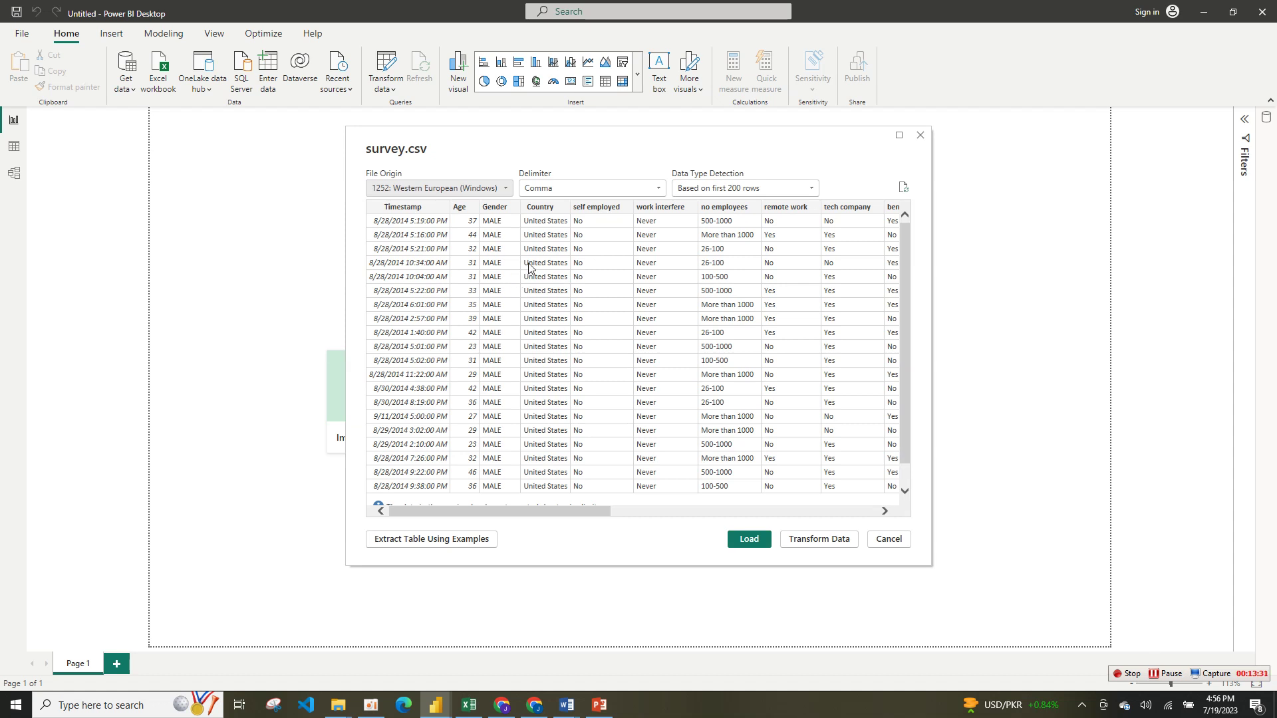
- Open the survey.csv data for transformation and review its Timestamp, Age, Gender, Country and self employed columns
left_click(827, 538)
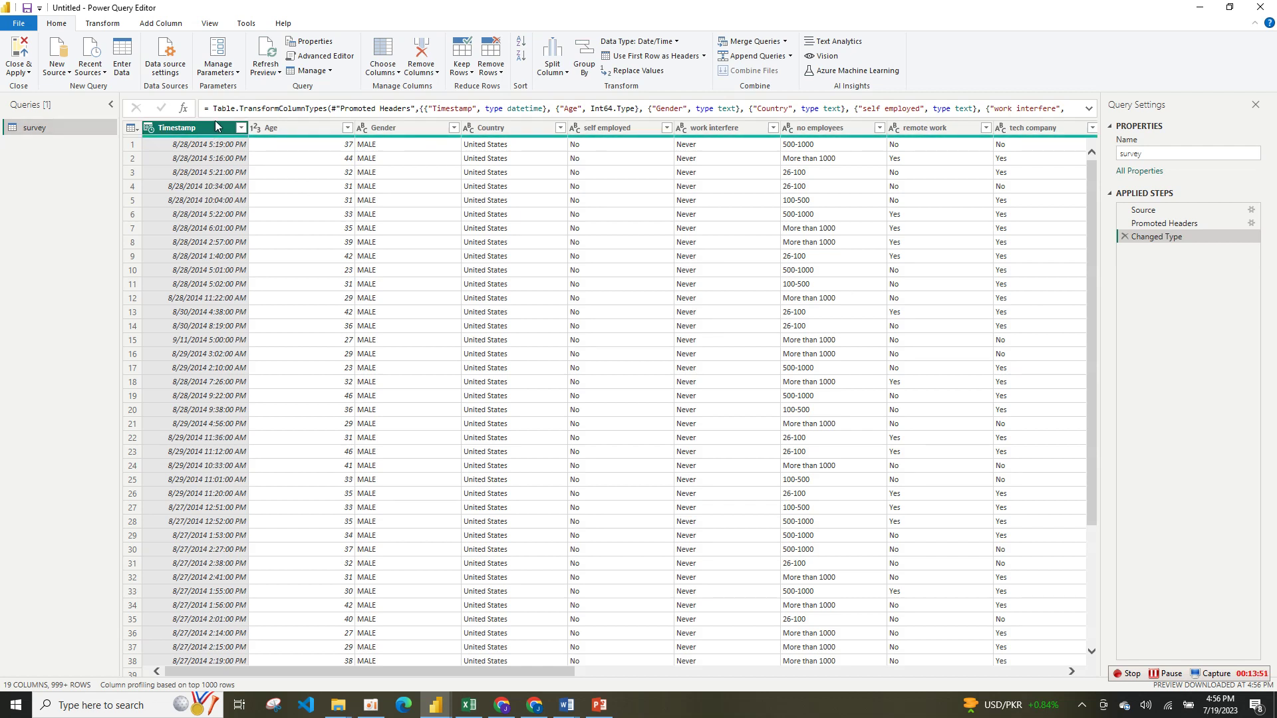
left_click(326, 129)
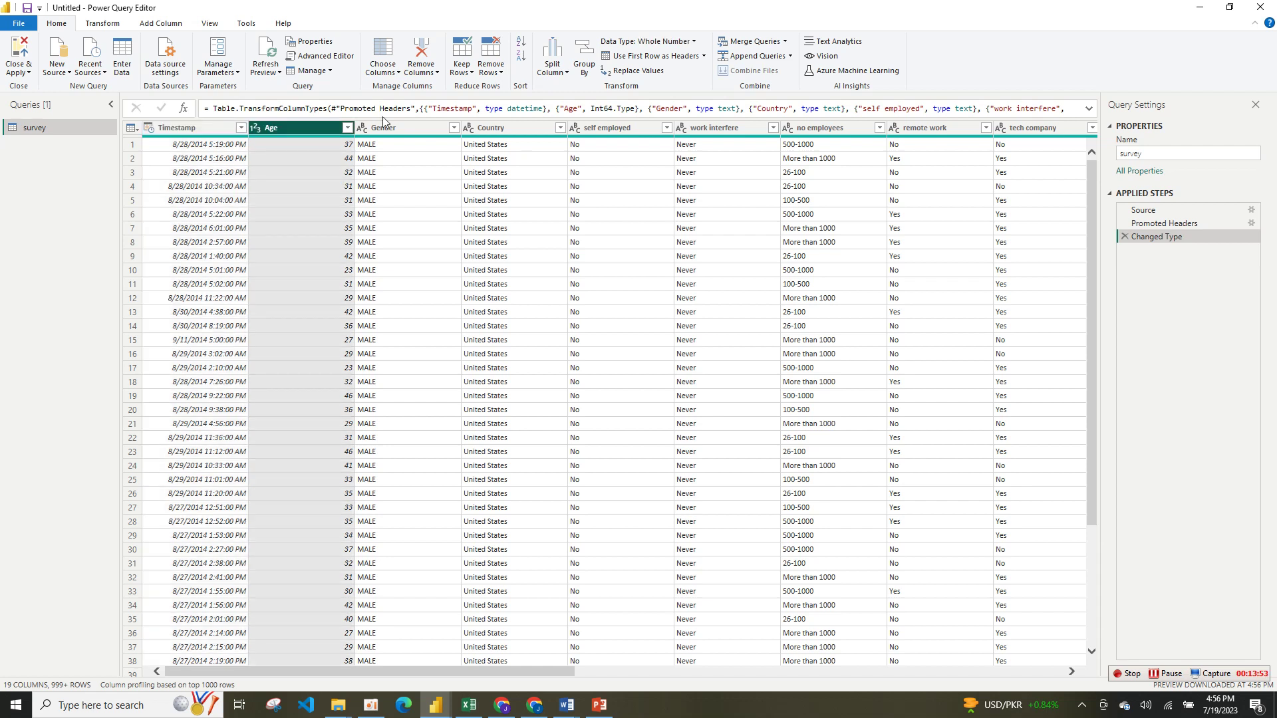
left_click(549, 114)
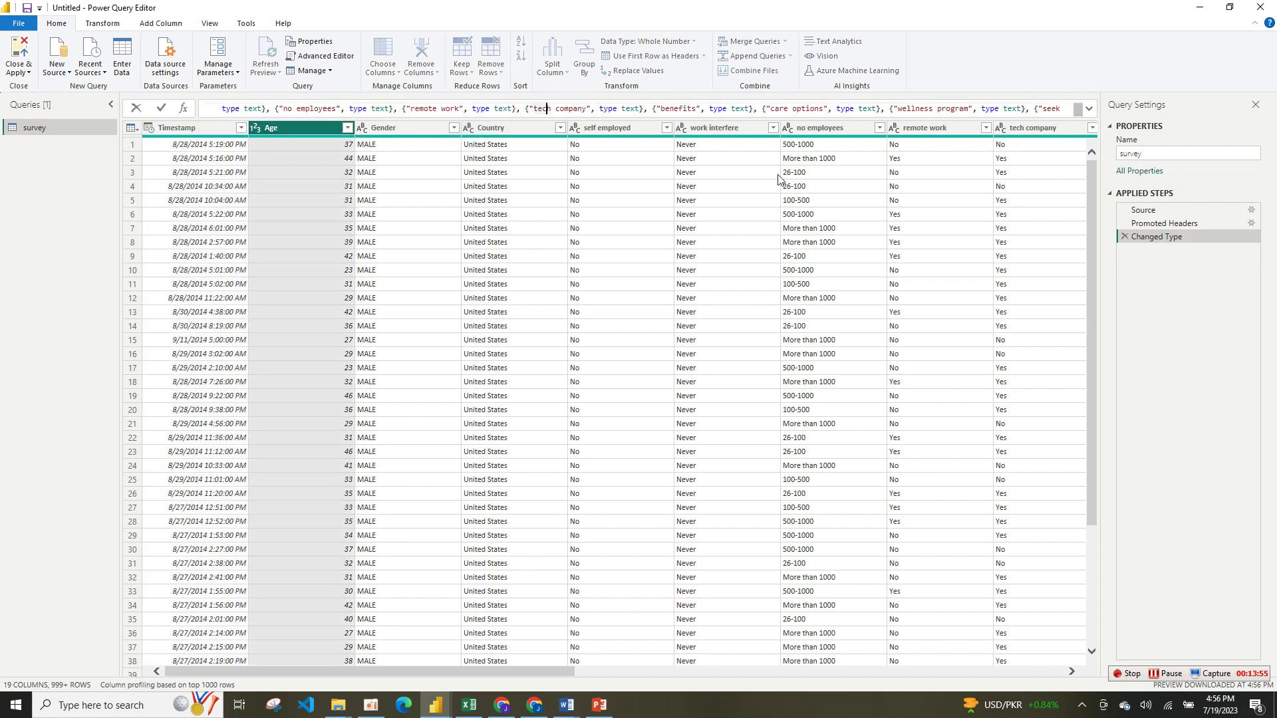
left_click(177, 129)
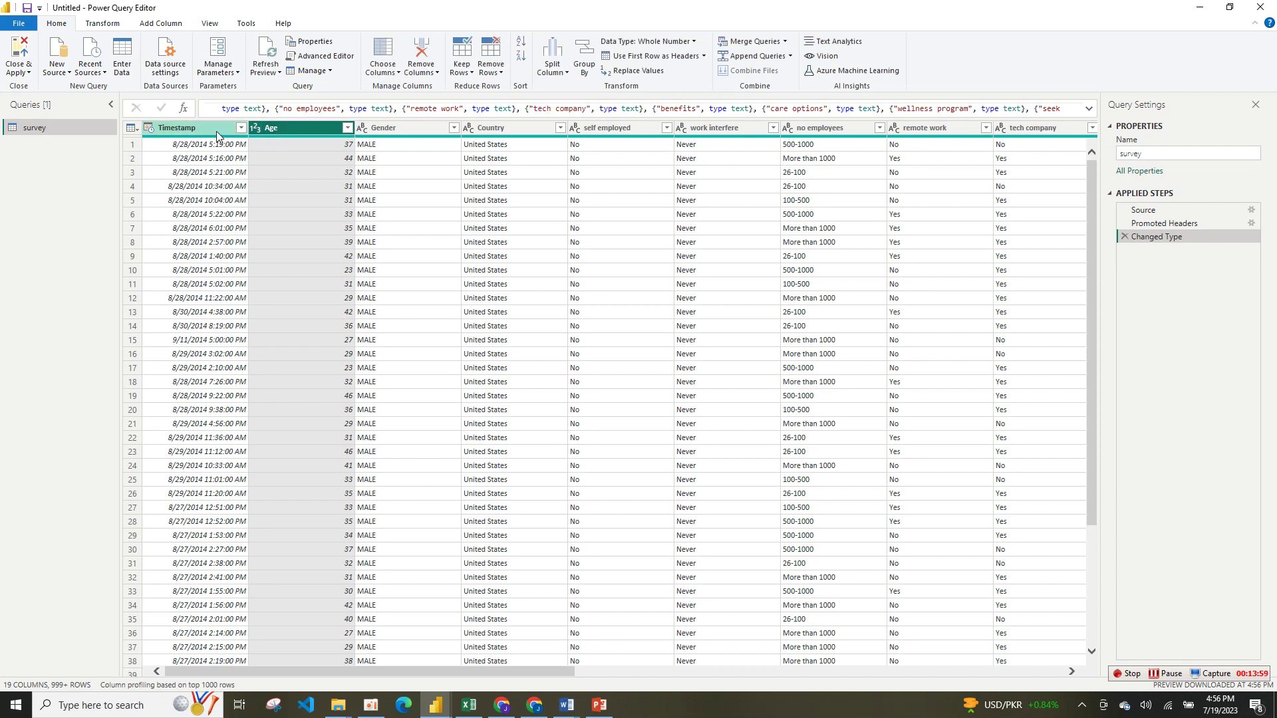
left_click(207, 129)
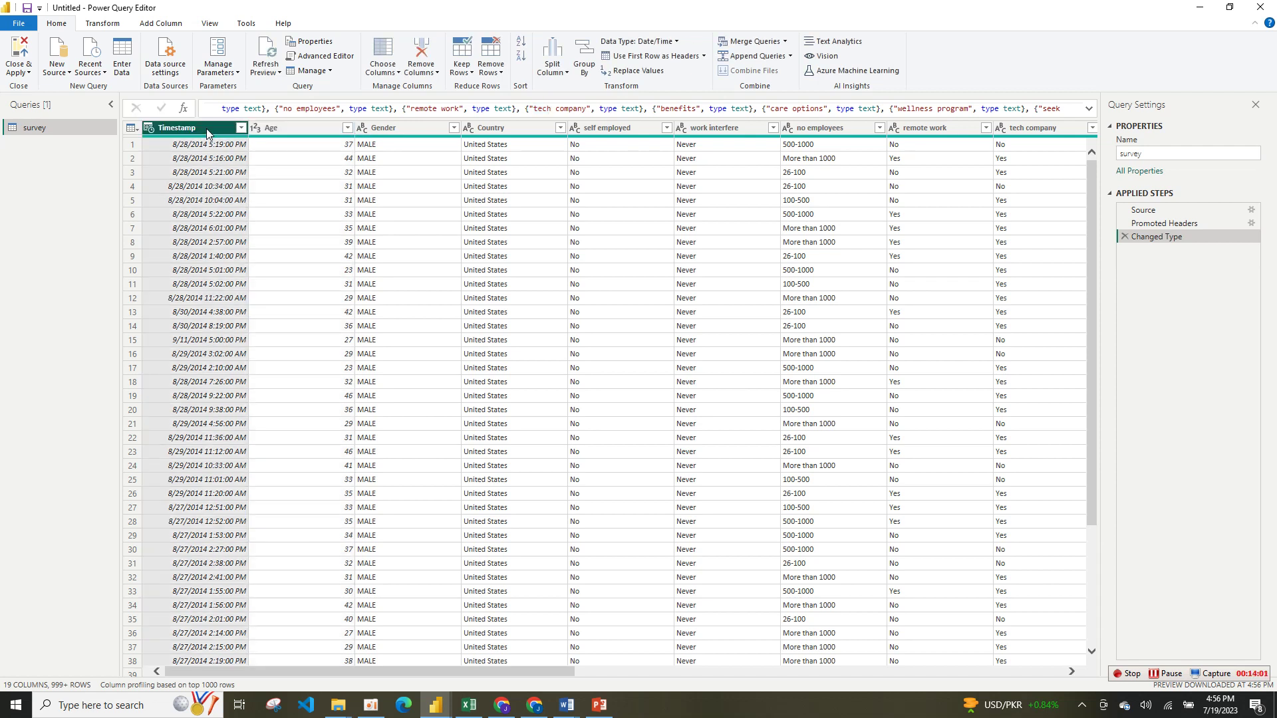
left_click(317, 130)
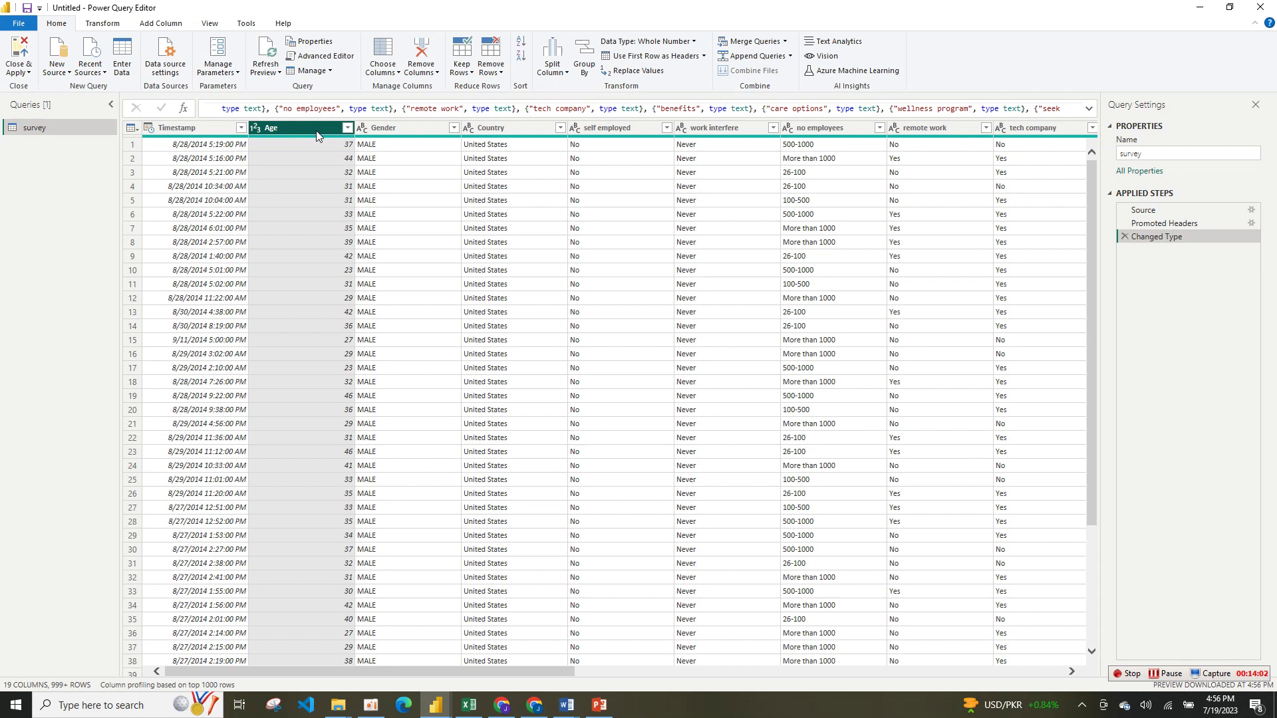
left_click(377, 132)
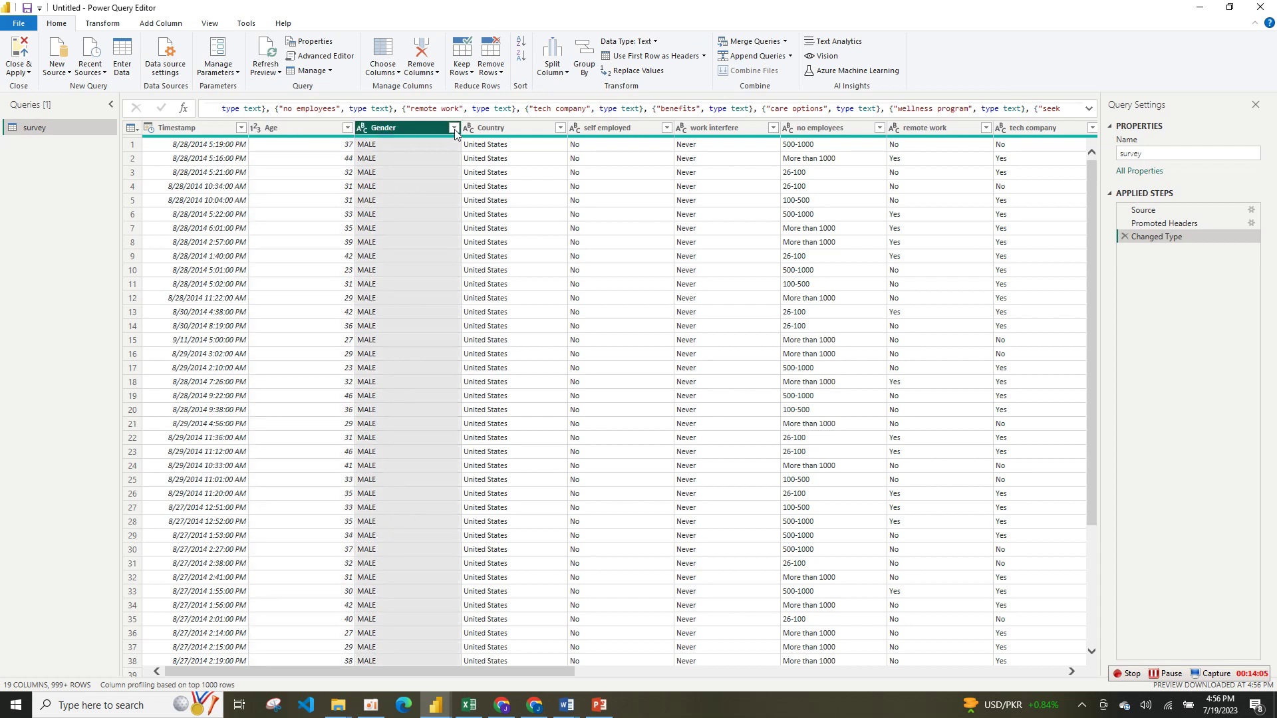
left_click(526, 126)
left_click(595, 130)
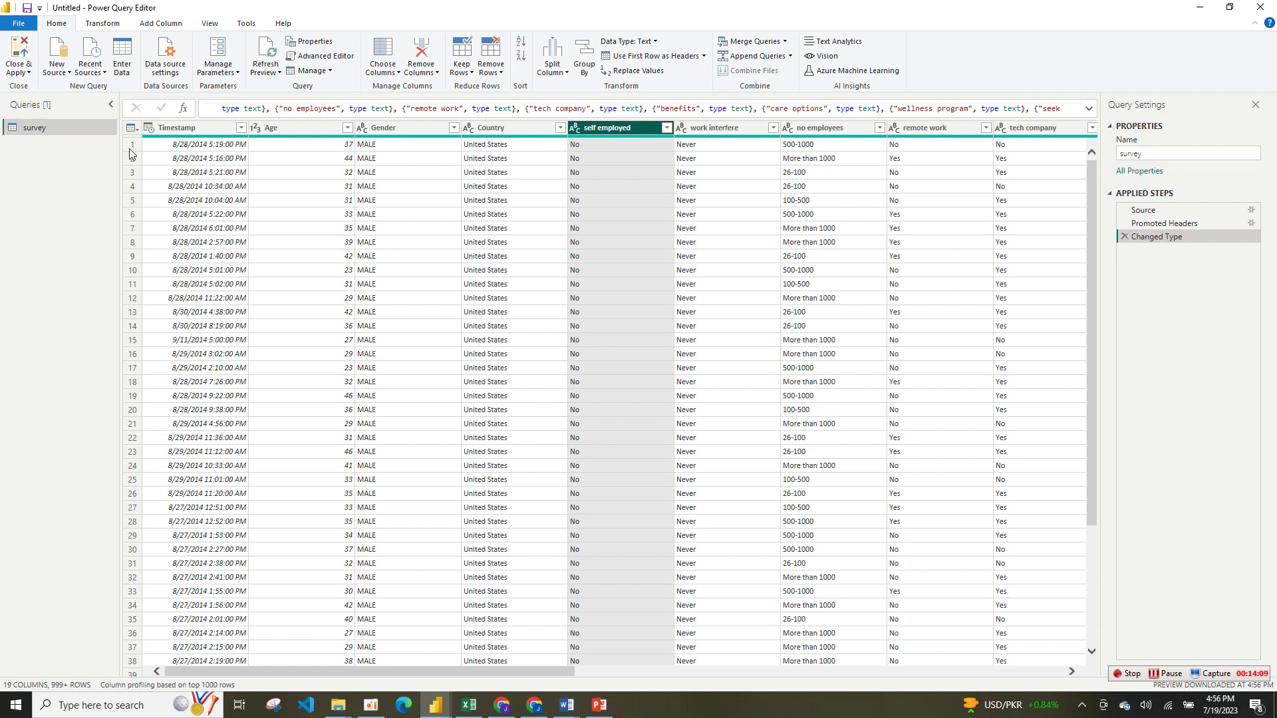
- Apply the survey query and close the query editor to load the table into the report
left_click(15, 71)
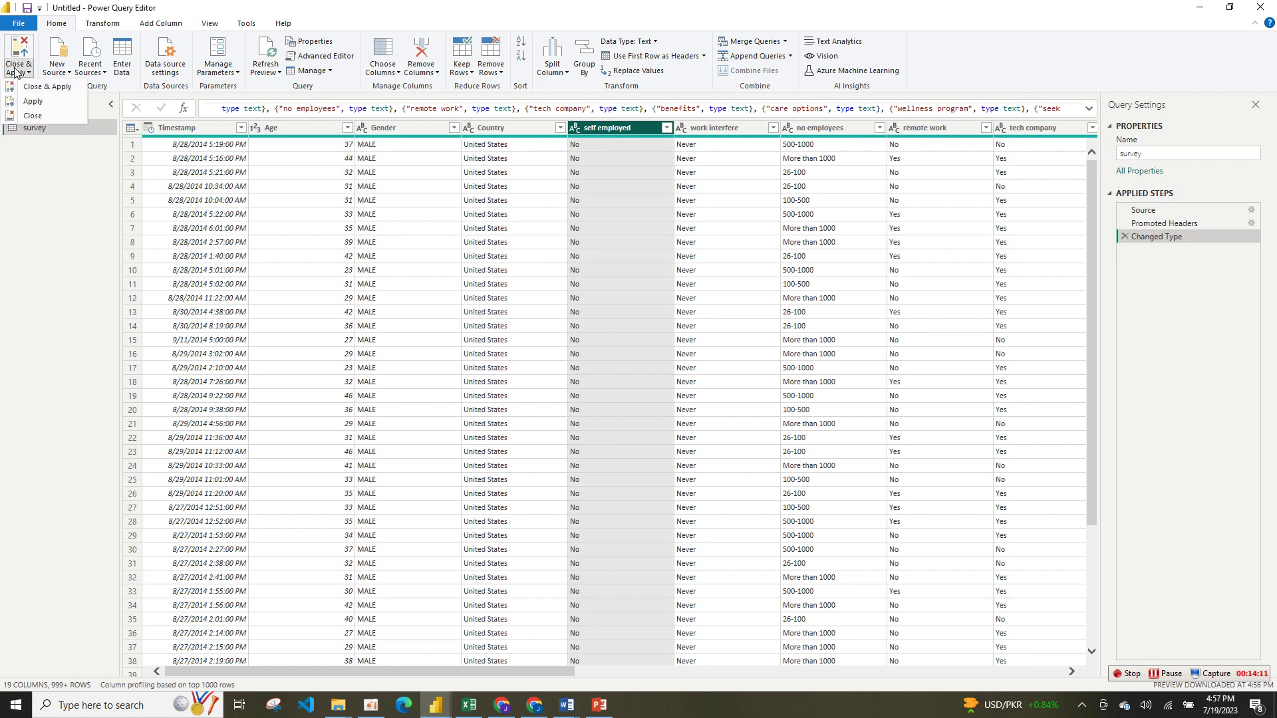
left_click(44, 89)
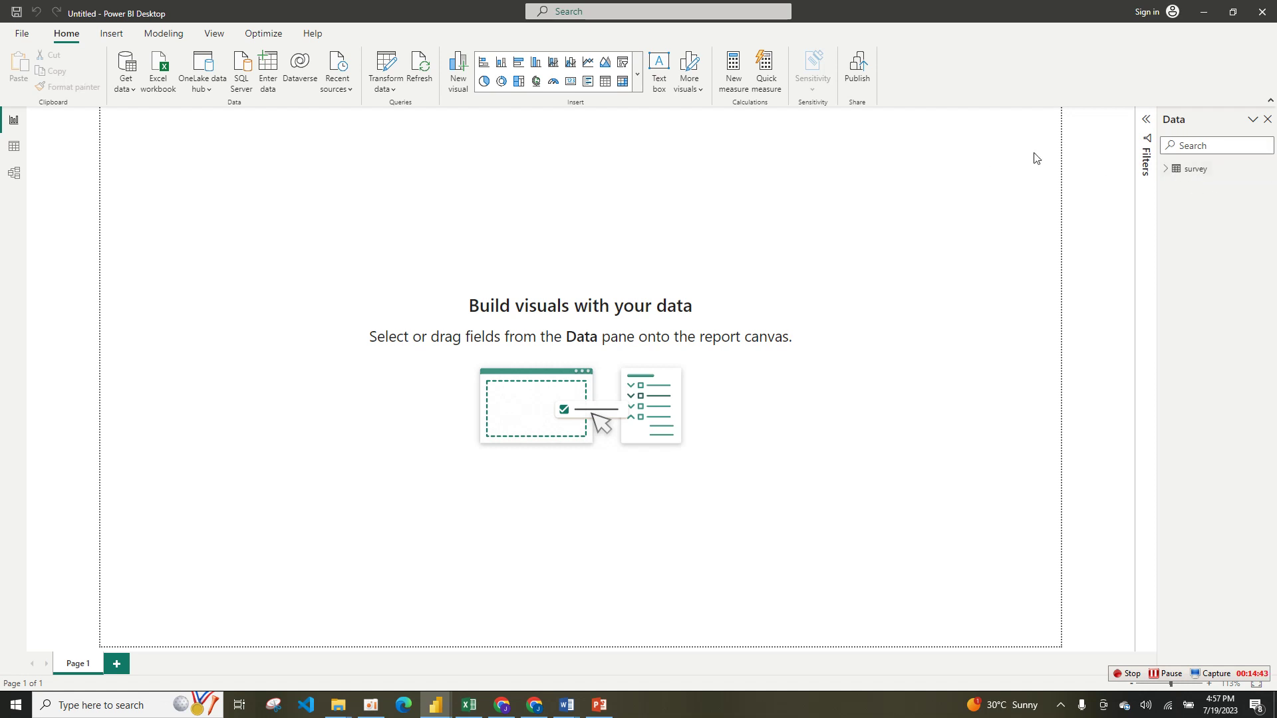
left_click(1146, 120)
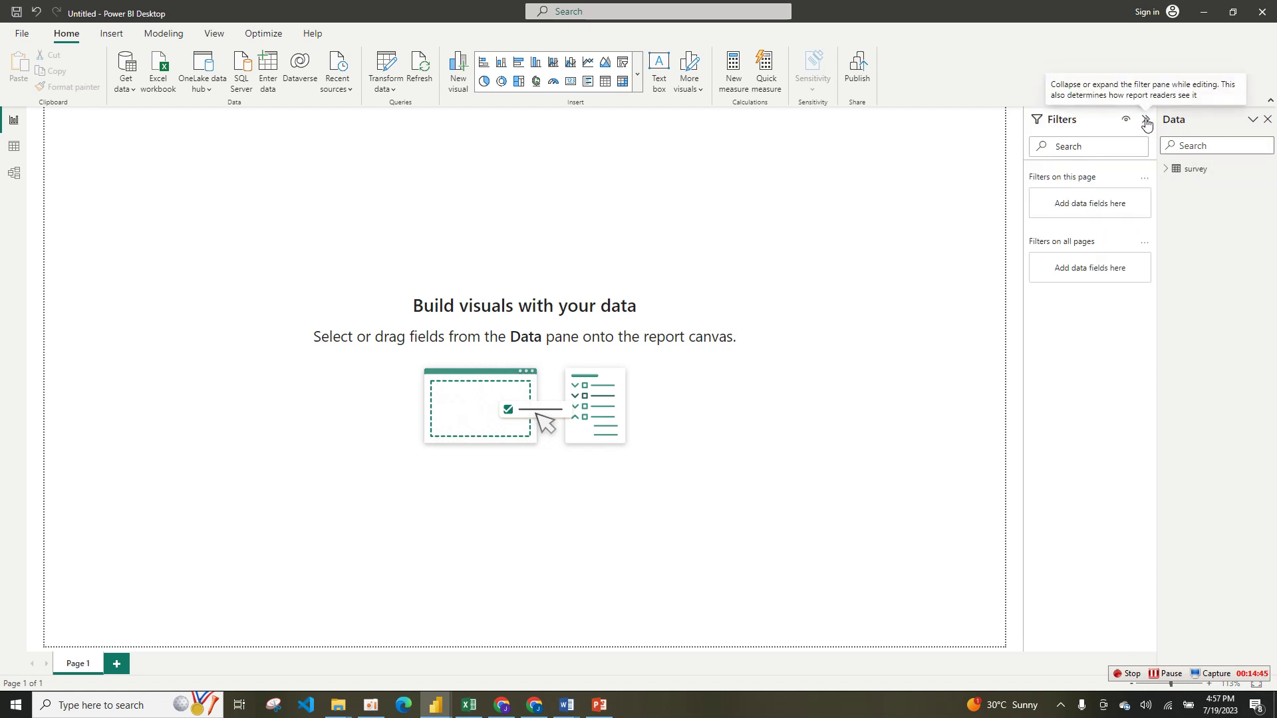
left_click(1146, 121)
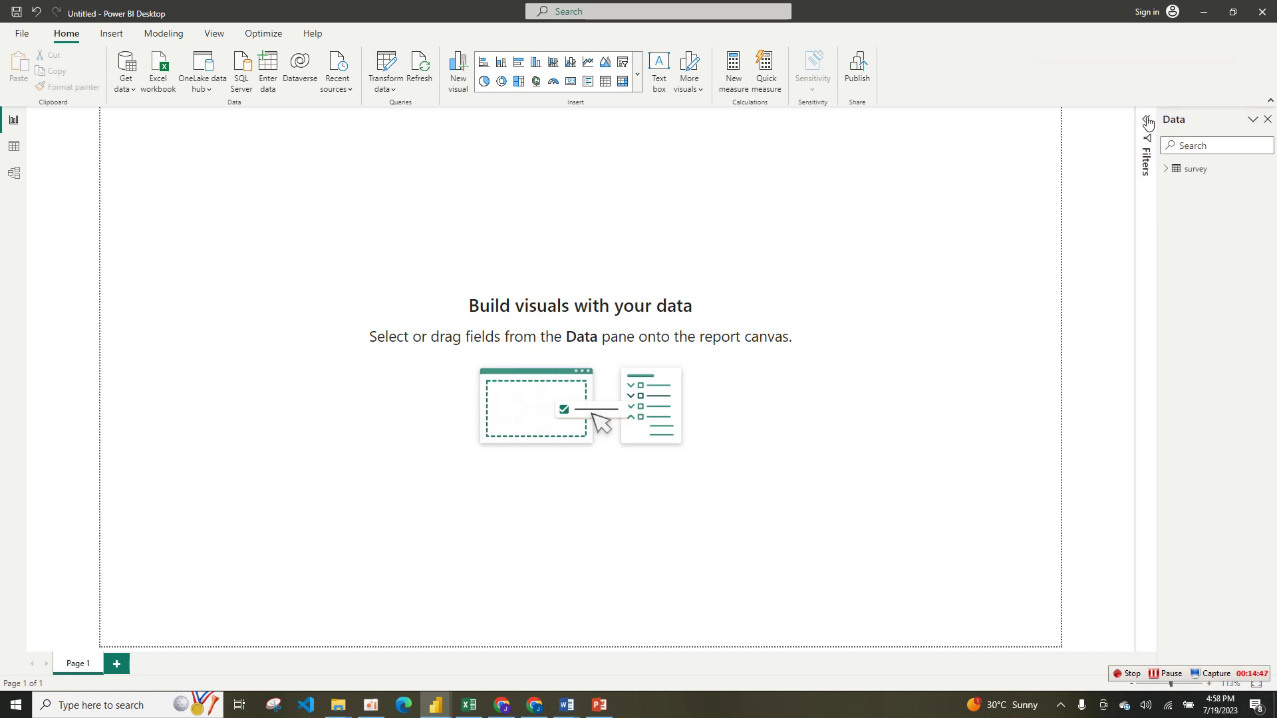
left_click(1268, 120)
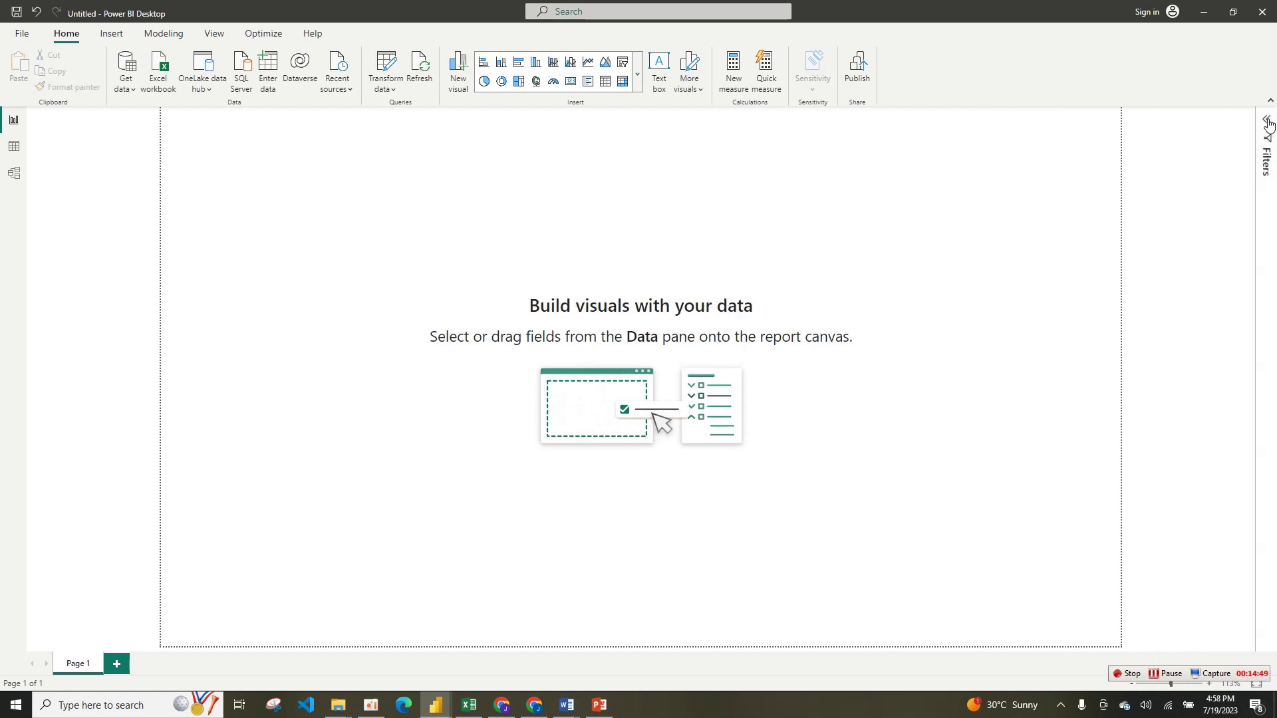
left_click(1267, 120)
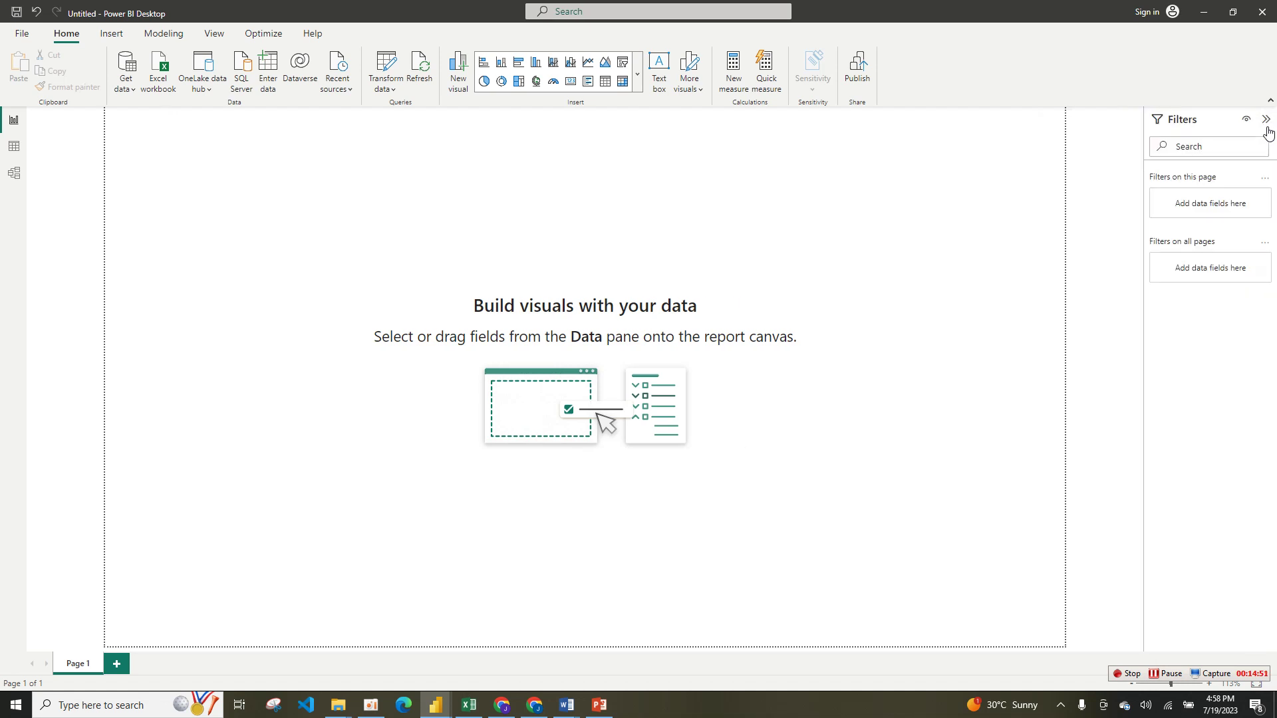
left_click(638, 80)
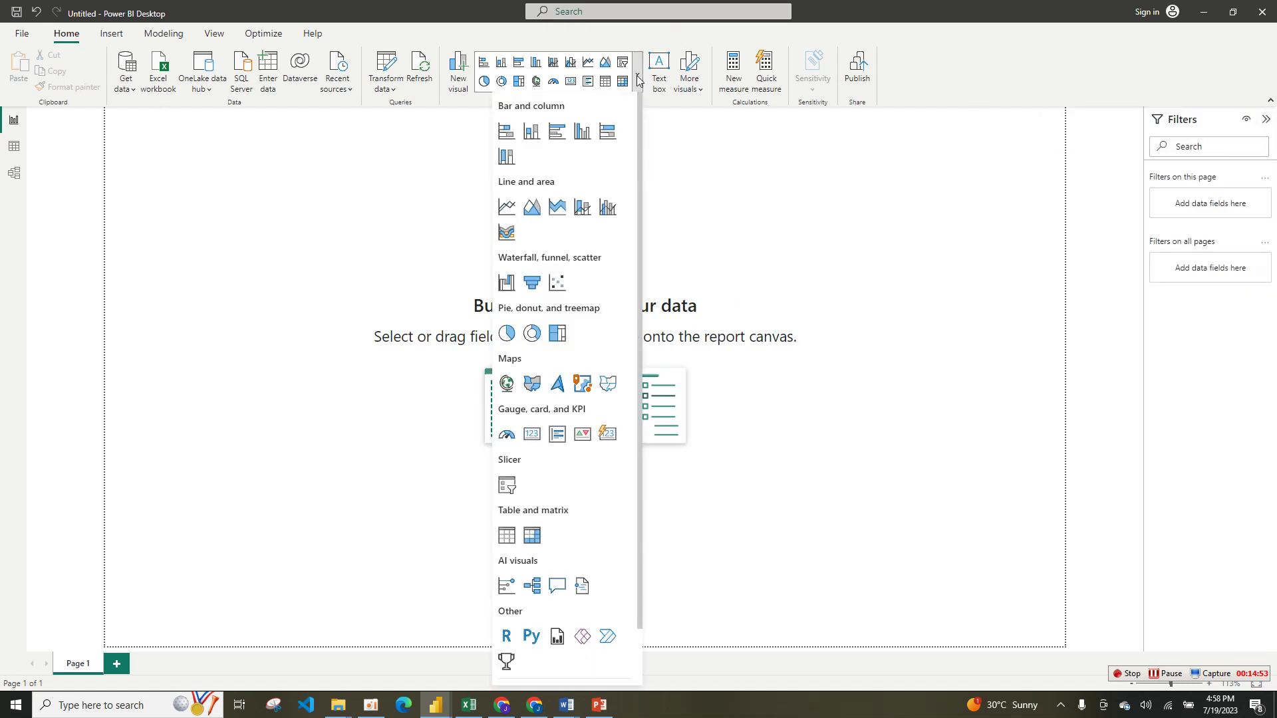
left_click(725, 175)
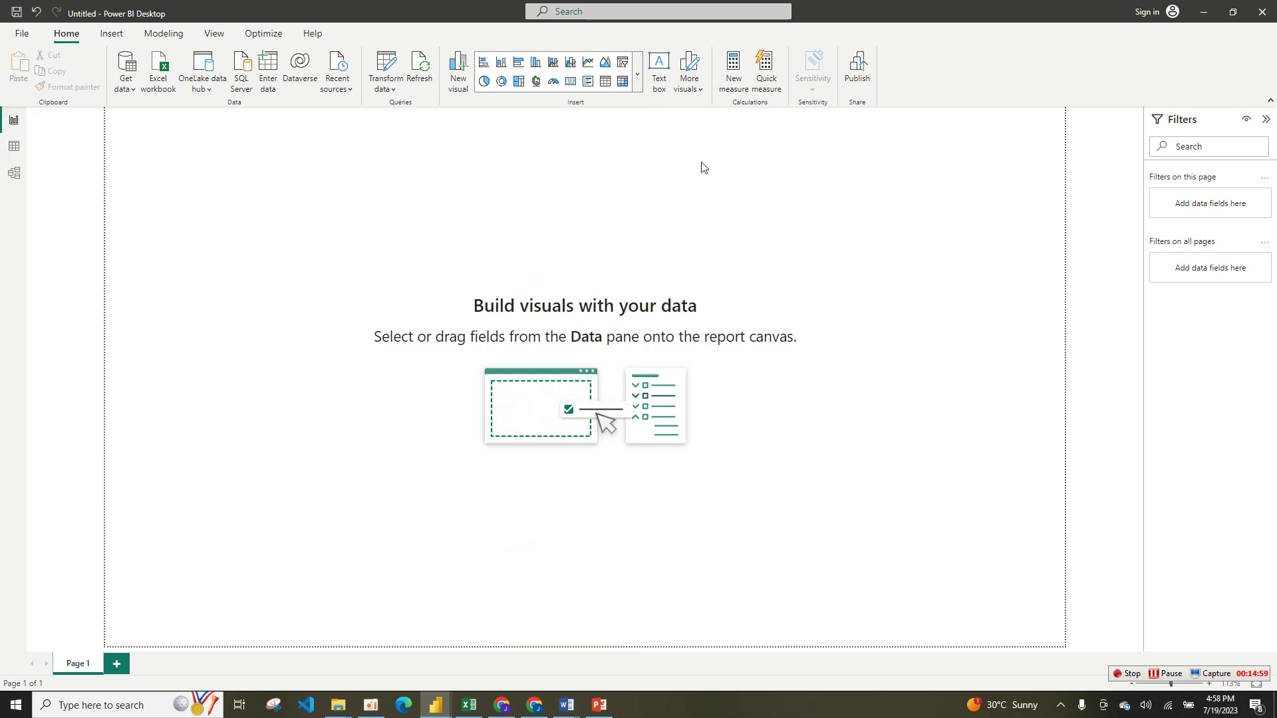
left_click(1262, 123)
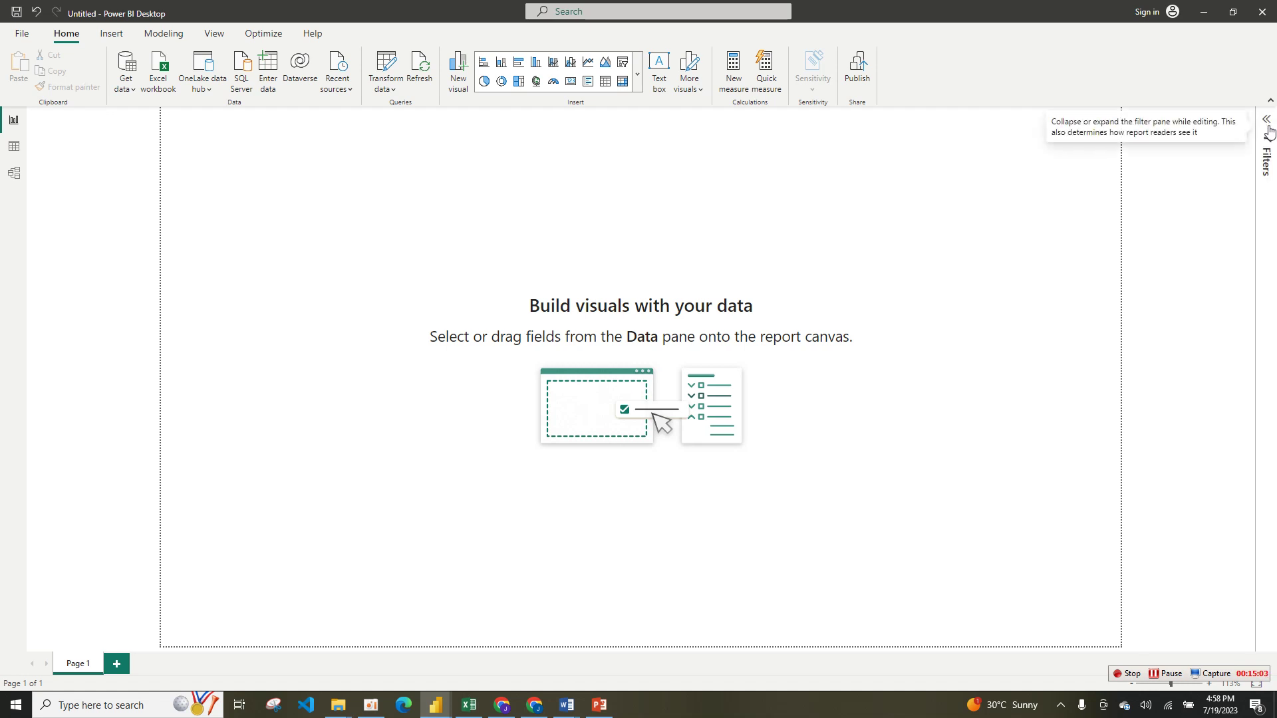
left_click(1268, 128)
left_click(1267, 124)
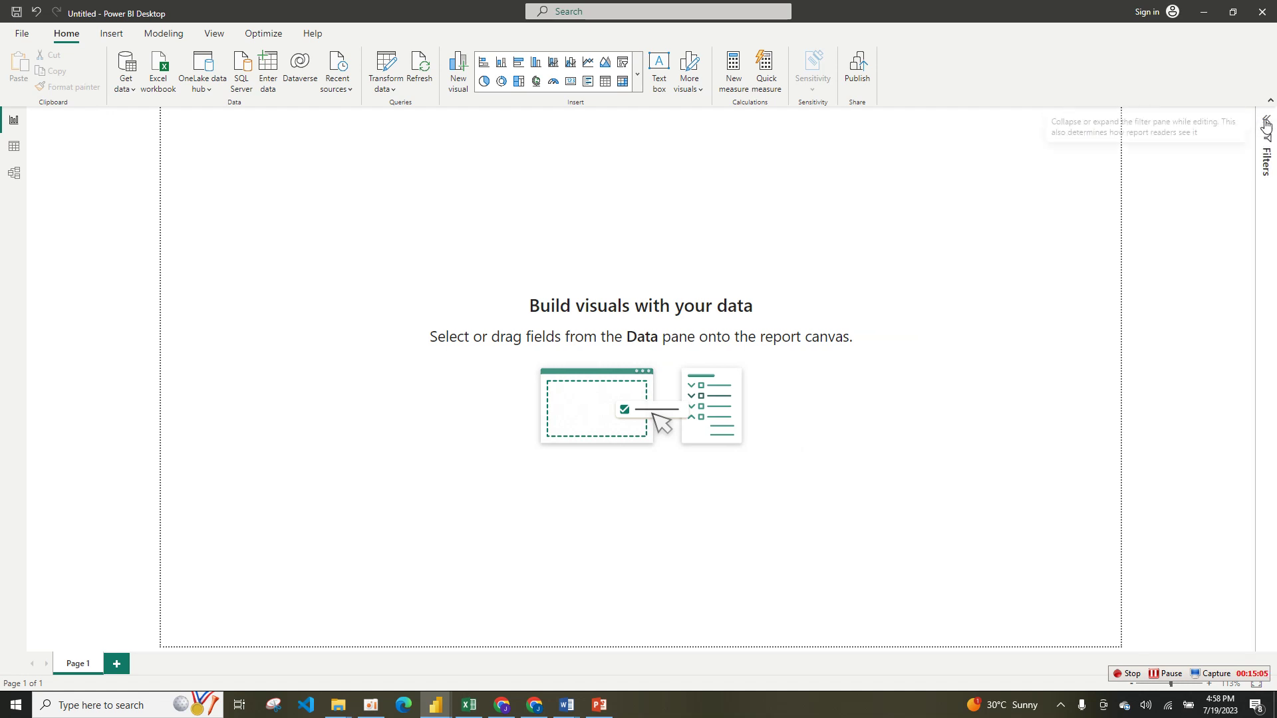
left_click(1167, 673)
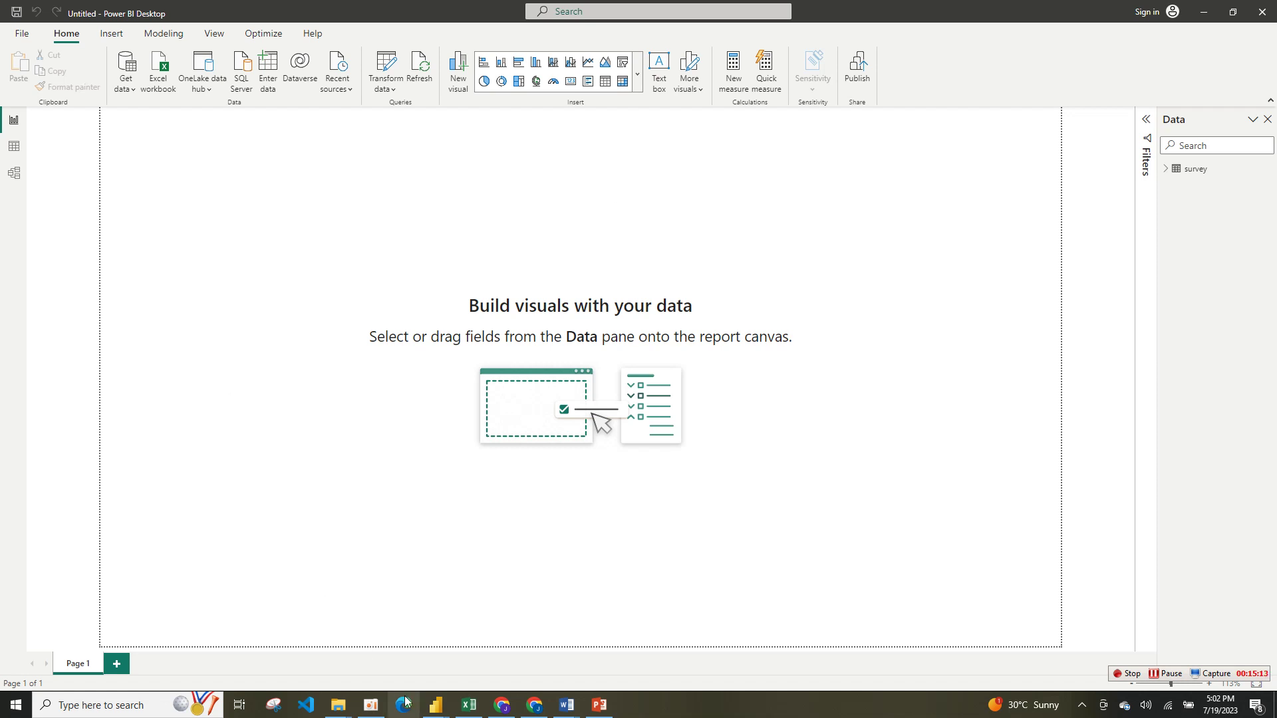
- Switch to the MENTAL HEALTH report and examine its finished survey dashboard and the underlying table data
mouse_move(431, 711)
left_click(359, 648)
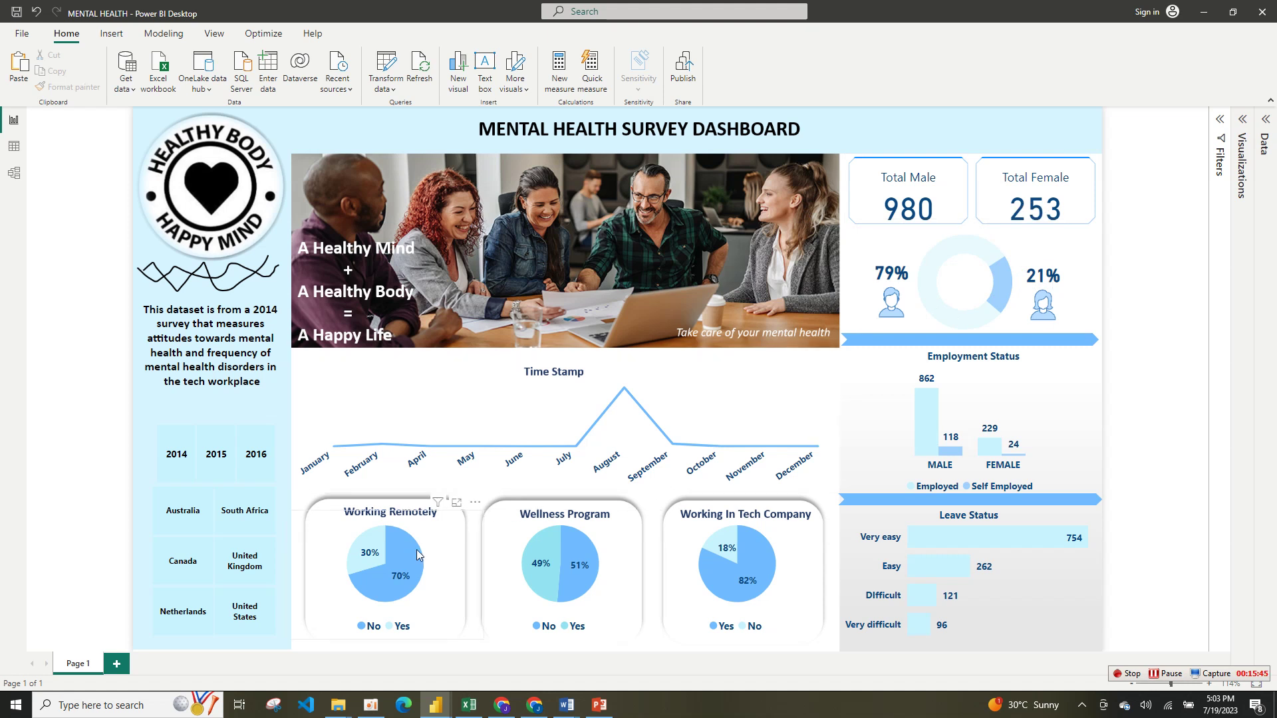
mouse_move(572, 578)
left_click(14, 147)
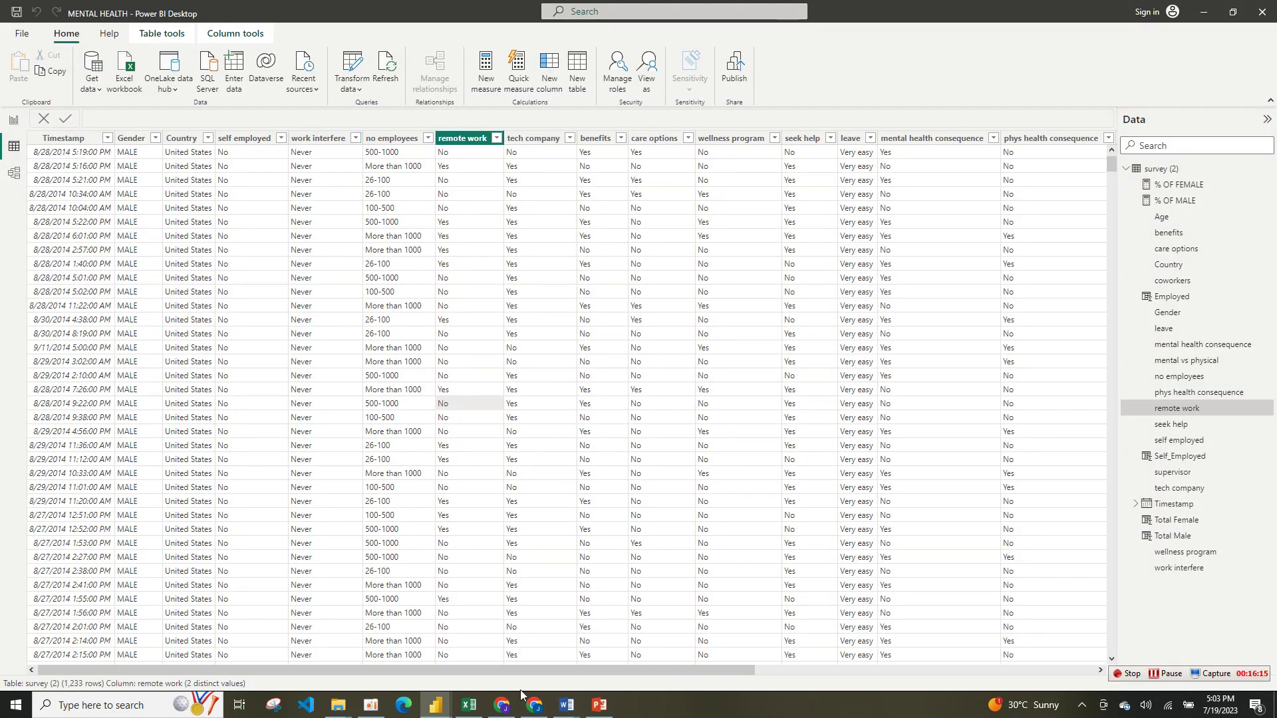
- Return to the Untitled report and add a calculated column to the survey table, beginning its formula with Total Female = IF(
mouse_move(439, 713)
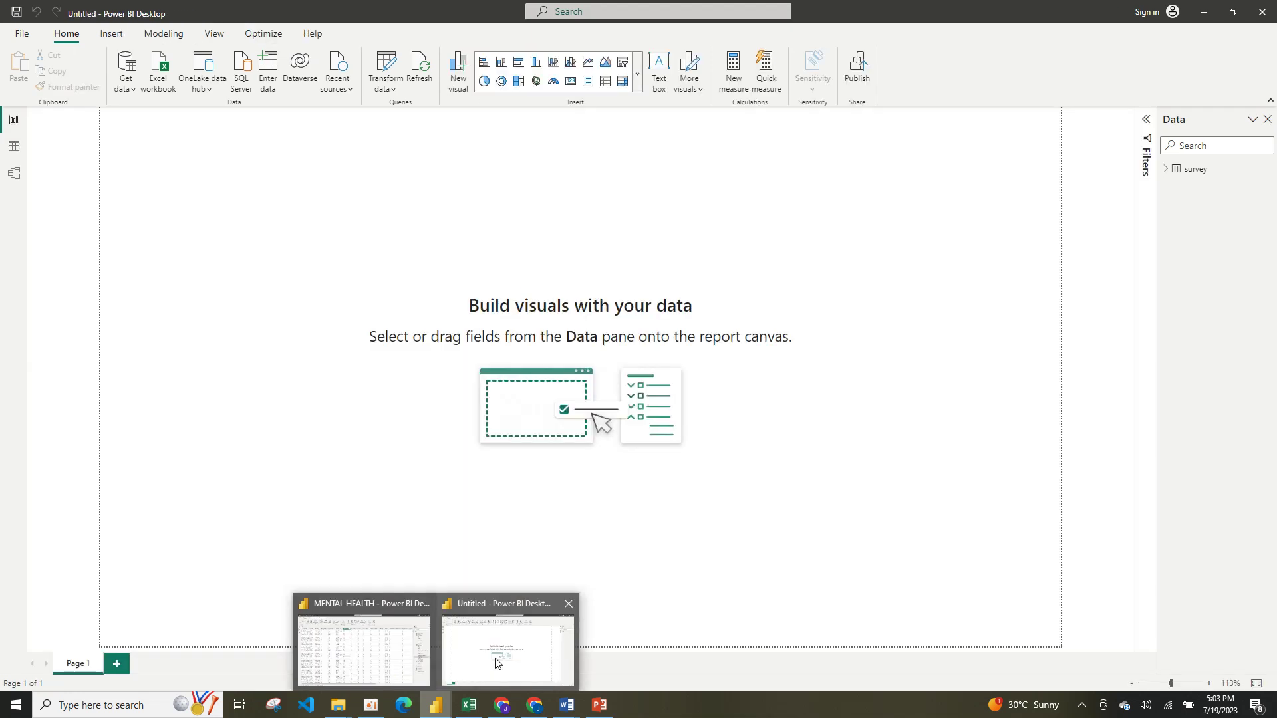
left_click(495, 663)
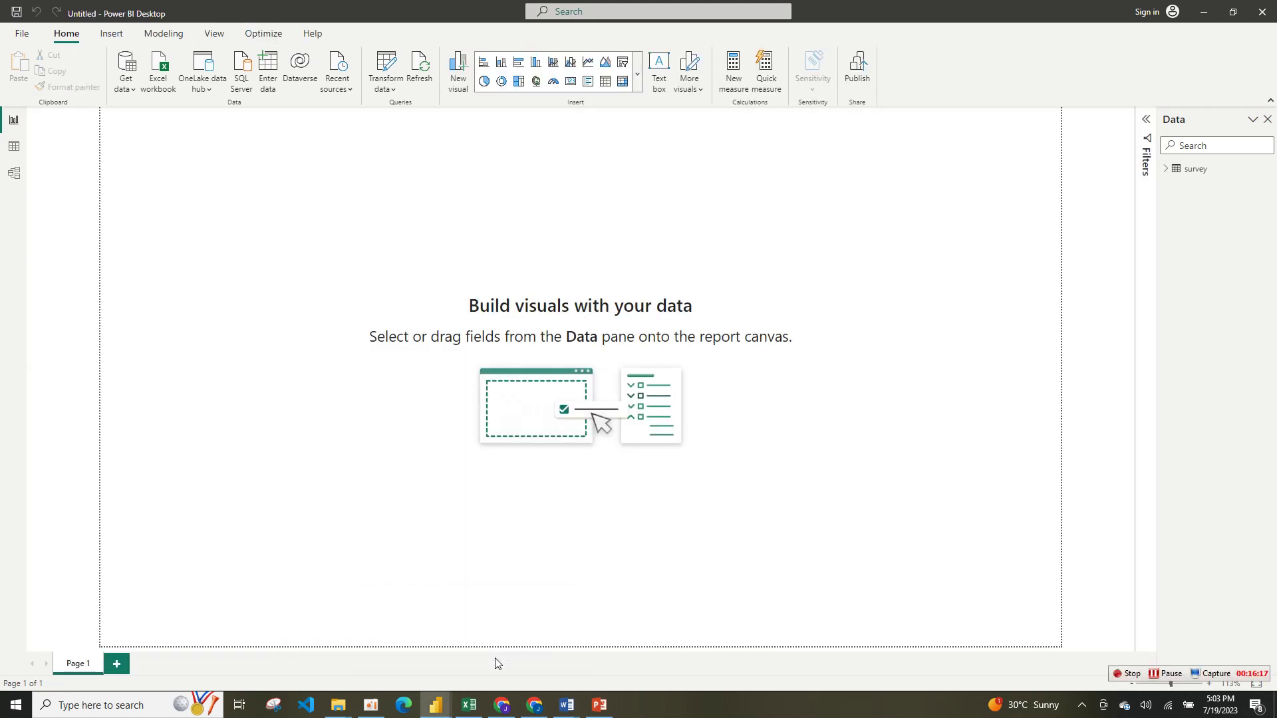
left_click(16, 155)
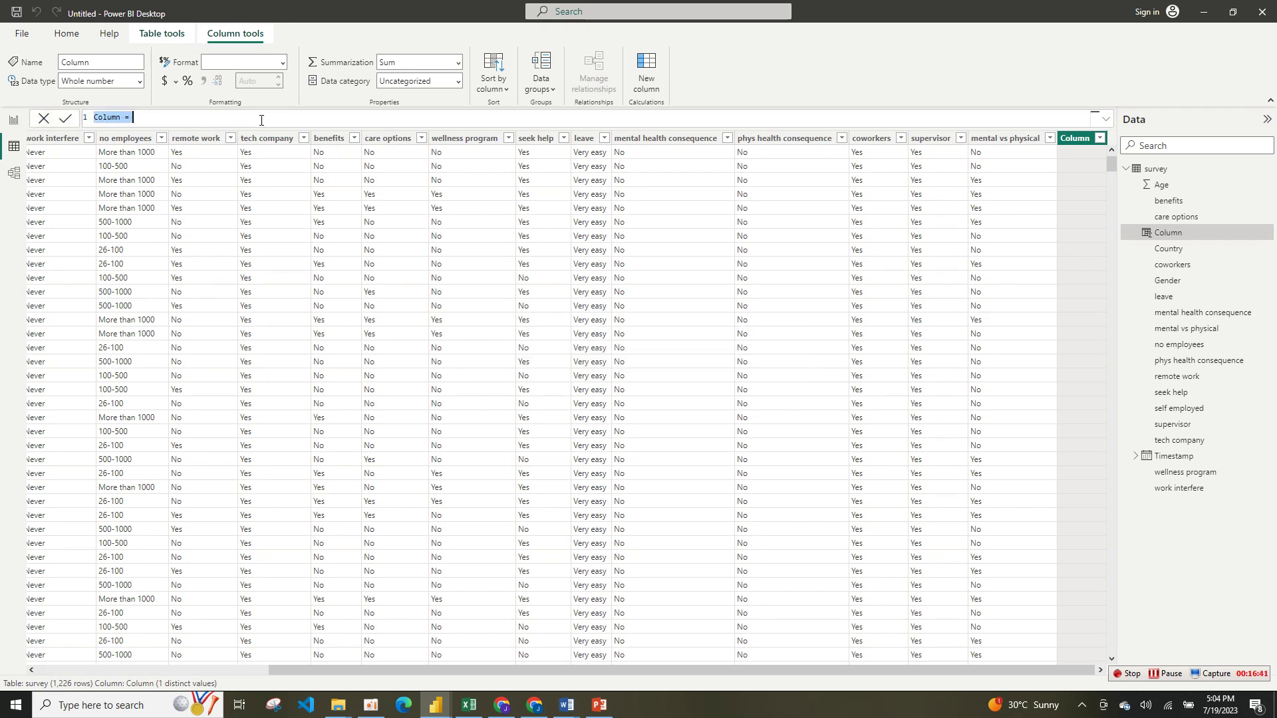
type("T")
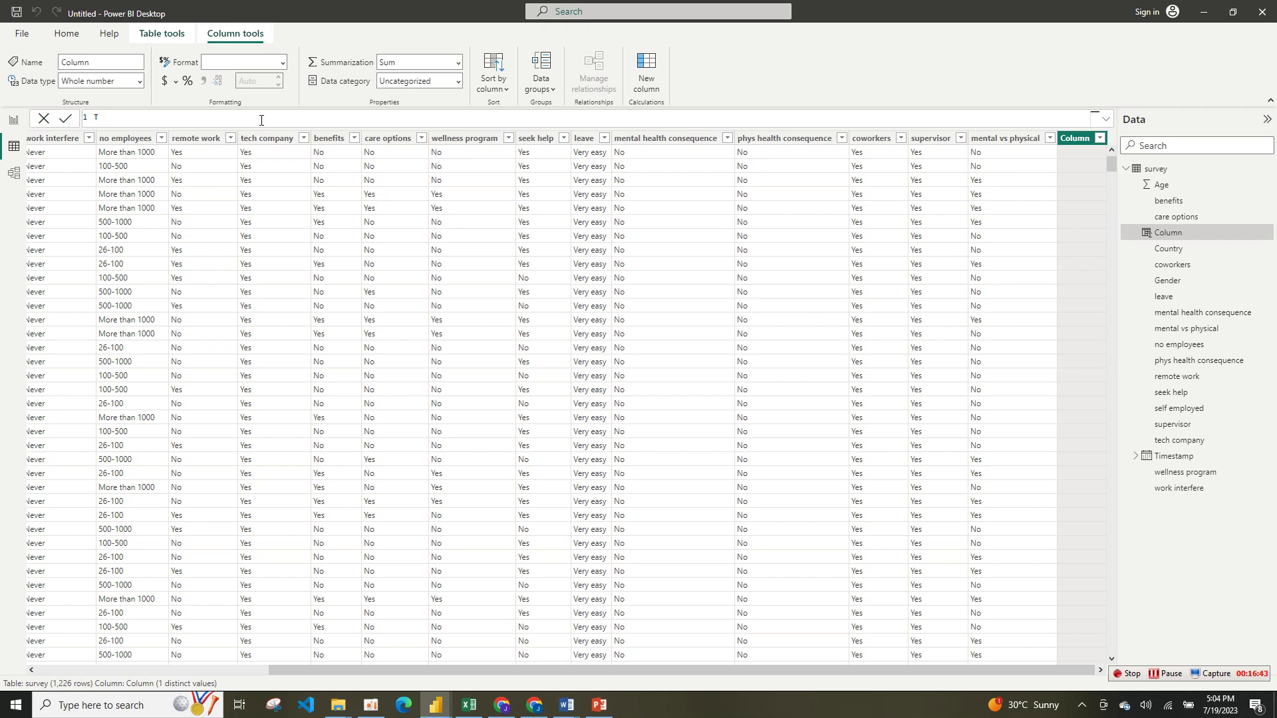
type("otal Female = I")
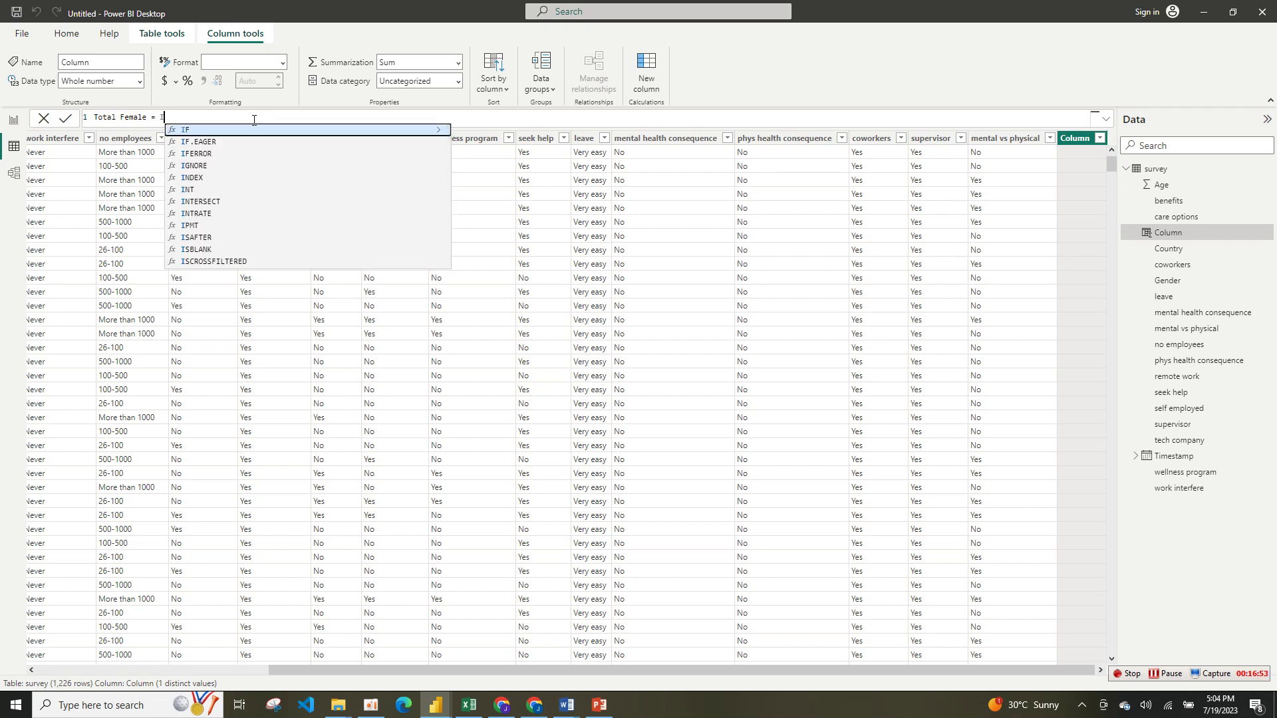
left_click(246, 133)
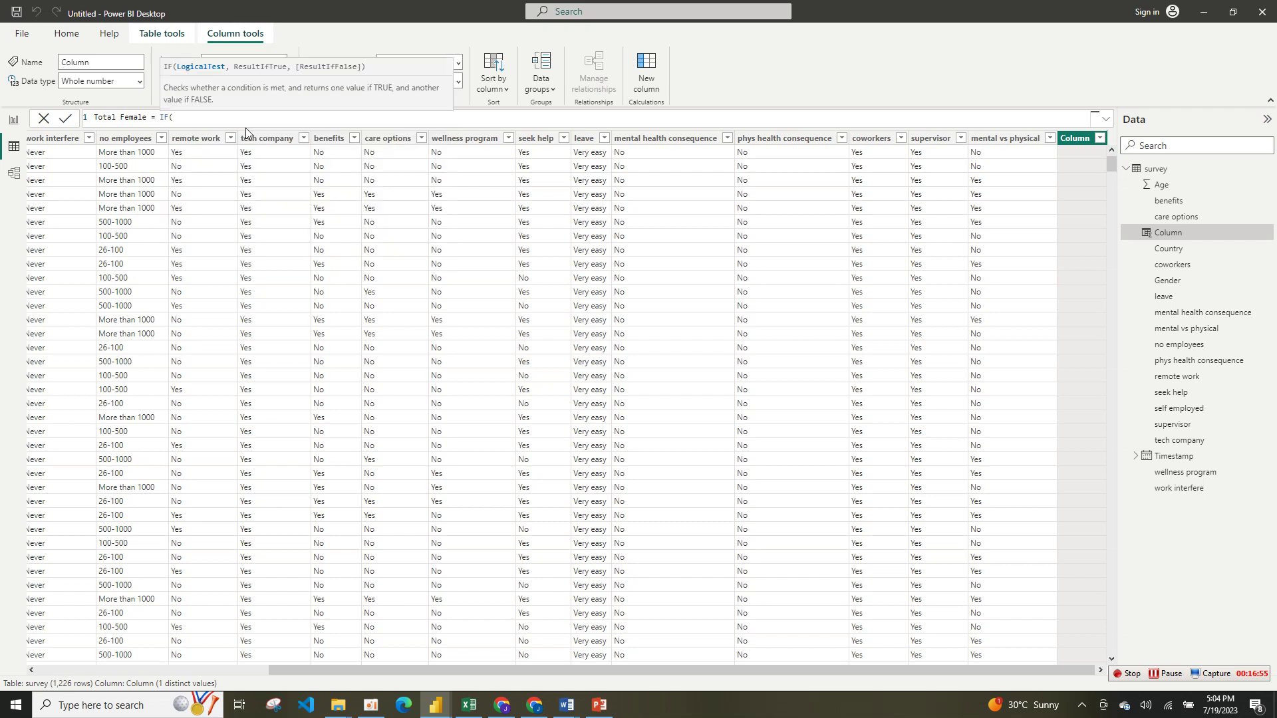
type("SEL")
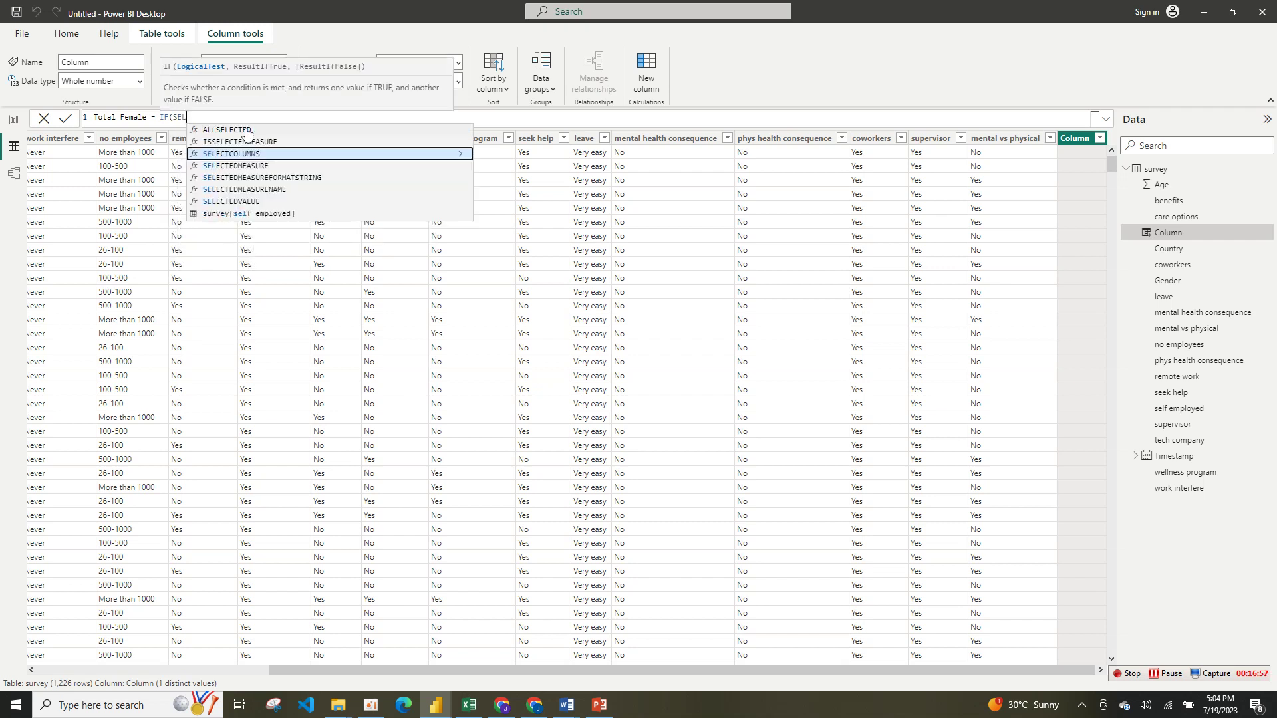
type("F")
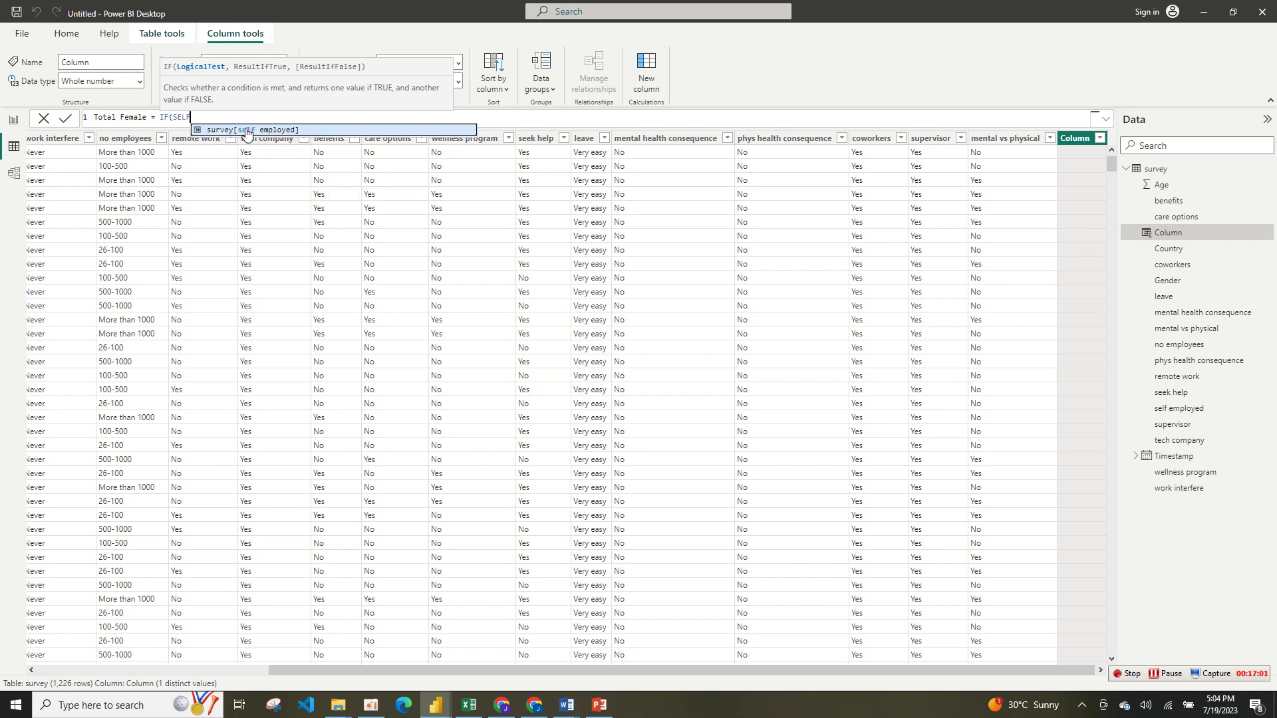
key("BackSpace")
key("BackSpace")
key("BackSpace")
key("BackSpace")
- Enter the IF arguments of the Total Female formula as survey[Gender]= "NO", 1,0
type("GEN")
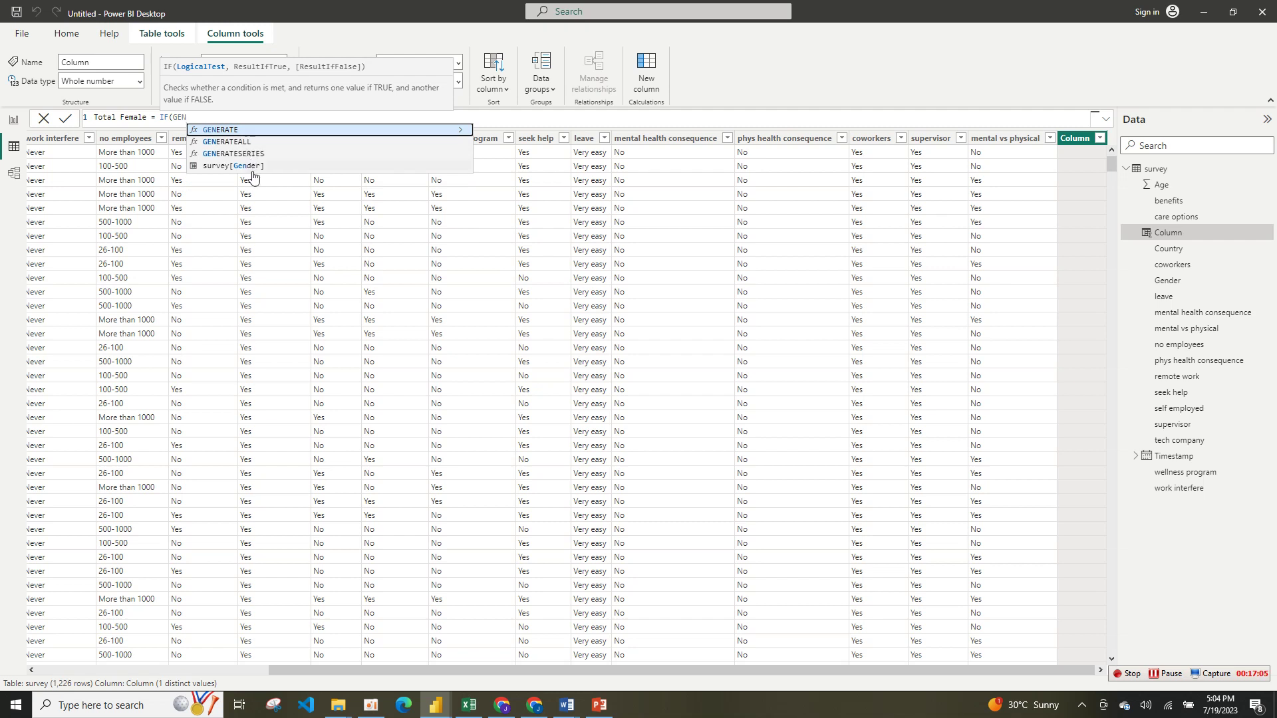
left_click(253, 167)
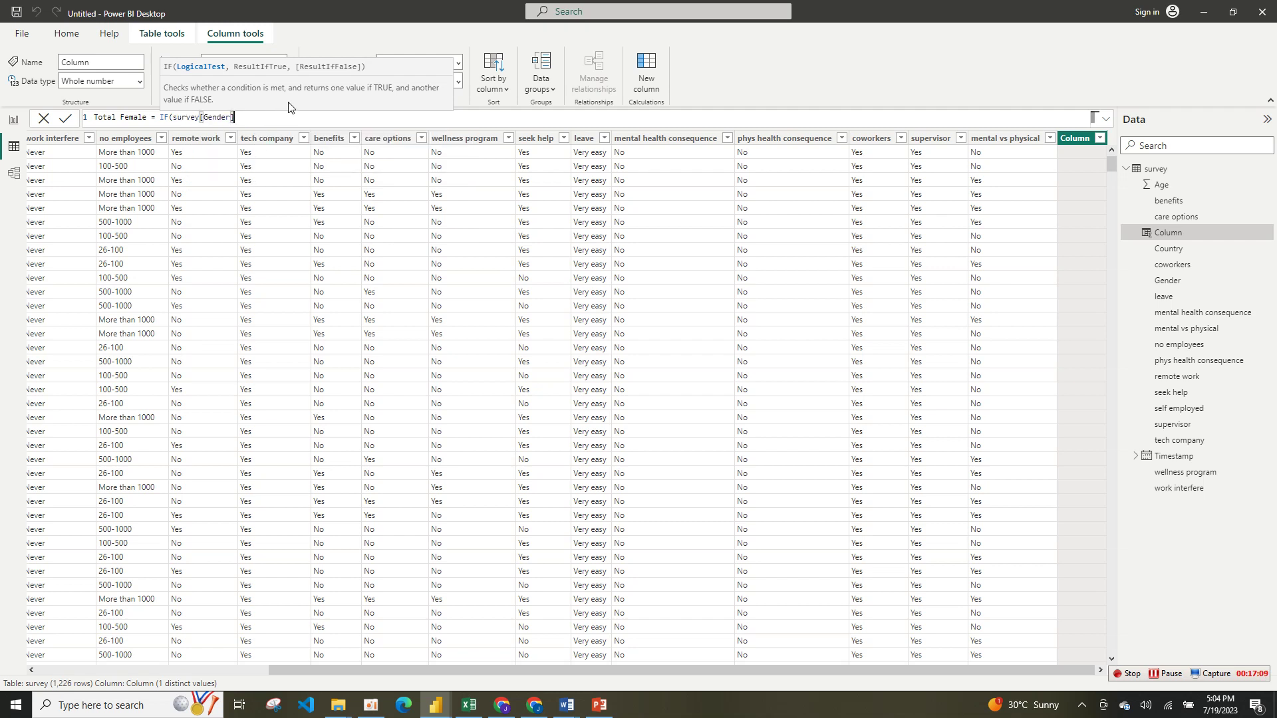
type("= \"NO")
key("BackSpace")
left_click(244, 117)
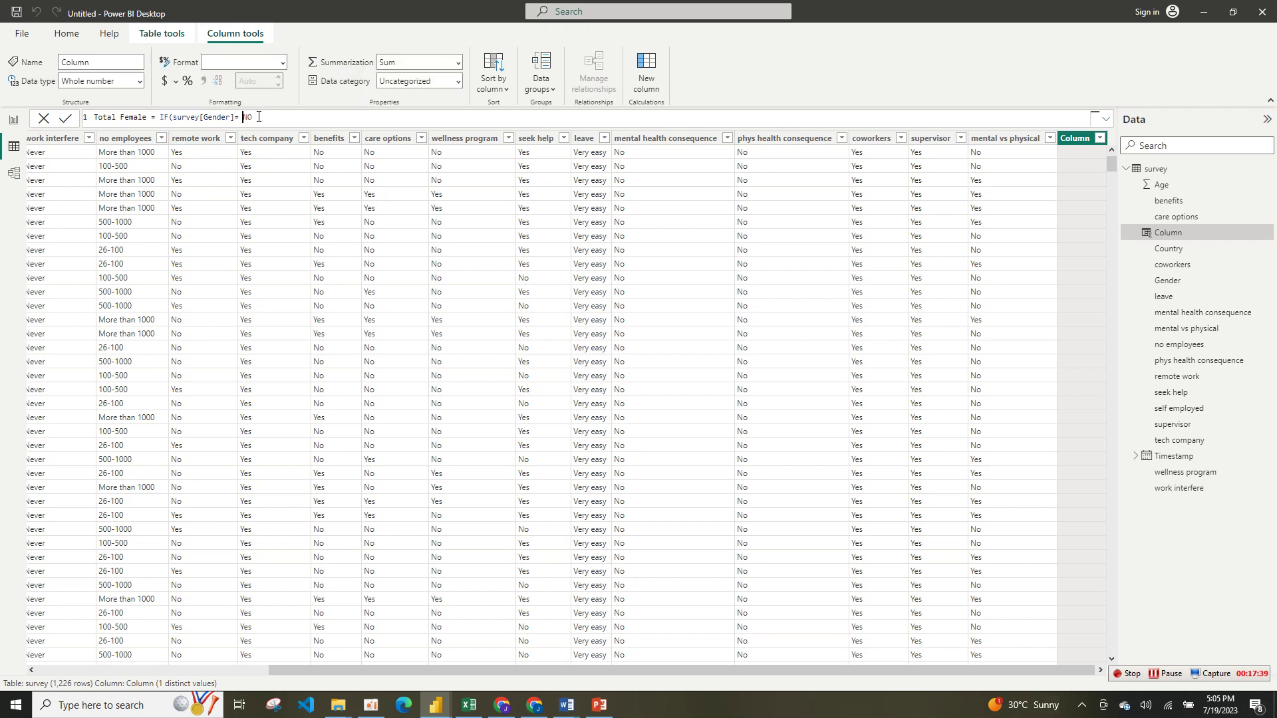
left_click(259, 117)
key("BackSpace")
key("BackSpace")
type("\"NO\", 1,0")
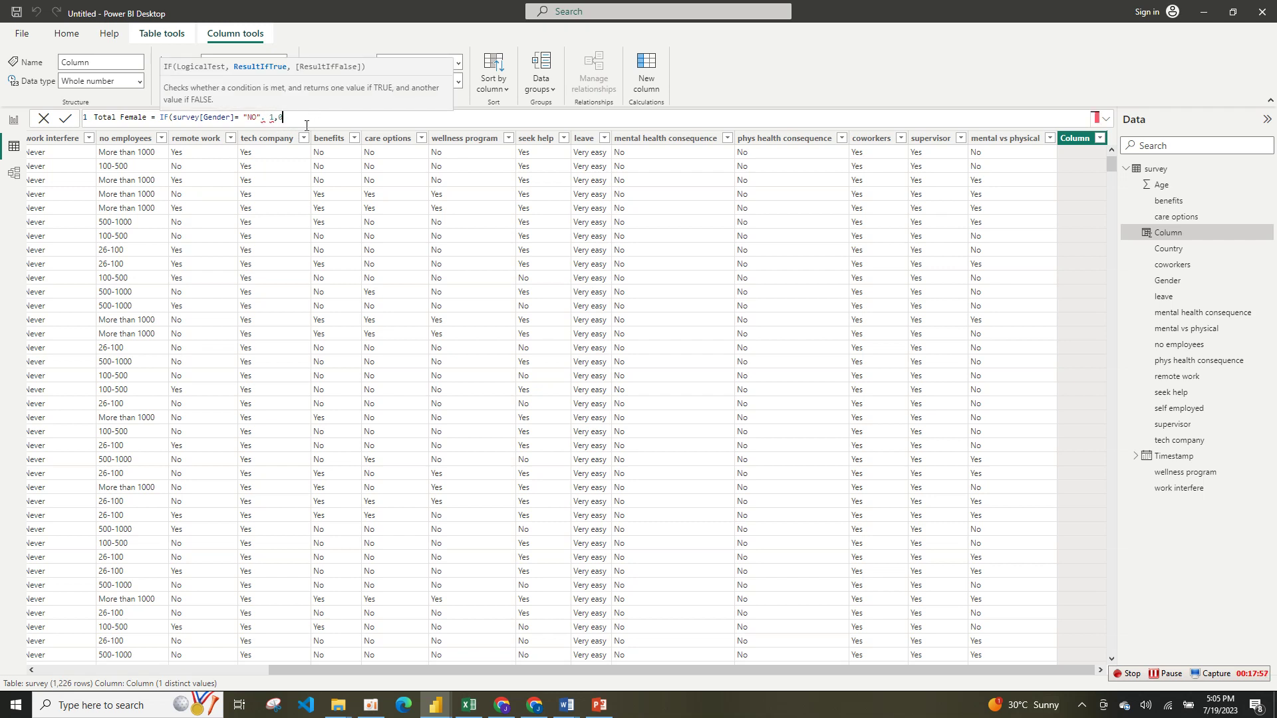
- Re-enter the comma separating "NO" from 1 in the Total Female formula
left_click(268, 120)
key("BackSpace")
key("BackSpace")
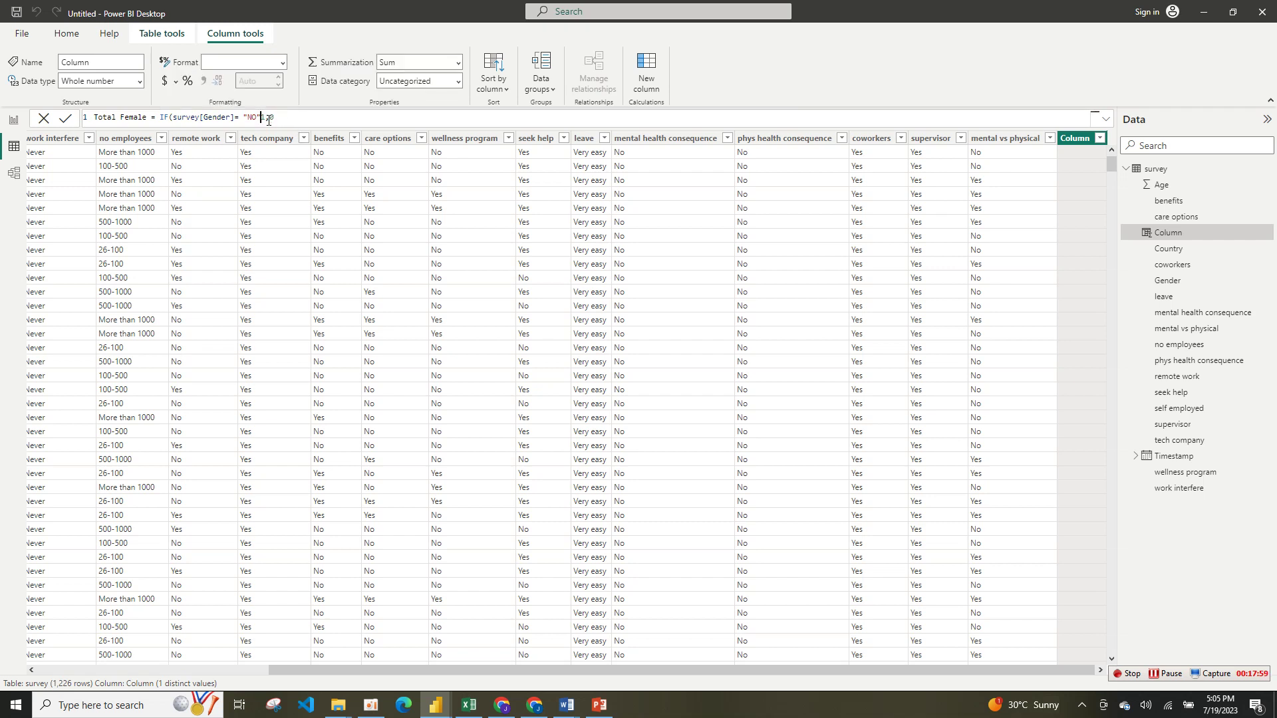
type(",")
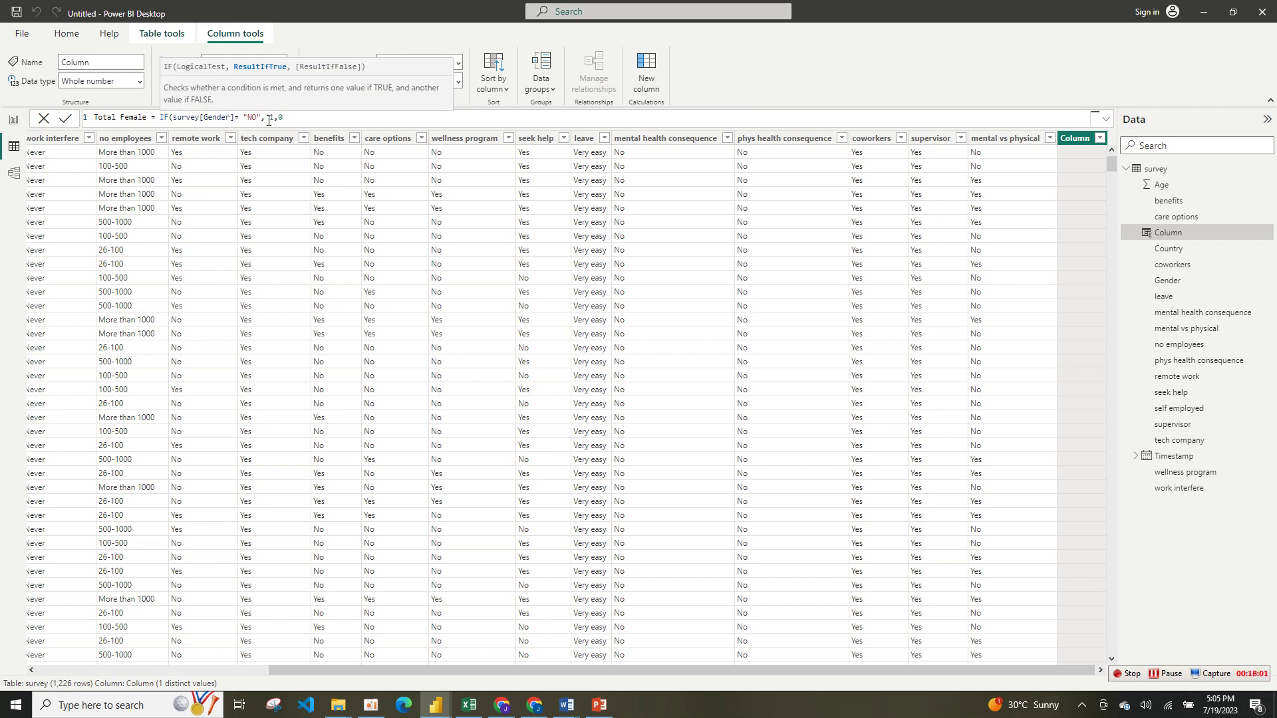
- Close the Total Female formula with a parenthesis and commit the calculated column to the survey table
left_click(293, 122)
type(")")
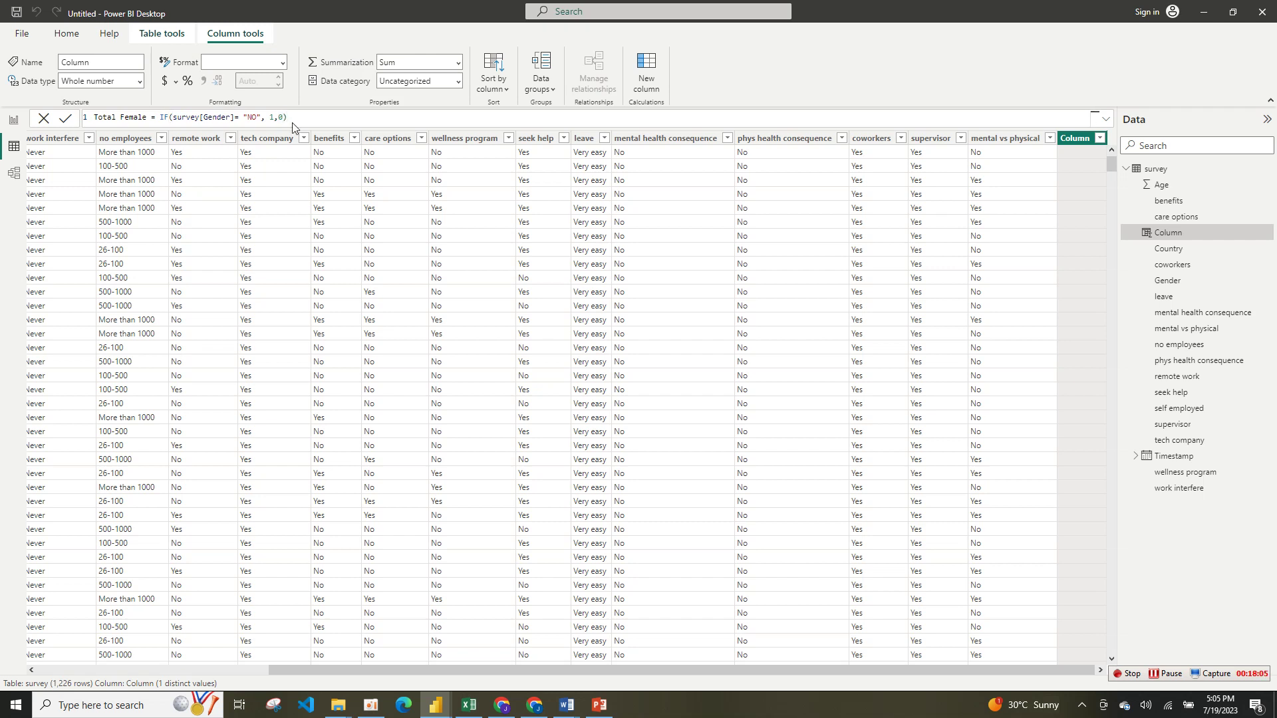
key("Return")
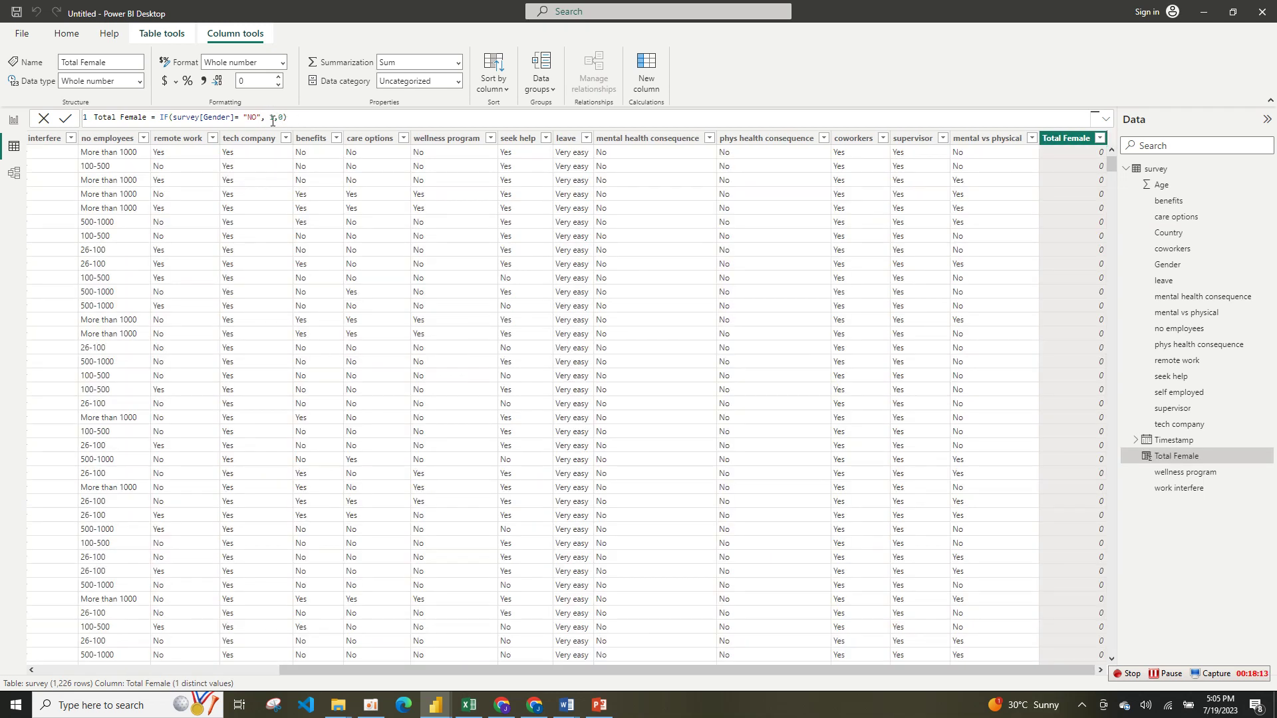
- Change the Gender value tested in the Total Female formula to "FEMALE"
double_click(251, 117)
key("BackSpace")
type("FEMALE")
left_click(340, 124)
left_click_drag(612, 669, 147, 612)
- Copy the Total Female formula into a new calculated column of the survey table and rename it Total Male
left_click_drag(302, 120, 85, 126)
key("ctrl+c")
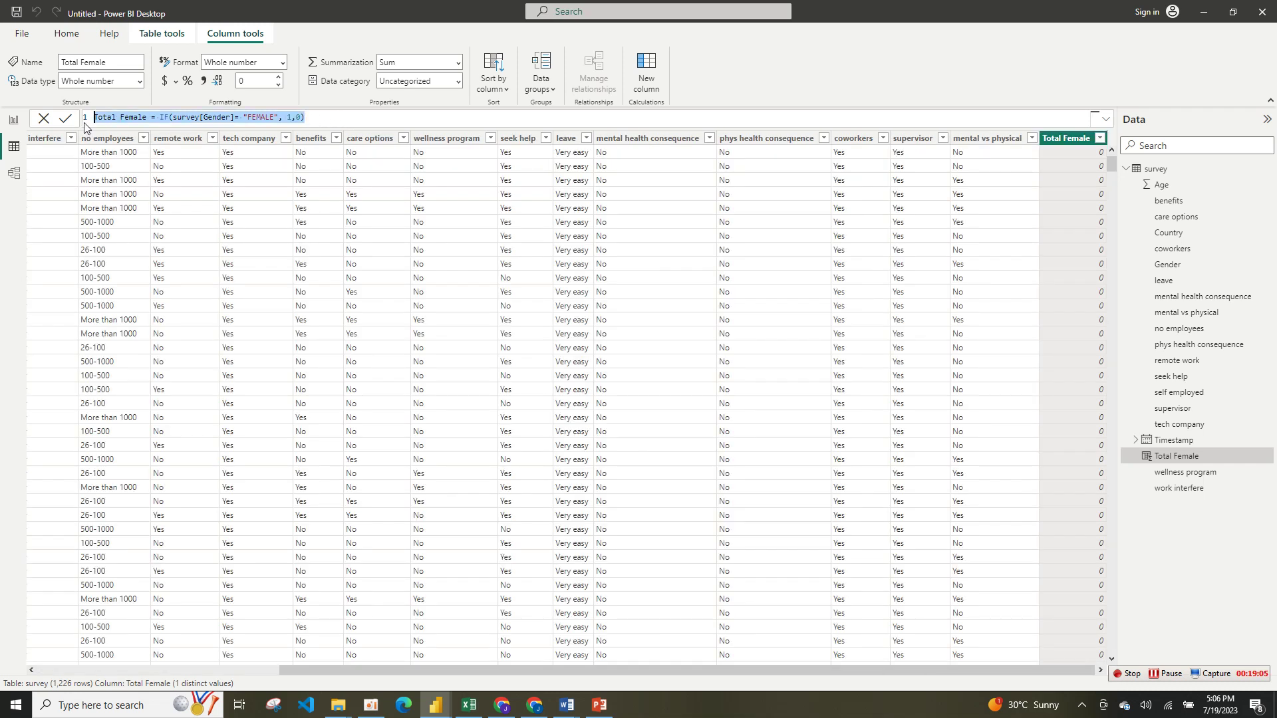
left_click(645, 79)
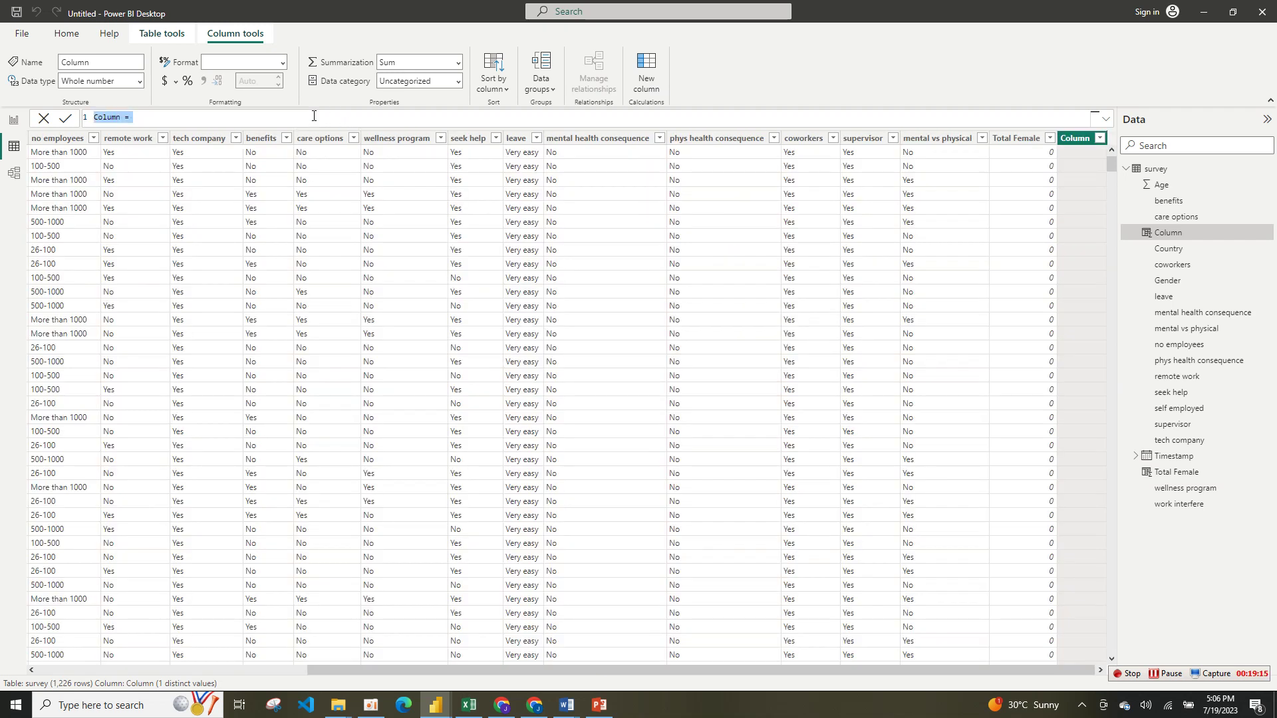
key("ctrl+v")
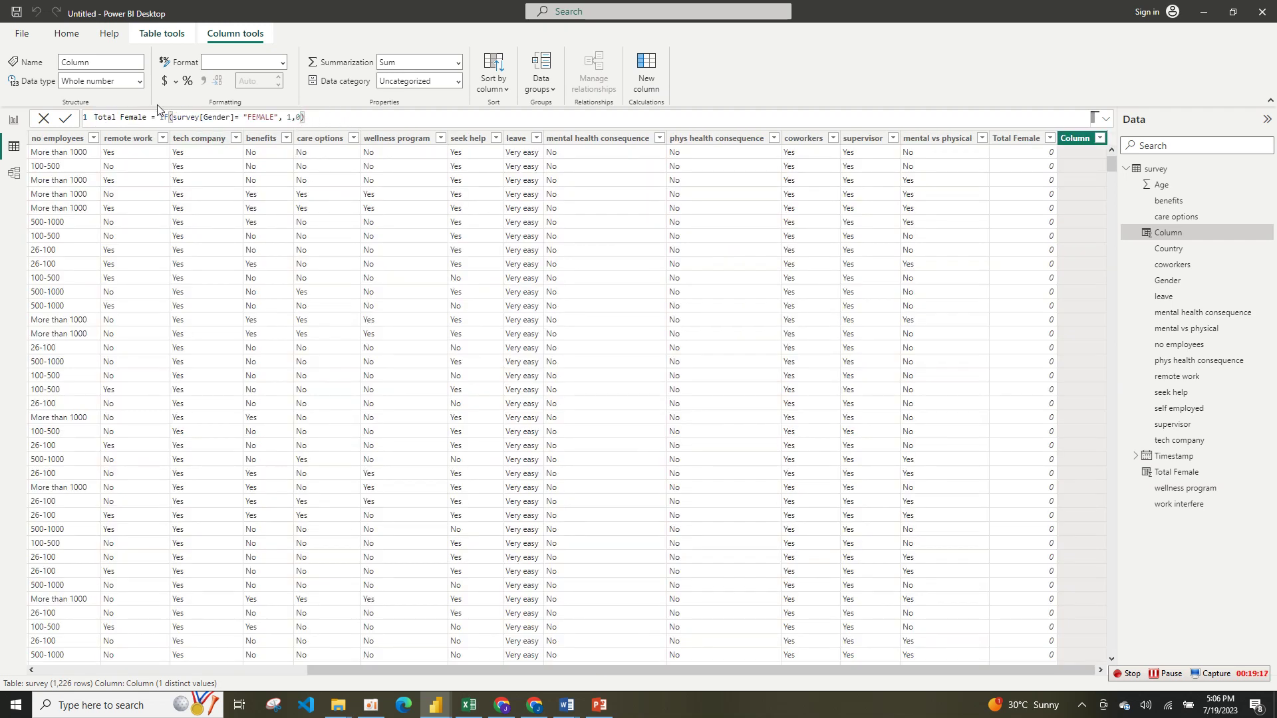
left_click_drag(147, 117, 121, 116)
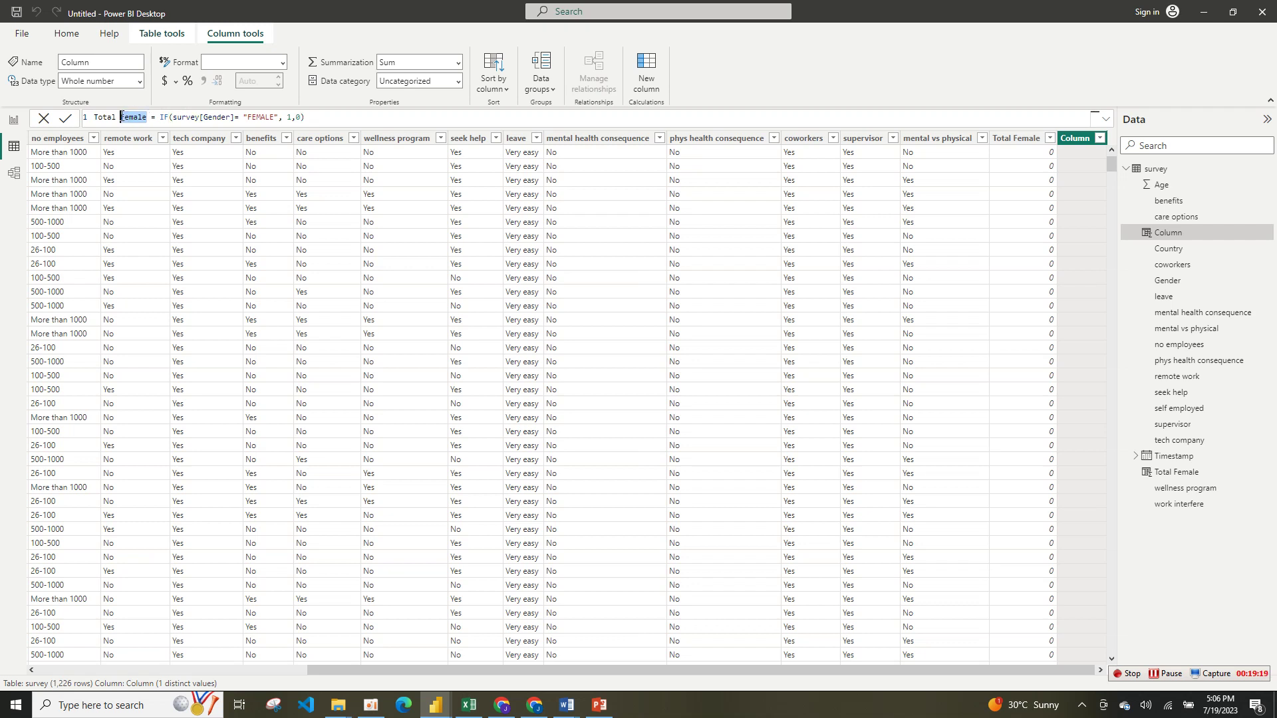
type("M")
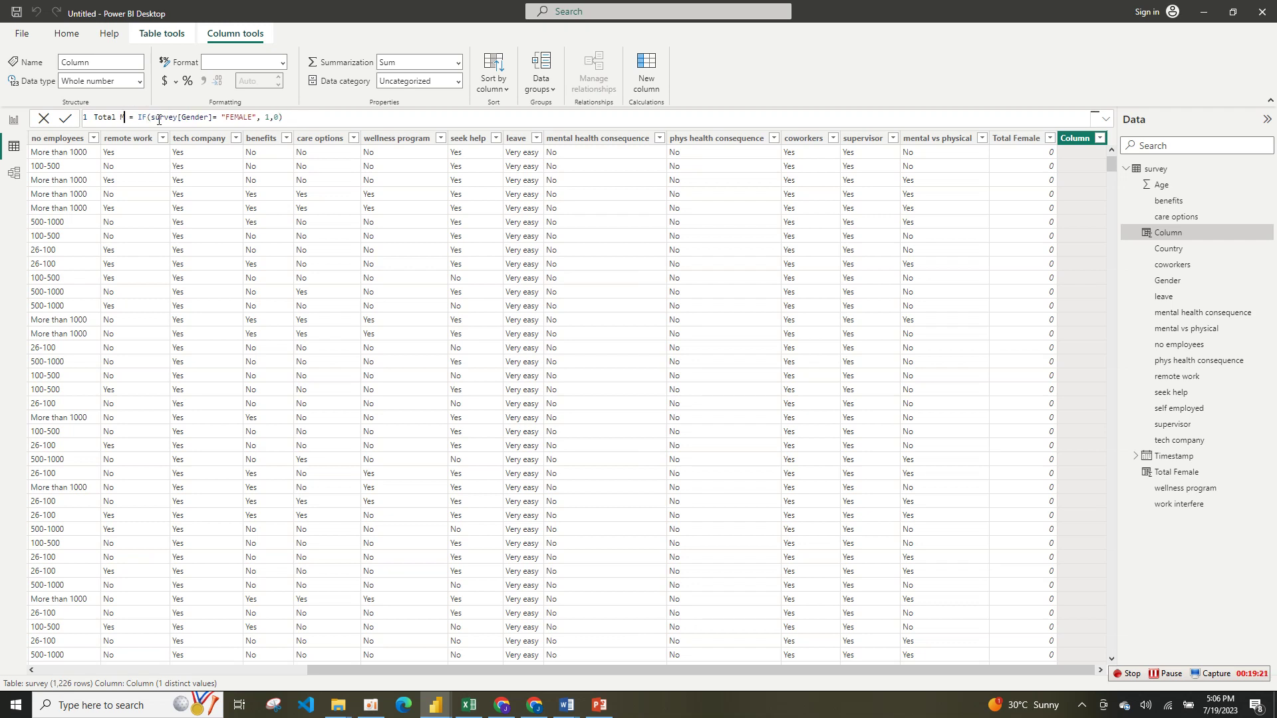
type("A")
key("BackSpace")
type("ale")
- Change the Gender value tested in the Total Male formula to "MALE" and commit the column
left_click(247, 118)
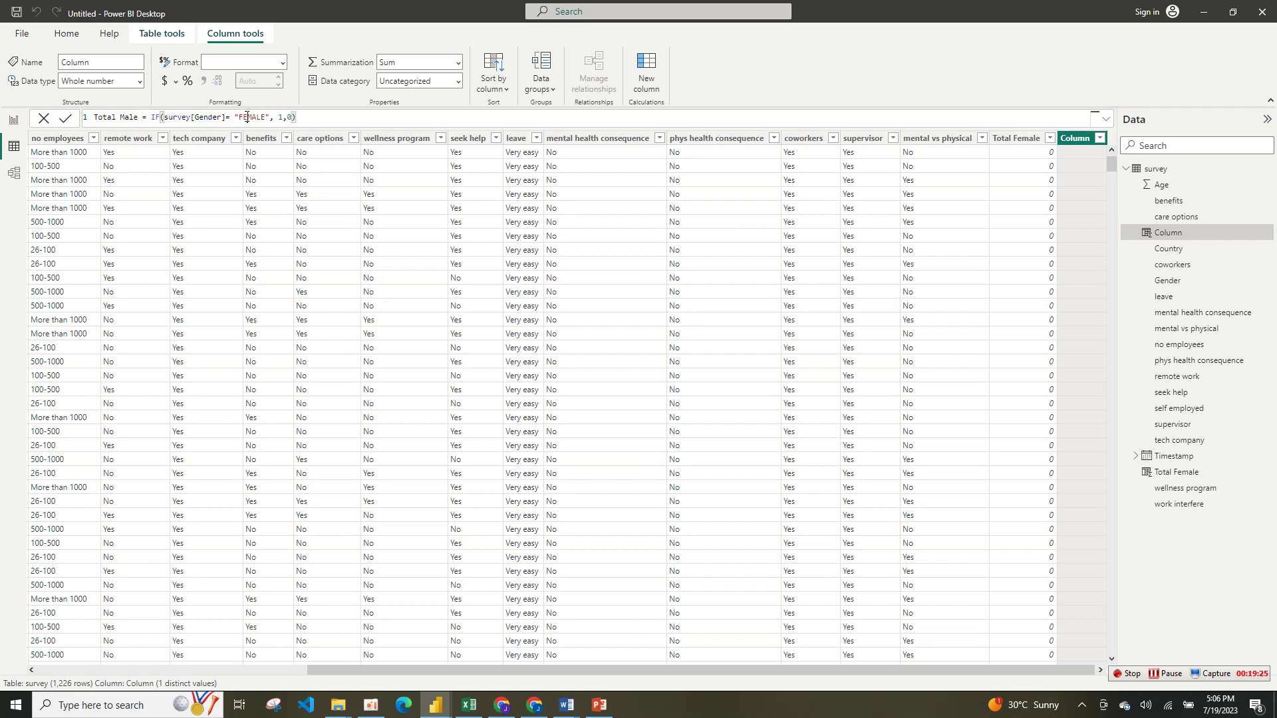
key("BackSpace")
key("BackSpace")
left_click(316, 118)
key("Return")
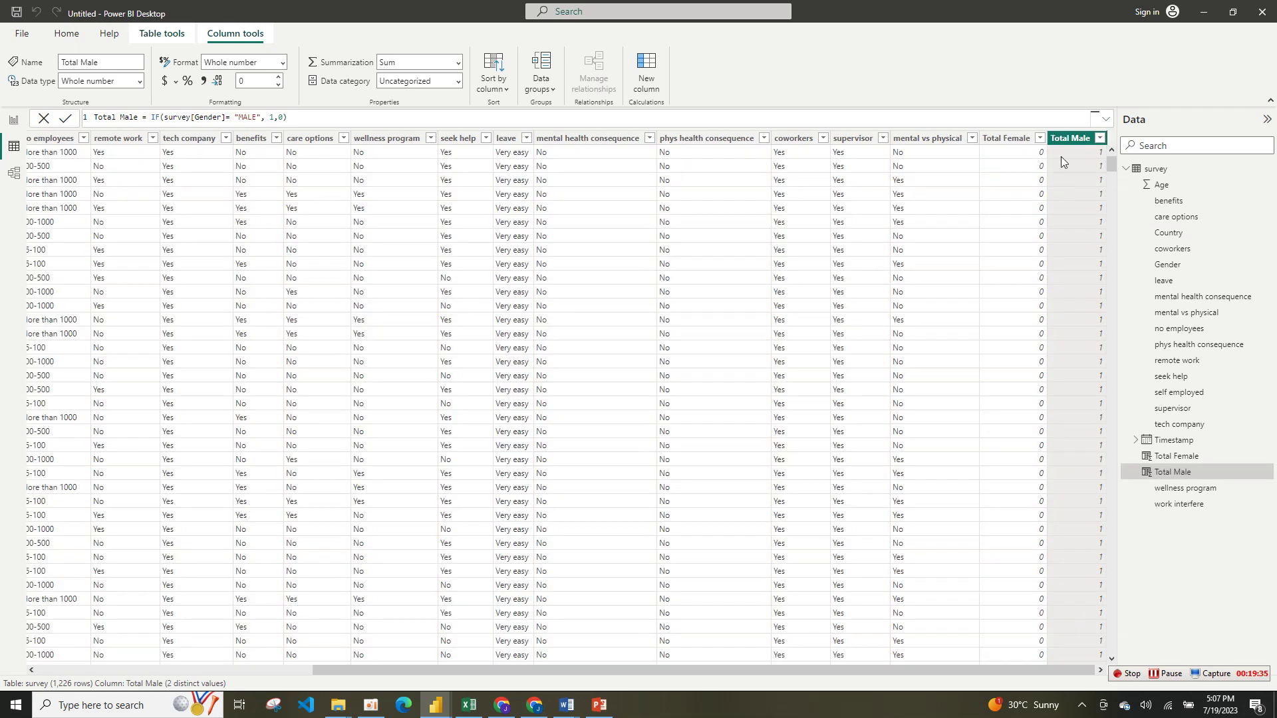
- Copy the Total Male formula into another new calculated column and rename it Employed
left_click(304, 117)
key("ctrl+a")
key("ctrl+c")
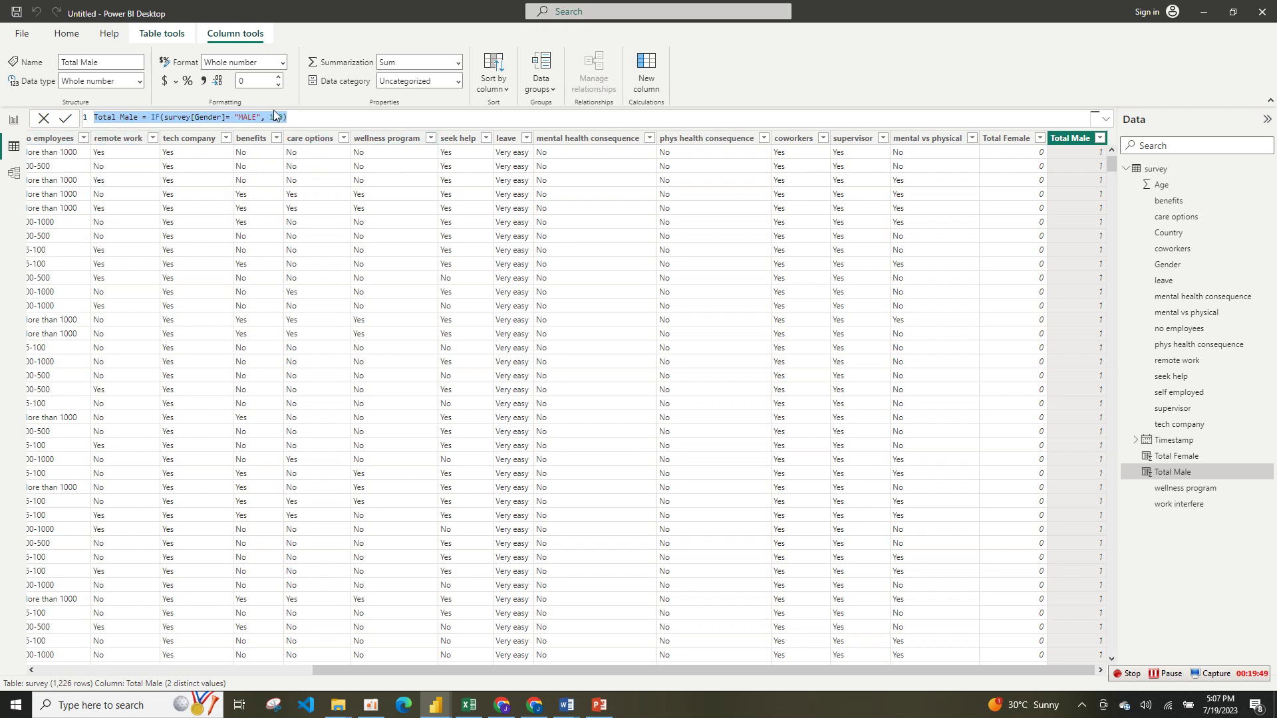
left_click(654, 79)
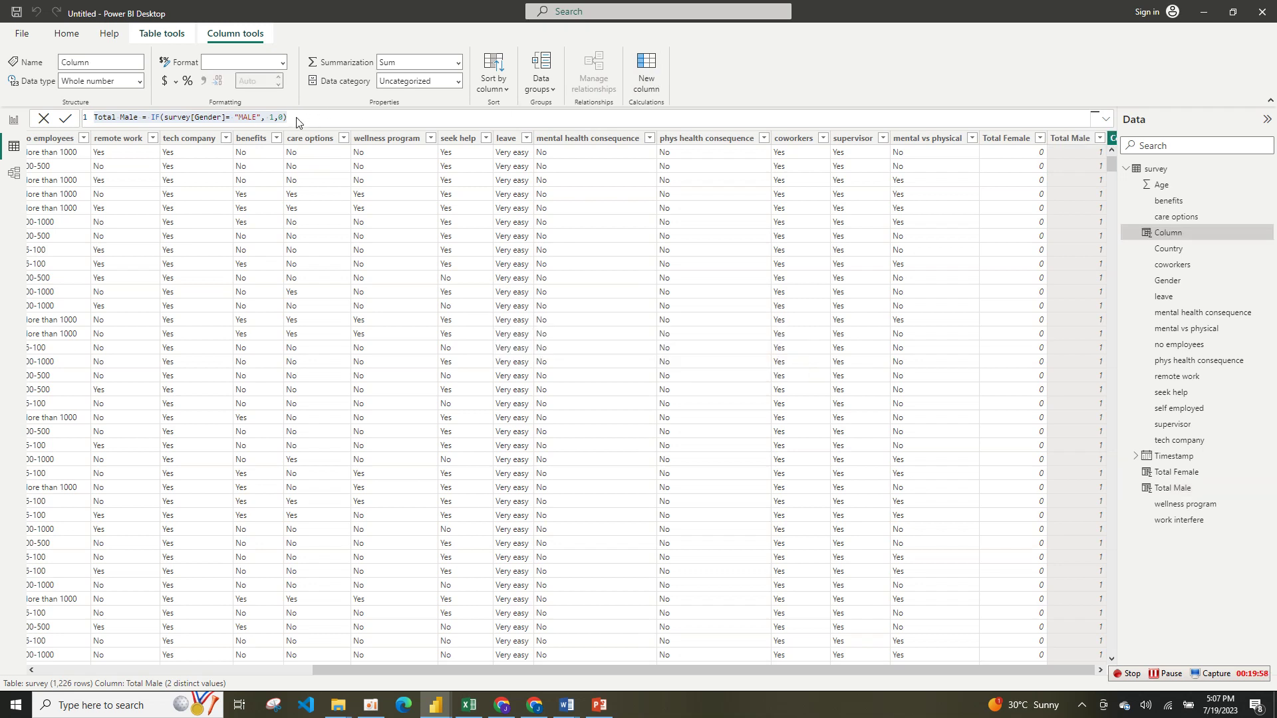
key("ctrl+v")
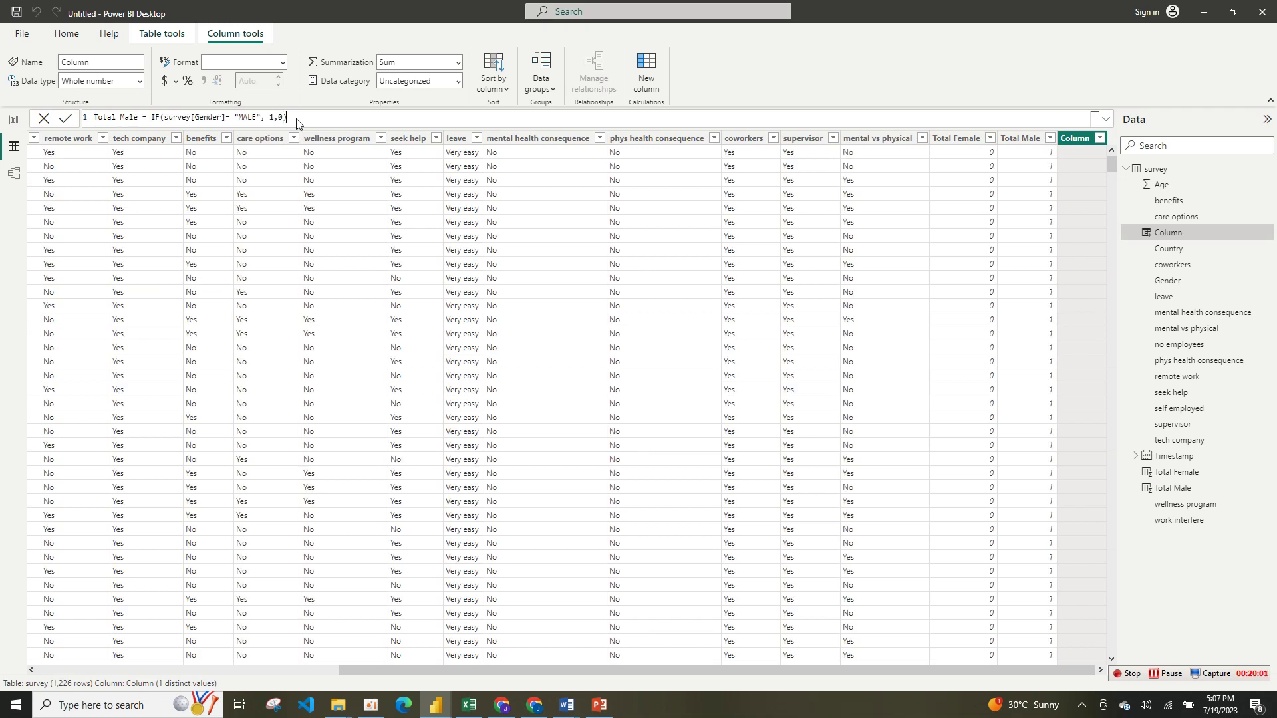
left_click(139, 117)
left_click_drag(141, 117, 85, 119)
type("Employ")
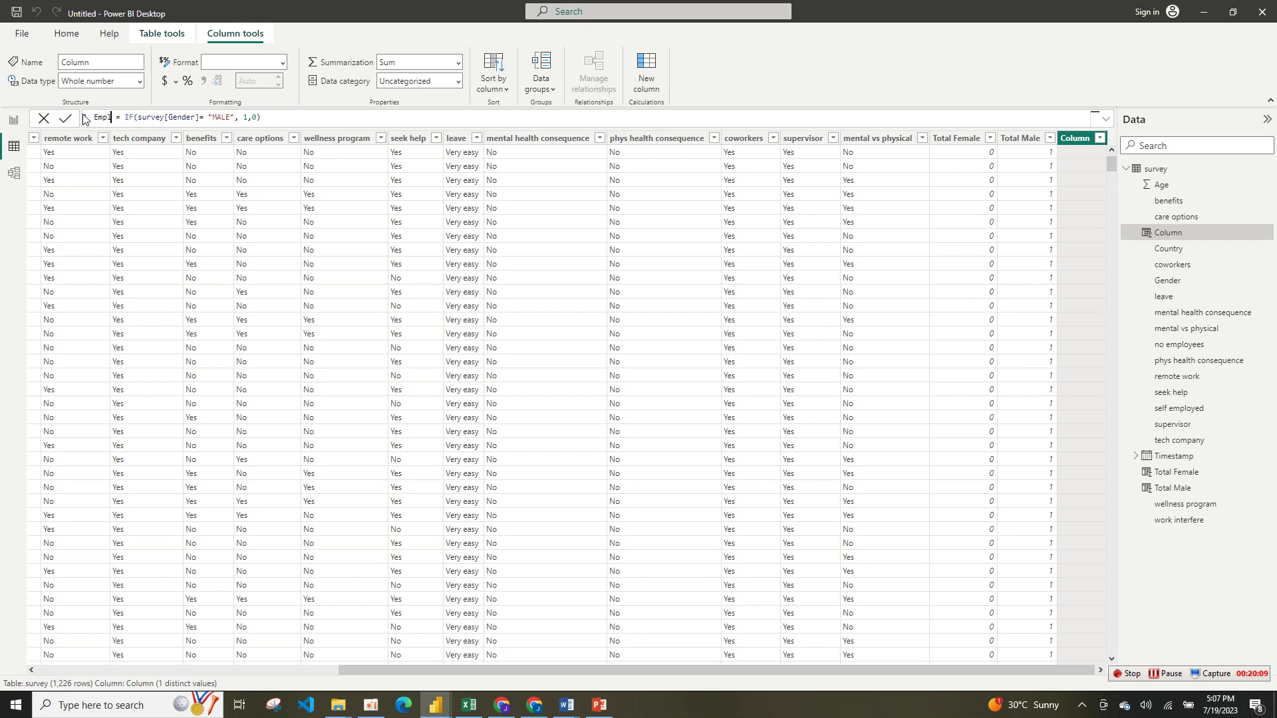
type("ed")
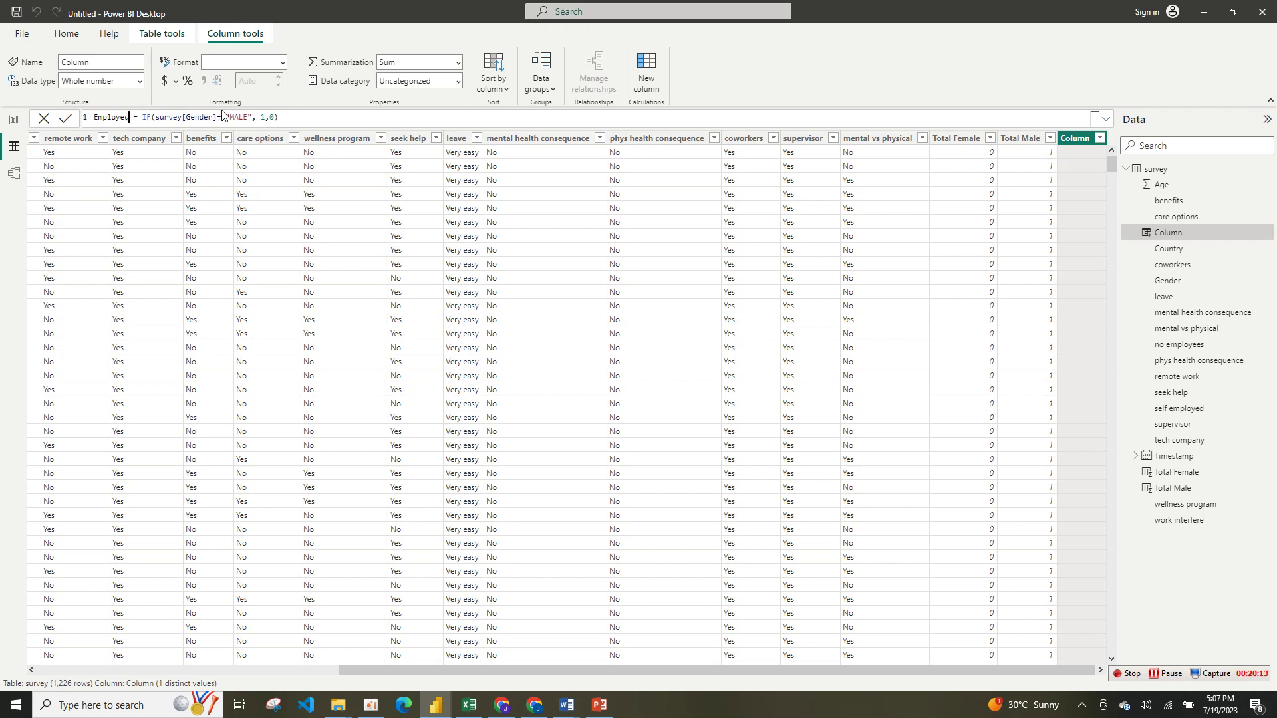
left_click(221, 117)
key("ctrl+shift+Left")
key("ctrl+shift+Left")
key("ctrl+shift+Left")
key("ctrl+shift+Left")
key("ctrl+shift+Left")
key("ctrl+shift+Left")
key("ctrl+shift+Left")
key("ctrl+shift+Left")
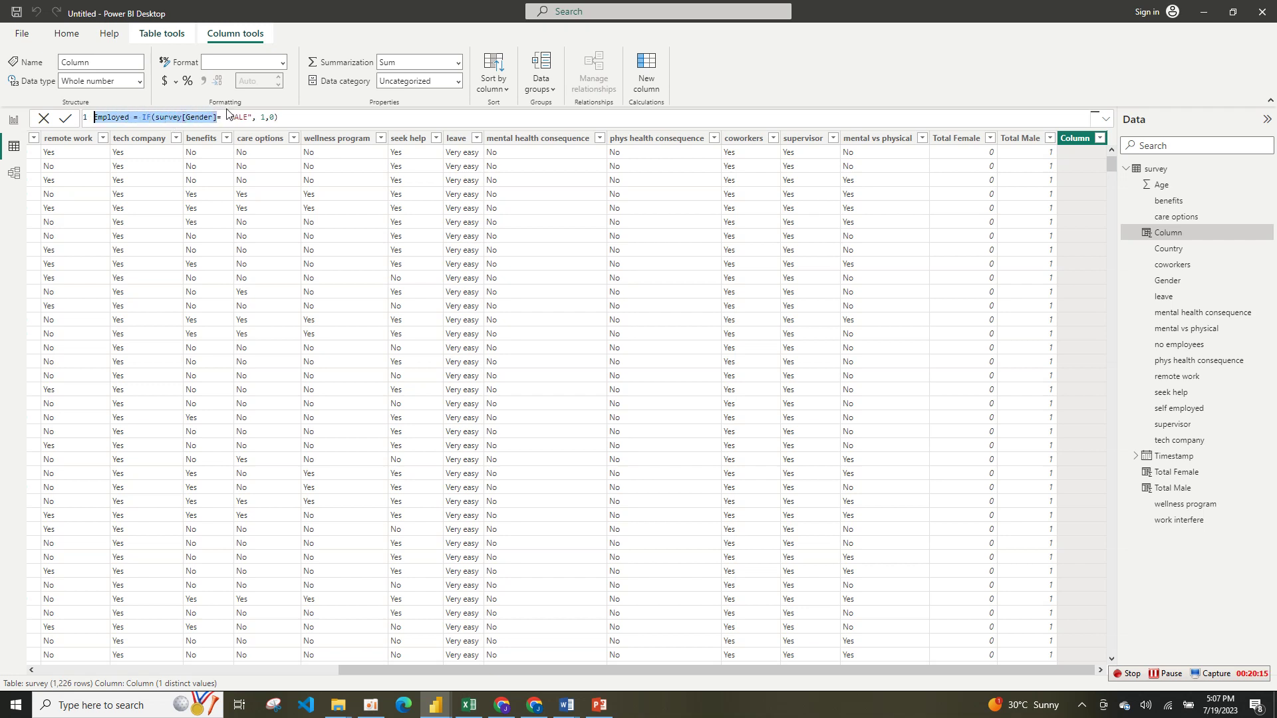
left_click(286, 119)
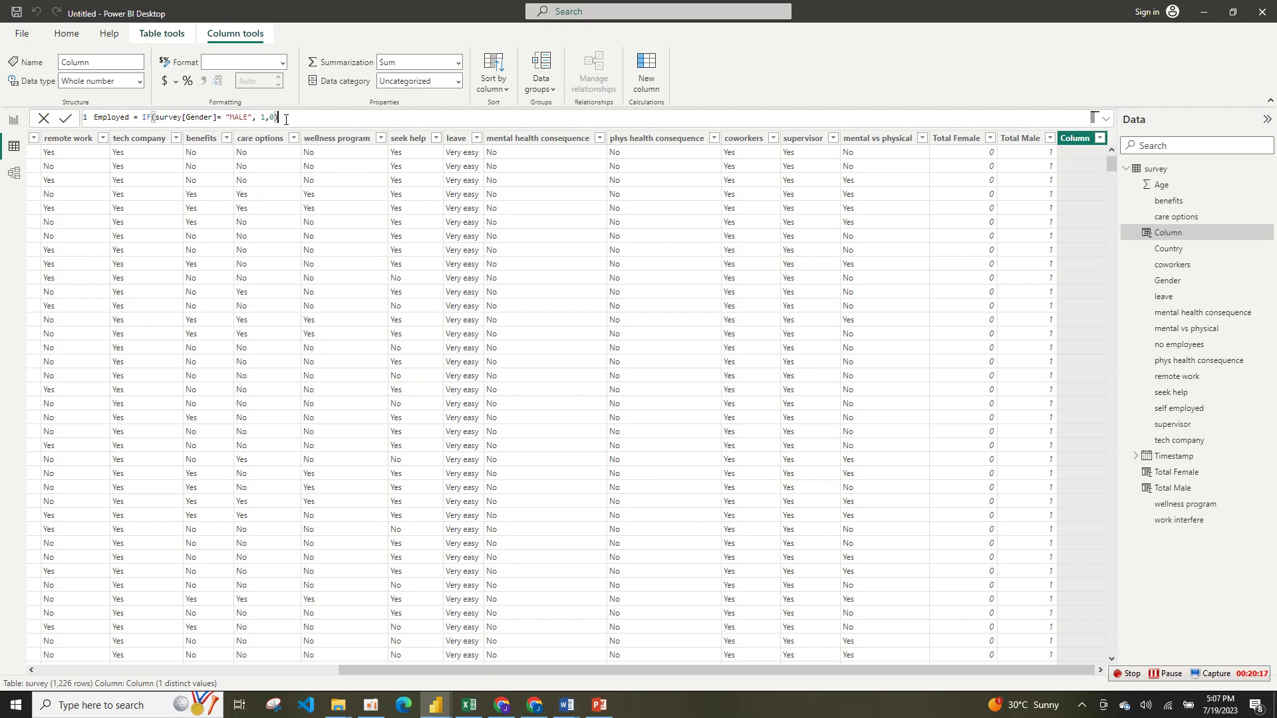
- Replace the Employed column's expression with IF(survey[self employed]= "no", 1,0) and commit it
left_click_drag(286, 119, 144, 117)
key("BackSpace")
type("if")
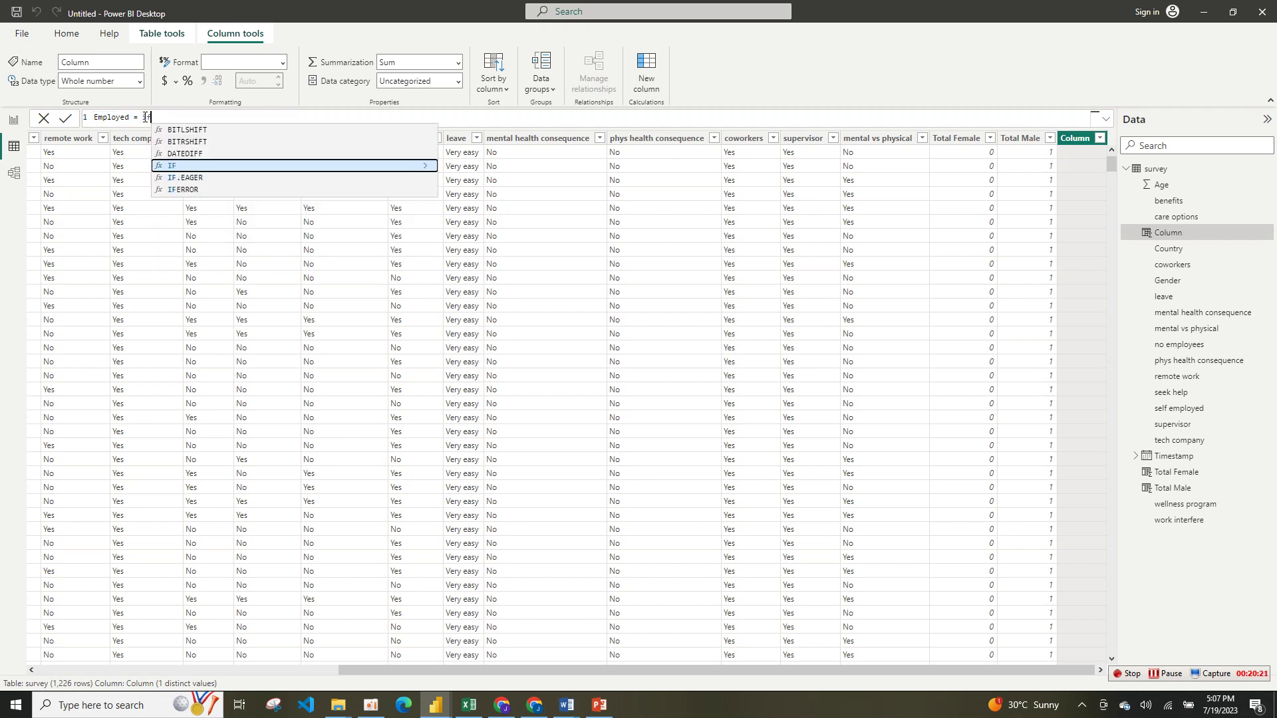
left_click(172, 166)
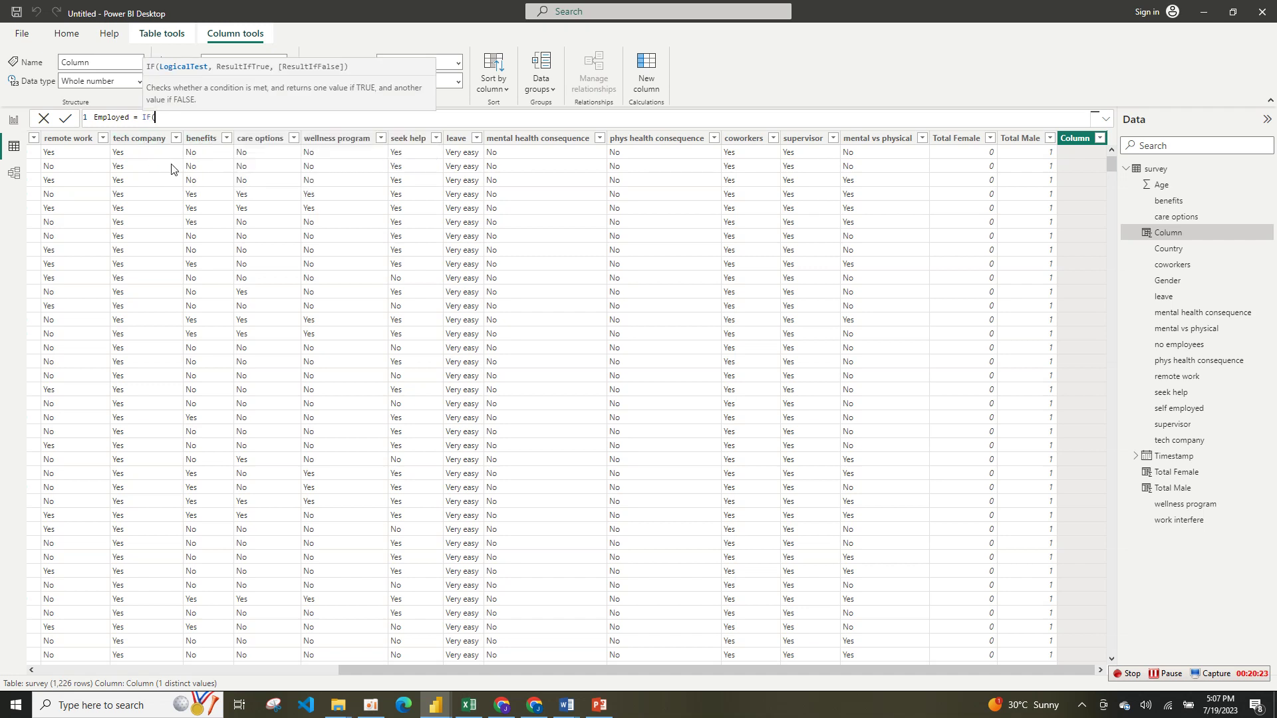
type("empl")
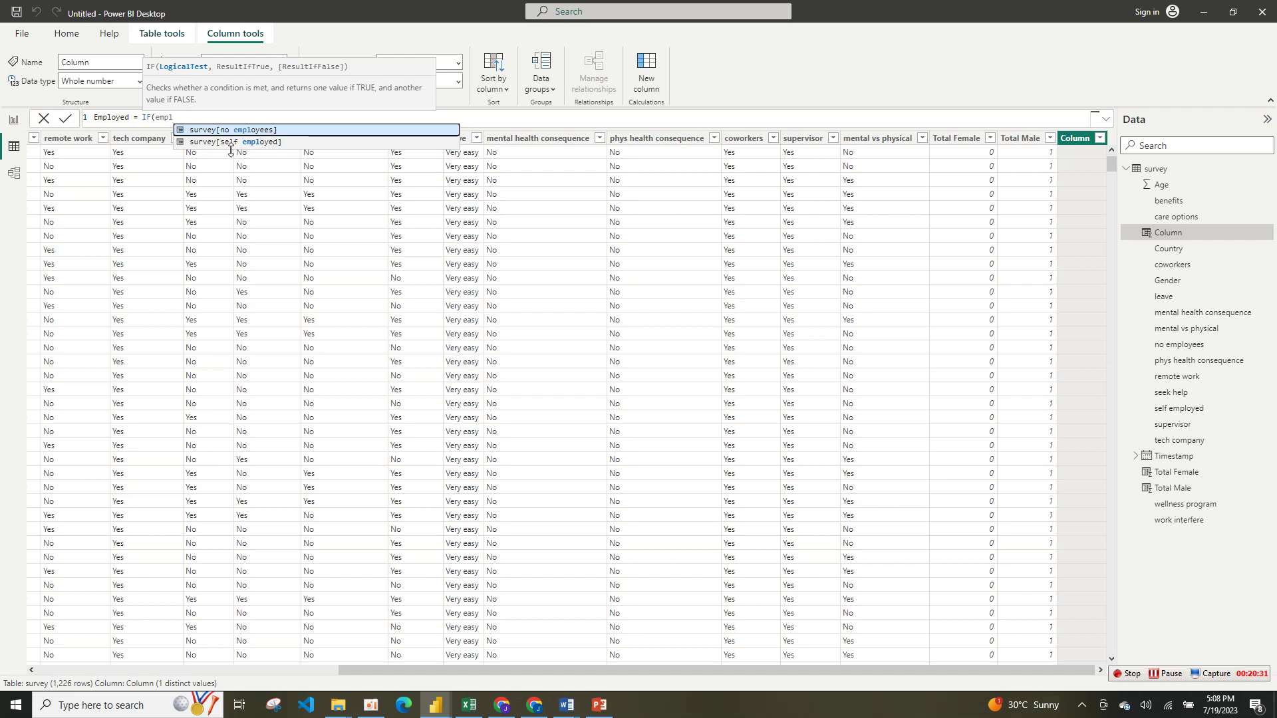
left_click(266, 144)
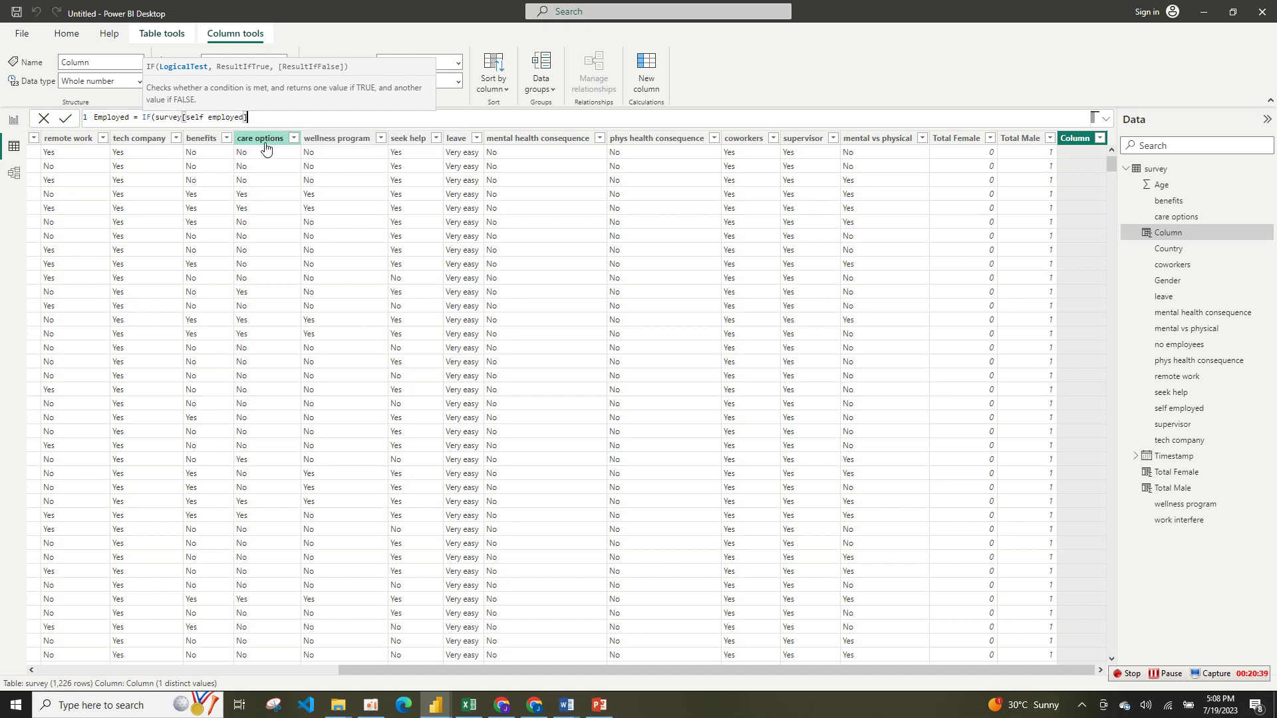
type("= \"no\", 1,0)")
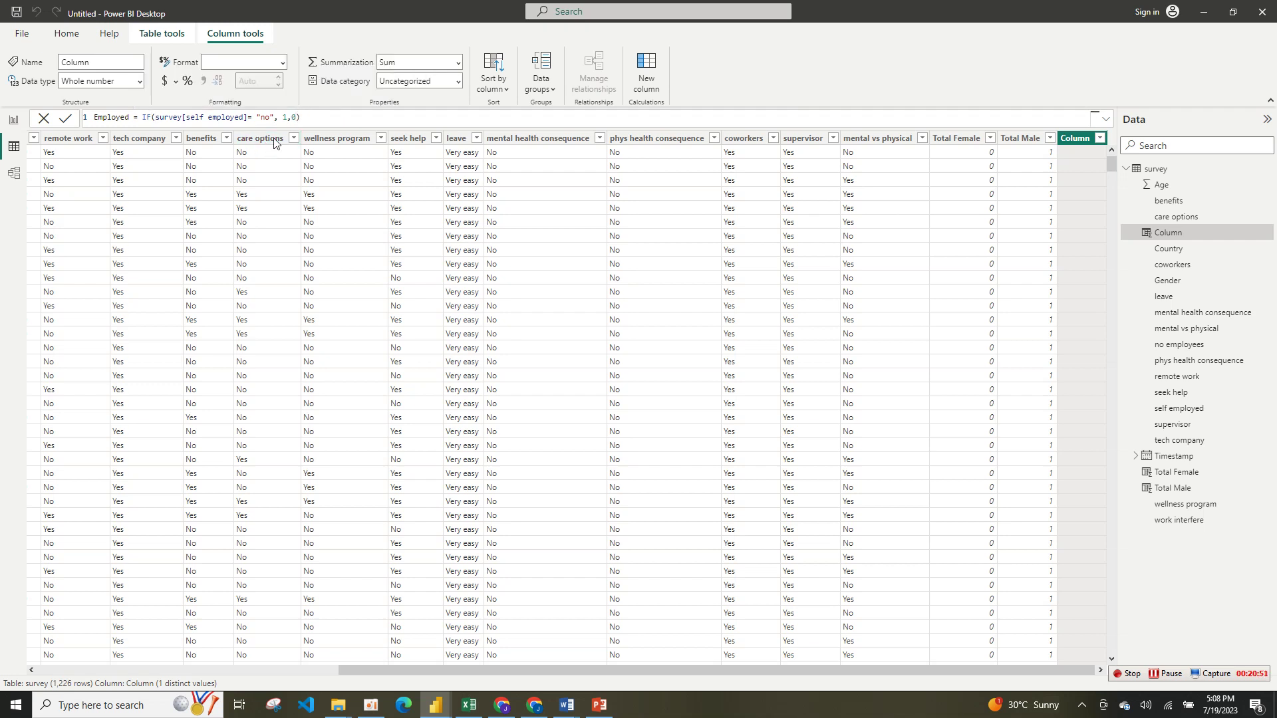
key("Return")
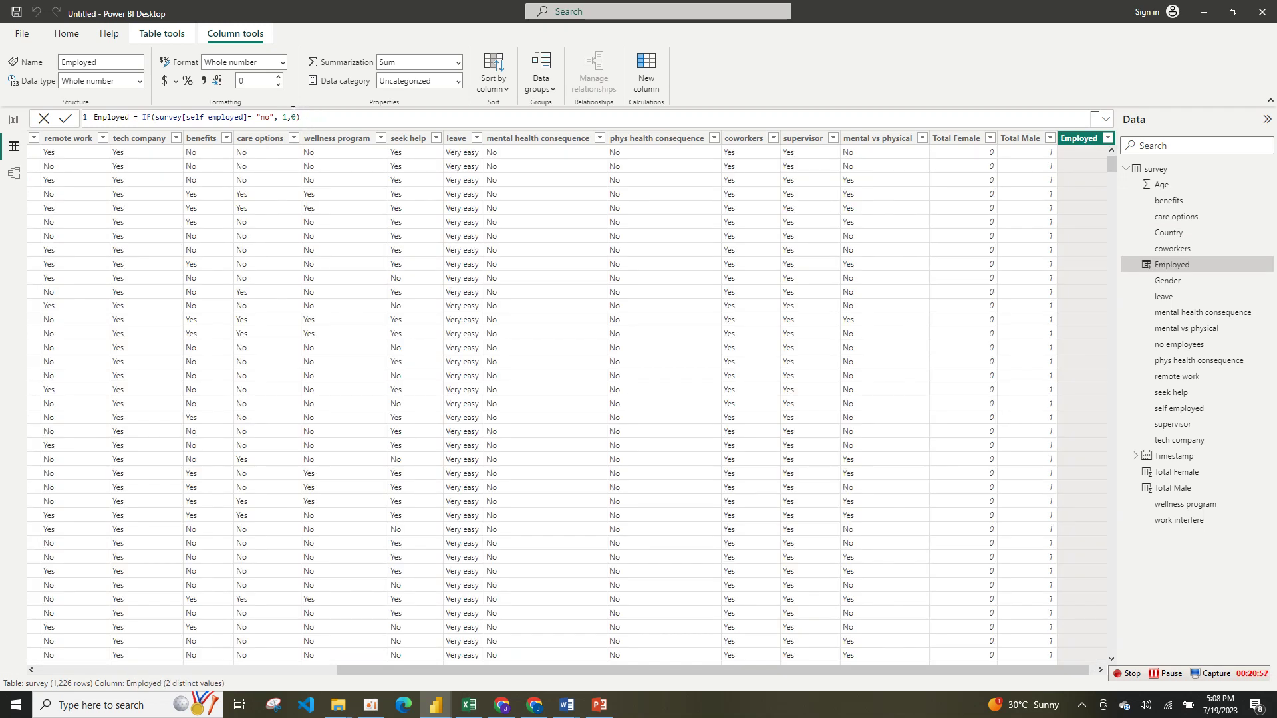
- Copy the Employed formula into a new calculated column of the survey table and rename it Self_Employed
left_click_drag(301, 116, 94, 119)
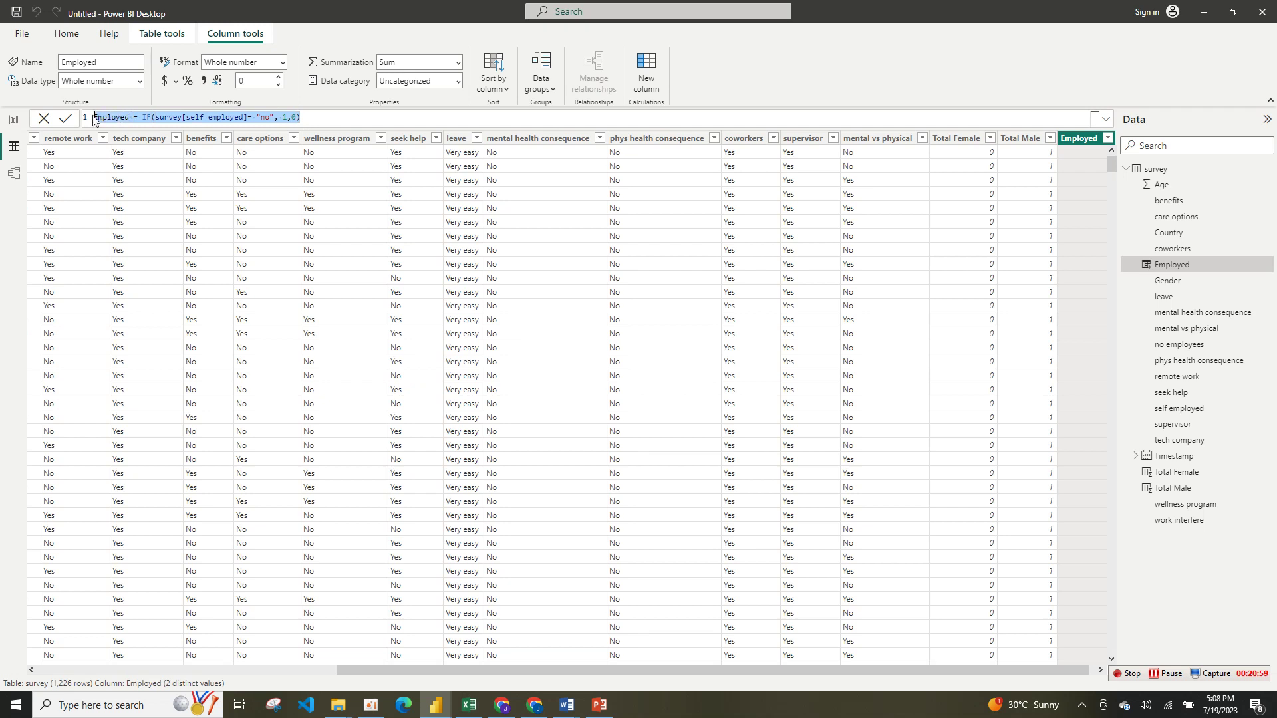
left_click(145, 123)
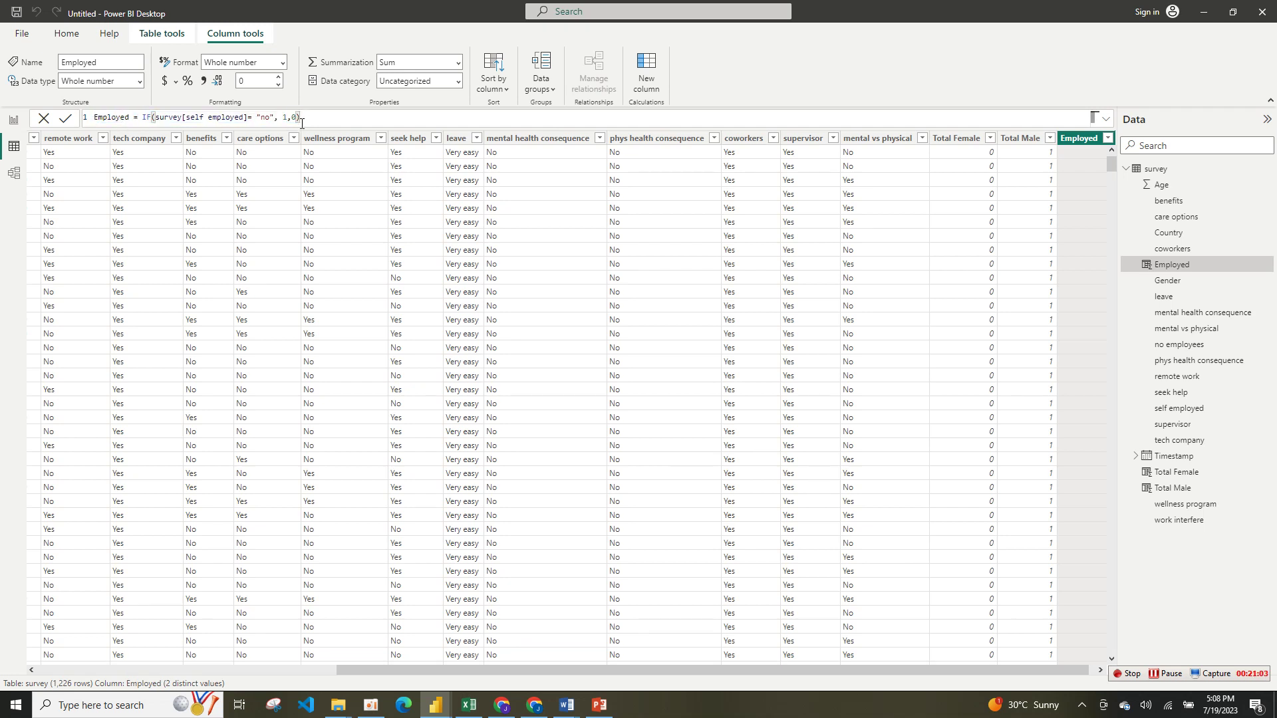
left_click_drag(310, 121, 94, 117)
key("ctrl+c")
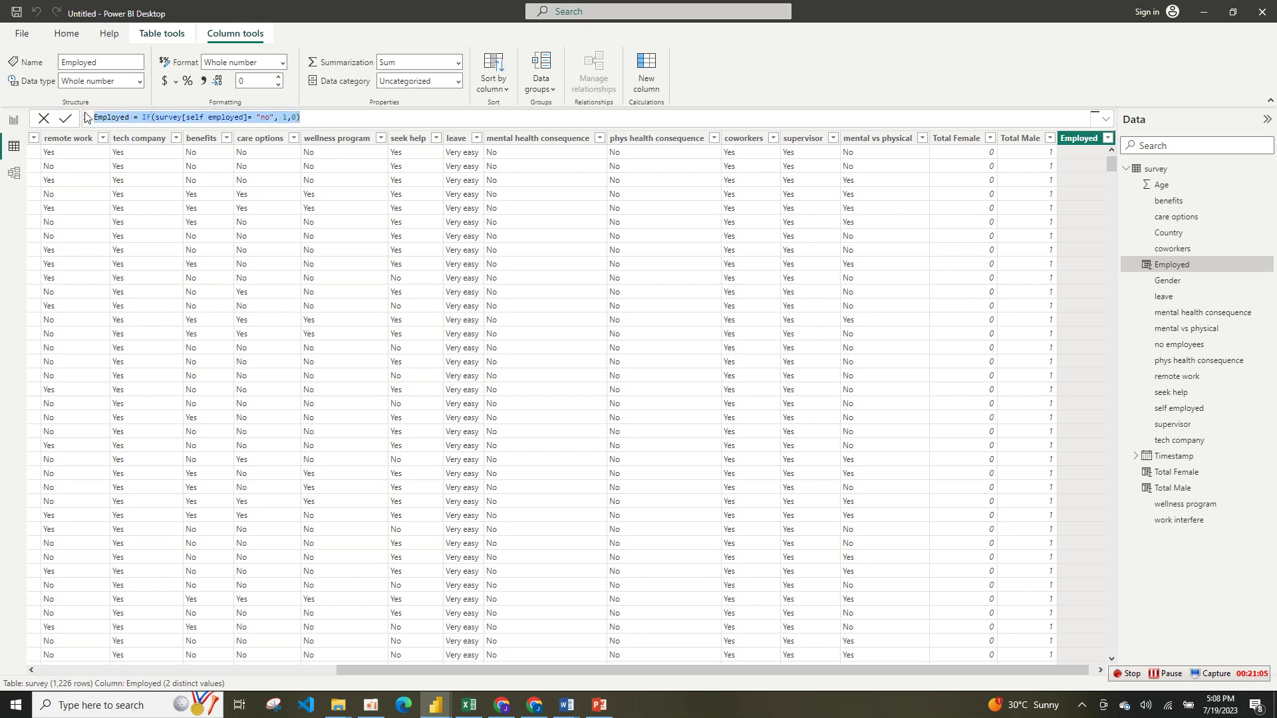
left_click(644, 87)
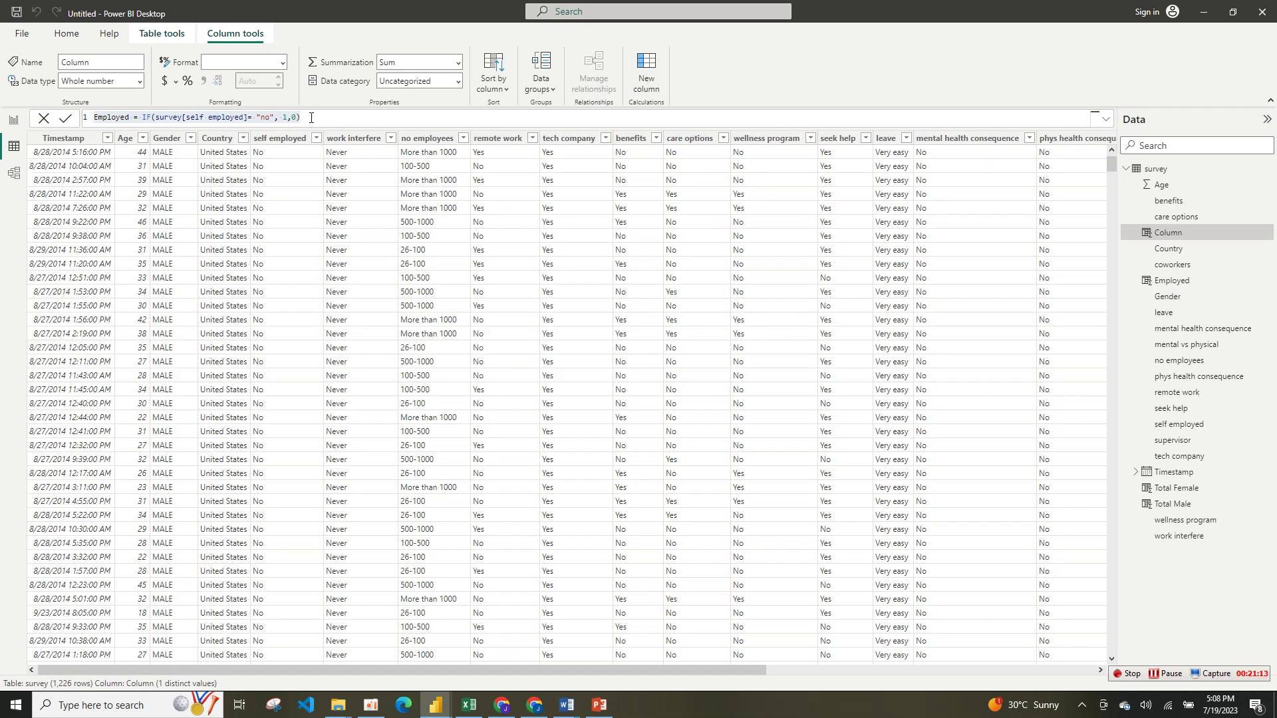
key("ctrl+a")
key("ctrl+v")
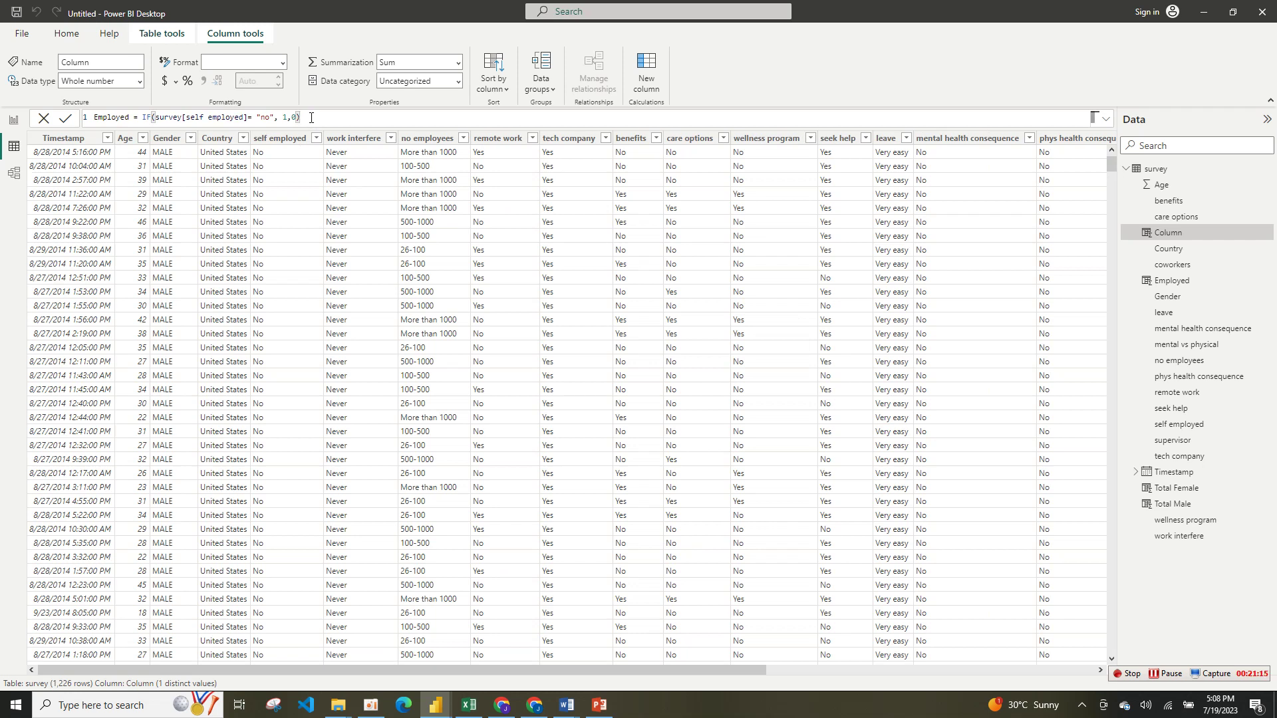
double_click(95, 117)
type("self")
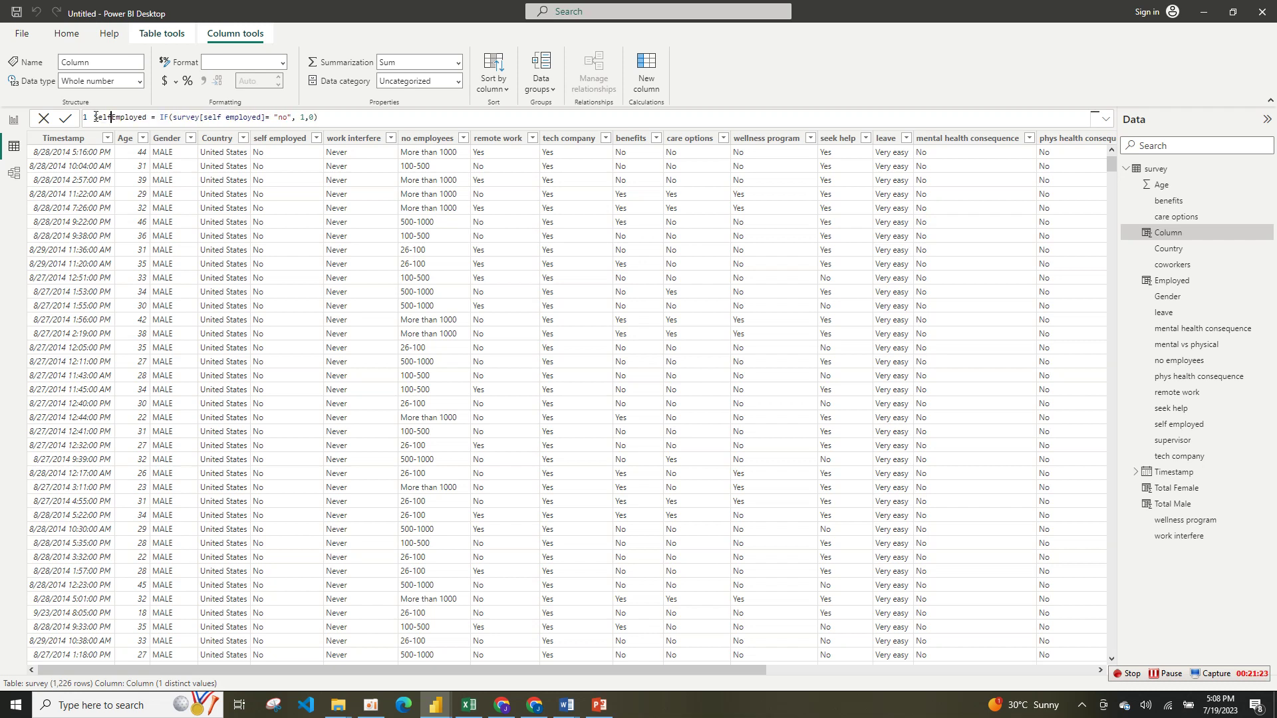
type("_")
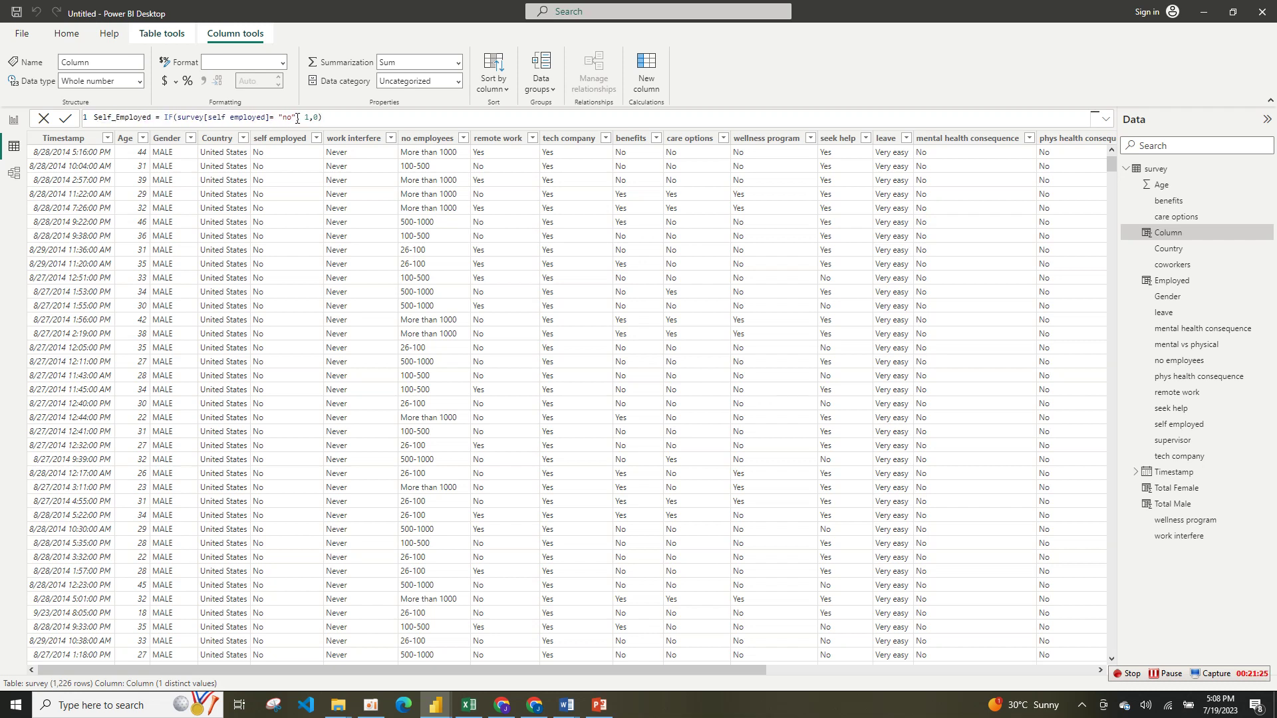
- Change the value tested in the Self_Employed formula to "yes" and commit the column
left_click(290, 117)
key("BackSpace")
key("BackSpace")
type("yes")
key("Return")
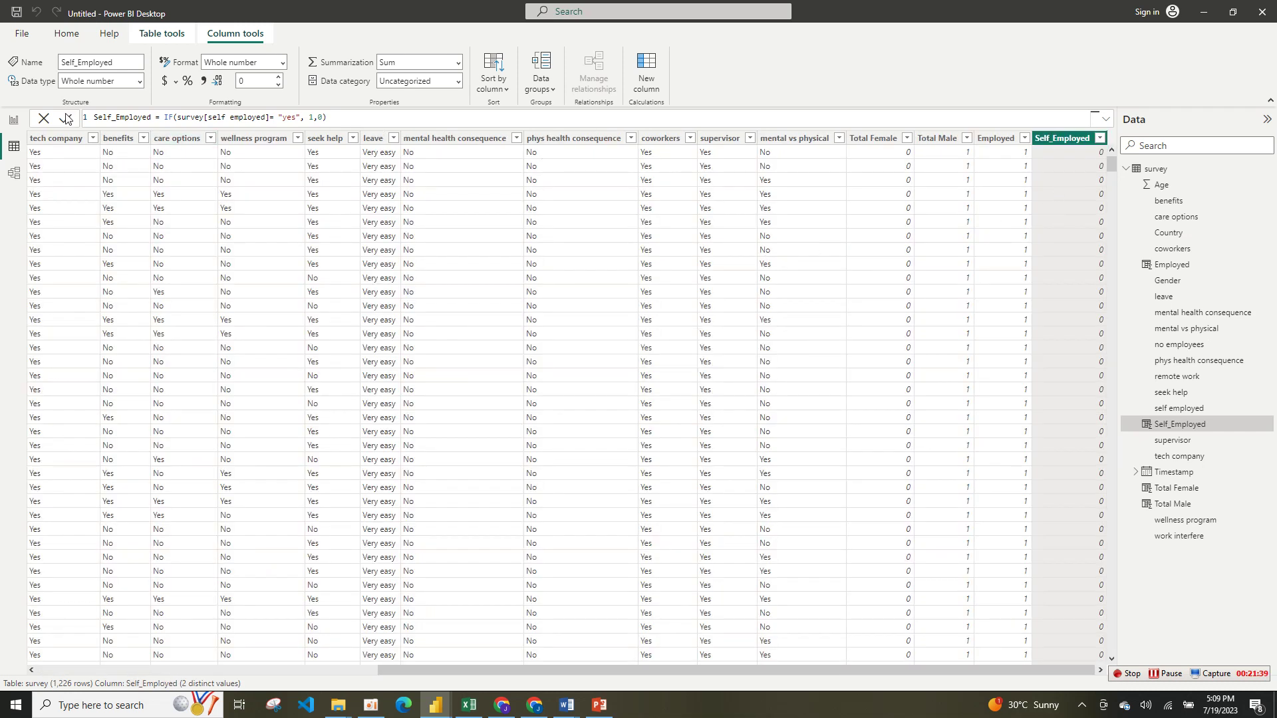
- Switch to the blank report page and examine the gallery of available visual types
left_click(13, 122)
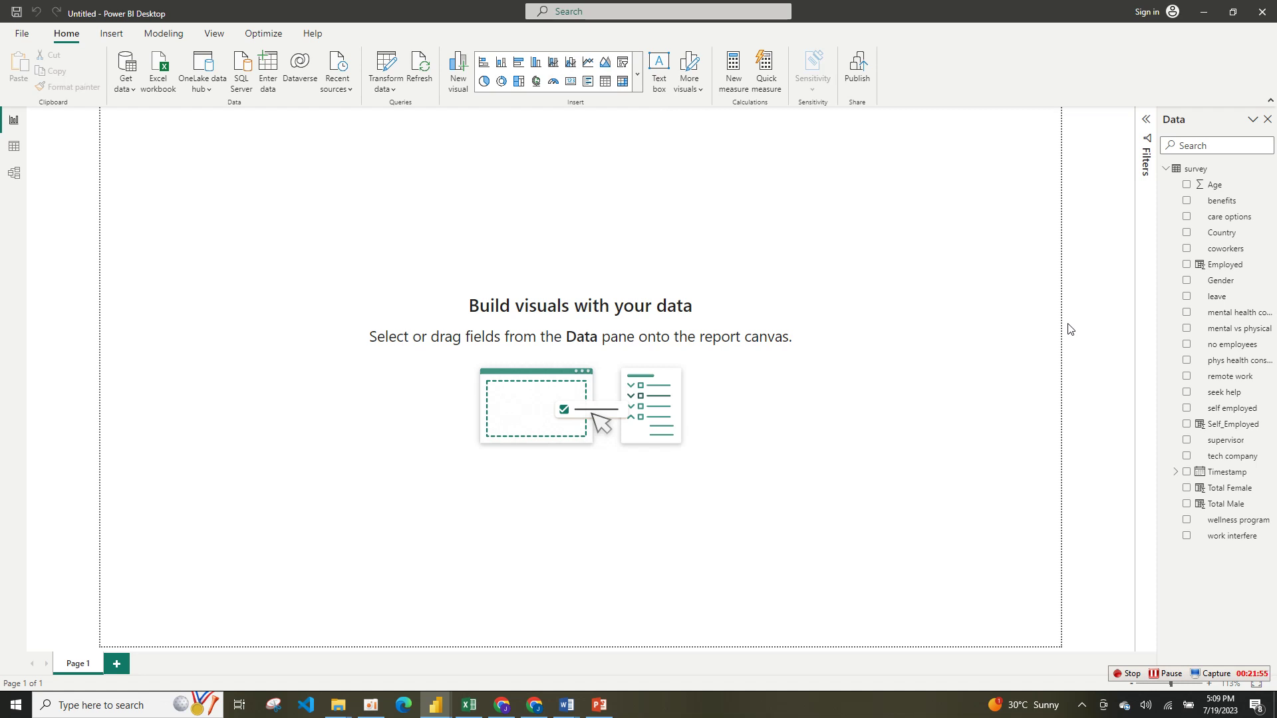
left_click(637, 79)
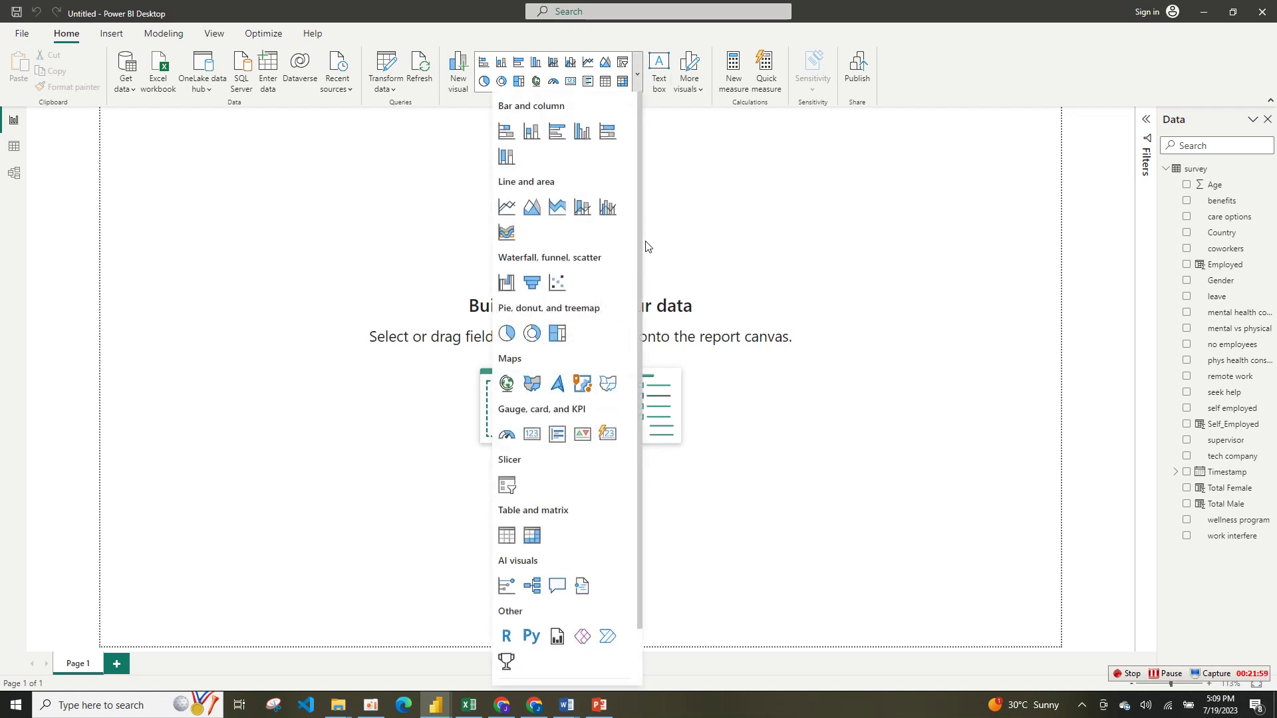
scroll(640, 246, "down", 2)
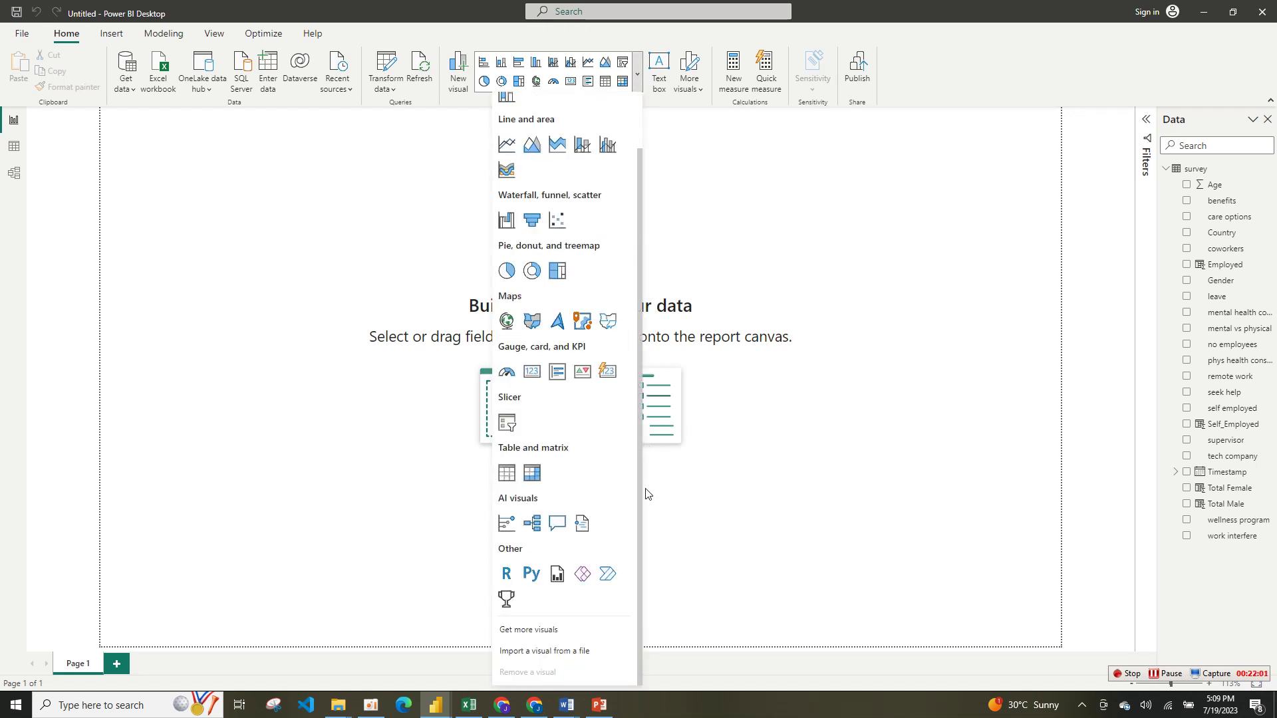
scroll(646, 495, "up", 2)
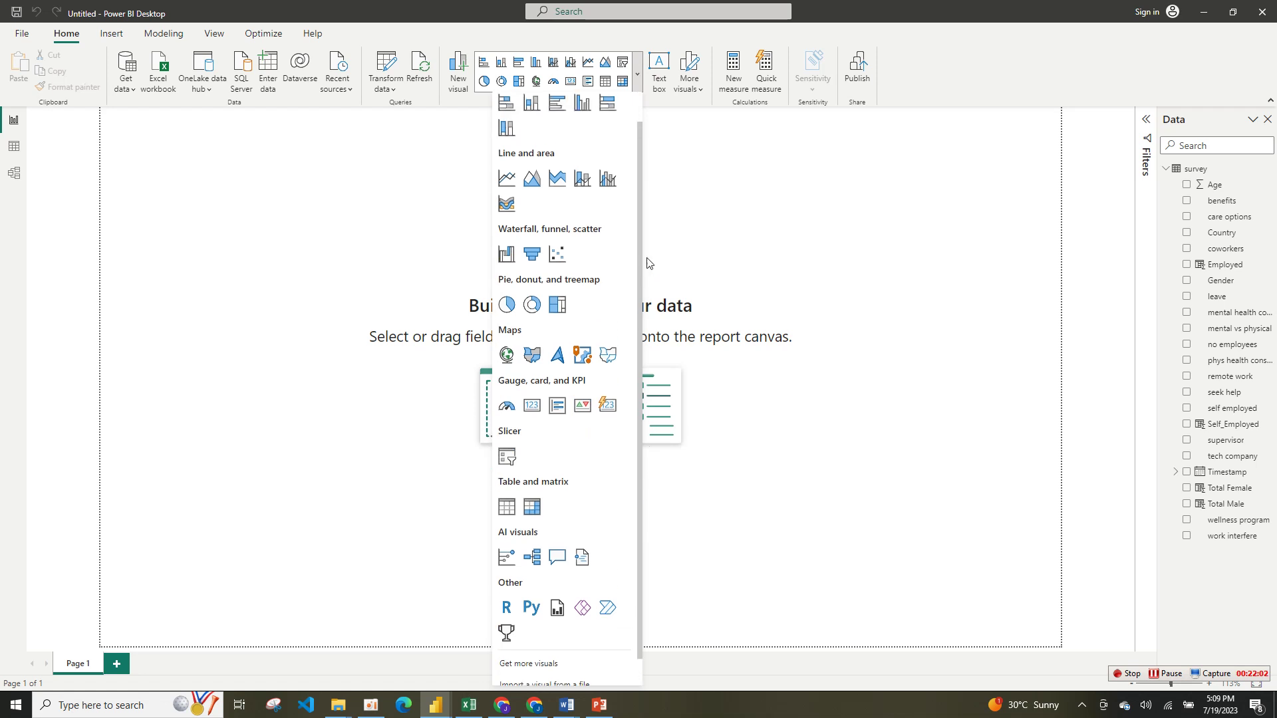
left_click(730, 213)
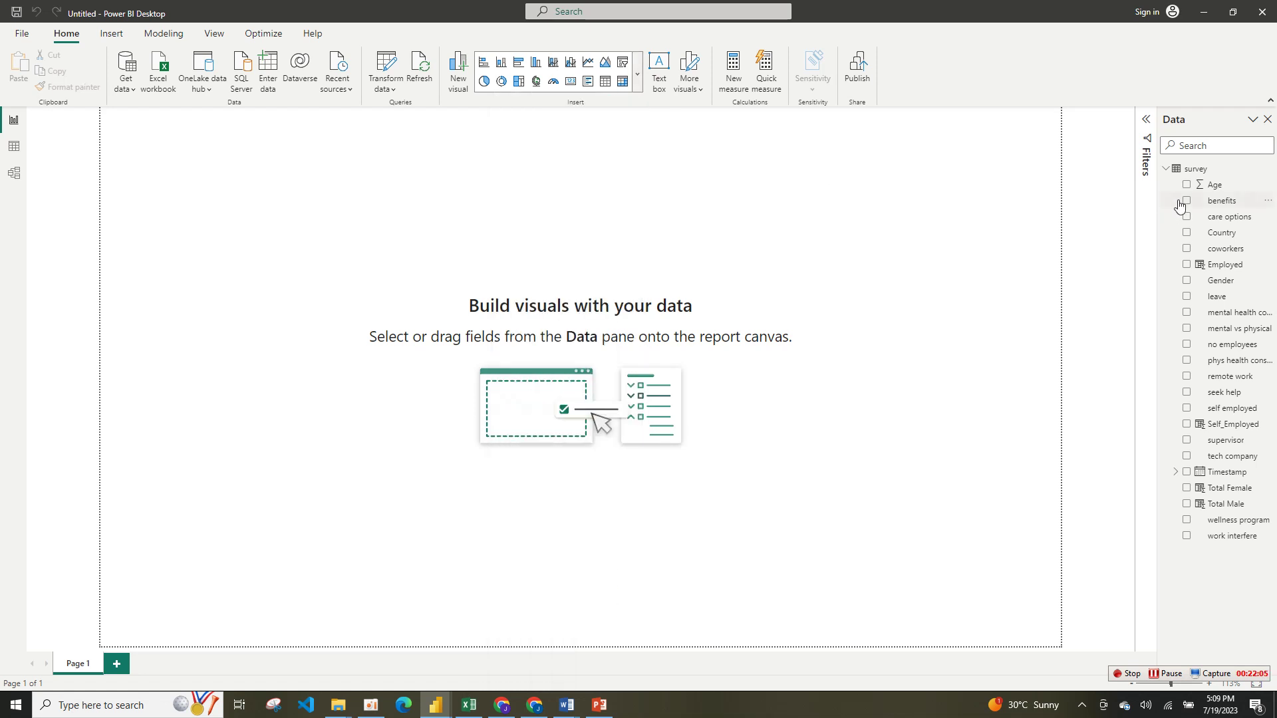
left_click(1146, 147)
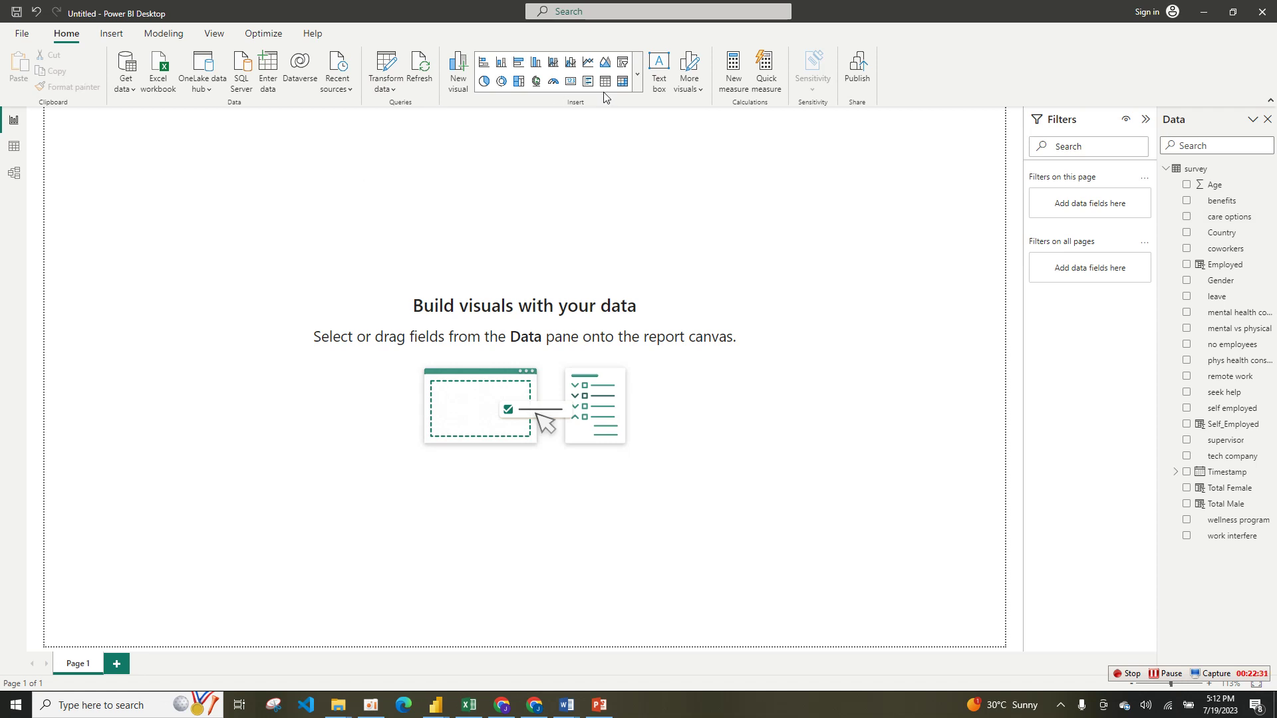
left_click(637, 79)
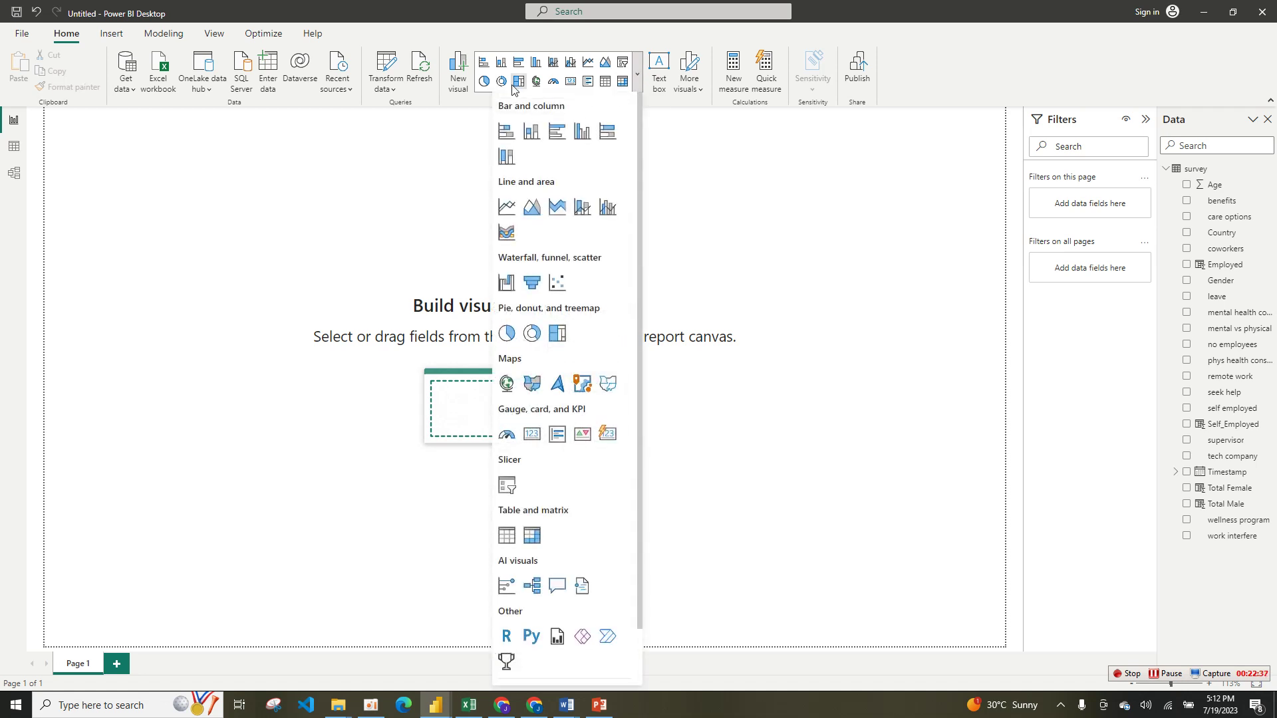
left_click(738, 188)
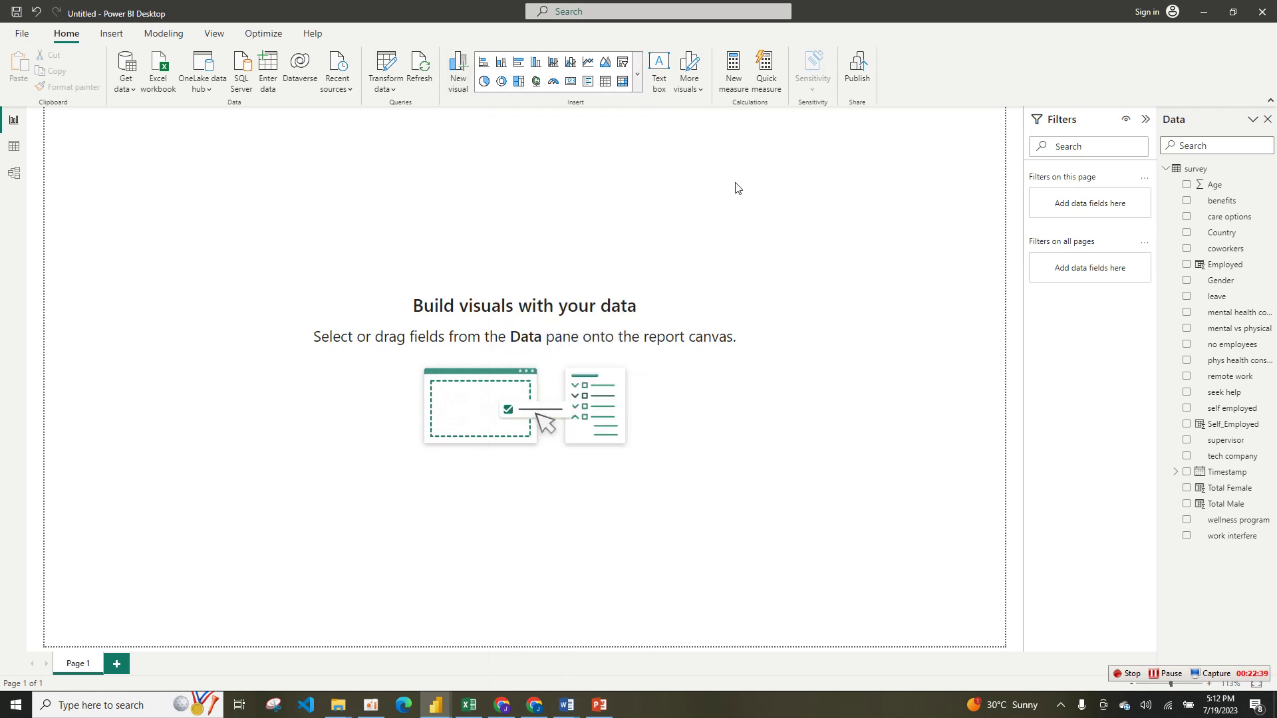
left_click(111, 34)
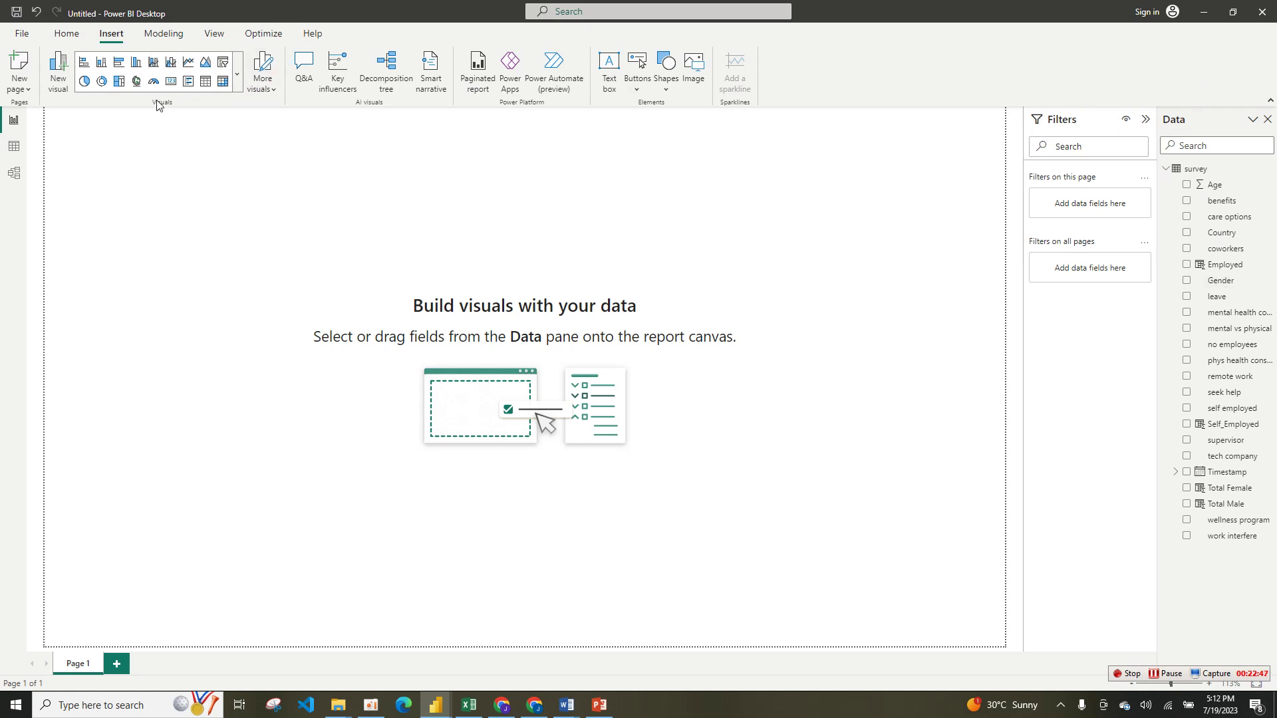
left_click(66, 34)
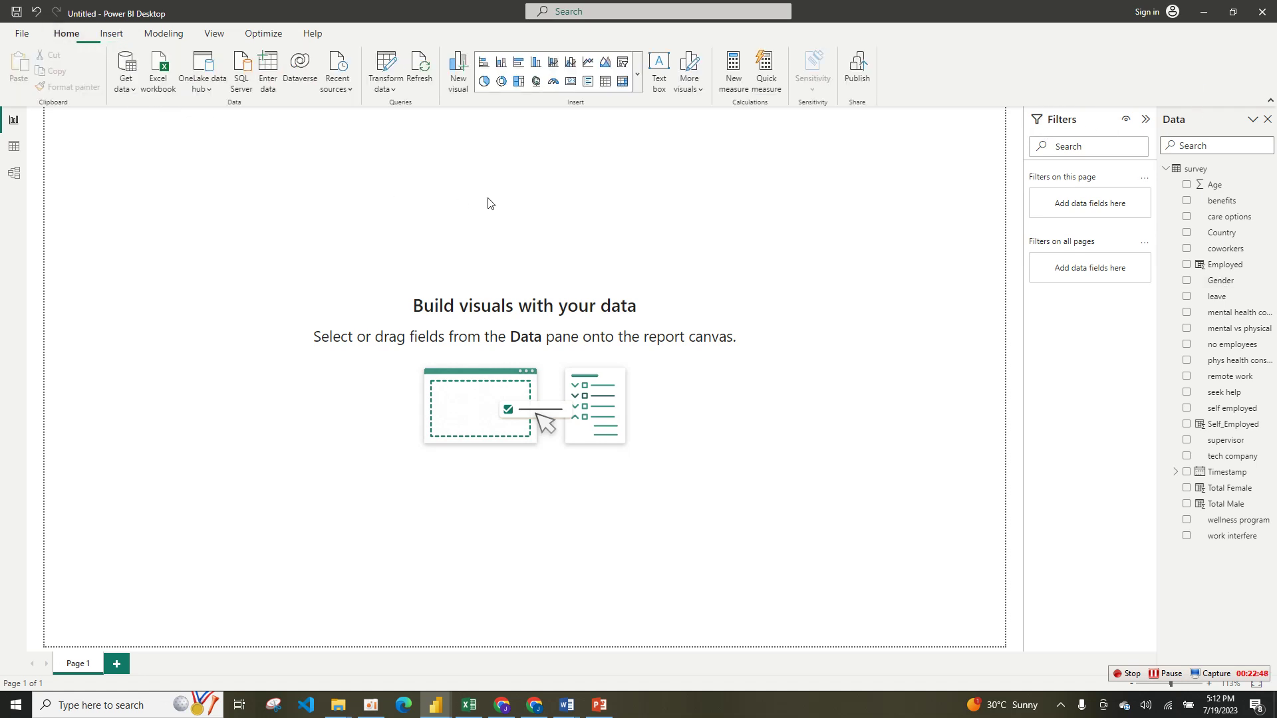
- Set Picture1.png from the Downloads folder as the report page's canvas background image
right_click(531, 192)
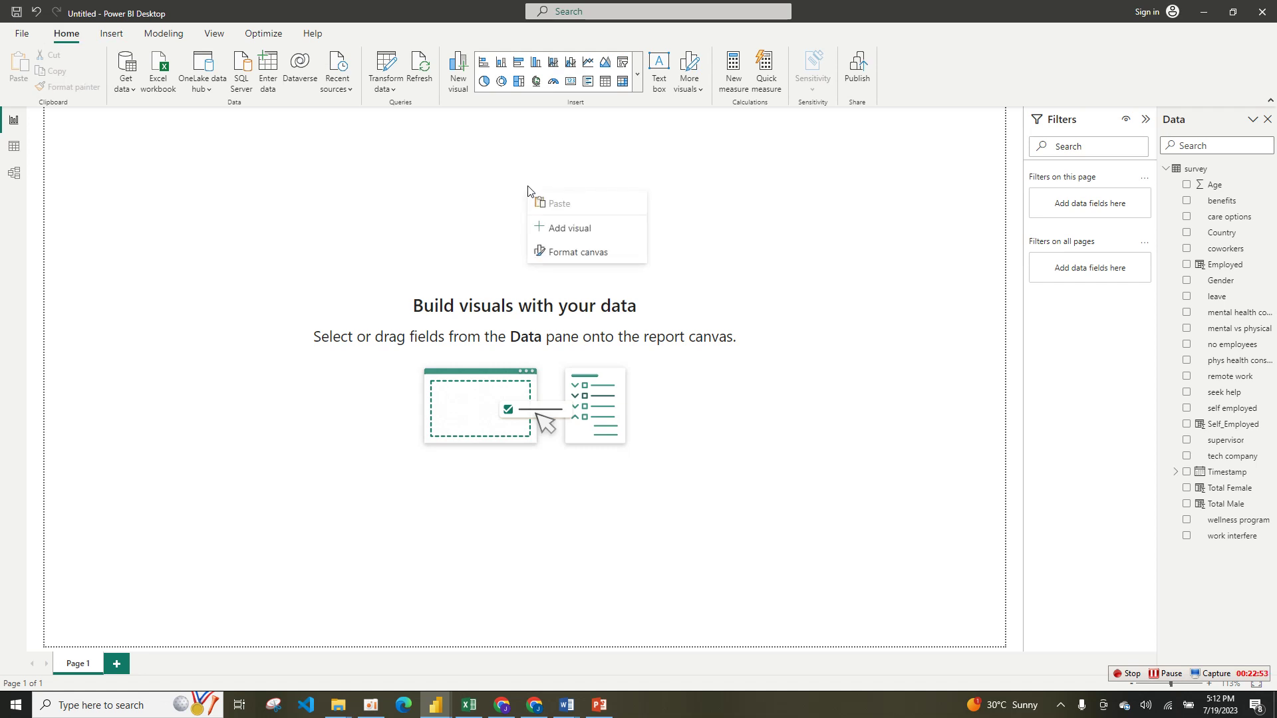
left_click(576, 258)
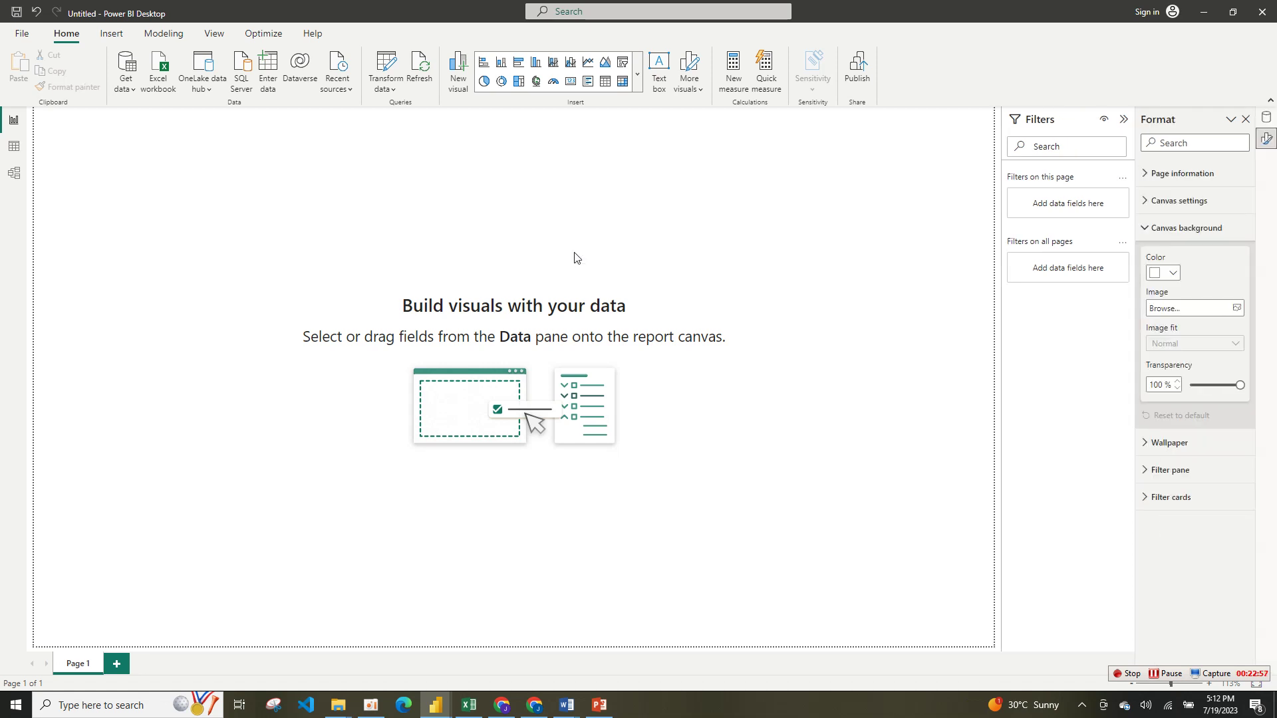
left_click(1235, 310)
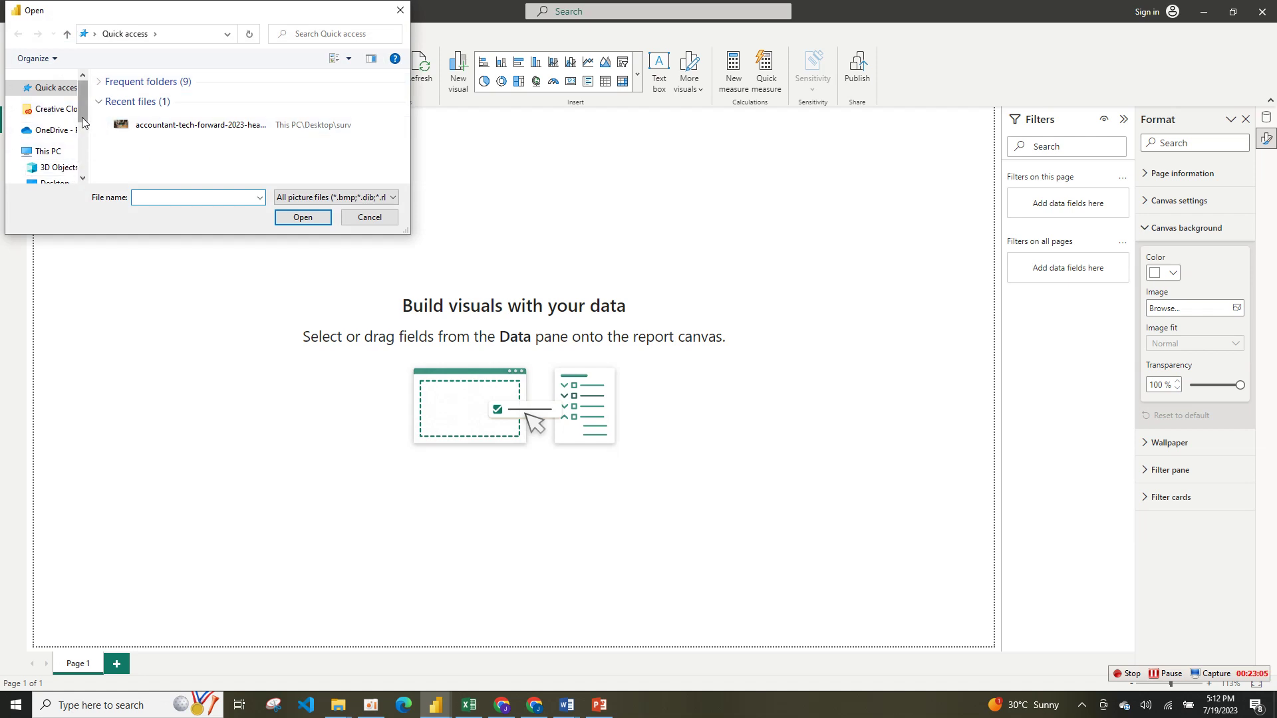
left_click_drag(83, 121, 80, 137)
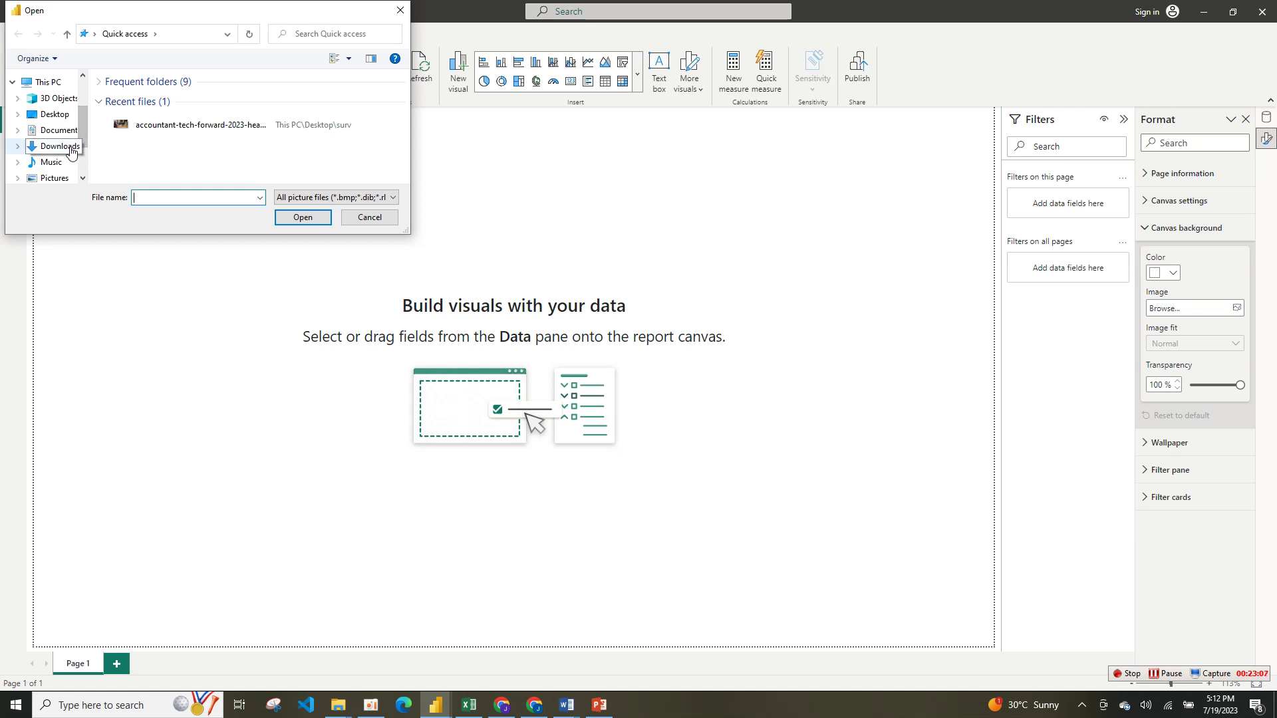
left_click(70, 151)
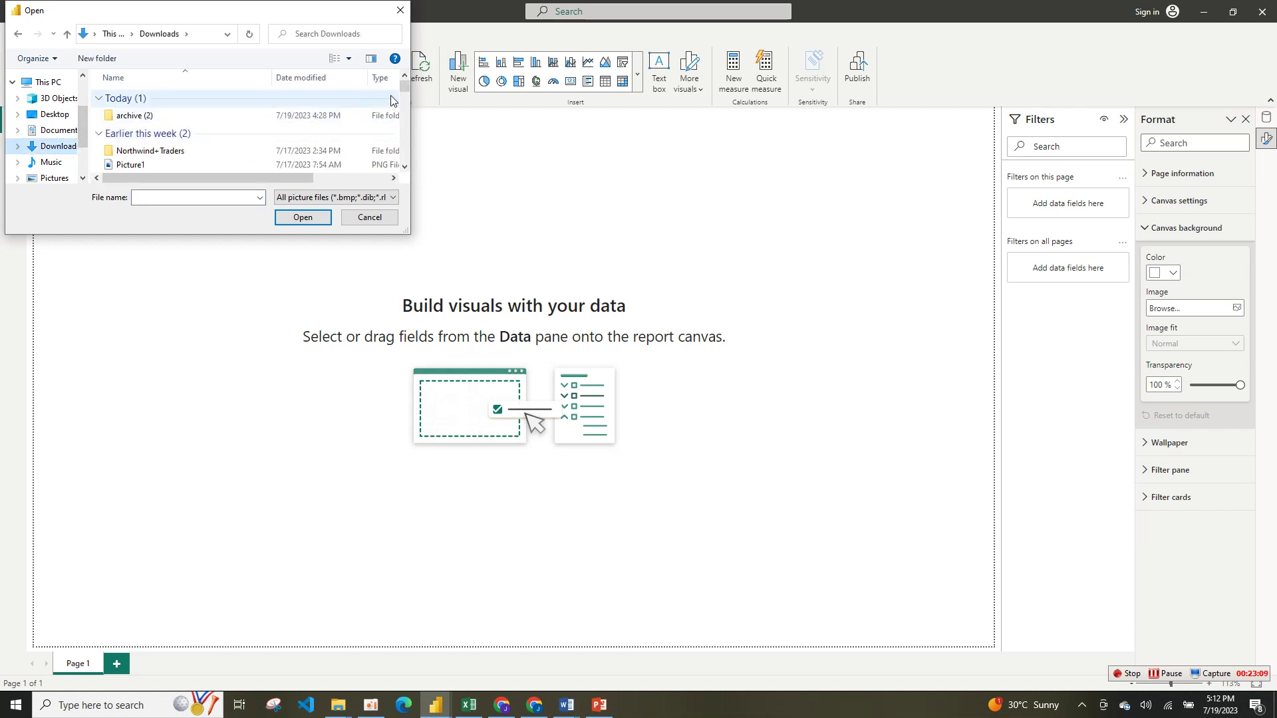
left_click(124, 165)
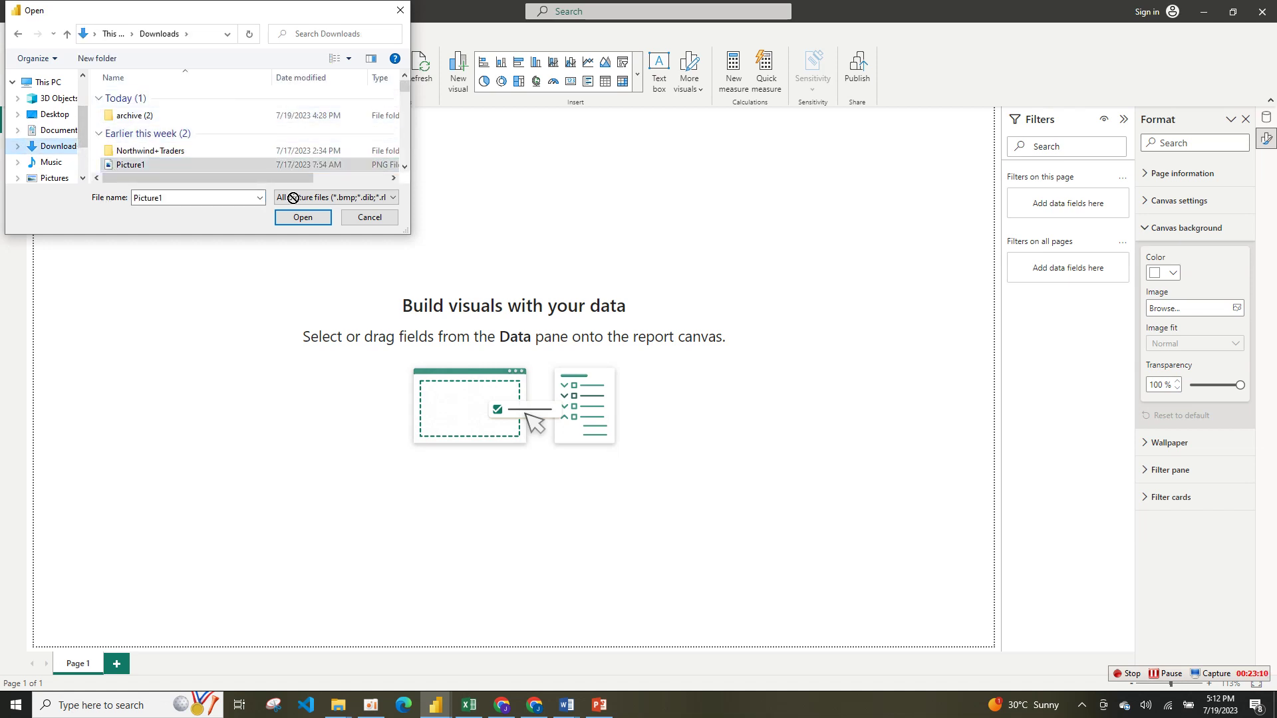
left_click(322, 218)
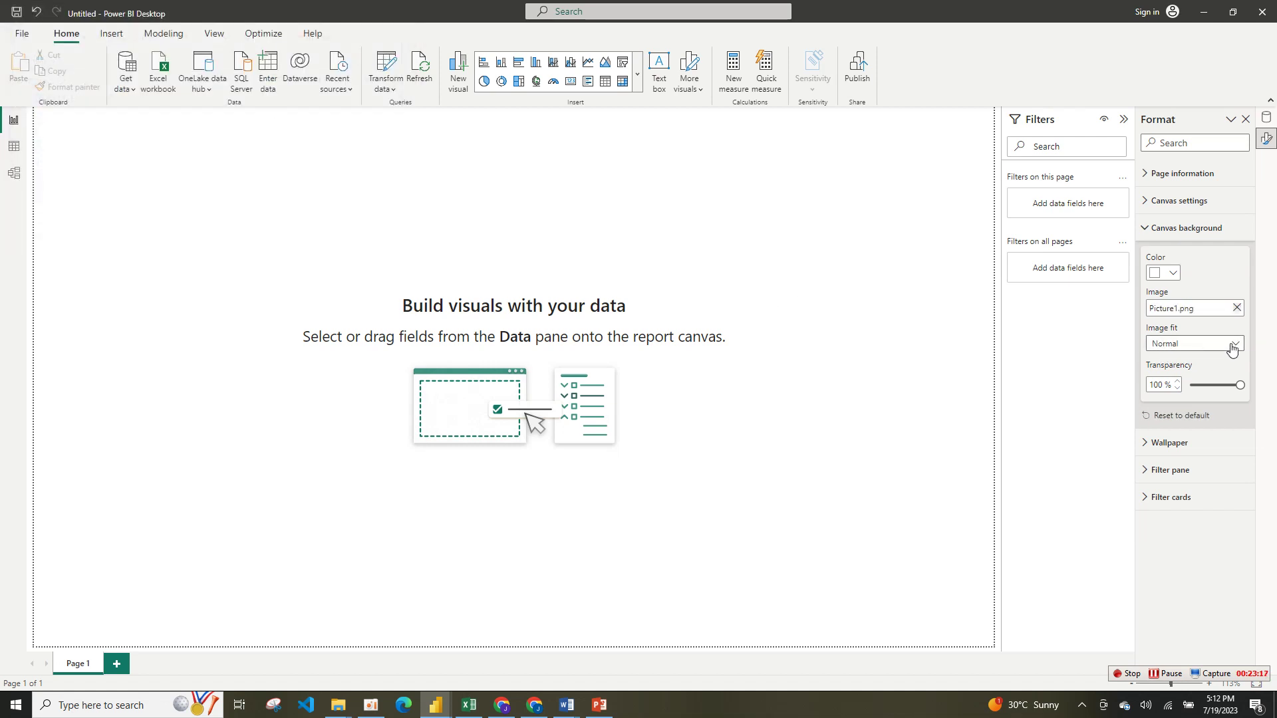
- Set the canvas background's image fit to Fit and its transparency to 0%
left_click(1232, 345)
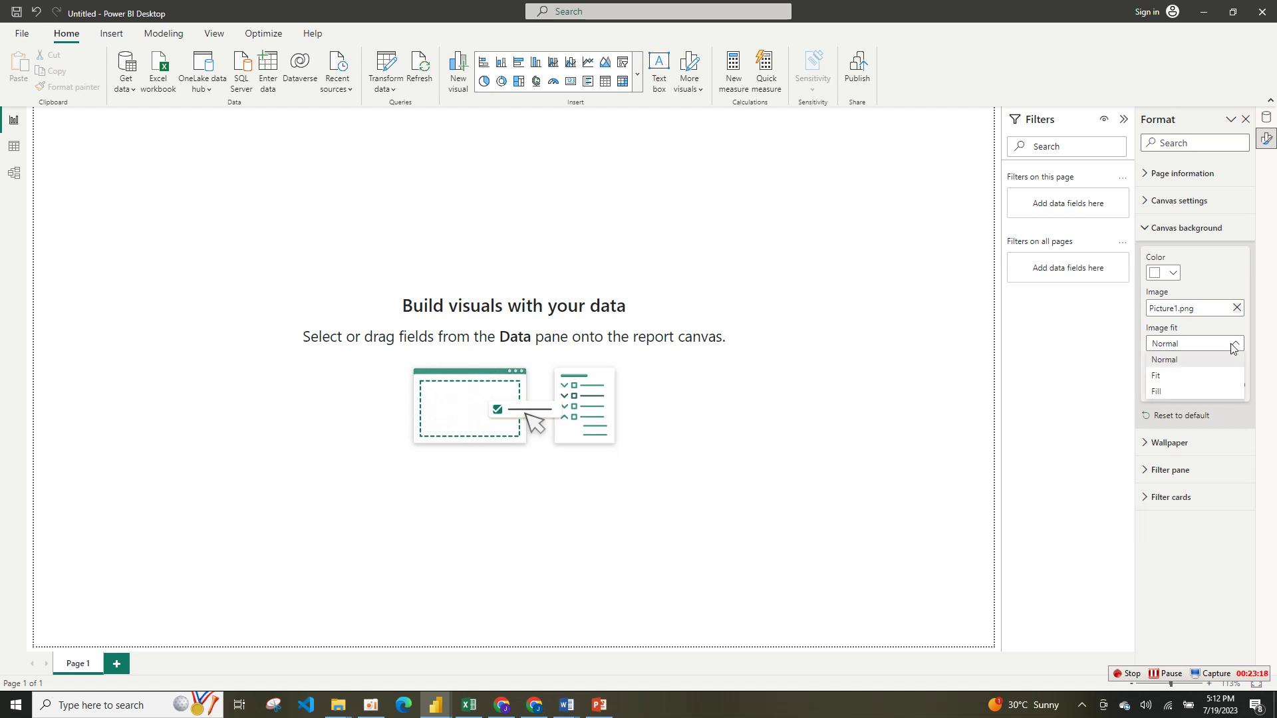
left_click(1178, 377)
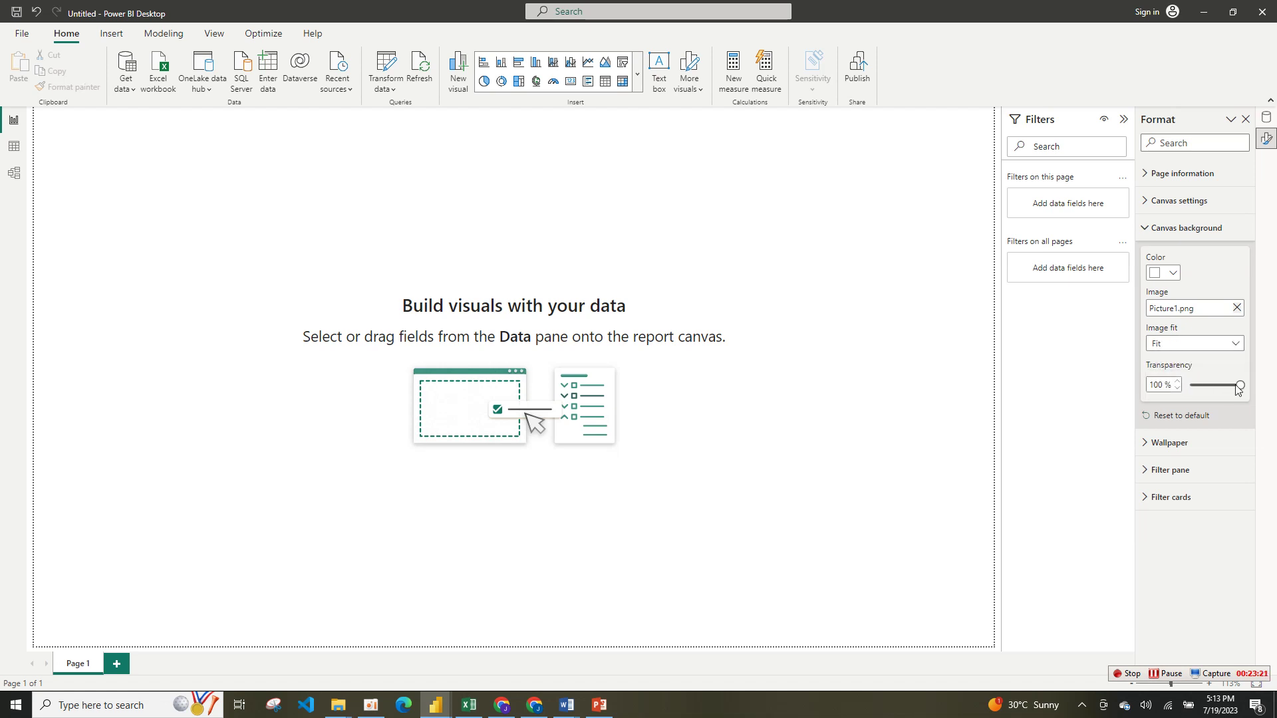
mouse_move(1239, 387)
left_mouse_down()
mouse_move(1187, 385)
mouse_move(1161, 402)
left_mouse_up()
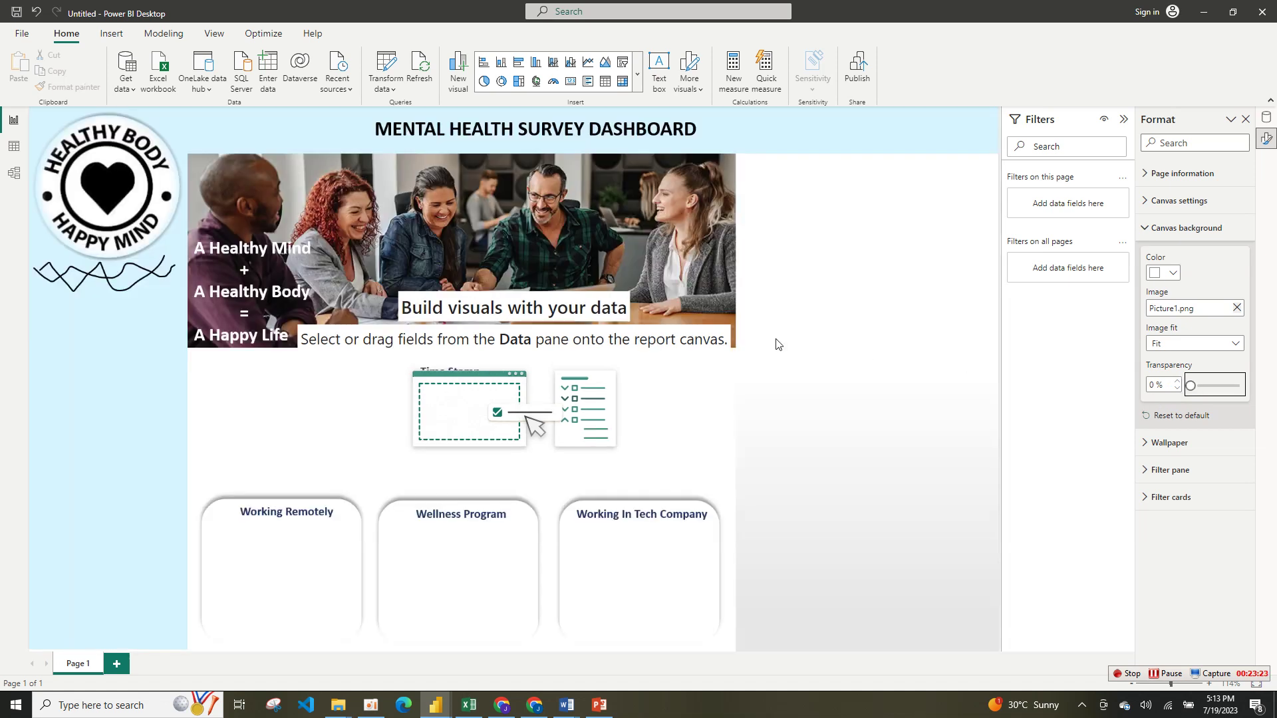
left_click(827, 351)
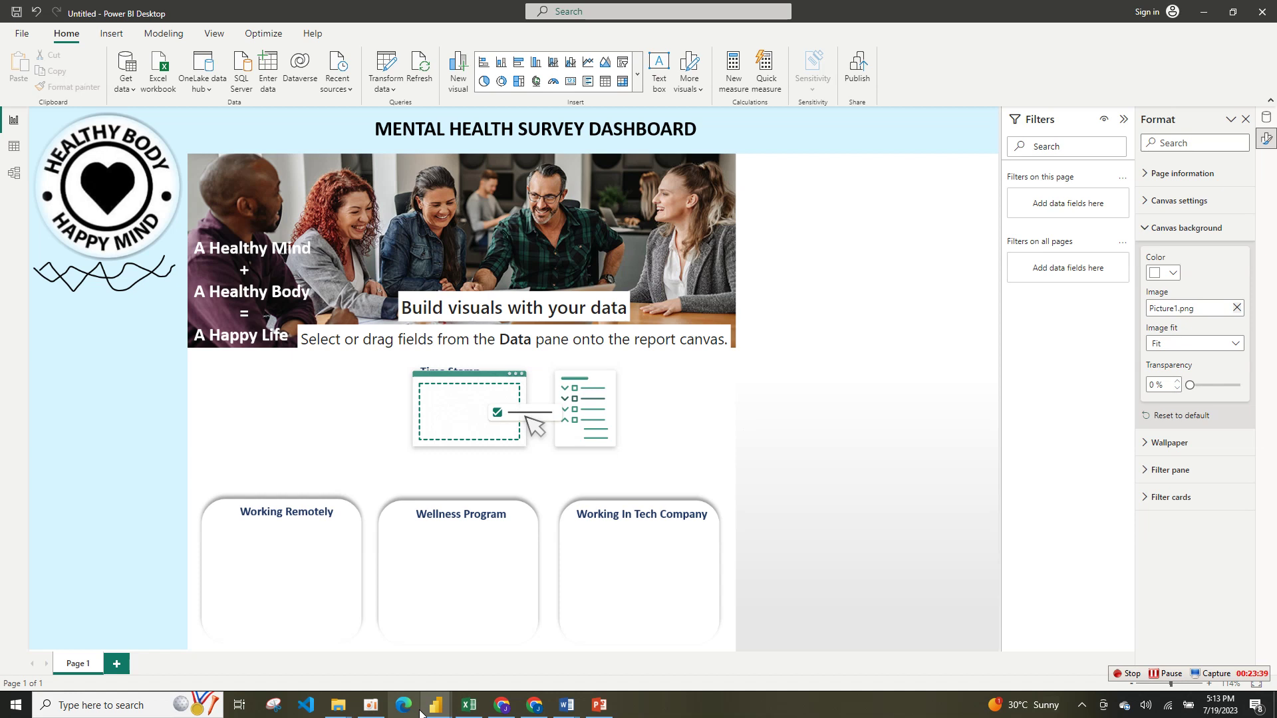
mouse_move(436, 706)
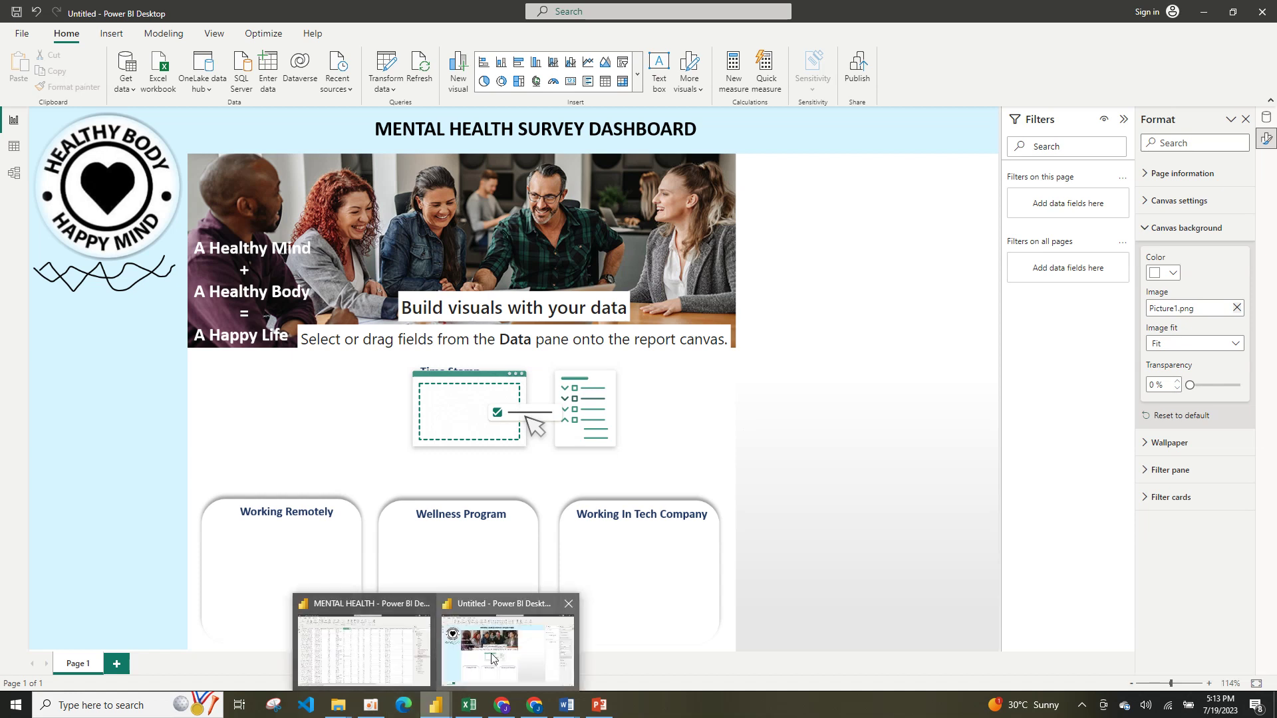
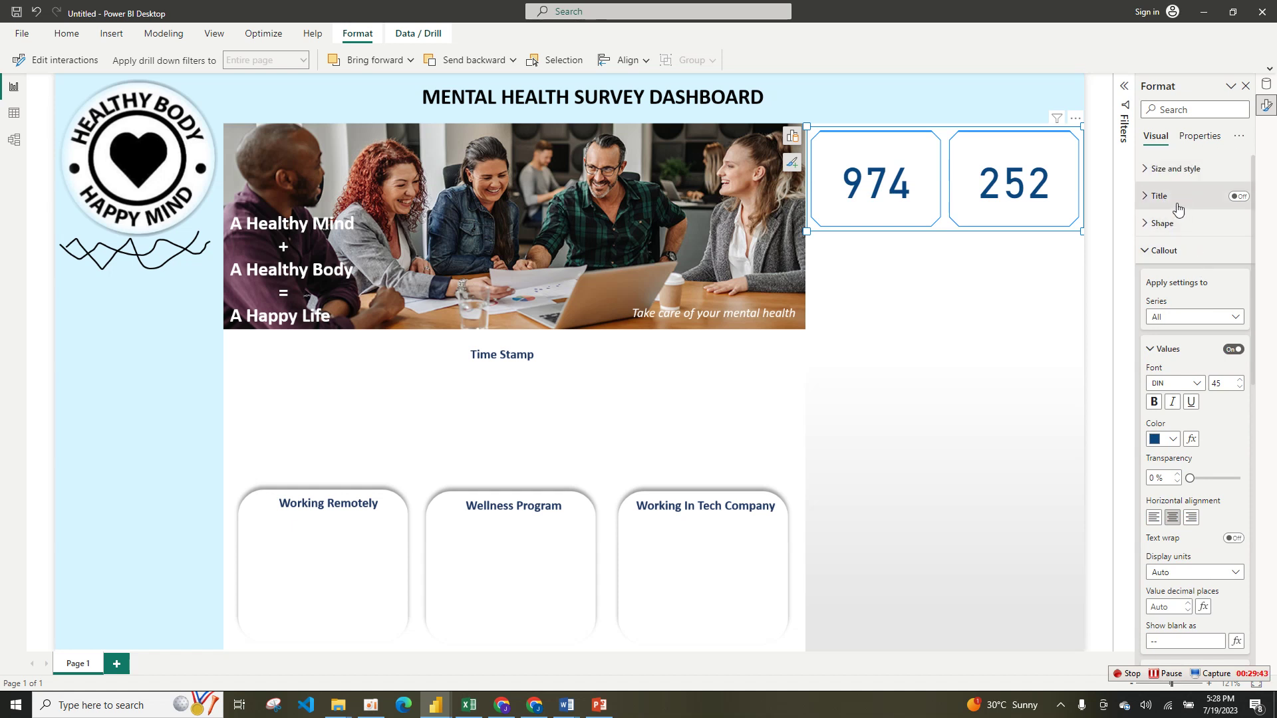
left_click(1177, 196)
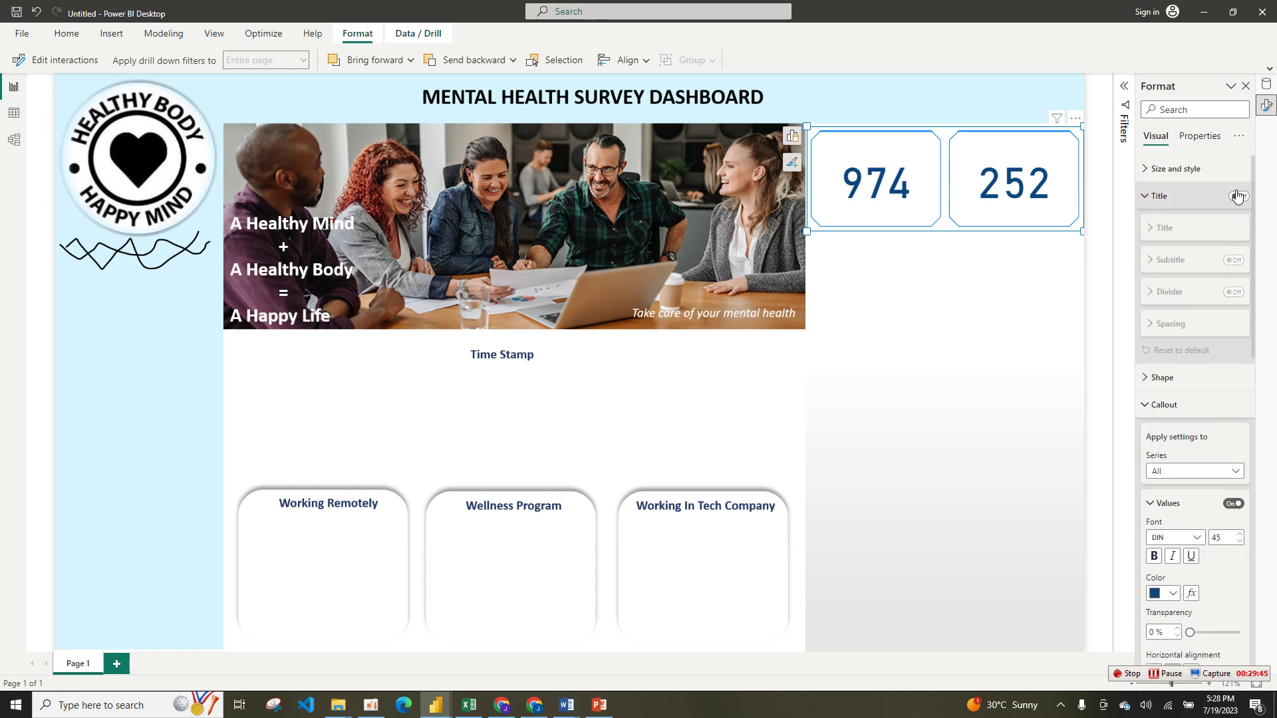
left_click(1240, 198)
left_click(1190, 262)
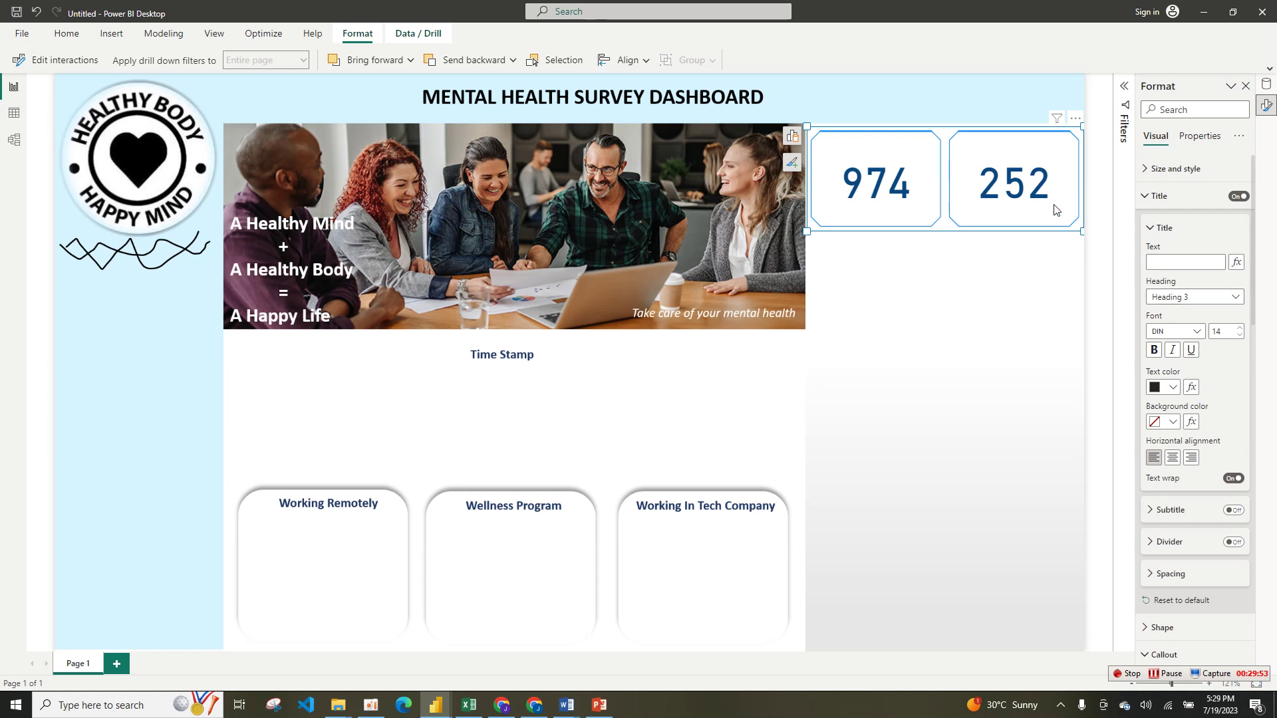
left_click(1175, 168)
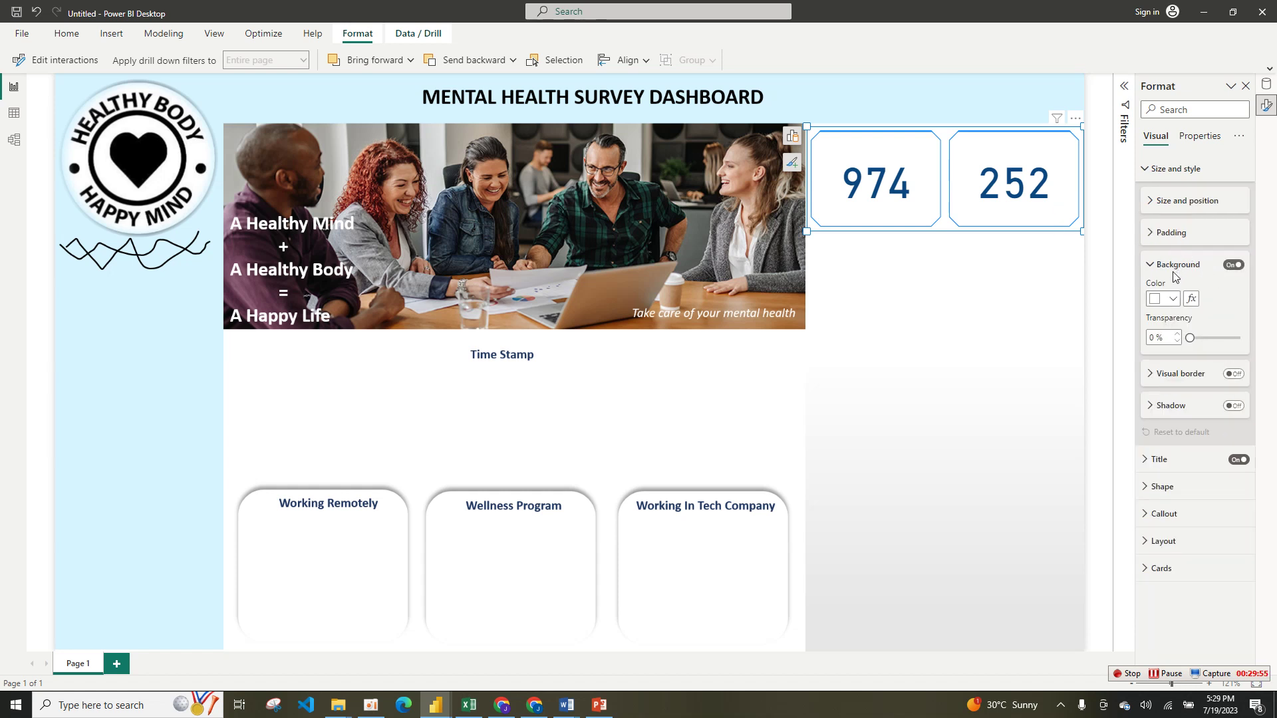
left_click(1200, 136)
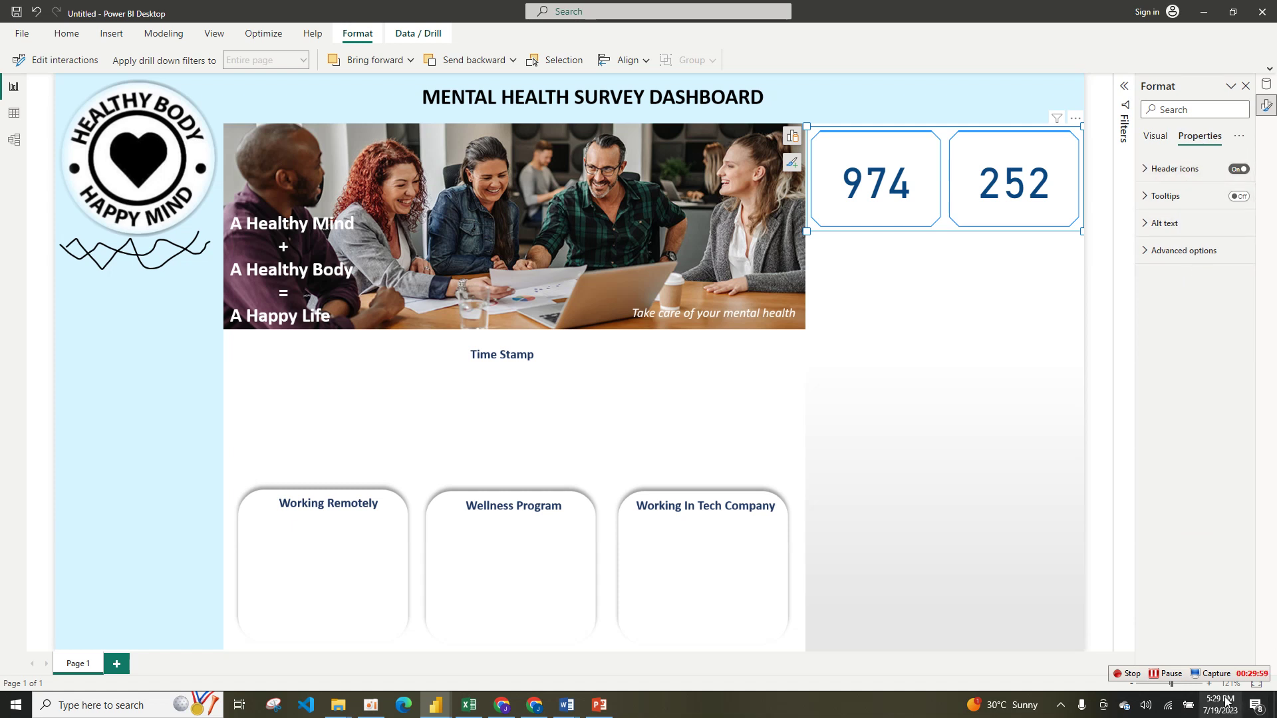
left_click(1156, 136)
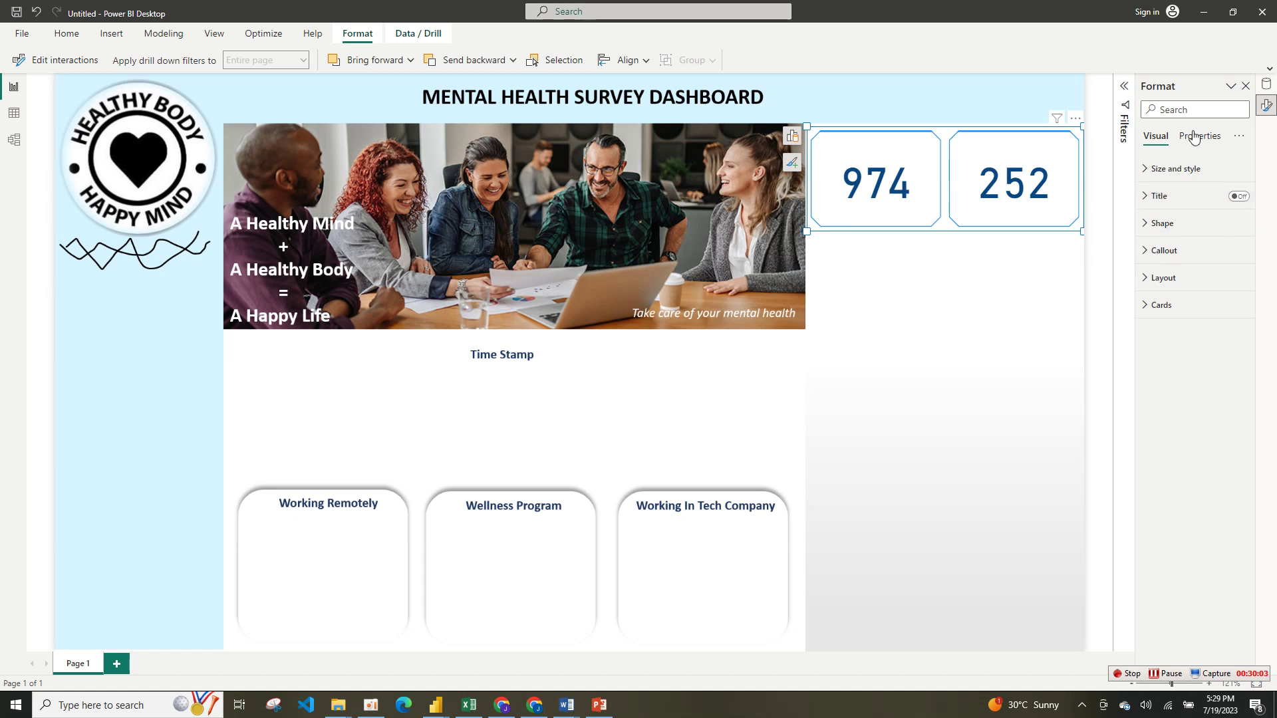
left_click(1166, 257)
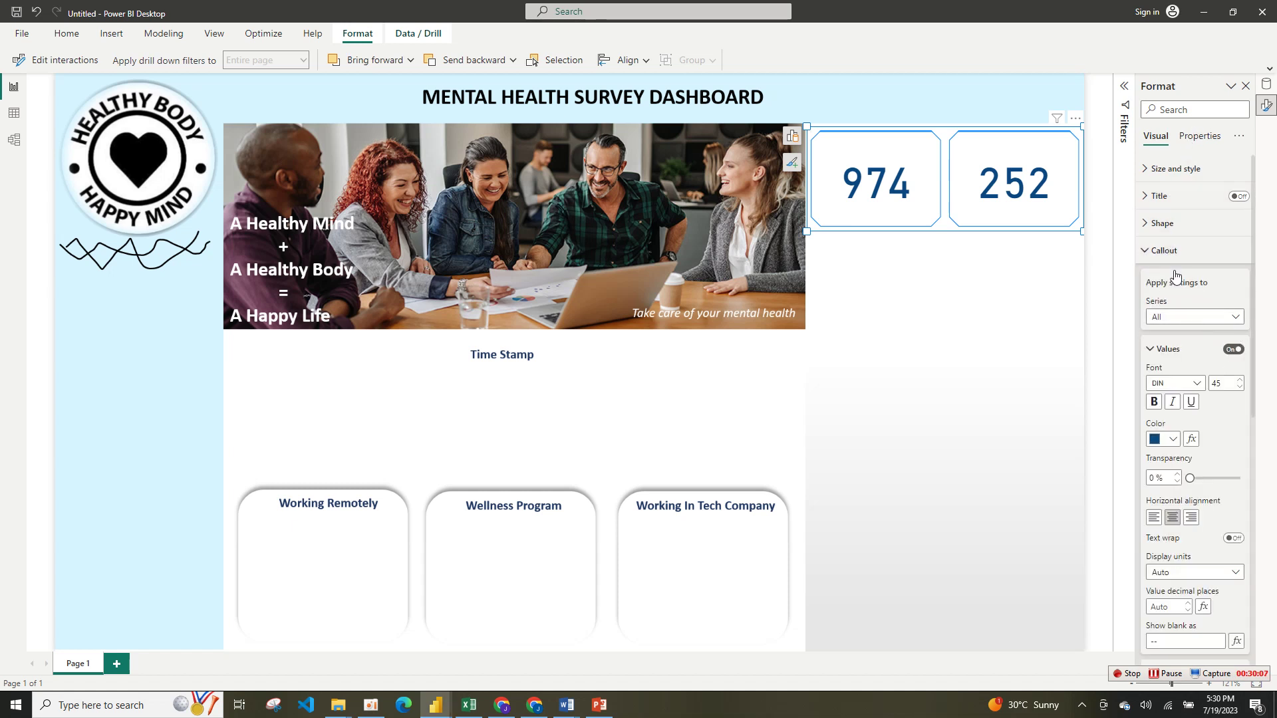
mouse_move(1253, 314)
left_mouse_down()
mouse_move(1263, 615)
mouse_move(1265, 298)
left_mouse_up()
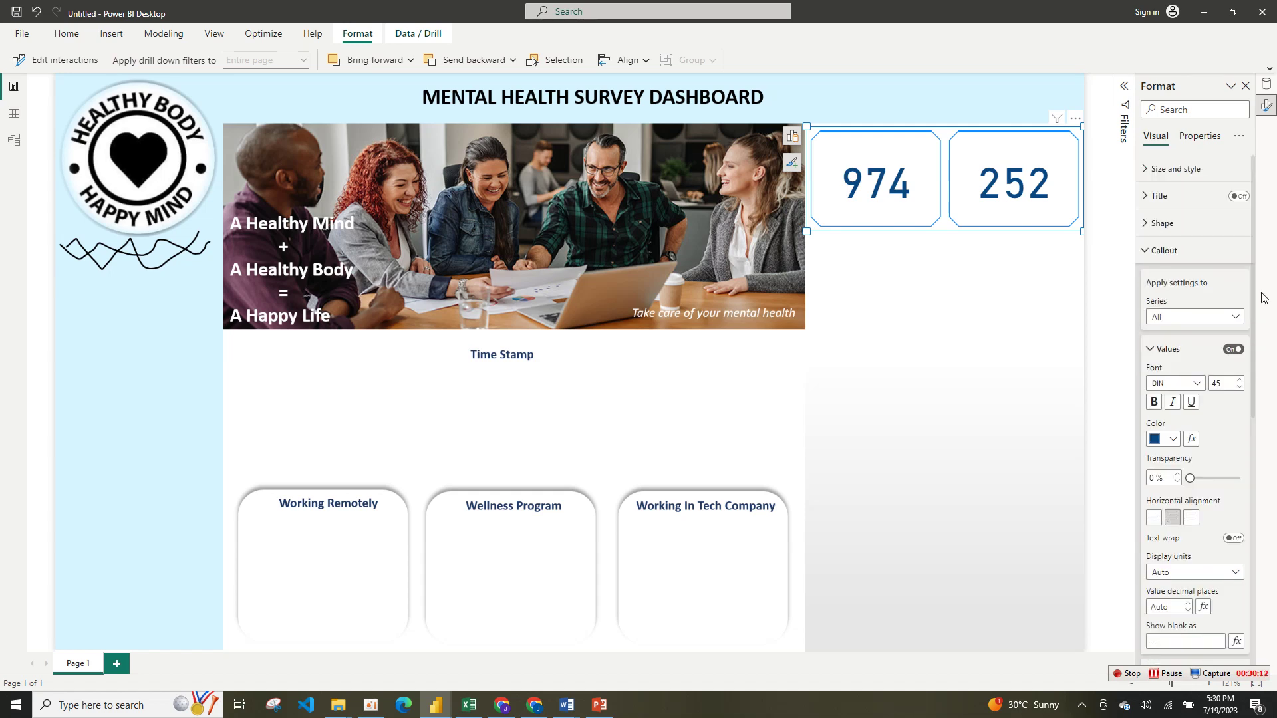
left_click(1190, 250)
left_click(1211, 304)
mouse_move(1254, 273)
left_mouse_down()
mouse_move(1268, 408)
mouse_move(1264, 257)
left_mouse_up()
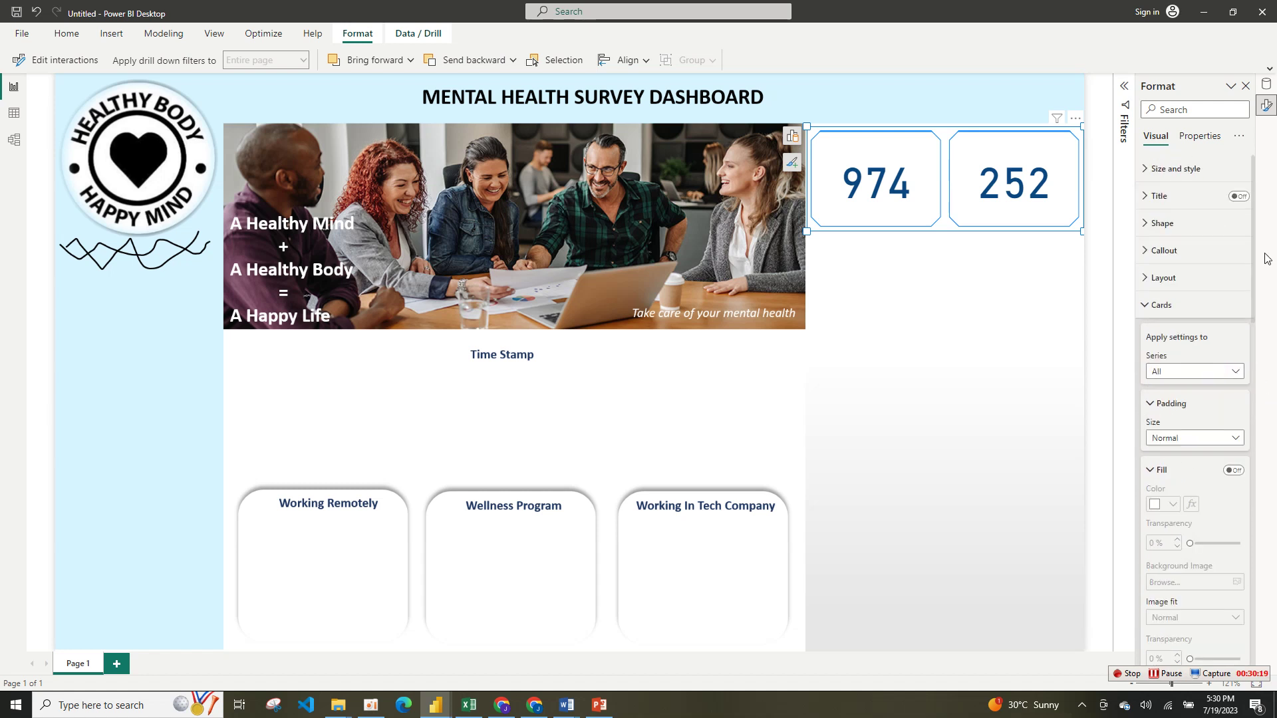
left_click(1153, 306)
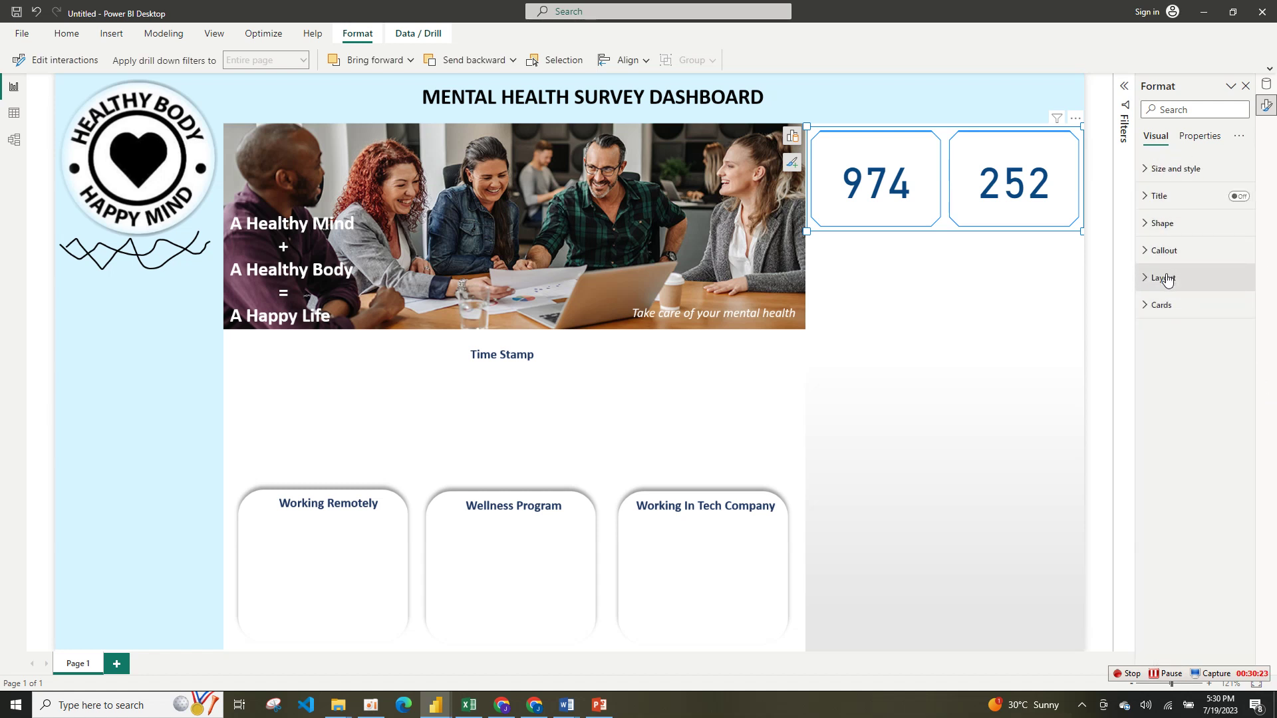
left_click(1164, 278)
- Turn on the callout labels for all series of the male and female totals card visual
left_click(1172, 252)
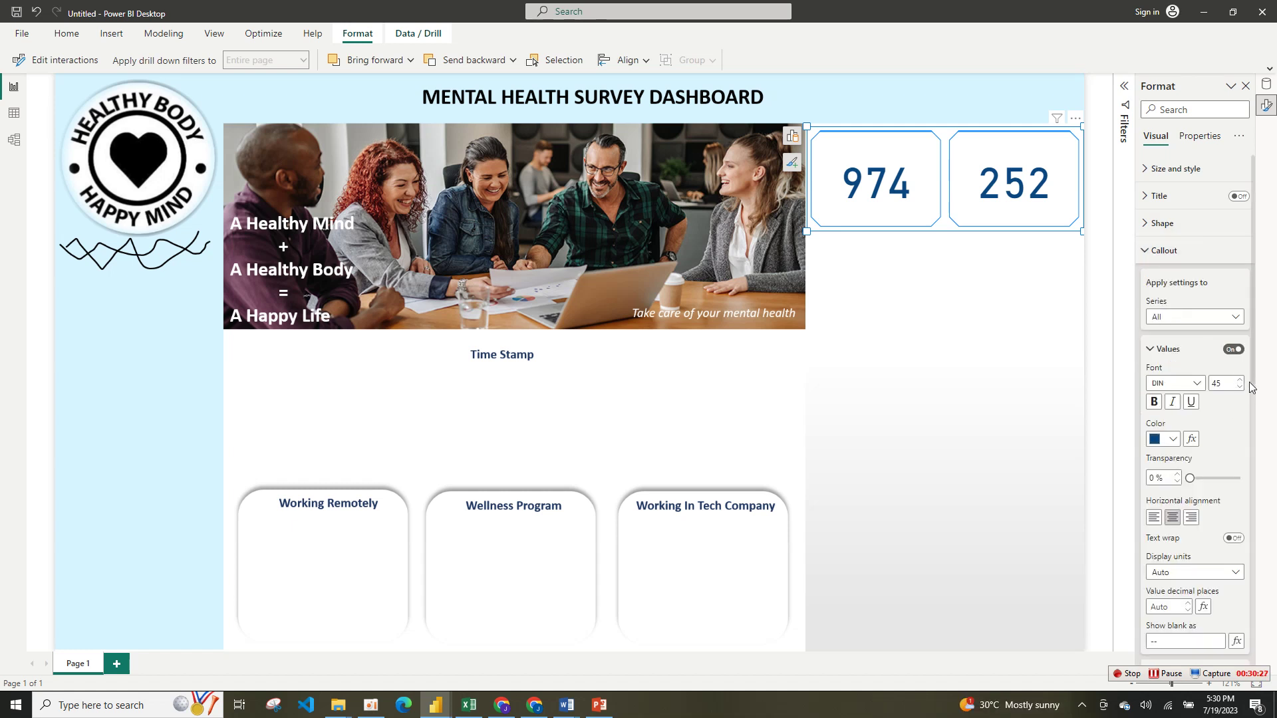
left_click_drag(1255, 373, 1251, 492)
left_click(1234, 301)
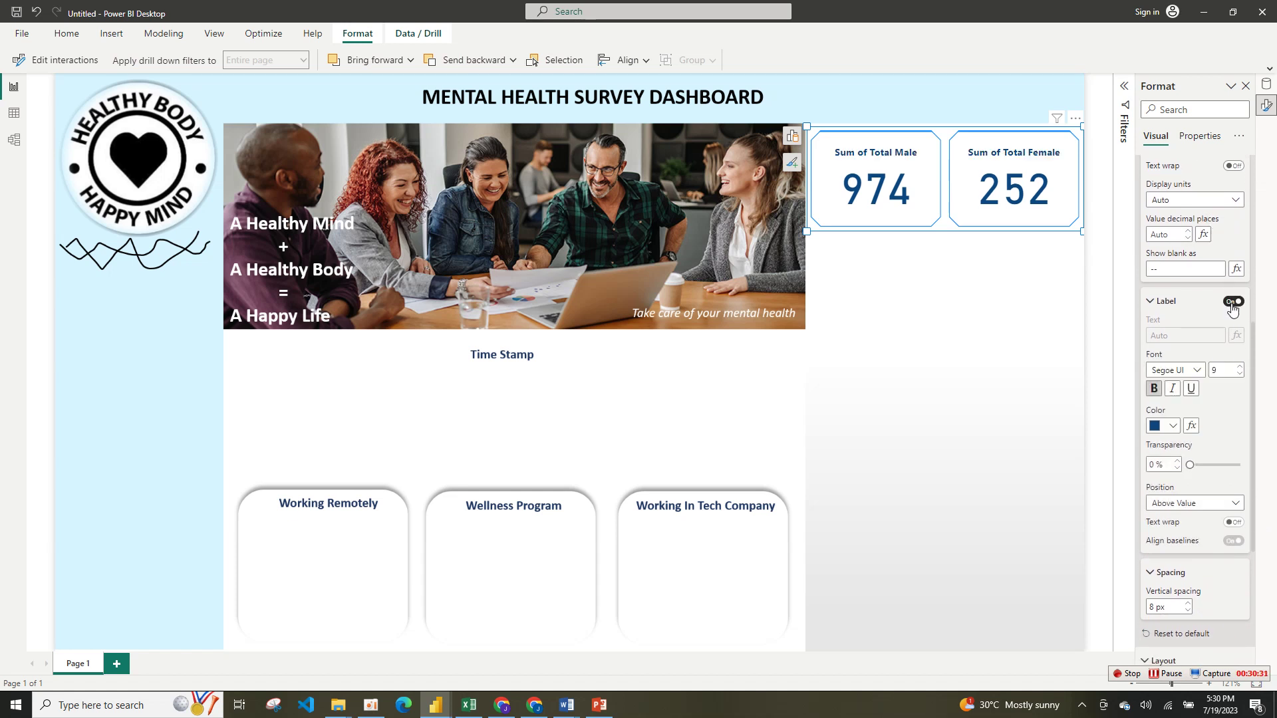
left_click(955, 276)
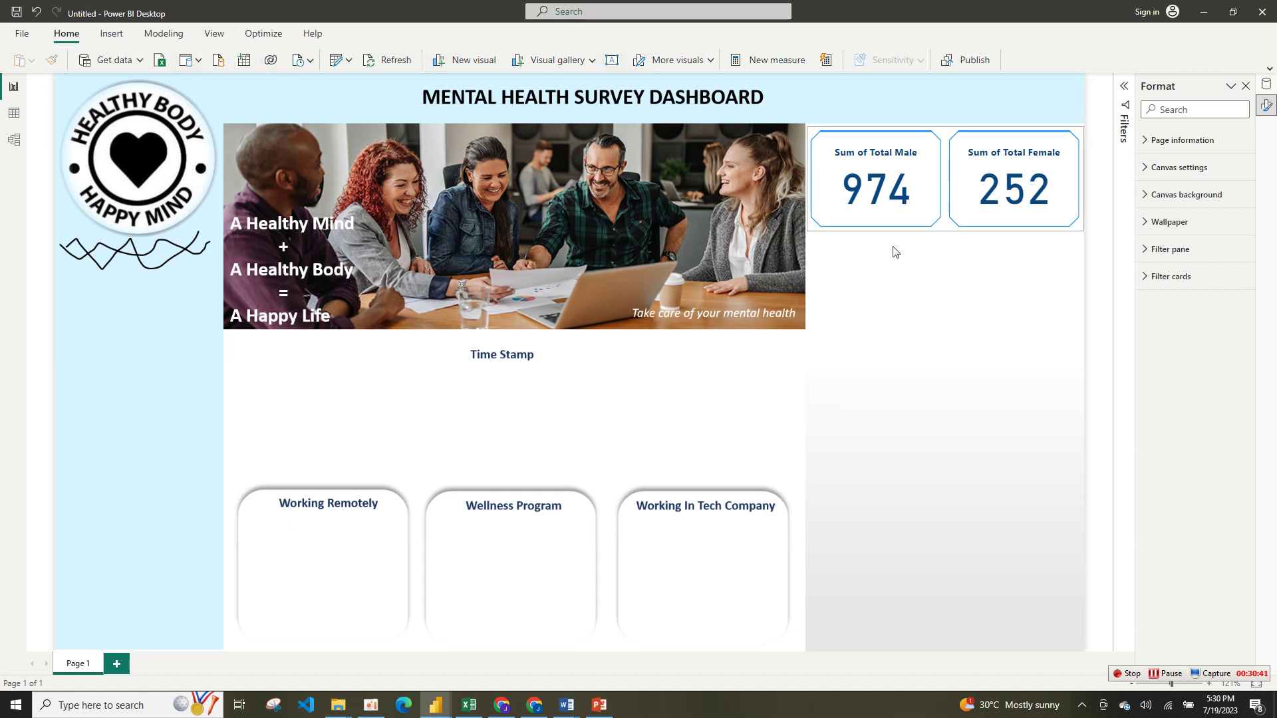
- Insert an empty donut chart on the dashboard page
left_click(1267, 84)
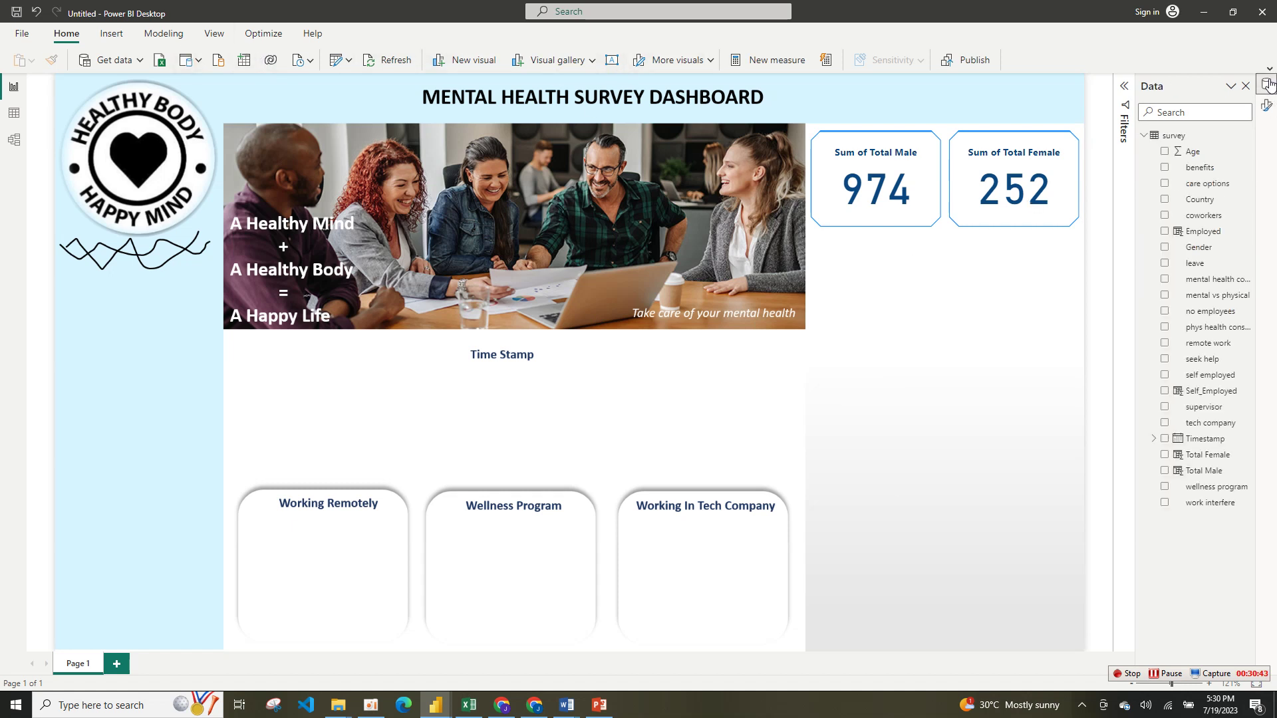
left_click(1267, 84)
left_click(1270, 113)
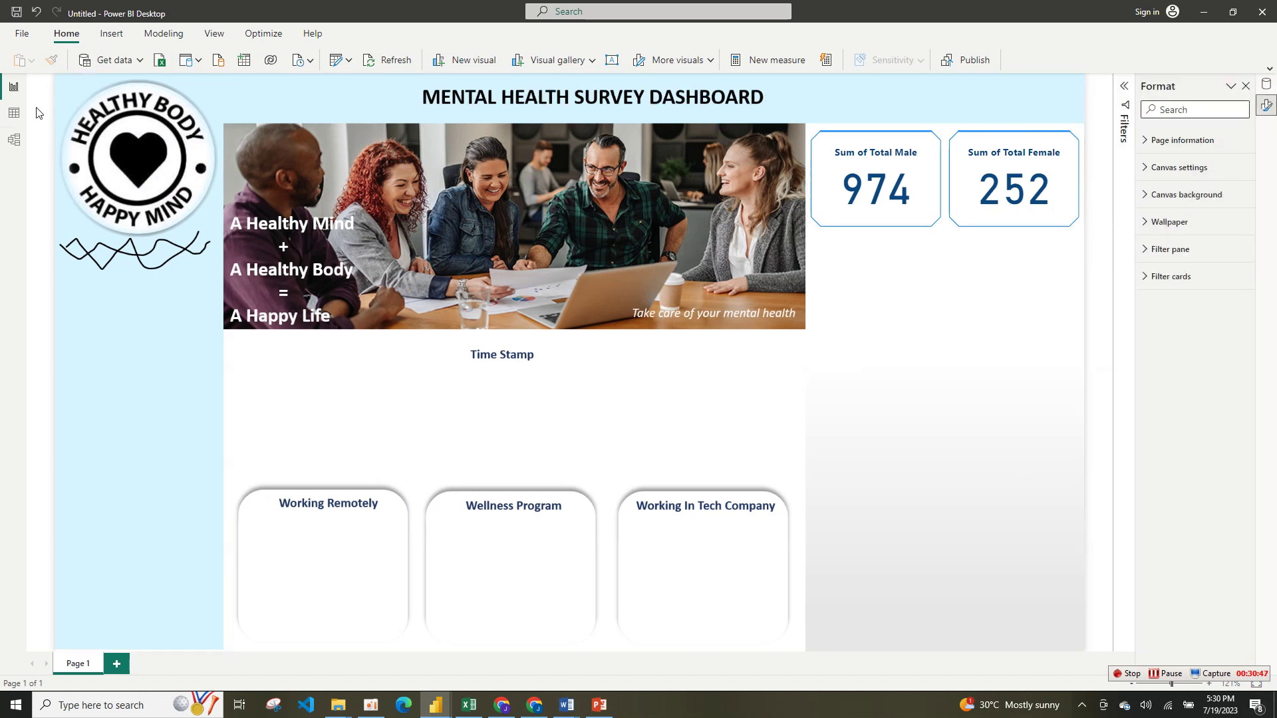
left_click(111, 33)
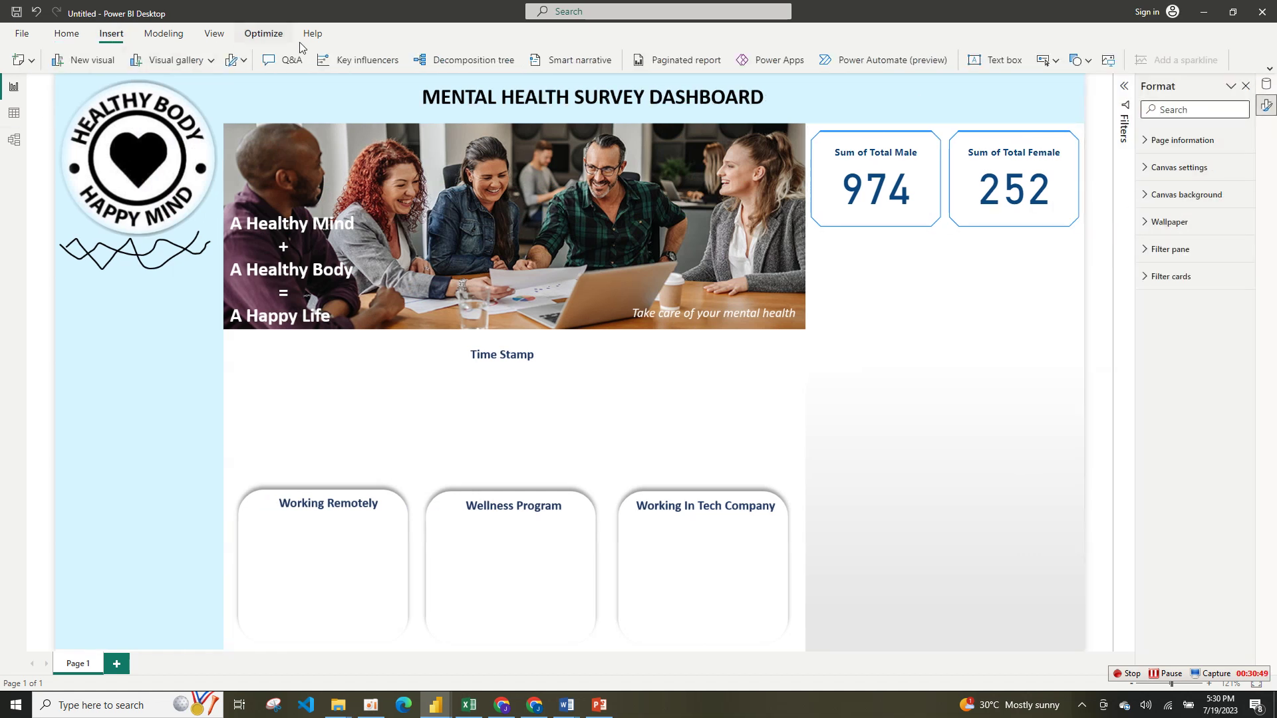
left_click(203, 61)
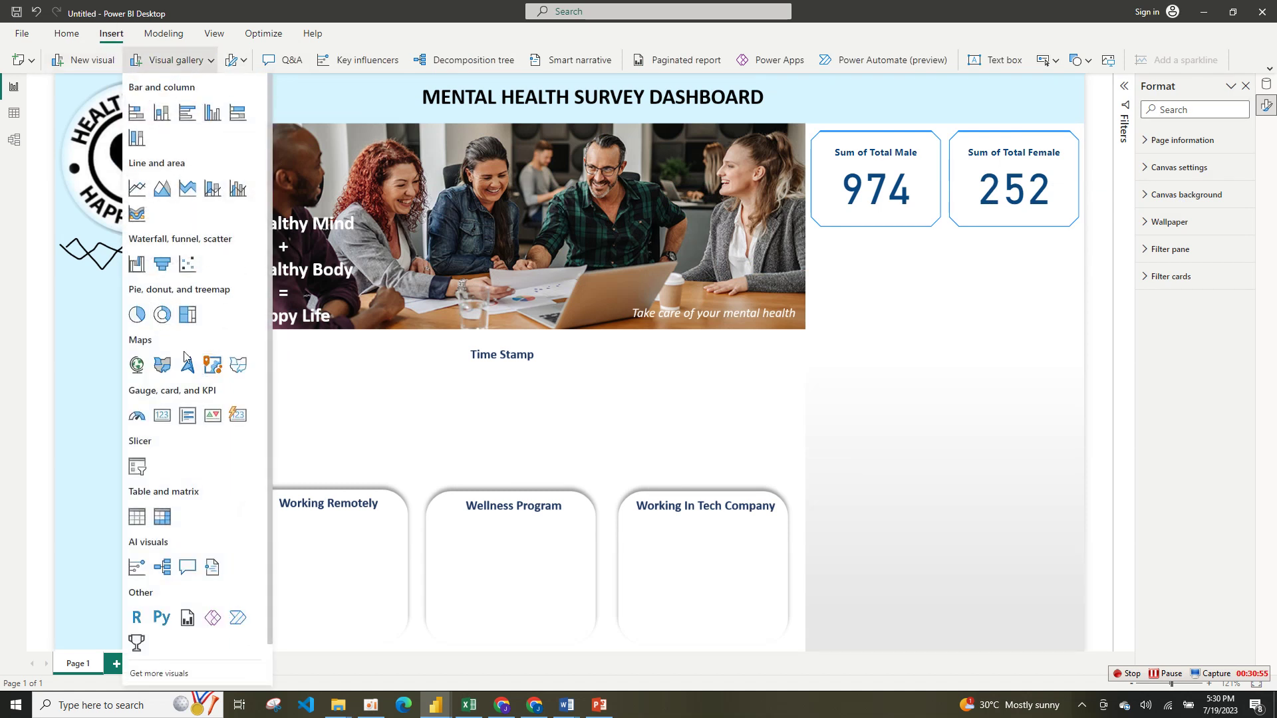
left_click(161, 315)
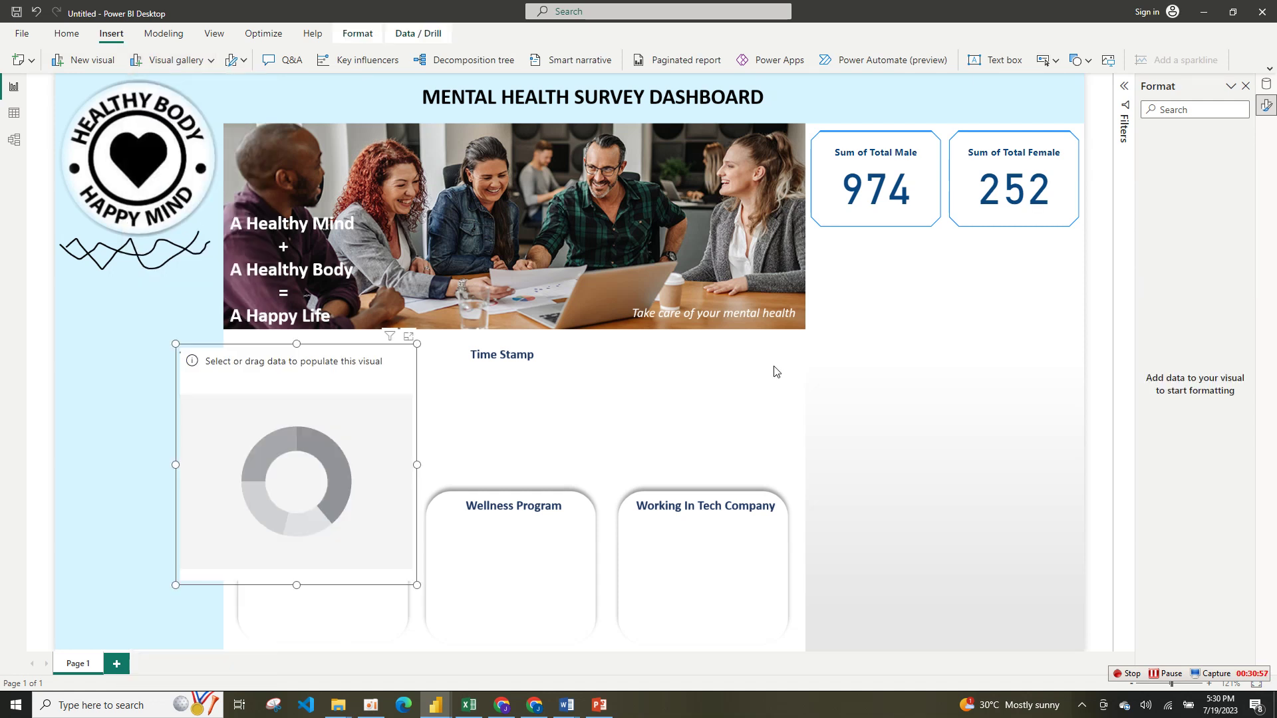
- Move the empty donut chart toward the middle of the page and dock its Build a visual pane in the pane switcher
left_click_drag(321, 371, 513, 322)
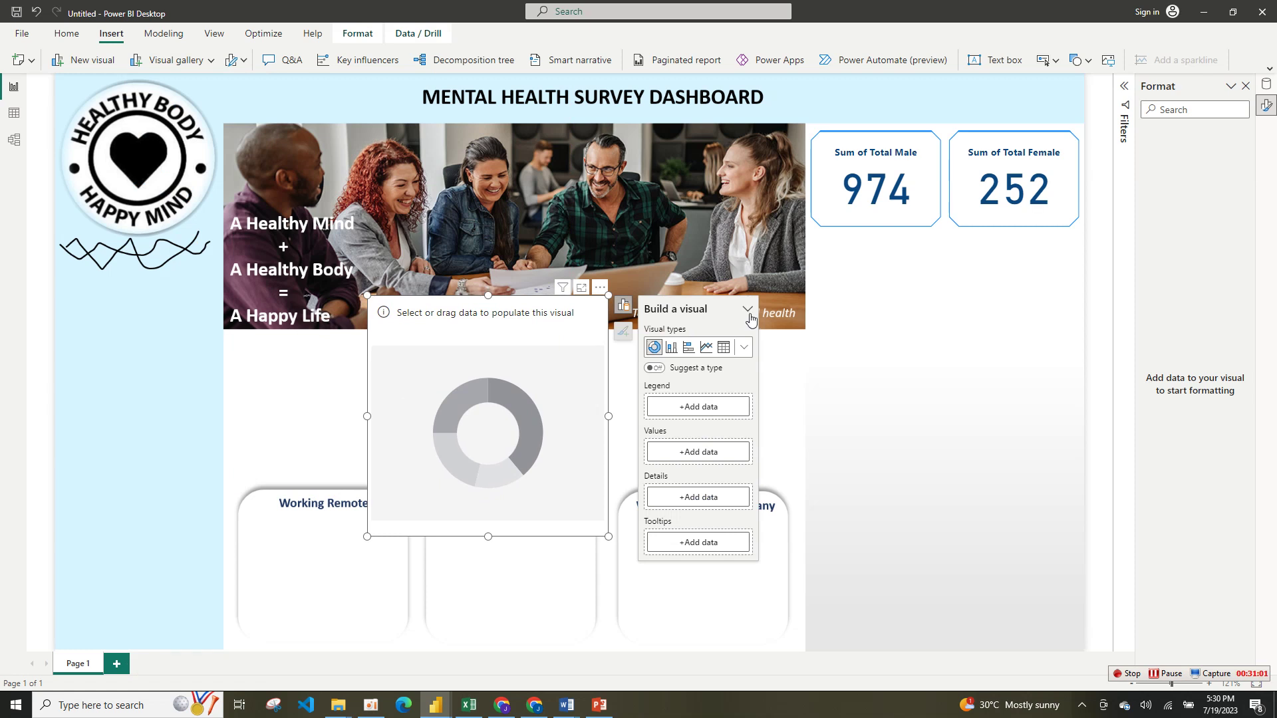
left_click(751, 314)
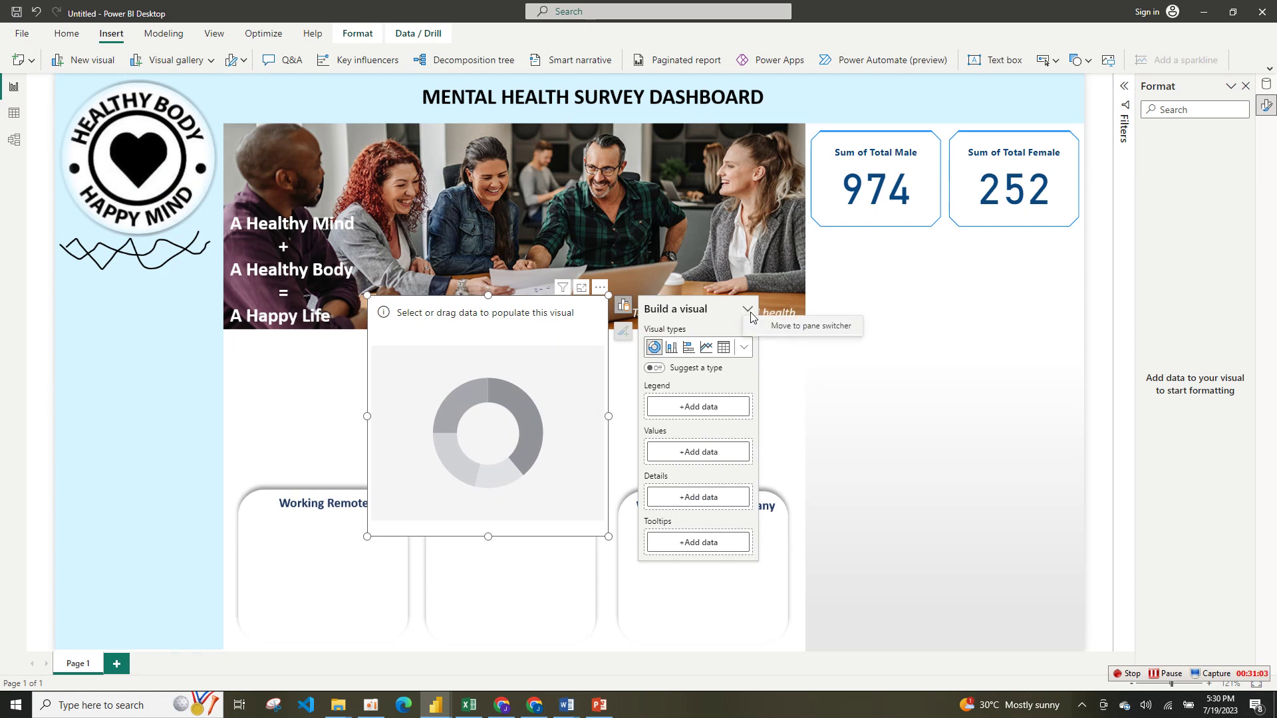
left_click(789, 320)
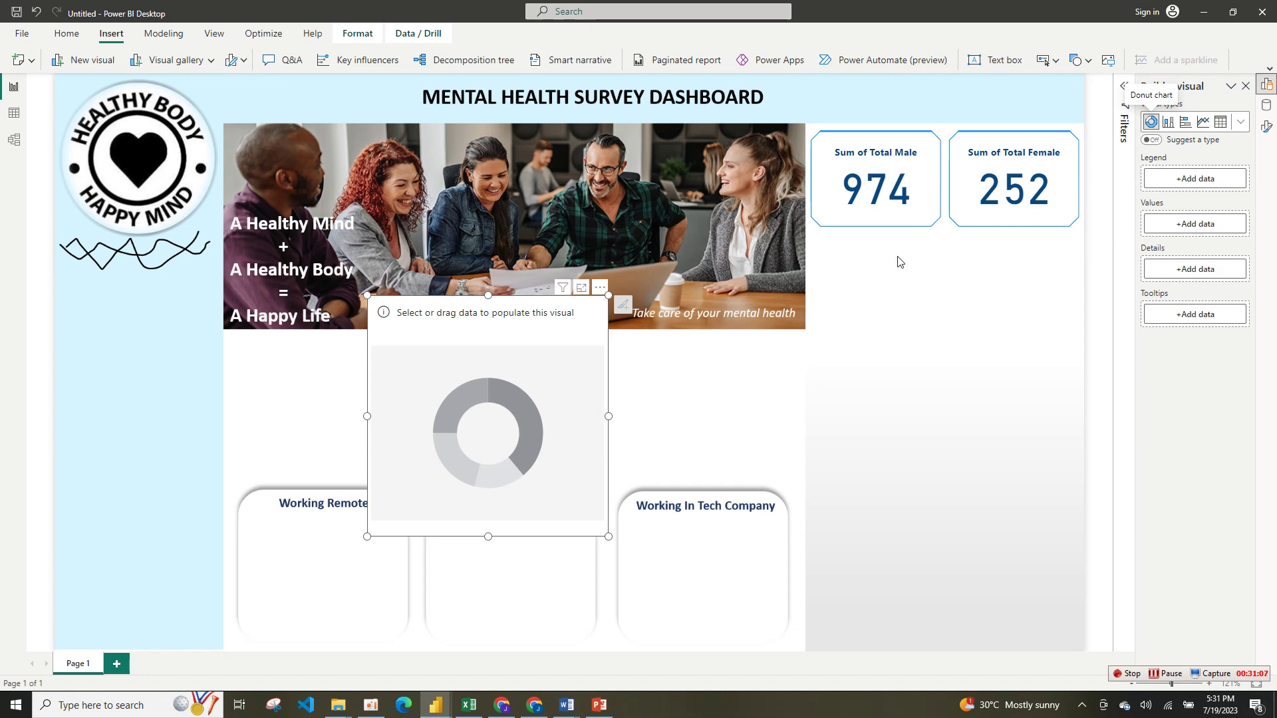
- Rename the card visual's male total field as Total Male
left_click(963, 212)
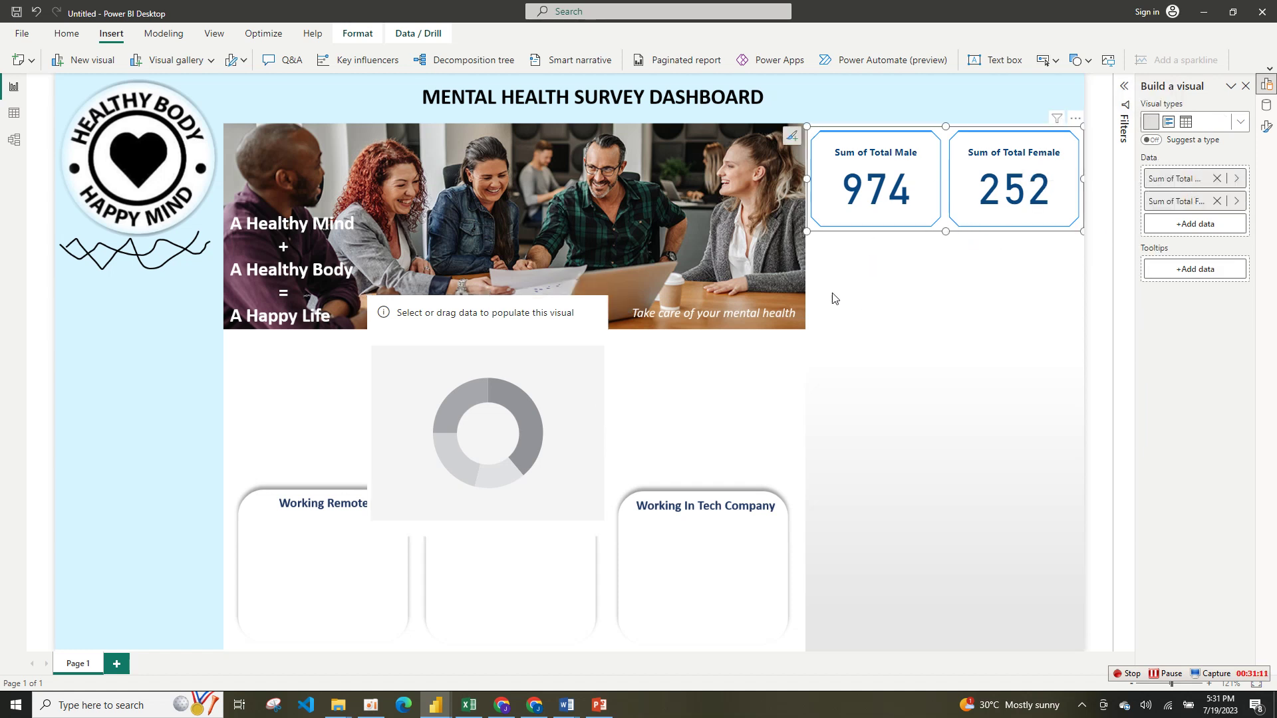
double_click(1167, 179)
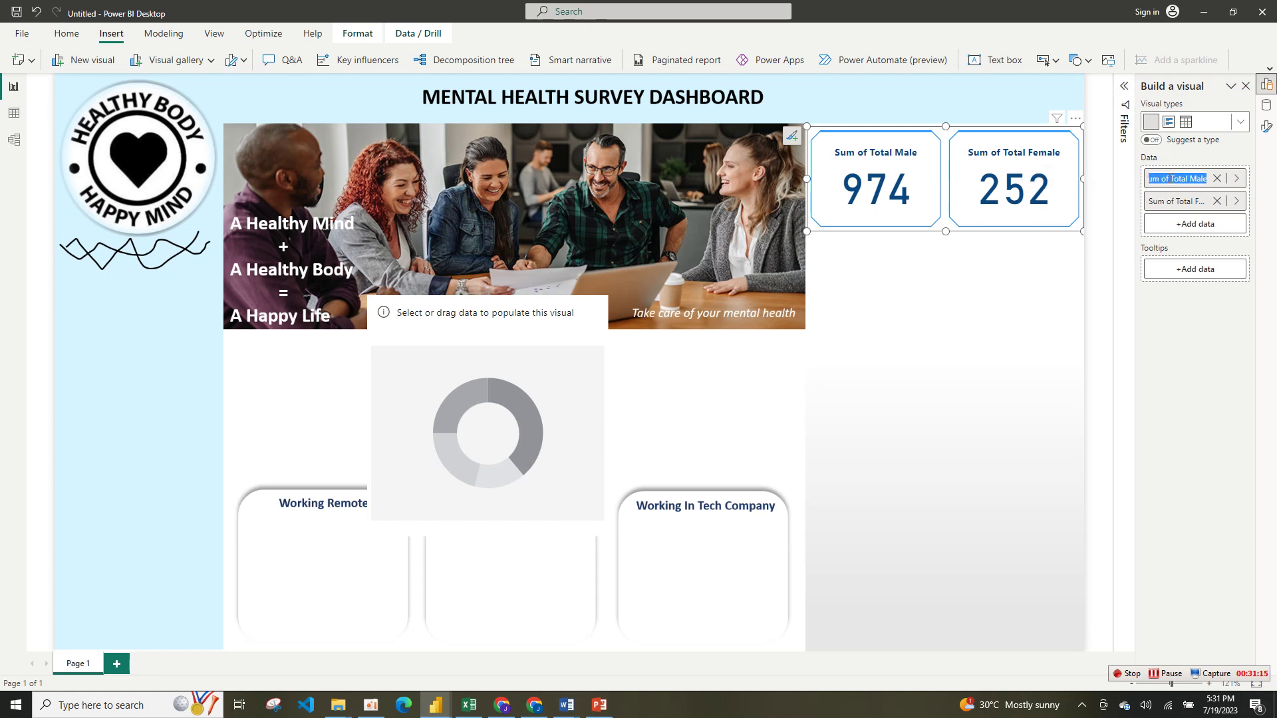
left_click(1172, 177)
key("BackSpace")
key("BackSpace")
key("BackSpace")
key("BackSpace")
key("BackSpace")
key("BackSpace")
key("BackSpace")
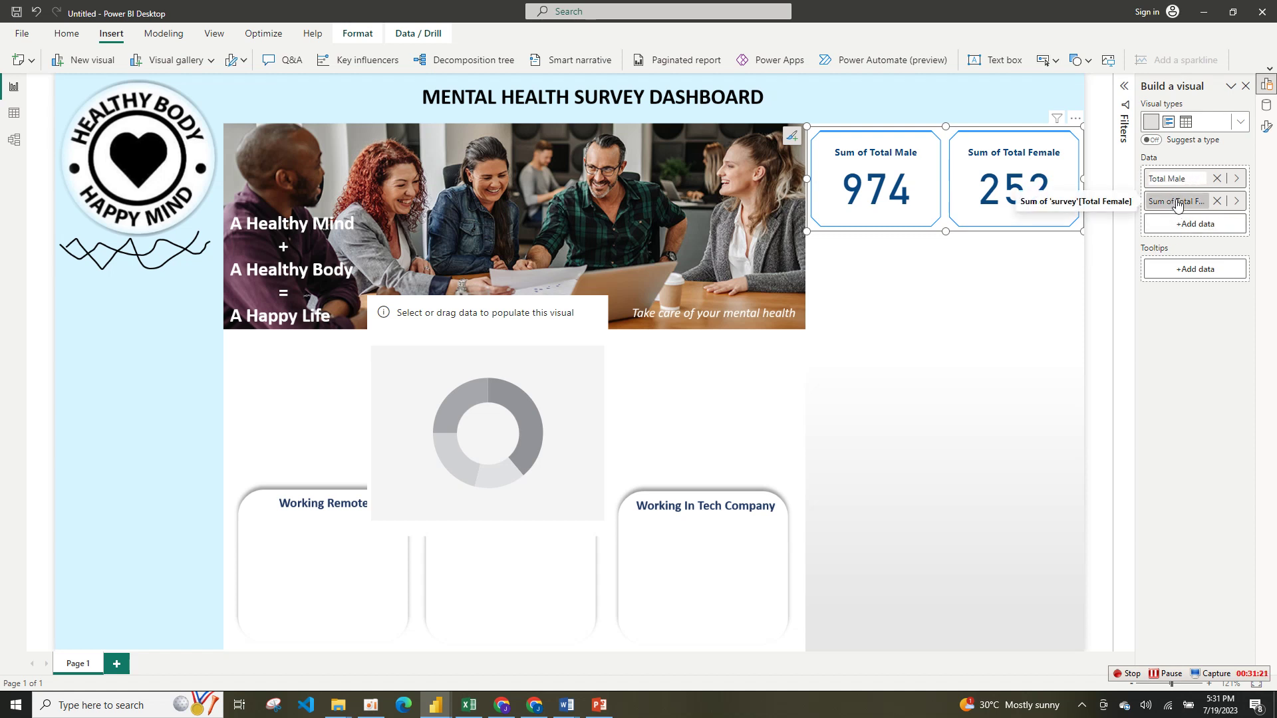
- Rename the card visual's female total field as Total Female
left_click(1177, 202)
double_click(1177, 199)
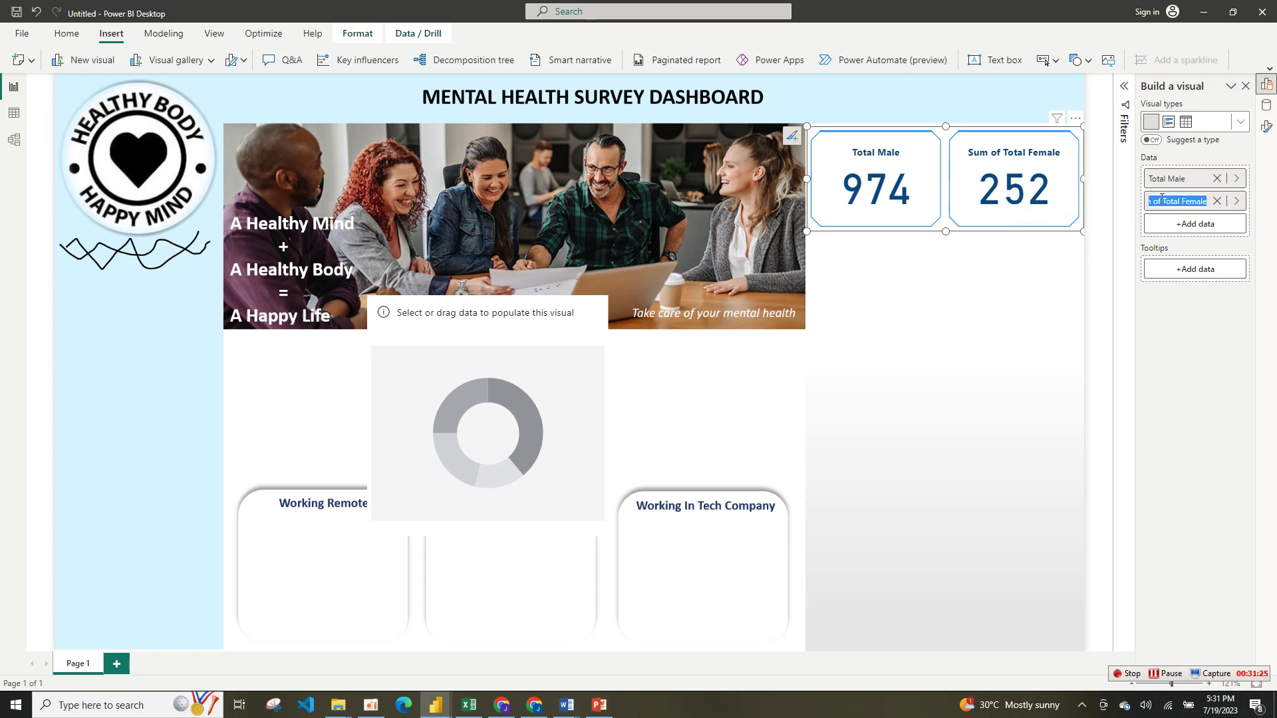
left_click(1165, 200)
key("BackSpace")
key("BackSpace")
key("BackSpace")
key("BackSpace")
key("BackSpace")
key("BackSpace")
key("BackSpace")
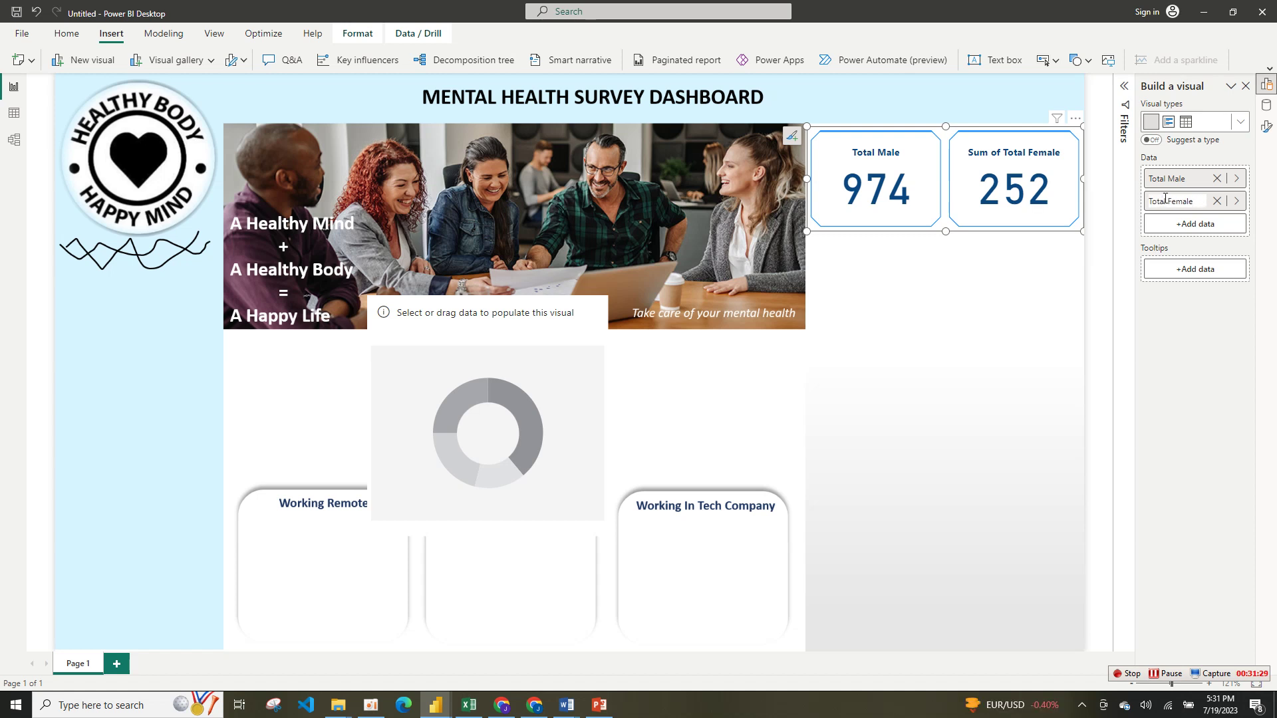
key("Return")
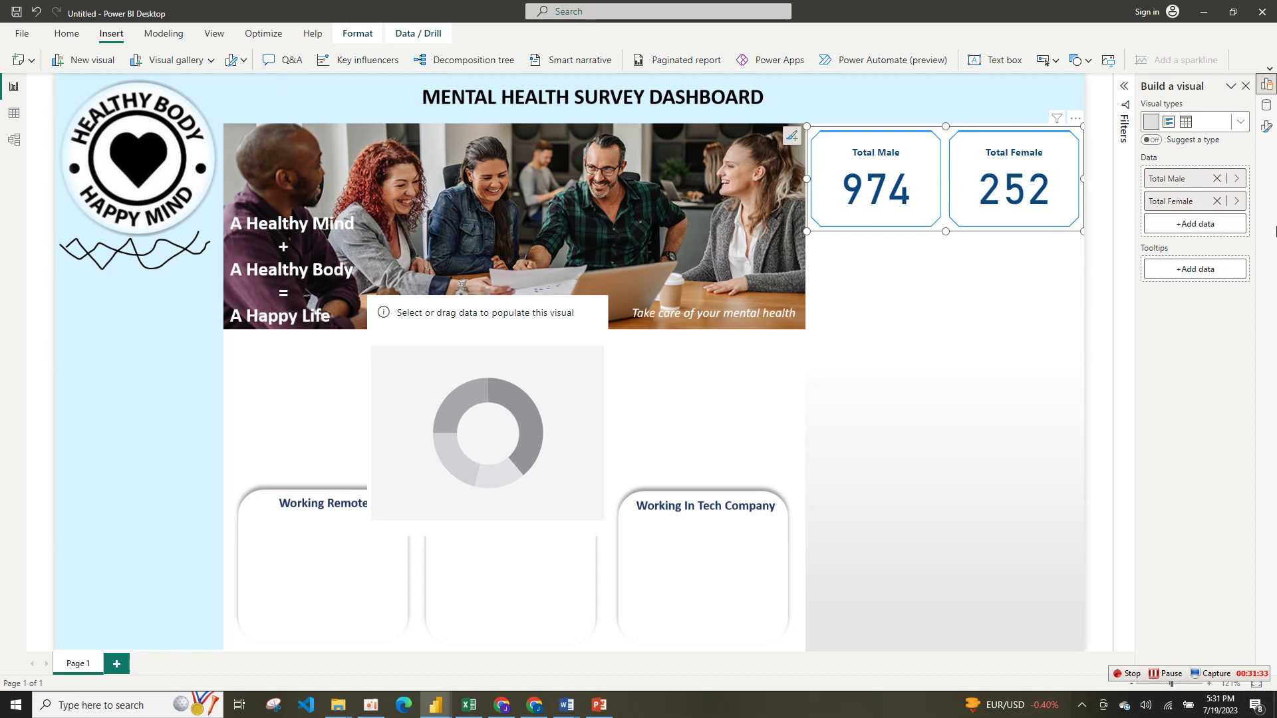
- Populate the empty donut chart with the Total Female and Total Male fields of the survey table
left_click(520, 364)
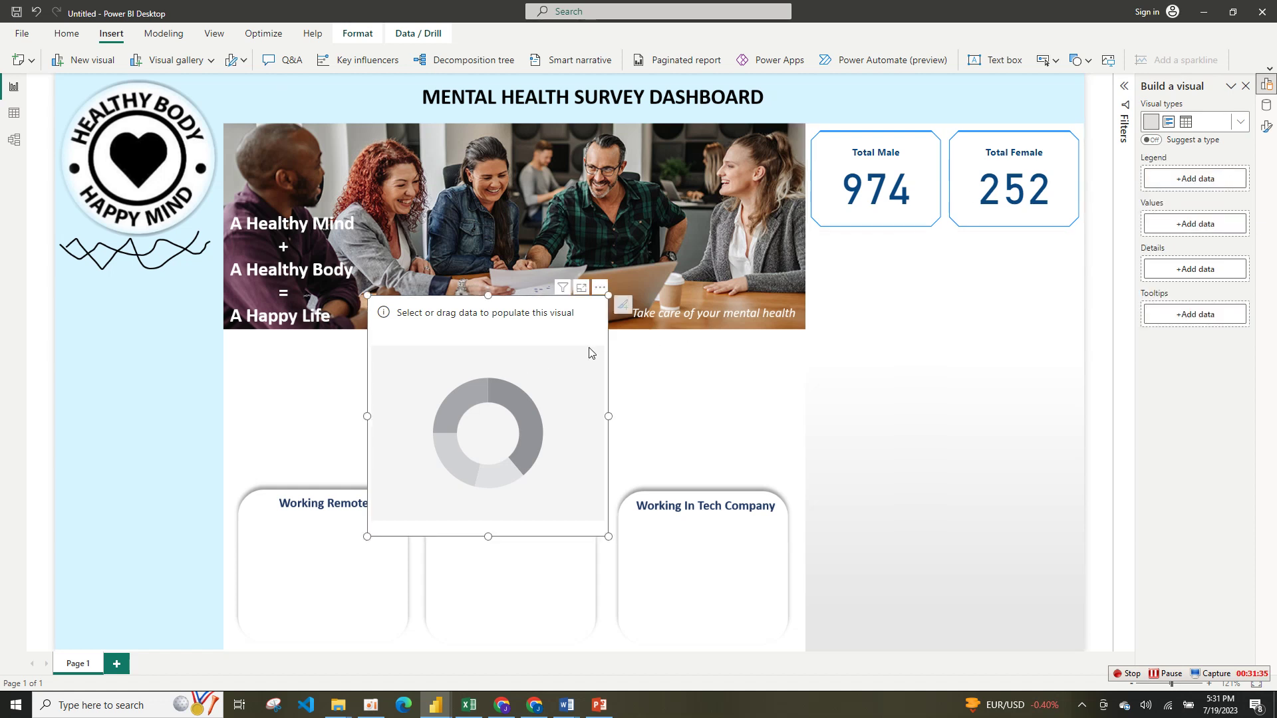
left_click(1268, 104)
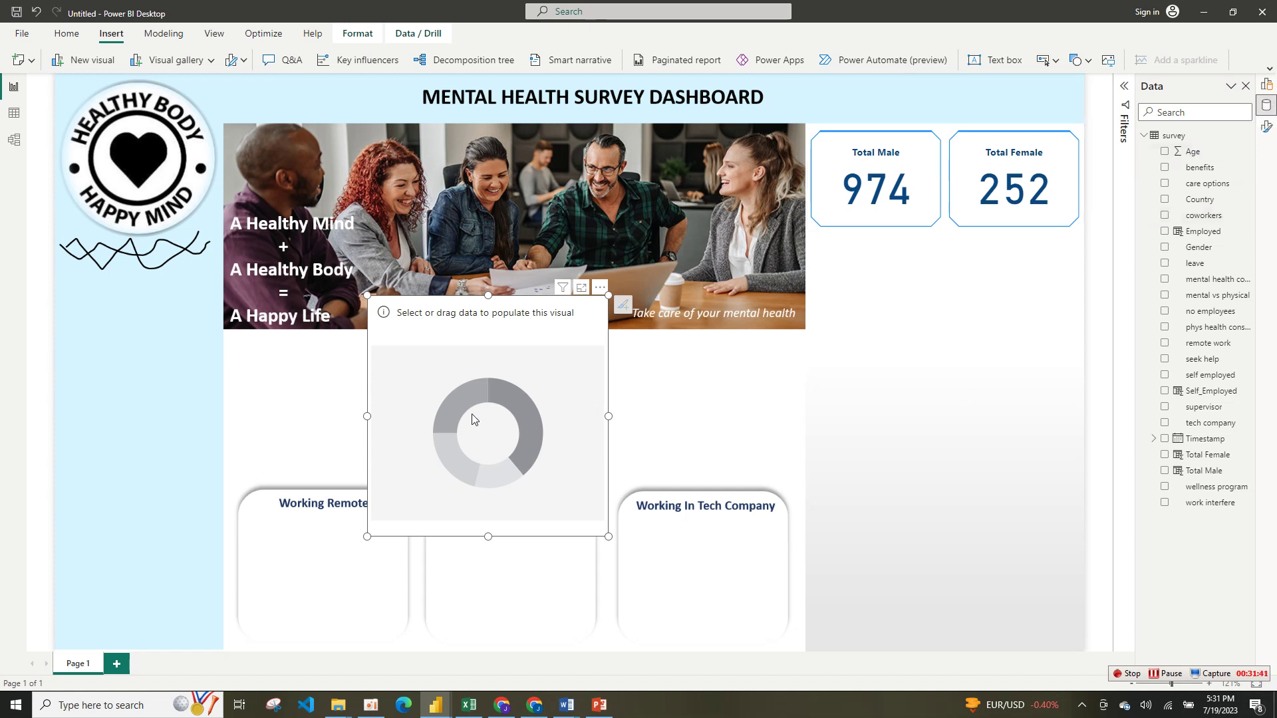
left_click_drag(601, 385, 880, 357)
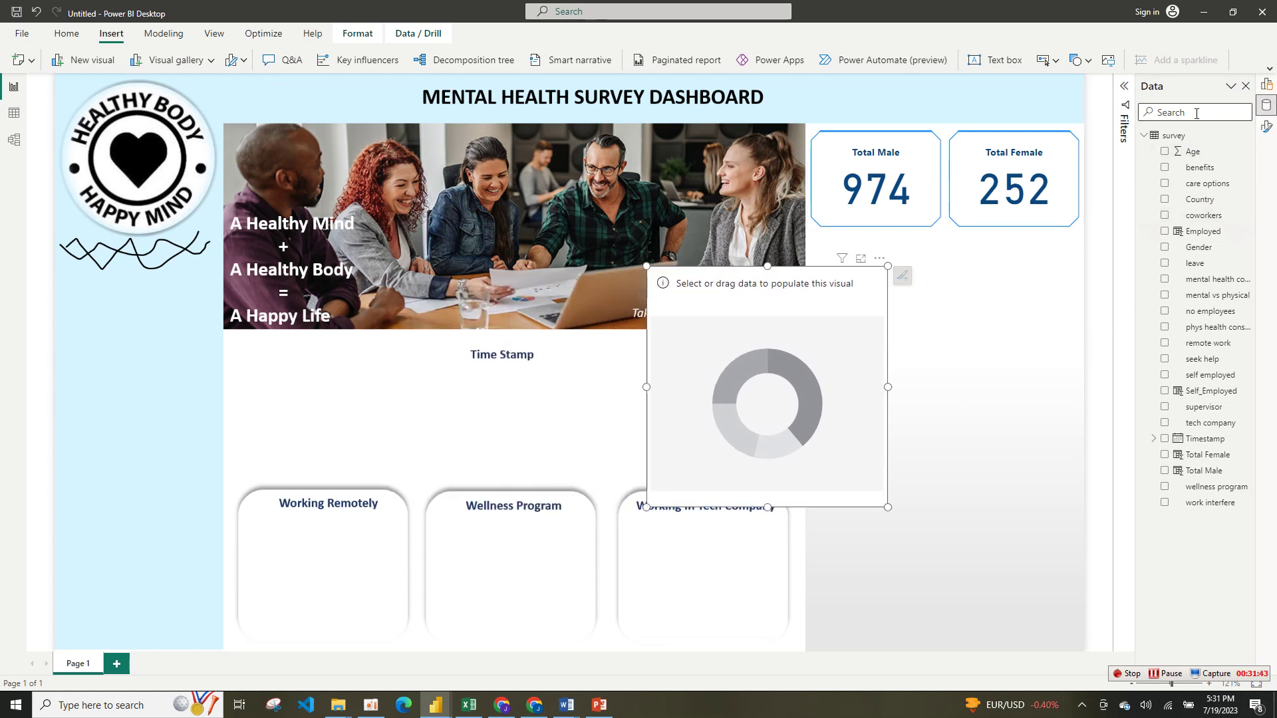
left_click(1165, 455)
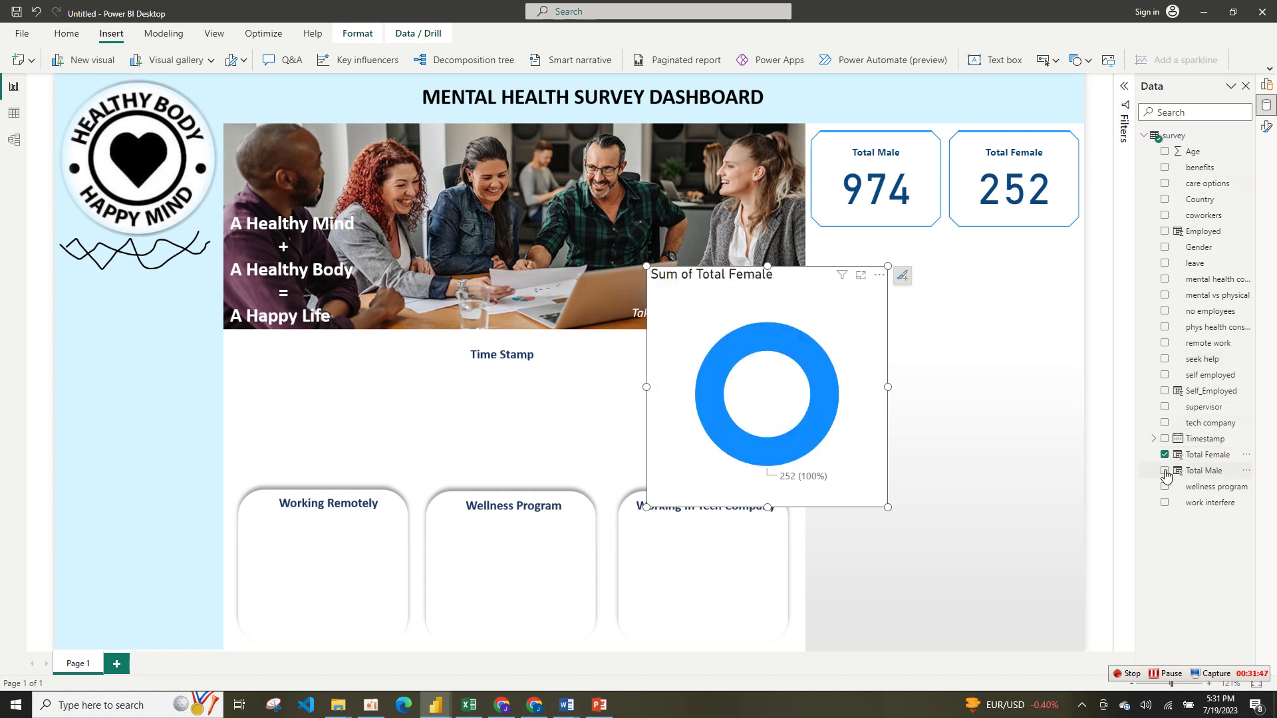
left_click(1165, 471)
- Resize the donut chart to the width of the gender total cards and place it directly below them
left_click_drag(854, 460, 898, 467)
left_click_drag(695, 508, 591, 468)
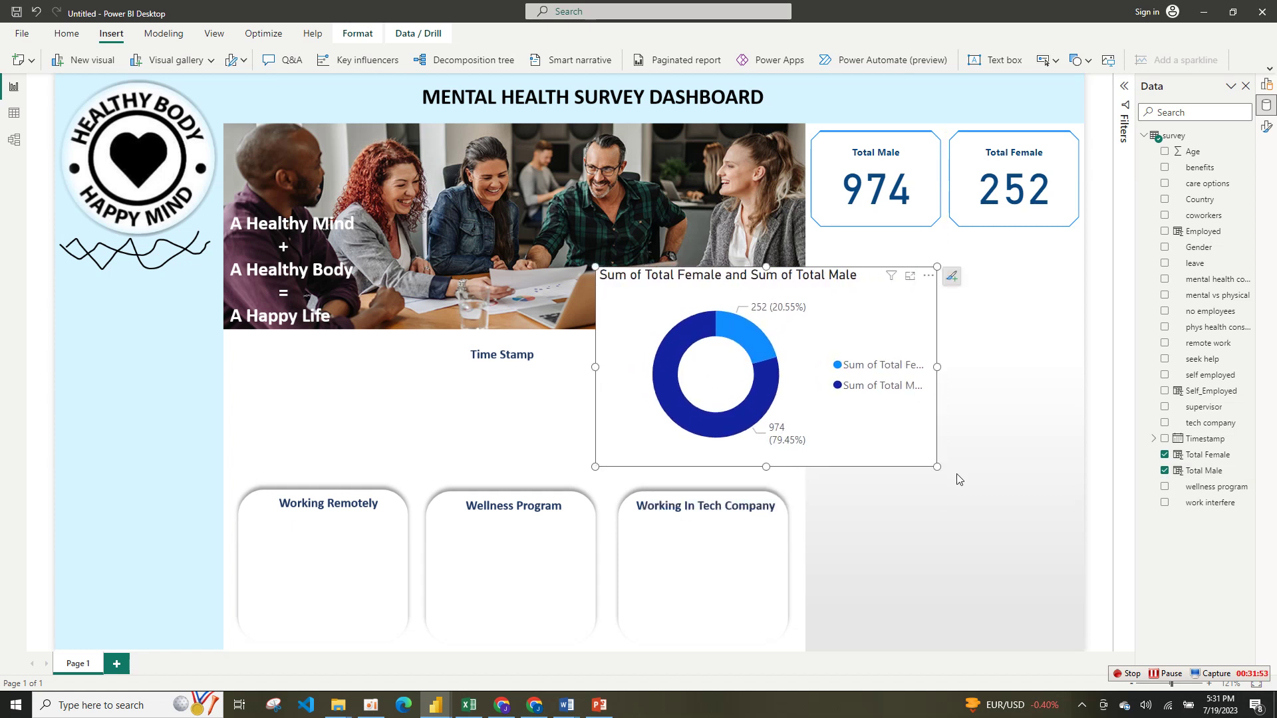
left_click_drag(918, 434, 1065, 399)
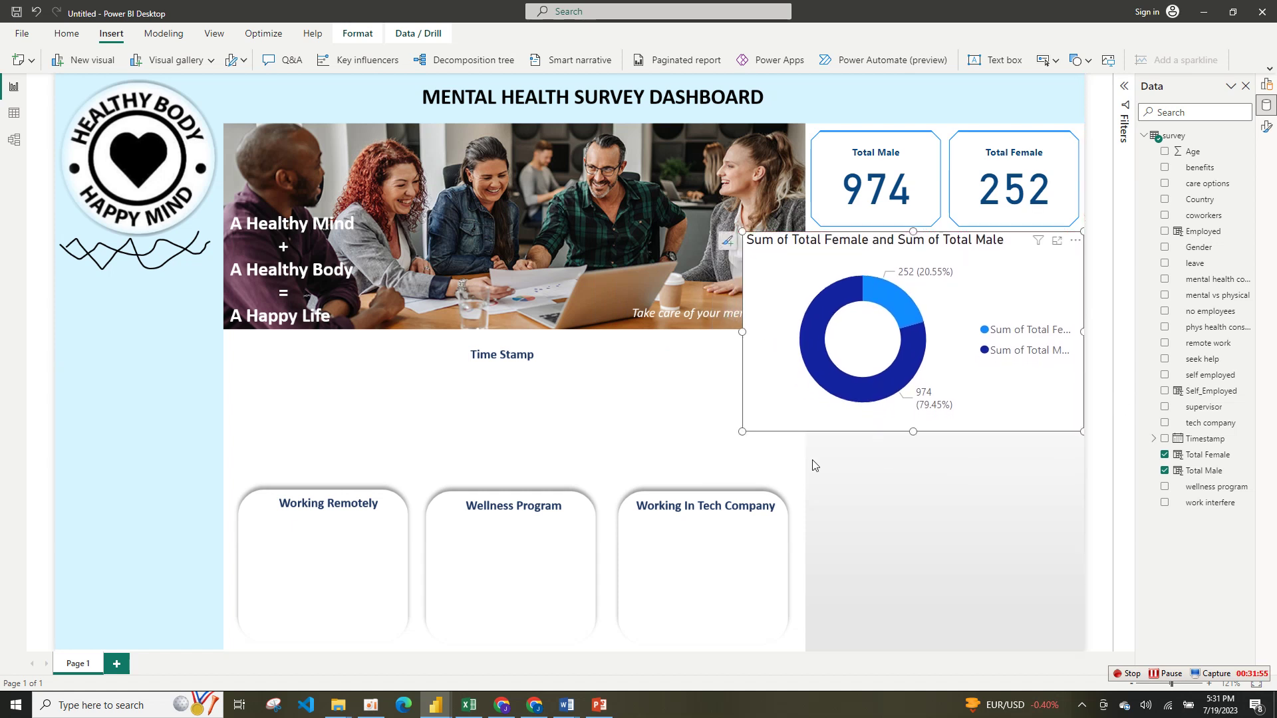
left_click_drag(743, 433, 816, 438)
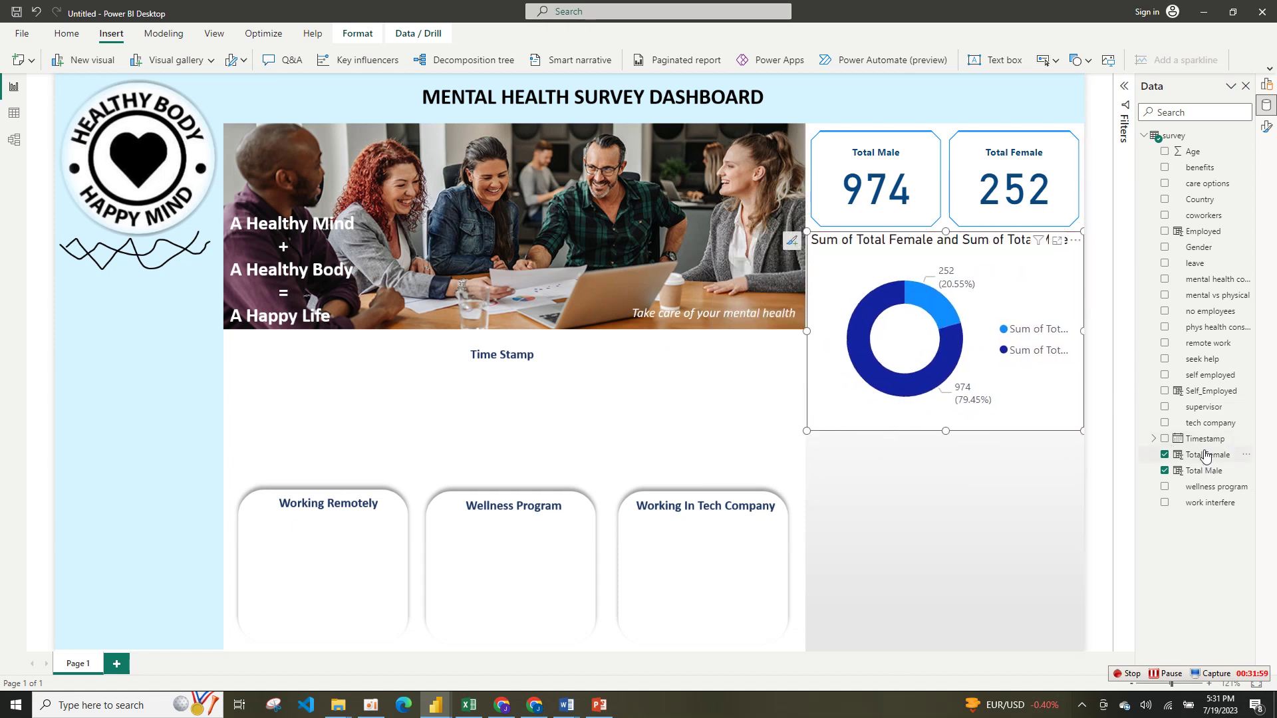
- Turn off the donut chart's legend, detail labels and title
left_click(1266, 127)
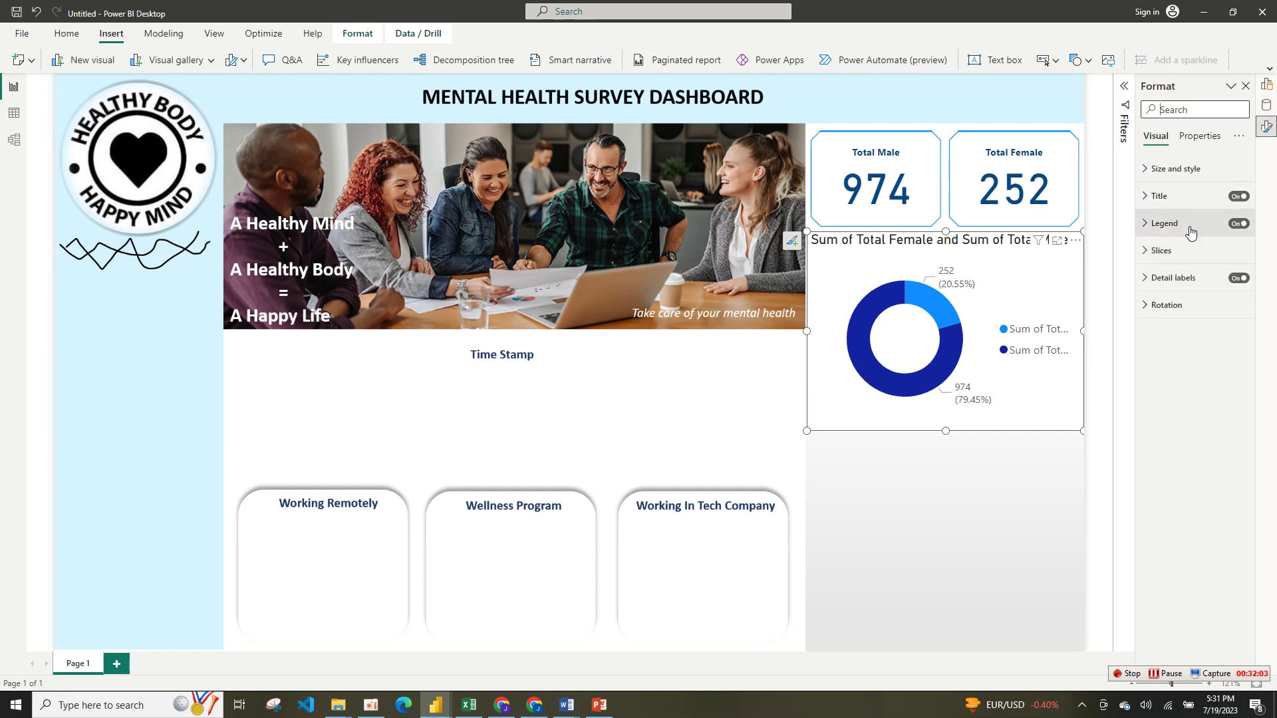
left_click(1240, 224)
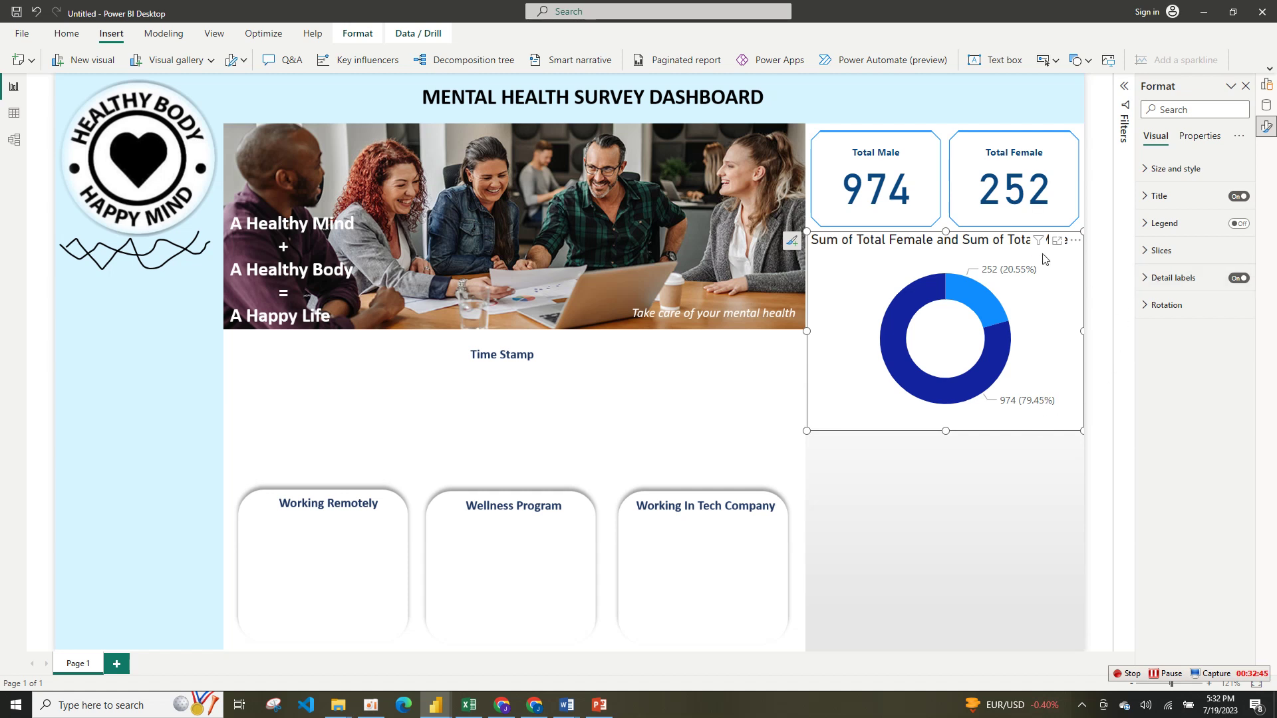
left_click(1237, 283)
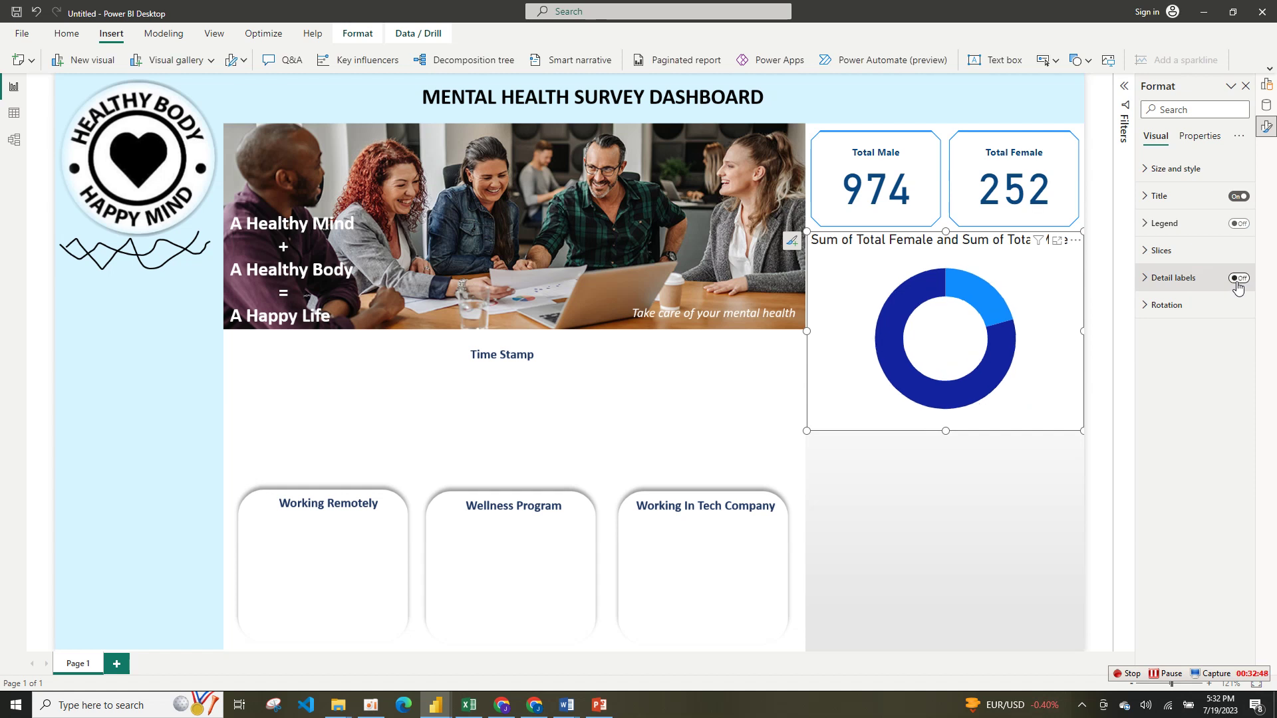
left_click(1238, 197)
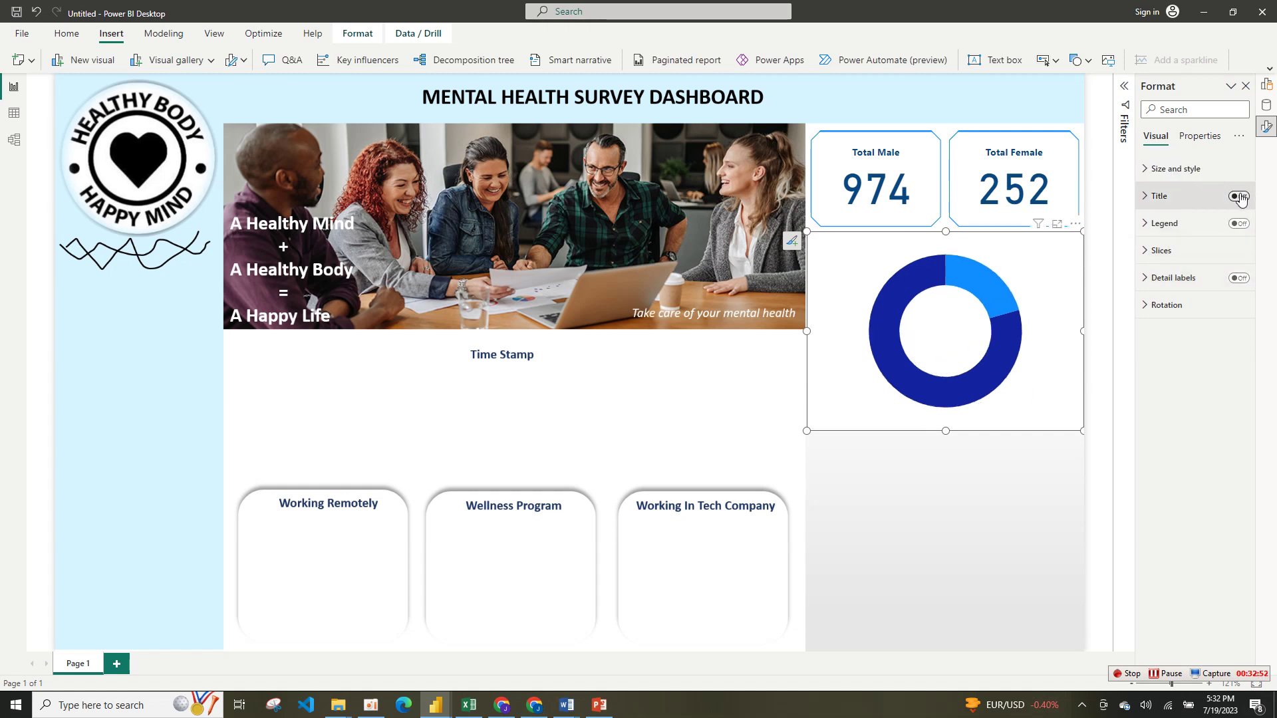
- Look through the donut chart's format options, including advanced options, header icons, alt text and detail labels
left_click(1200, 137)
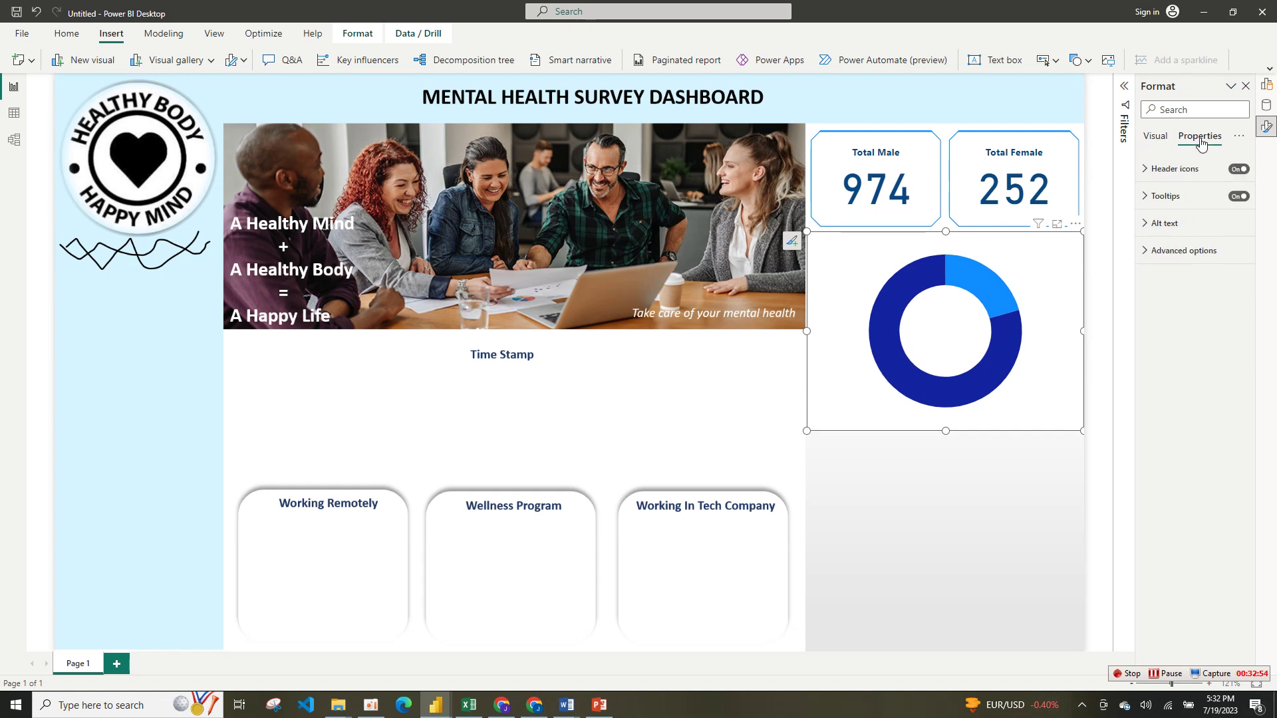
left_click(1192, 254)
left_click(1194, 253)
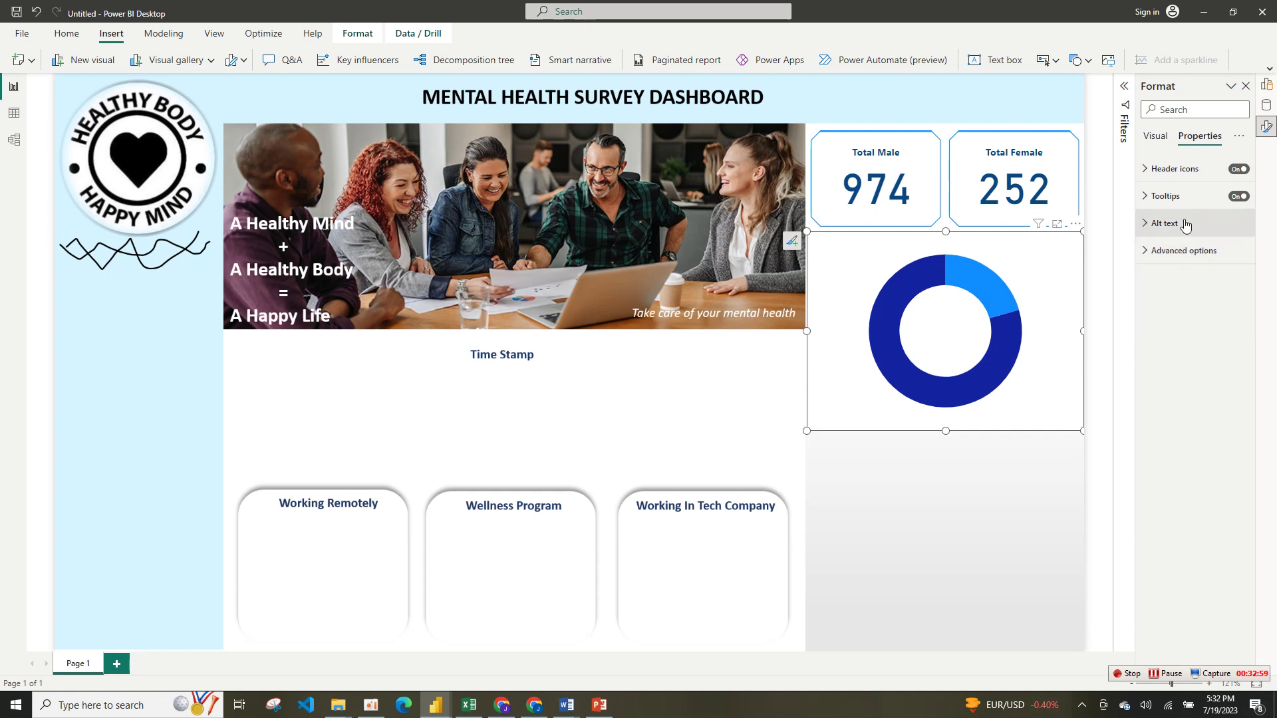
left_click(1175, 170)
left_click(1176, 171)
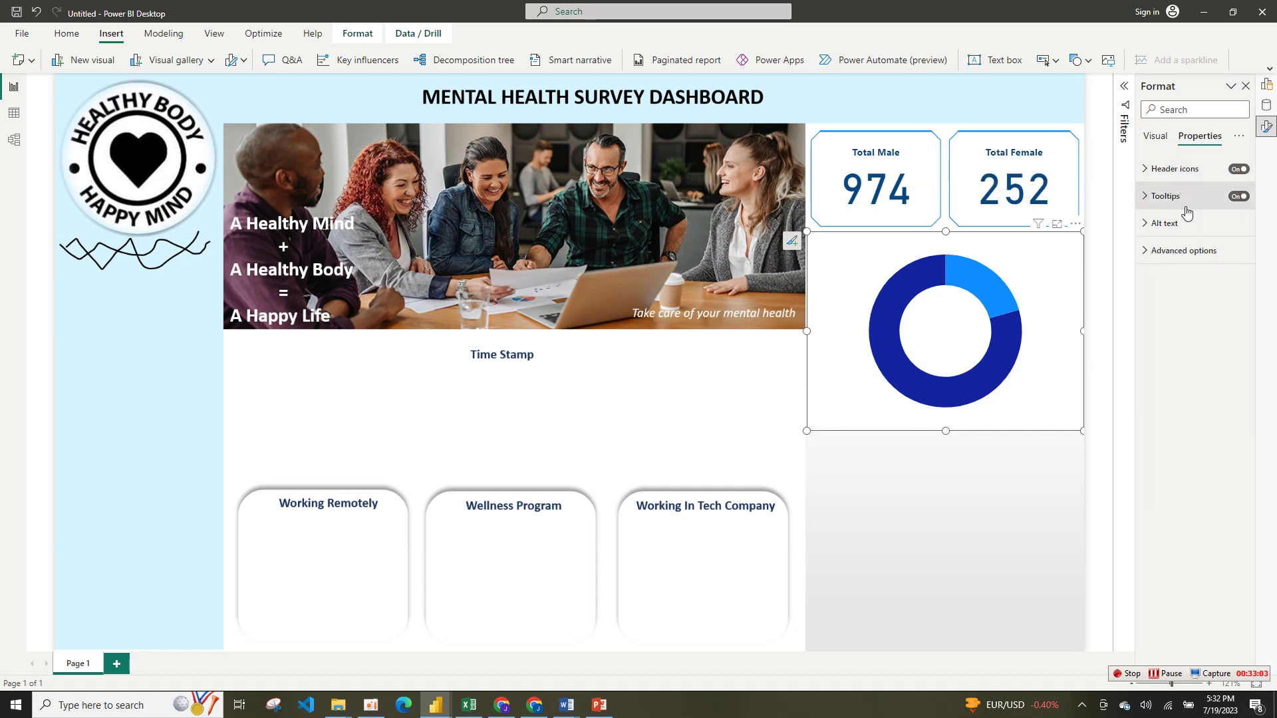
left_click(1191, 224)
left_click(1194, 223)
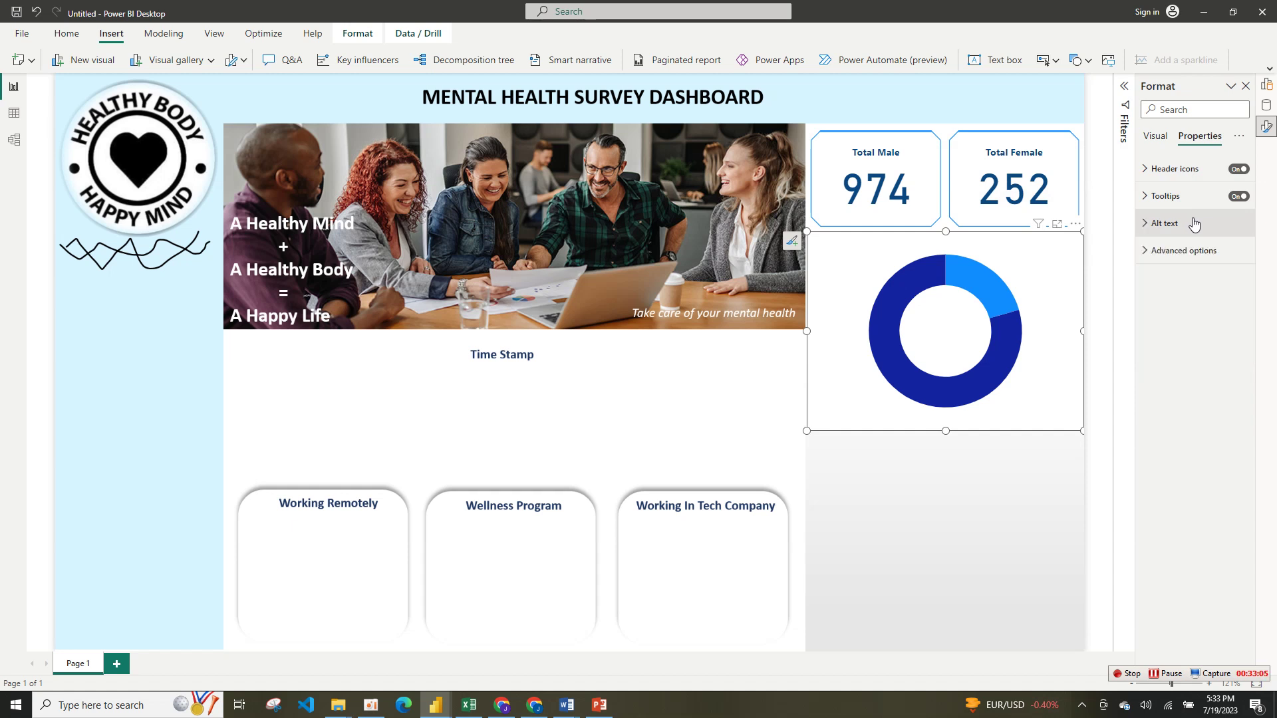
left_click(1157, 140)
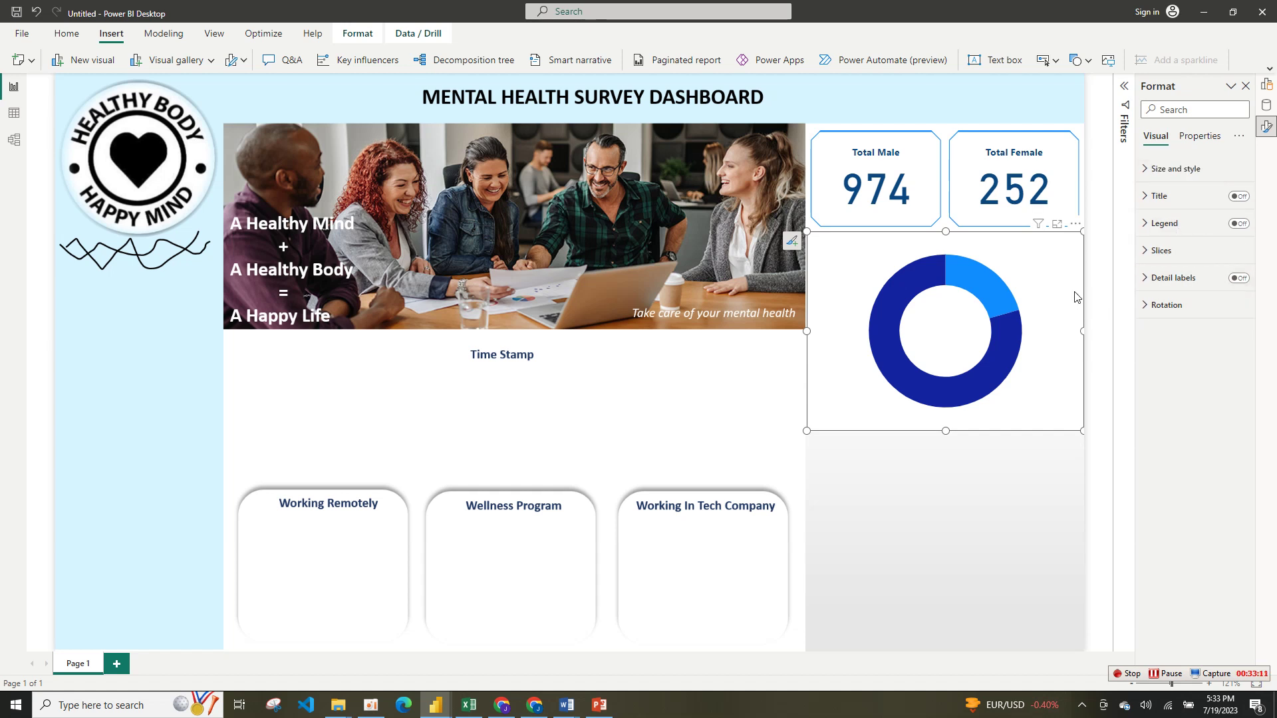
right_click(1044, 287)
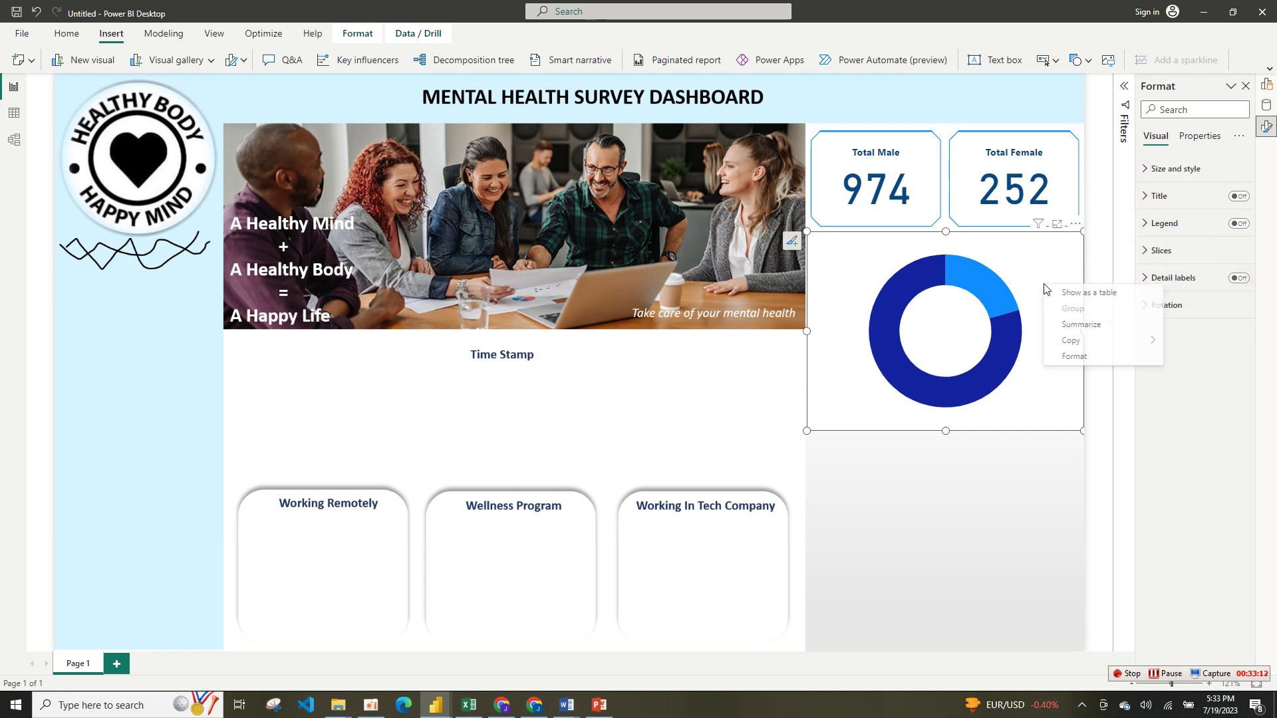
left_click(1075, 357)
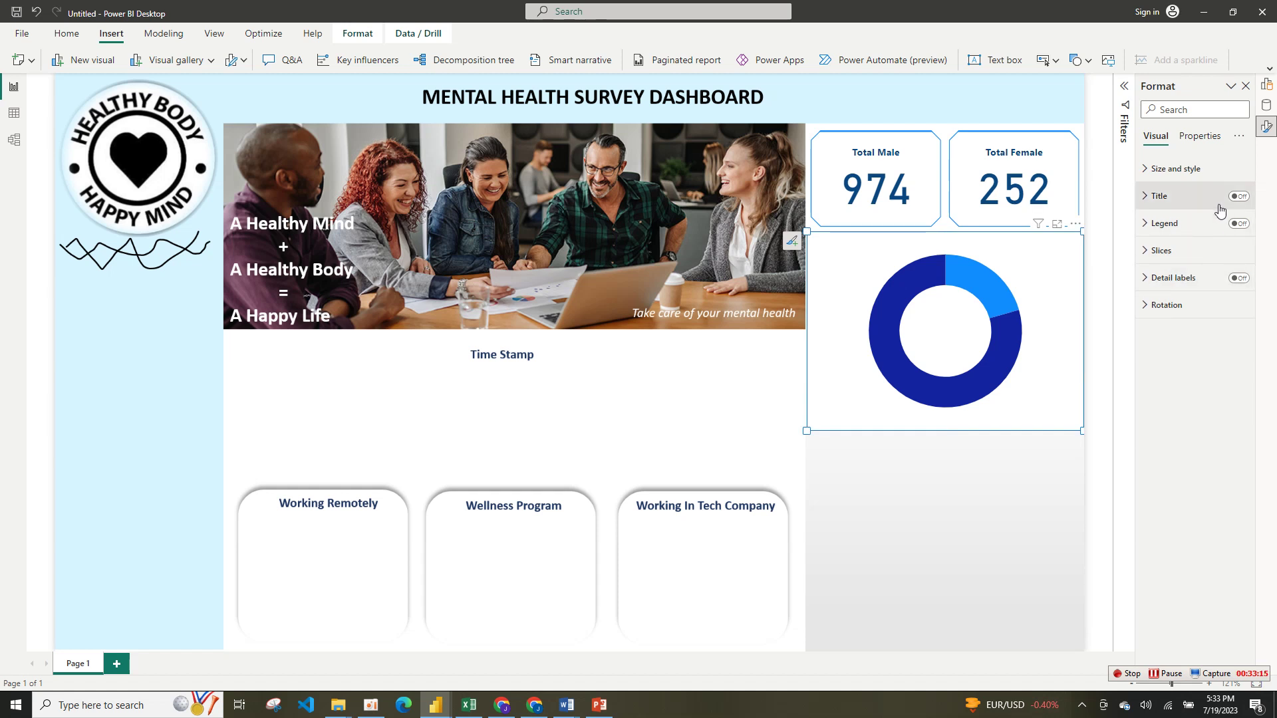
left_click(1010, 524)
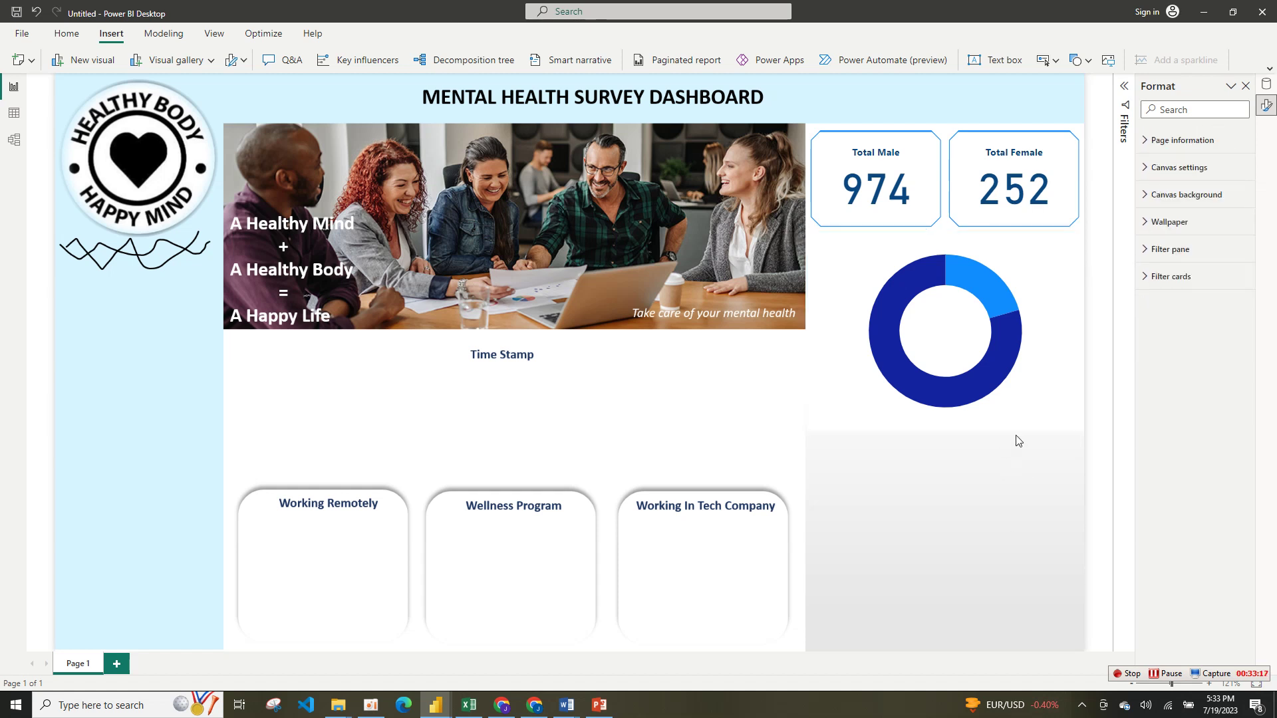
left_click(1035, 402)
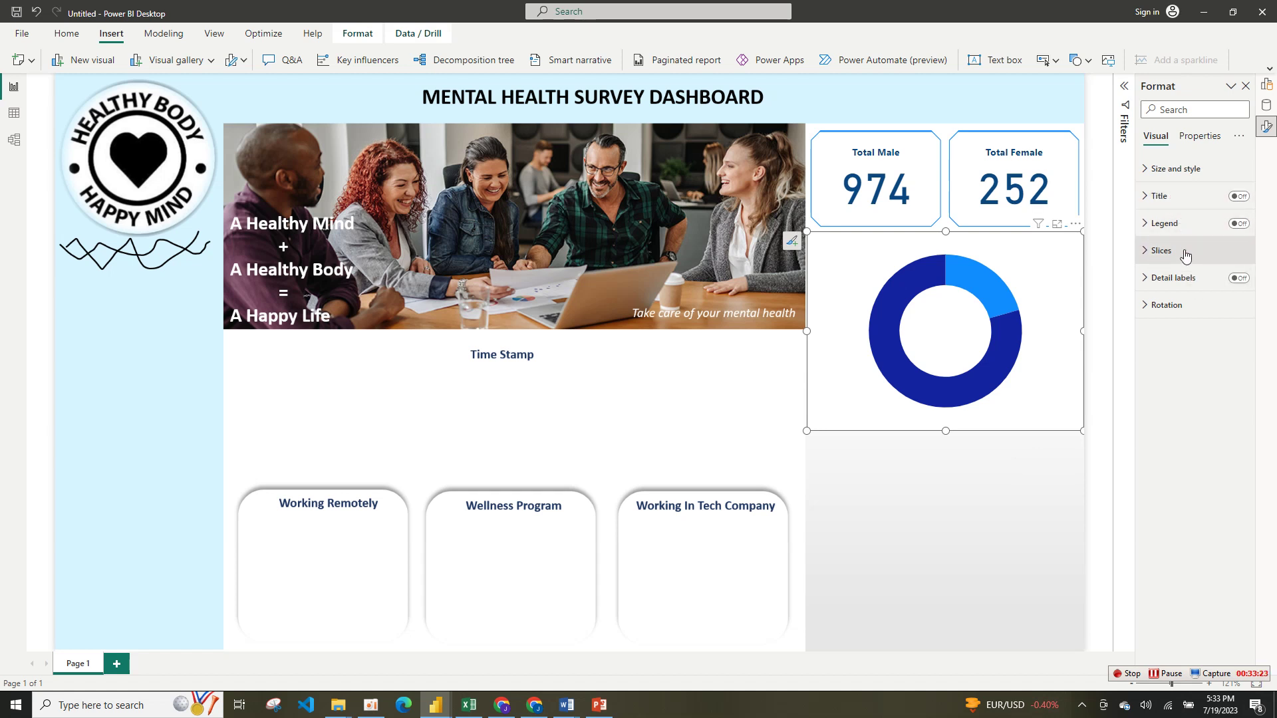
left_click(1189, 279)
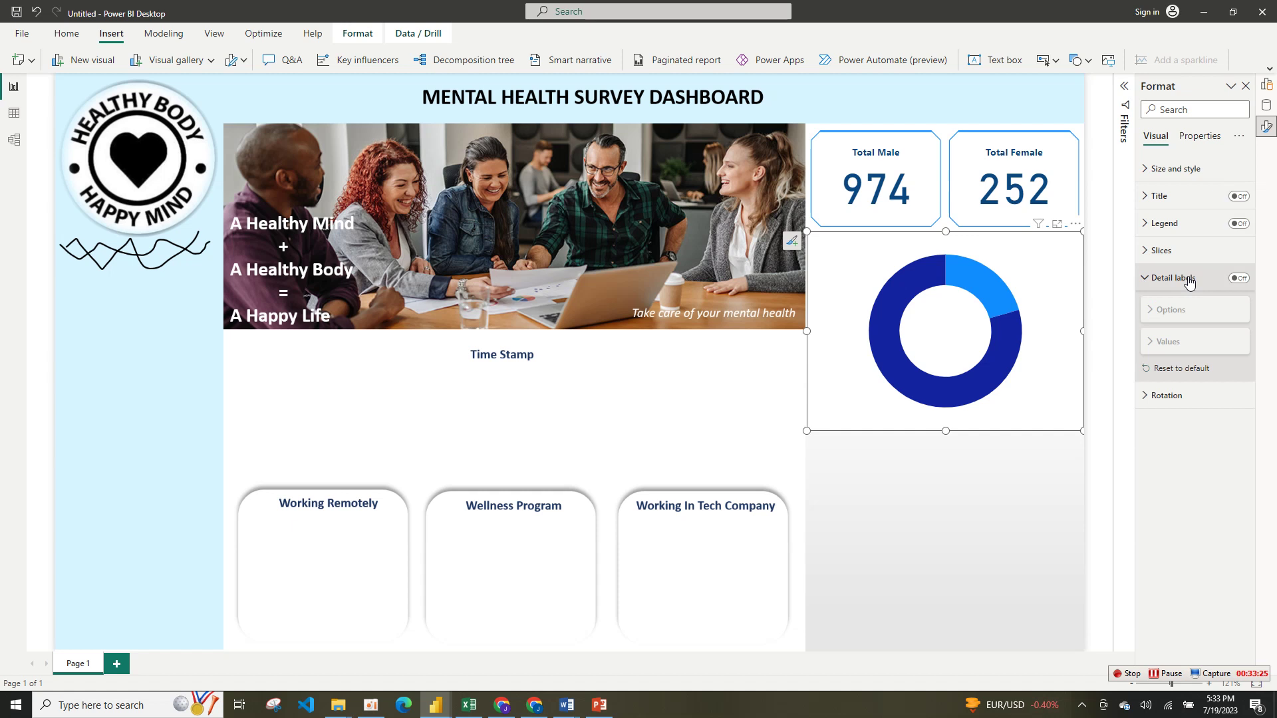
left_click(1189, 280)
- Turn off the donut chart's tooltips and header icons
left_click(1199, 138)
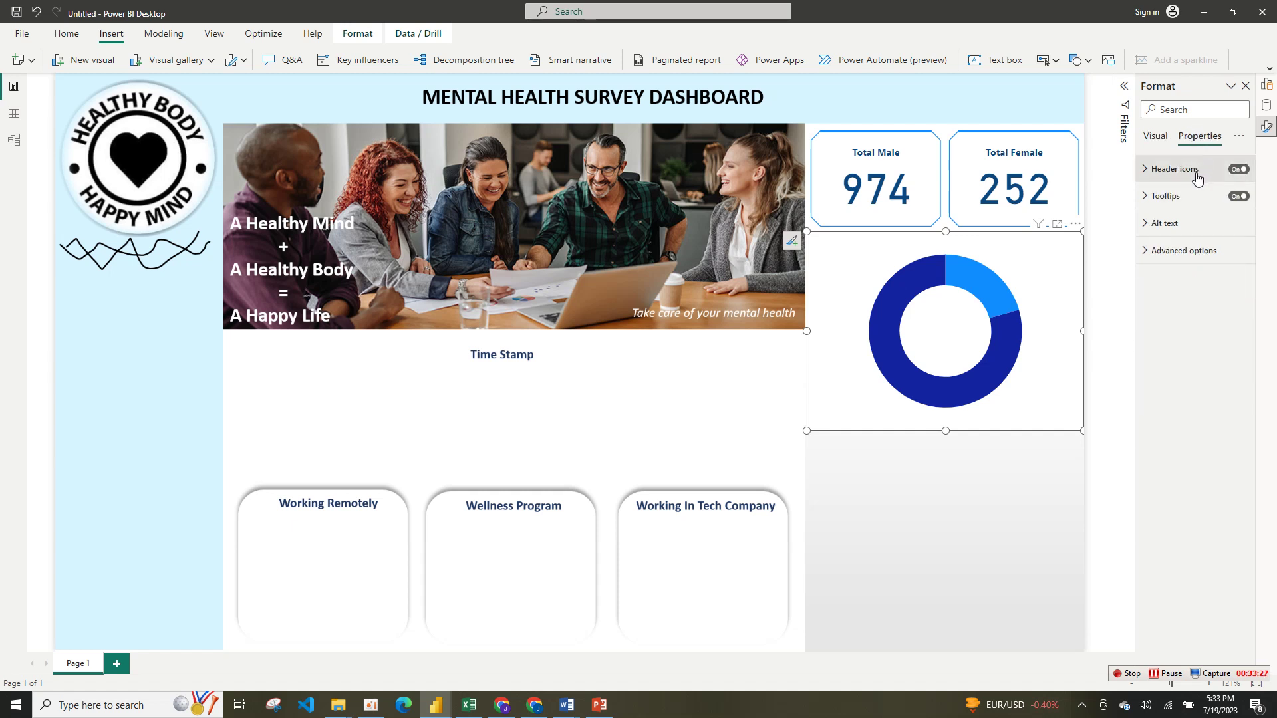
left_click(1190, 172)
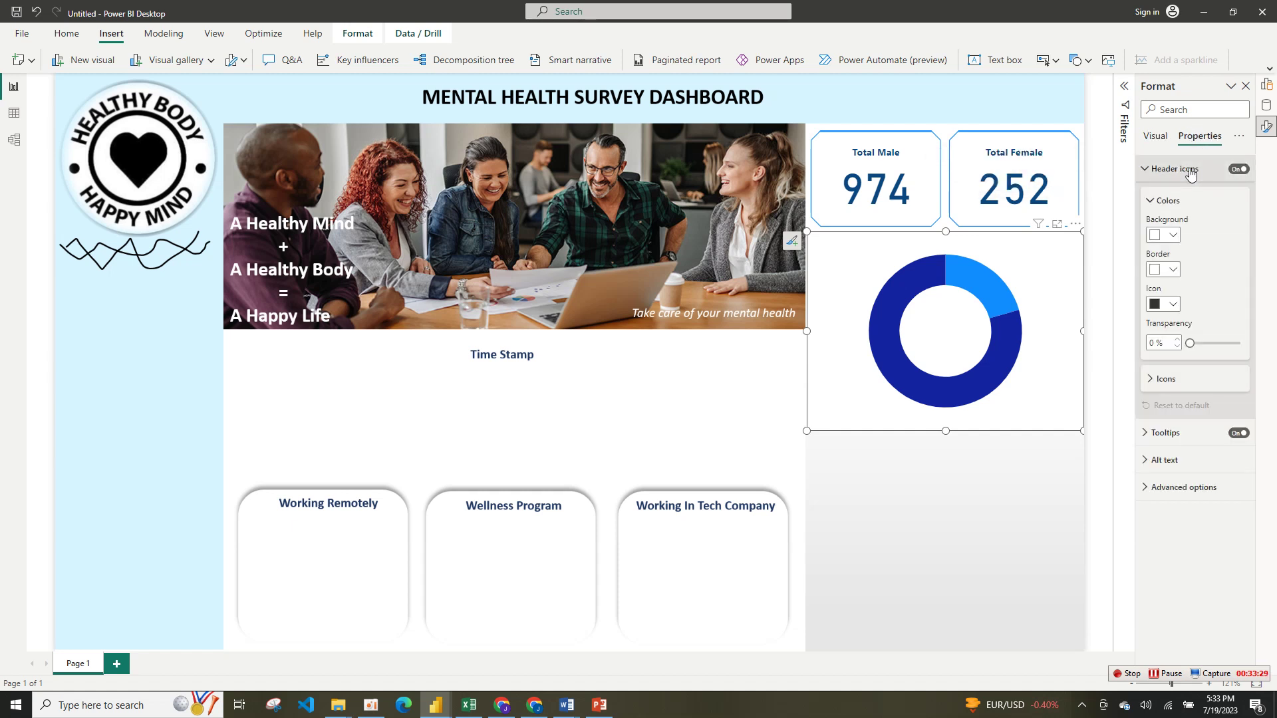
left_click(1191, 170)
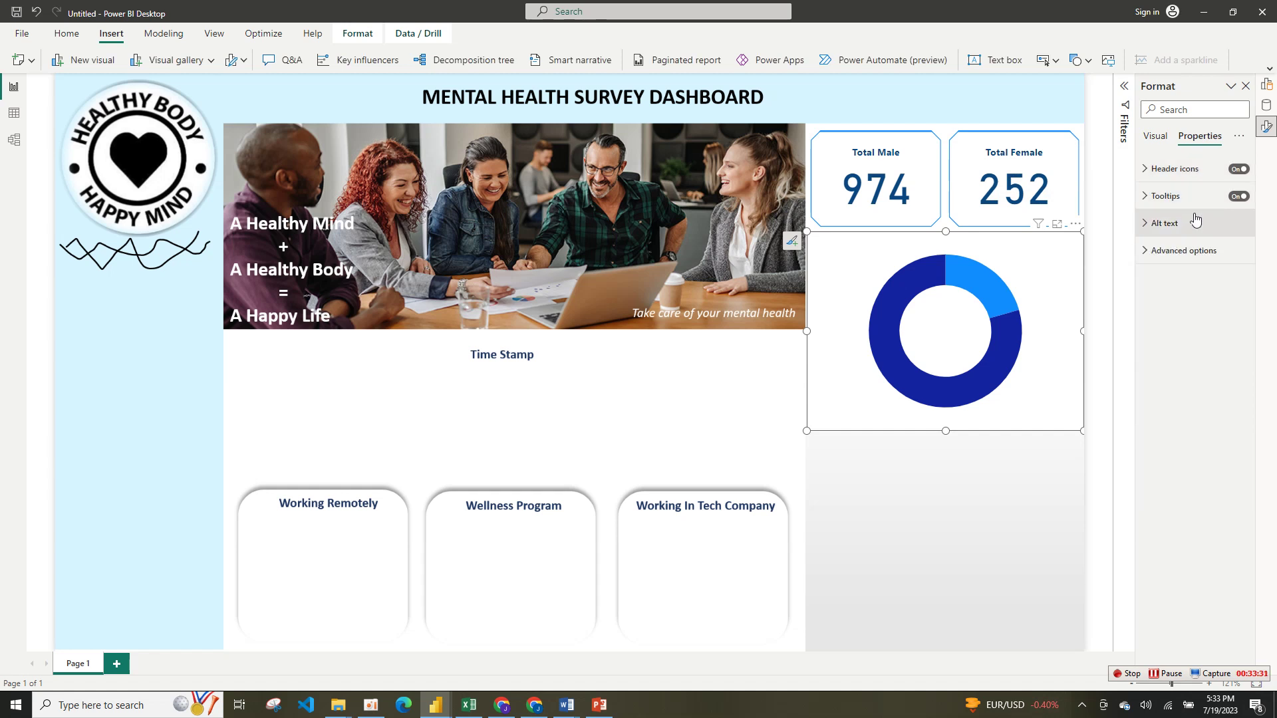
left_click(1192, 197)
left_click(1193, 197)
left_click(1193, 197)
left_click(1193, 197)
left_click(1239, 197)
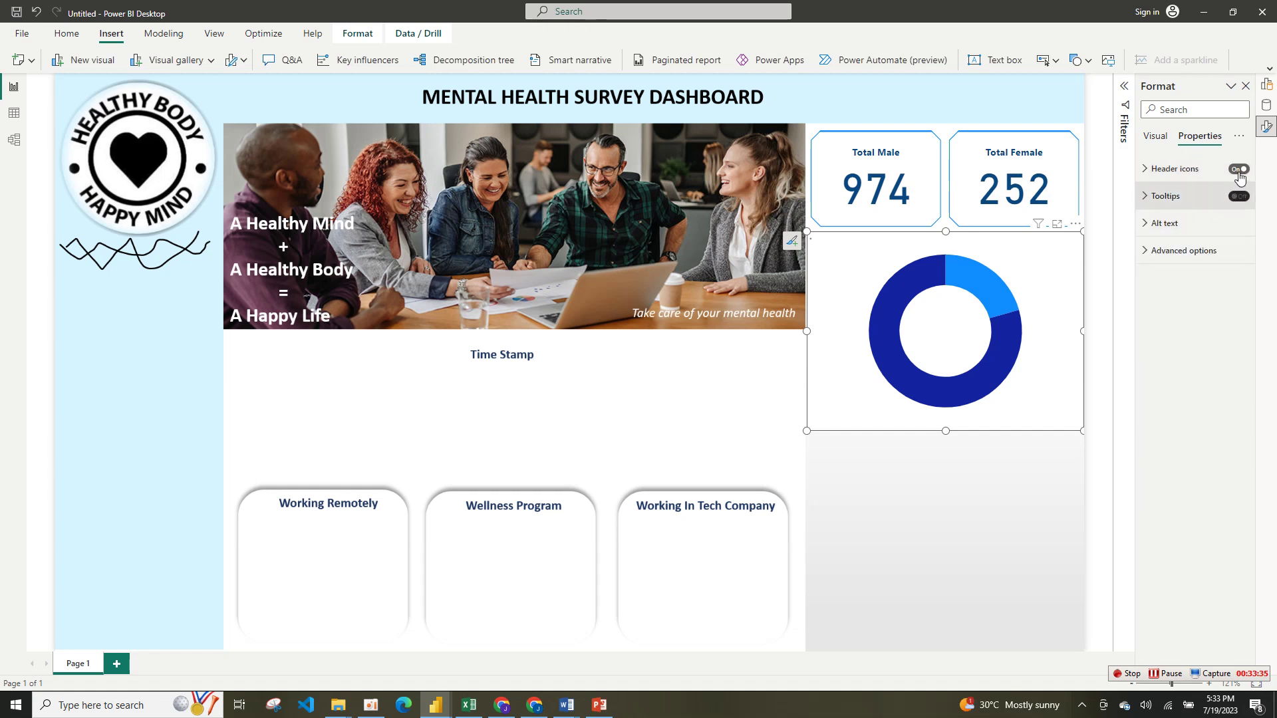
left_click(1239, 170)
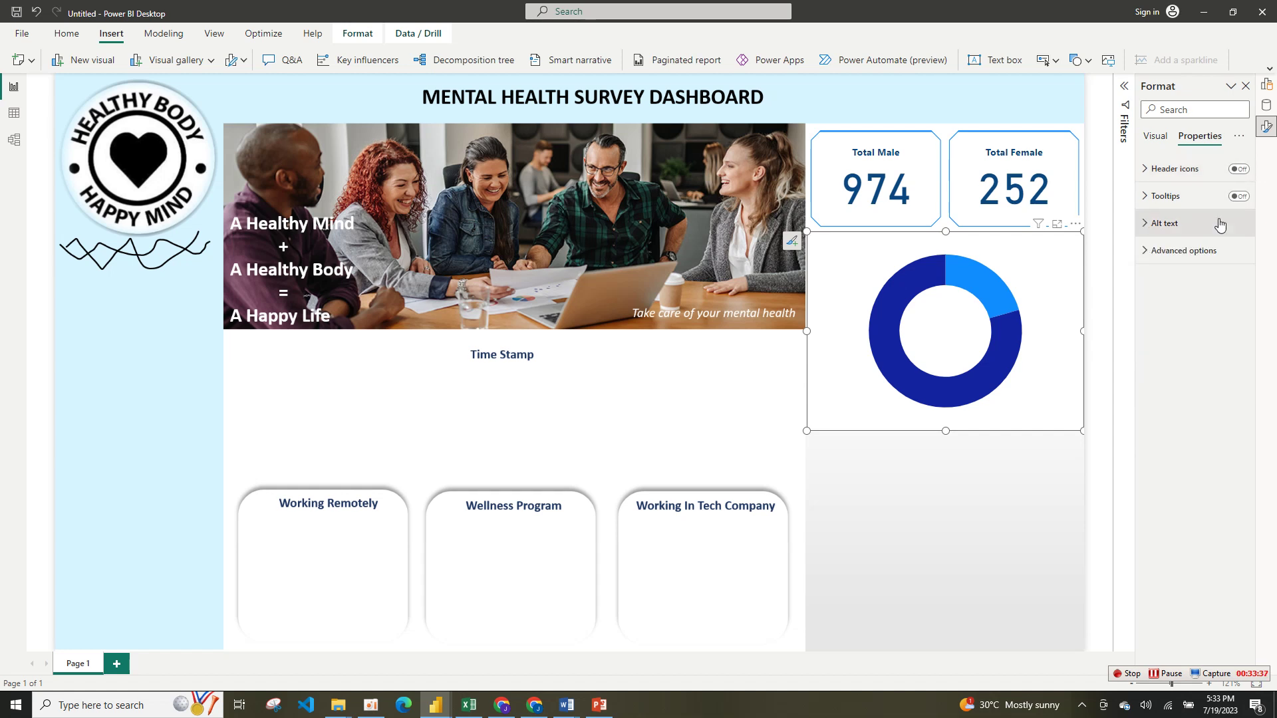
left_click(1219, 224)
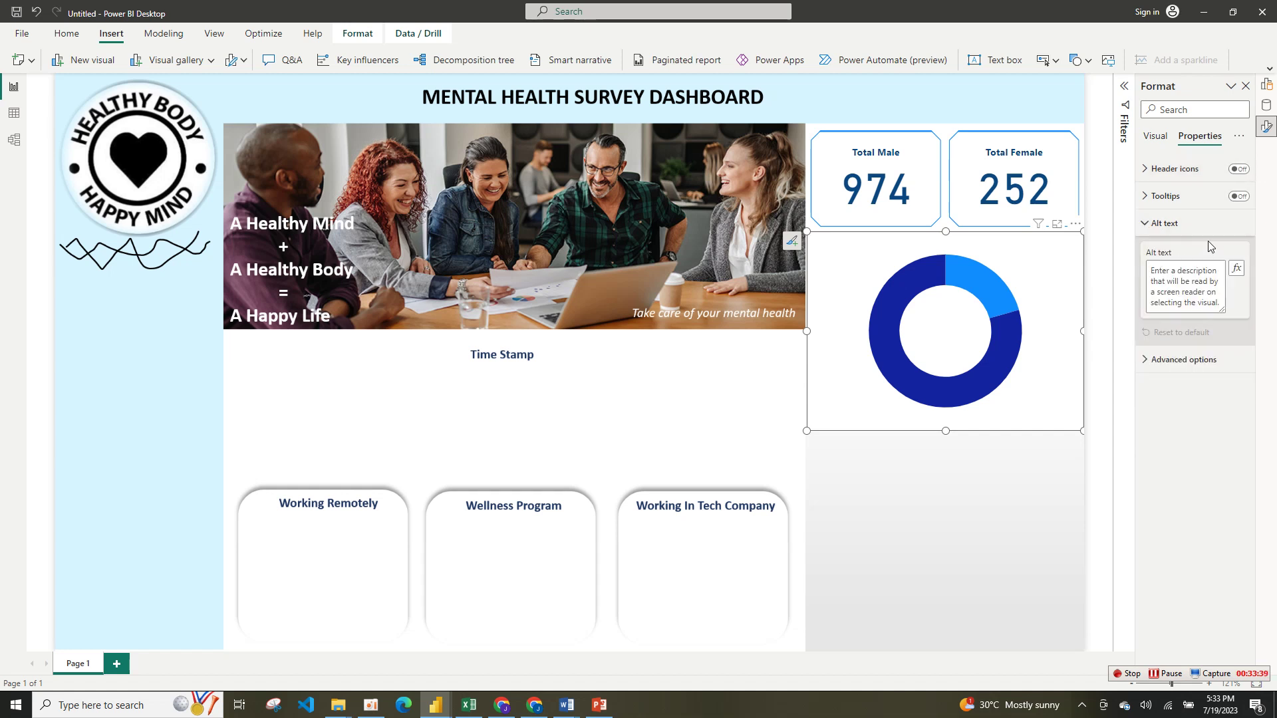
left_click(1217, 224)
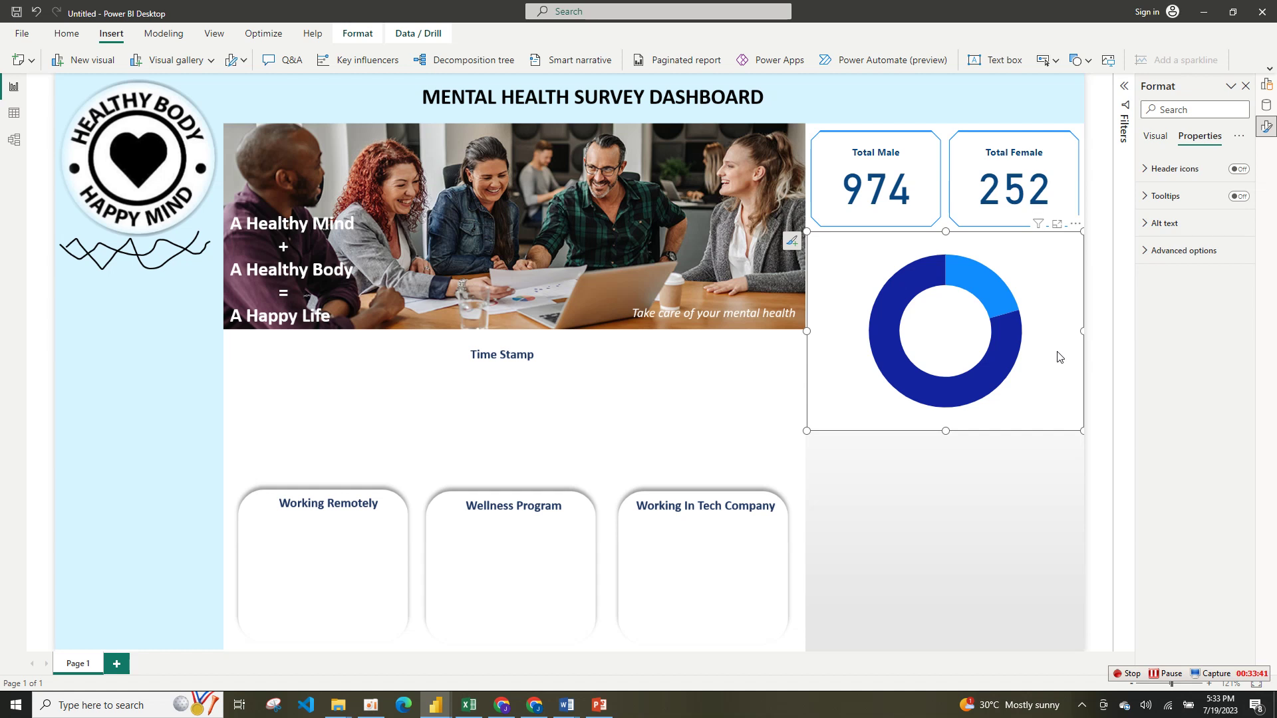
left_click(1268, 109)
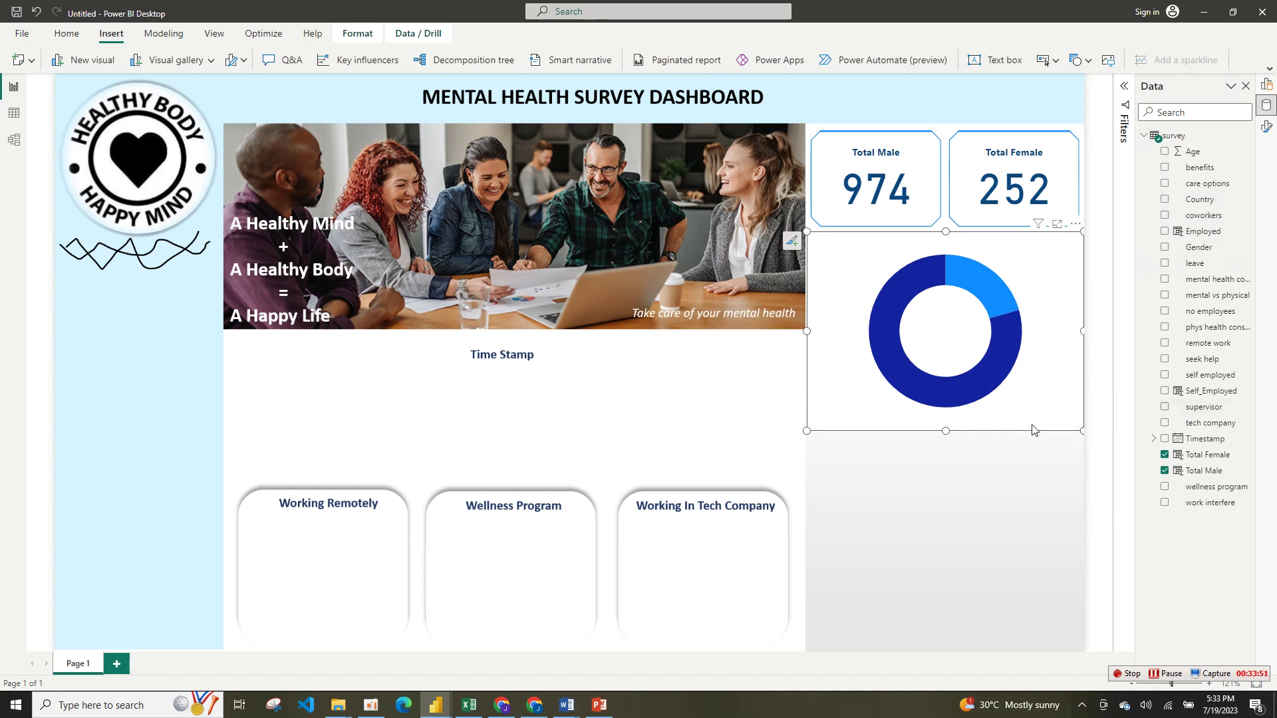
- Shrink the donut chart's frame so it sits compactly below the gender total cards
left_click_drag(806, 431, 819, 359)
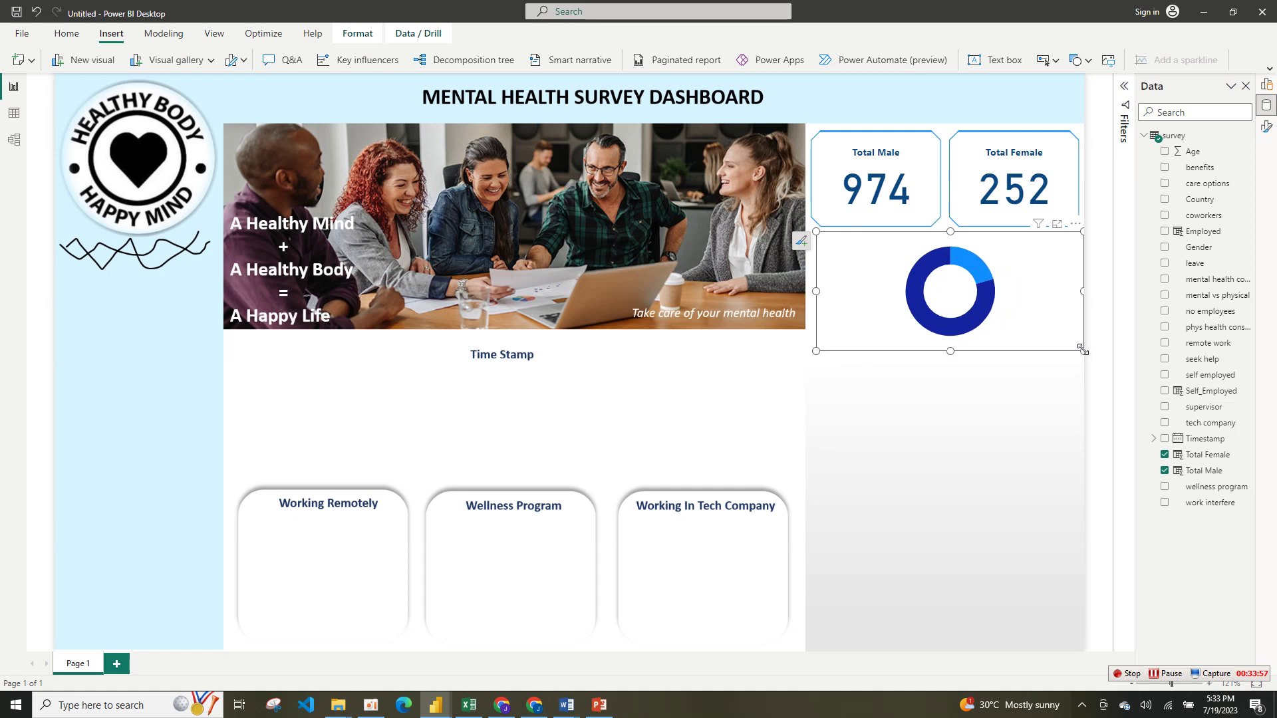
left_click_drag(1082, 350, 1073, 355)
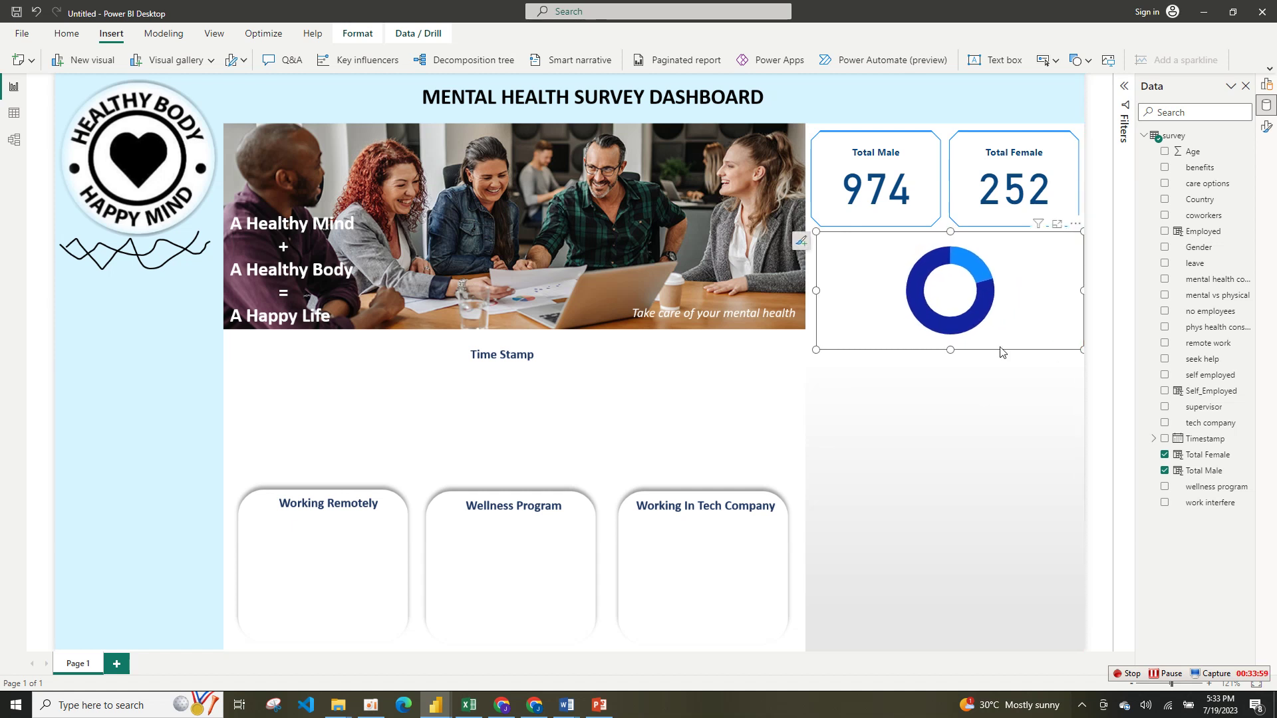
mouse_move(971, 345)
left_mouse_down()
mouse_move(959, 345)
mouse_move(974, 344)
left_mouse_up()
- Turn on Maintain layer order in the donut chart's advanced options
left_click(1267, 85)
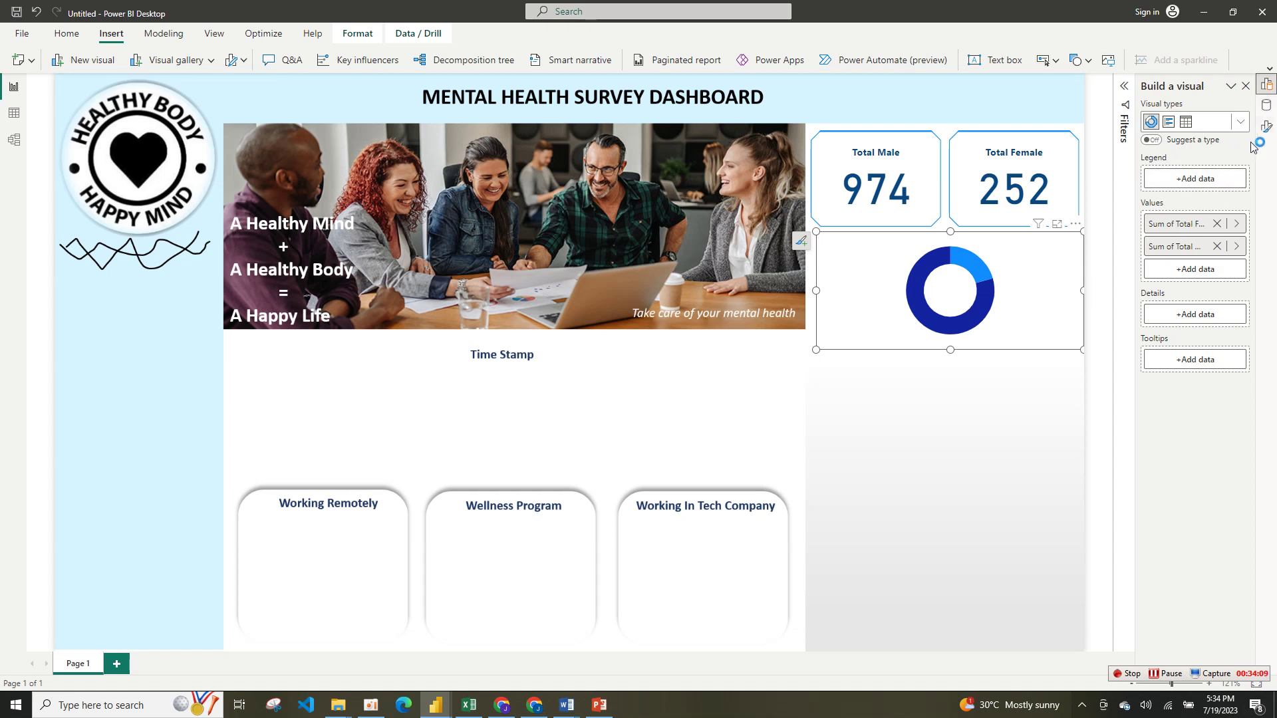
left_click(1264, 126)
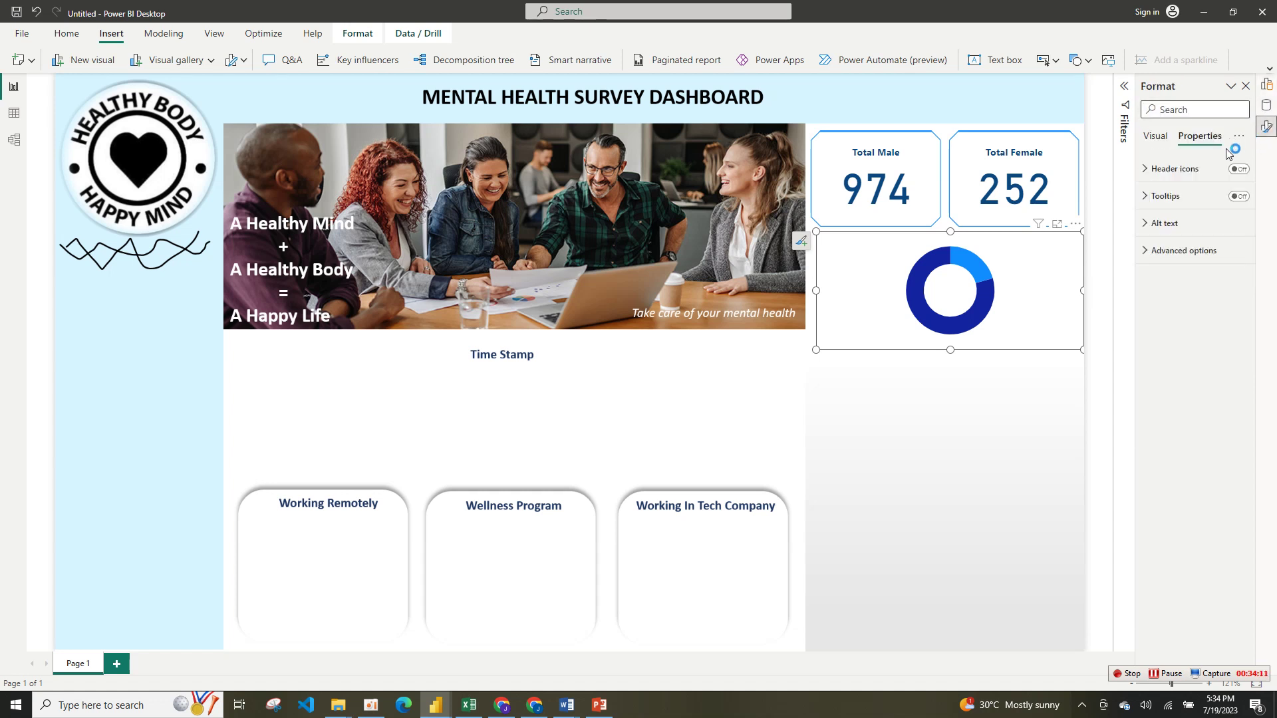
left_click(1171, 251)
left_click(1234, 299)
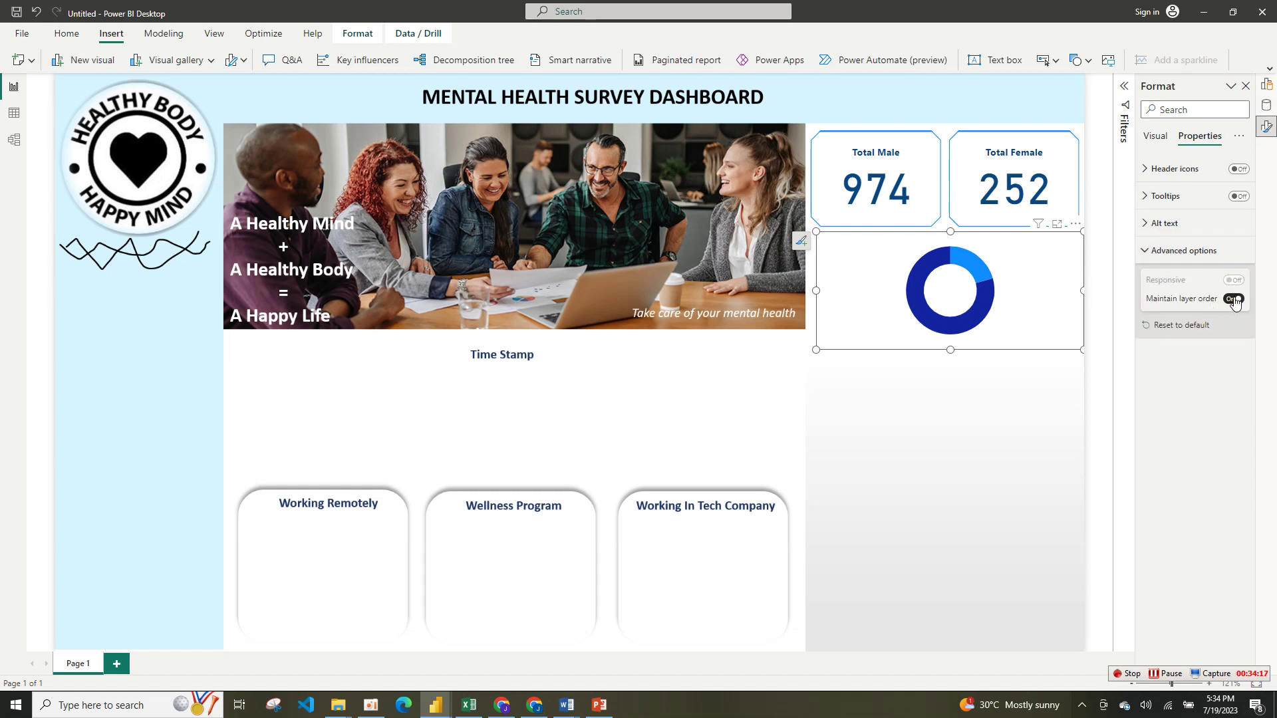
- Turn off the donut chart's background in its size and style settings
left_click(1150, 141)
left_click(1174, 168)
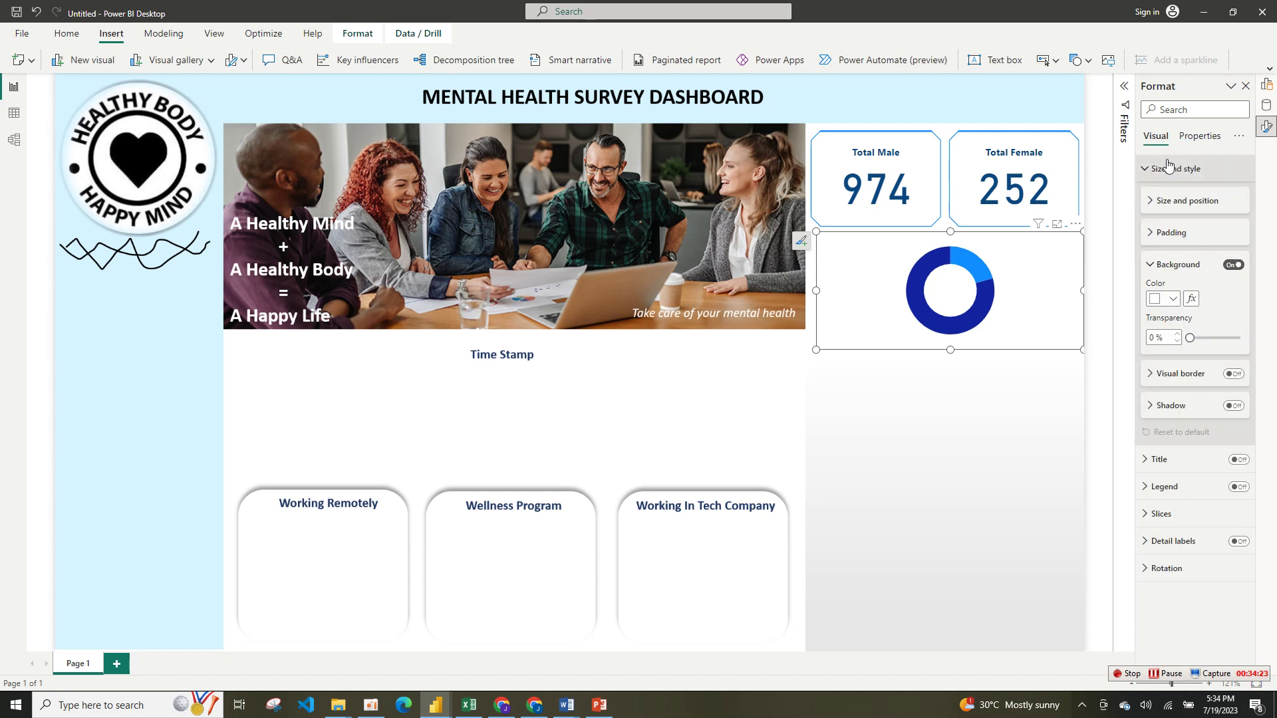
left_click(1238, 268)
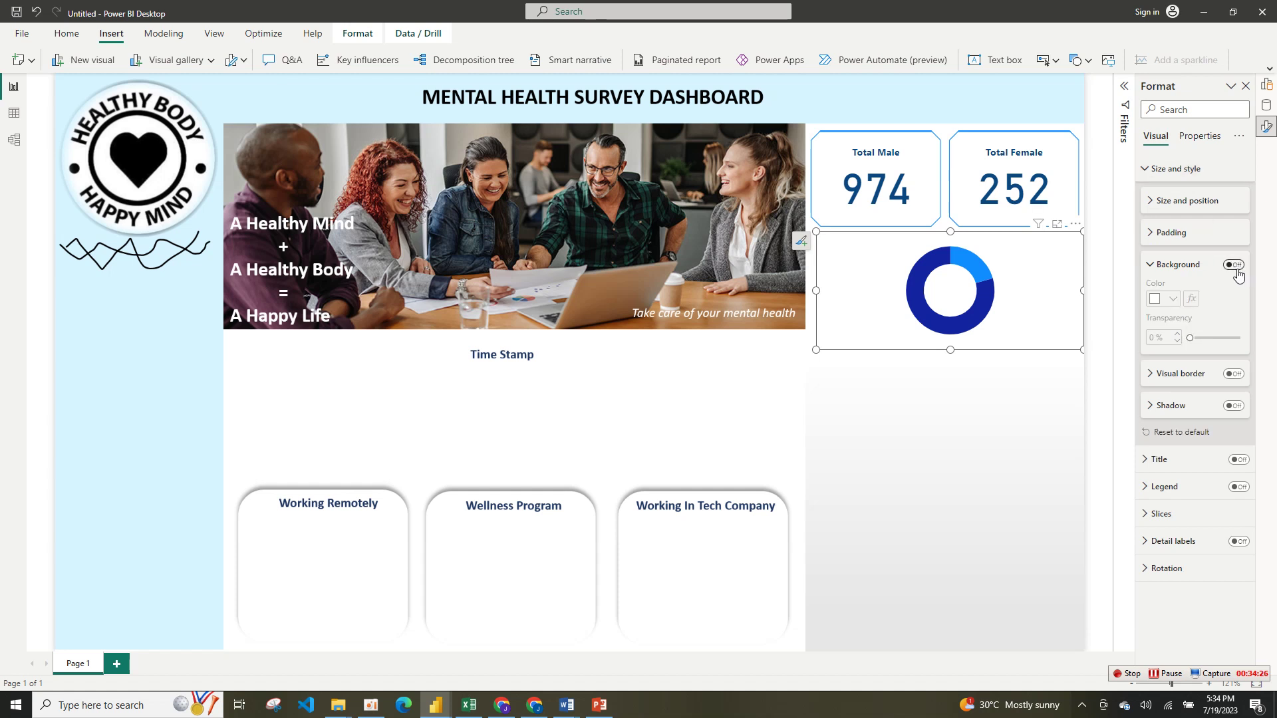
left_click(1154, 267)
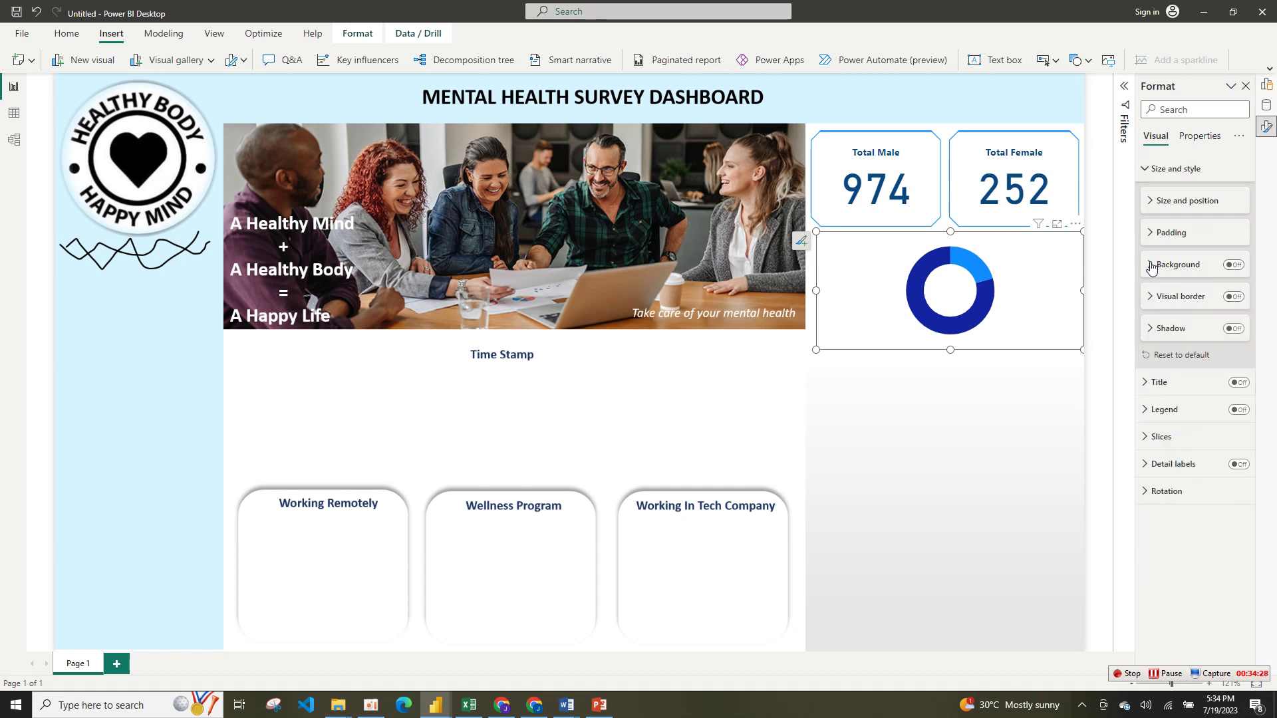
left_click(1147, 171)
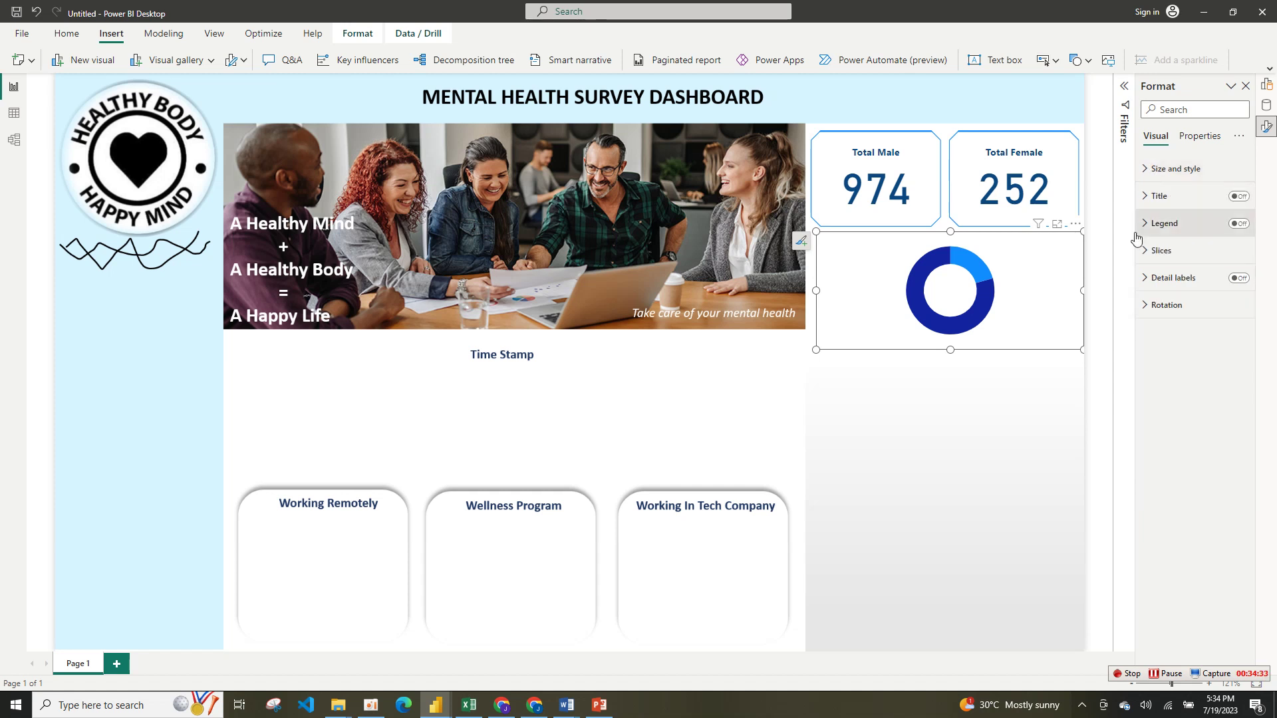
left_click(1029, 419)
left_click(1015, 333)
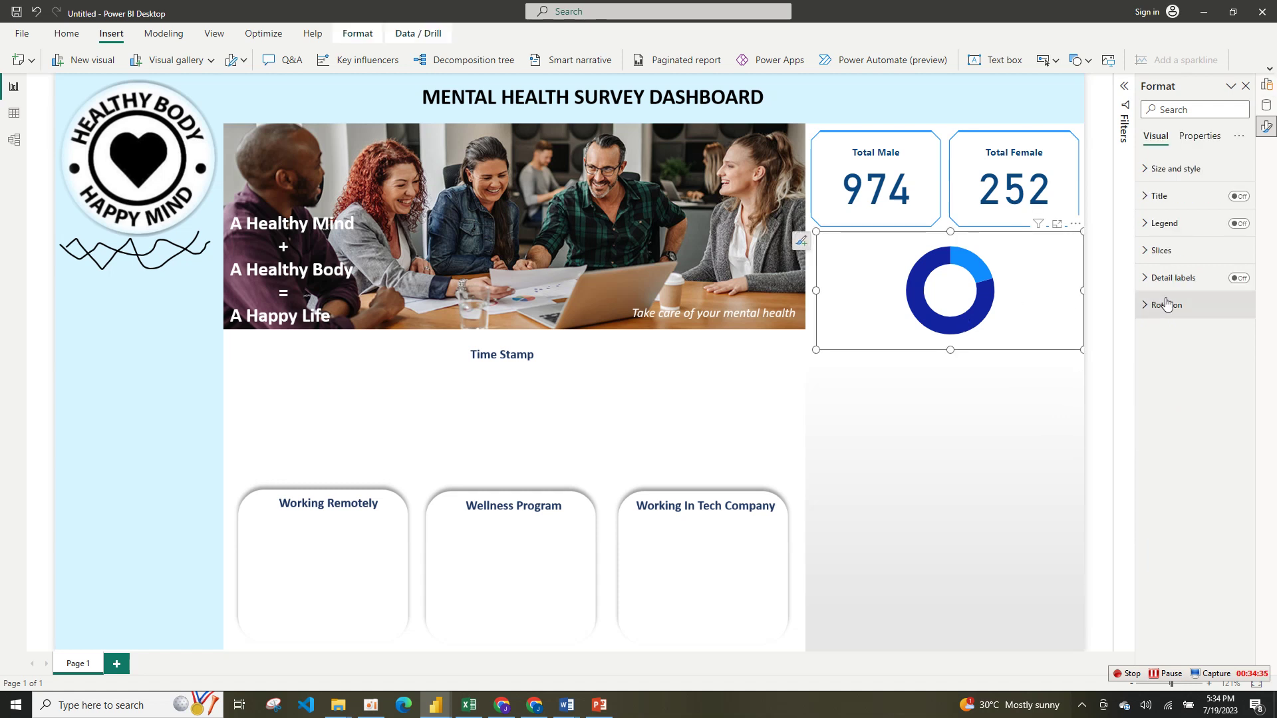
- Create the measure Female % = 0.21 in the survey table and format it as a percentage with 0 decimals
left_click(1268, 103)
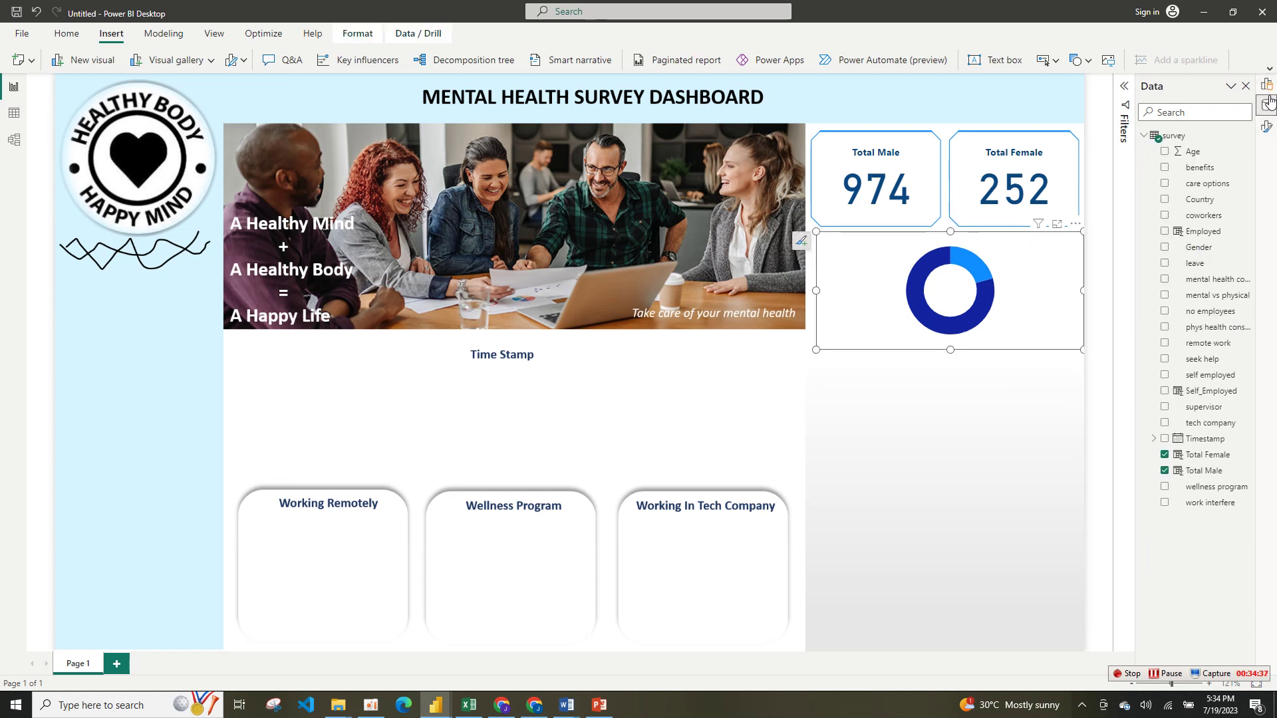
right_click(1178, 135)
left_click(1107, 161)
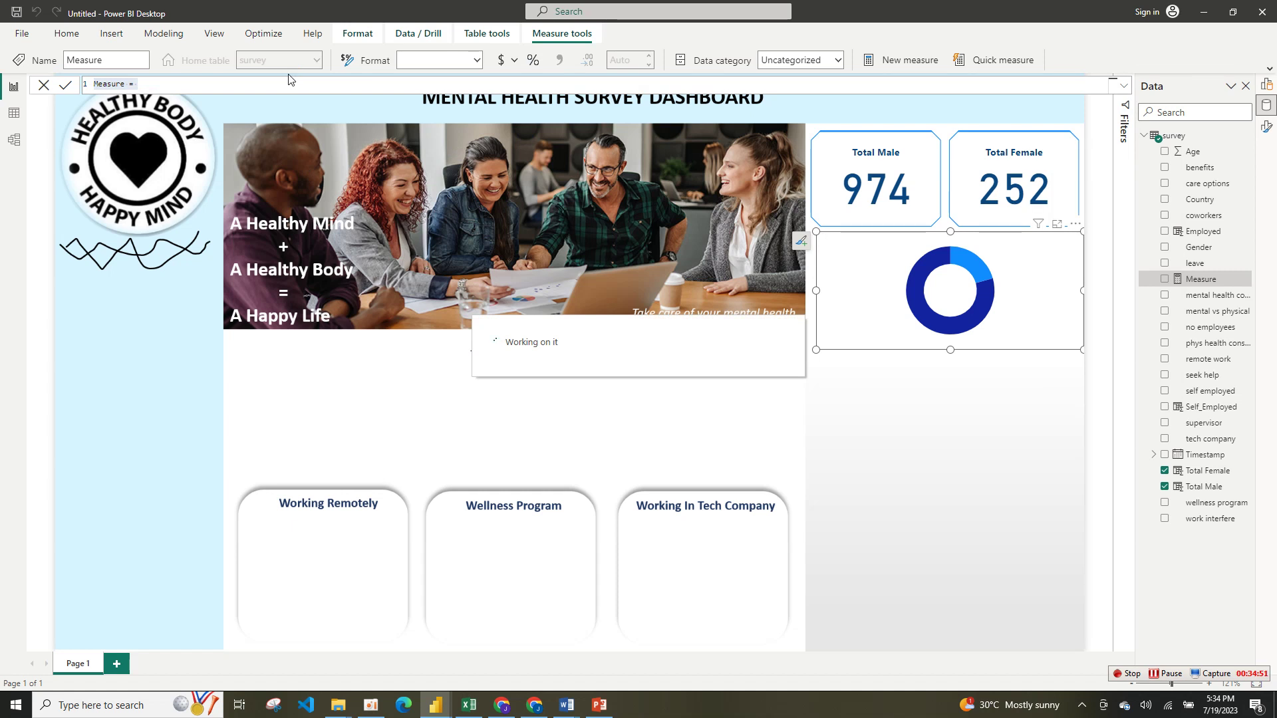
type("Fe")
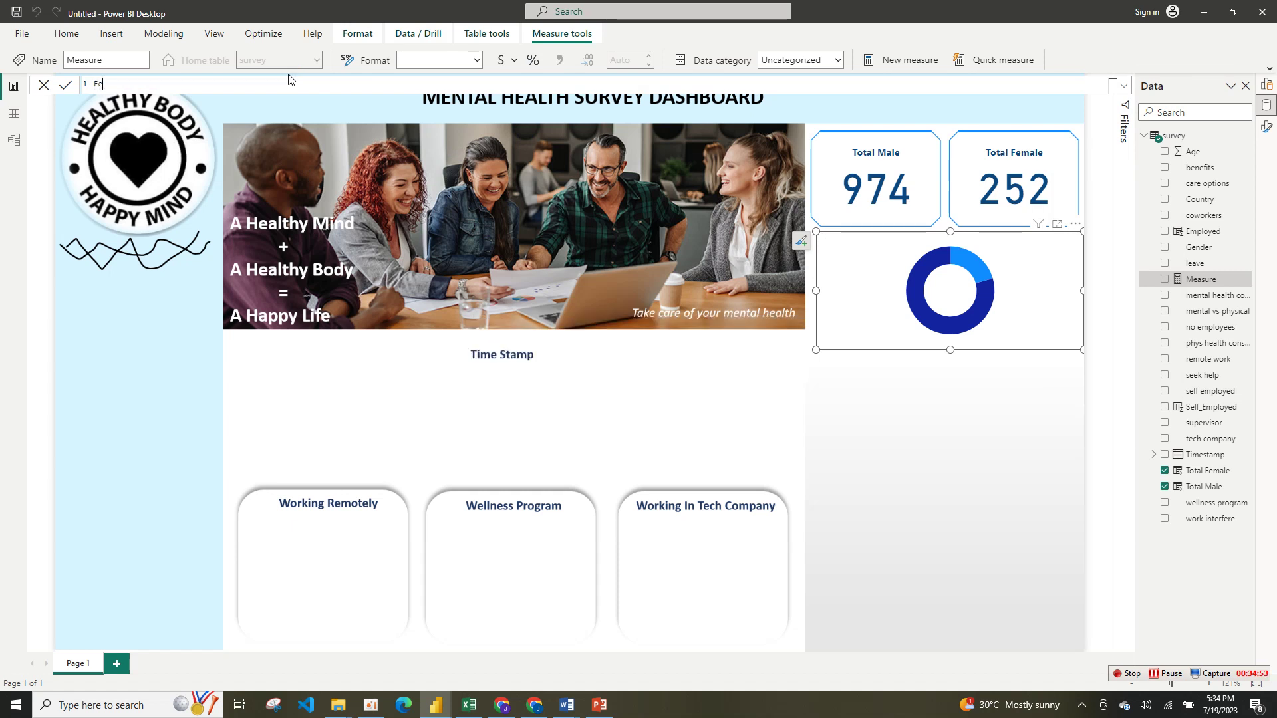
type("male % = 0.21")
key("Return")
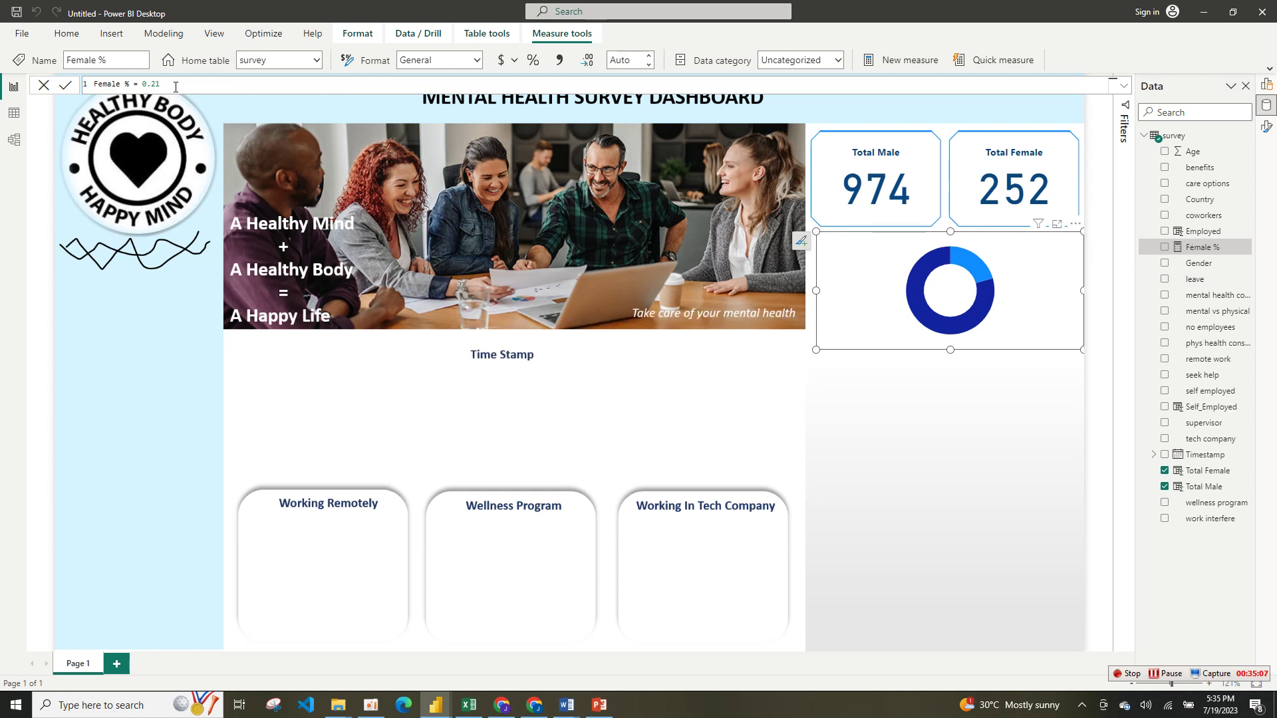
left_click(536, 61)
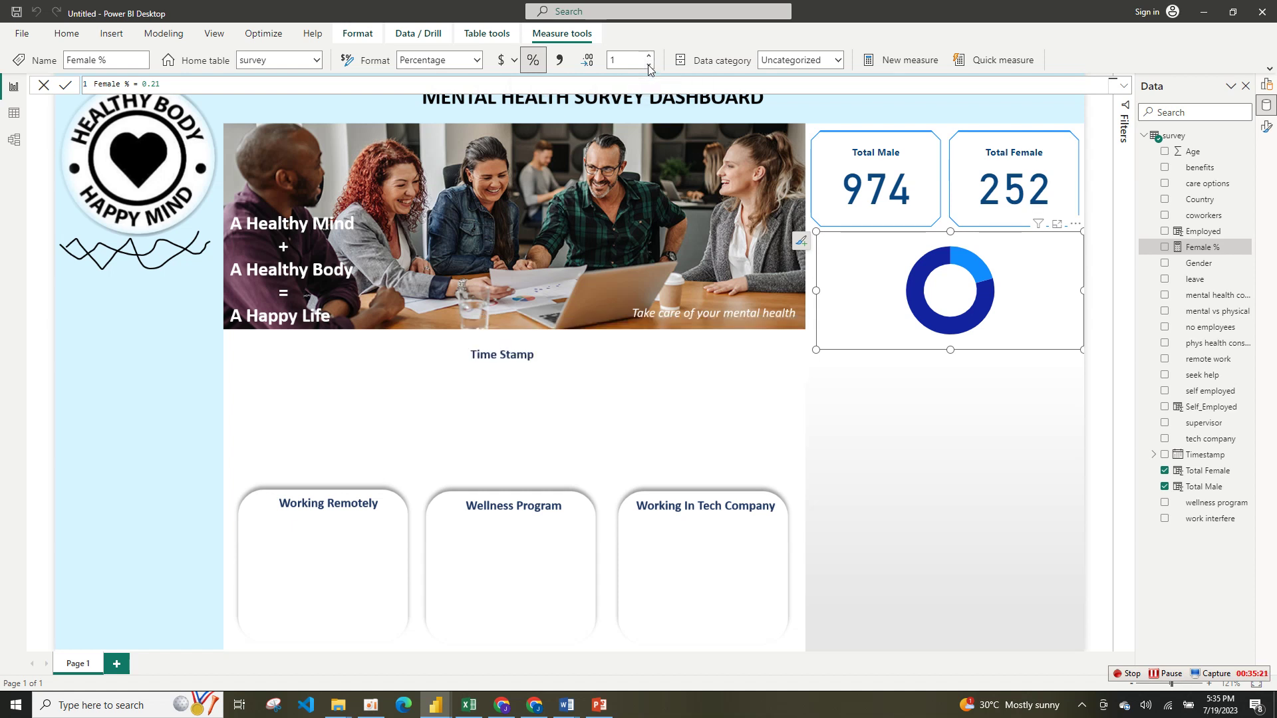
left_click(649, 65)
- Create a second measure, Male % = 0.79, by adapting the Female % formula, and dismiss the error report without sending it
left_click_drag(184, 85, 66, 93)
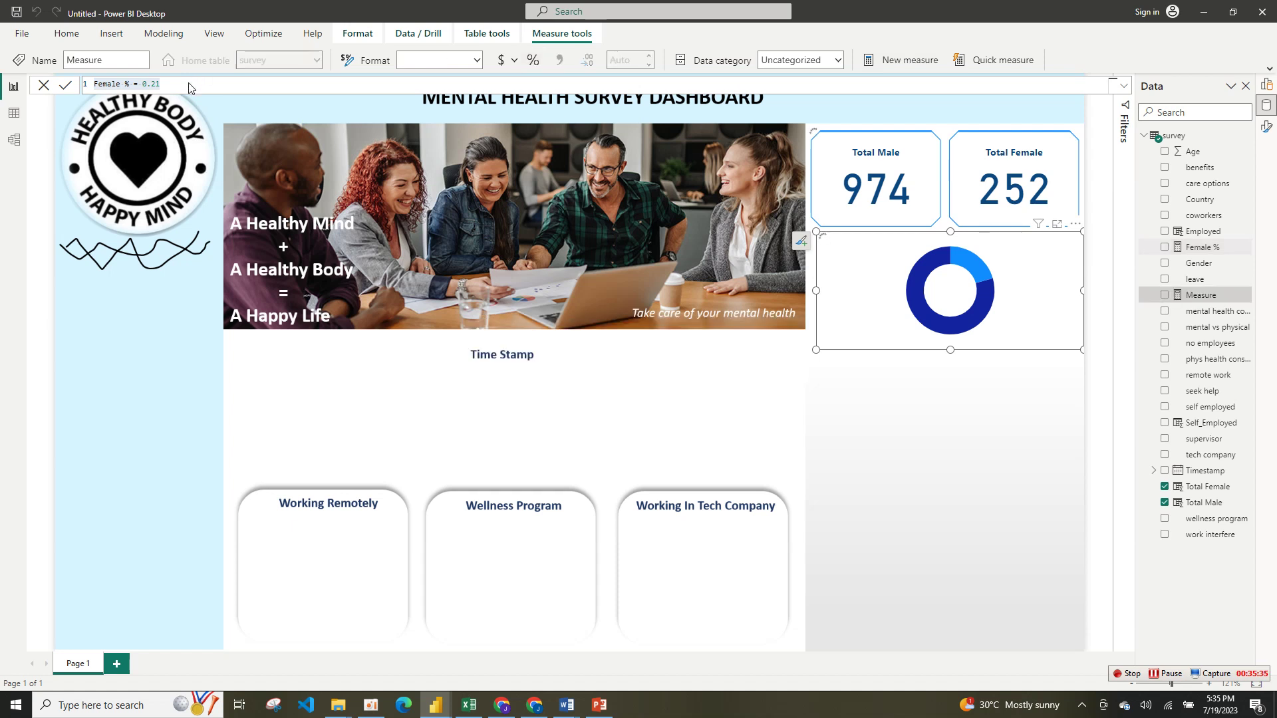
type("Female % = 0.21")
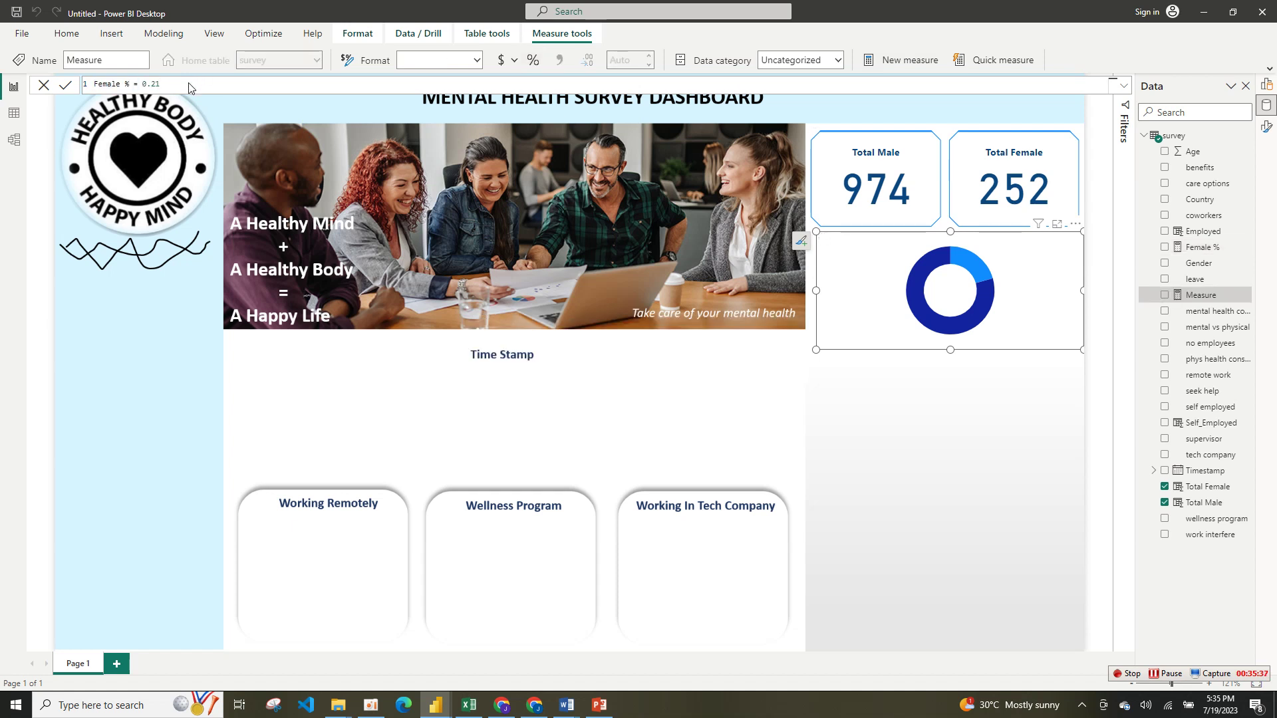
key("Return")
left_click(108, 84)
key("BackSpace")
key("BackSpace")
key("BackSpace")
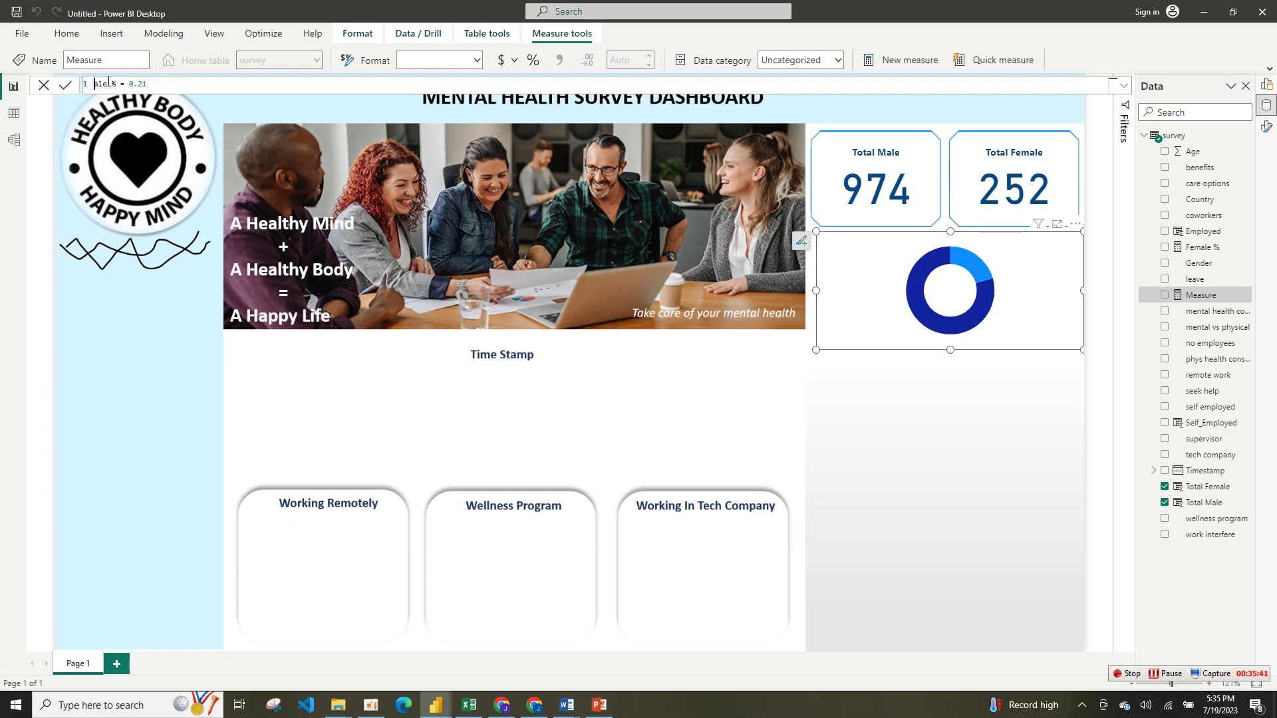
type("M")
left_click(157, 82)
key("BackSpace")
key("BackSpace")
key("Return")
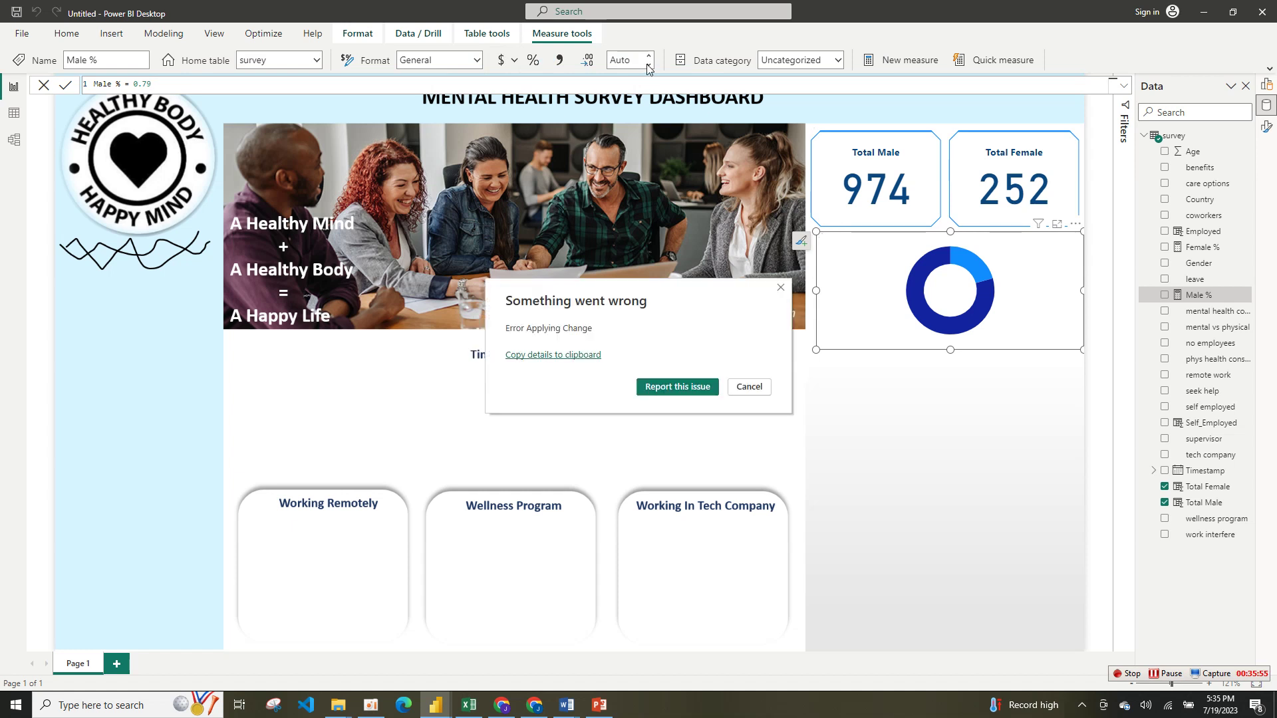
left_click(678, 387)
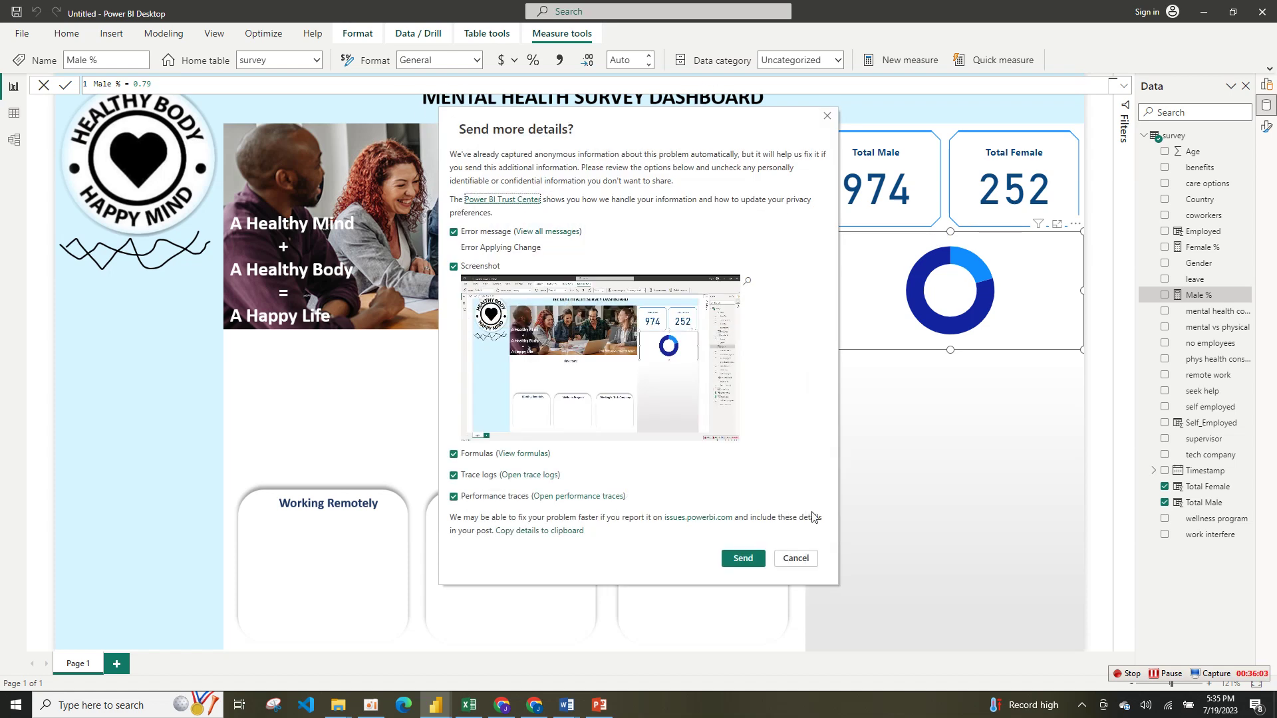
left_click(796, 559)
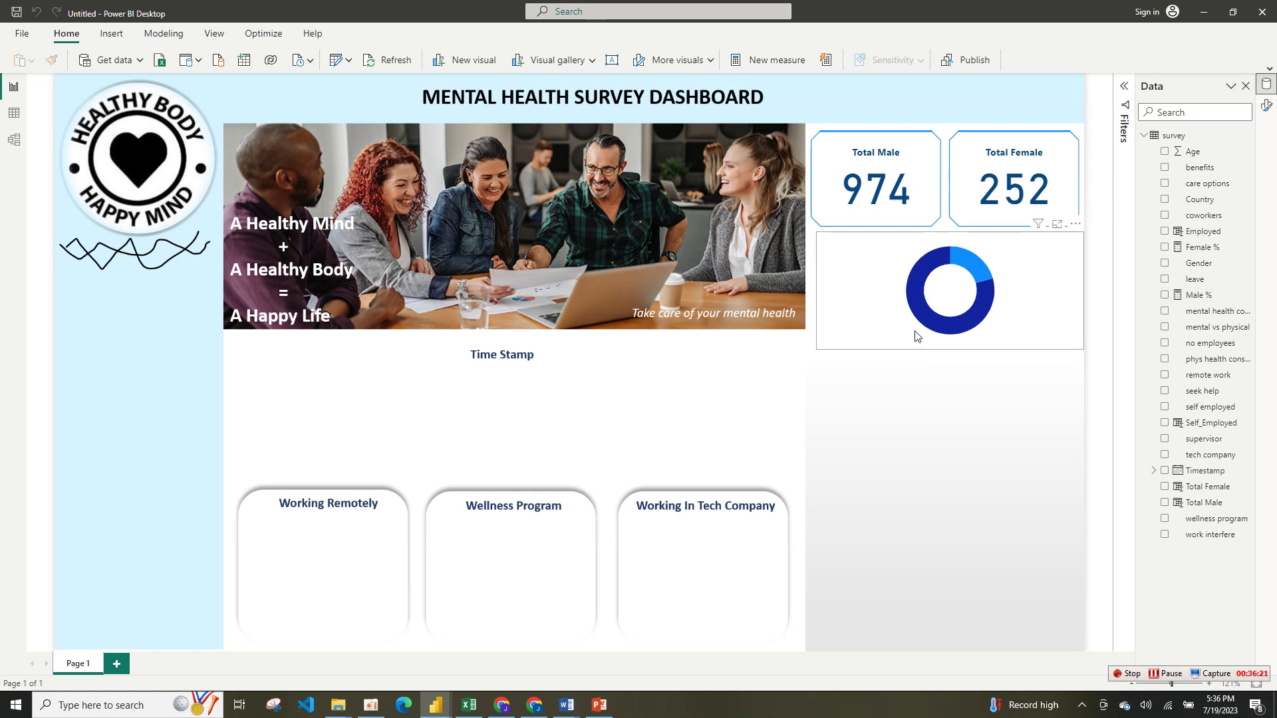
left_click(1056, 286)
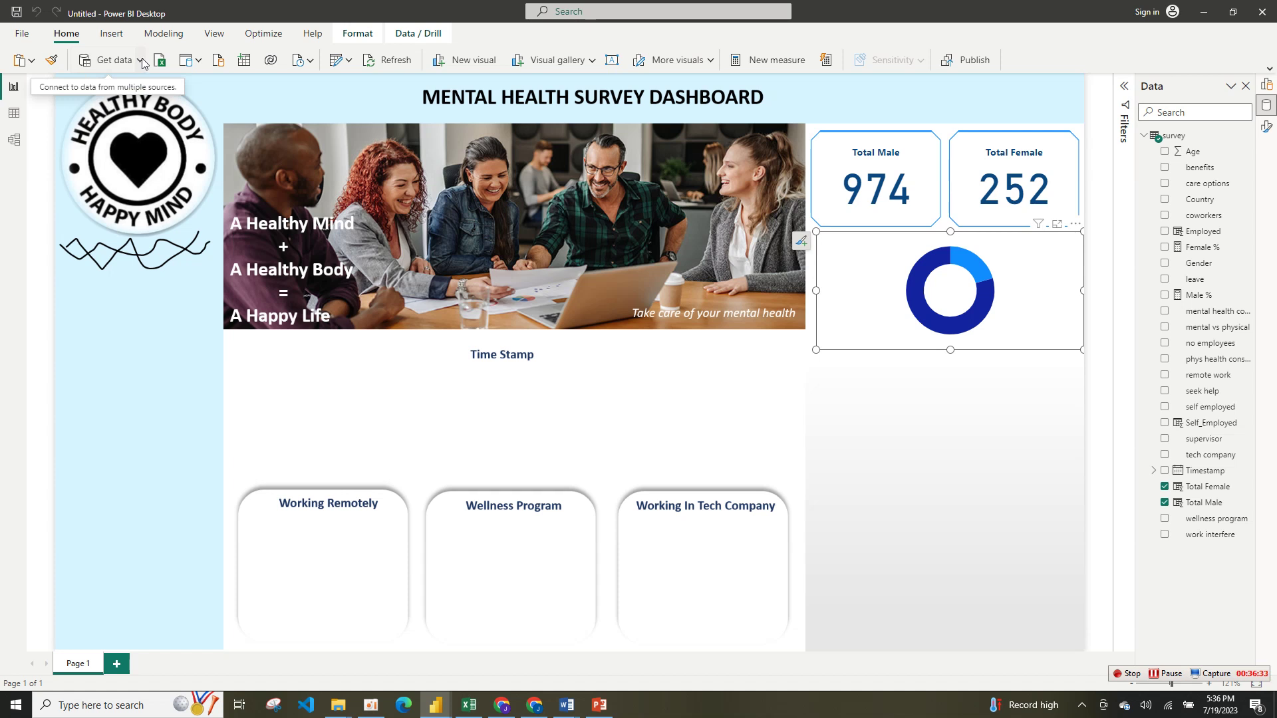
left_click(110, 33)
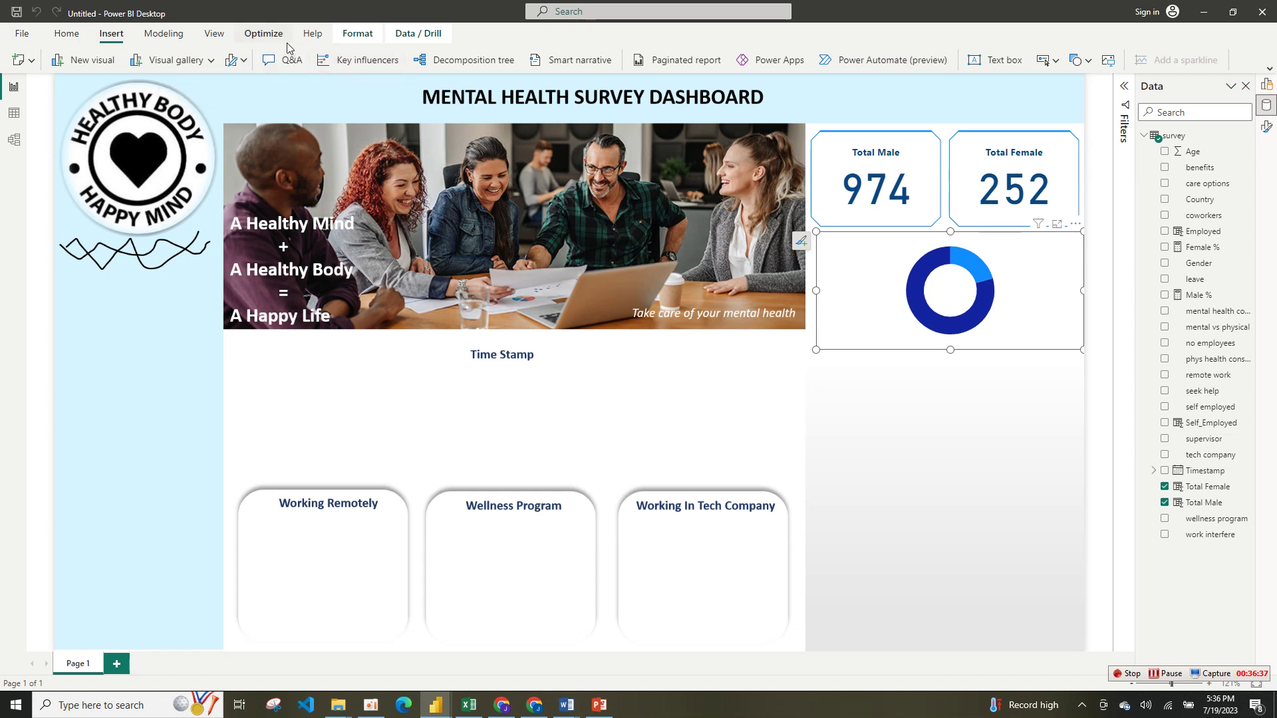
left_click(1269, 85)
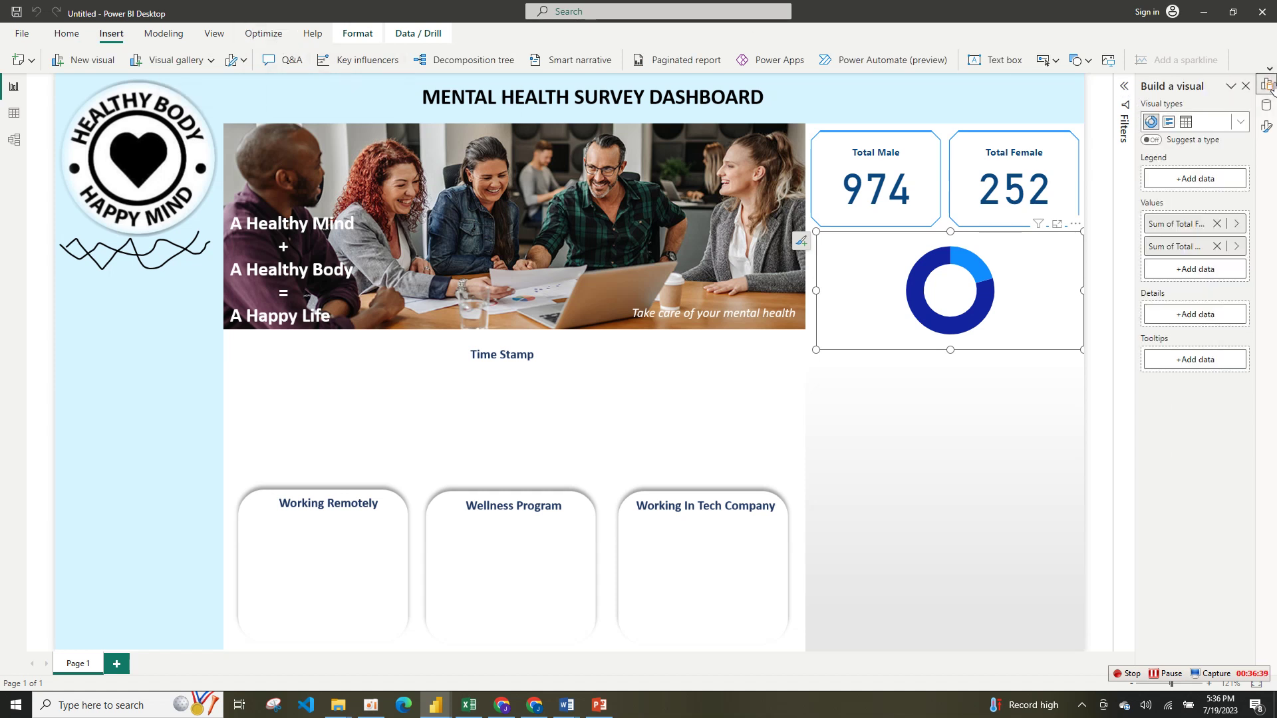
- Insert a new card visual with nothing else selected and move it next to the donut chart
left_click(935, 408)
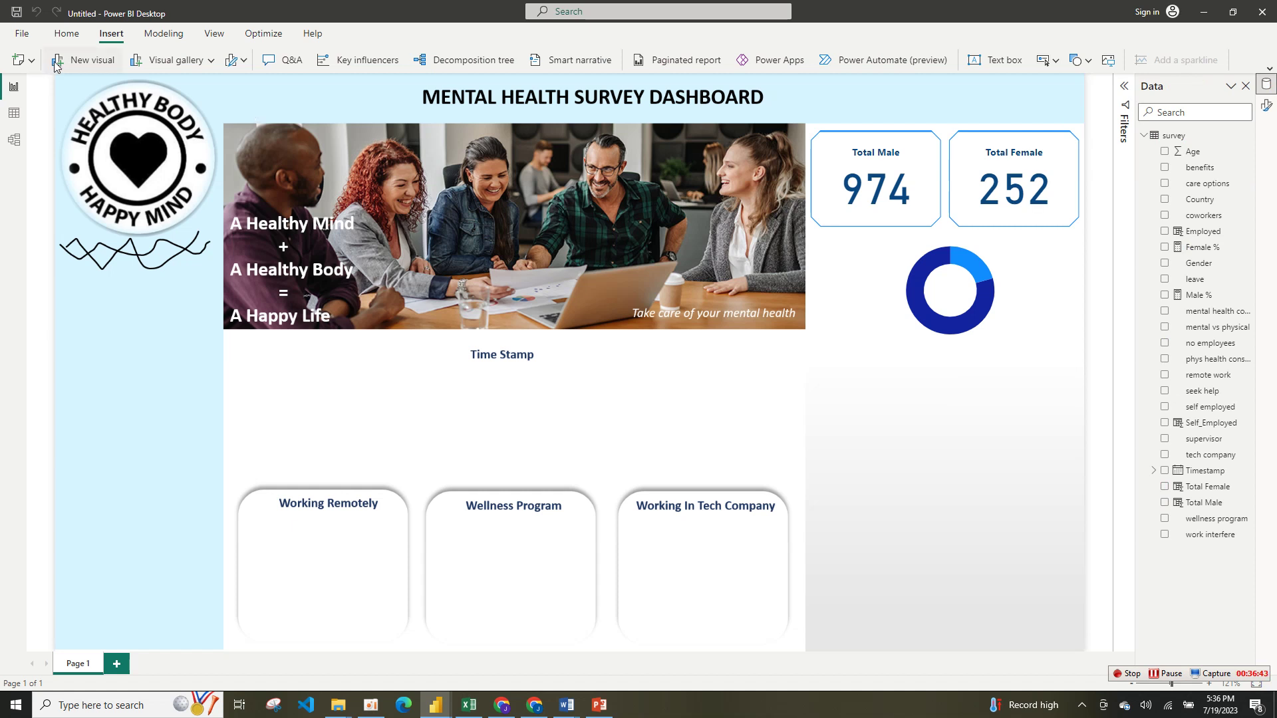
left_click(1267, 105)
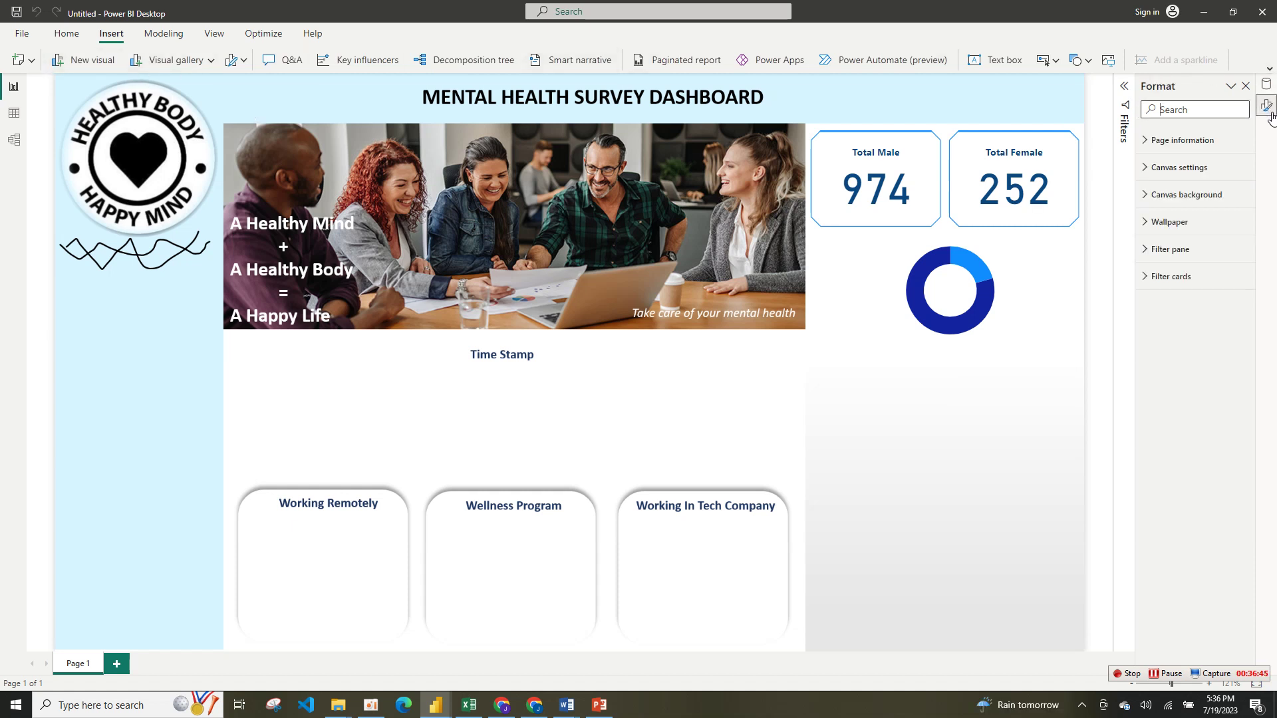
left_click(245, 61)
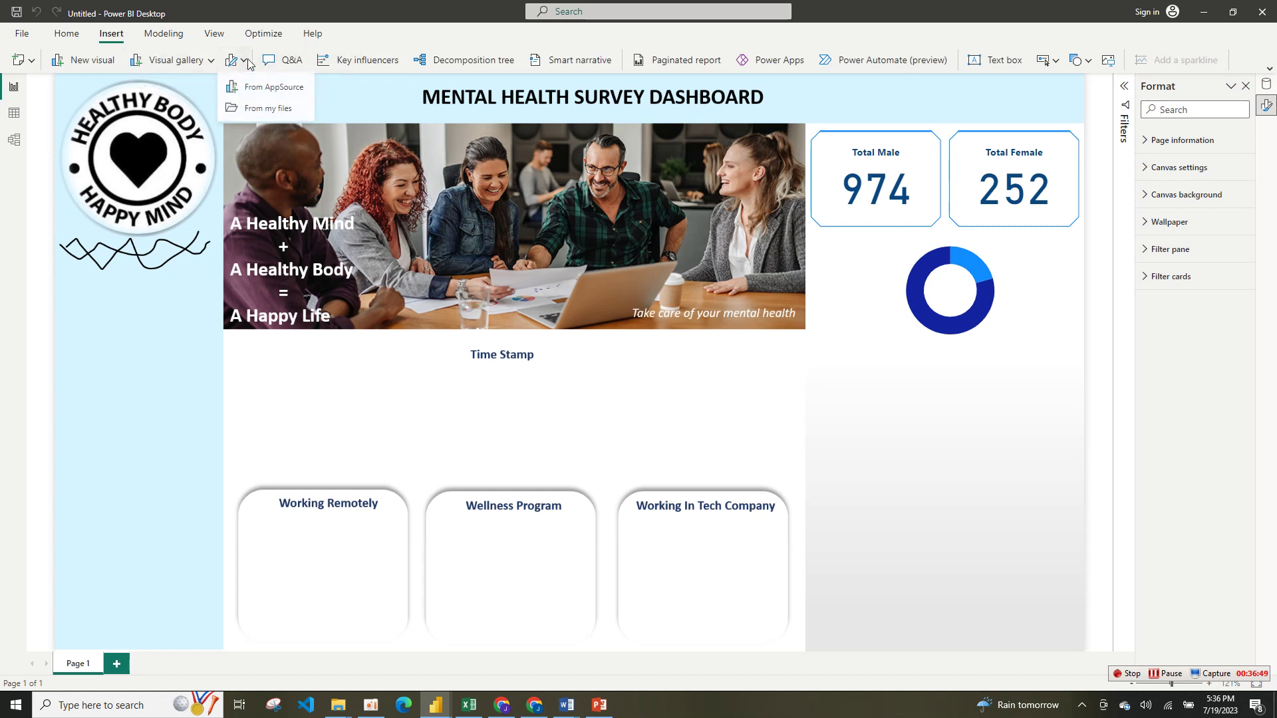
left_click(159, 62)
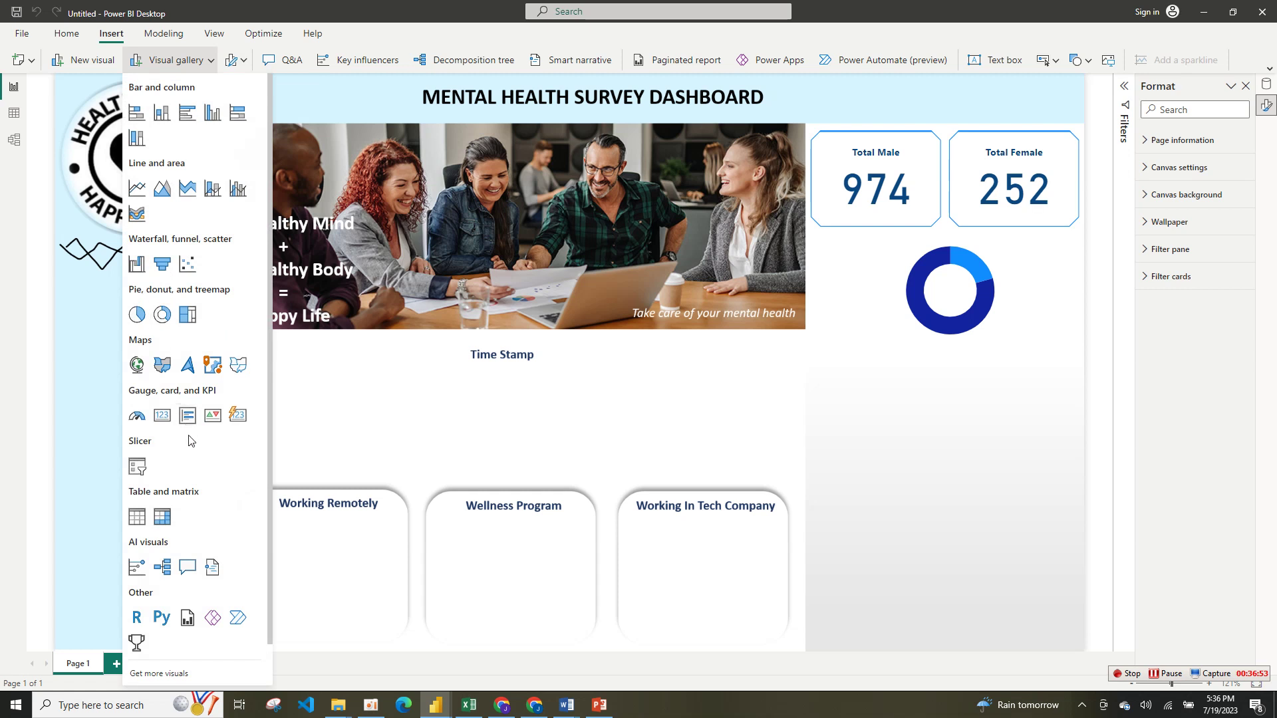
left_click(162, 415)
left_click_drag(379, 452, 861, 301)
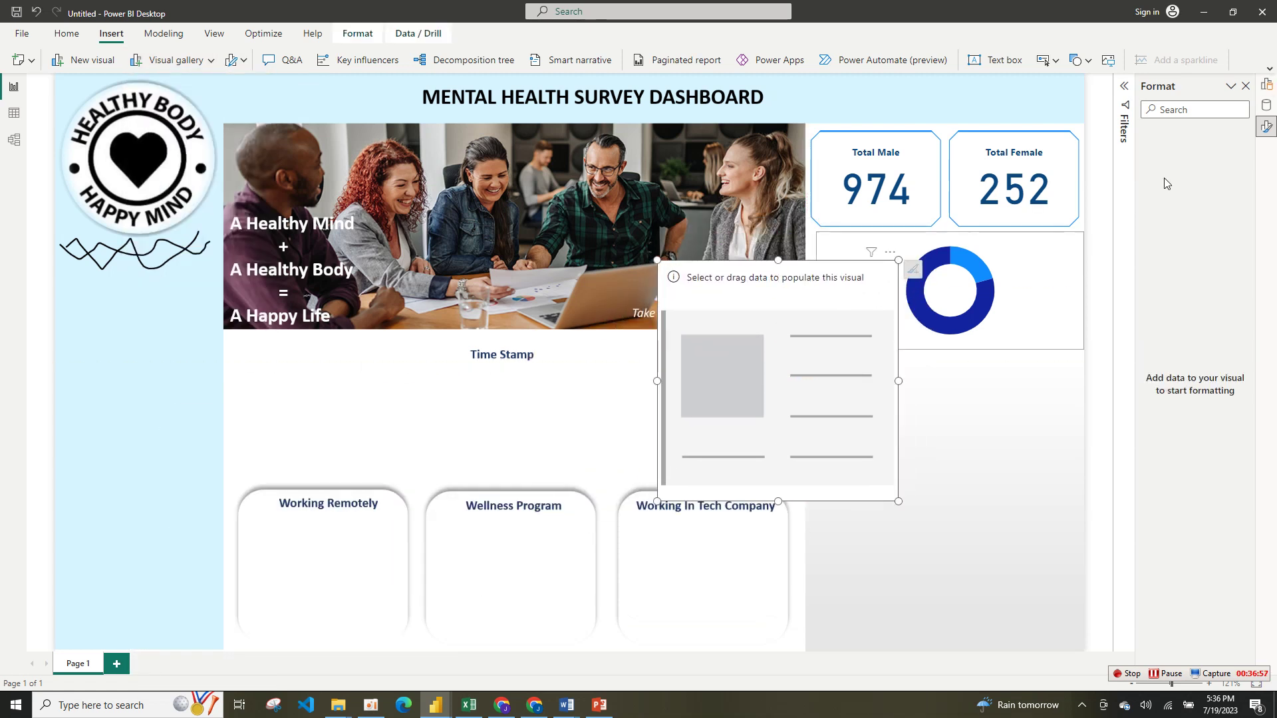
- Show the Female % measure in the new card
left_click(1268, 106)
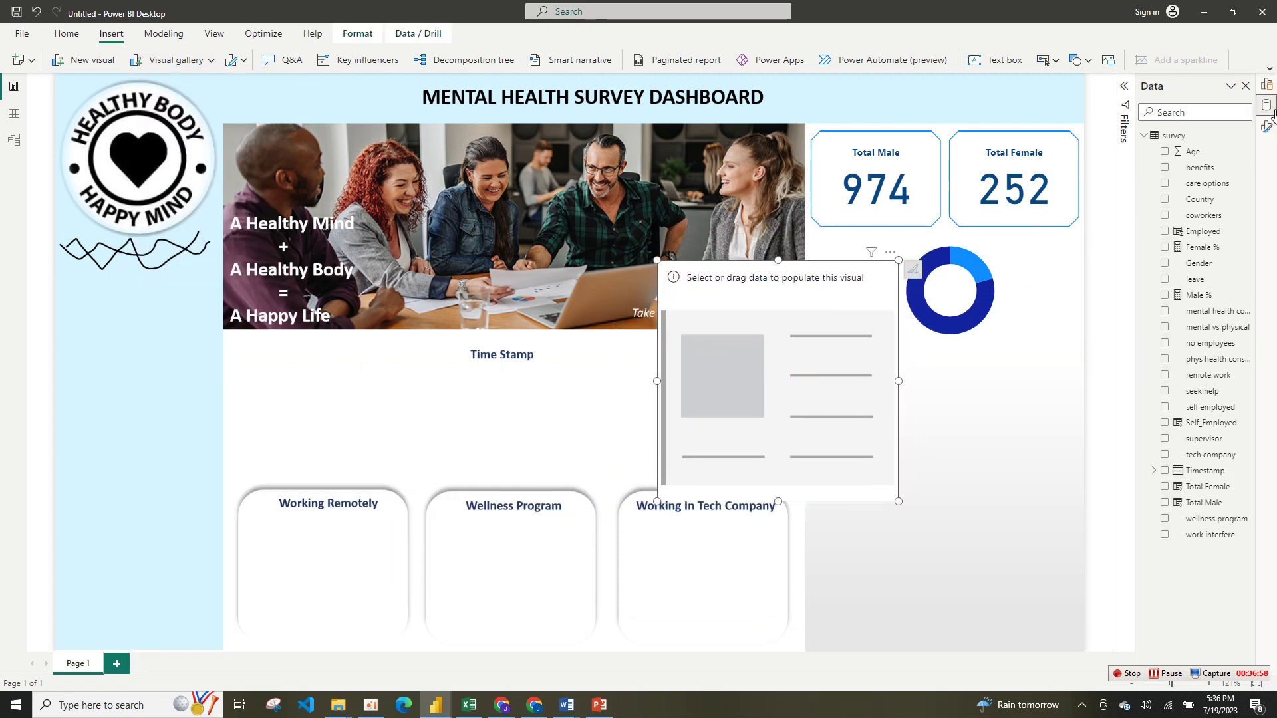
left_click_drag(1183, 239, 1182, 243)
left_click(1183, 247)
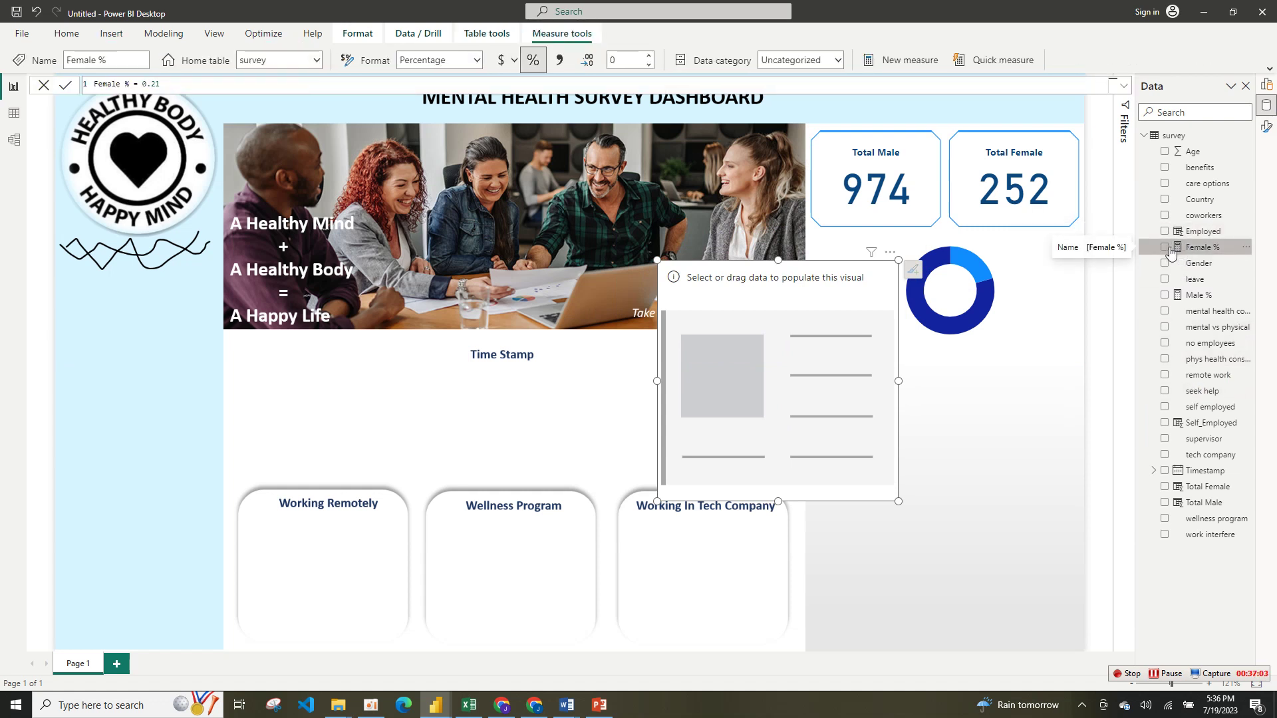
left_click(1165, 248)
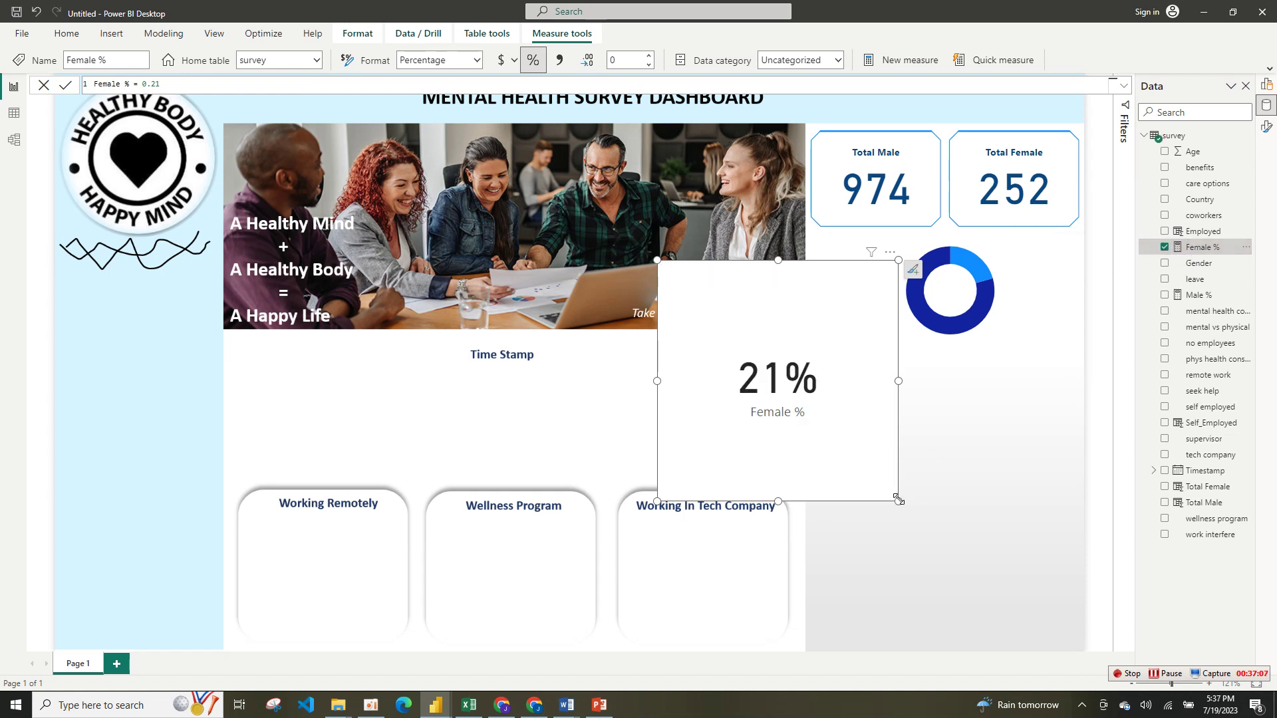
- Shrink the Female % card and turn off its category label and background
left_click_drag(898, 502, 843, 375)
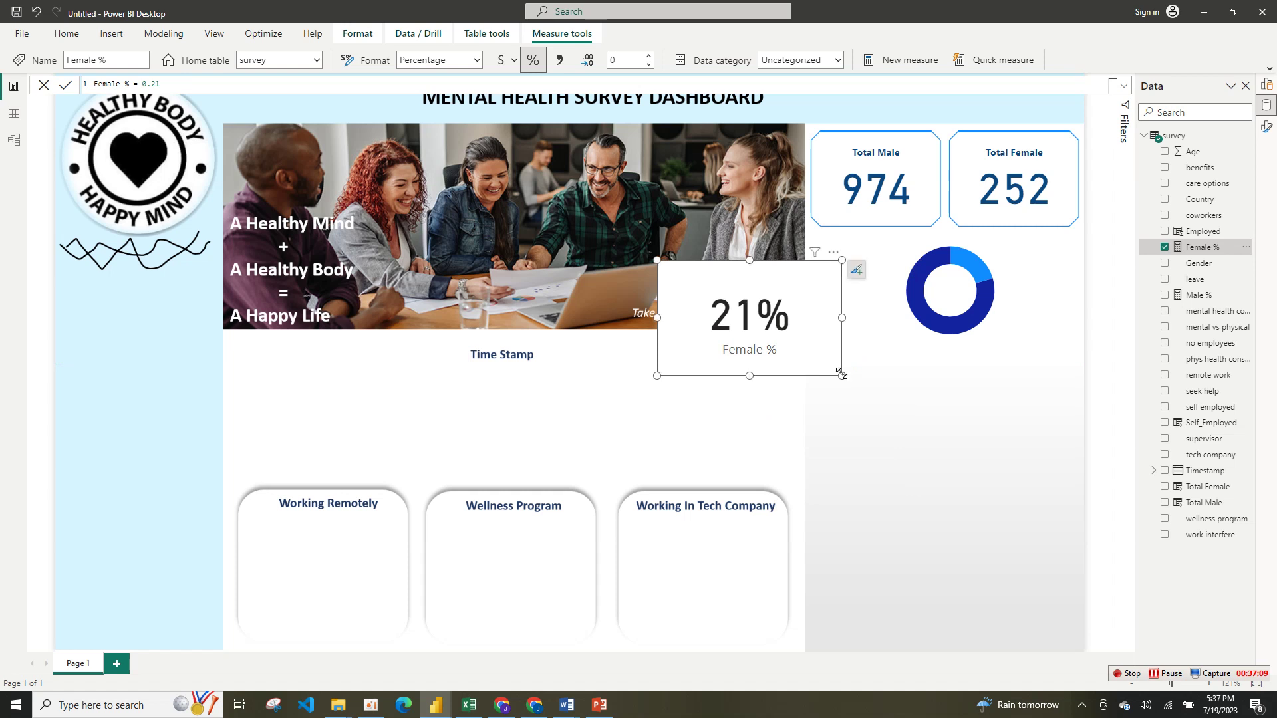
left_click(1268, 85)
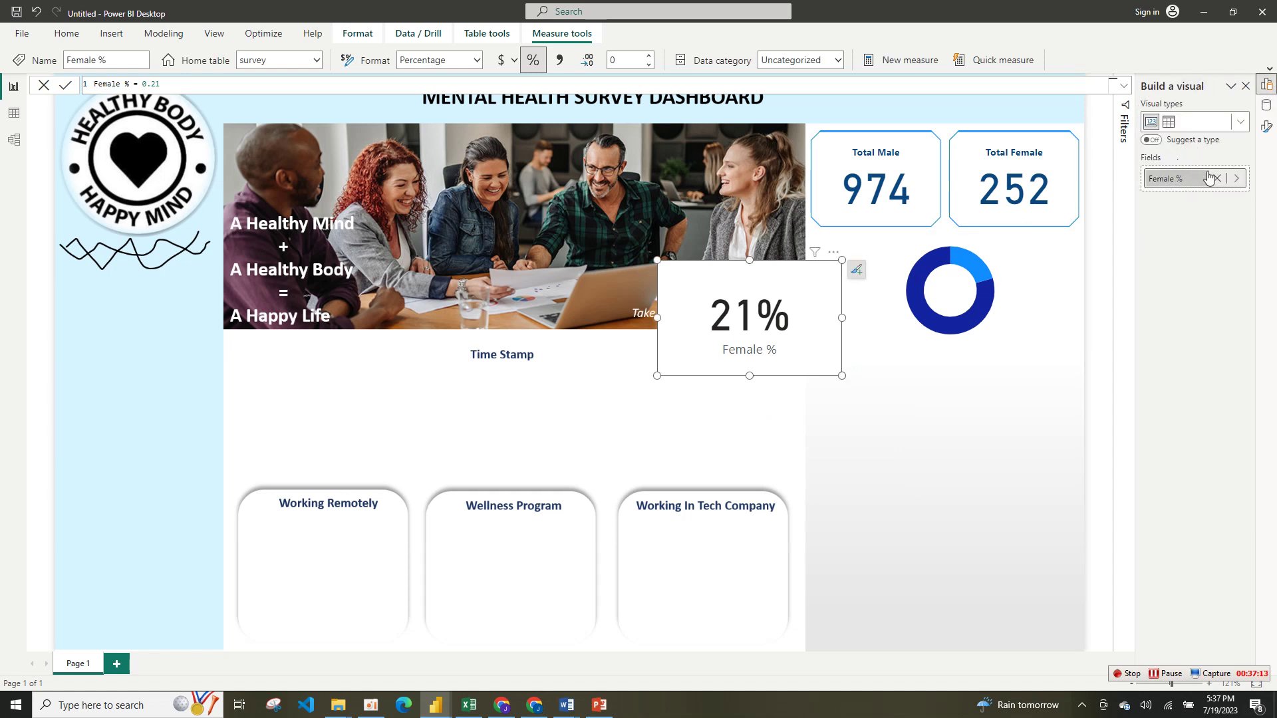
left_click(1268, 126)
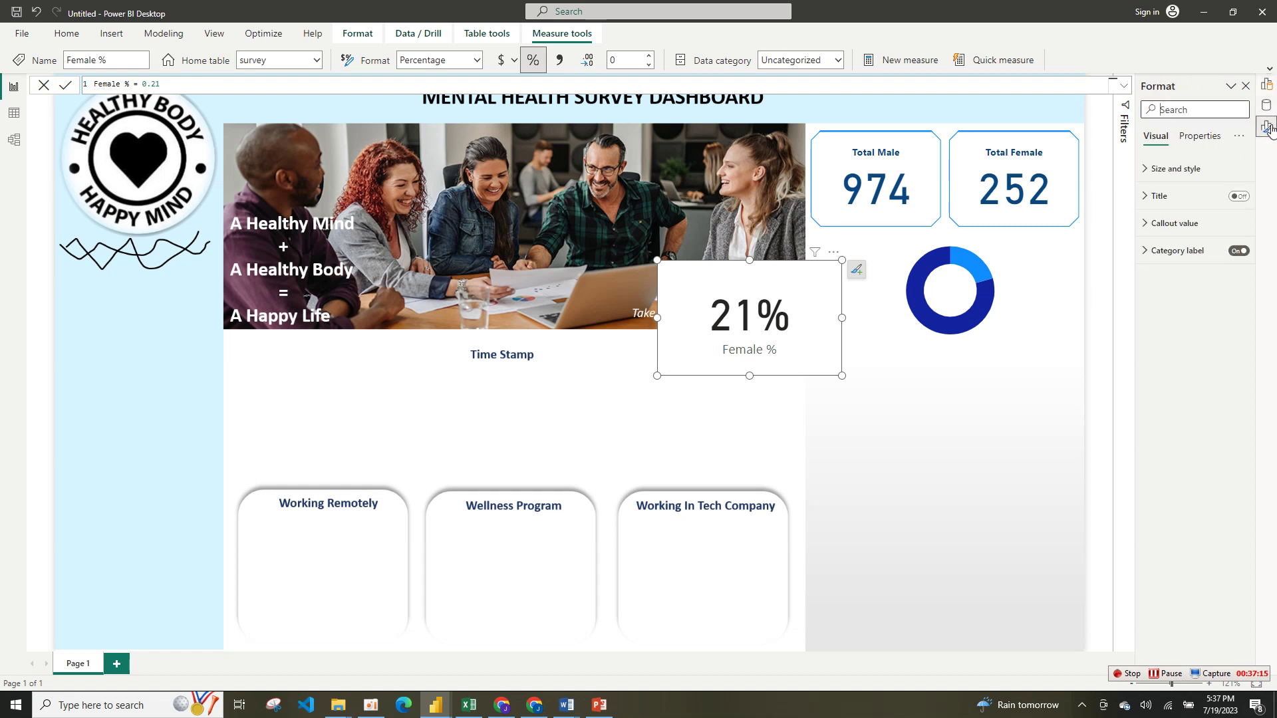
left_click(1239, 251)
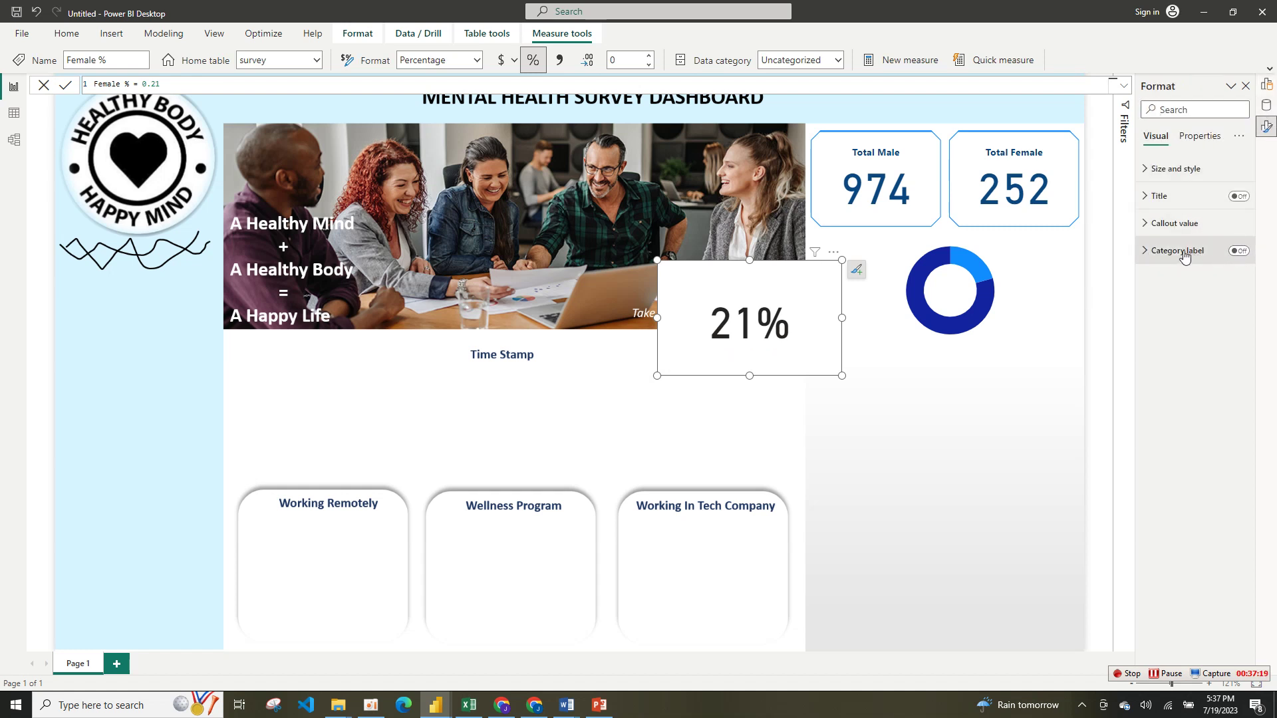
left_click(1179, 175)
left_click(1234, 265)
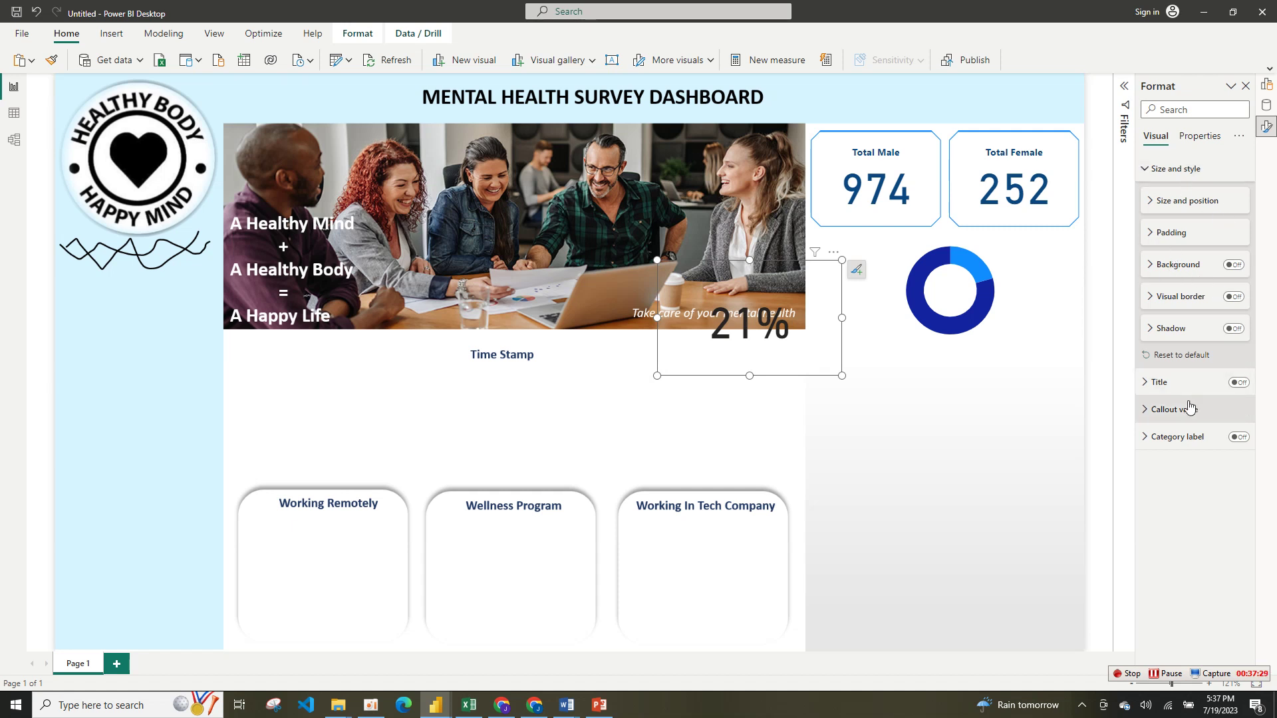
- Set the Female % card's callout value colour to the bright blue among the recent colours
left_click(1144, 169)
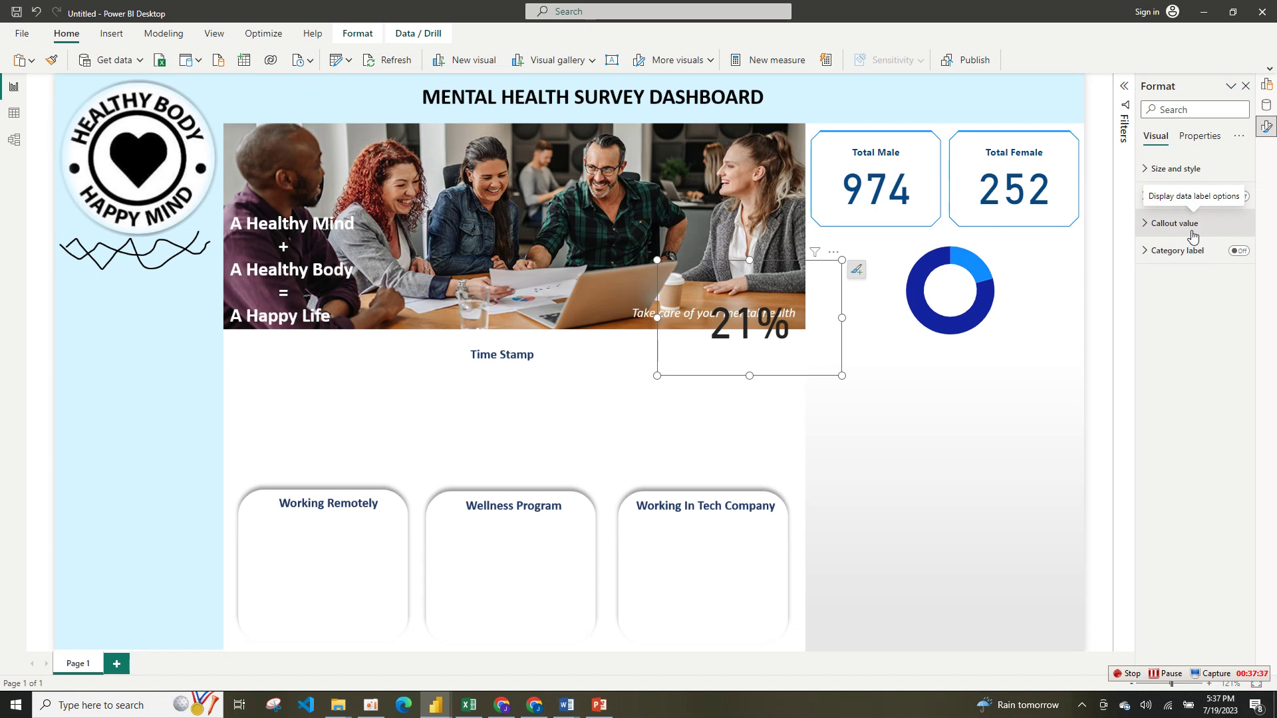
left_click(1193, 236)
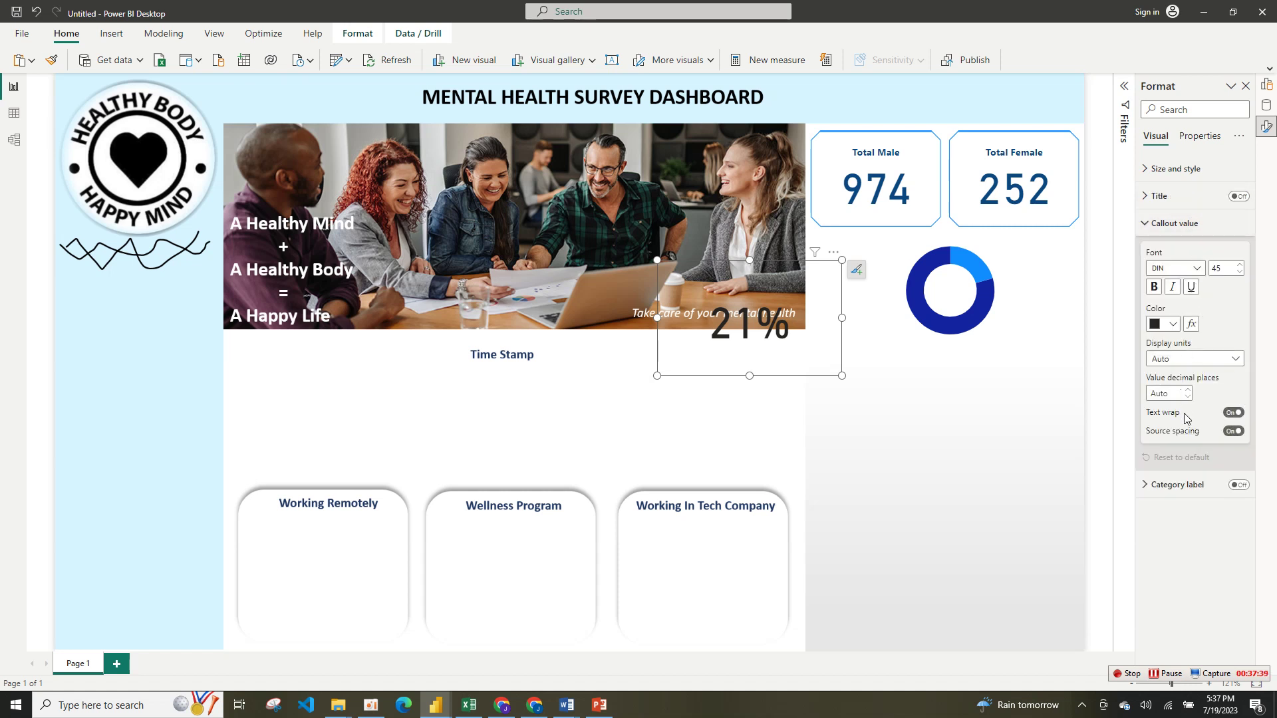
left_click(1172, 324)
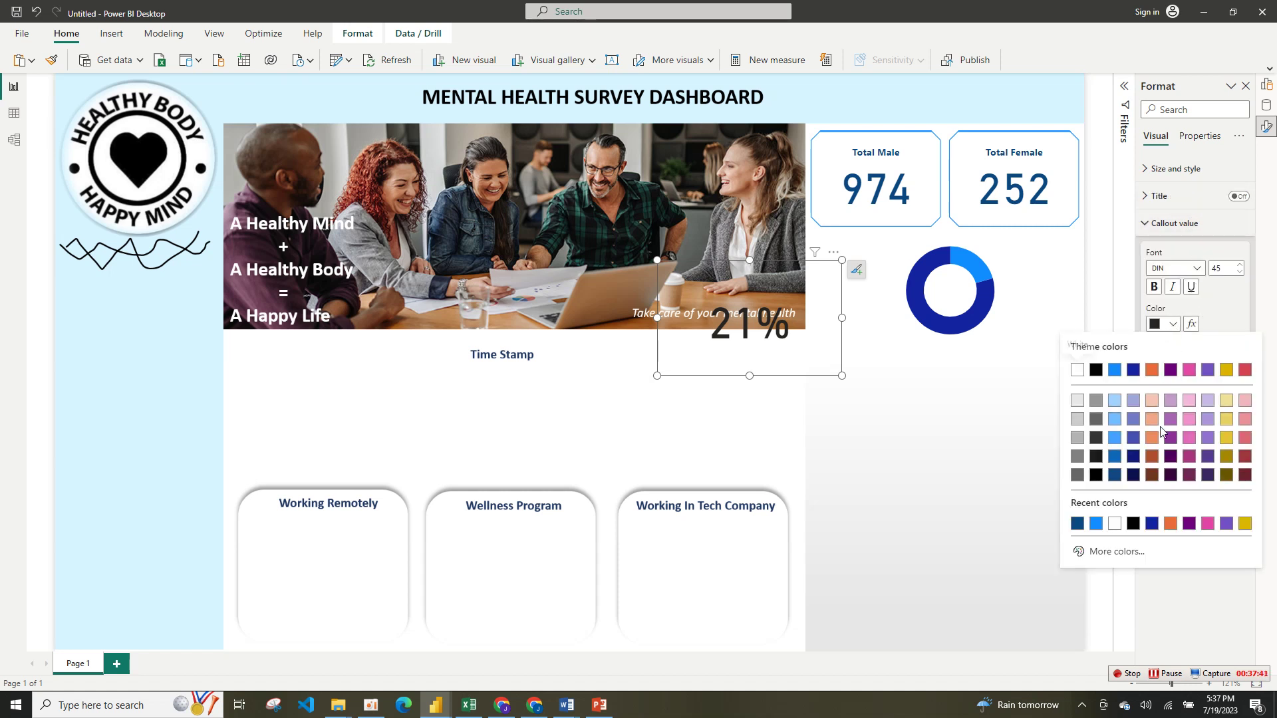
left_click(1096, 524)
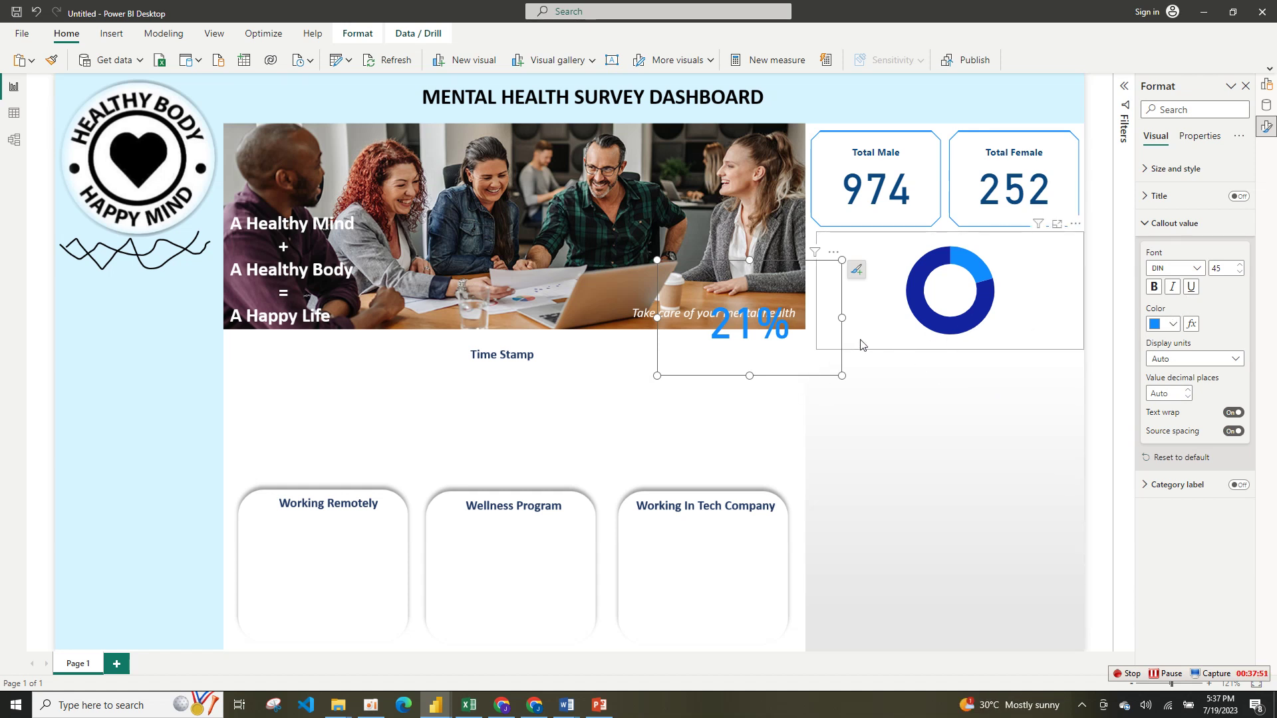
- Shrink the Female % card below the donut chart and set its callout value to bold, font size 34
left_click_drag(836, 370, 1034, 452)
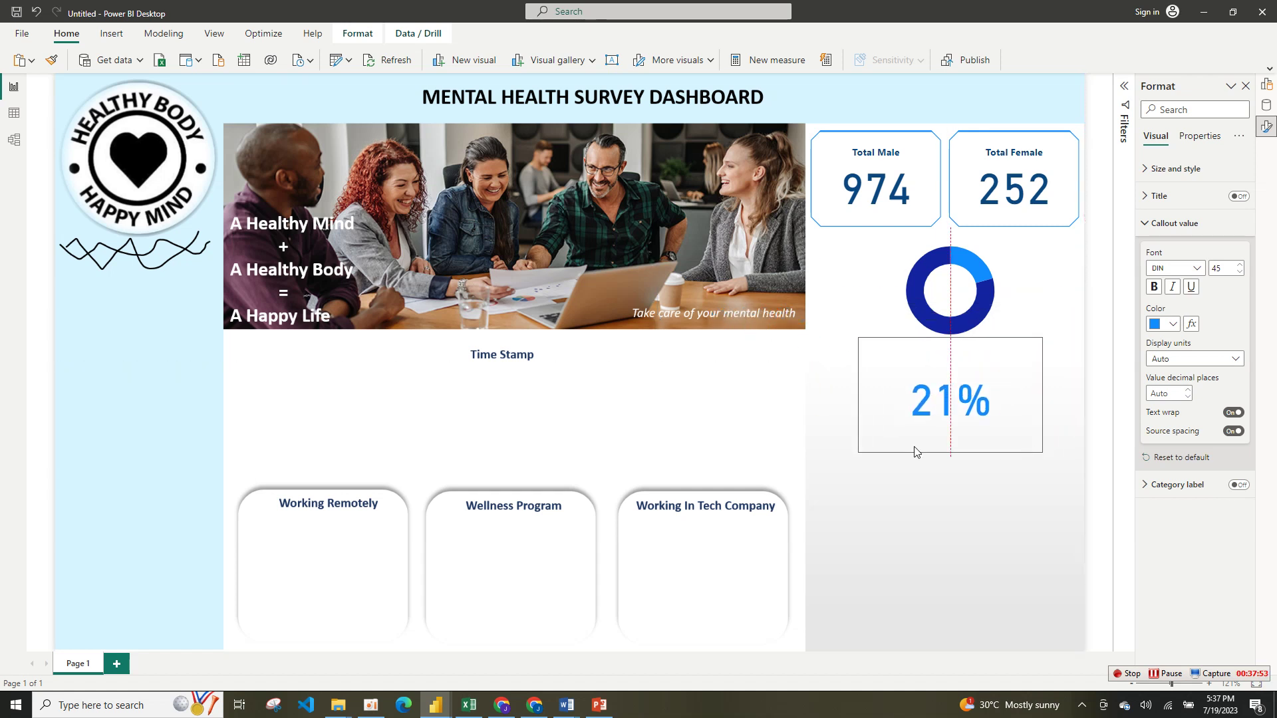
left_click_drag(858, 453, 940, 426)
left_click(1240, 271)
left_click(1240, 272)
left_click(1240, 272)
left_click(1239, 271)
left_click(1240, 271)
left_click(1240, 271)
left_click(1240, 272)
left_click(1240, 272)
left_click(1240, 271)
left_click(1239, 272)
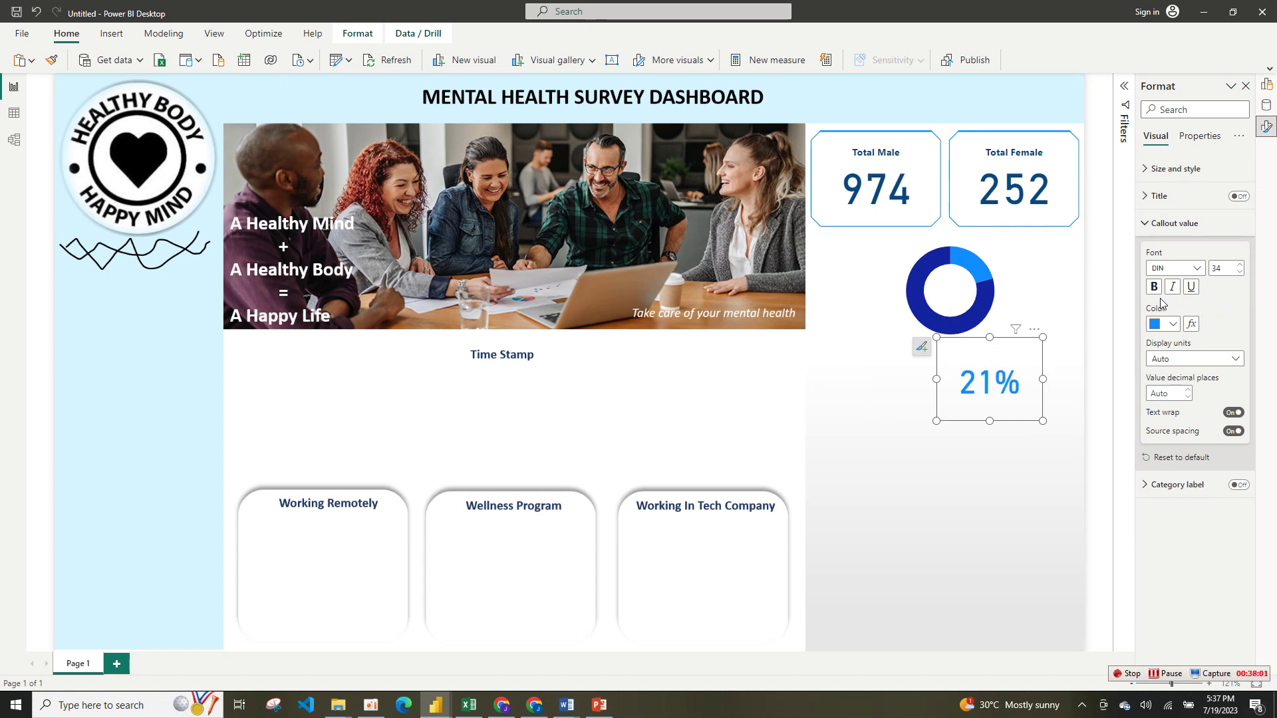
left_click(1154, 294)
- Place the Female % card immediately right of the donut ring and resize it to fit the space there
left_click_drag(1015, 362, 1061, 266)
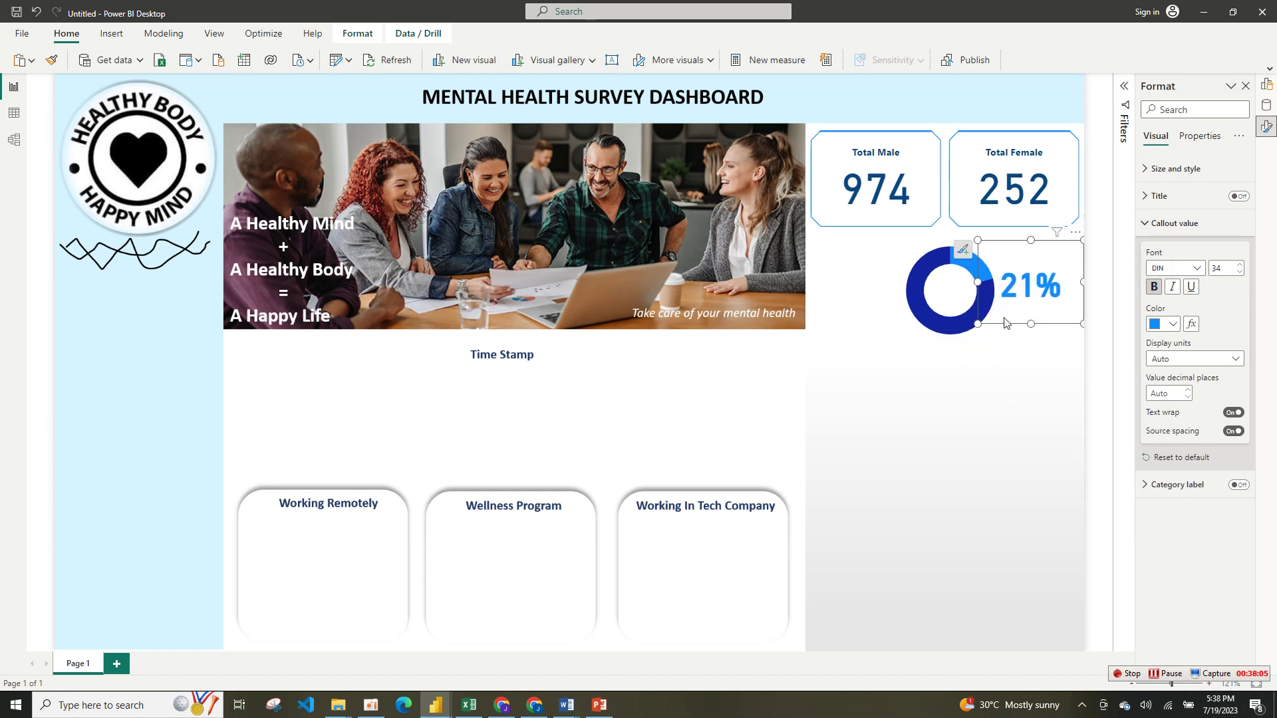
left_click_drag(989, 334, 997, 343)
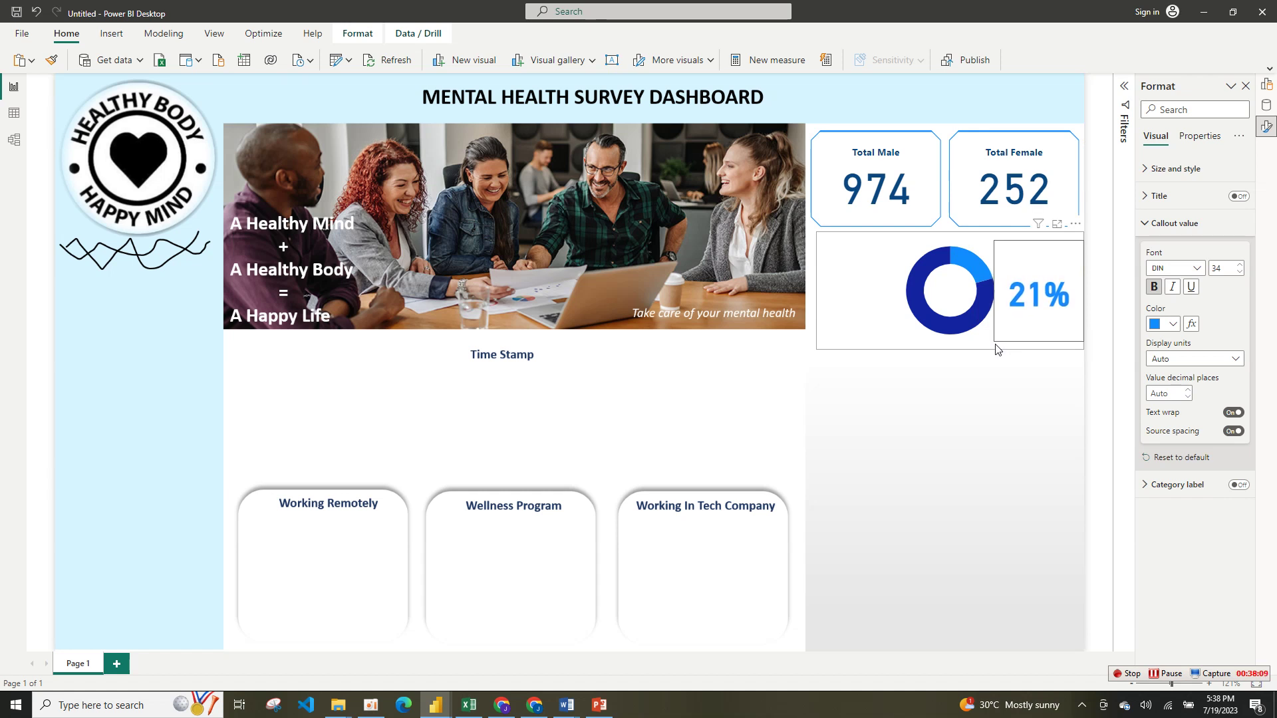
left_click(997, 395)
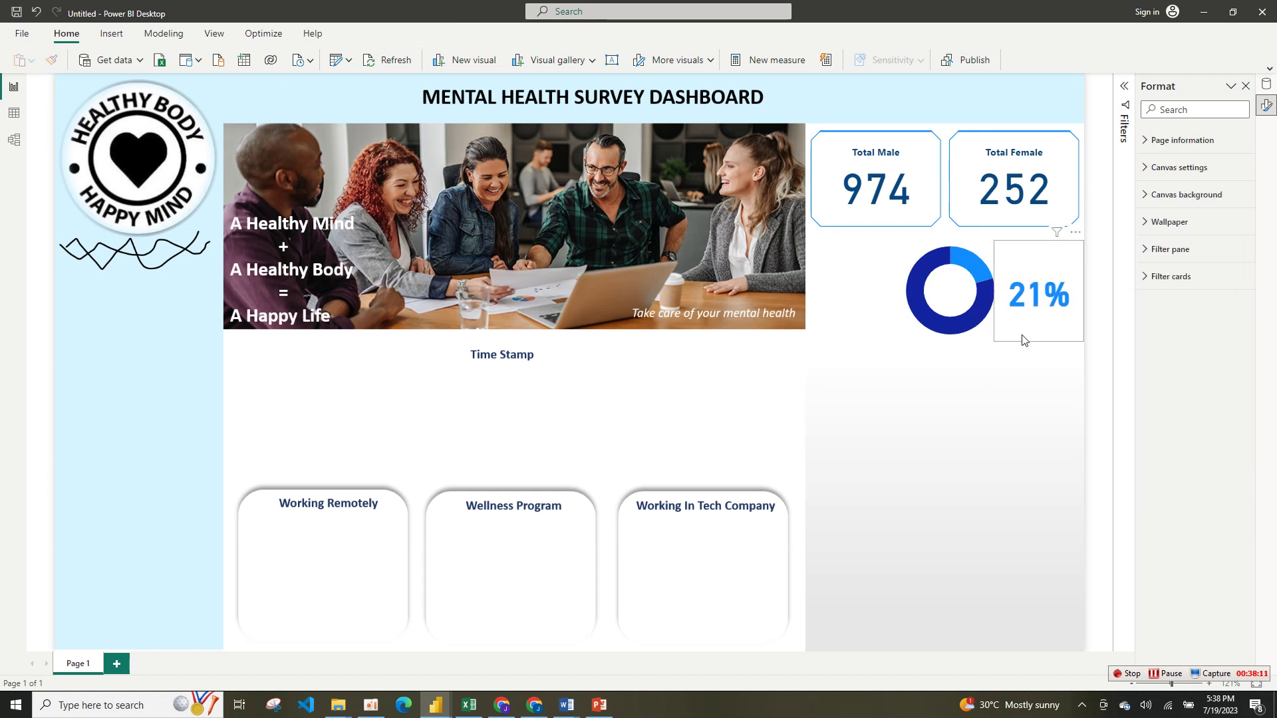
- Duplicate the Female % card by copying and pasting it, and place the copy below the donut chart
left_click(1023, 340)
left_click(23, 64)
left_click(36, 104)
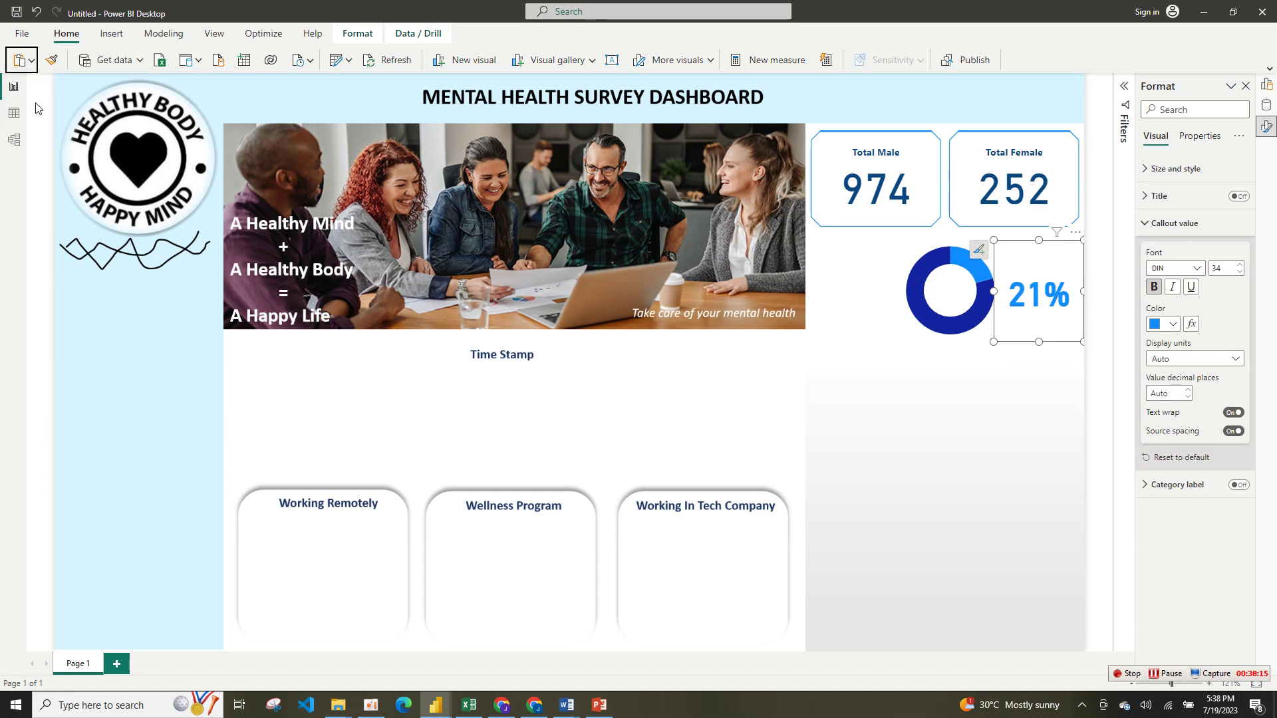
left_click(53, 62)
left_click(34, 62)
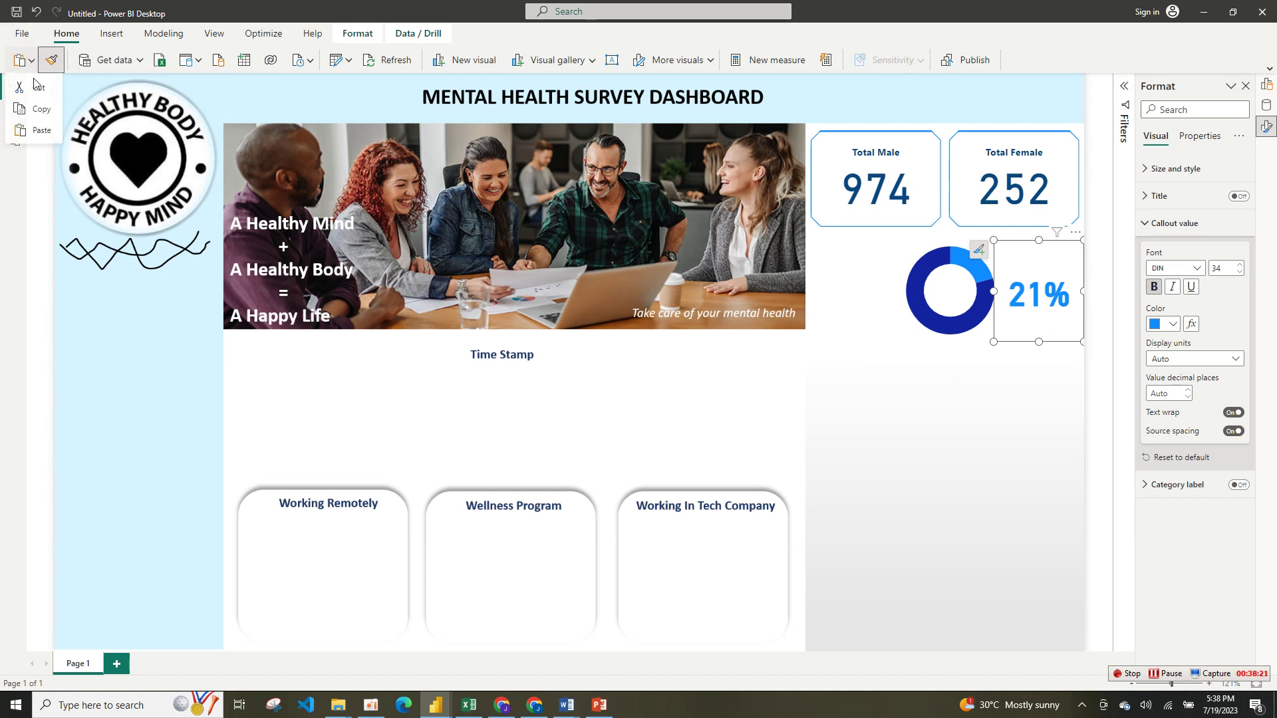
left_click(26, 130)
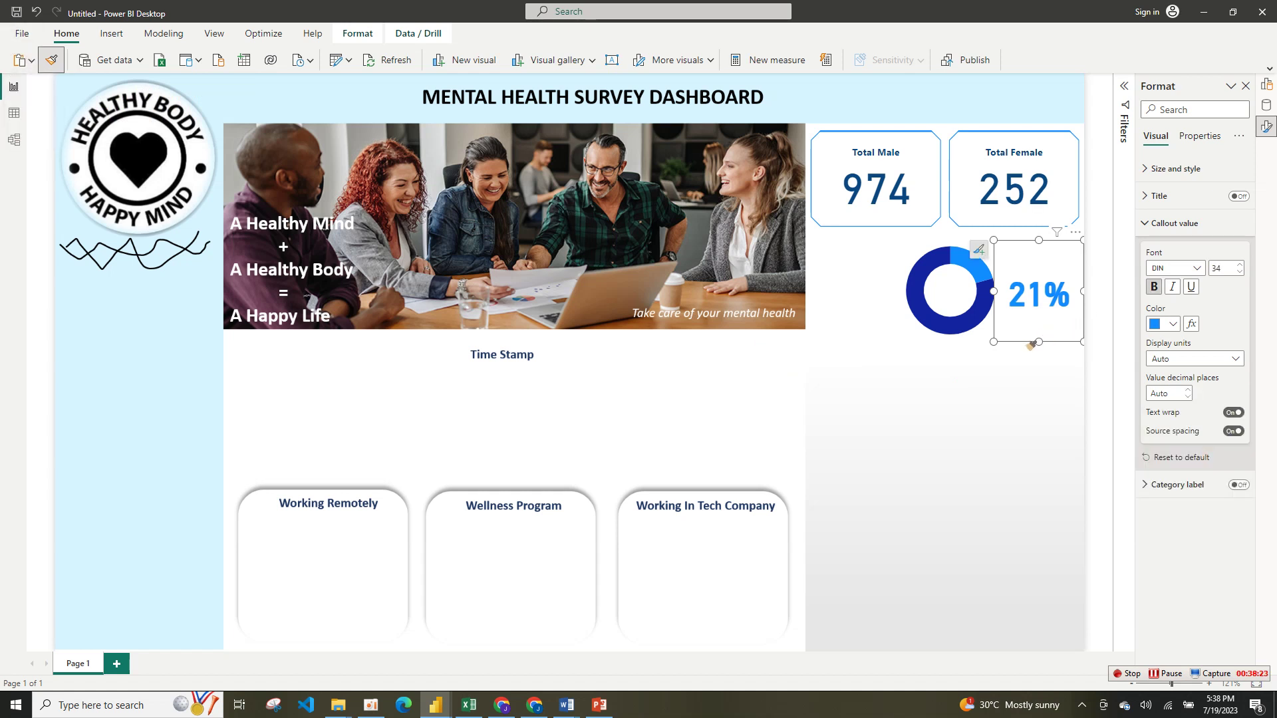
left_click(910, 325)
left_click_drag(1064, 257, 904, 391)
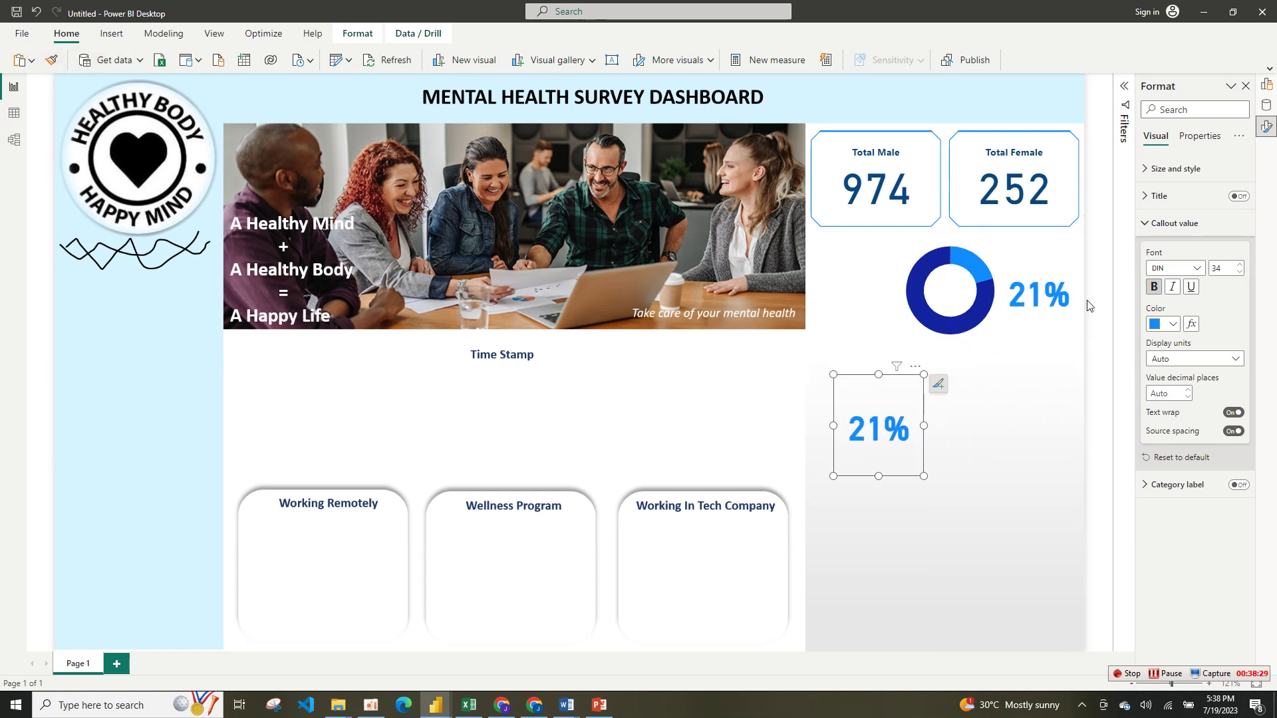
- Try a pale blue for the donut chart's Sum of Total Male slice and check the Sum of Total Female colour choices
left_click(1047, 313)
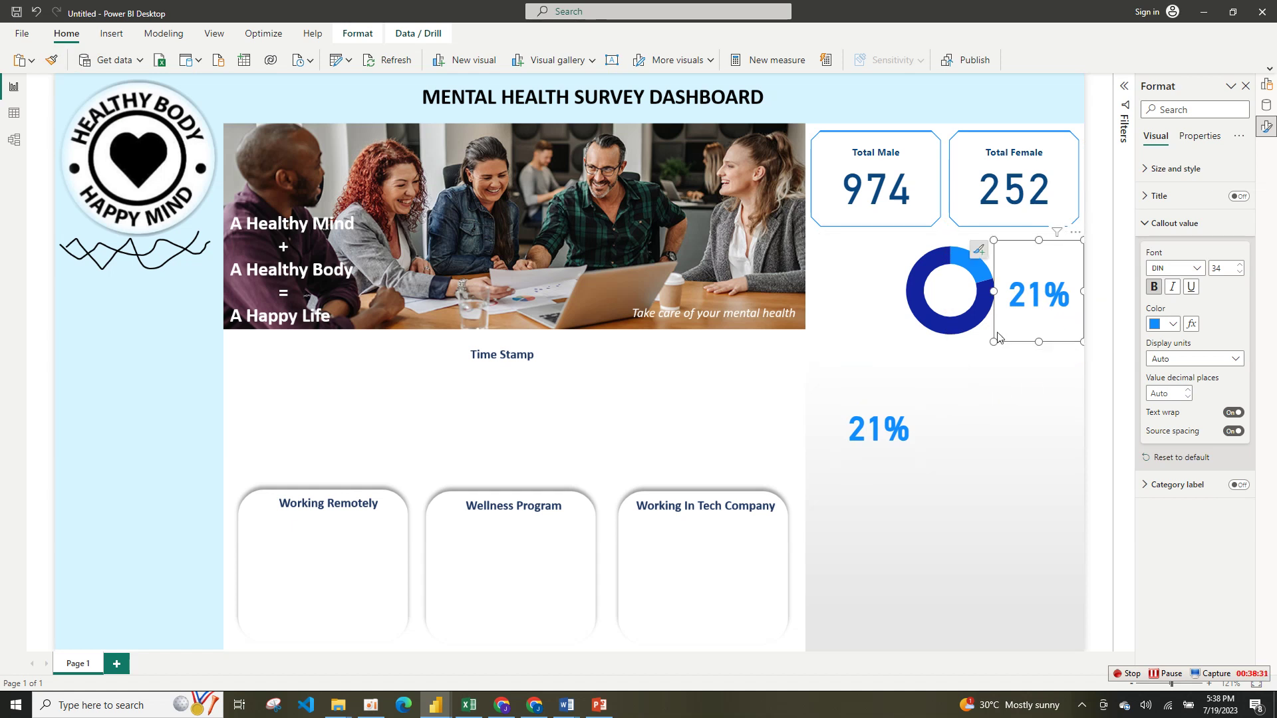
left_click(961, 332)
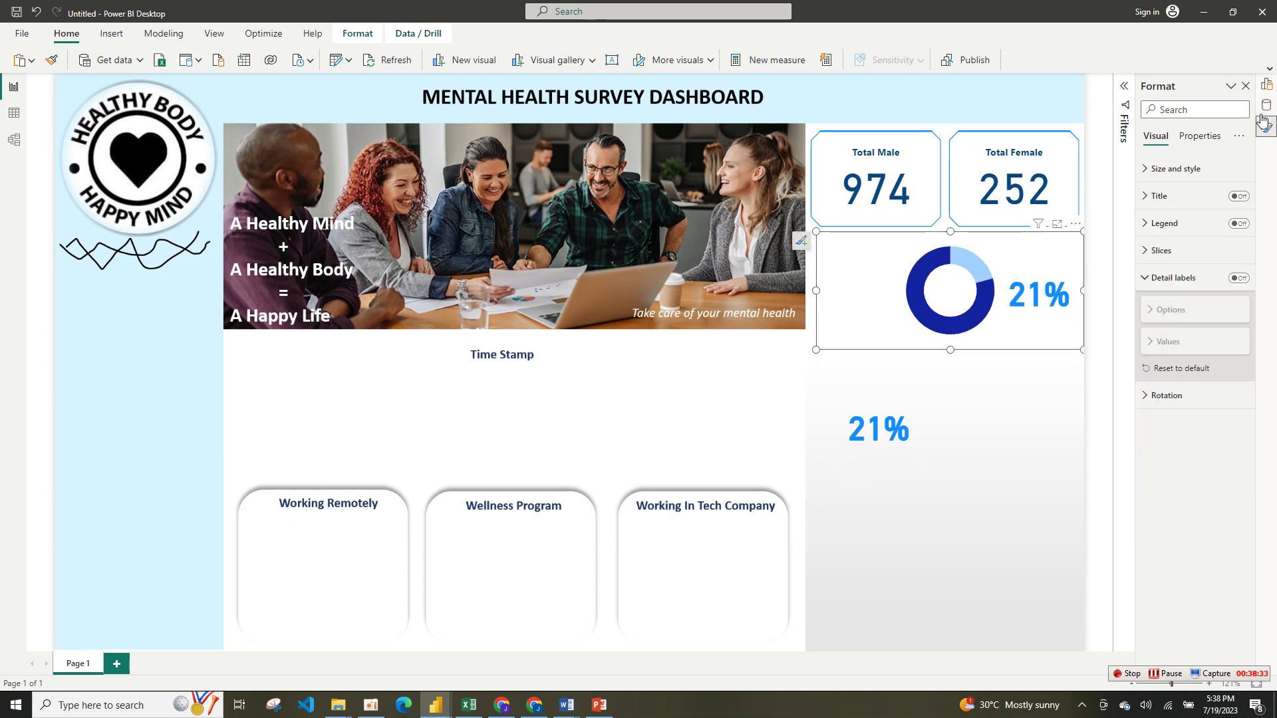
left_click(1164, 251)
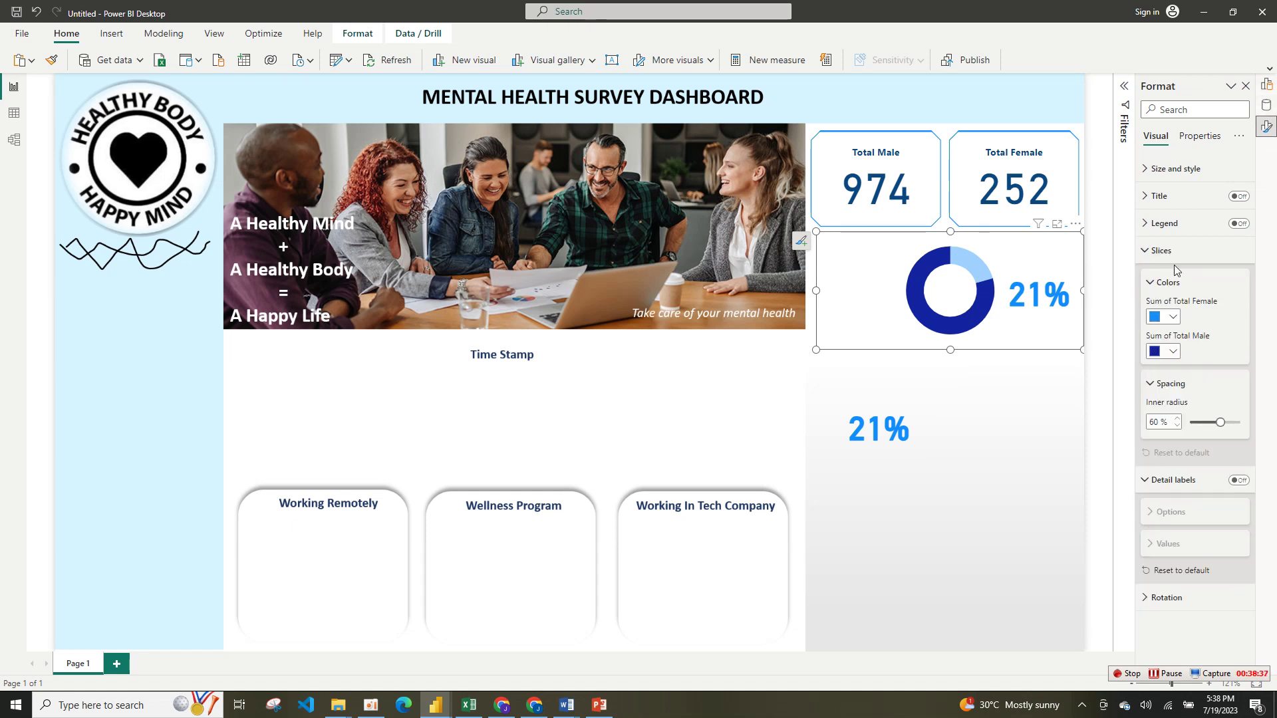
left_click(1171, 353)
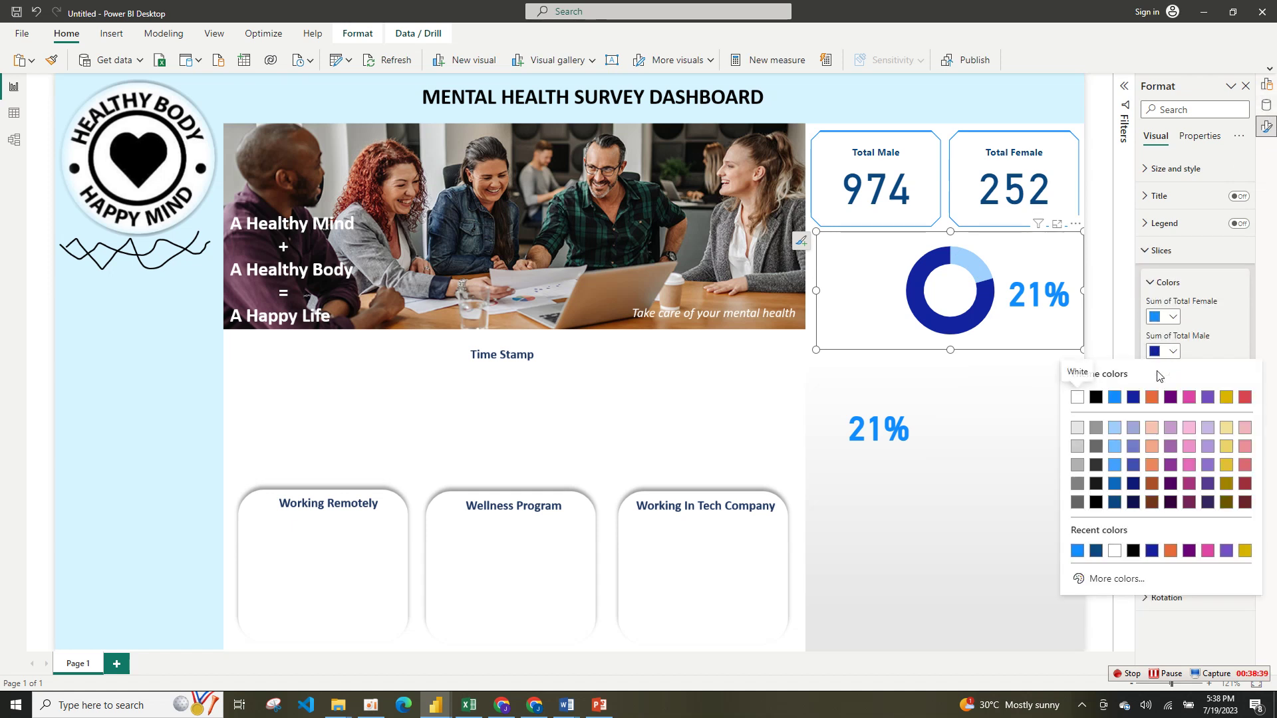
left_click(1116, 432)
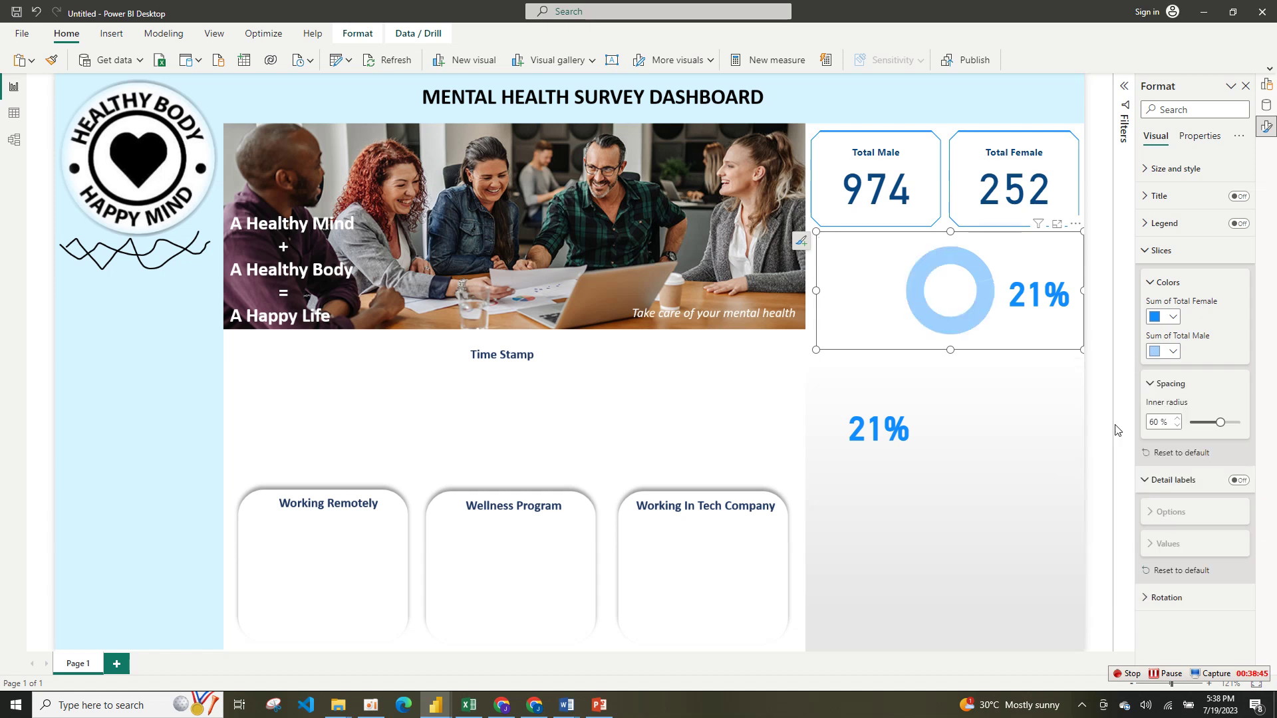
left_click(1171, 317)
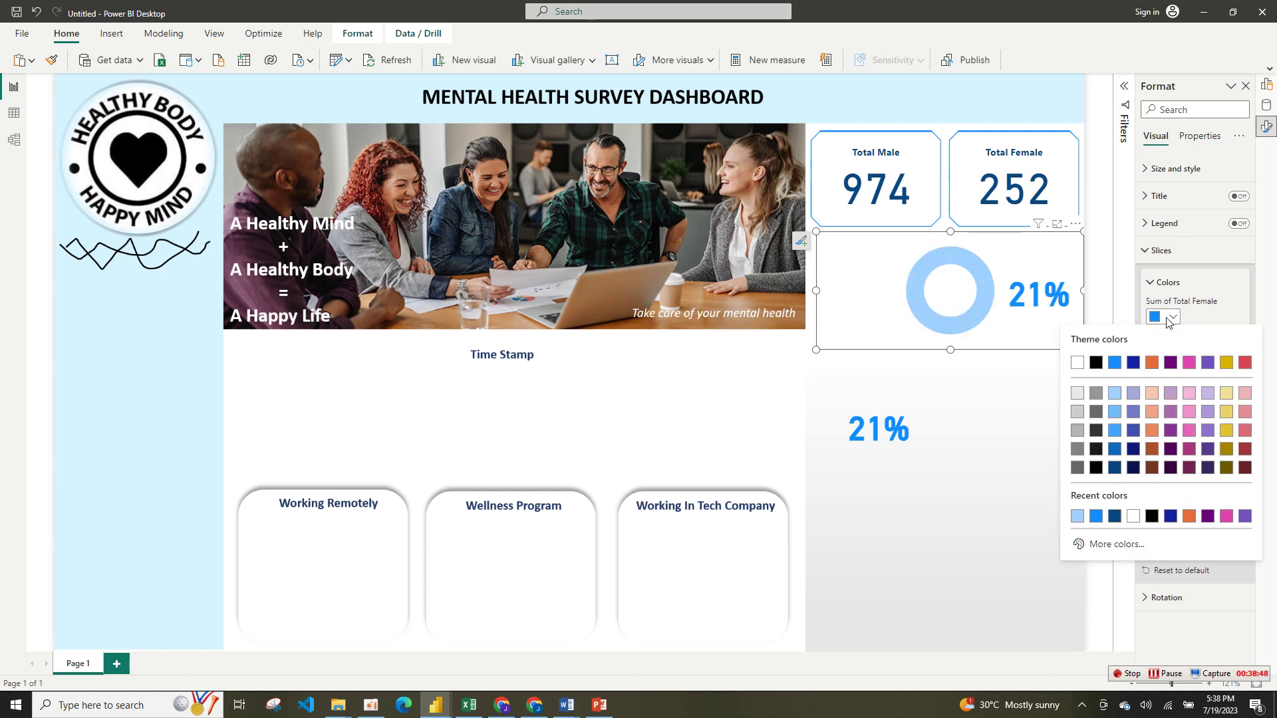
left_click(1216, 313)
- Set the donut chart's Sum of Total Male slice to dark blue #094780 and open its custom colour settings
left_click(1171, 351)
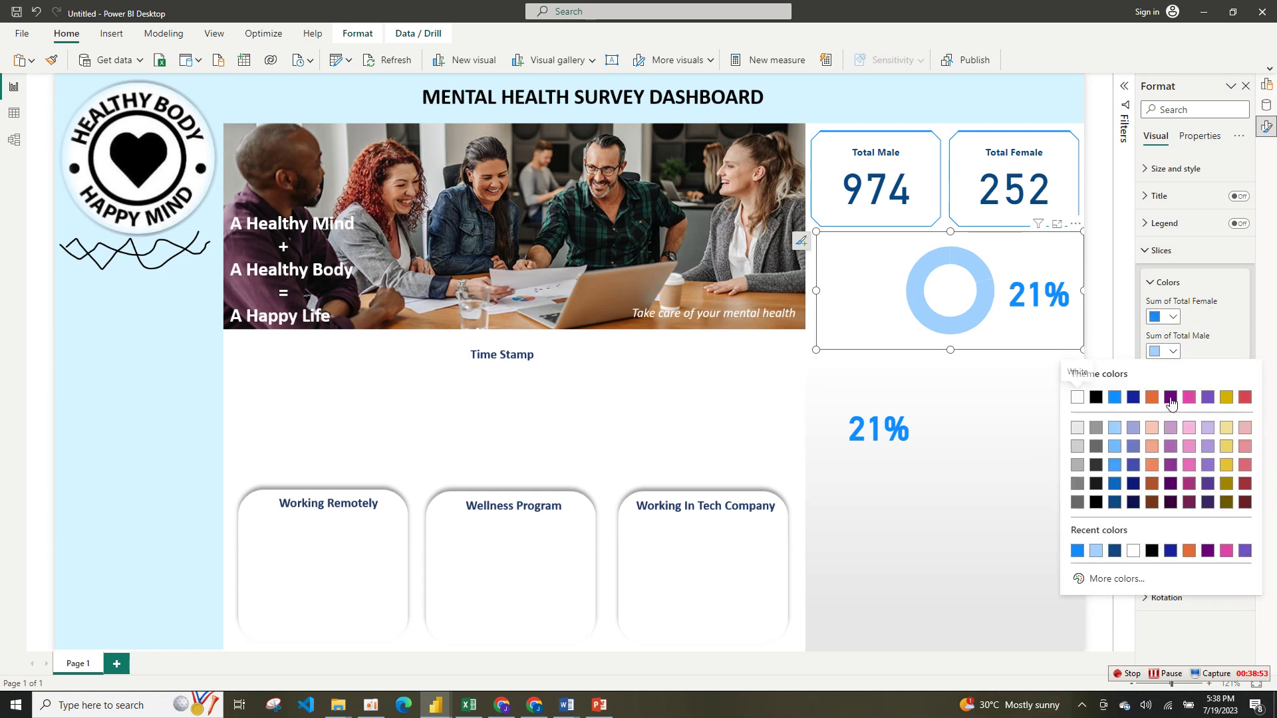
left_click(1115, 504)
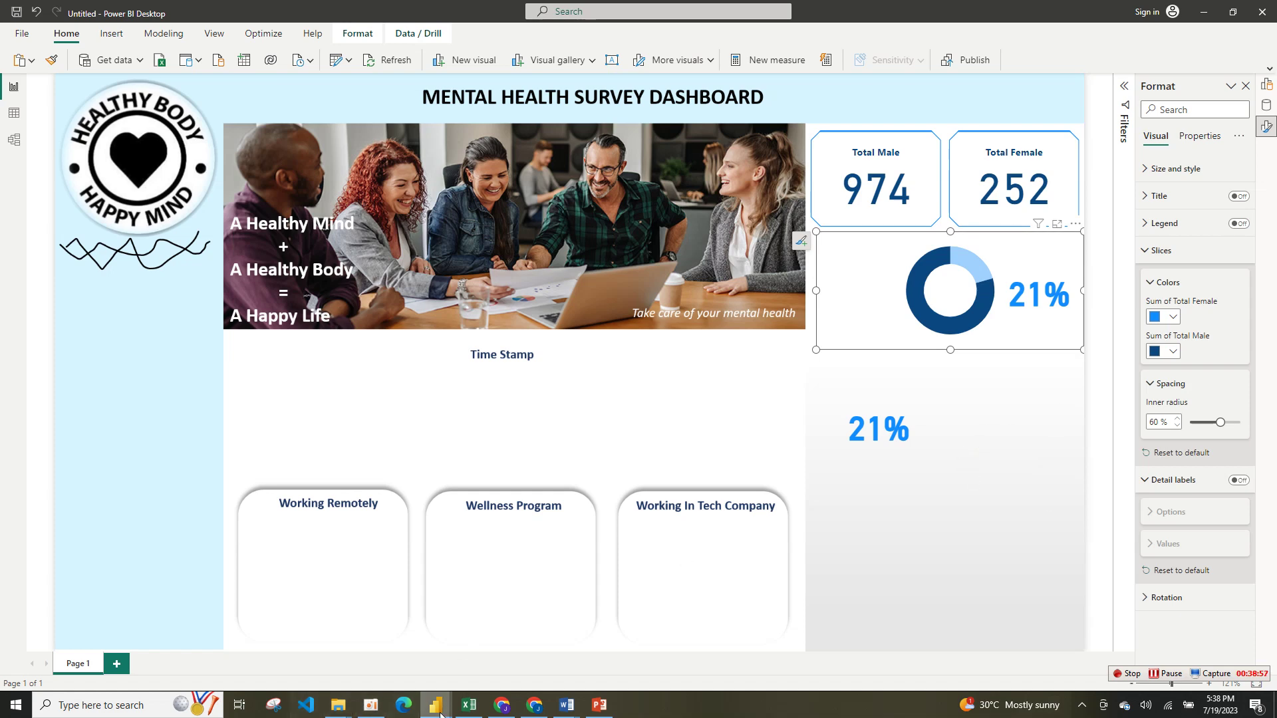
mouse_move(439, 710)
left_click(1173, 351)
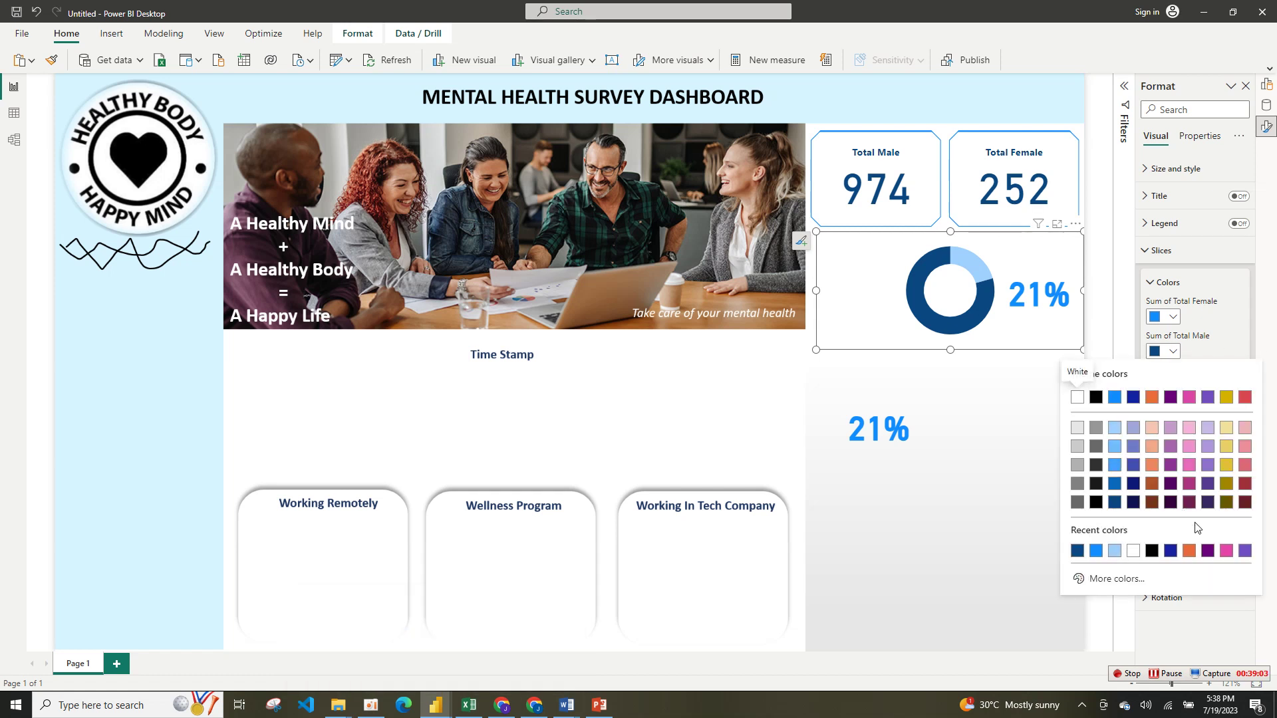
left_click(1125, 578)
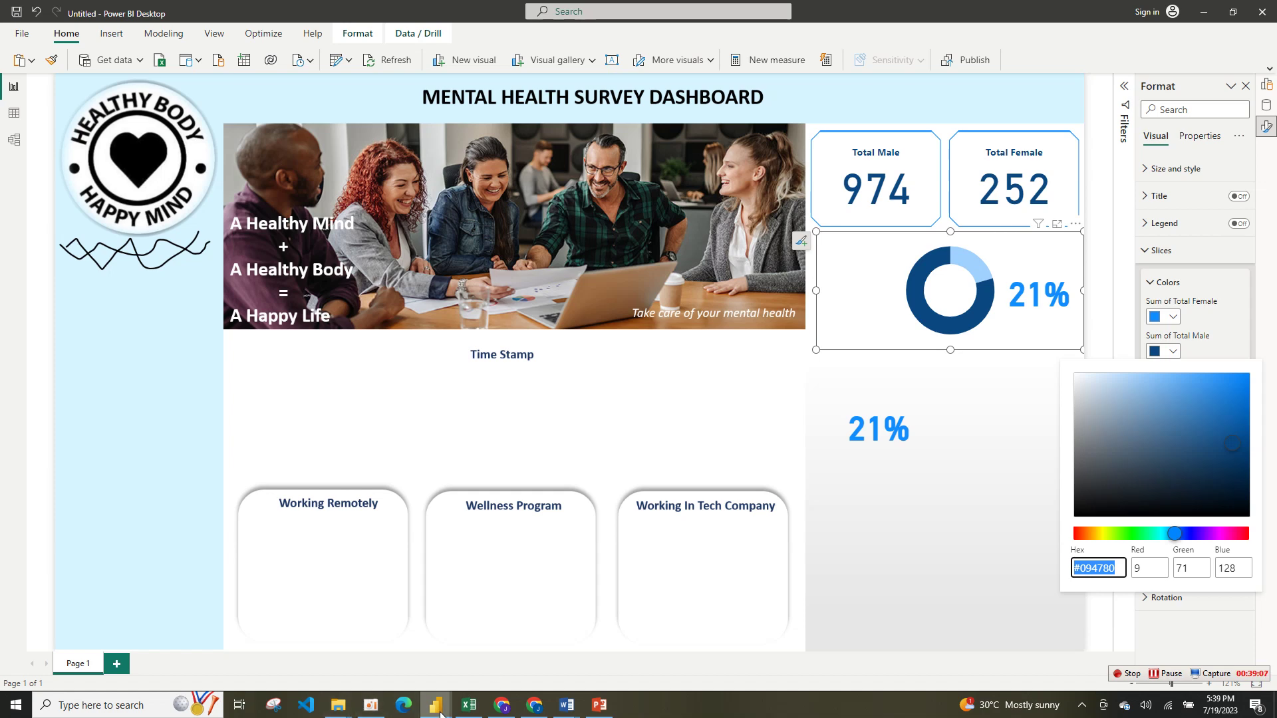
- Switch to the MENTAL HEALTH reference report and open the colour choices of its donut chart's Male % slice
mouse_move(439, 711)
left_click(387, 665)
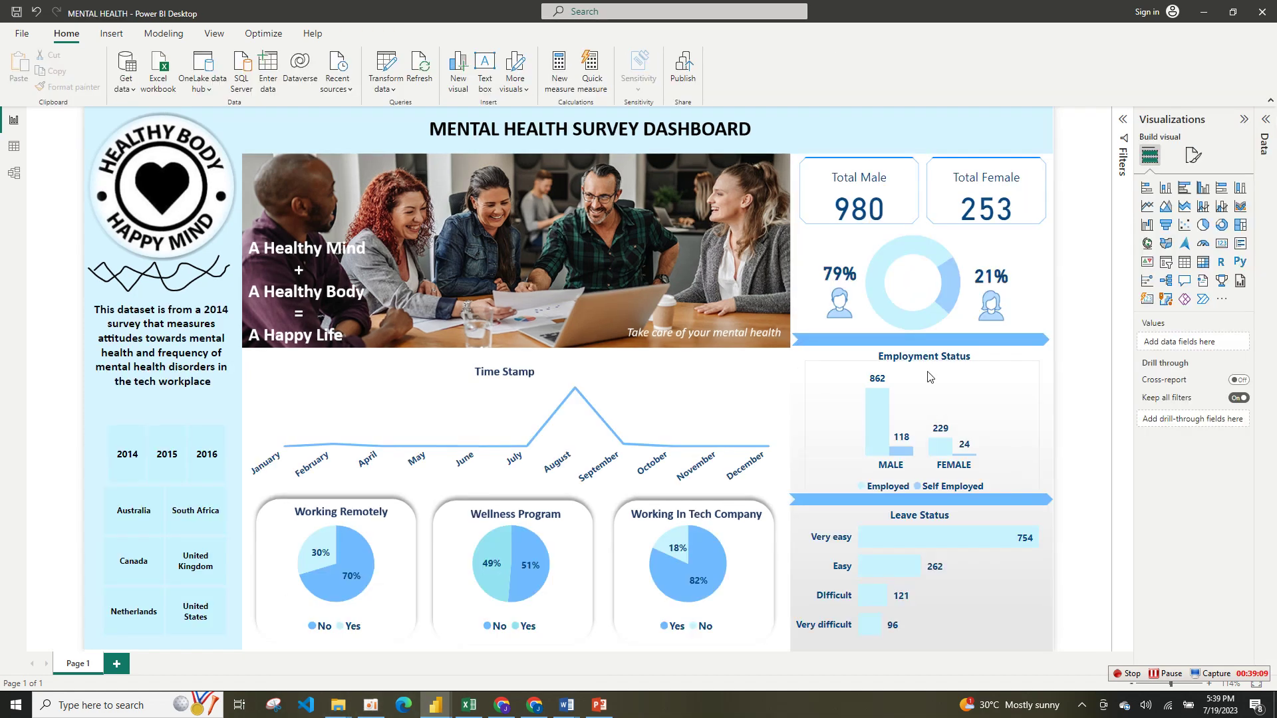
left_click(904, 312)
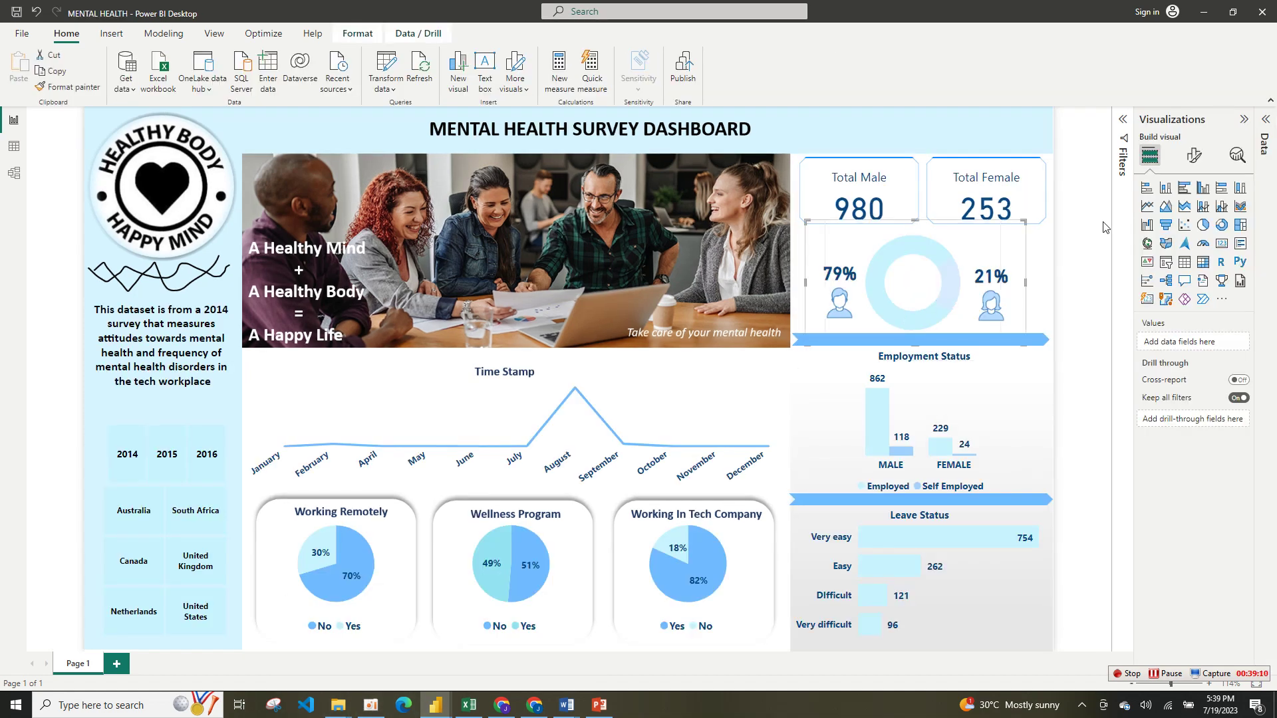
left_click(938, 288)
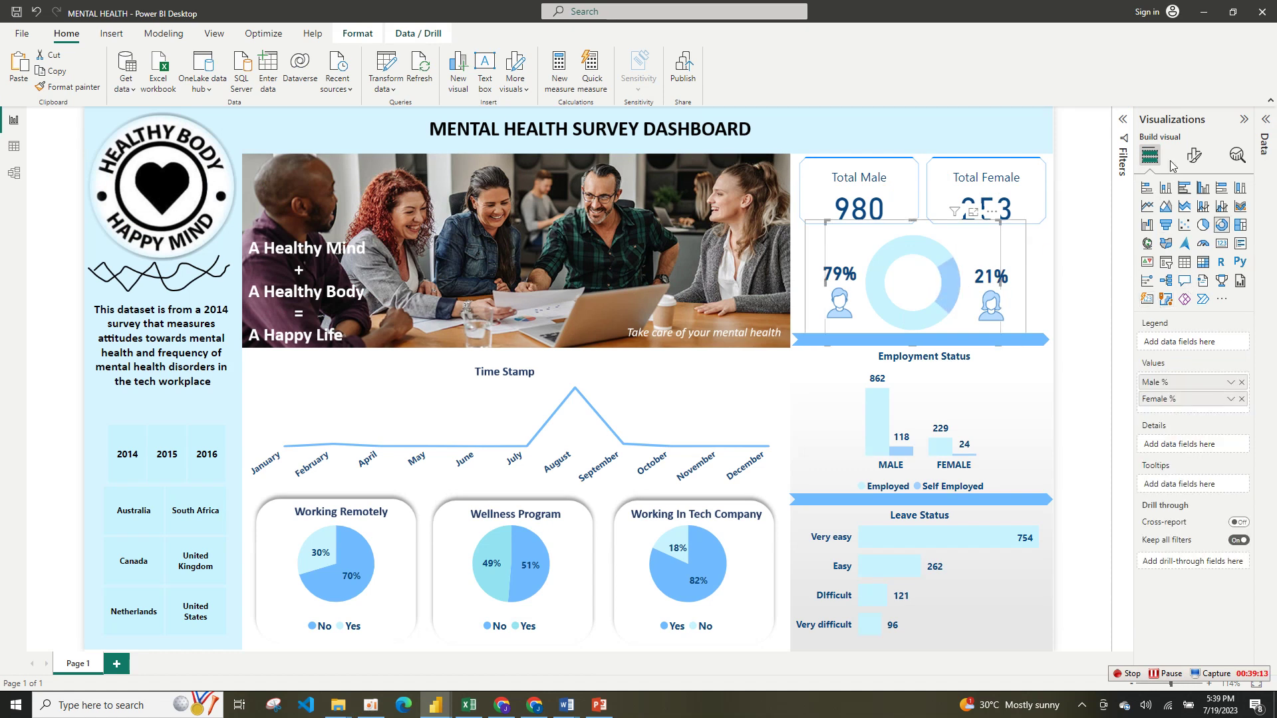
left_click(1192, 155)
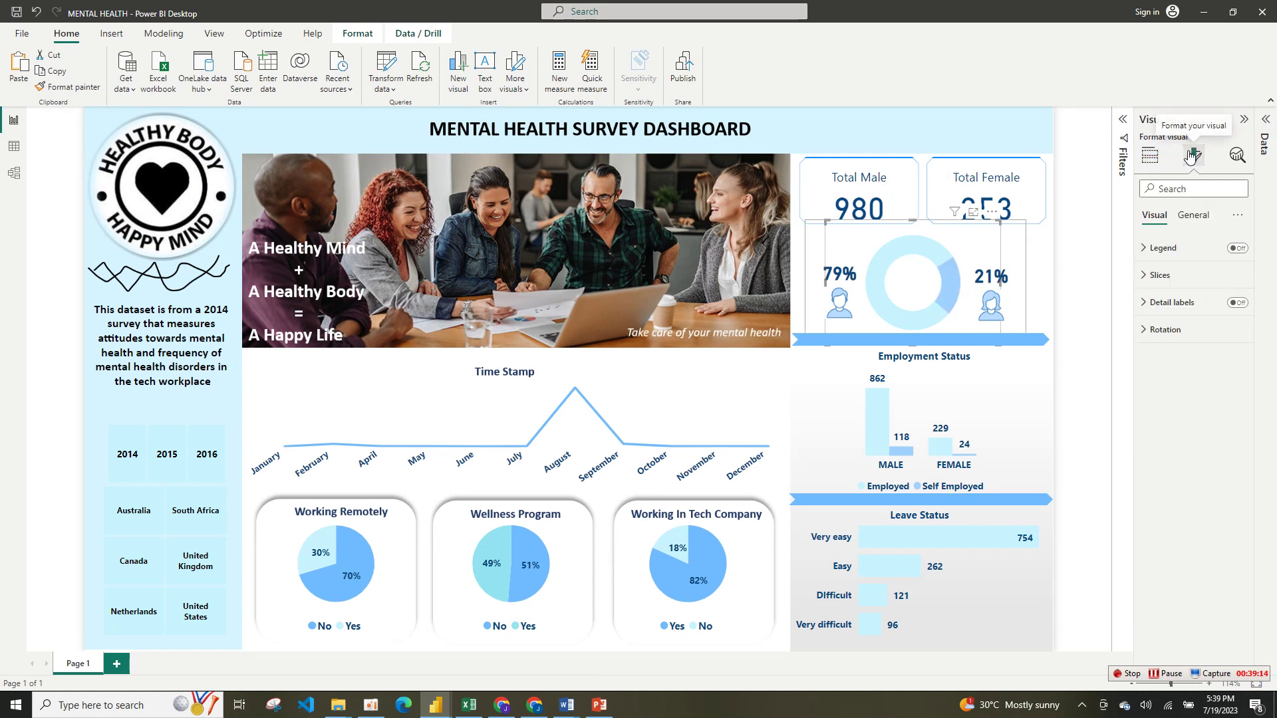
left_click(1183, 282)
left_click(1171, 341)
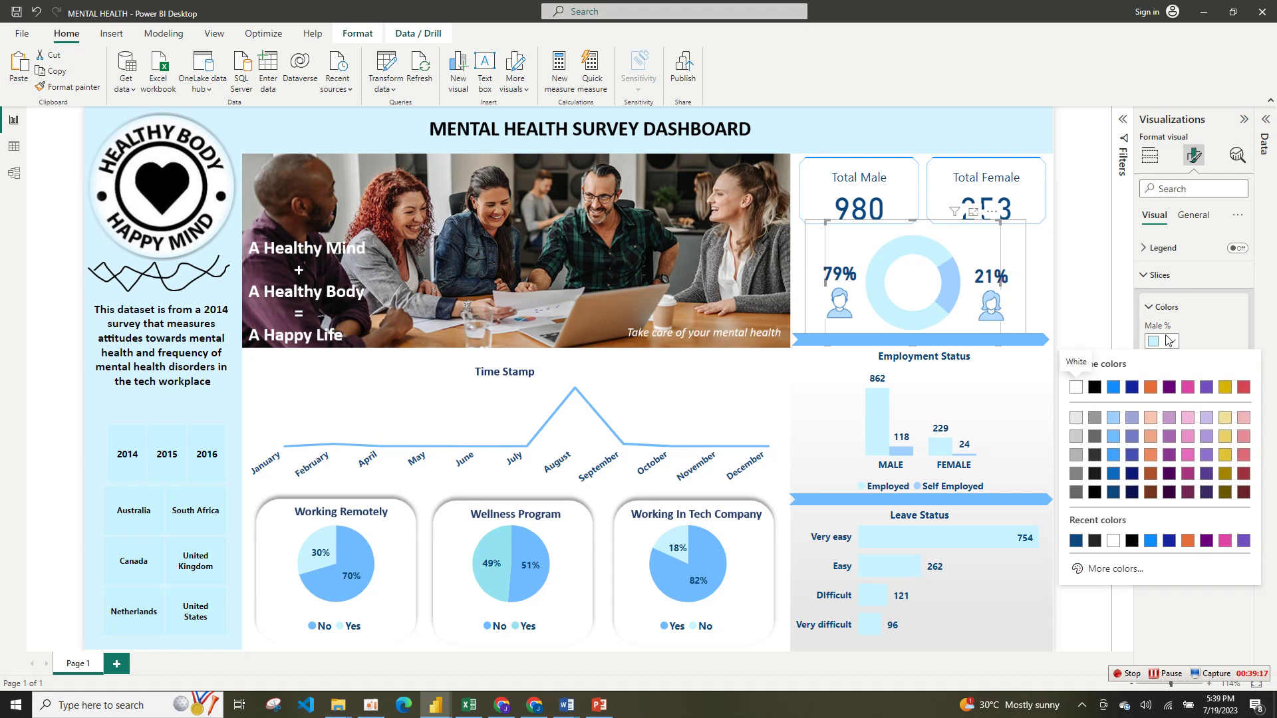
- Look up the hex and RGB values of the reference donut's Male % slice colour in its custom colour settings
left_click(1166, 343)
left_click(1165, 343)
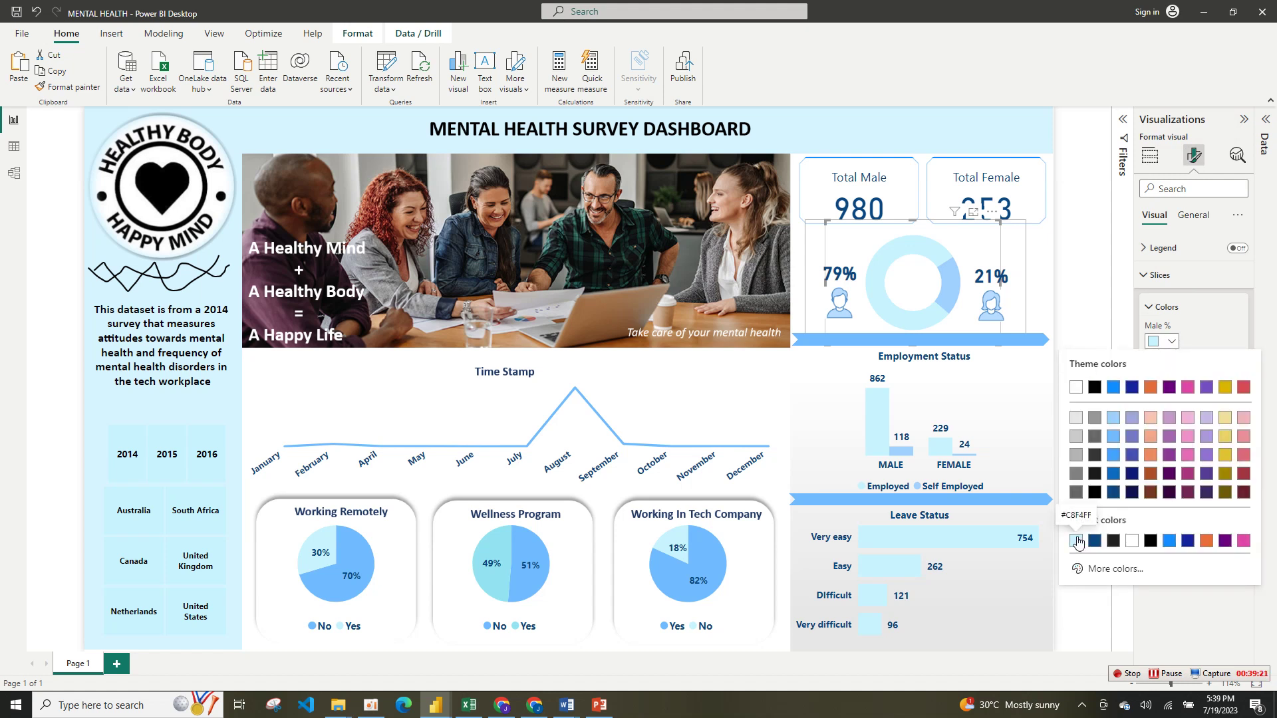
left_click(1078, 540)
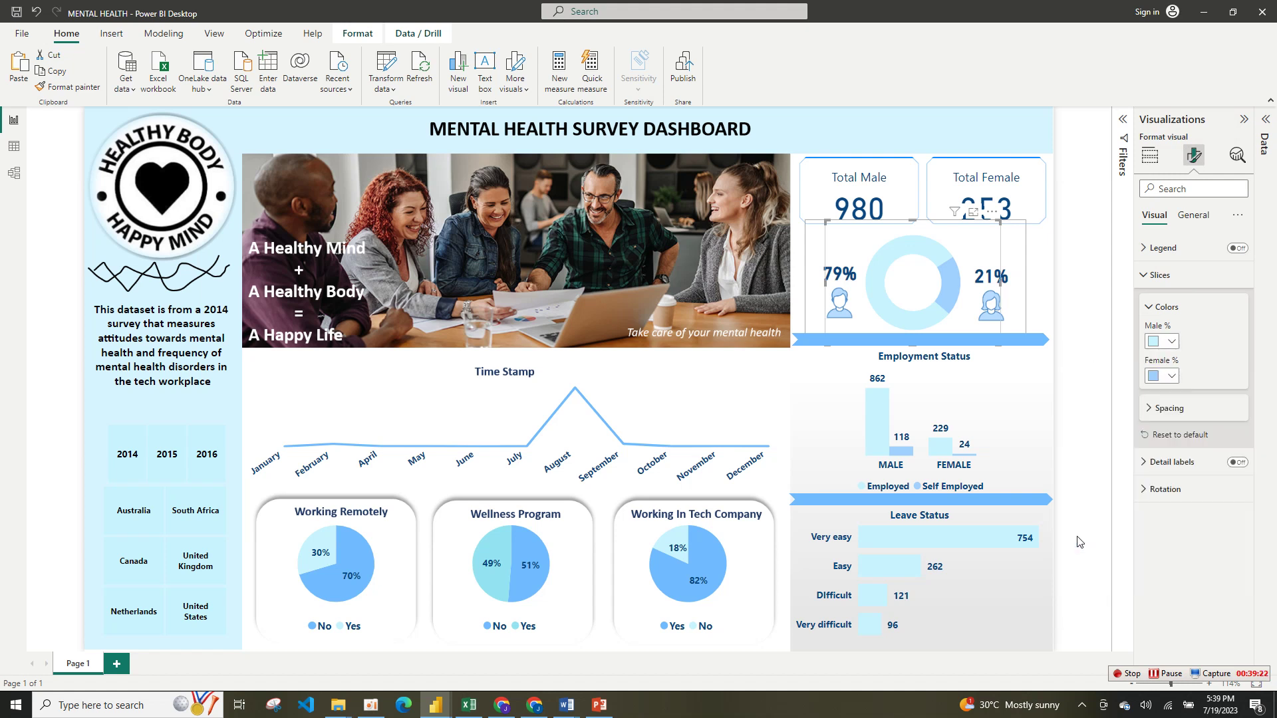
left_click(1171, 342)
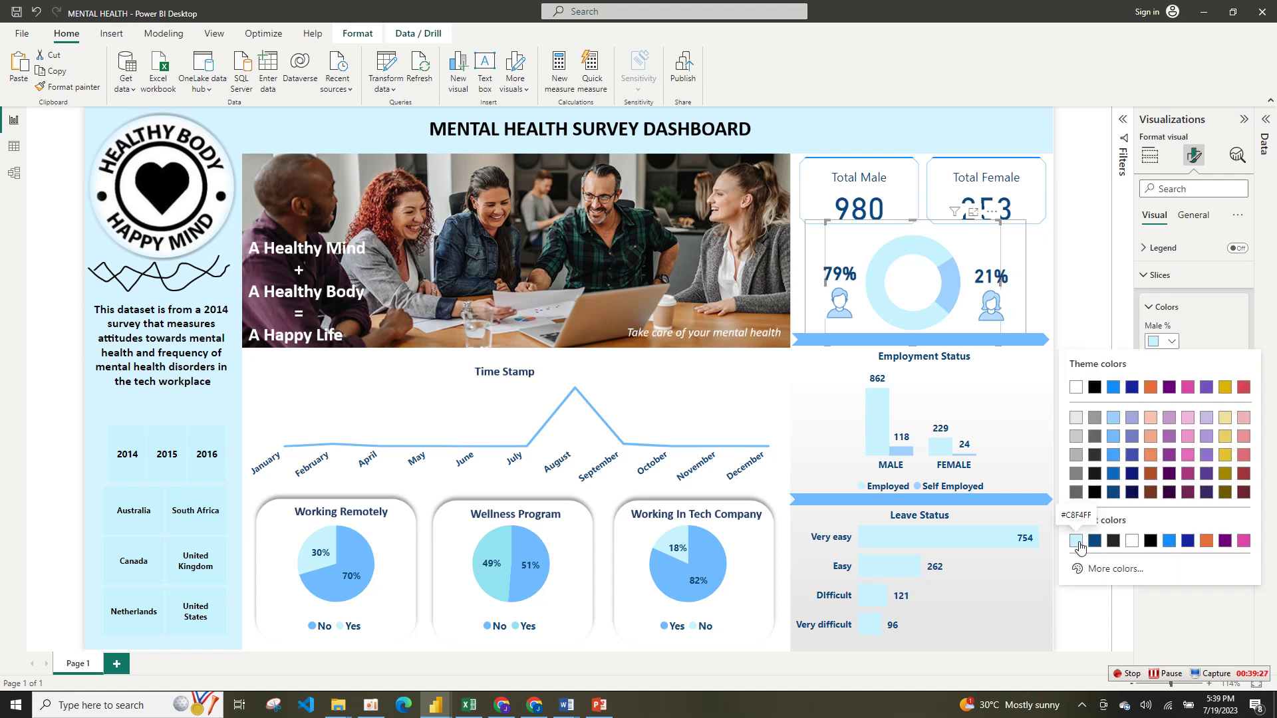
left_click(1078, 541)
left_click(1170, 341)
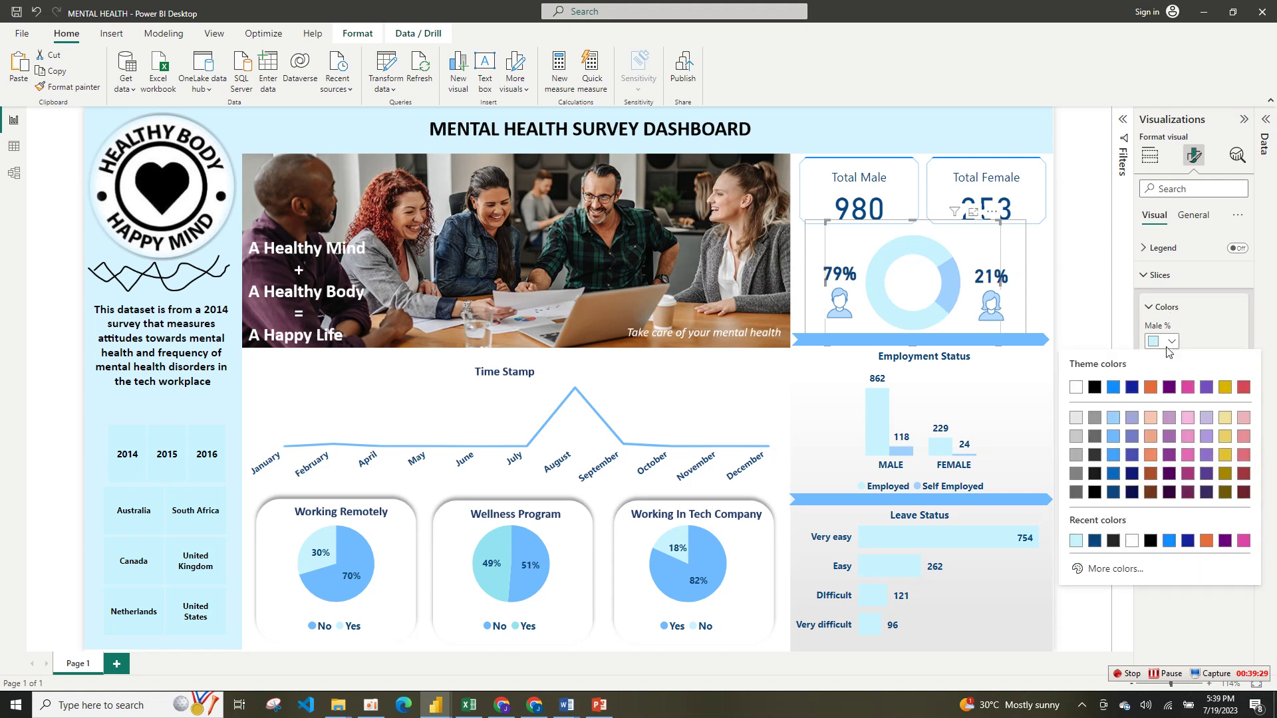
left_click(1105, 567)
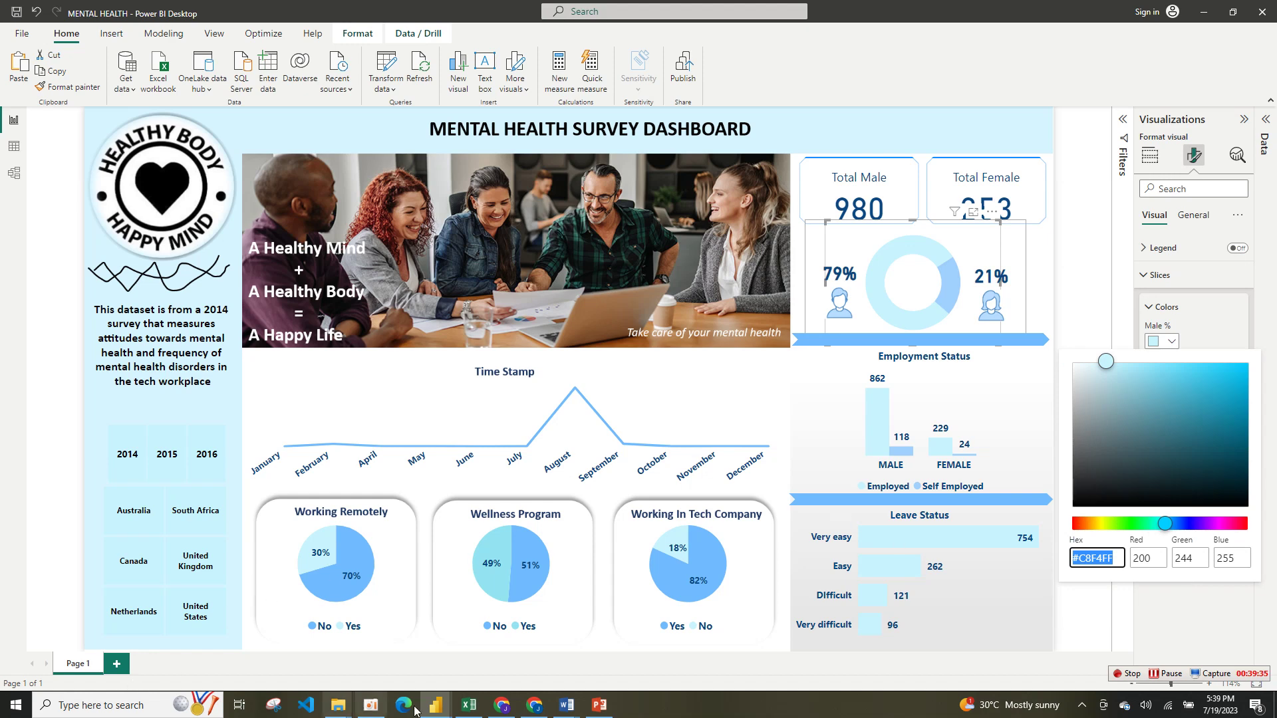
- Switch back to the Untitled report and set the red value of the donut's Sum of Total Male custom colour to 200
mouse_move(435, 705)
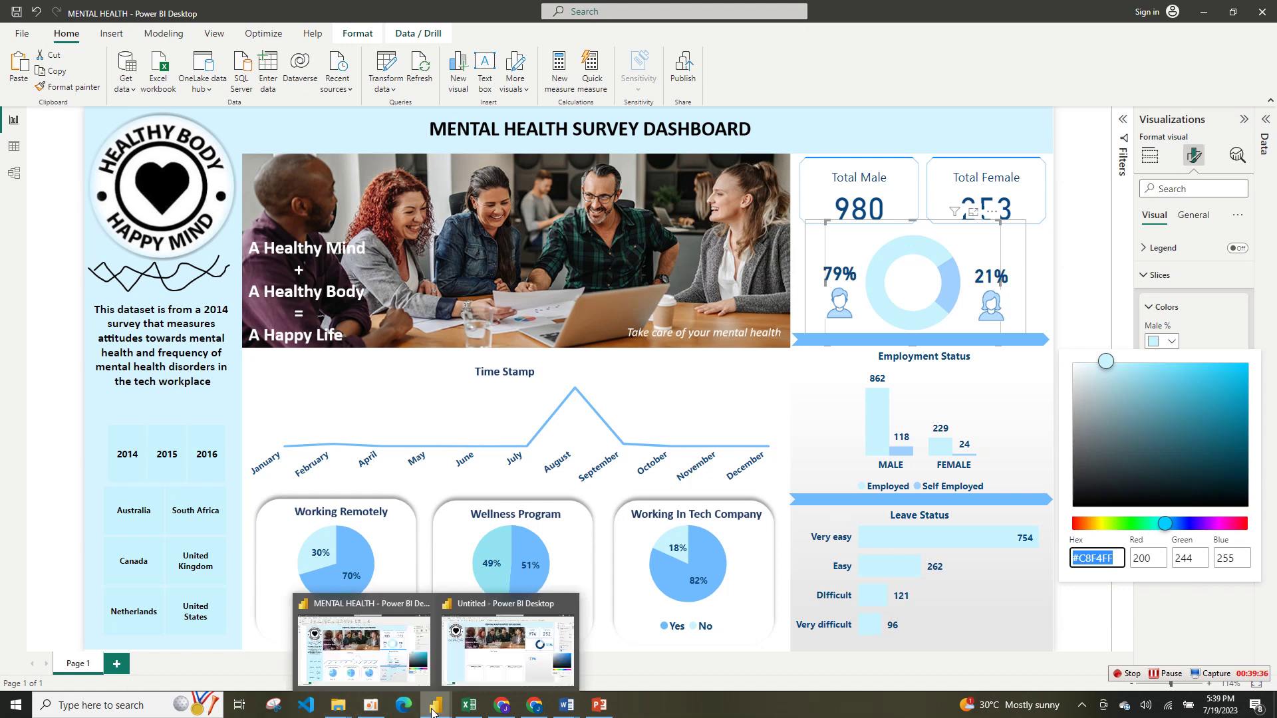
left_click(518, 672)
left_click(1175, 342)
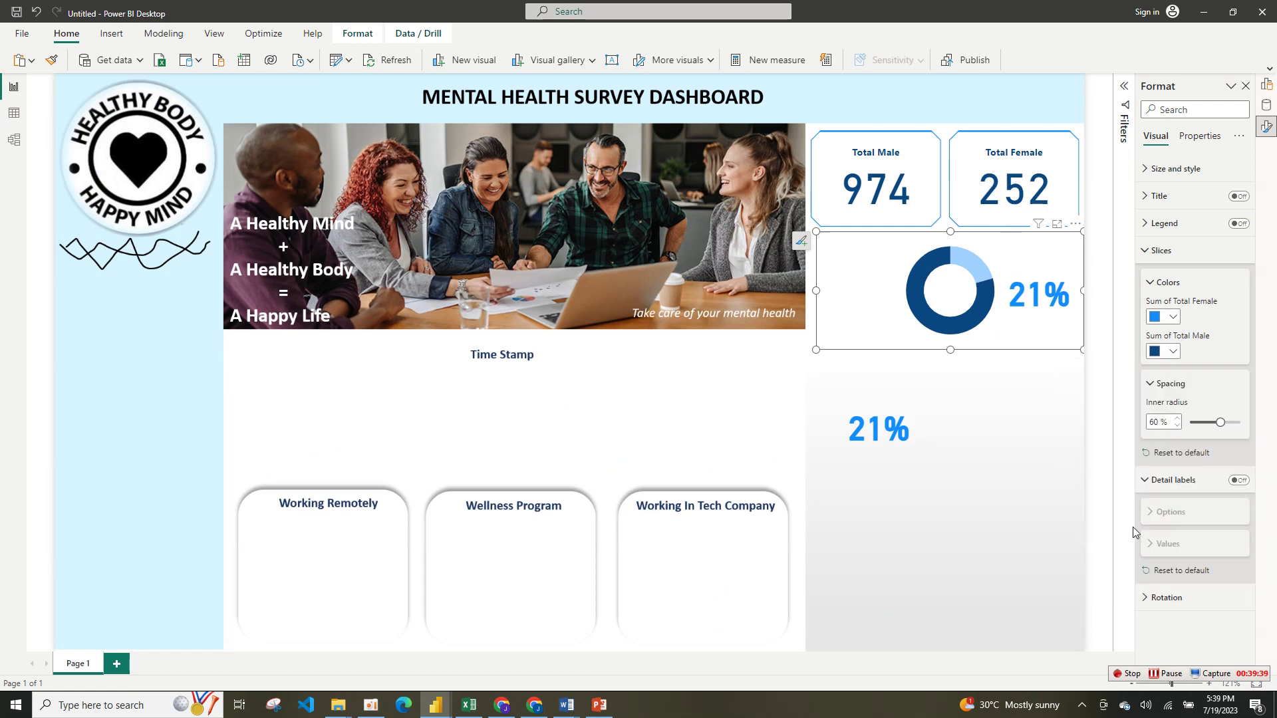
left_click(1173, 352)
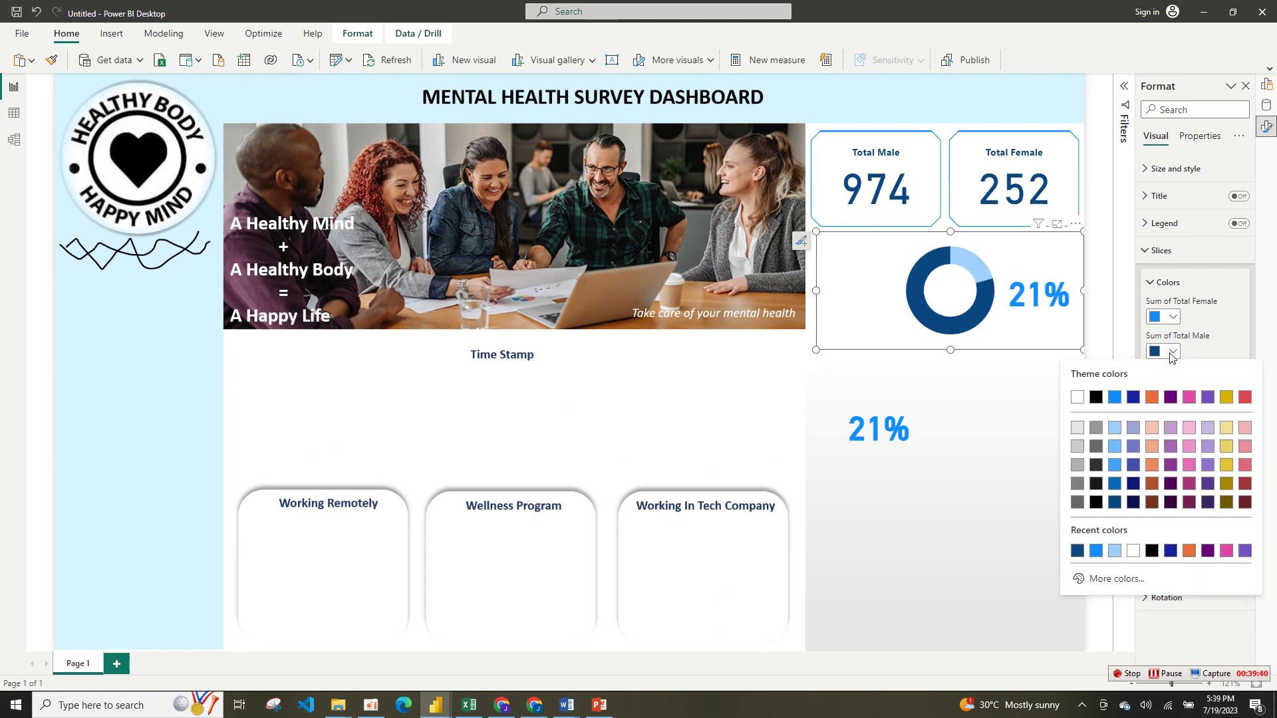
left_click(1118, 579)
left_click(1153, 567)
type("200")
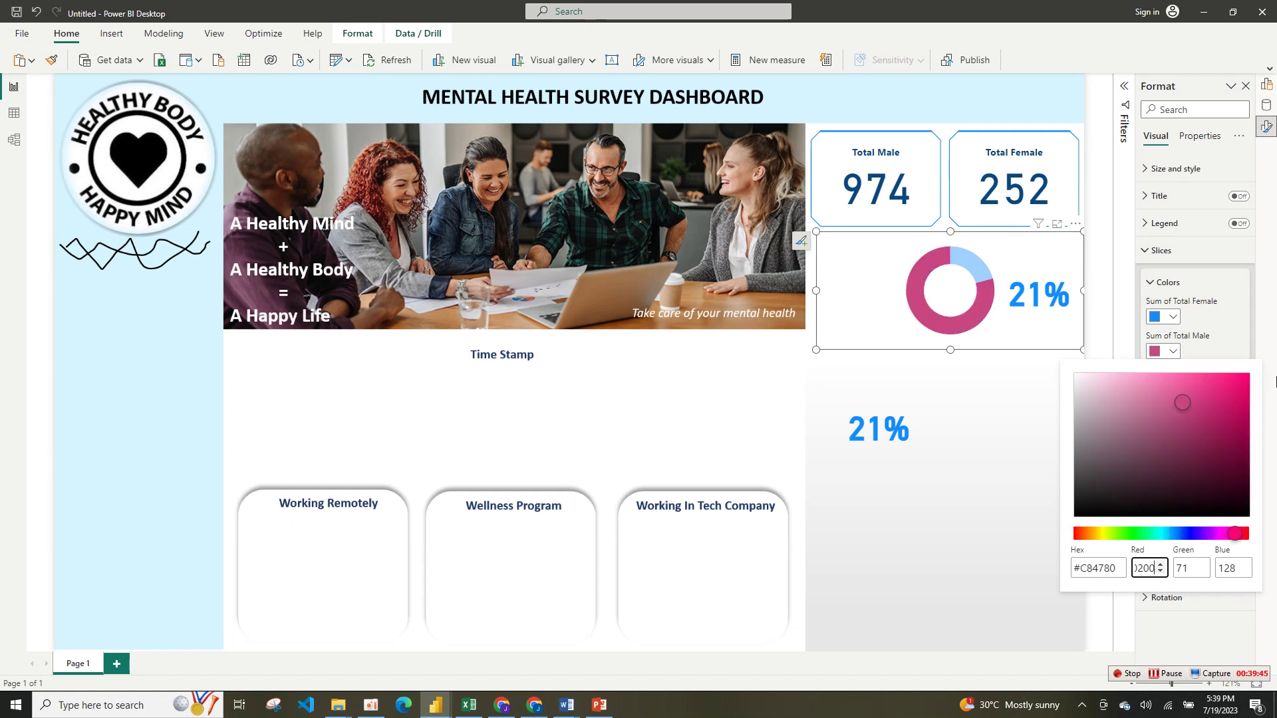
key("BackSpace")
key("BackSpace")
key("BackSpace")
type("0")
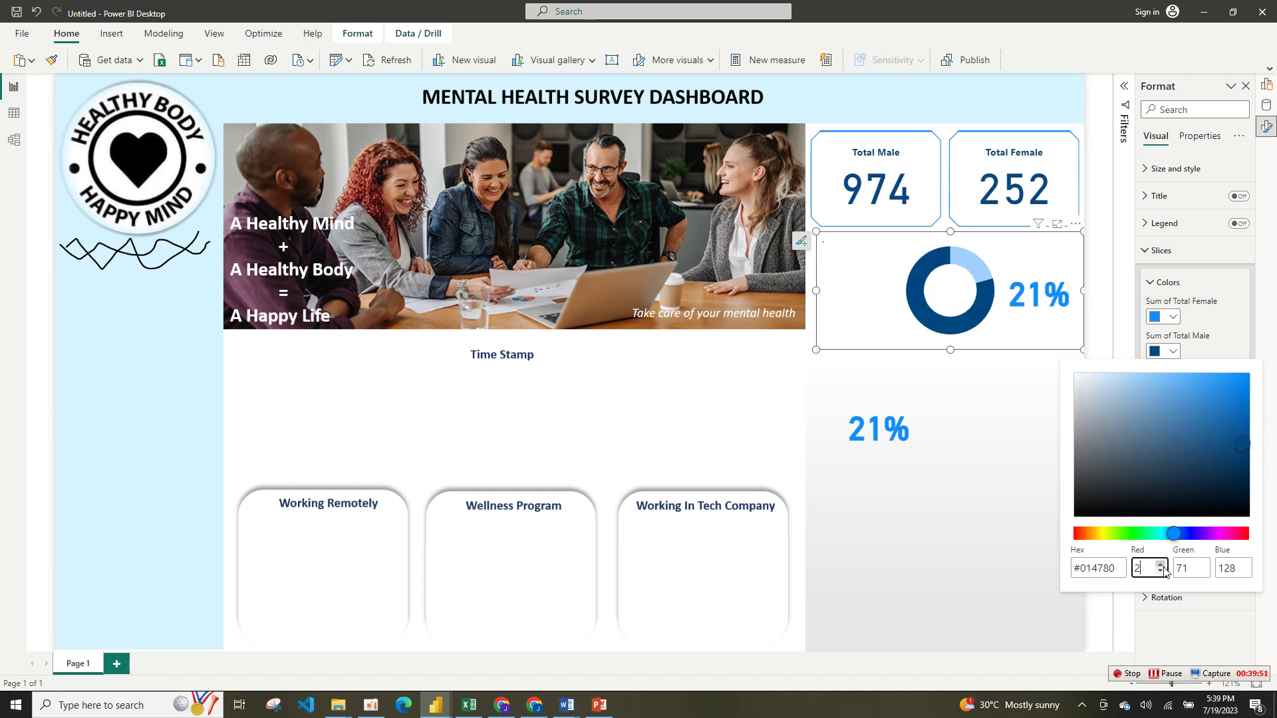
type("00")
- Set the Sum of Total Male slice's green value to 244 and blue value to 255, giving #C8F4FF
left_click(1202, 572)
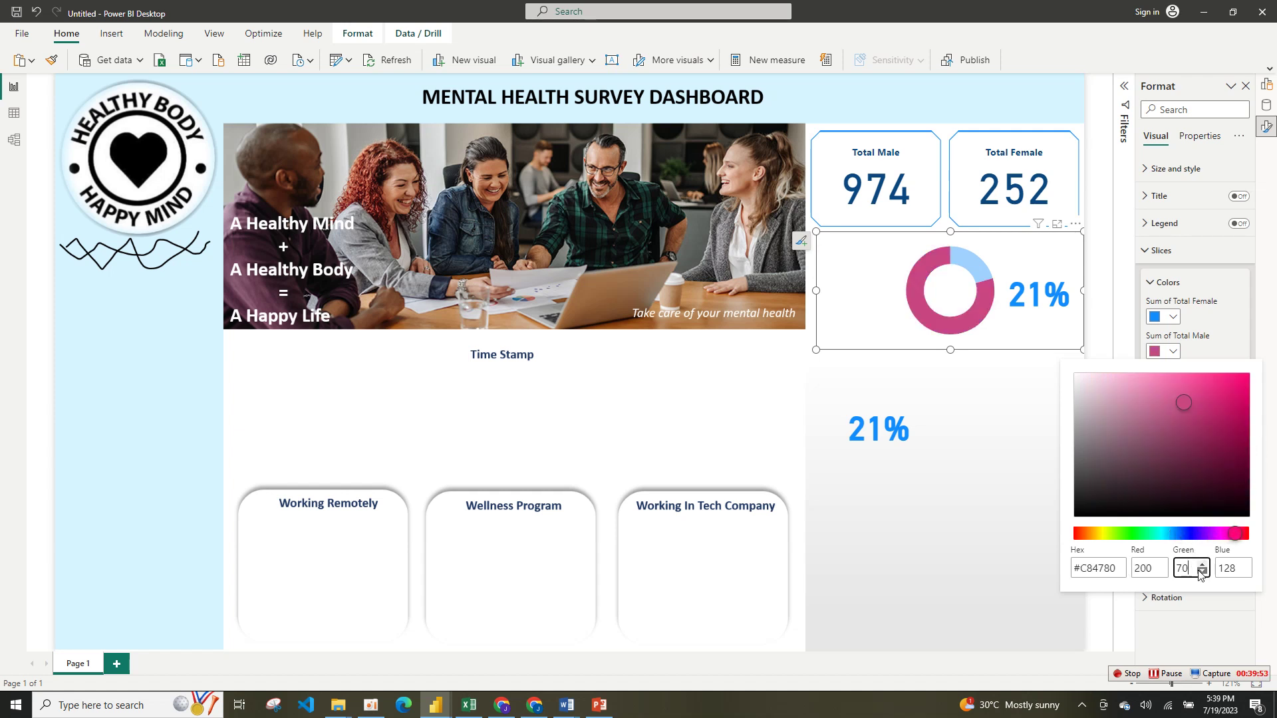
key("BackSpace")
key("BackSpace")
type("0")
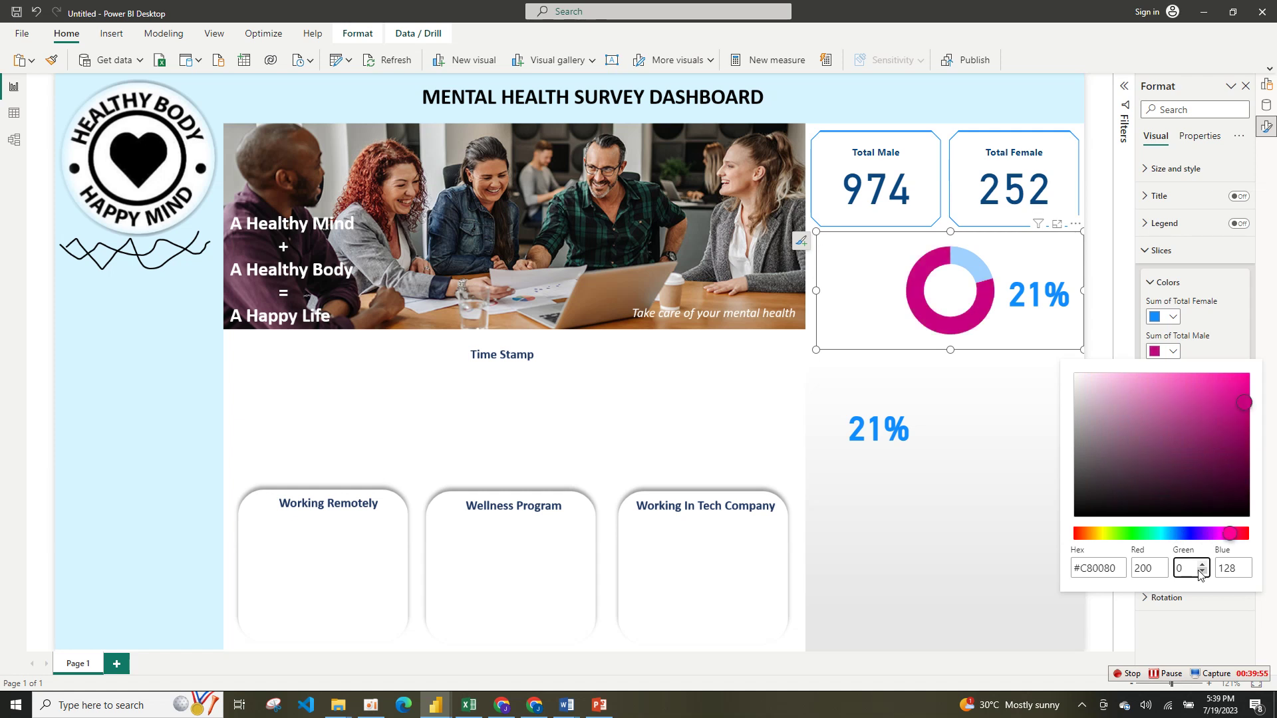
type("44")
left_click(1244, 577)
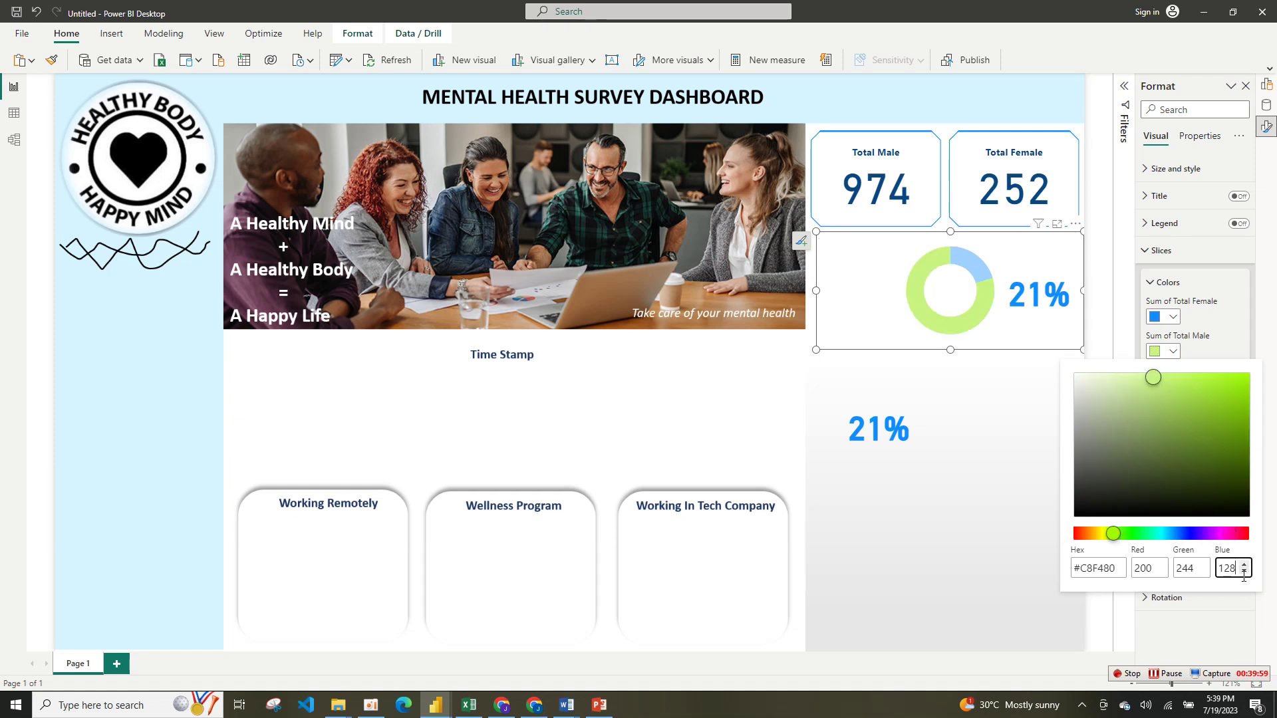
key("BackSpace")
key("BackSpace")
key("BackSpace")
type("0")
left_click(1245, 566)
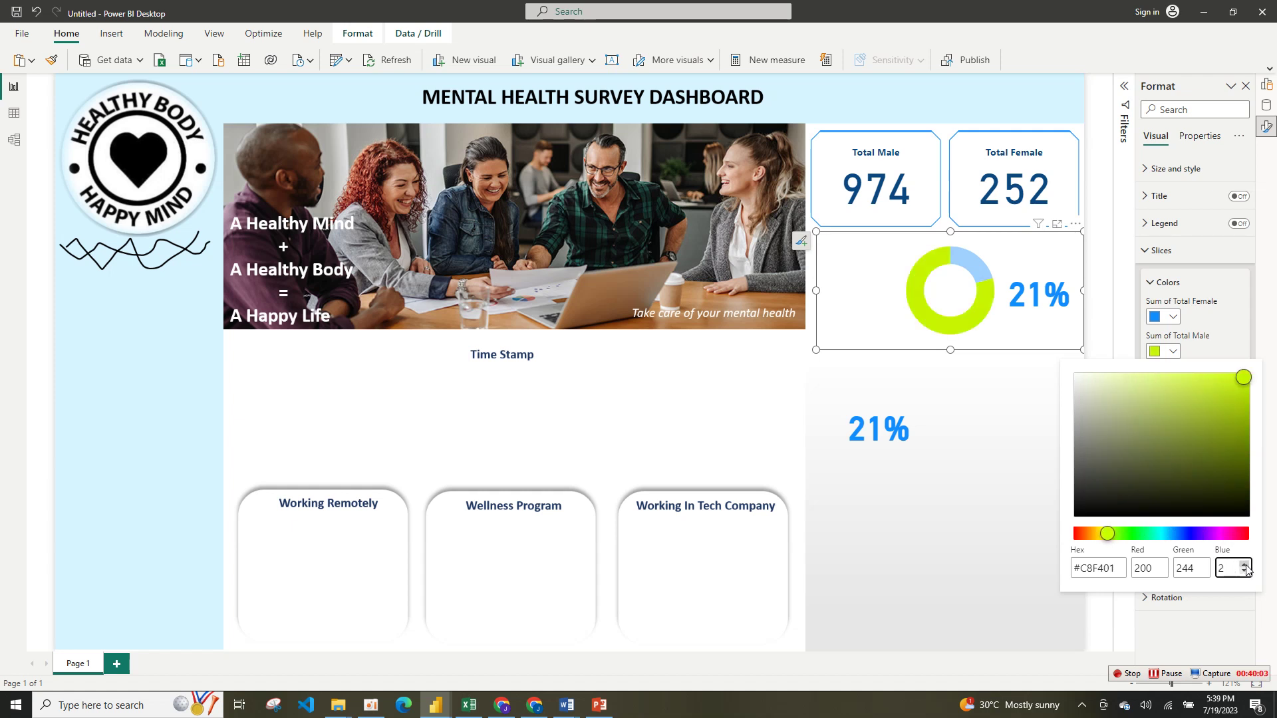
type("55")
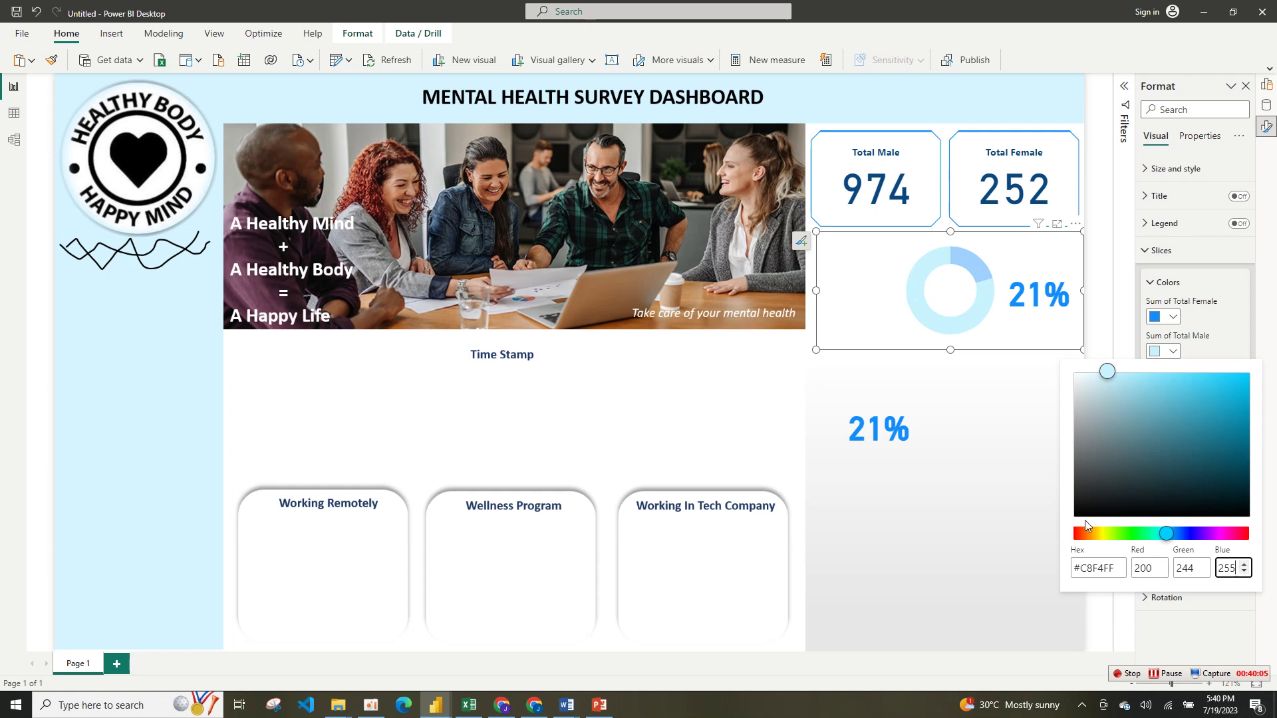
left_click(994, 501)
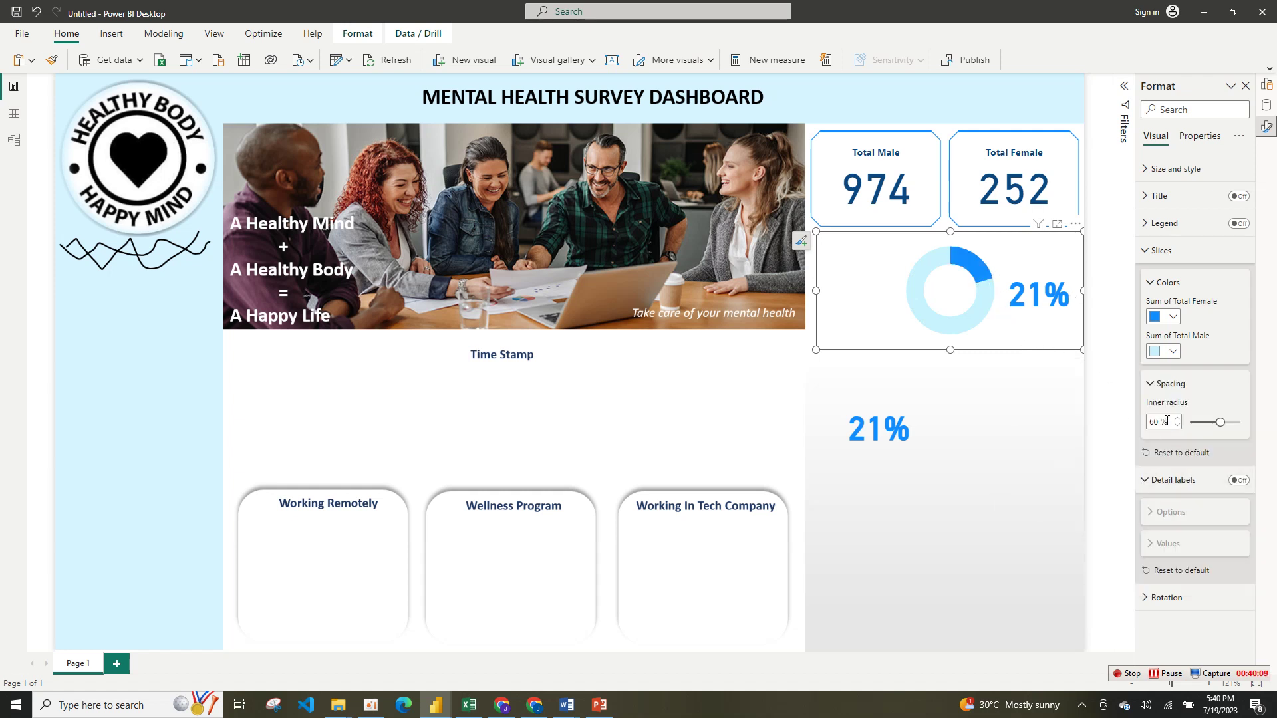
- Rotate the donut chart's slices by 46°
left_click(1152, 291)
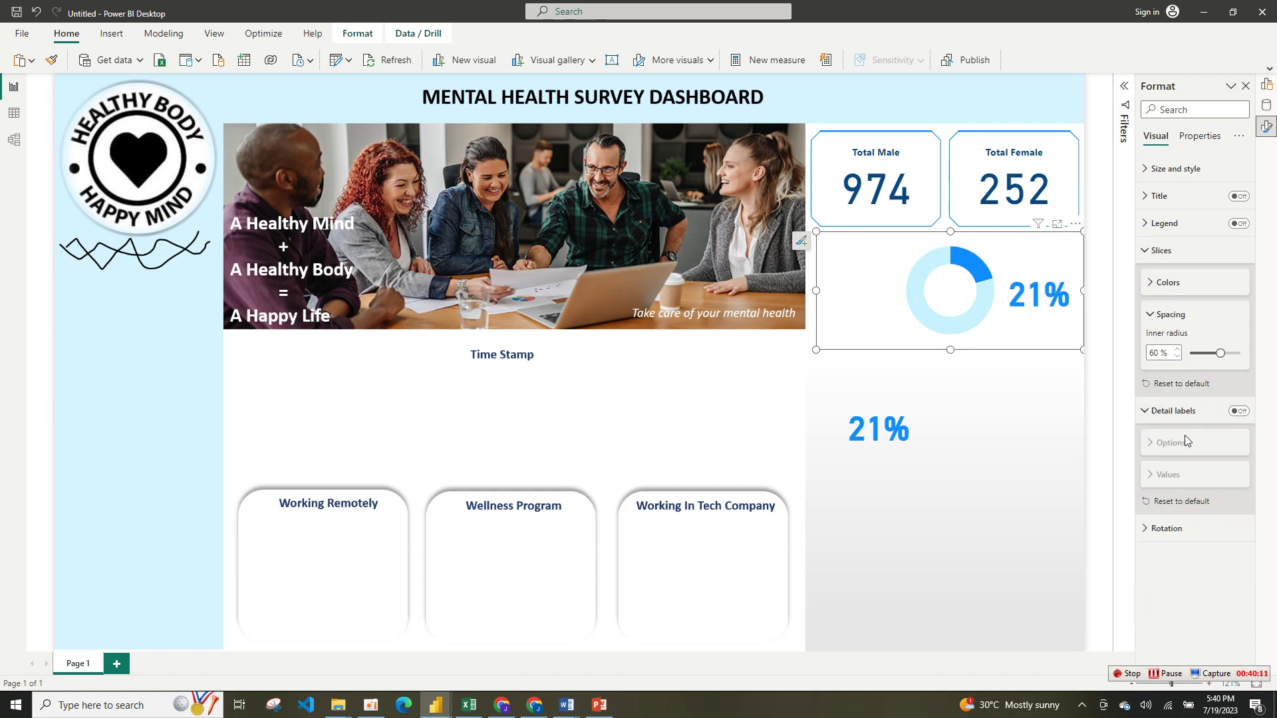
left_click(1175, 527)
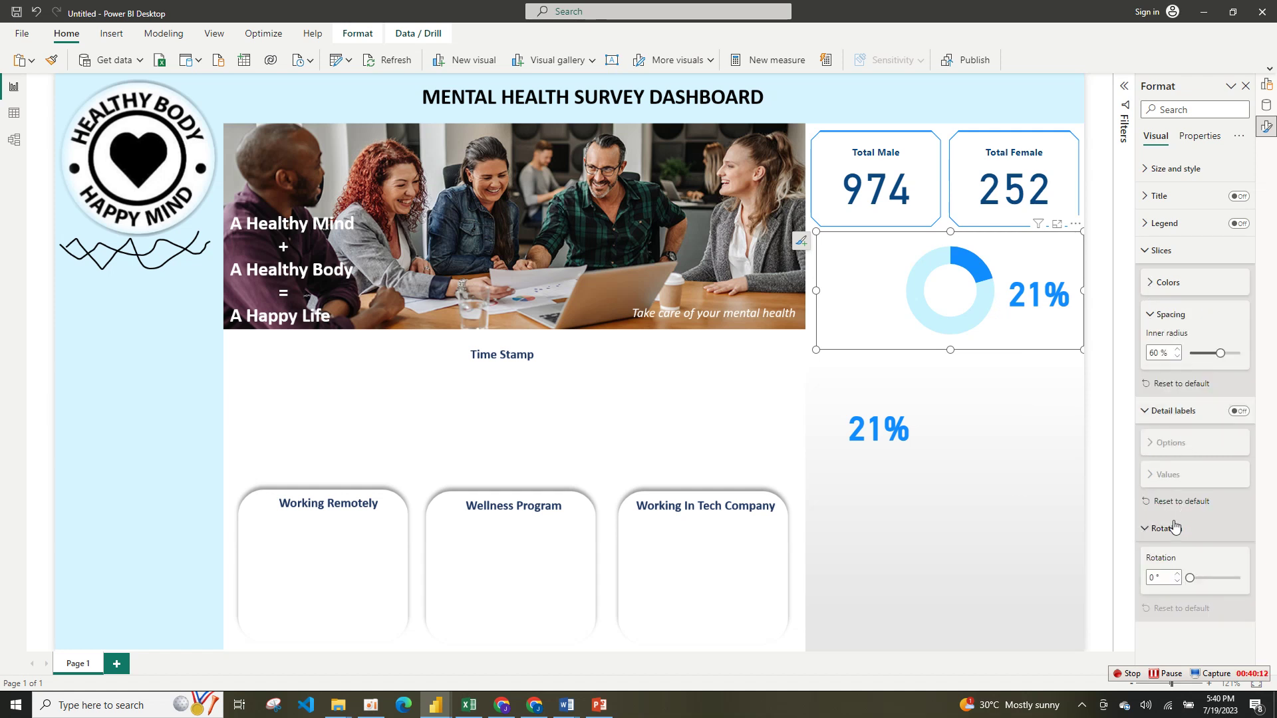
left_click(1179, 575)
left_click(1178, 576)
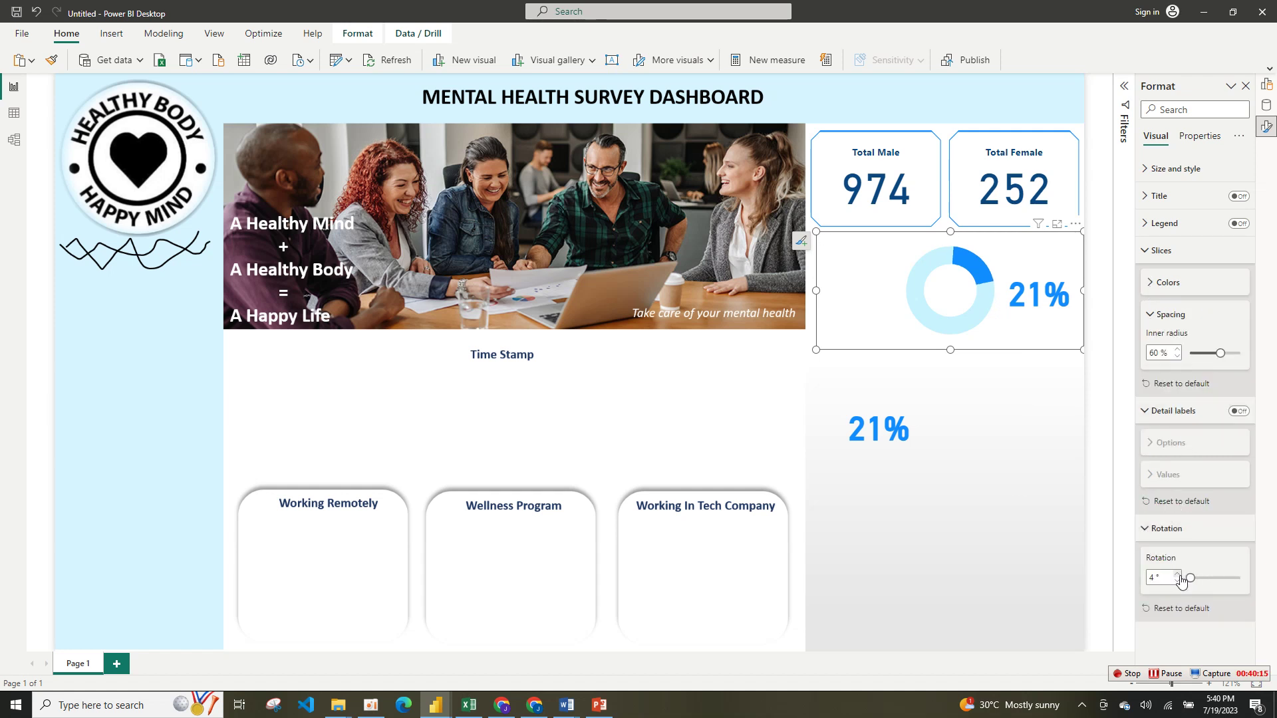
left_click(1179, 576)
left_click(1178, 576)
left_click(1178, 575)
left_click(1179, 576)
left_click(1178, 576)
left_click(1178, 575)
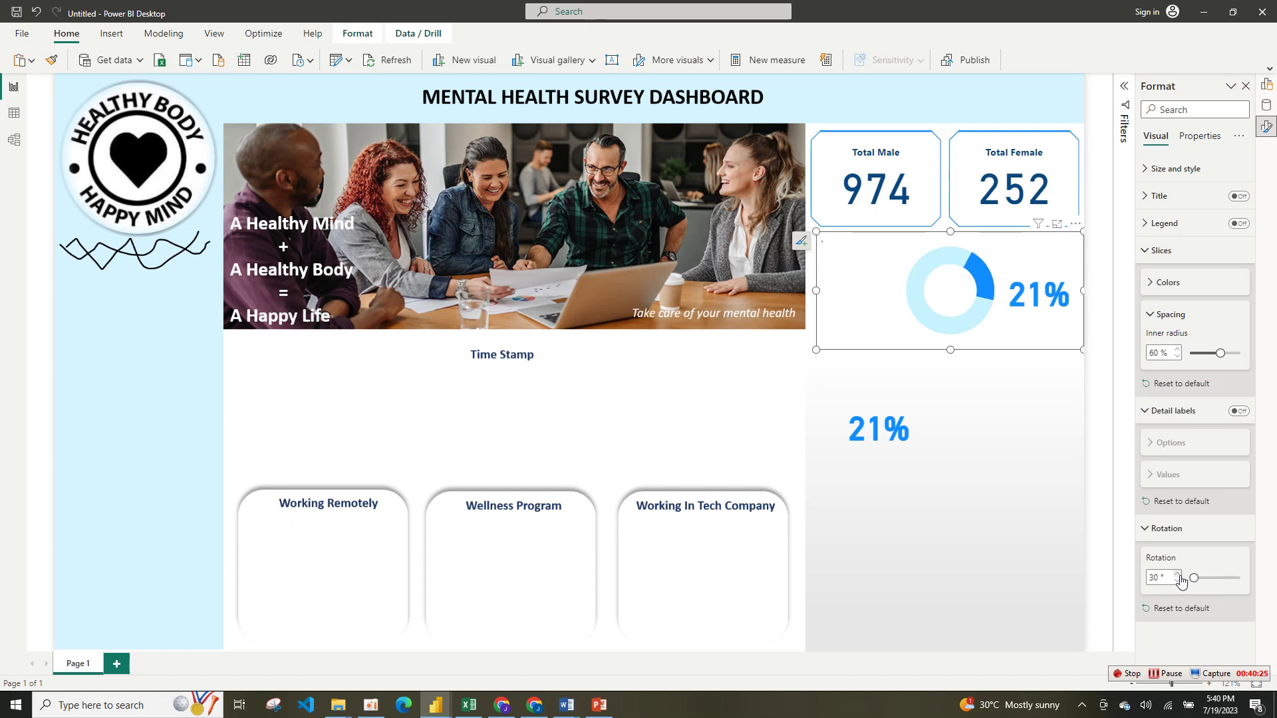
left_click(1178, 575)
left_click(1178, 575)
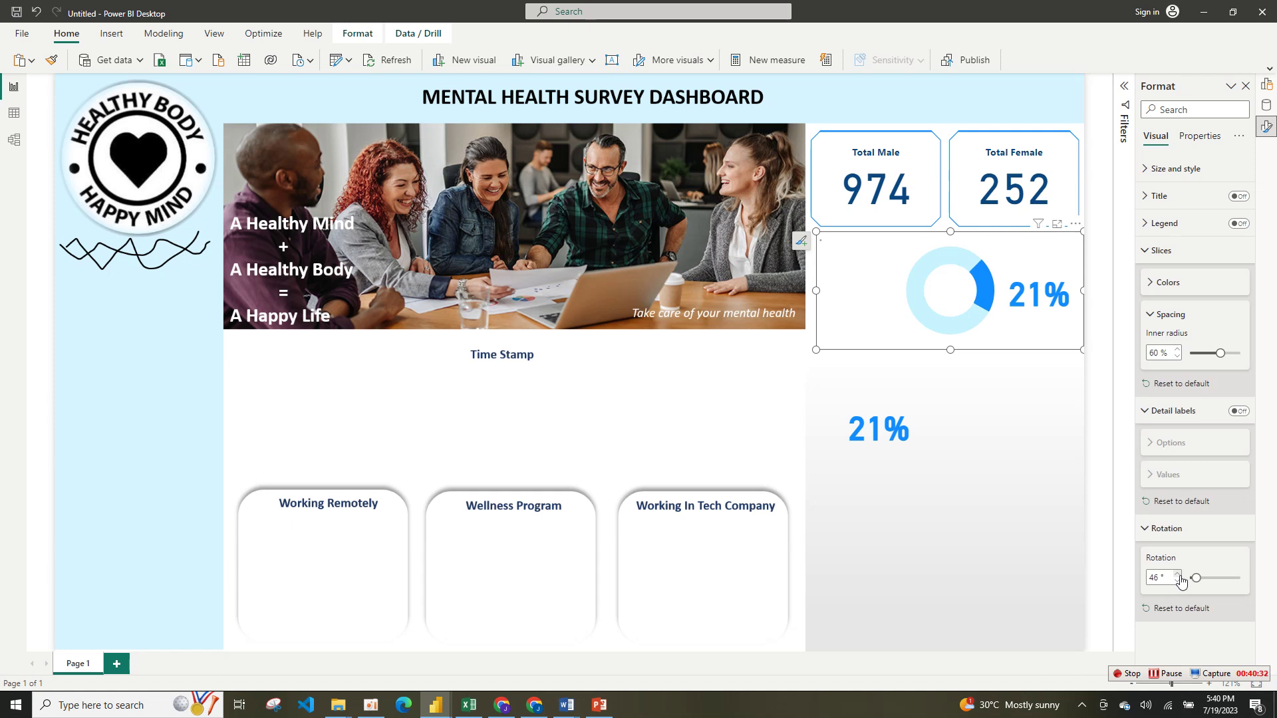
left_click(1150, 318)
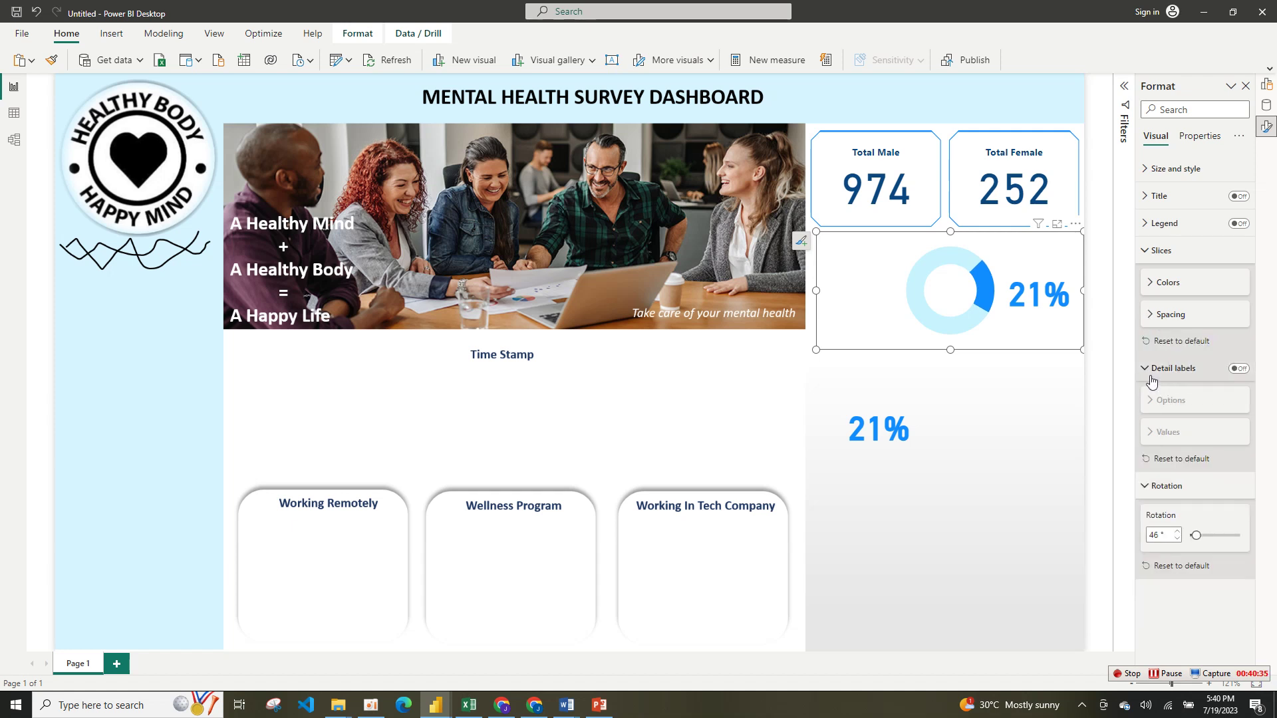
left_click(1163, 223)
left_click(1165, 223)
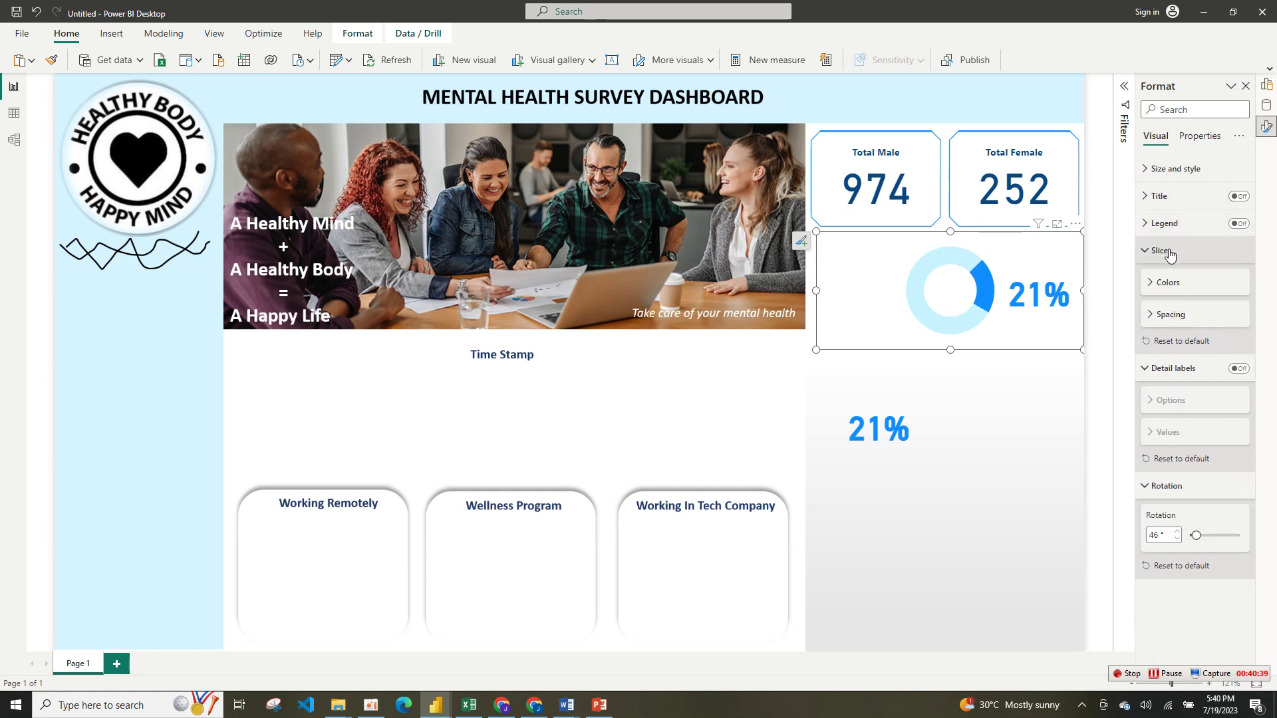
left_click(1165, 251)
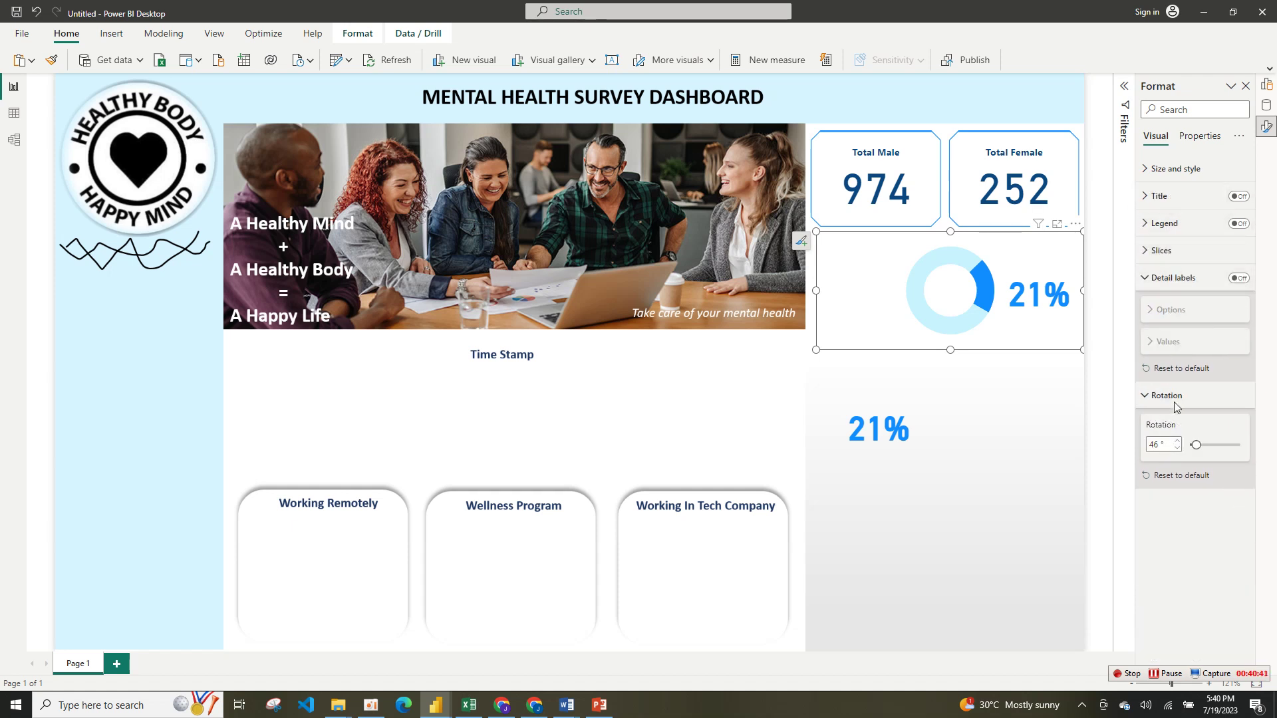
- Try a light blue for the donut's Sum of Total Female slice and restore the bright theme blue
left_click(1162, 251)
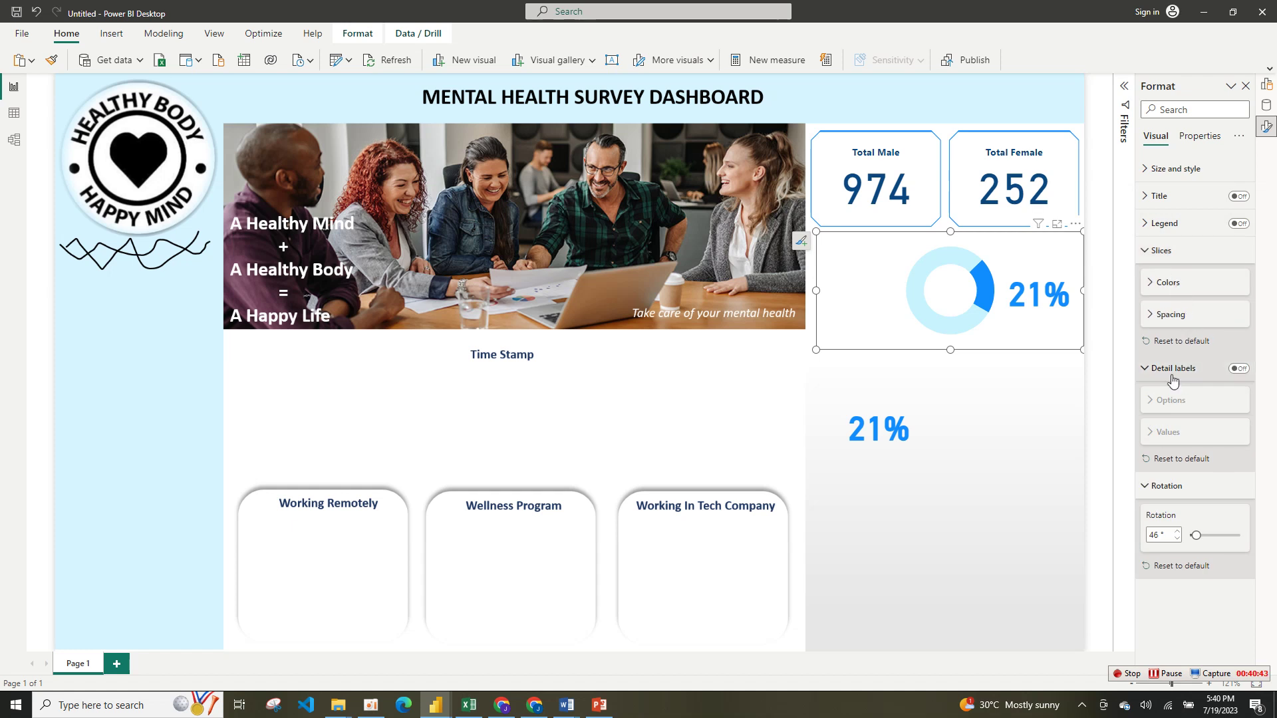
left_click(1166, 282)
left_click(1175, 318)
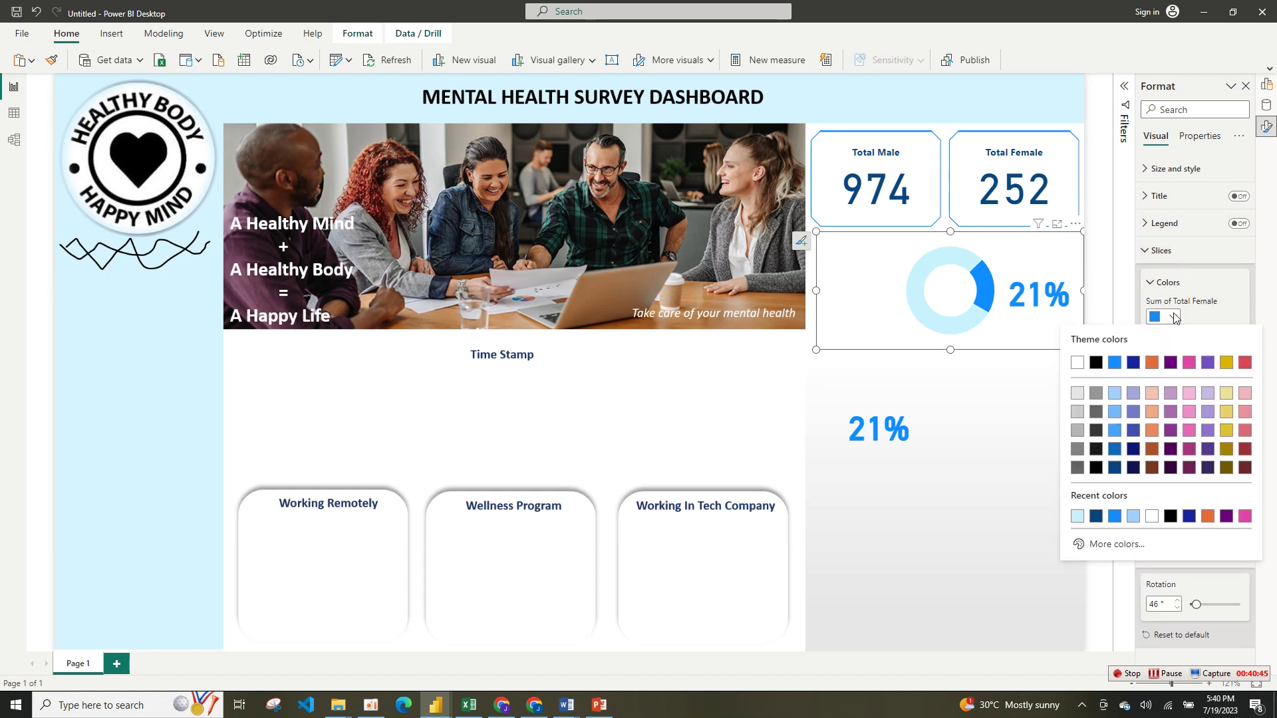
left_click(1095, 395)
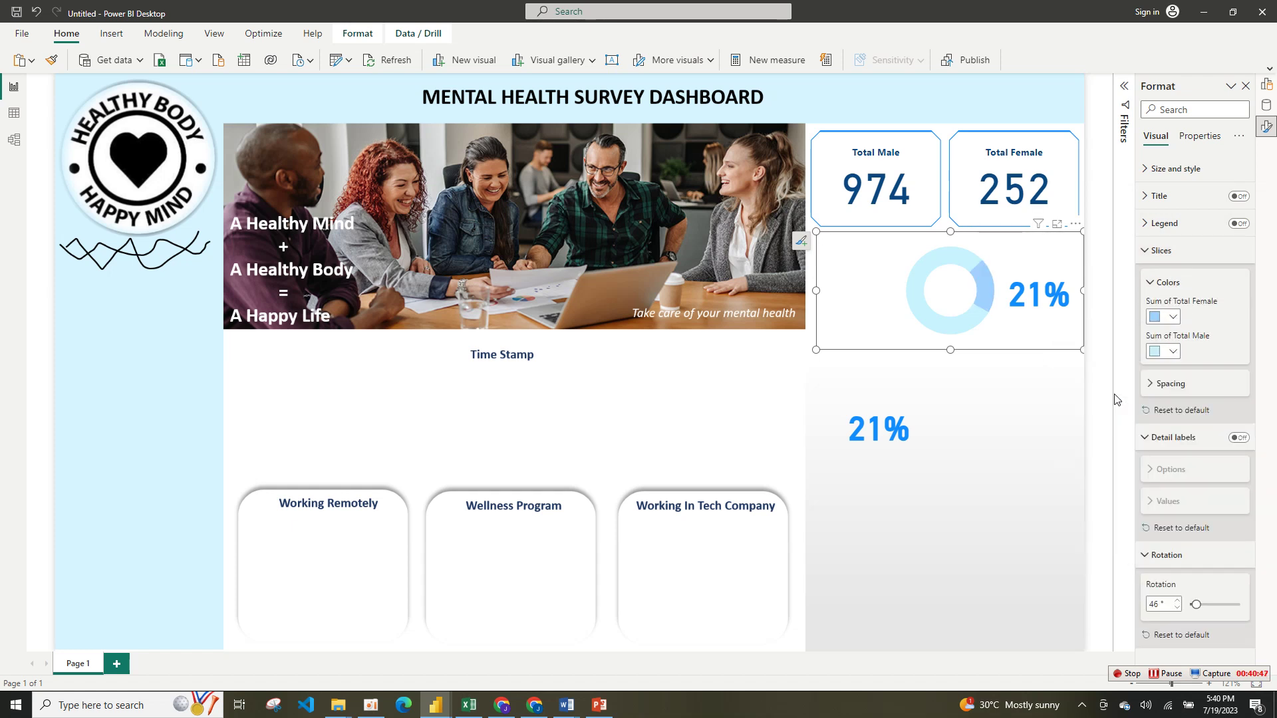
left_click(1174, 318)
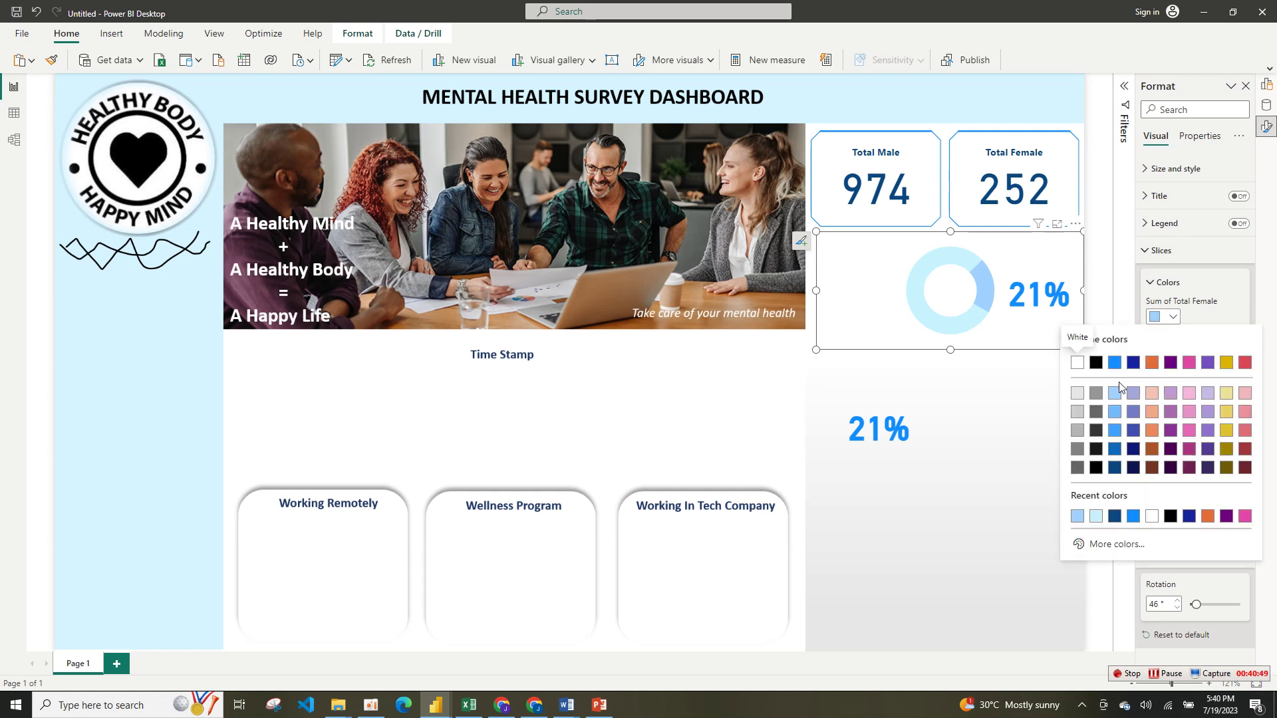
left_click(1116, 363)
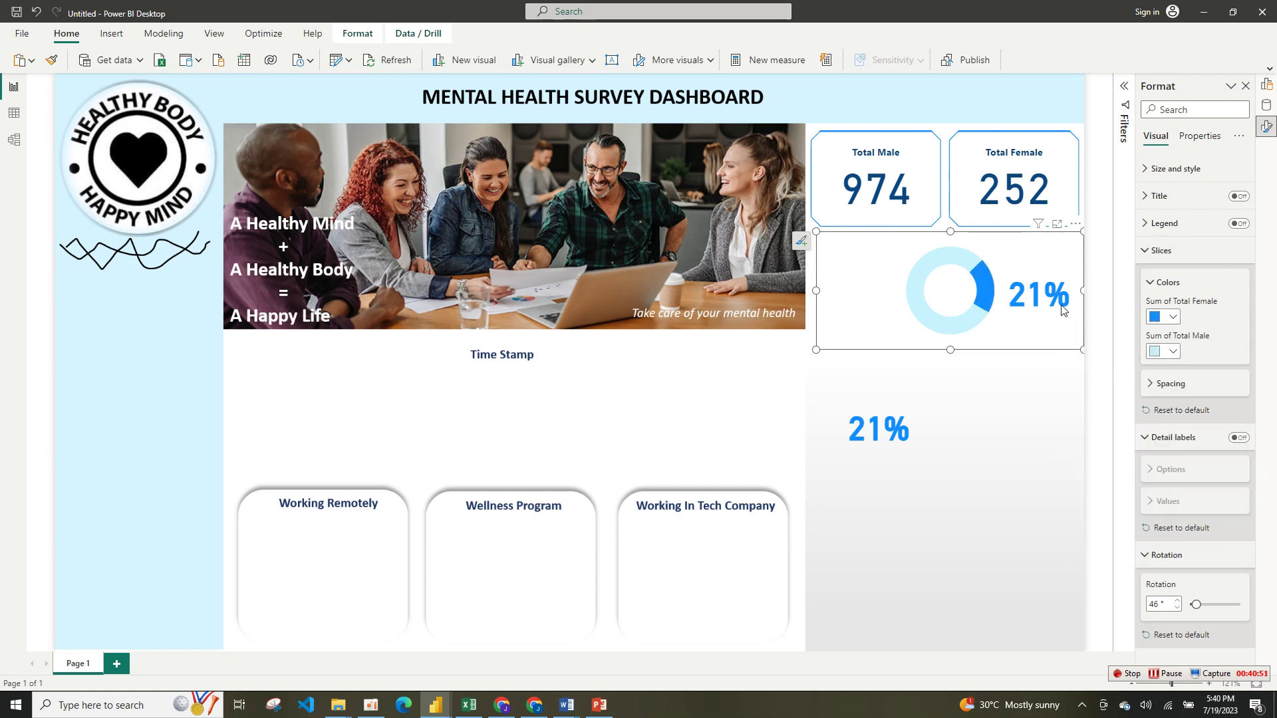
- Replace Female % with the Male % measure in the spare percentage card below the donut chart and enlarge the card
left_click(912, 444)
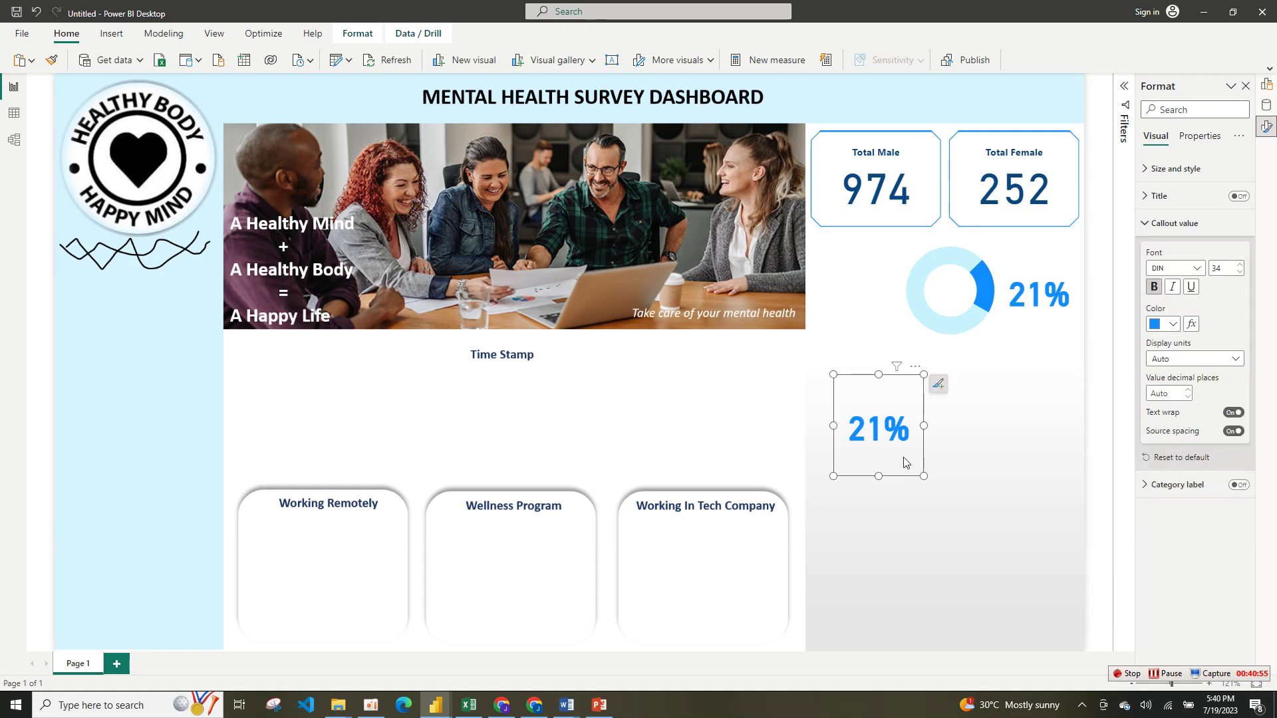
left_click(1267, 105)
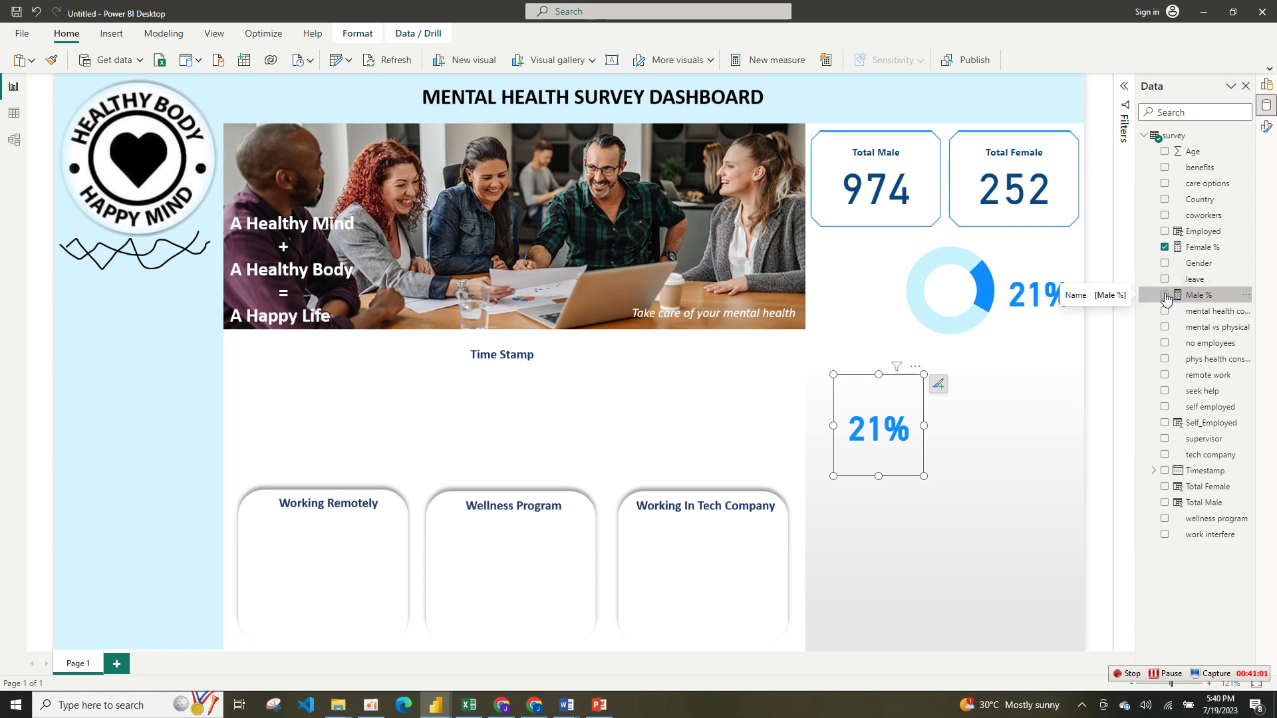
left_click_drag(1164, 296, 858, 433)
left_click_drag(924, 475, 1002, 458)
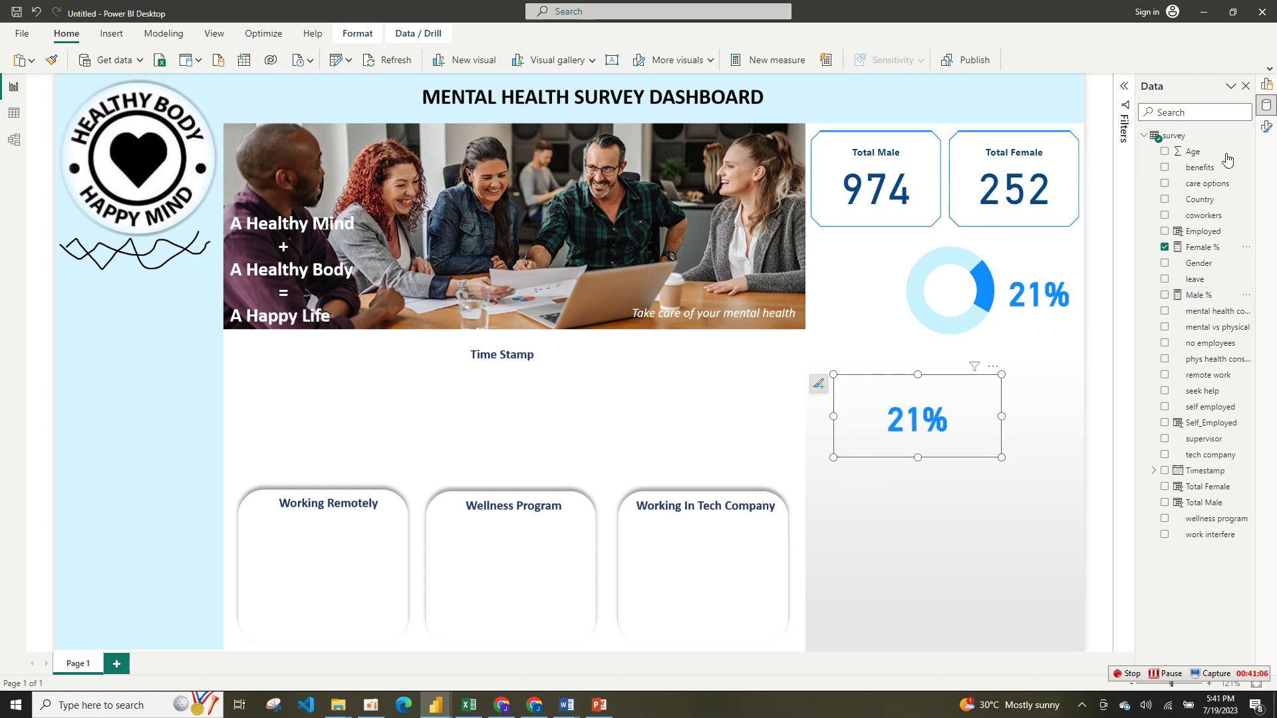
left_click(1268, 85)
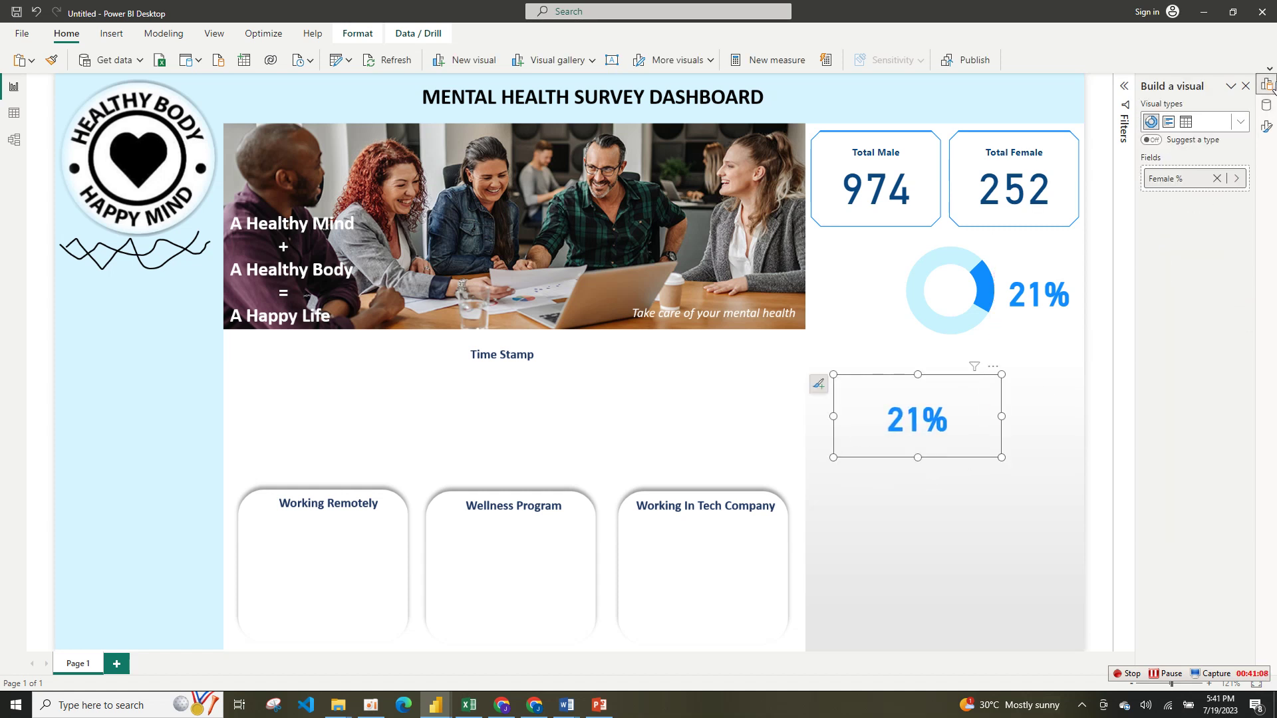
left_click(1218, 179)
left_click(1265, 108)
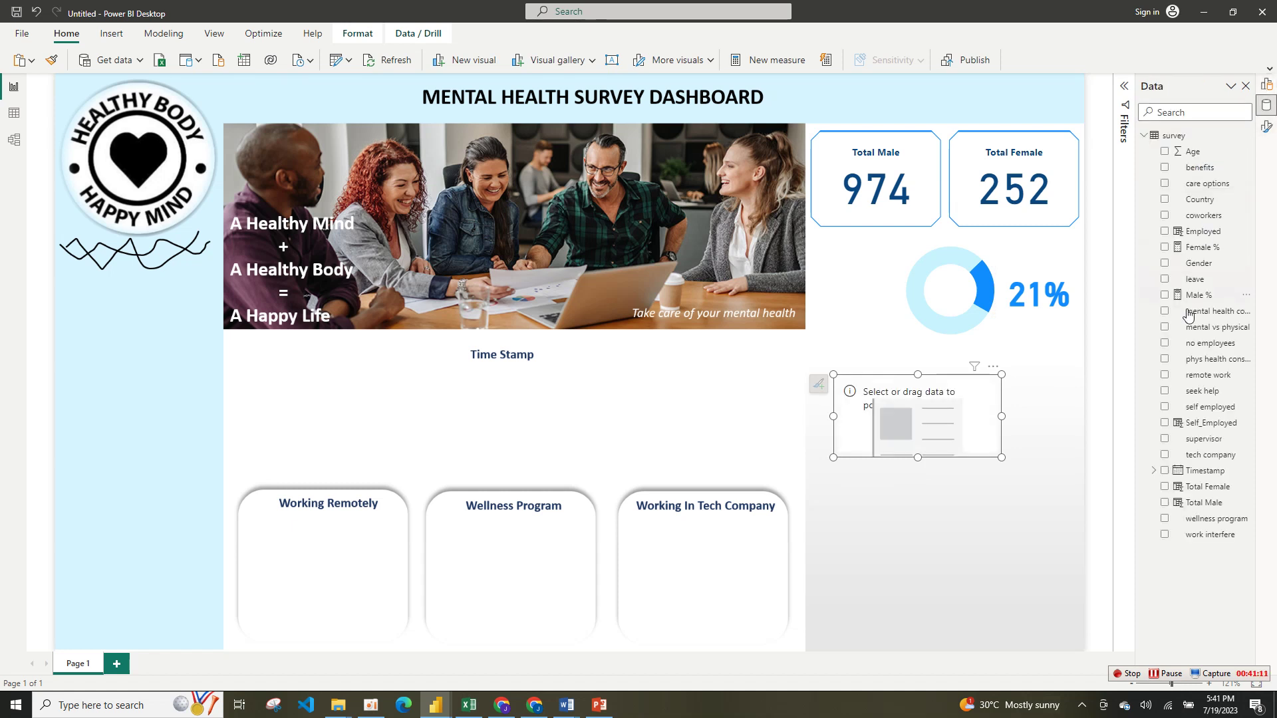
left_click(1164, 295)
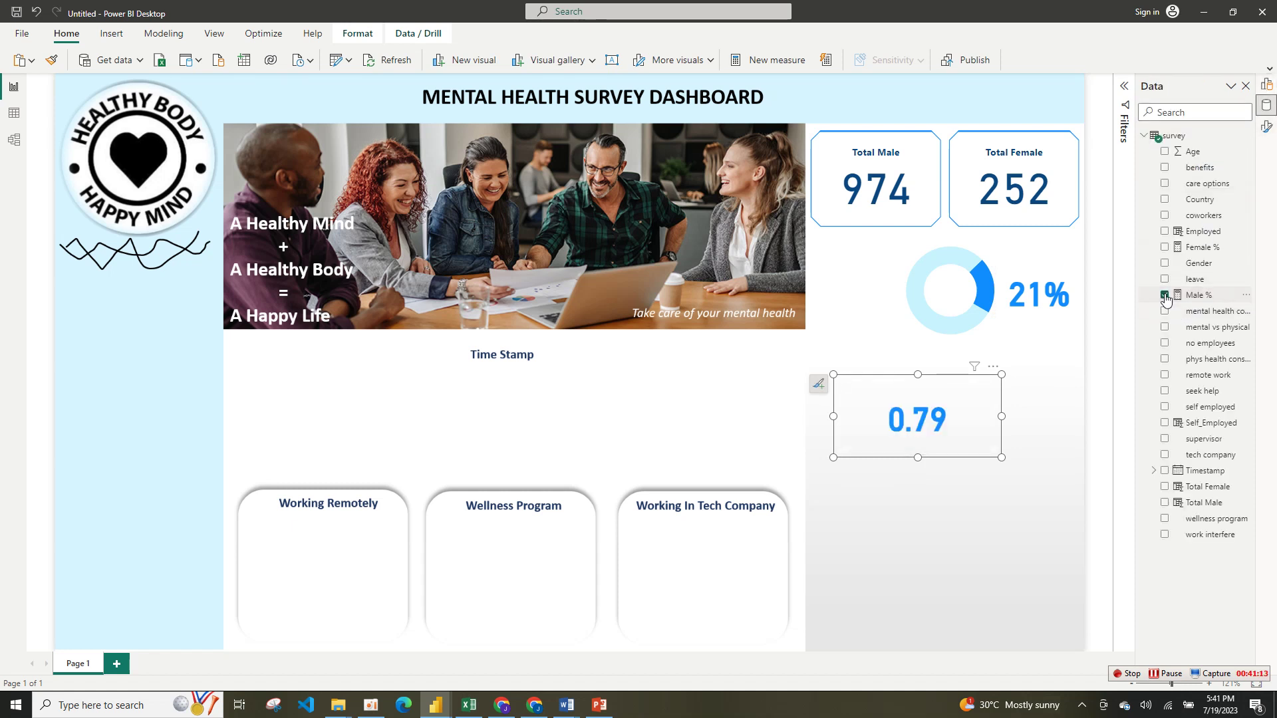
left_click_drag(1000, 456, 1021, 479)
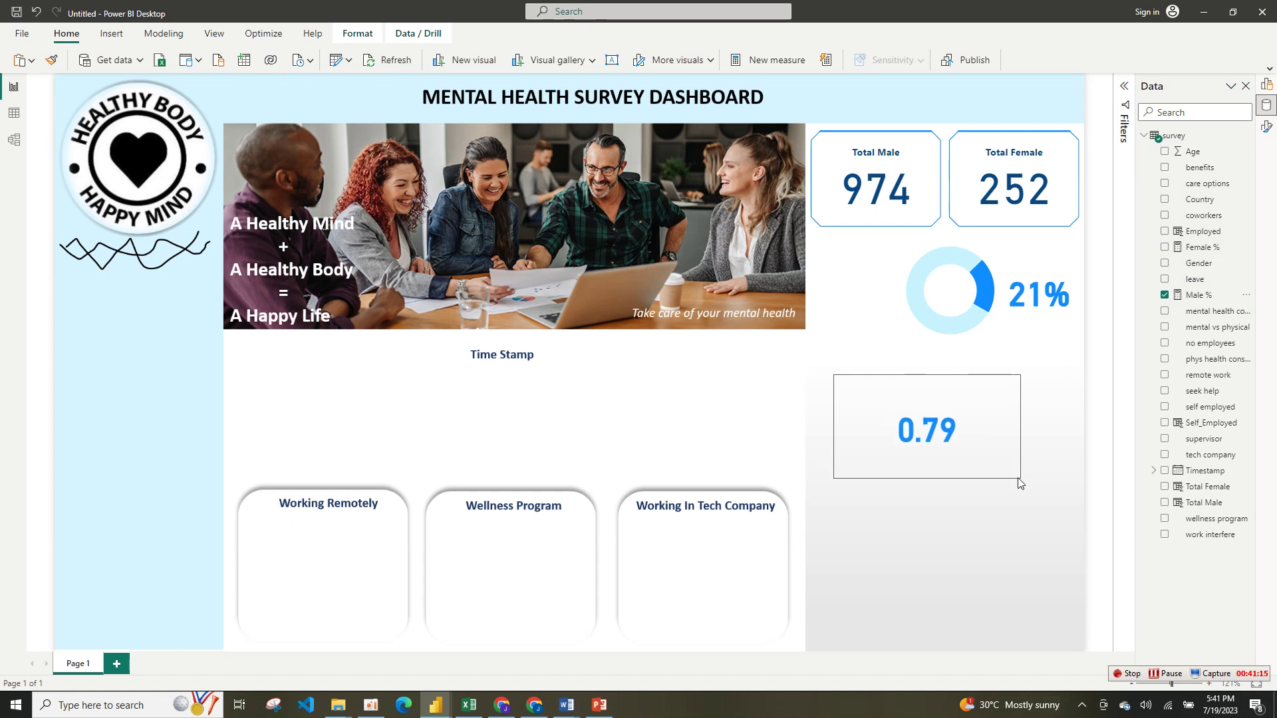
- Format the Male % measure as a percentage with 0 decimal places and slightly shrink its card
left_click(1191, 295)
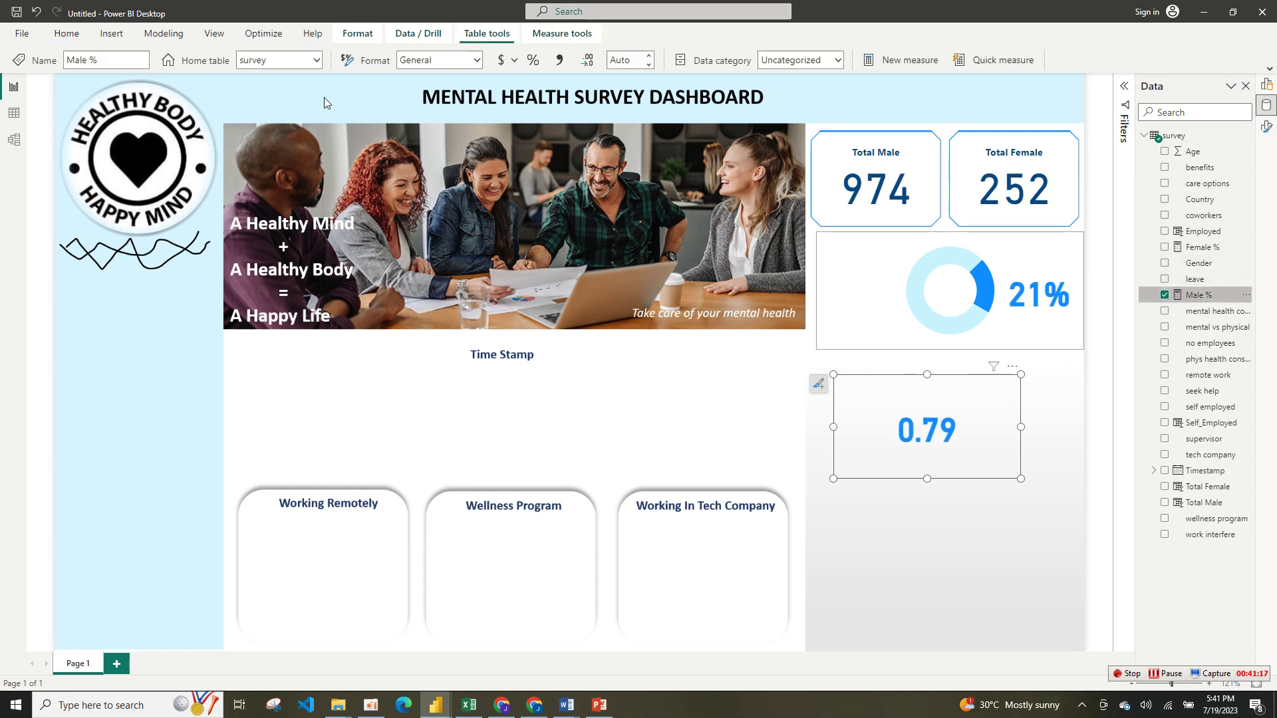
left_click(533, 61)
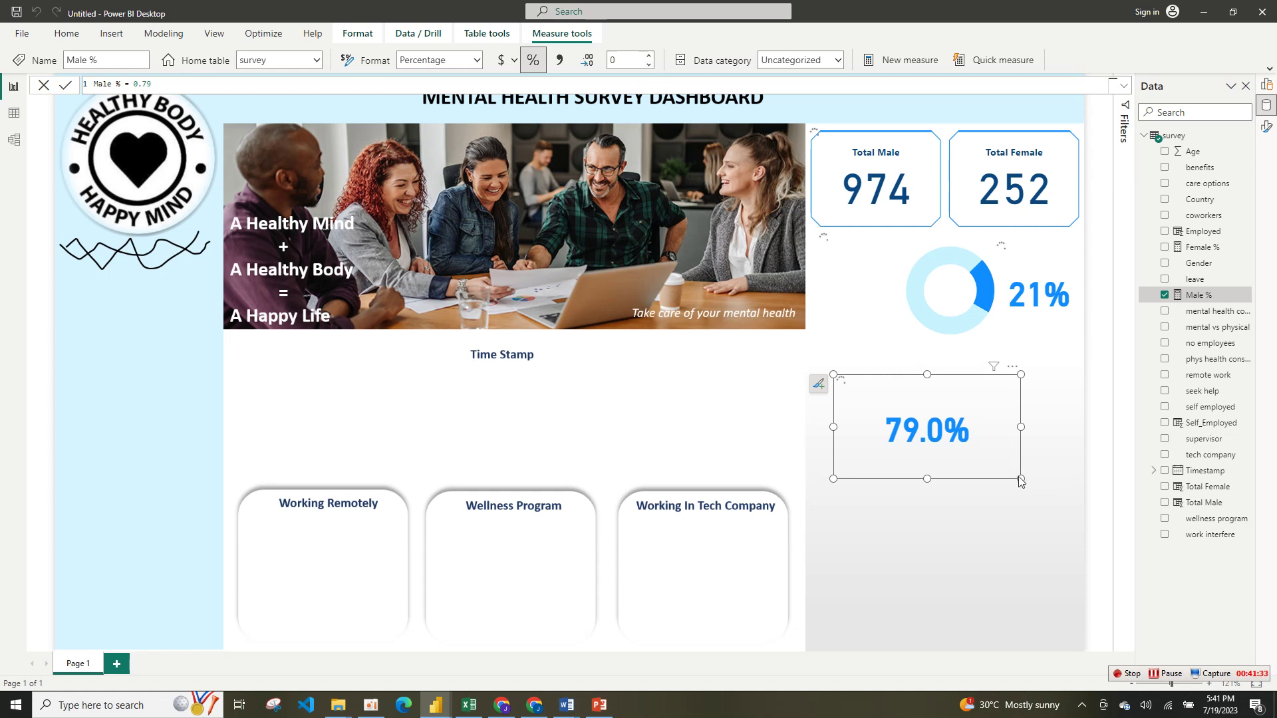
mouse_move(1021, 481)
left_mouse_down()
mouse_move(992, 508)
mouse_move(998, 473)
left_mouse_up()
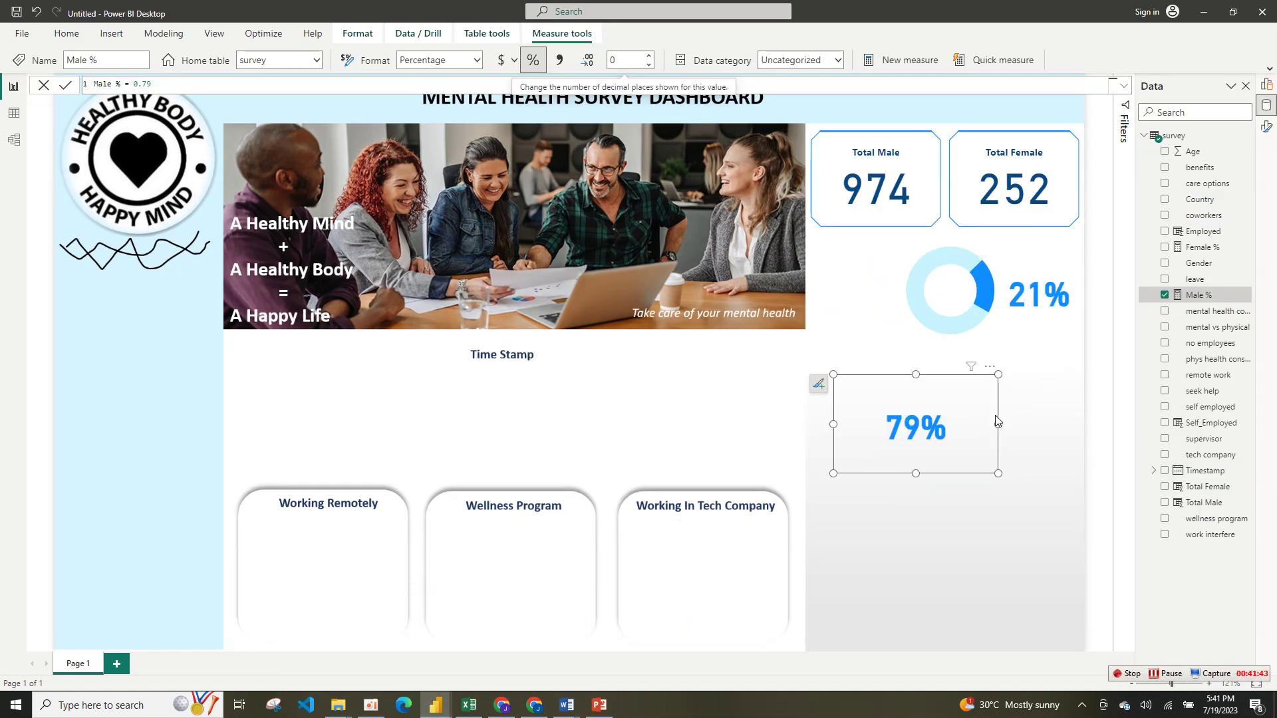
- Move the Male % card to the left side of the donut chart and narrow it to fit there
left_click_drag(995, 421, 948, 286)
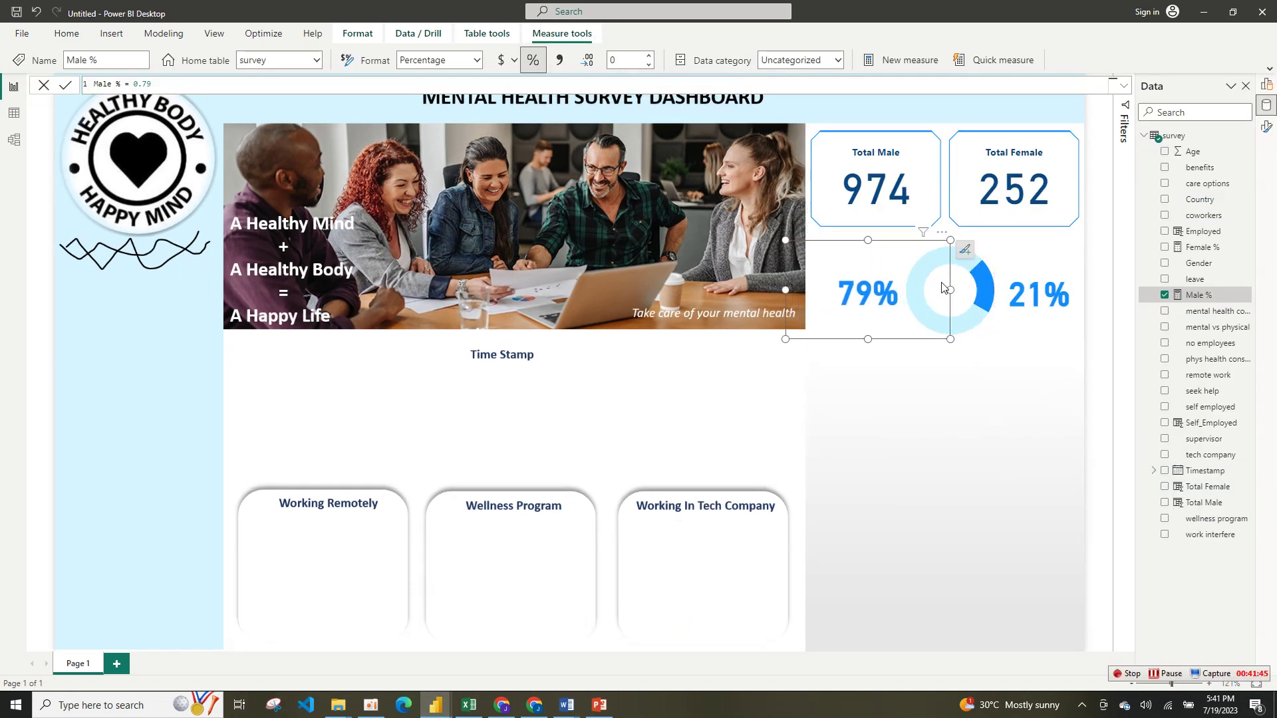
left_click_drag(796, 293, 828, 293)
left_click_drag(950, 291, 914, 293)
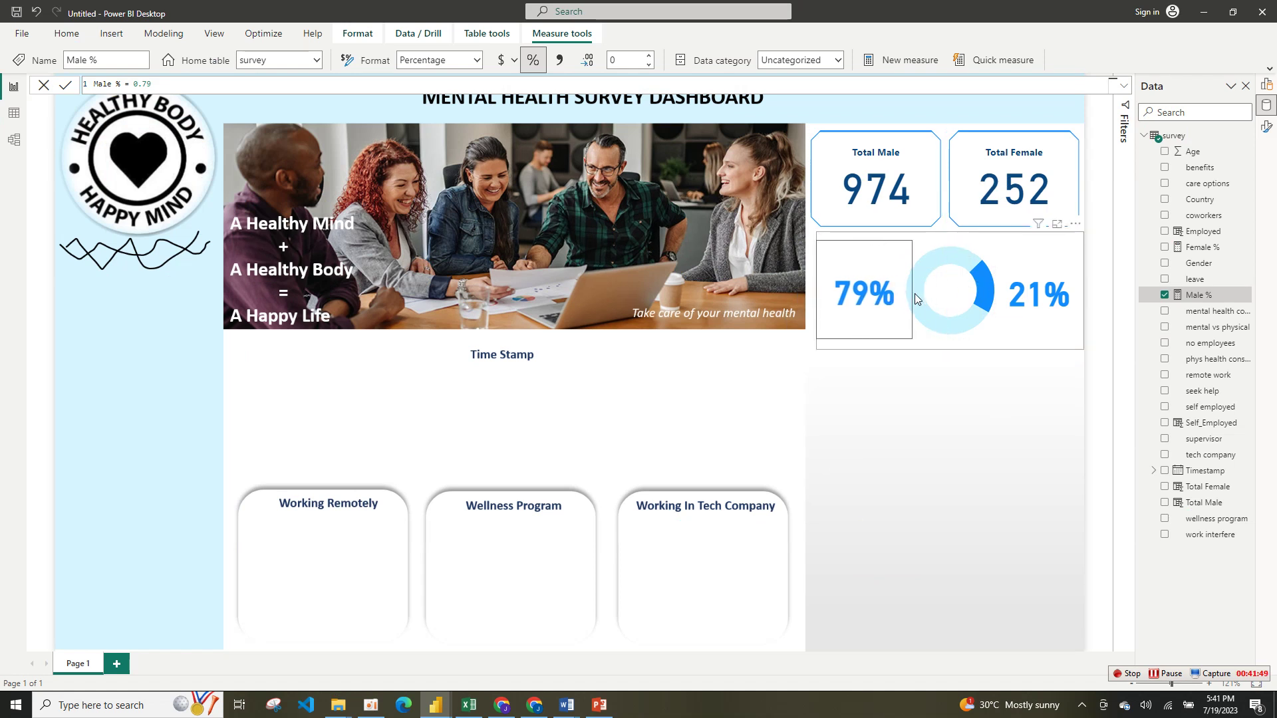
left_click(984, 381)
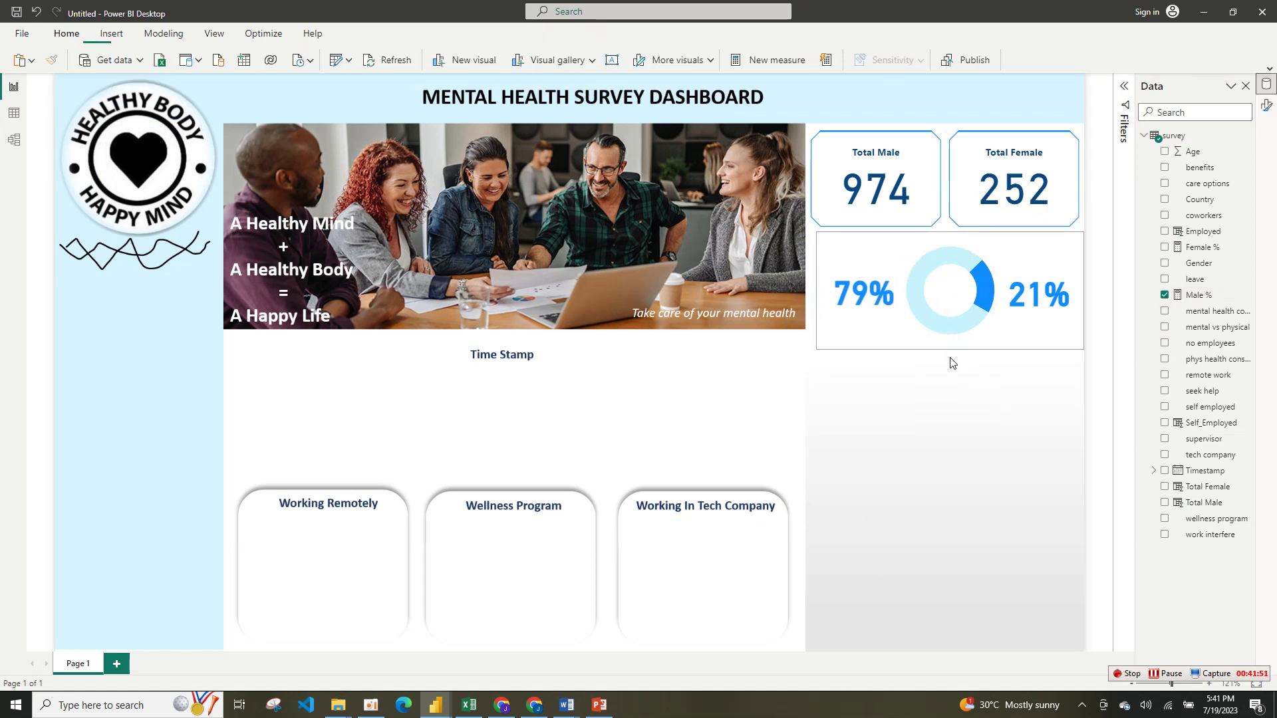
- Set the Male % card's callout value colour to the recently used dark blue
left_click(873, 315)
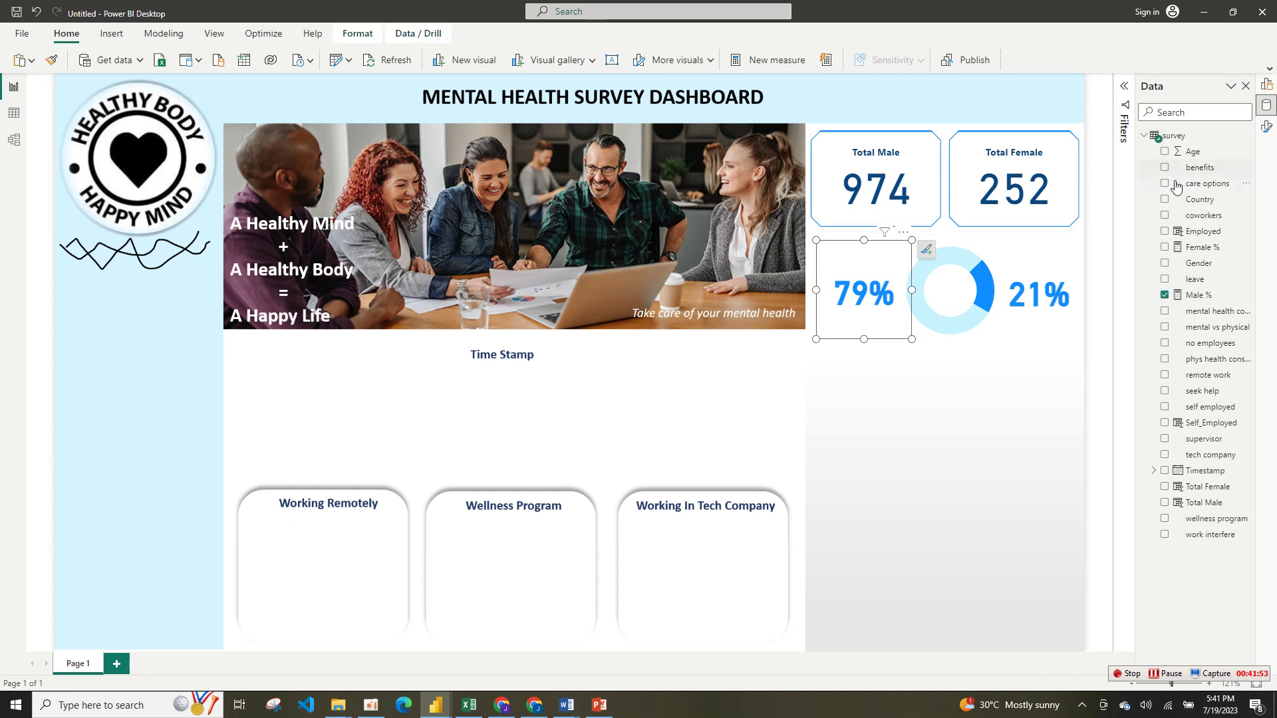
left_click(1267, 85)
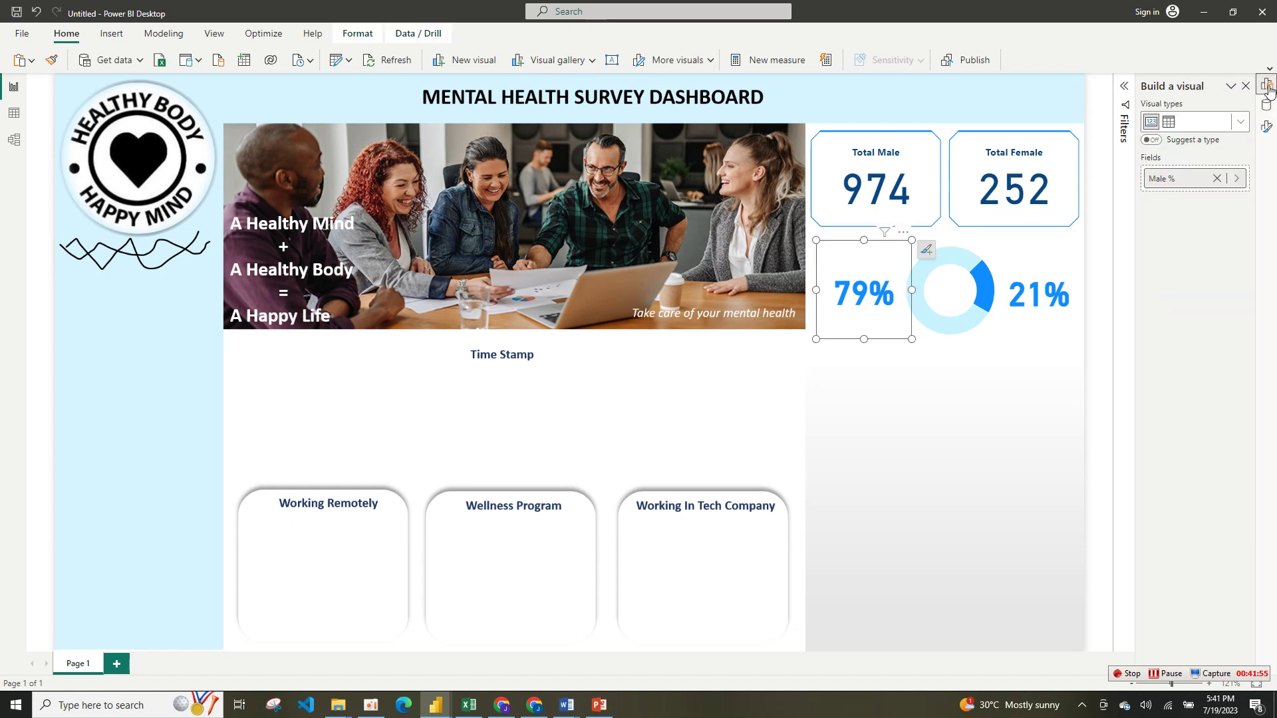
left_click(1266, 127)
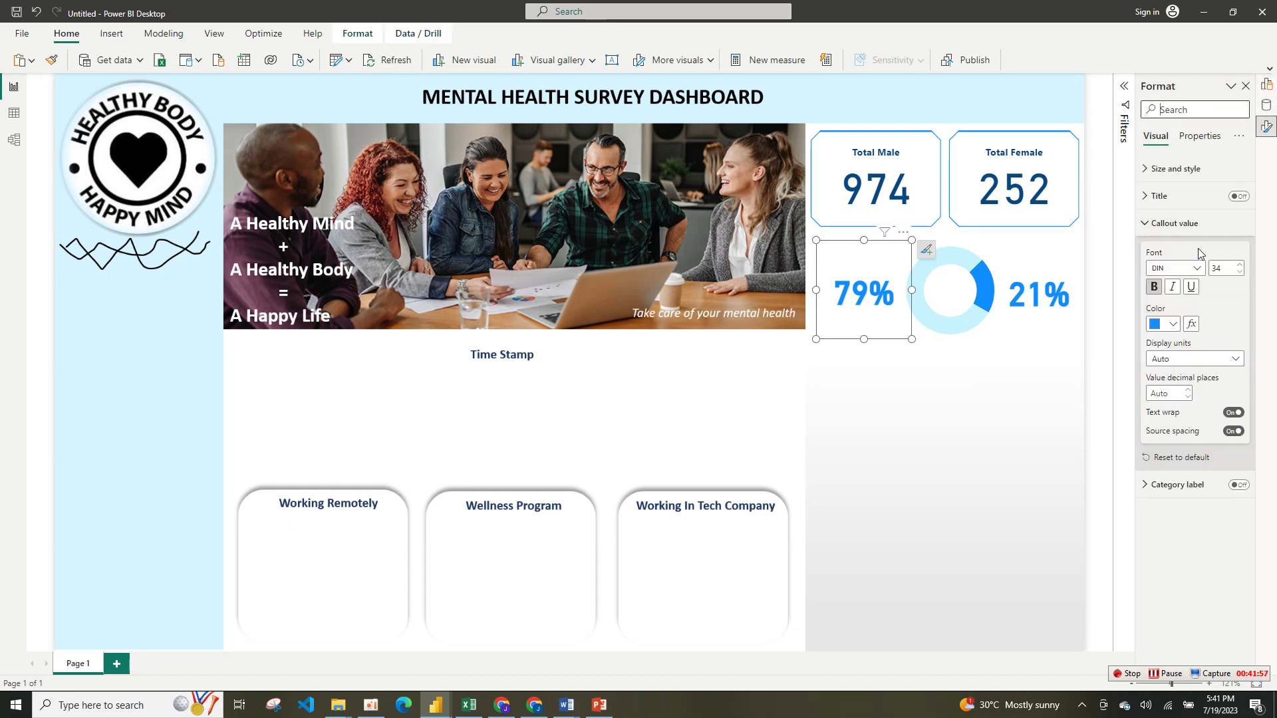
left_click(1164, 324)
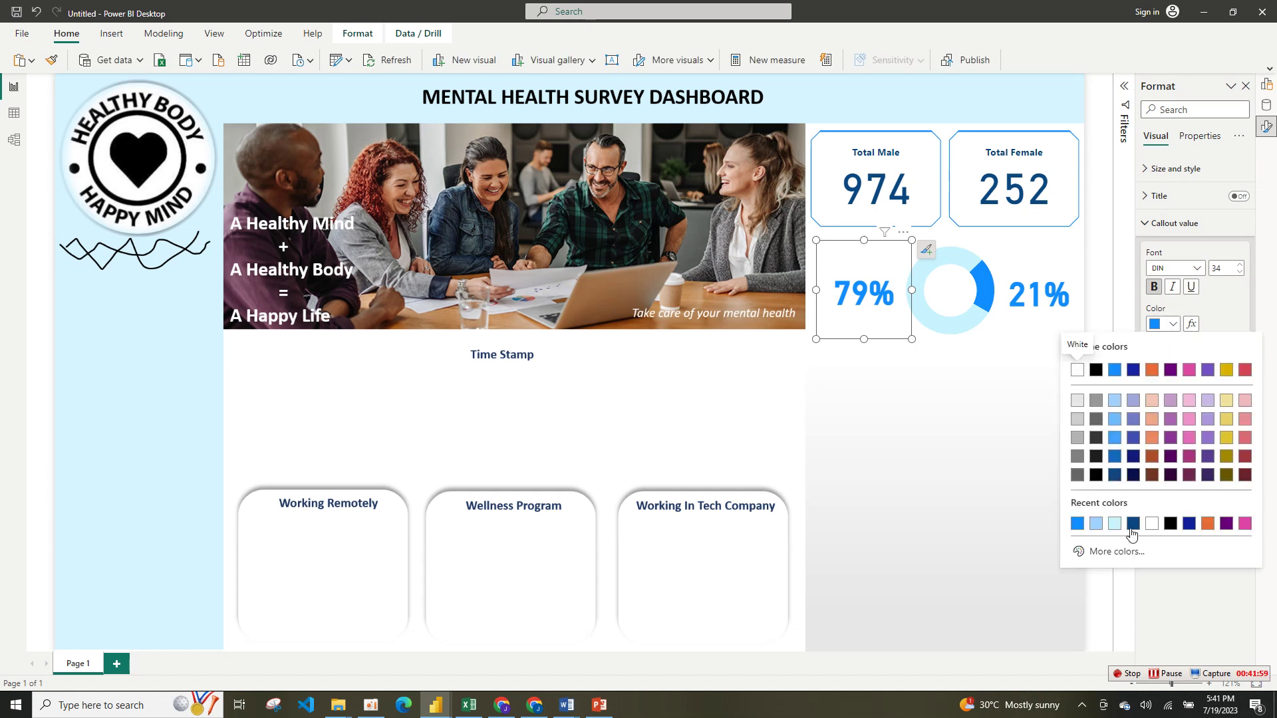
left_click(1131, 534)
- Give the Female % card's callout value the same dark blue and turn off bold on both percentage cards
left_click(1061, 310)
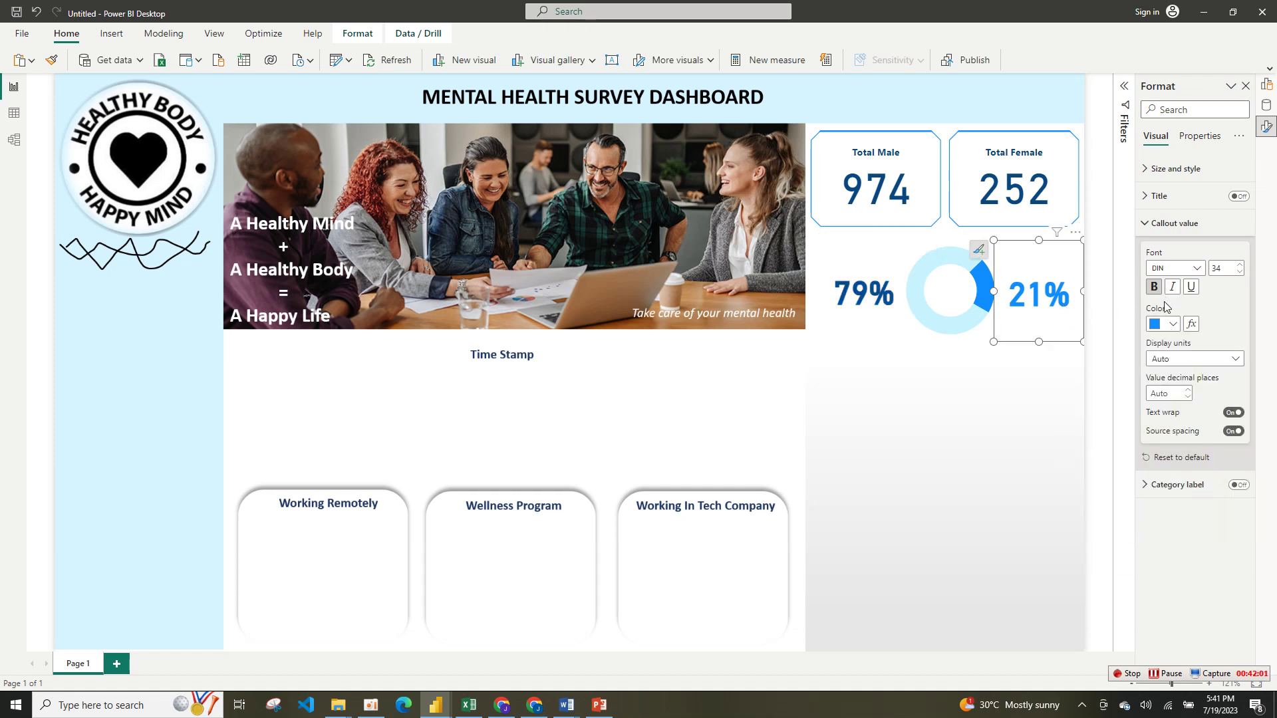
left_click(1171, 324)
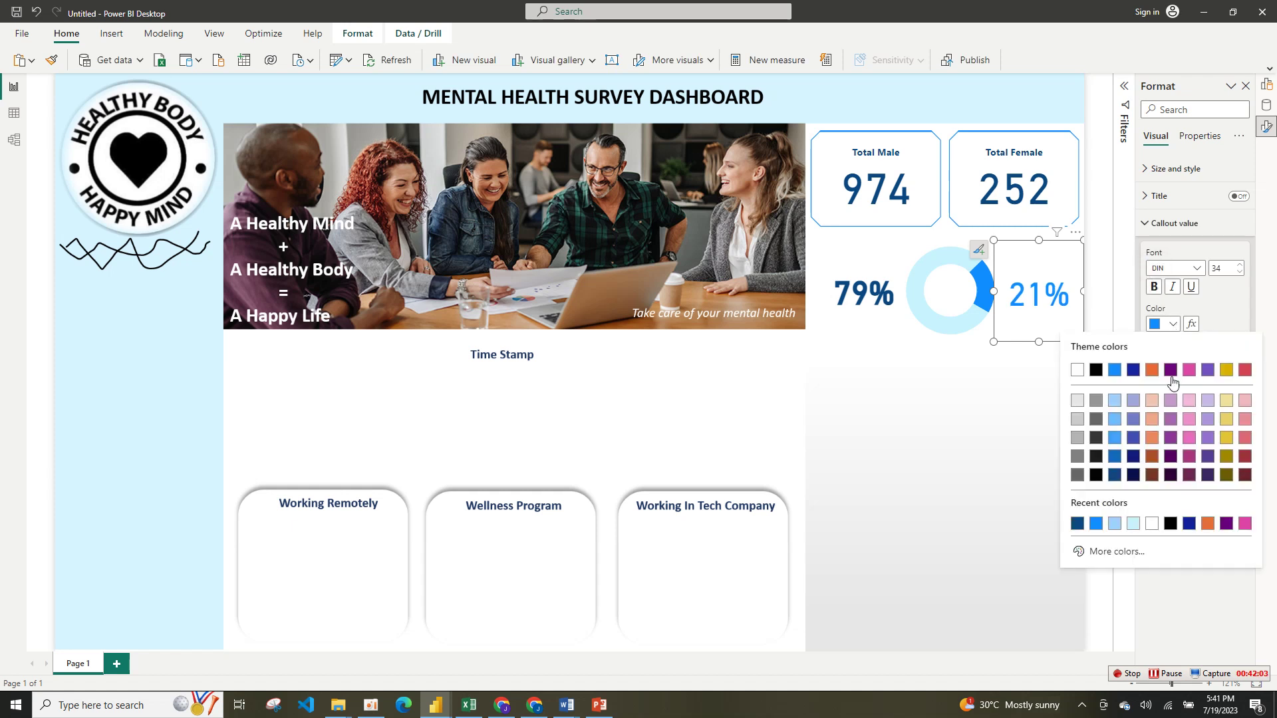
left_click(1077, 524)
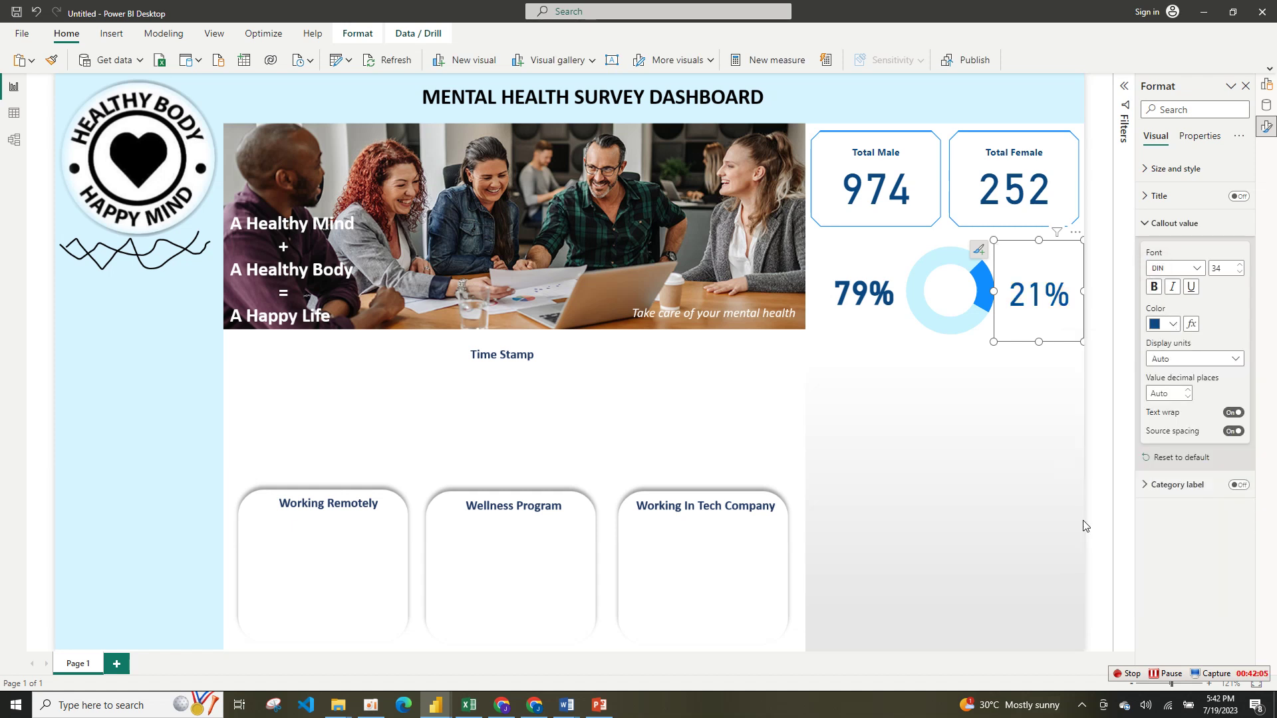
left_click(881, 294)
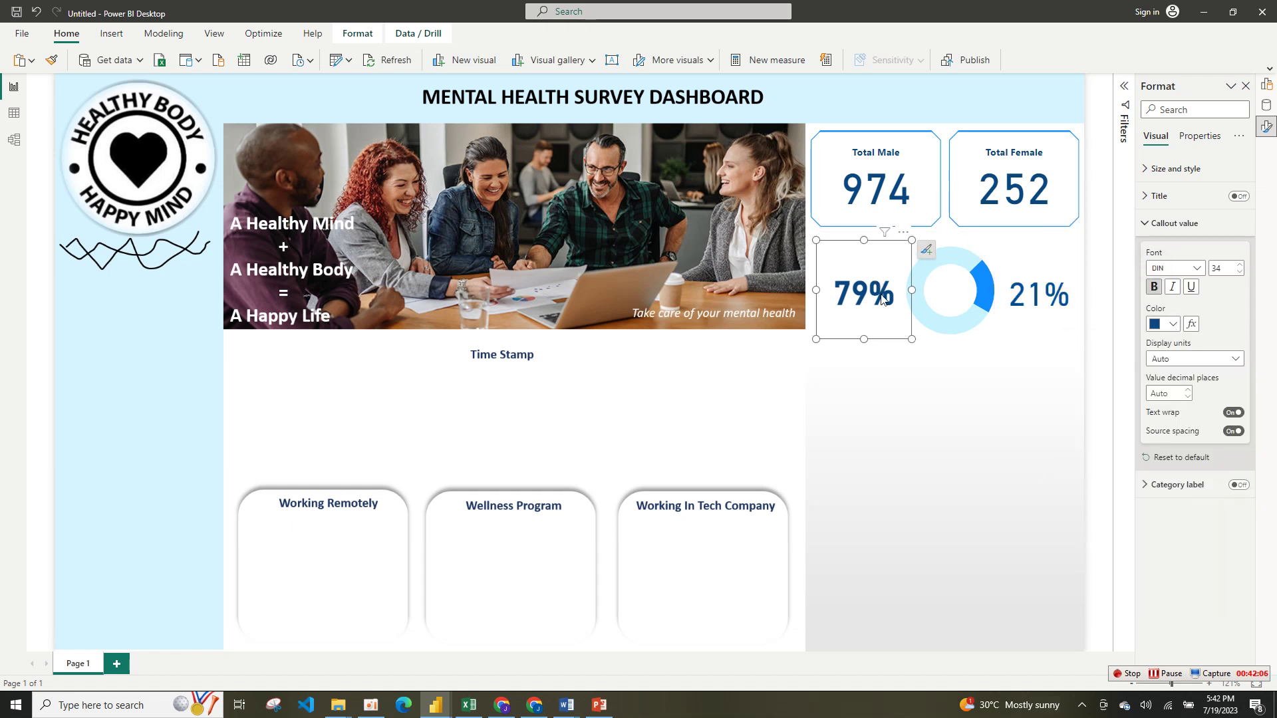
left_click(1154, 291)
left_click(868, 363)
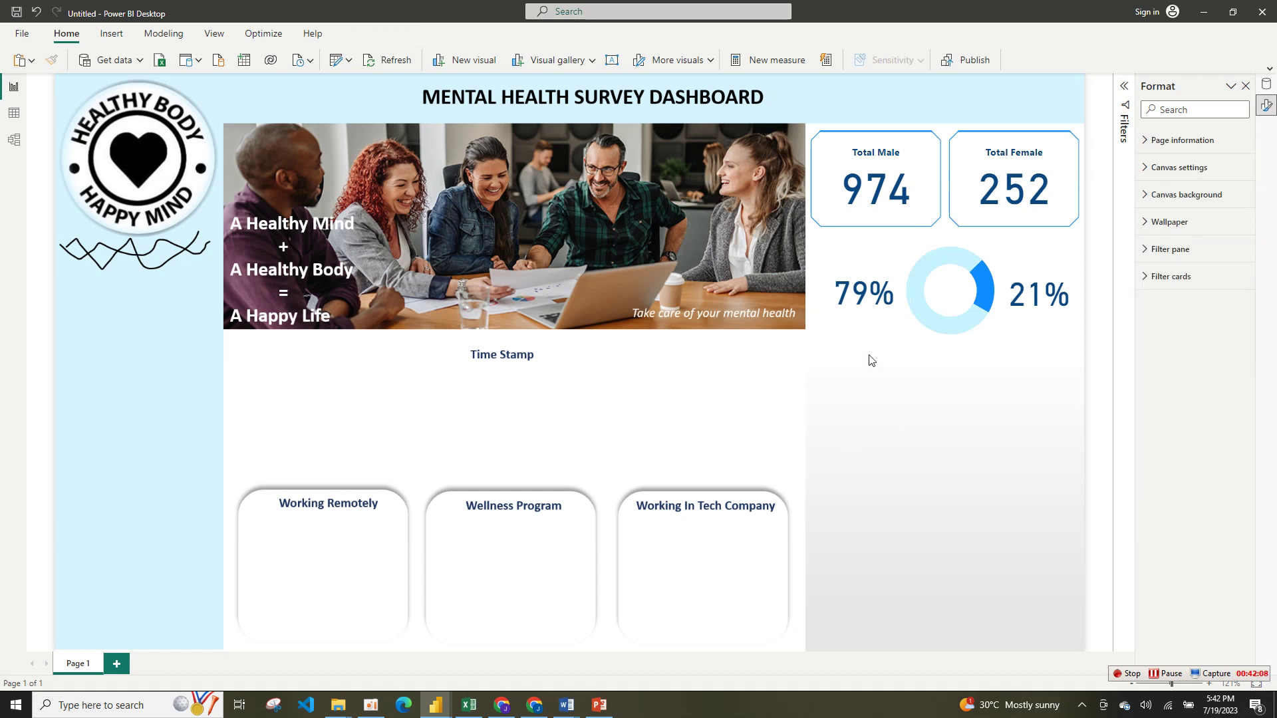
- Shrink the Male % and Female % cards slightly and line up their values on either side of the donut chart
left_click(899, 335)
left_click_drag(909, 340, 900, 328)
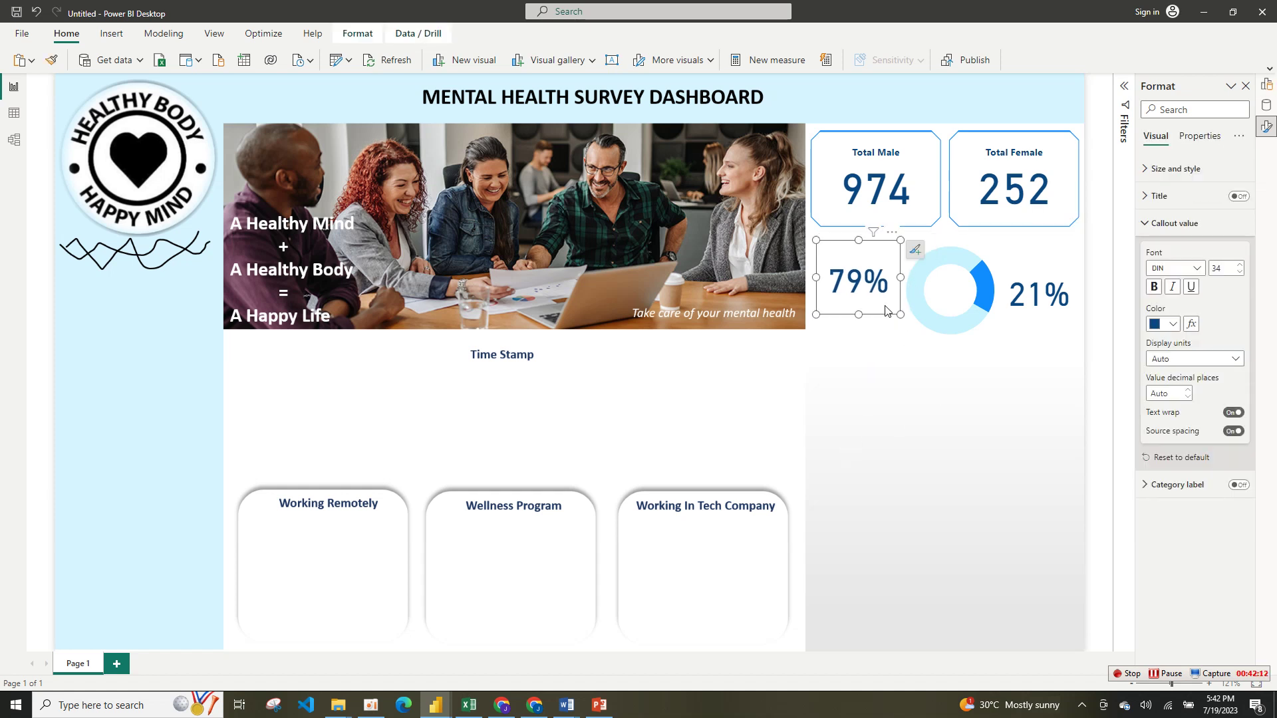
left_click(1093, 299)
left_click(1077, 332)
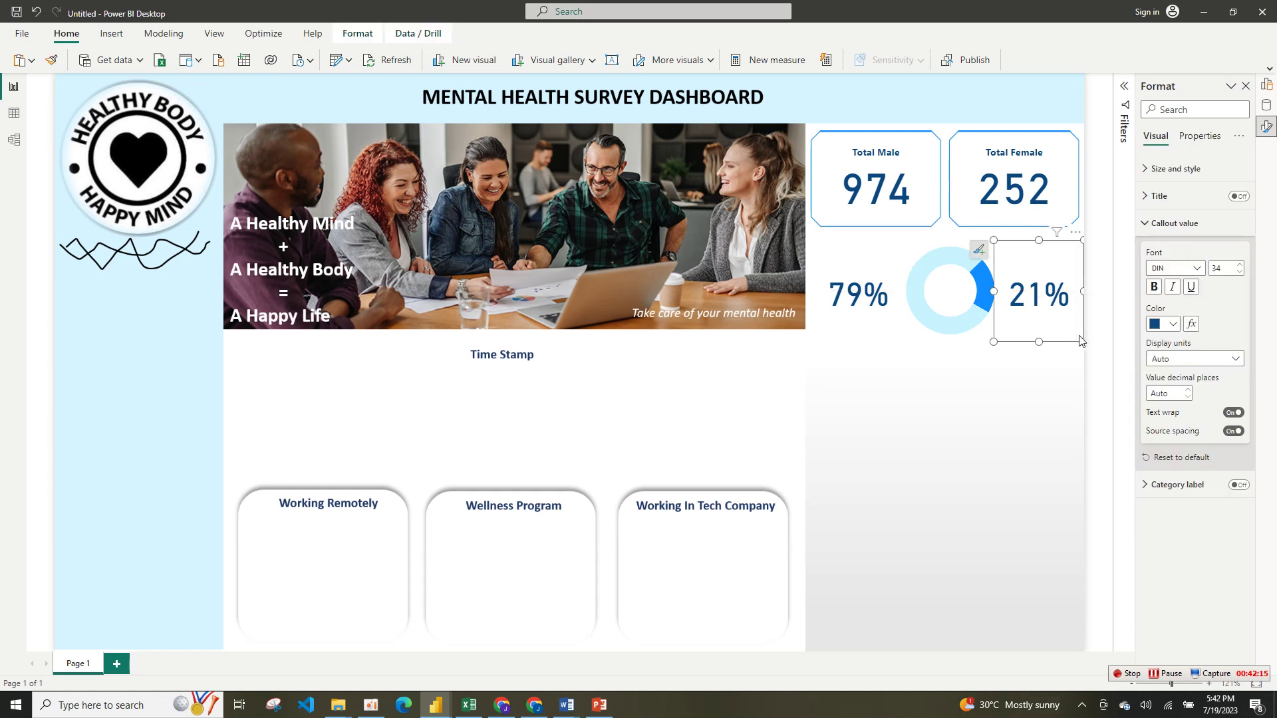
left_click(1086, 347)
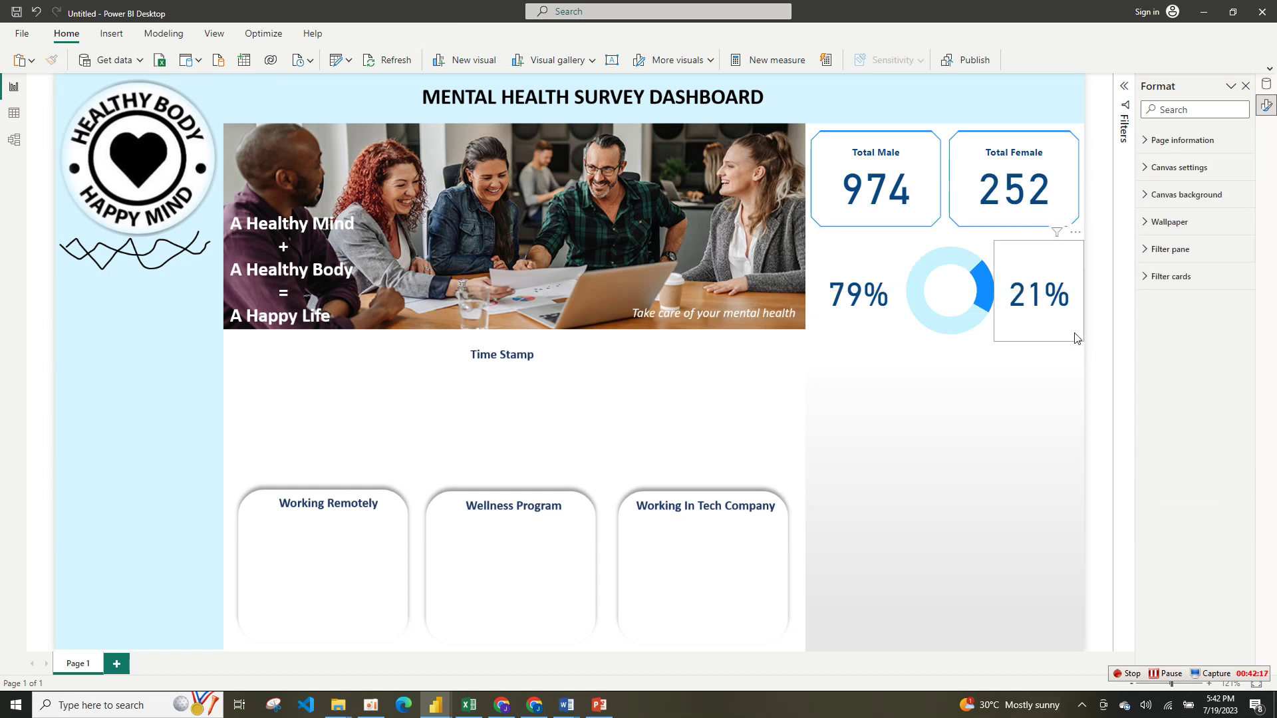
left_click(1079, 338)
mouse_move(1083, 340)
left_mouse_down()
mouse_move(1069, 334)
mouse_move(1079, 340)
left_mouse_up()
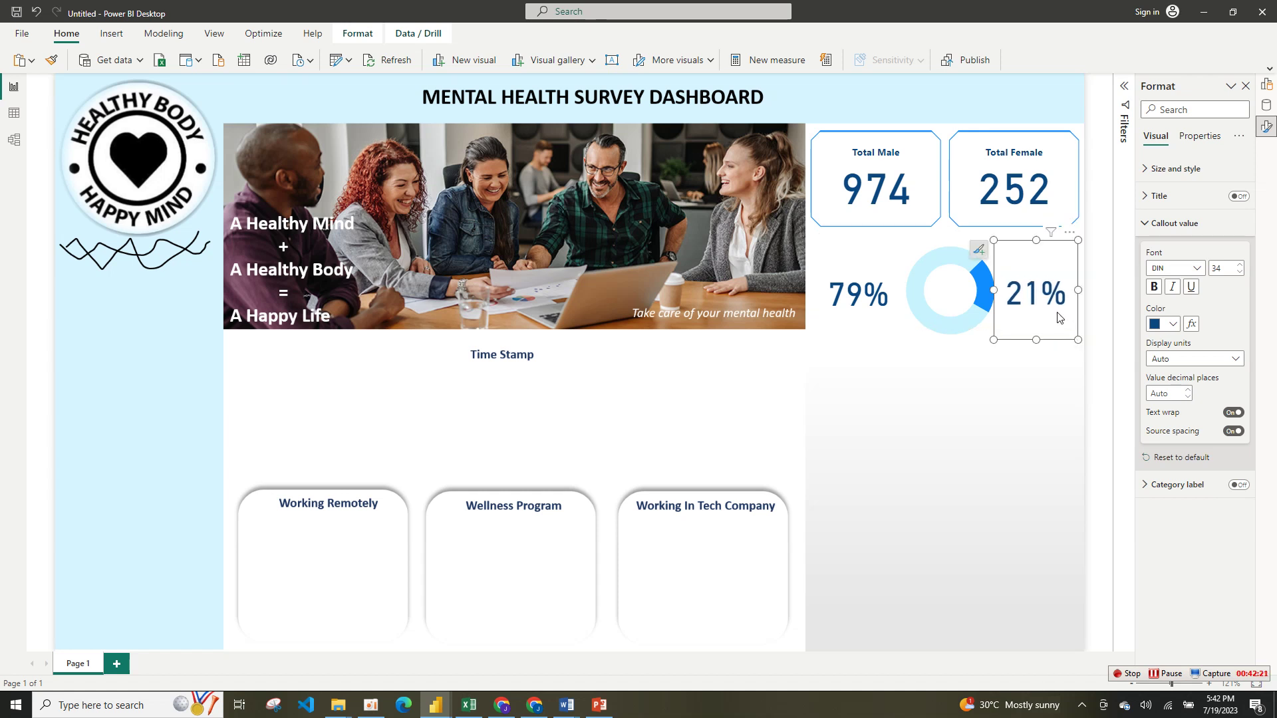
left_click(882, 411)
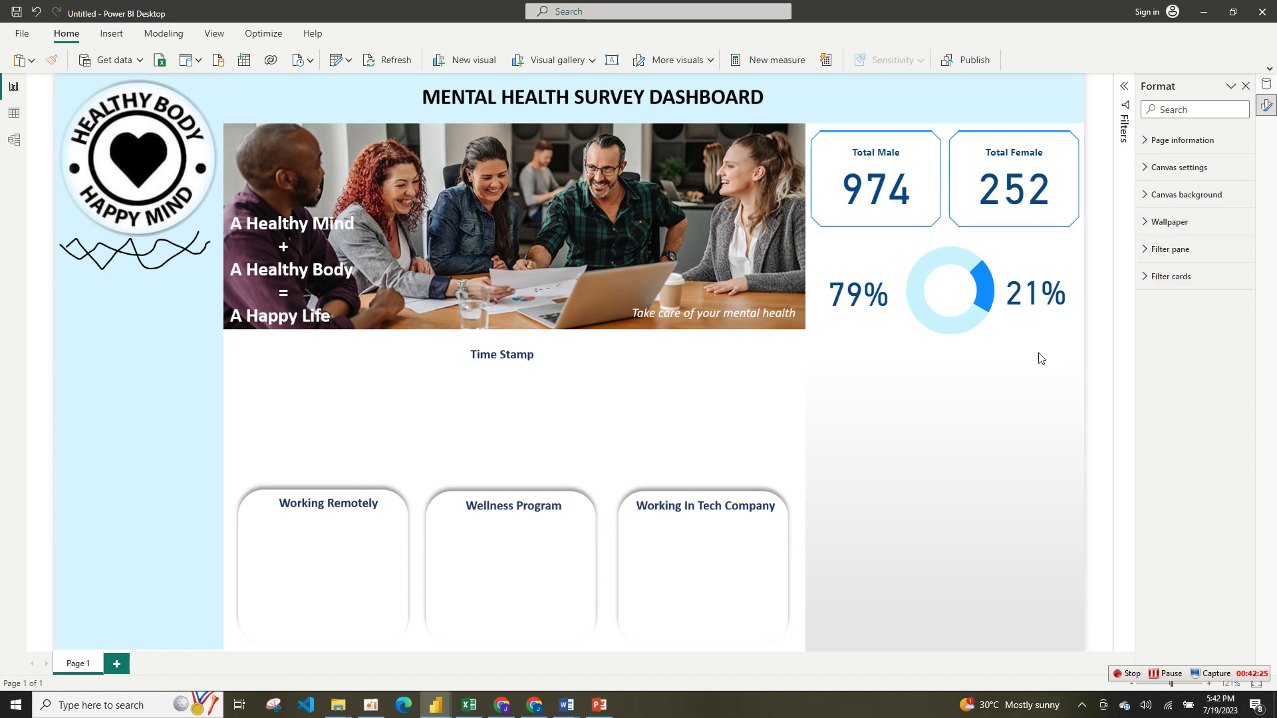
- Convert the Male % card to the new card visual, enlarge it and reposition it beside the donut chart
left_click(848, 326)
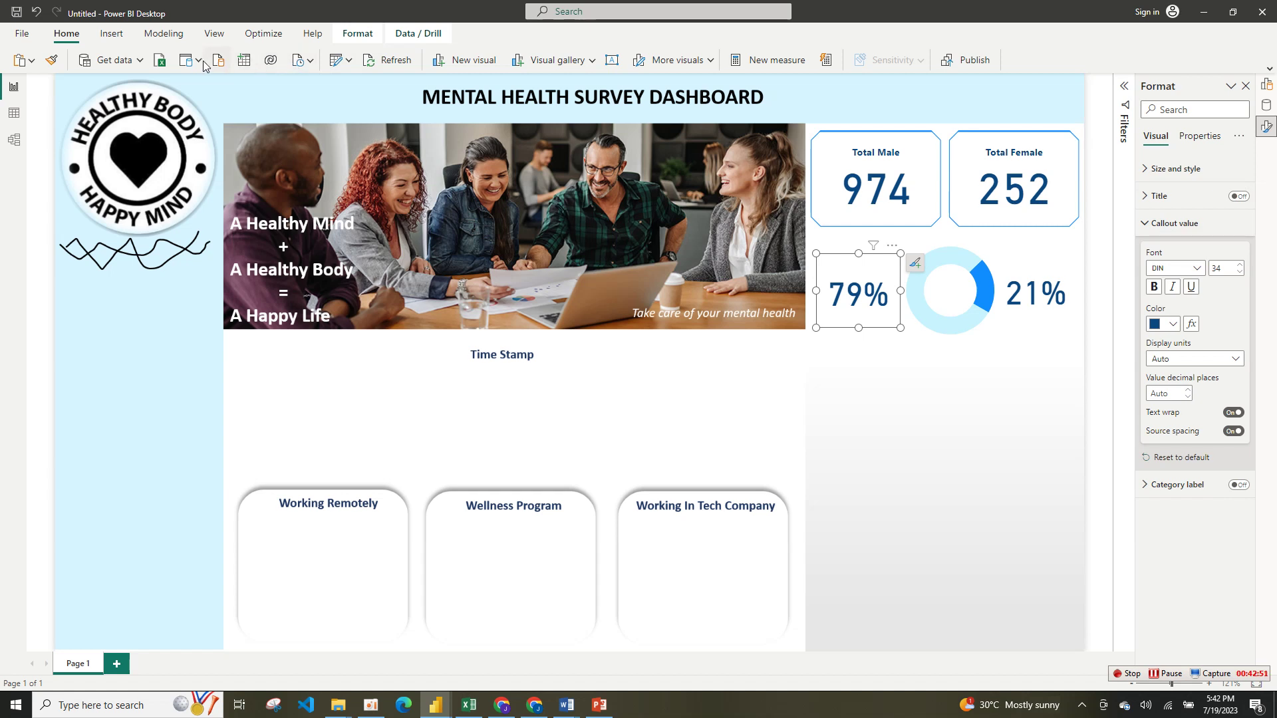
left_click(109, 34)
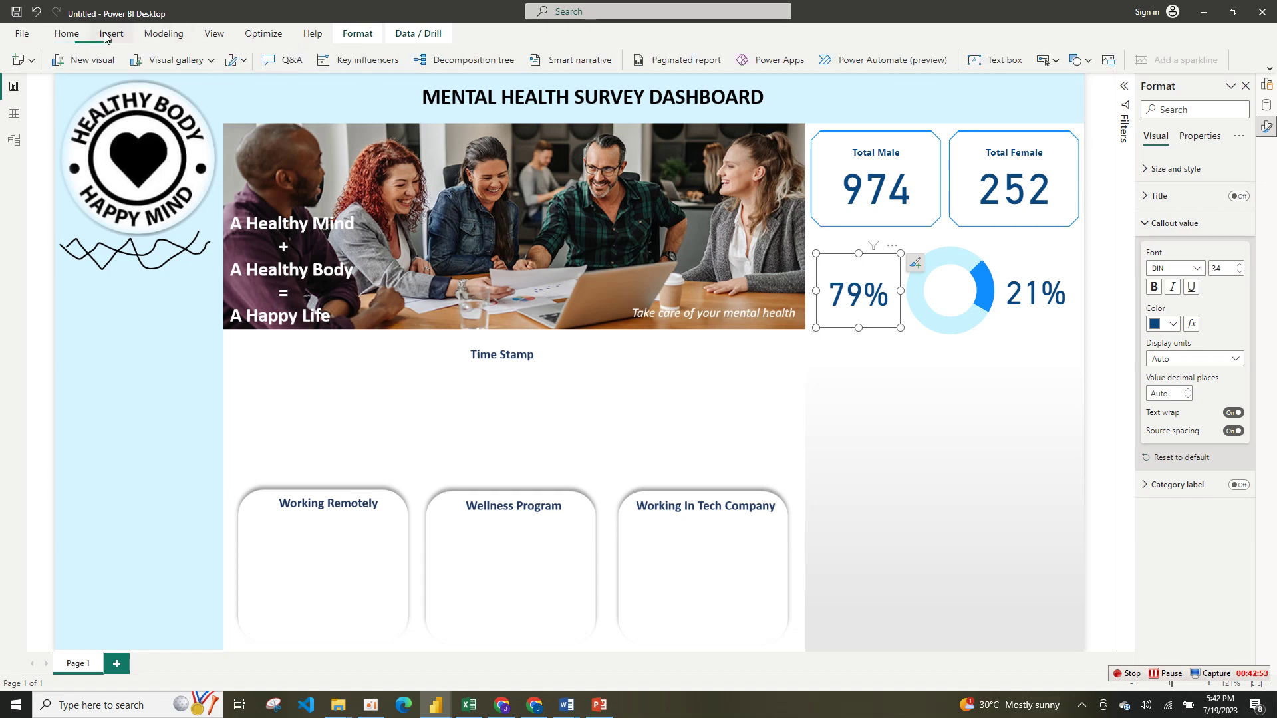
left_click(210, 62)
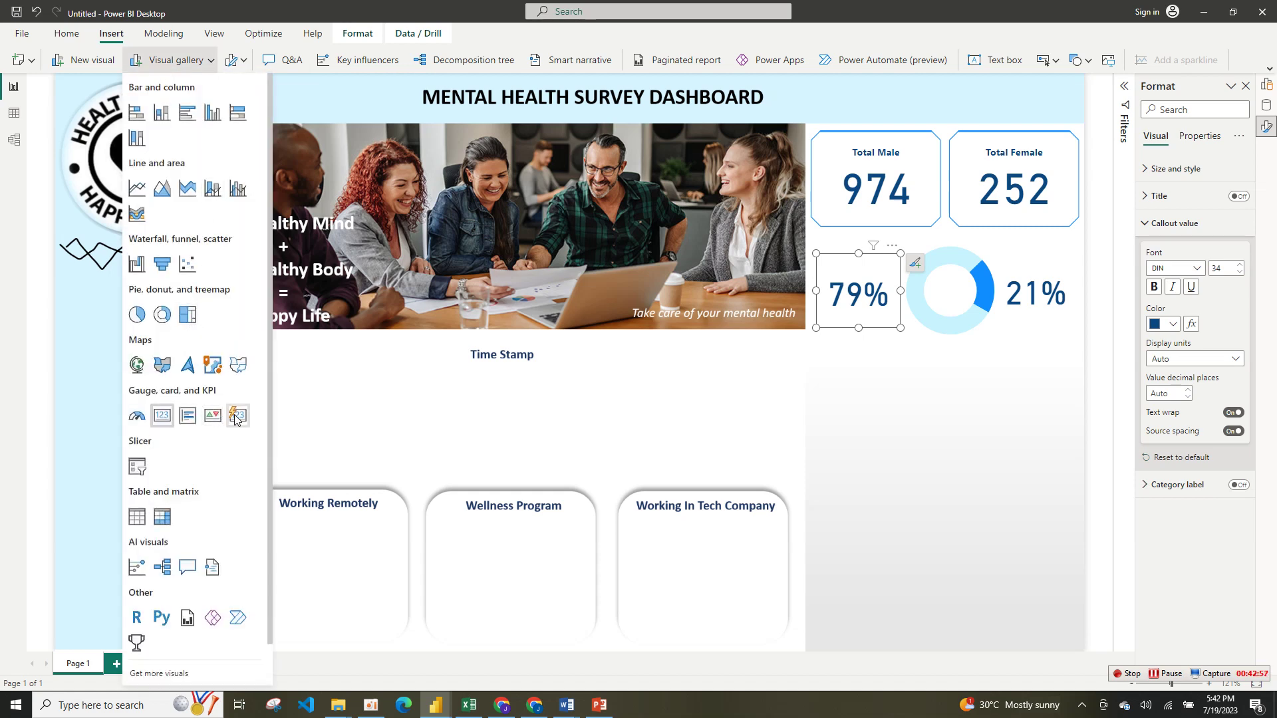
left_click(237, 416)
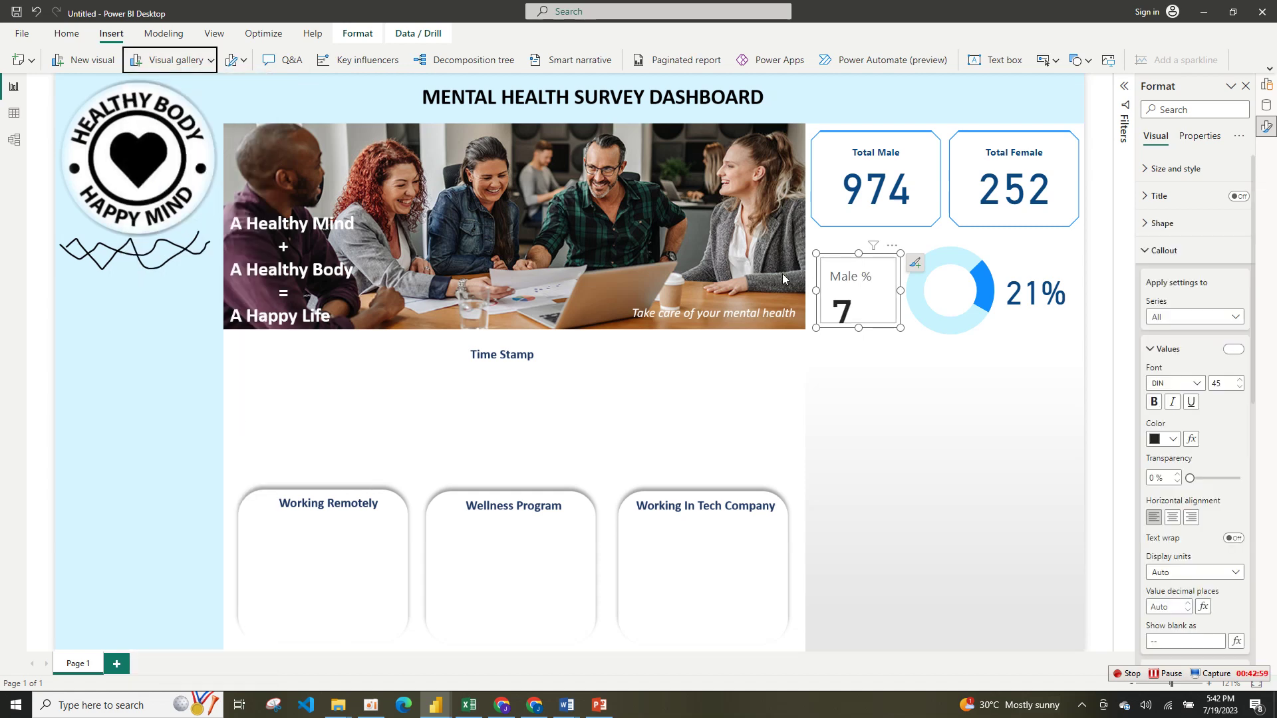
left_click_drag(815, 328, 775, 385)
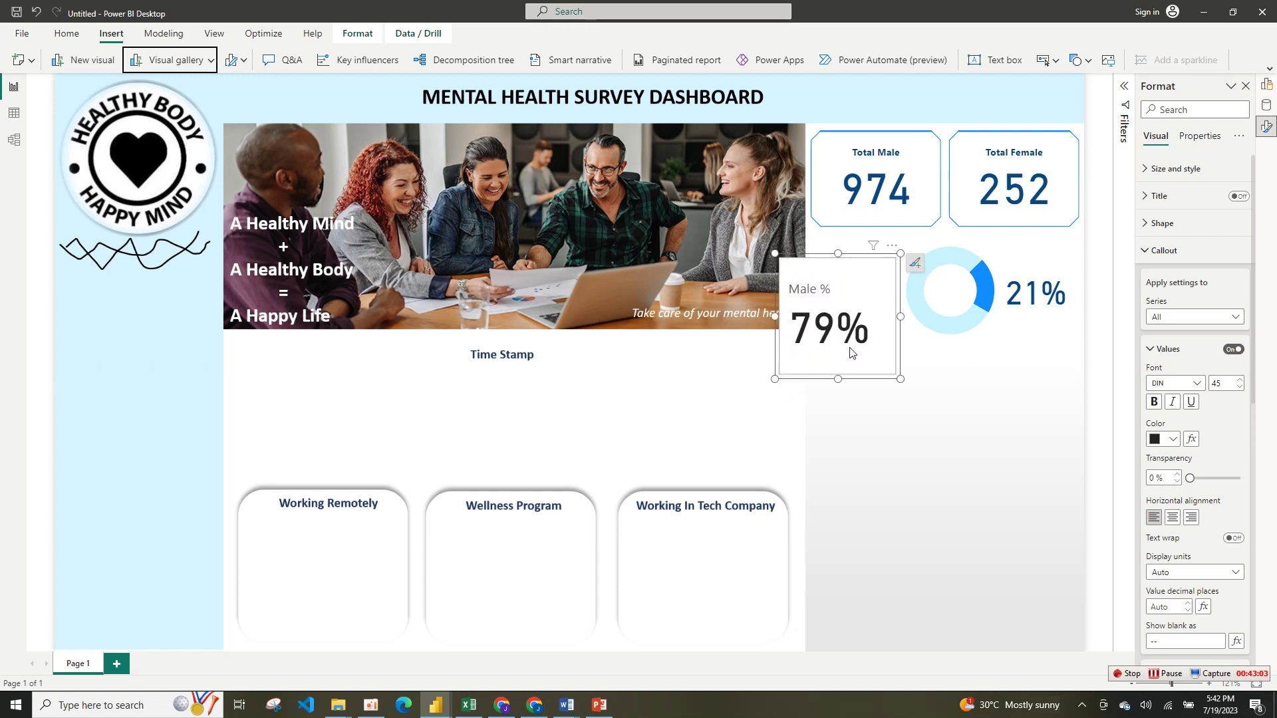
left_click_drag(847, 356, 883, 346)
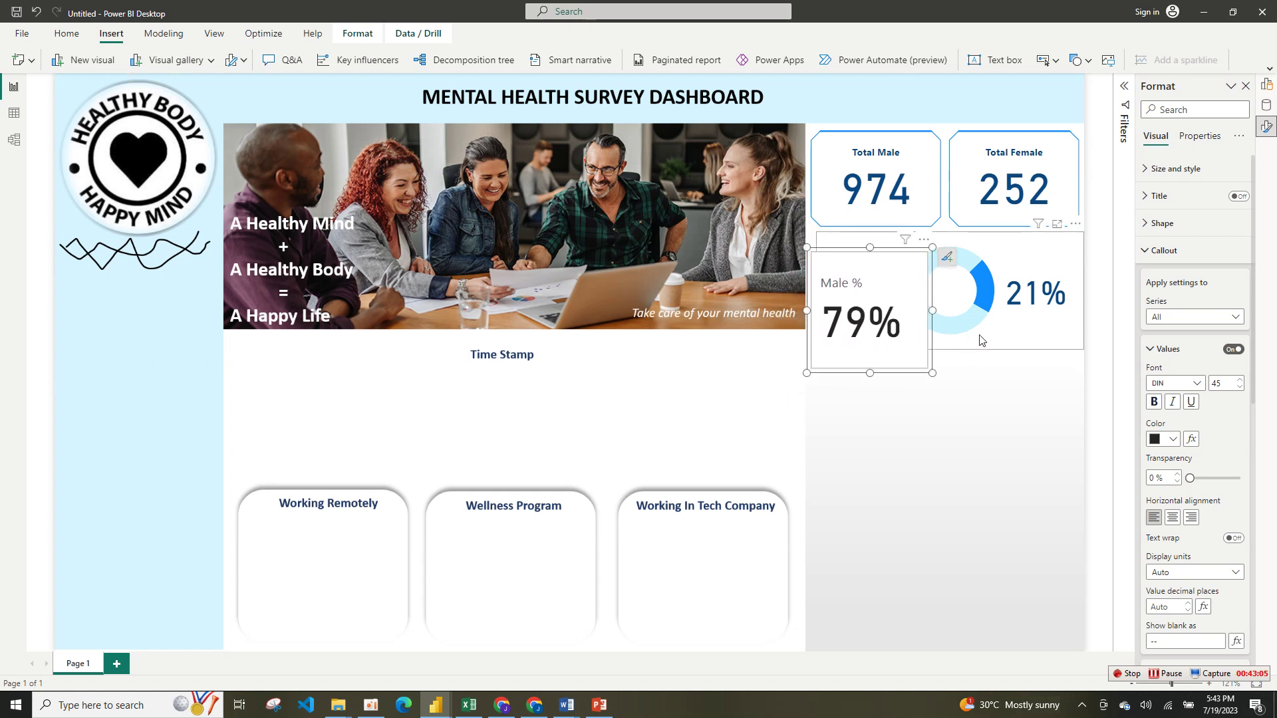
- Convert the Female % card to the new card visual
left_click(1015, 324)
left_click(193, 61)
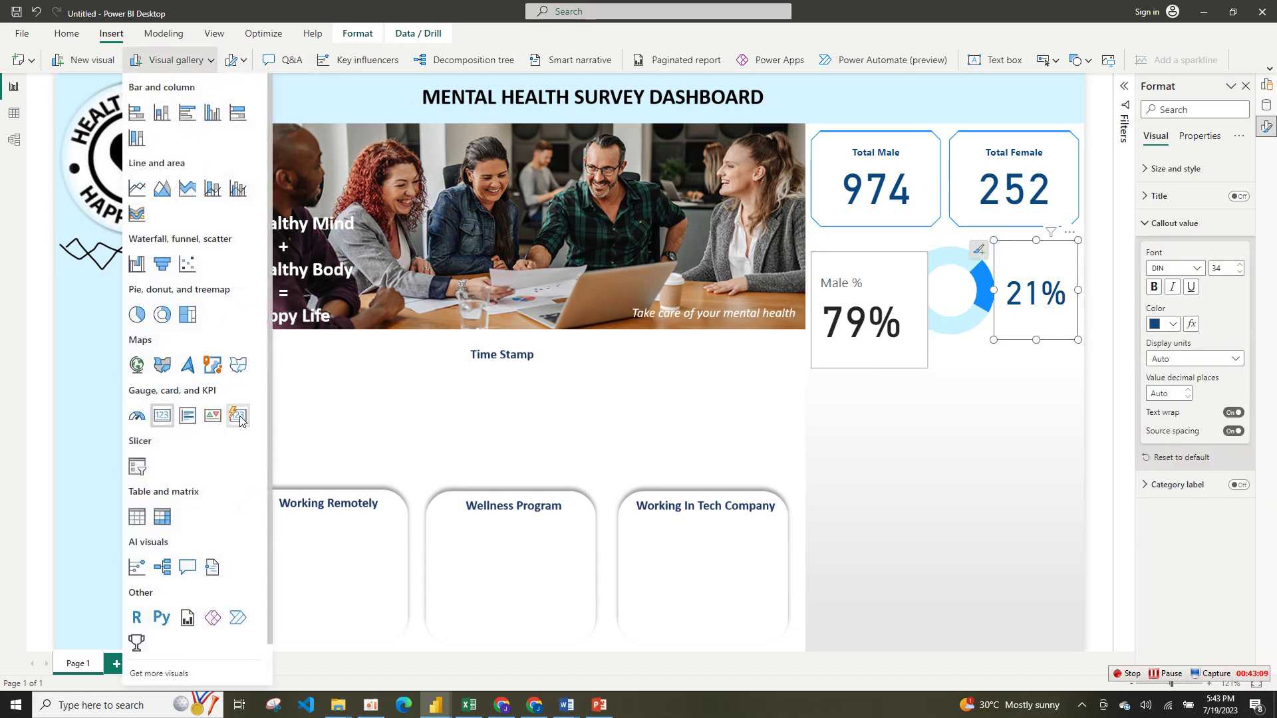
left_click(239, 417)
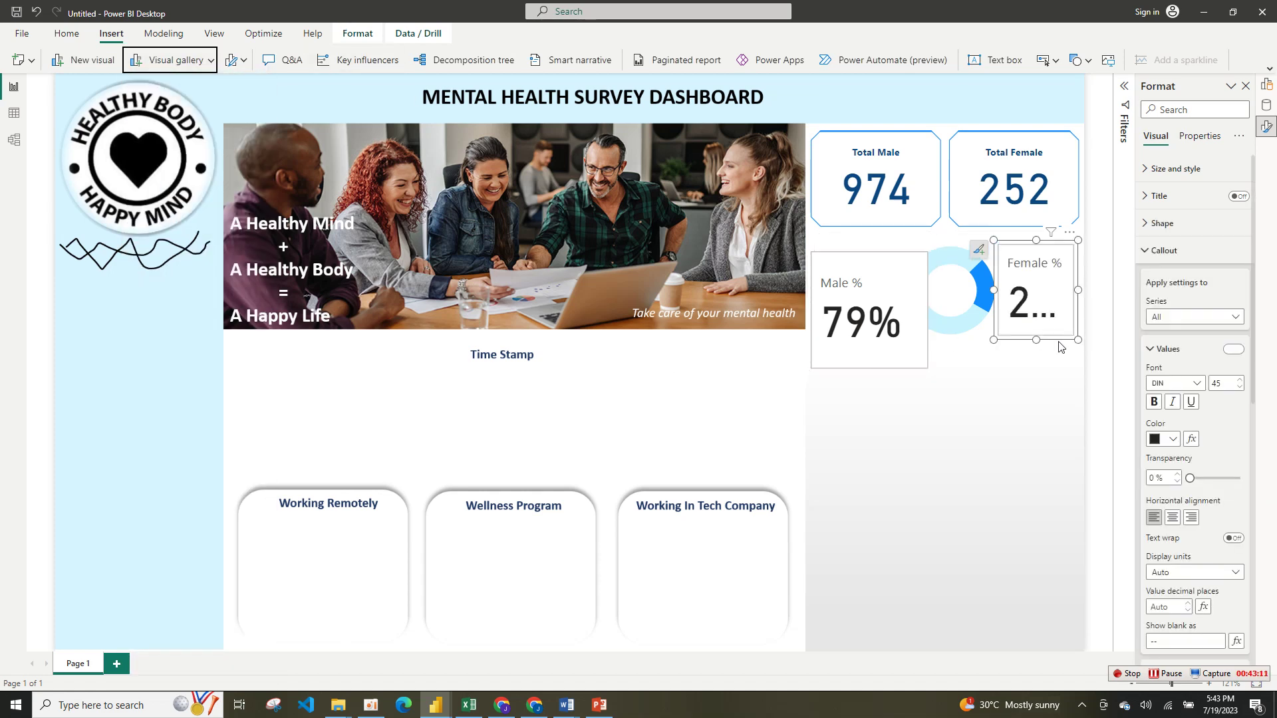
- Set the new Male % card's callout values to dark blue and their font size to 25
left_click(848, 354)
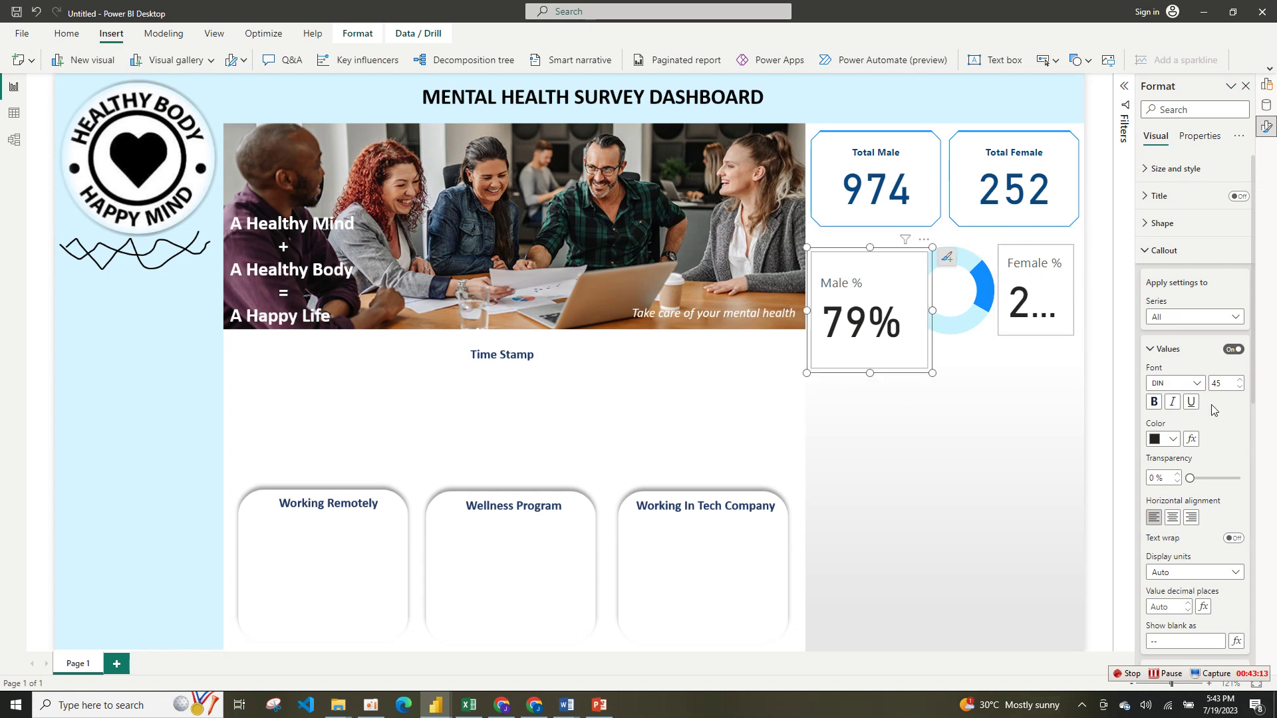
left_click(1173, 439)
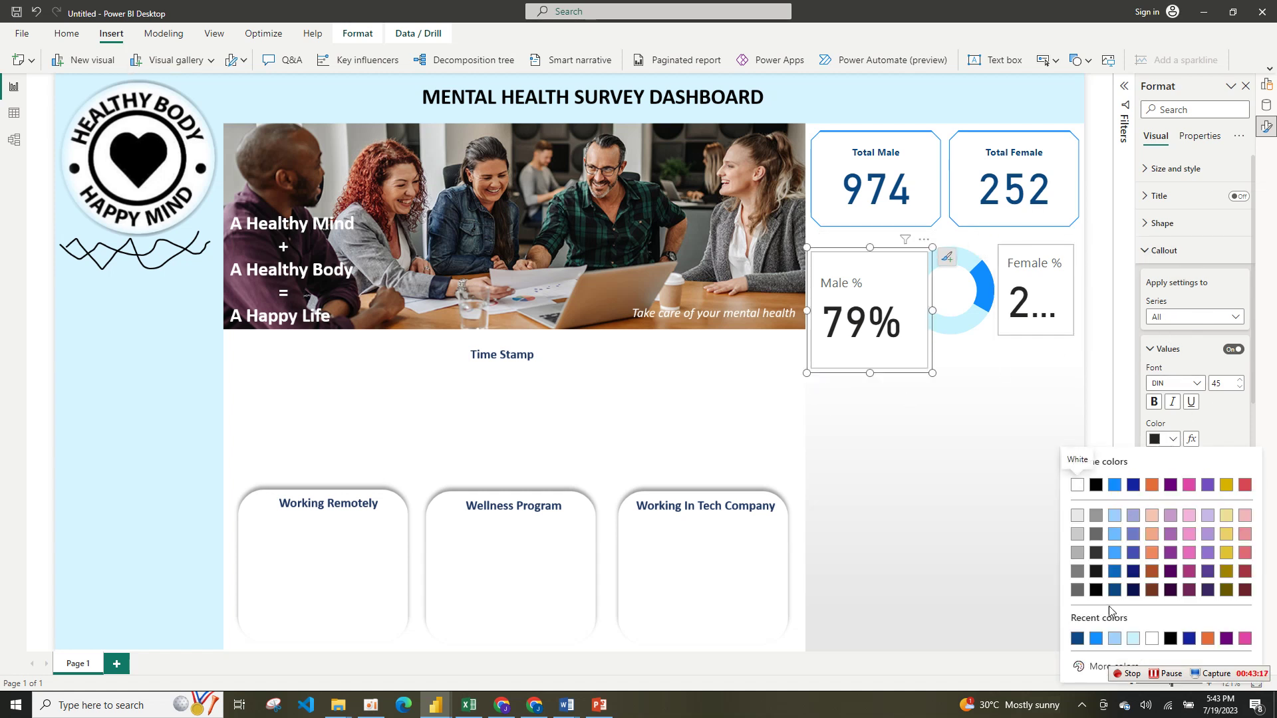
left_click(1078, 639)
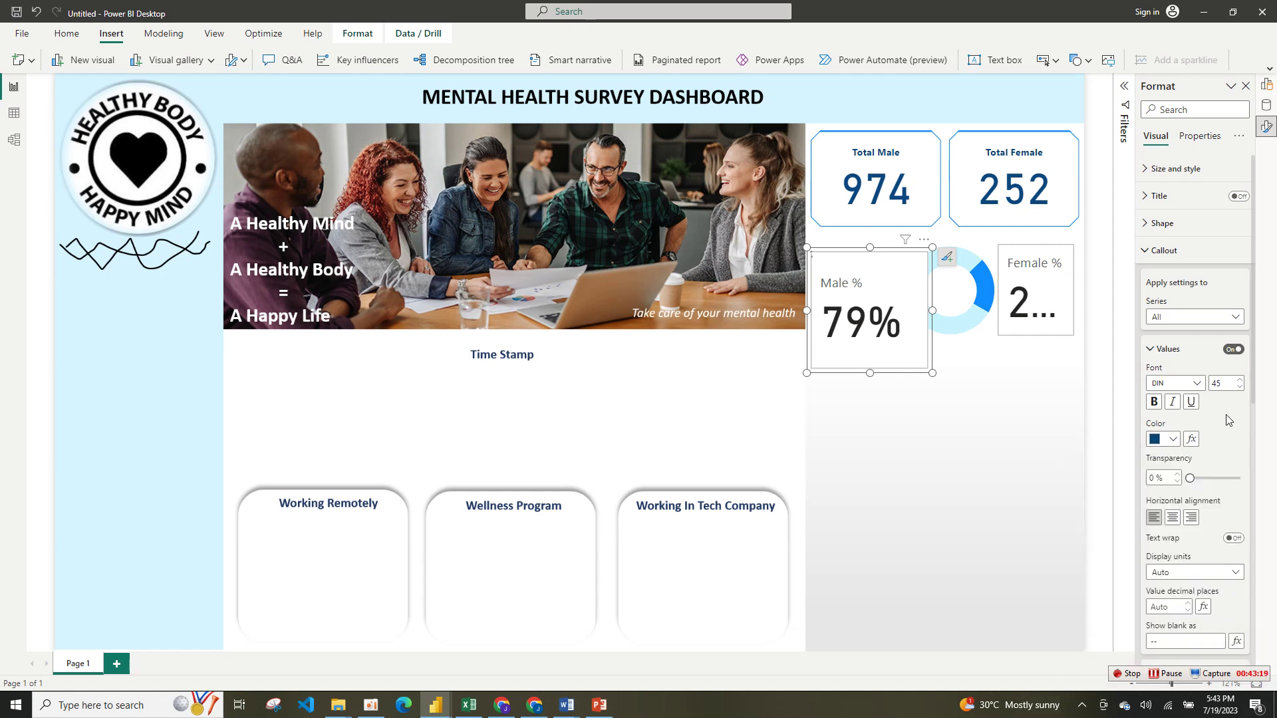
type("25")
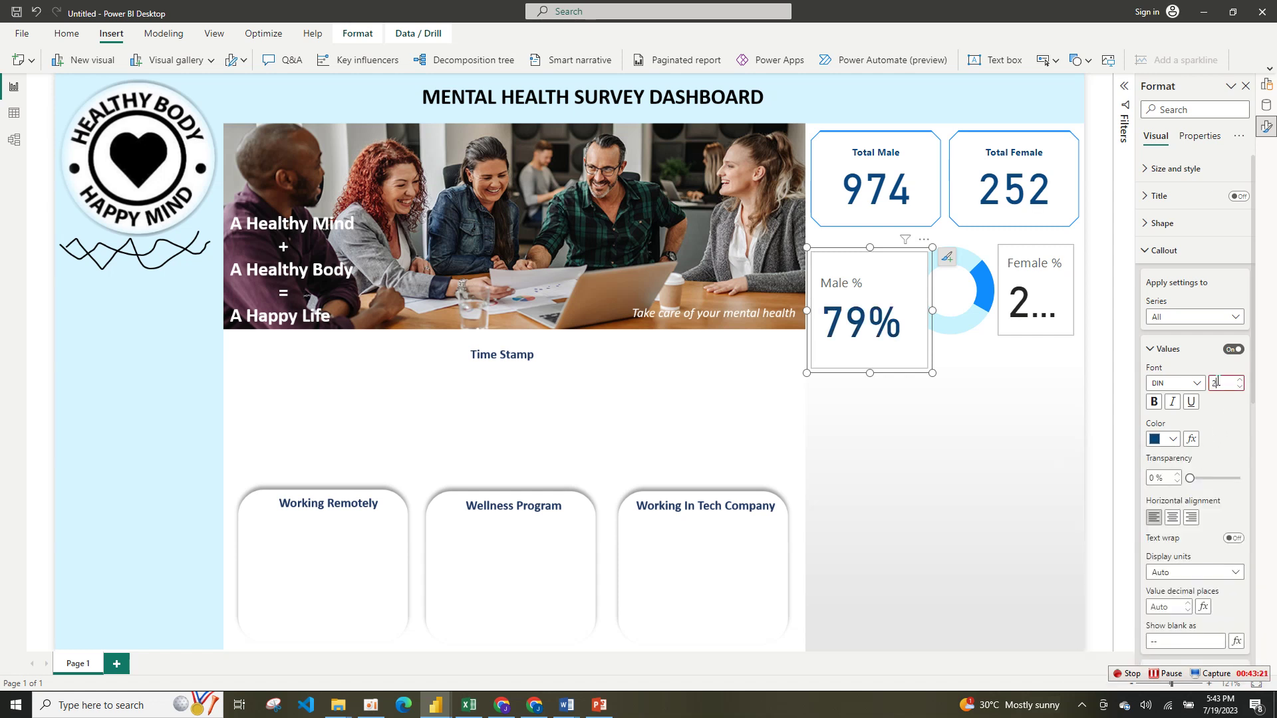
- Set the Male % card's callout value font size to 25 and turn off its label
key("Return")
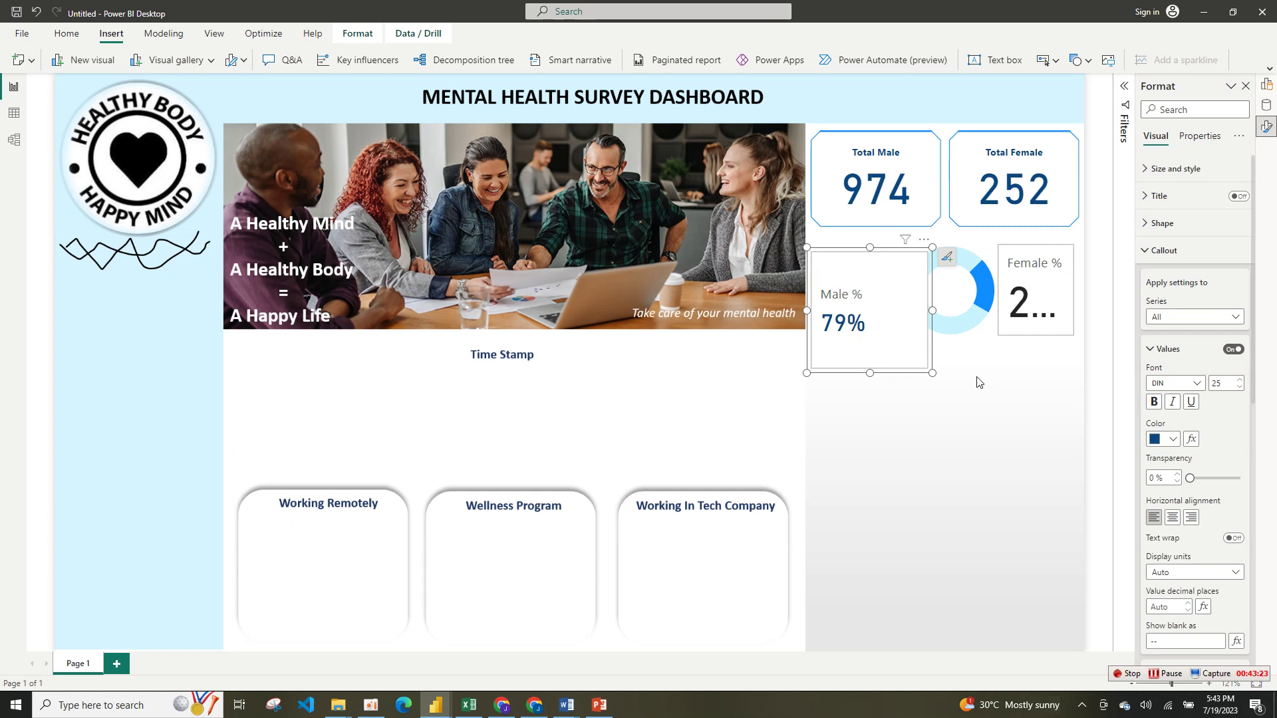
left_click(1151, 350)
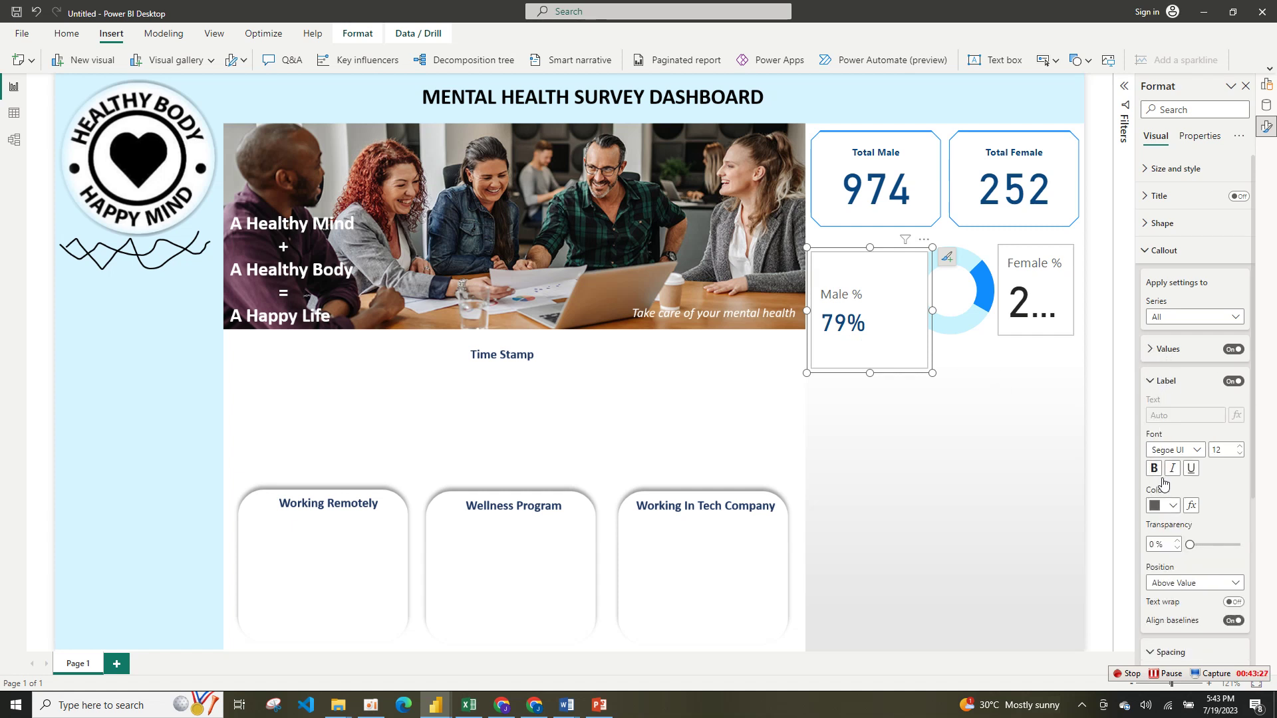
left_click(1151, 381)
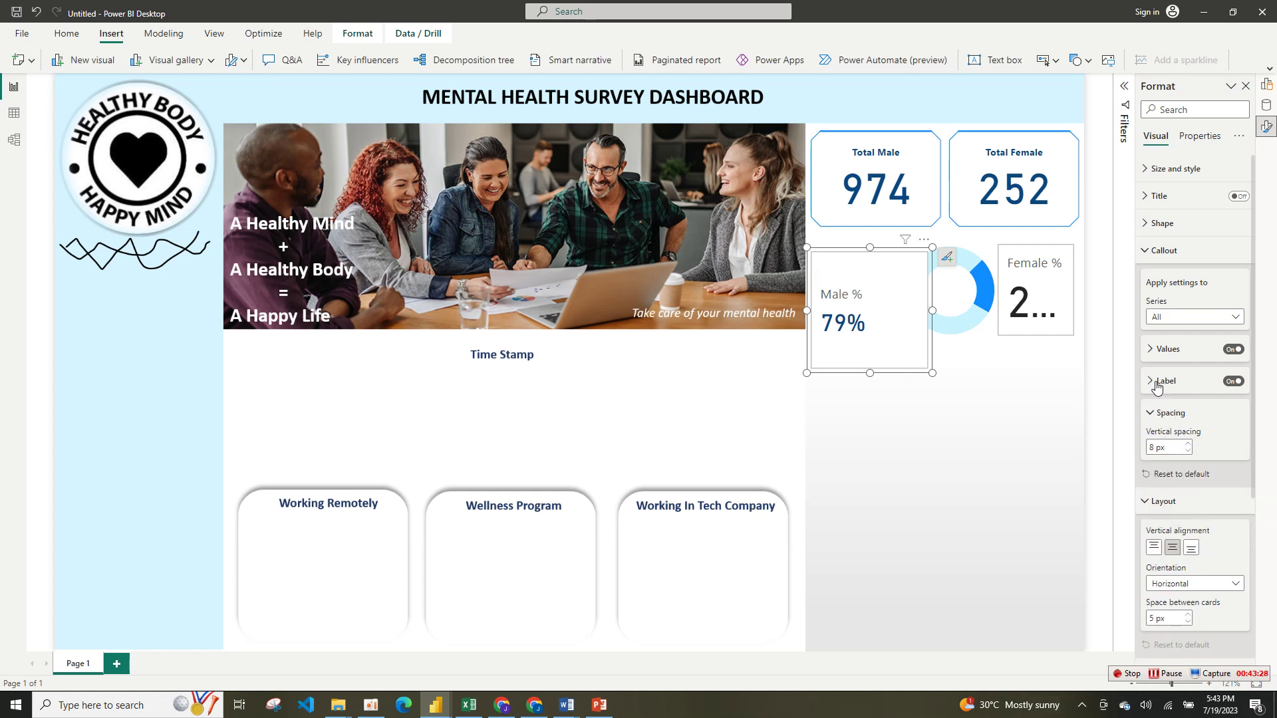
left_click(1151, 252)
left_click(1146, 281)
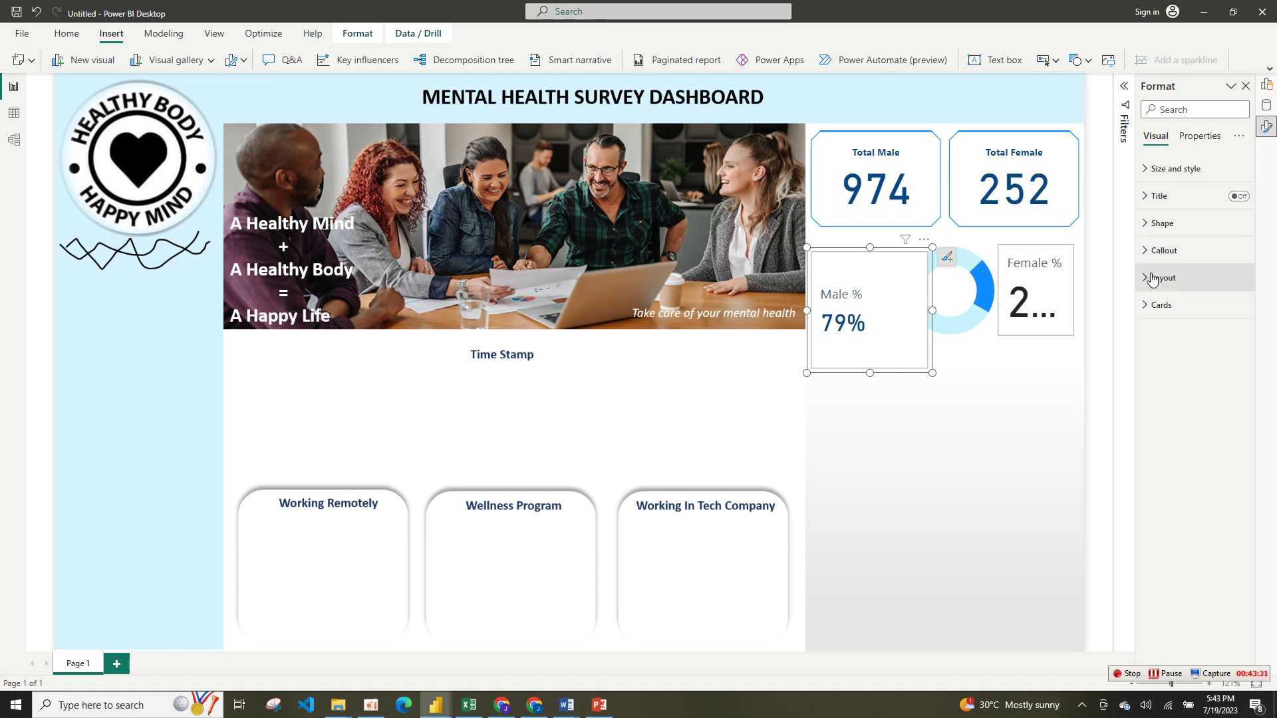
left_click(1151, 251)
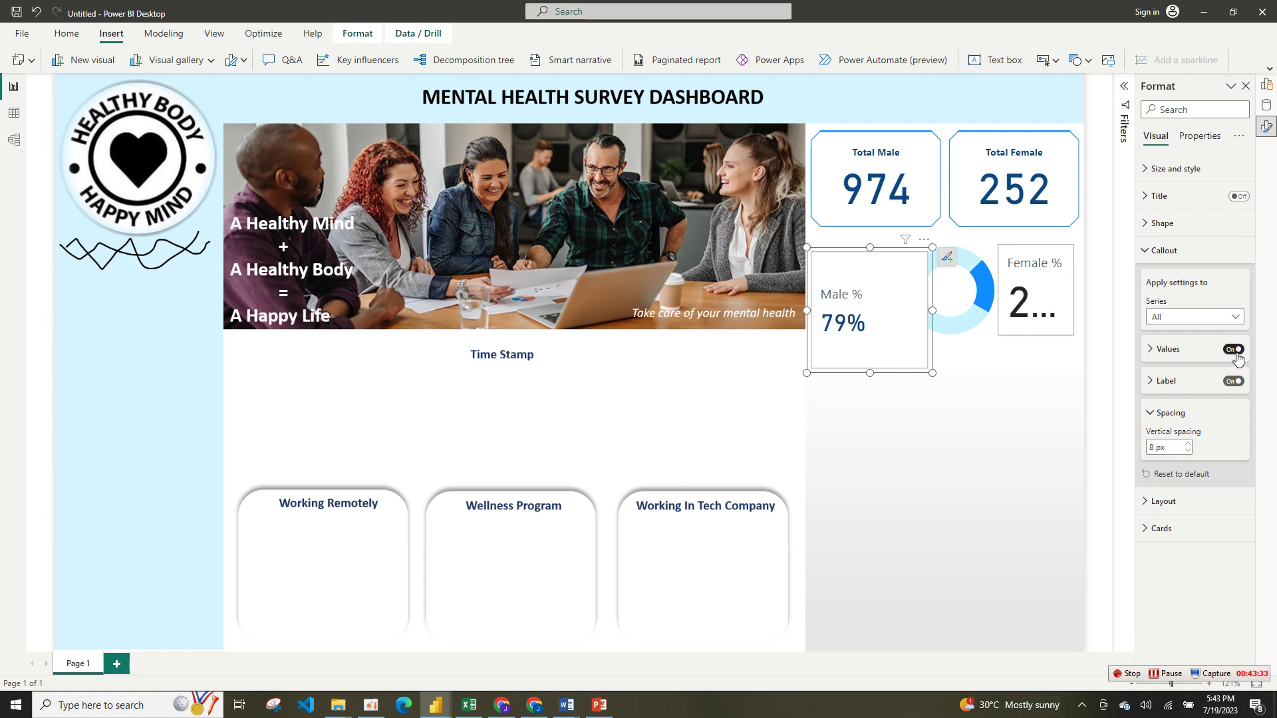
left_click(1234, 386)
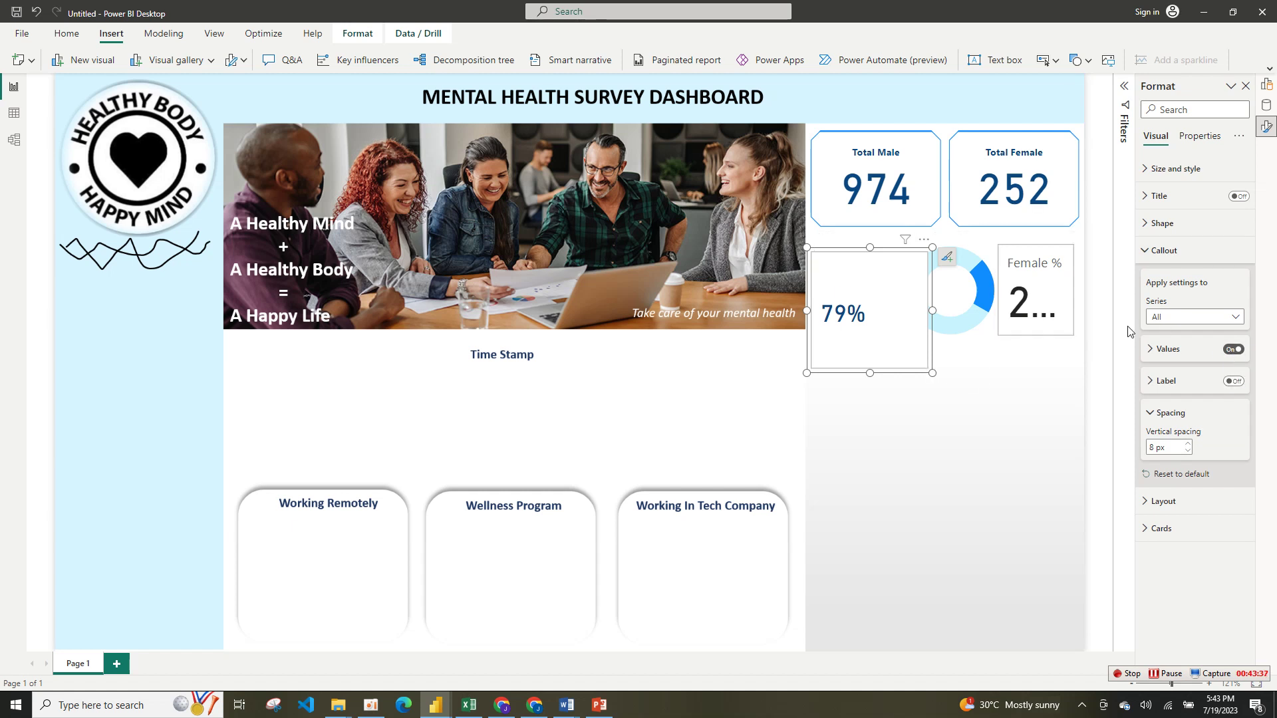
- Turn off the fill of the Male % card so its background is transparent
left_click(1176, 169)
left_click(1188, 265)
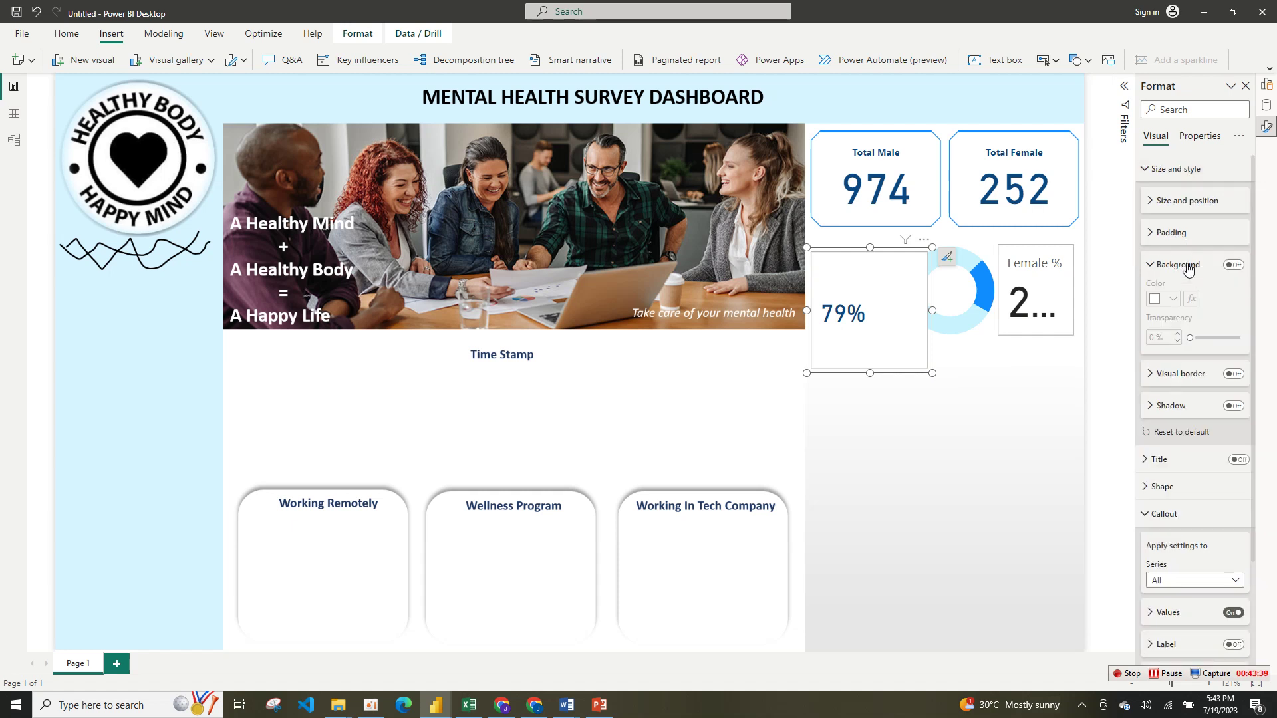
left_click(1188, 266)
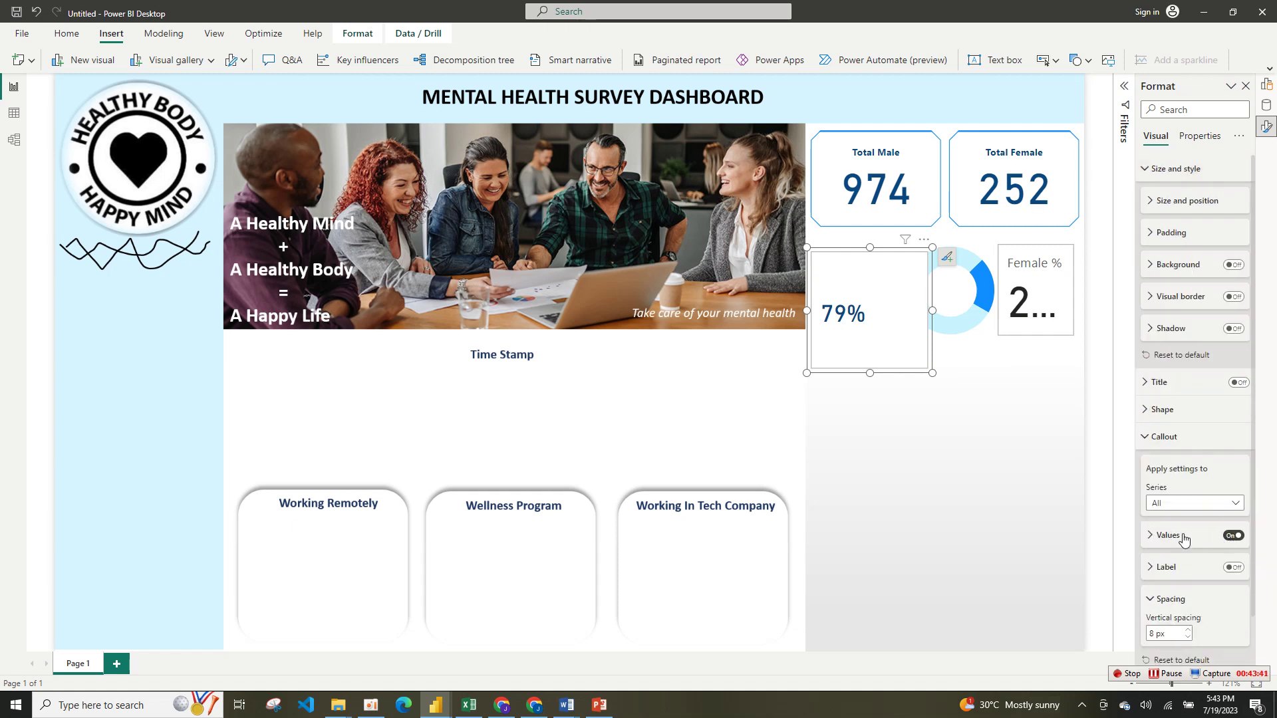
left_click(1145, 170)
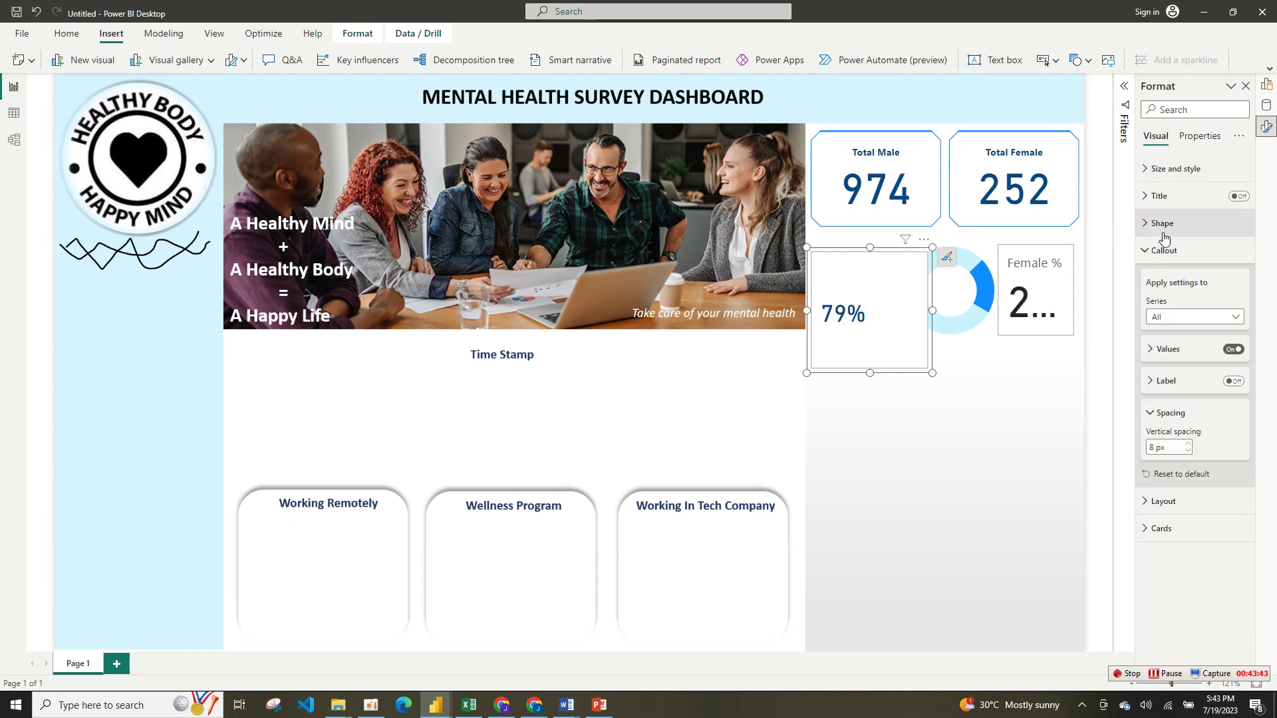
left_click(1143, 251)
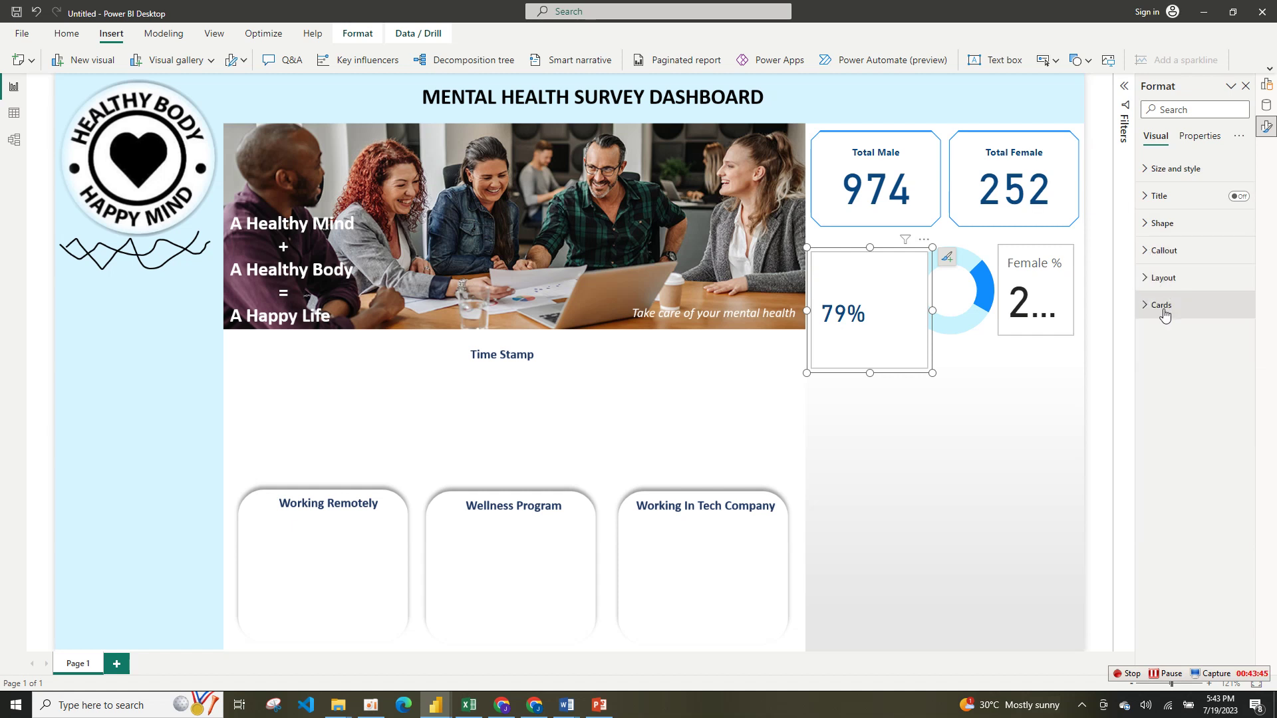
left_click(1165, 308)
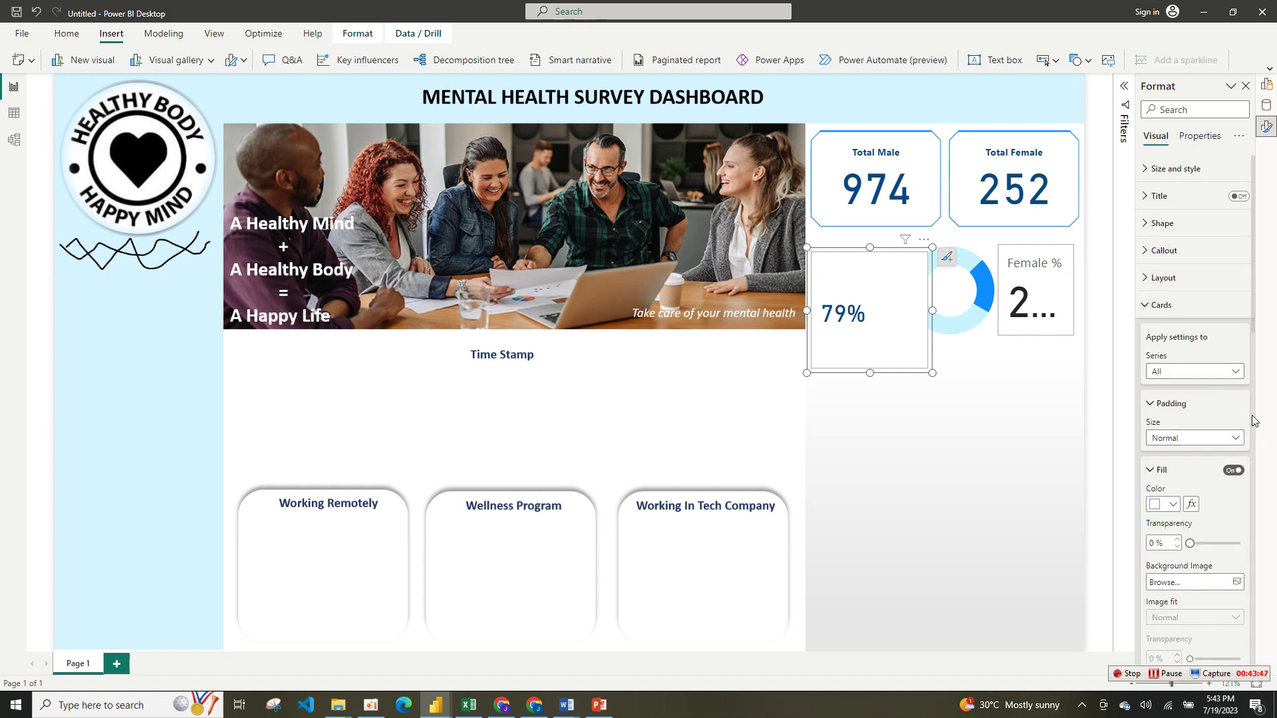
left_click(1234, 471)
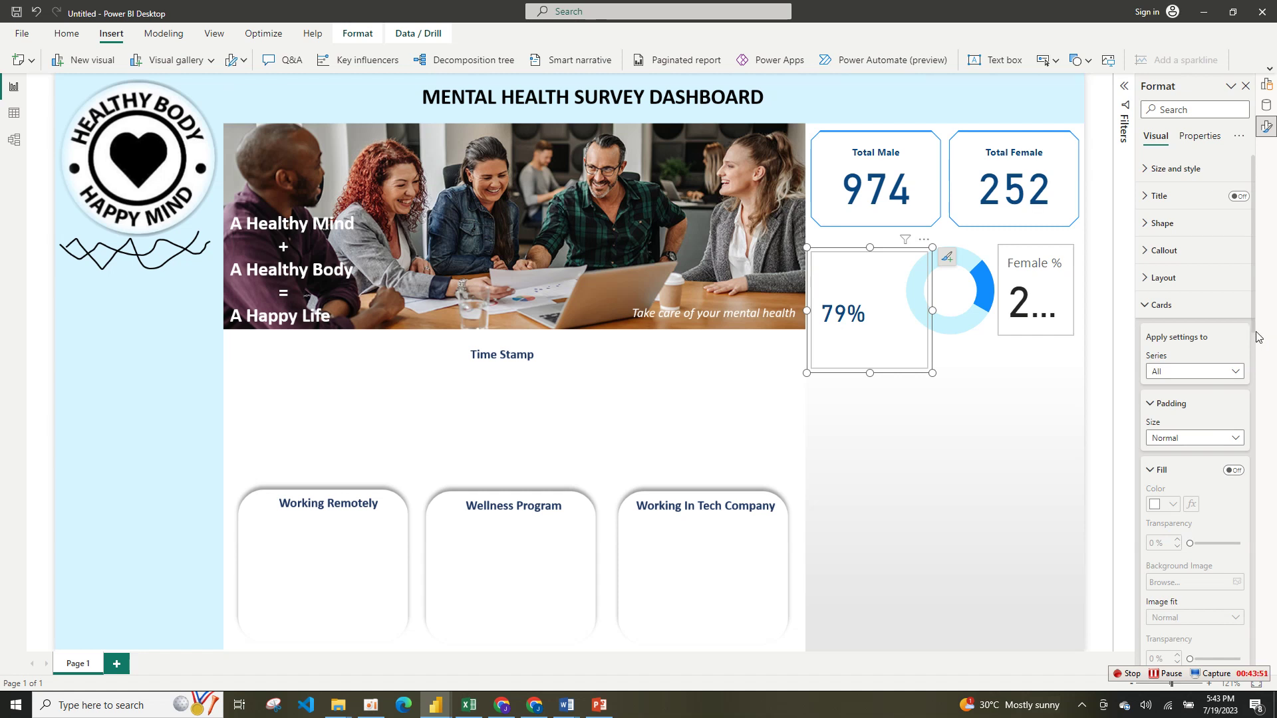
- Collapse the expanded card settings of the Male % card and turn on its image option
left_click_drag(1254, 331, 1250, 412)
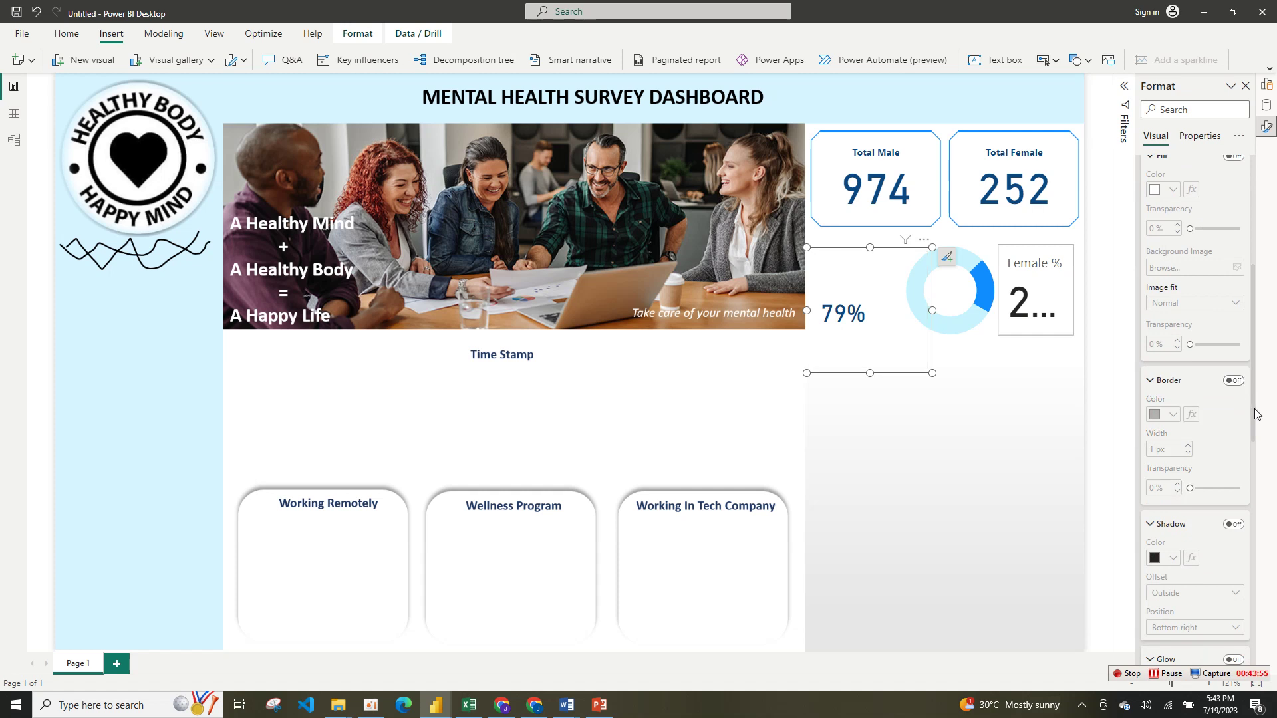
left_click_drag(1253, 419, 1259, 539)
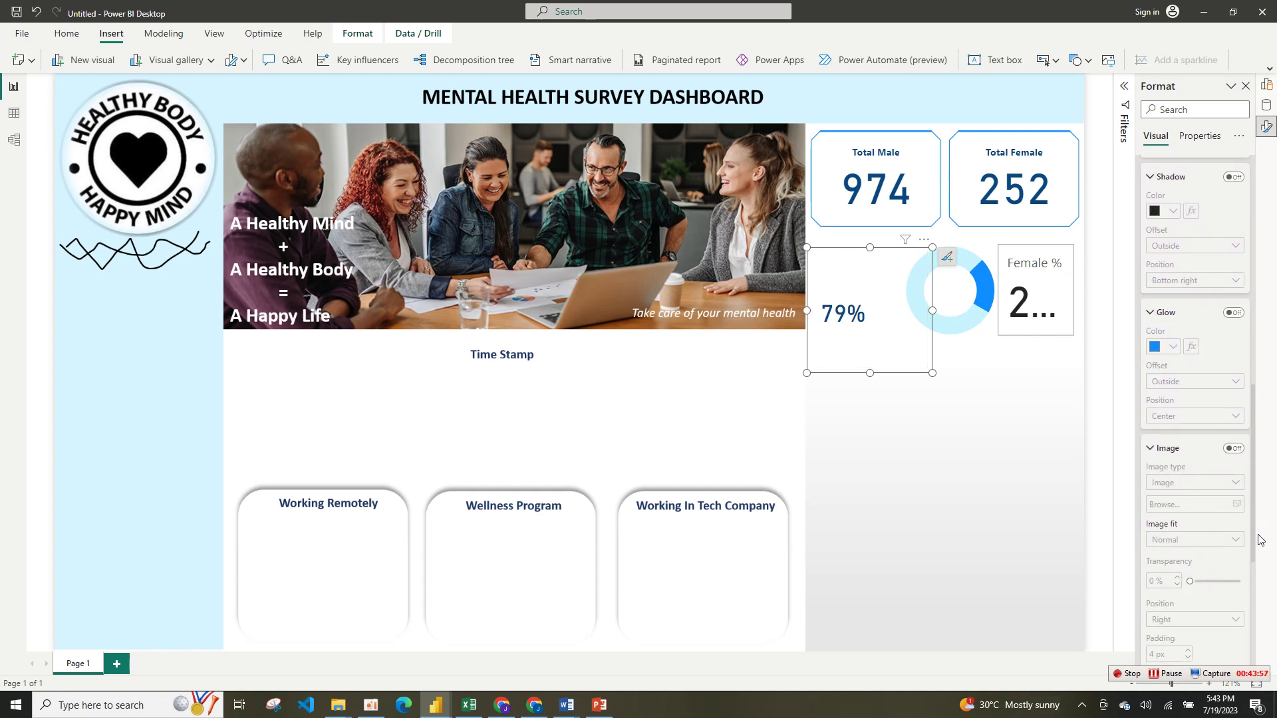
left_click(1152, 314)
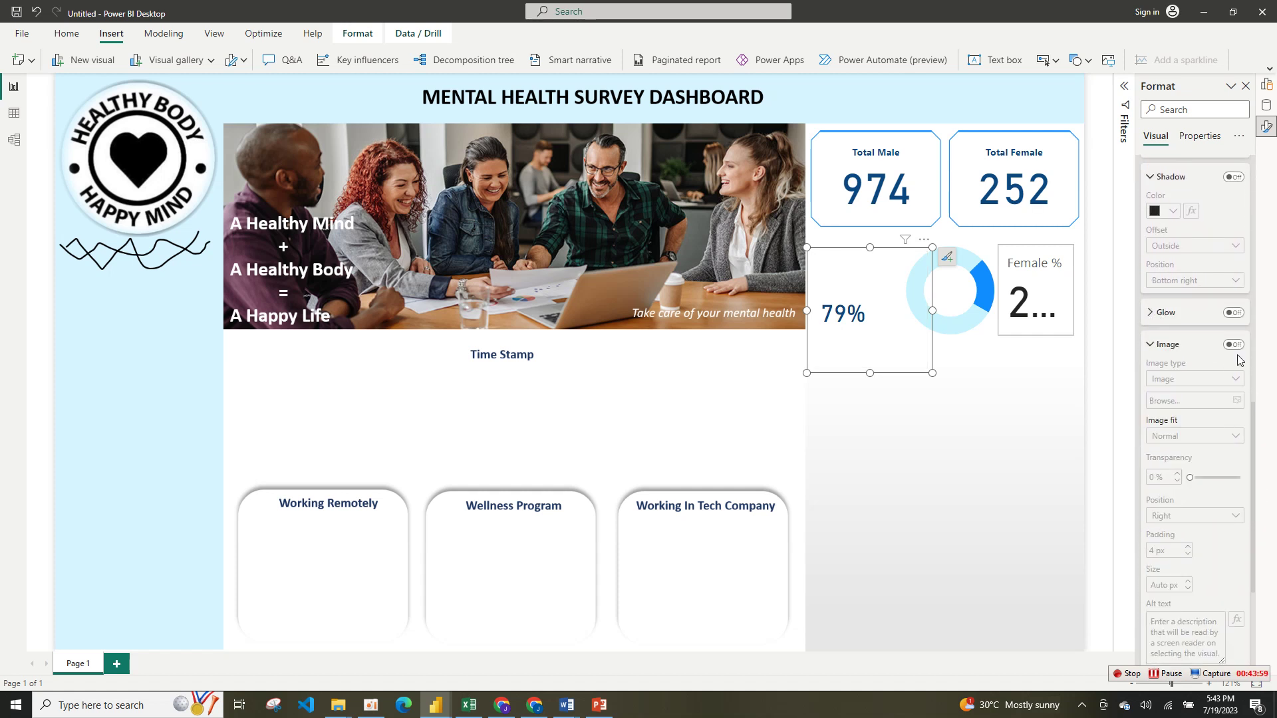
left_click_drag(1253, 413, 1175, 274)
left_click(1151, 286)
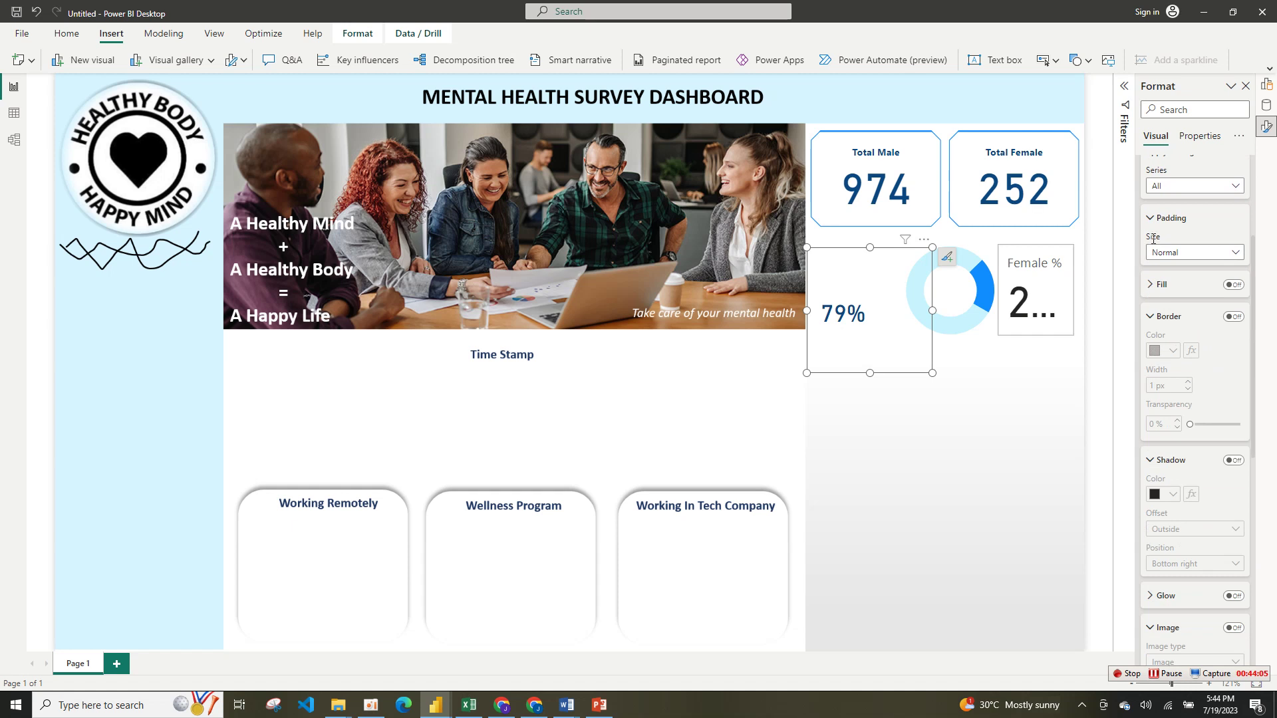
left_click(1155, 225)
left_click(1154, 284)
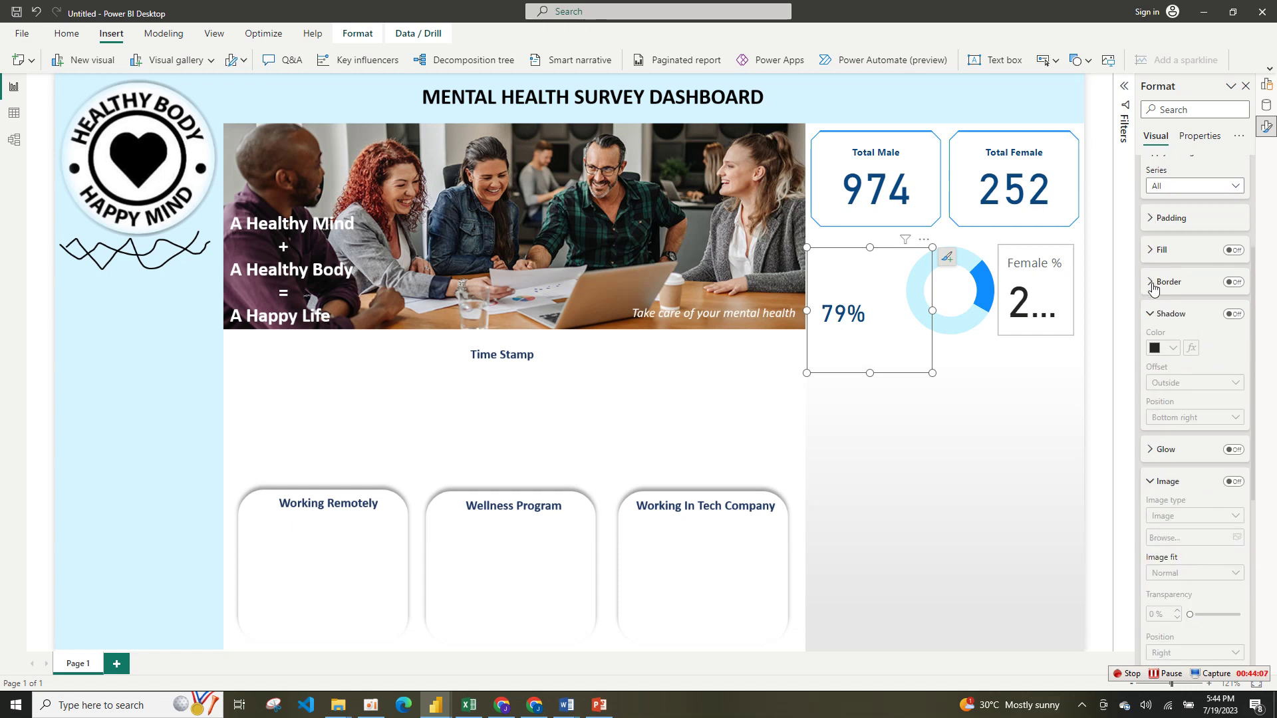
left_click(1154, 318)
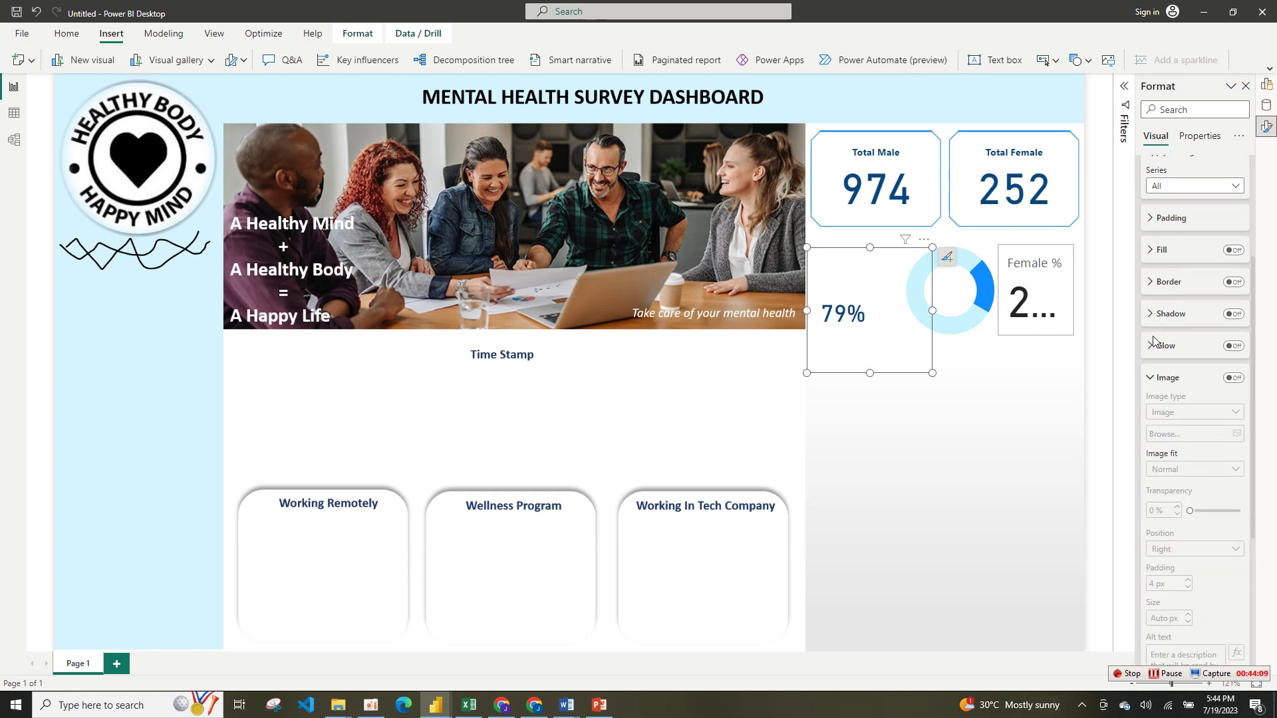
left_click(1152, 374)
scroll(1151, 489, "up", 3)
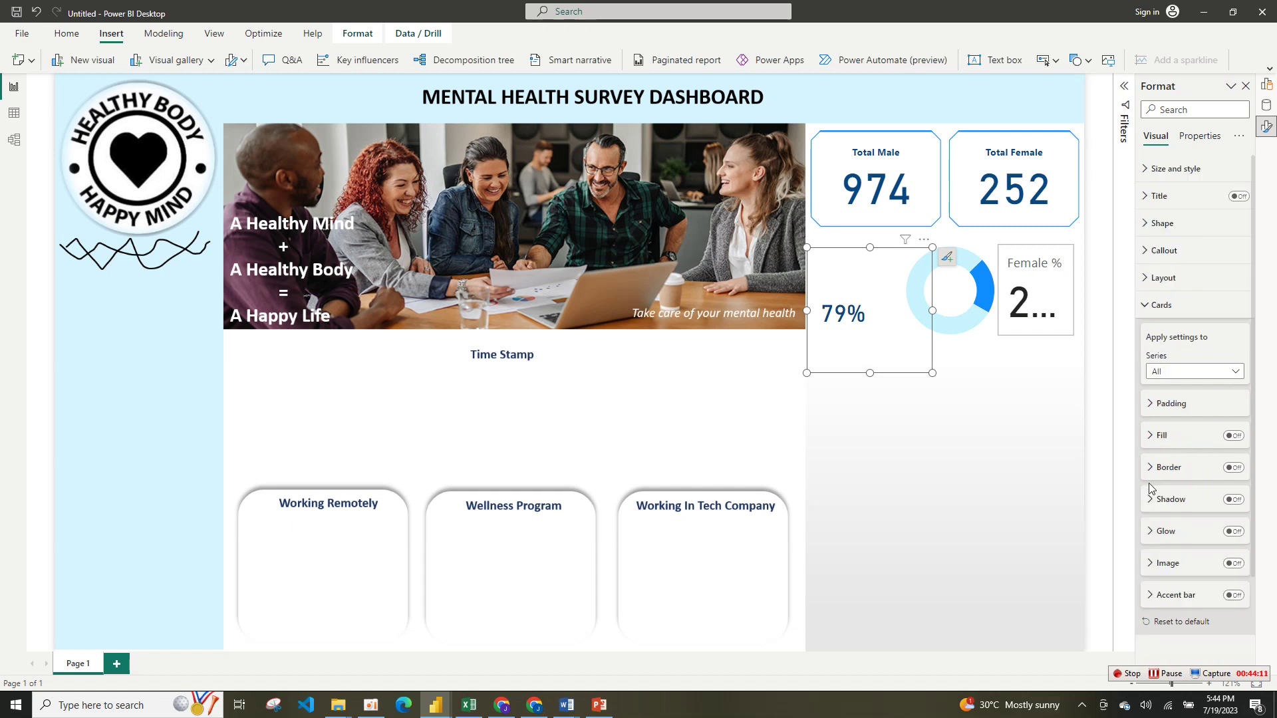
left_click(1234, 564)
left_click(1196, 570)
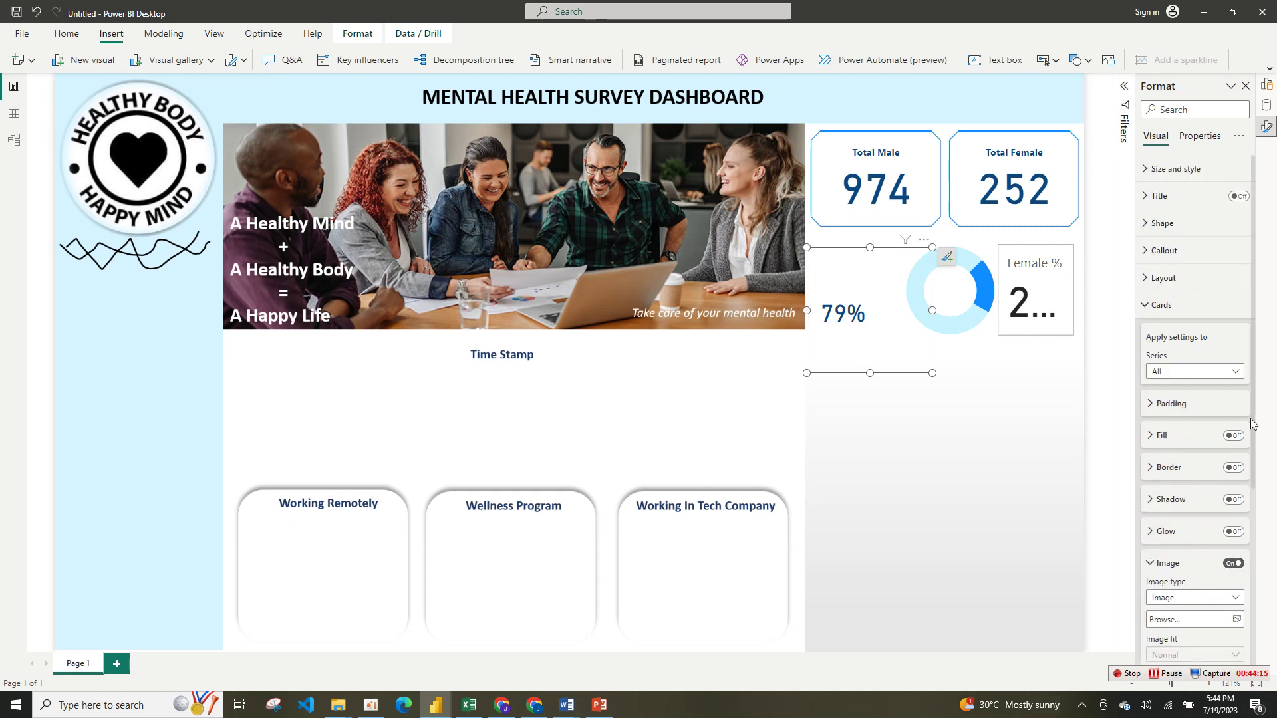
scroll(1254, 479, "down", 5)
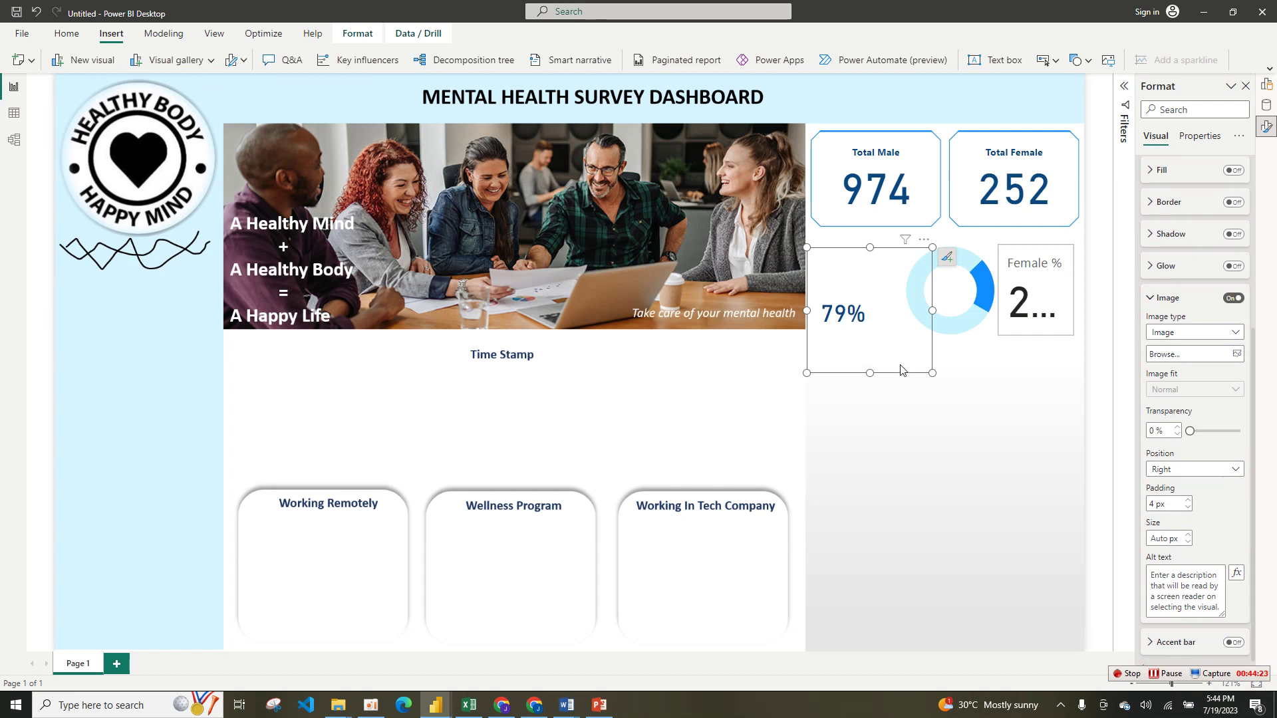
- Copy the Male % card's formatting onto the Female % card with the Format painter and dismiss the McAfee notification
left_click(55, 35)
left_click(52, 61)
left_click(1050, 306)
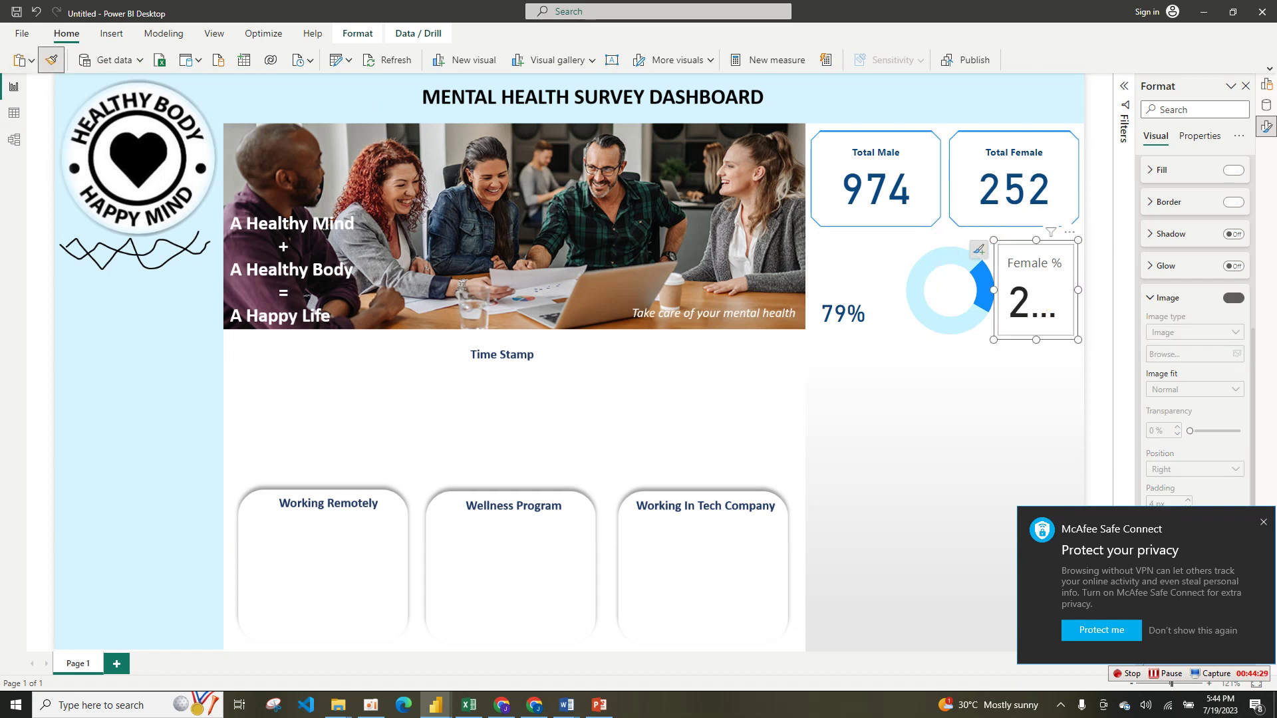
left_click(1264, 523)
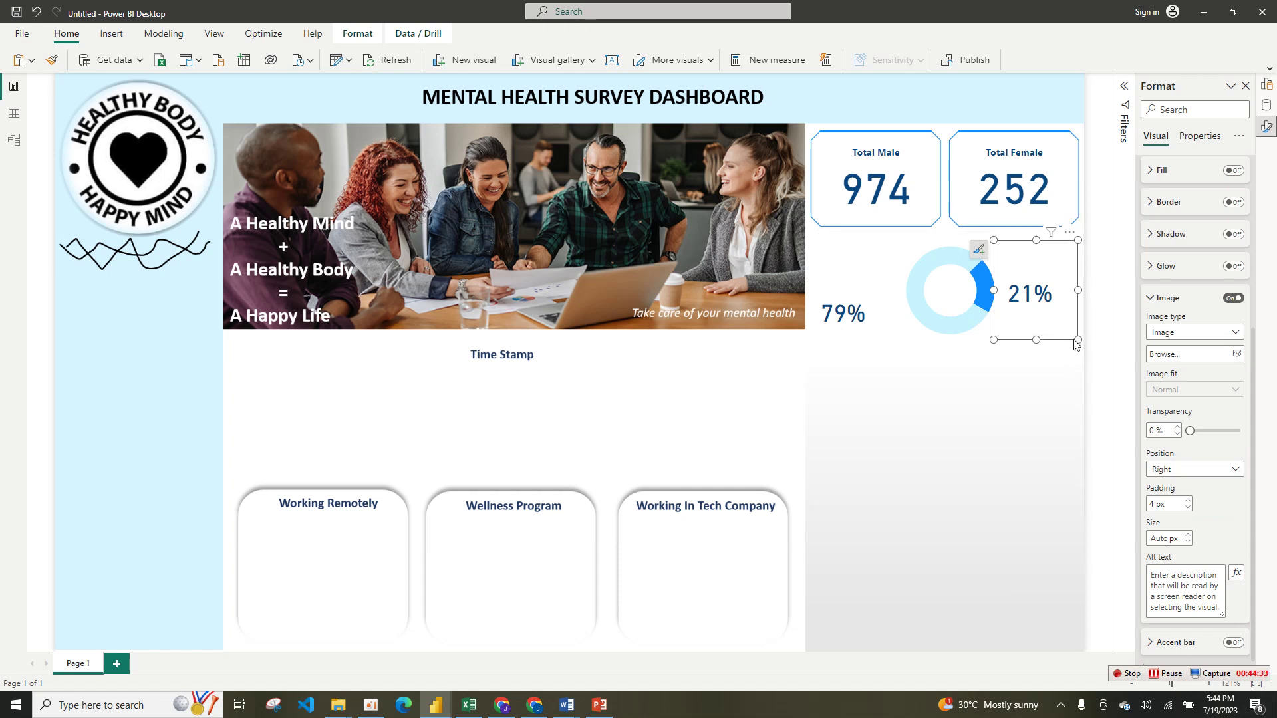
- Reposition the 79% and 21% cards on either side of the donut chart at roughly the same height
left_click_drag(853, 303, 853, 279)
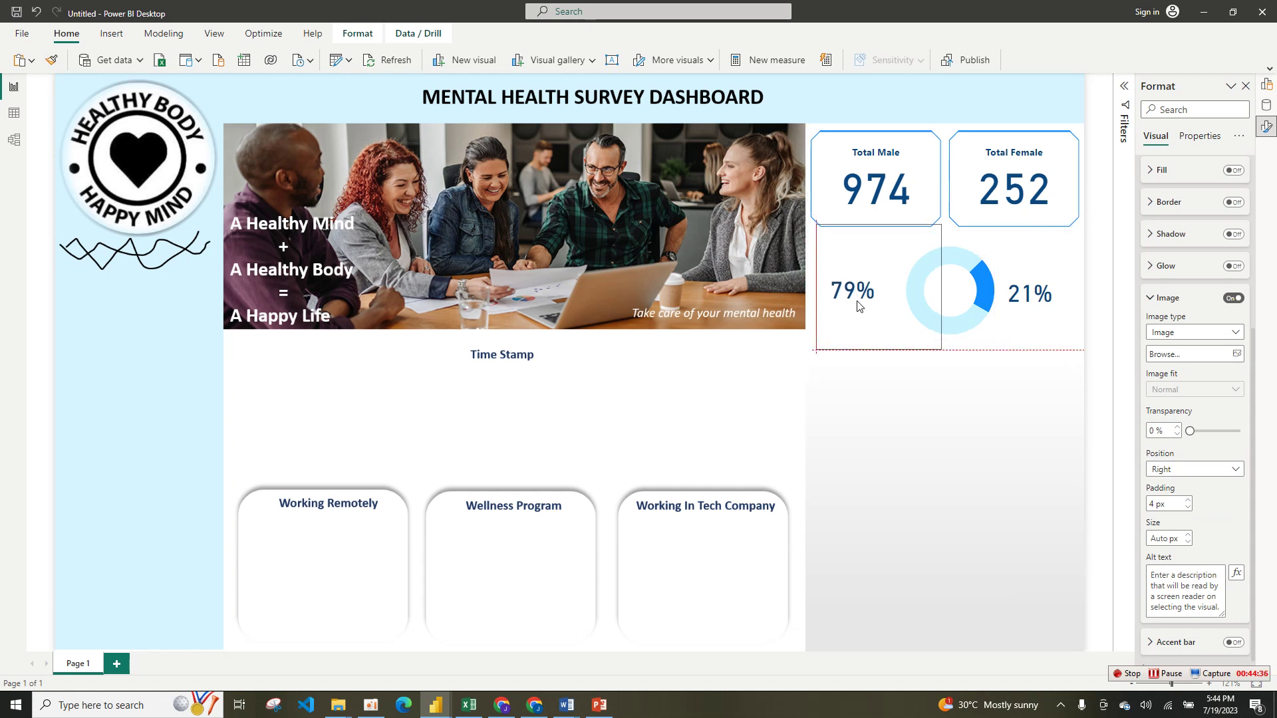
left_click(1051, 334)
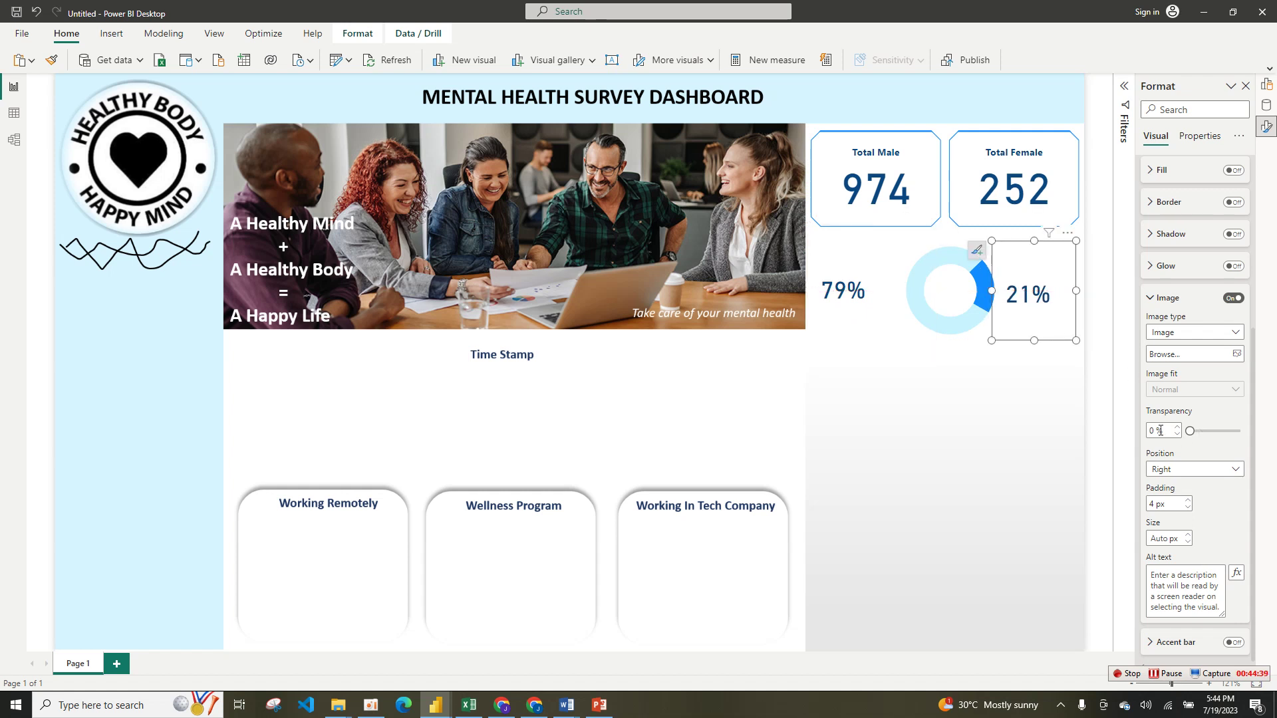
left_click_drag(847, 297, 860, 300)
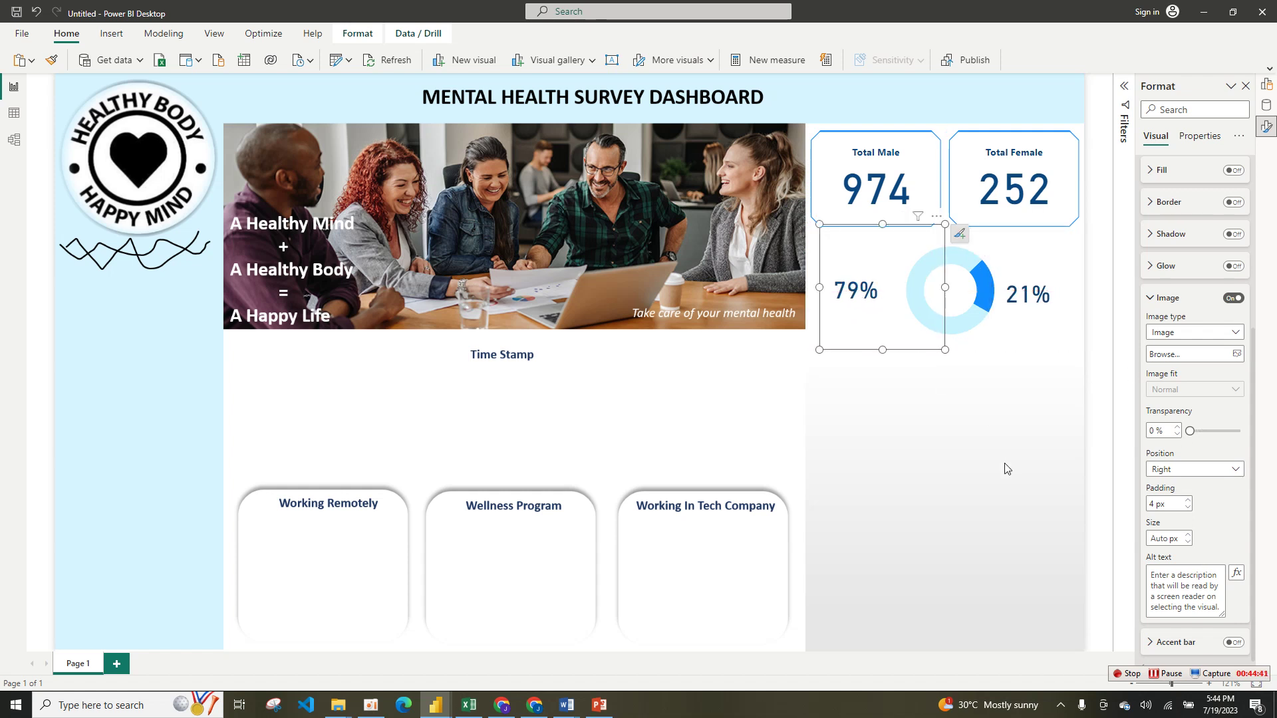
left_click(1101, 408)
- Add the picture images (2) from the Downloads folder as the image of the 79% card
left_click(871, 304)
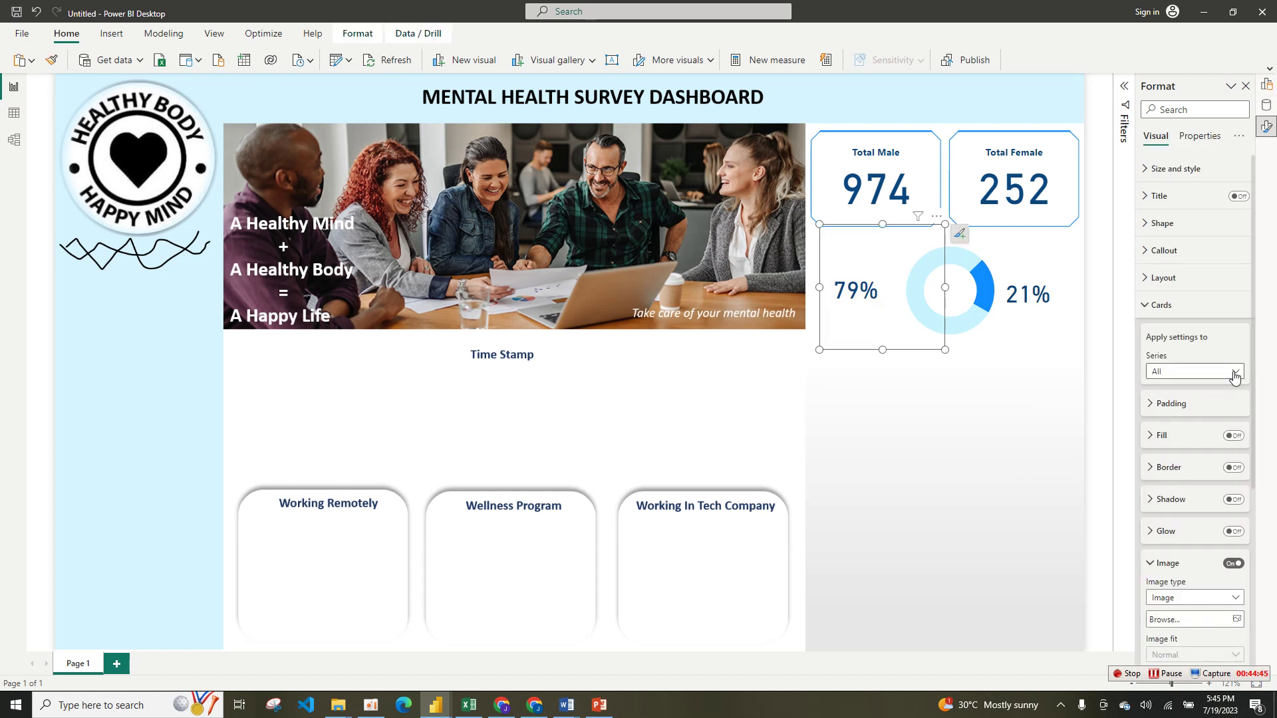
left_click(1235, 618)
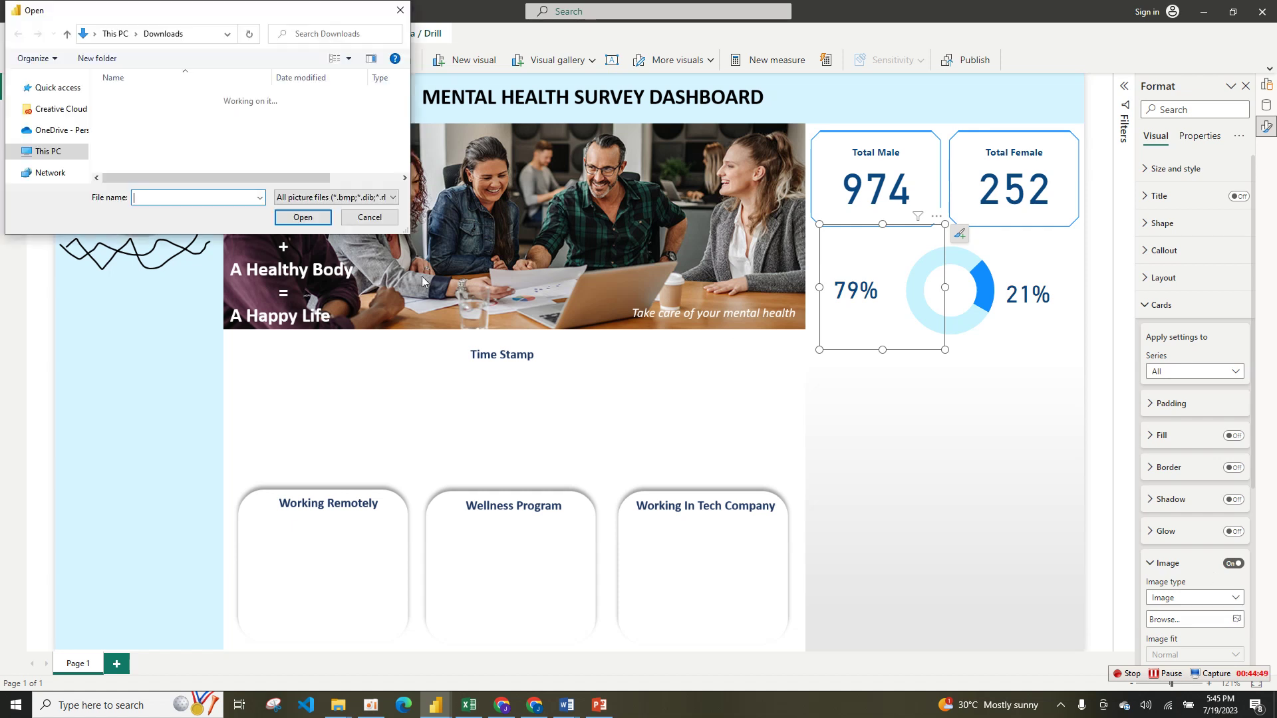
left_click_drag(405, 89, 408, 101)
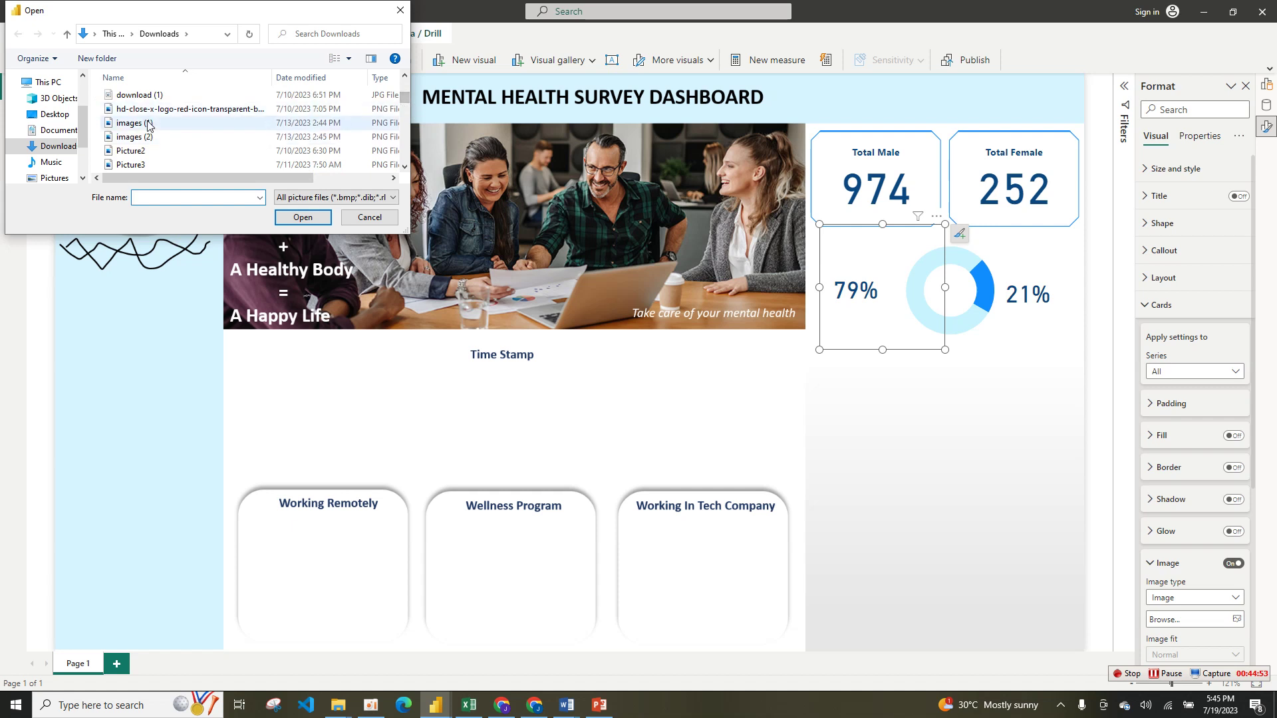
left_click(151, 137)
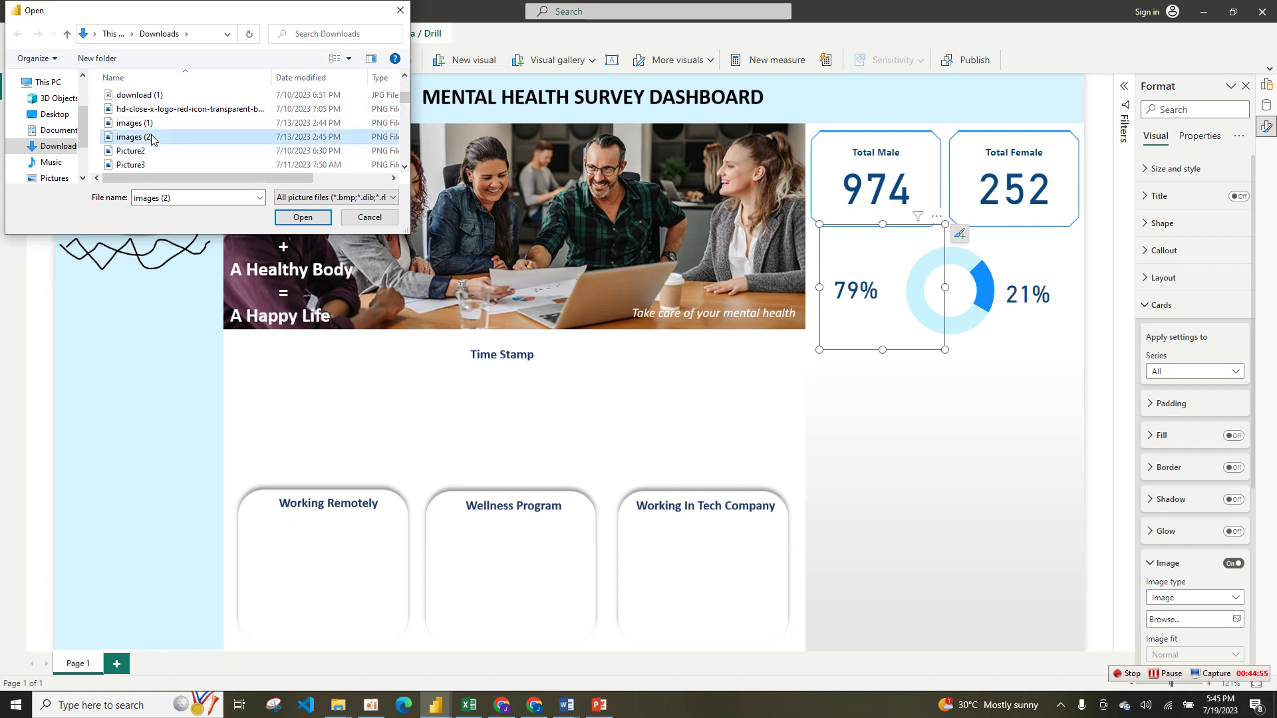
left_click(303, 217)
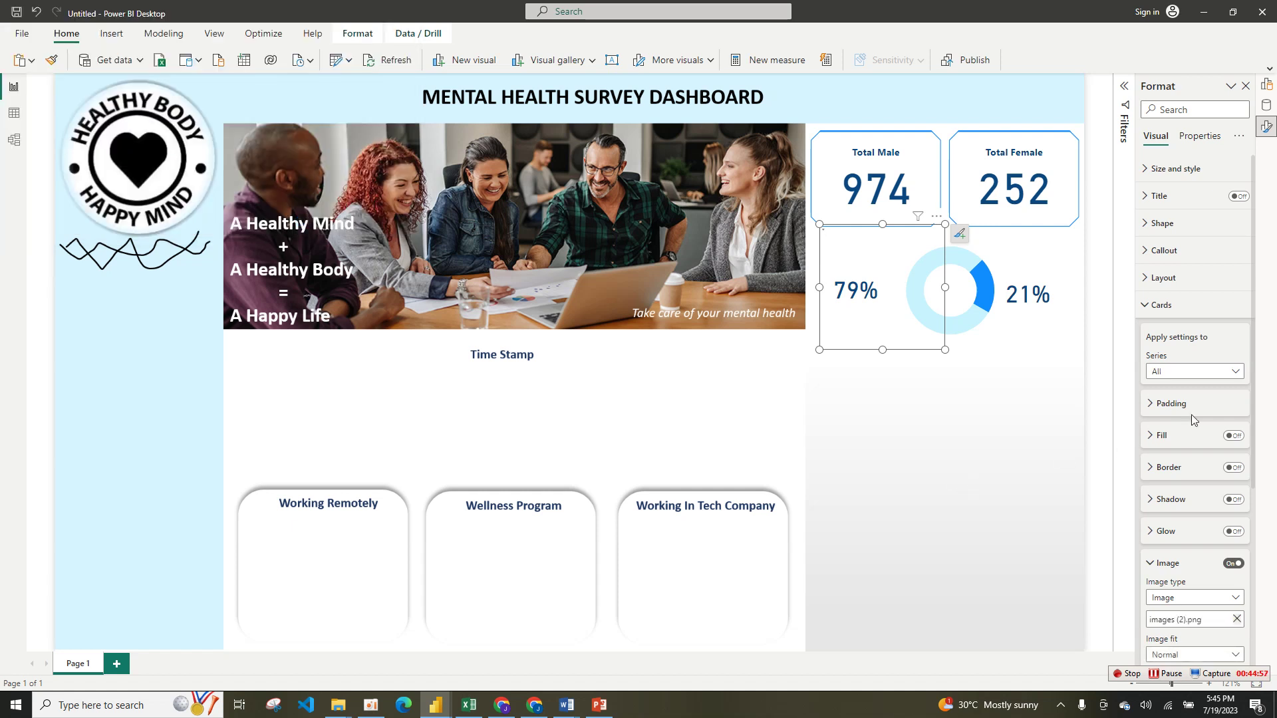
- Set the 79% card's image to Fit with position Bottom, and narrow the card beside the donut chart
left_click_drag(1254, 326, 1273, 526)
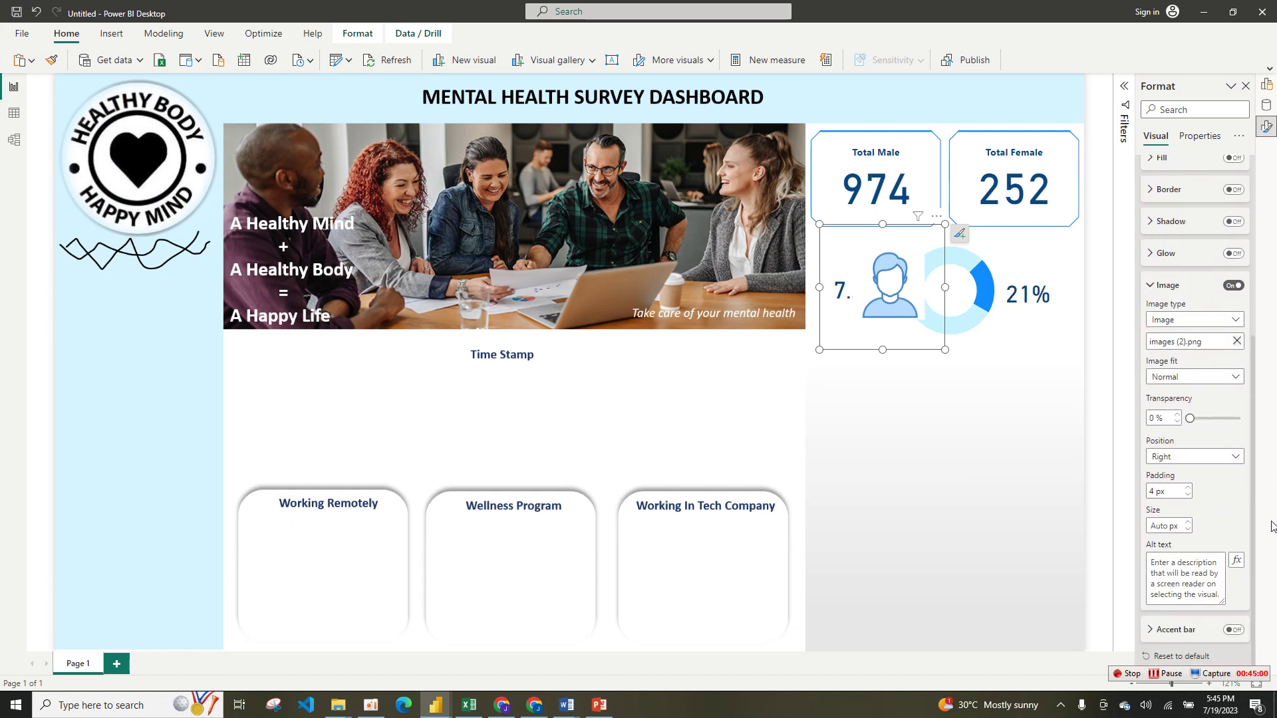
left_click(1207, 378)
left_click(1175, 411)
left_click(1200, 457)
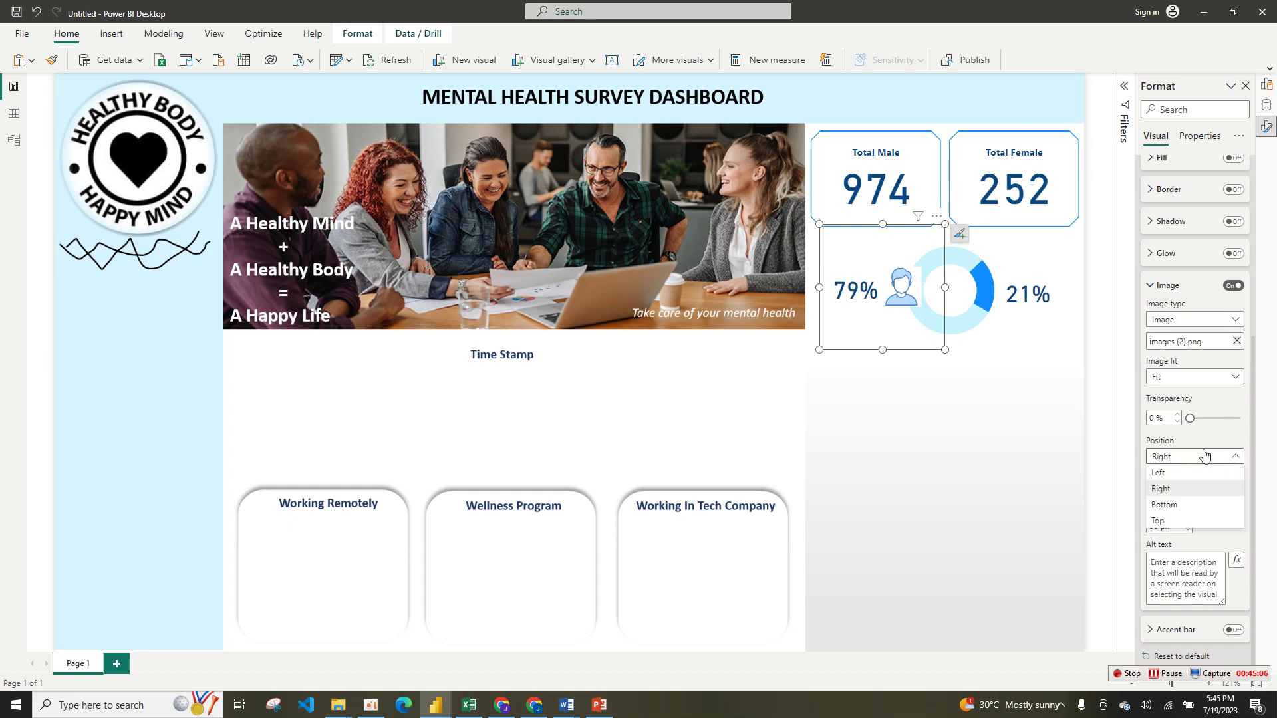
left_click(1165, 511)
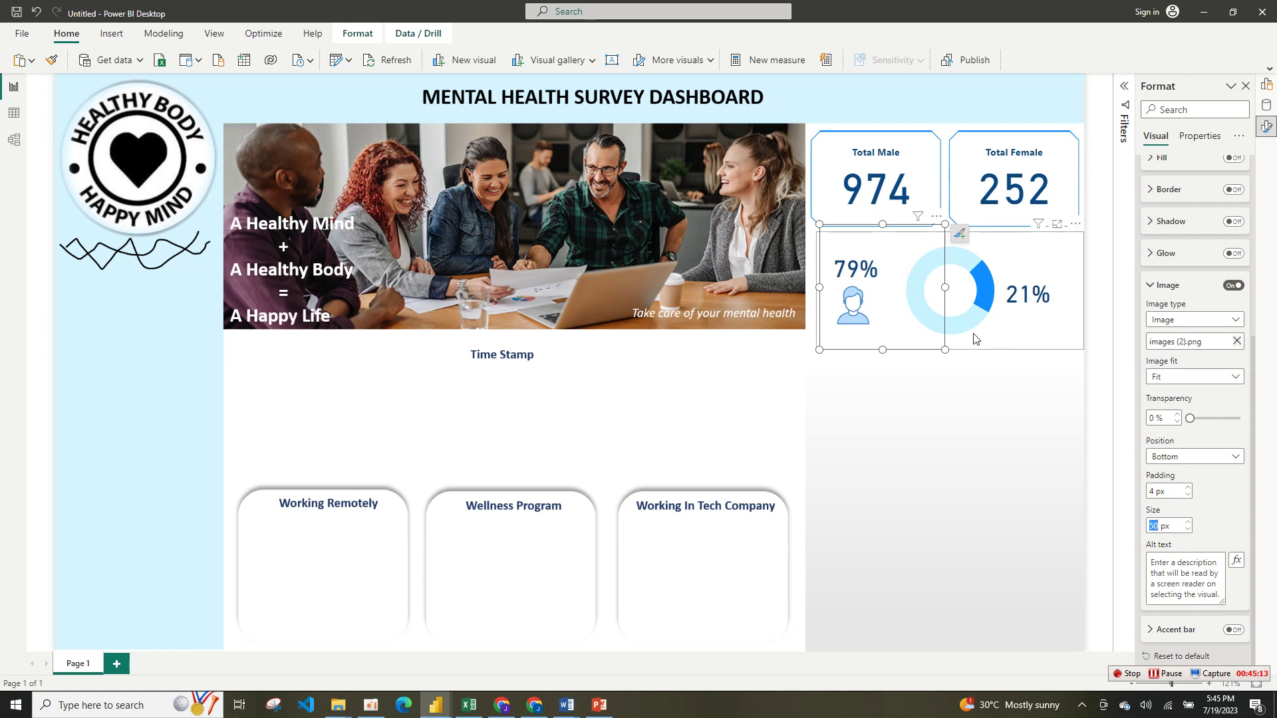
left_click_drag(949, 352, 897, 346)
- Add the picture images (1) from the Downloads folder as the image of the 21% card
left_click(1064, 326)
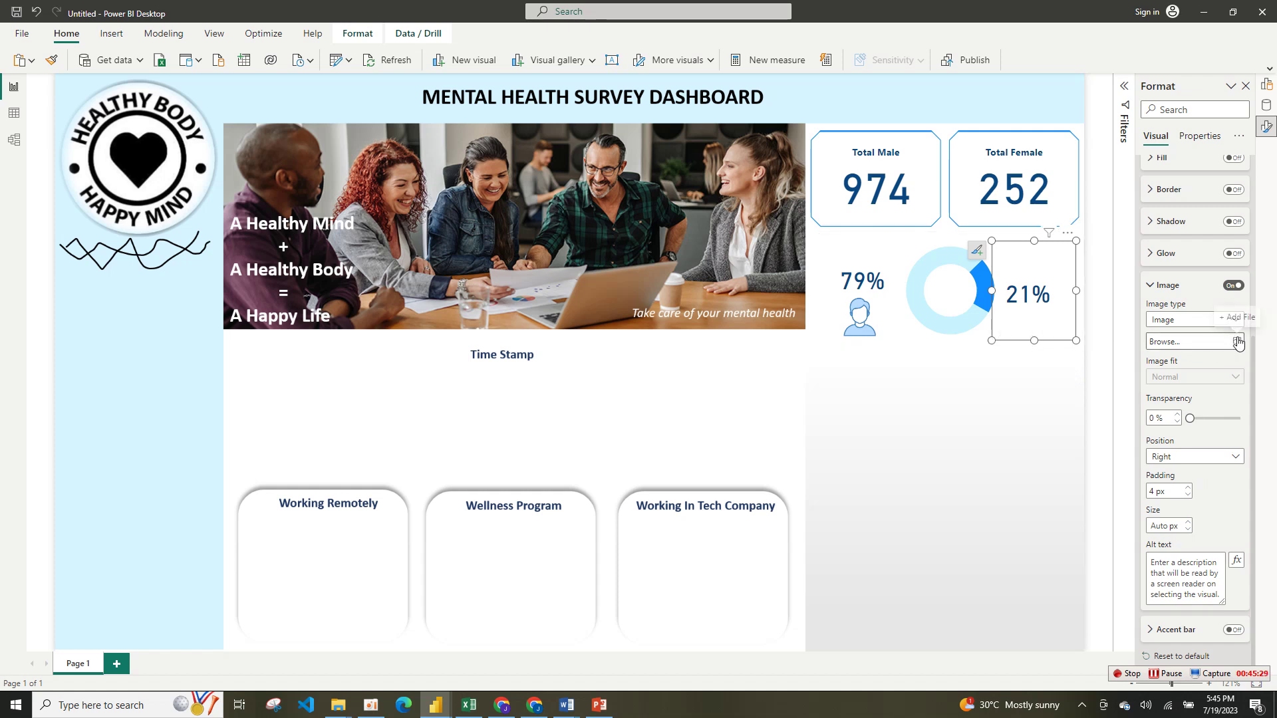
left_click(1194, 342)
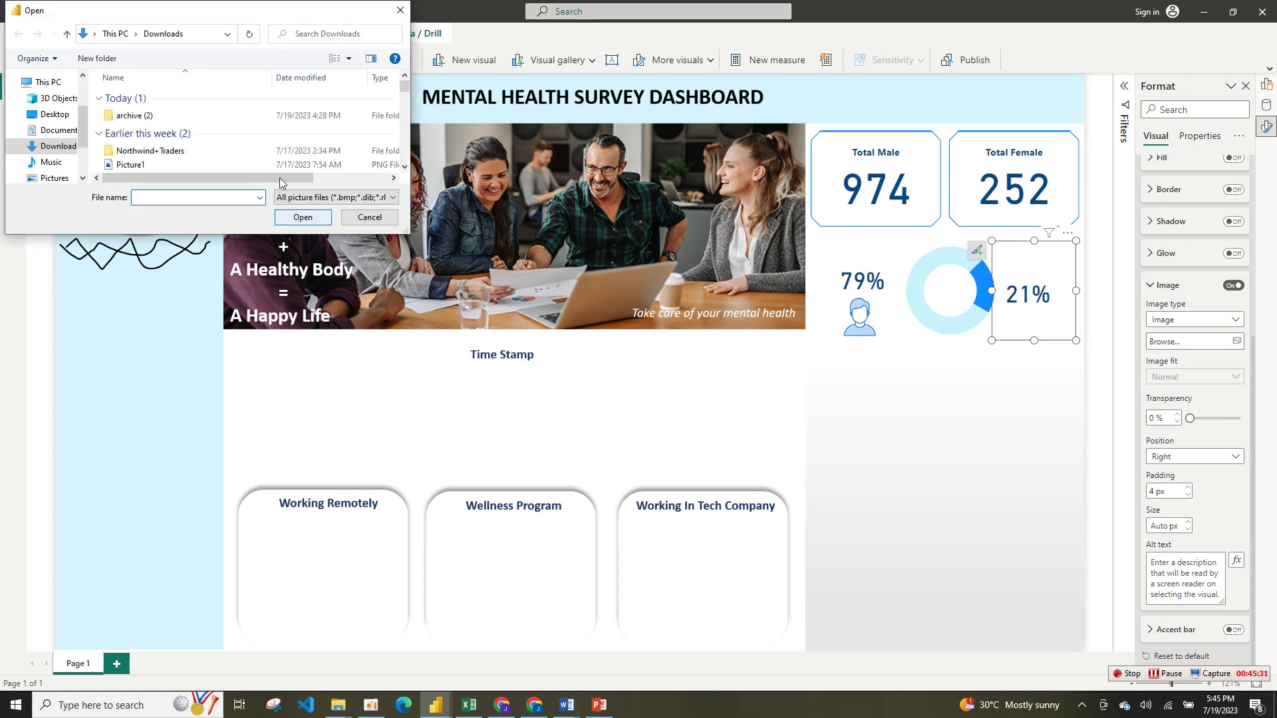
left_click_drag(405, 90, 410, 102)
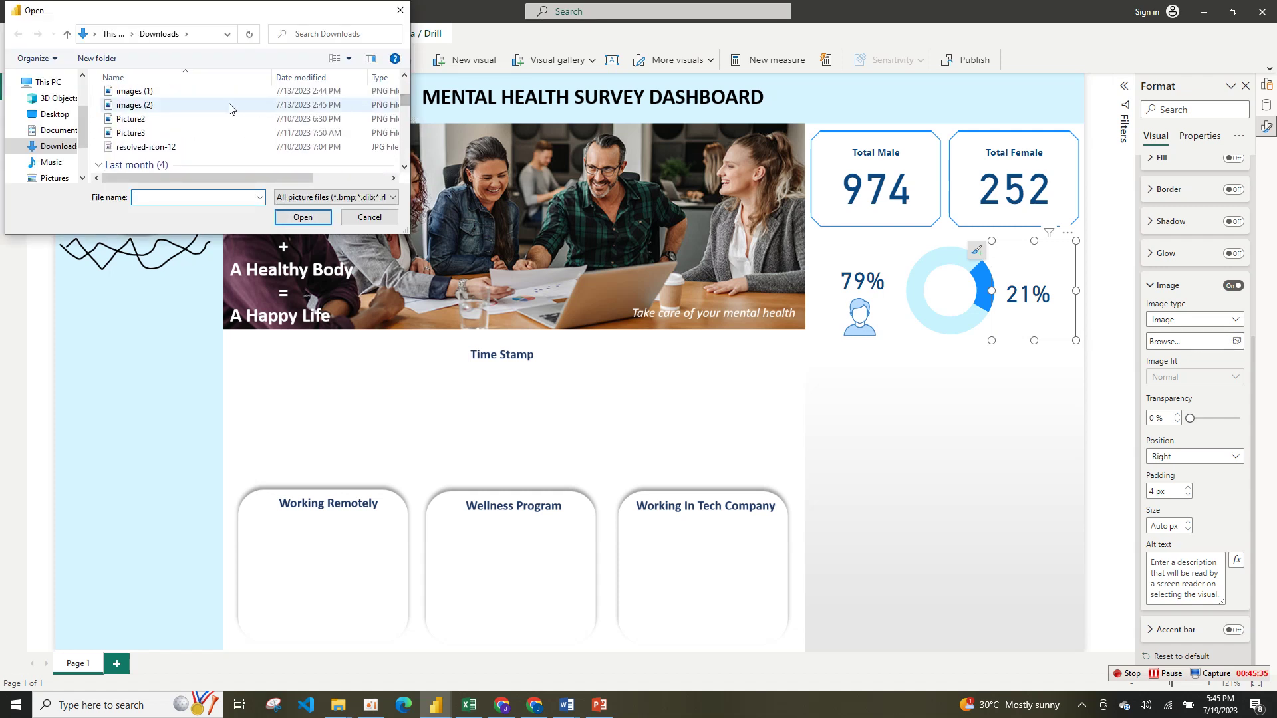
left_click(177, 105)
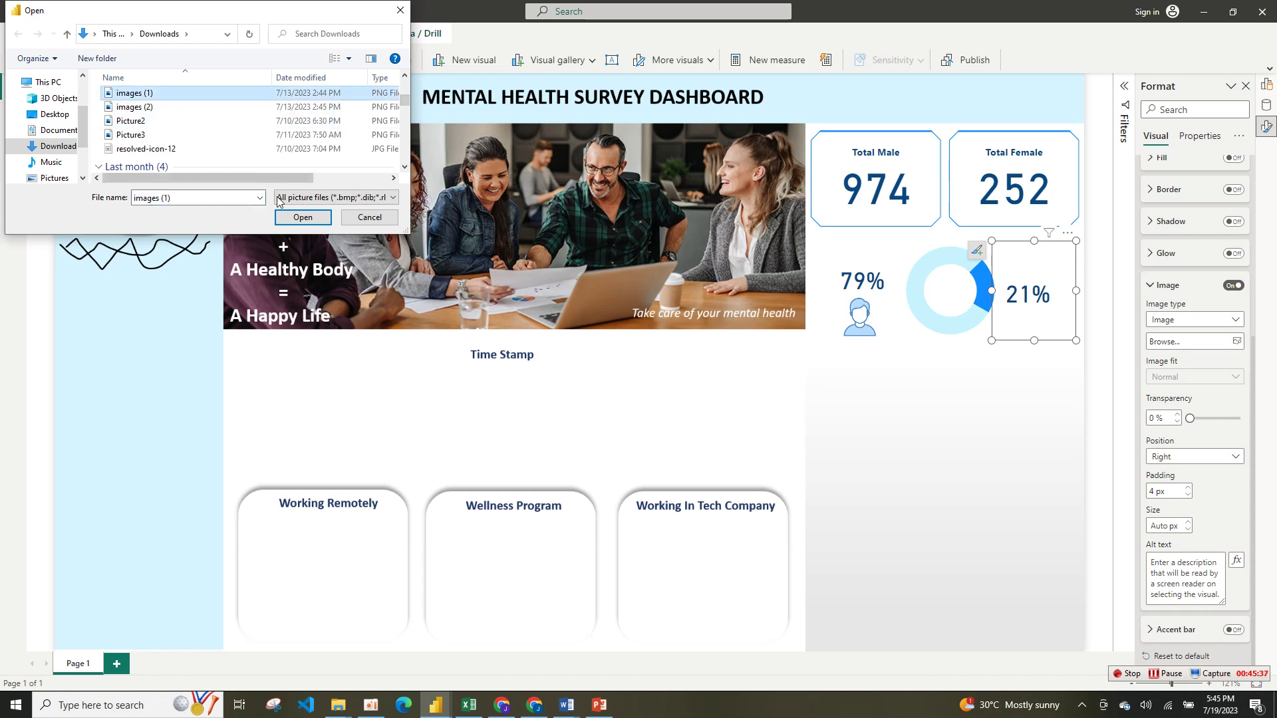
left_click(302, 218)
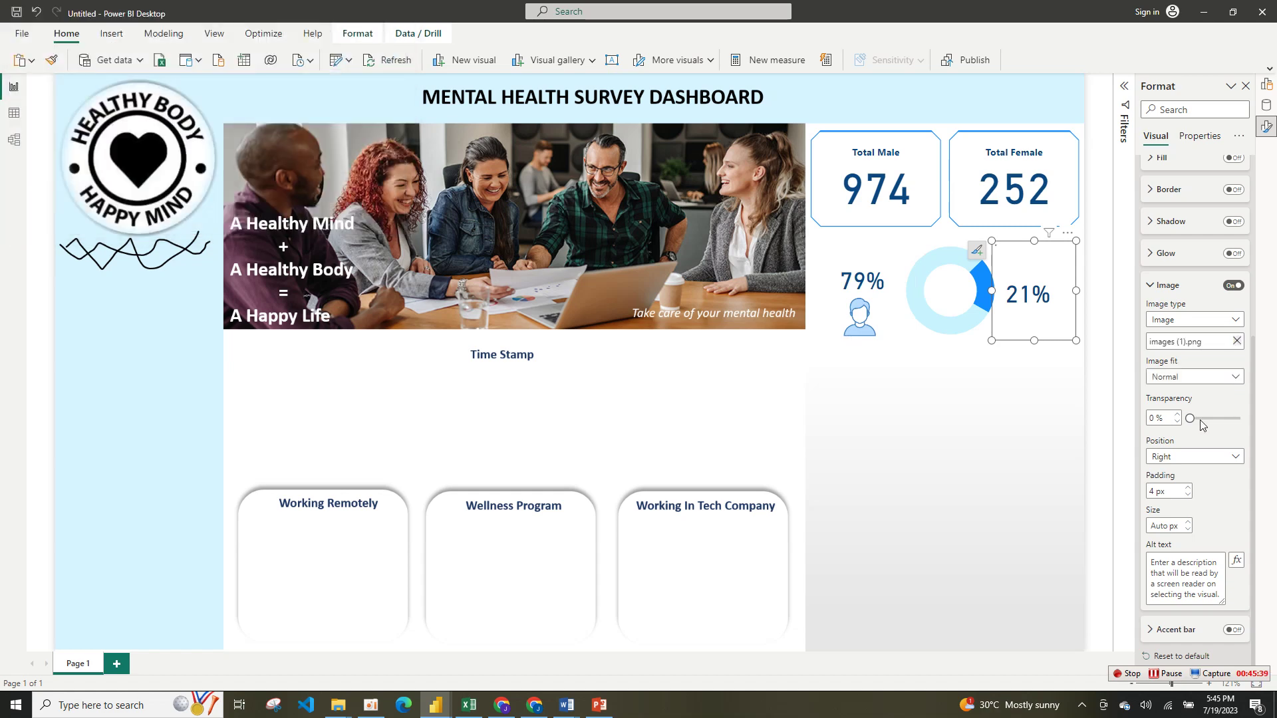
- Set the 21% card's image position to Bottom and image fit to Fit, and adjust the card's size beside the donut chart
left_click(1218, 458)
left_click(1176, 504)
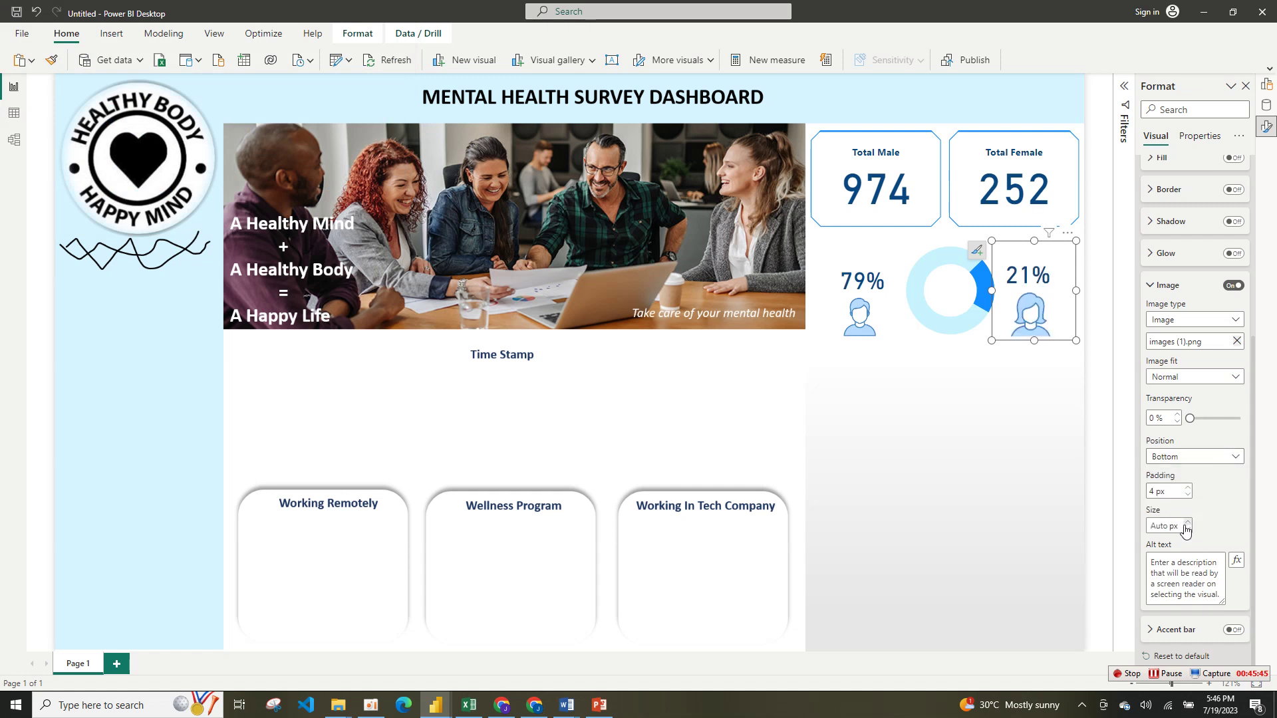
left_click(1178, 491)
mouse_move(1078, 340)
left_mouse_down()
mouse_move(1078, 362)
mouse_move(1062, 342)
left_mouse_up()
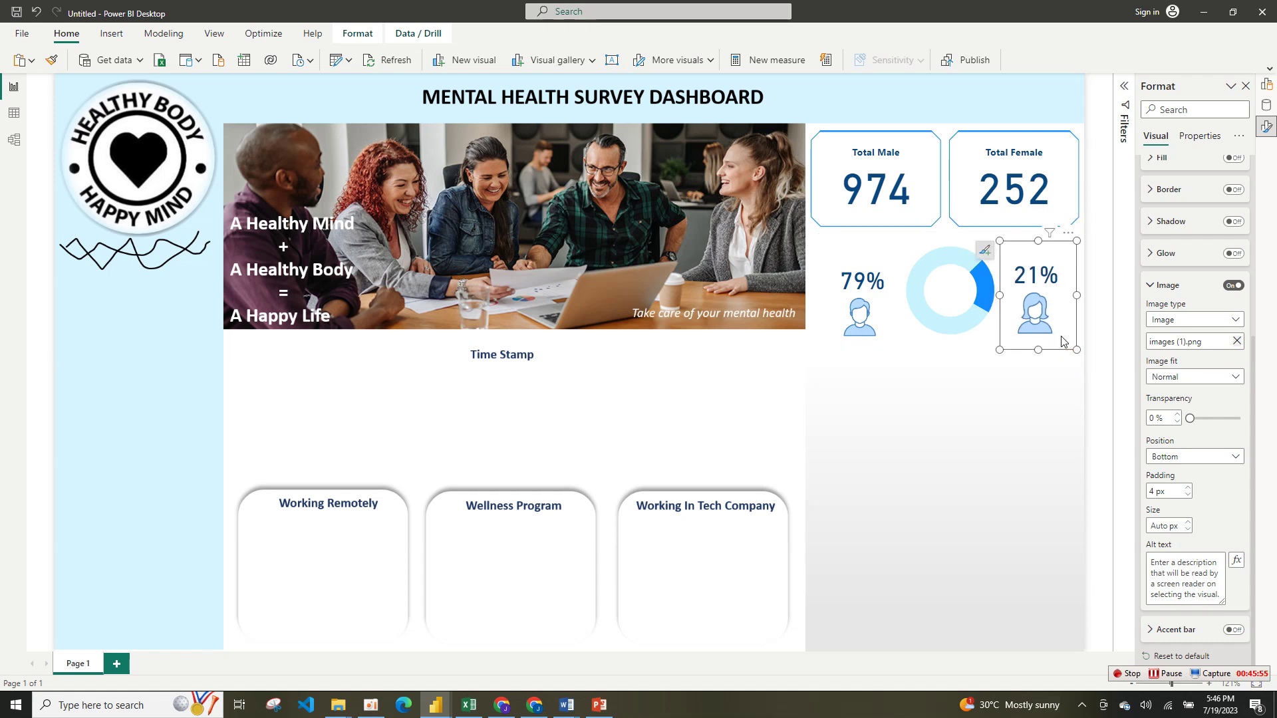
left_click(1050, 404)
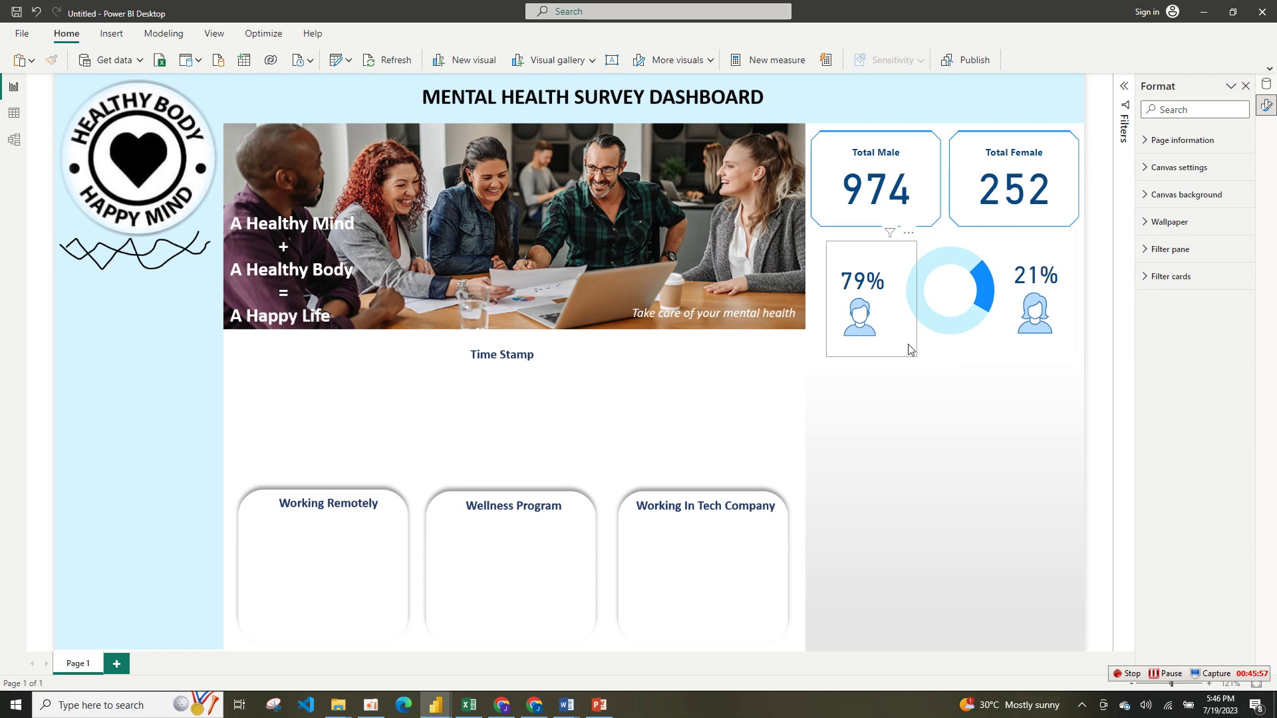
left_click(1023, 336)
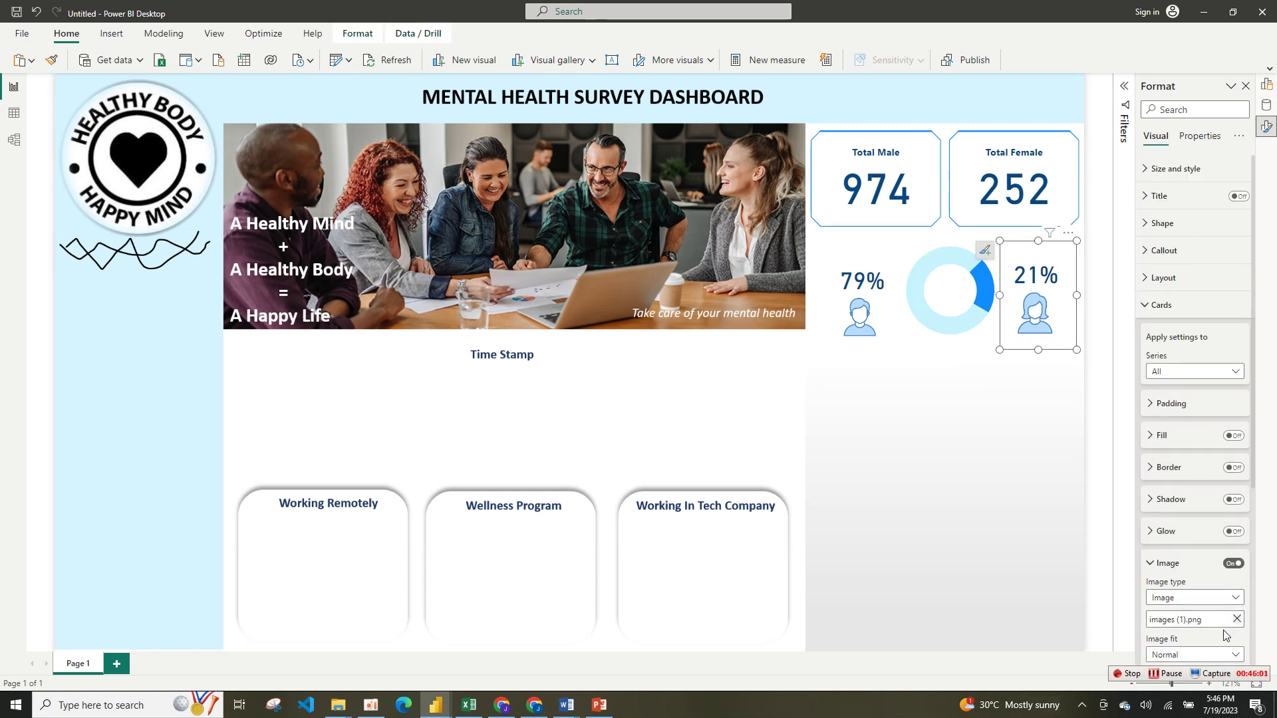
left_click(1221, 655)
left_click(1197, 622)
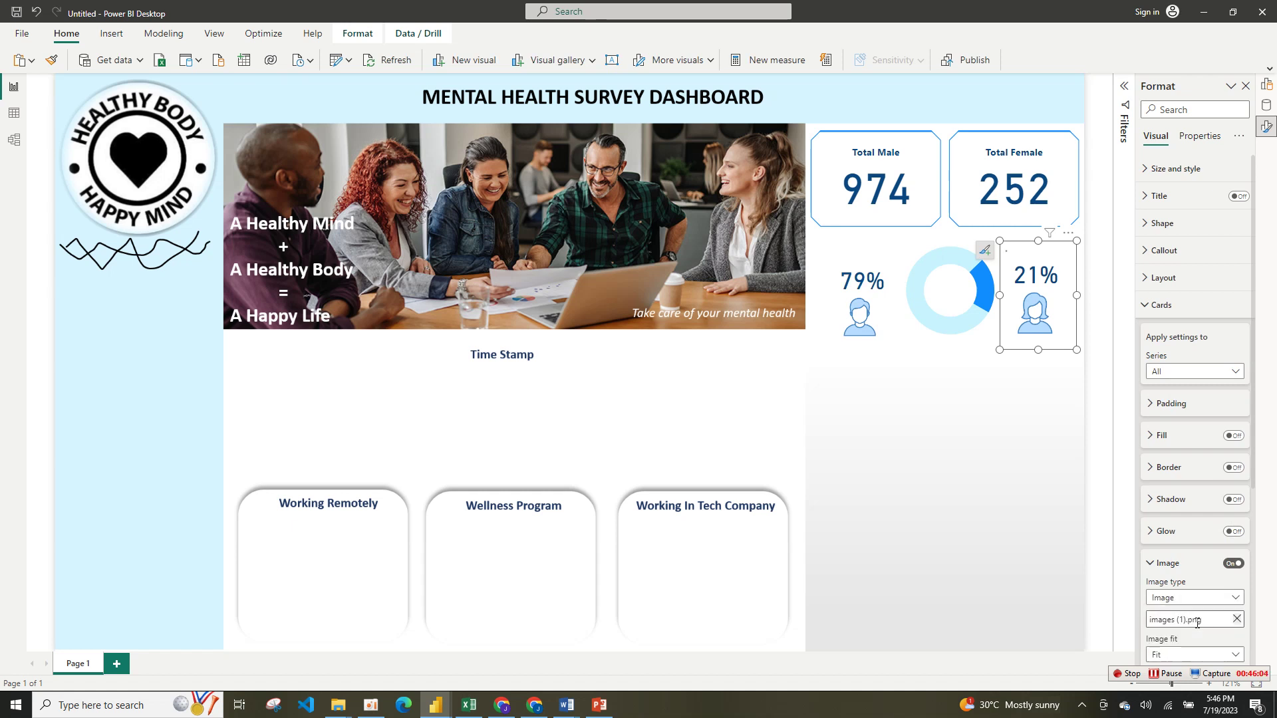
left_click(1040, 385)
- Move the 79% card slightly up and center the callout values horizontally on both the 79% and 21% cards
left_click(884, 336)
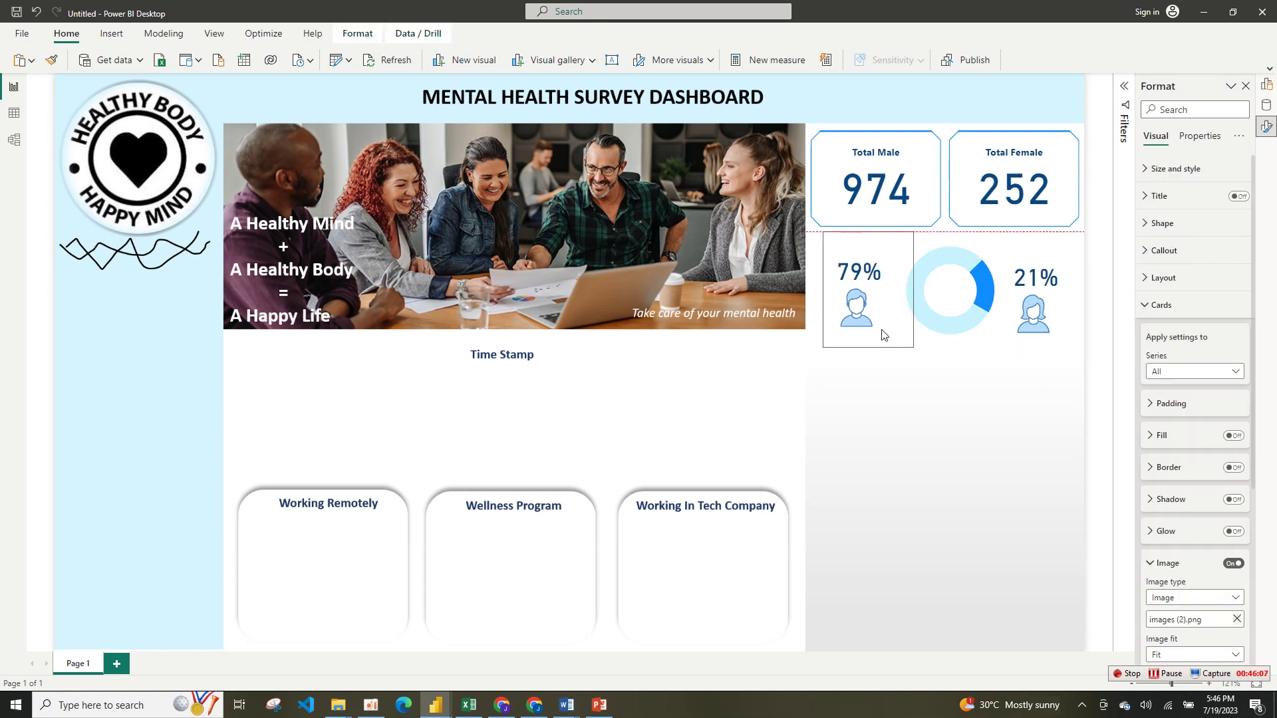
left_click(1158, 305)
left_click(1174, 250)
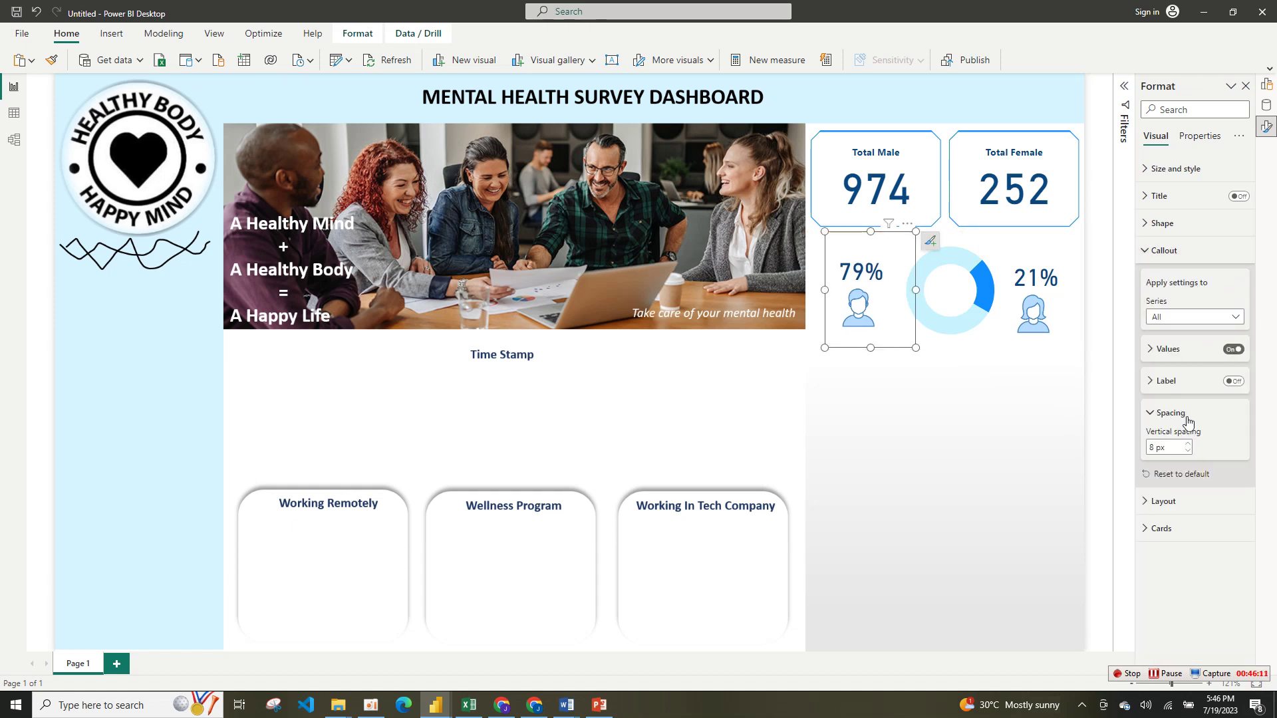
left_click(1179, 350)
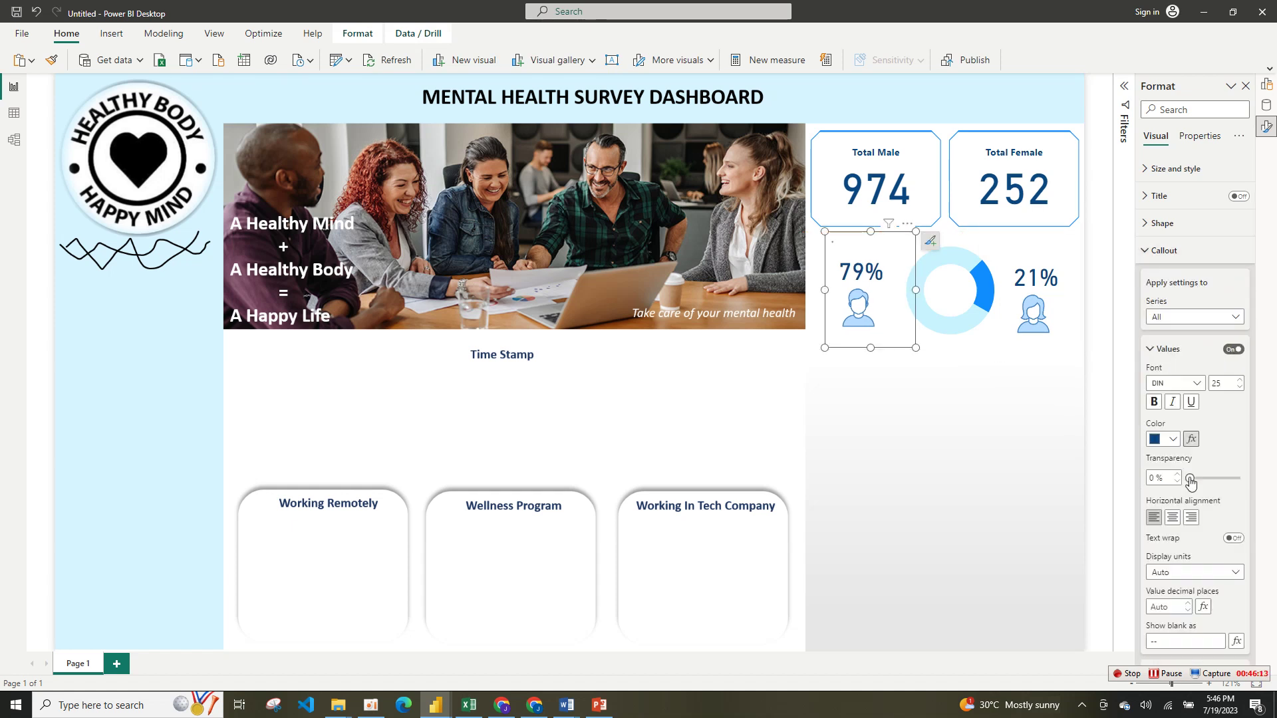
left_click(1173, 518)
left_click(1049, 331)
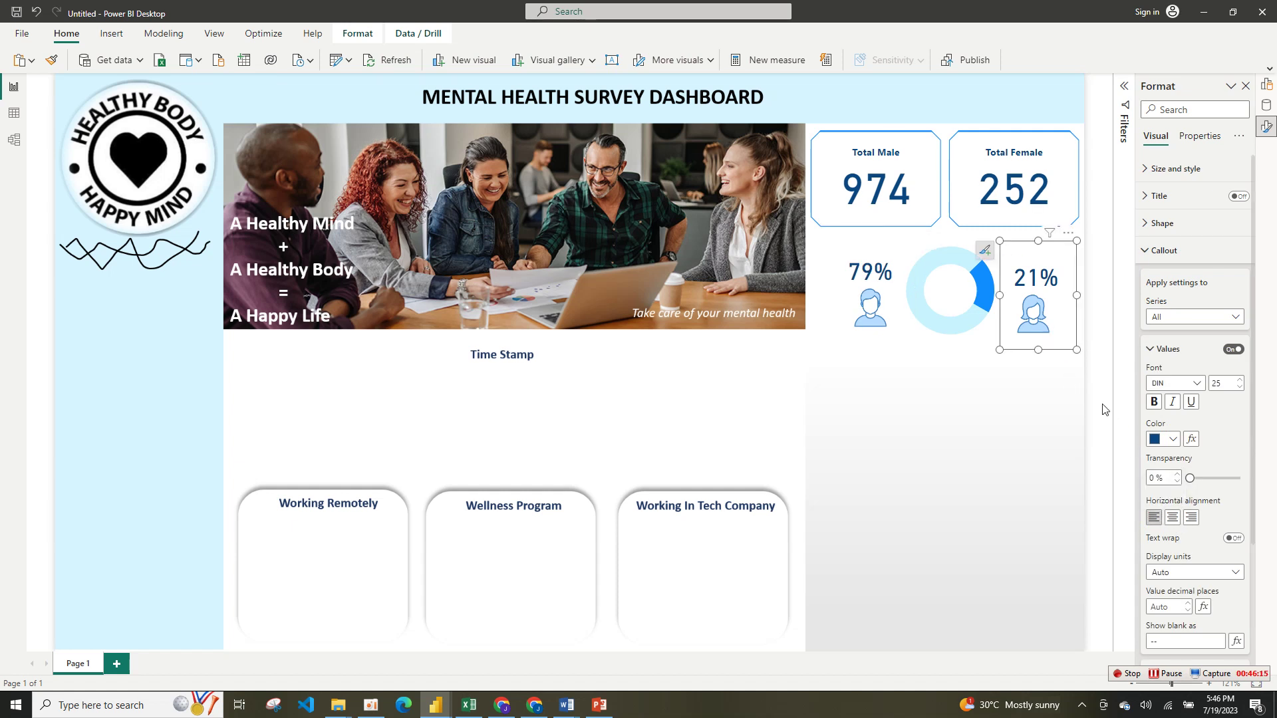
left_click(1173, 518)
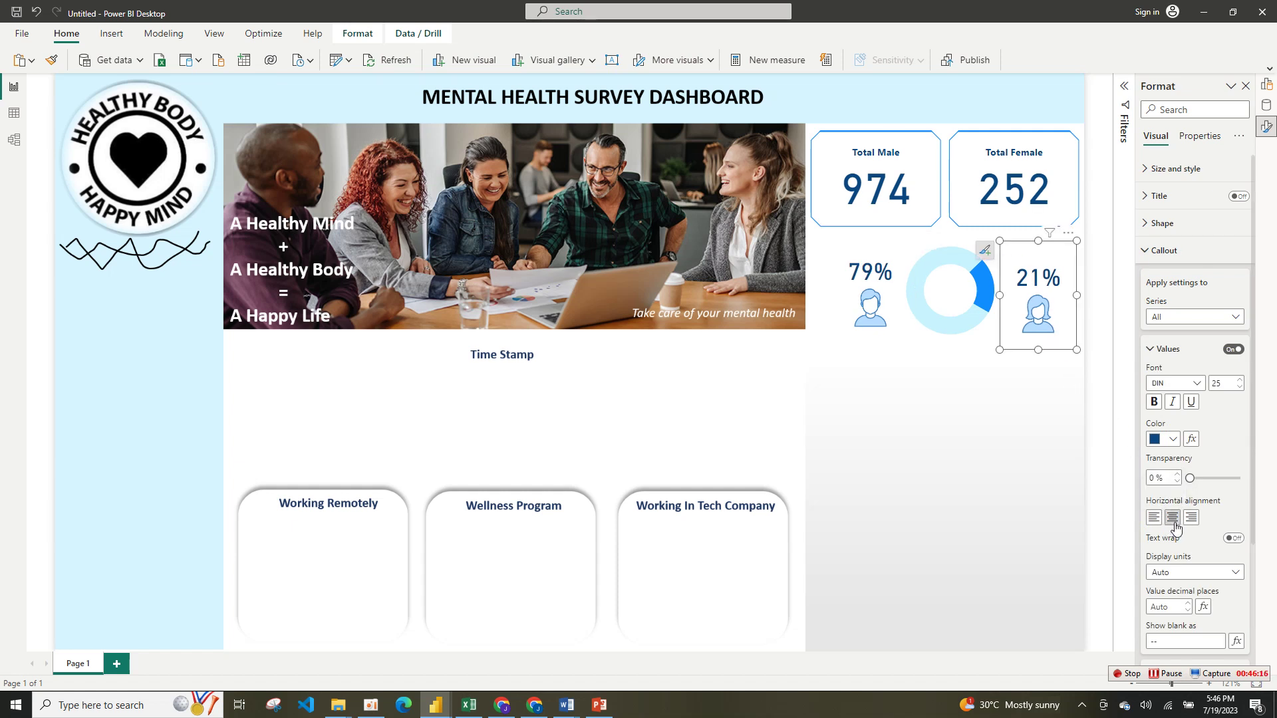
left_click(1035, 406)
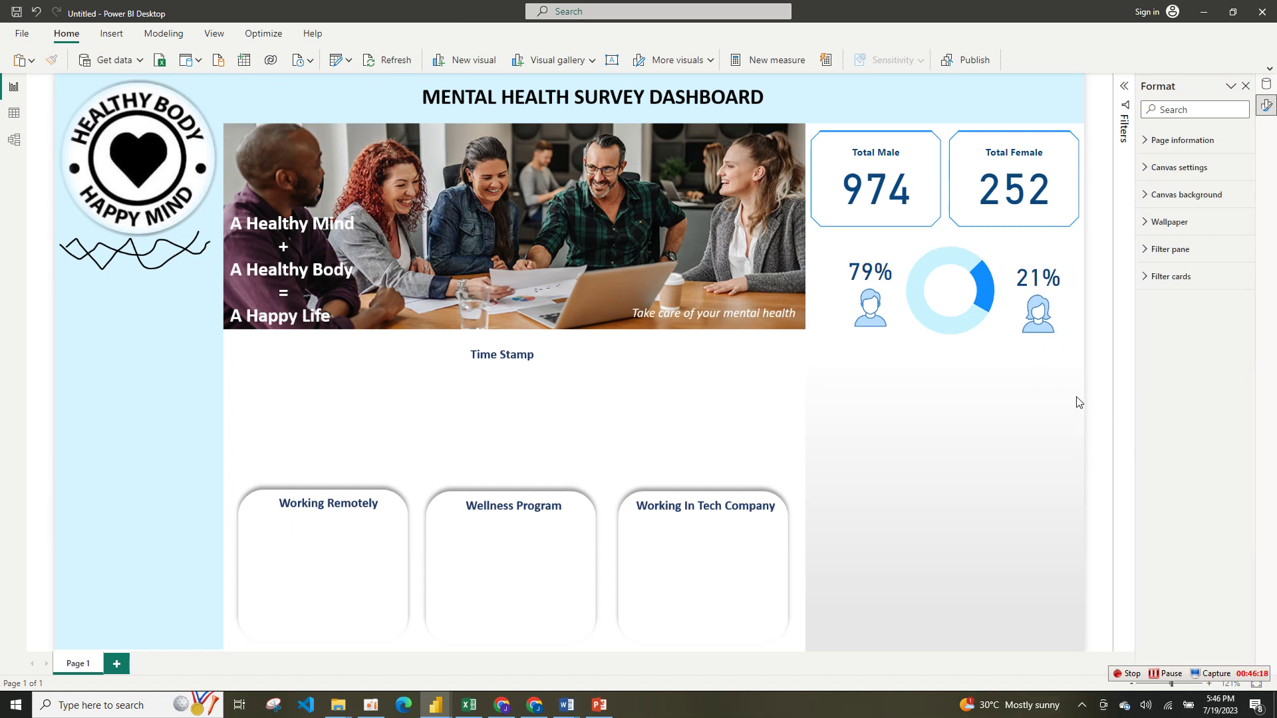
- Move the 21% card up so its value and icon line up with those of the 79% card
left_click(1053, 325)
left_click_drag(1050, 320, 1051, 331)
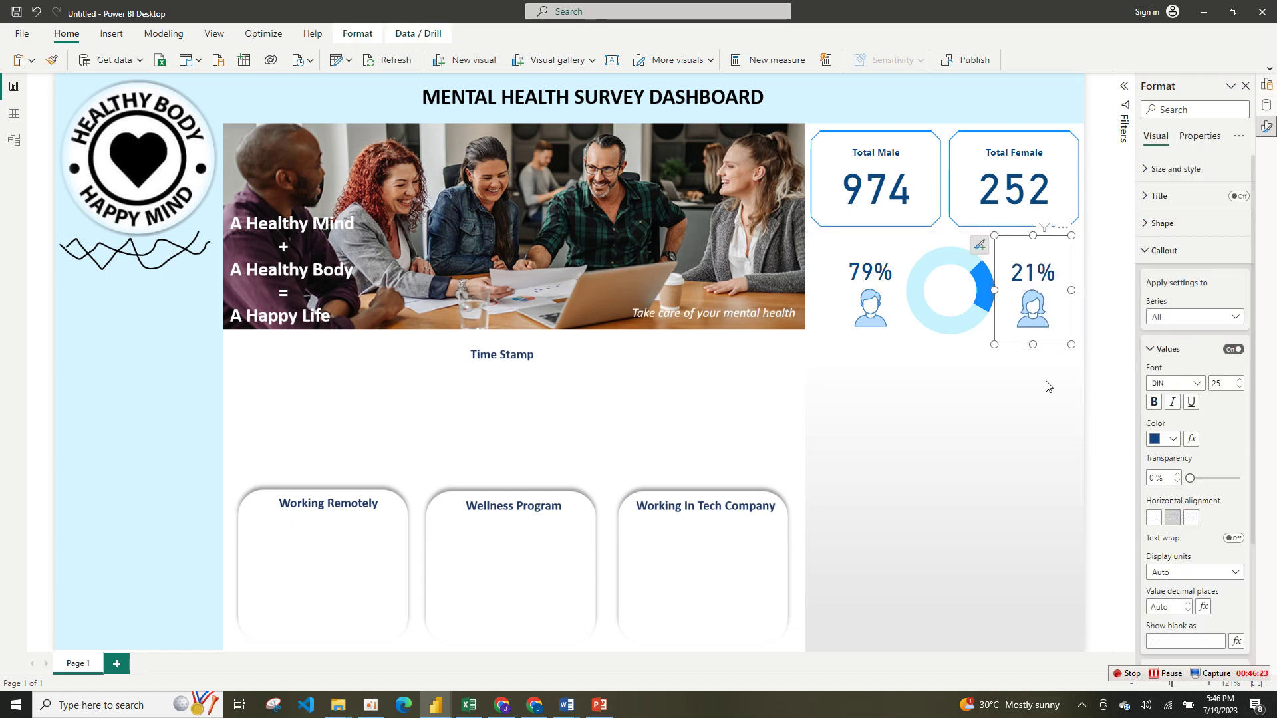
left_click(848, 434)
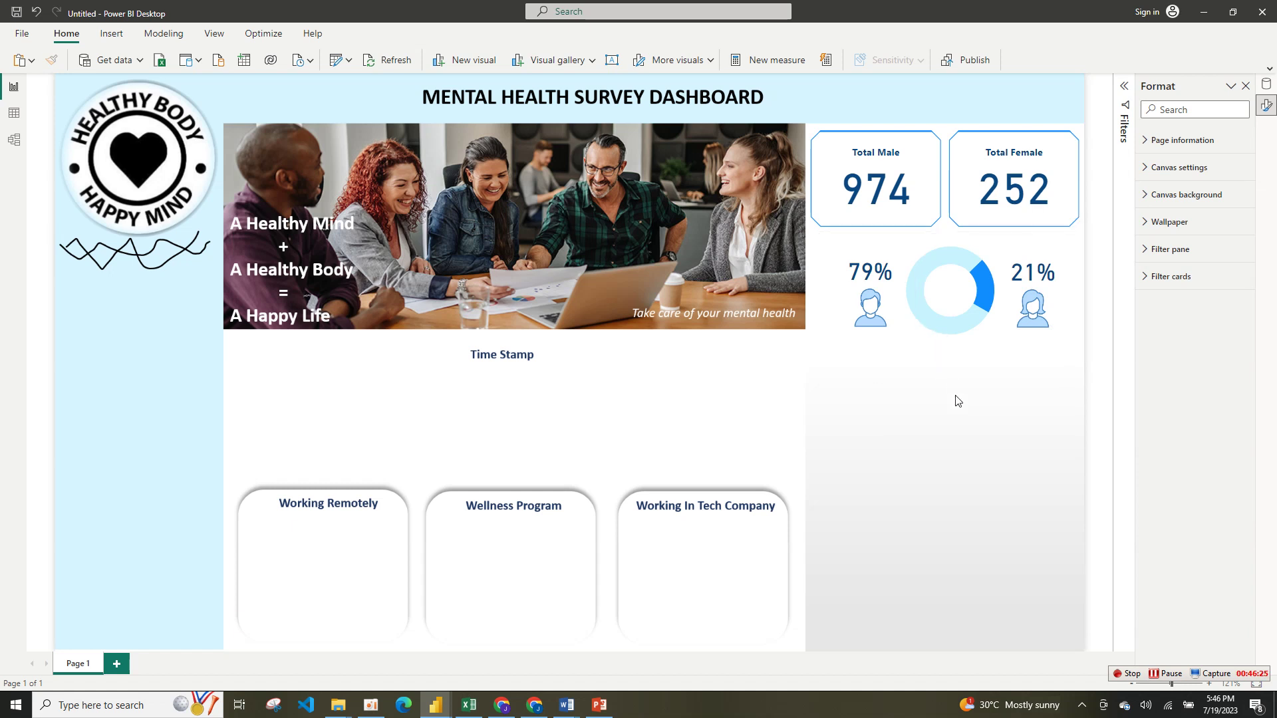
- Group the 79% card, donut chart and 21% card, and center the group beneath the Total Male and Total Female cards
left_click(928, 303)
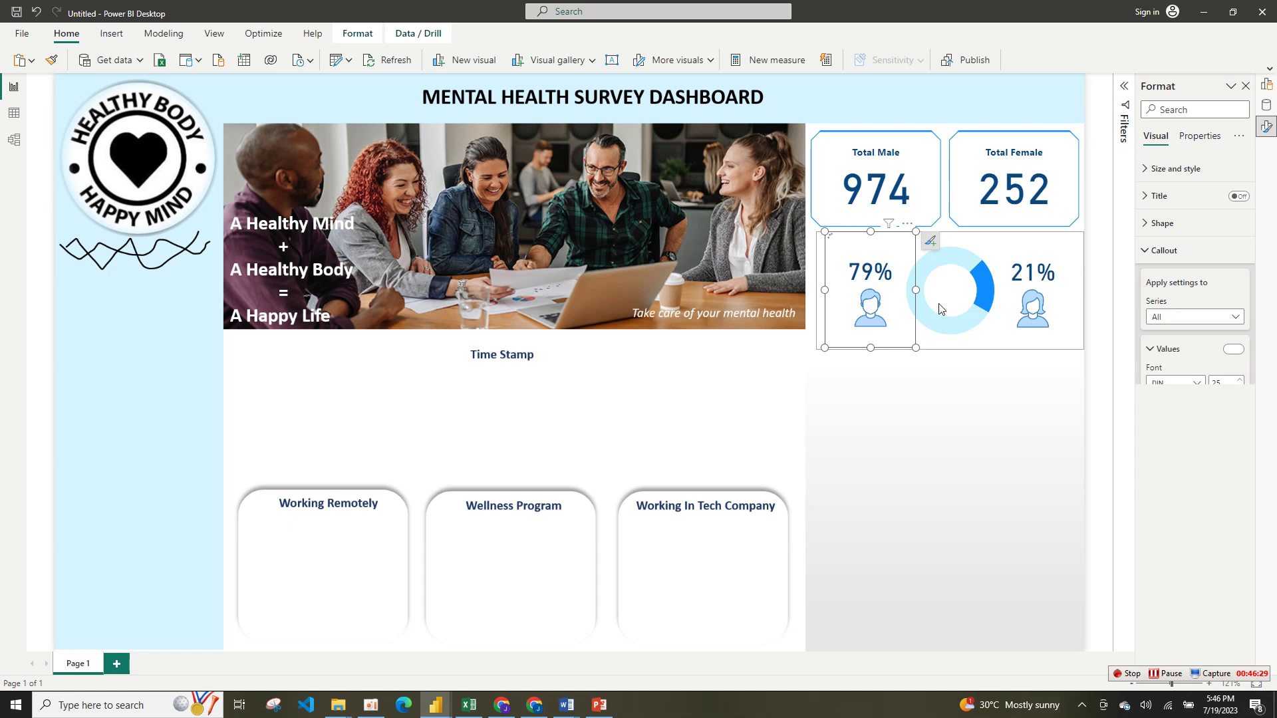
left_click(1035, 274, "ctrl")
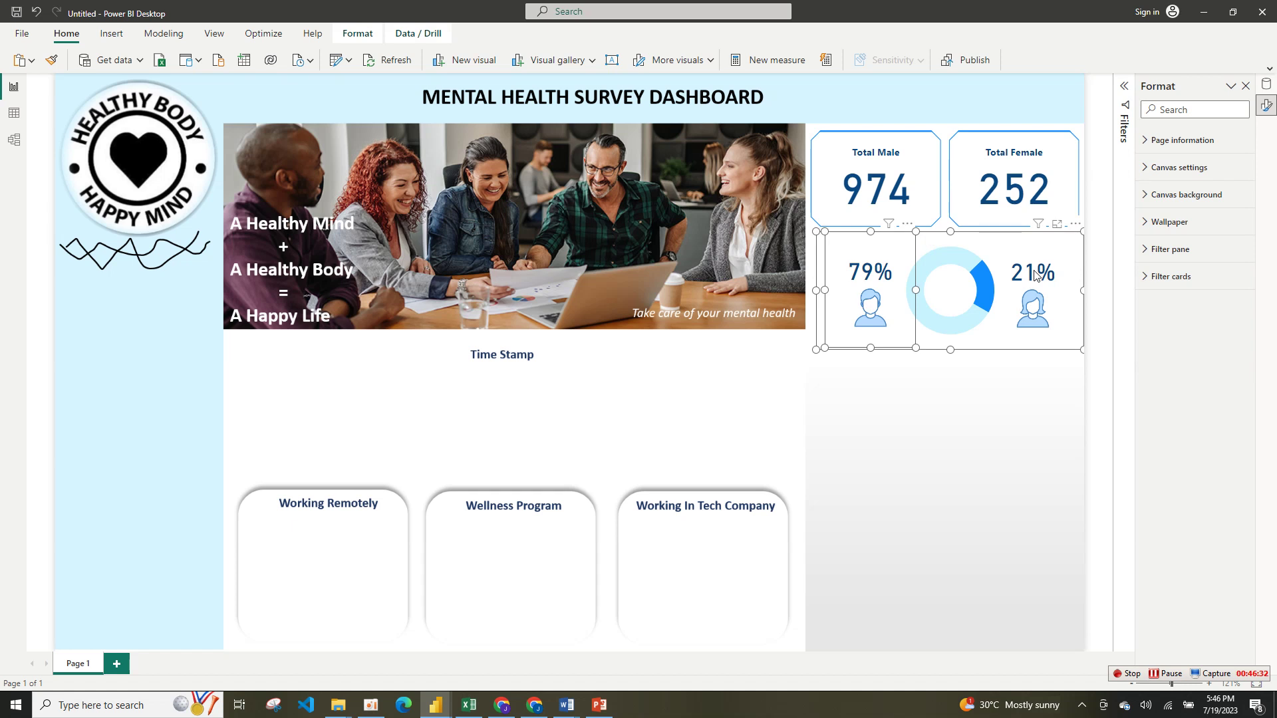
left_click(1019, 390)
left_click(1024, 318)
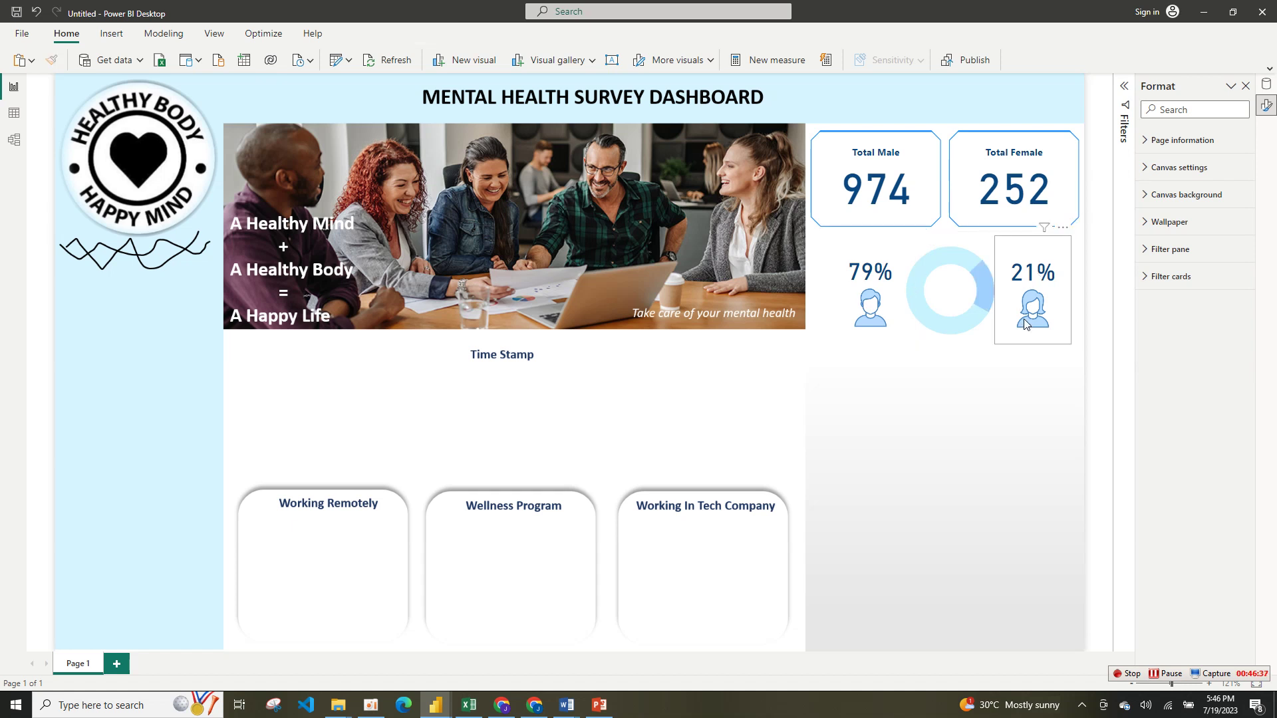
left_click(938, 325, "ctrl")
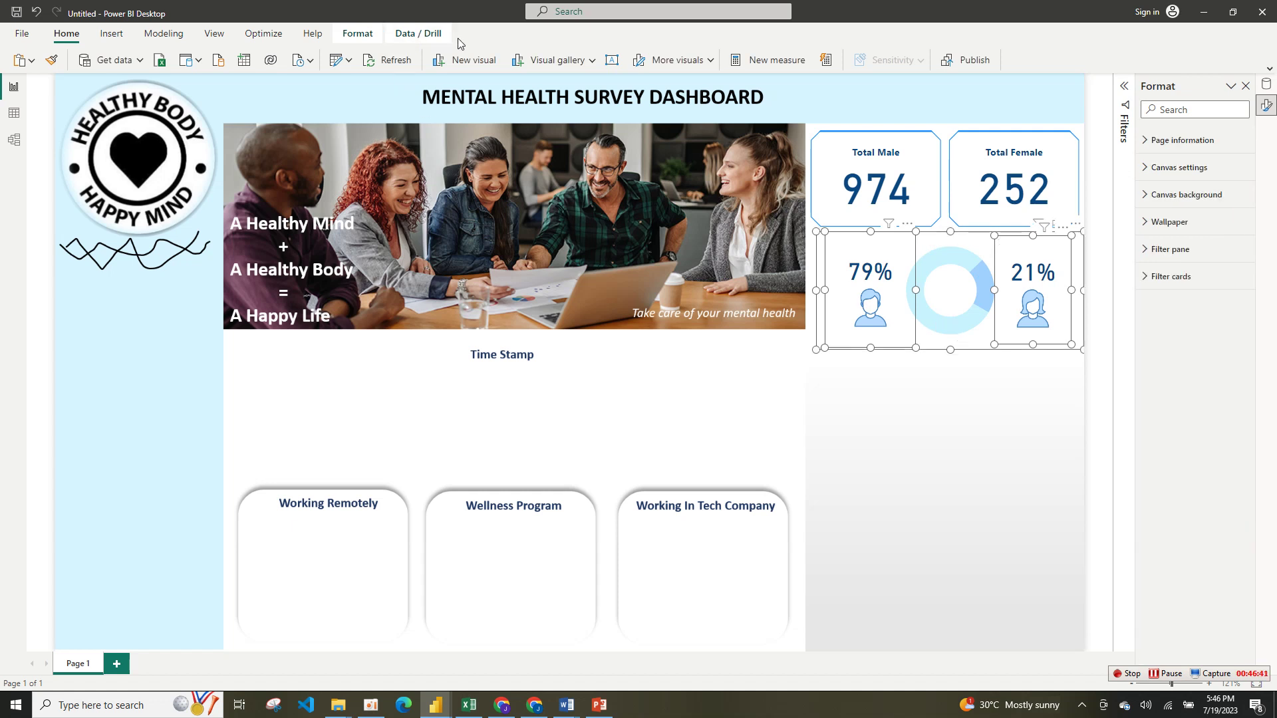
left_click(358, 33)
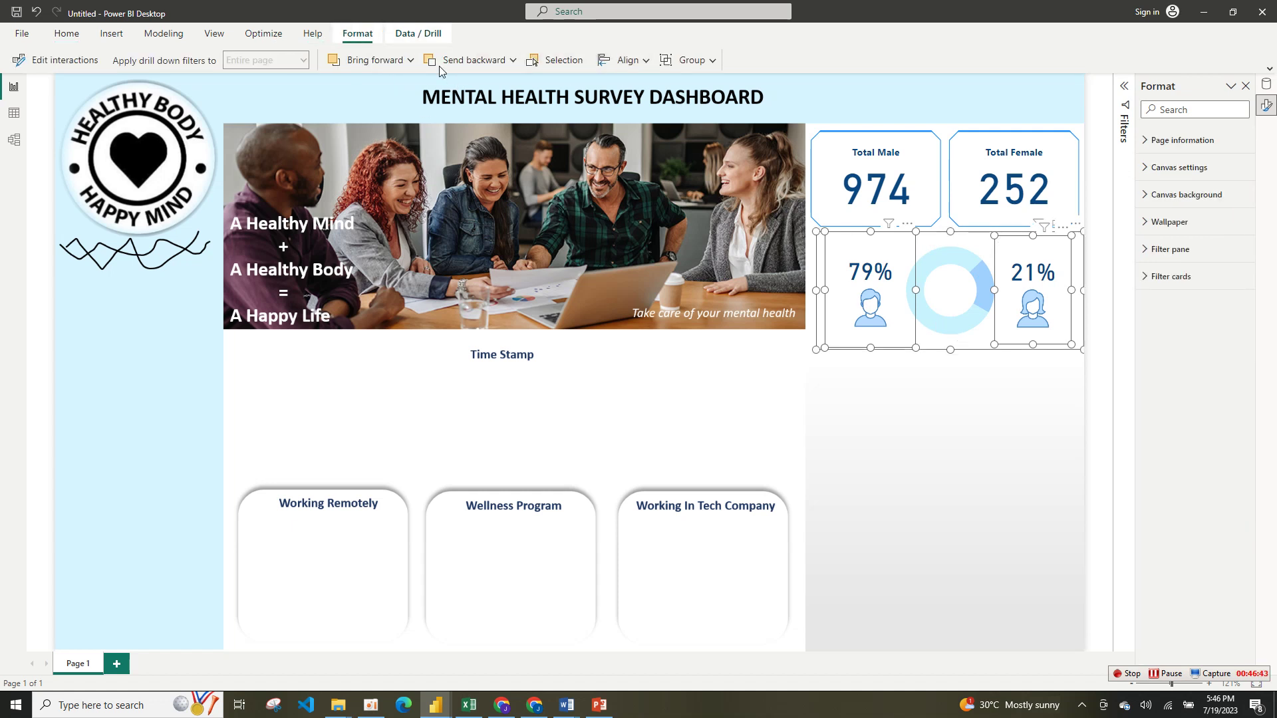
left_click(699, 62)
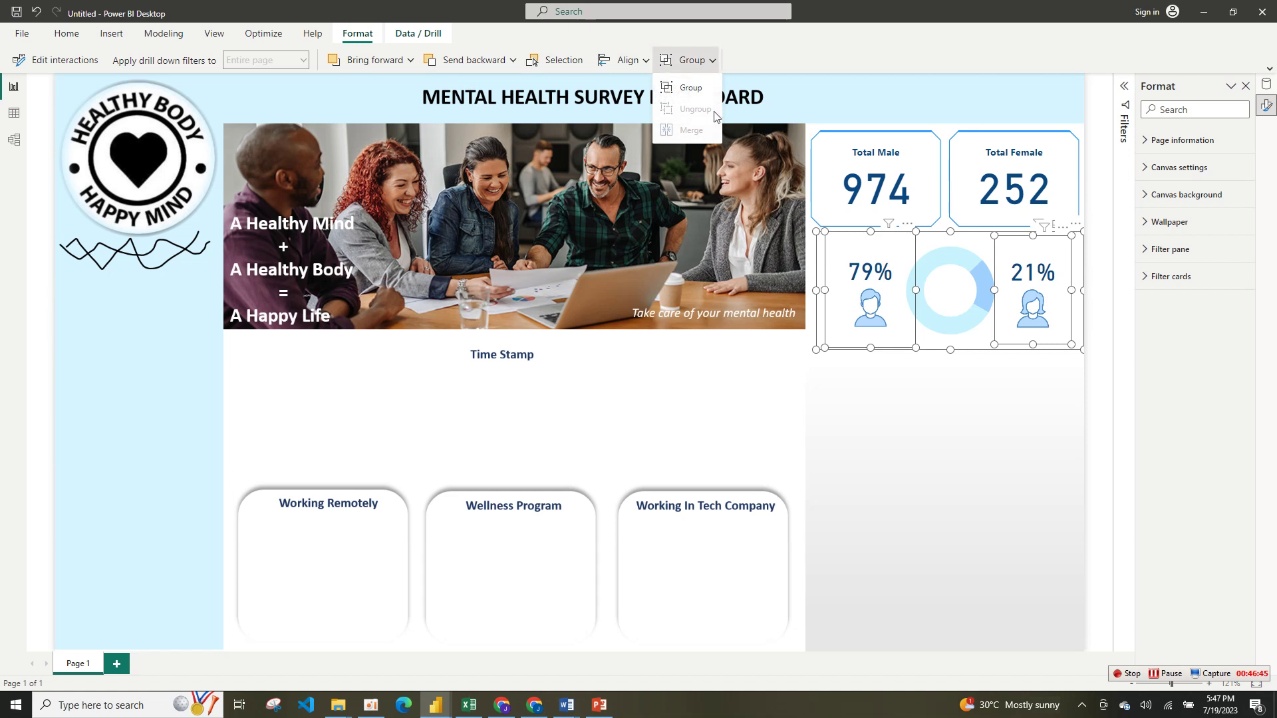
left_click(690, 92)
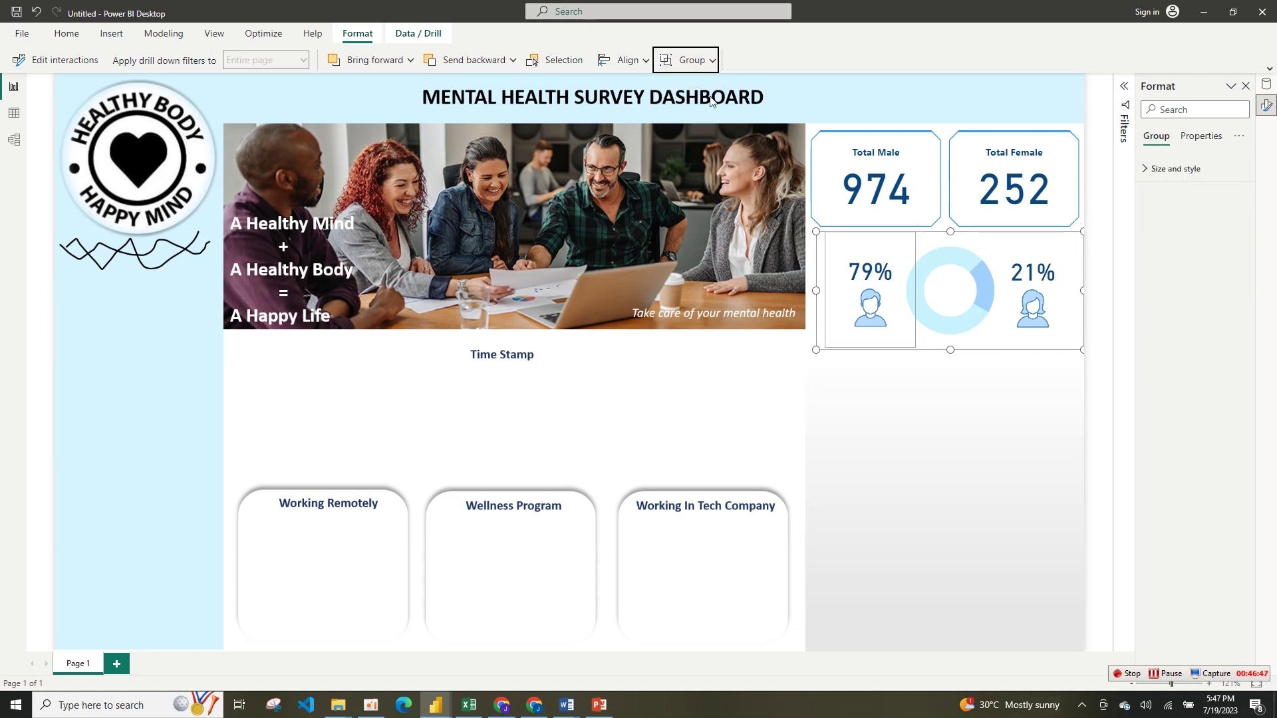
left_click_drag(980, 340, 977, 337)
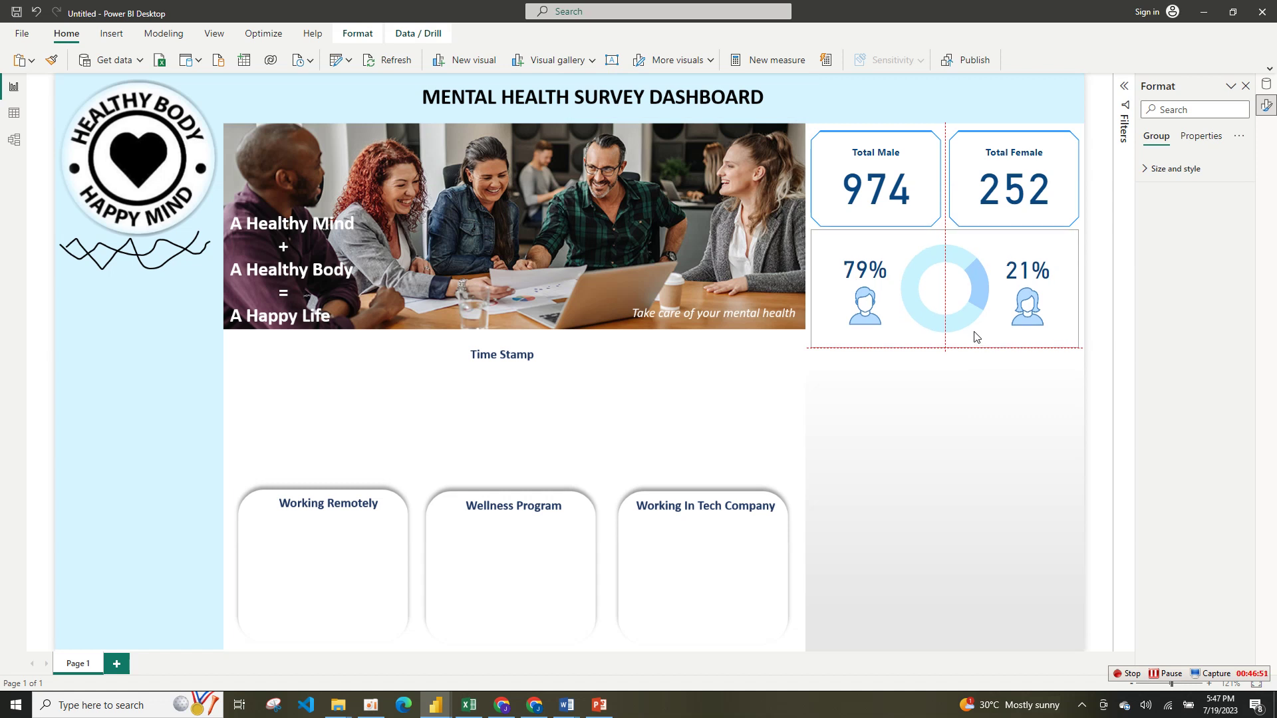
left_click(985, 429)
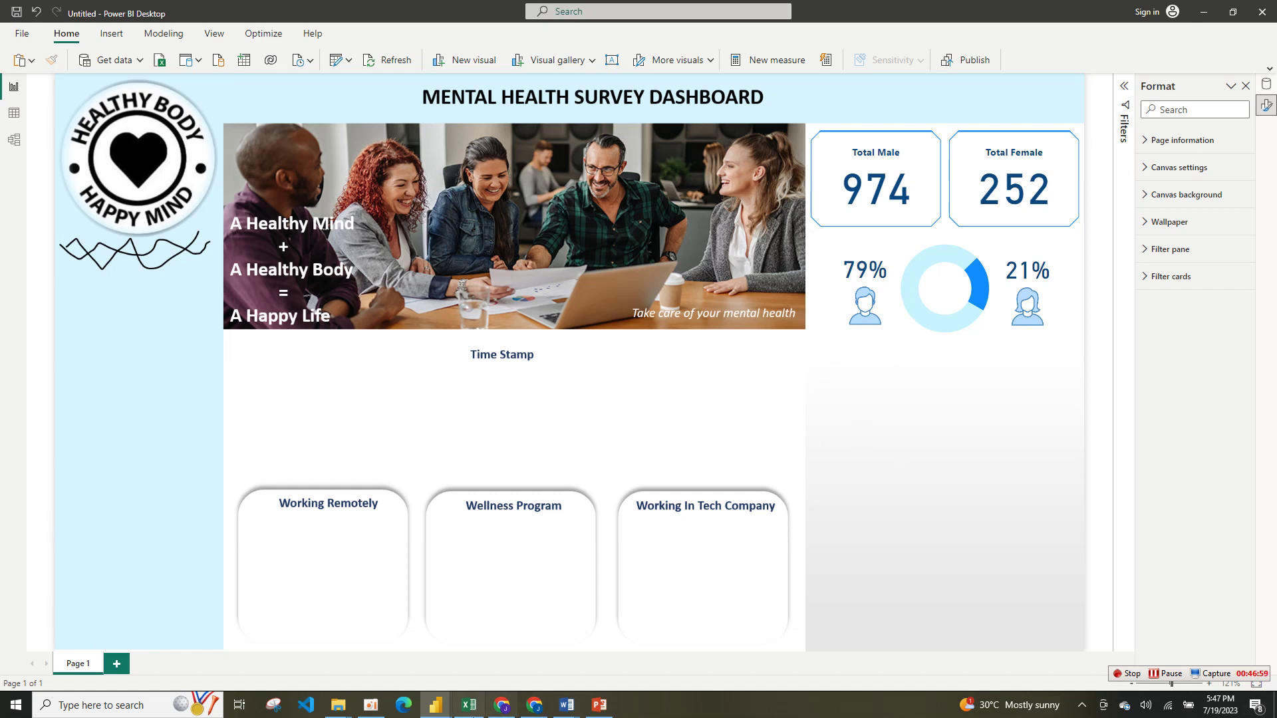
- Switch to the MENTAL HEALTH report to examine the finished dashboard's visuals below the donut chart, and return to the Untitled report
mouse_move(437, 708)
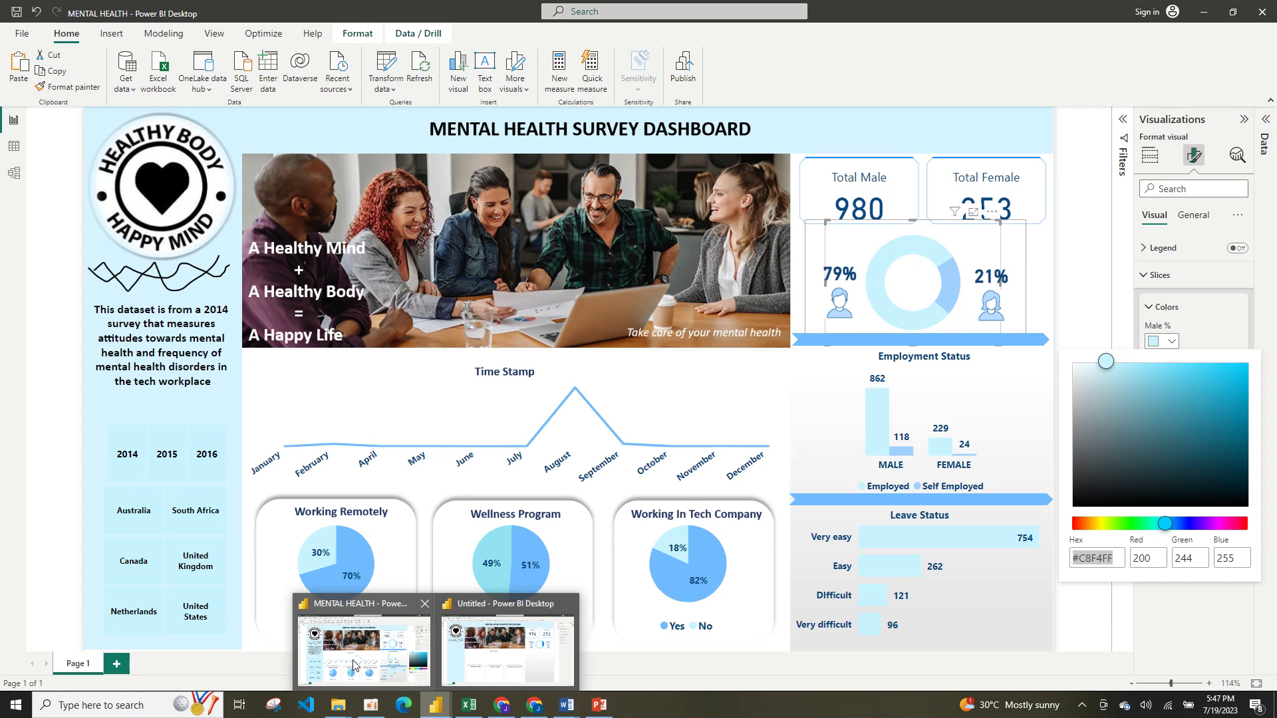
left_click(353, 665)
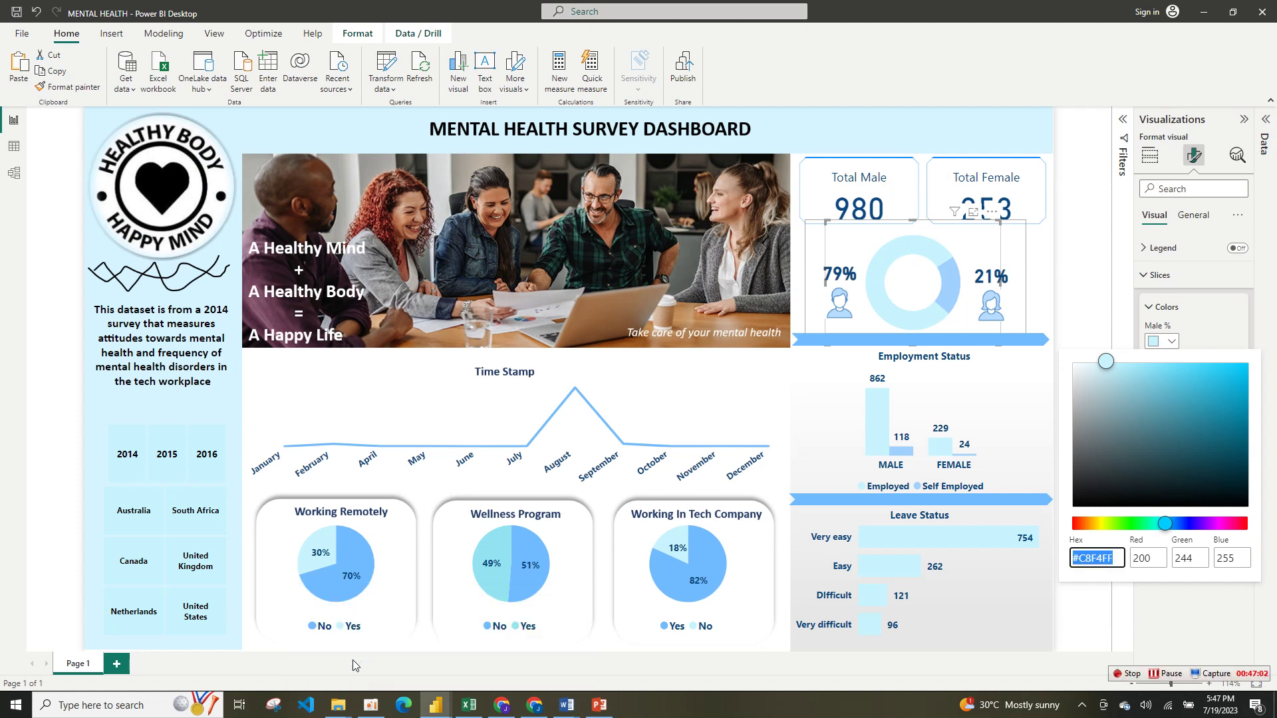
left_click(1200, 627)
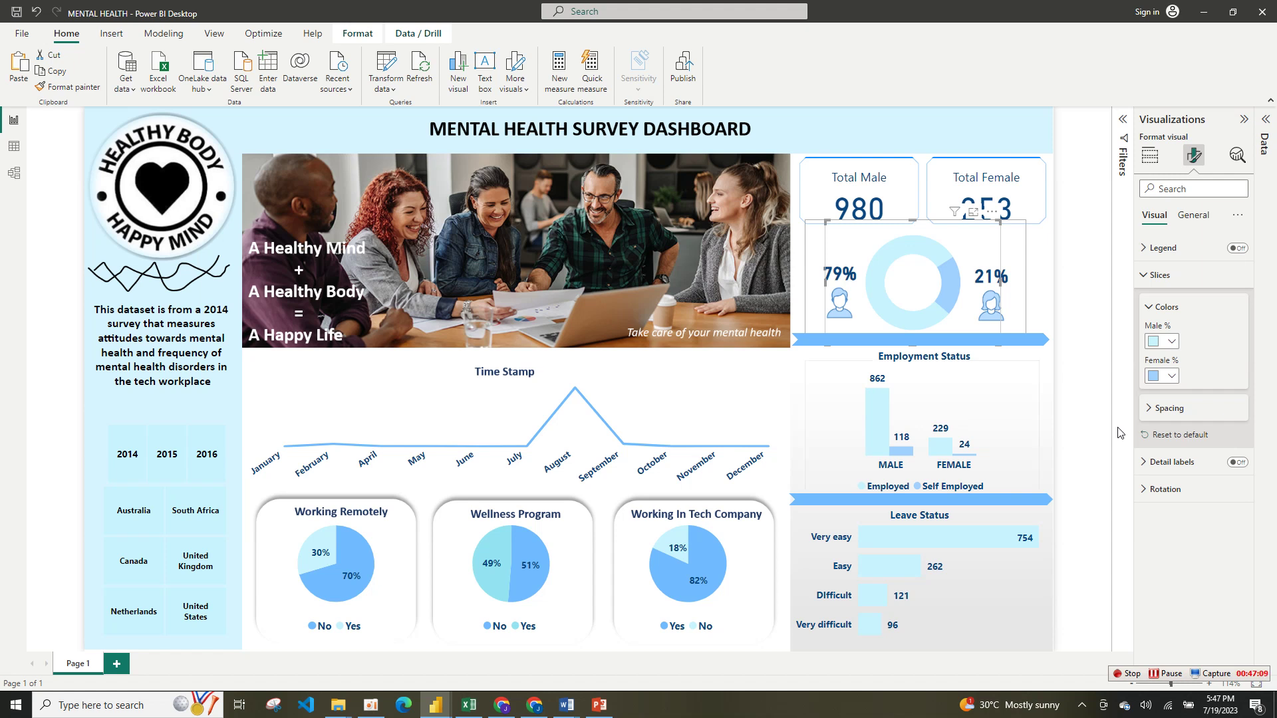
mouse_move(332, 532)
mouse_move(425, 710)
left_click(481, 662)
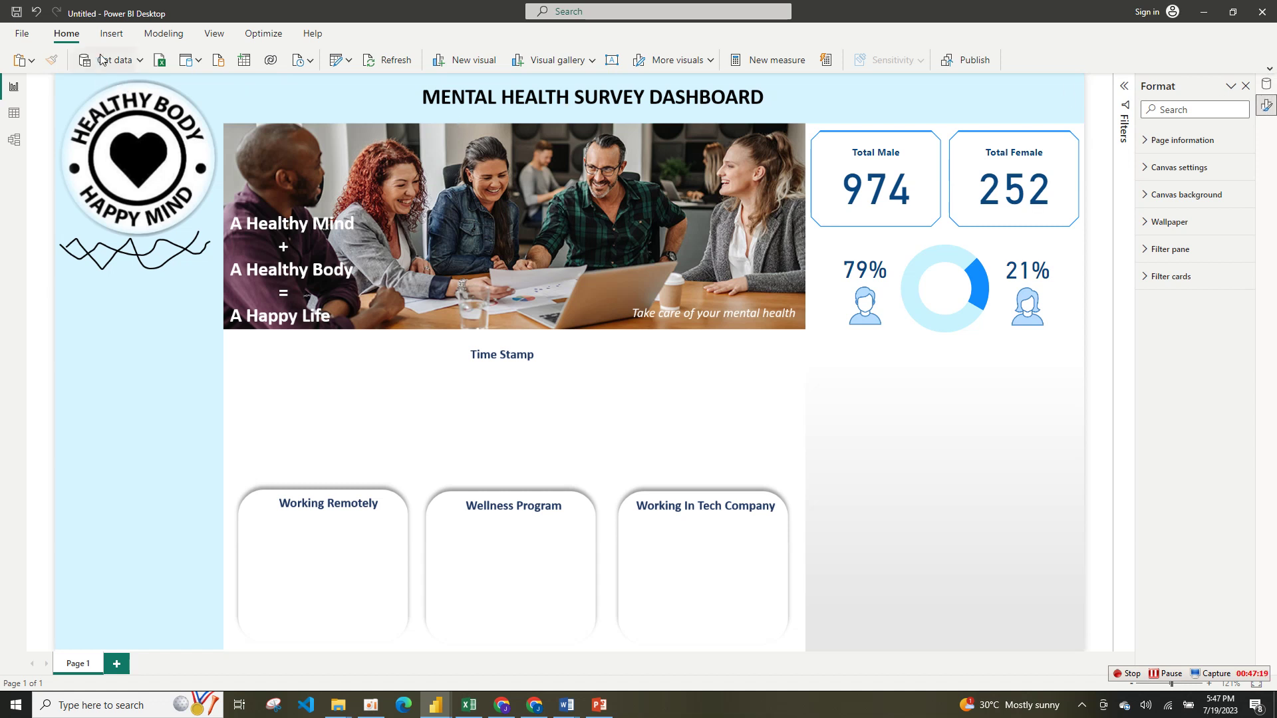
- Insert a clustered column chart and move it to the area just below the donut chart
left_click(111, 34)
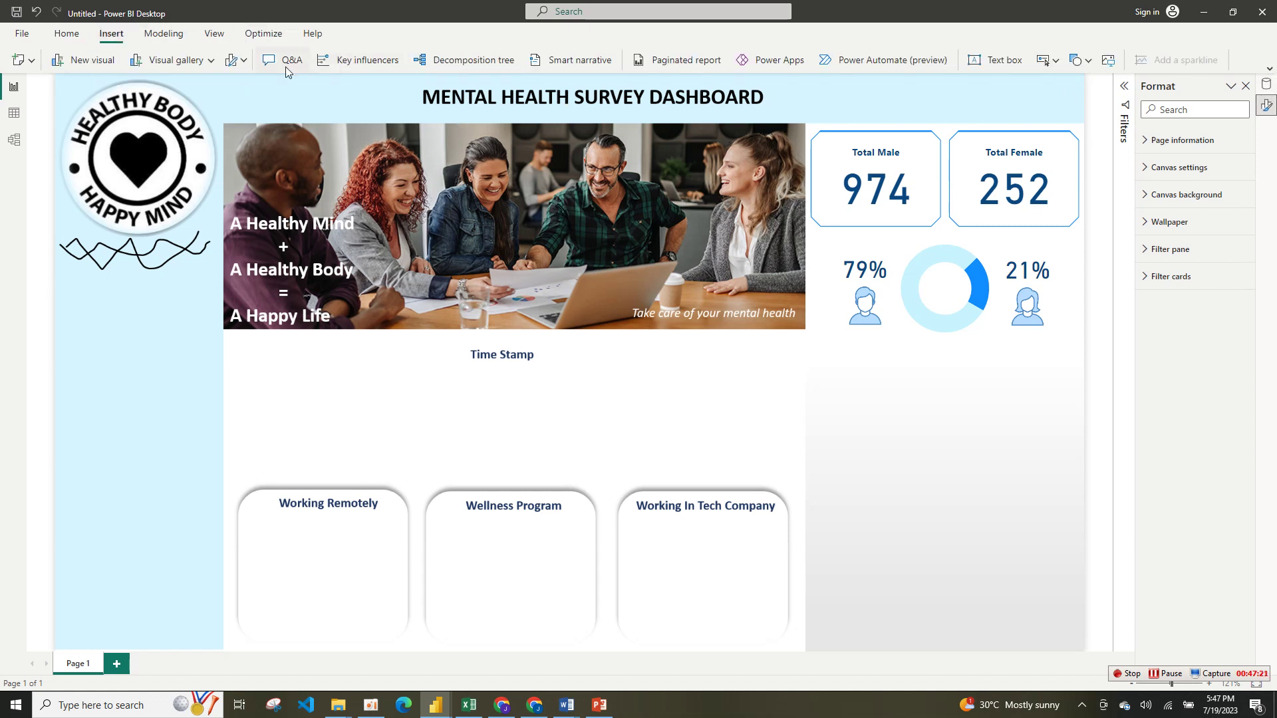
left_click(199, 63)
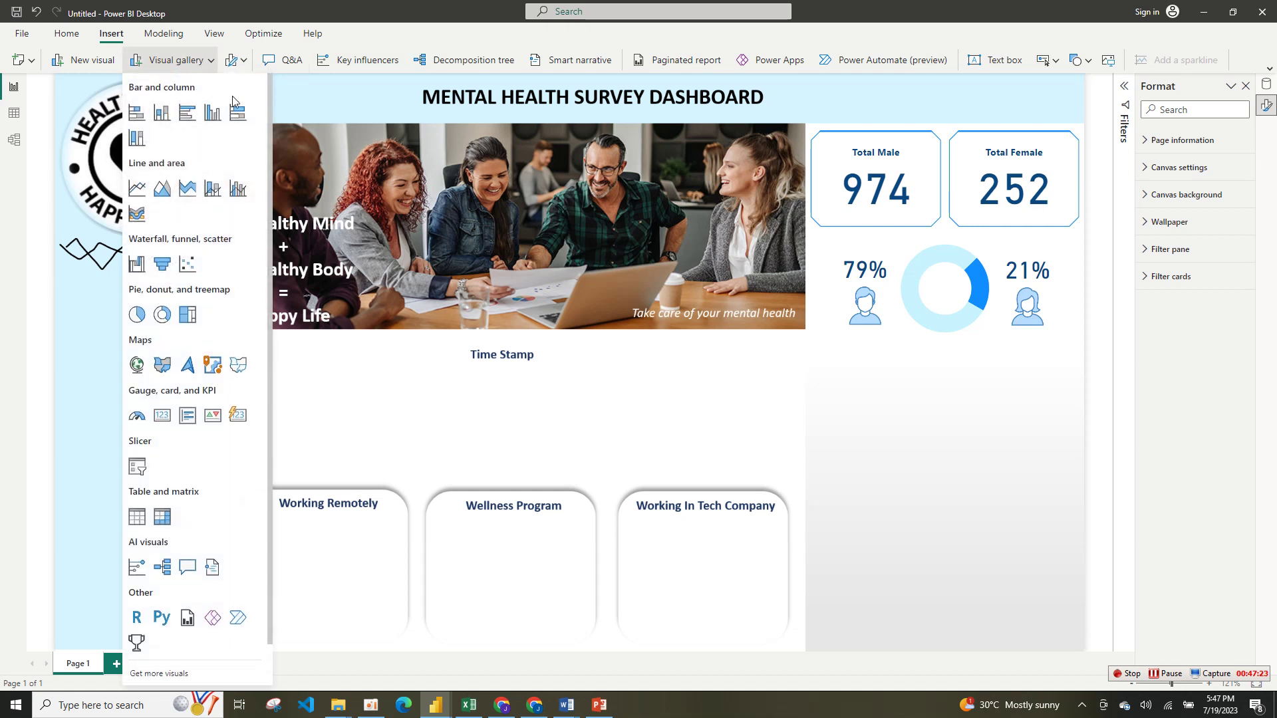
mouse_move(270, 102)
left_mouse_down()
mouse_move(277, 149)
mouse_move(273, 81)
left_mouse_up()
left_click(215, 117)
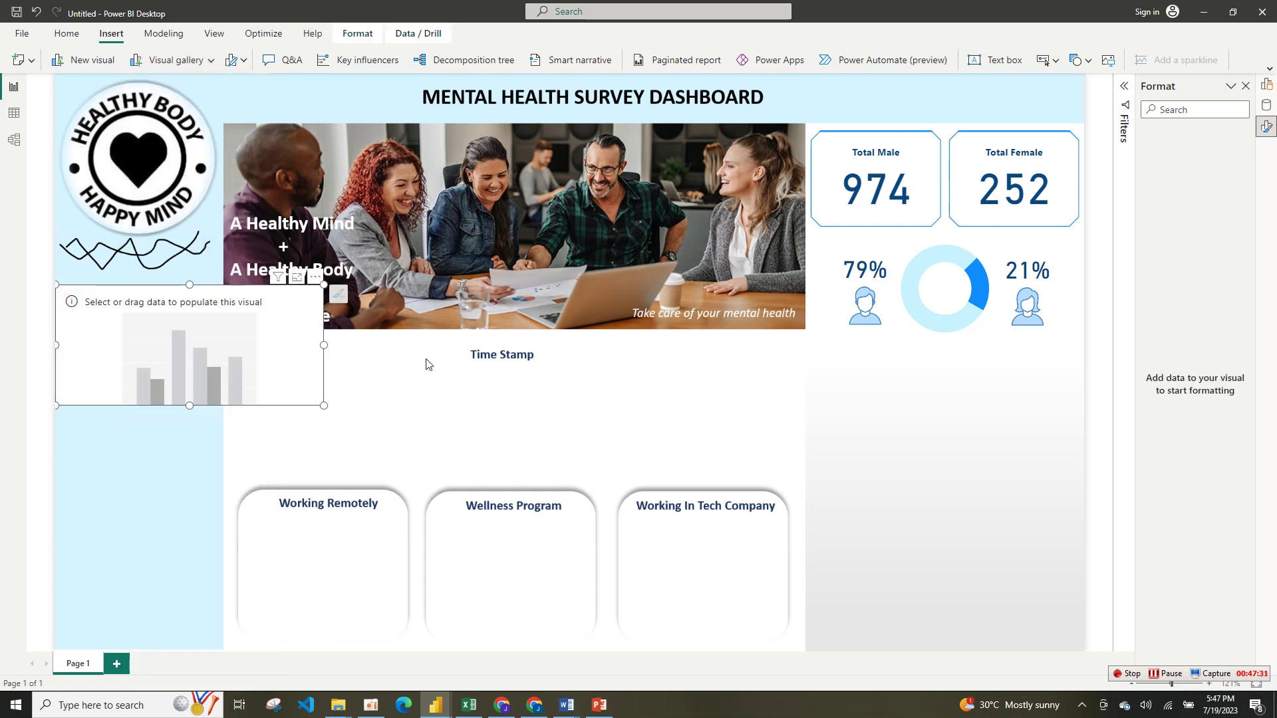
left_click_drag(277, 370, 953, 405)
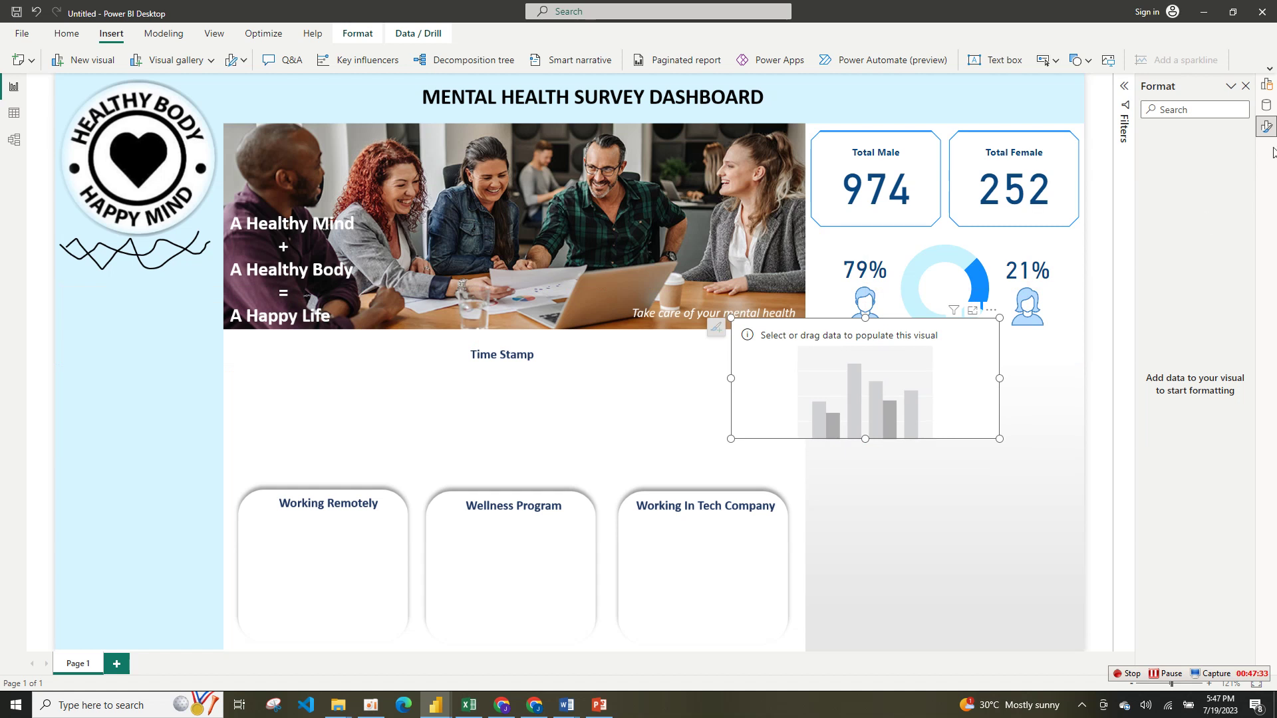
- Populate the empty column chart with self employed on the X-axis and the sum of Self_Employed on the Y-axis
left_click(1268, 108)
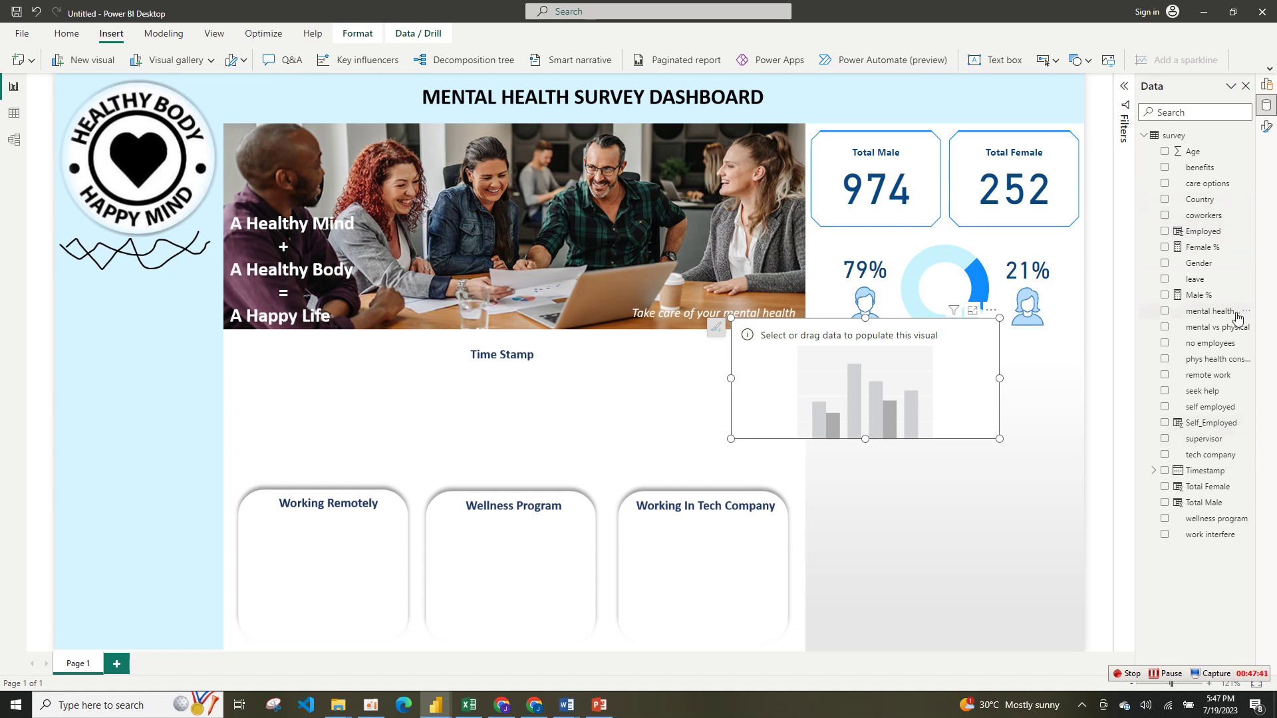
left_click(1165, 407)
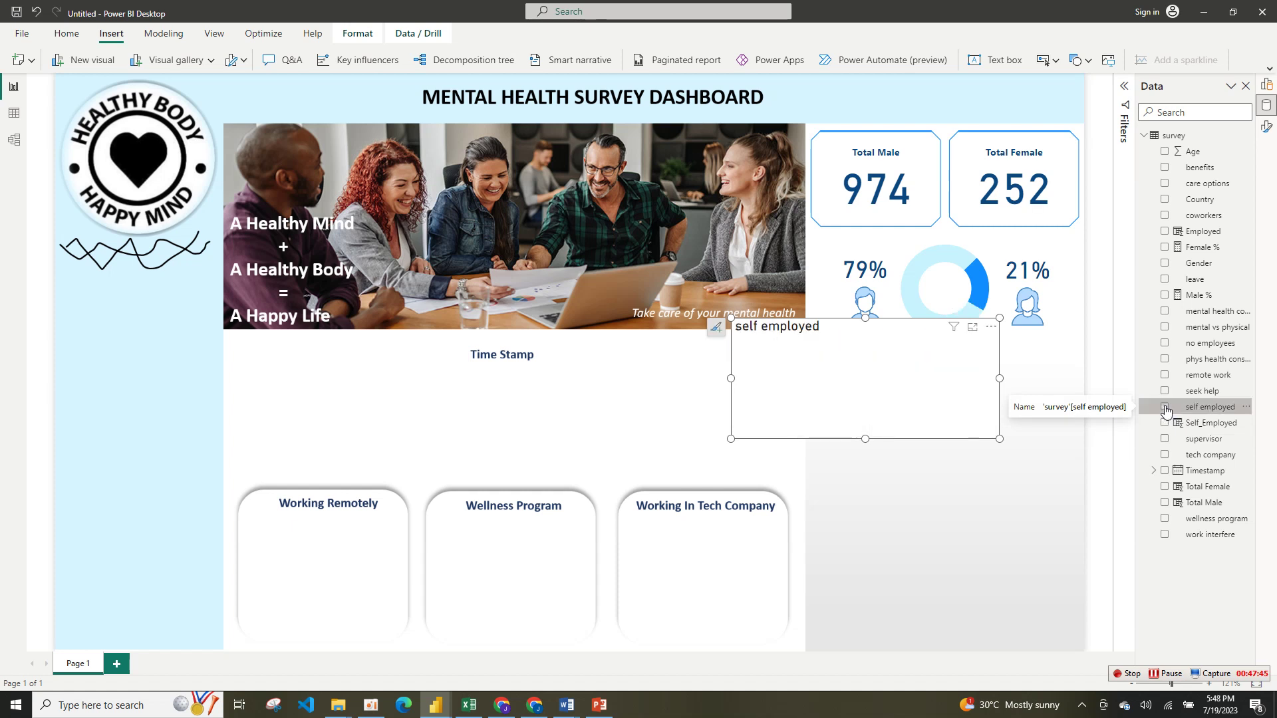
left_click(1165, 423)
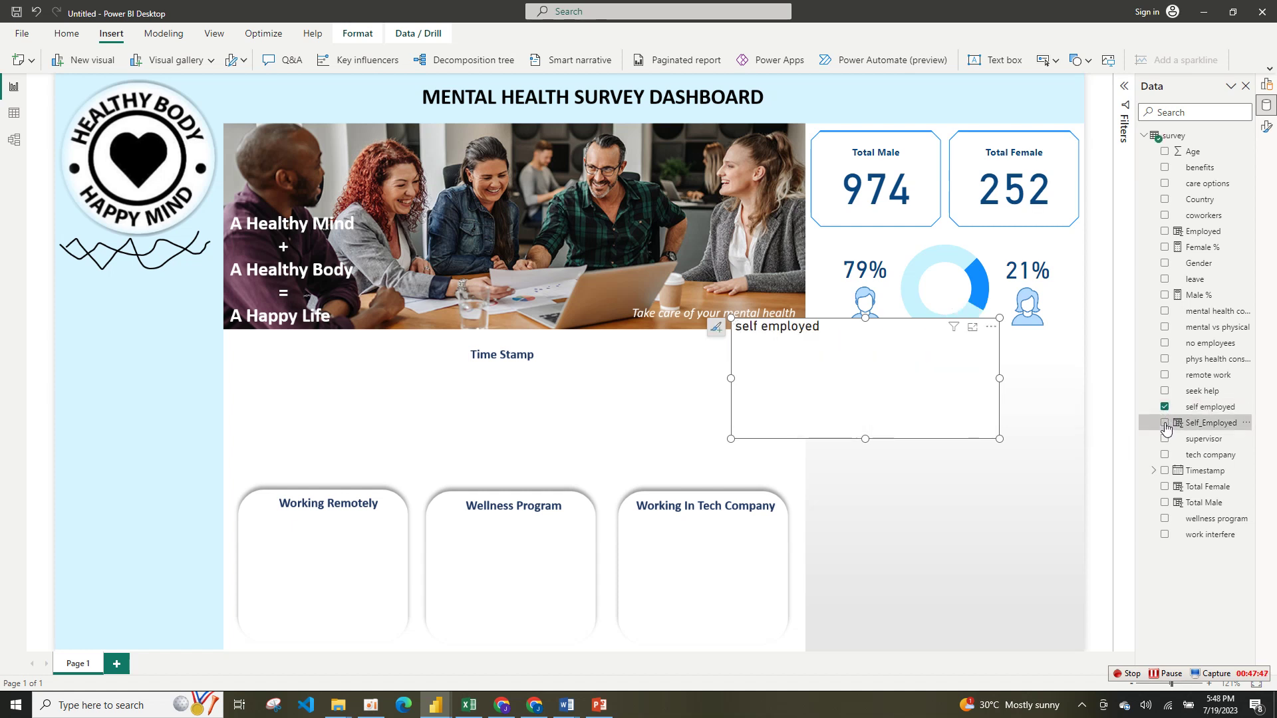
left_click(1265, 126)
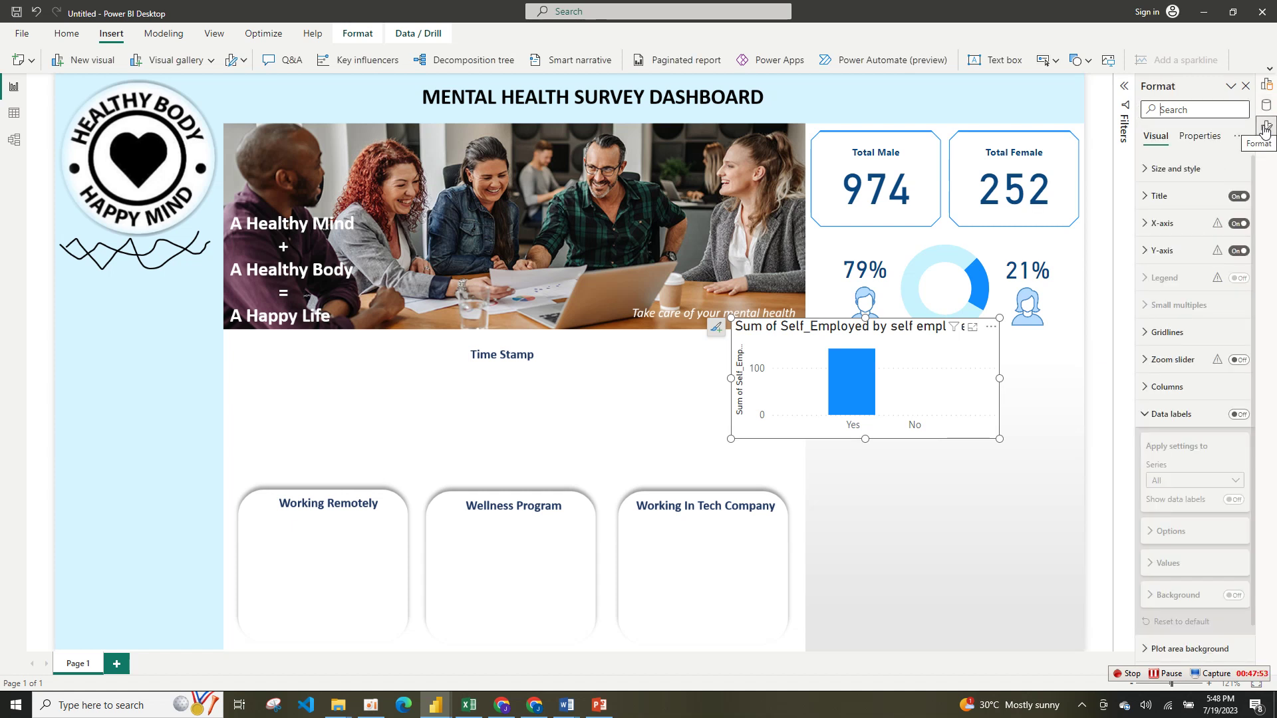
left_click(1265, 128)
left_click(1267, 85)
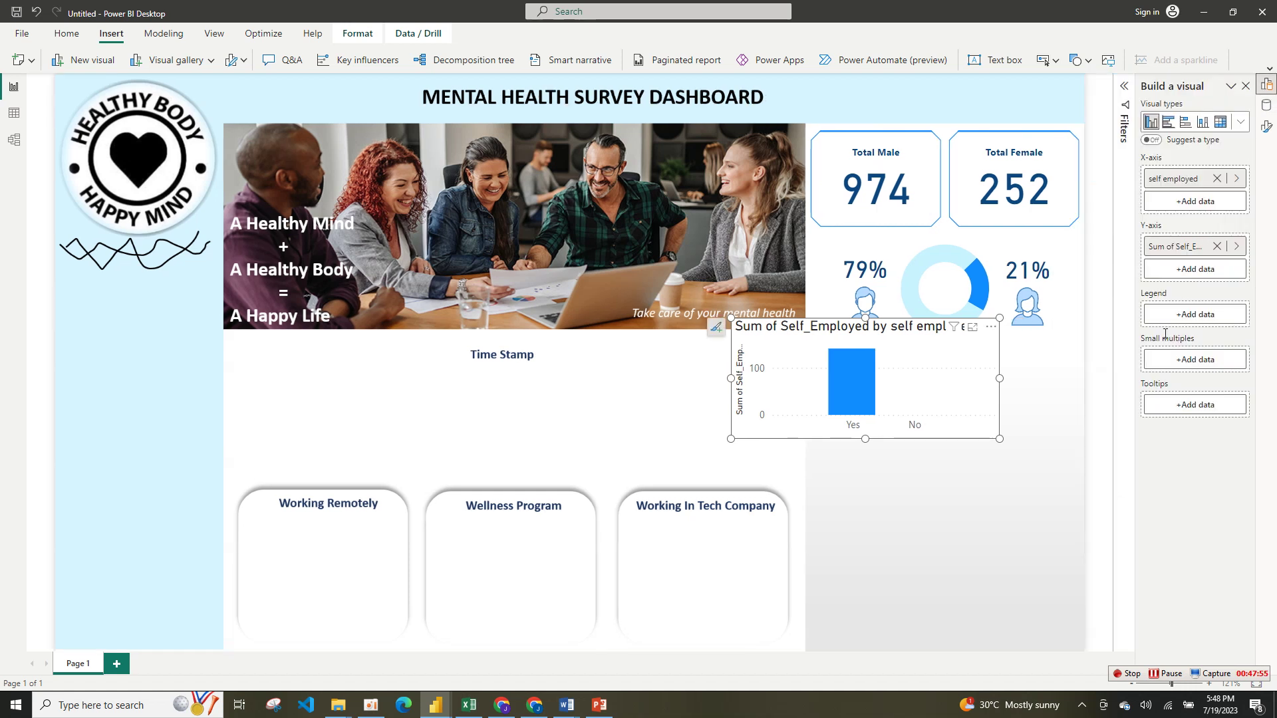
- Add Gender as the chart's legend and enlarge the chart slightly in width and height
left_click(1268, 110)
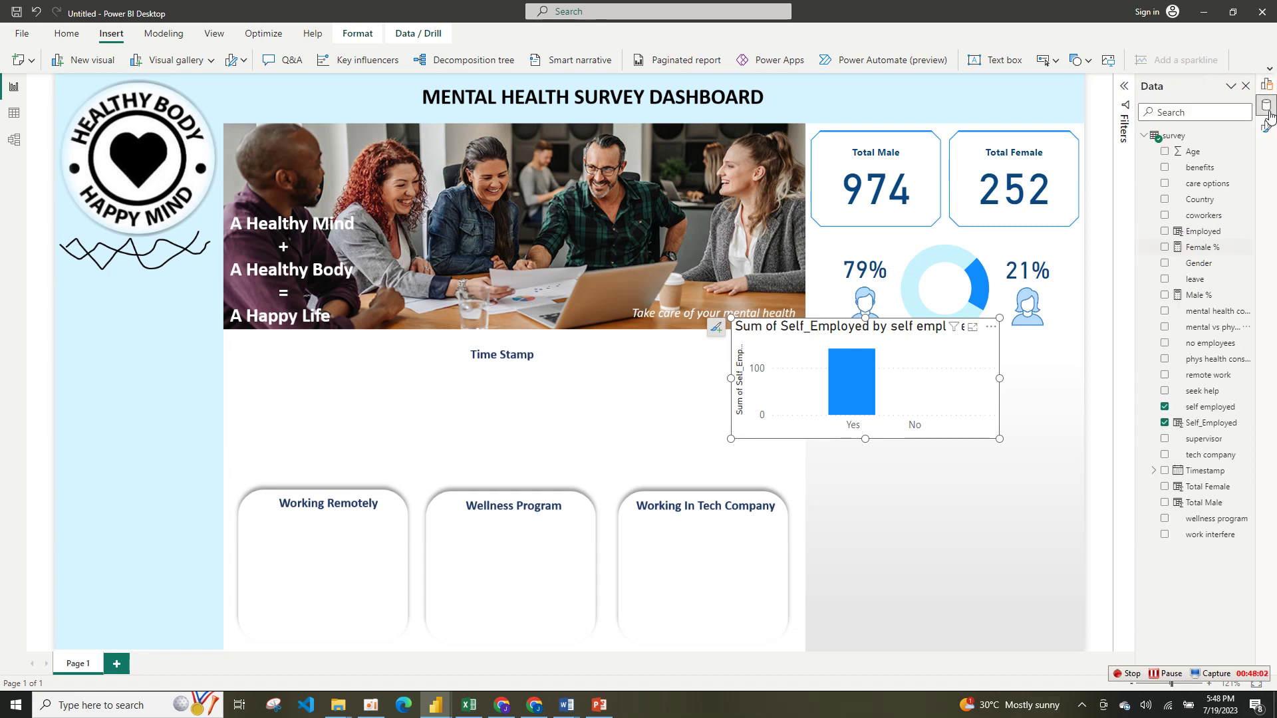
left_click(1165, 264)
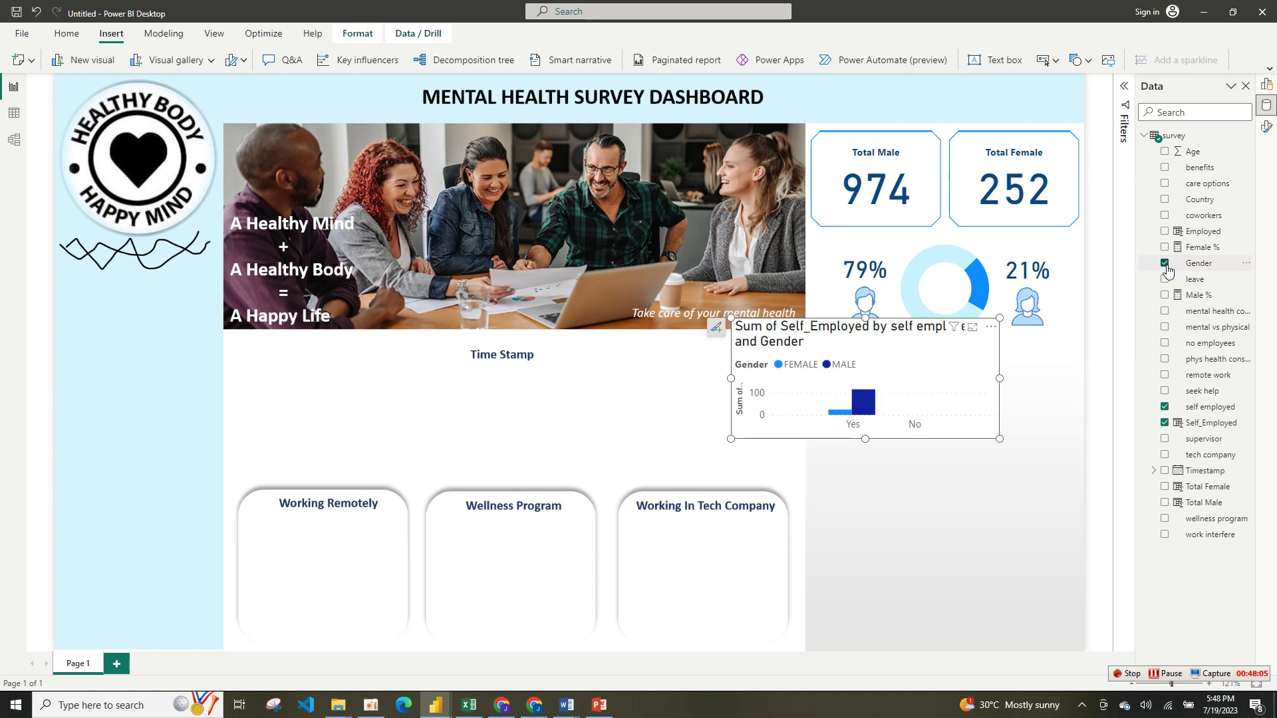
left_click_drag(1000, 440, 1033, 479)
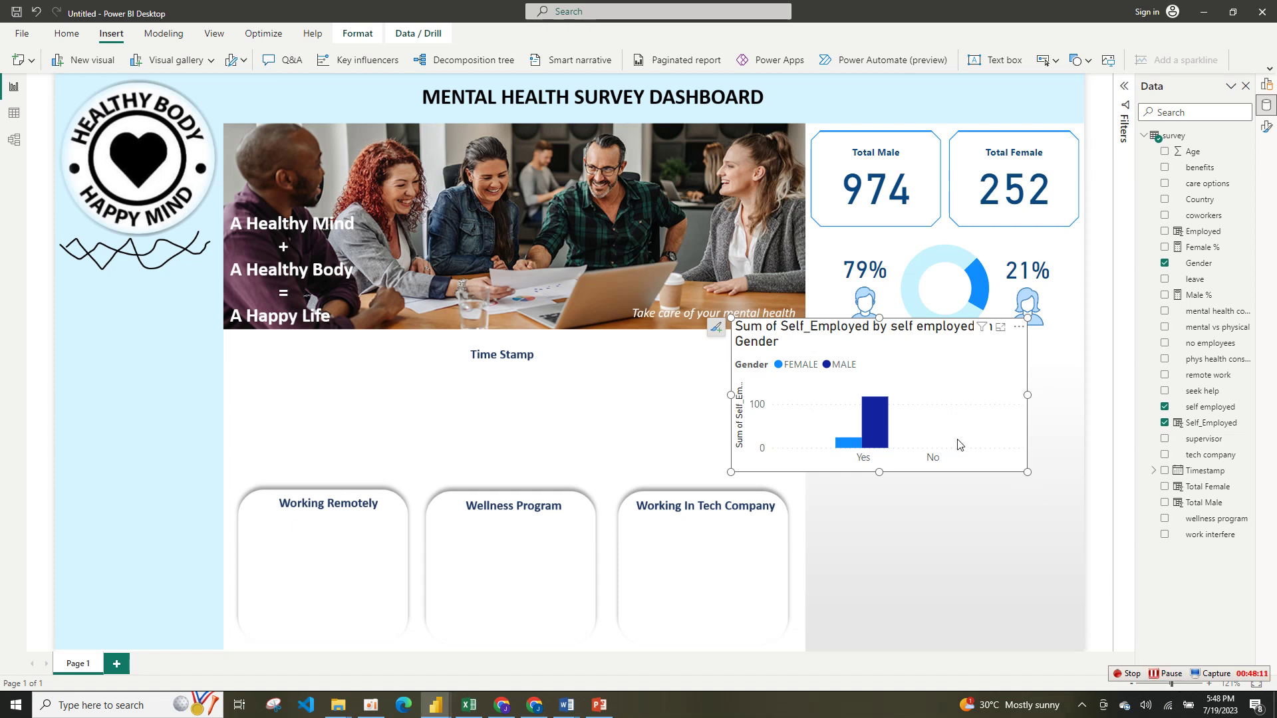
- Remove Gender from the column chart's legend
left_click(1267, 127)
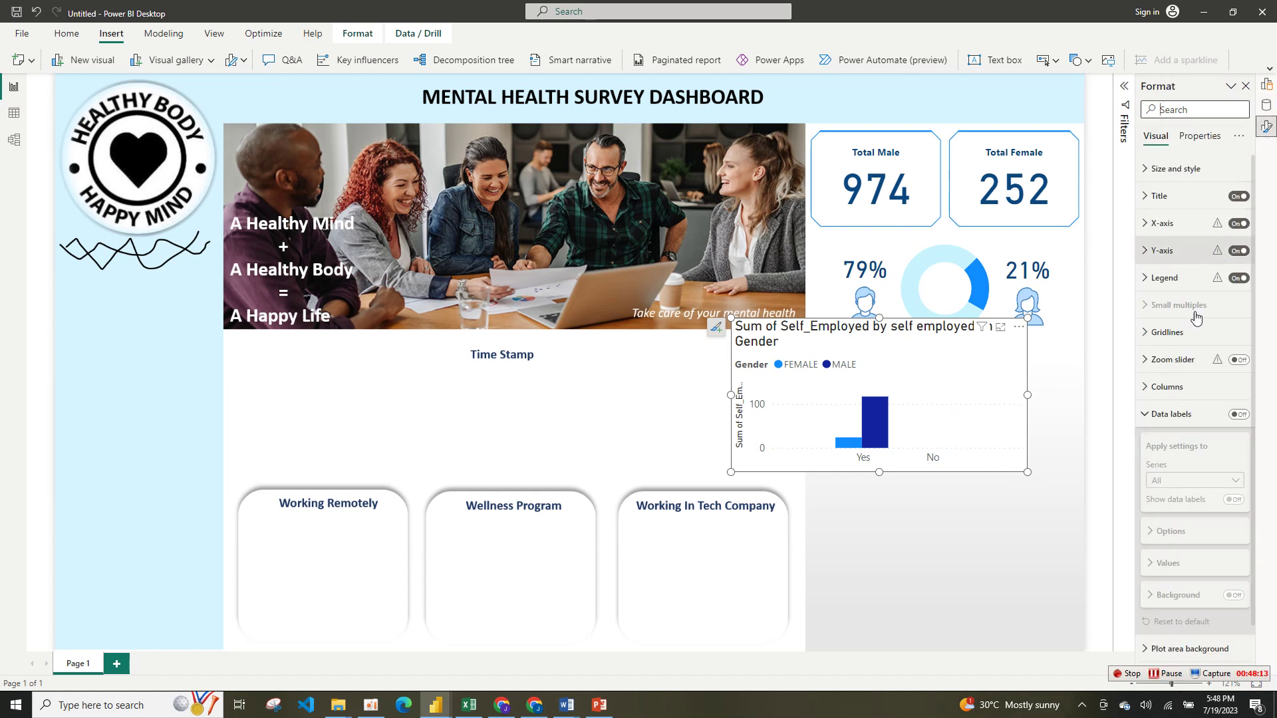
left_click(1267, 86)
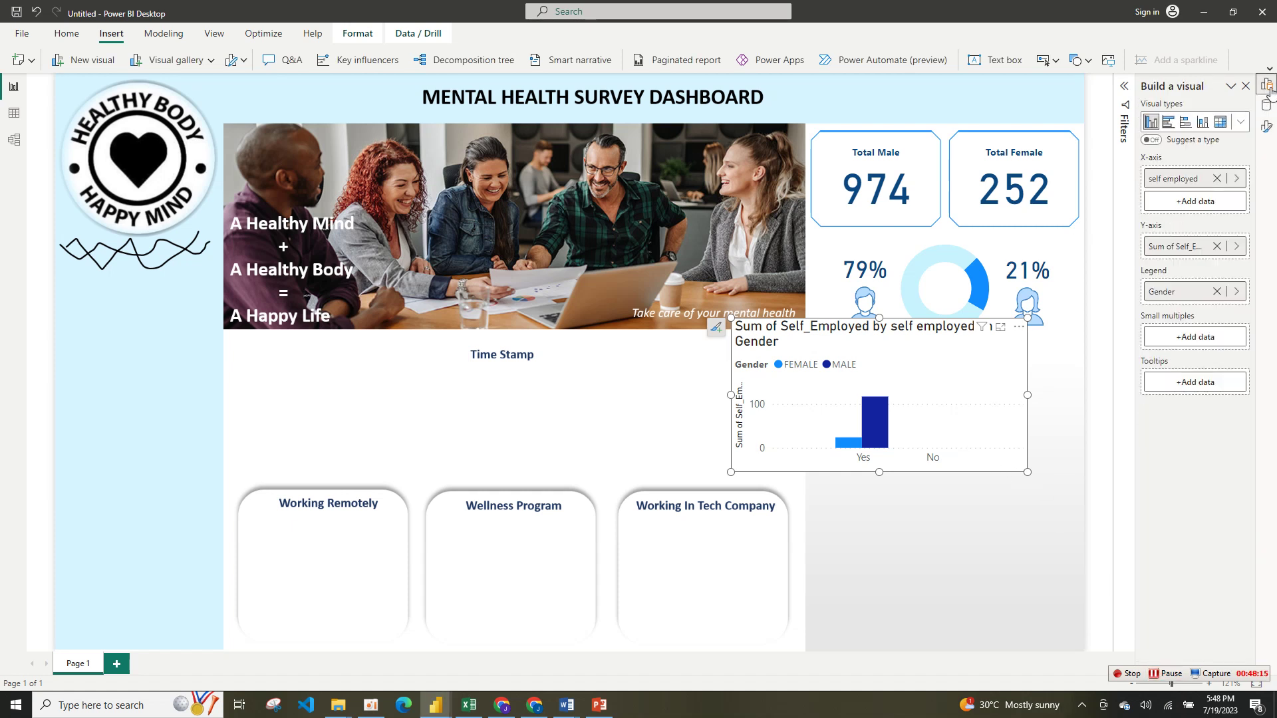
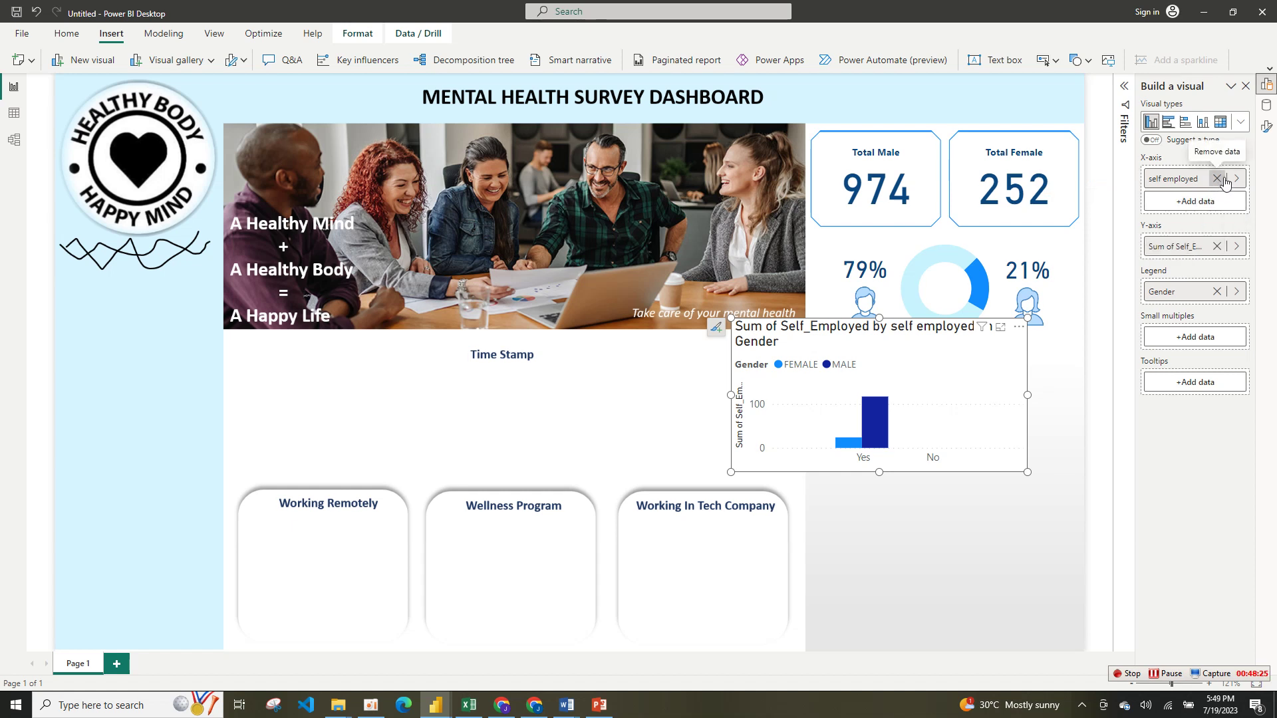
left_click(1218, 292)
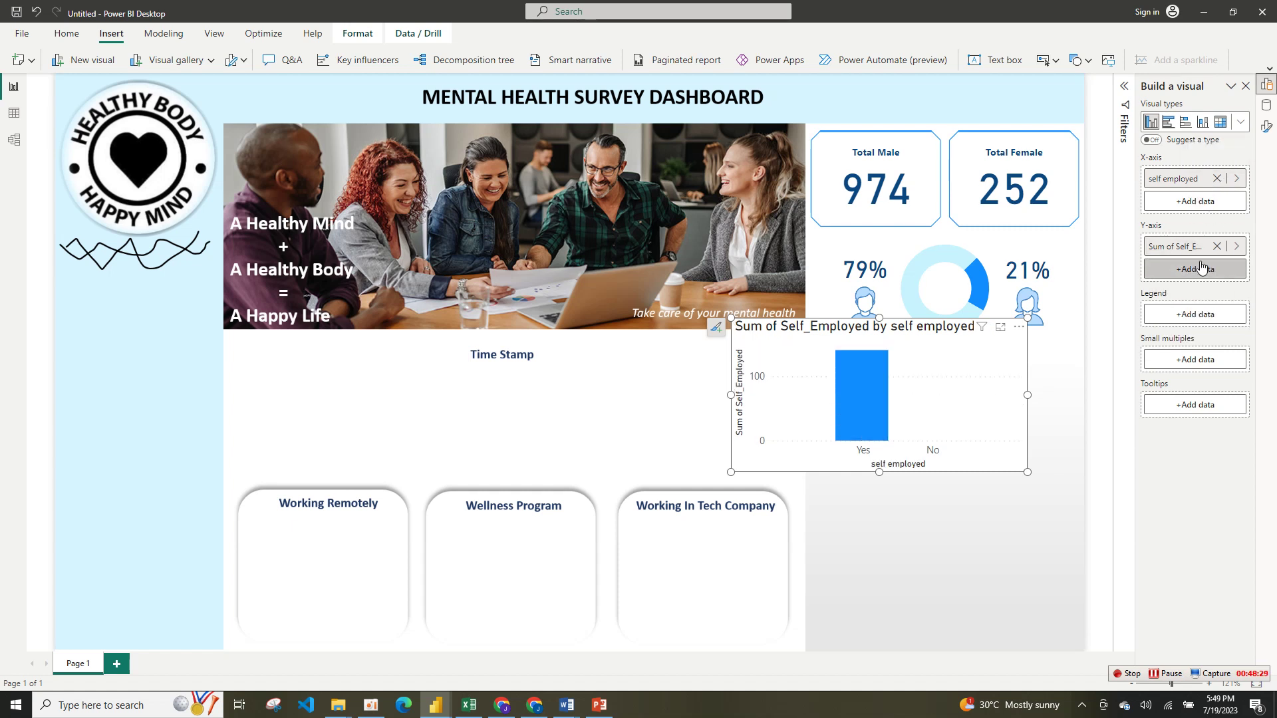
- Move self employed from the X-axis to the Y-axis and remove the sum of Self_Employed from the chart
left_click_drag(1174, 178, 1207, 273)
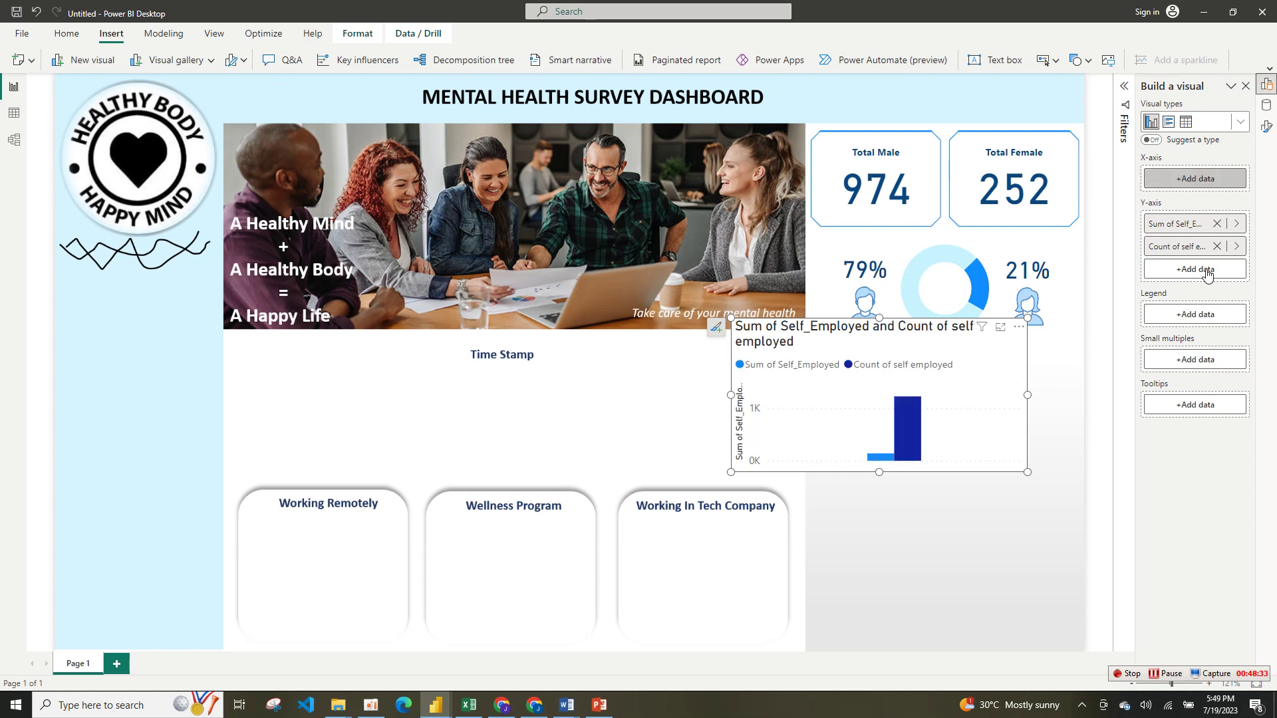
left_click_drag(1202, 249, 1193, 224)
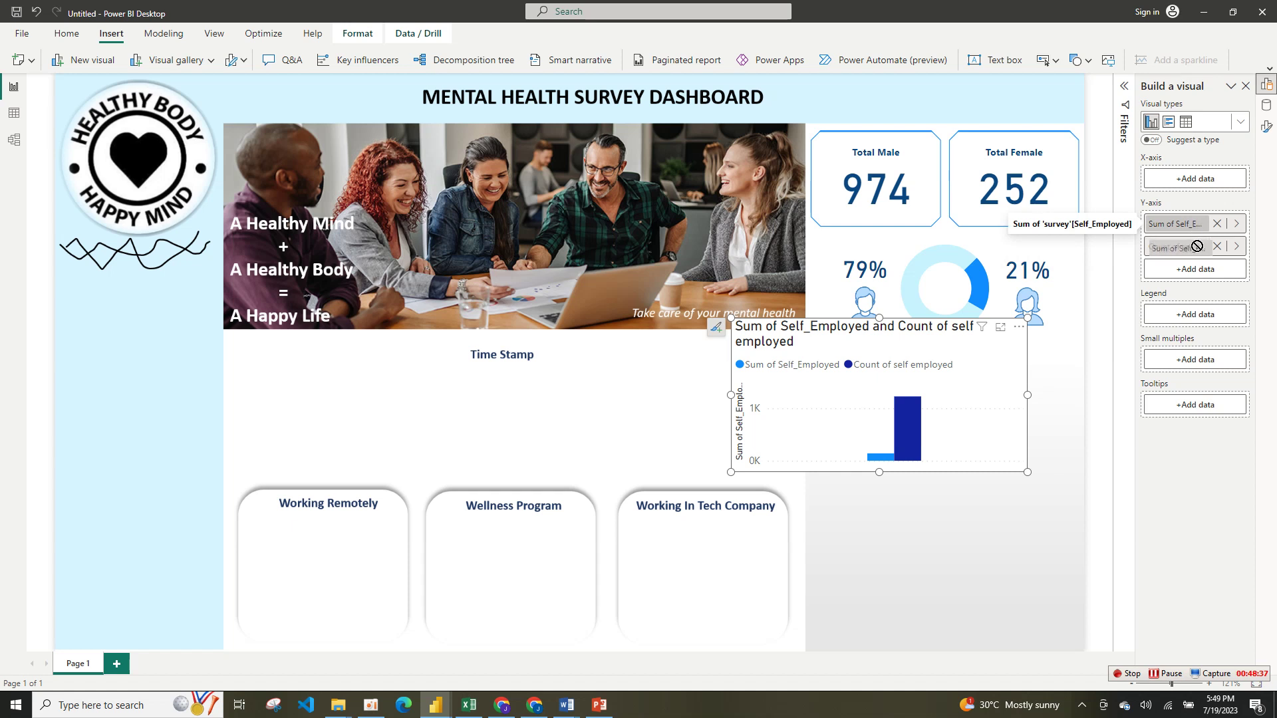
left_click(1218, 224)
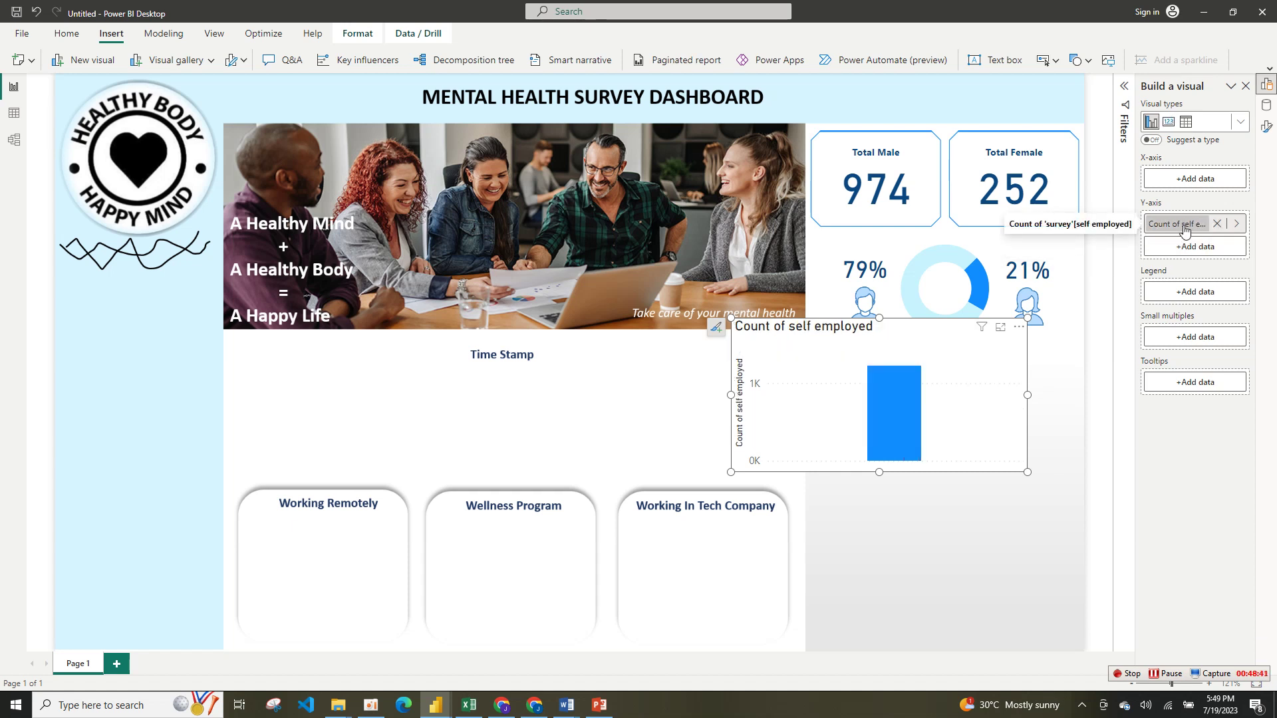
left_click(1266, 105)
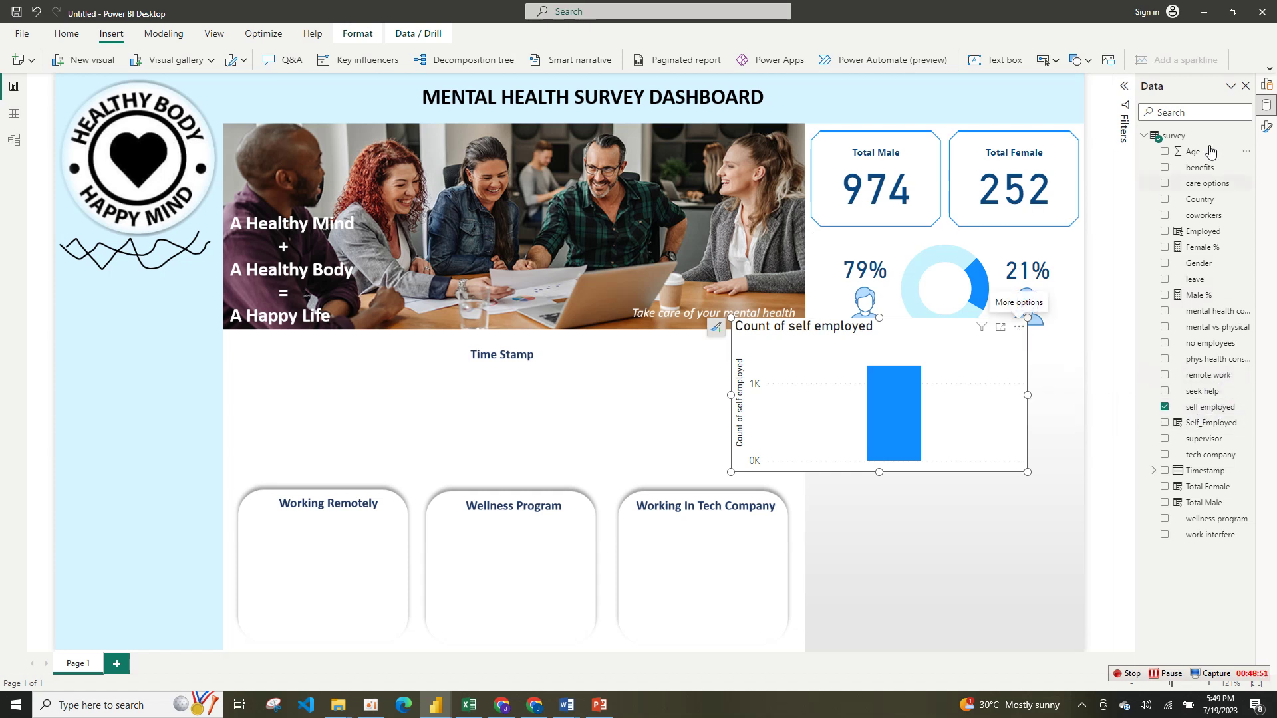
right_click(1266, 123)
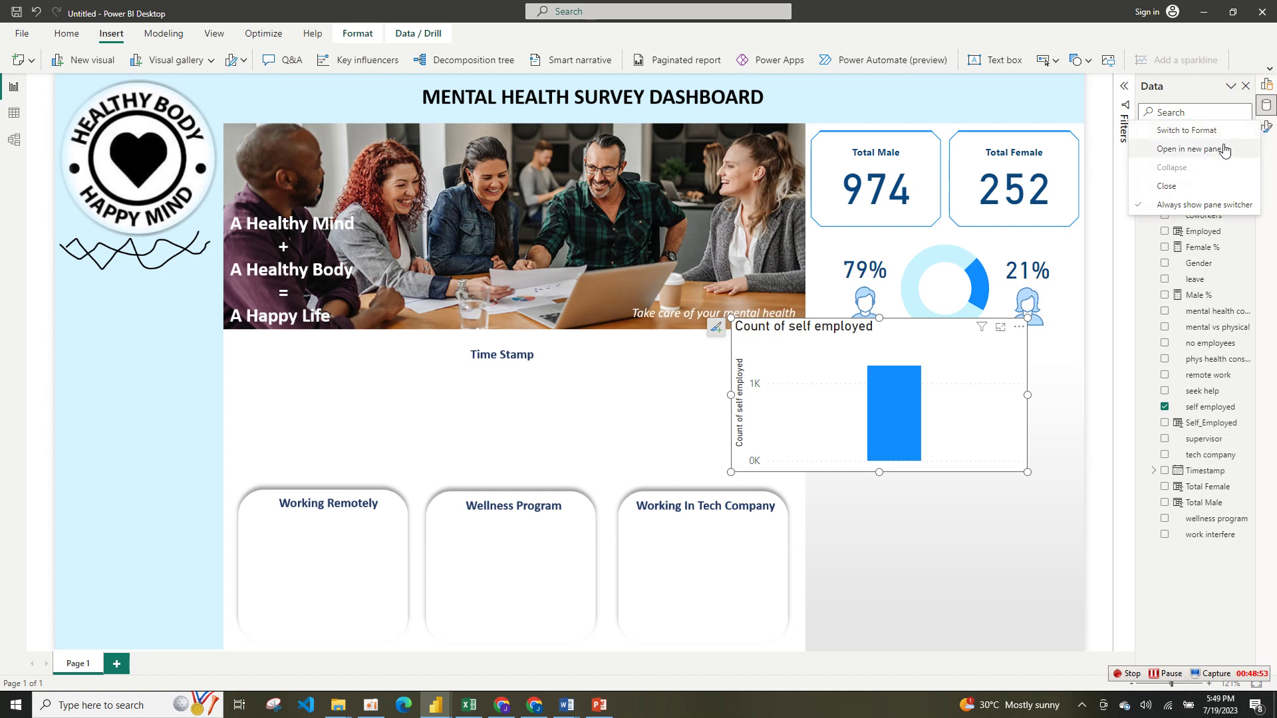
left_click(1187, 131)
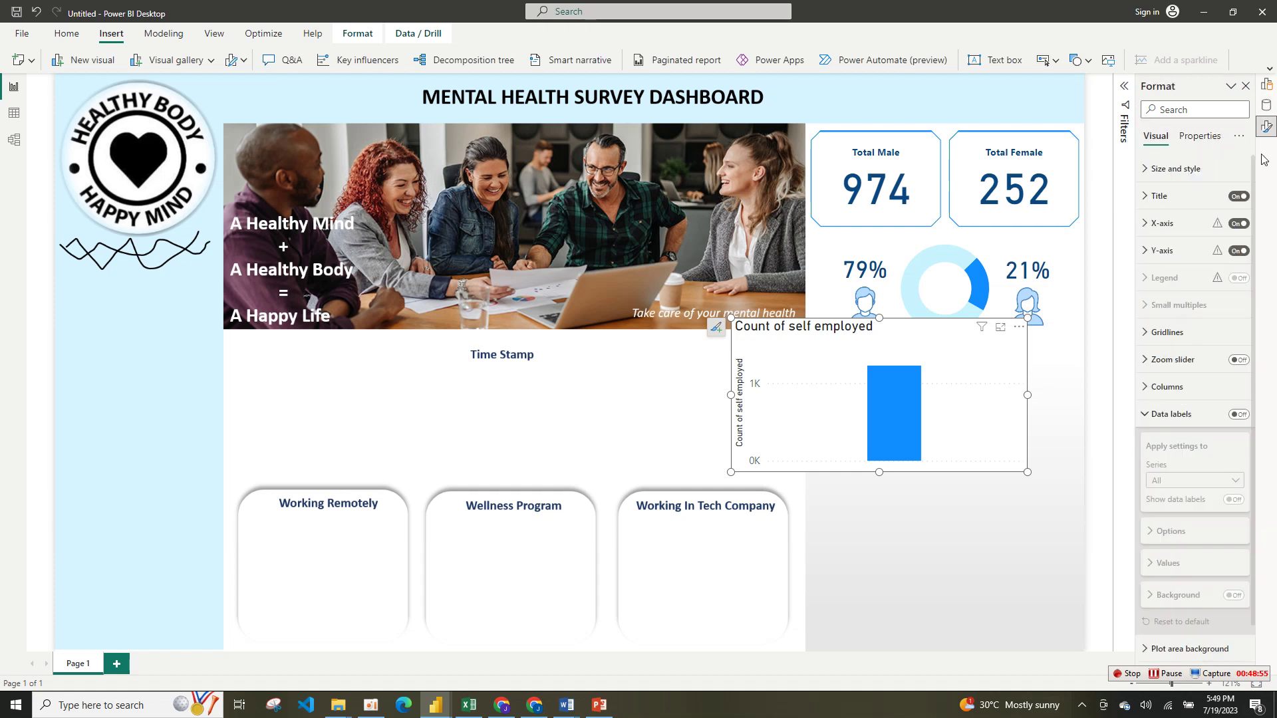
right_click(1266, 126)
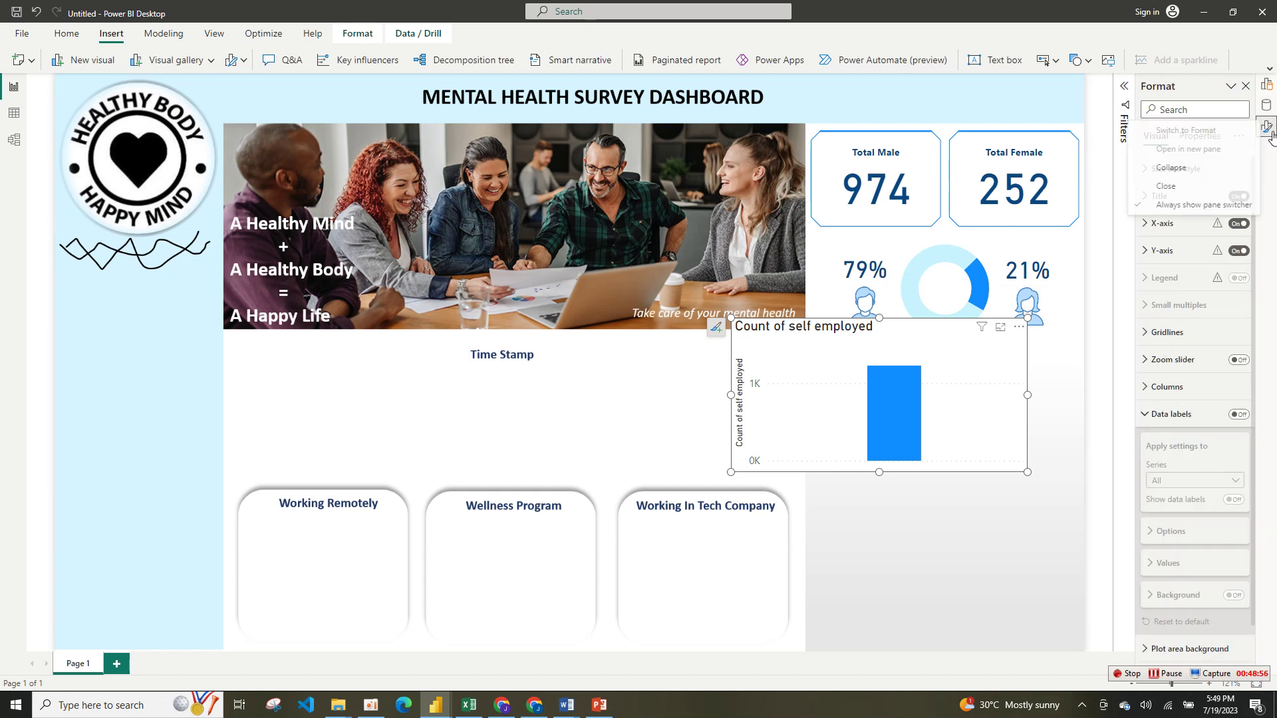
left_click(1209, 206)
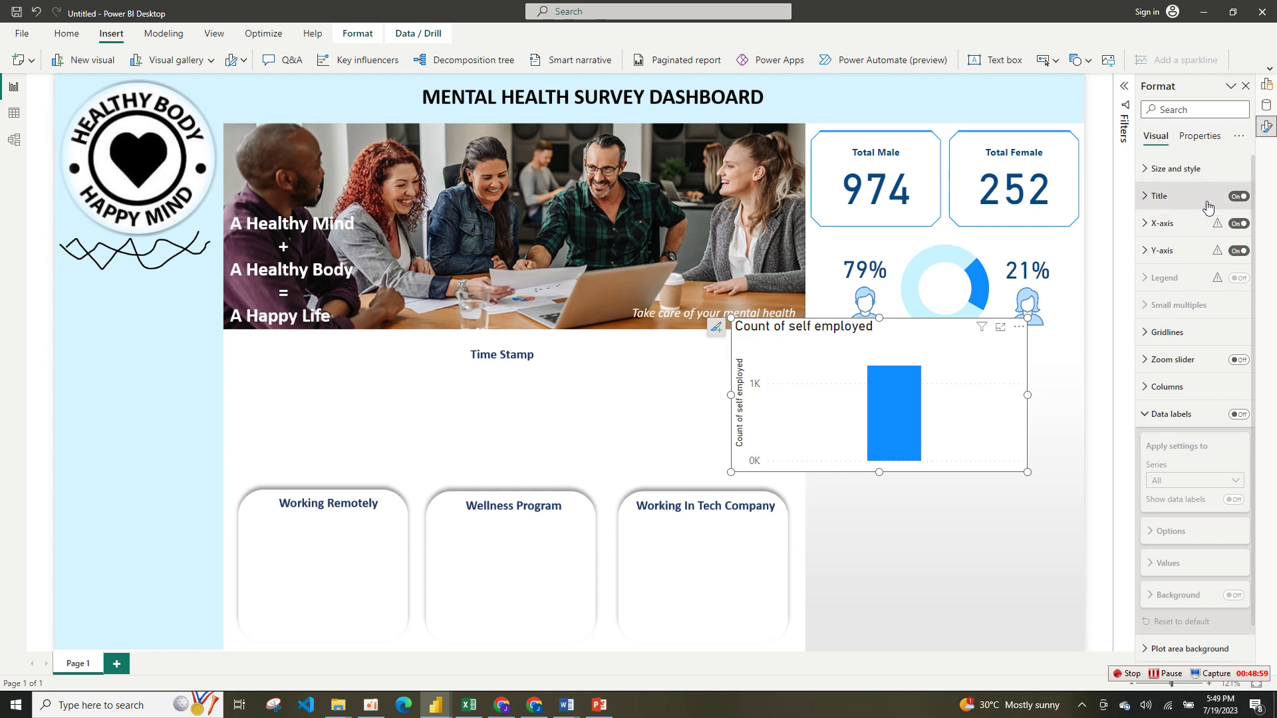
right_click(1267, 128)
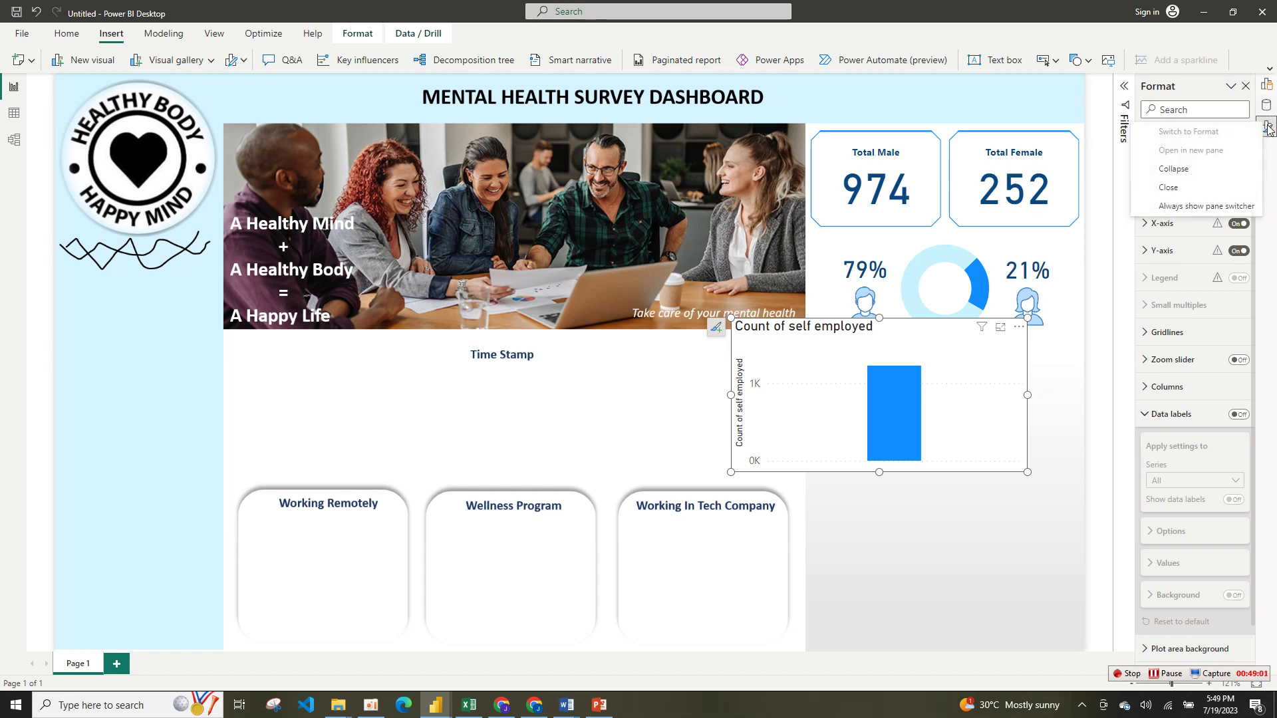
left_click(1190, 207)
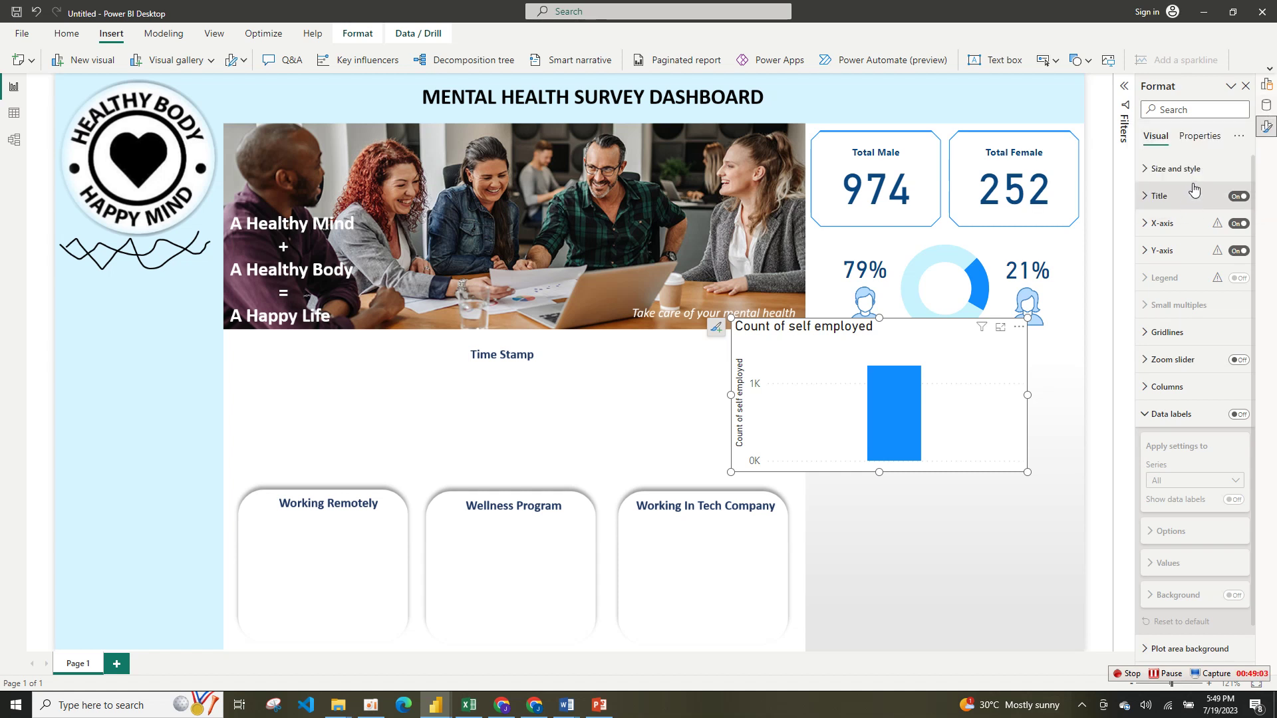
- Add Employed to the column chart's Y-axis values and Gender as its X-axis category
left_click(1266, 103)
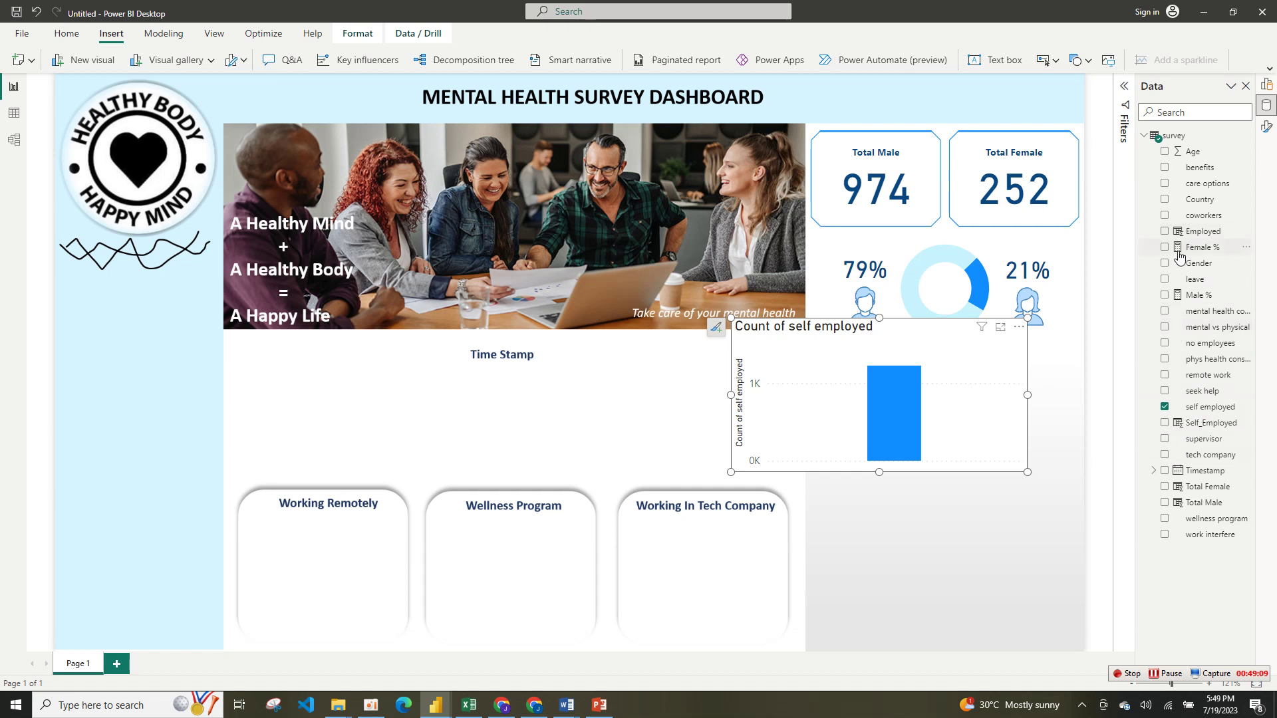
left_click(1165, 232)
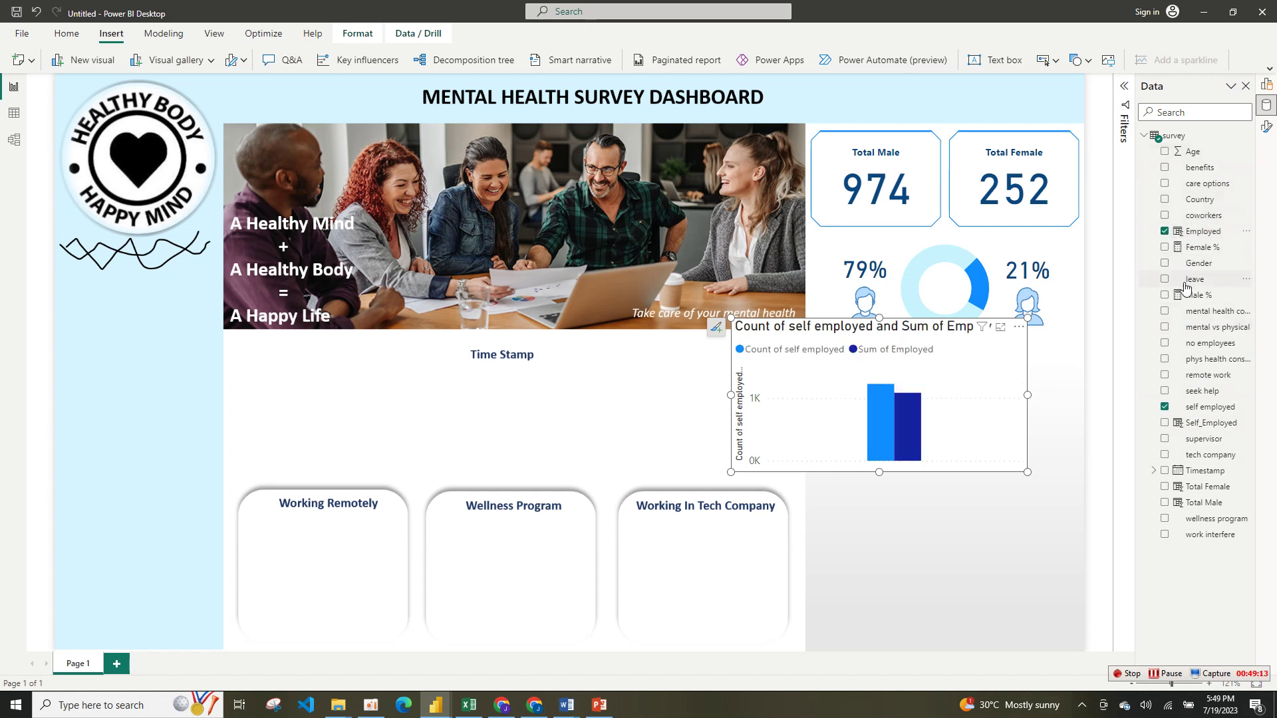
left_click(1164, 263)
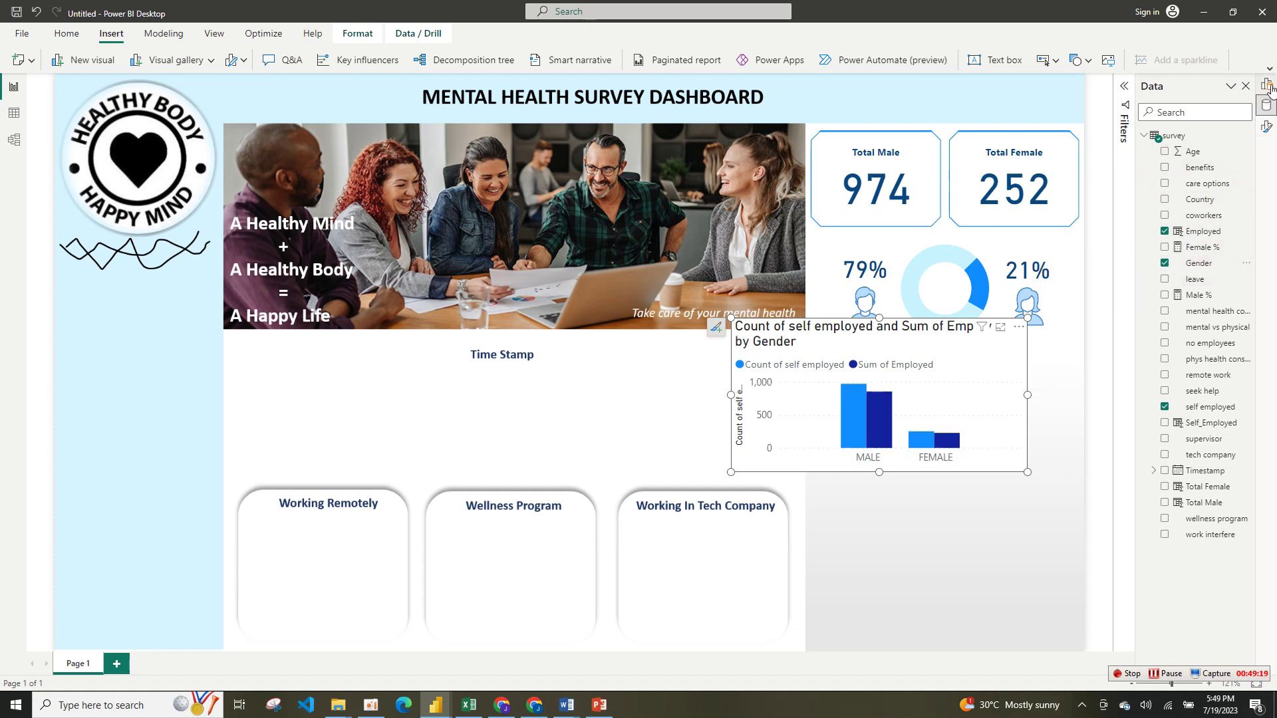
- Examine the aggregation options for the self employed field on the chart's Y-axis, leaving Count selected
left_click(1266, 128)
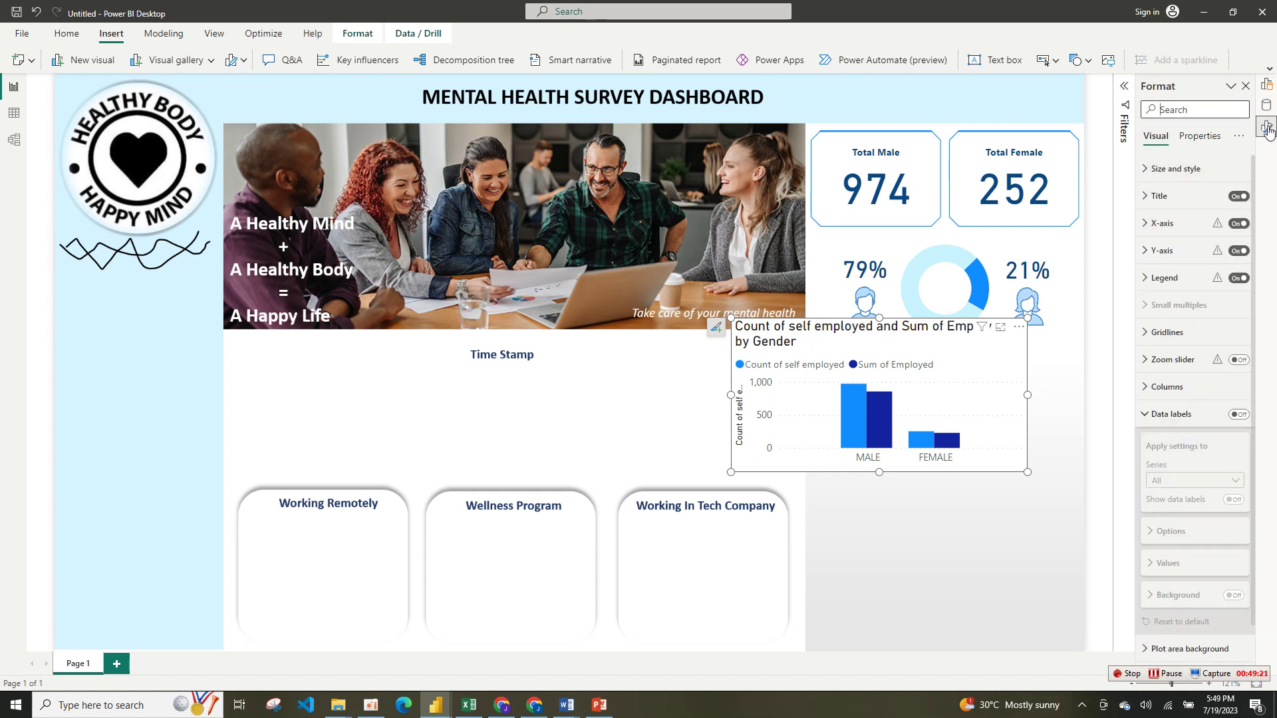
left_click(1269, 88)
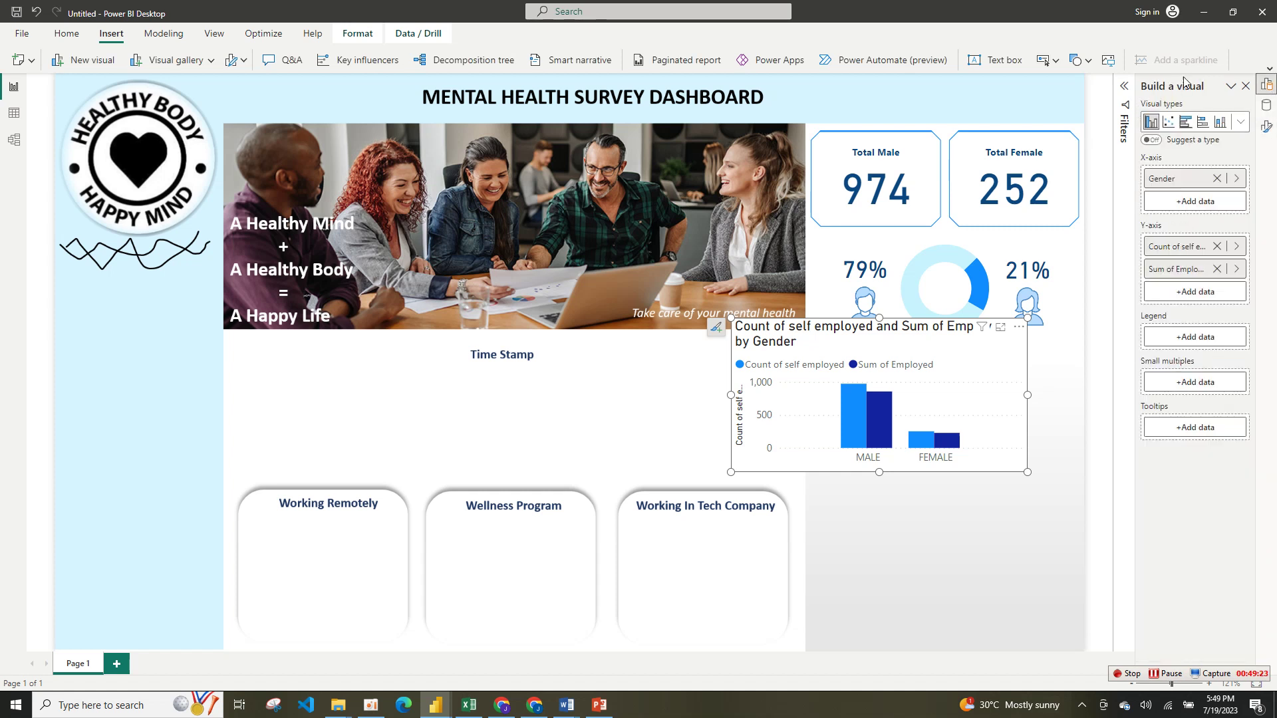
left_click(1203, 250)
left_click(1210, 250)
left_click(1228, 248)
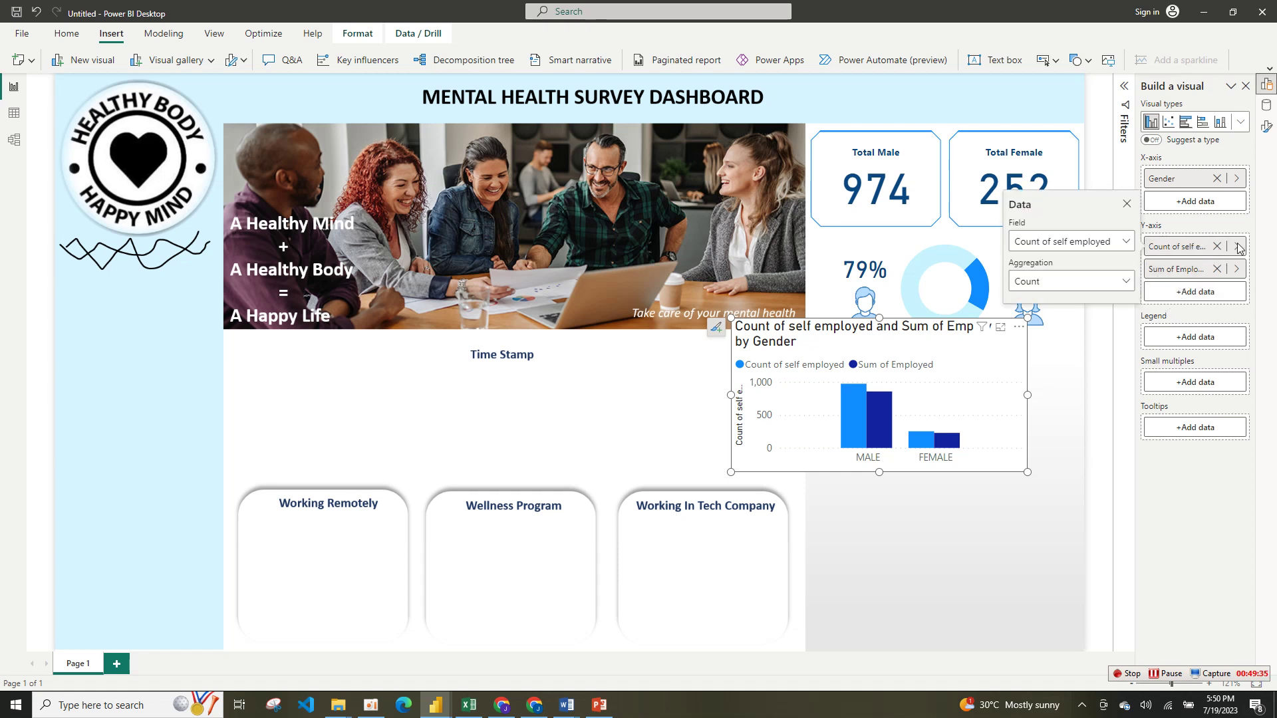
left_click(1126, 286)
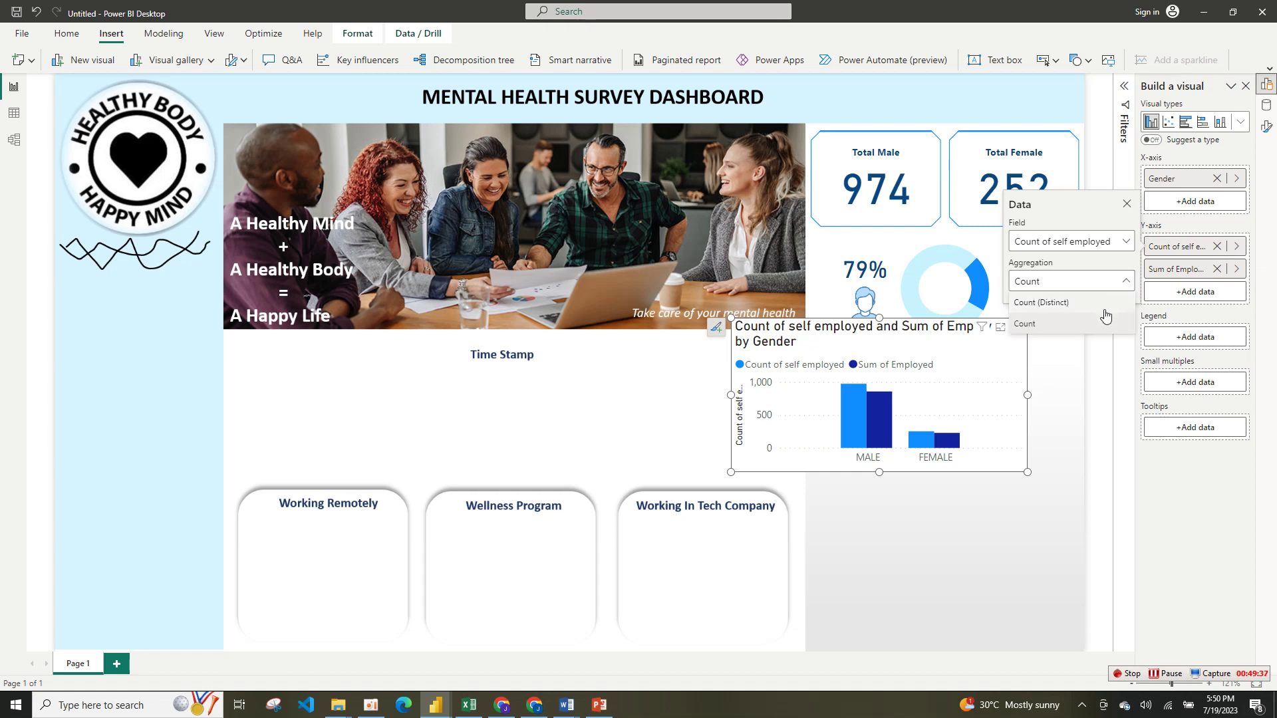
left_click(1087, 364)
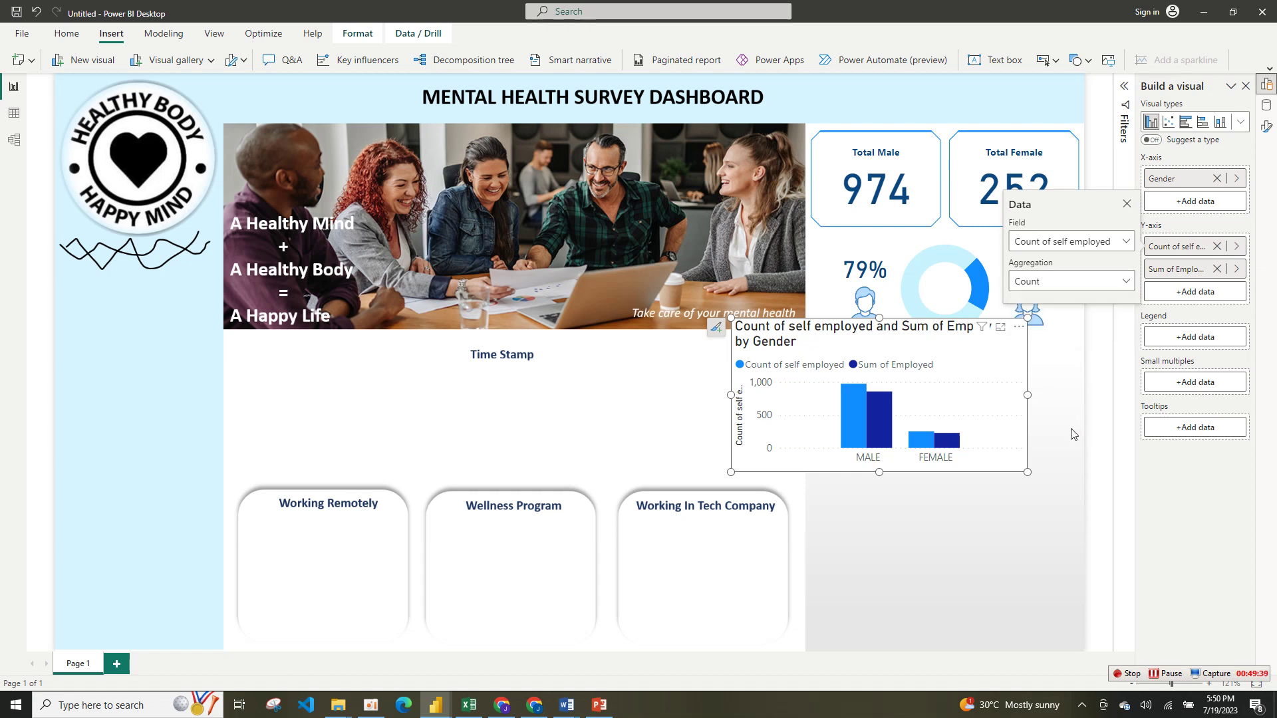
left_click(1069, 443)
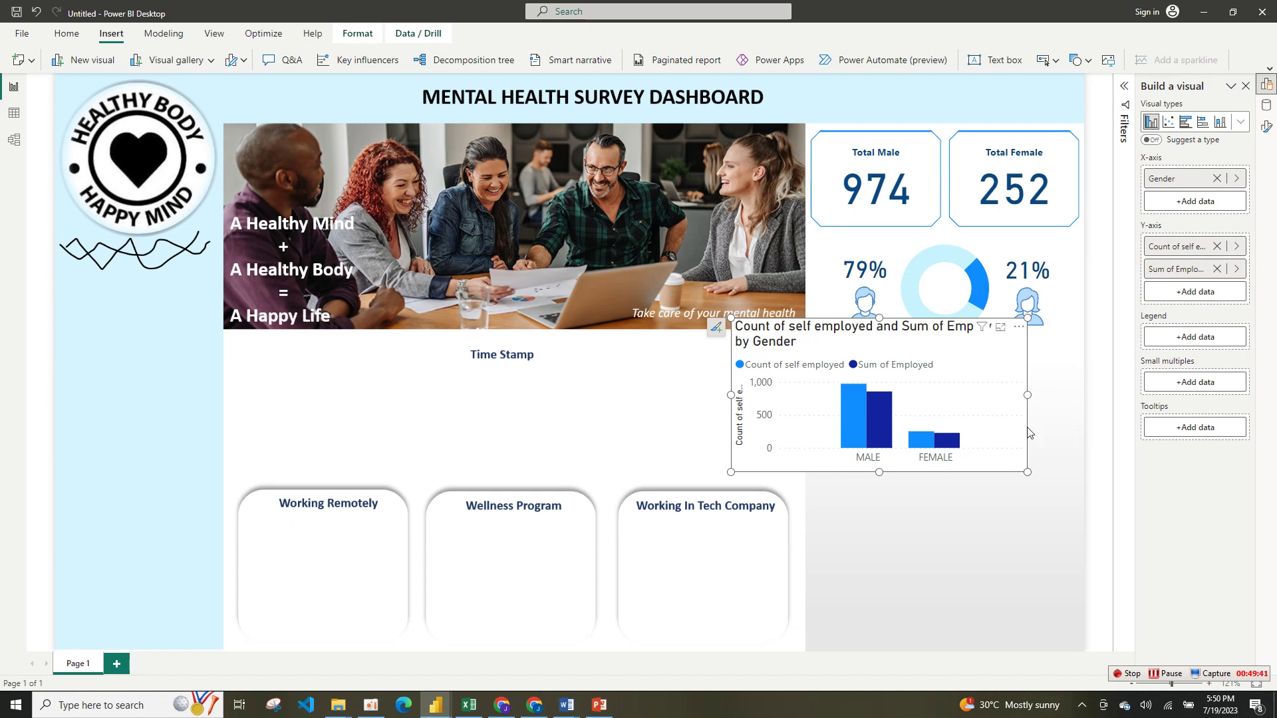
- Move the column chart below the donut chart, near the page's outer edge, and set its title to "Employment Status"
left_click(1267, 127)
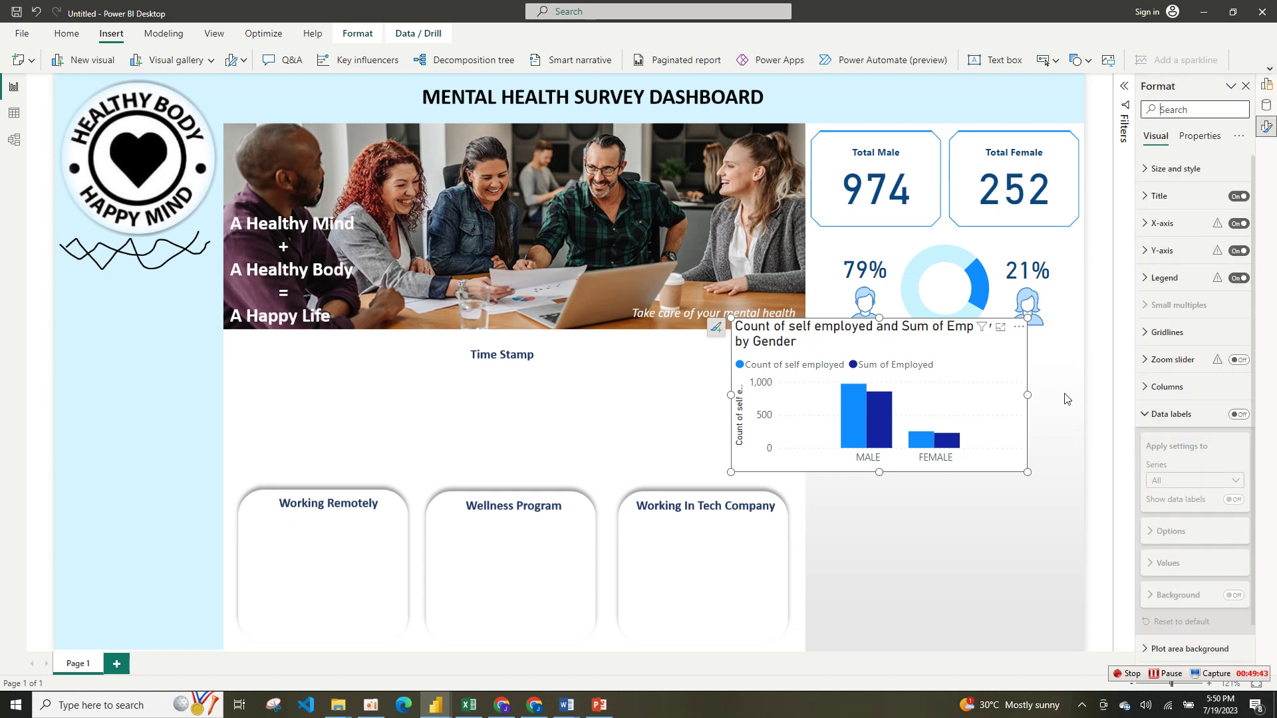
left_click_drag(1027, 402, 1089, 422)
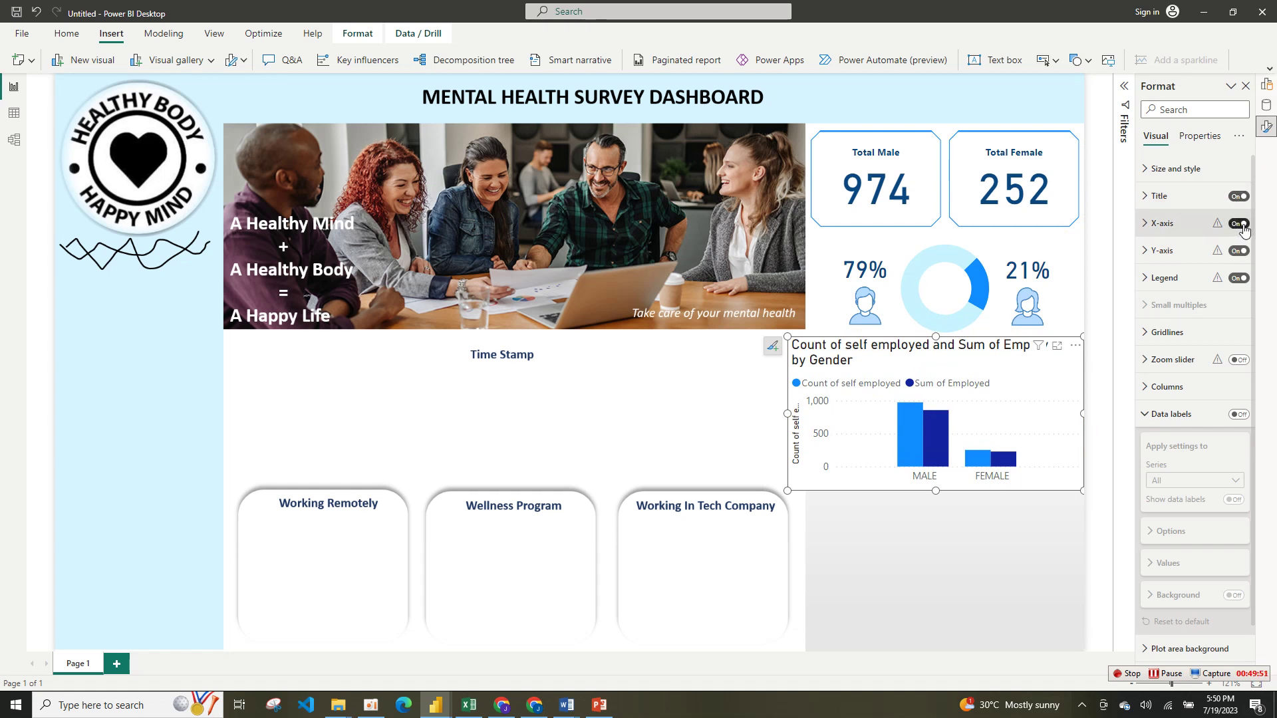
left_click(1198, 197)
left_click_drag(1181, 263, 1275, 283)
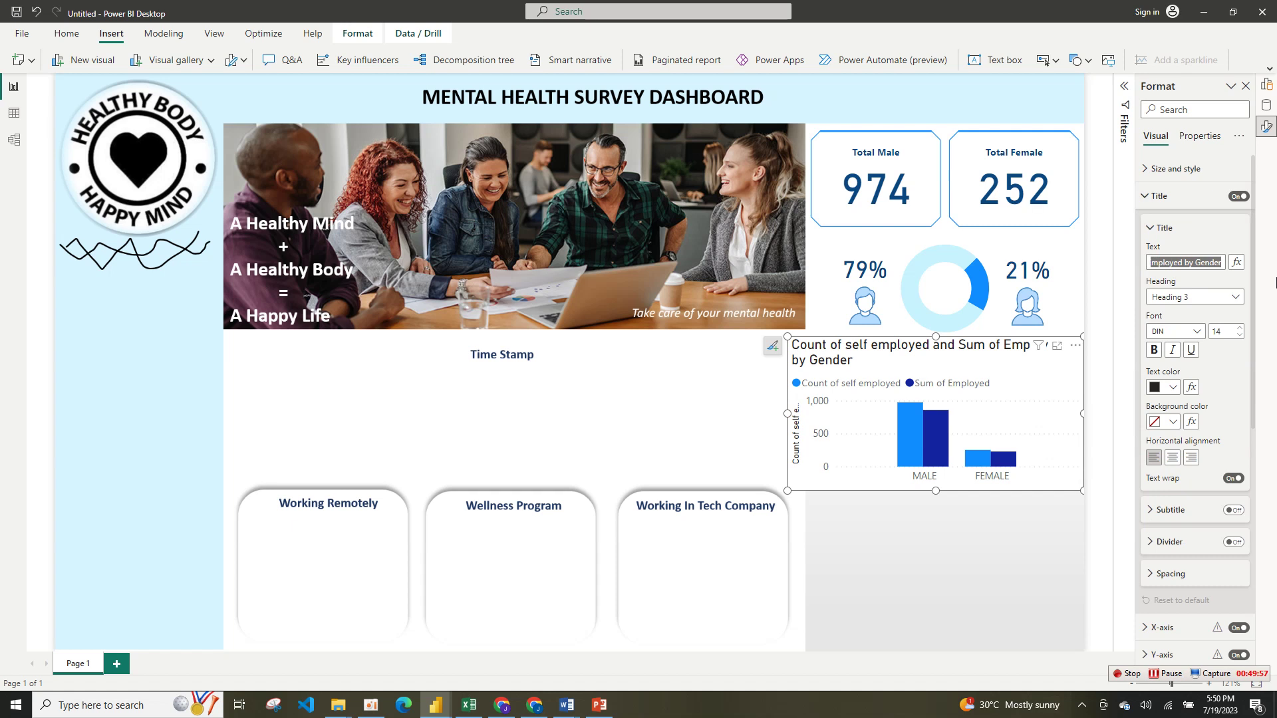
type("EM")
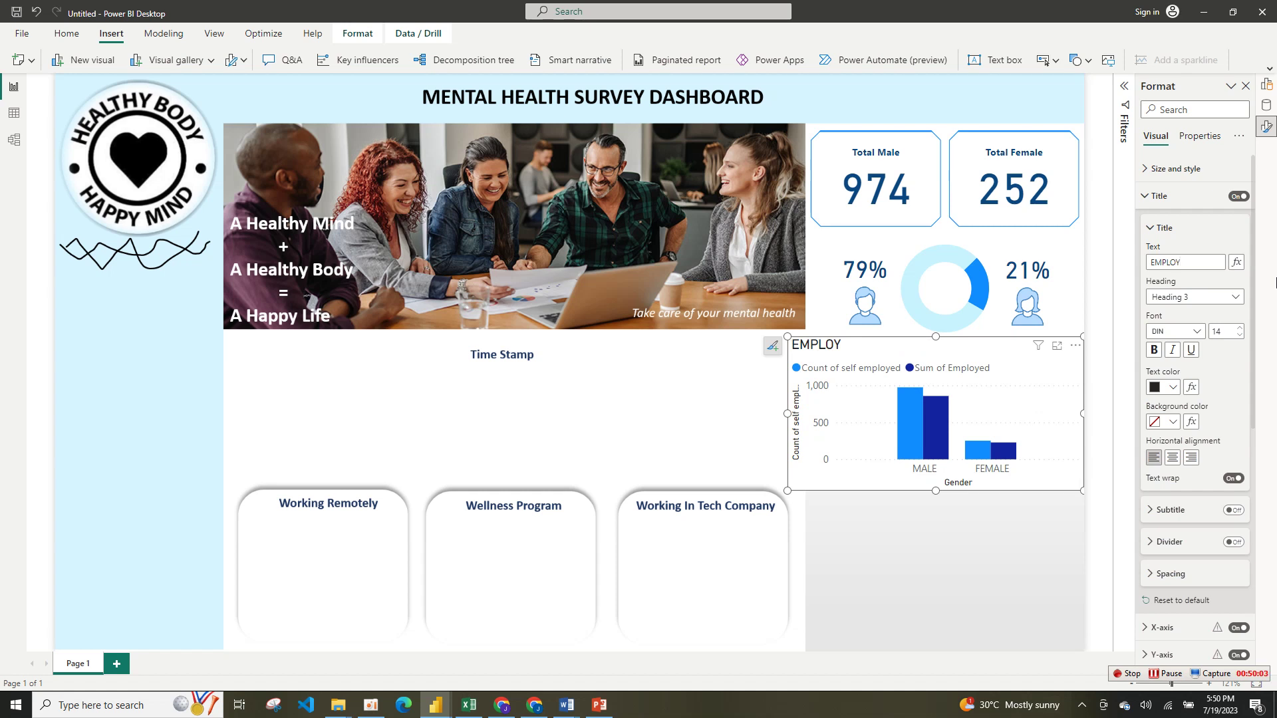
key("BackSpace")
type("mplo")
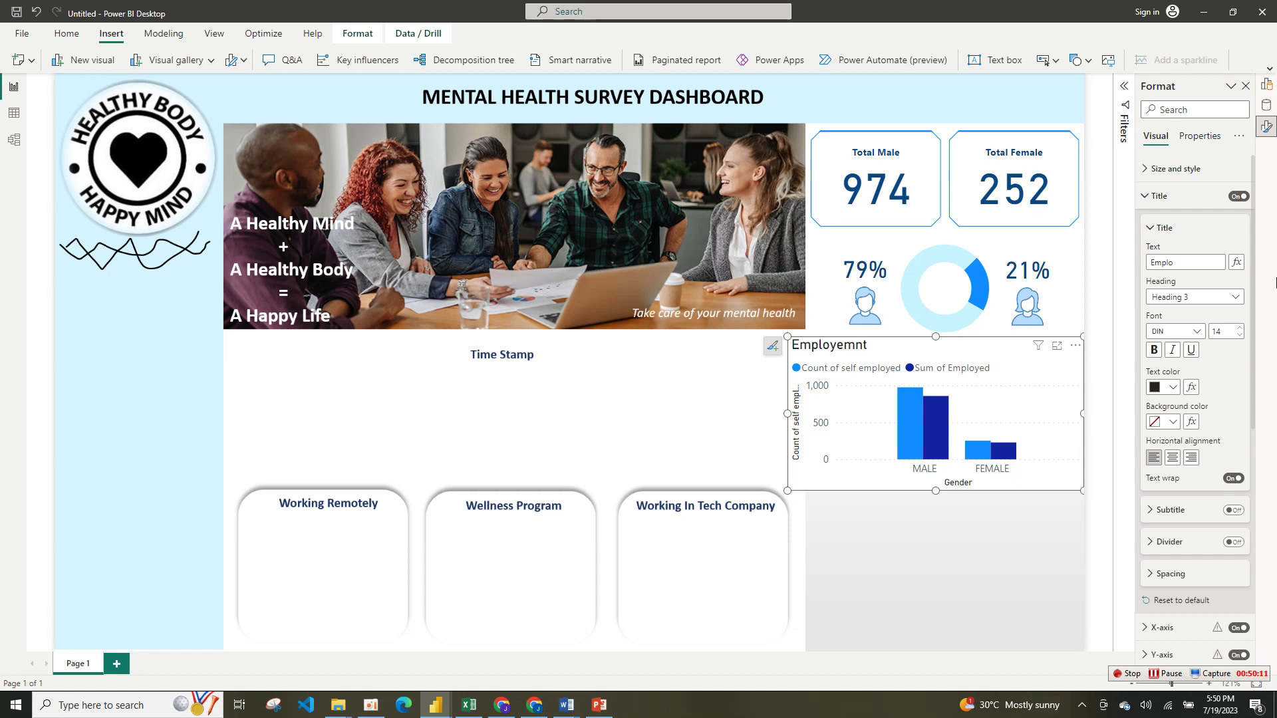
type("yemyment Status")
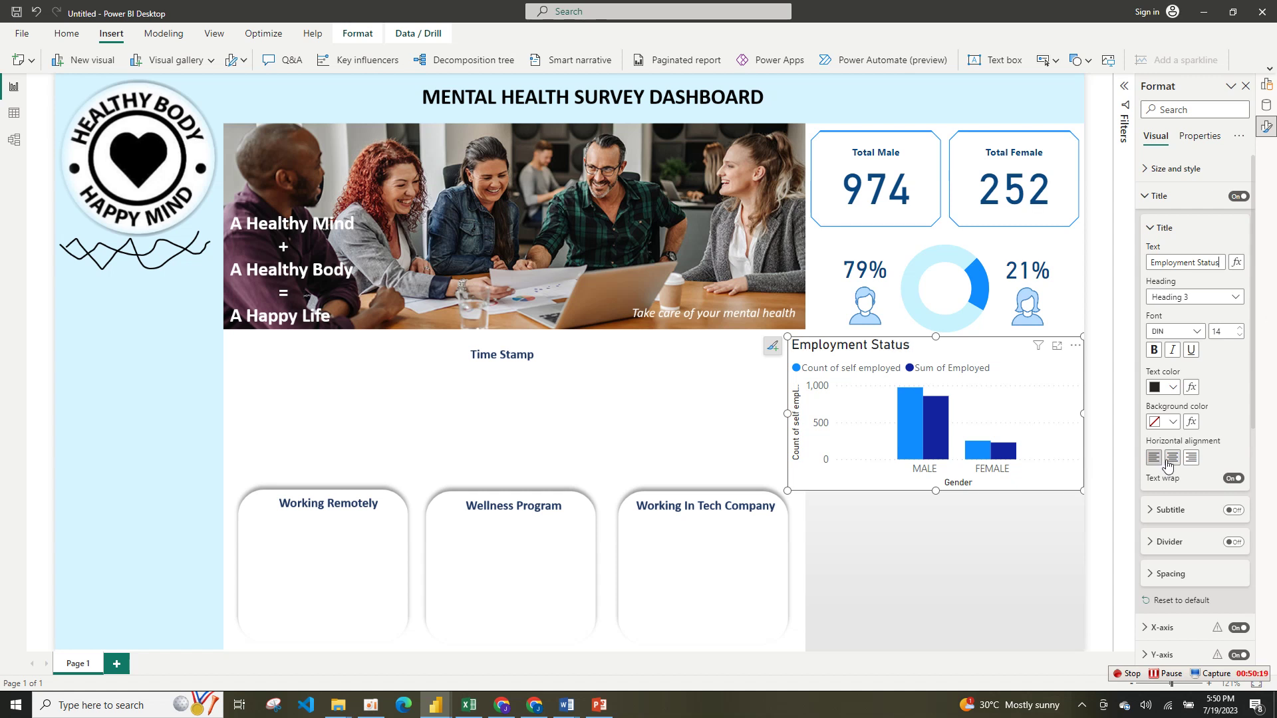
- Center the Employment Status chart title and color its text dark blue from the recent colors
left_click(1173, 458)
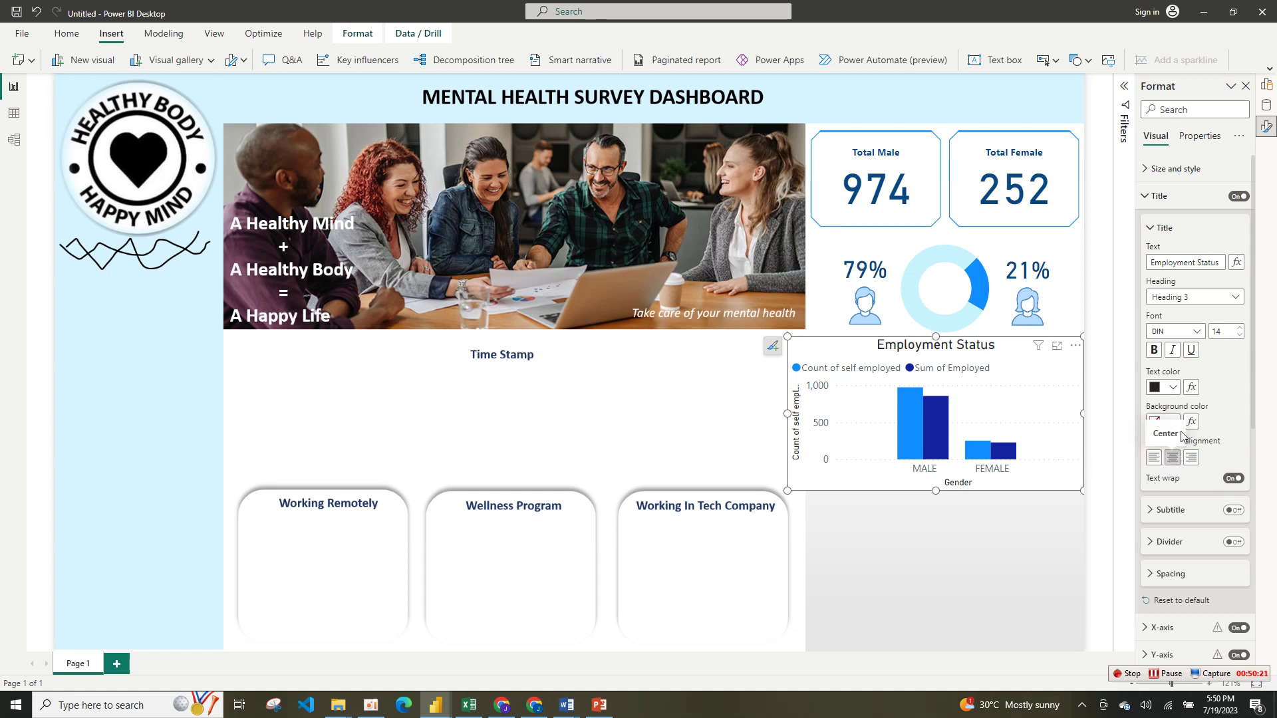
left_click(1175, 388)
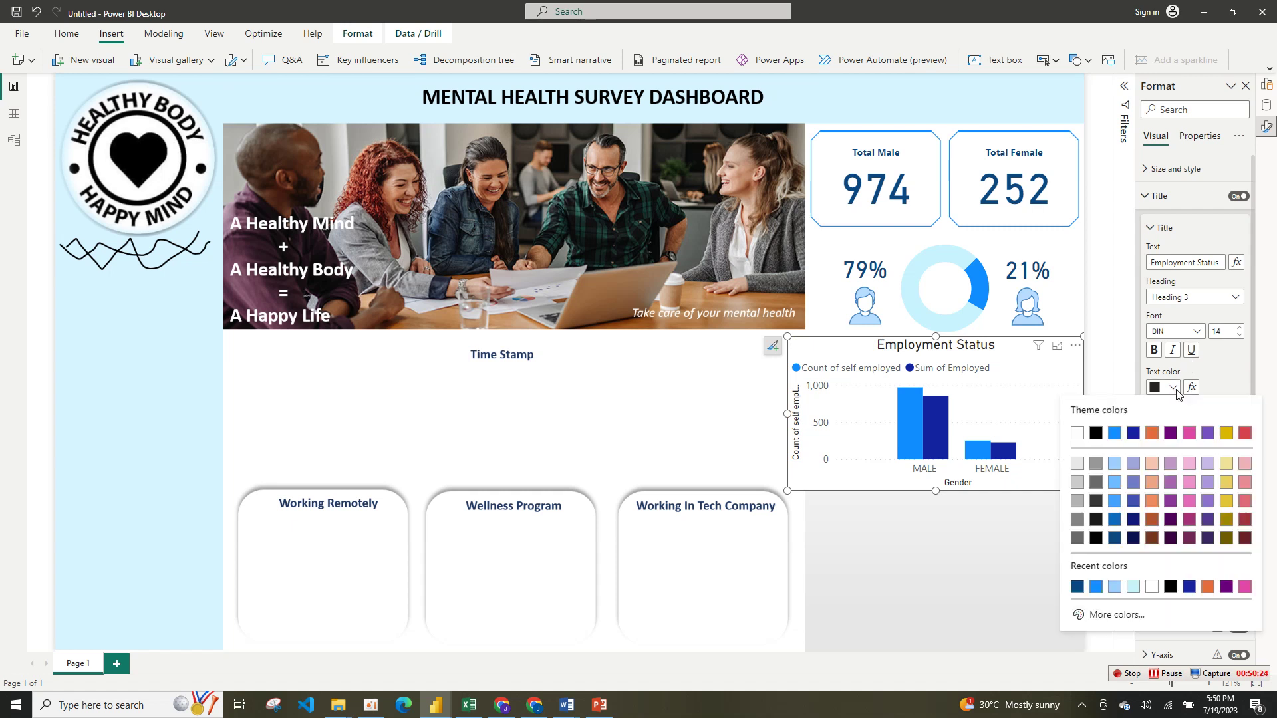
left_click(1077, 587)
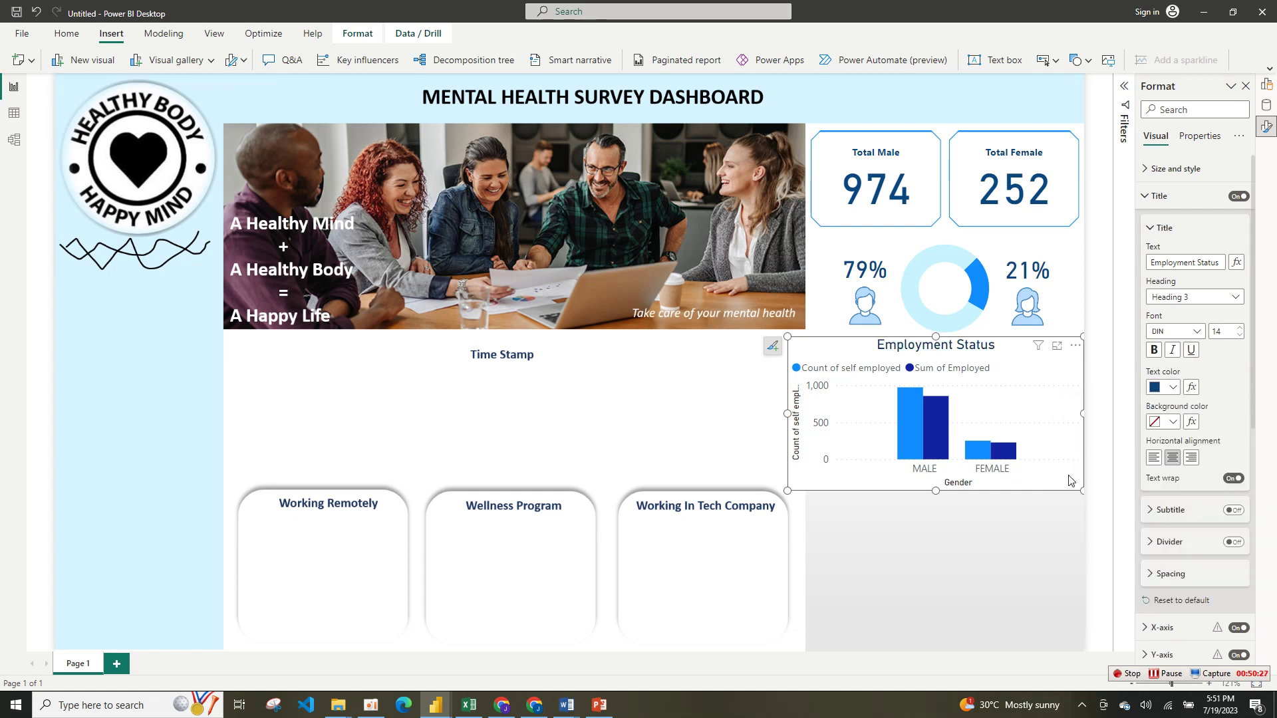
- Shift the Employment Status chart slightly downward and turn off its background
left_click_drag(1071, 480, 1086, 490)
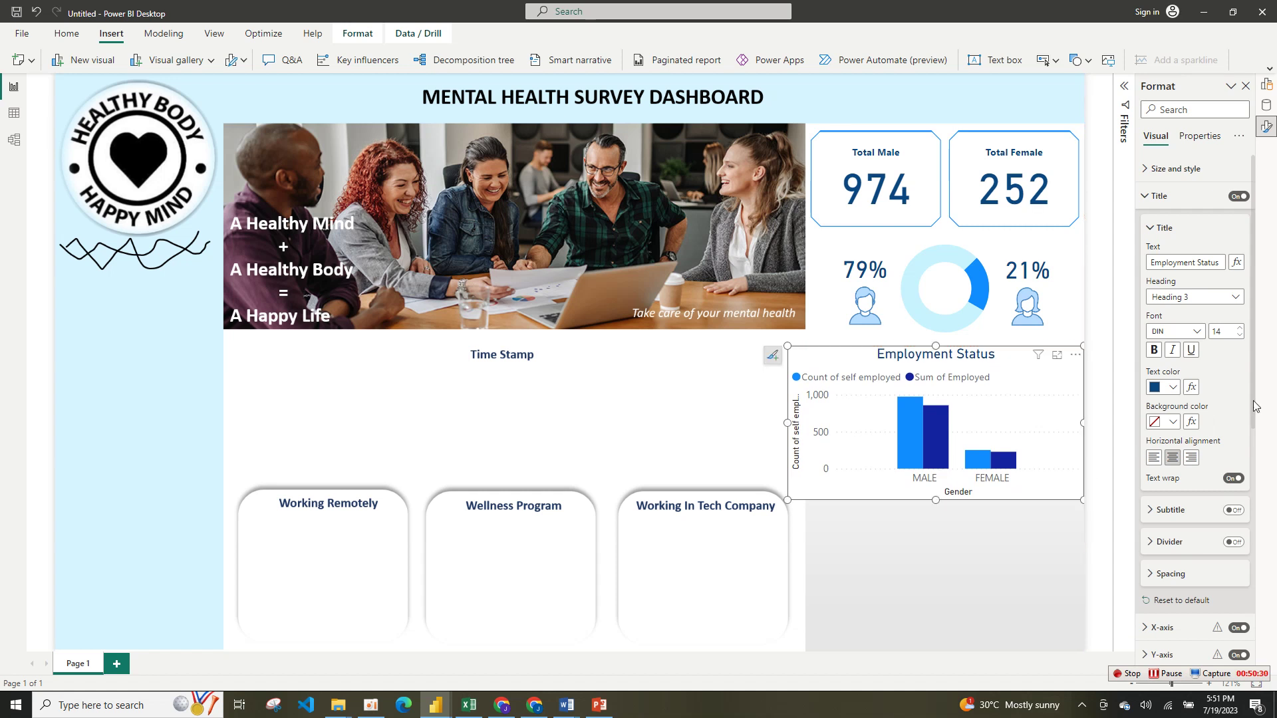
left_click(1148, 199)
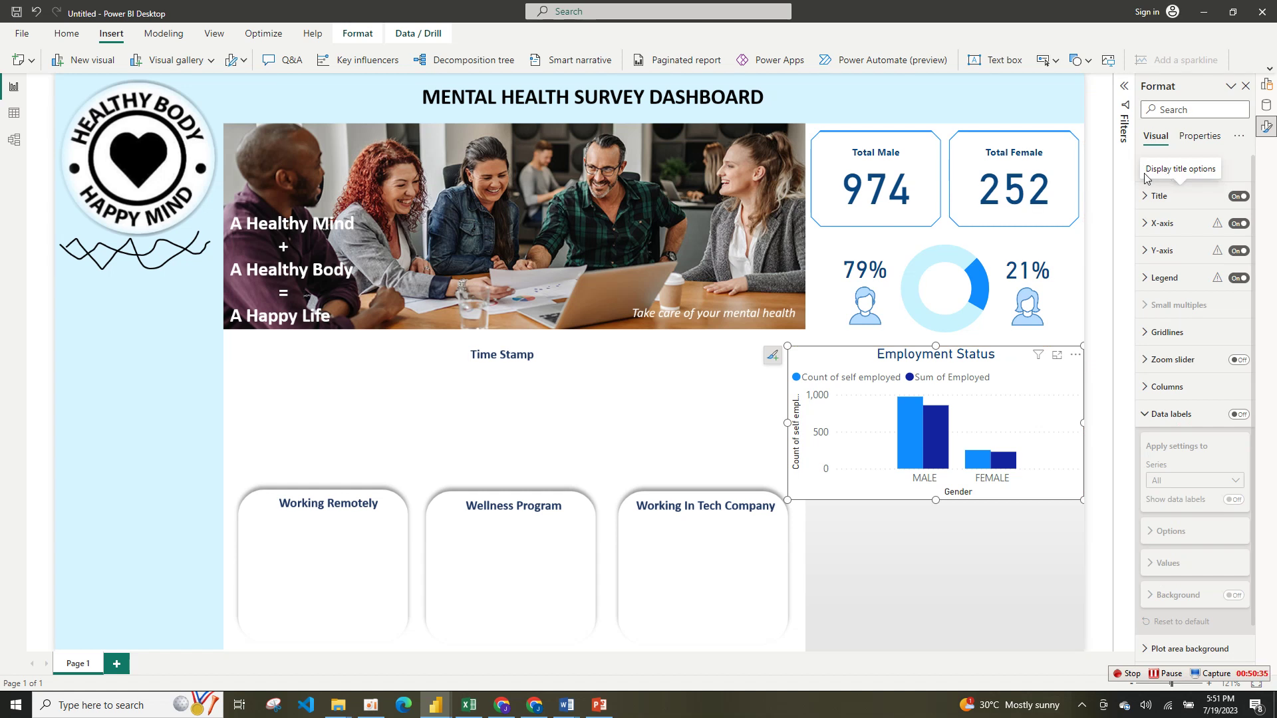
left_click(1203, 172)
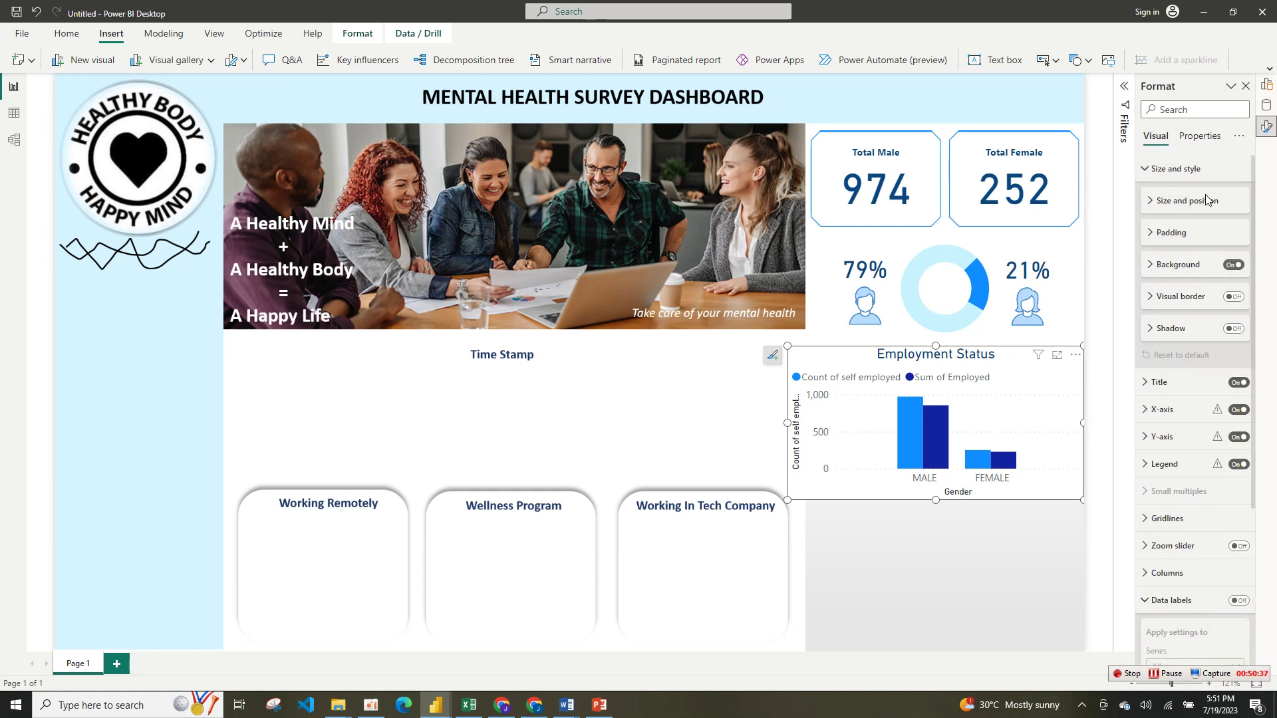
left_click(1232, 264)
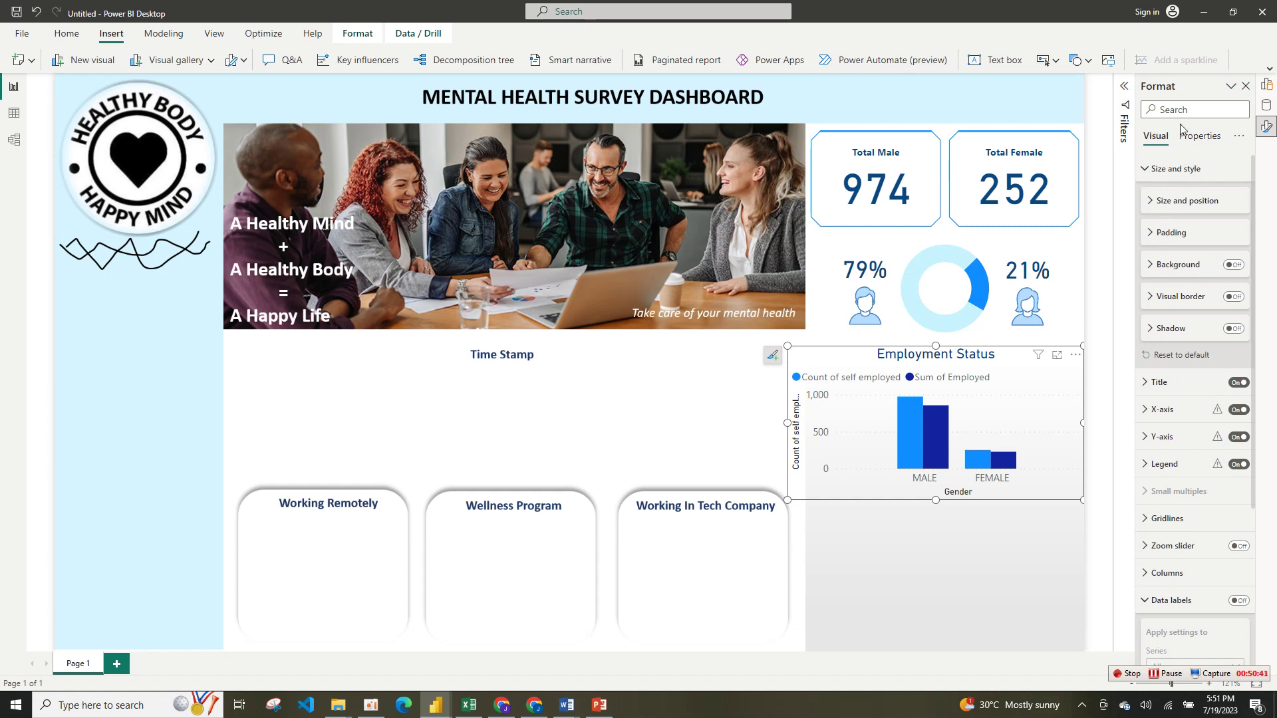
left_click(1176, 170)
- Turn off the X-axis title of the Employment Status chart
left_click(1170, 230)
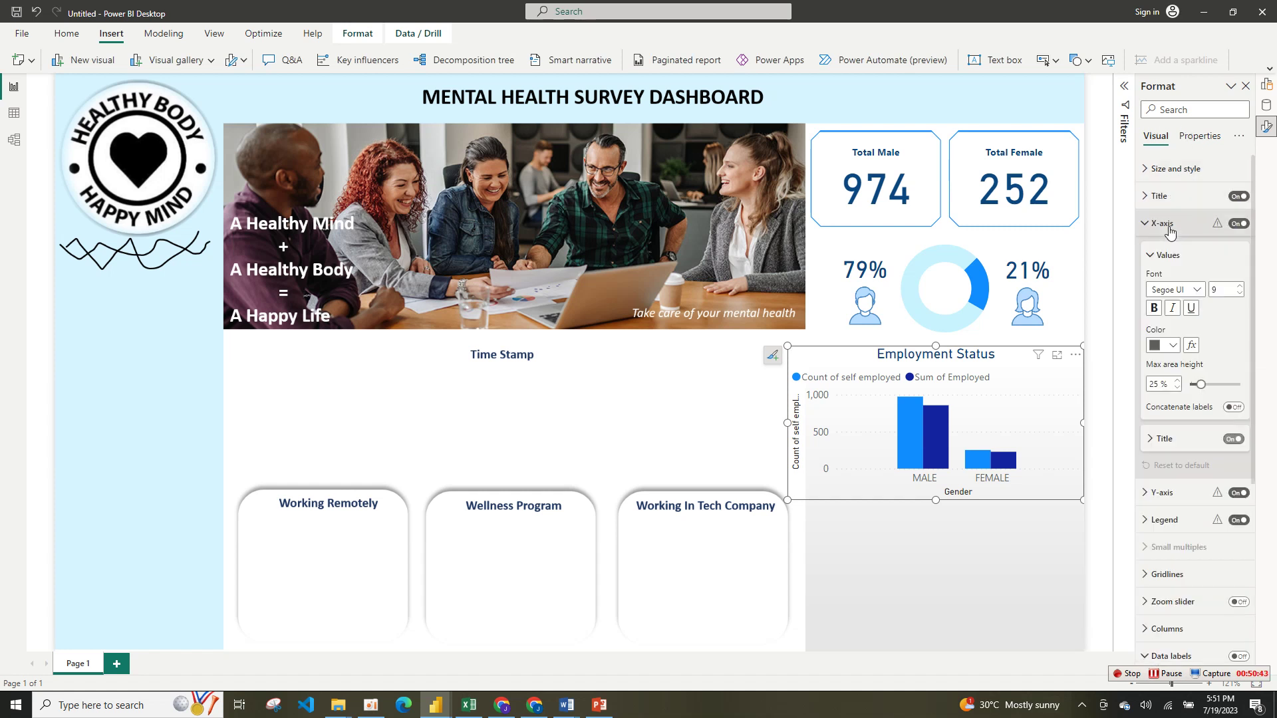
left_click(1232, 441)
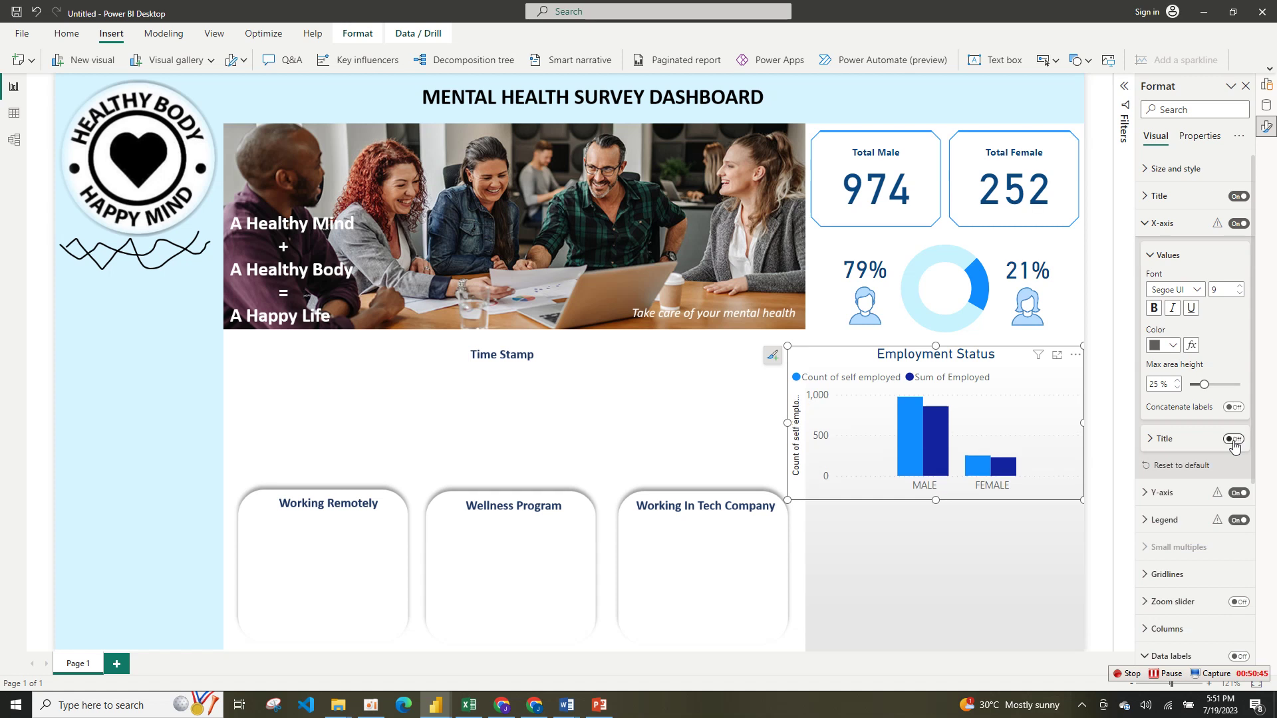
left_click(1241, 232)
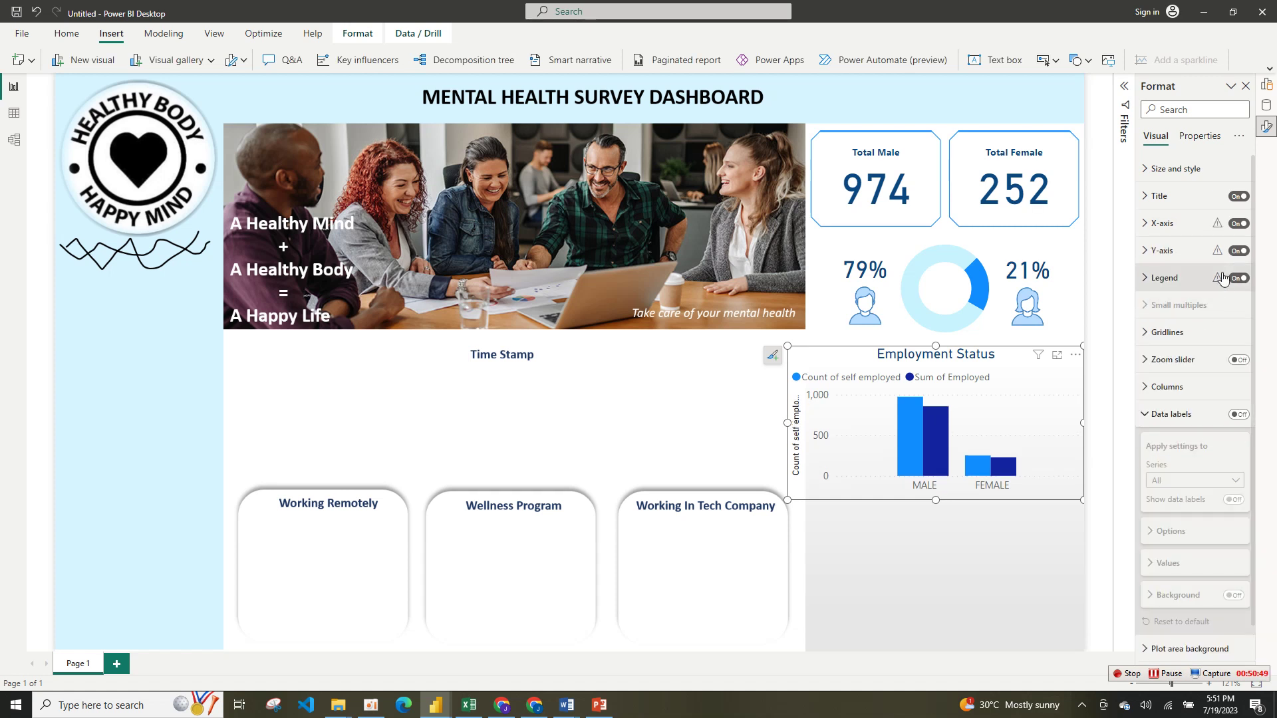
left_click(1239, 224)
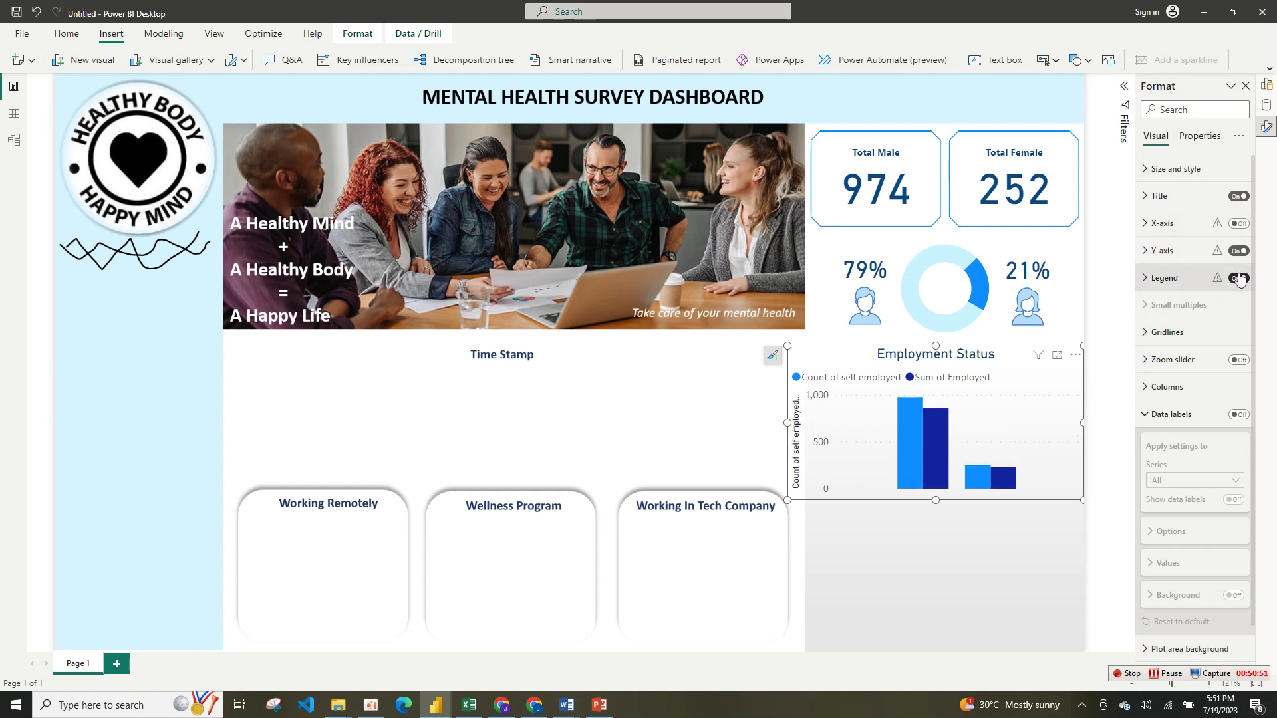
left_click(1240, 224)
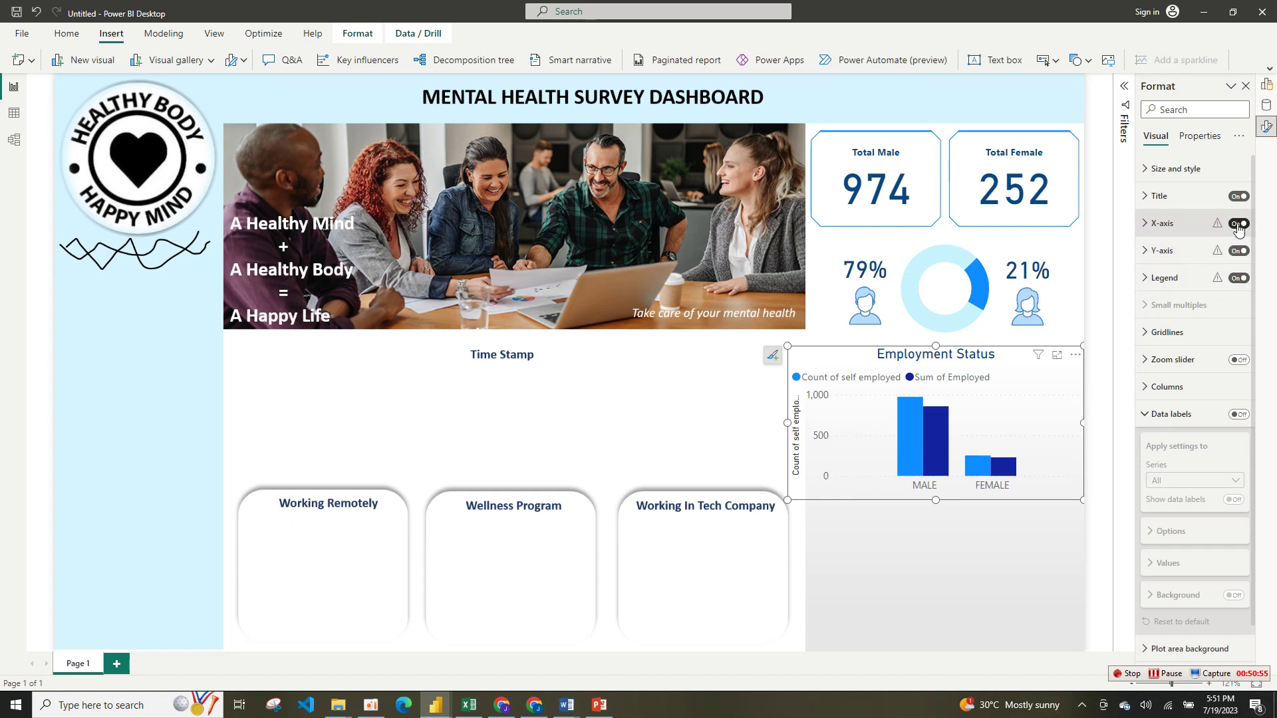
left_click(1190, 226)
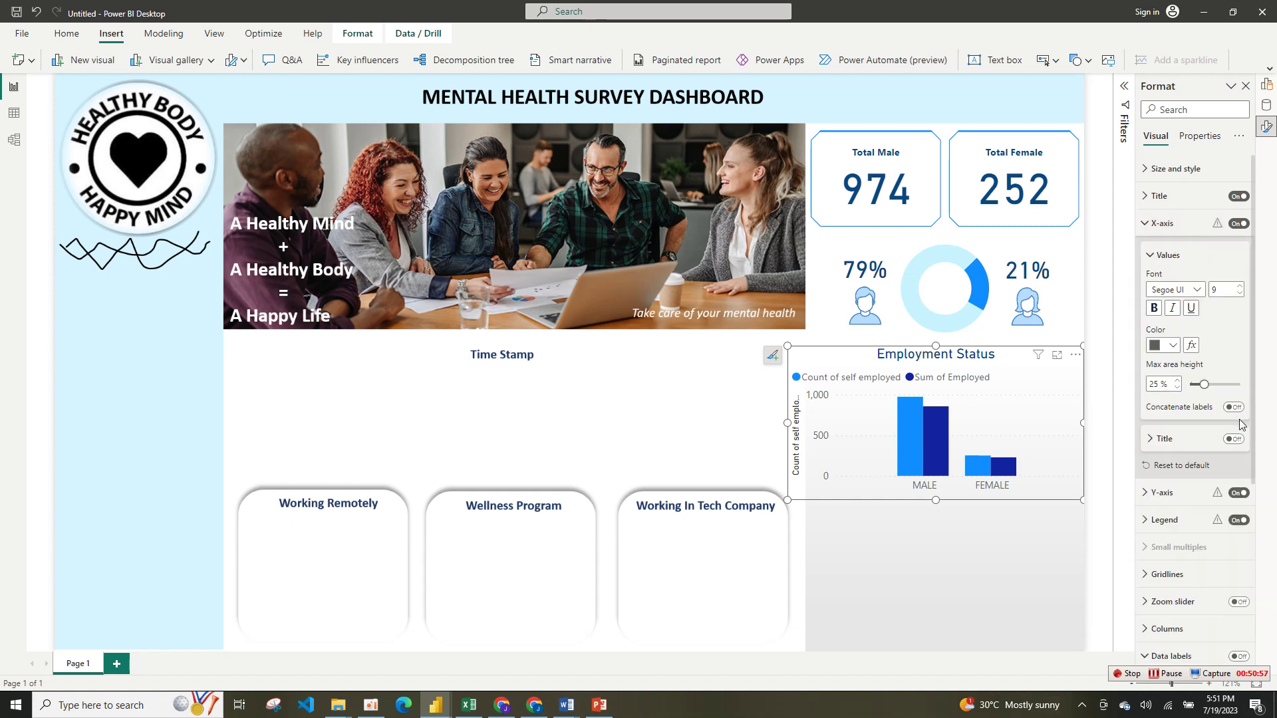
left_click(1183, 230)
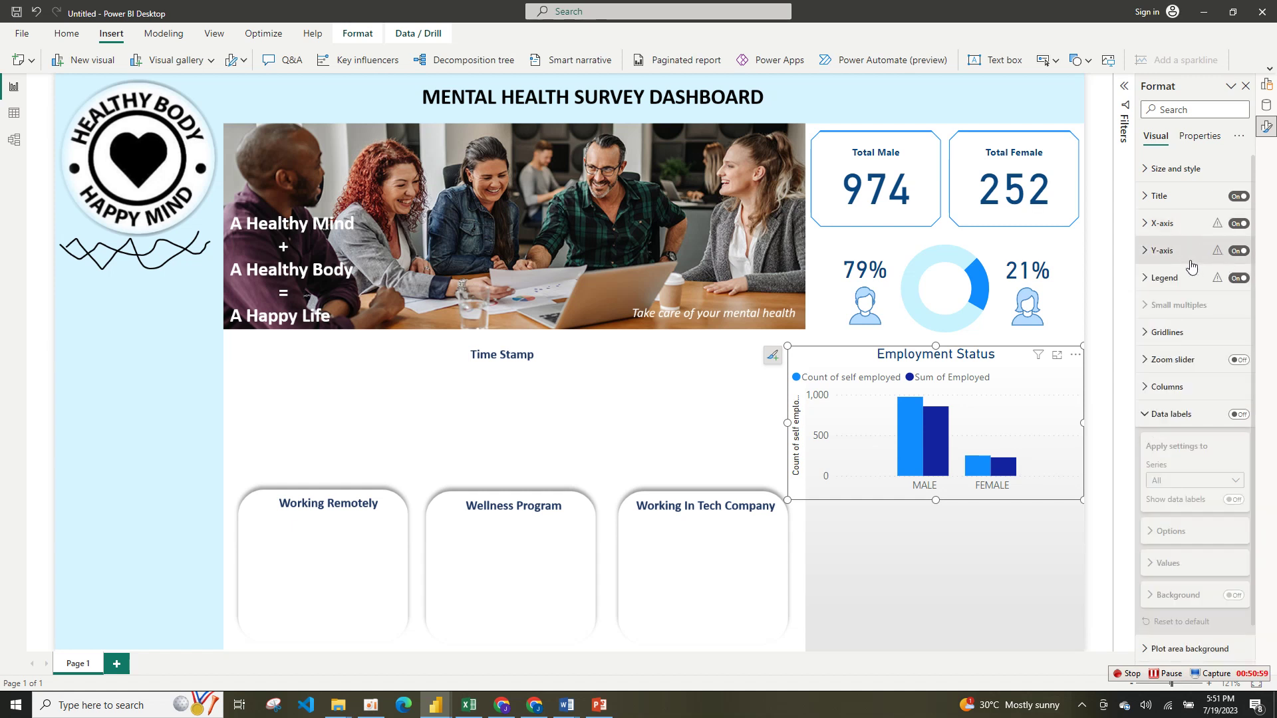
- Turn off the Y-axis title and the whole Y-axis of the Employment Status chart
left_click(1191, 263)
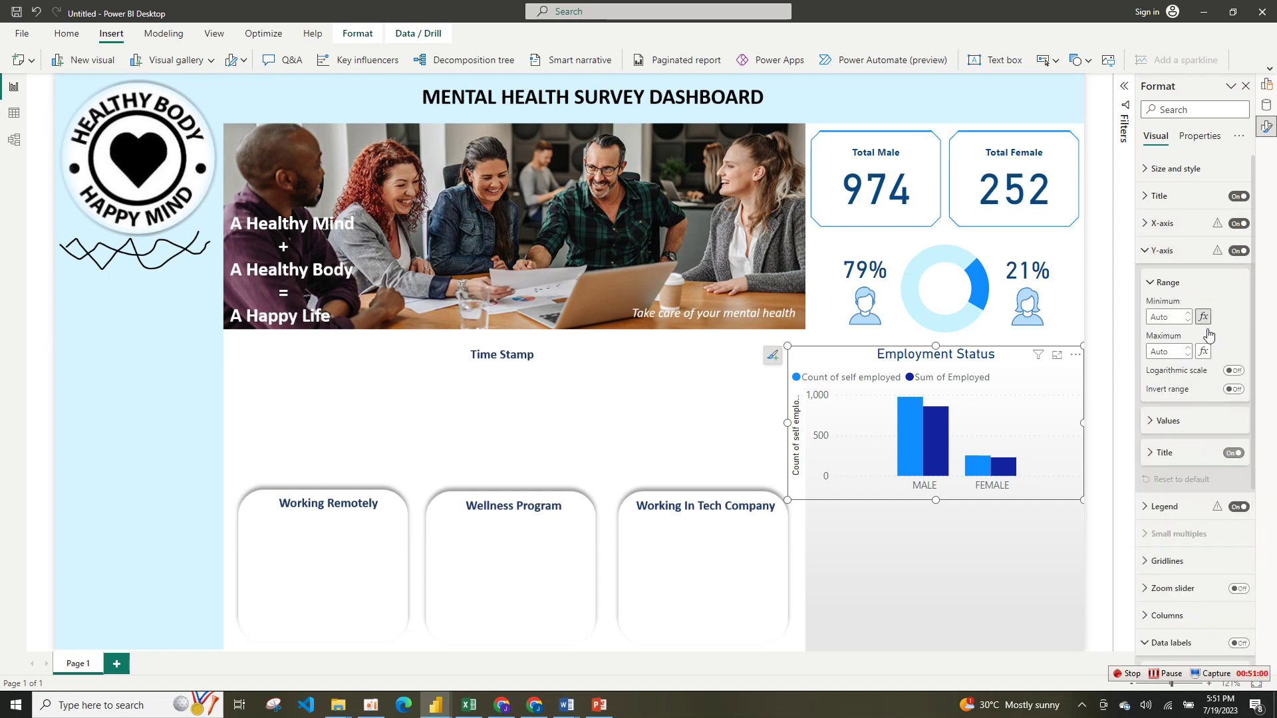
left_click(1235, 454)
left_click(1238, 252)
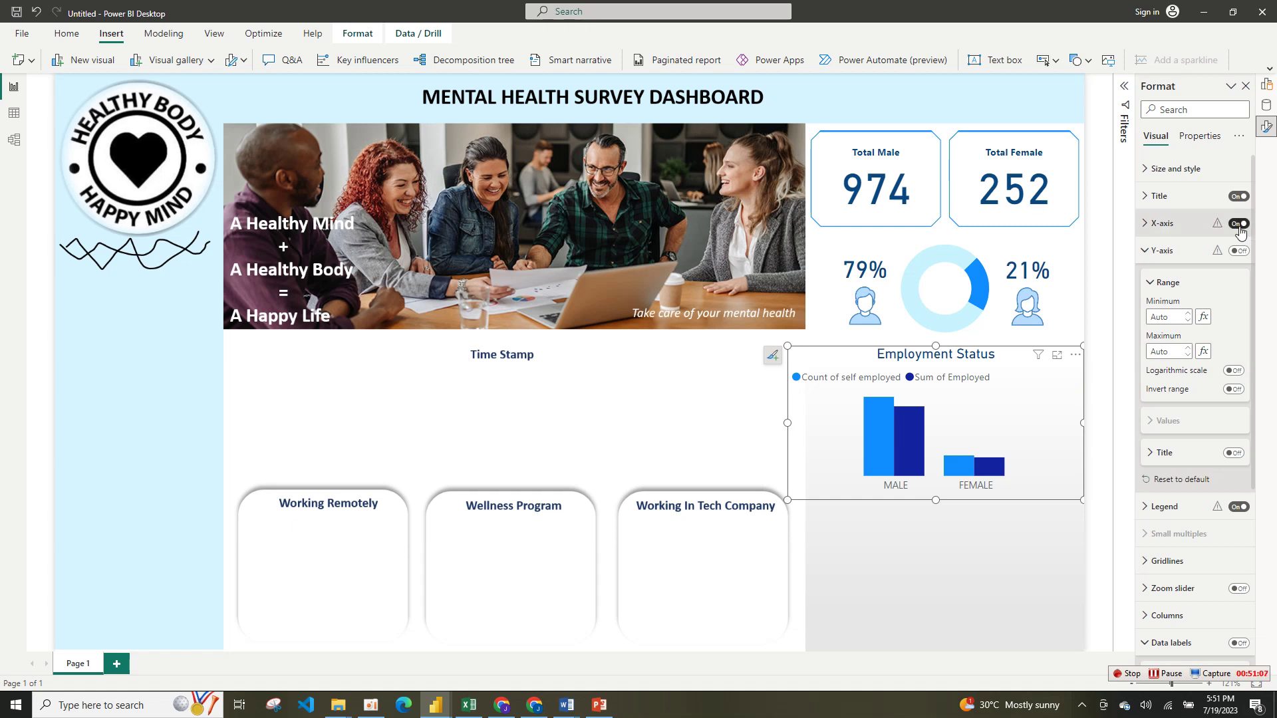
- Make the Employment Status chart narrower to fit the gray column and move it further down below the donut chart
left_click_drag(1063, 401, 1069, 402)
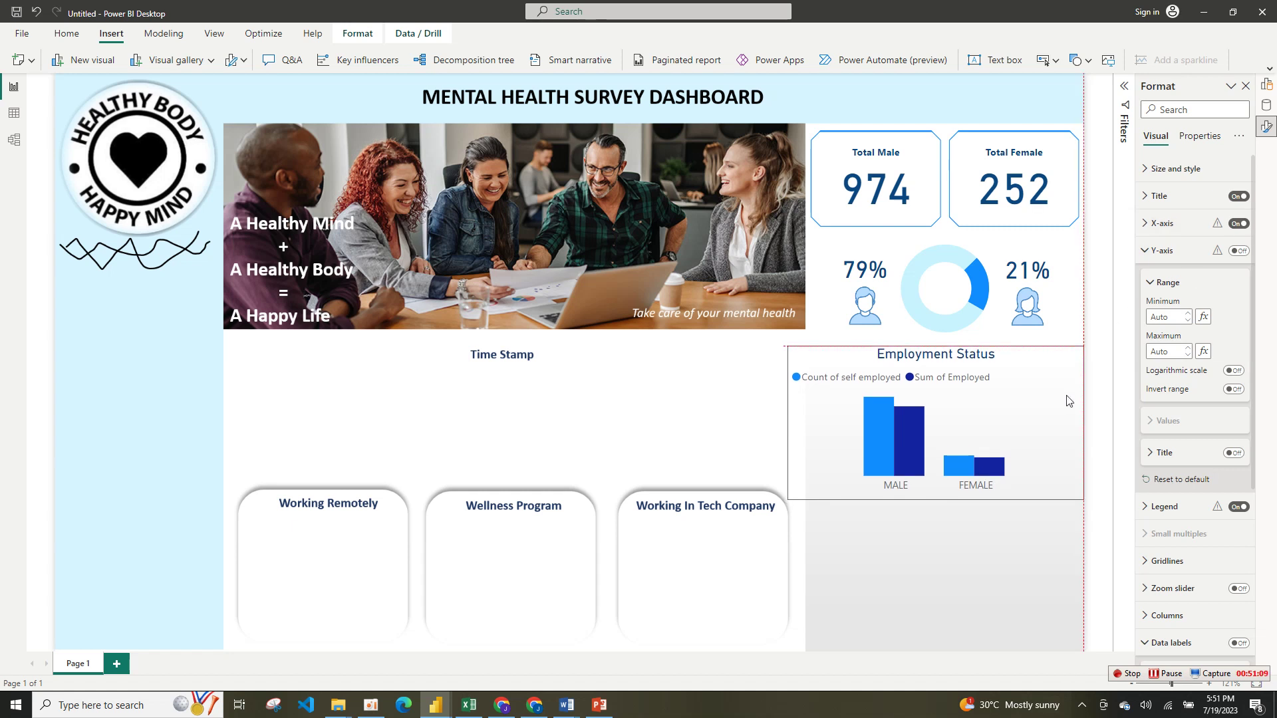
mouse_move(832, 483)
left_mouse_down()
mouse_move(841, 493)
mouse_move(822, 491)
left_mouse_up()
left_click_drag(1069, 478, 1068, 499)
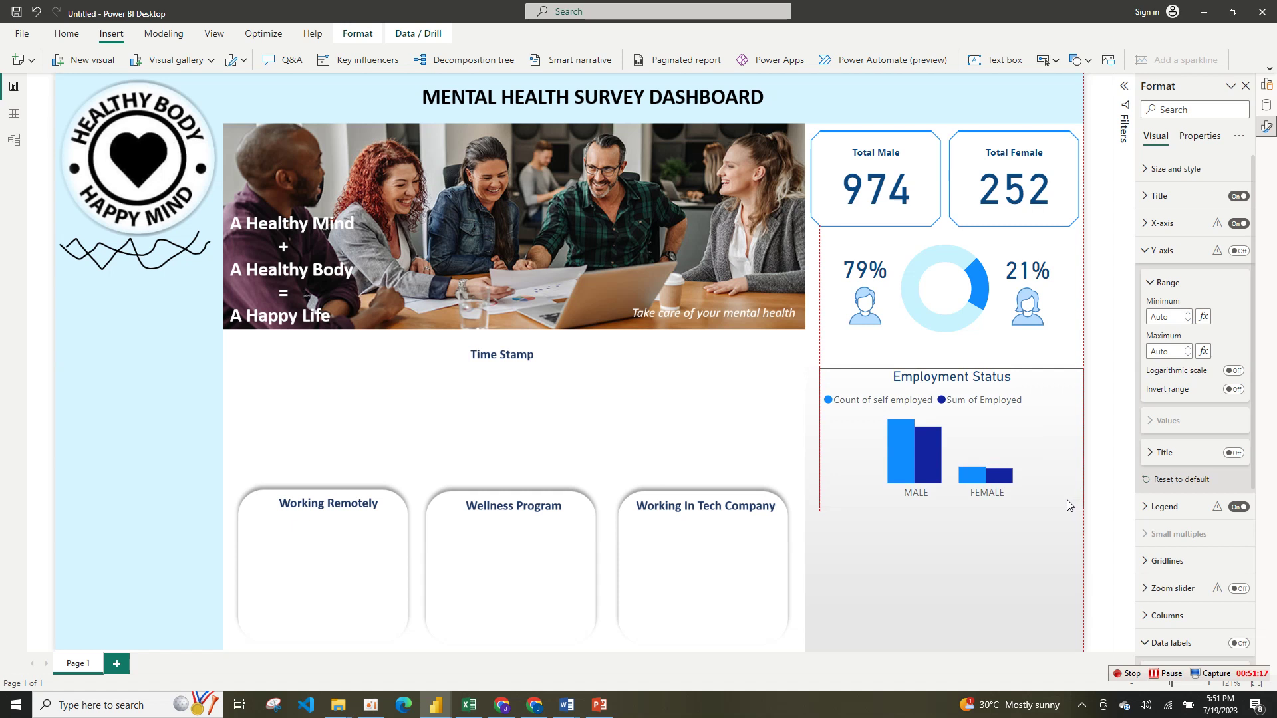
- Set the legend position of the Employment Status chart to Top center
left_click(1153, 286)
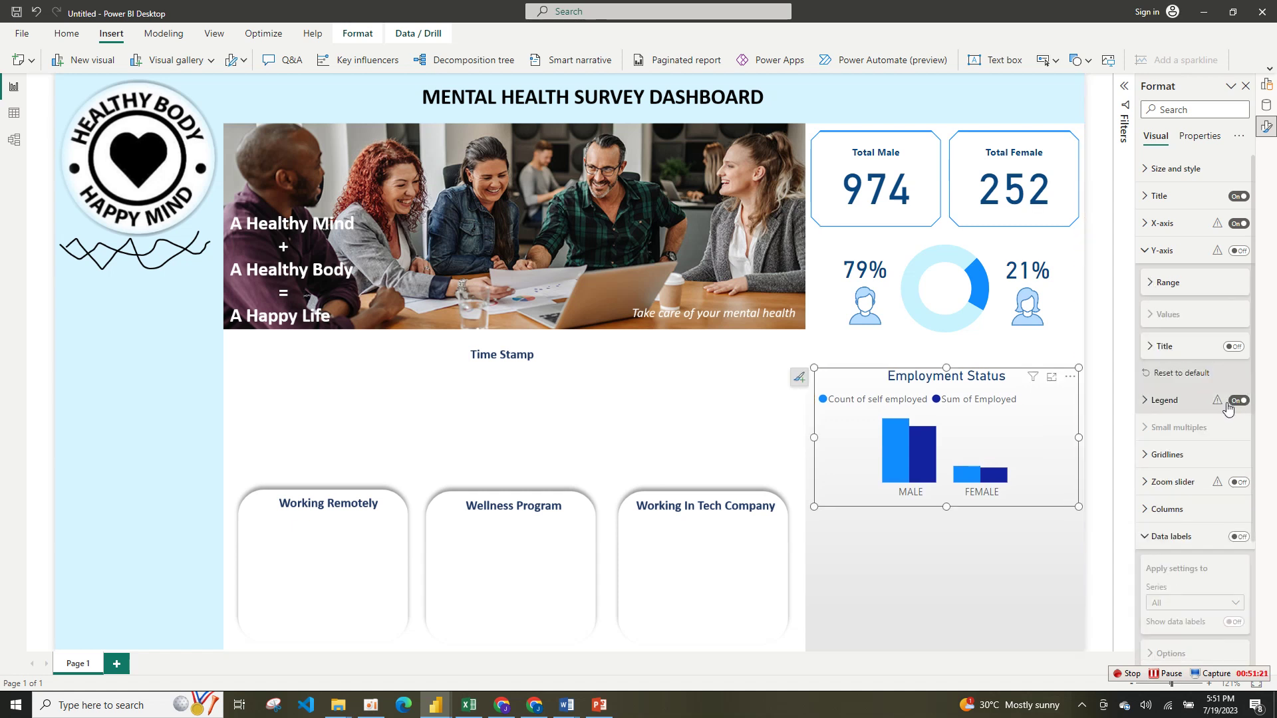
left_click(1201, 409)
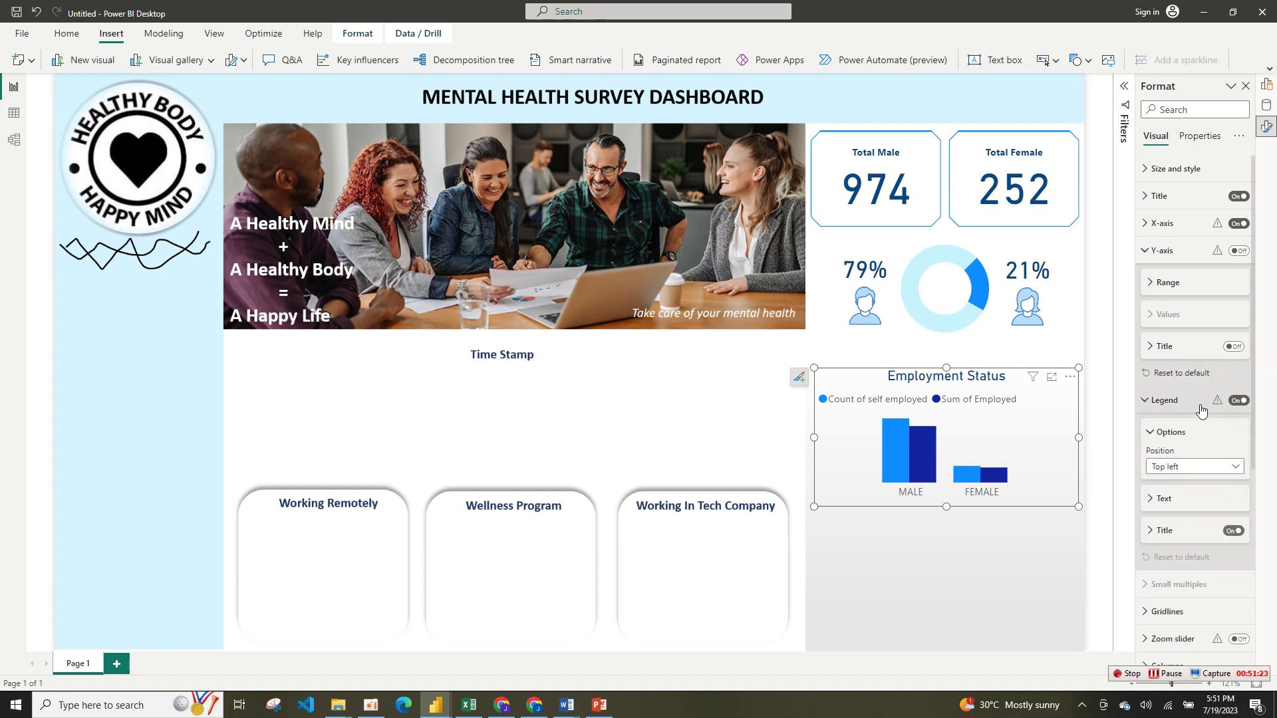
left_click(1208, 467)
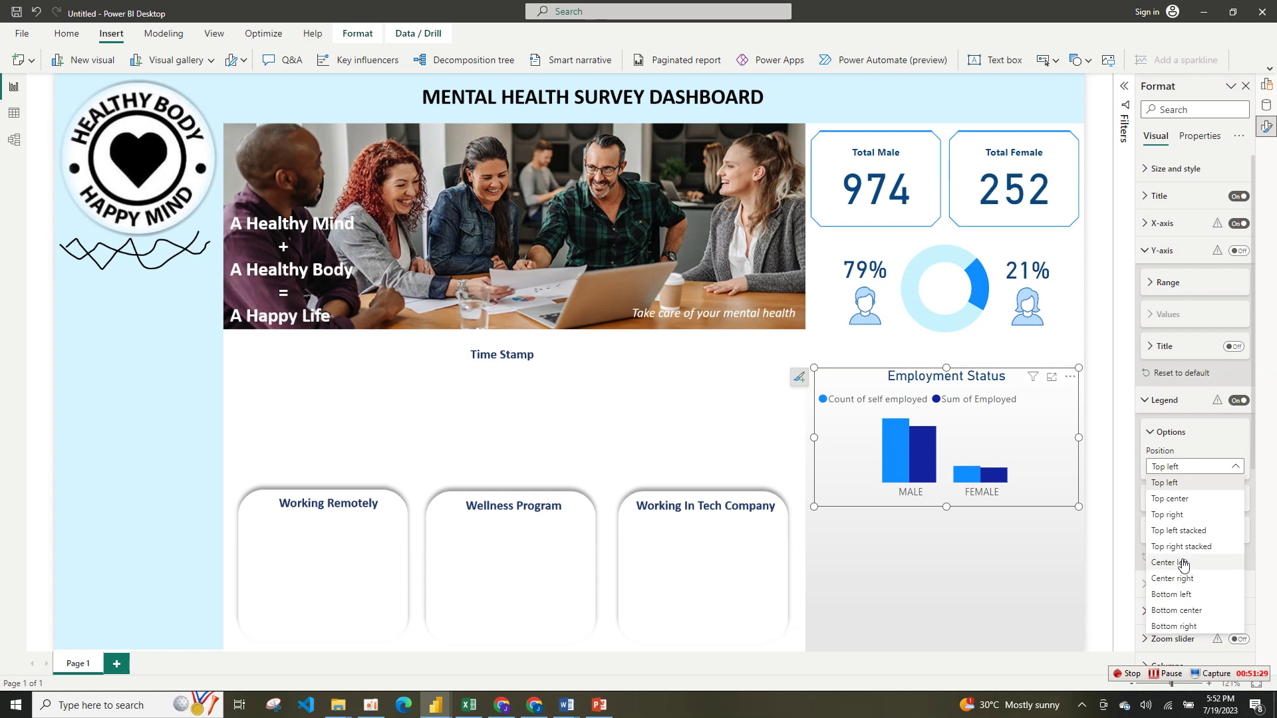
left_click(1176, 500)
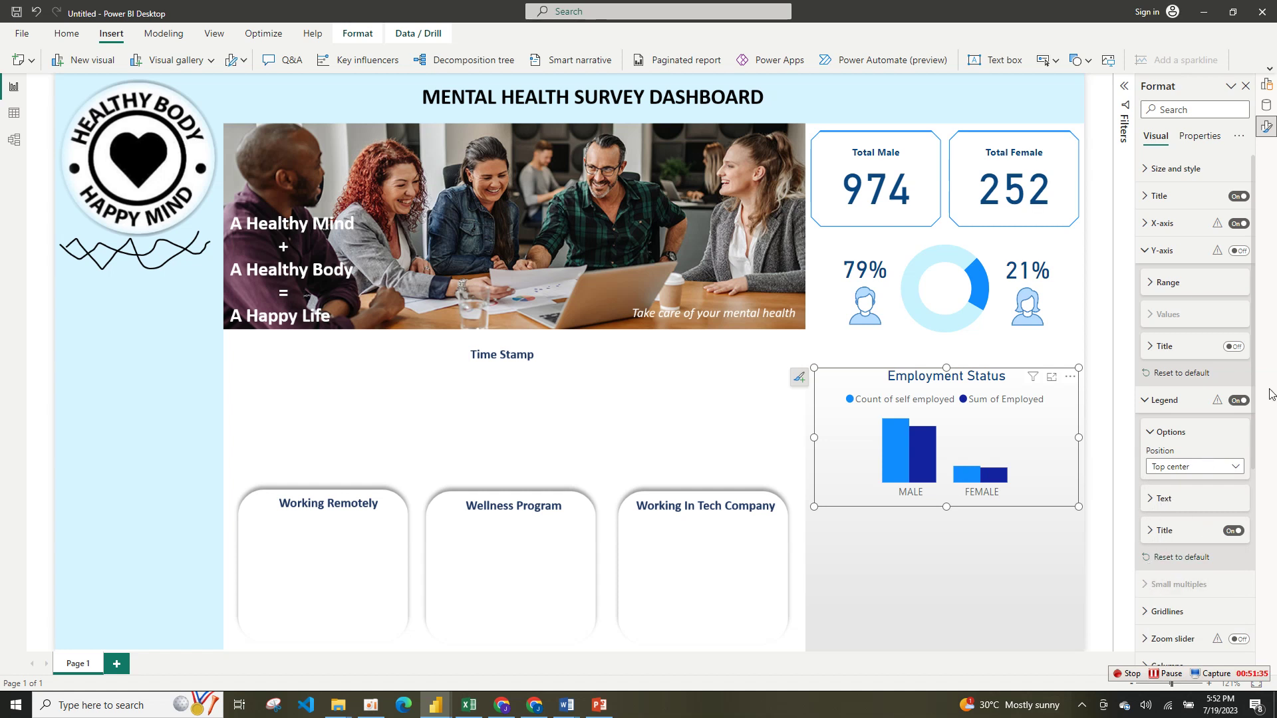
- Turn on data labels for the Employment Status chart, collapsing the expanded formatting options
left_click_drag(1253, 420, 1276, 625)
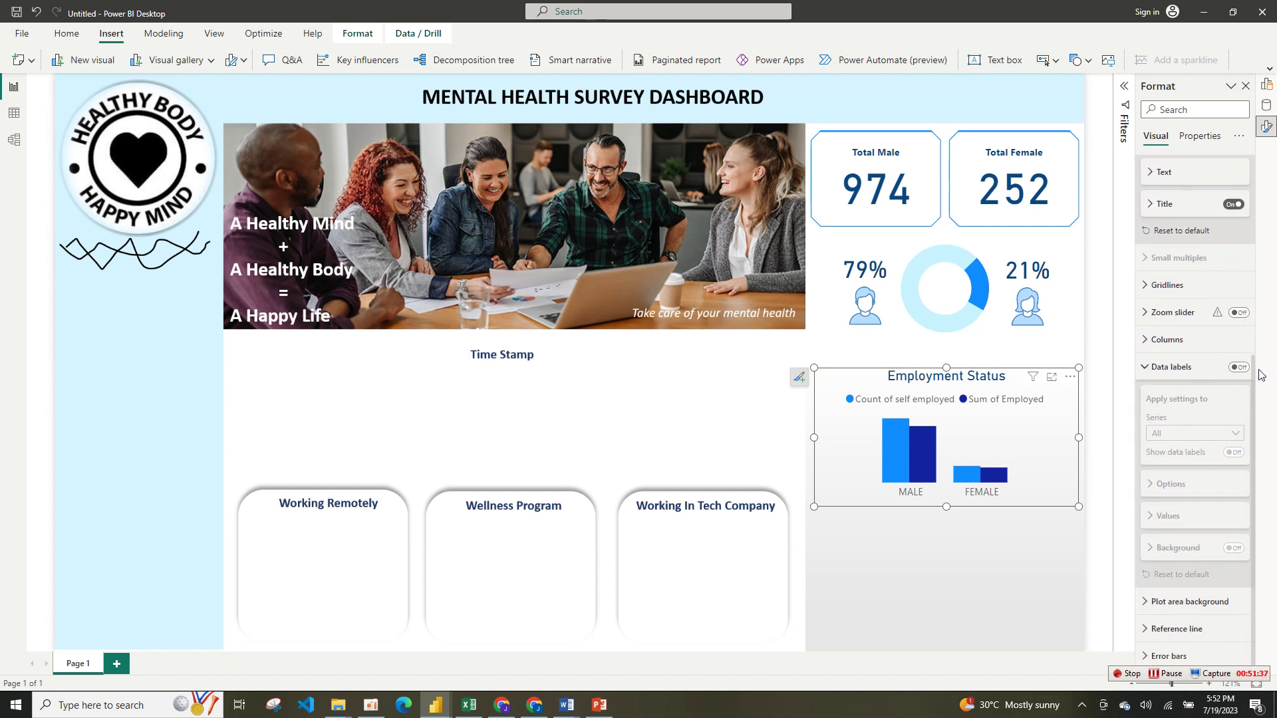
left_click(1236, 374)
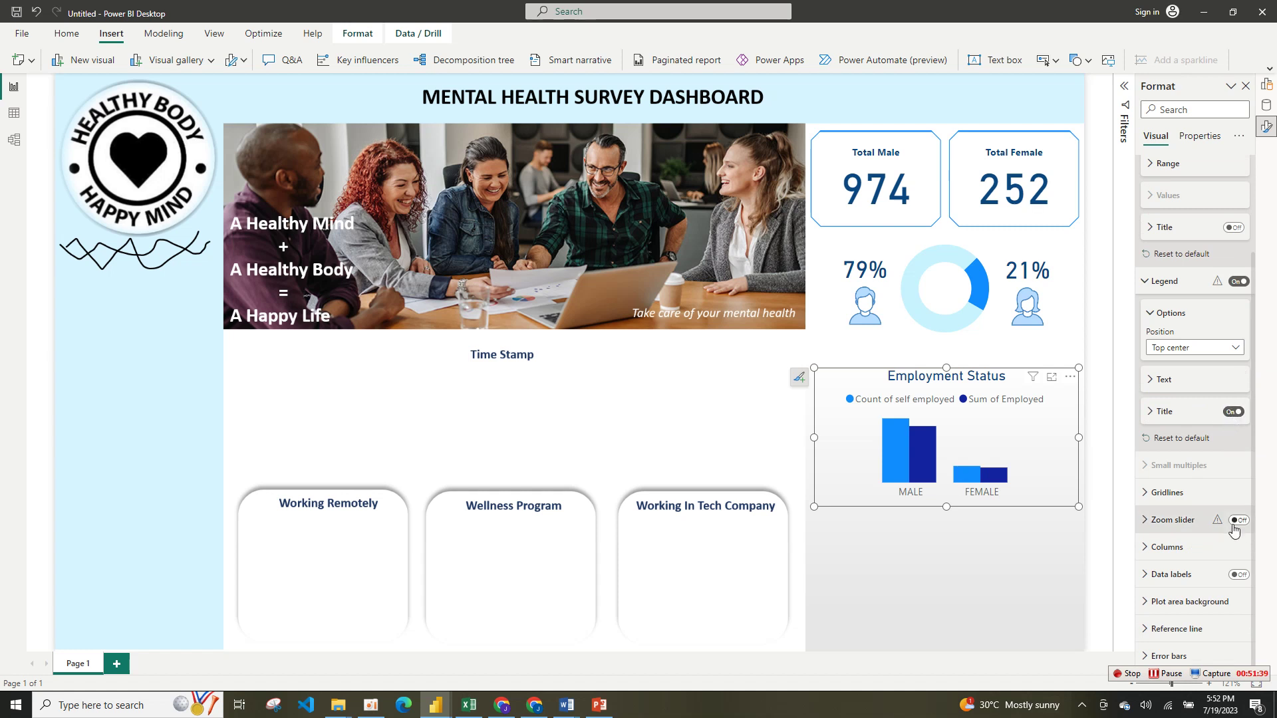
left_click(1150, 282)
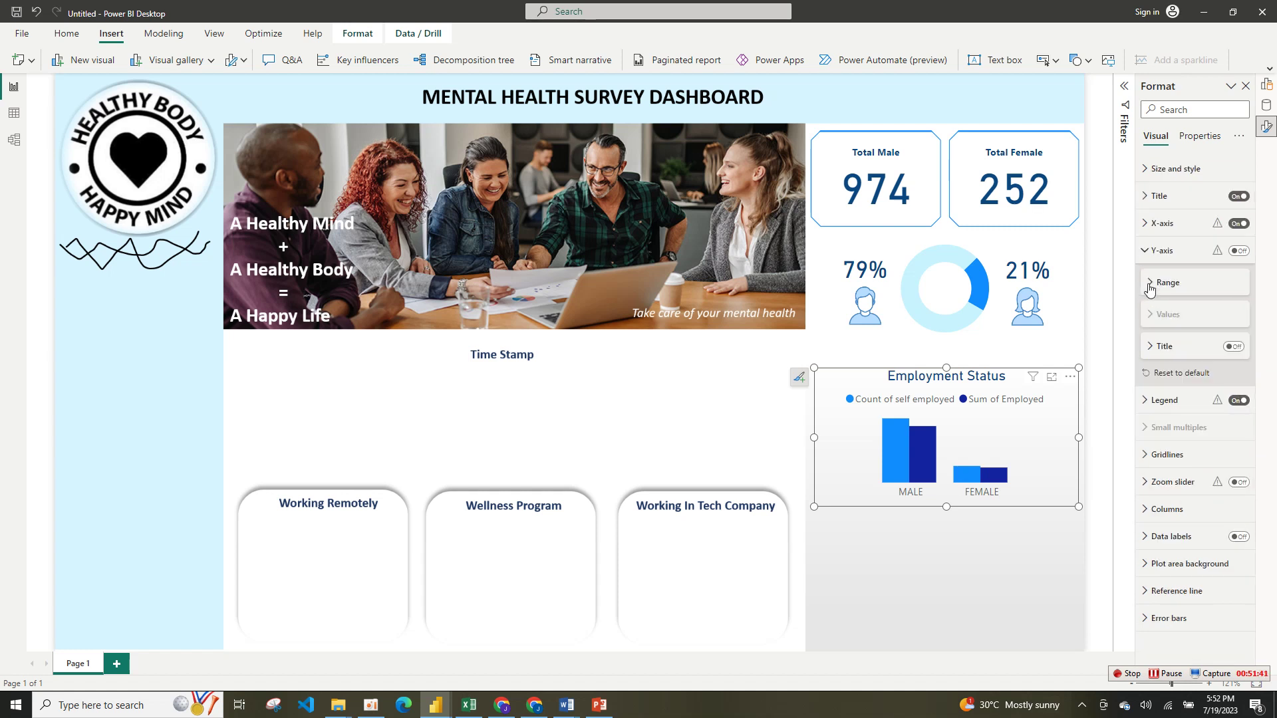
left_click(1150, 356)
left_click(1150, 356)
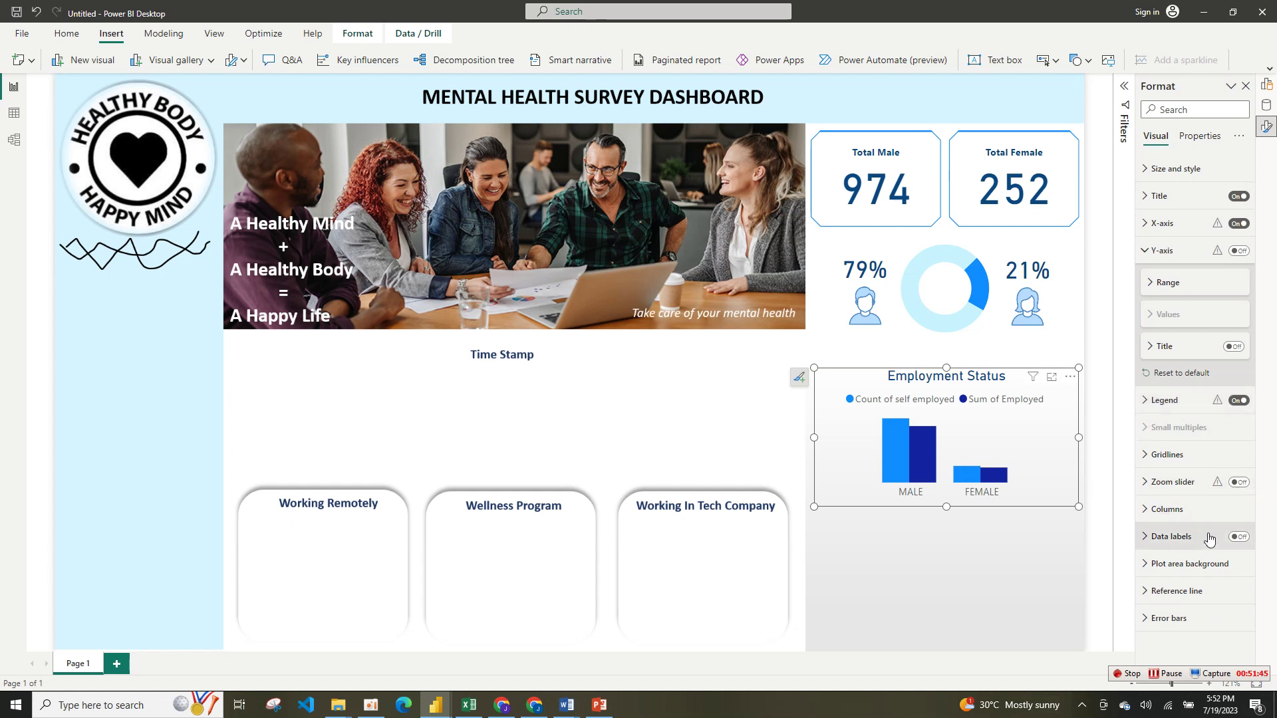
left_click(1242, 538)
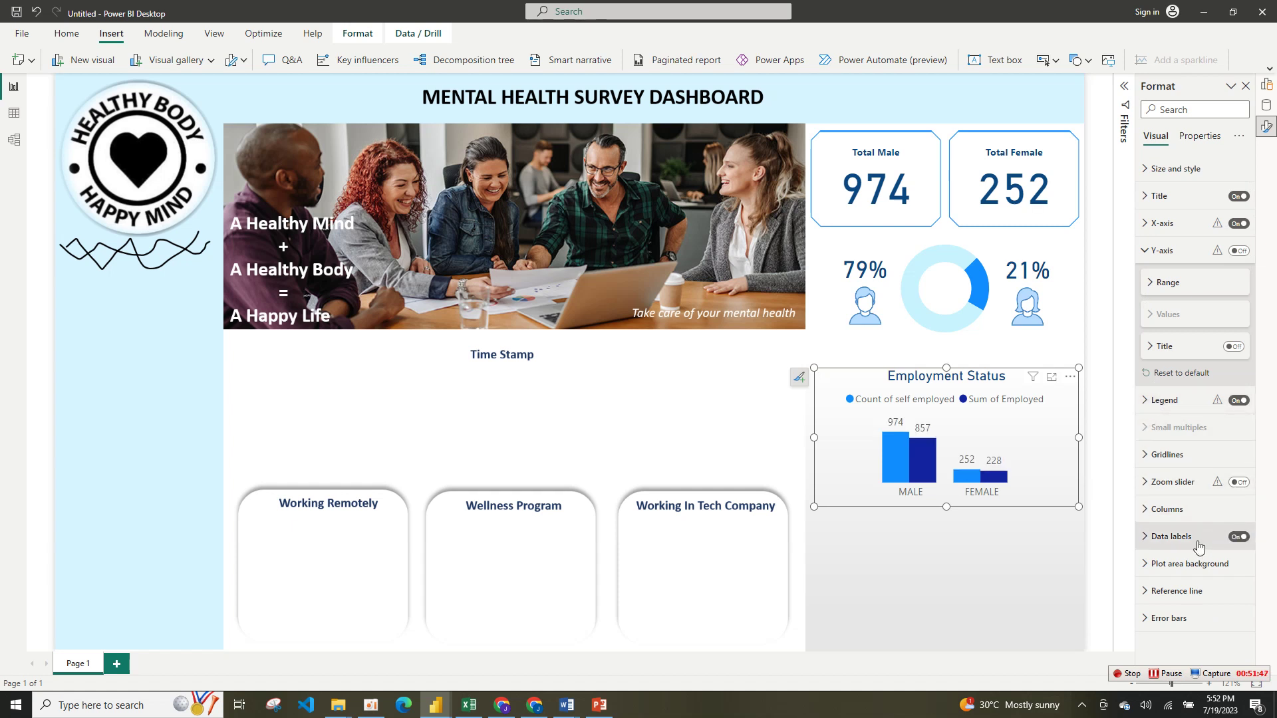
- Set the data label values of the Employment Status chart to dark blue
scroll(1253, 494, "down", 5)
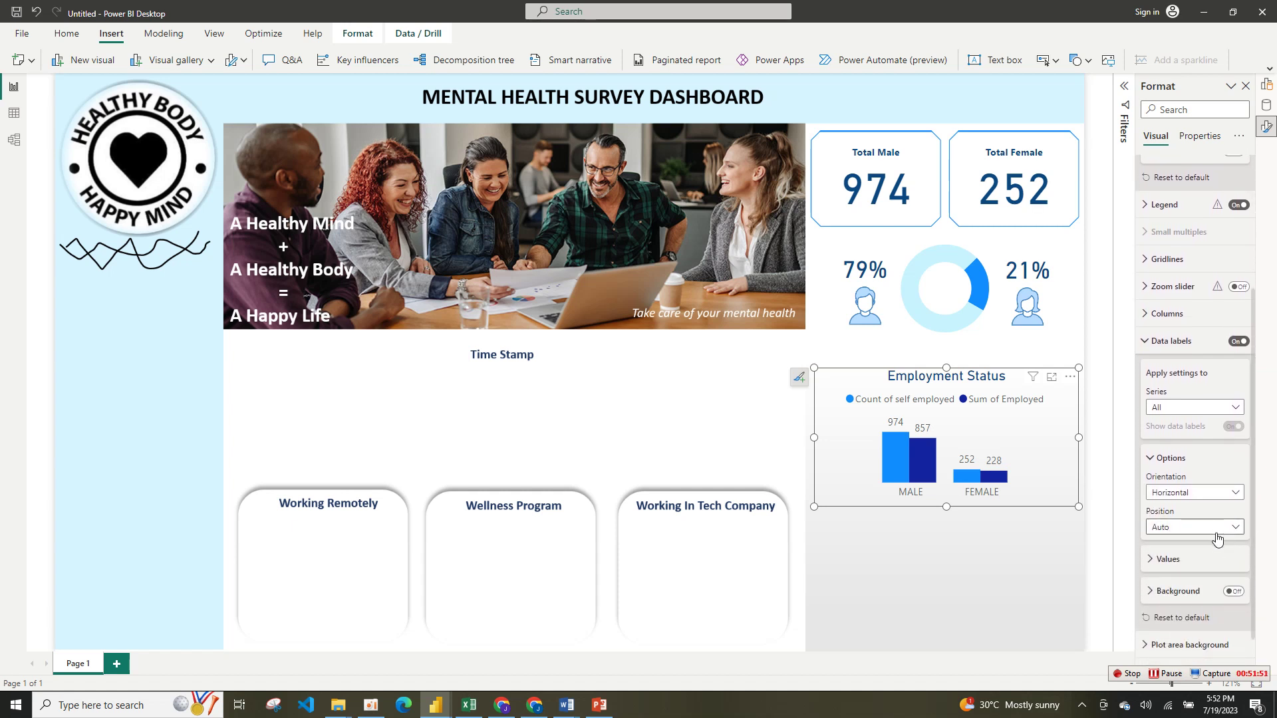
left_click(1209, 560)
left_click(1167, 650)
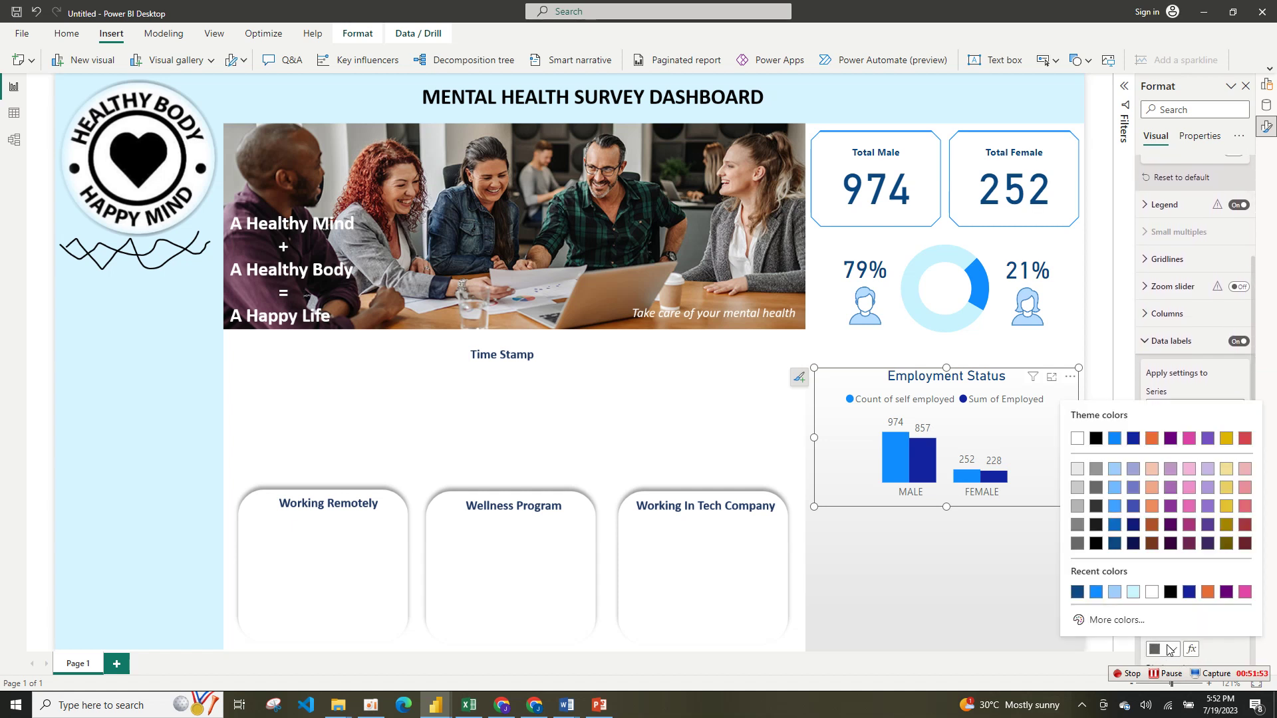
left_click(1076, 594)
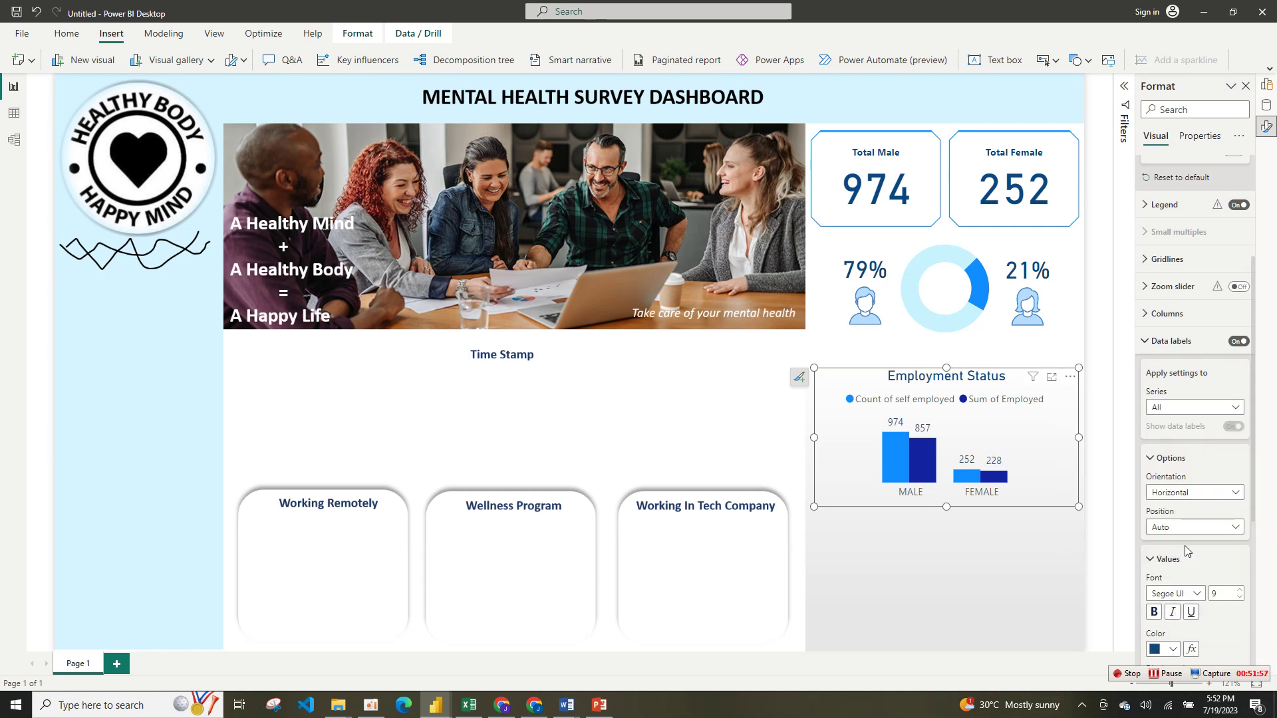
left_click(1161, 458)
- Change the Sum of Employed columns in the Employment Status chart to light cyan
left_click(1171, 307)
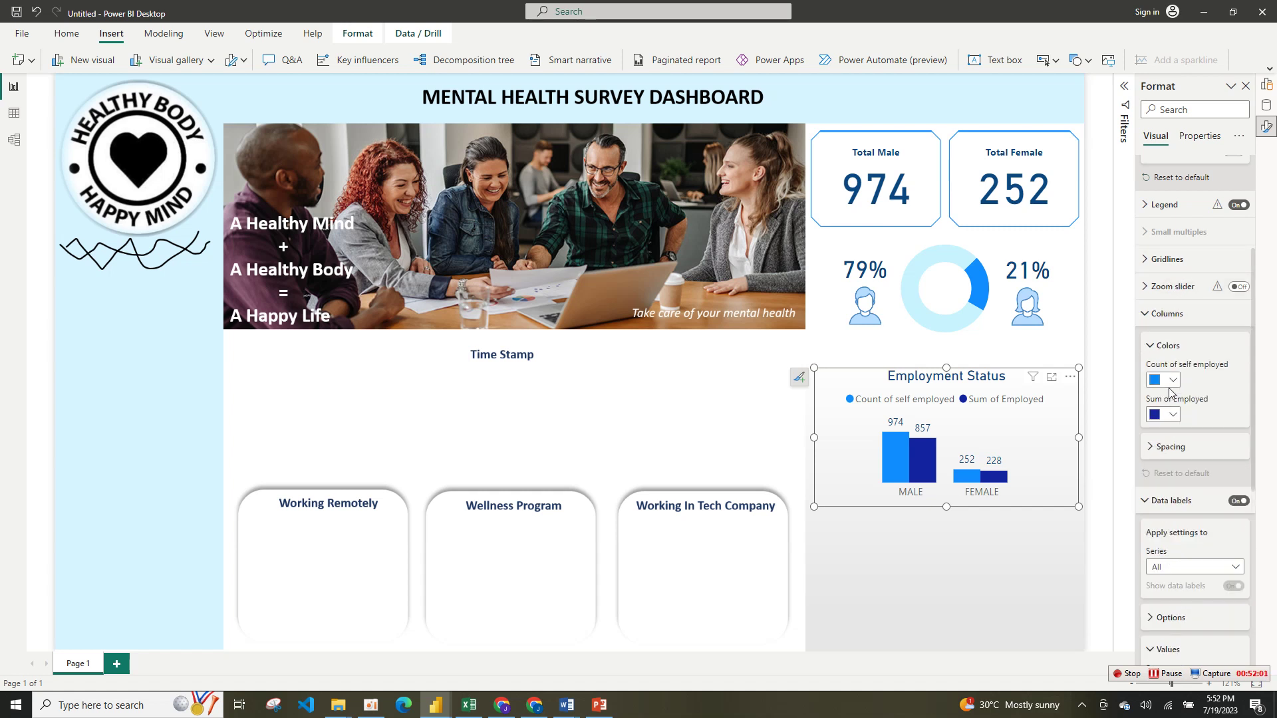
left_click(1172, 415)
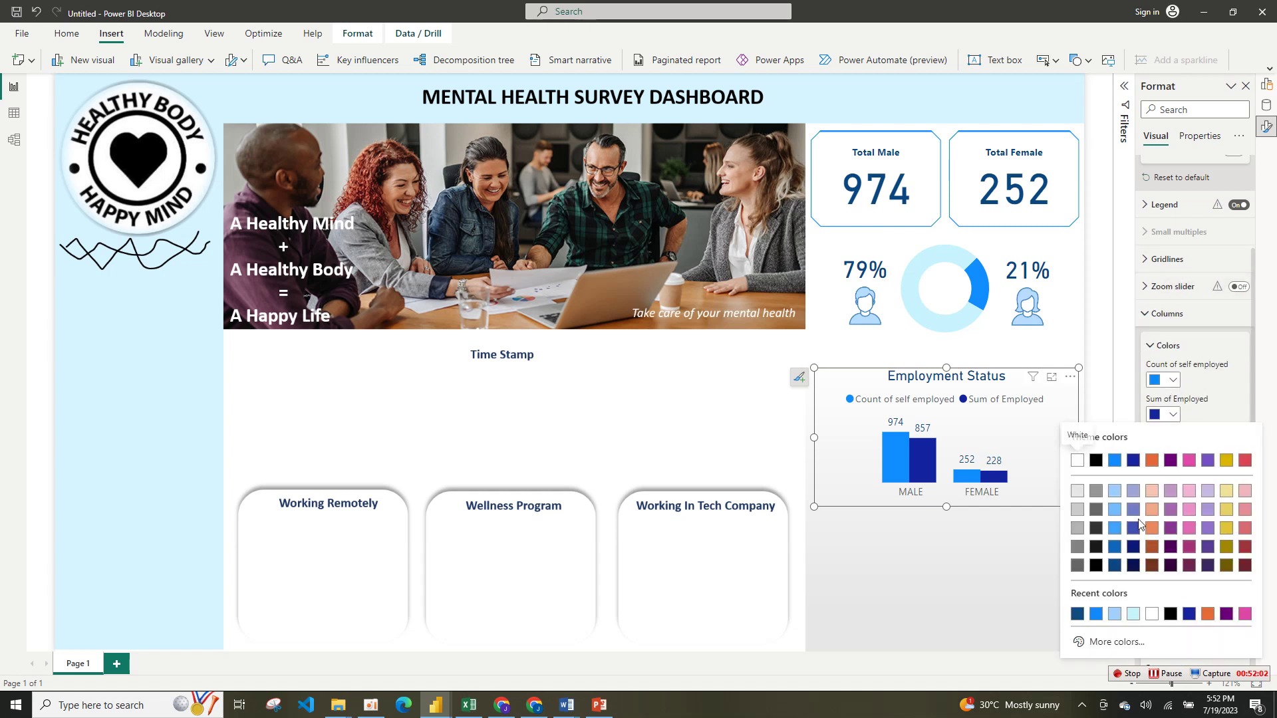
left_click(1134, 613)
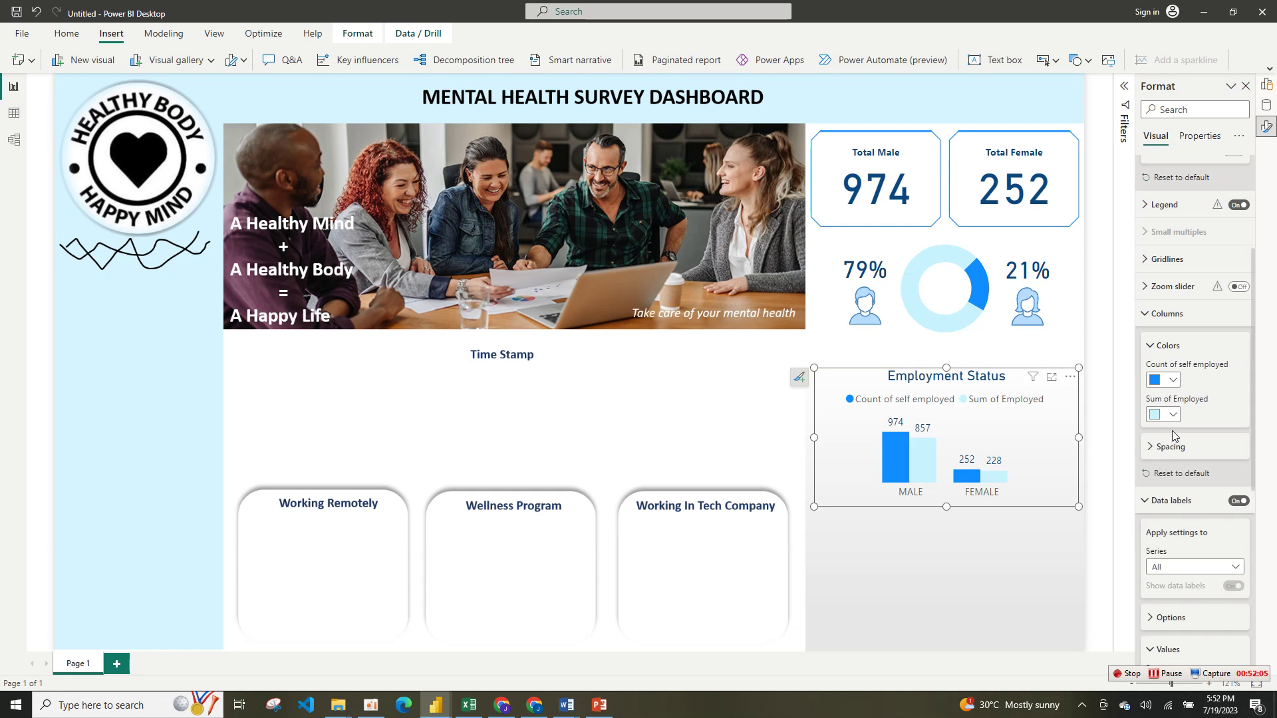
- Try light blue on the Count of self employed columns and restore their bright blue color
left_click(1173, 381)
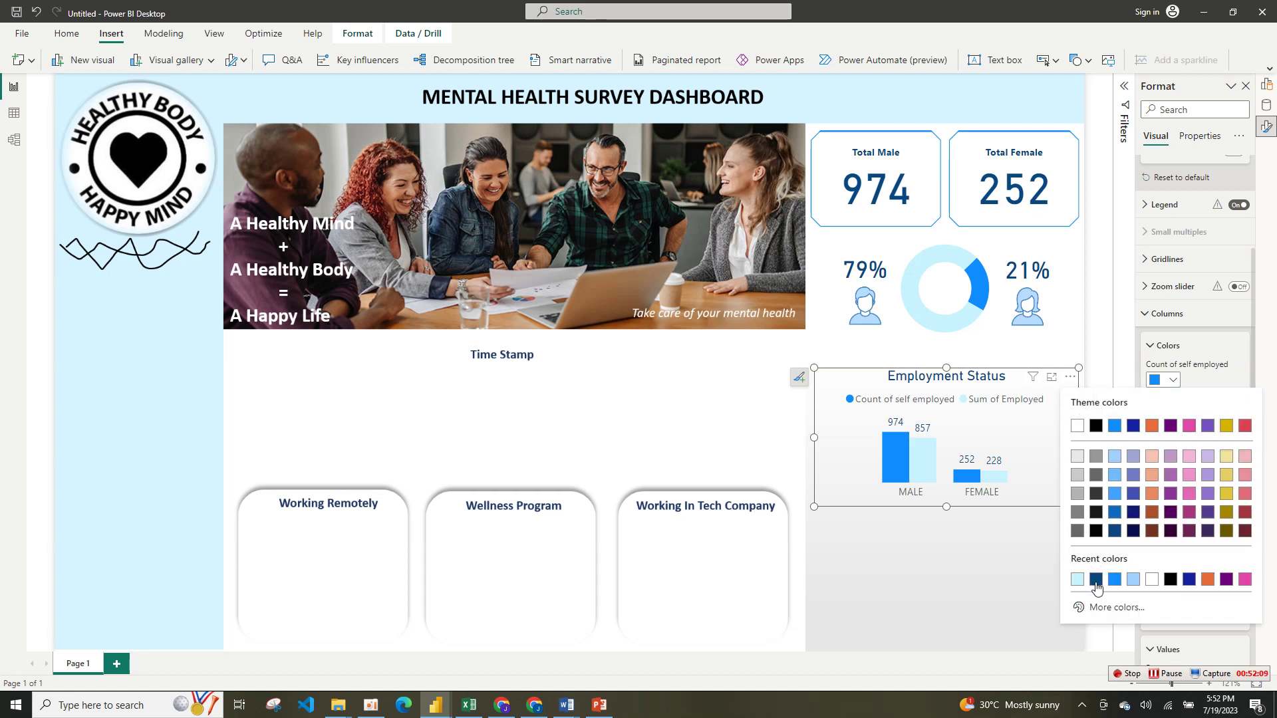
left_click(1133, 580)
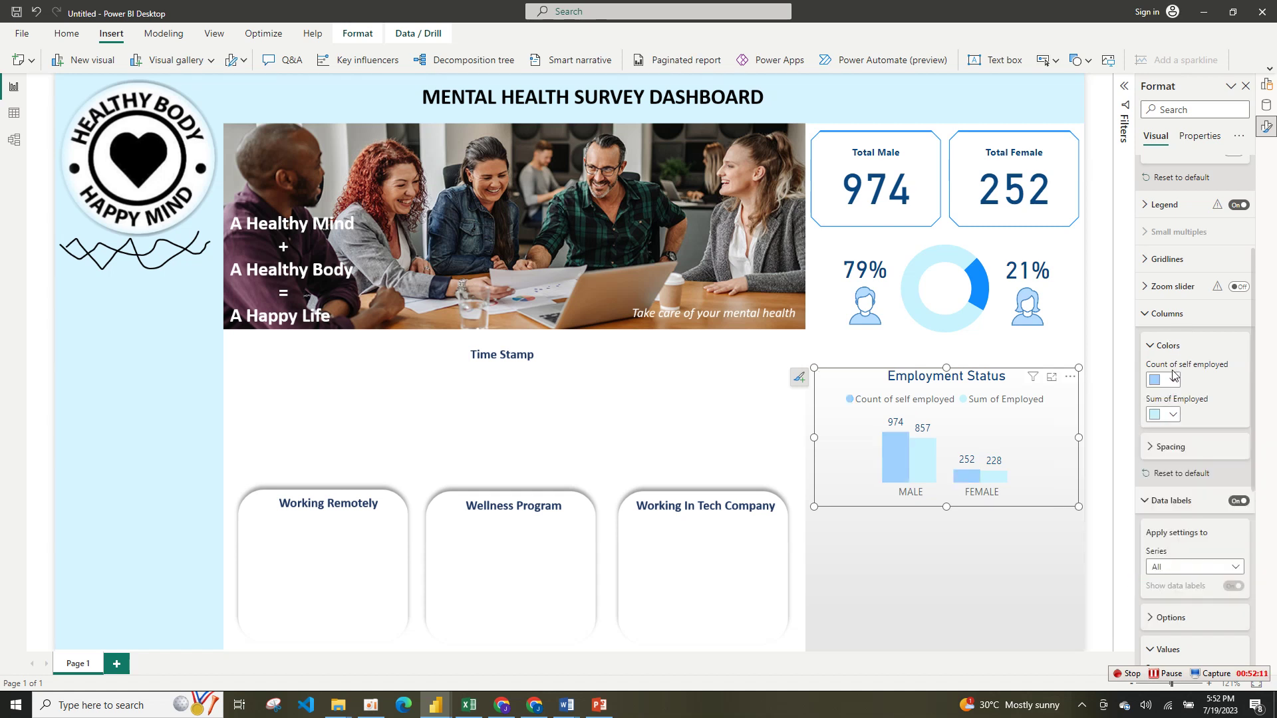
left_click(1173, 381)
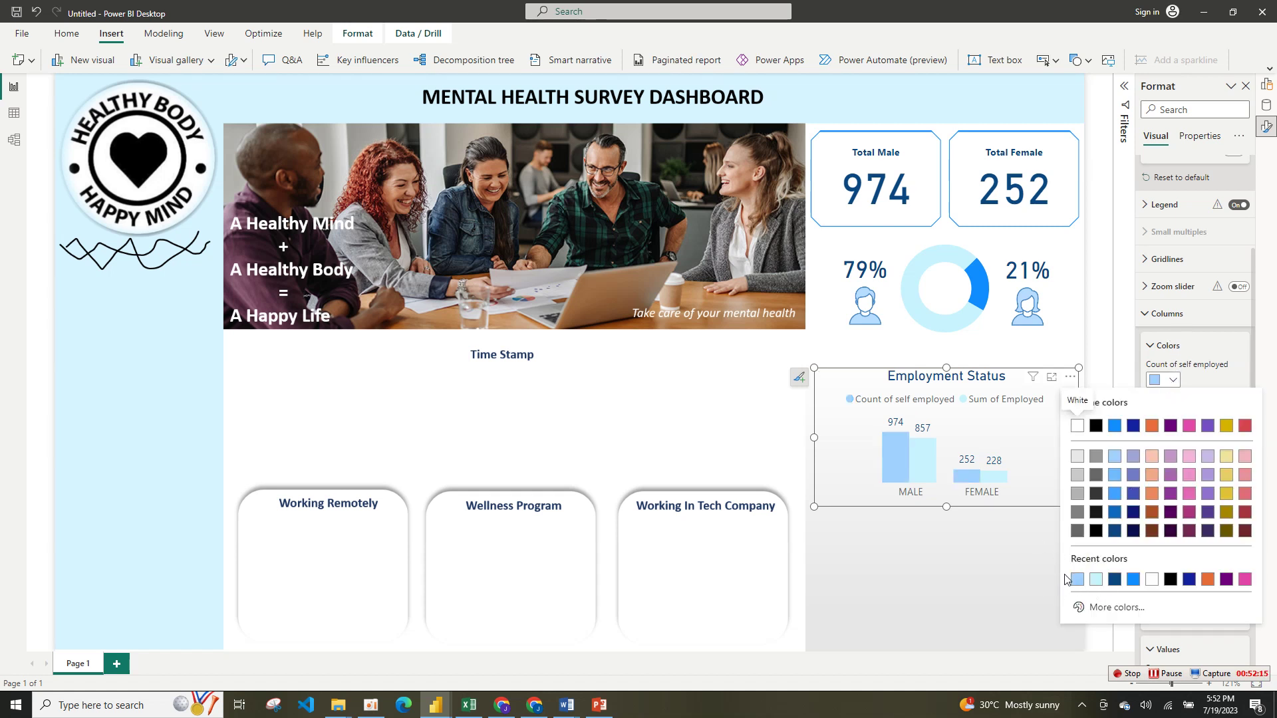
left_click(1133, 579)
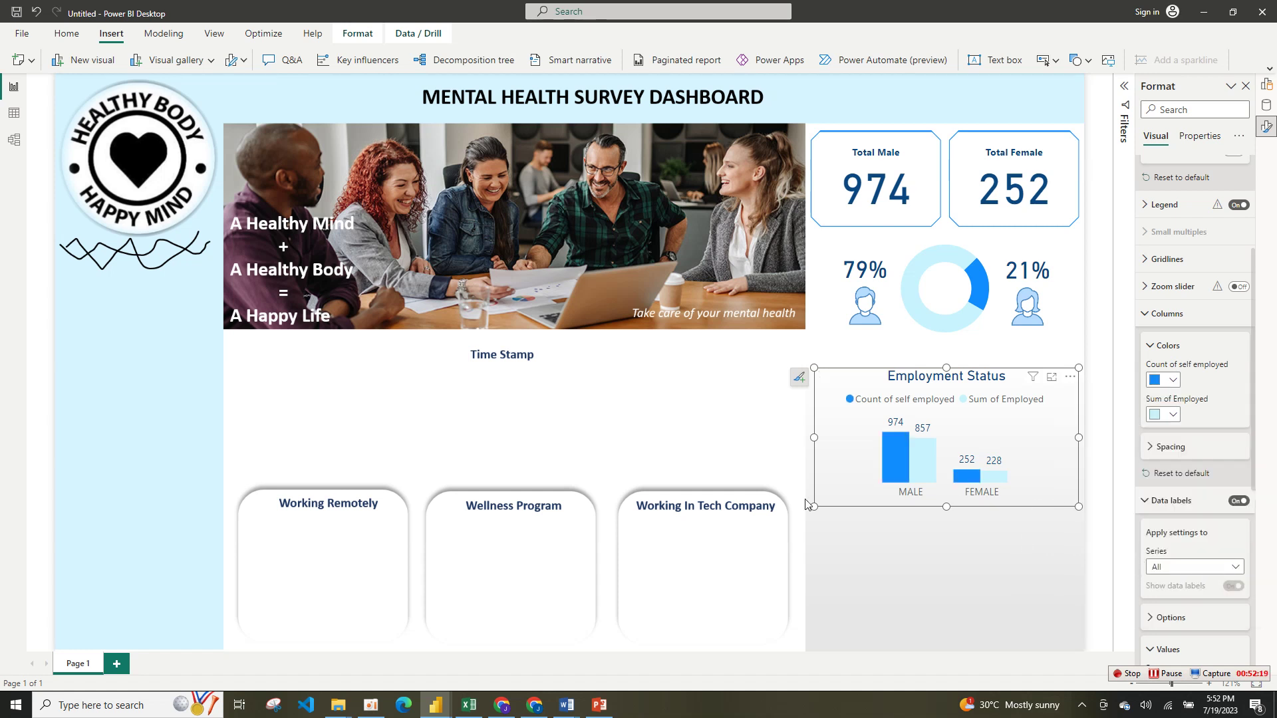
- Narrow the Employment Status chart slightly from its left edge and move it up a little toward the donut chart
mouse_move(813, 509)
left_mouse_down()
mouse_move(828, 509)
mouse_move(818, 510)
left_mouse_up()
left_click_drag(1059, 489, 1059, 475)
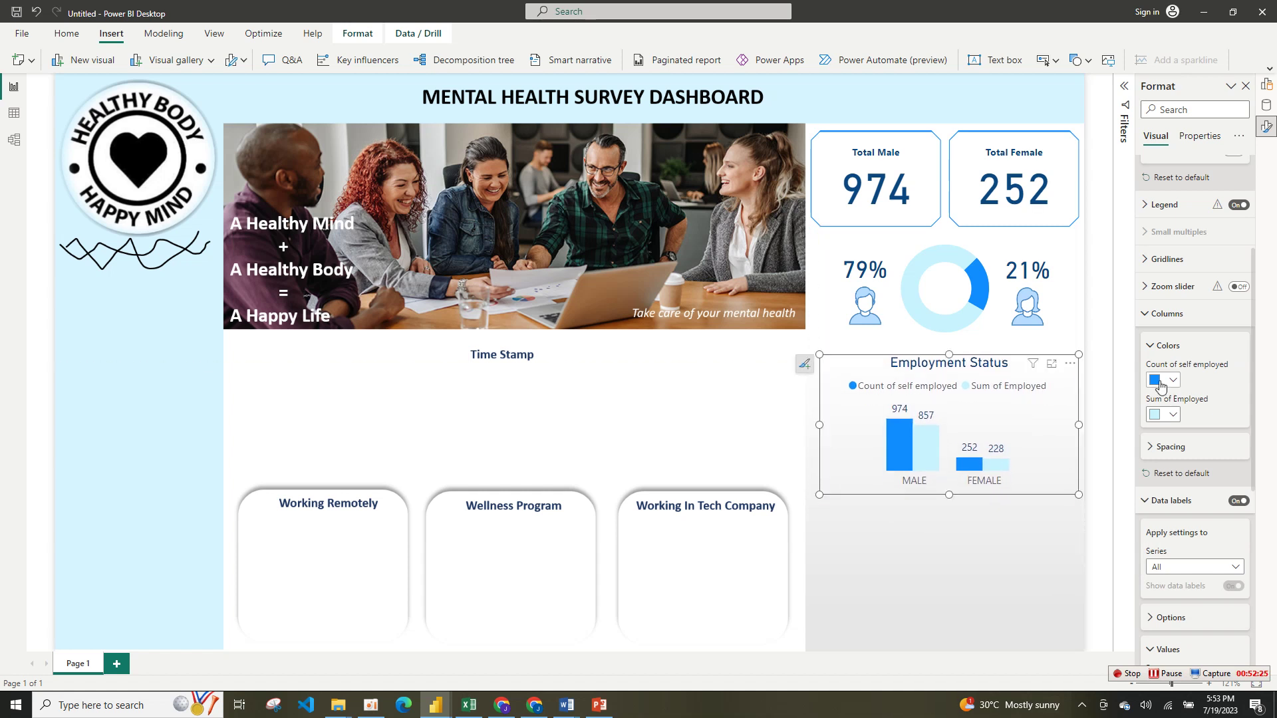
- Set the legend text color of the Employment Status chart to dark blue and collapse the legend's text and position settings
left_click(1157, 345)
left_click(1171, 205)
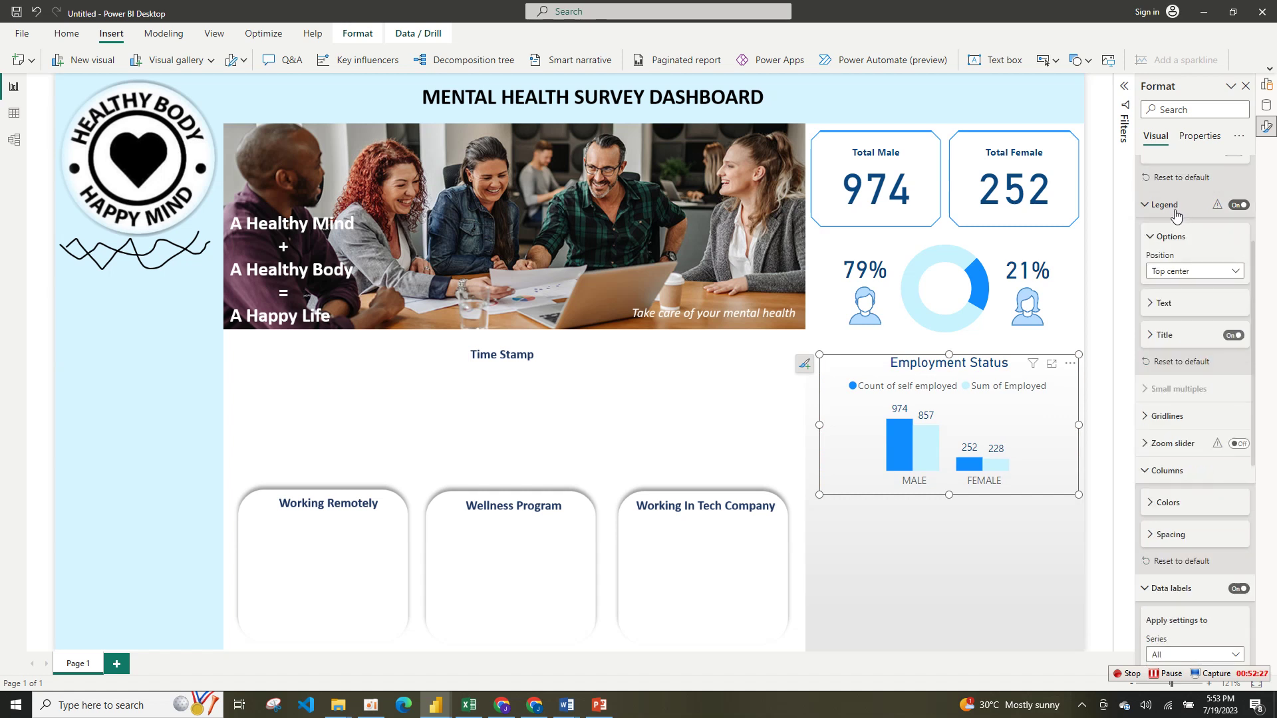
left_click(1199, 308)
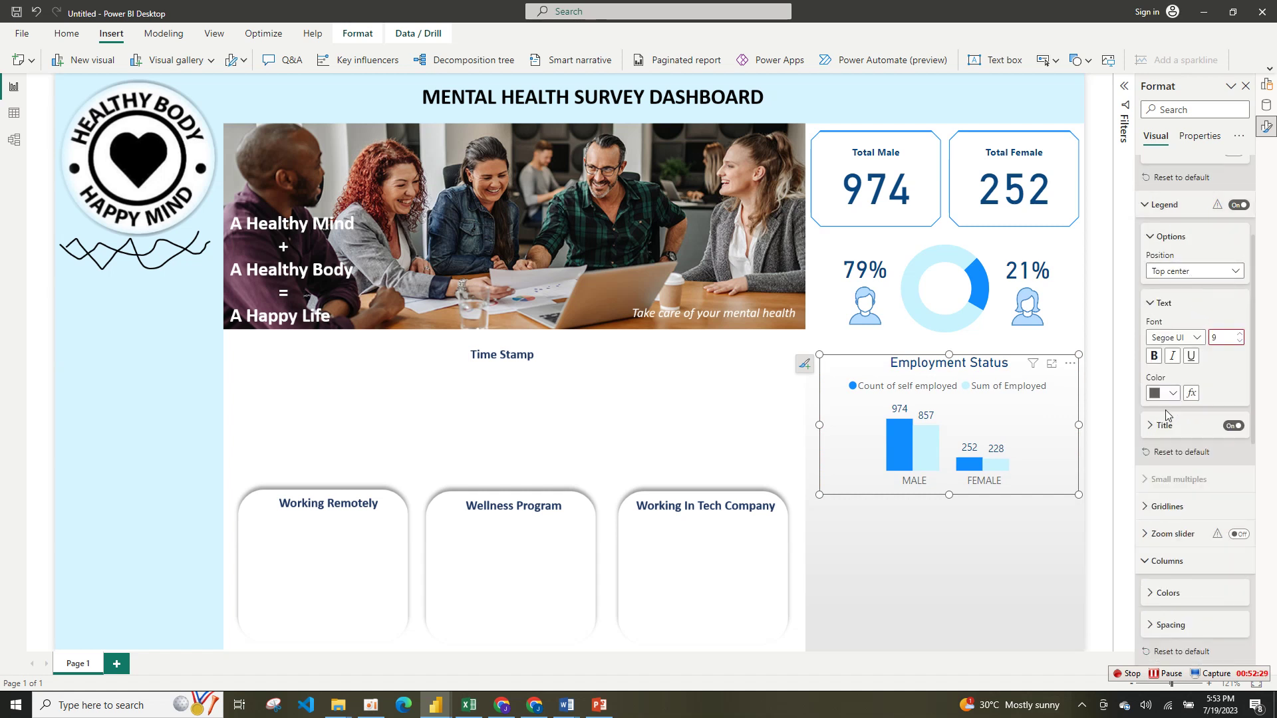
left_click(1171, 393)
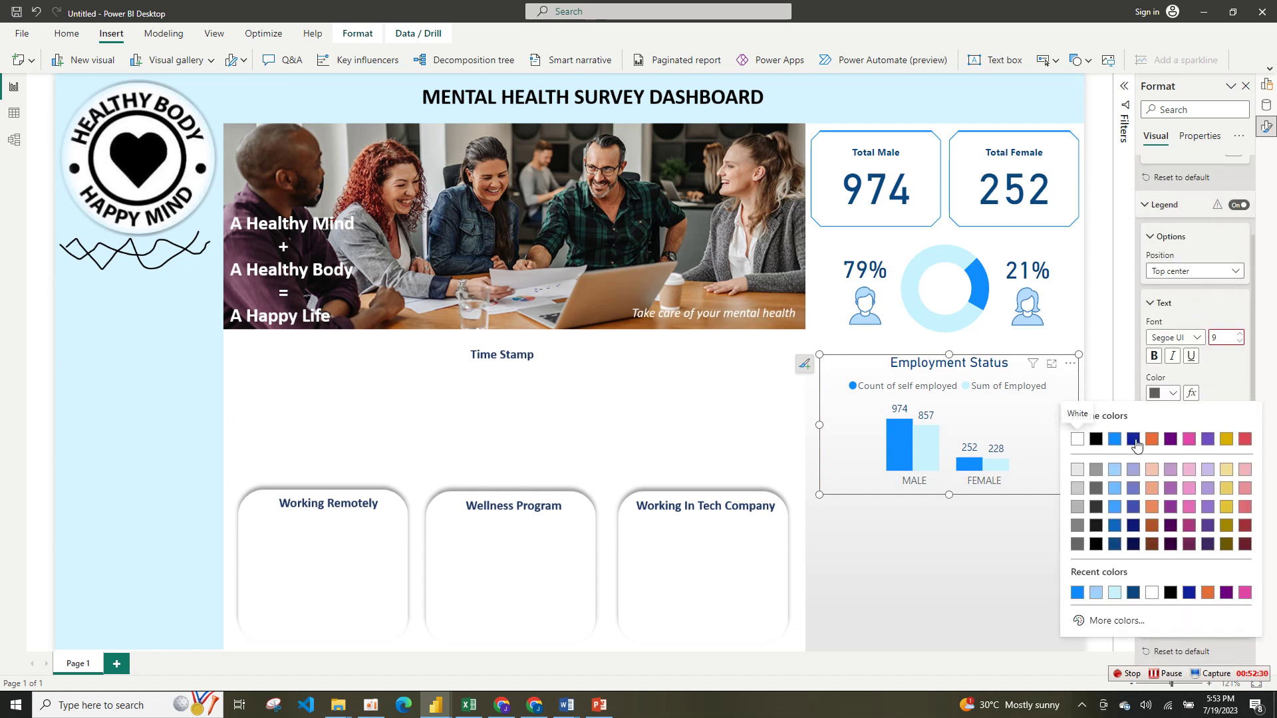
left_click(1134, 593)
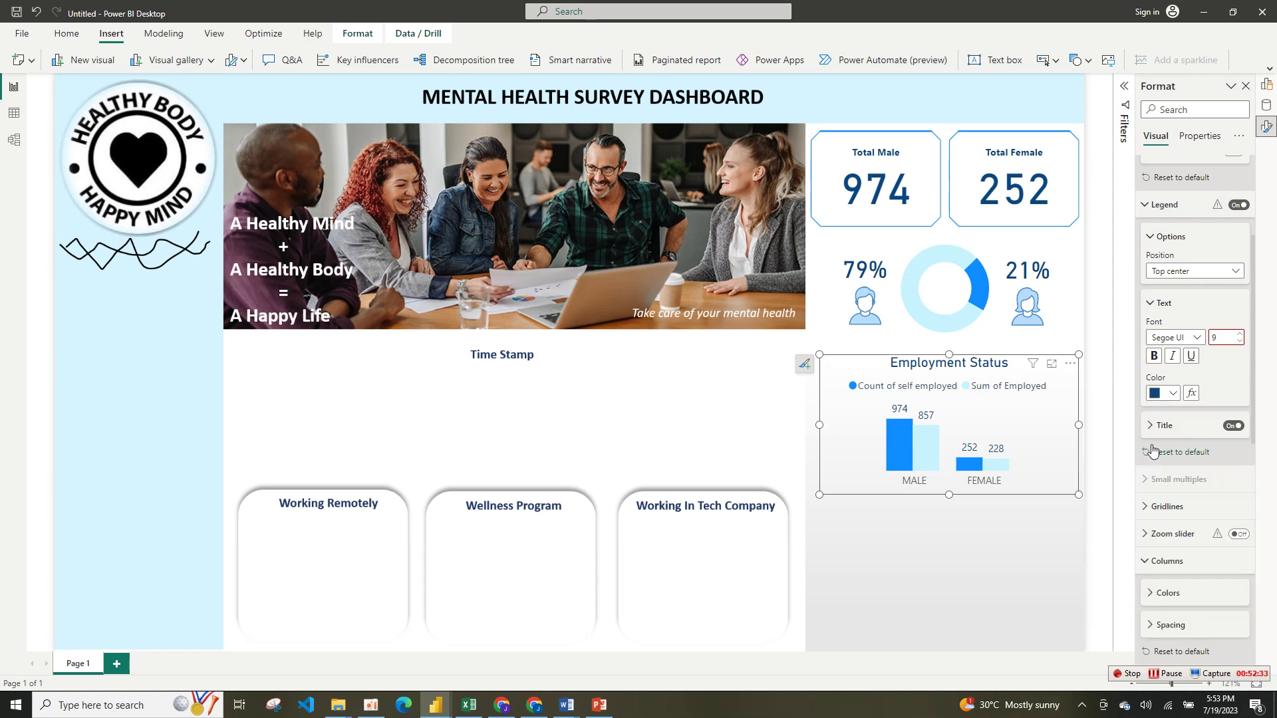
left_click(1151, 305)
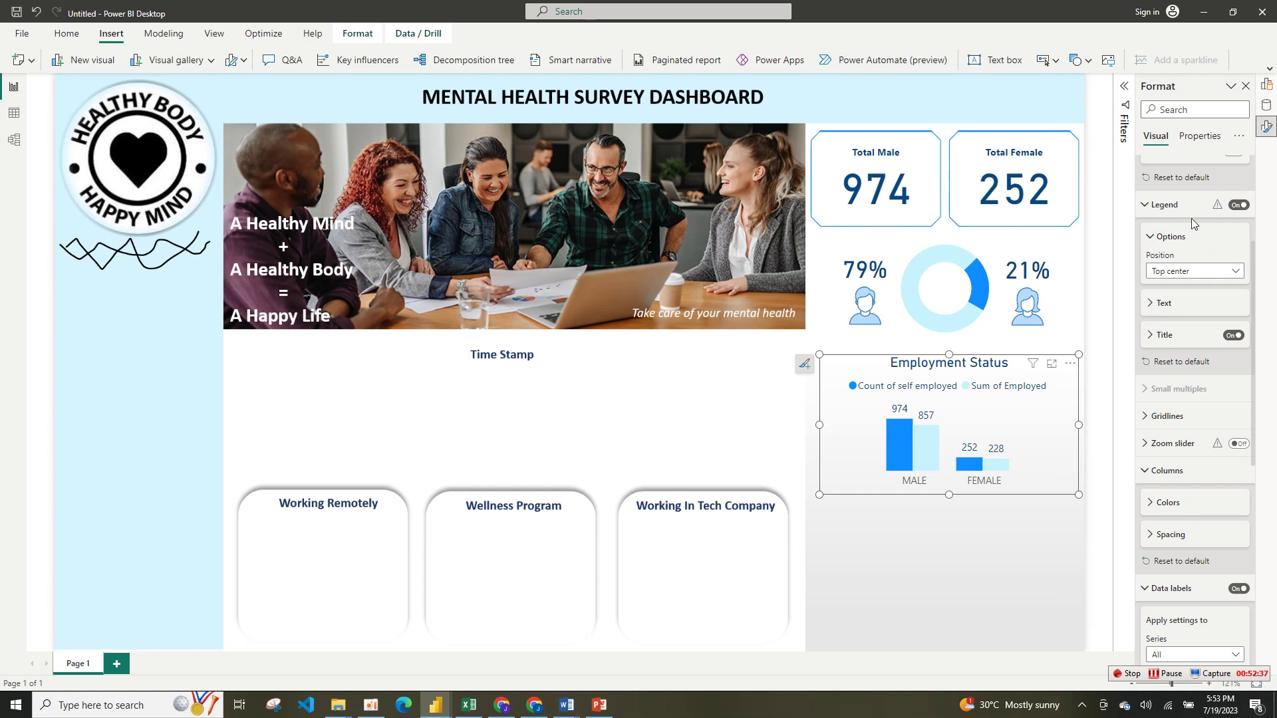
left_click(1182, 236)
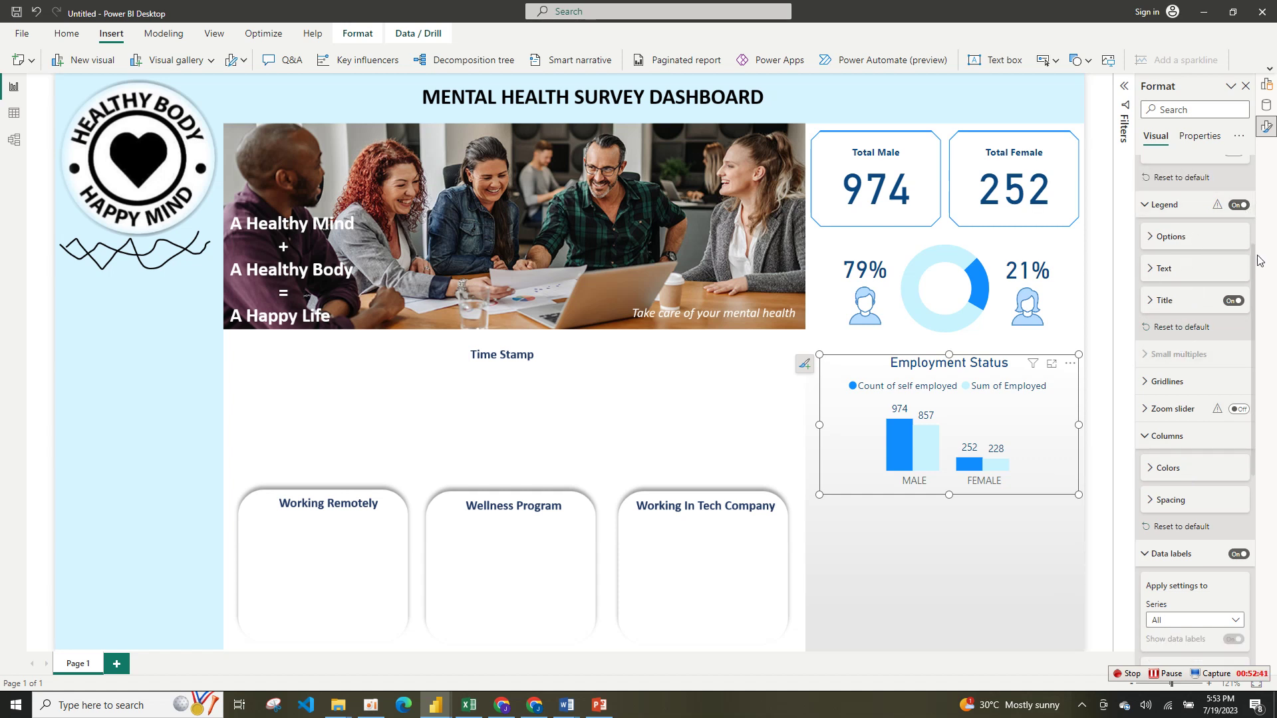
- Set the X-axis values of the Employment Status chart to dark blue, trying bold and switching it back off
scroll(1256, 259, "up", 3)
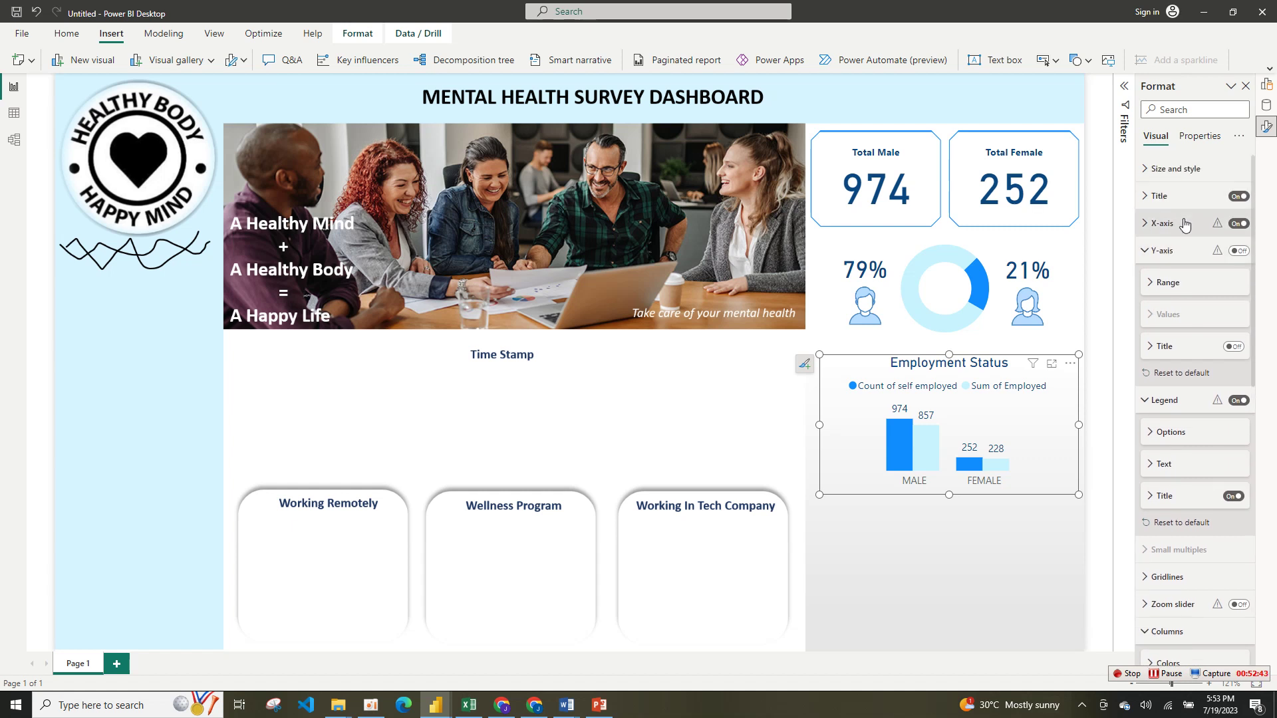
left_click(1184, 226)
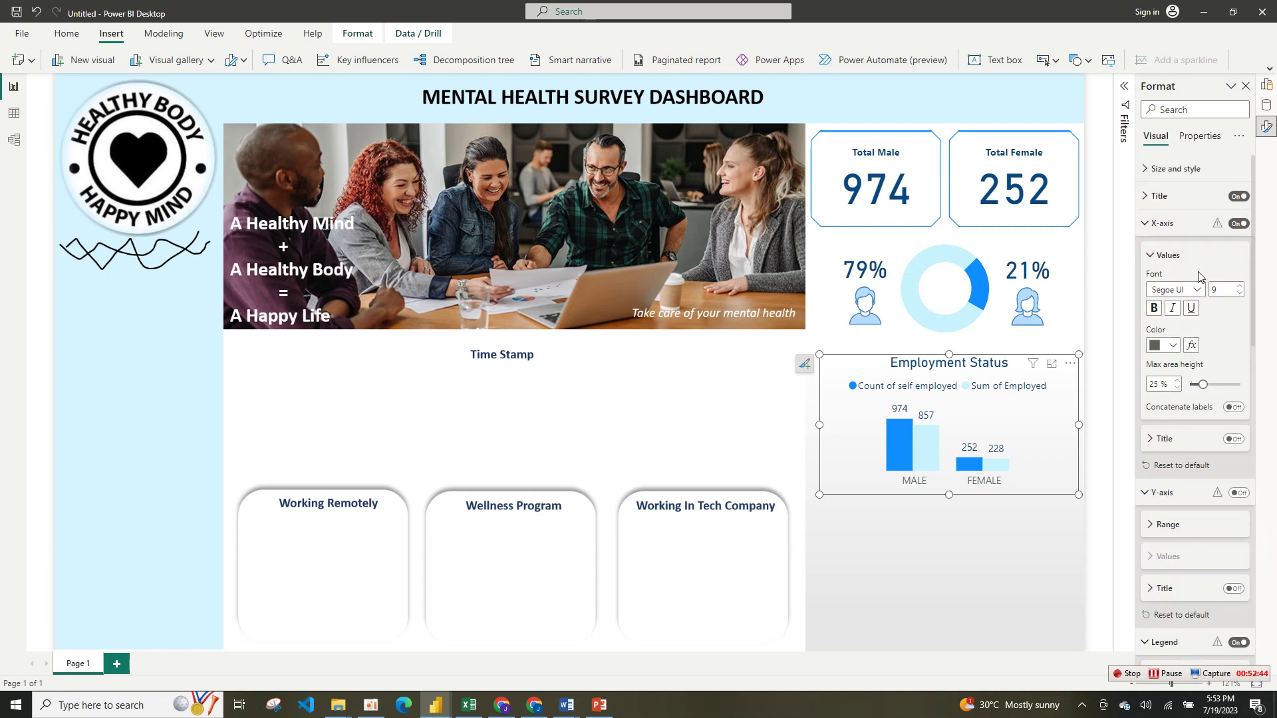
left_click(1172, 345)
left_click(1077, 545)
left_click(1154, 308)
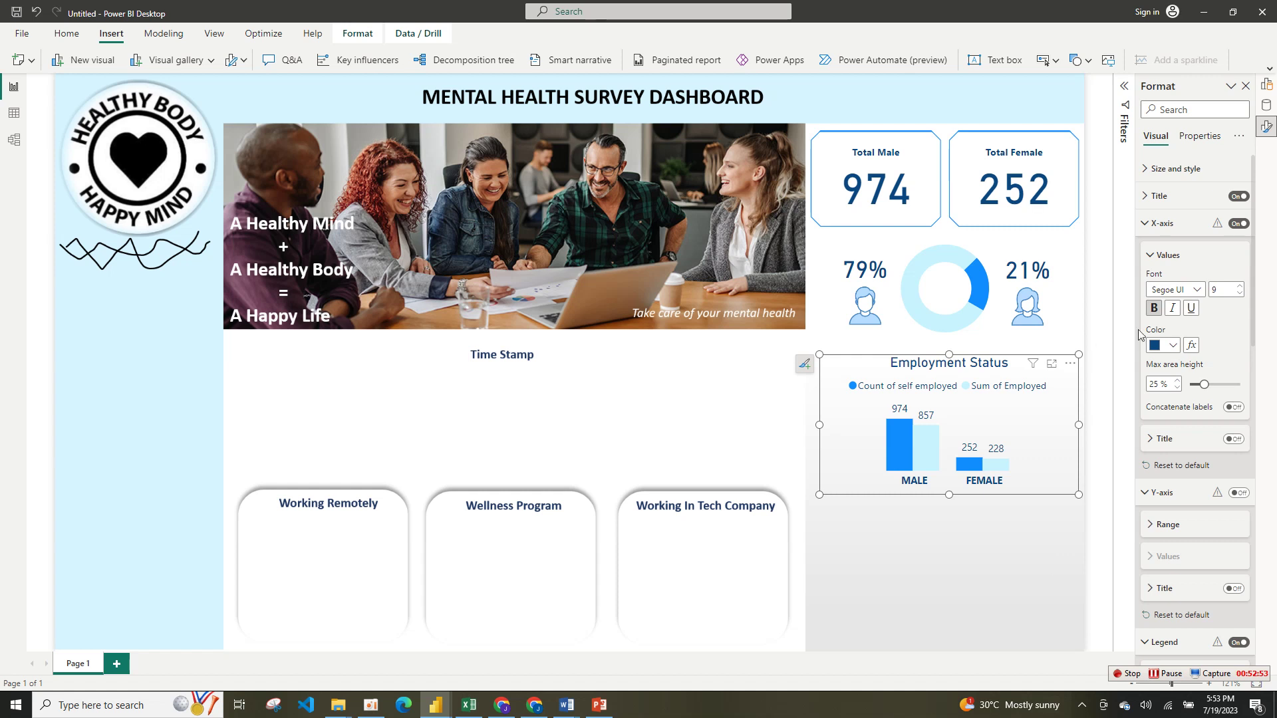
left_click(1155, 345)
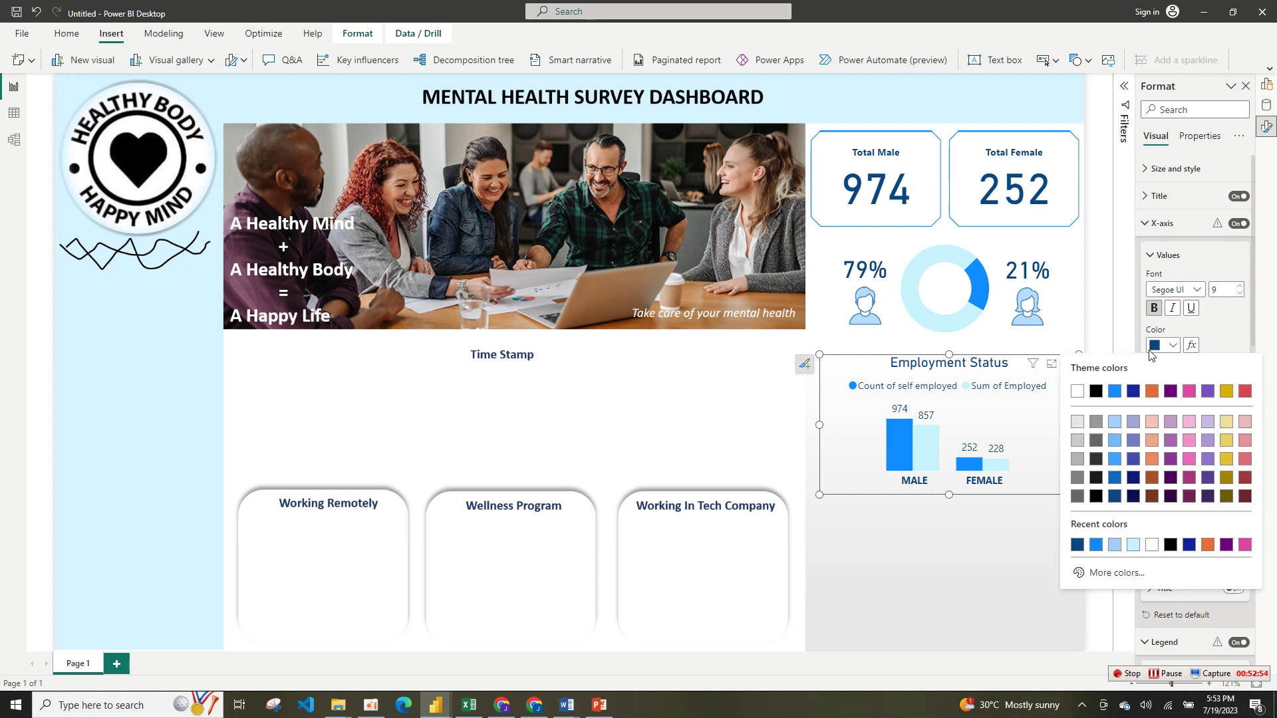
left_click(1156, 313)
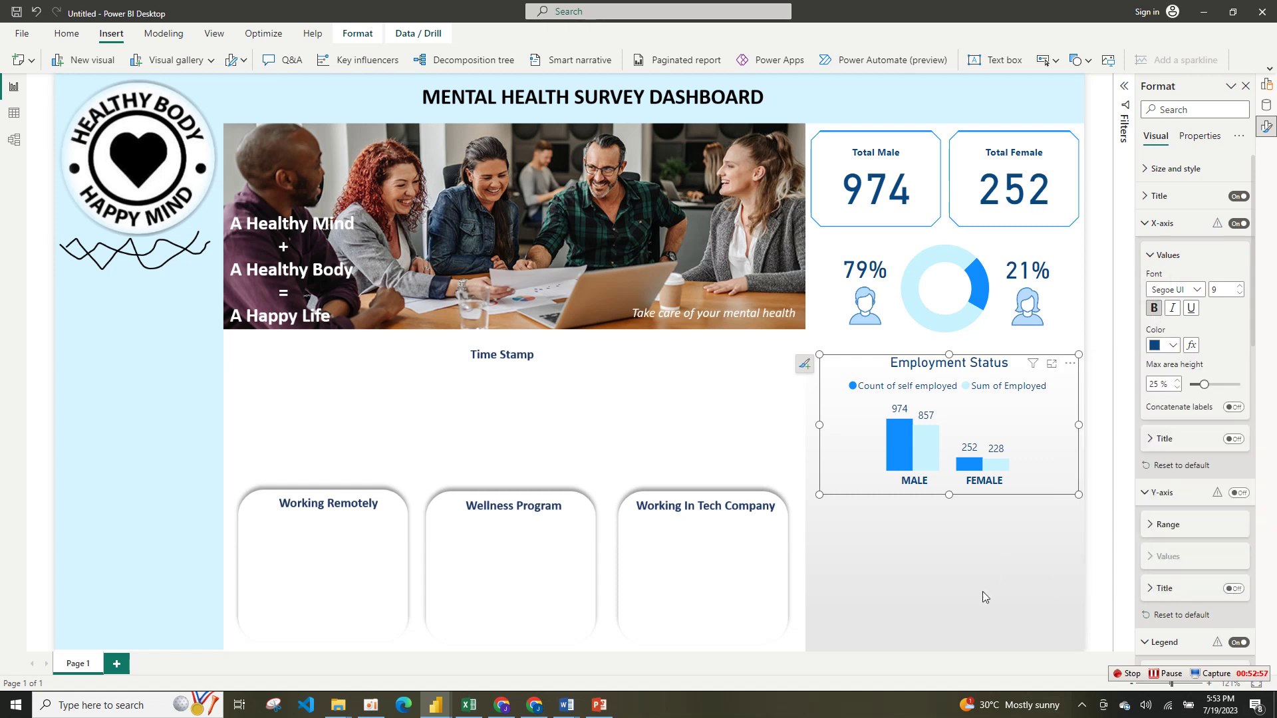
left_click(1154, 308)
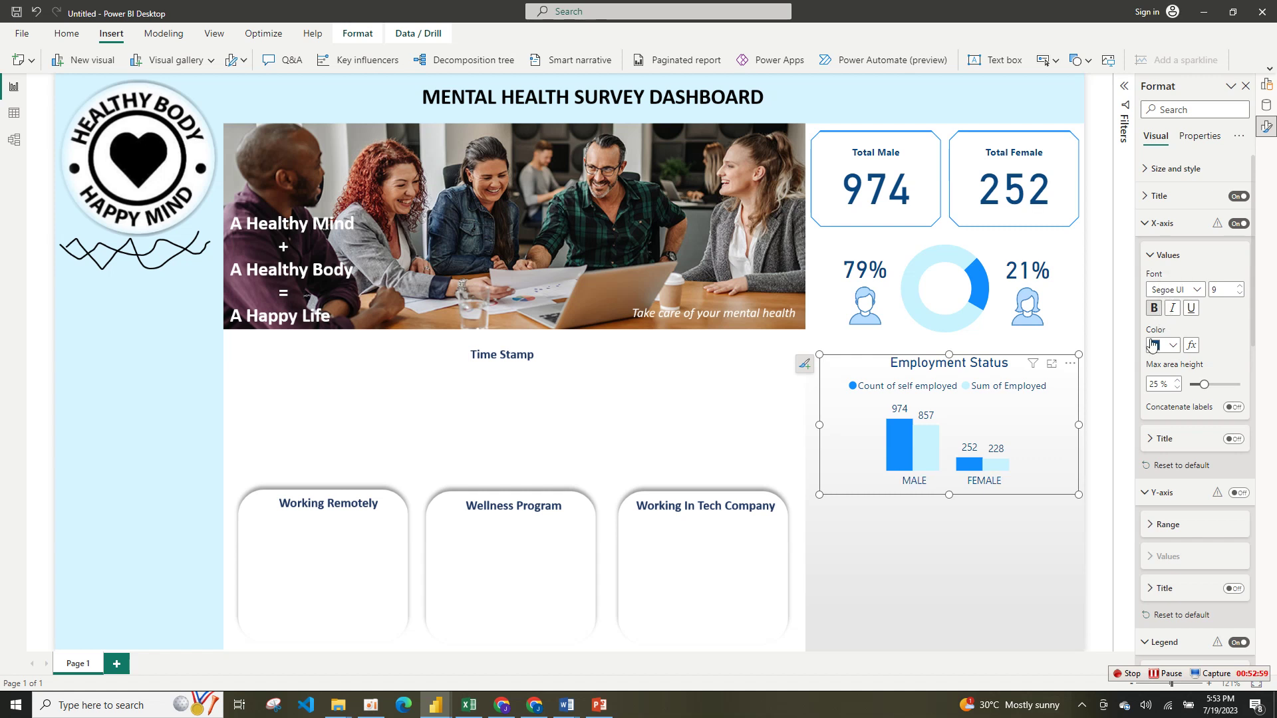
- Nudge the Employment Status chart slightly higher below the donut chart
left_click(1022, 602)
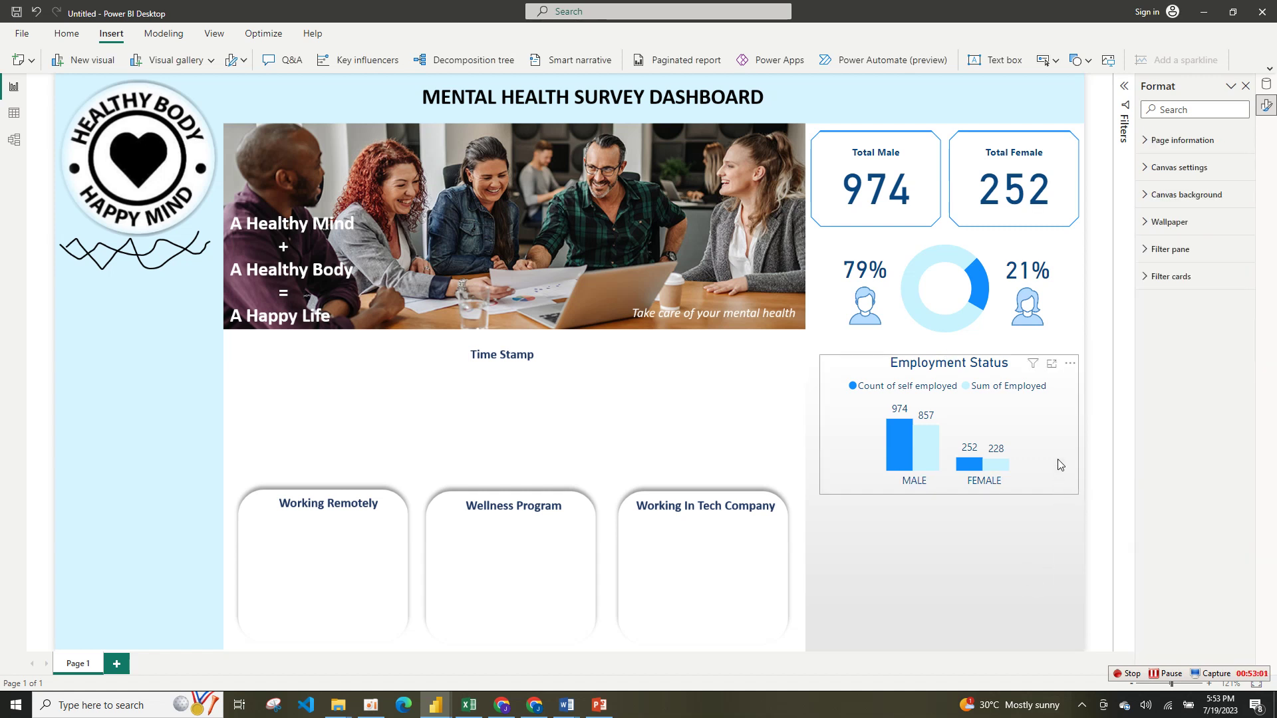
left_click_drag(1060, 458, 1059, 487)
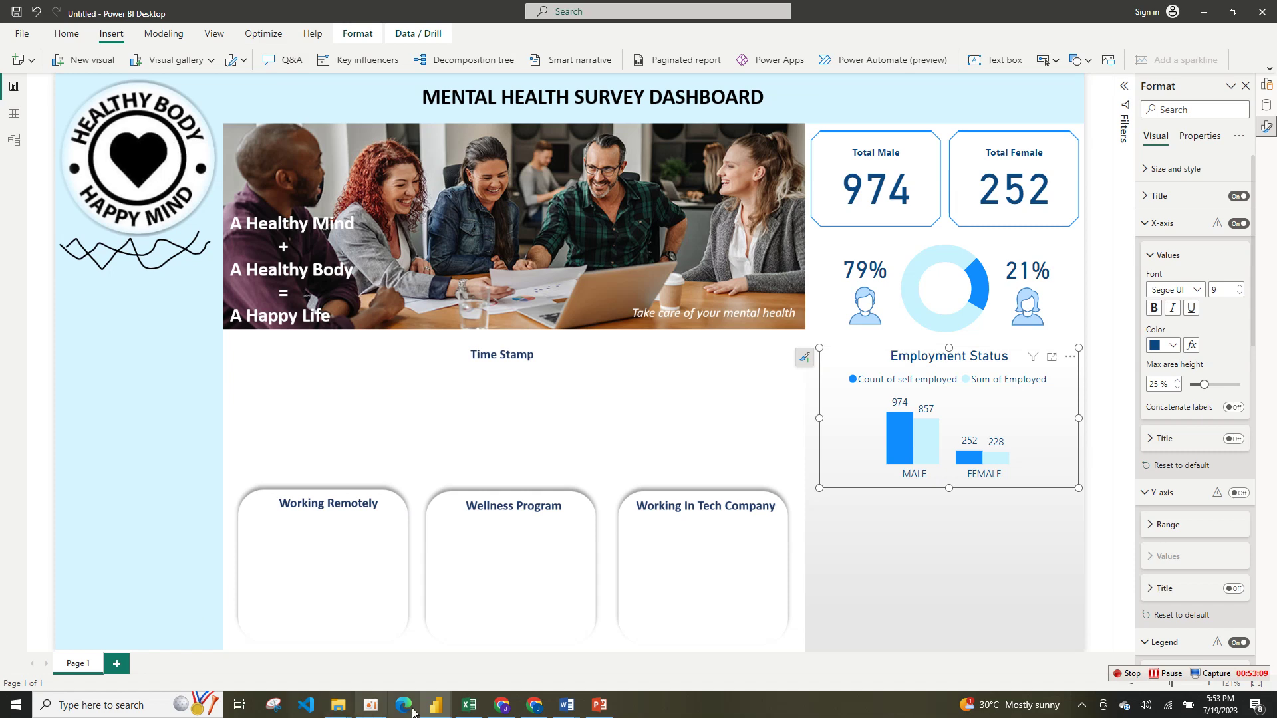
- Check the arrow dividers in the finished MENTAL HEALTH report and insert a pentagon block arrow into the untitled report
mouse_move(428, 710)
left_click(363, 635)
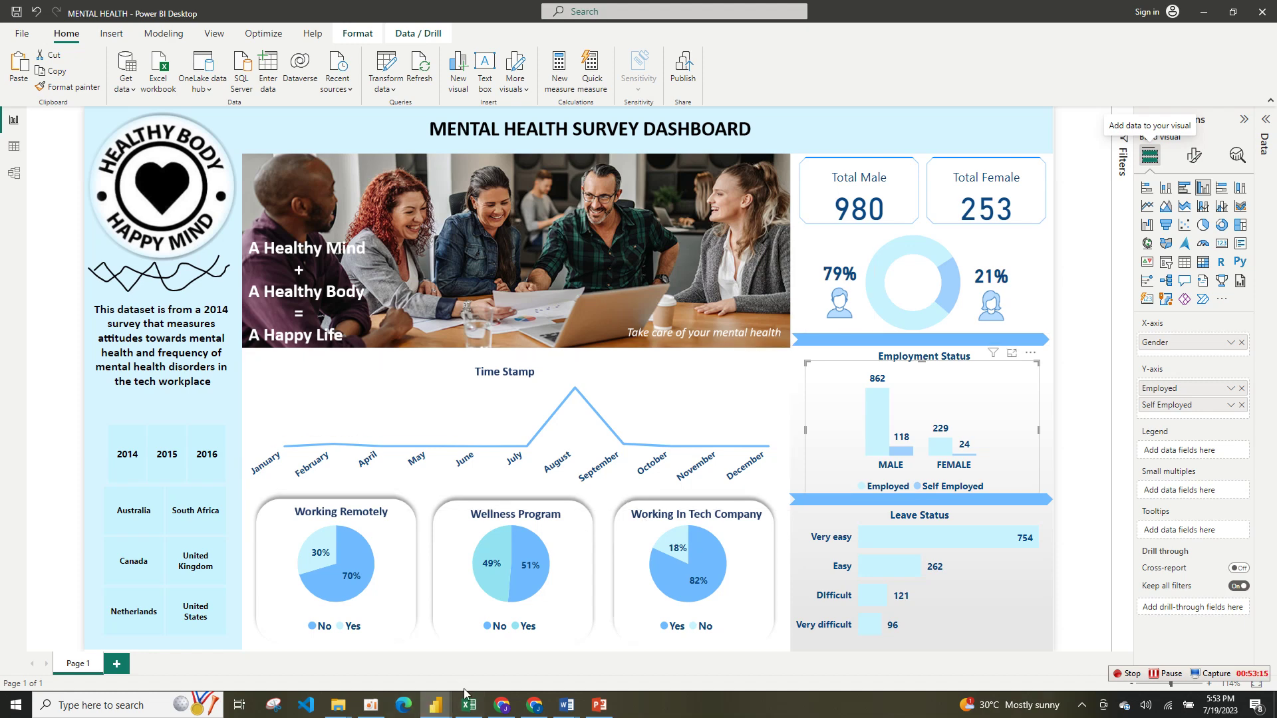
mouse_move(436, 706)
left_click(552, 609)
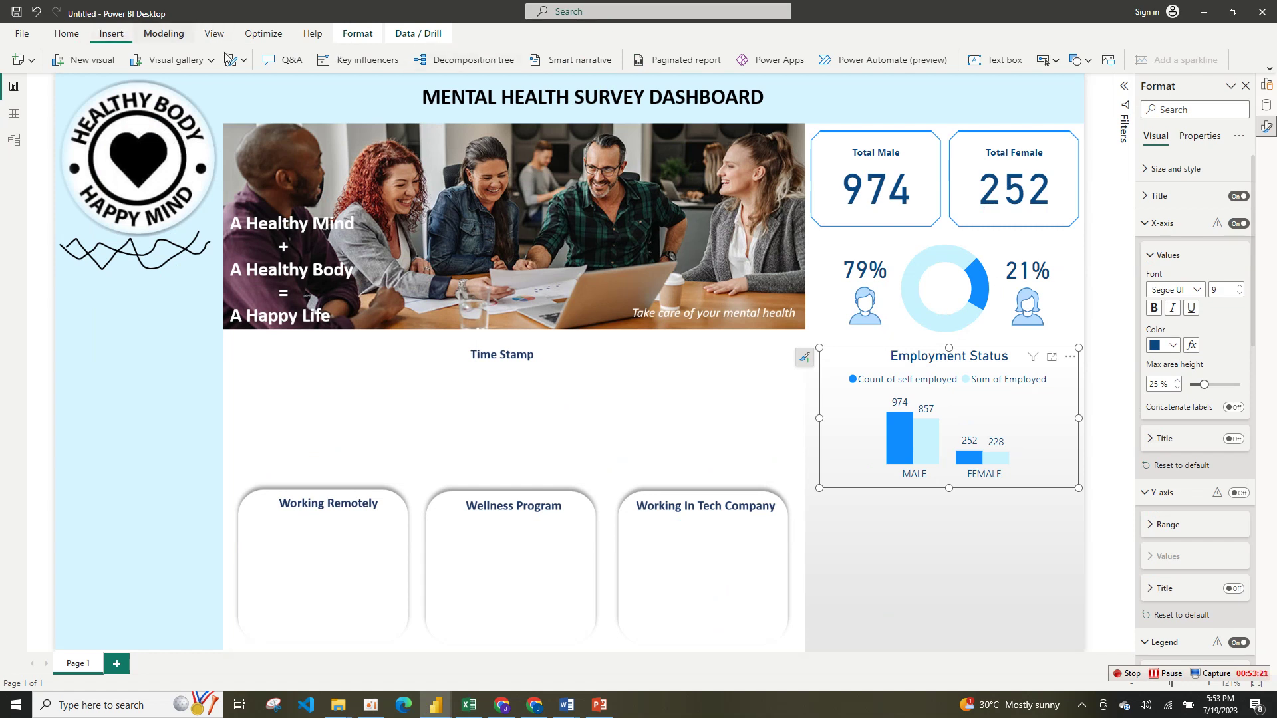
left_click(1078, 60)
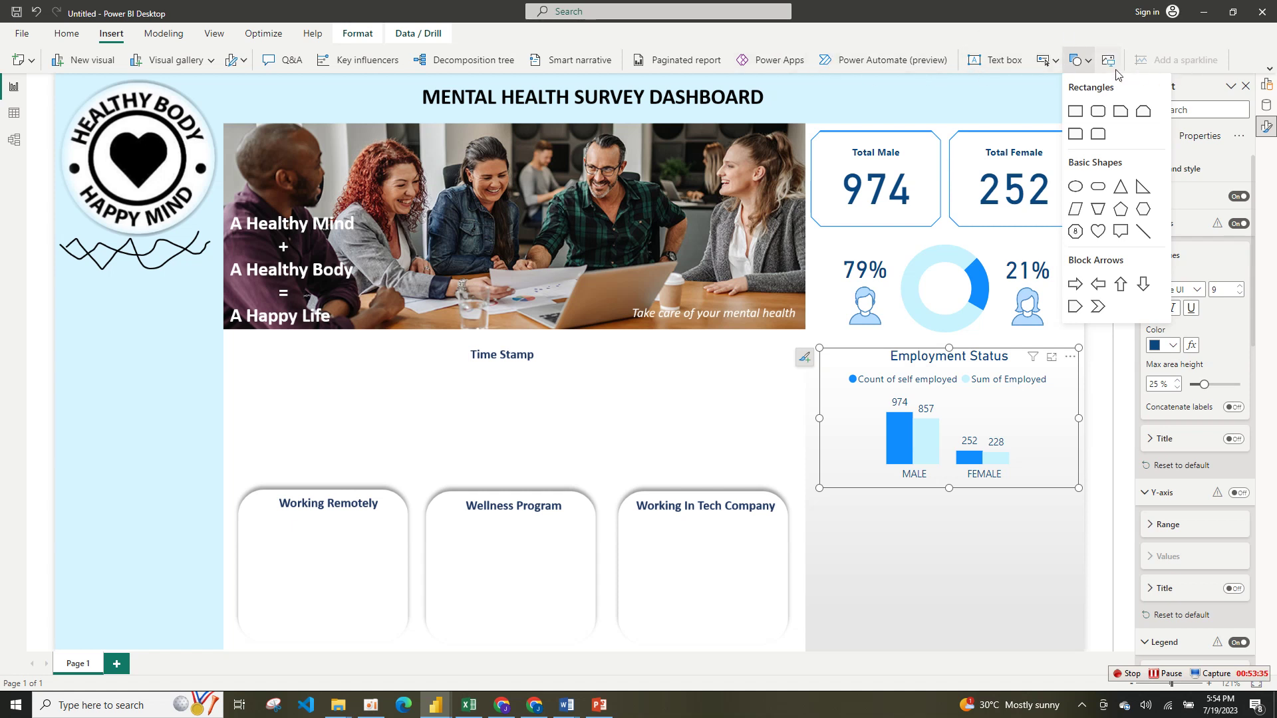
left_click(247, 60)
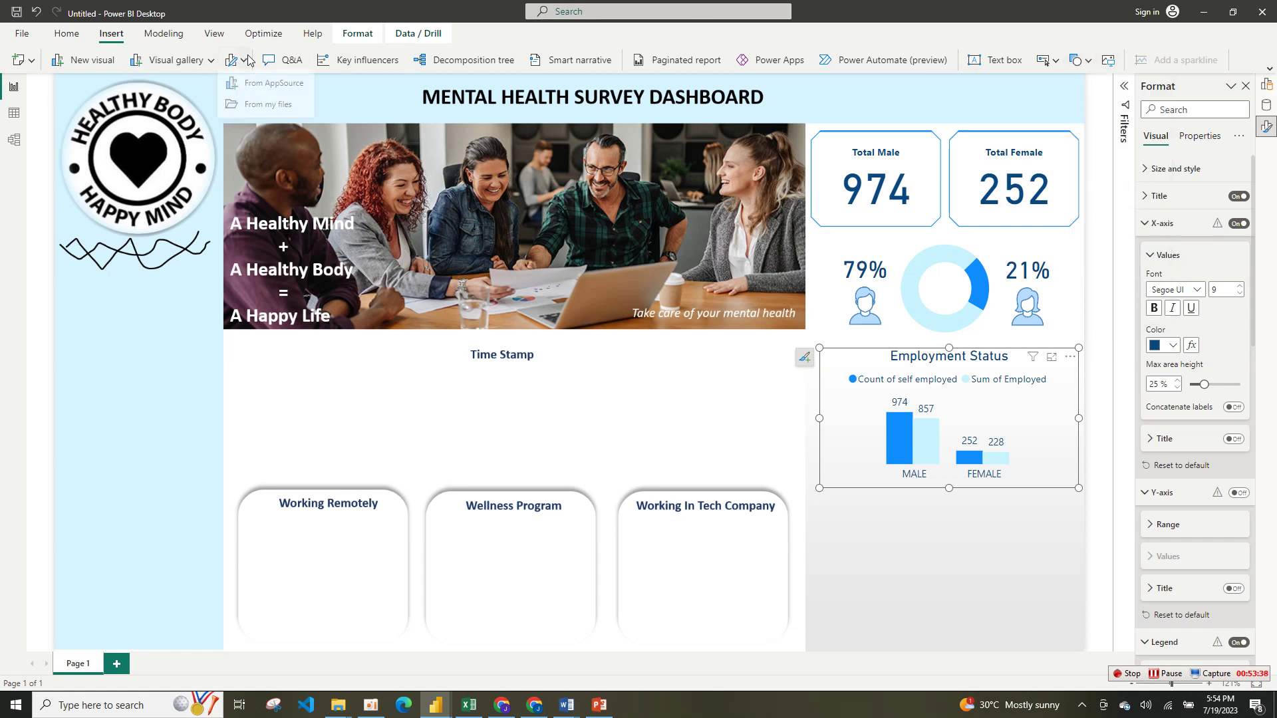
left_click(211, 62)
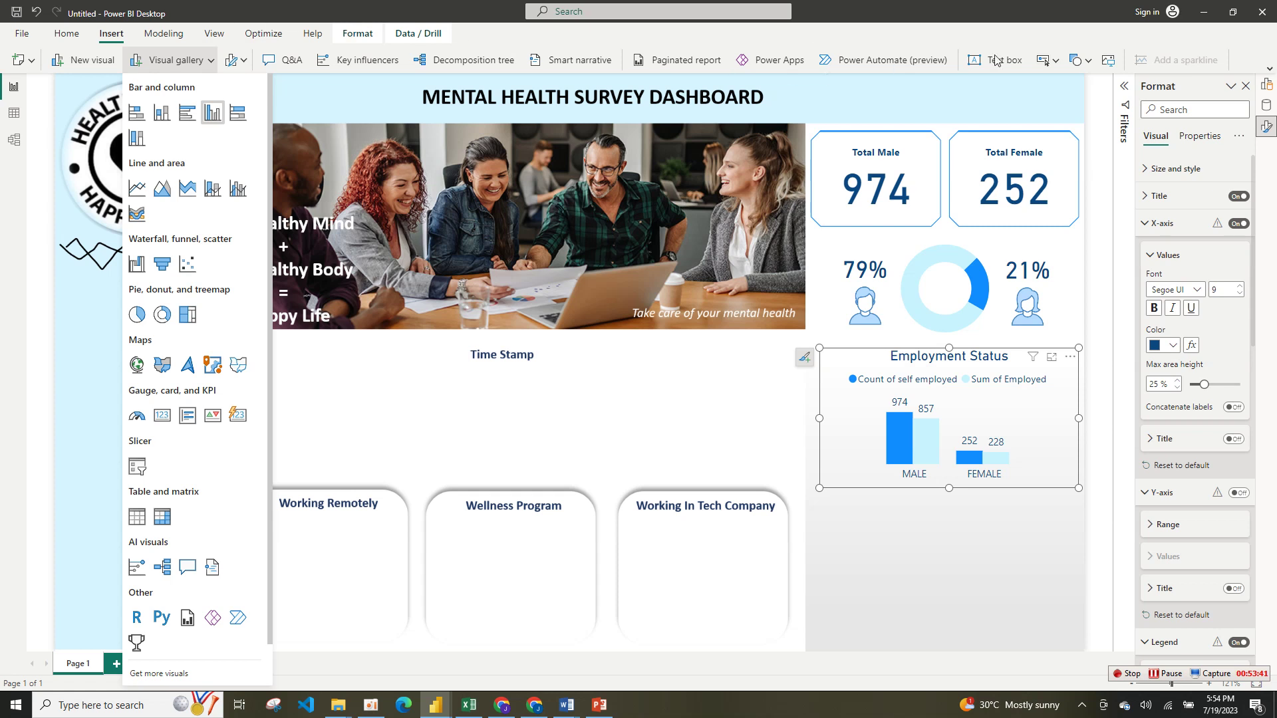
left_click(1088, 62)
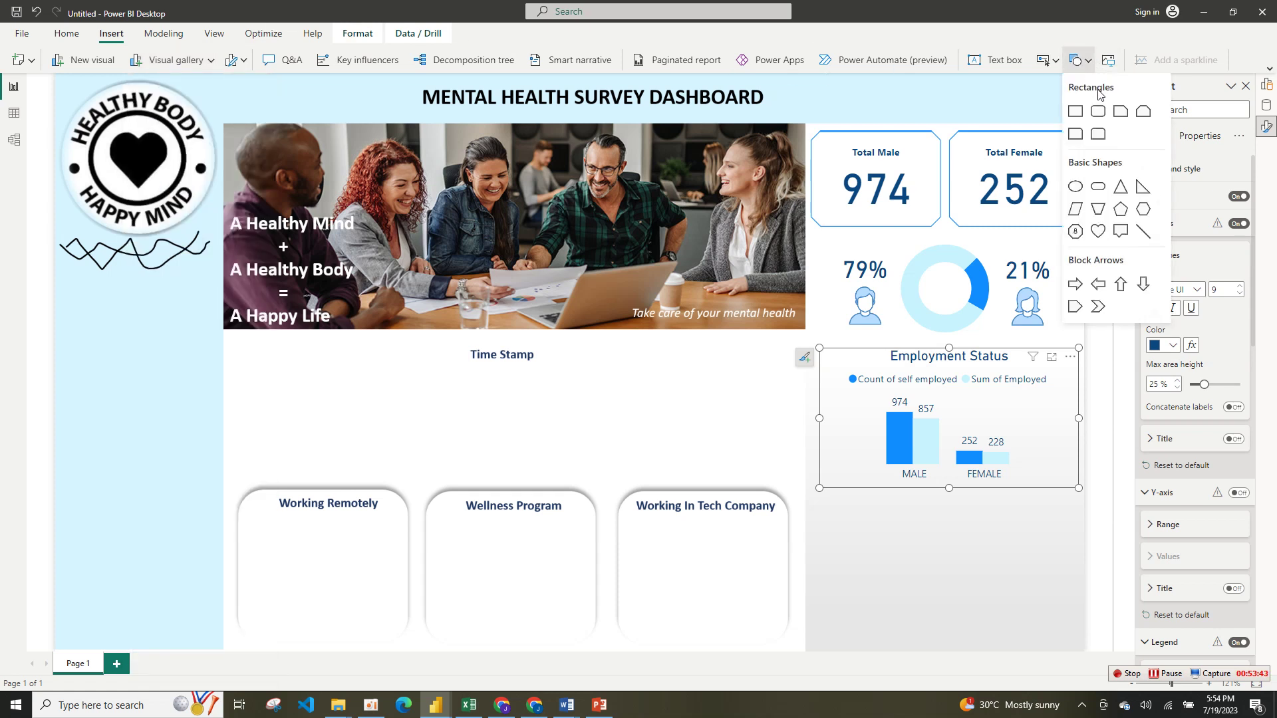
left_click(1076, 307)
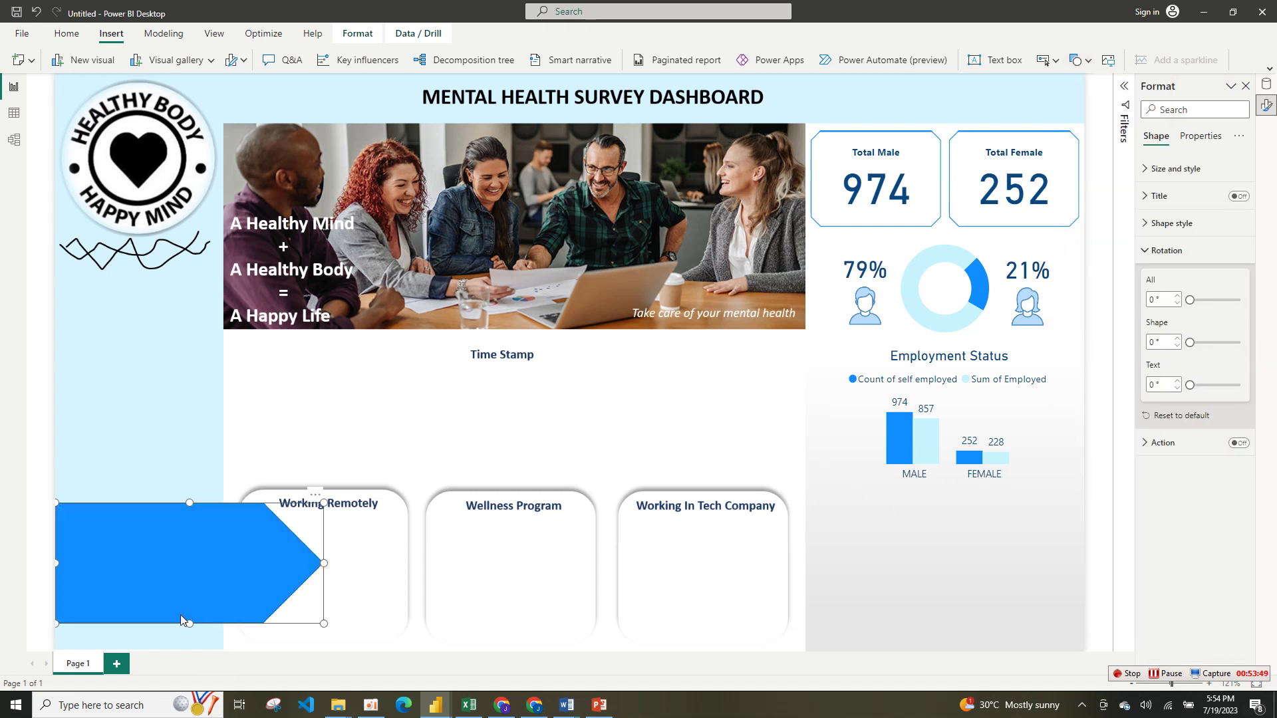
- Flatten the pentagon arrow into a thin bar and move it to the empty area below the Time Stamp heading
left_click_drag(190, 624, 201, 534)
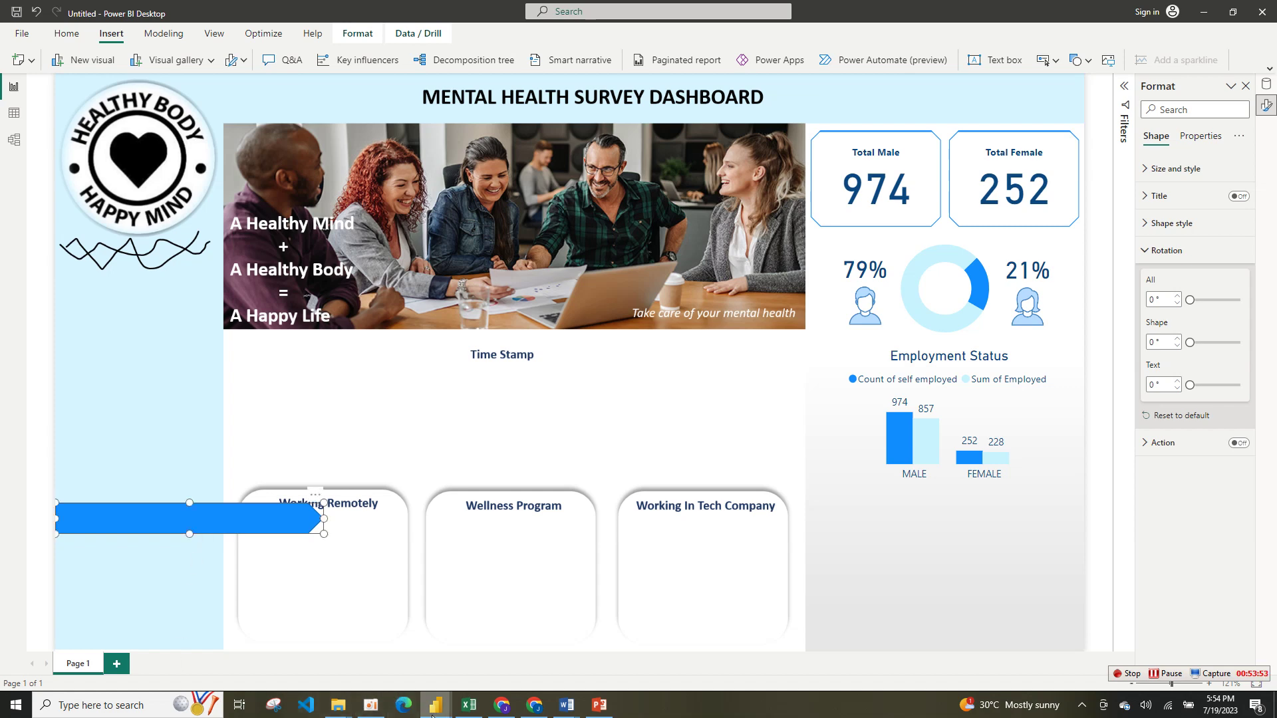
mouse_move(435, 707)
mouse_move(391, 660)
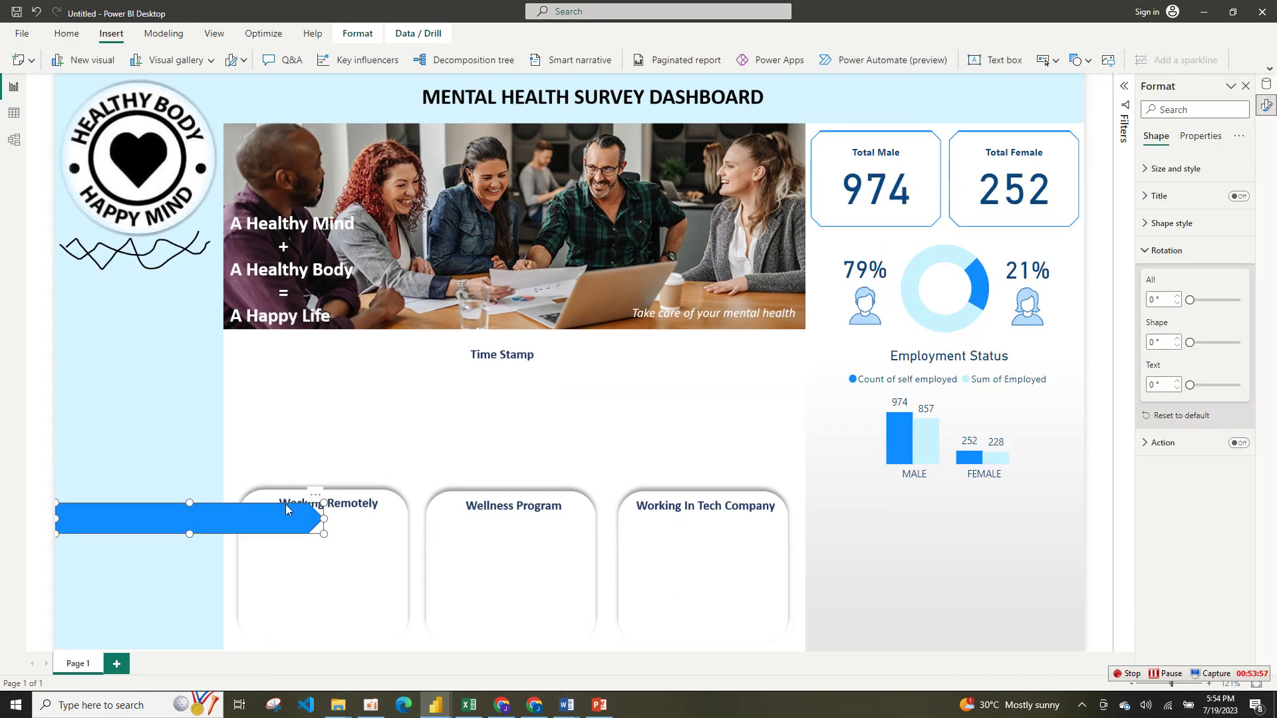
left_click_drag(285, 504, 535, 432)
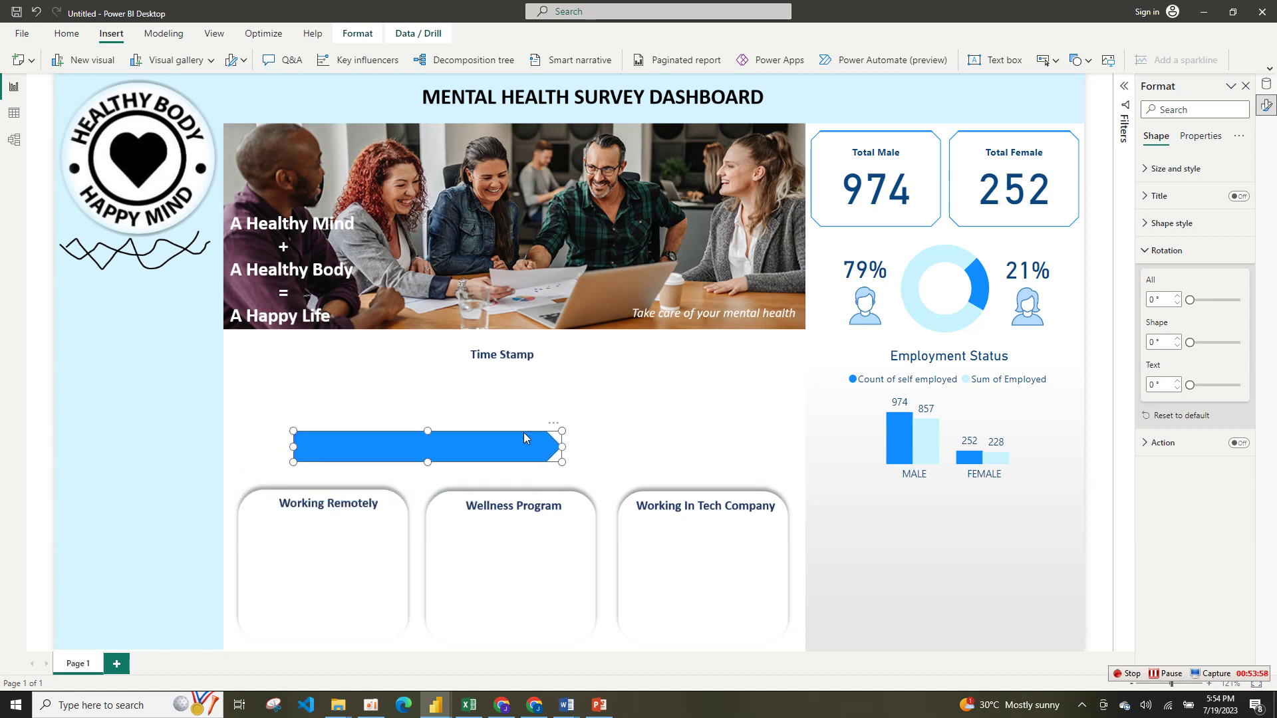
left_click(1089, 62)
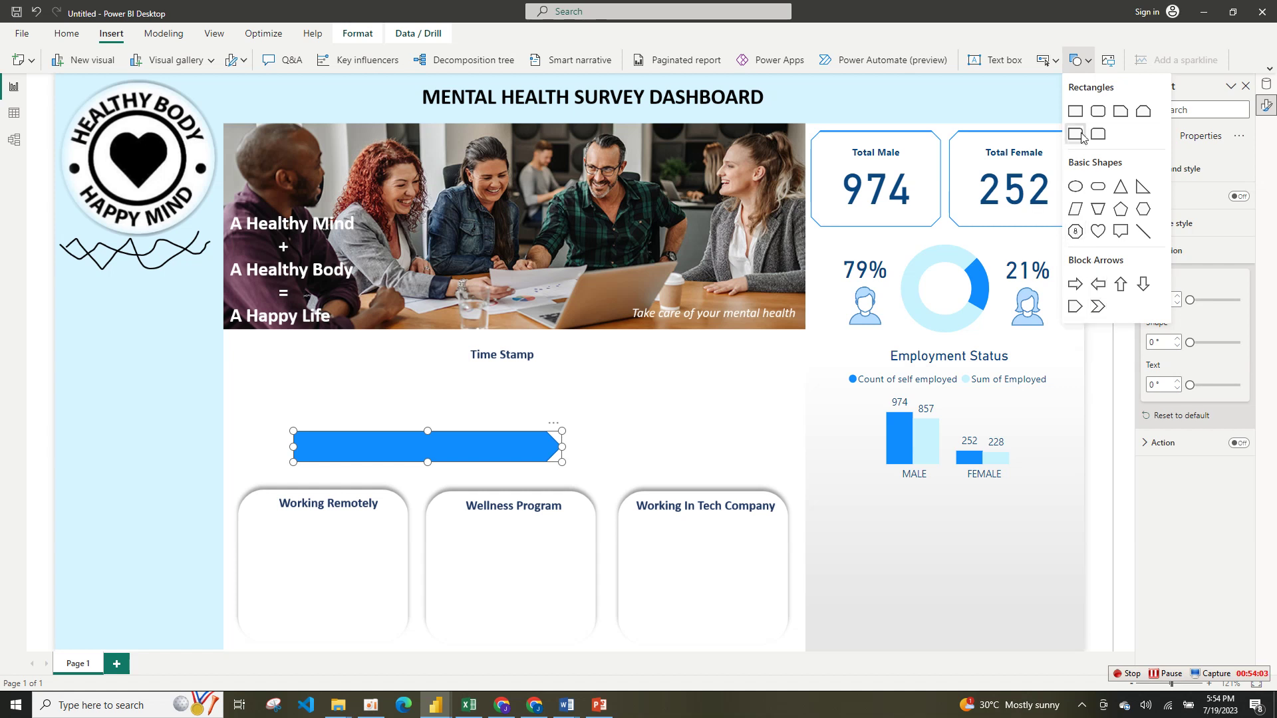
left_click(1053, 61)
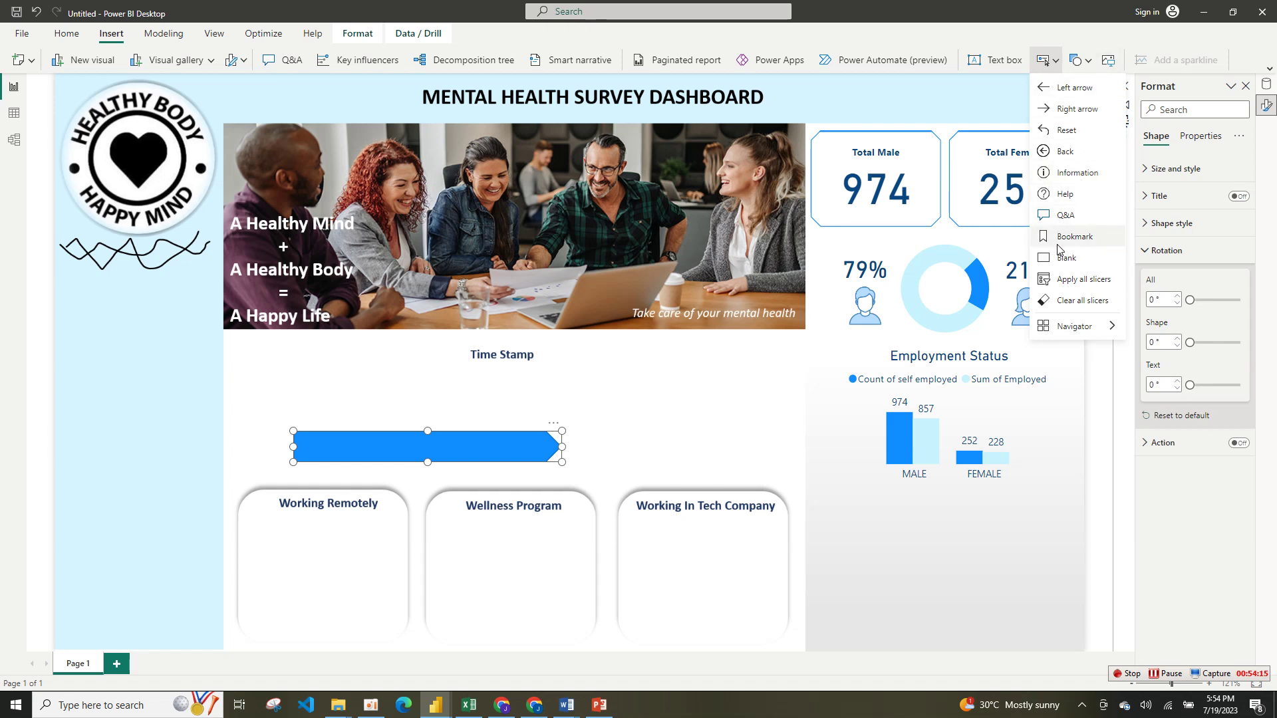
left_click(513, 443)
- Place the arrow between the donut and Employment Status charts, slimming it and fitting it to the column width
left_click_drag(512, 440, 1050, 336)
mouse_move(949, 358)
left_mouse_down()
mouse_move(952, 339)
mouse_move(938, 336)
left_mouse_up()
left_click_drag(1080, 334, 1079, 335)
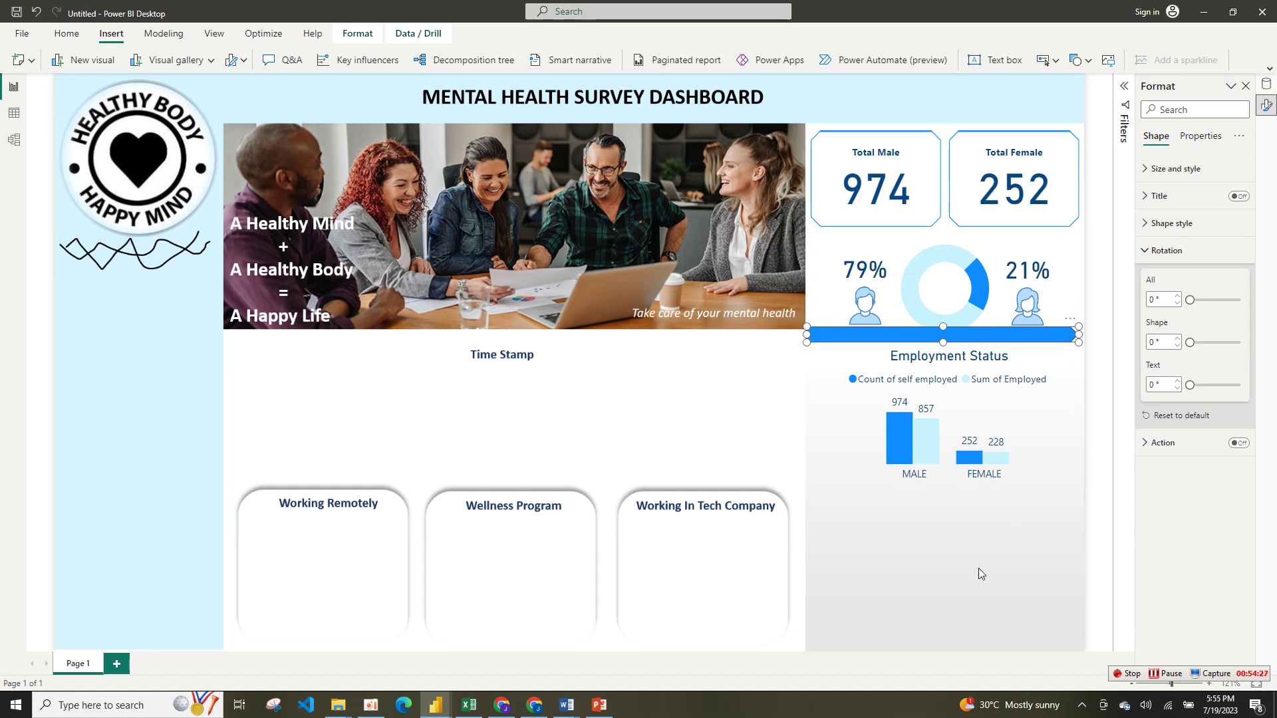
- Shift the Employment Status chart and the arrow slightly down, and widen the chart to match the arrow's width
left_click_drag(972, 484, 966, 493)
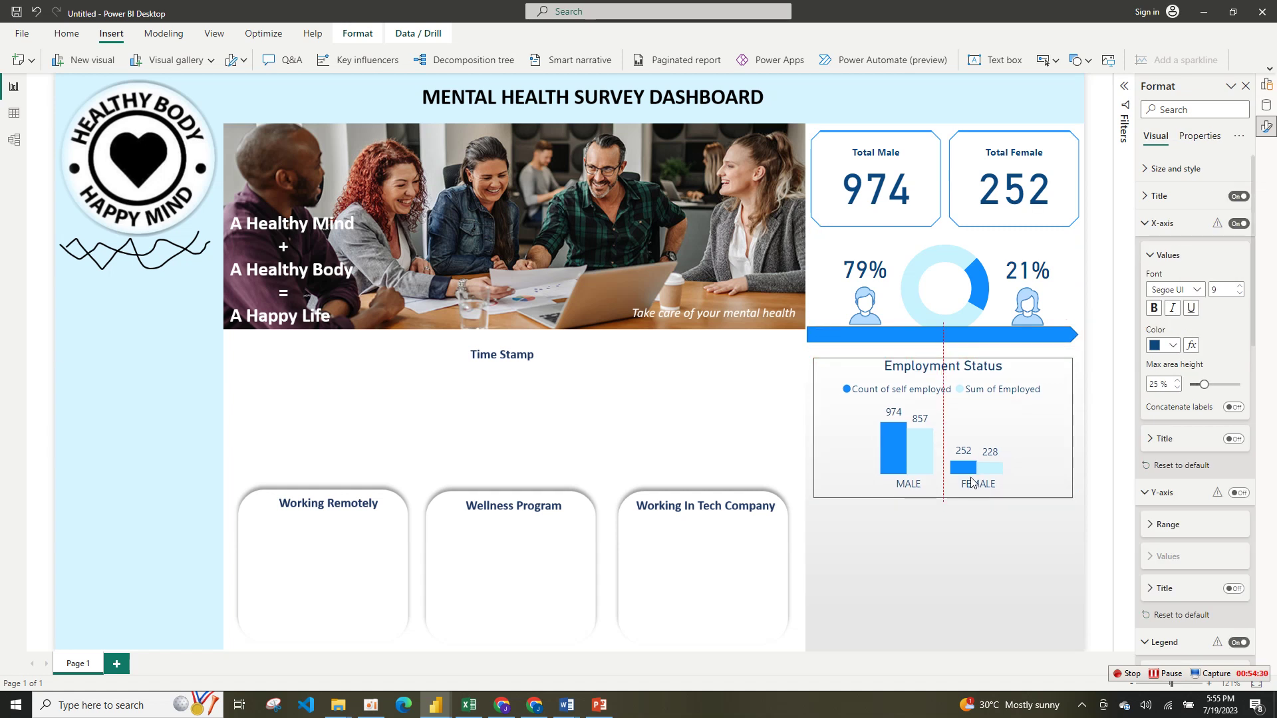
left_click(1009, 335)
left_click_drag(1009, 338, 1010, 341)
left_click_drag(1023, 391, 1034, 389)
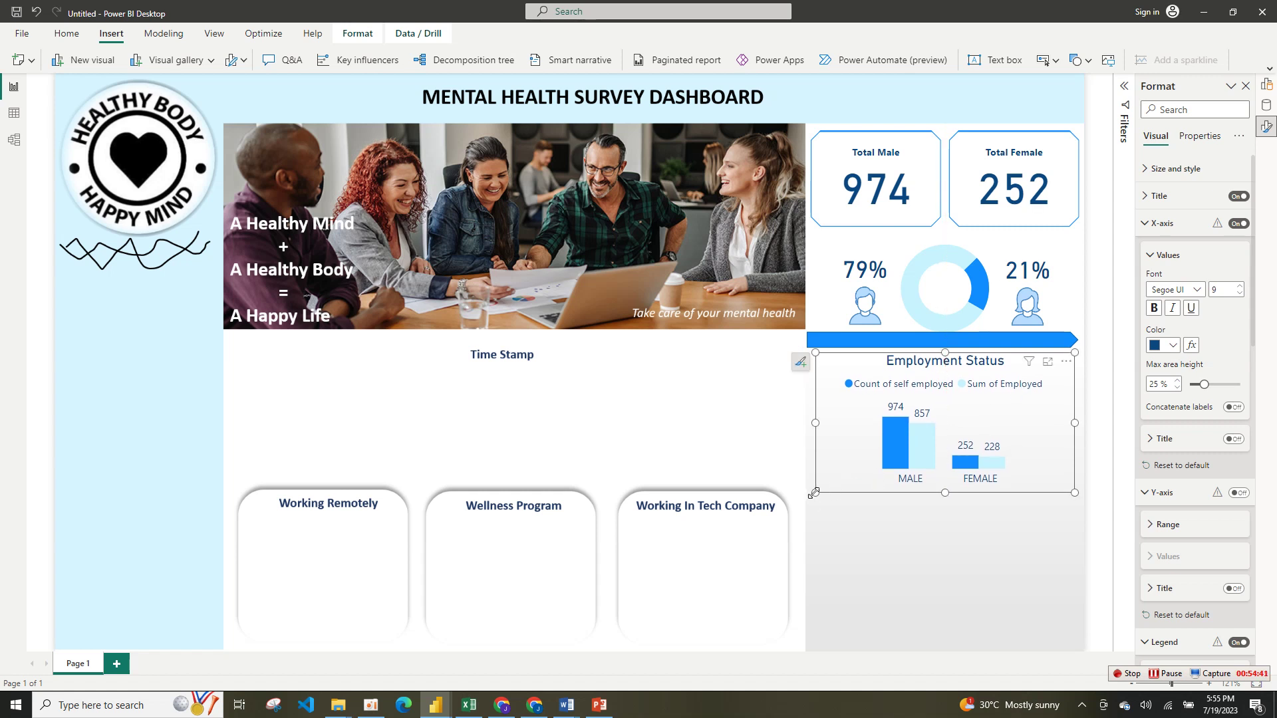
left_click_drag(813, 493, 806, 493)
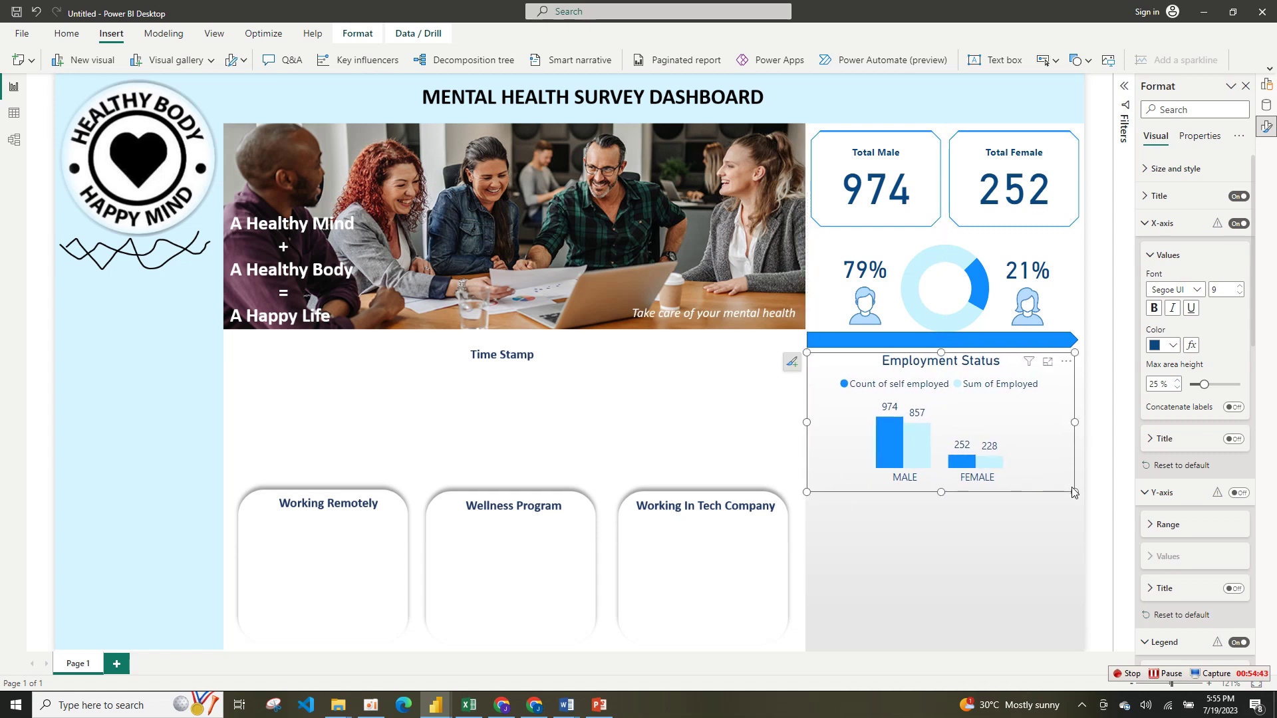
left_click_drag(1073, 492, 1079, 491)
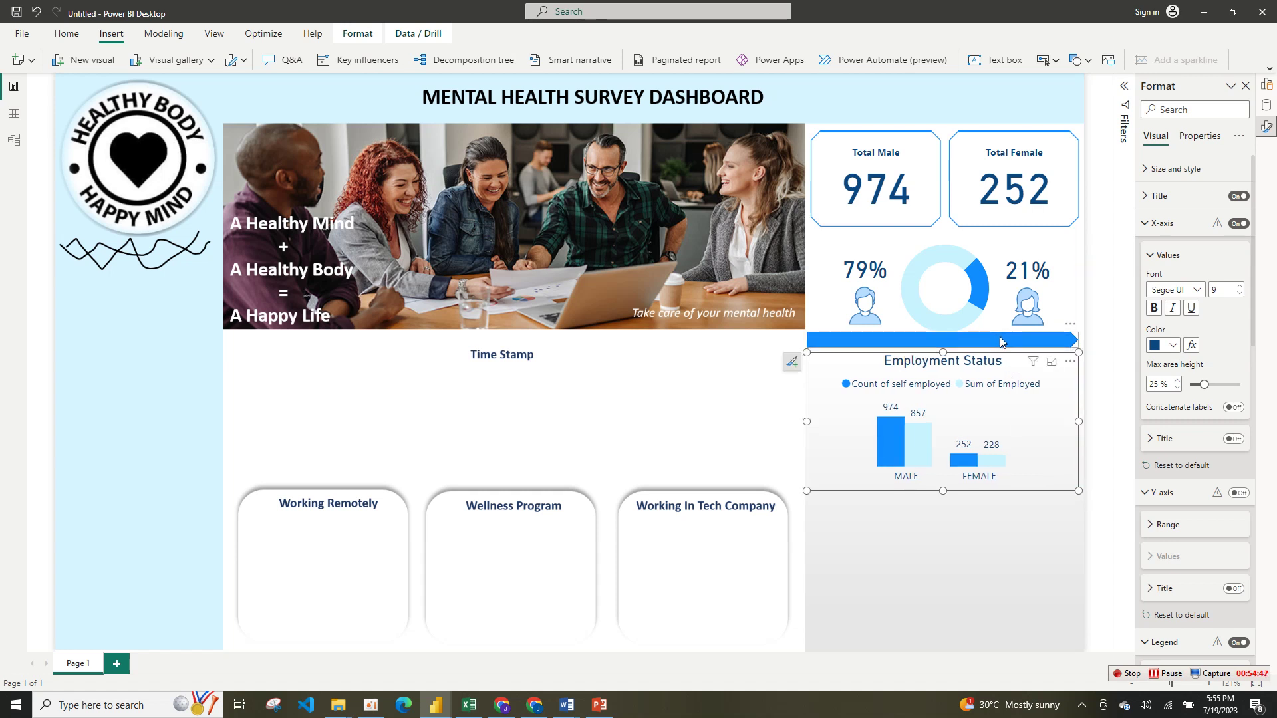
- Turn off the border of the arrow divider above the Employment Status chart
left_click(1001, 341)
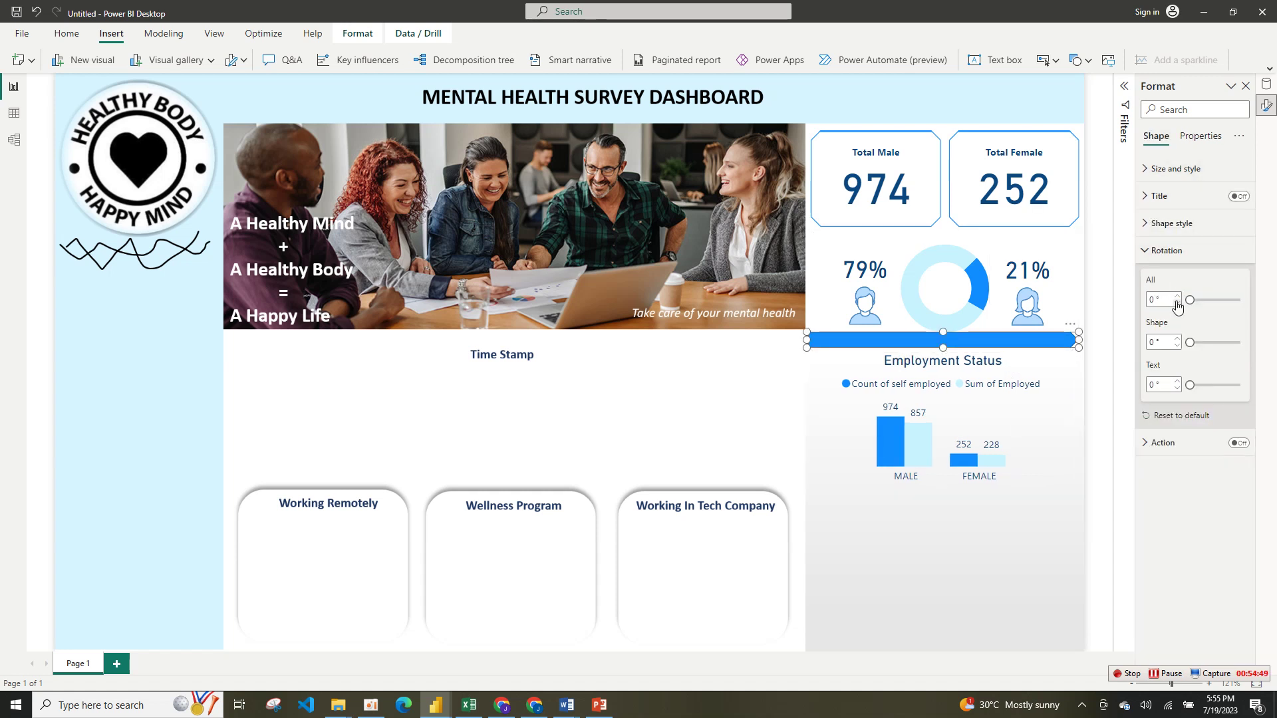
left_click(1194, 195)
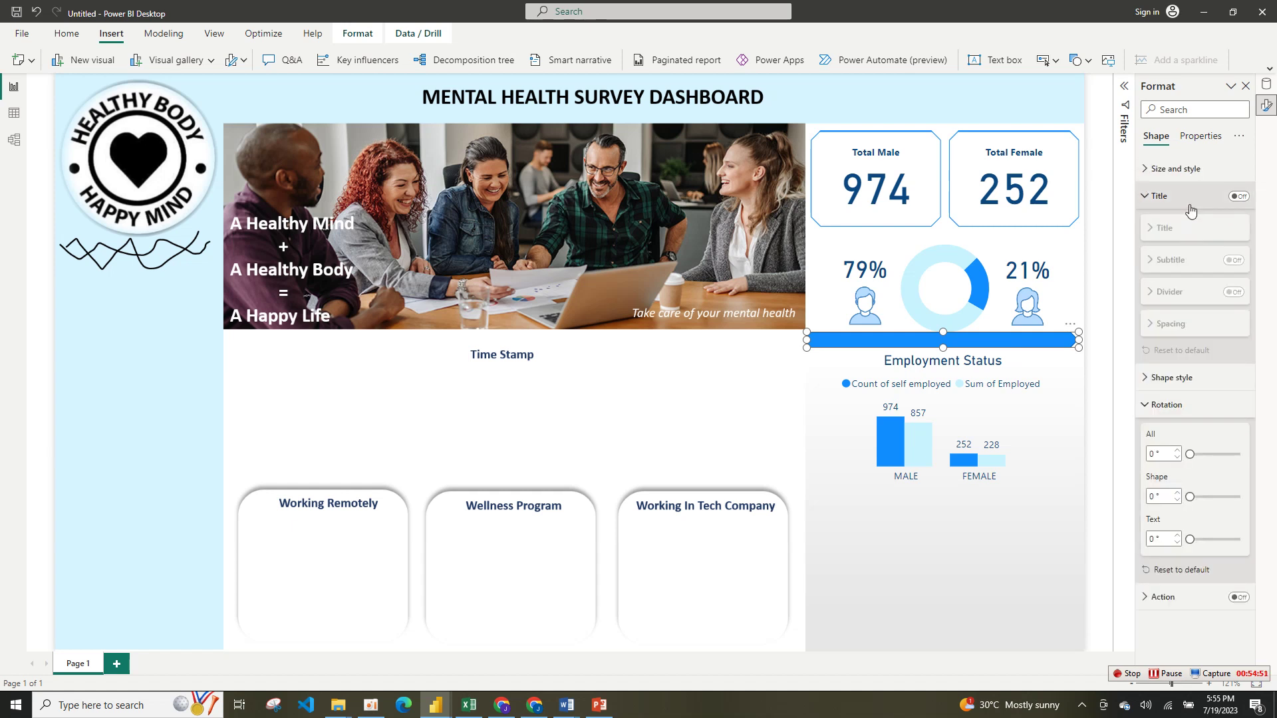
left_click(1189, 196)
left_click(1167, 223)
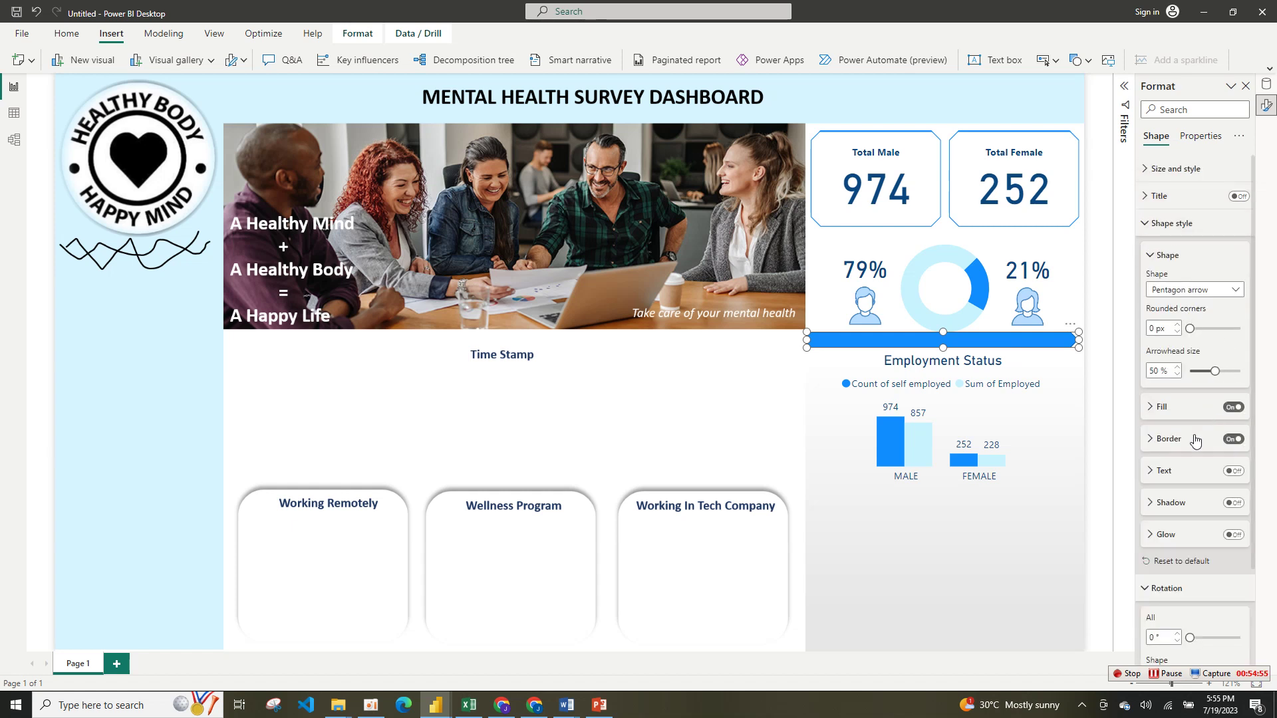
left_click(1234, 440)
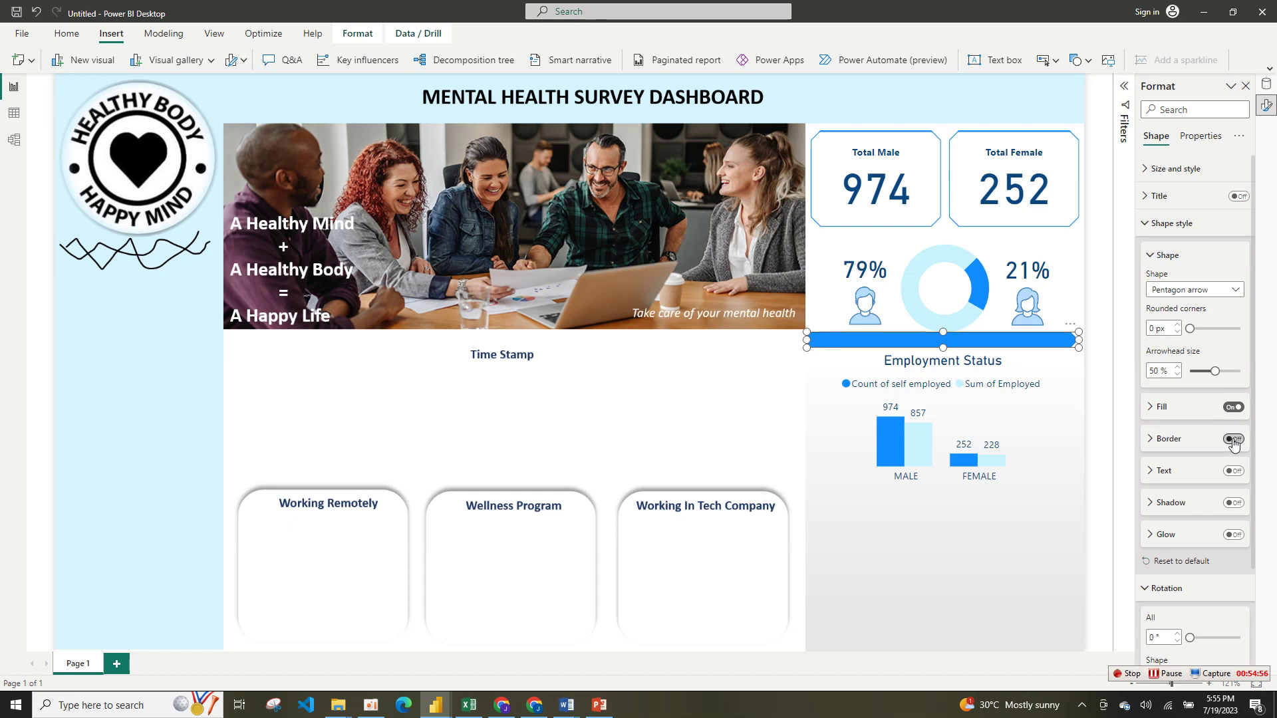
- Set the arrow divider's fill to light blue after trying dark blue
left_click(1181, 408)
left_click(1173, 443)
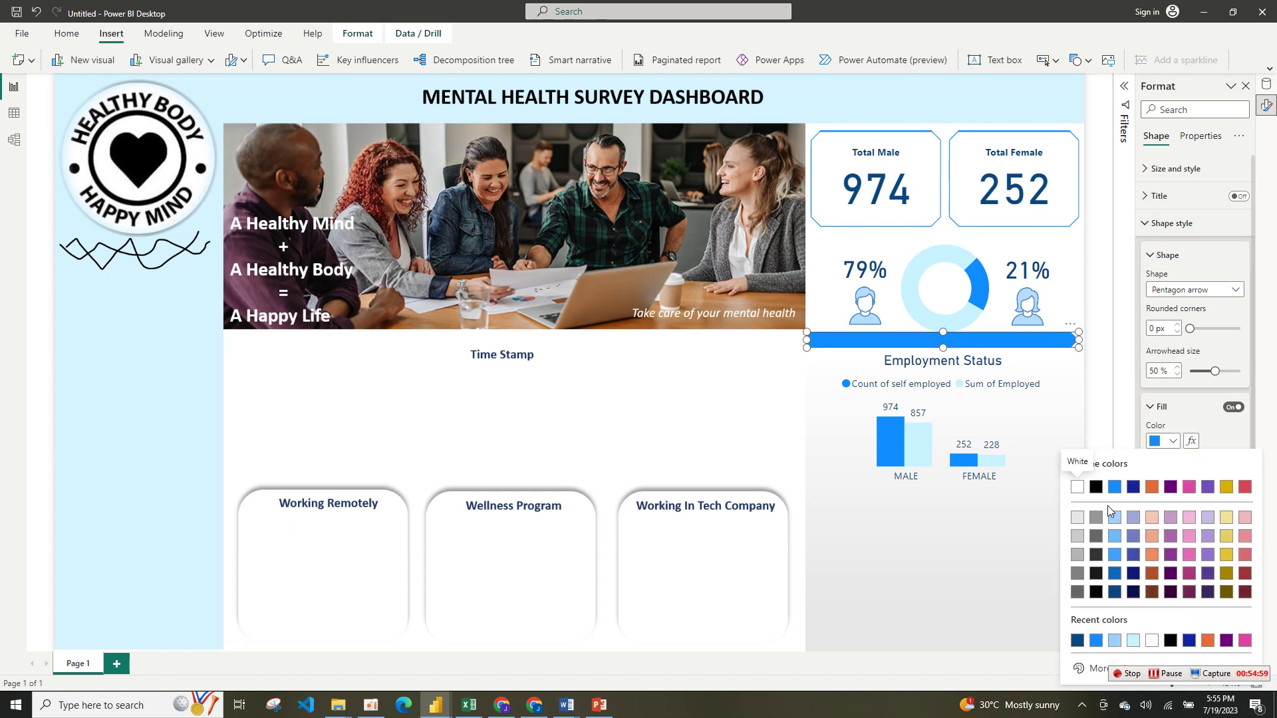
left_click(1079, 640)
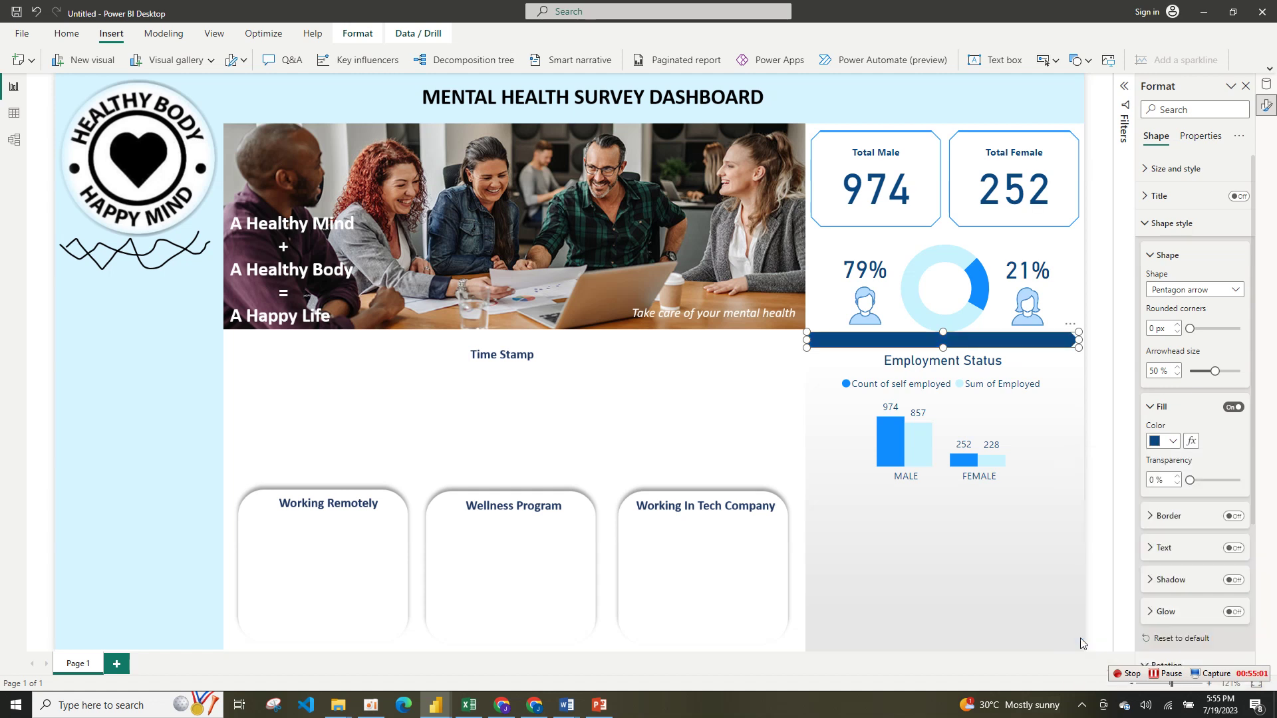
left_click(1173, 441)
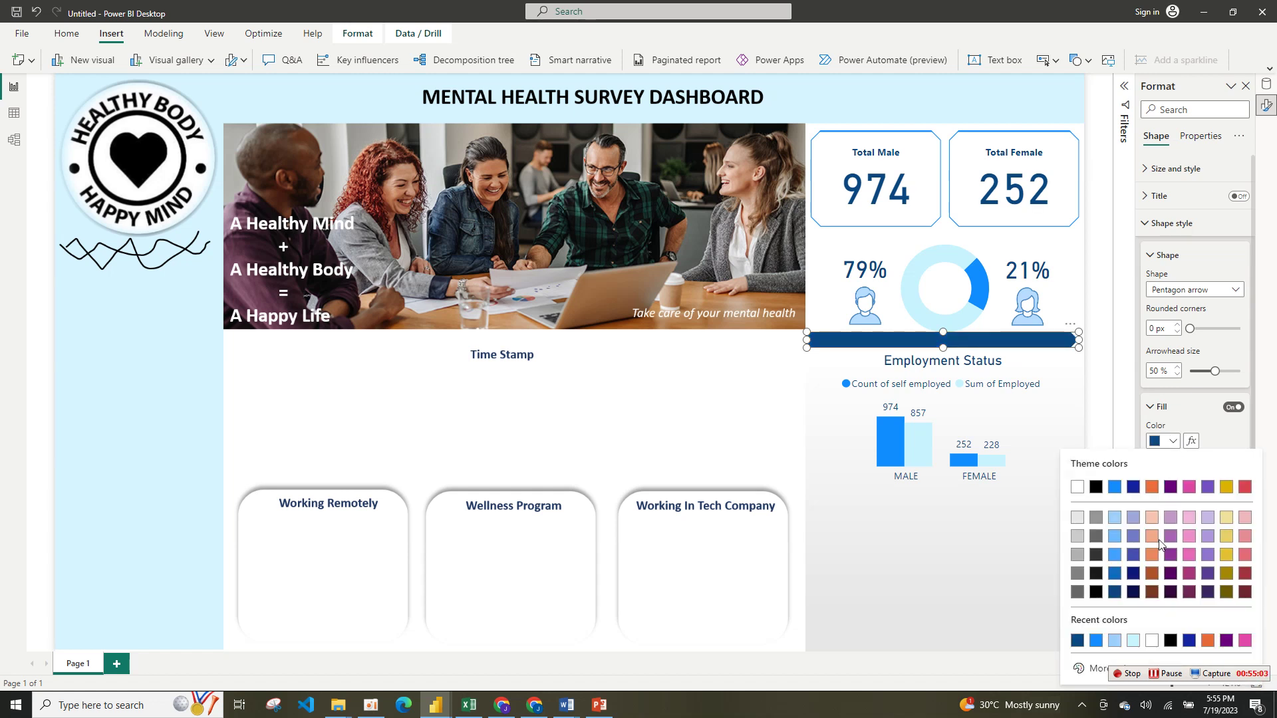
left_click(1115, 641)
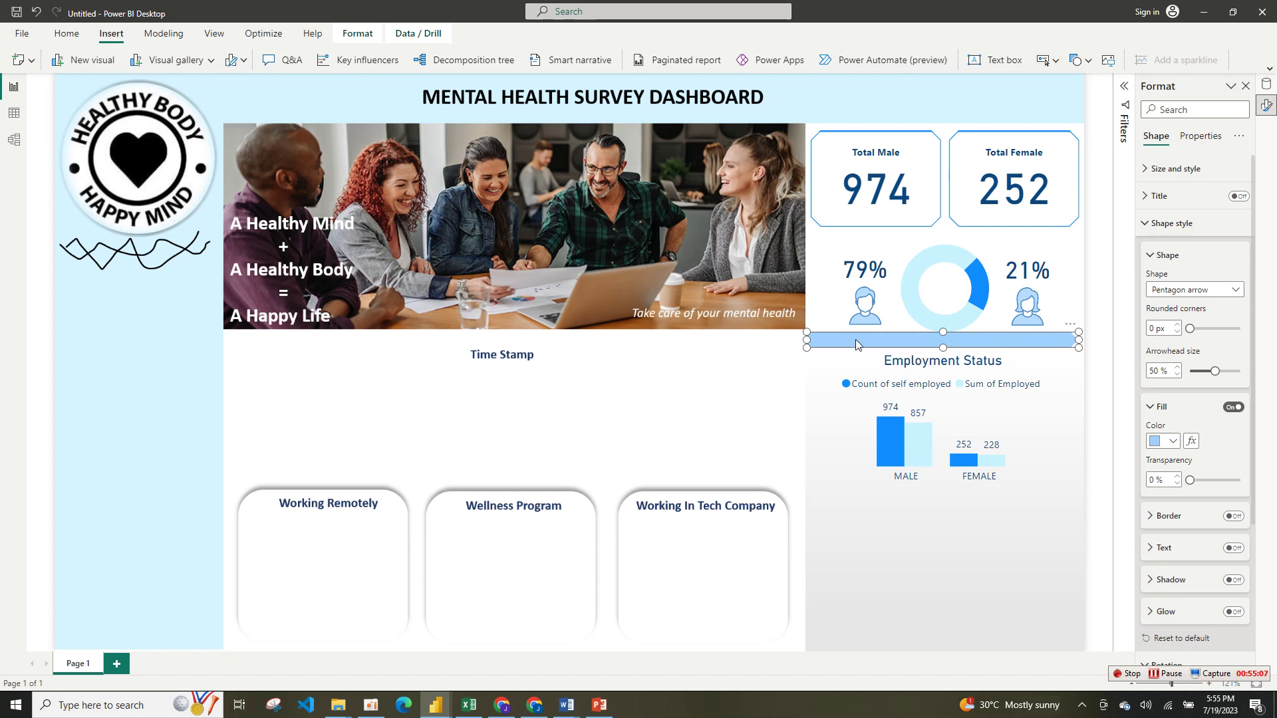
- Duplicate the light blue arrow divider and place one directly below the Employment Status chart
left_click(68, 34)
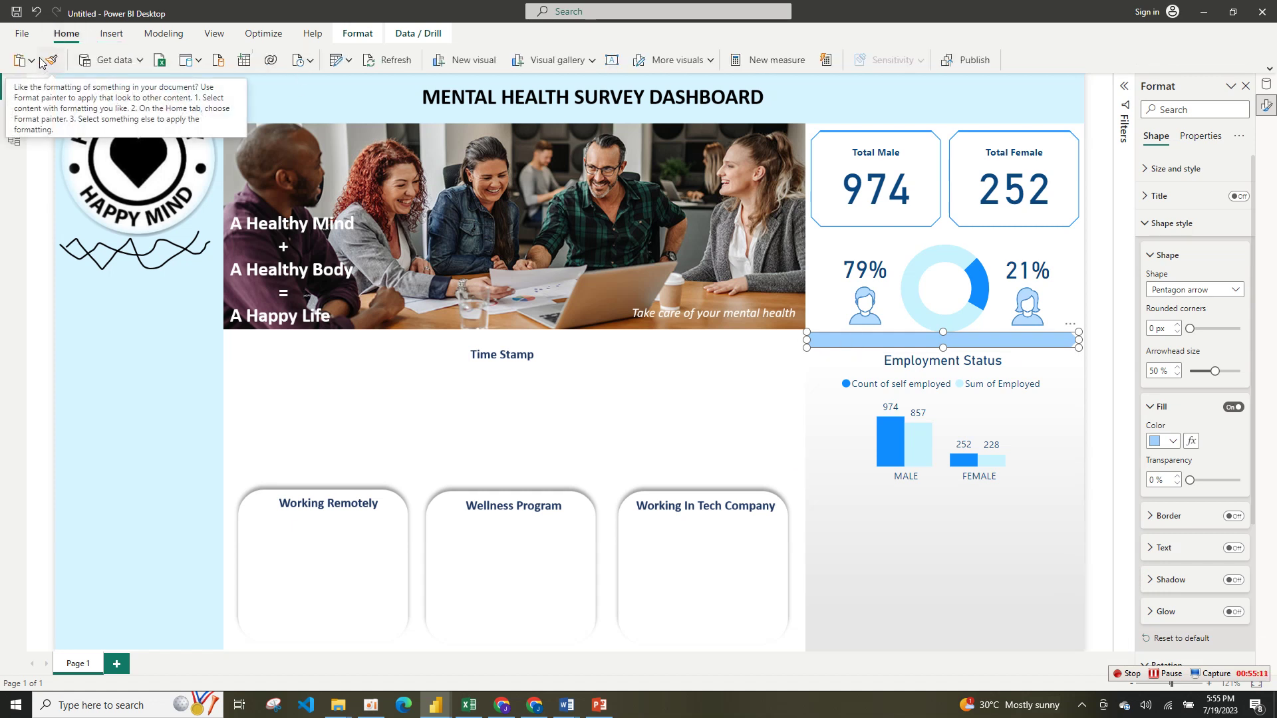
left_click(31, 60)
left_click(27, 85)
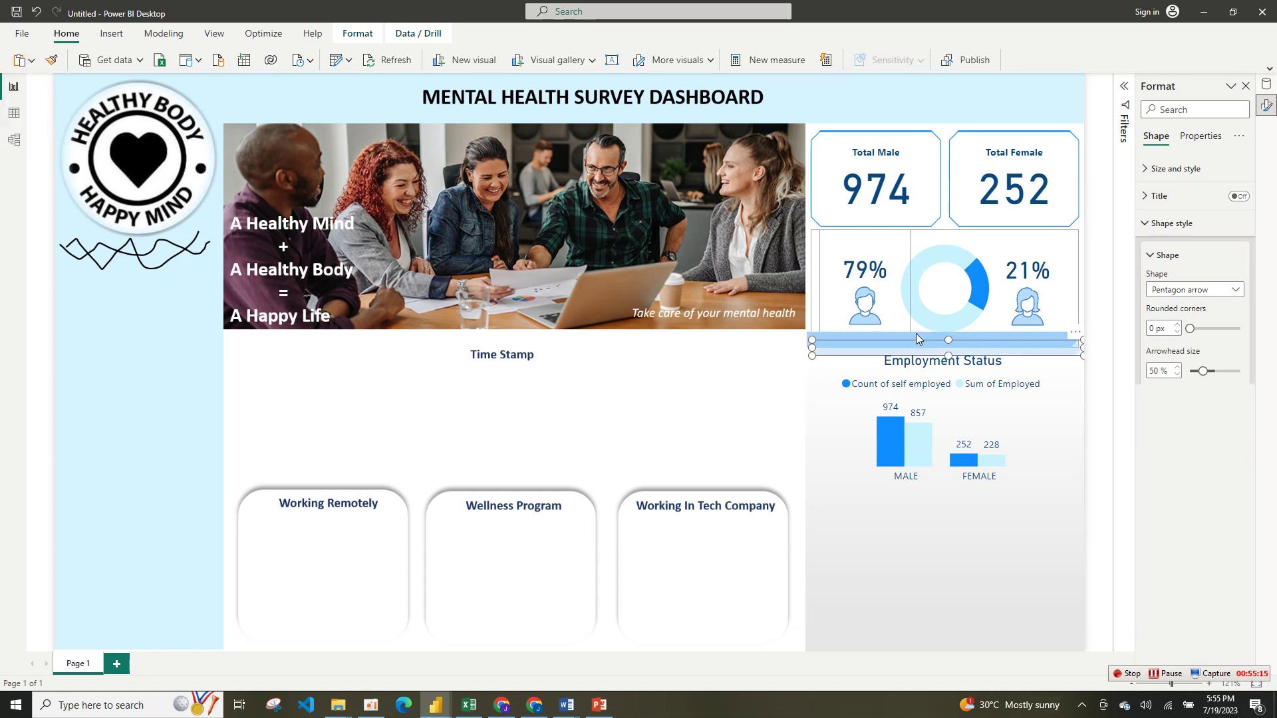
left_click_drag(915, 333, 923, 496)
left_click(772, 458)
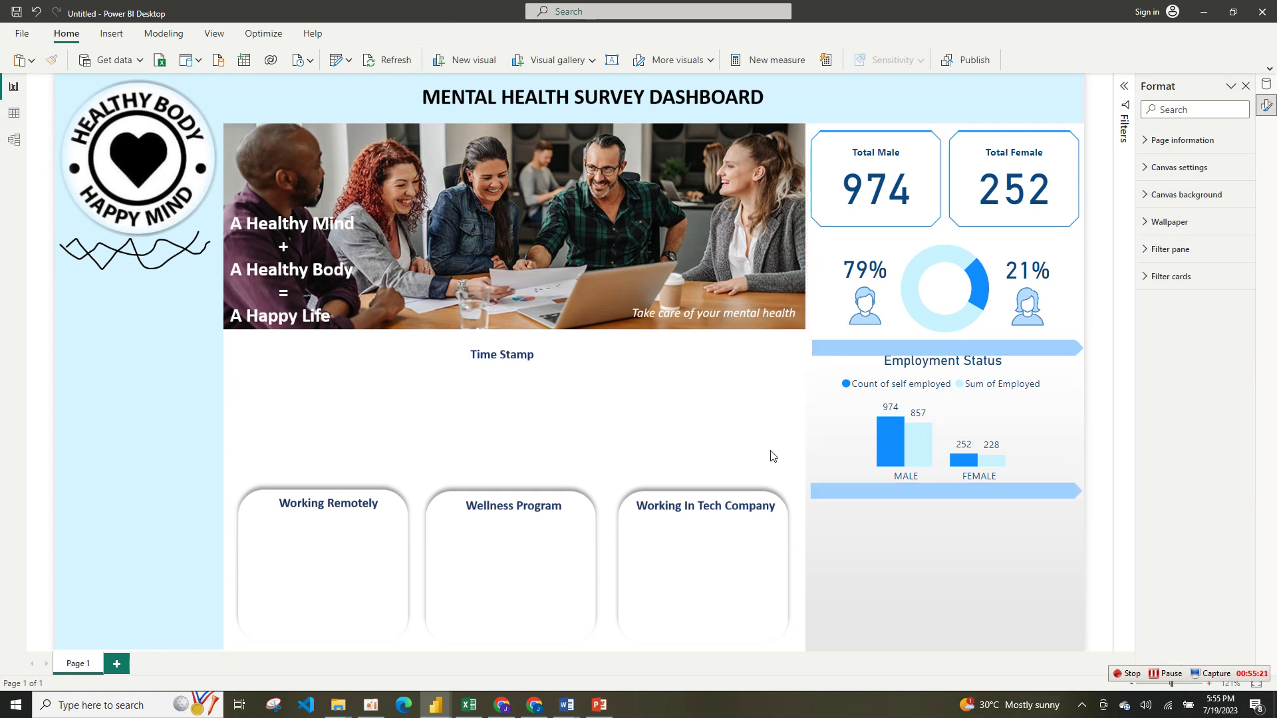
- Shorten the lower arrow divider slightly, and move it and the Employment Status chart a little further down
left_click(937, 496)
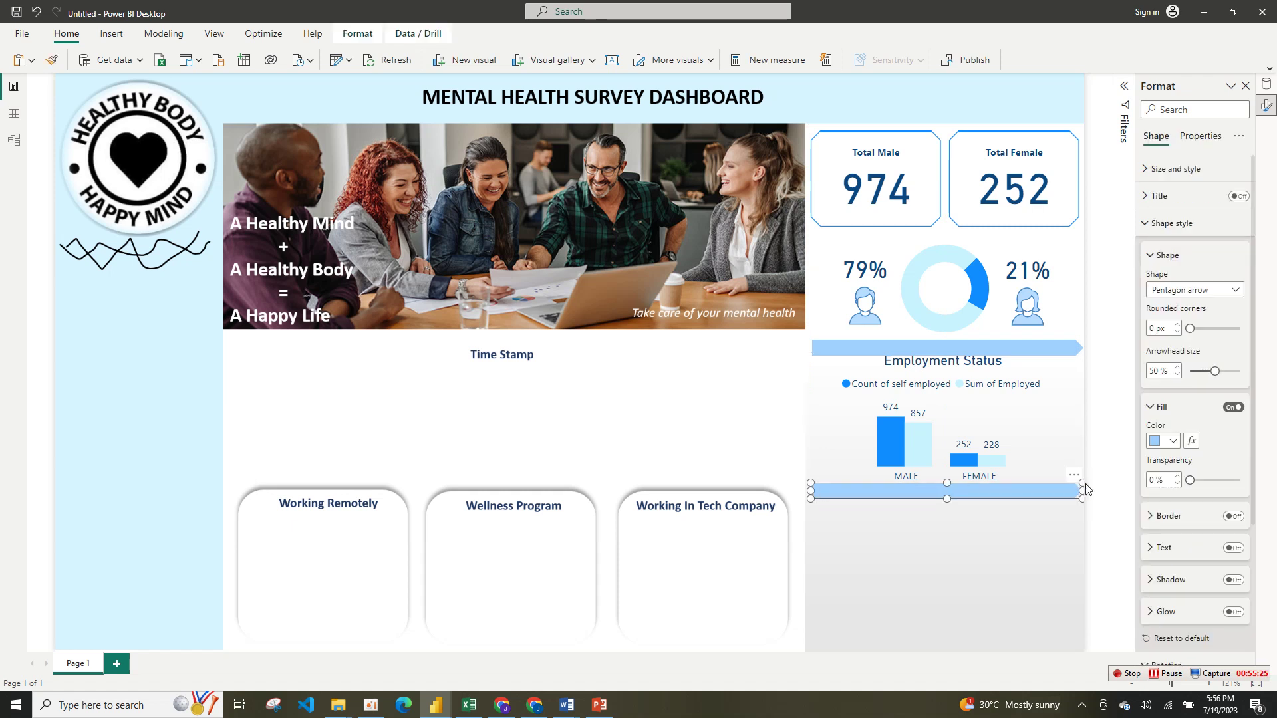
left_click_drag(1087, 490, 1099, 490)
left_click(1027, 542)
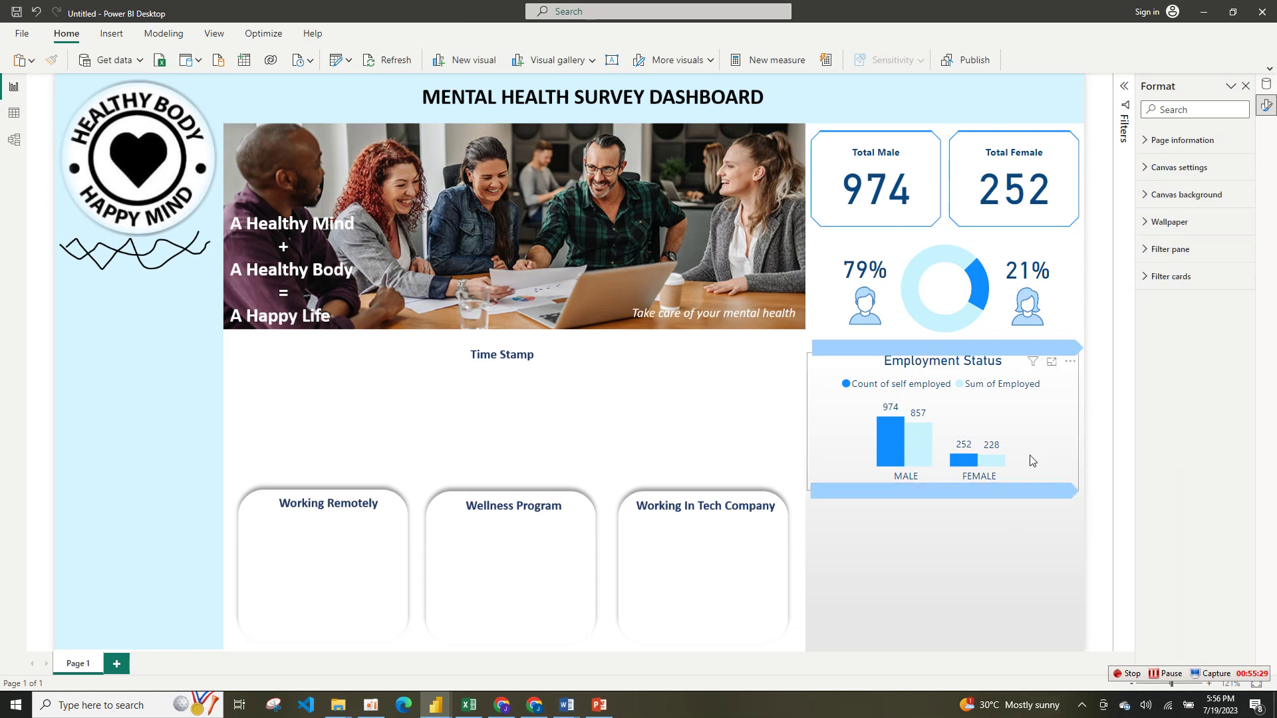
left_click(1039, 477)
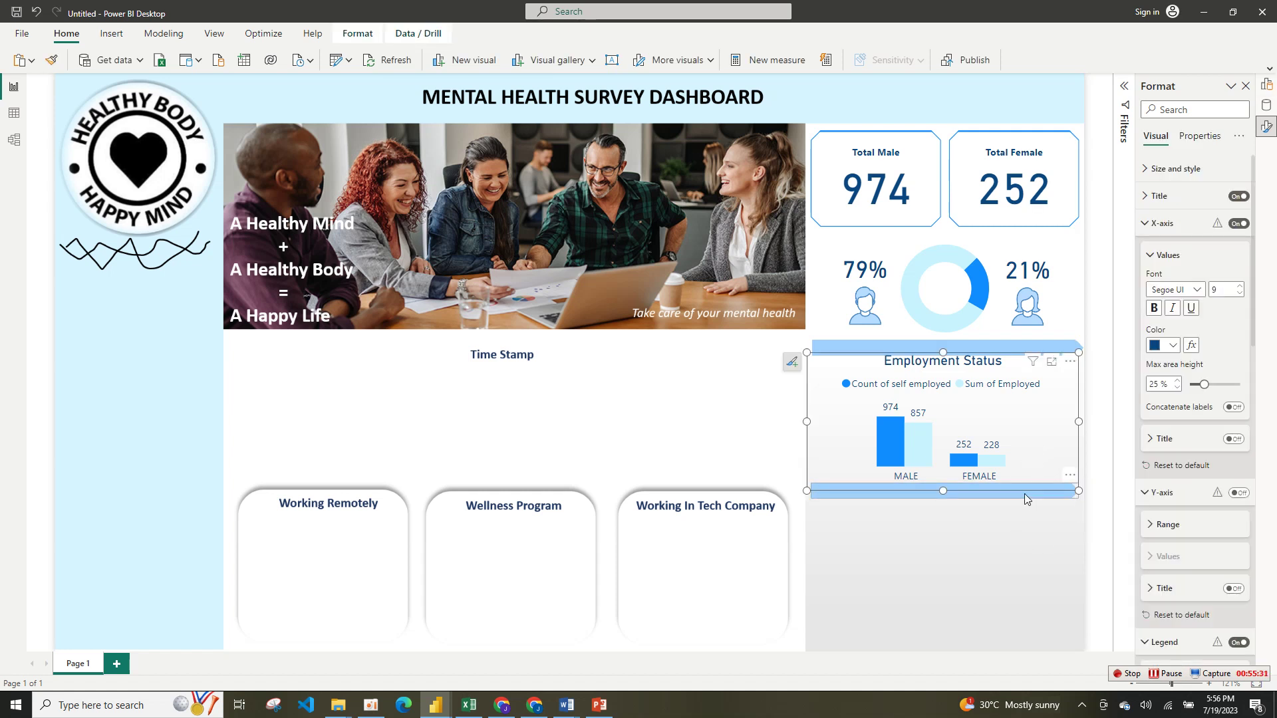
left_click_drag(1023, 500, 1036, 469)
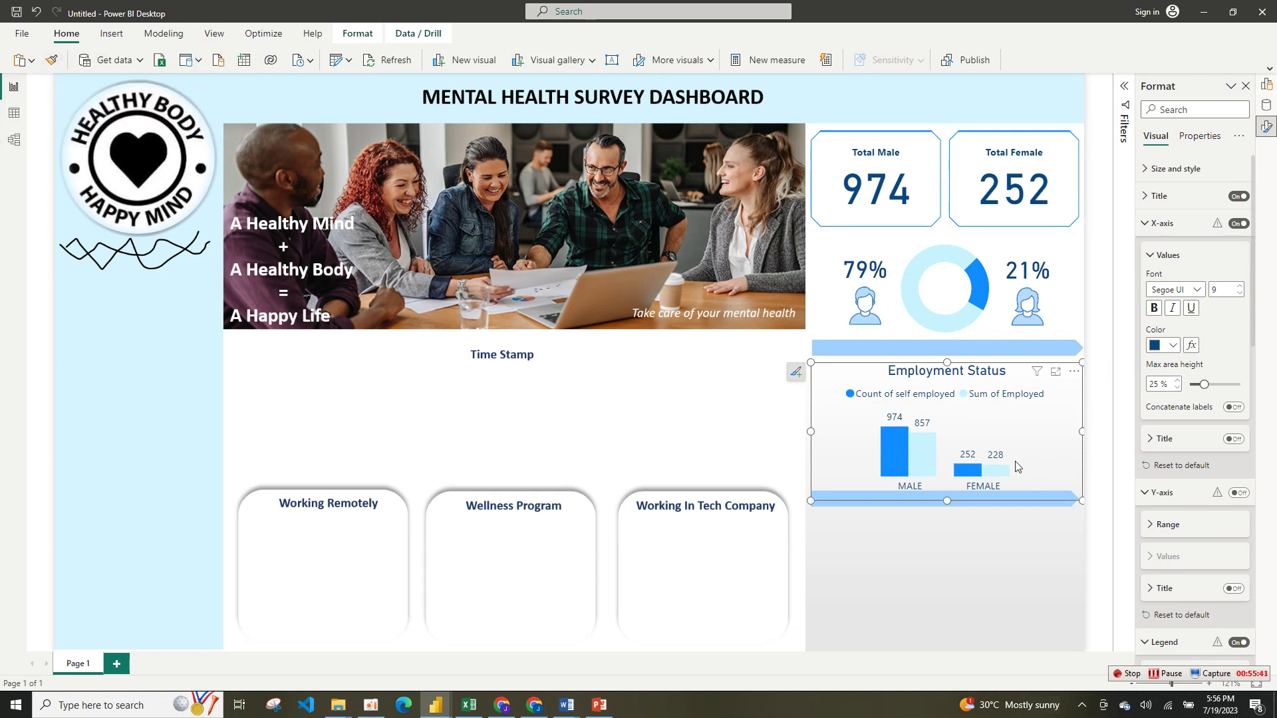
- Duplicate the Employment Status chart and place the copy below the lower arrow divider
left_click(24, 60)
left_click(40, 115)
left_click(32, 61)
left_click(47, 132)
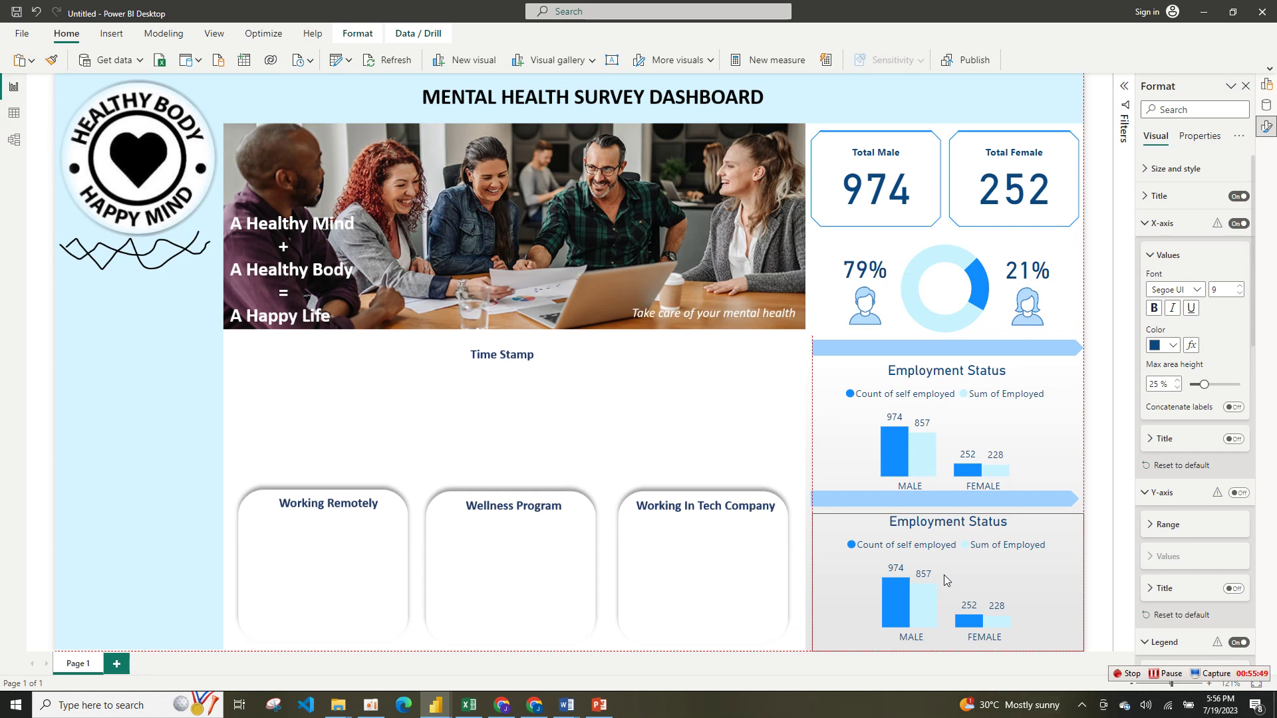
left_click(944, 565)
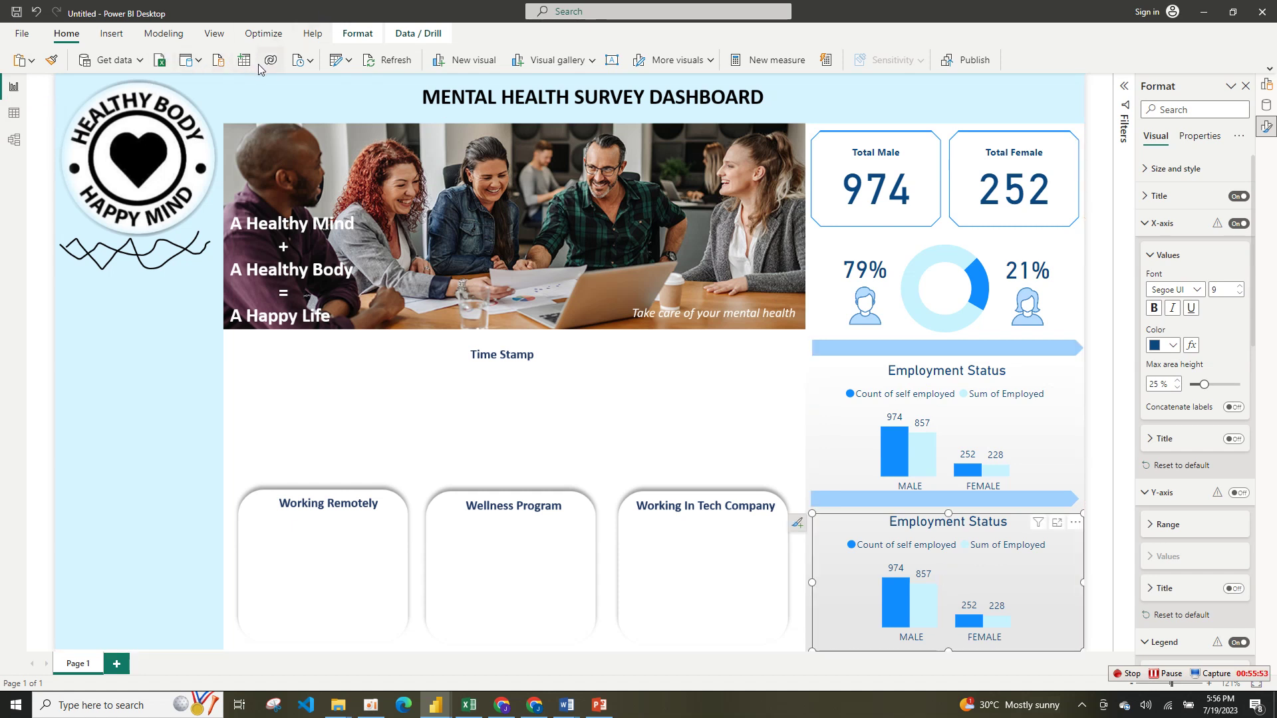
- Convert the copied Employment Status chart to a stacked bar chart
left_click(116, 36)
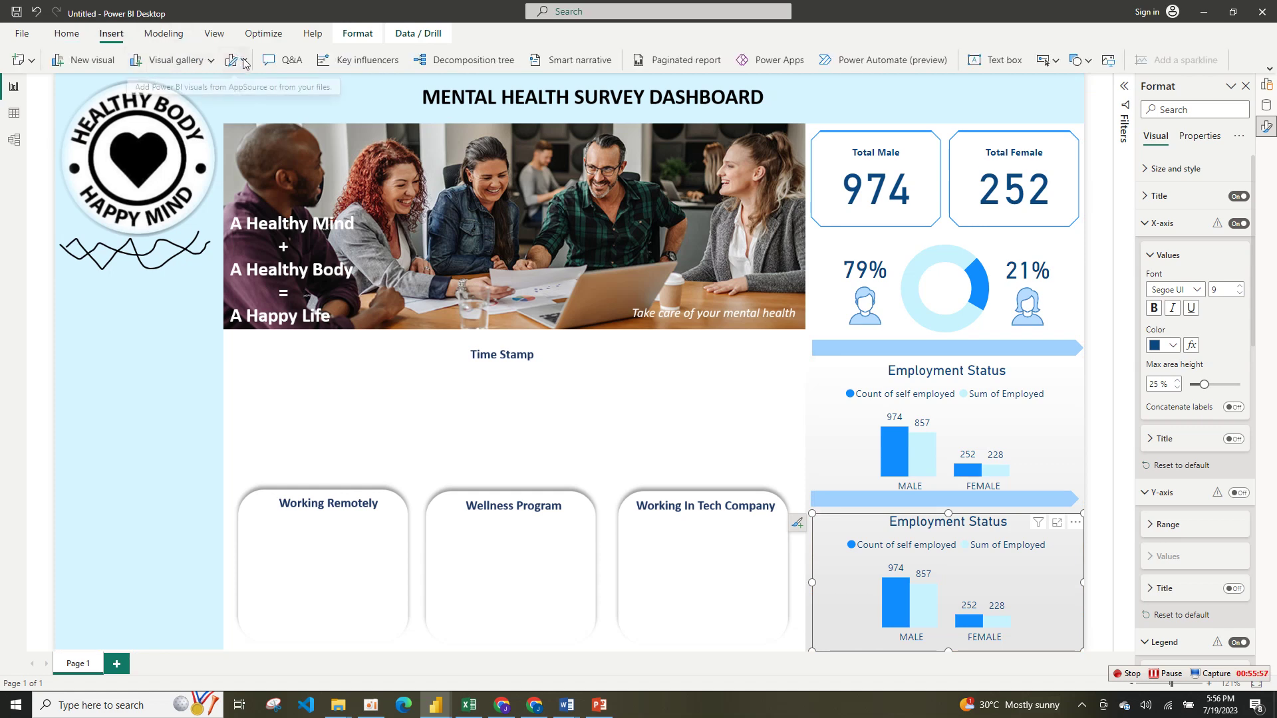
left_click(245, 62)
left_click(212, 61)
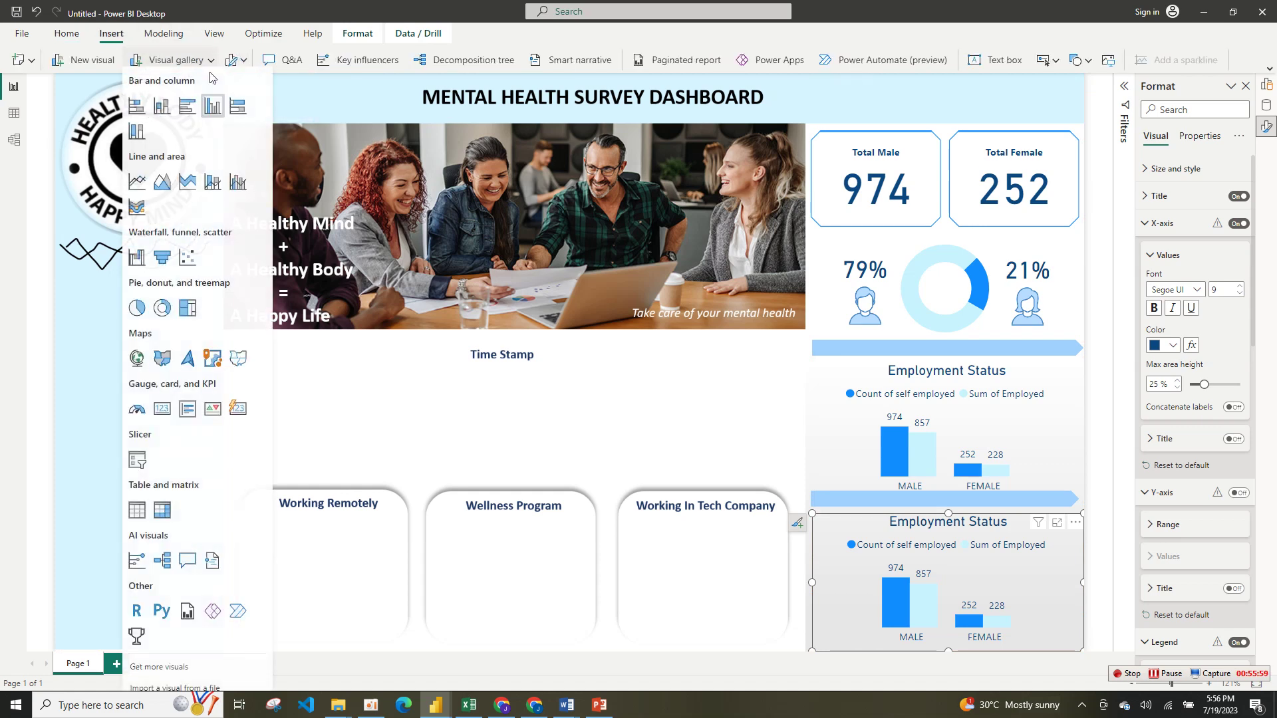
left_click(136, 113)
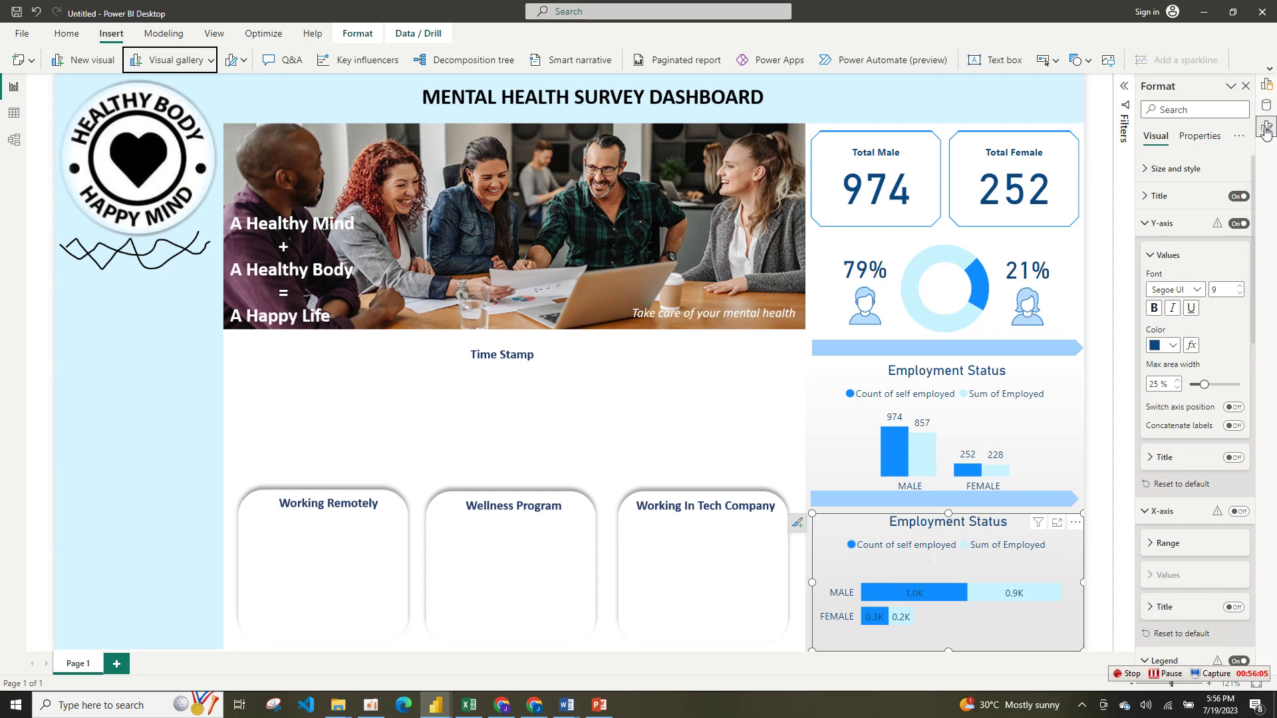
- Remove Gender, Count of self employed and Sum of Employed from the stacked bar chart and show the survey table's fields
left_click(1268, 86)
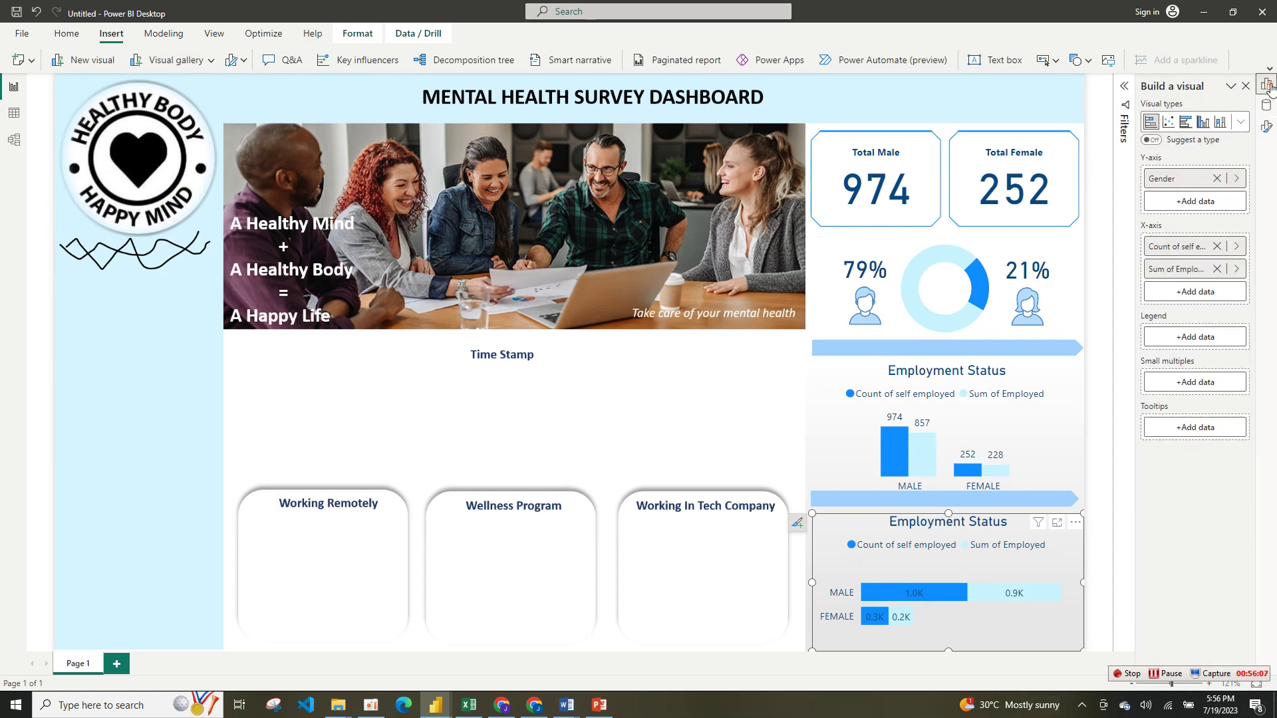
left_click(1218, 179)
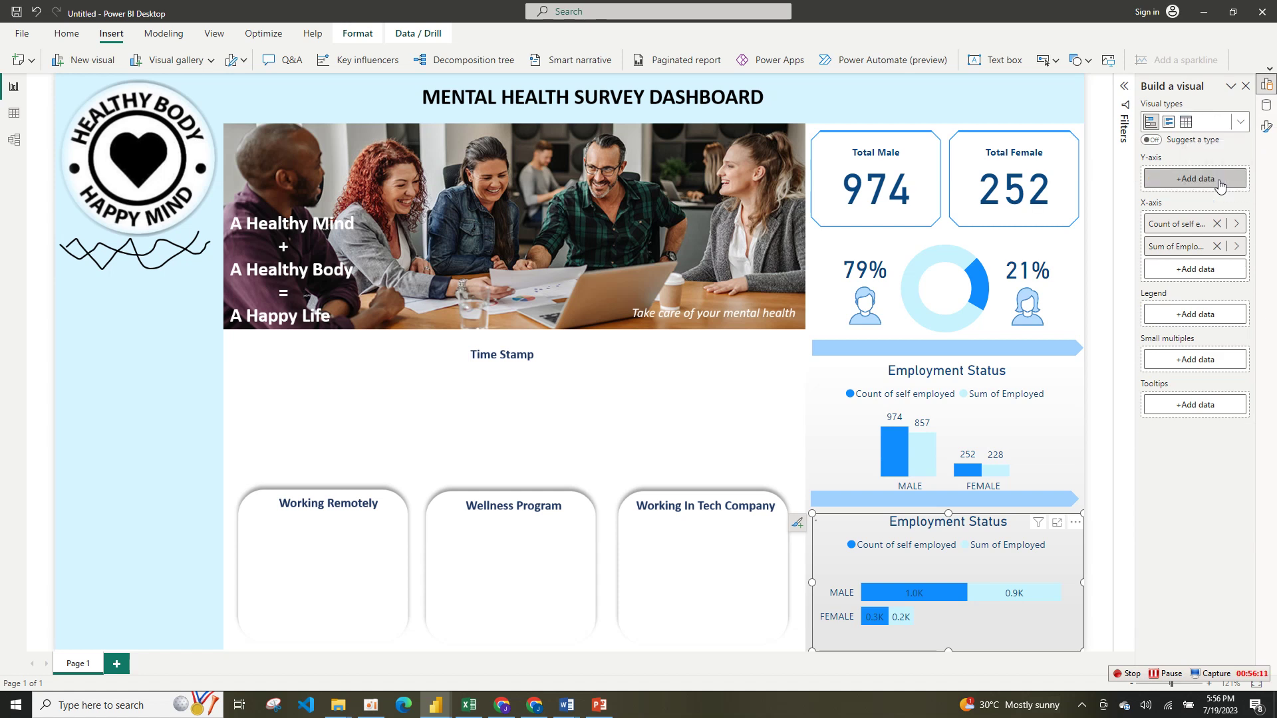
left_click(1218, 224)
left_click(1217, 224)
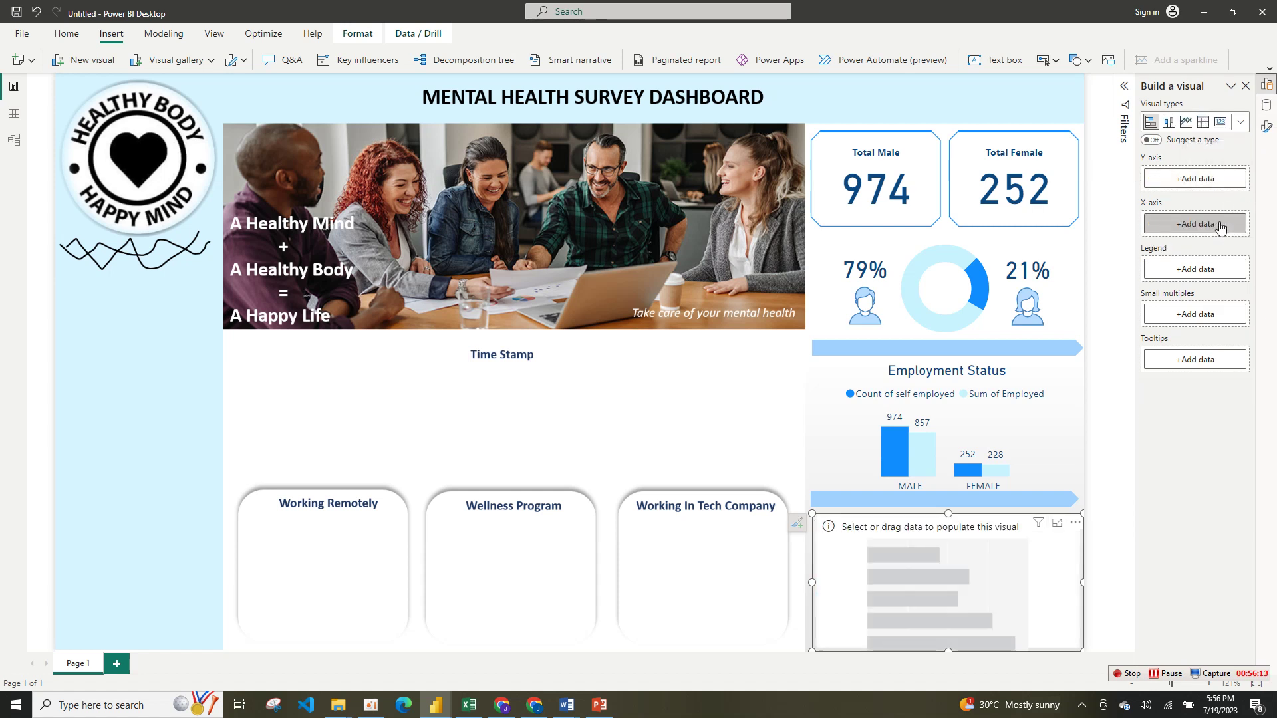
left_click(1266, 127)
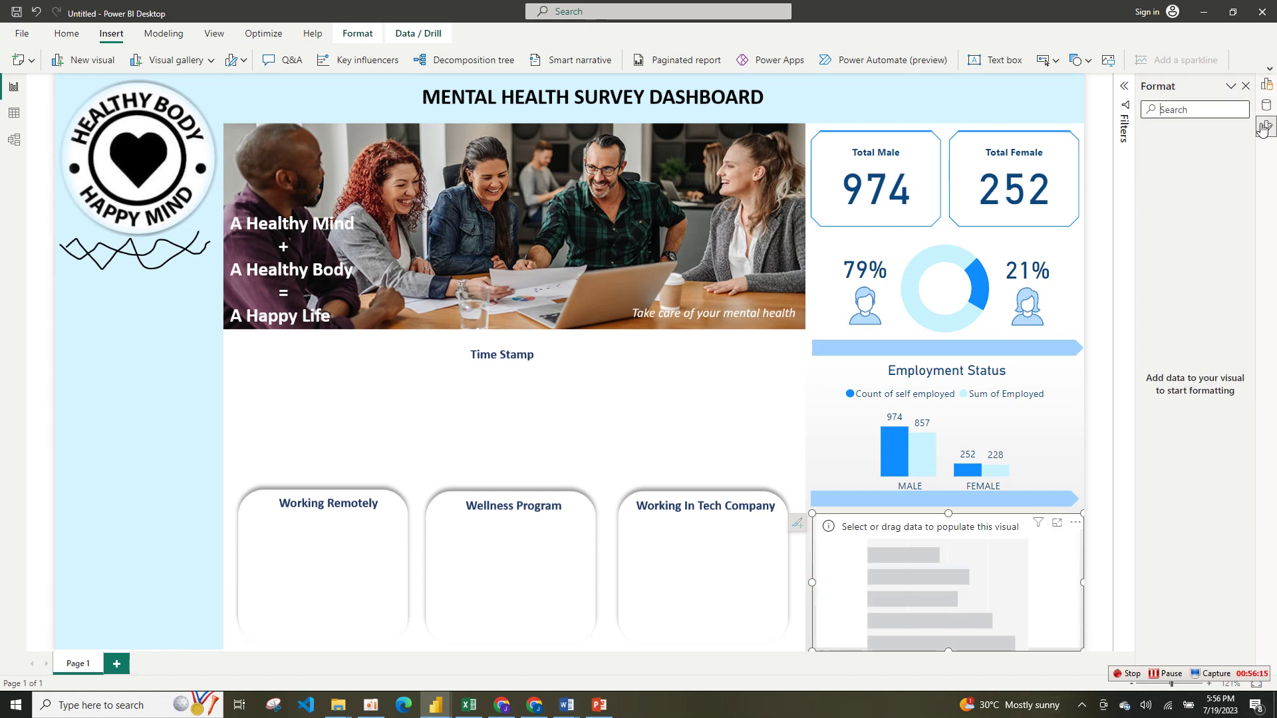
left_click(1267, 107)
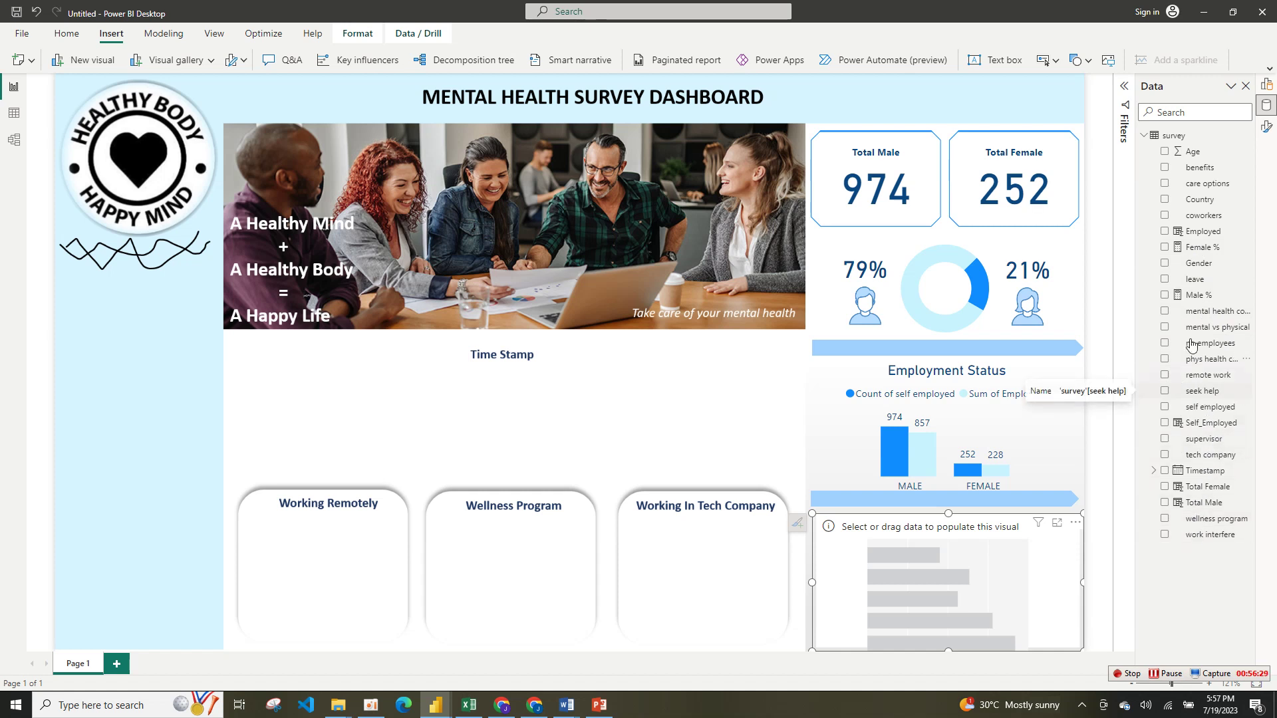
- Plot the count of Gender on the X-axis by leave on the Y-axis in the bar chart, and enlarge it slightly up to the divider
left_click(1164, 280)
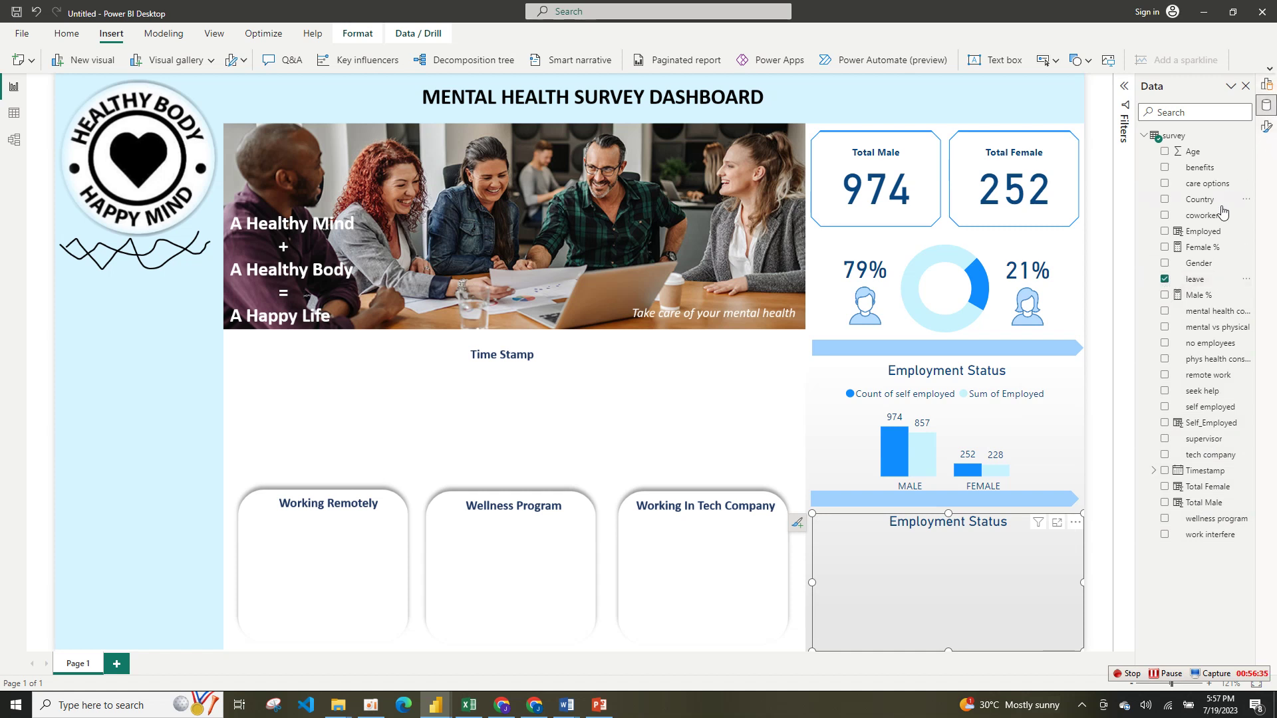
left_click(1165, 264)
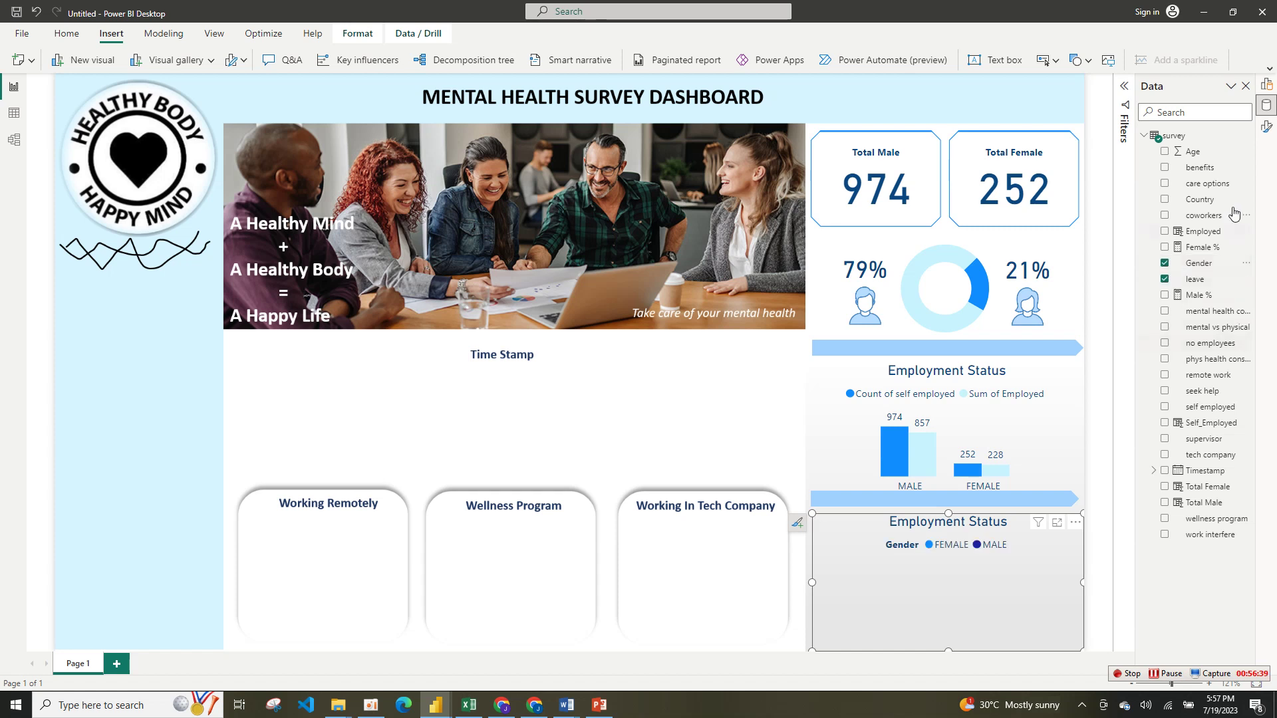
left_click(1268, 87)
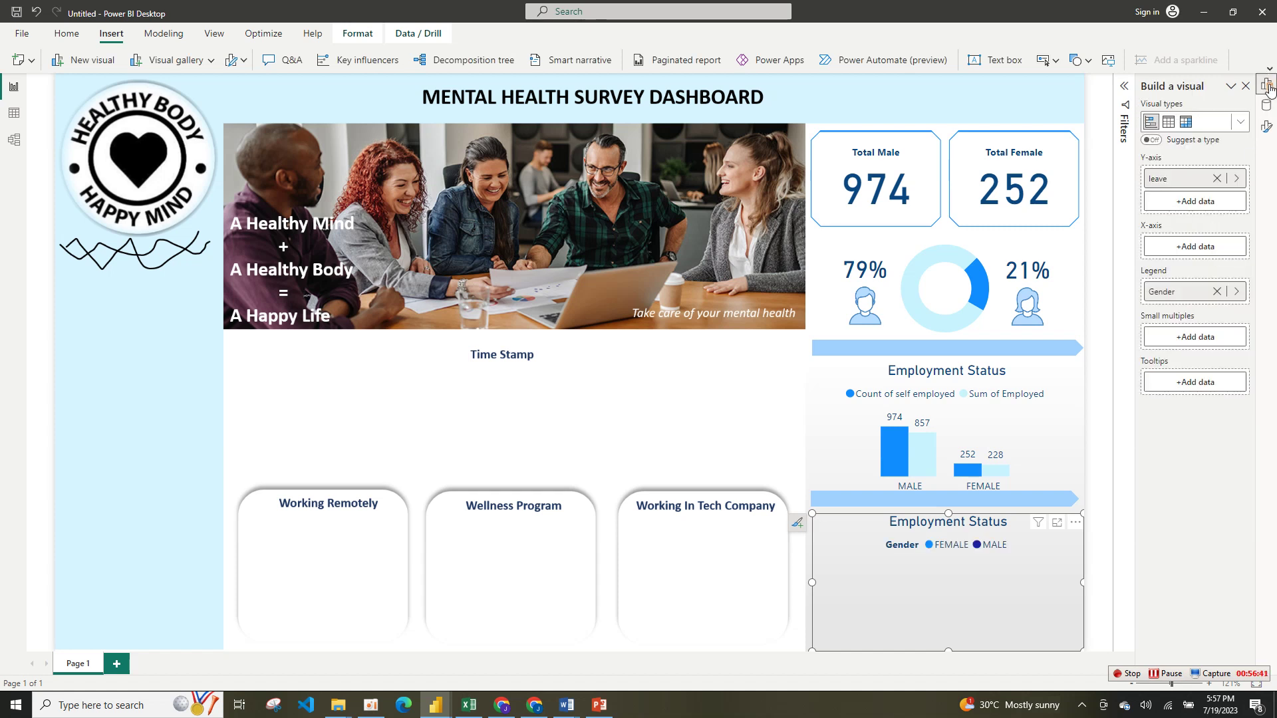
left_click(1184, 186)
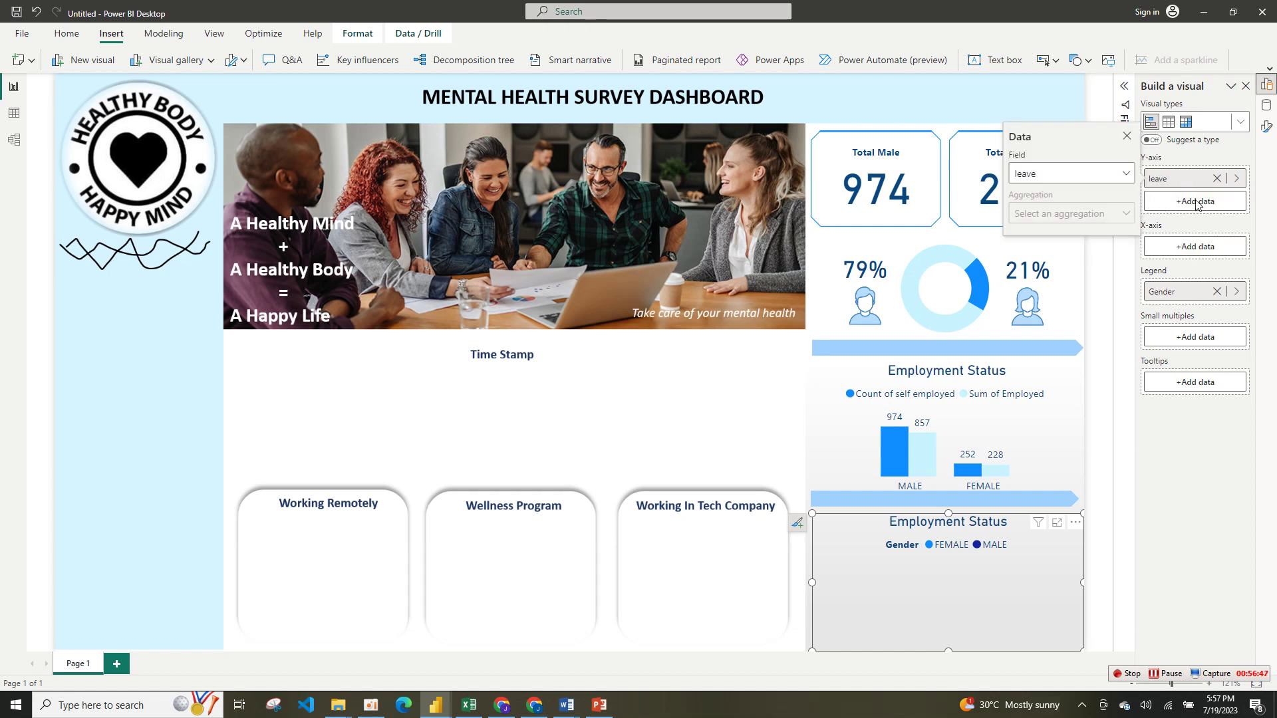
left_click(1215, 241)
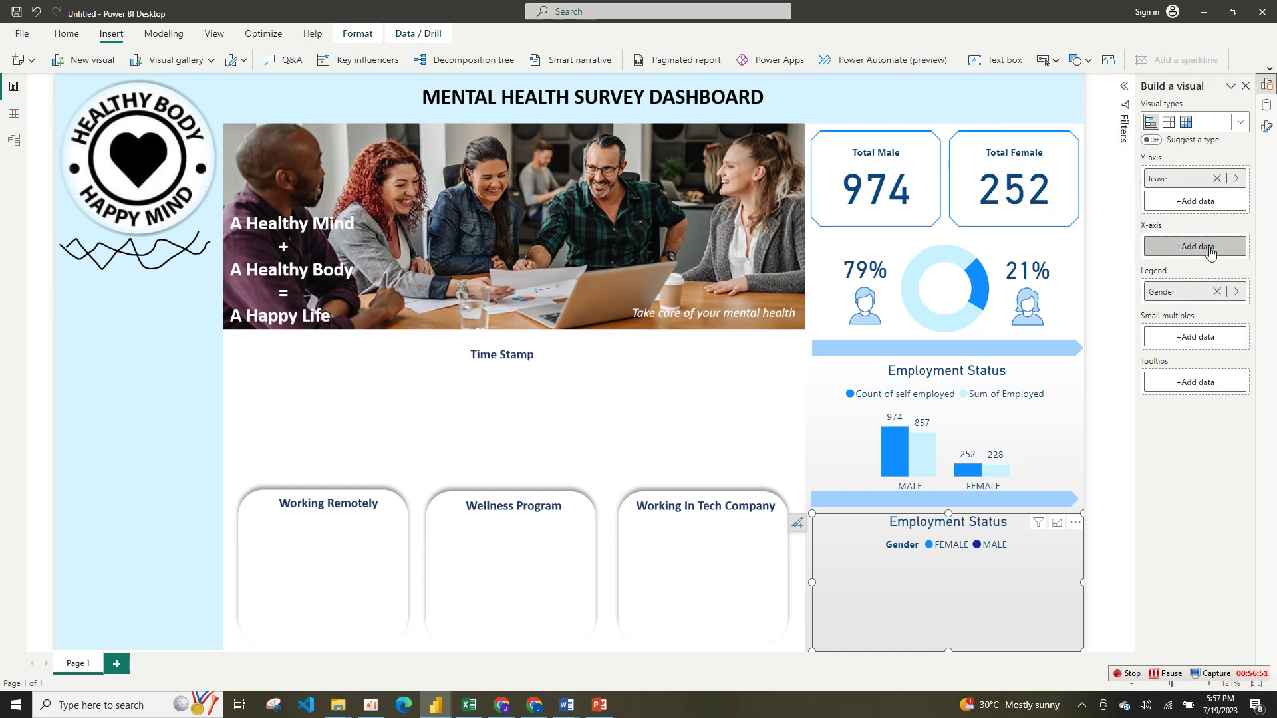
left_click_drag(1182, 296, 1192, 253)
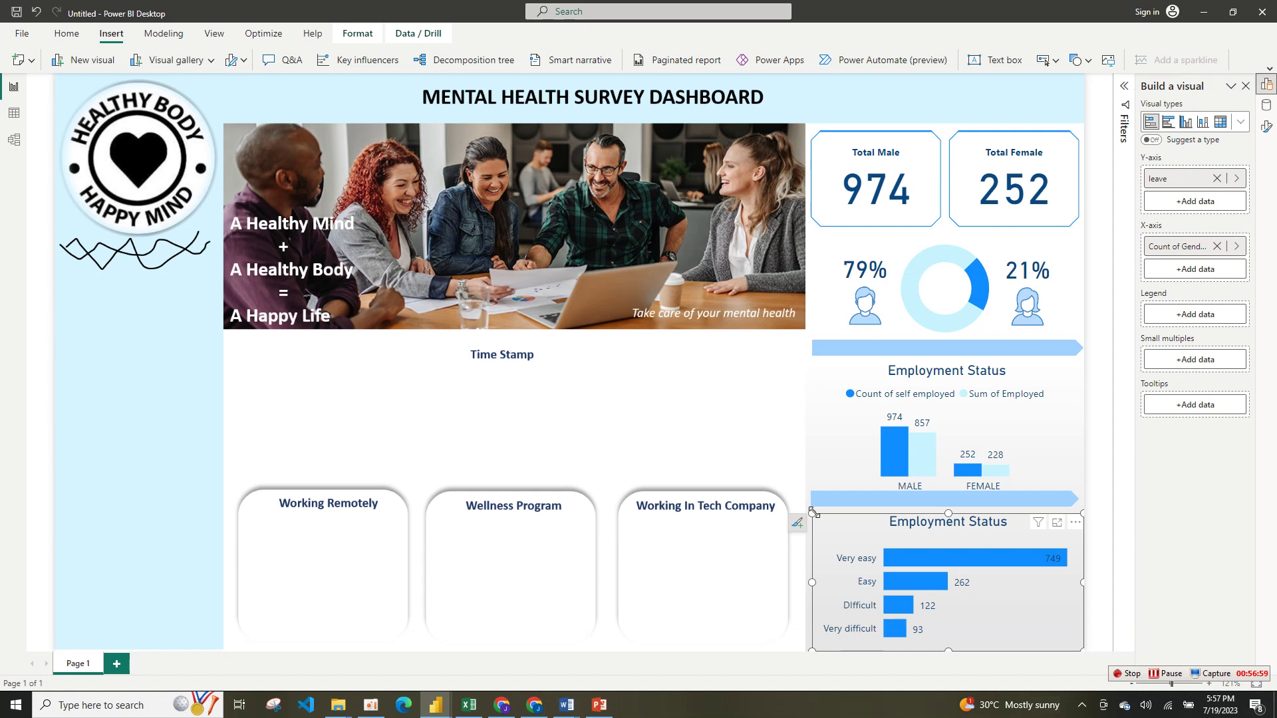
left_click_drag(813, 512, 808, 507)
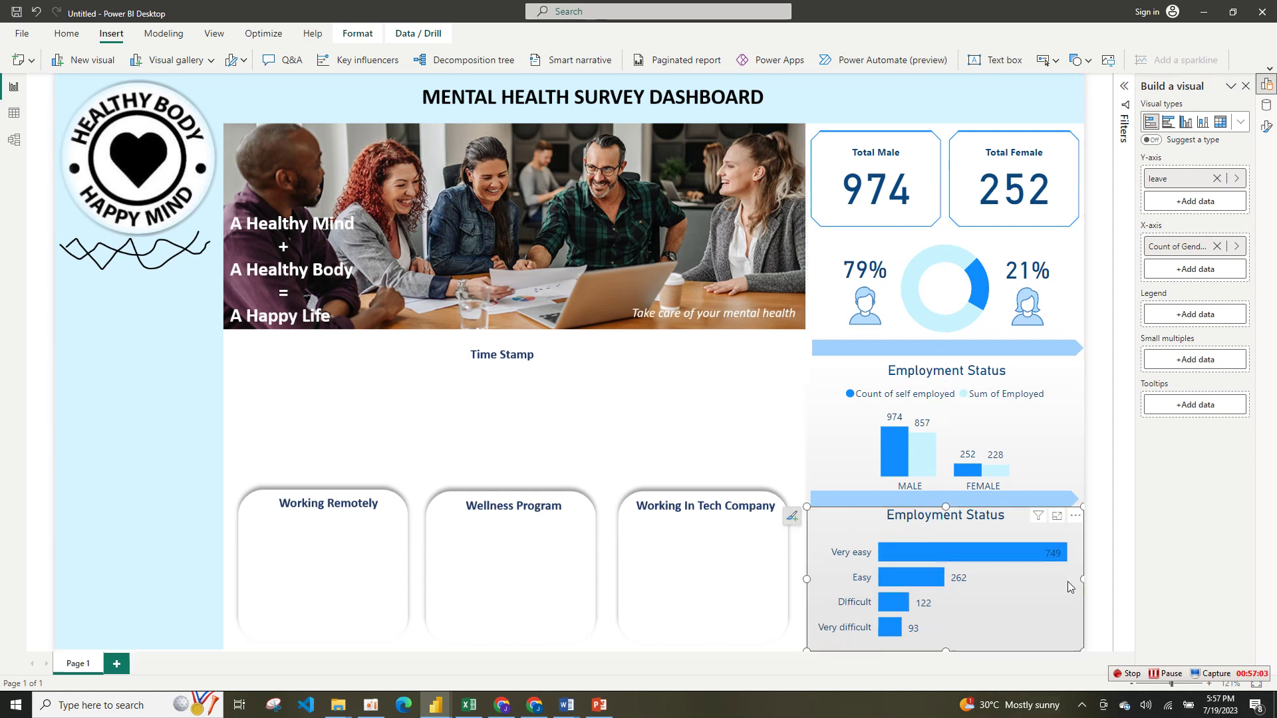
- Color the new chart's bars light blue and pull its left edge in slightly to line up with the divider above
left_click(1267, 111)
left_click(1267, 126)
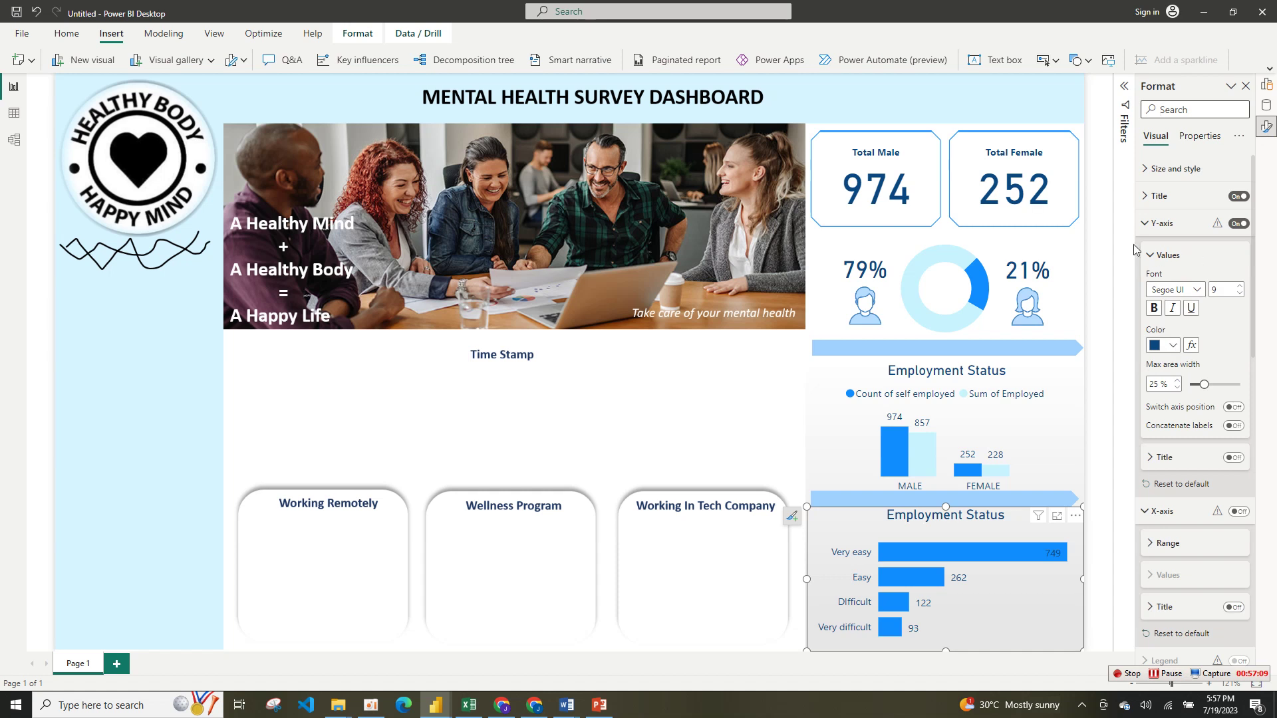
left_click(1162, 256)
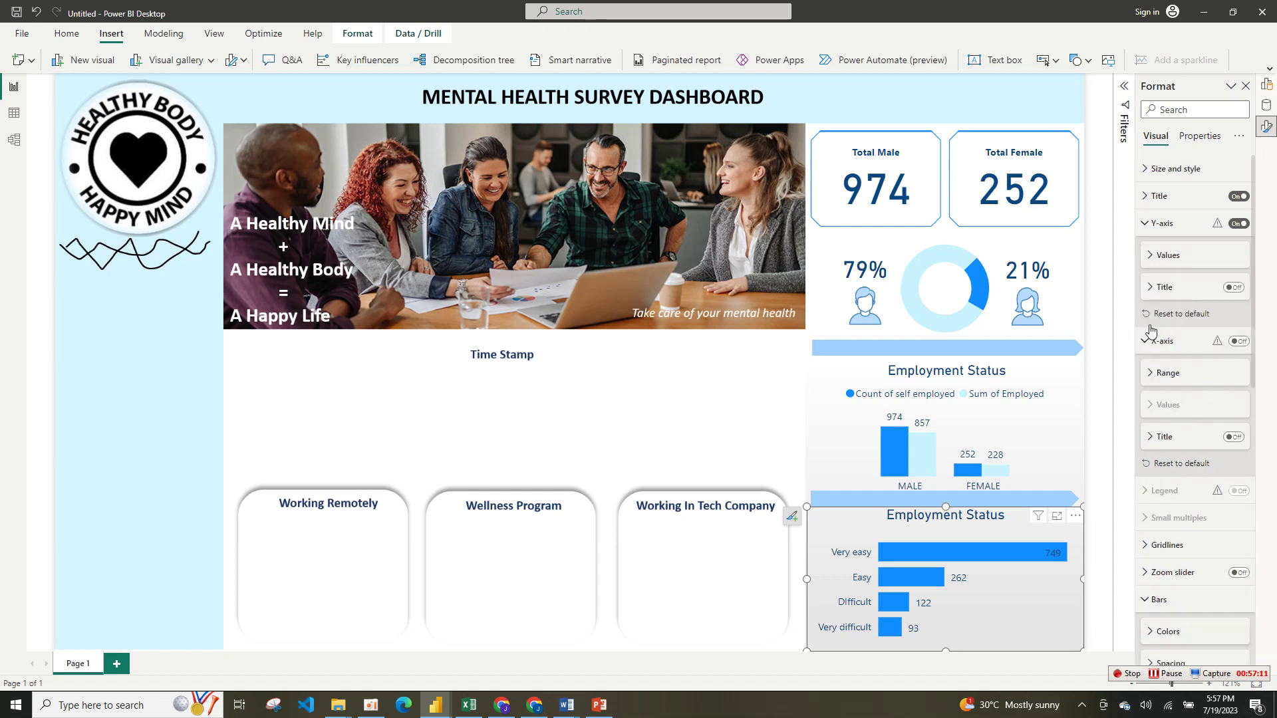
left_click(1239, 136)
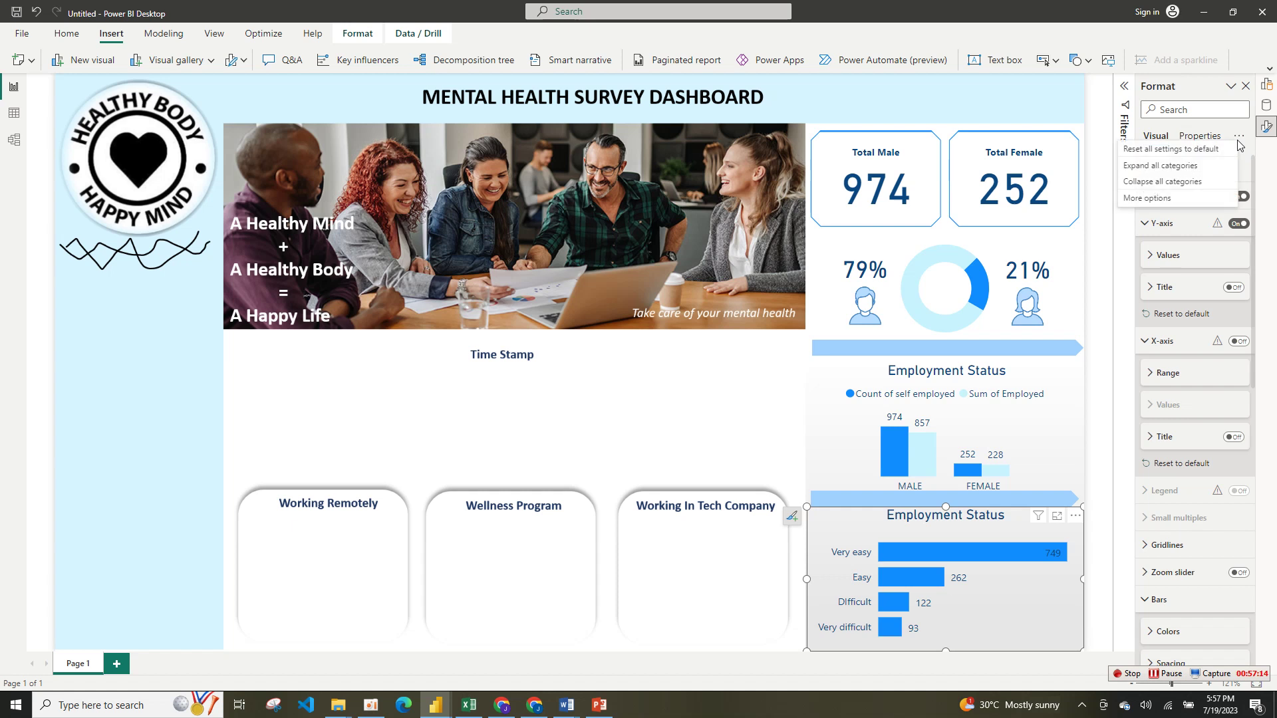
left_click(1197, 191)
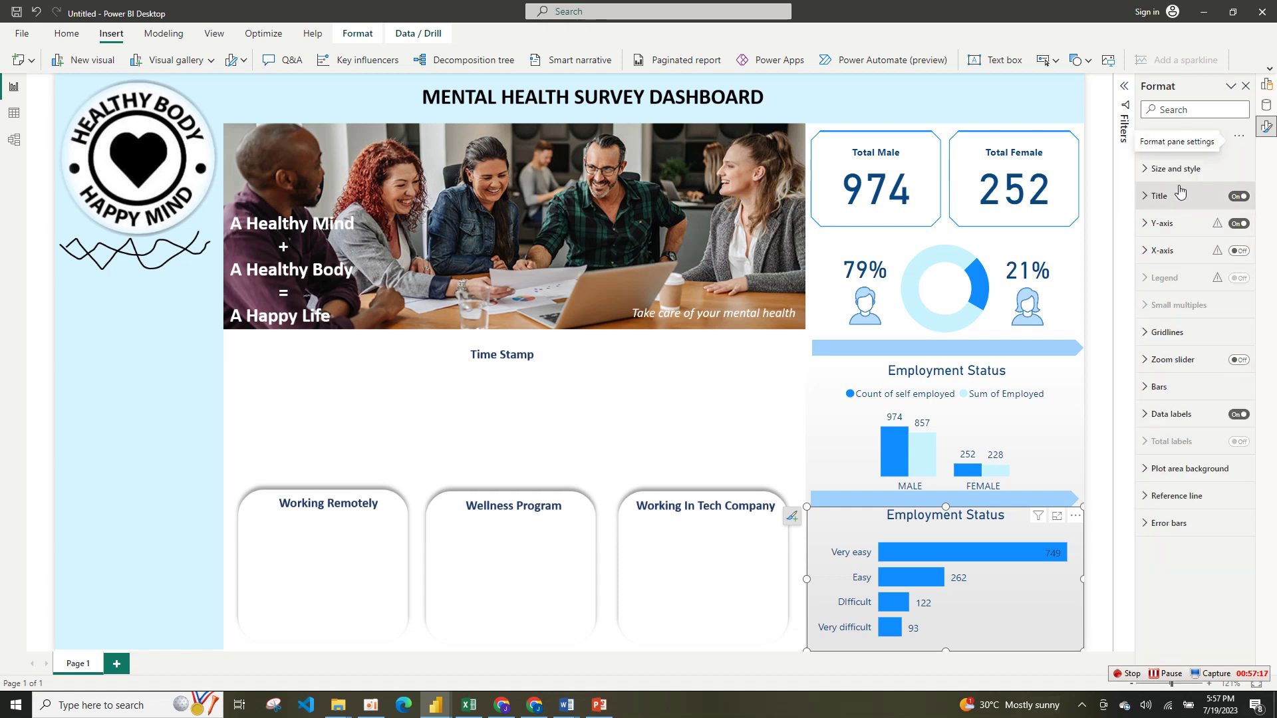
left_click(1165, 391)
left_click(1187, 423)
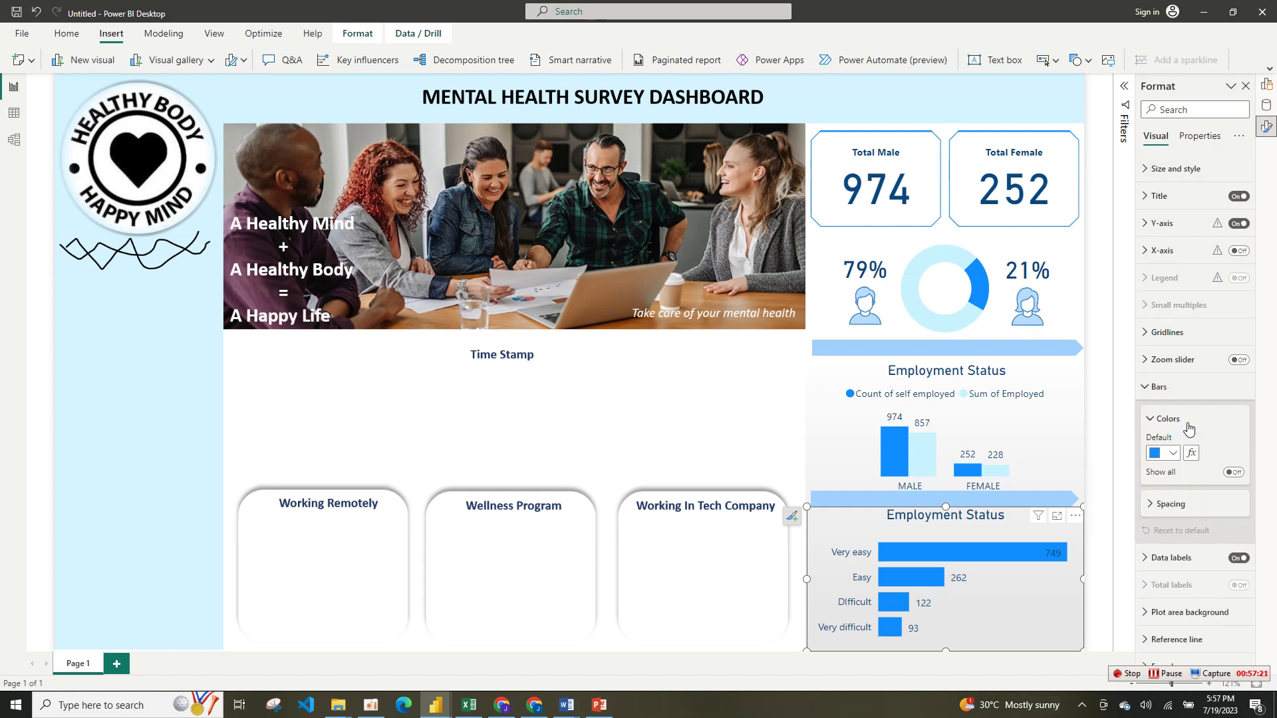
left_click(1173, 455)
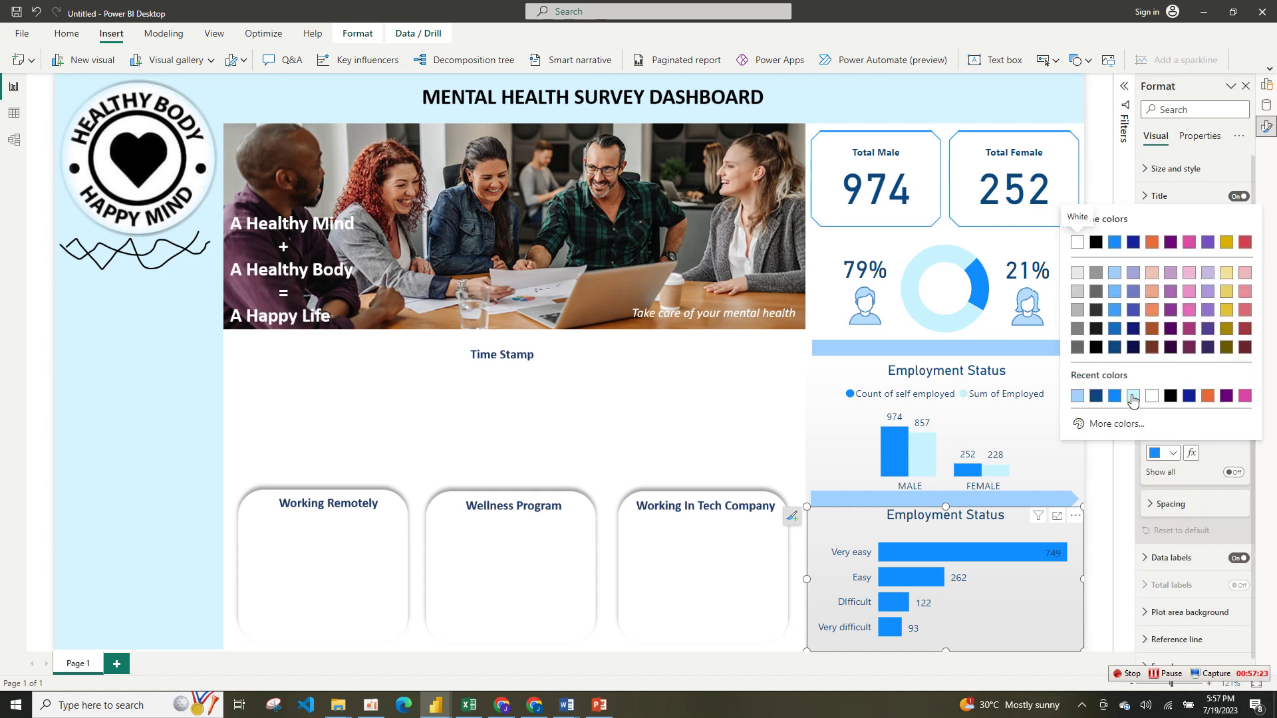
left_click(1134, 400)
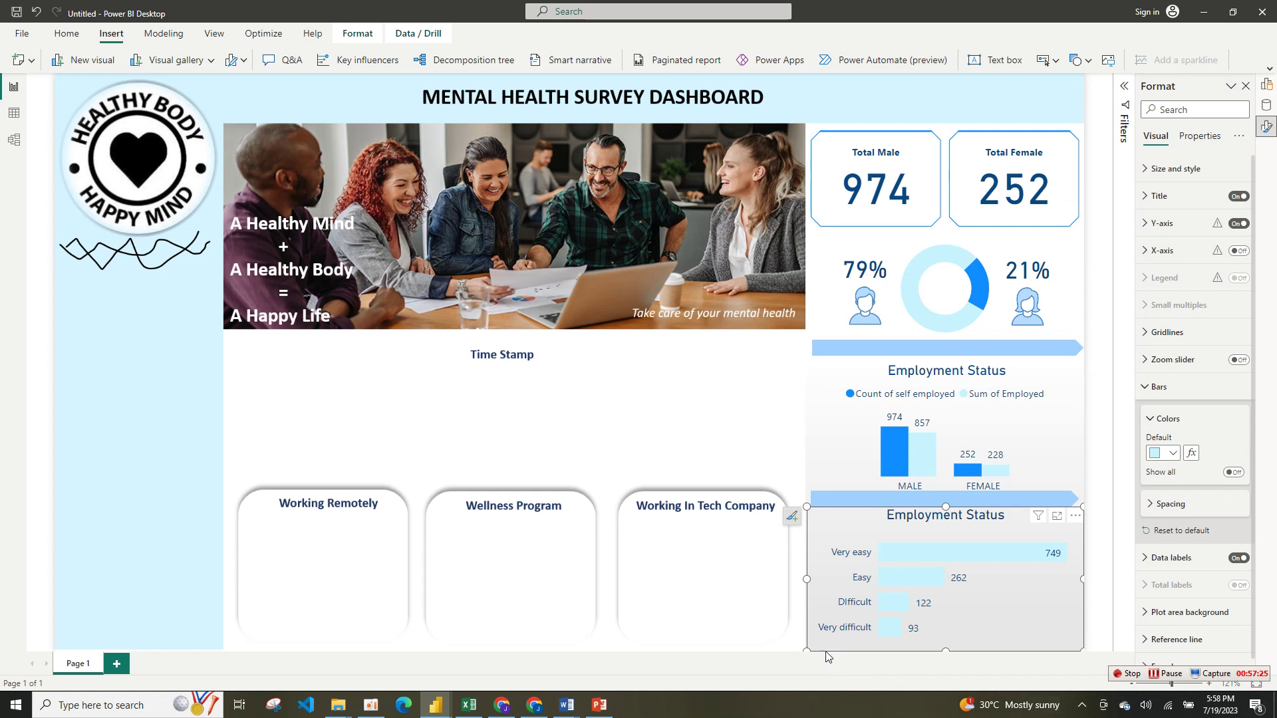
mouse_move(809, 650)
left_mouse_down()
mouse_move(832, 644)
mouse_move(816, 648)
left_mouse_up()
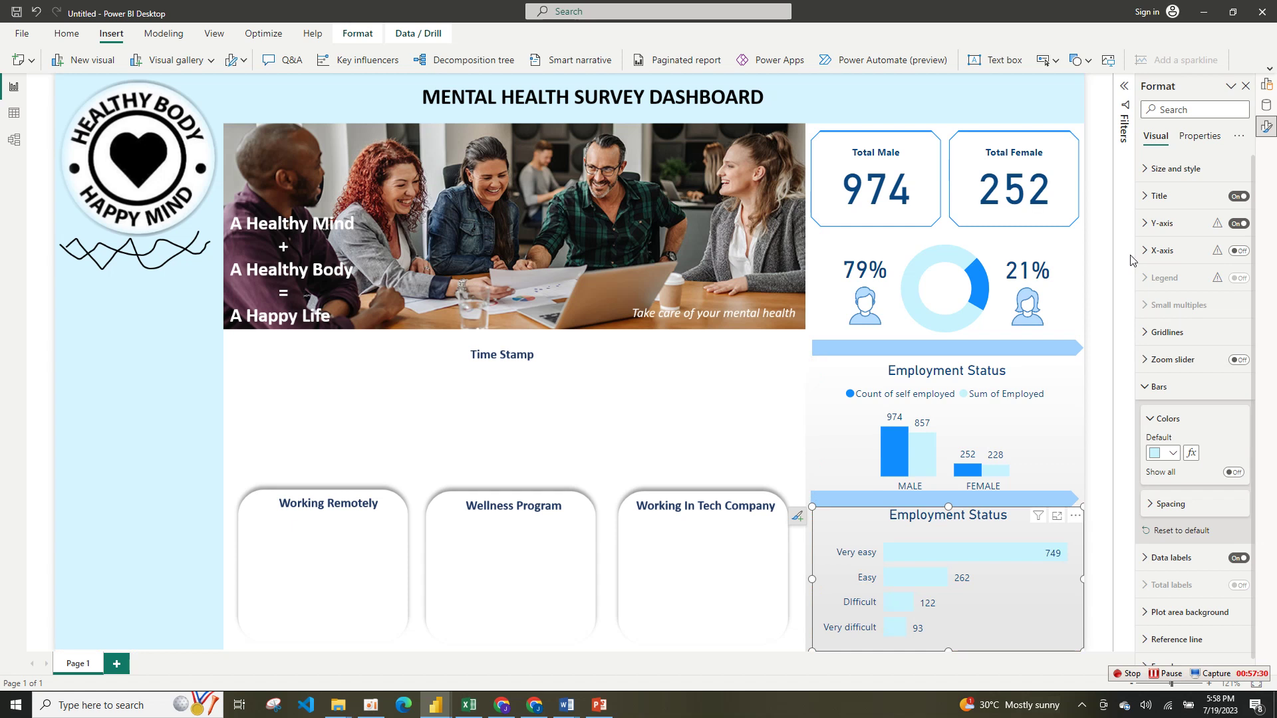
- Change the lower bar chart's title to "Leave Status"
left_click(1177, 197)
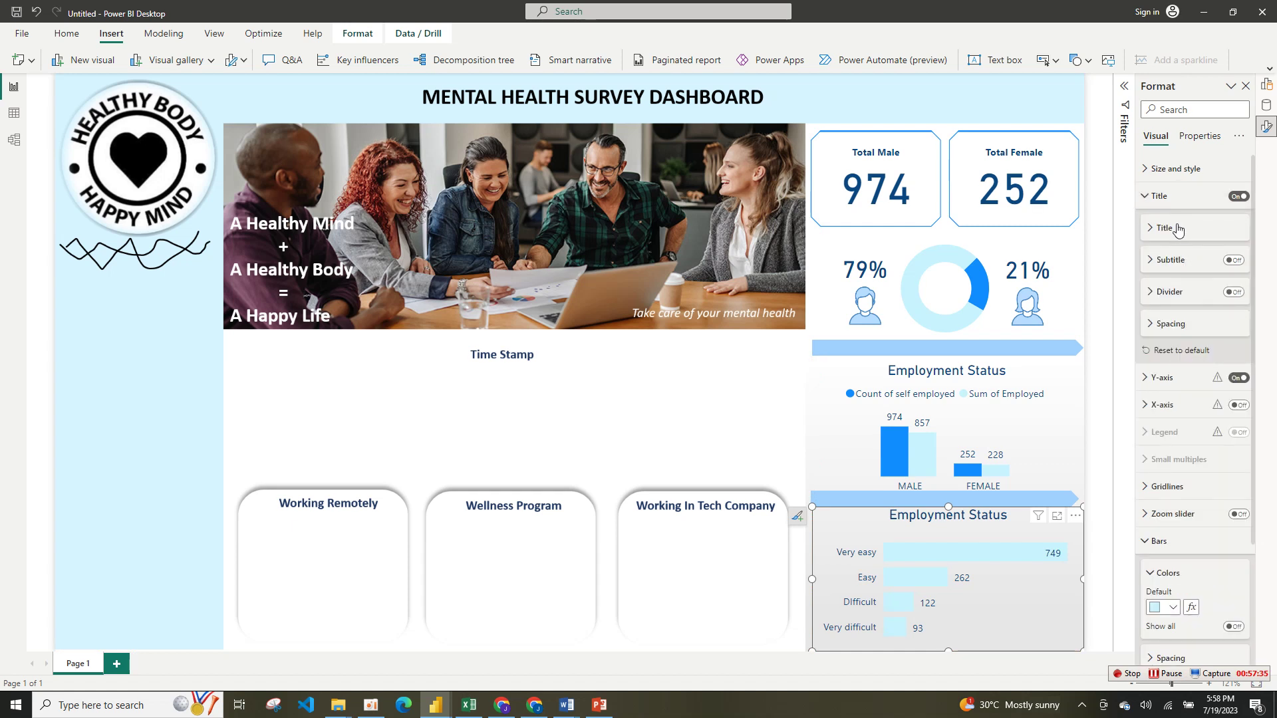
left_click(1178, 230)
left_click_drag(1155, 263, 1204, 257)
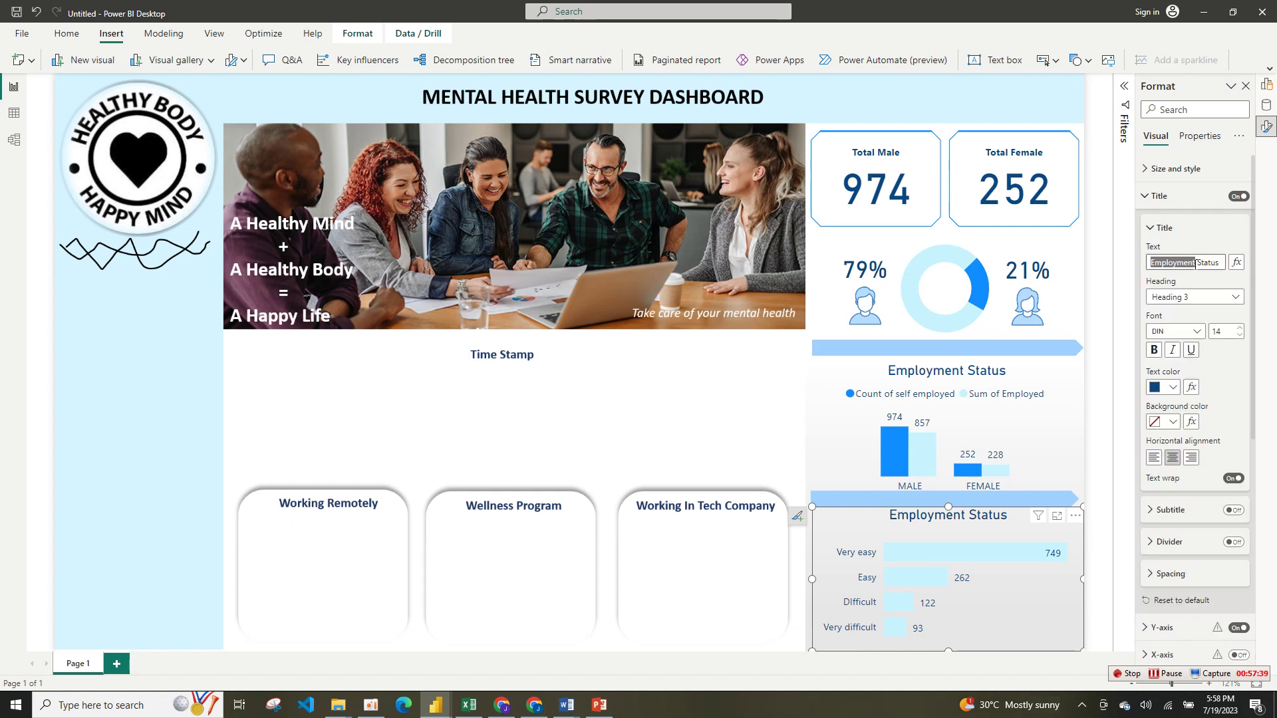
type("Leave")
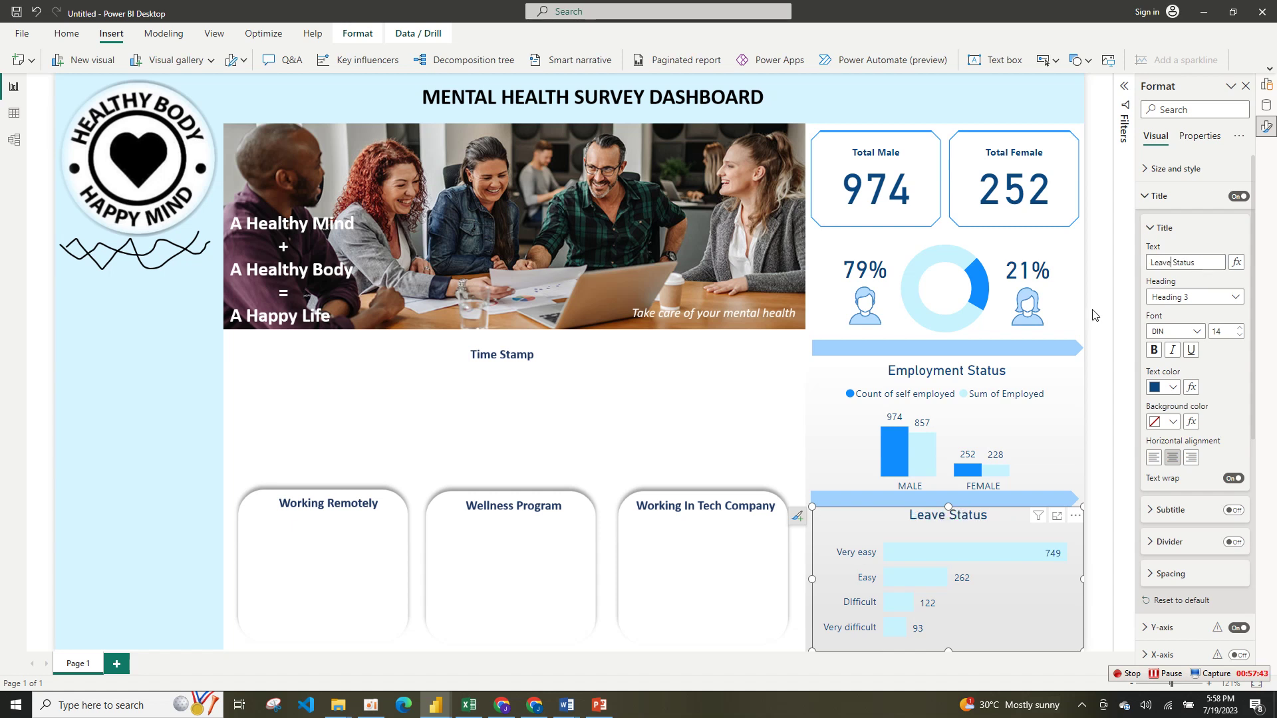
- Move the Employment Status chart slightly up and rename its Count of self employed value to "self employed"
mouse_move(977, 376)
left_mouse_down()
mouse_move(711, 431)
mouse_move(878, 459)
mouse_move(1008, 447)
mouse_move(1001, 371)
mouse_move(778, 450)
mouse_move(988, 384)
mouse_move(971, 367)
left_mouse_up()
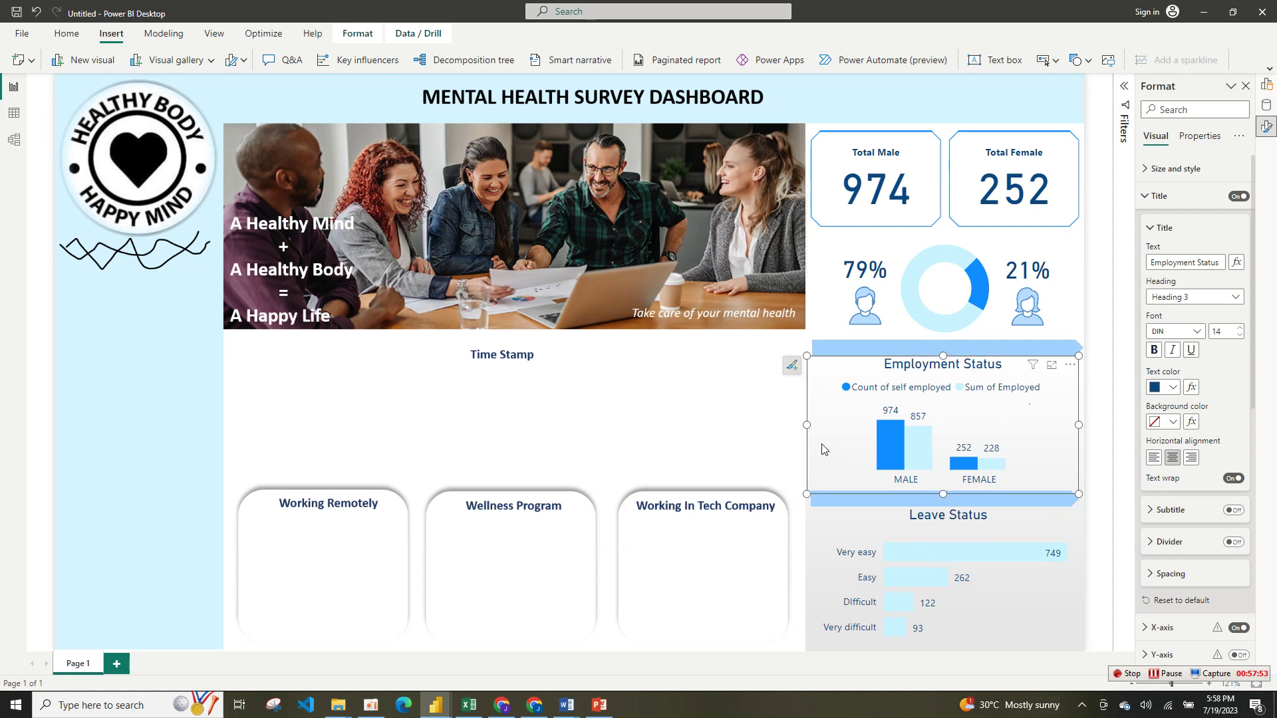
left_click(735, 452)
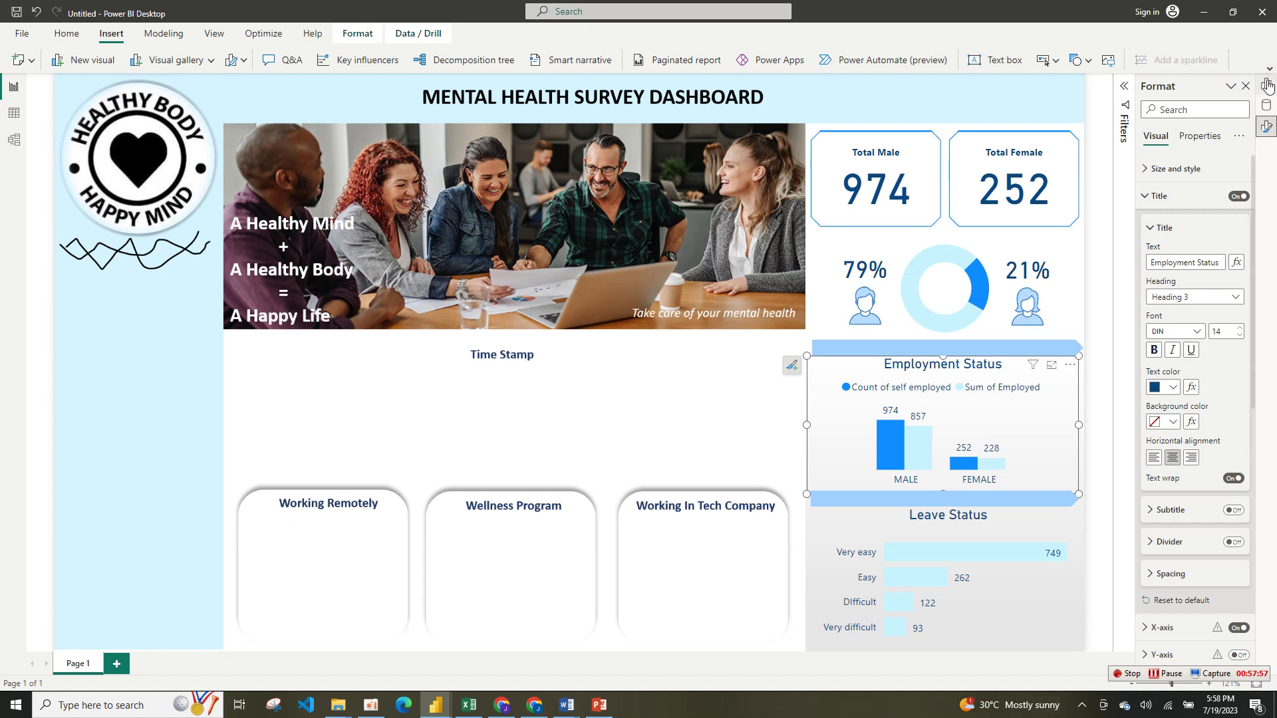
left_click(1268, 85)
double_click(1177, 246)
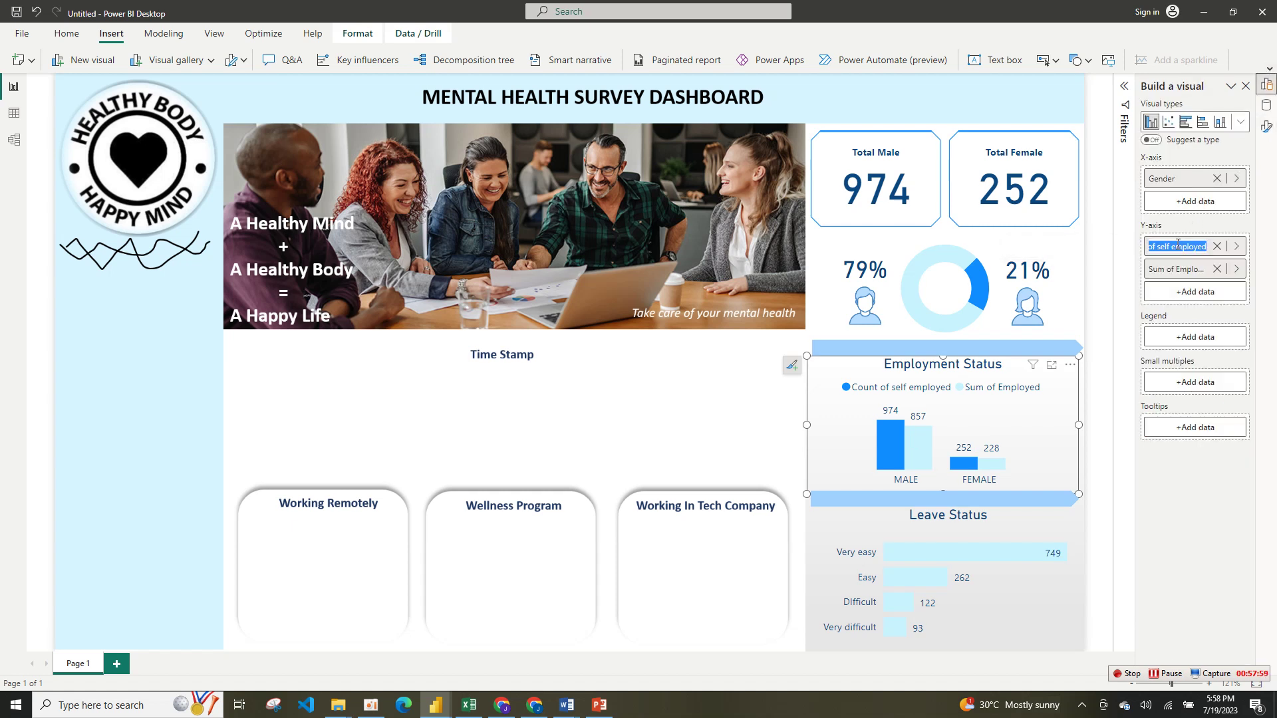
left_click(1157, 247)
key("BackSpace")
key("BackSpace")
key("BackSpace")
key("BackSpace")
key("BackSpace")
key("BackSpace")
key("BackSpace")
key("BackSpace")
key("BackSpace")
- Rename the Employment Status chart's Sum of Employed value to "Employed" and deselect the chart
left_click(1167, 272)
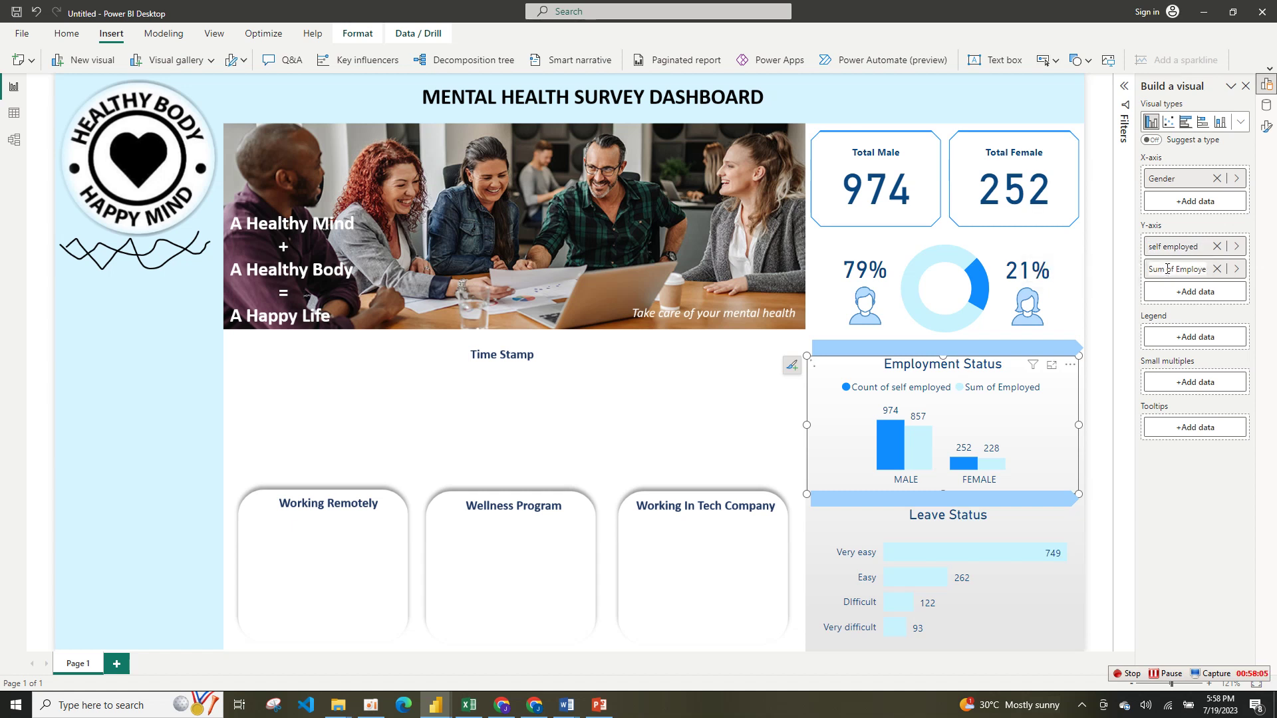
left_click(1167, 270)
double_click(1168, 270)
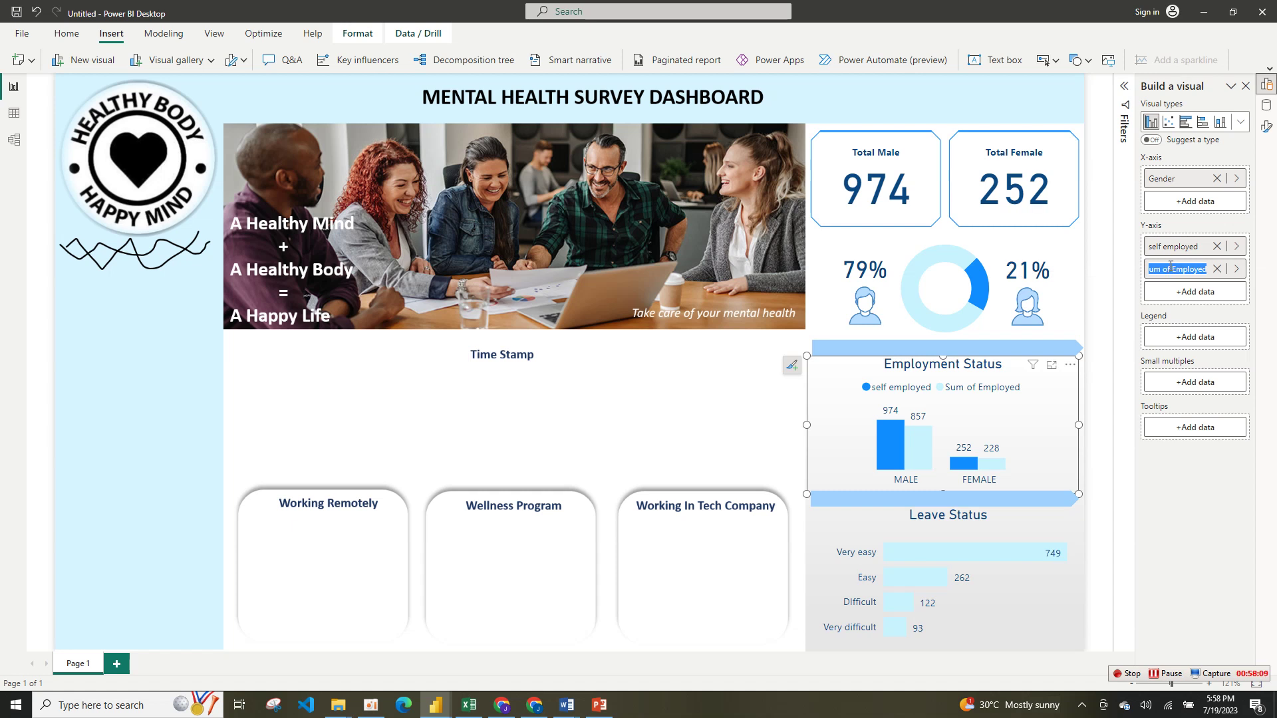
left_click(1172, 267)
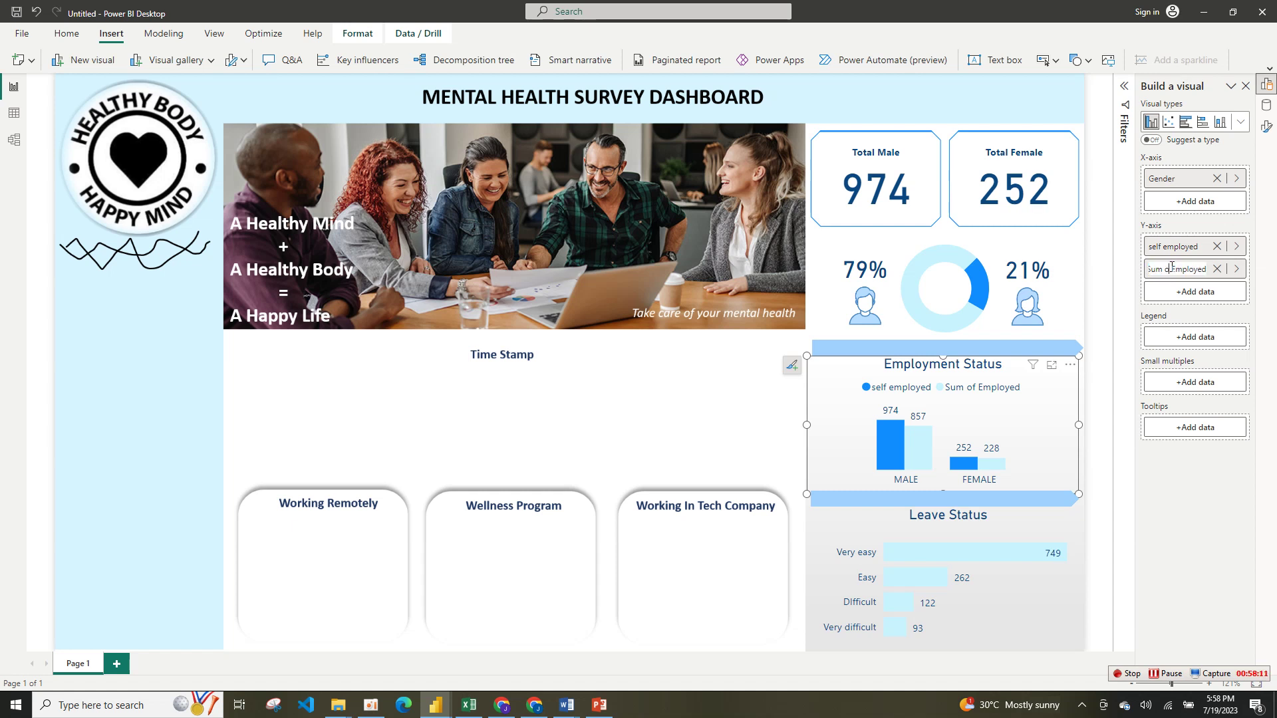
key("BackSpace")
key("BackSpace")
key("BackSpace")
key("BackSpace")
key("BackSpace")
key("BackSpace")
key("BackSpace")
key("Return")
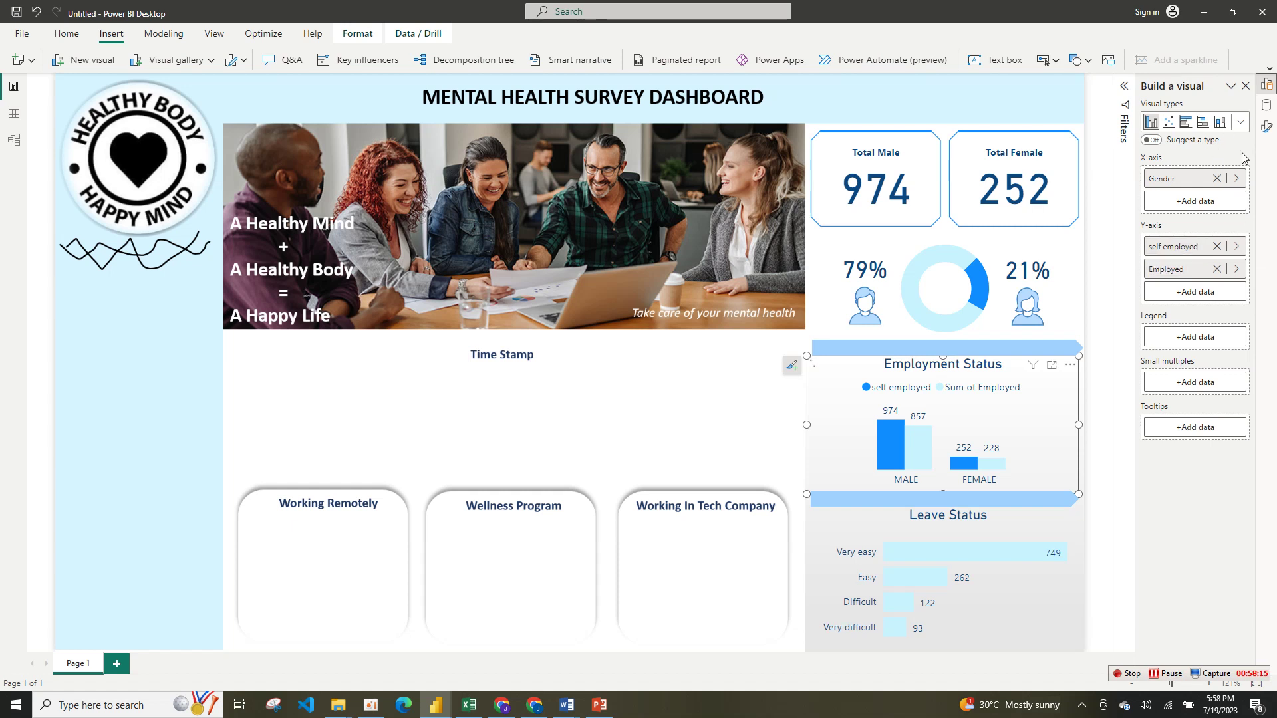
left_click(1106, 566)
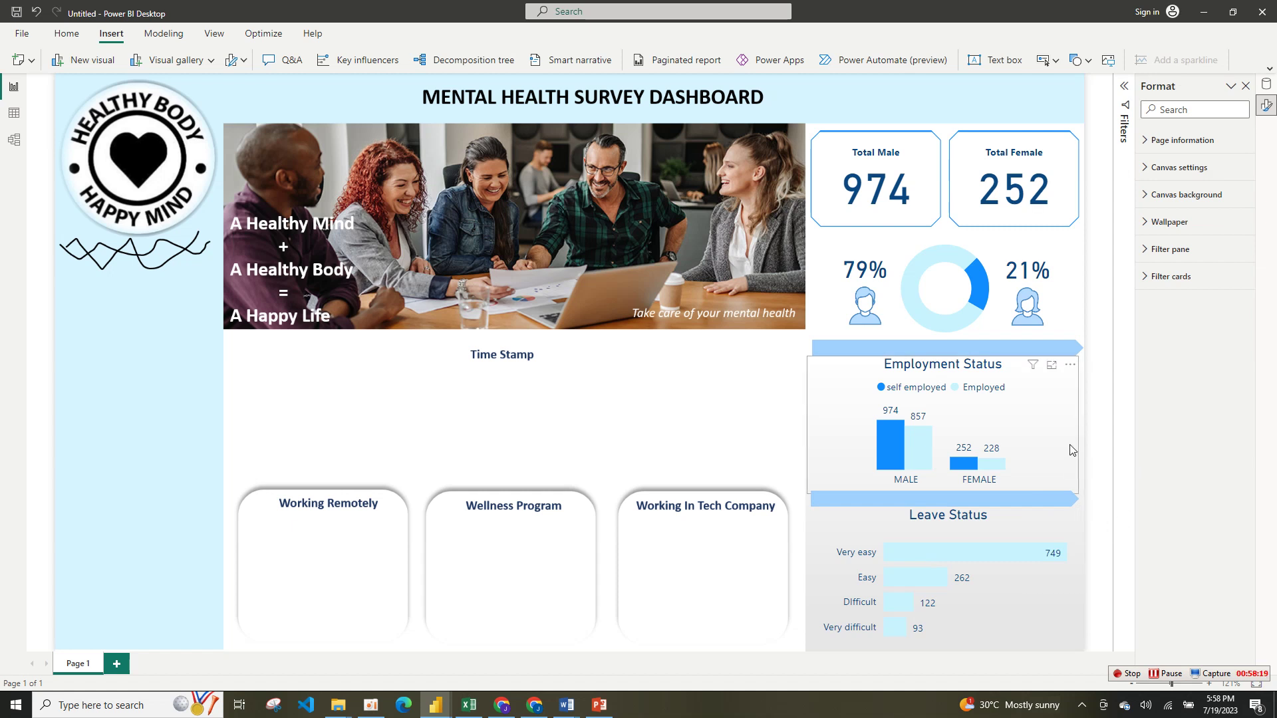
left_click(1094, 581)
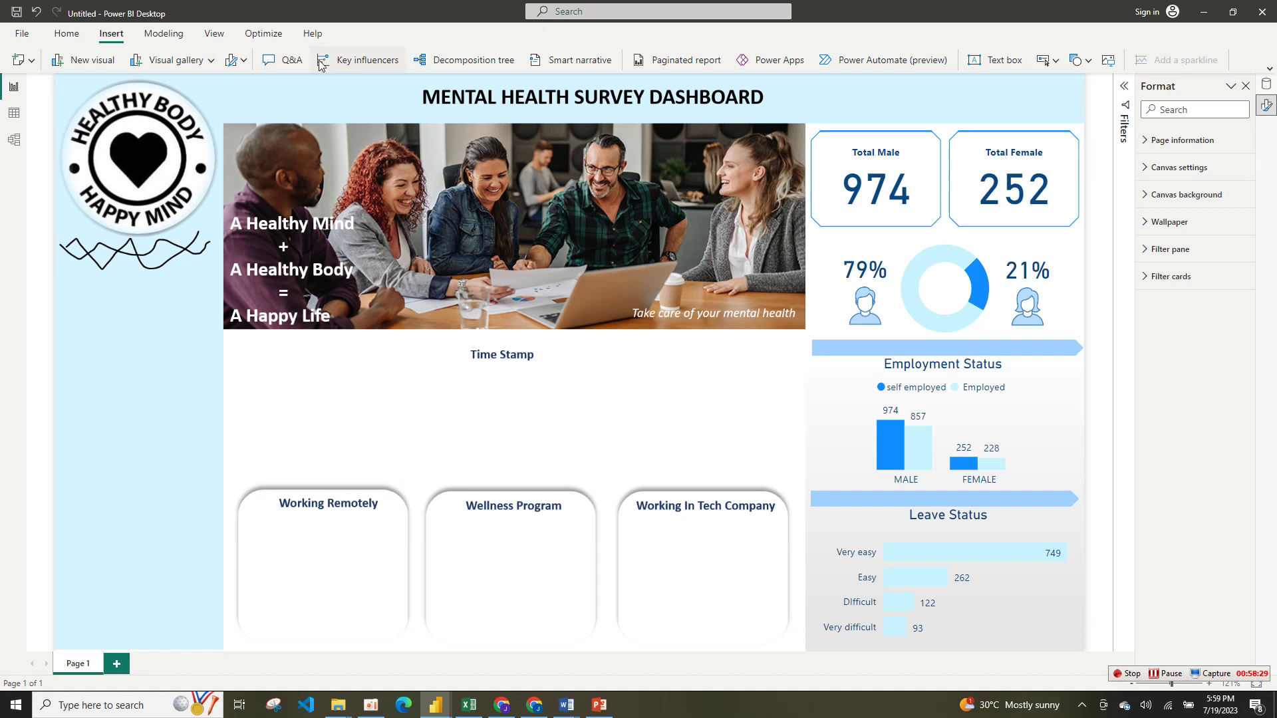
- Insert an empty pie chart and place it in the Time Stamp area above the Wellness Program box
left_click(203, 64)
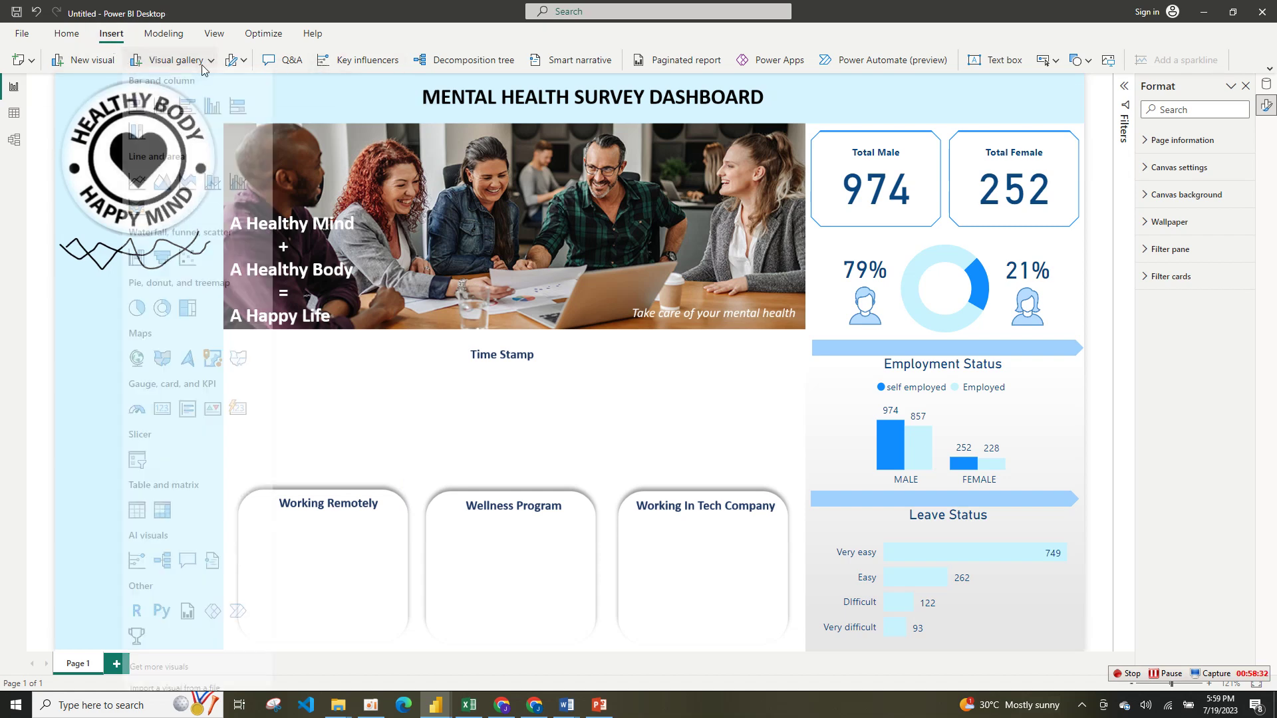
left_click(136, 315)
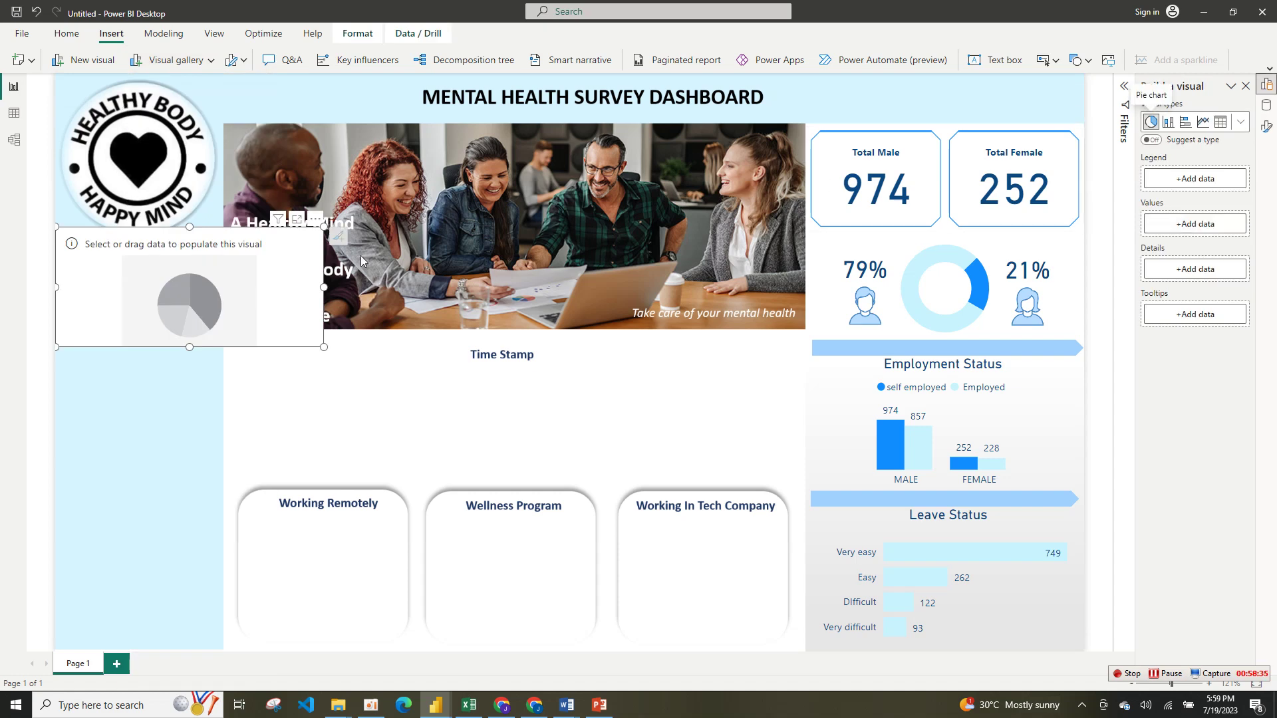
left_click_drag(296, 313, 836, 357)
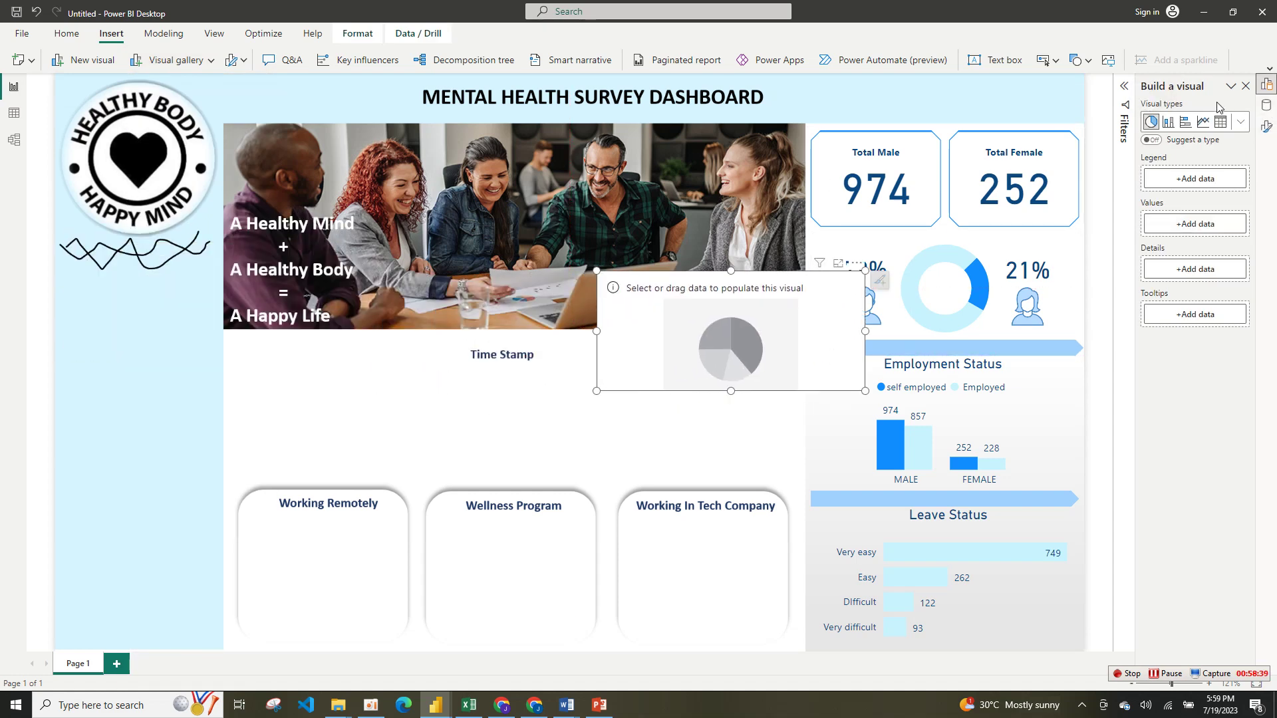
left_click(853, 266)
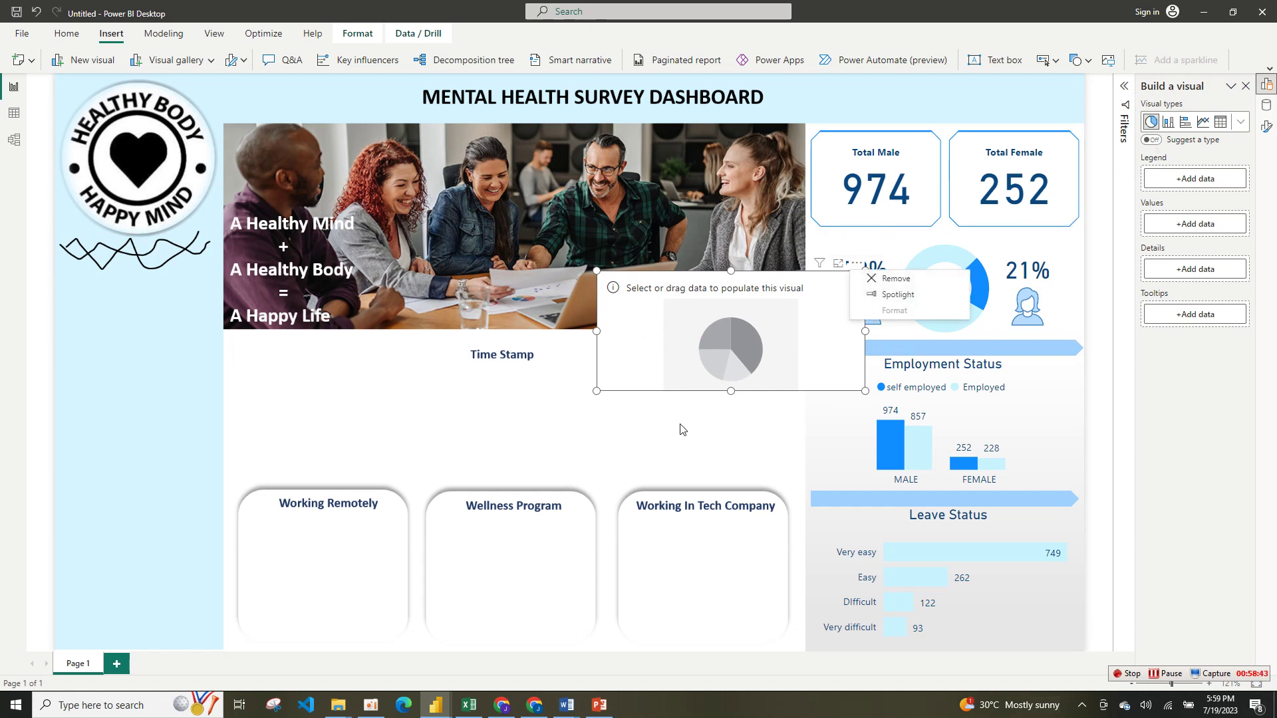
left_click(675, 396)
left_click_drag(679, 365, 535, 442)
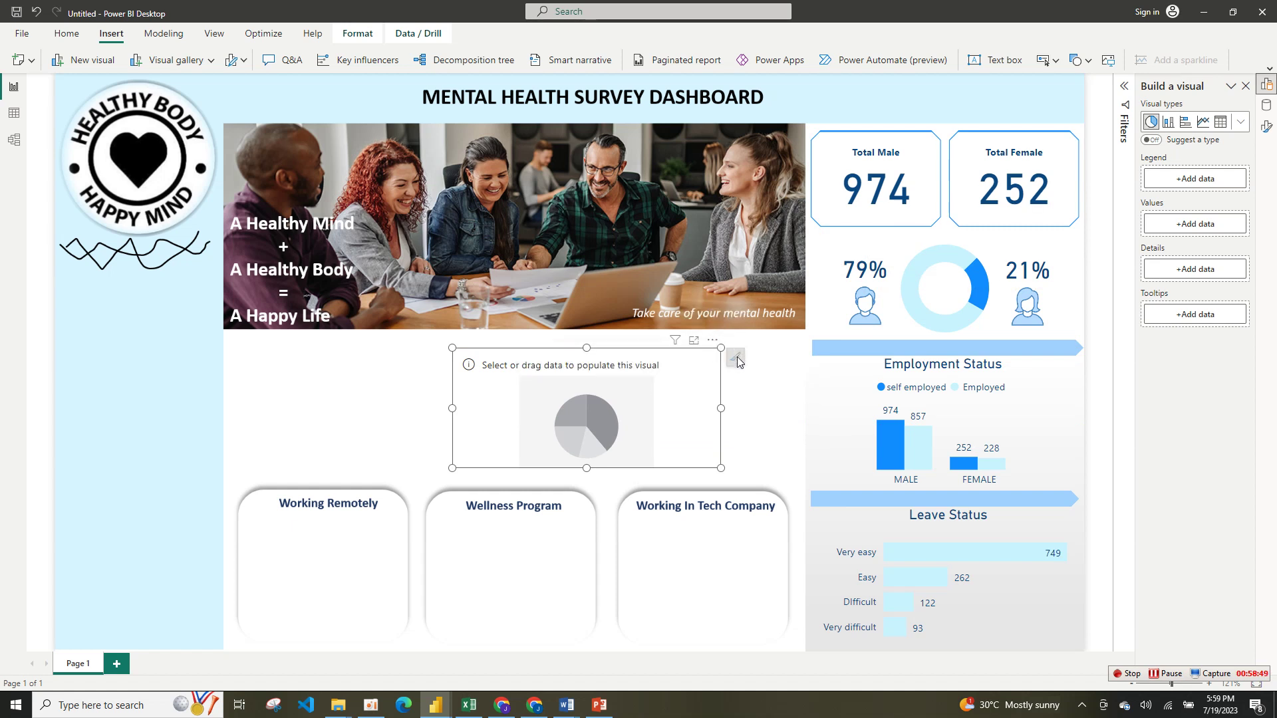
left_click(712, 340)
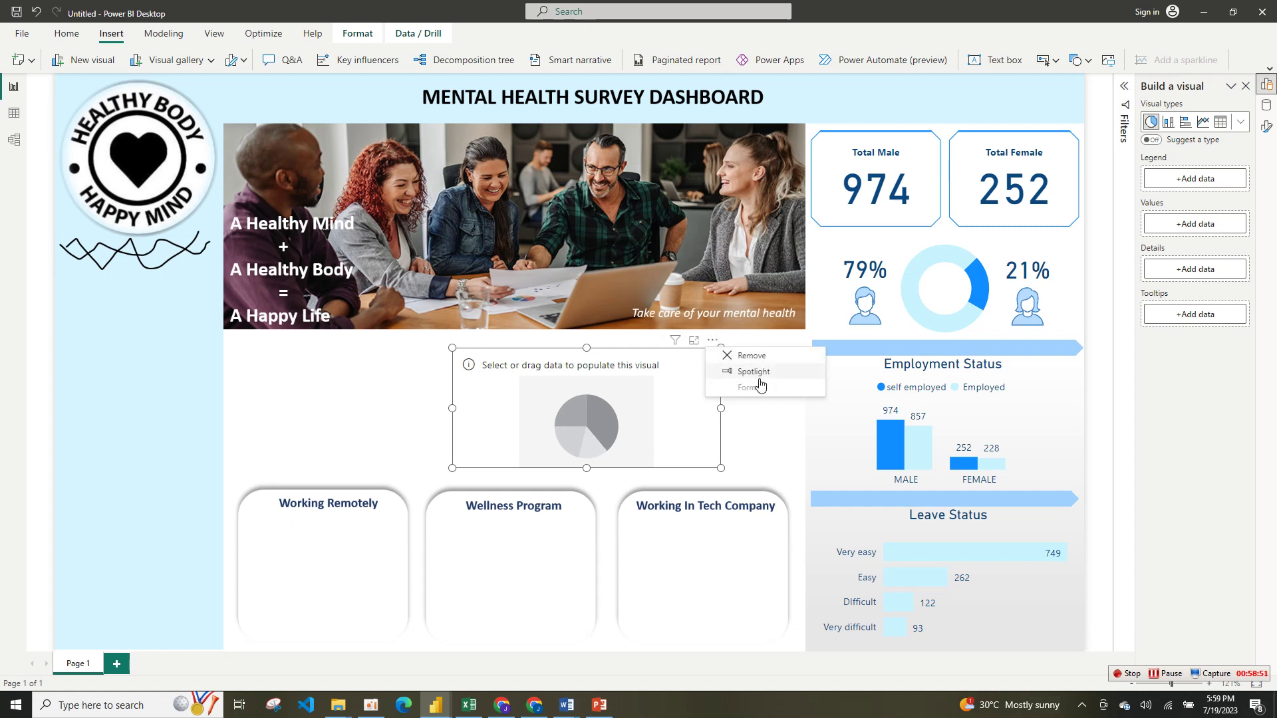
left_click(1267, 126)
right_click(1266, 127)
left_click(1183, 208)
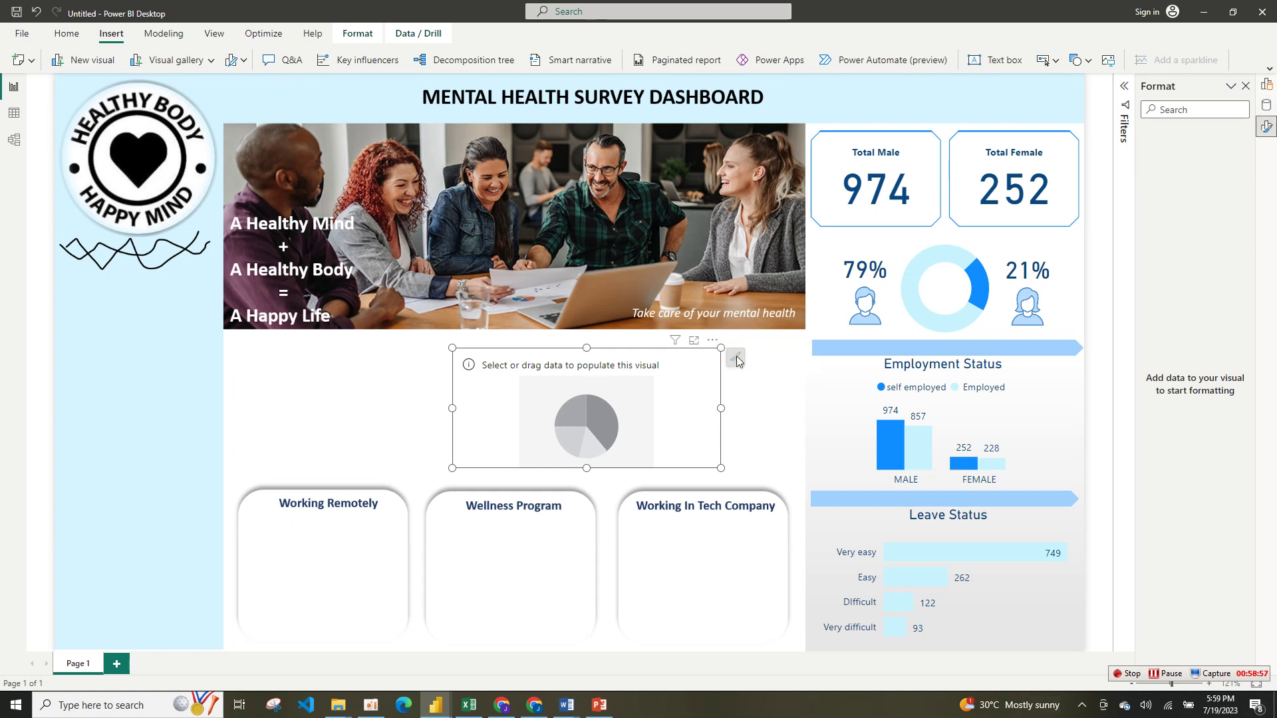
left_click(1268, 127)
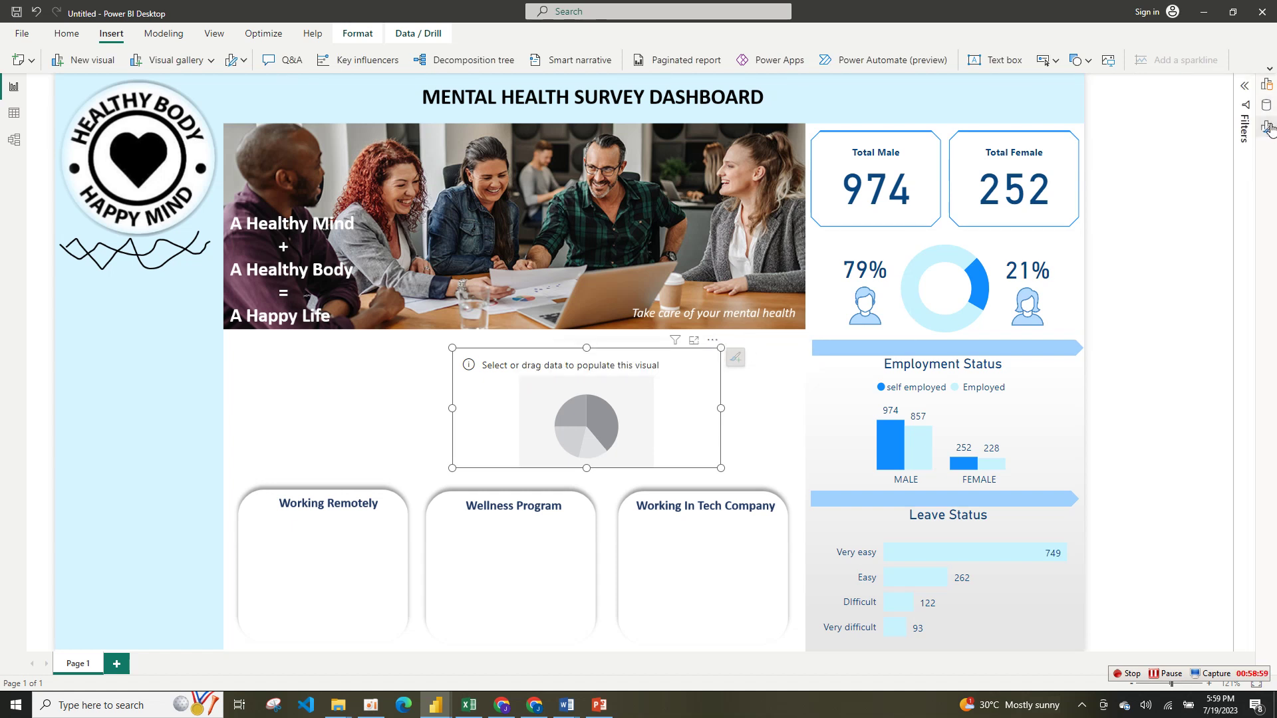
left_click(1268, 127)
right_click(1267, 127)
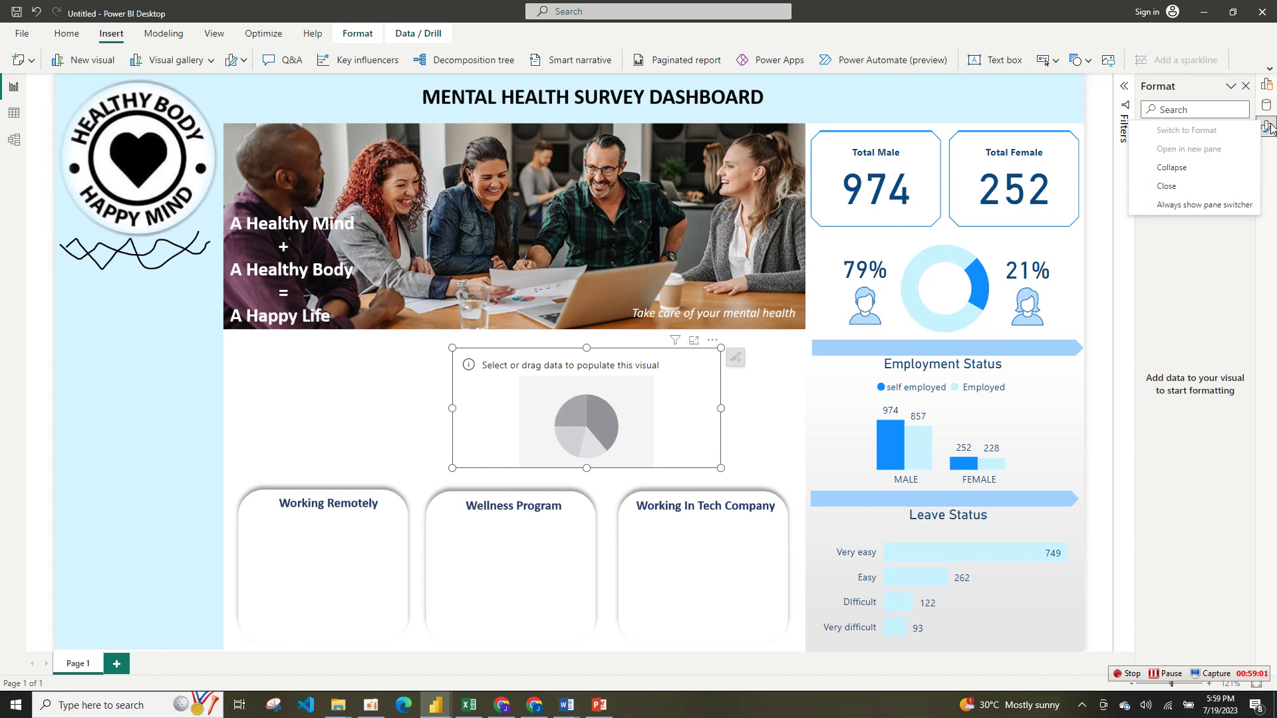
left_click(1172, 169)
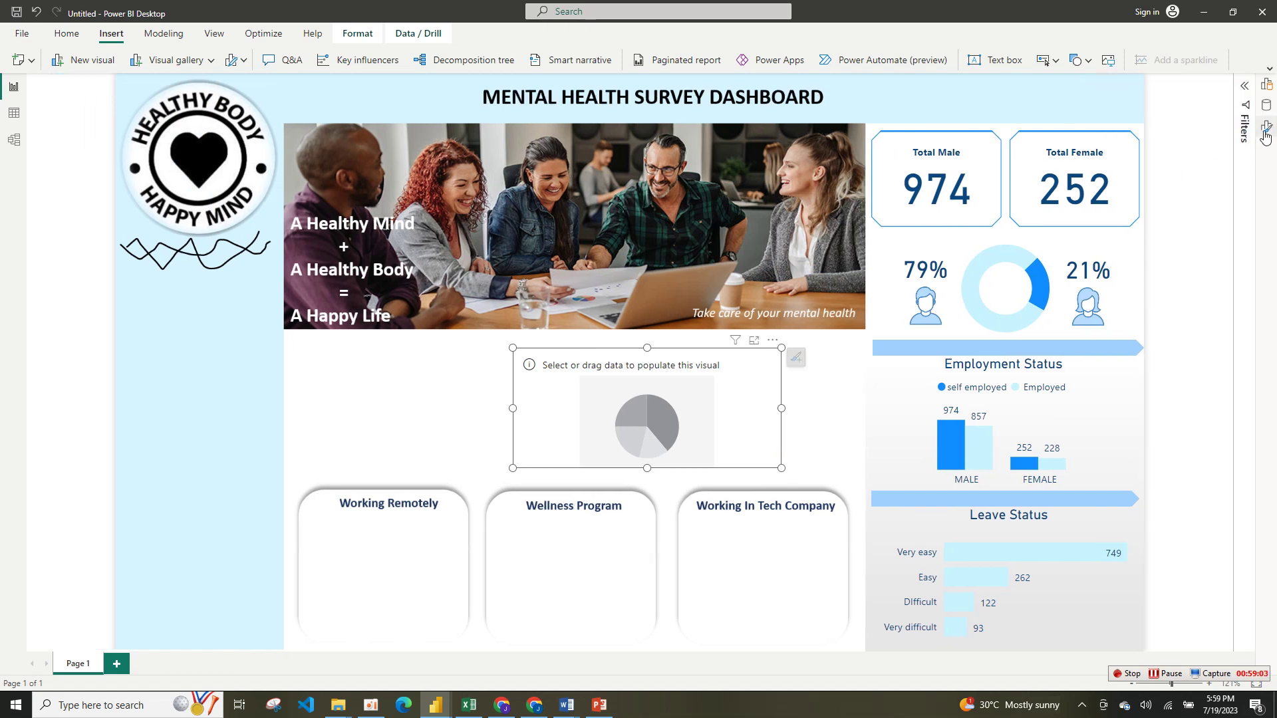
right_click(1268, 133)
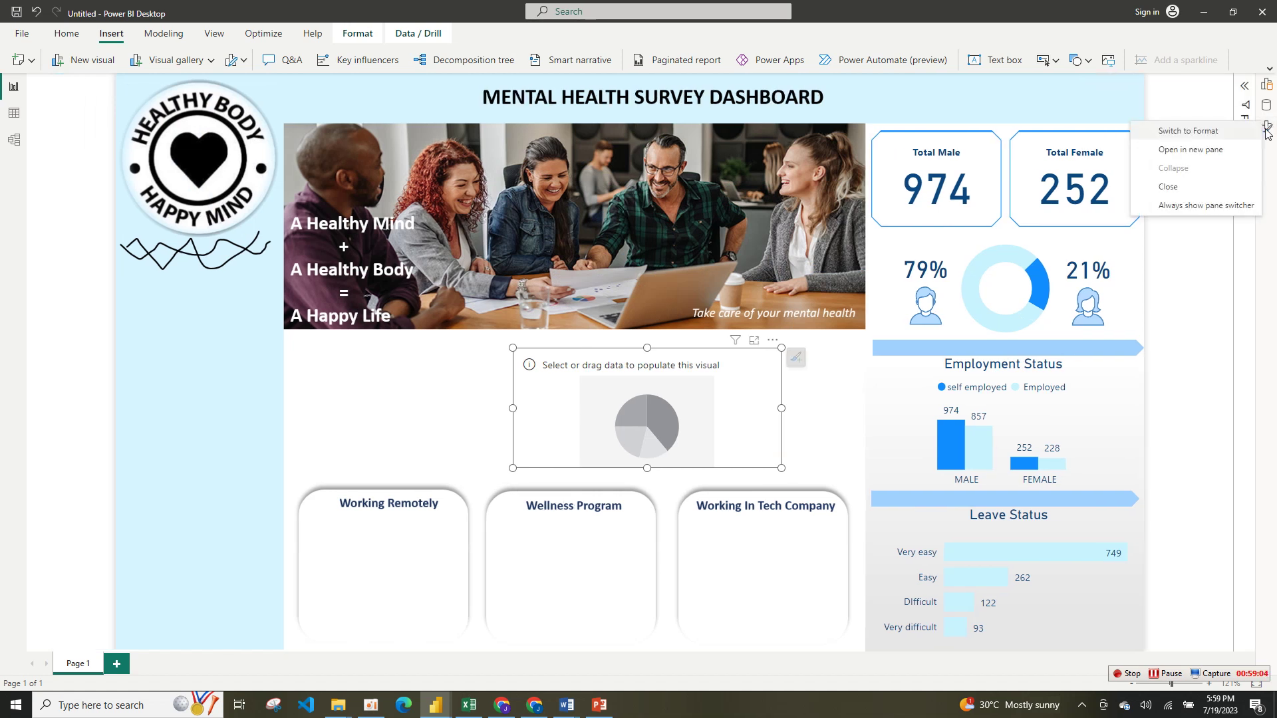
left_click(1193, 189)
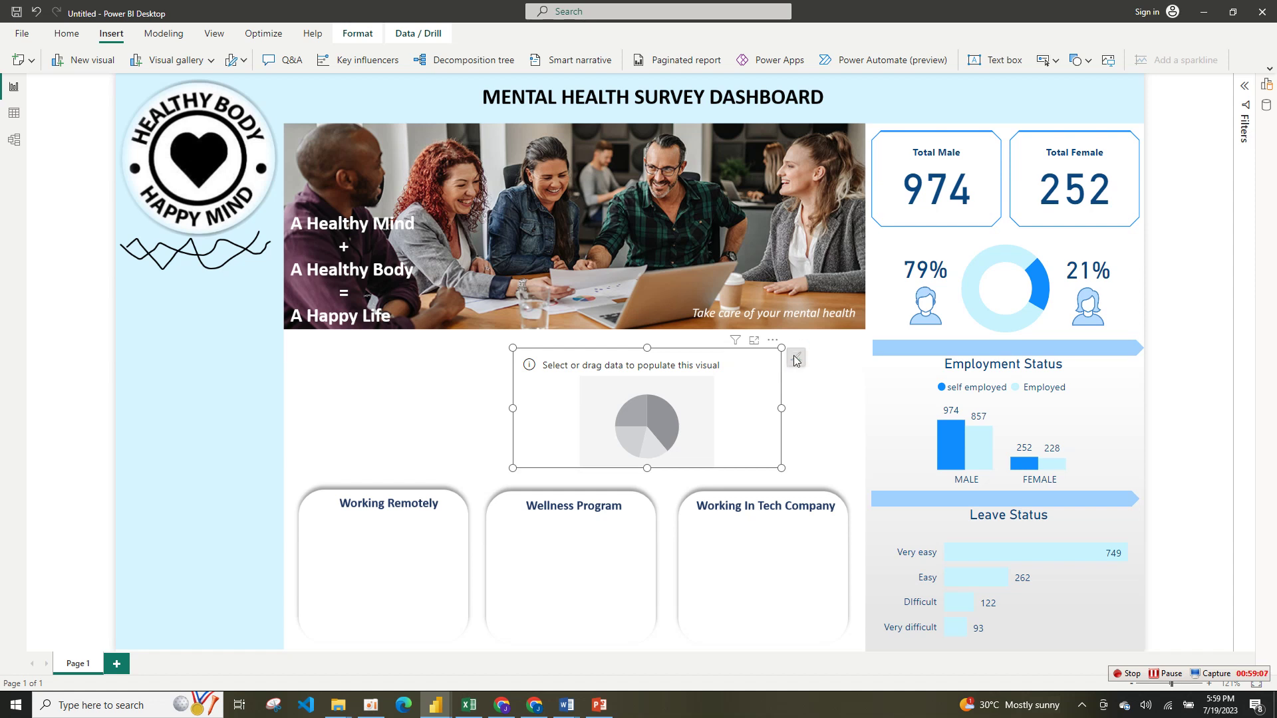
- Add the remote work field to the empty pie chart
left_click(1266, 85)
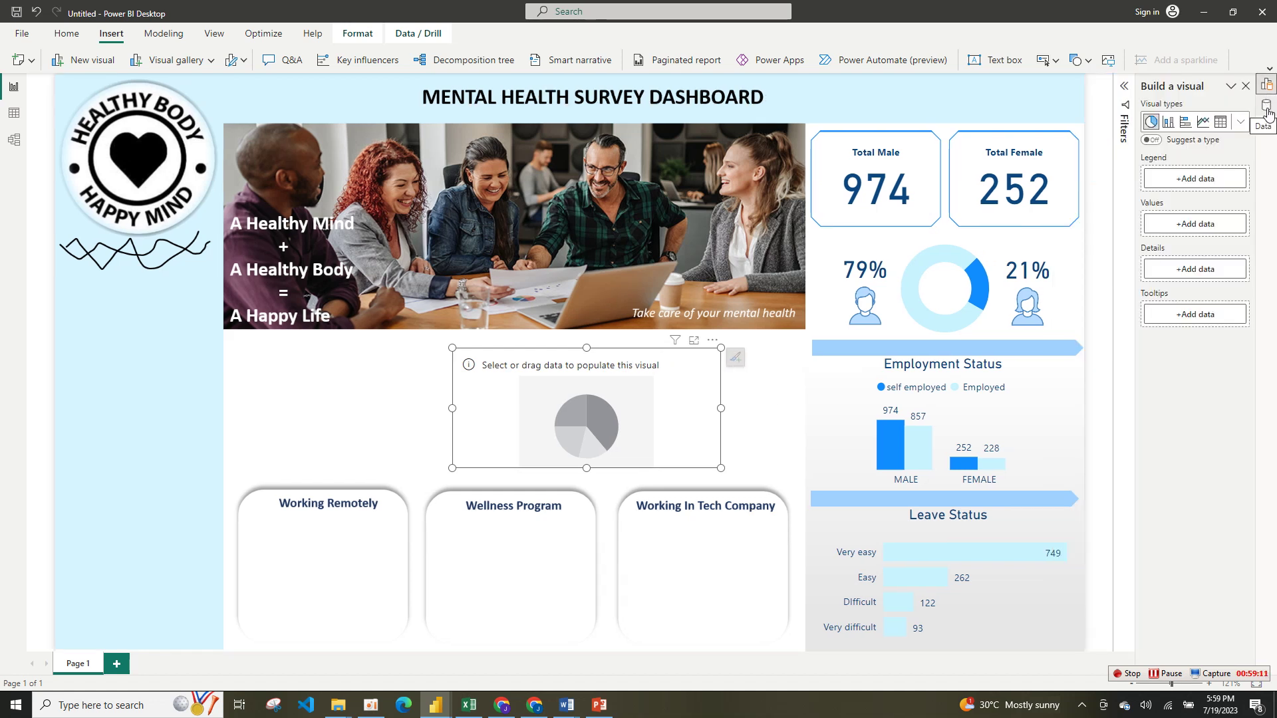
left_click(1267, 106)
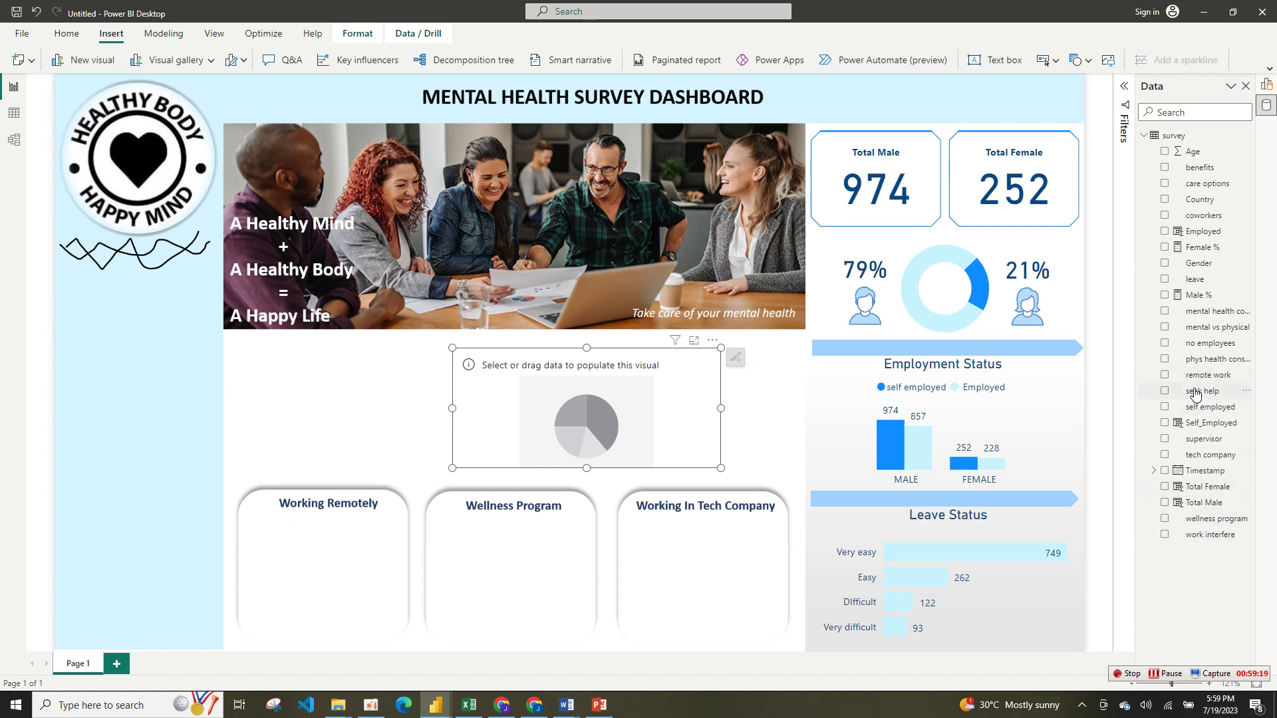
left_click(1167, 379)
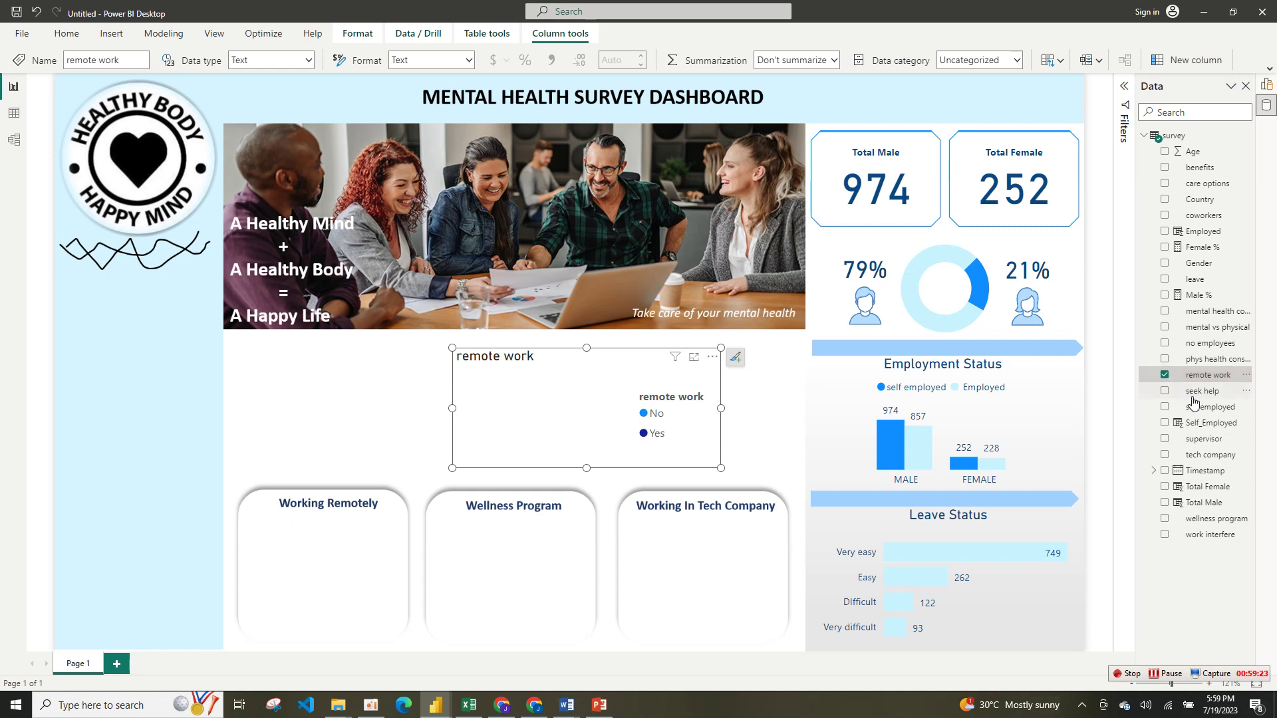
left_click(1267, 85)
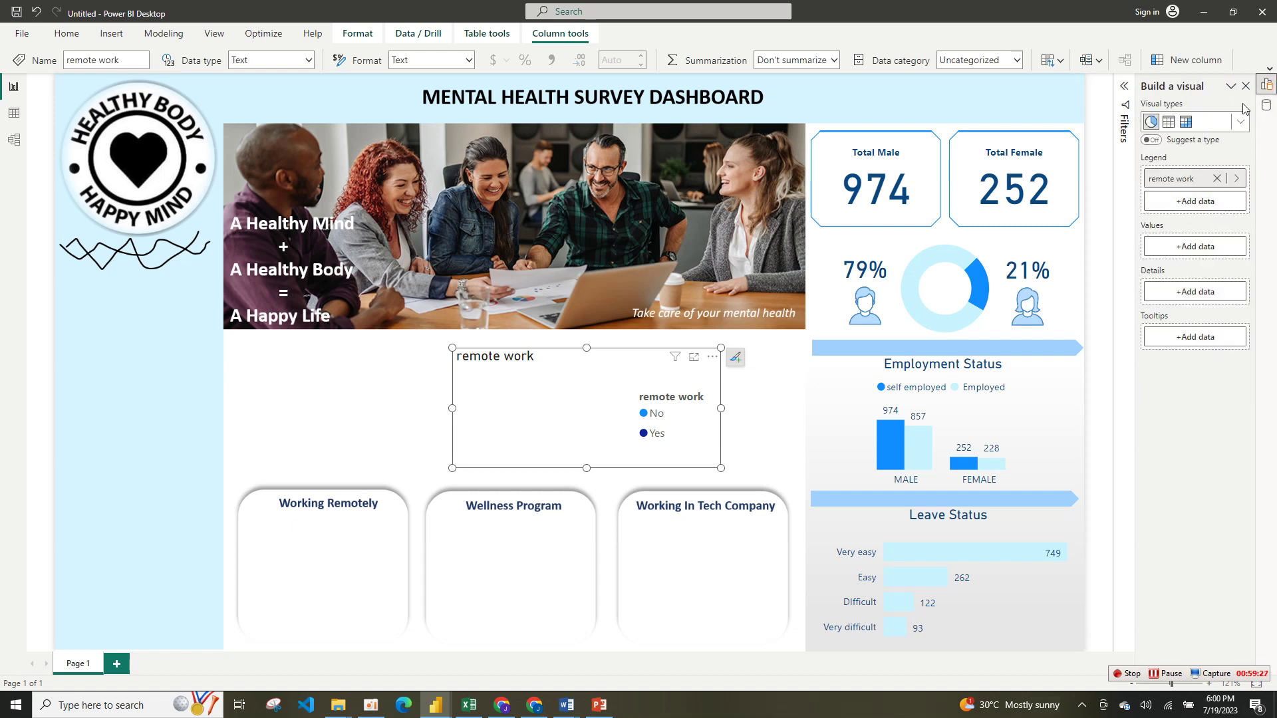
left_click(1230, 89)
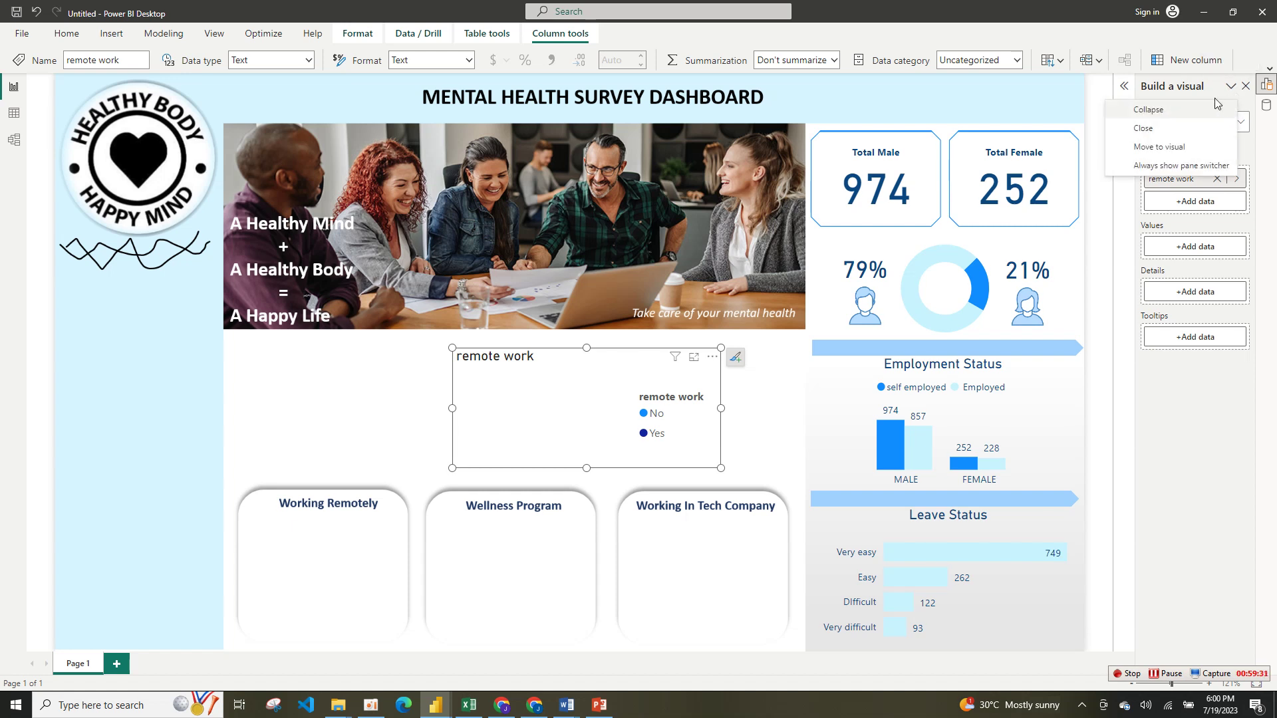
- Add the Gender field to the pie chart's legend and move remote work to its values as a count
left_click(1264, 107)
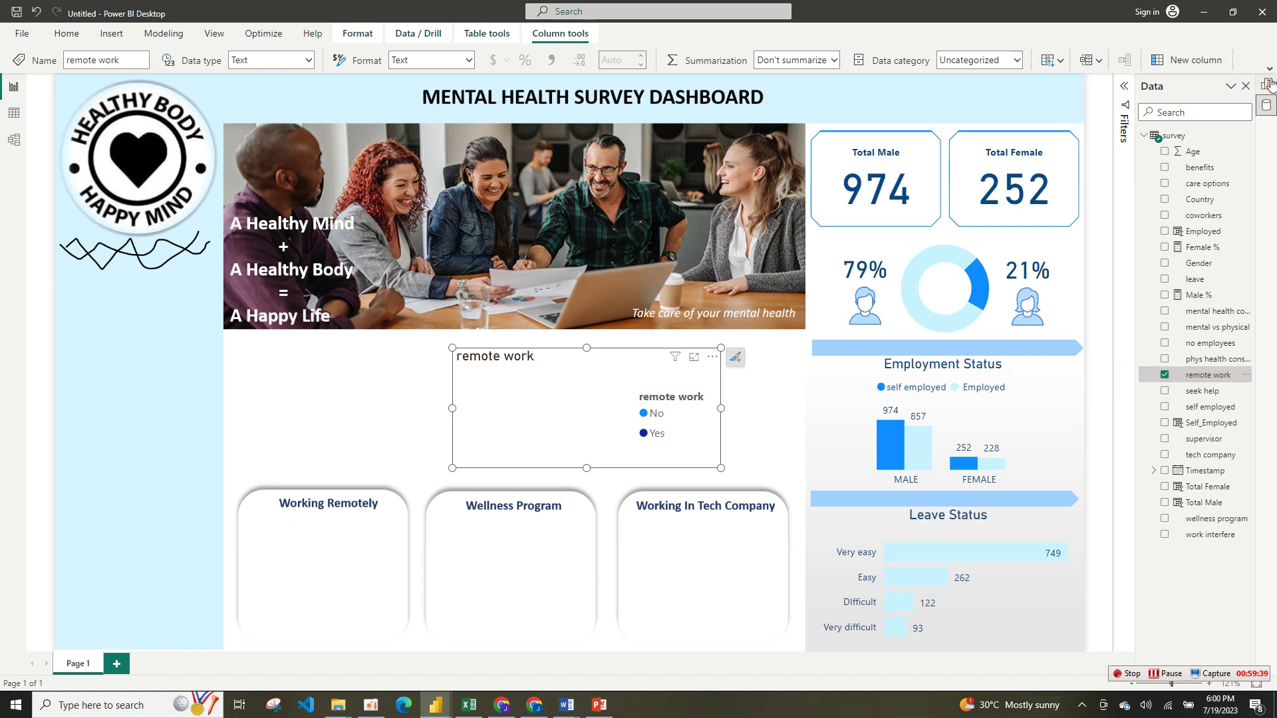
left_click(1165, 263)
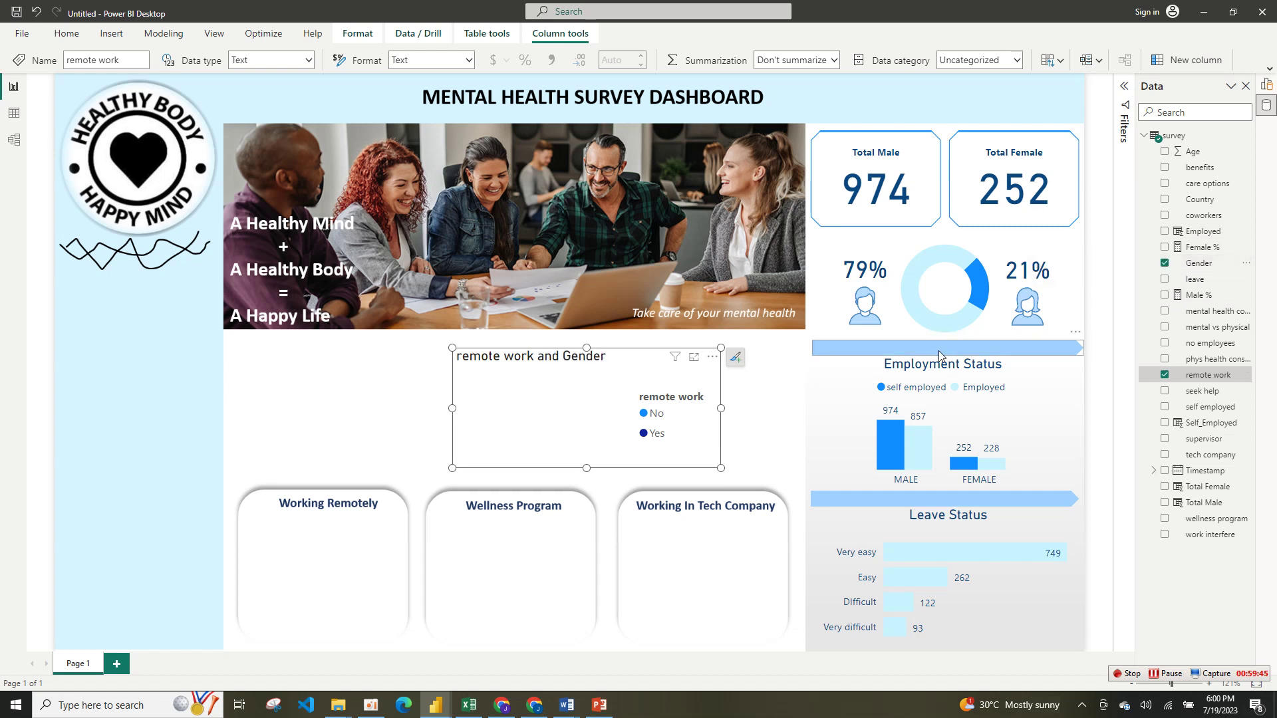
left_click(1266, 85)
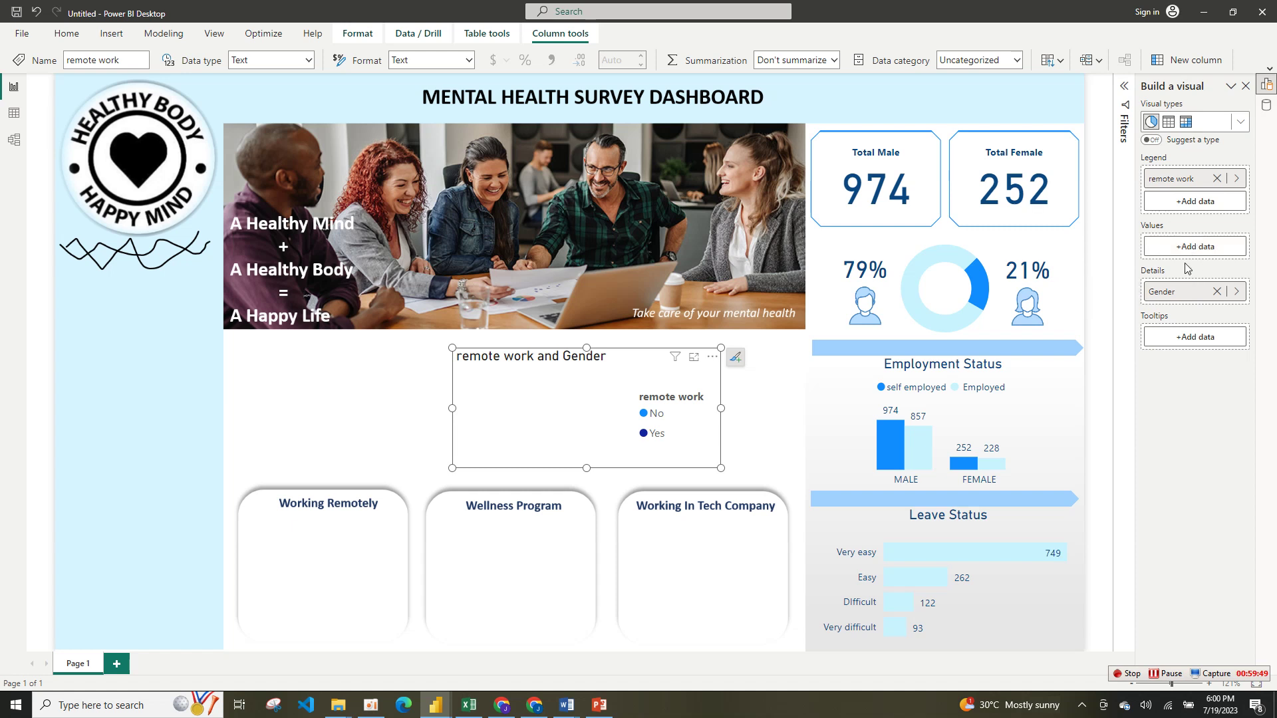
left_click_drag(1176, 295, 1181, 203)
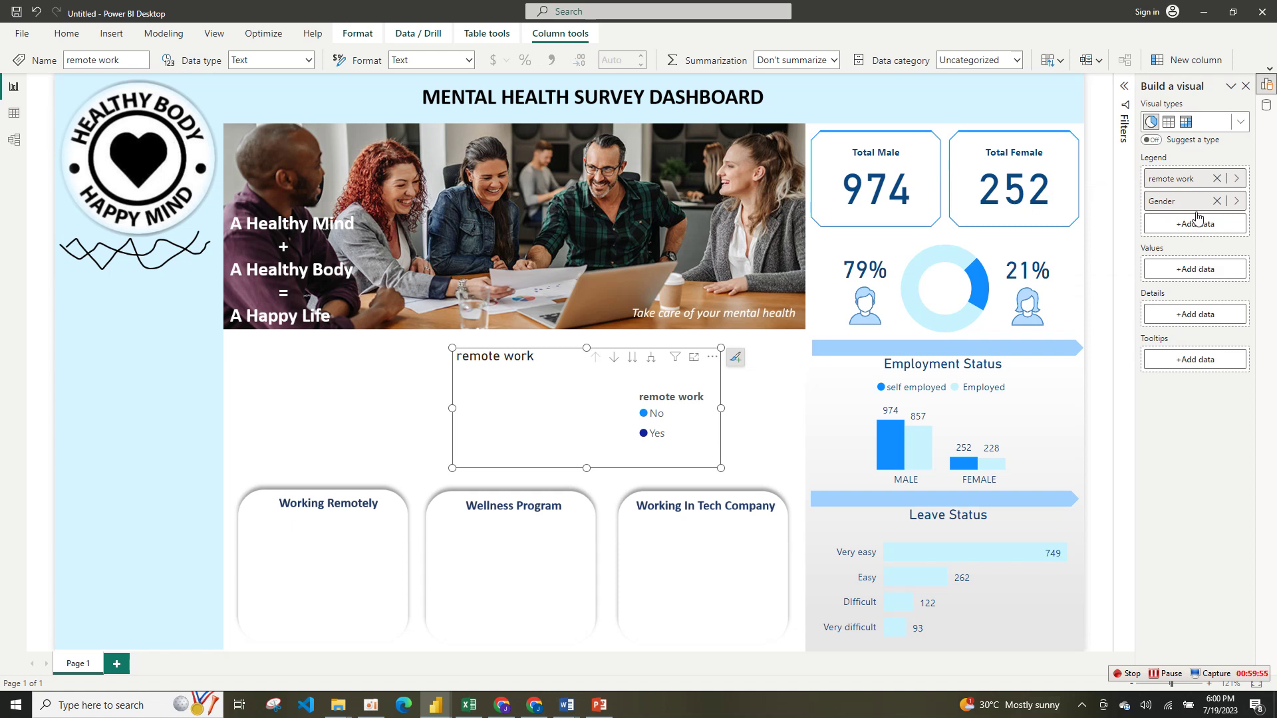
left_click_drag(1193, 184, 1193, 275)
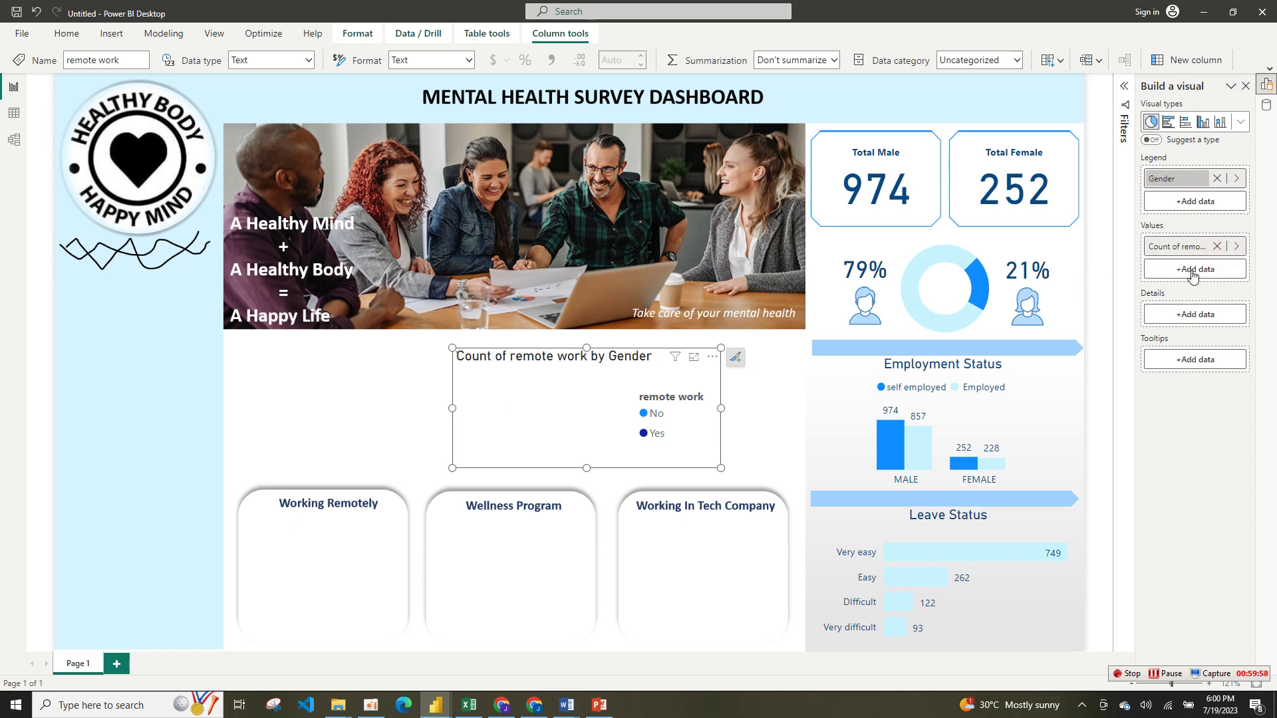
- Remove Gender from the pie chart's legend, undo that removal, and check the remote work value's field settings
left_click(1218, 179)
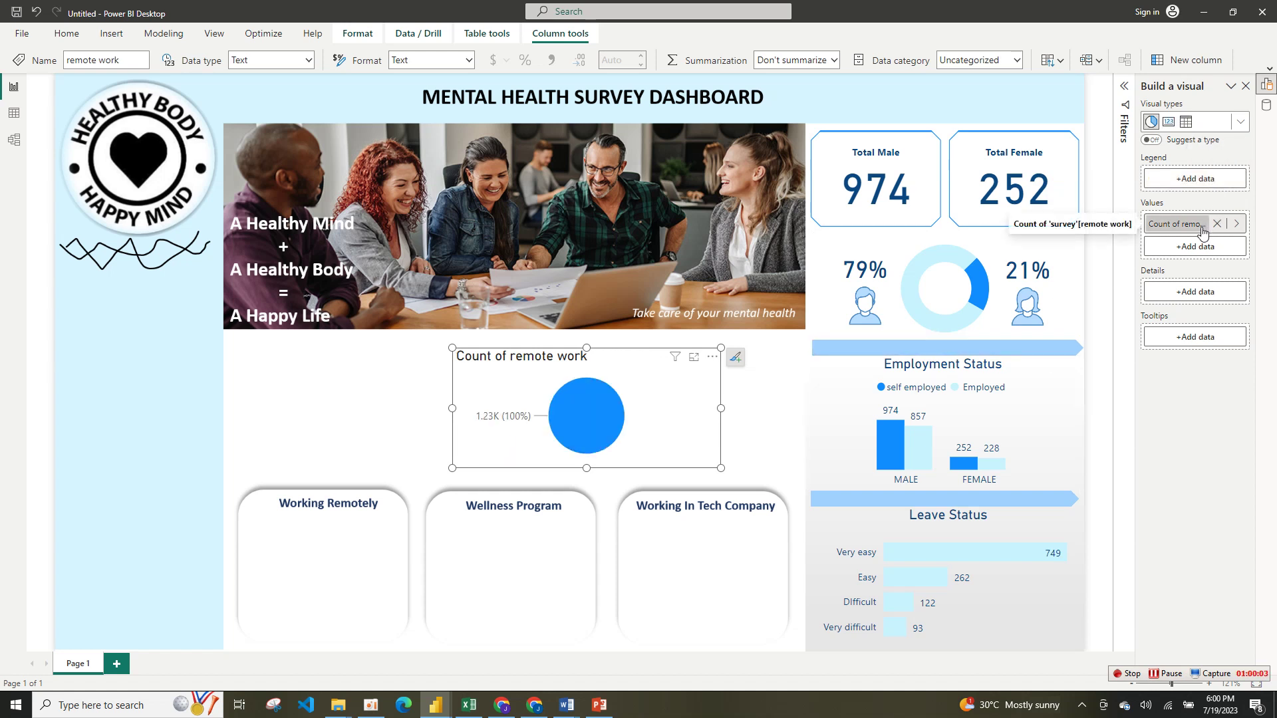
left_click(36, 11)
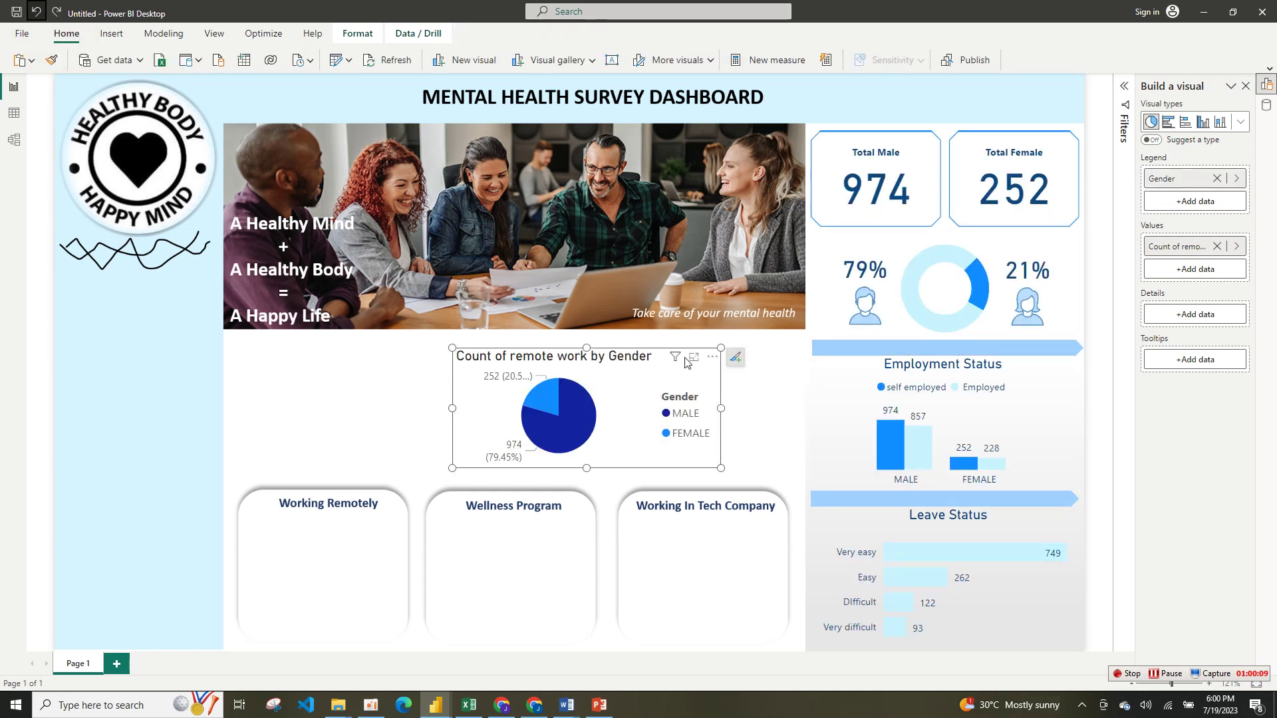
left_click(1199, 248)
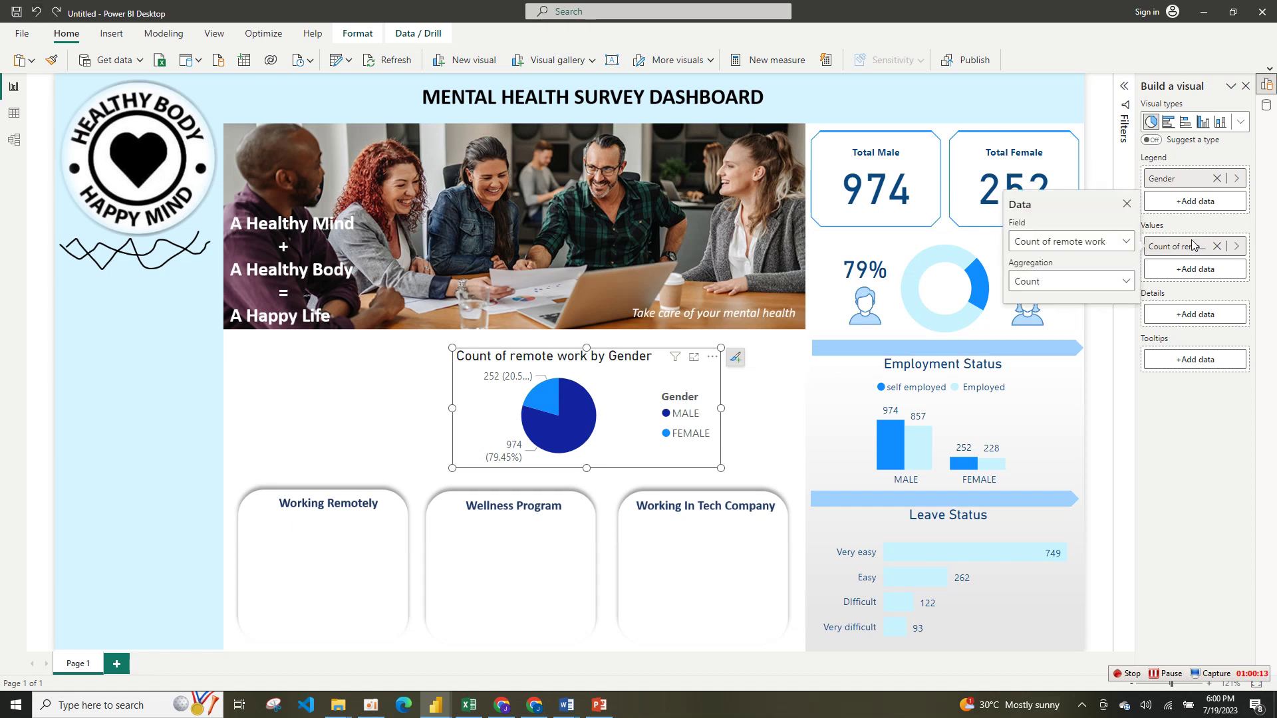
left_click(1191, 248)
left_click(1191, 249)
left_click(1165, 673)
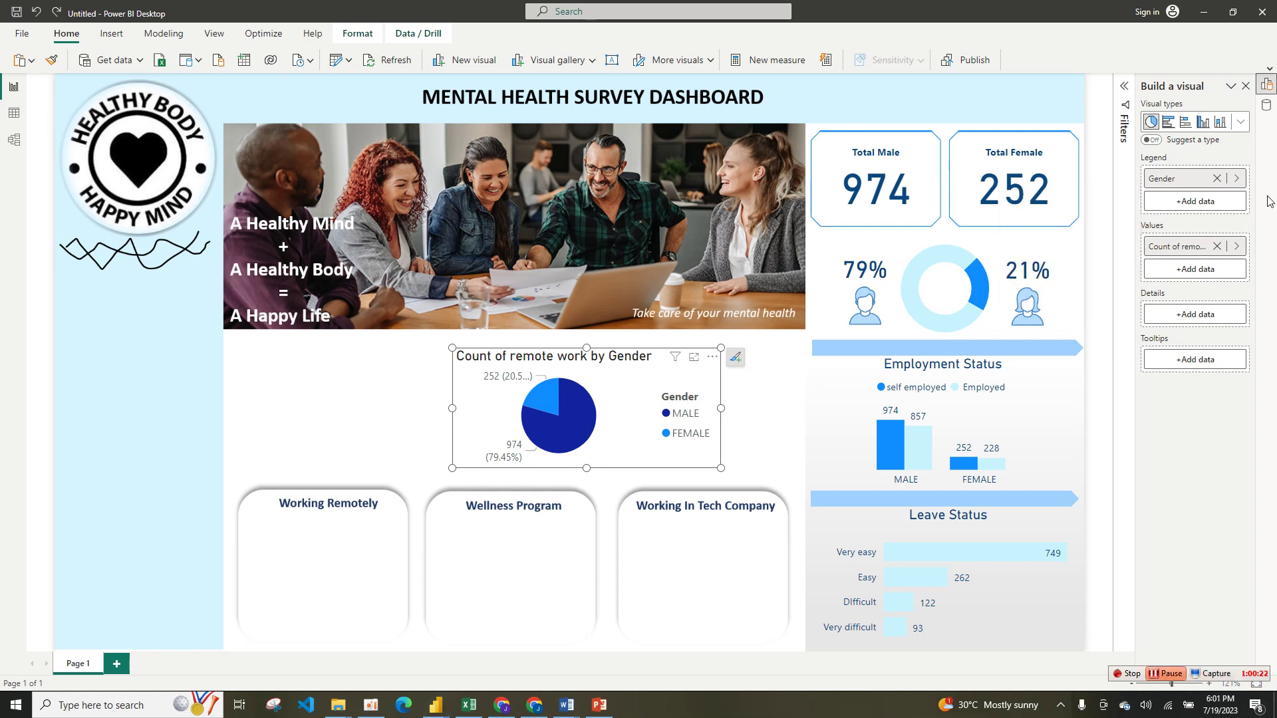
- Show the Data pane beside the Build a visual pane and replace Gender with remote work in the pie chart's legend
right_click(1266, 105)
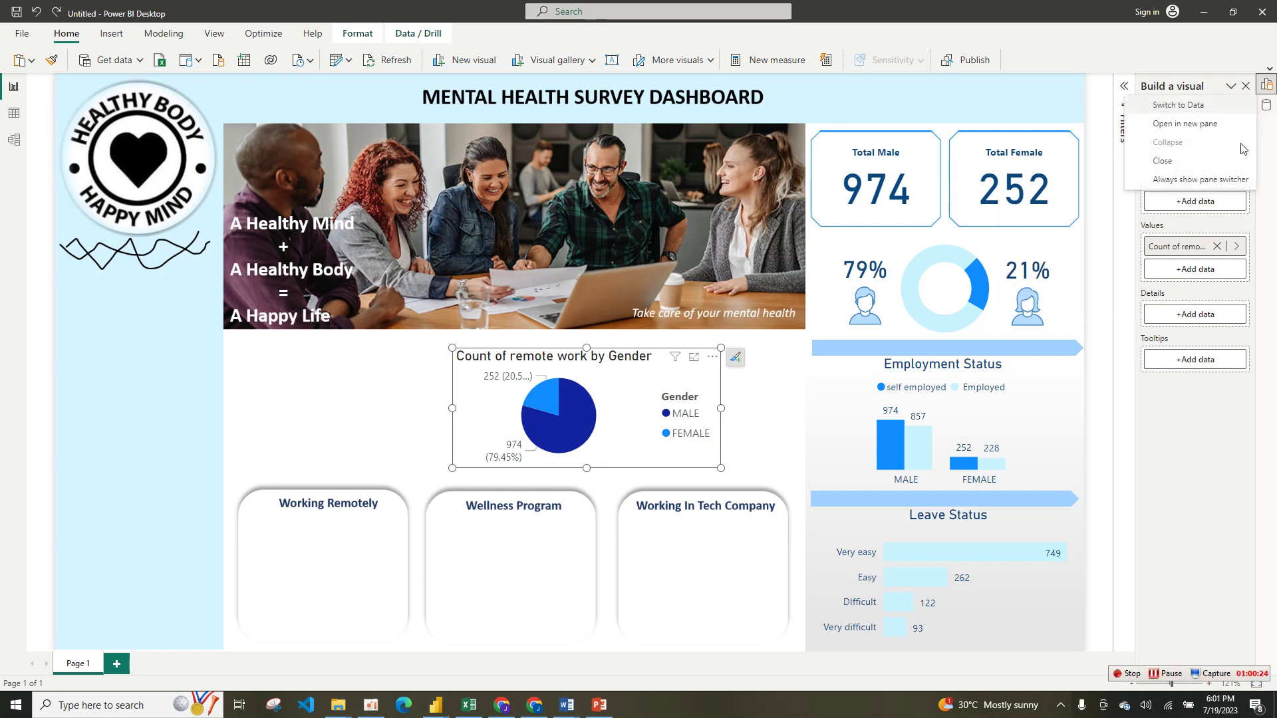
left_click(1191, 124)
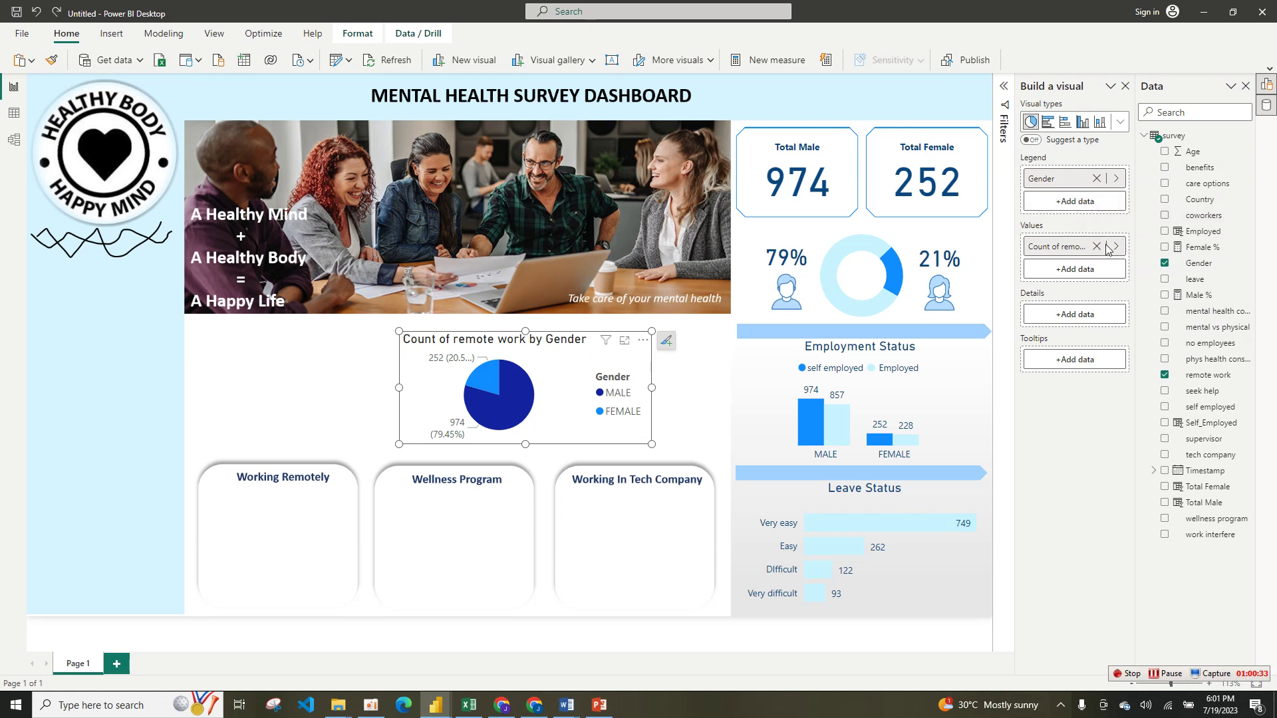
left_click(1097, 180)
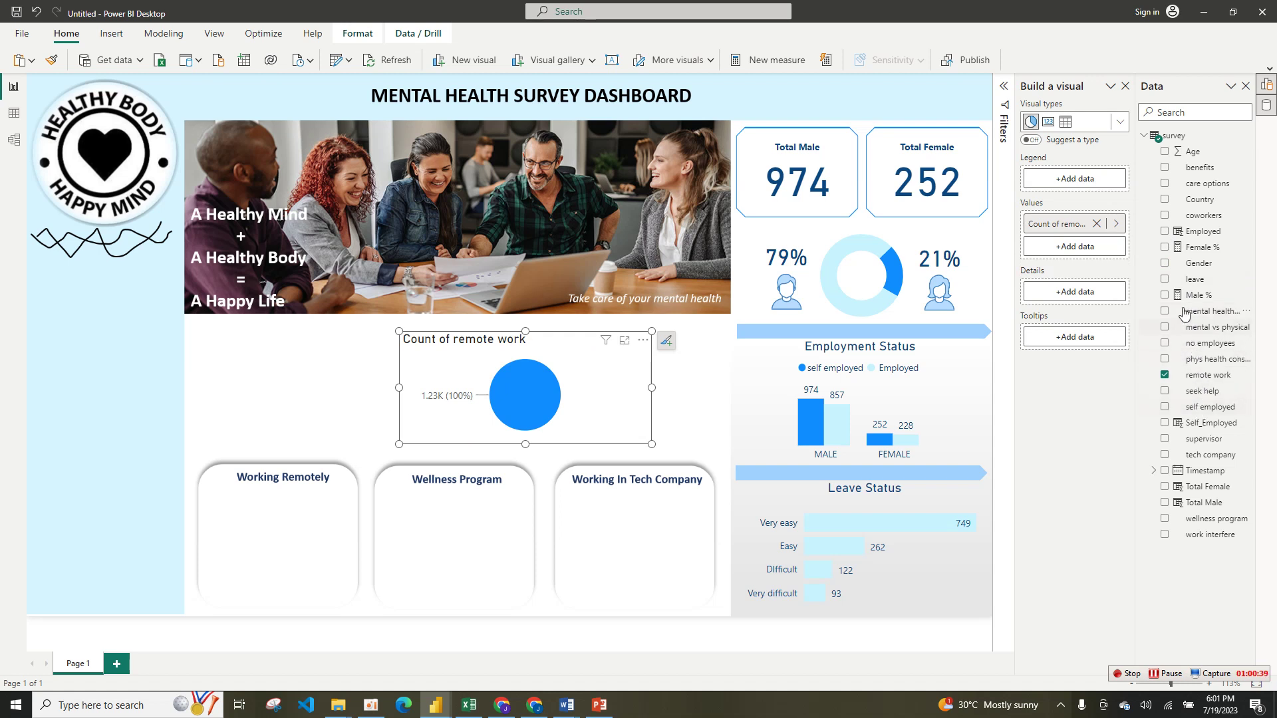
left_click_drag(1199, 371, 1097, 185)
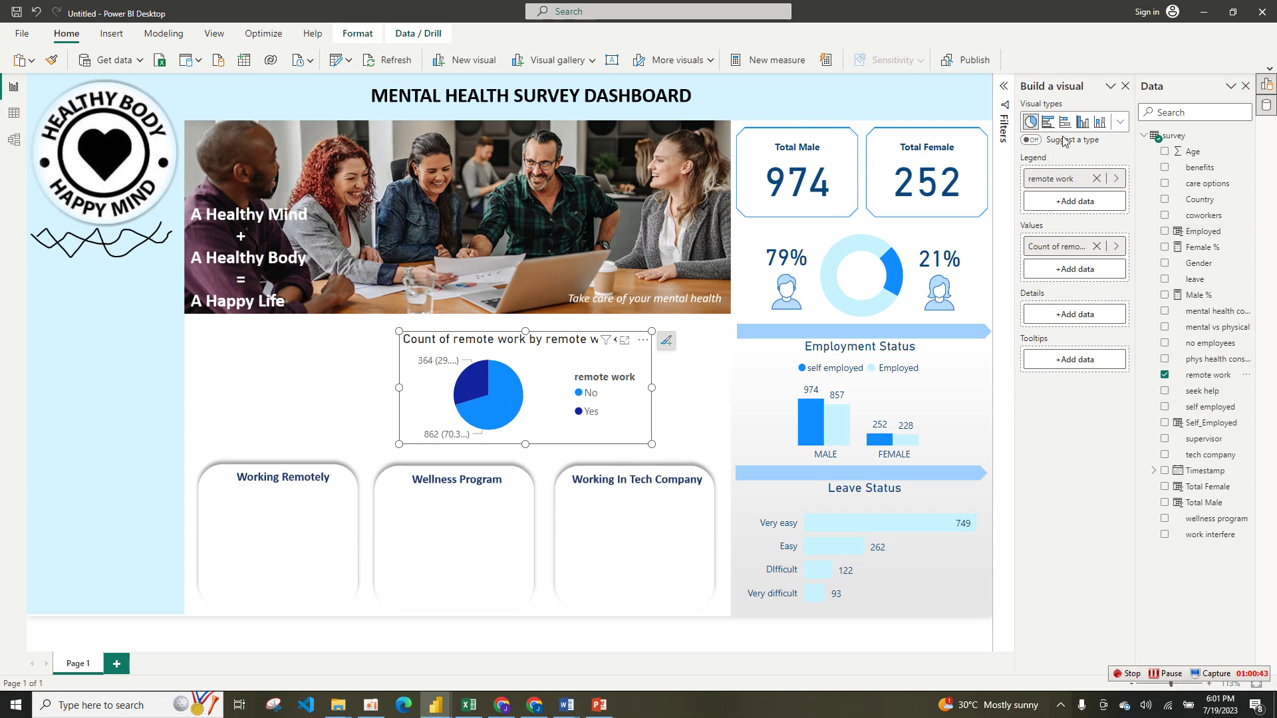
- Turn on the option to always show the pane switcher
left_click(1267, 85)
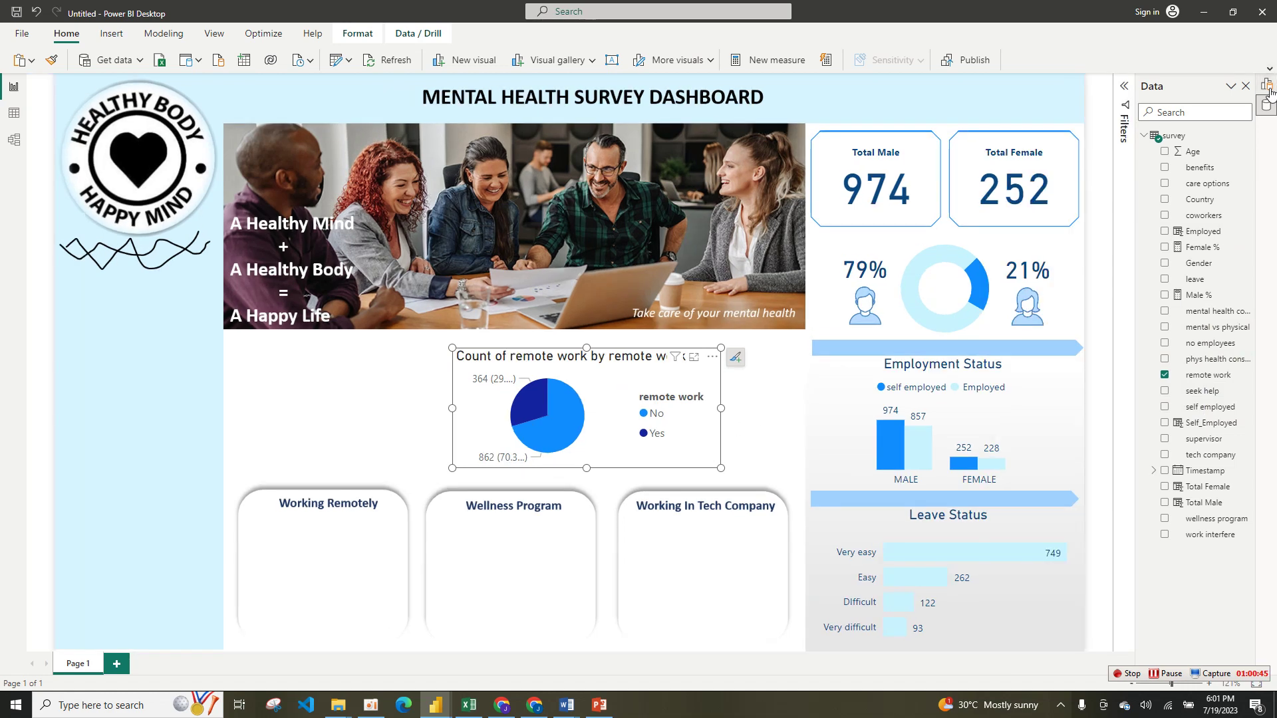
left_click(1269, 88)
right_click(1270, 88)
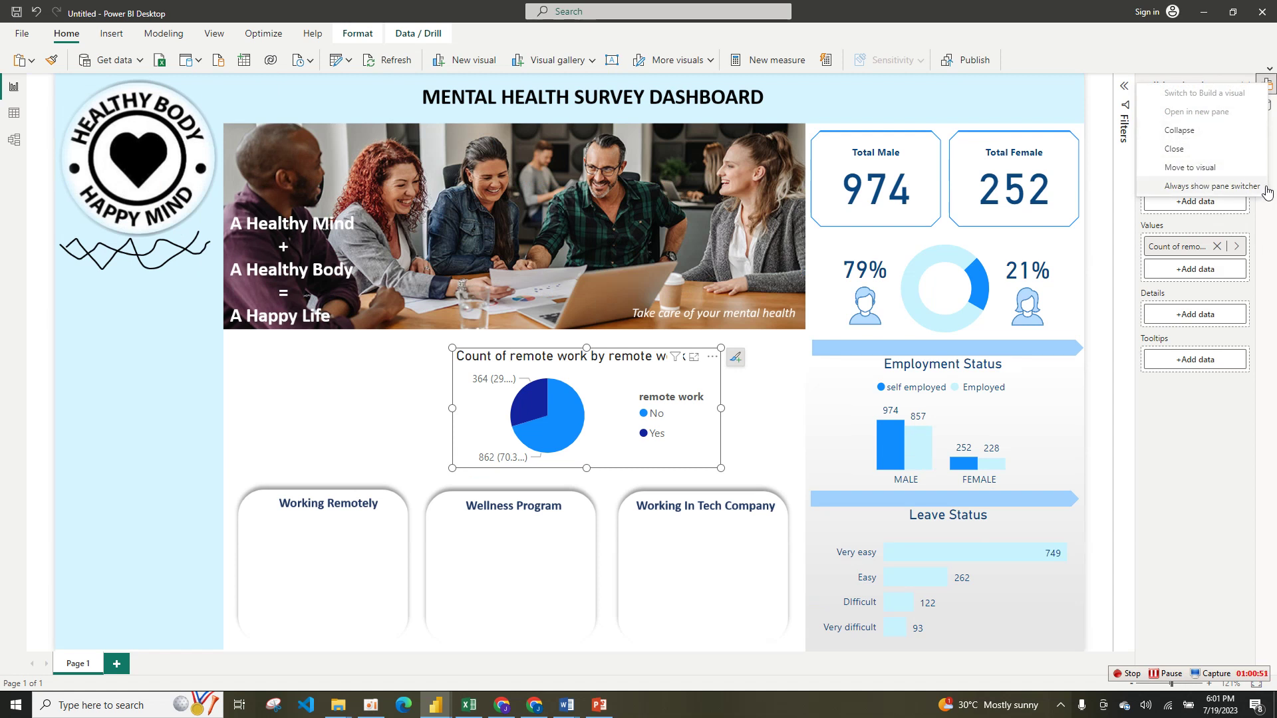
left_click(1212, 187)
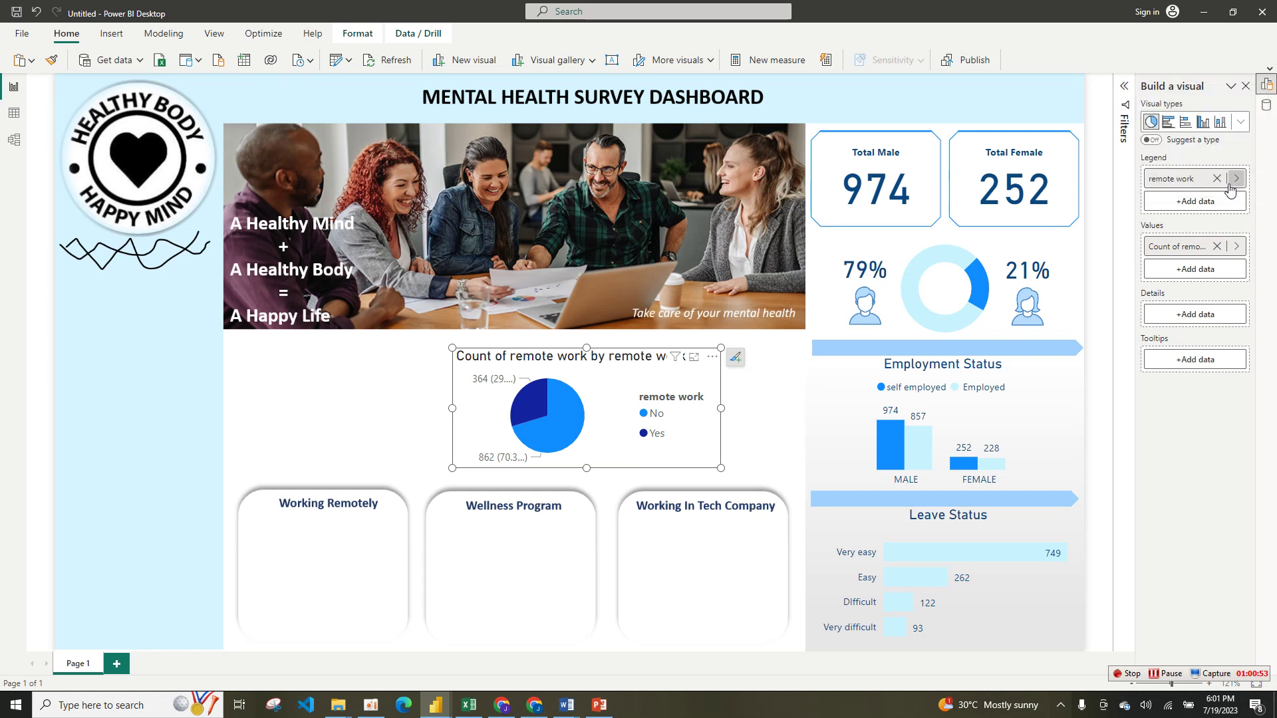
left_click(1267, 85)
left_click(1267, 87)
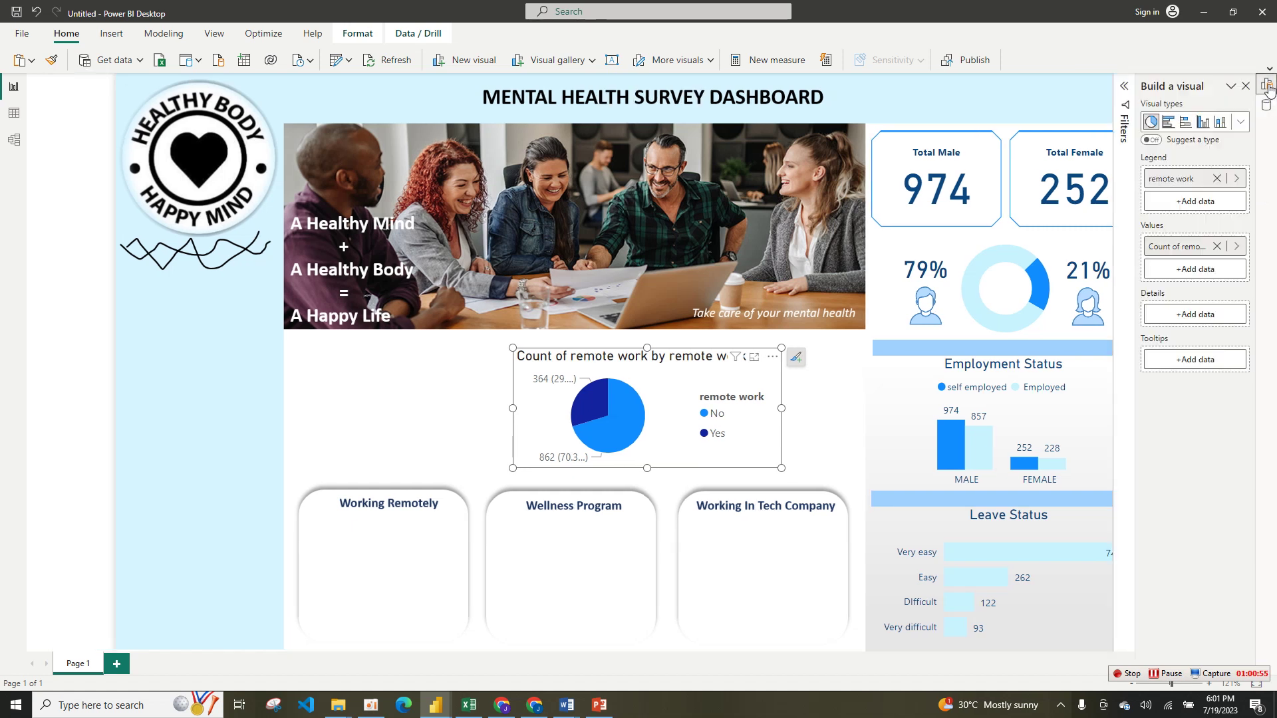
left_click(1266, 106)
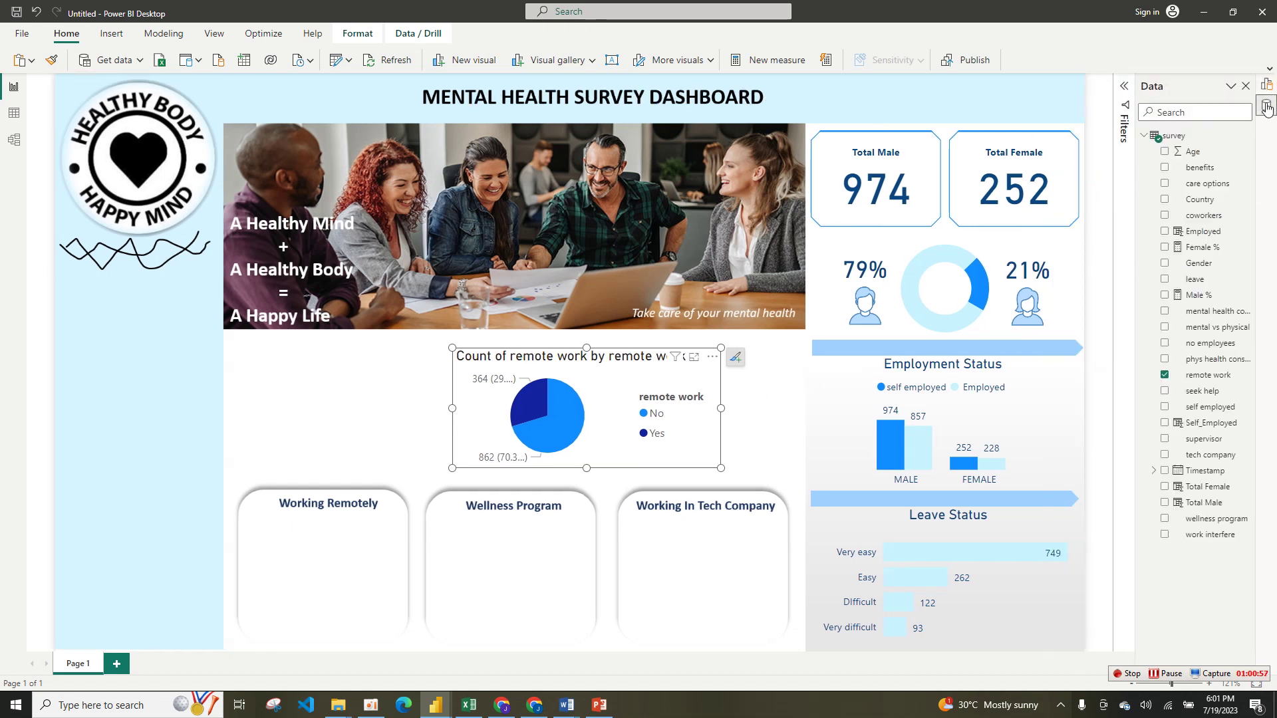
left_click(1267, 86)
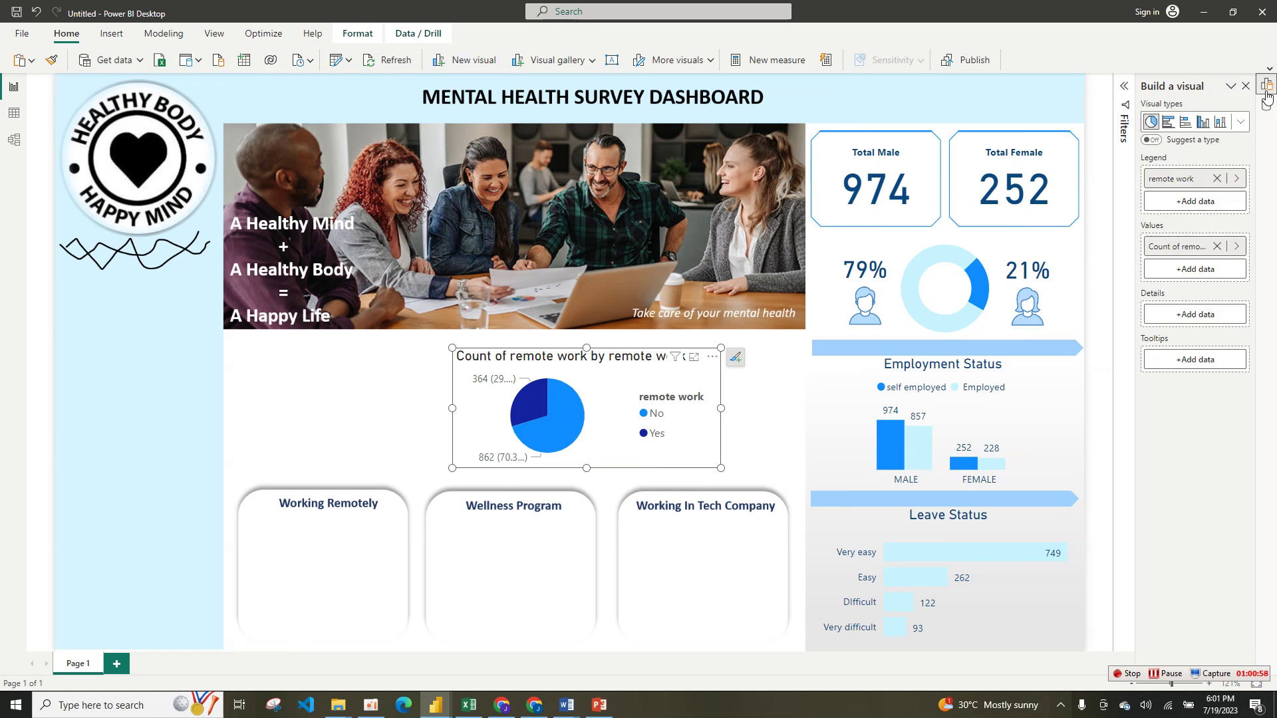
- Bring back the formatting options for the remote work pie chart and recolor its Yes slice with the recently used light blue
right_click(685, 433)
left_click(713, 500)
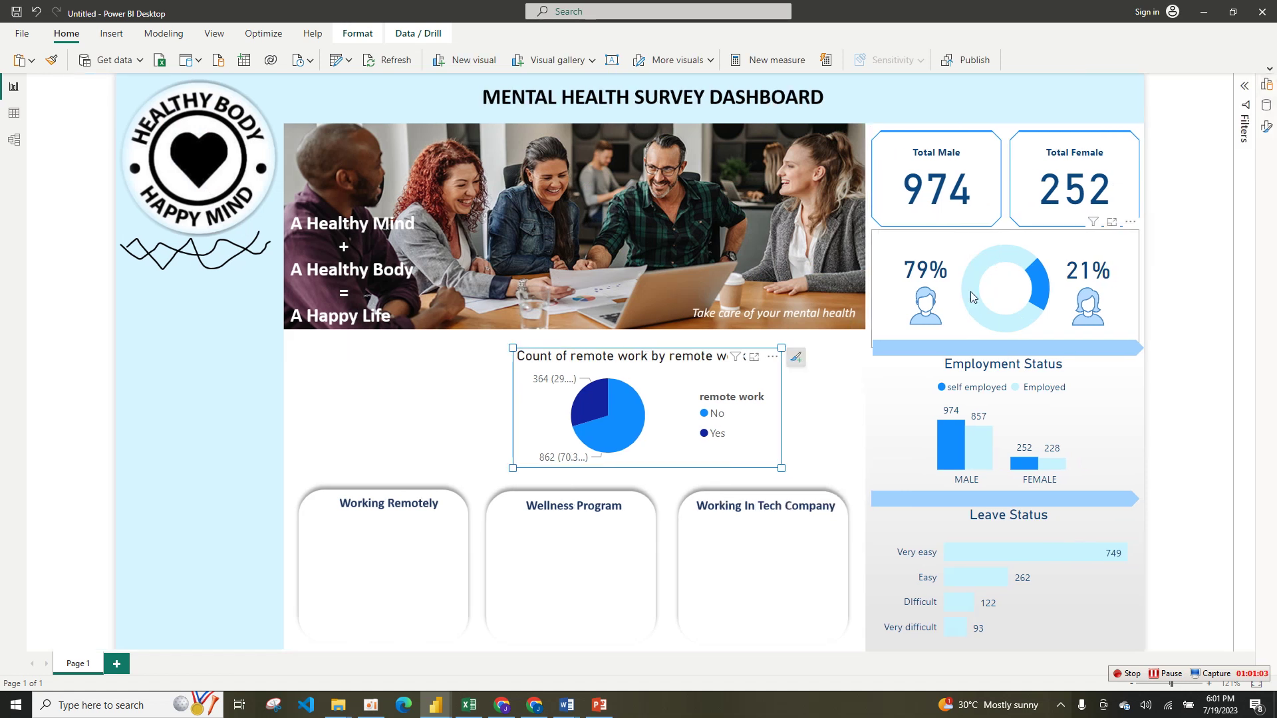
right_click(1269, 89)
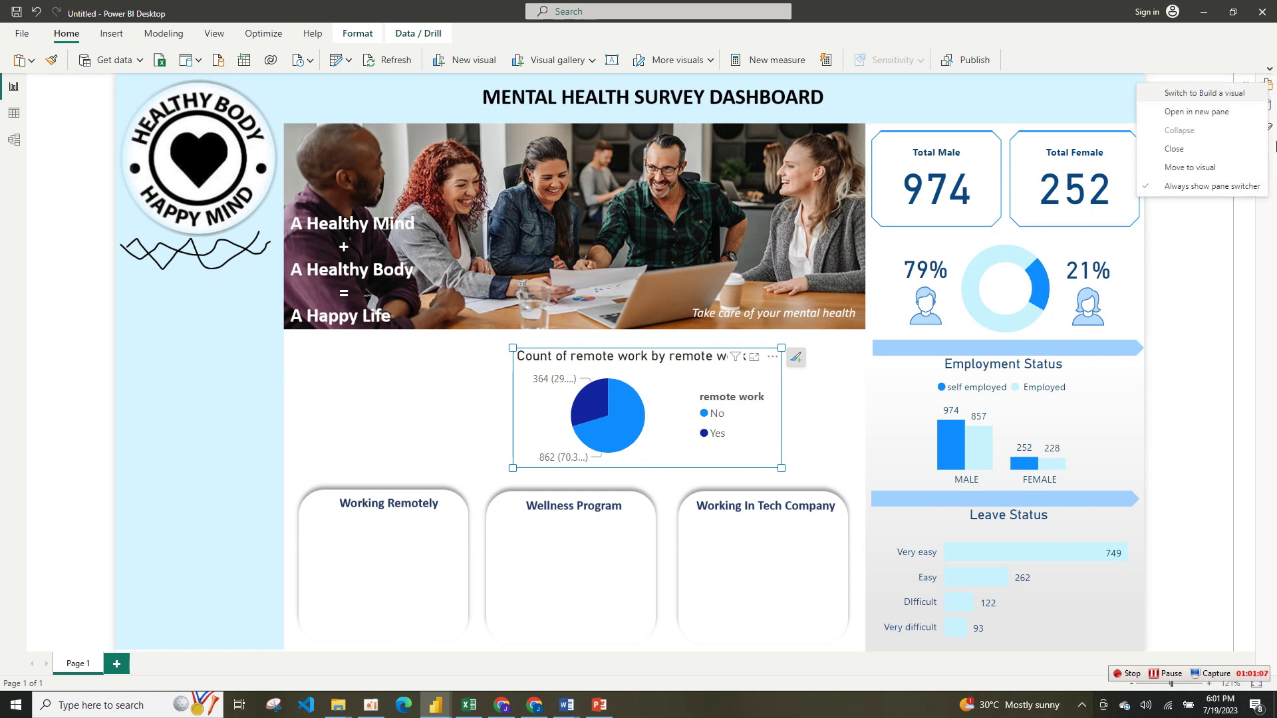
left_click(1270, 127)
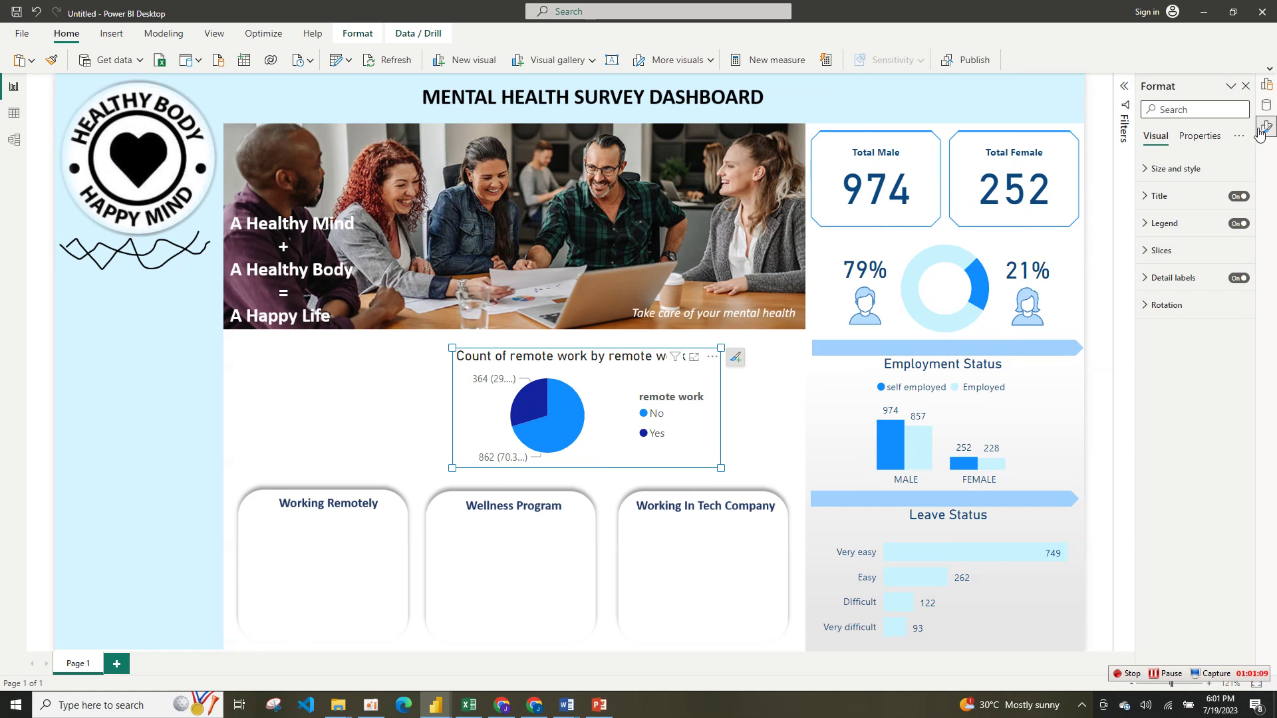
left_click(1199, 250)
left_click(1173, 351)
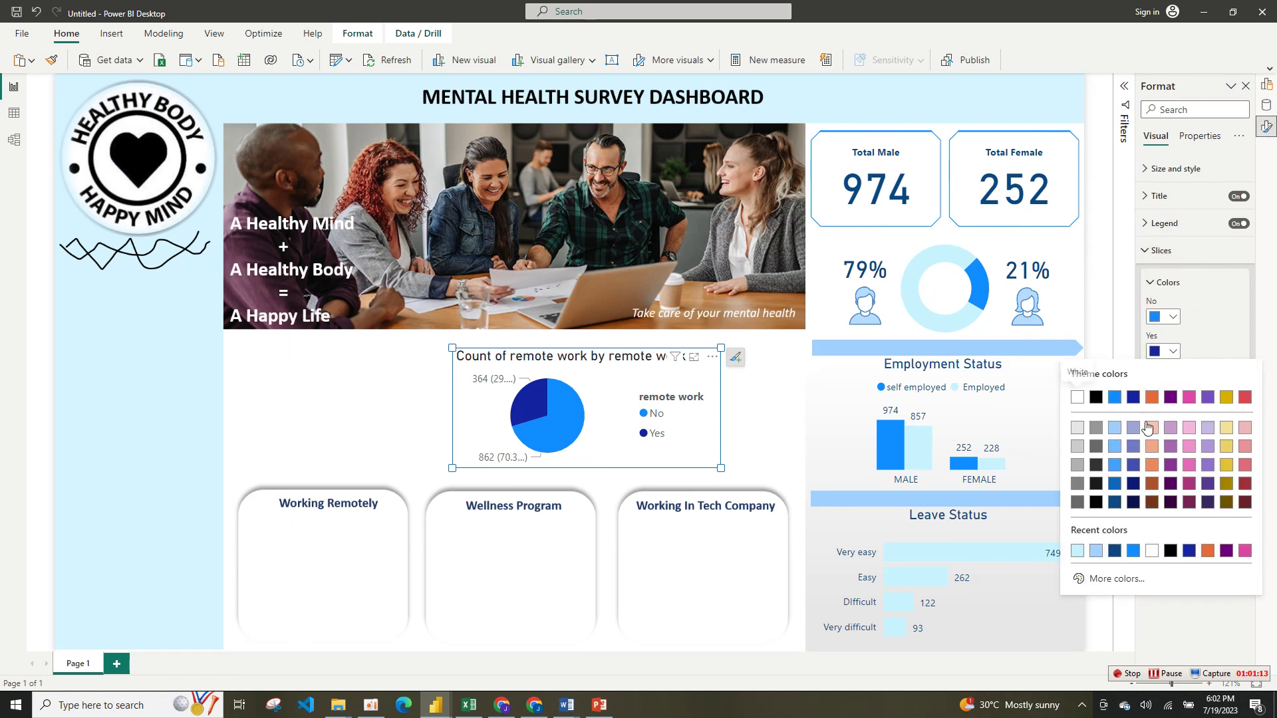
left_click(1077, 551)
left_click(1173, 318)
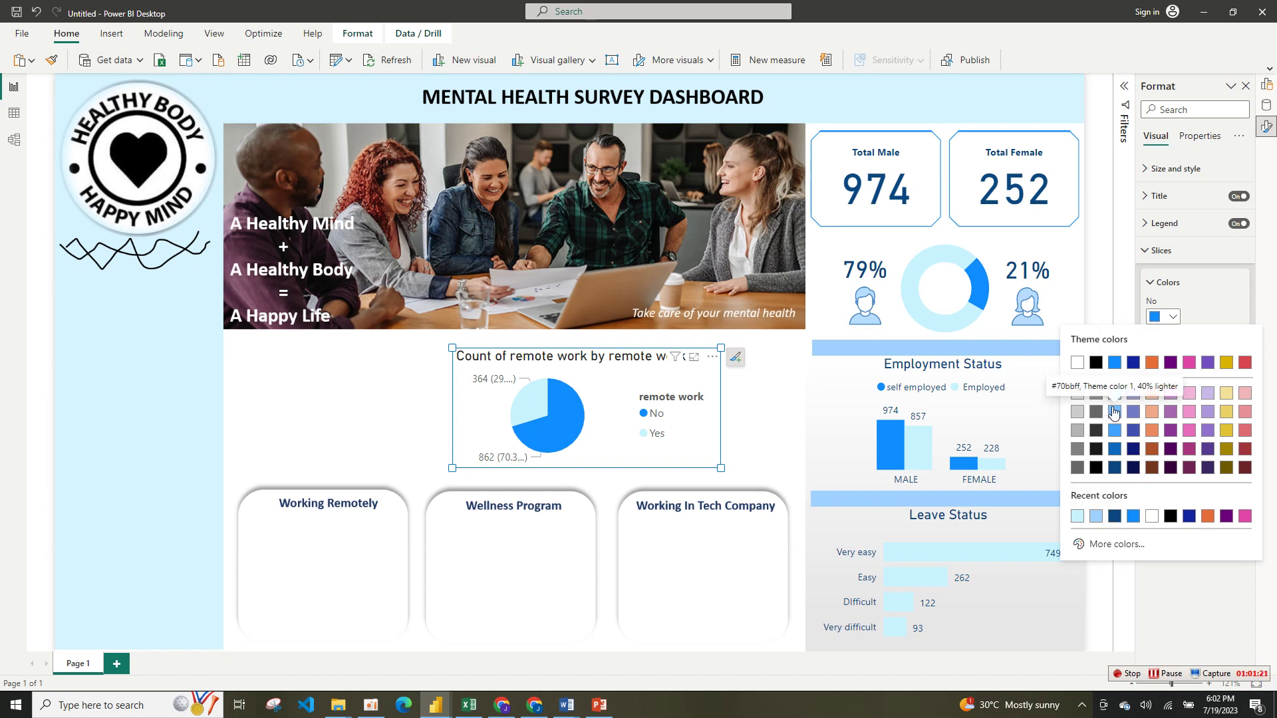
left_click(1222, 275)
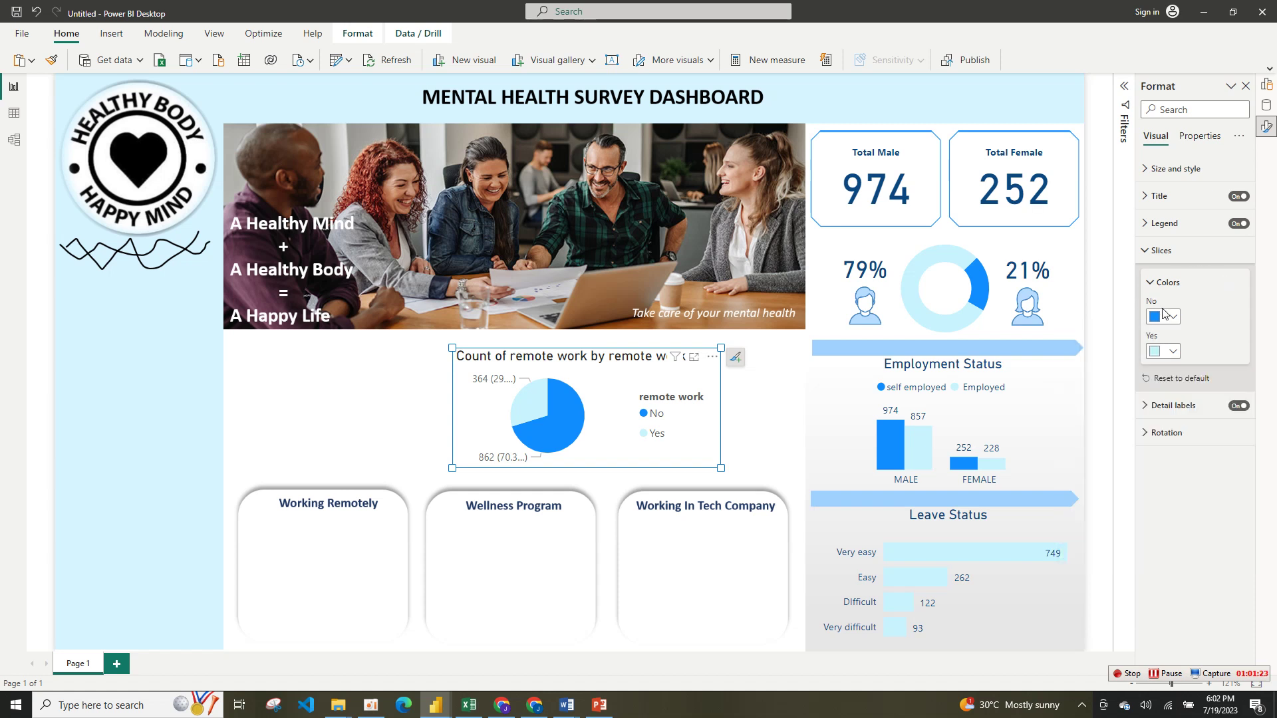
left_click(1145, 243)
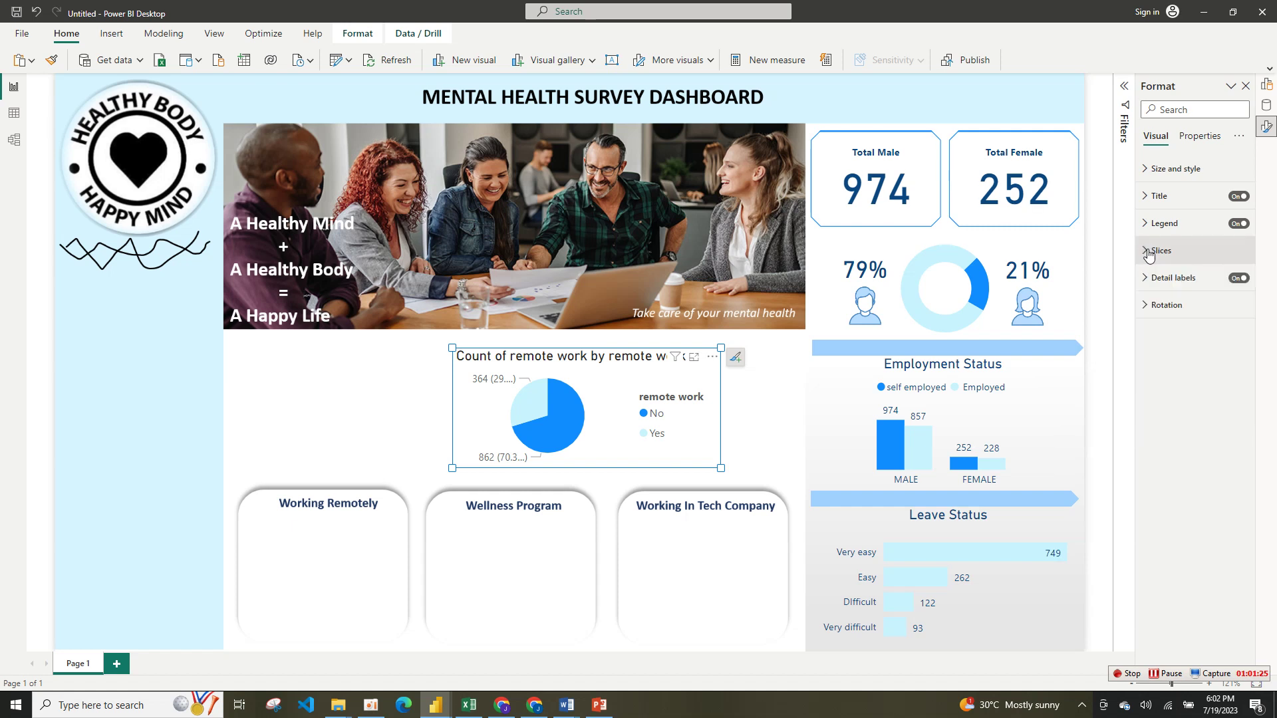
- Turn off the remote work pie chart's background and title
left_click(1174, 169)
left_click(1234, 422)
left_click(1145, 169)
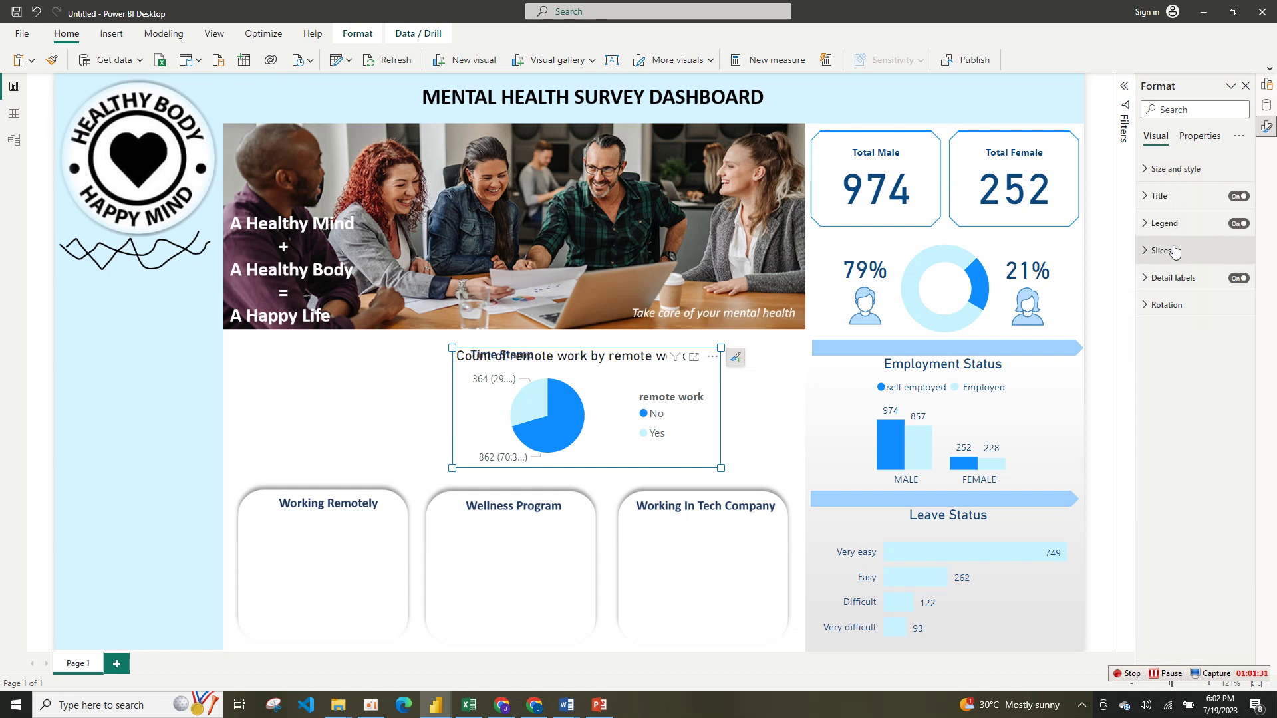
left_click(1237, 197)
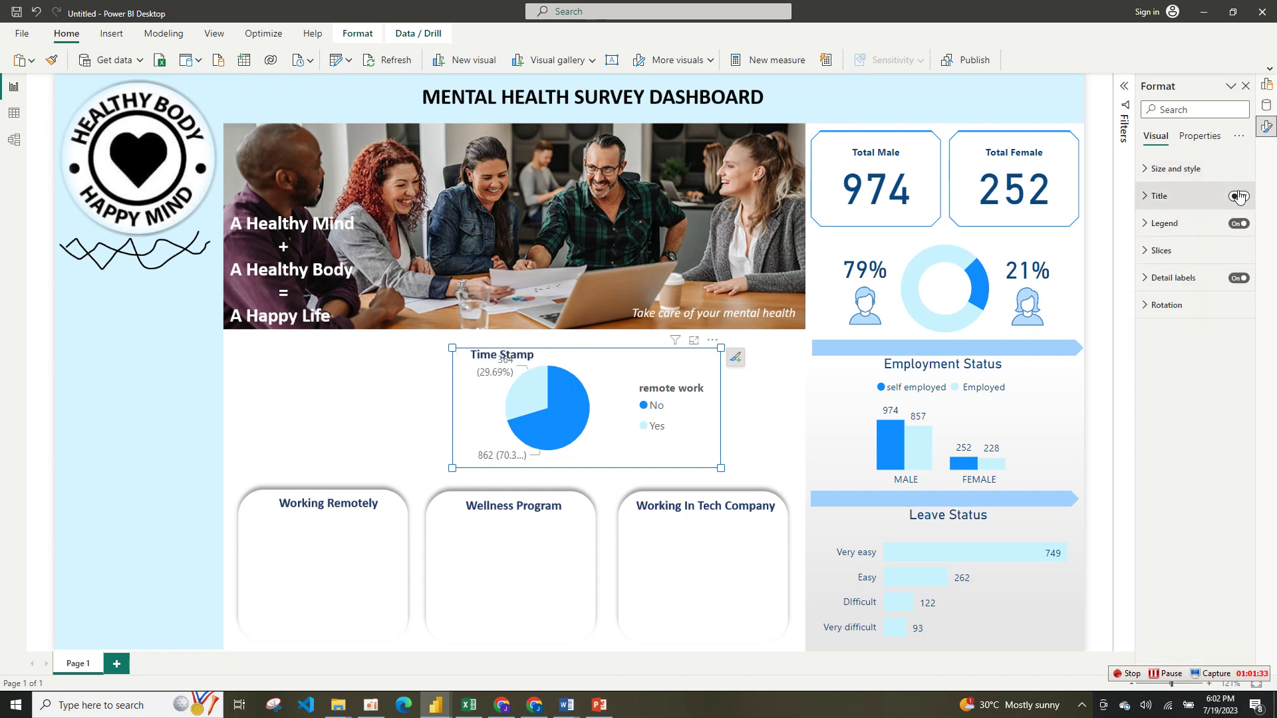
- Set the remote work pie chart's detail labels to show only Percent of total
left_click(1184, 277)
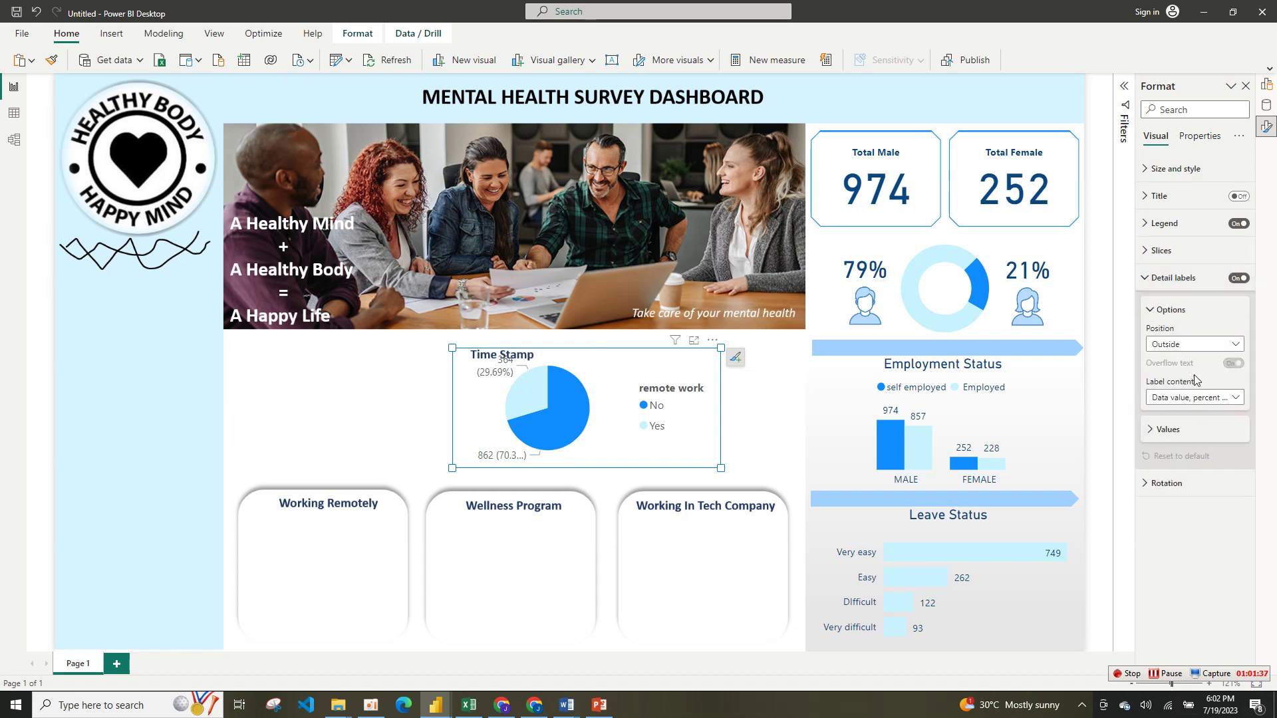
left_click(1191, 398)
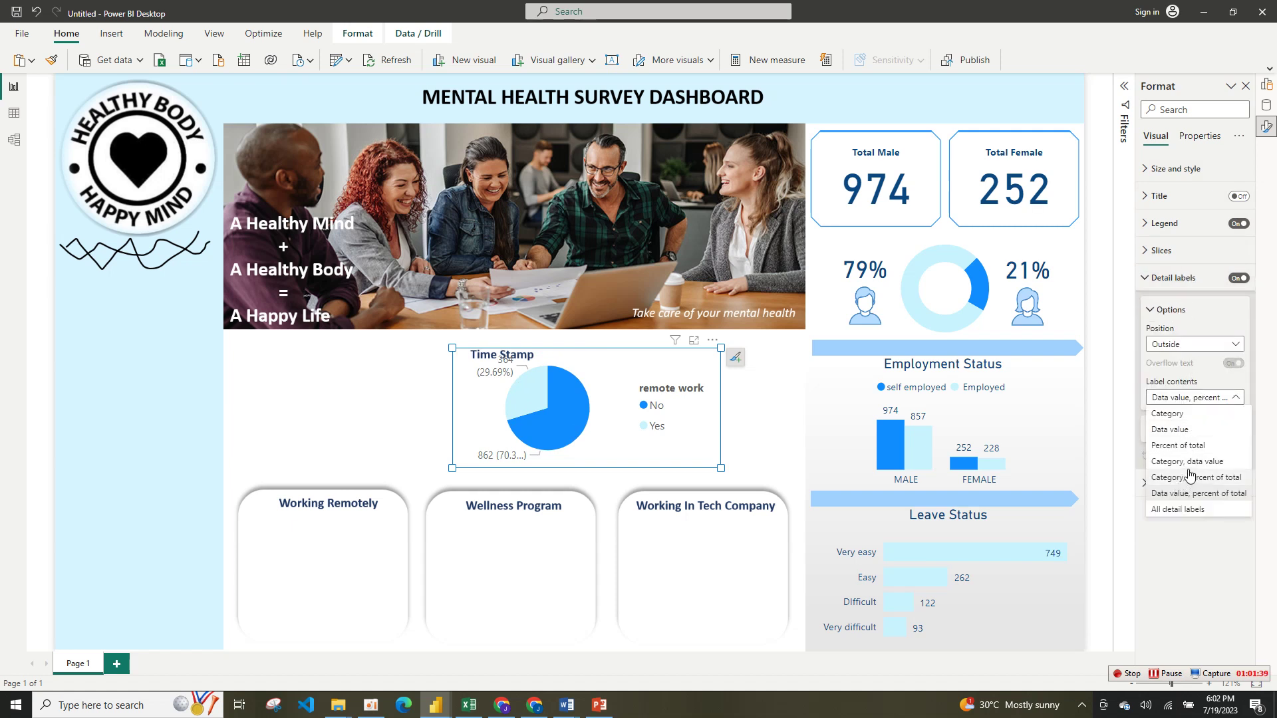
left_click(1176, 445)
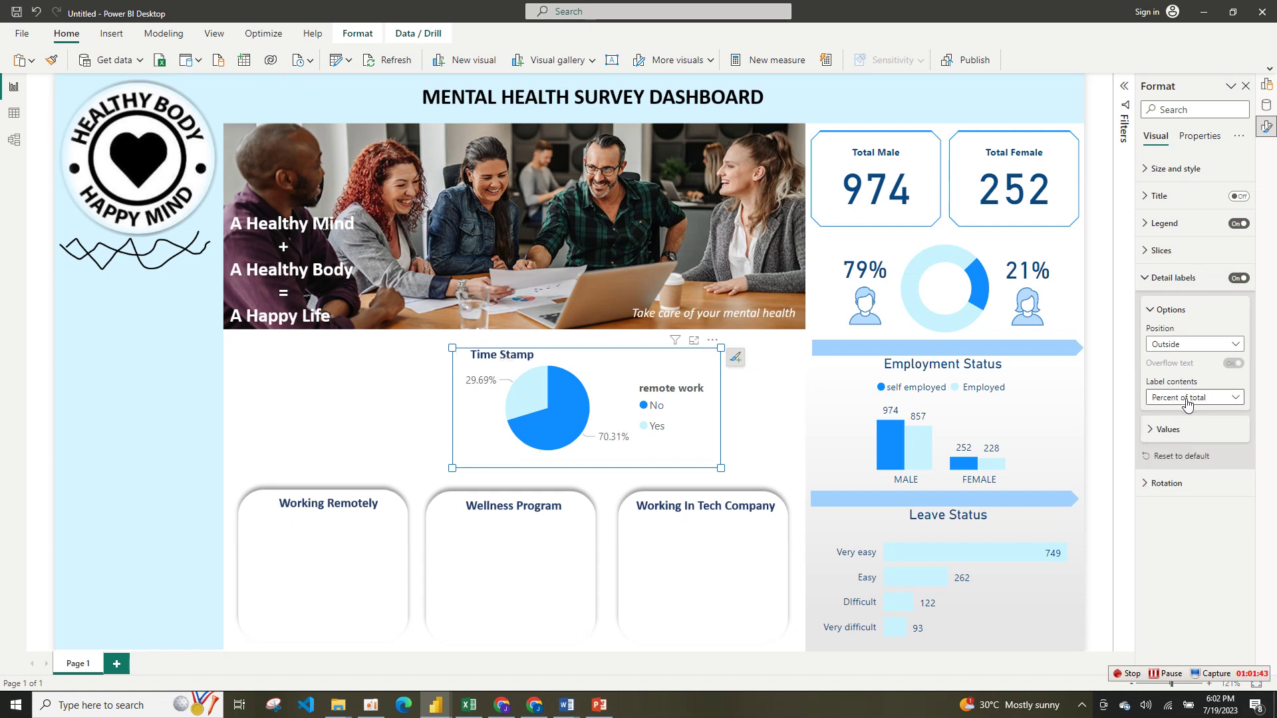
- Make the remote work pie chart's detail label values bold and dark blue
left_click(1184, 430)
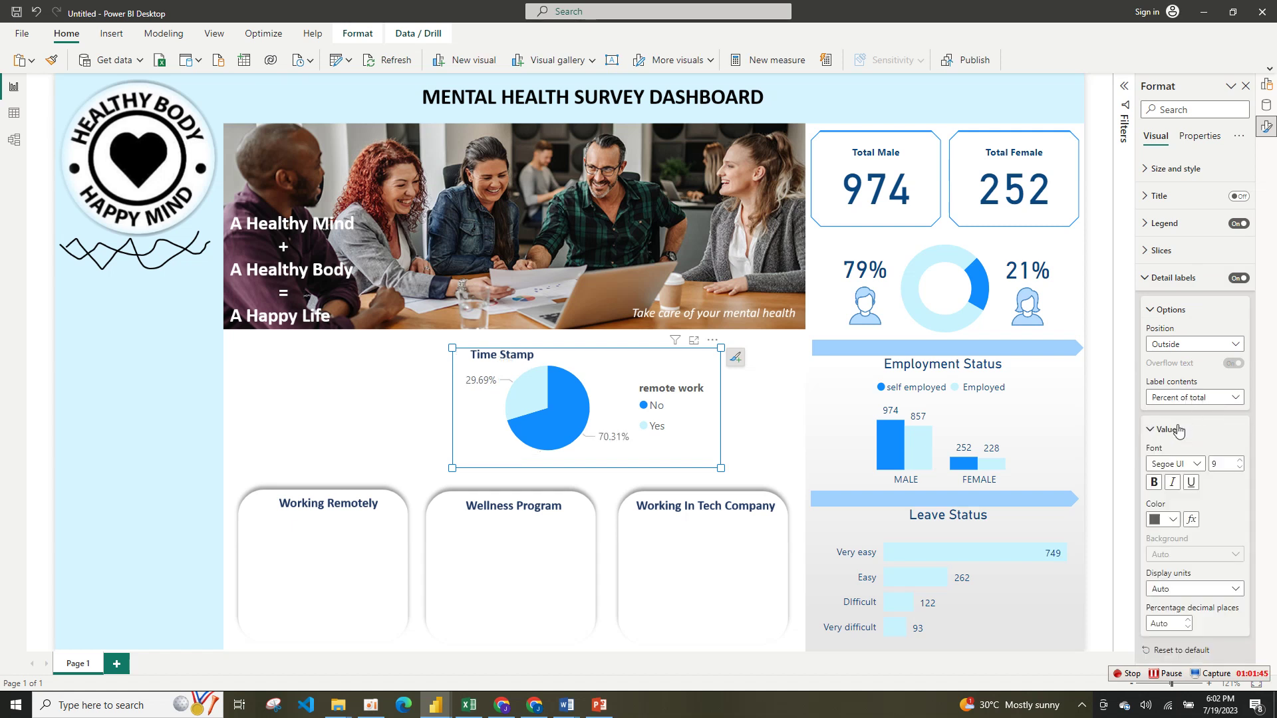
left_click(1179, 526)
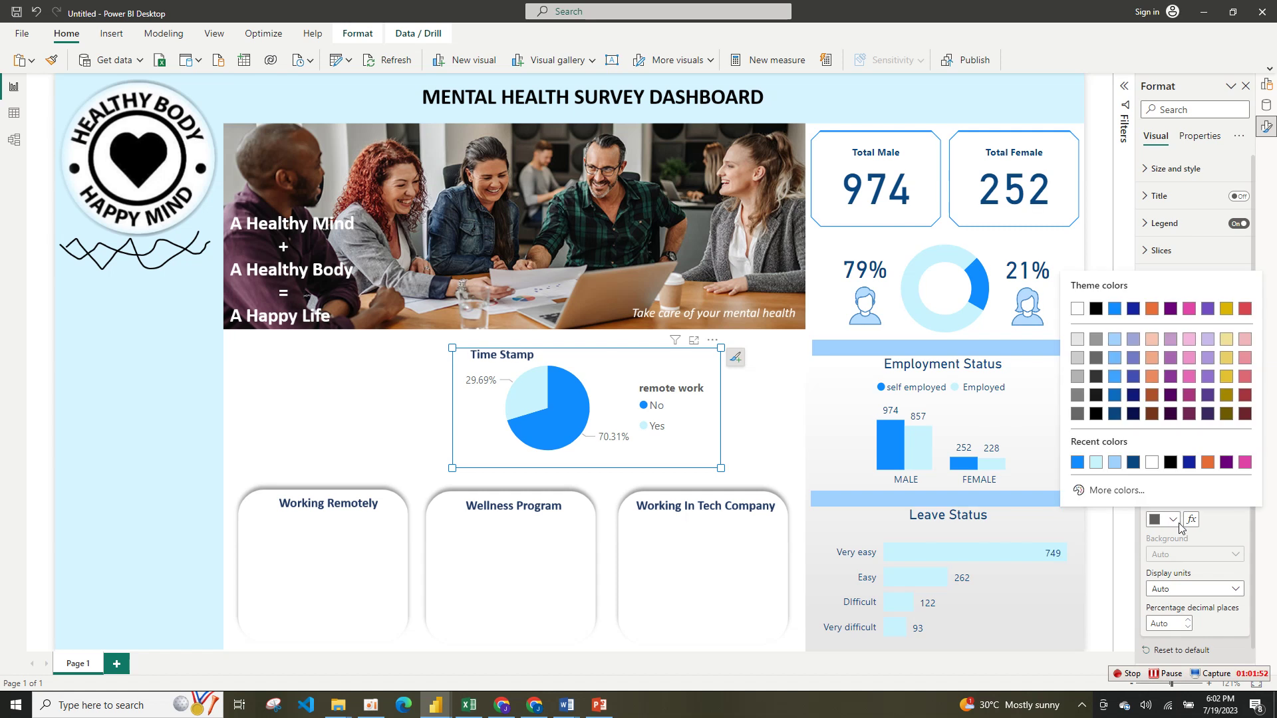
left_click(1133, 462)
left_click(1154, 483)
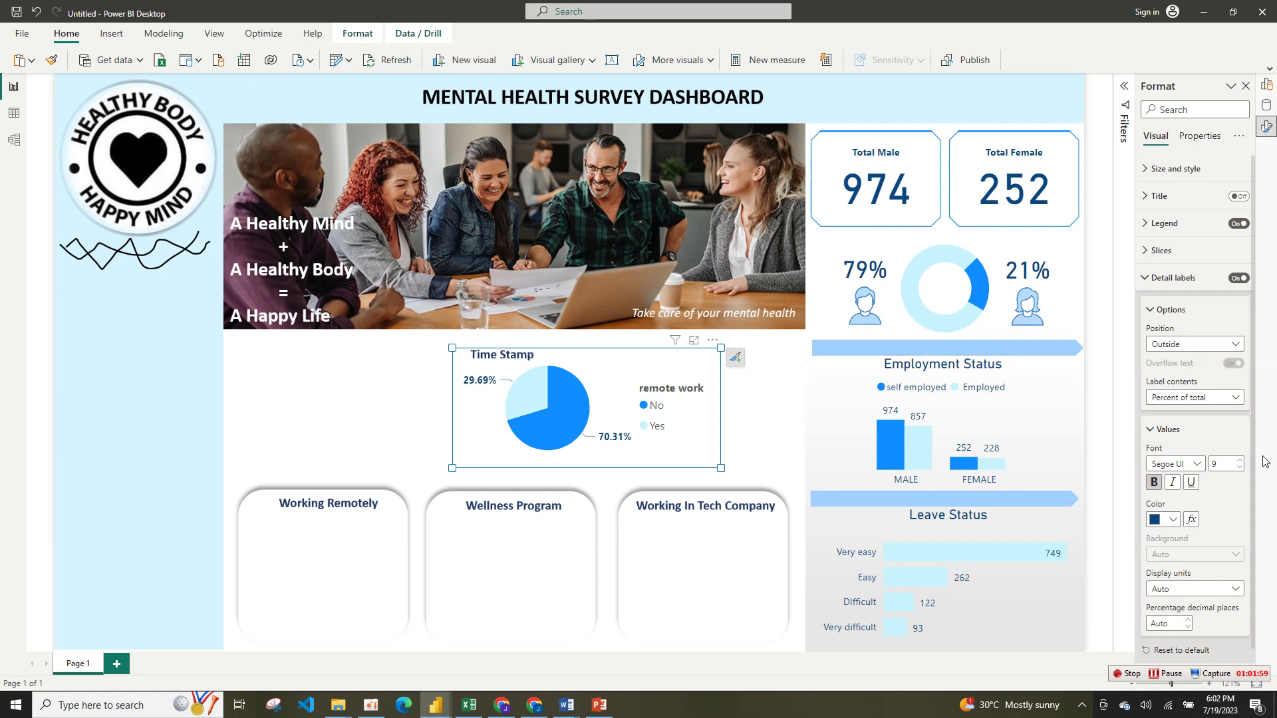
left_click(1157, 431)
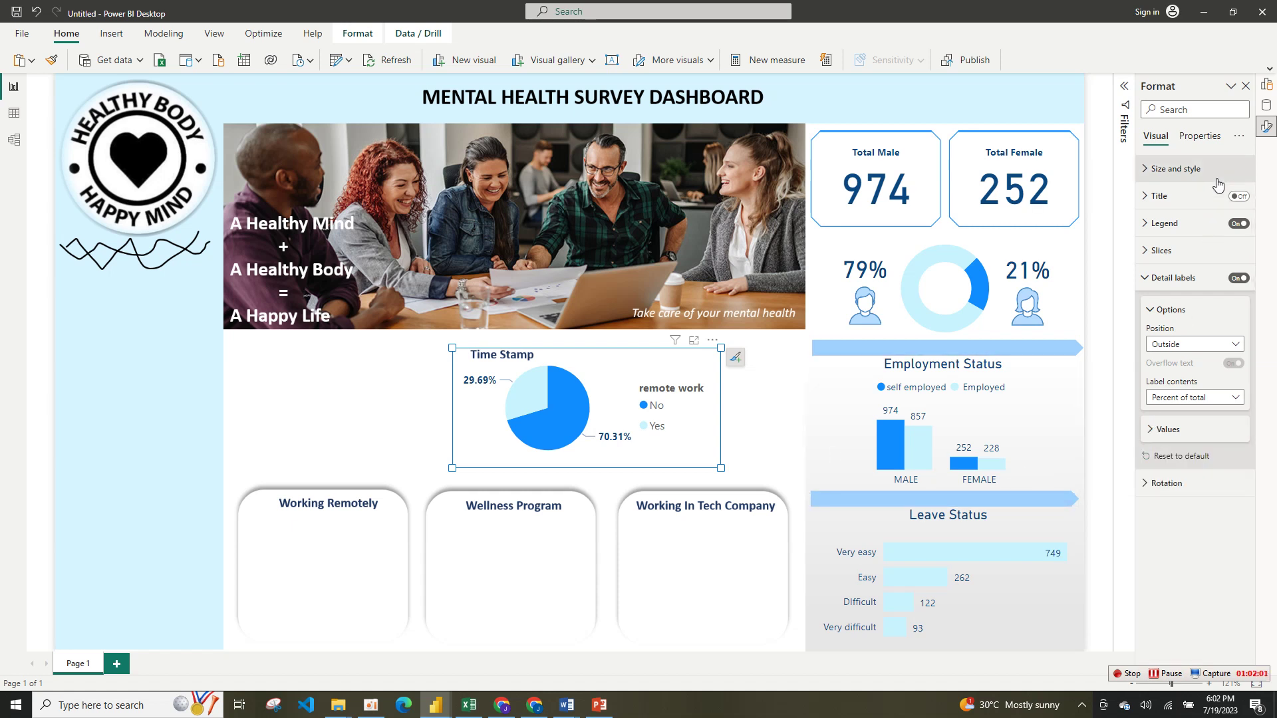
- Turn off the legend title on the remote work pie chart
left_click(1211, 223)
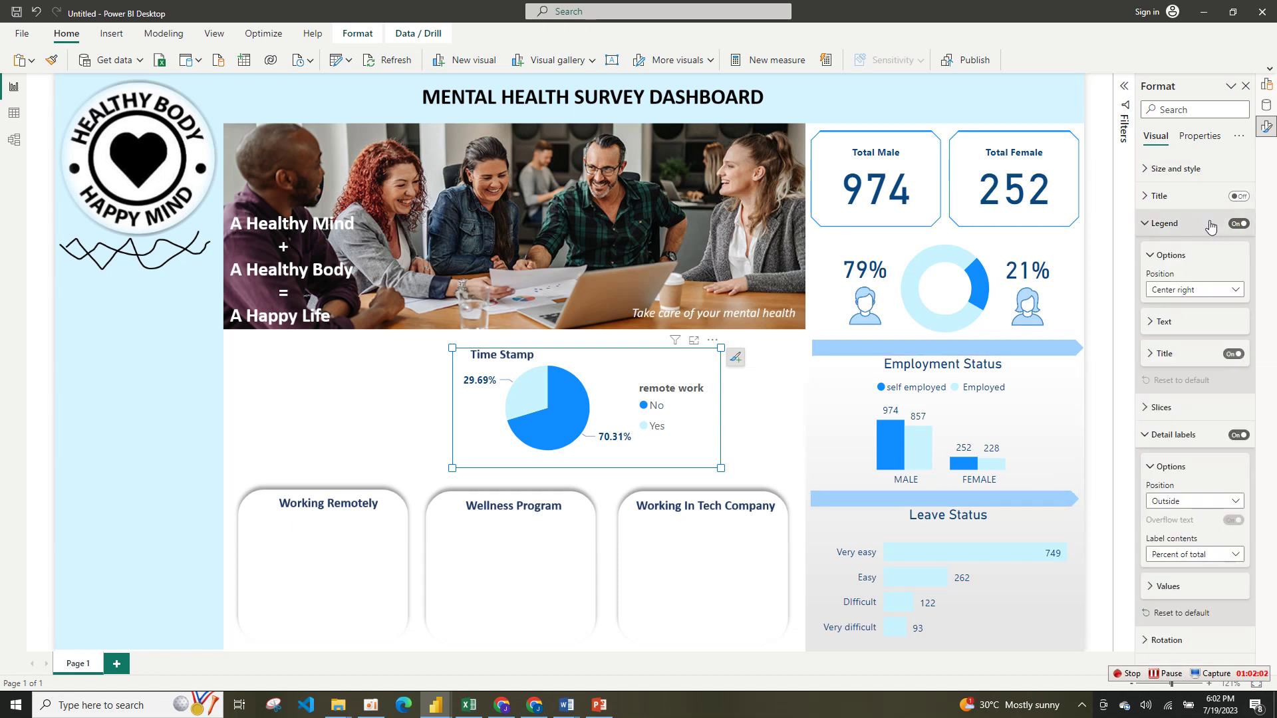
left_click(1234, 354)
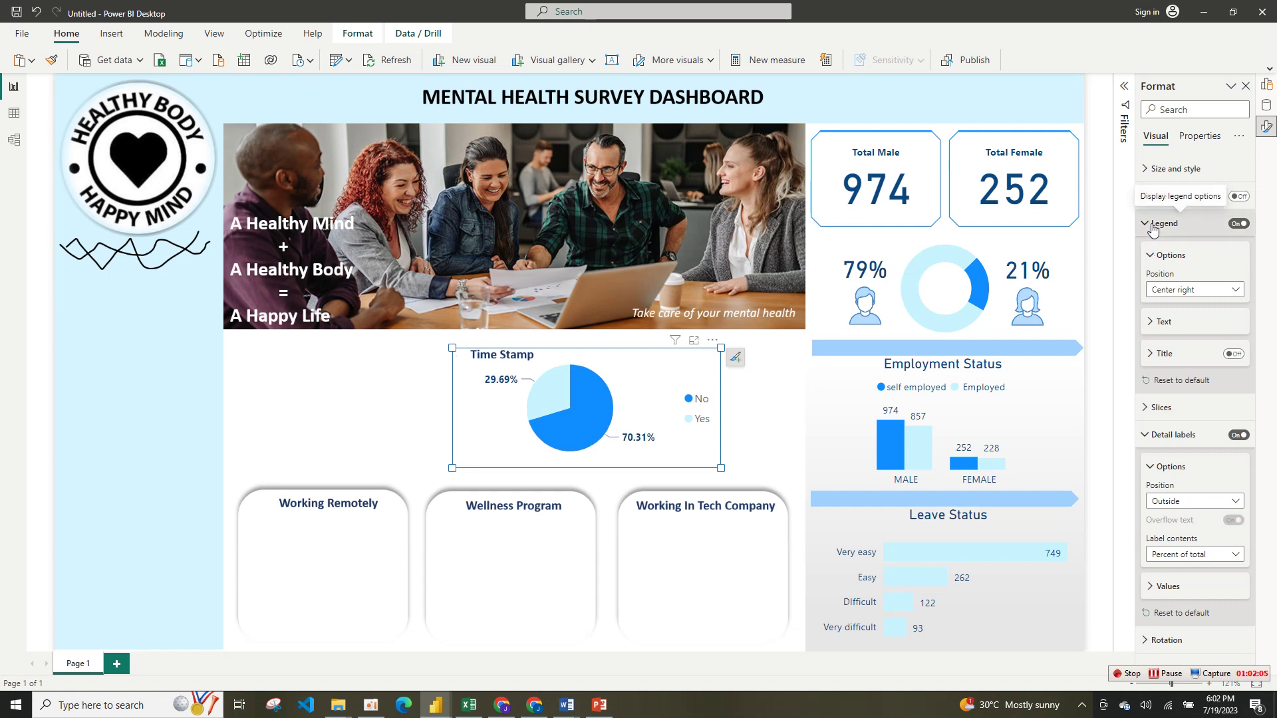
left_click(1153, 225)
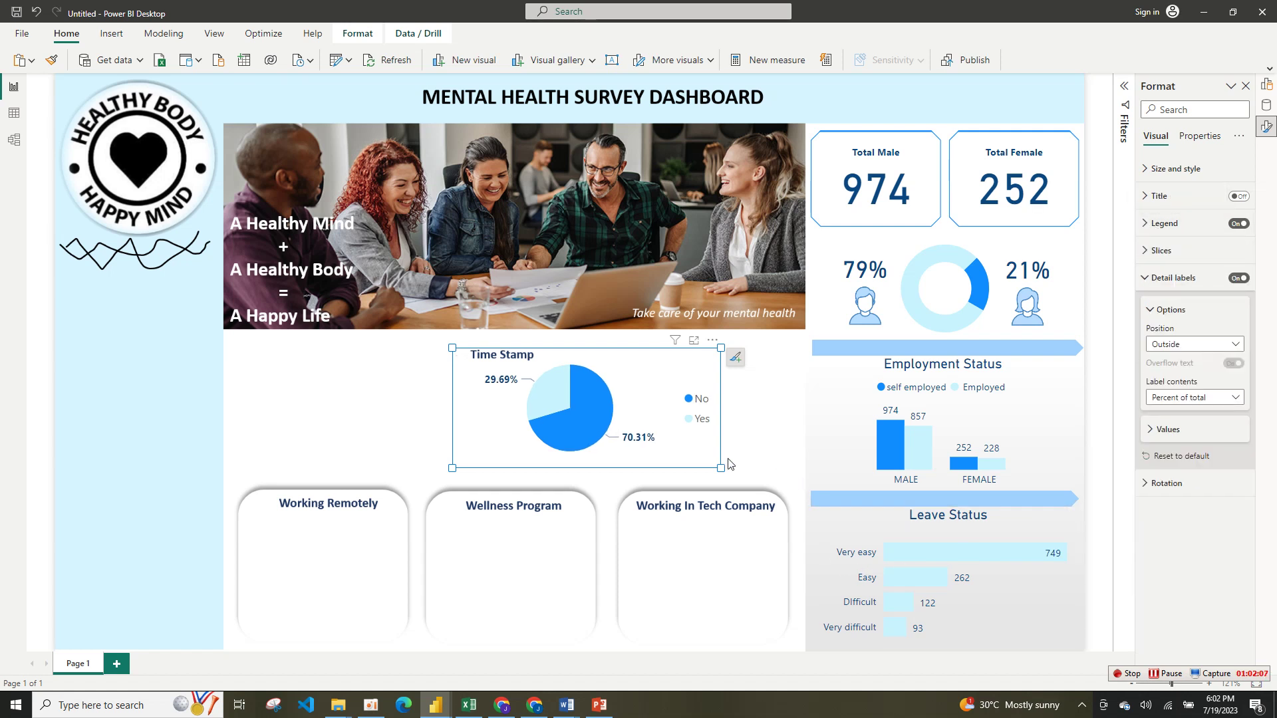
- Narrow the remote work pie chart and move it into the Working Remotely card
left_click_drag(721, 468, 624, 476)
left_click(636, 429)
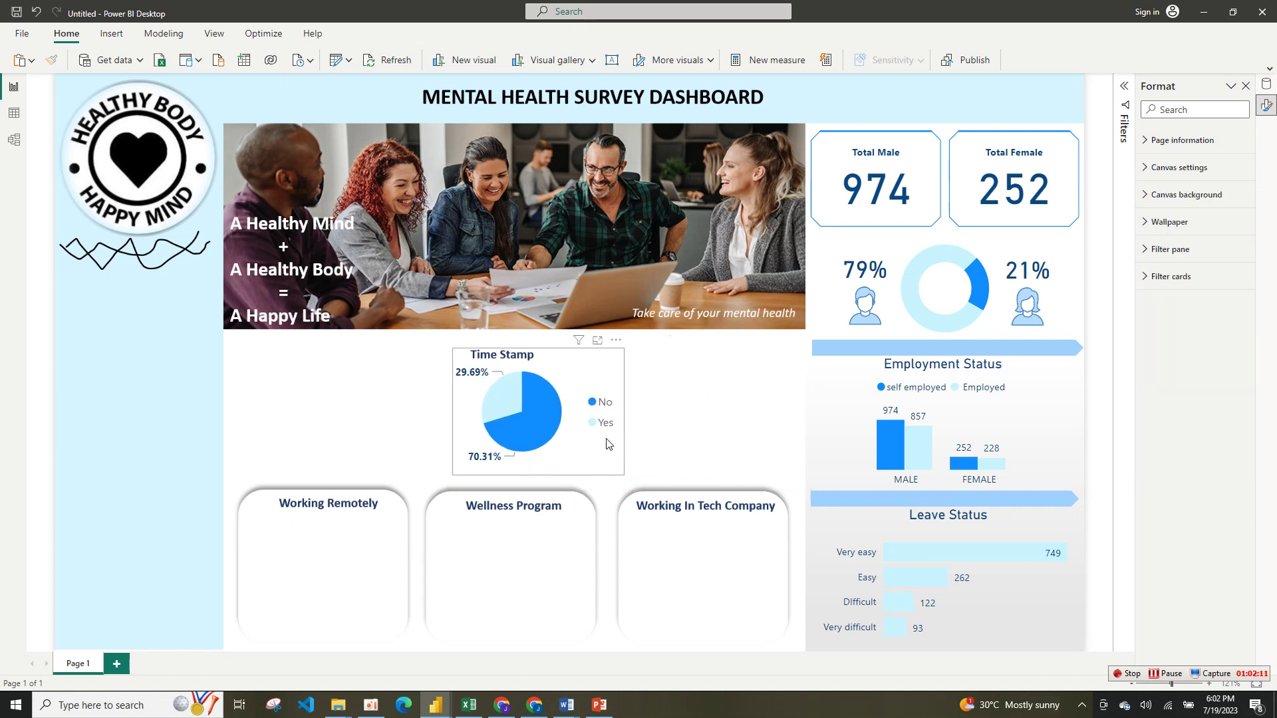
left_click_drag(395, 605, 408, 638)
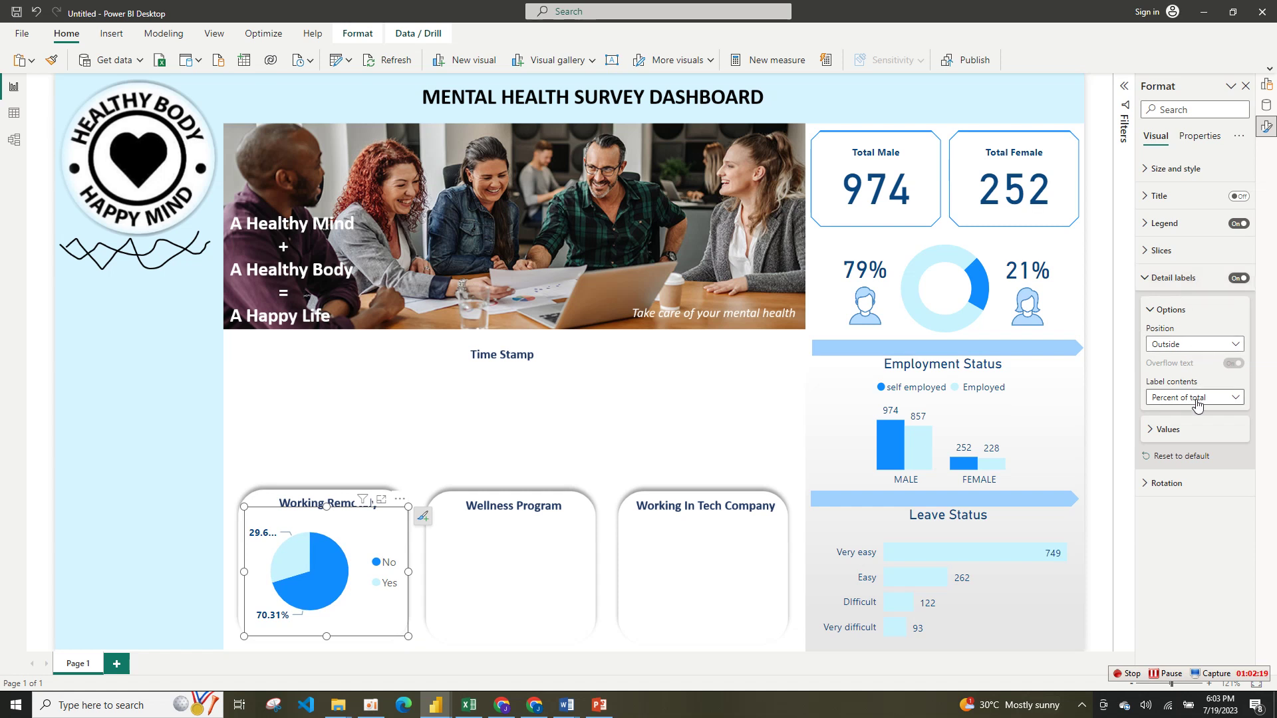
- Set the pie's detail labels to Prefer inside with font size 8, and resize the chart so the percentages fit
left_click(1210, 345)
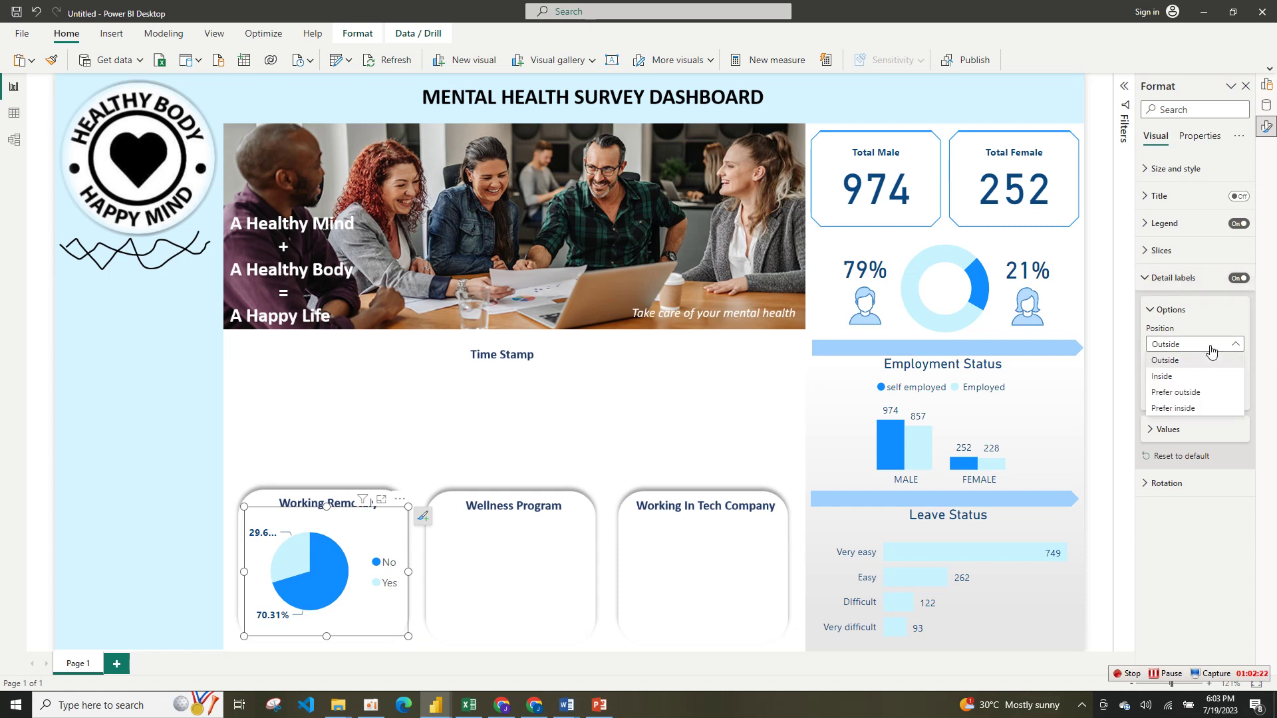
left_click(1183, 408)
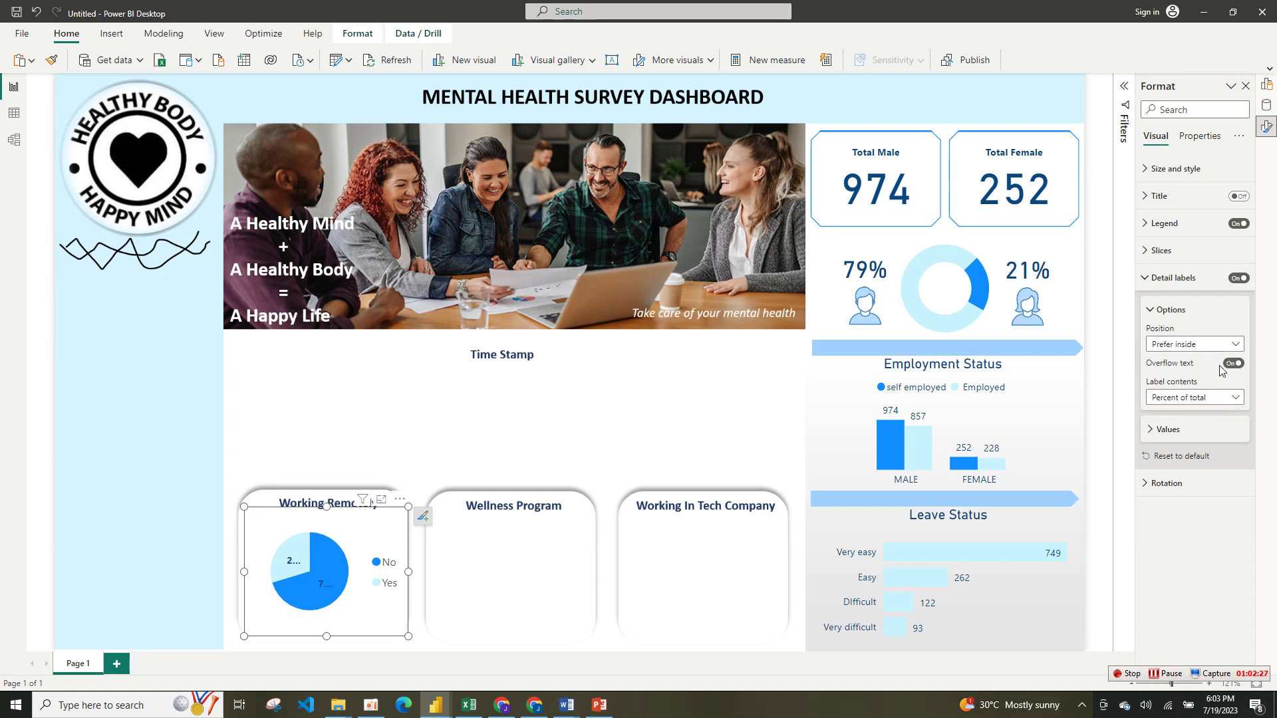
left_click(1196, 431)
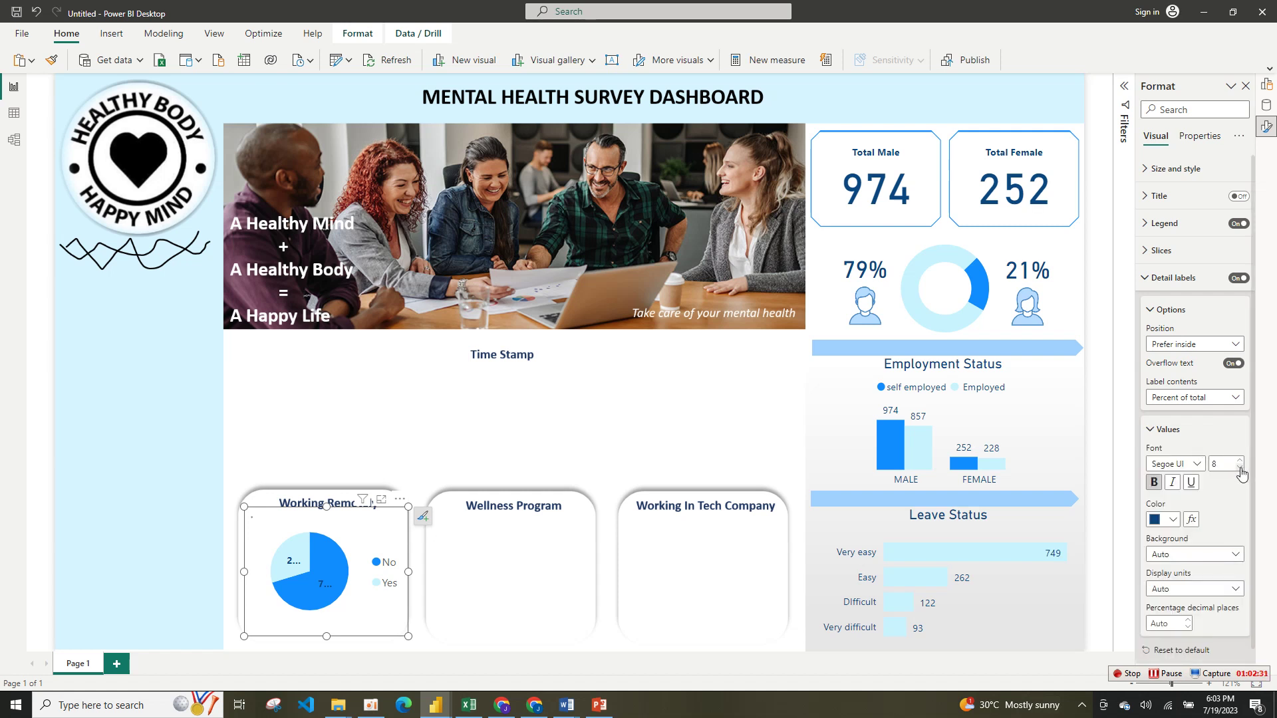
left_click_drag(409, 636, 369, 612)
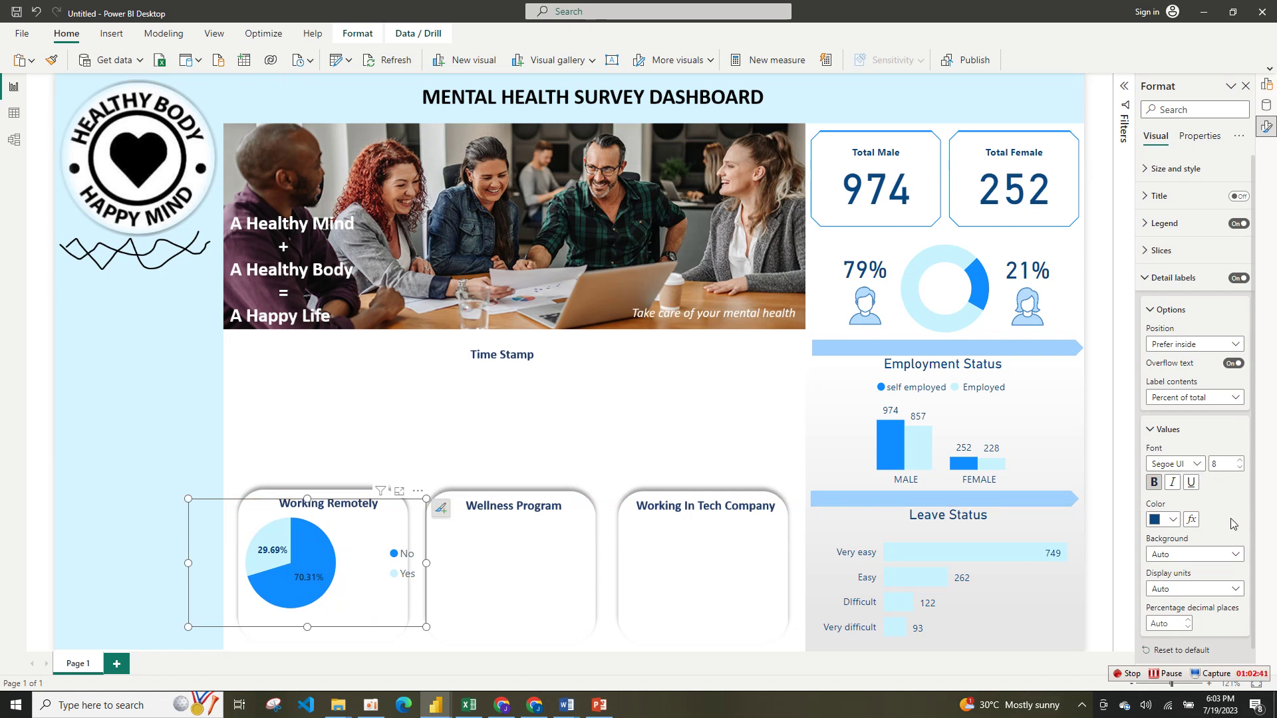
- Set the pie's detail label display units to None and percentage decimal places to 0
left_click(1231, 559)
left_click(1231, 570)
left_click(1229, 590)
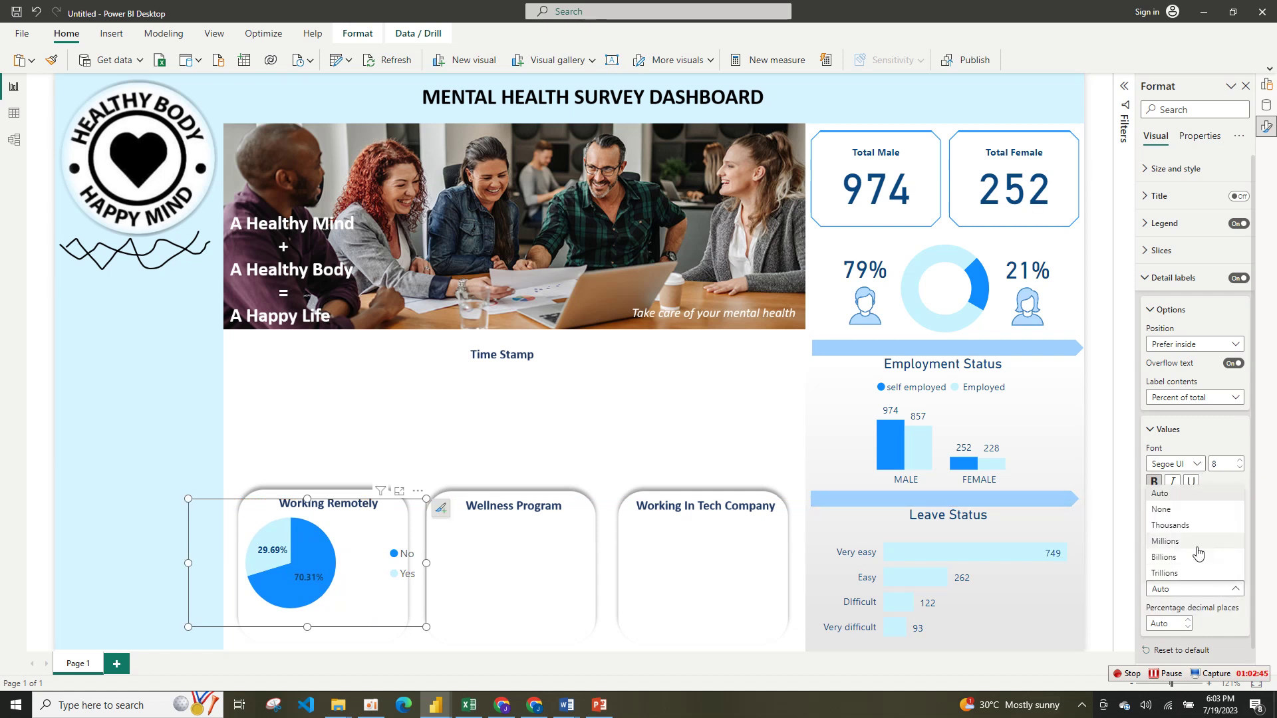
left_click(1179, 511)
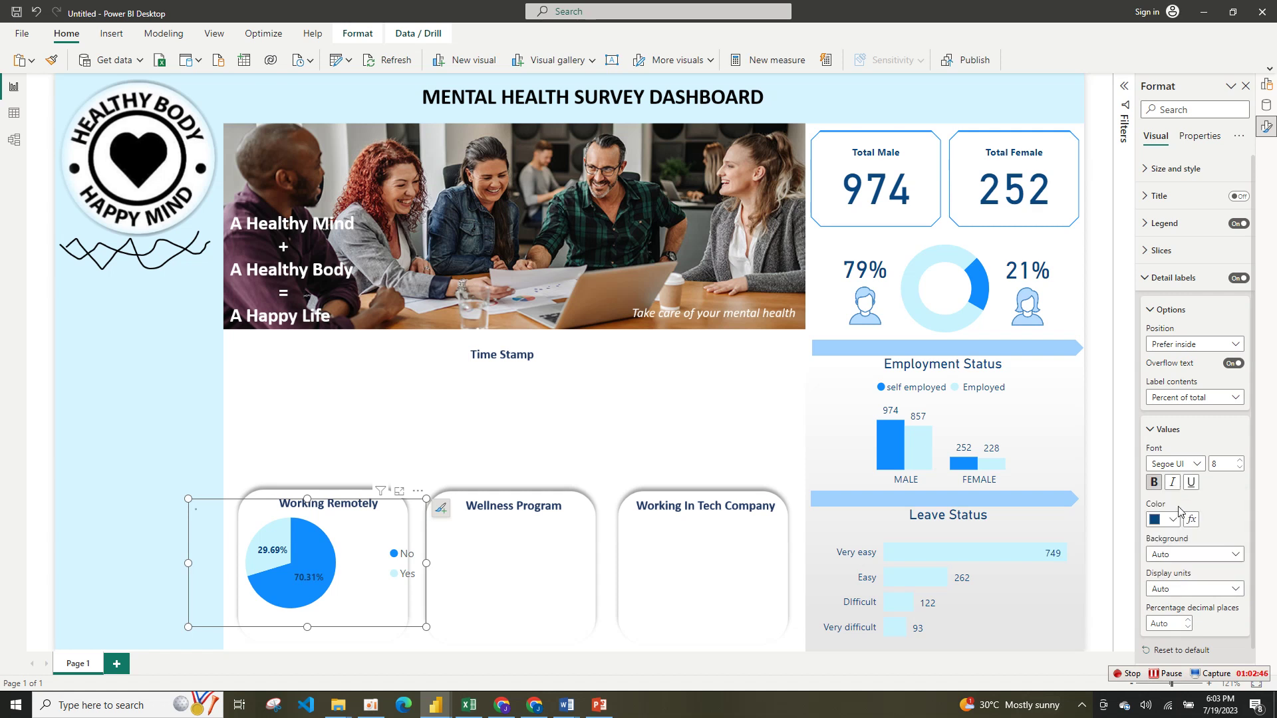
left_click(1189, 627)
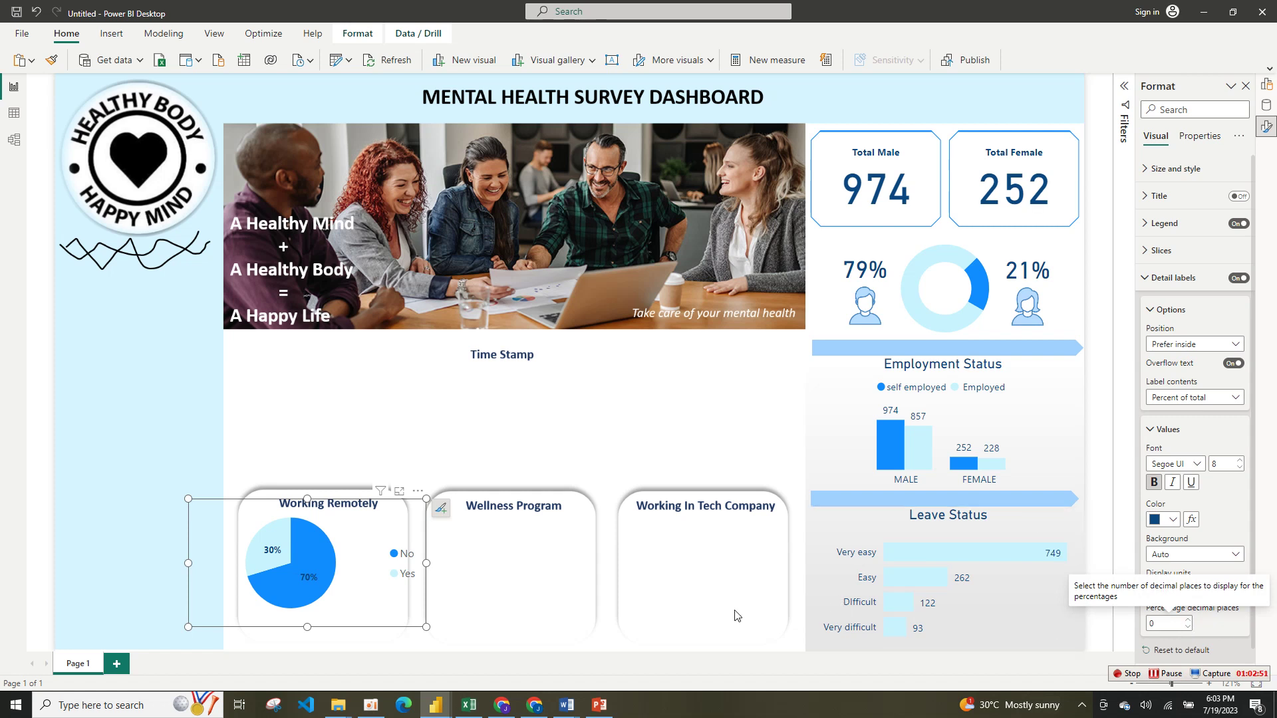
- Narrow the pie chart's frame and position it within the Working Remotely card below its heading
mouse_move(386, 582)
left_mouse_down()
mouse_move(407, 583)
mouse_move(405, 564)
mouse_move(370, 596)
left_mouse_up()
left_click(488, 613)
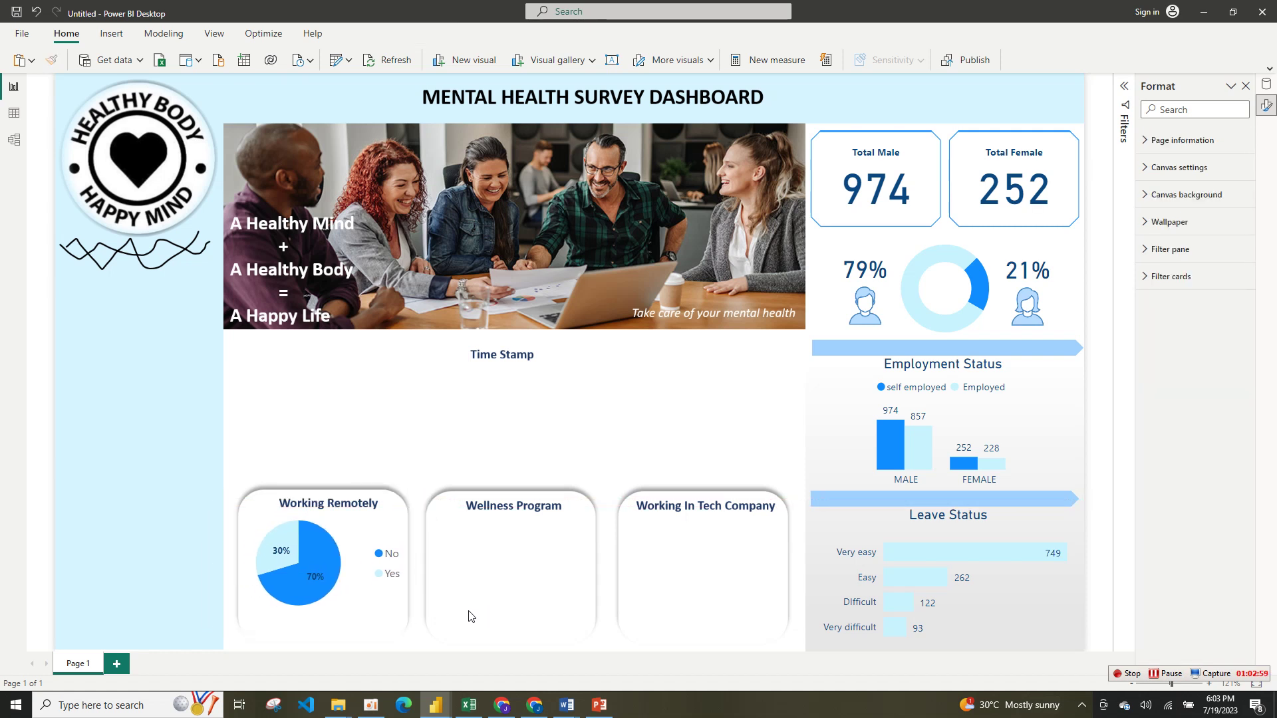
left_click_drag(352, 614, 345, 620)
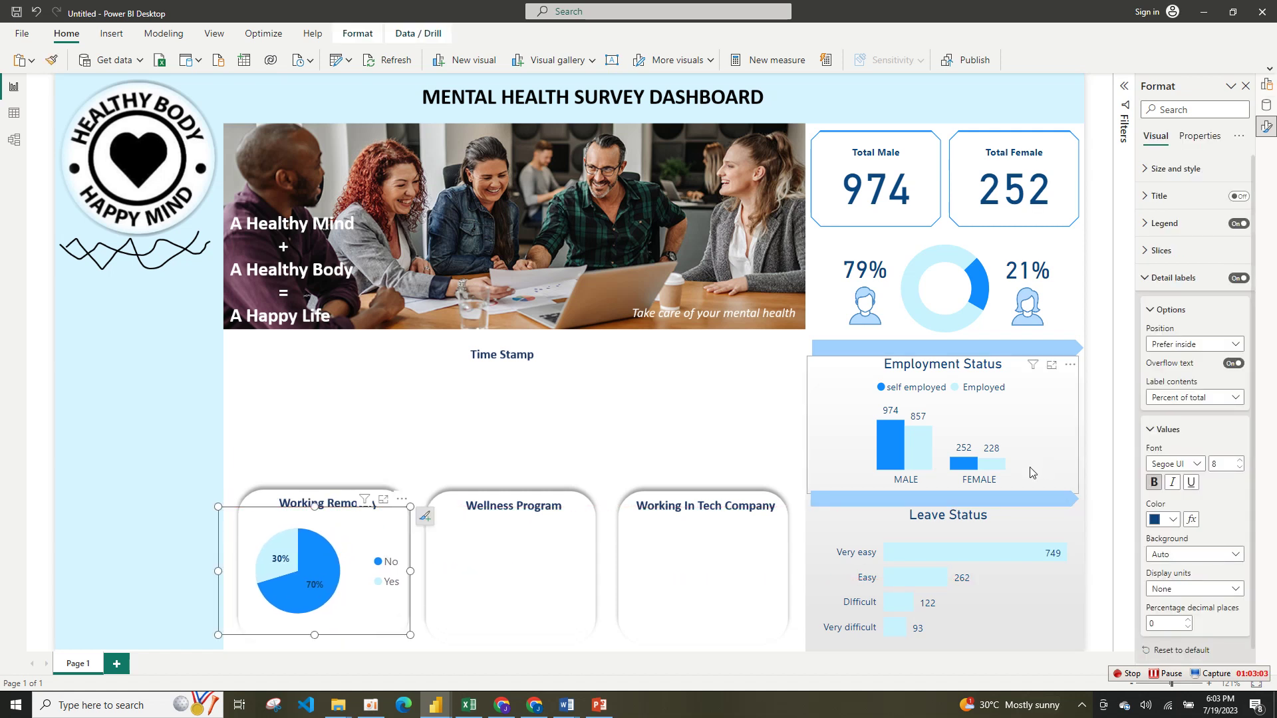
- Make the Working Remotely pie chart's legend text dark blue and bold
left_click(1173, 229)
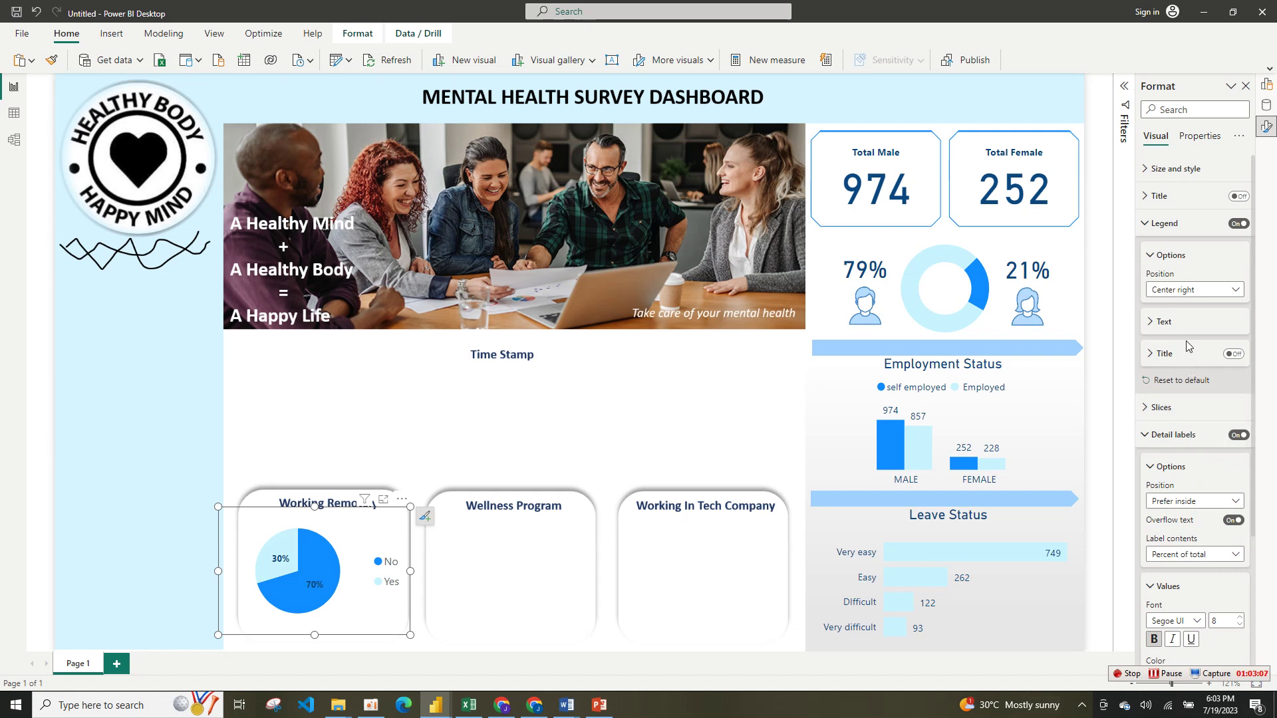
left_click(1175, 326)
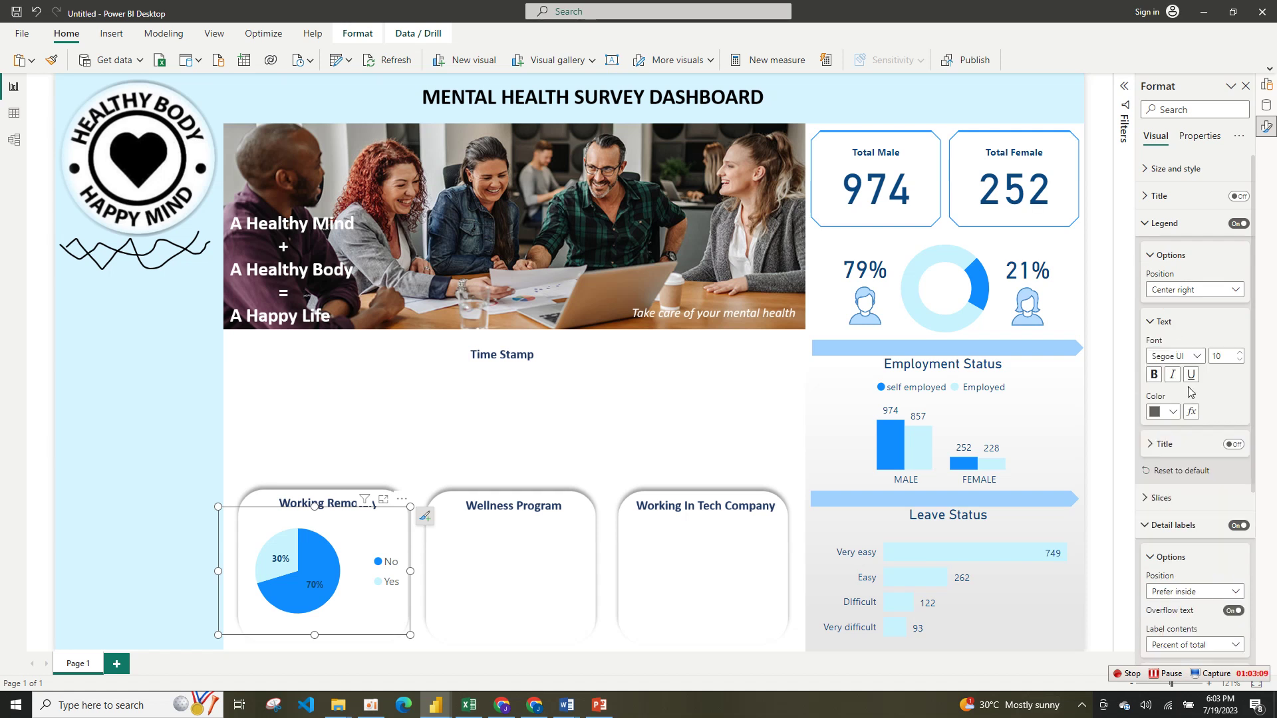
left_click(1172, 412)
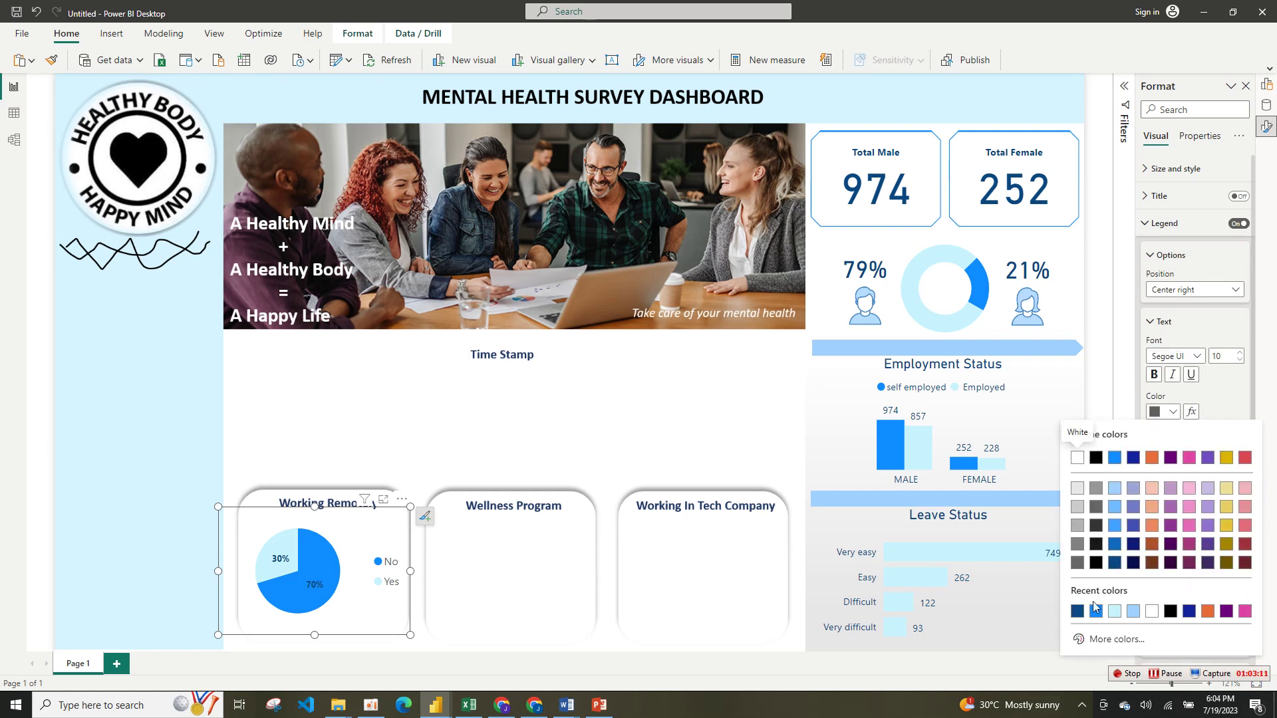
left_click(1081, 615)
mouse_move(1072, 612)
left_mouse_down()
mouse_move(925, 590)
mouse_move(633, 464)
mouse_move(1055, 616)
left_mouse_up()
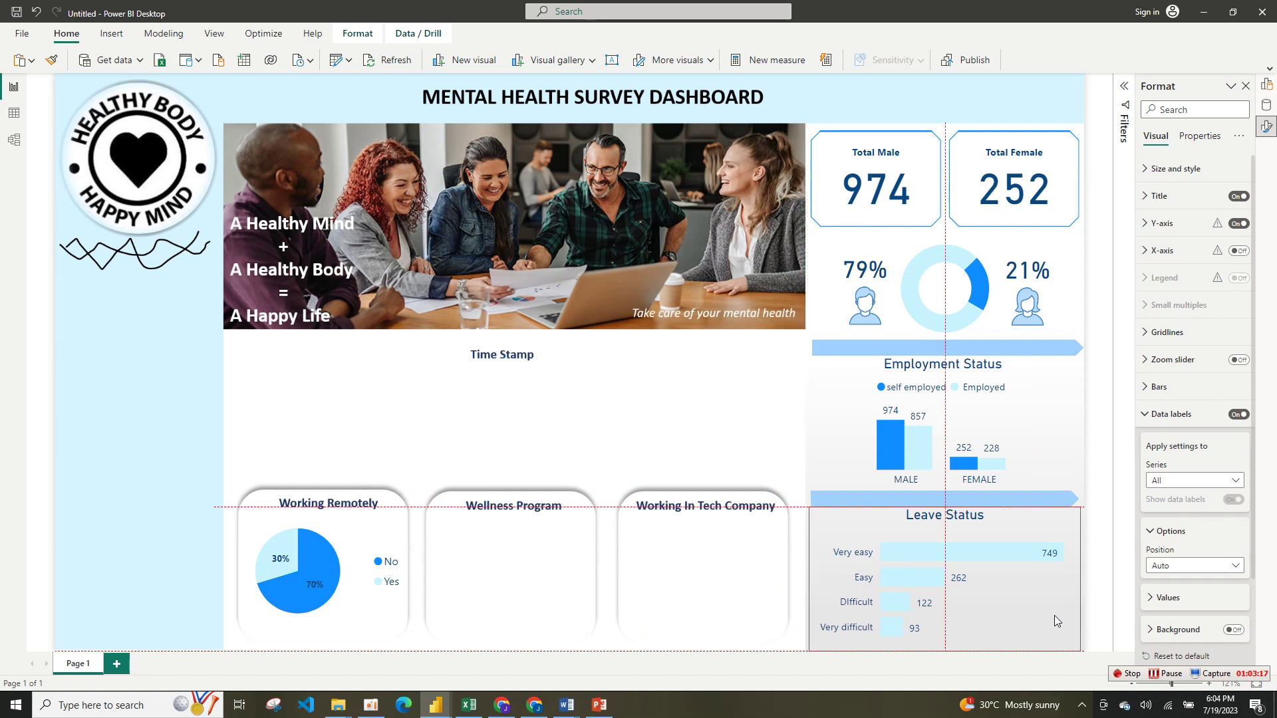
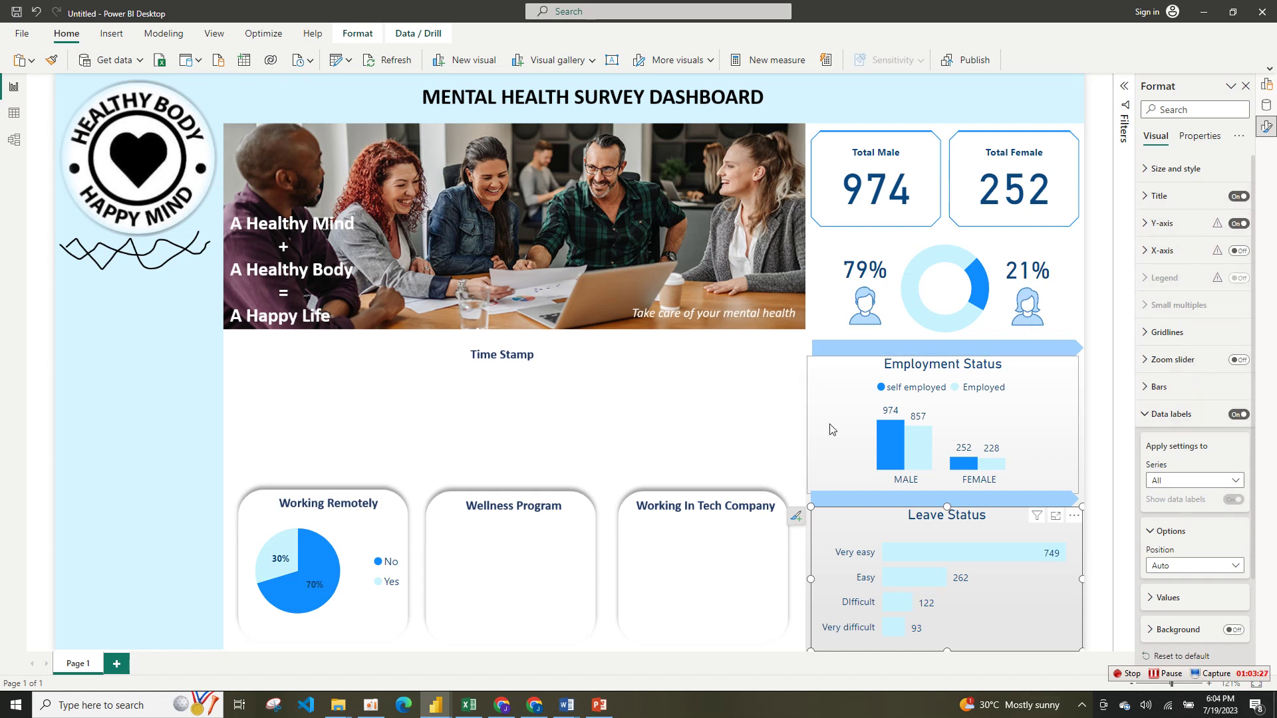
left_click(313, 572)
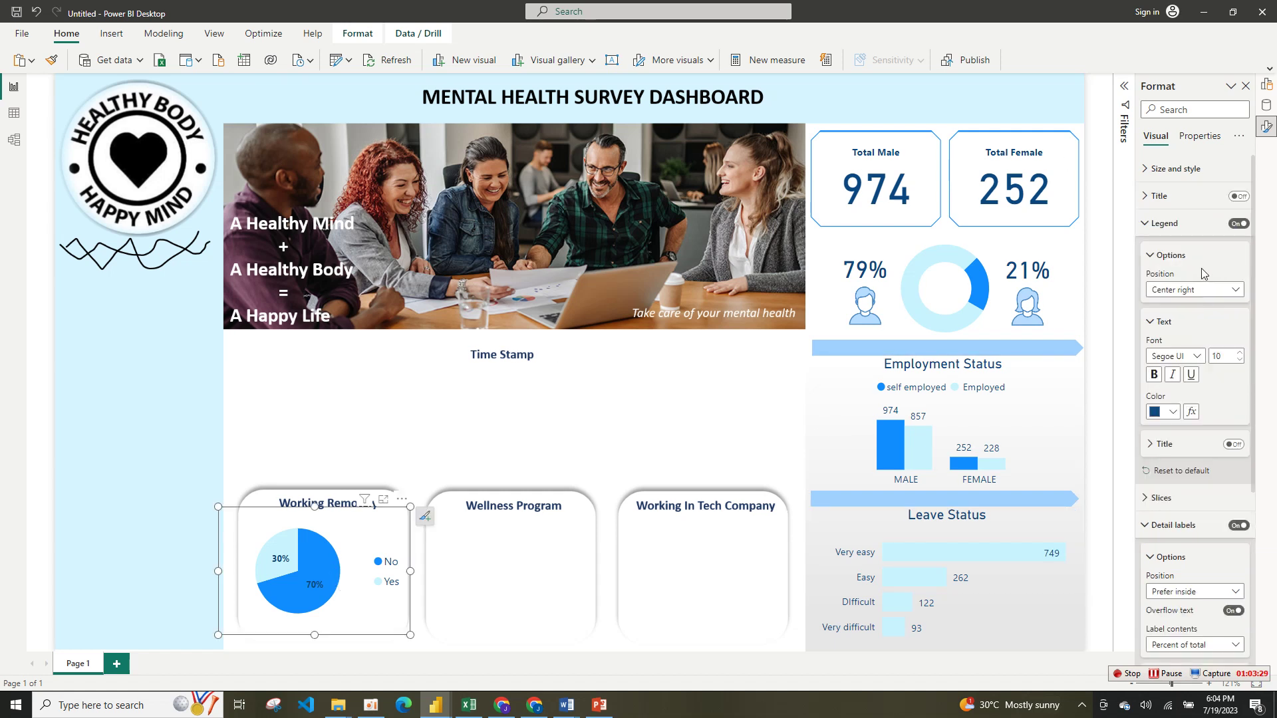
left_click(1169, 413)
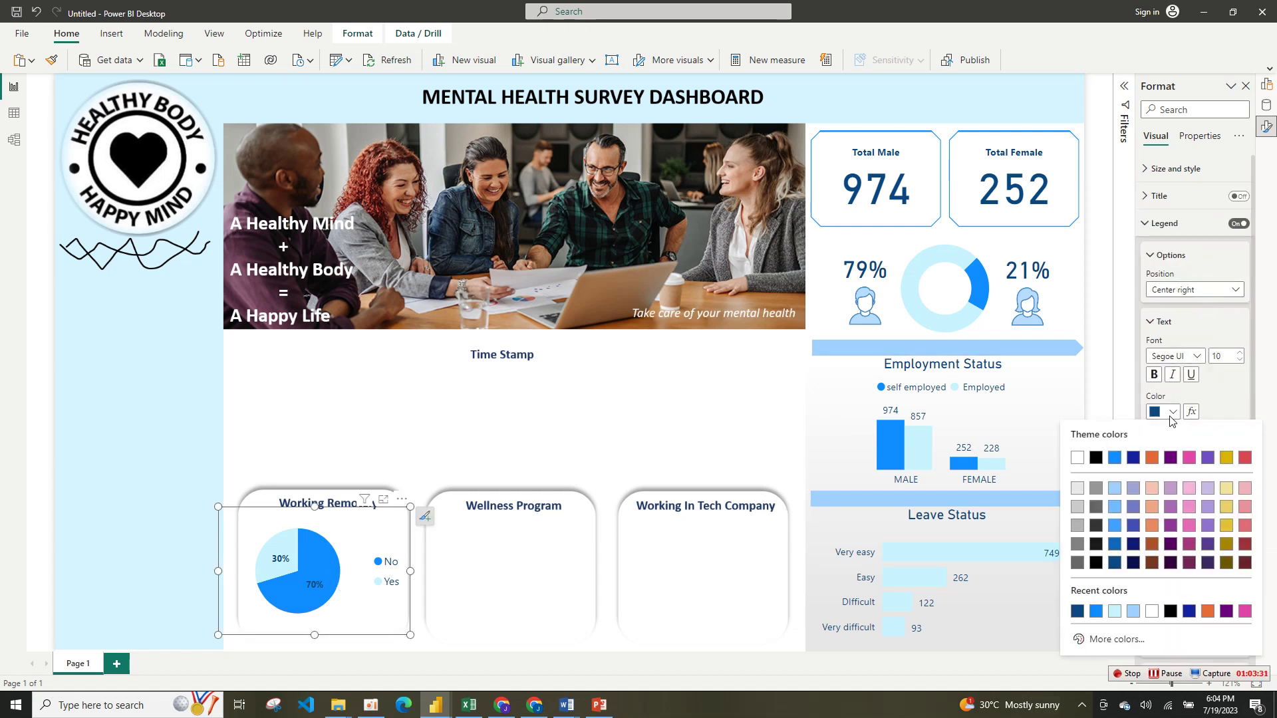
left_click(1153, 376)
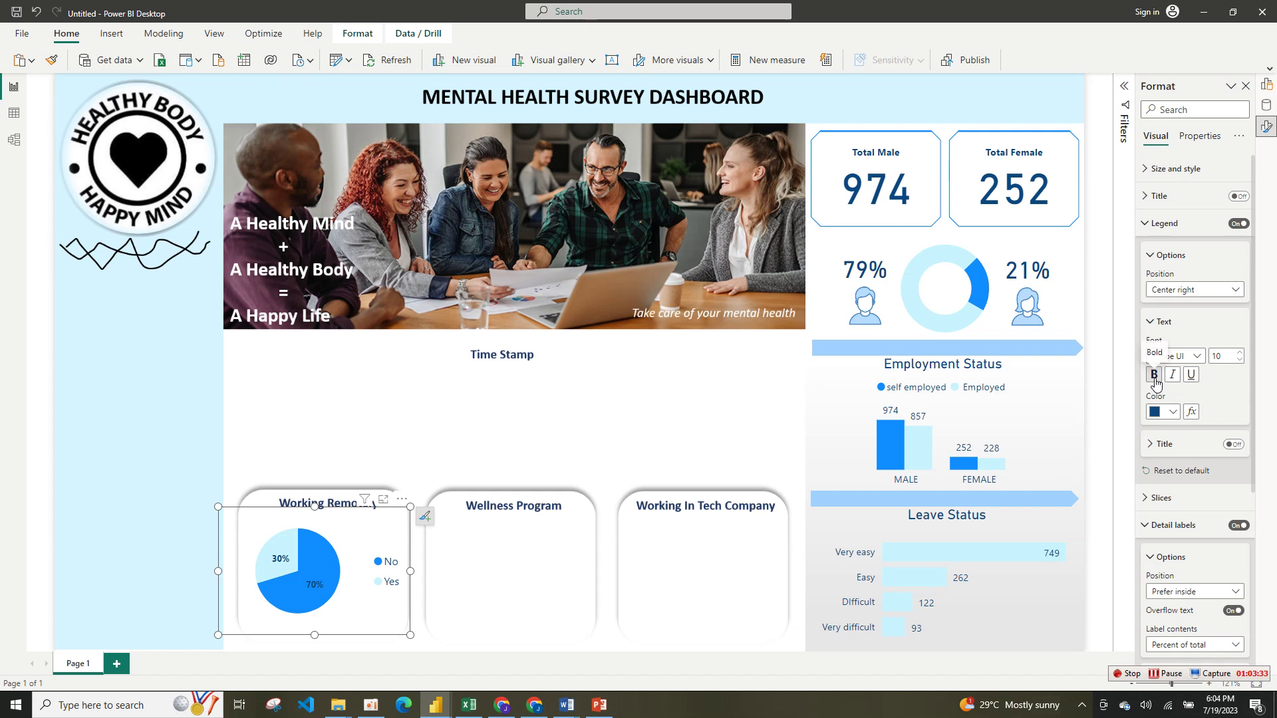
left_click(1154, 379)
- Duplicate the Working Remotely pie chart and place the copy in the Wellness Program card
left_click(542, 465)
left_click(32, 60)
left_click(43, 110)
left_click(31, 60)
left_click(33, 131)
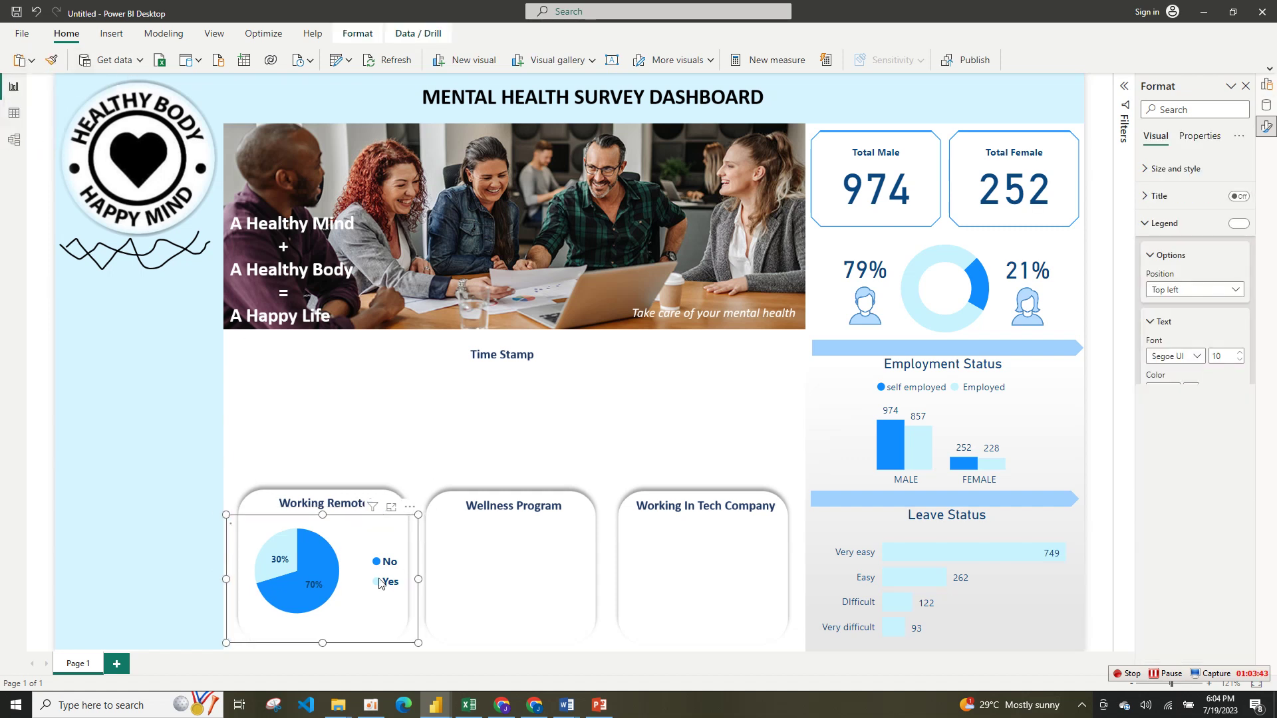
left_click_drag(399, 579, 577, 573)
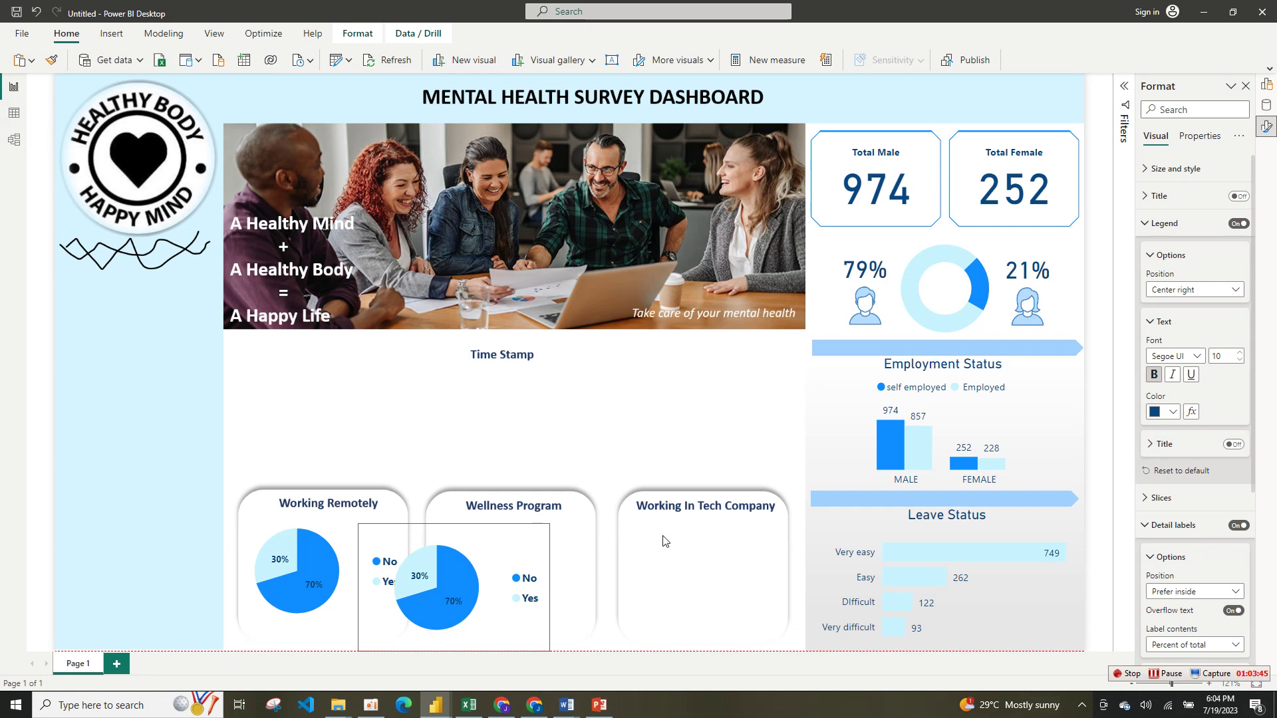
left_click_drag(383, 592, 439, 578)
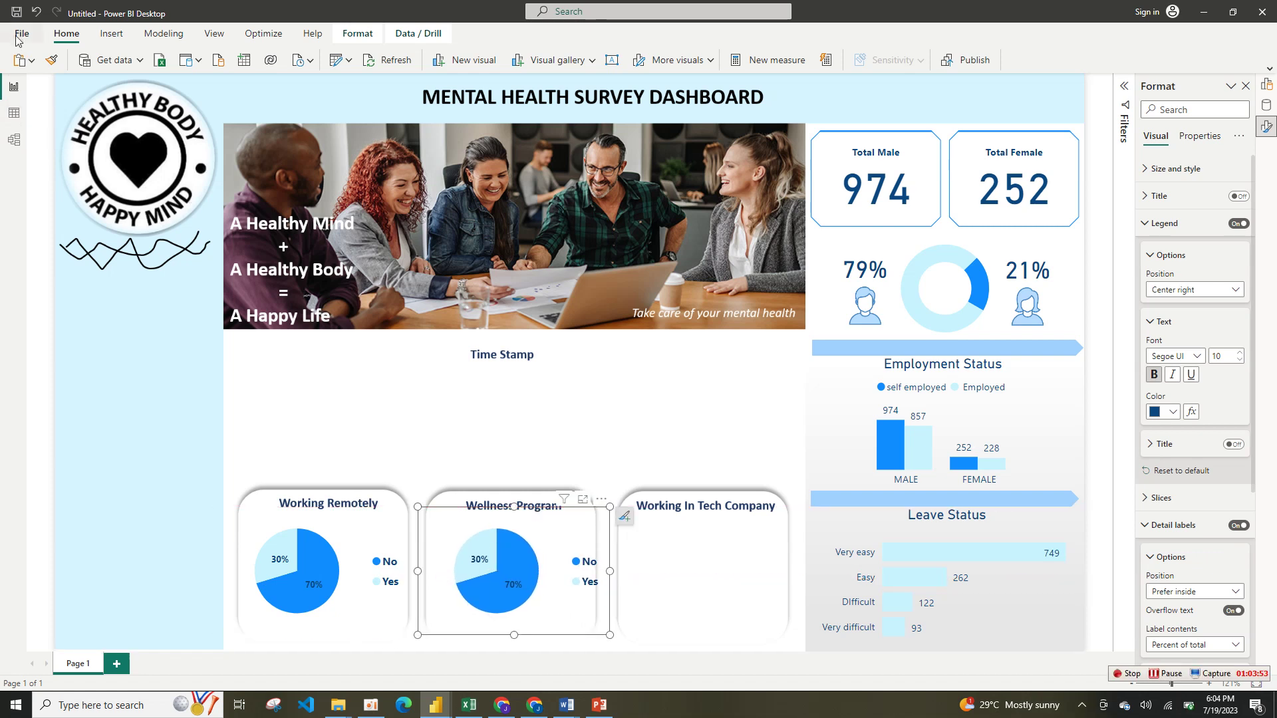
- Paste another pie chart copy into the Working In Tech Company card and nudge the Wellness Program pie into alignment
left_click(21, 63)
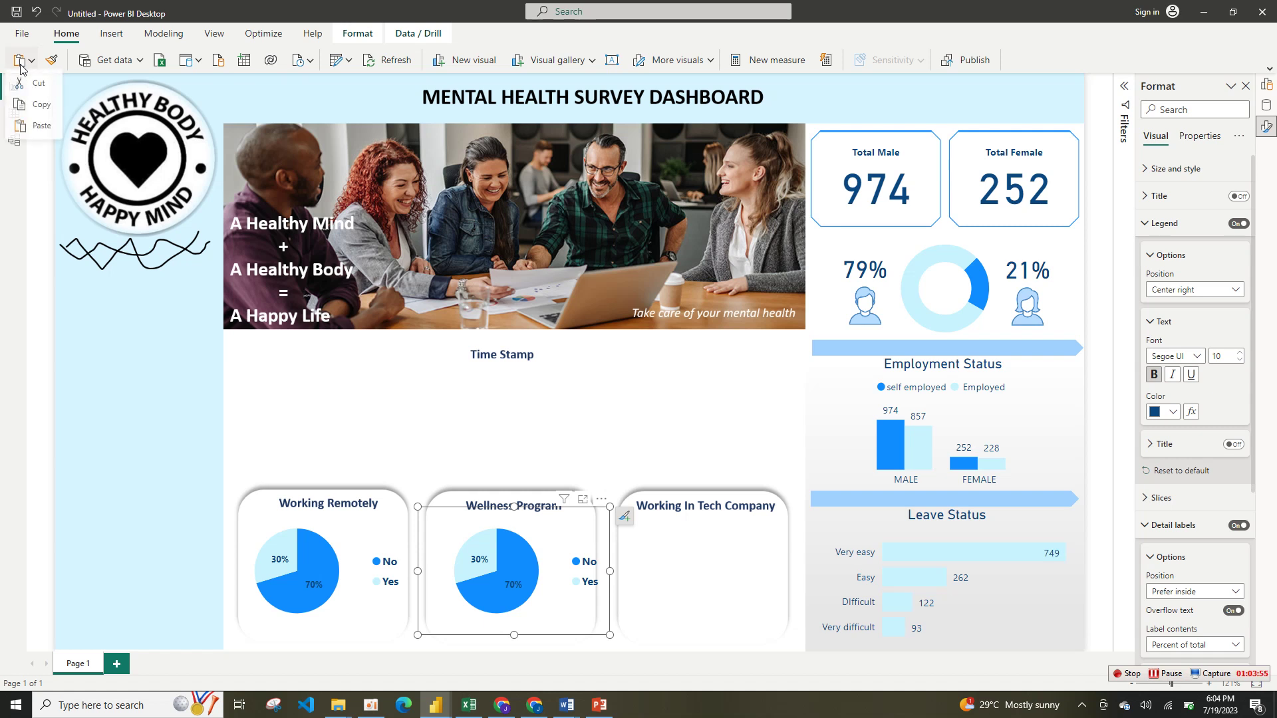
left_click(40, 131)
left_click_drag(392, 552, 765, 550)
left_click_drag(304, 593, 514, 562)
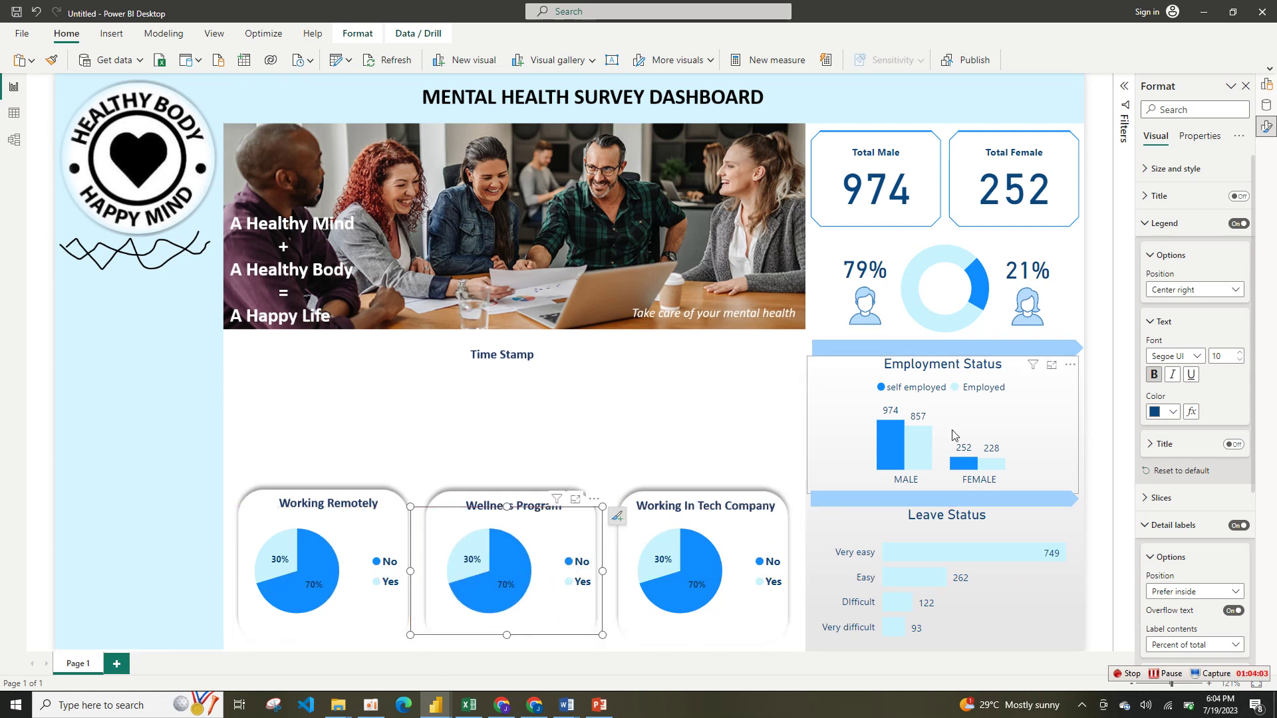
- Show the build options beside the data fields and replace the Wellness Program pie's legend field with wellness program
left_click(1266, 107)
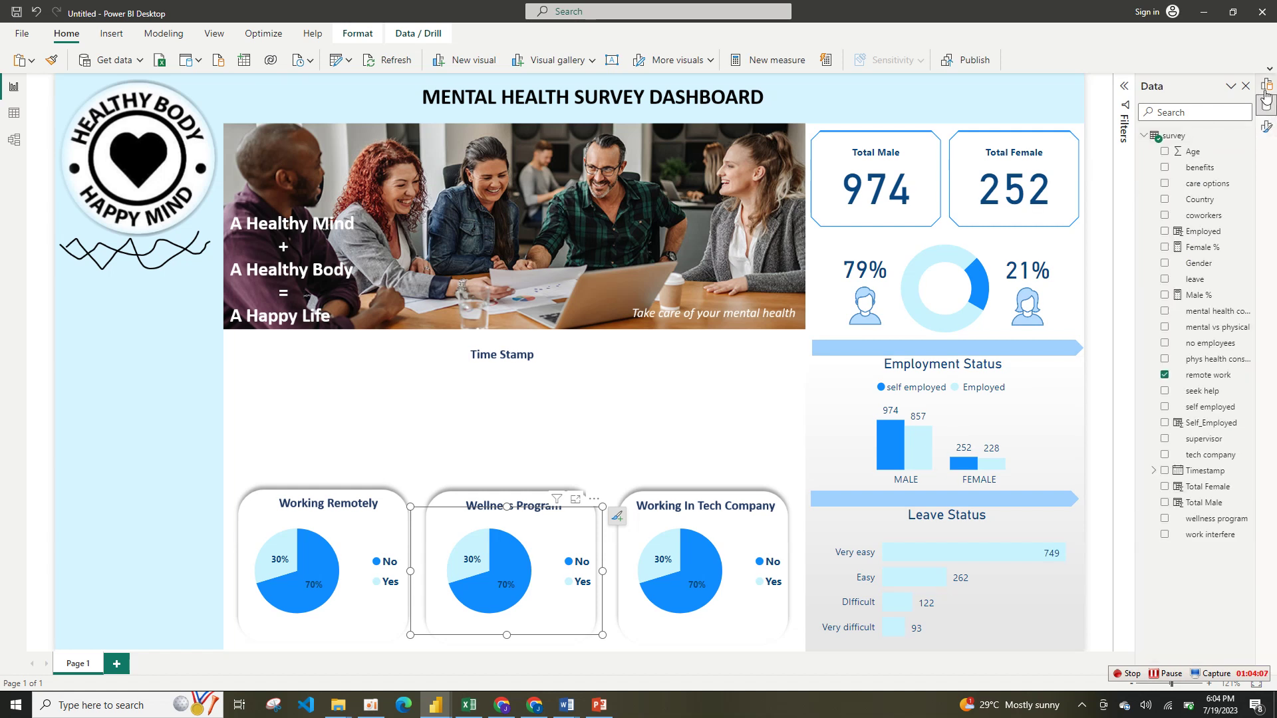
right_click(1266, 85)
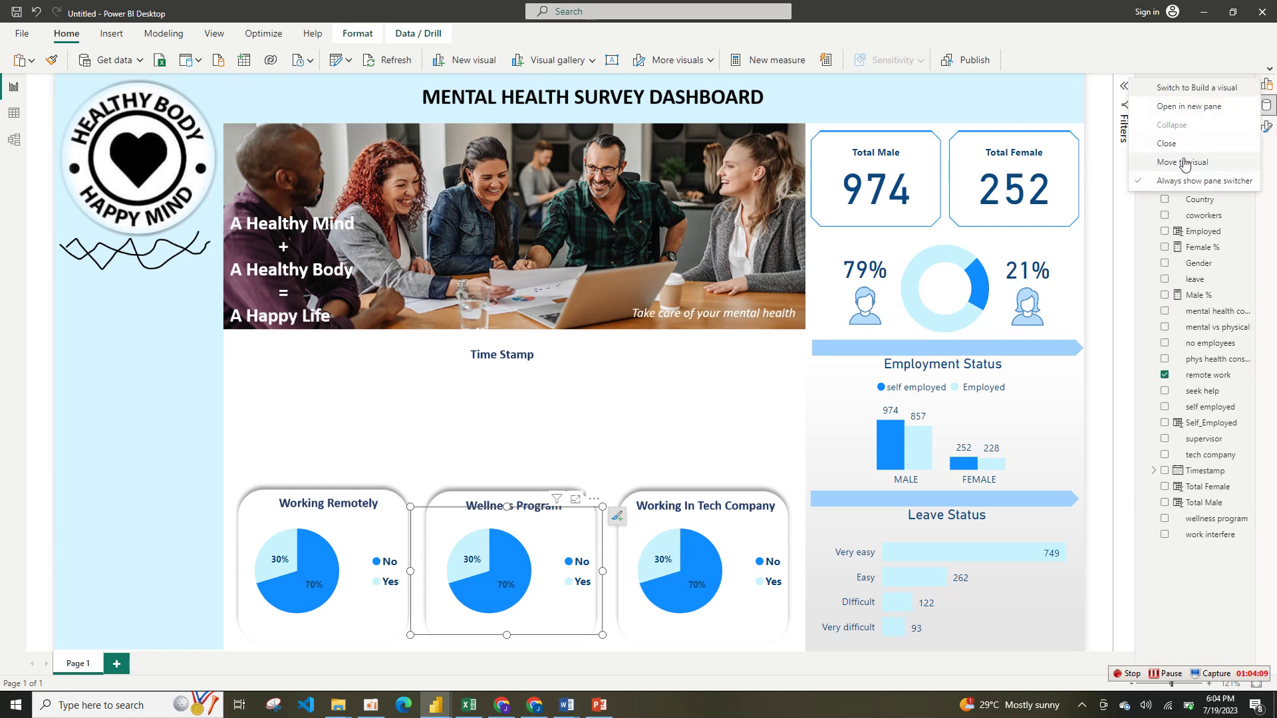
left_click(1190, 107)
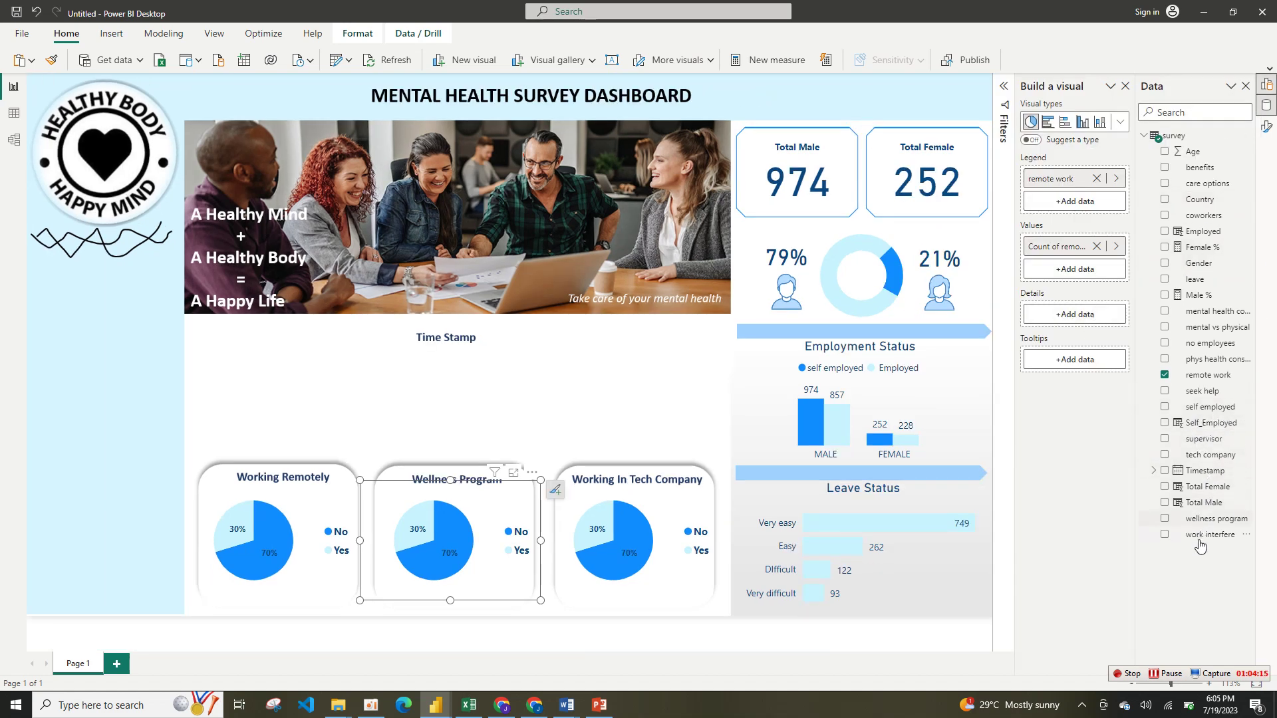
left_click_drag(1205, 521, 1078, 183)
left_click(1097, 180)
left_click_drag(1208, 520, 1072, 179)
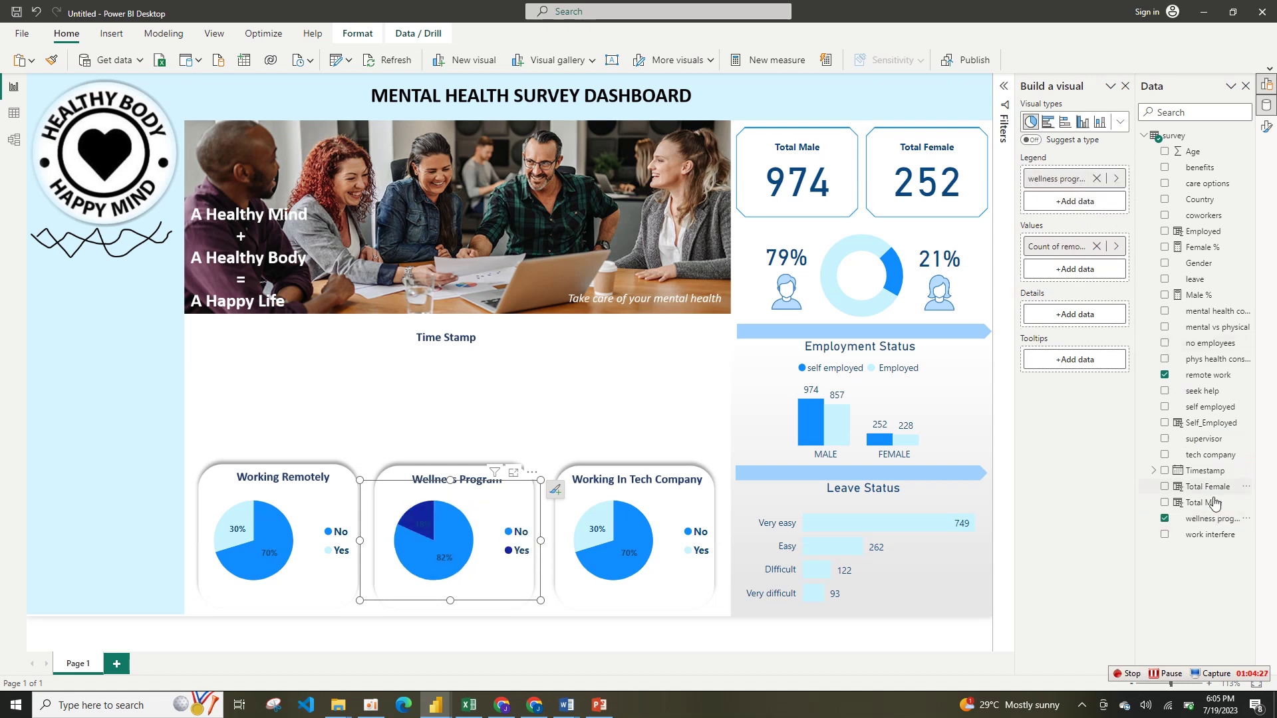
- Replace the Wellness Program pie's value with the count of wellness program, and narrow and centre the chart in its card
left_click(1097, 247)
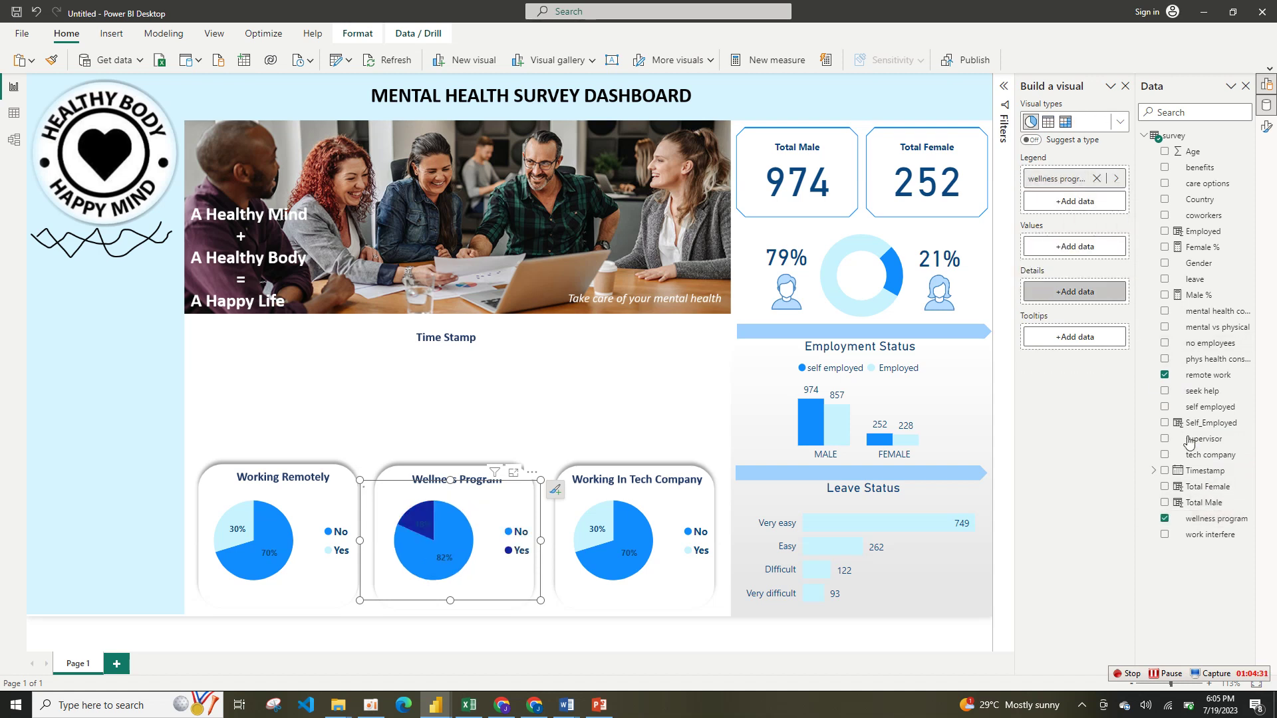
left_click_drag(1208, 520, 1082, 246)
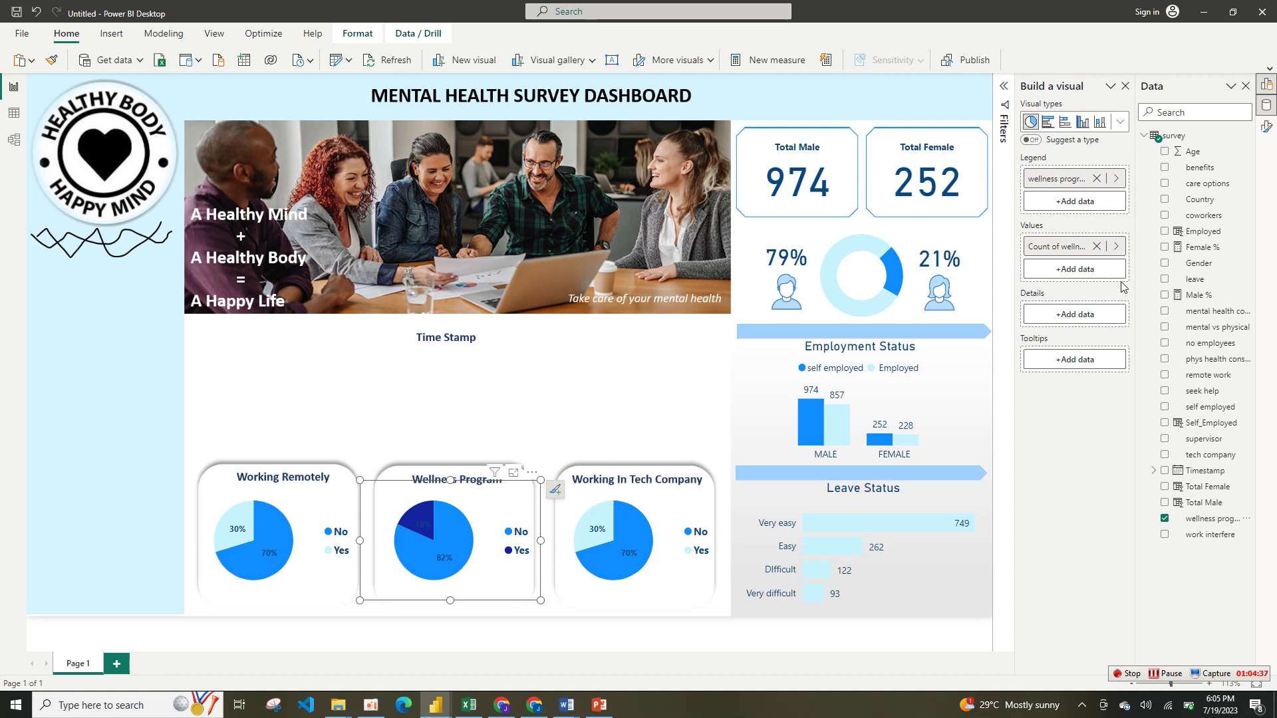
left_click_drag(541, 603, 518, 602)
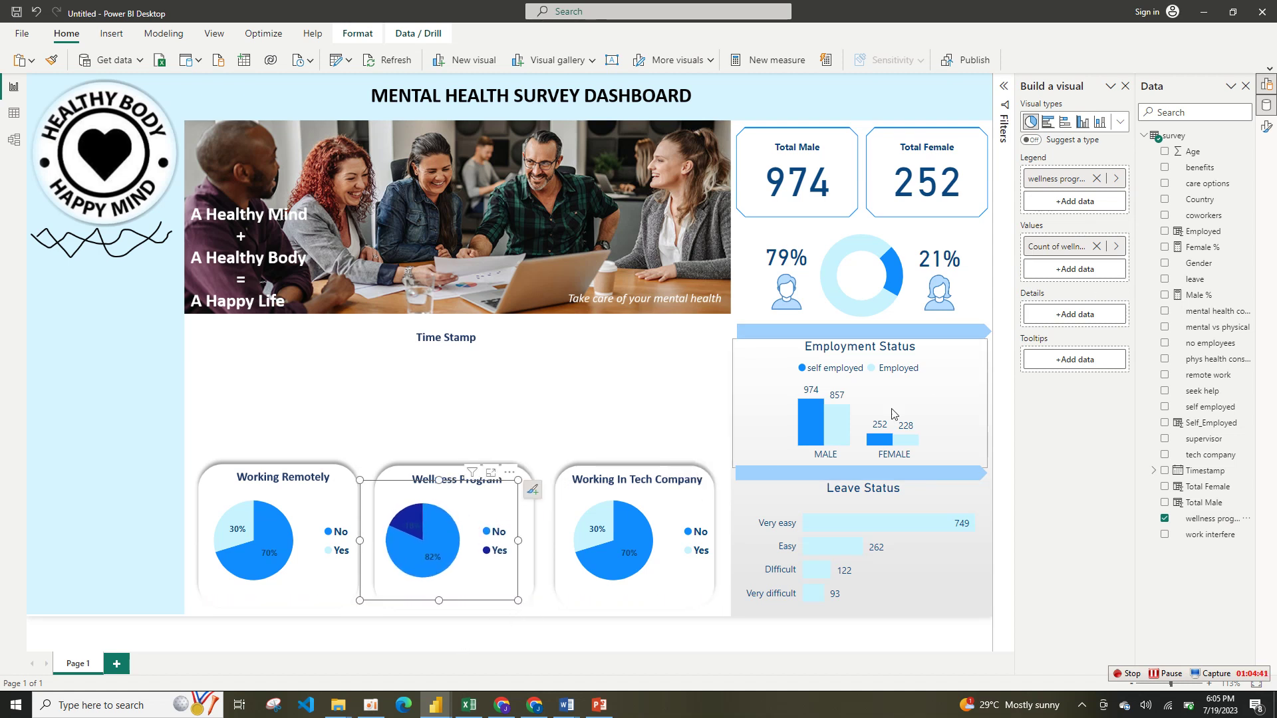
left_click(1269, 86)
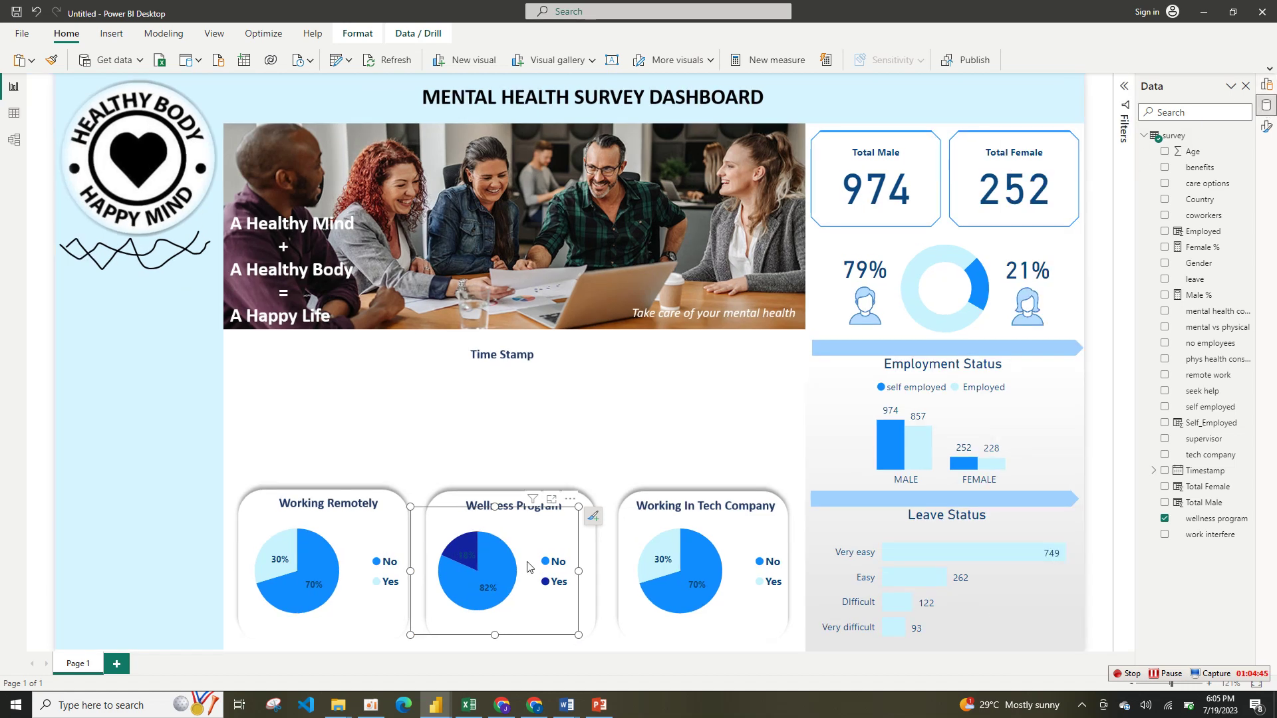
left_click_drag(564, 540, 578, 541)
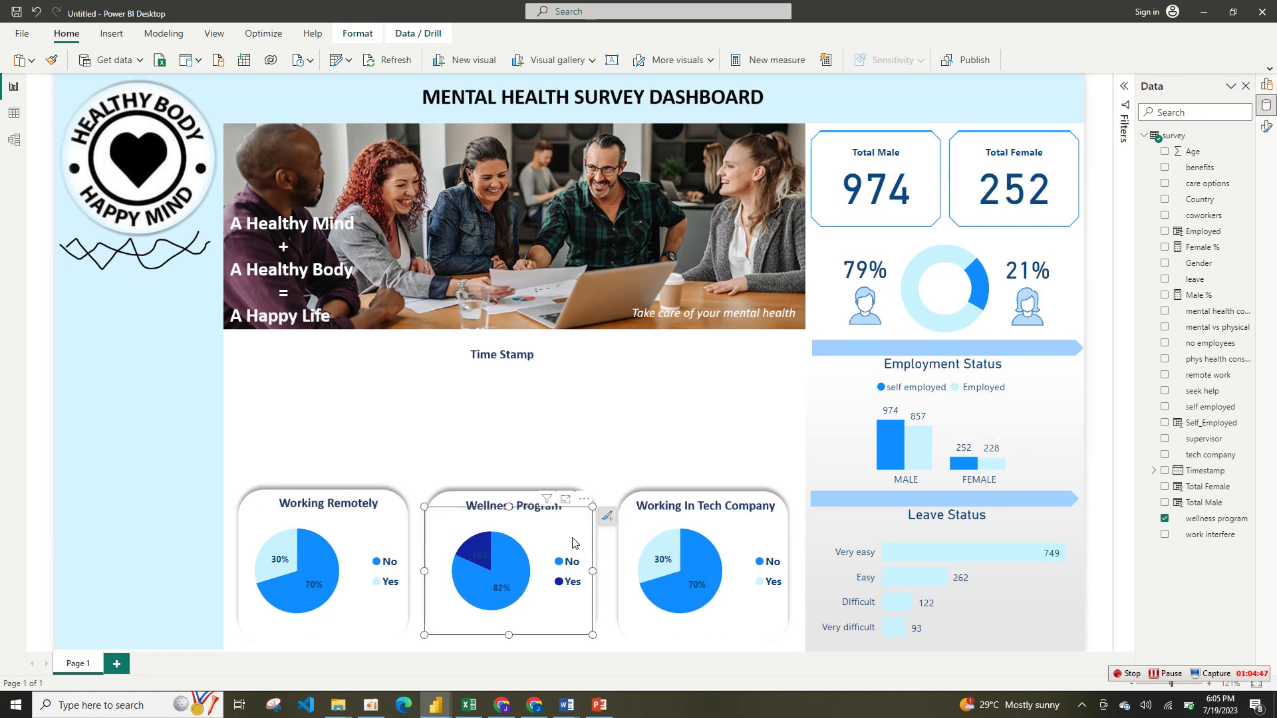
- Recolour the Yes slice of the Wellness Program pie to the light blue used in the Working Remotely pie
right_click(572, 542)
left_click(604, 609)
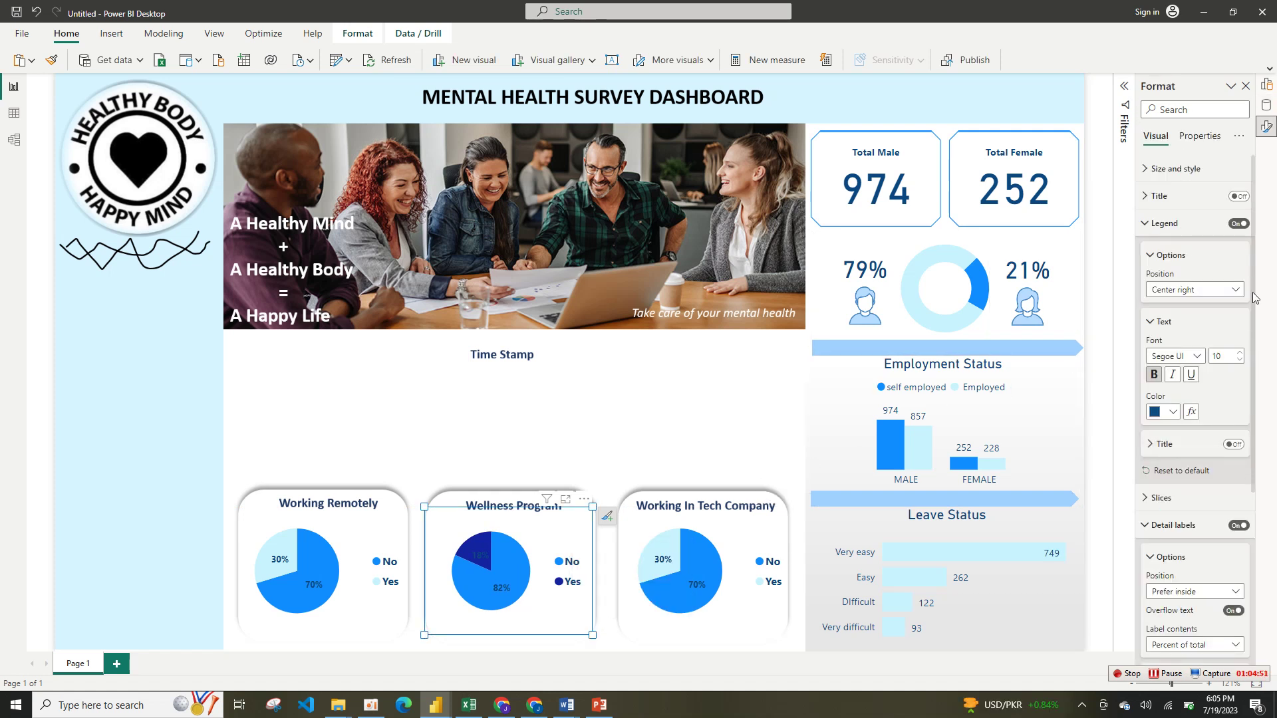
left_click_drag(1255, 313, 1276, 532)
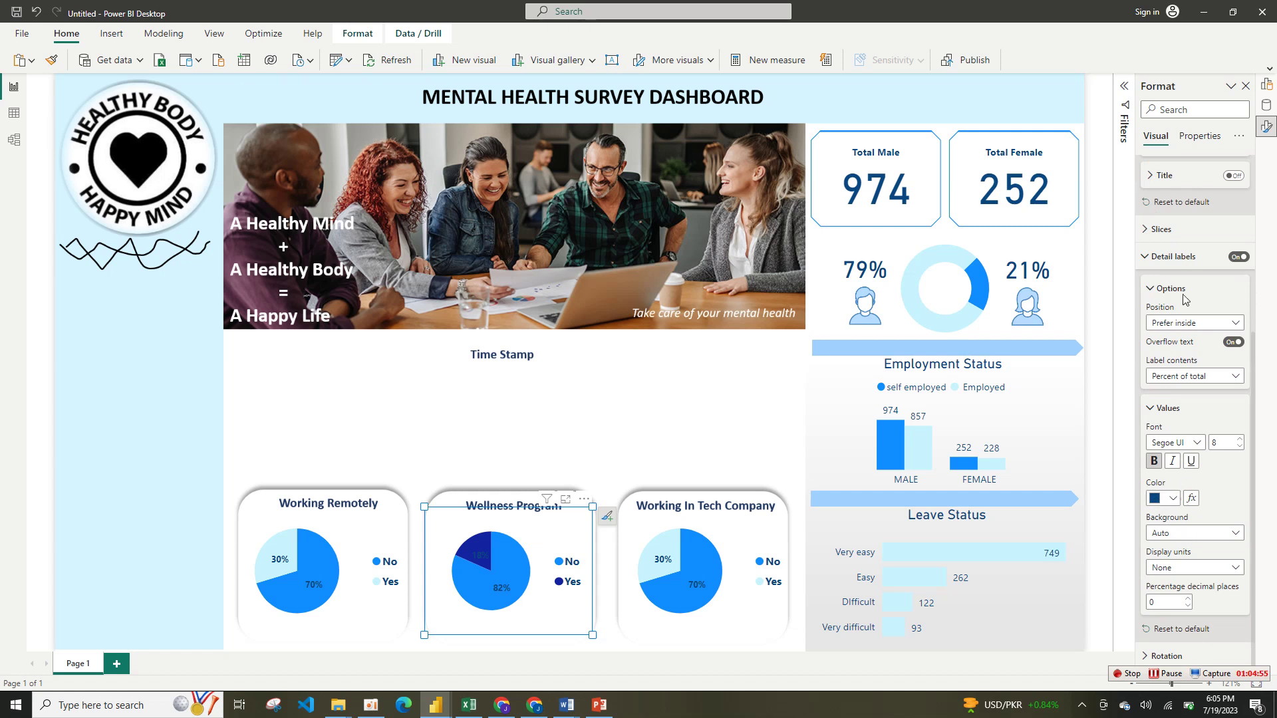
left_click(1155, 289)
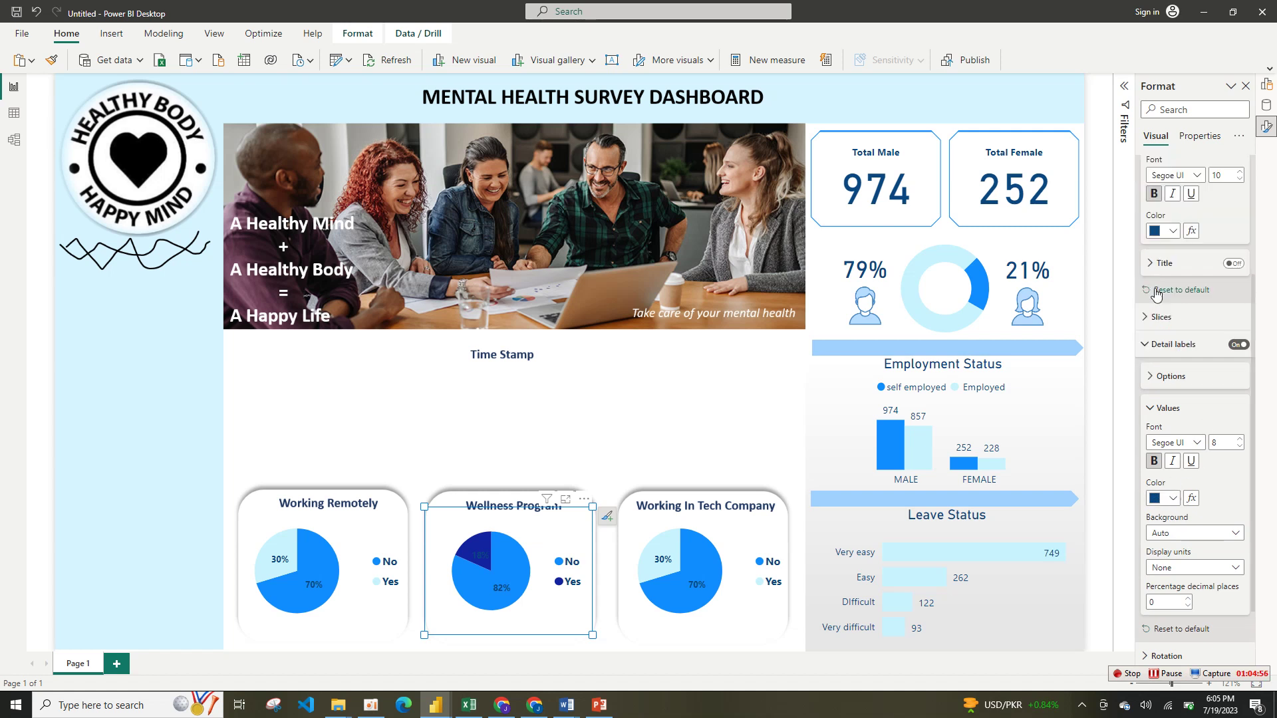
left_click(1156, 344)
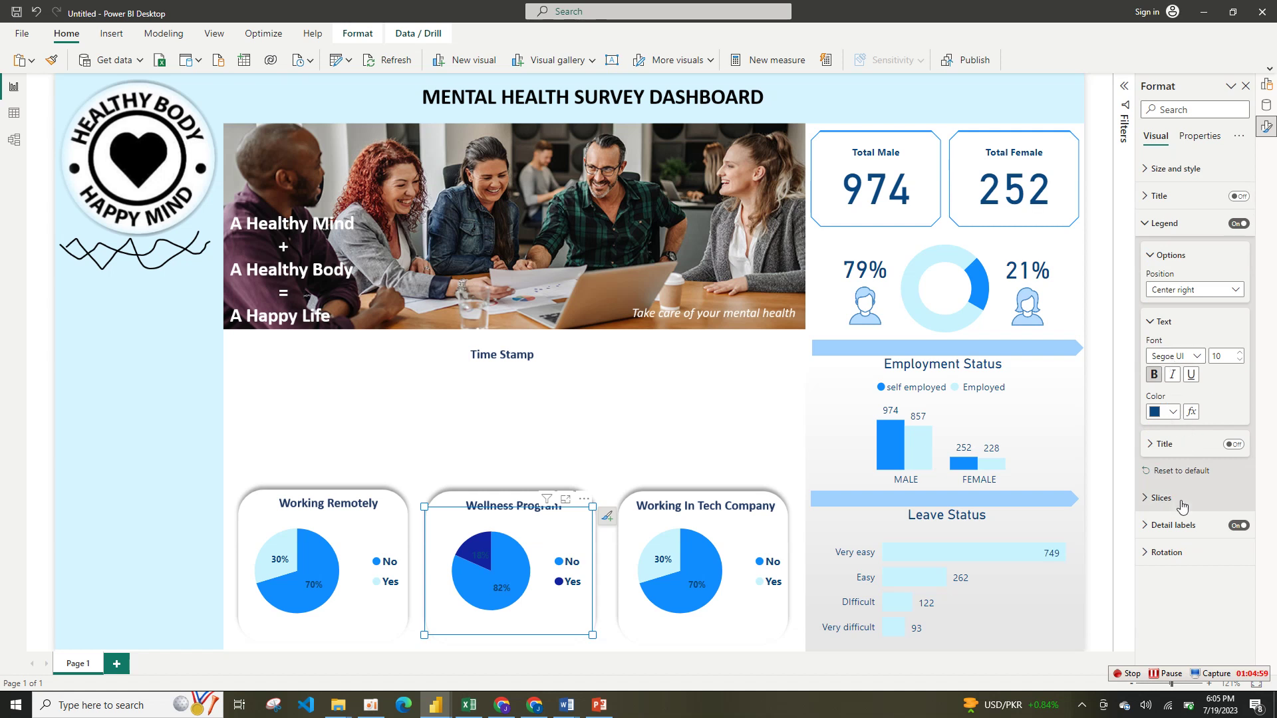
left_click(1161, 497)
left_click(1170, 601)
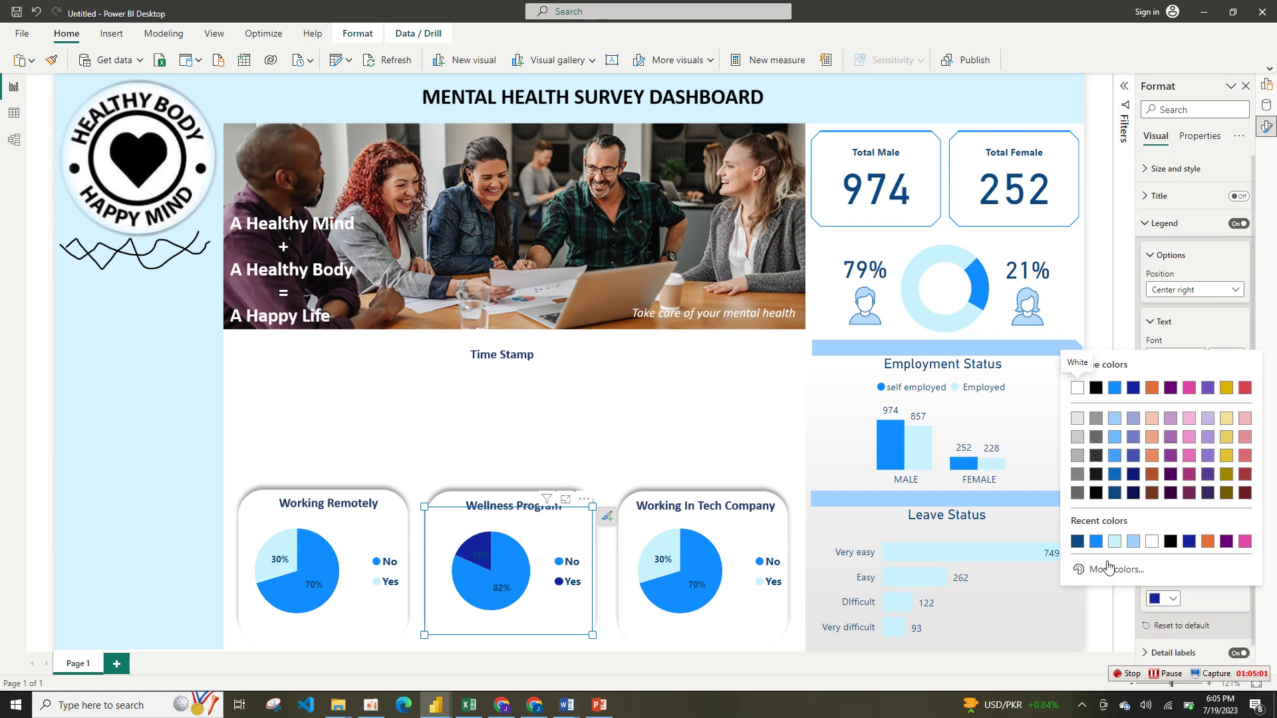
left_click(1114, 541)
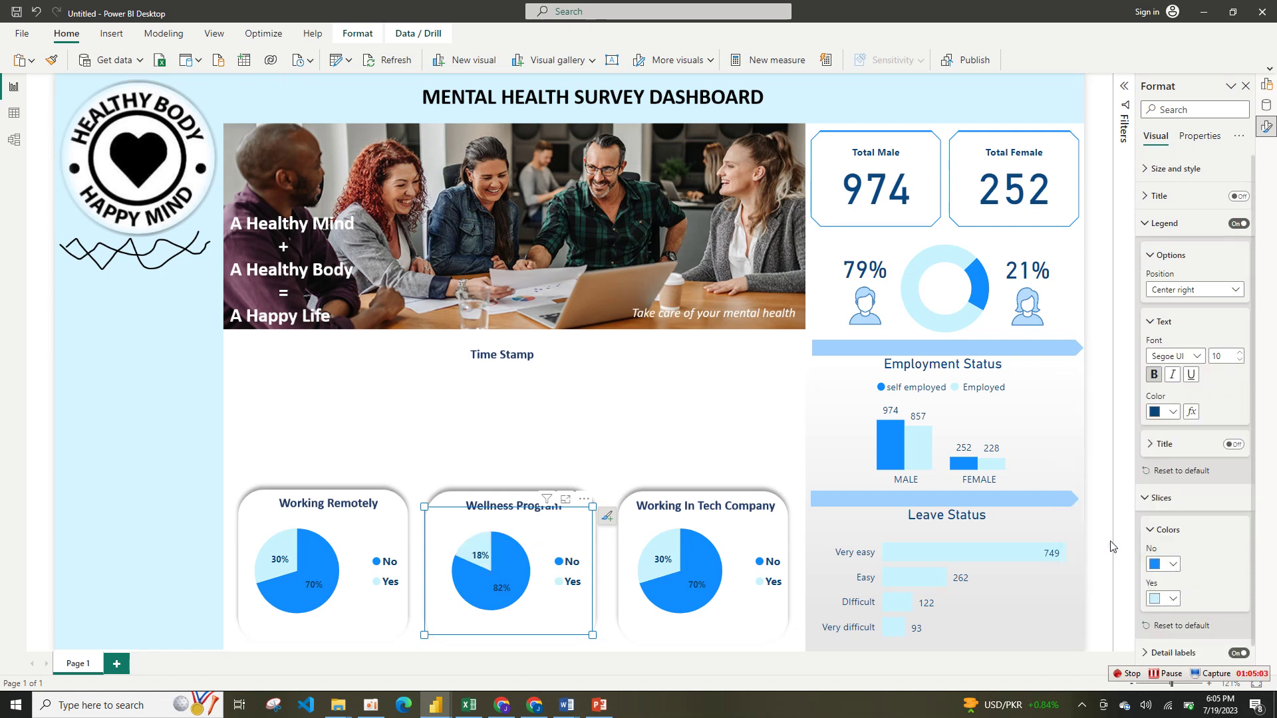
left_click(604, 446)
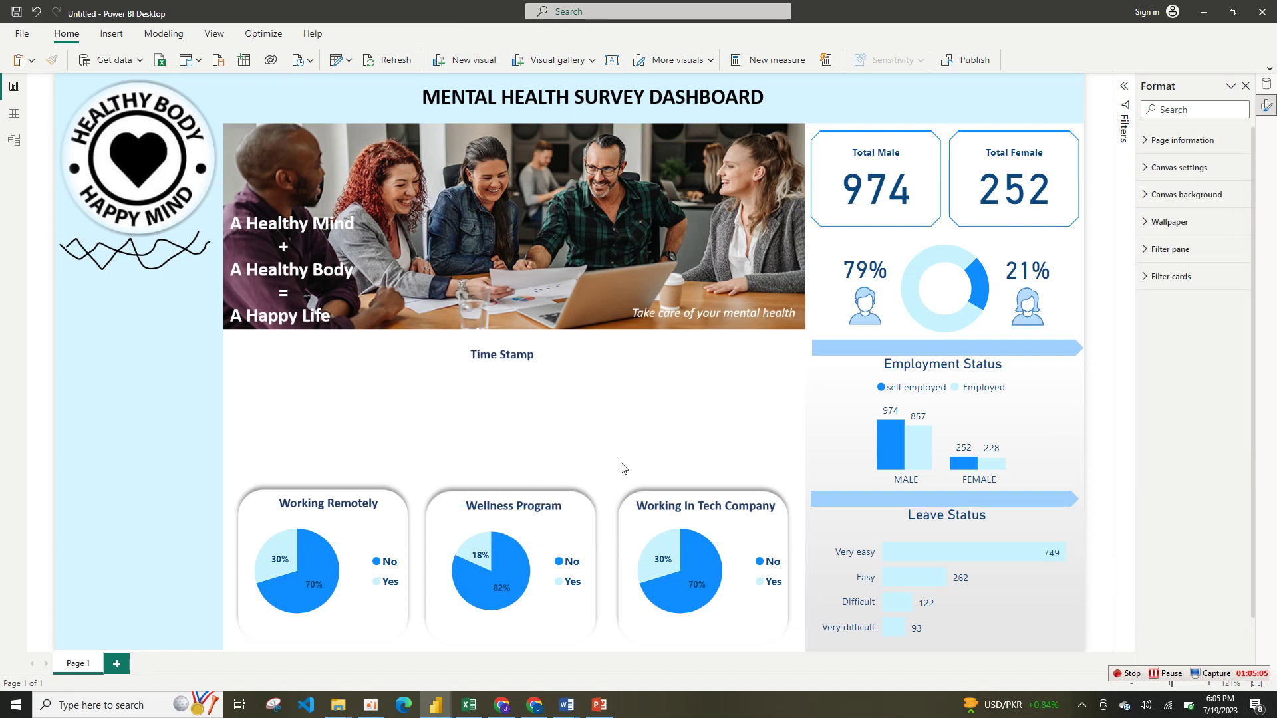
- Replace both the values and the legend field of the Working In Tech Company pie with tech company
left_click(745, 626)
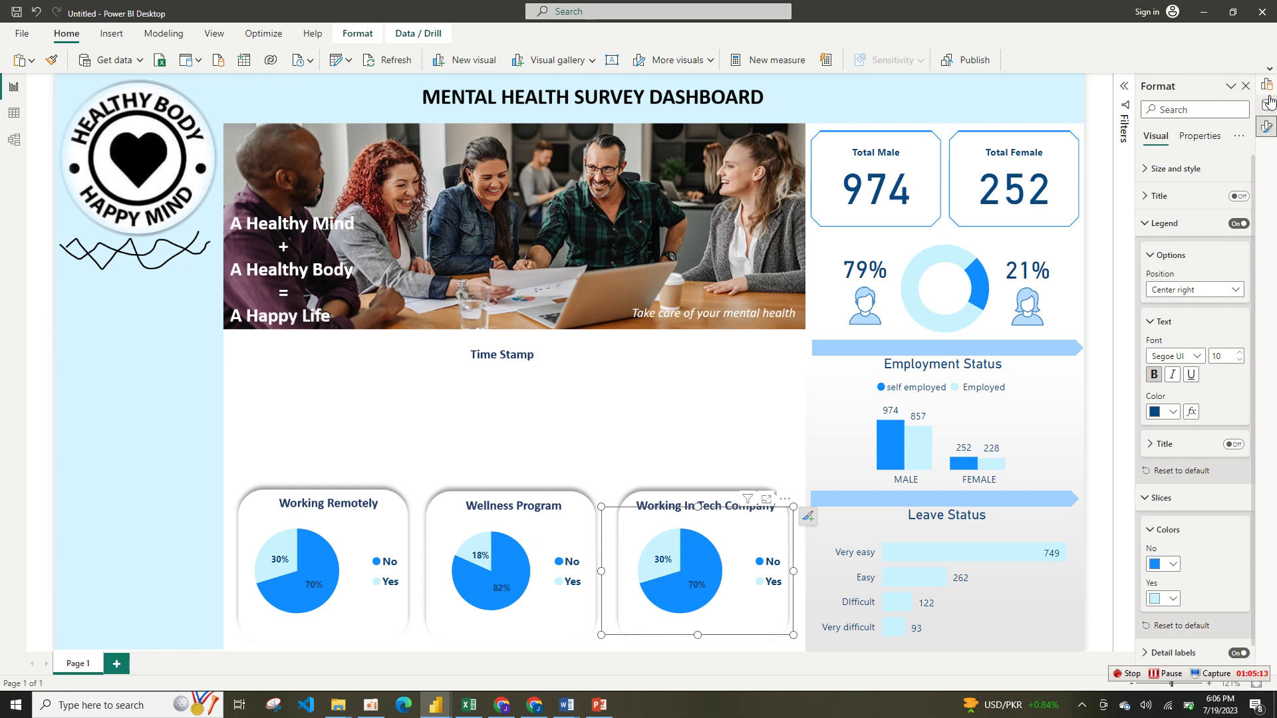
right_click(1268, 91)
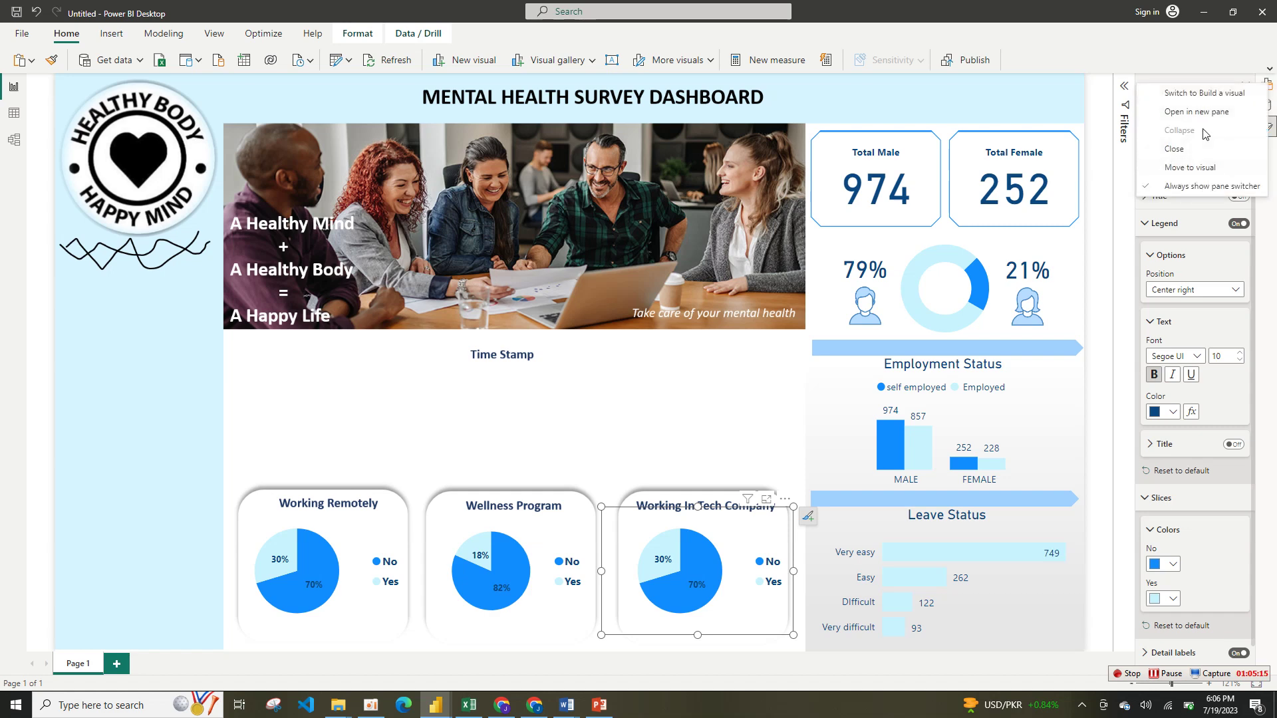
left_click(1206, 111)
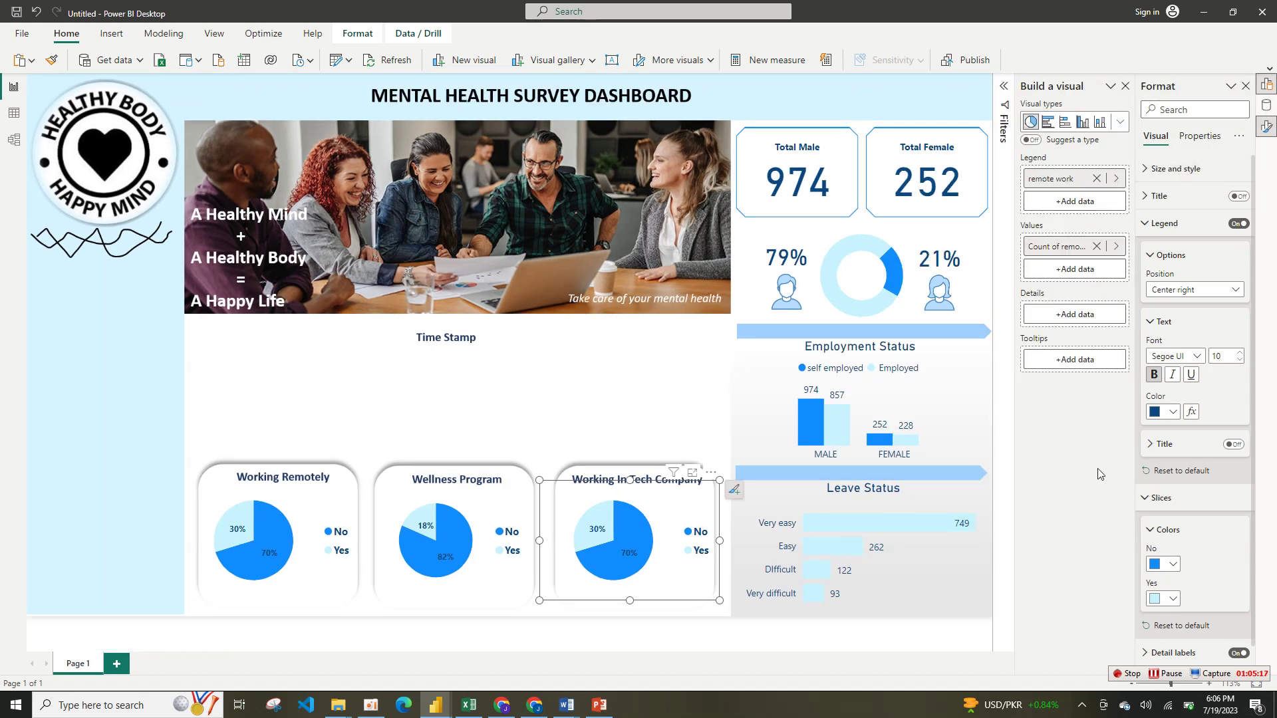
left_click(1097, 247)
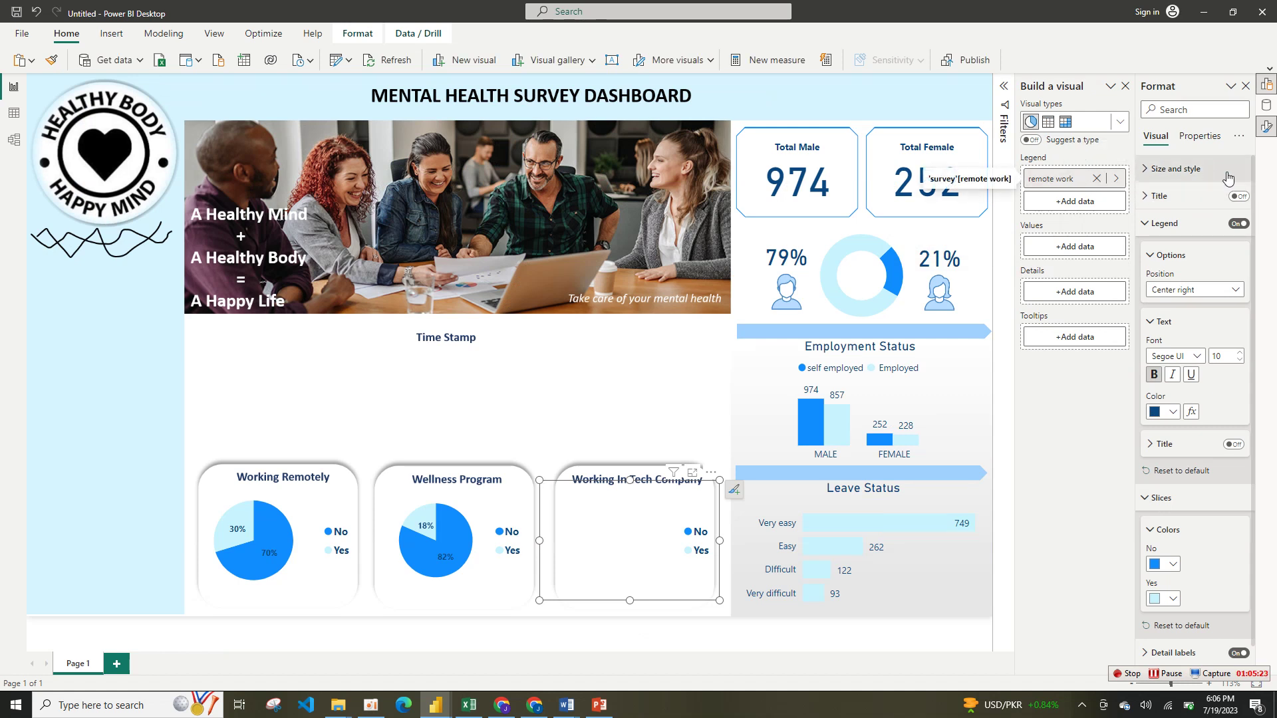
left_click(1263, 109)
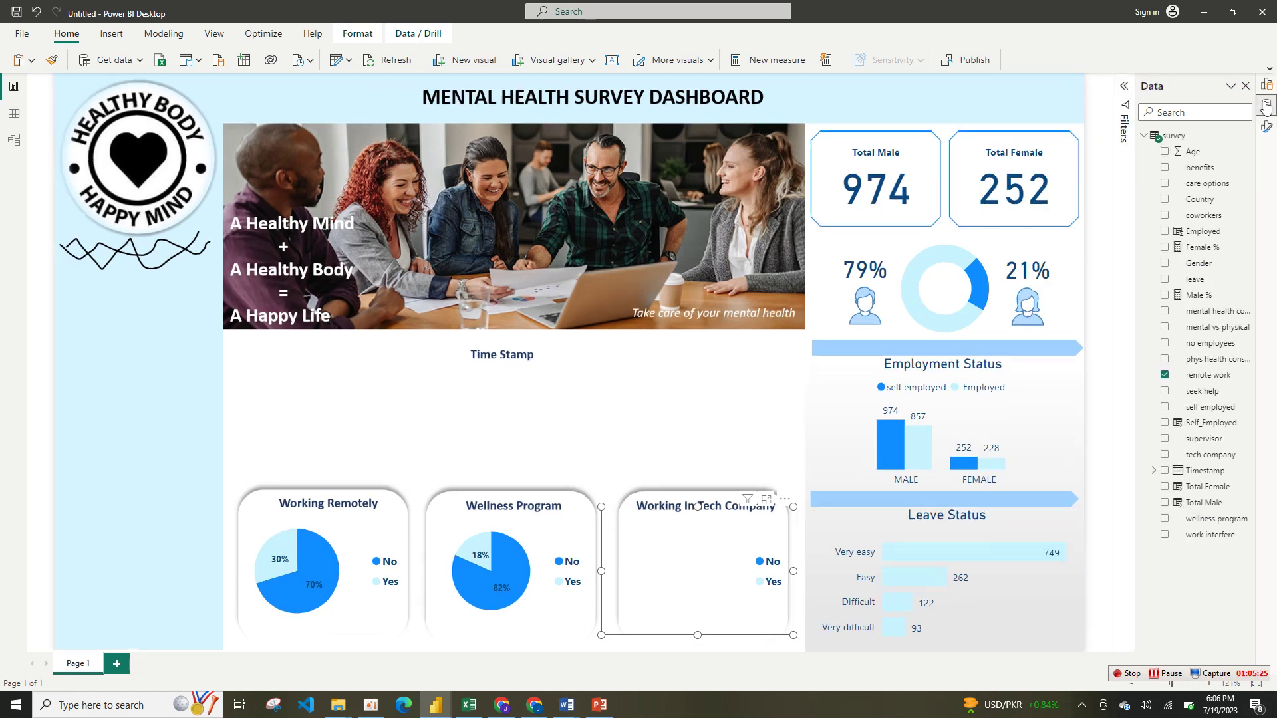
left_click(1265, 111)
left_click(1265, 111)
right_click(1270, 85)
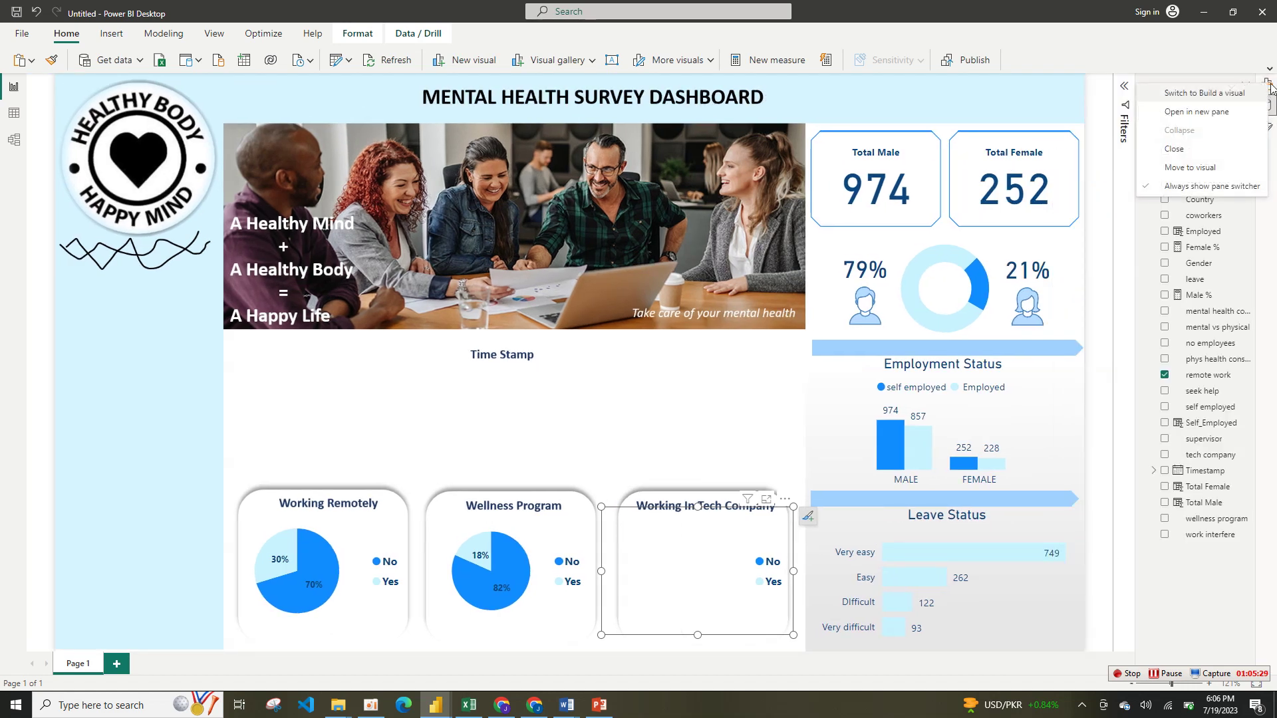
left_click(1221, 112)
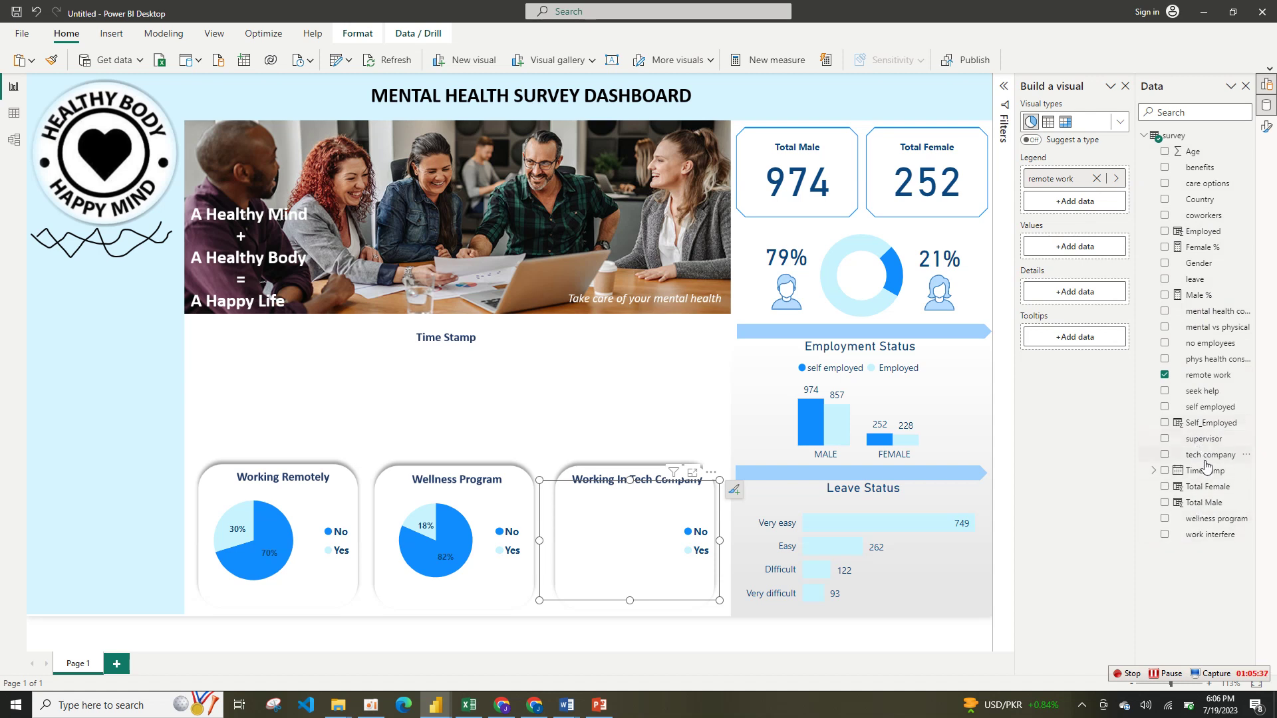
left_click_drag(1205, 463, 1074, 248)
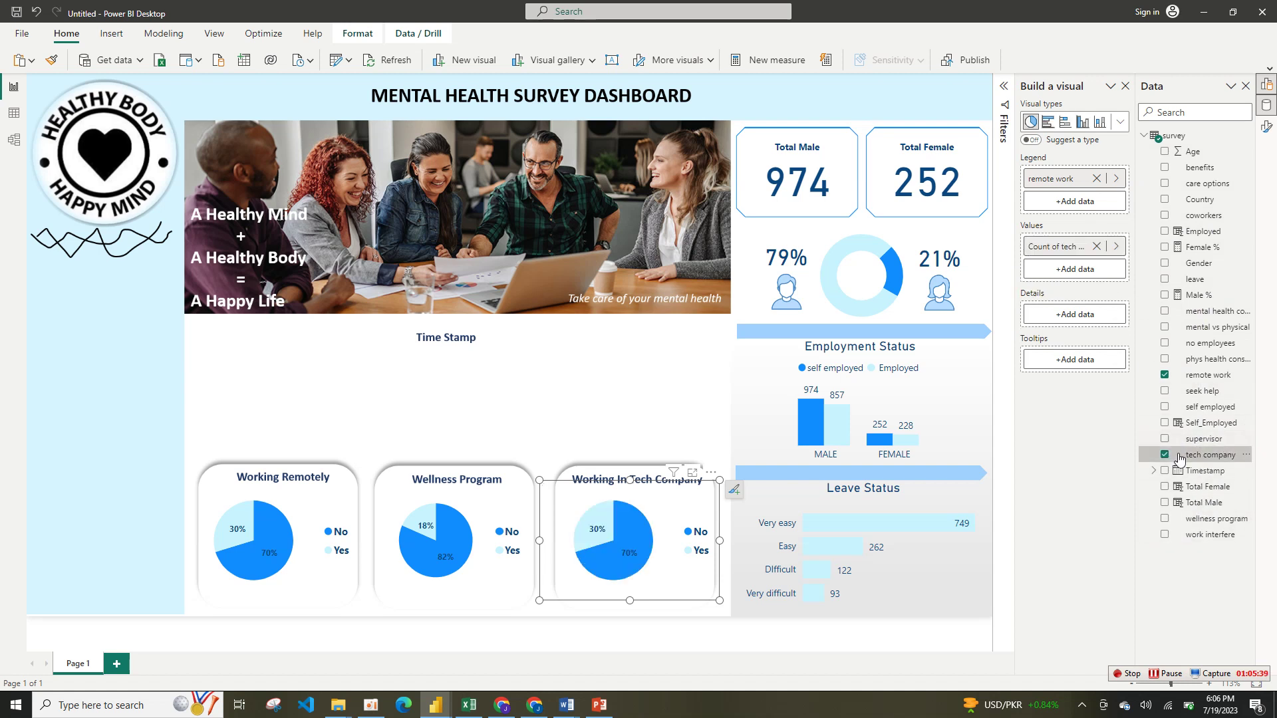
left_click(1096, 179)
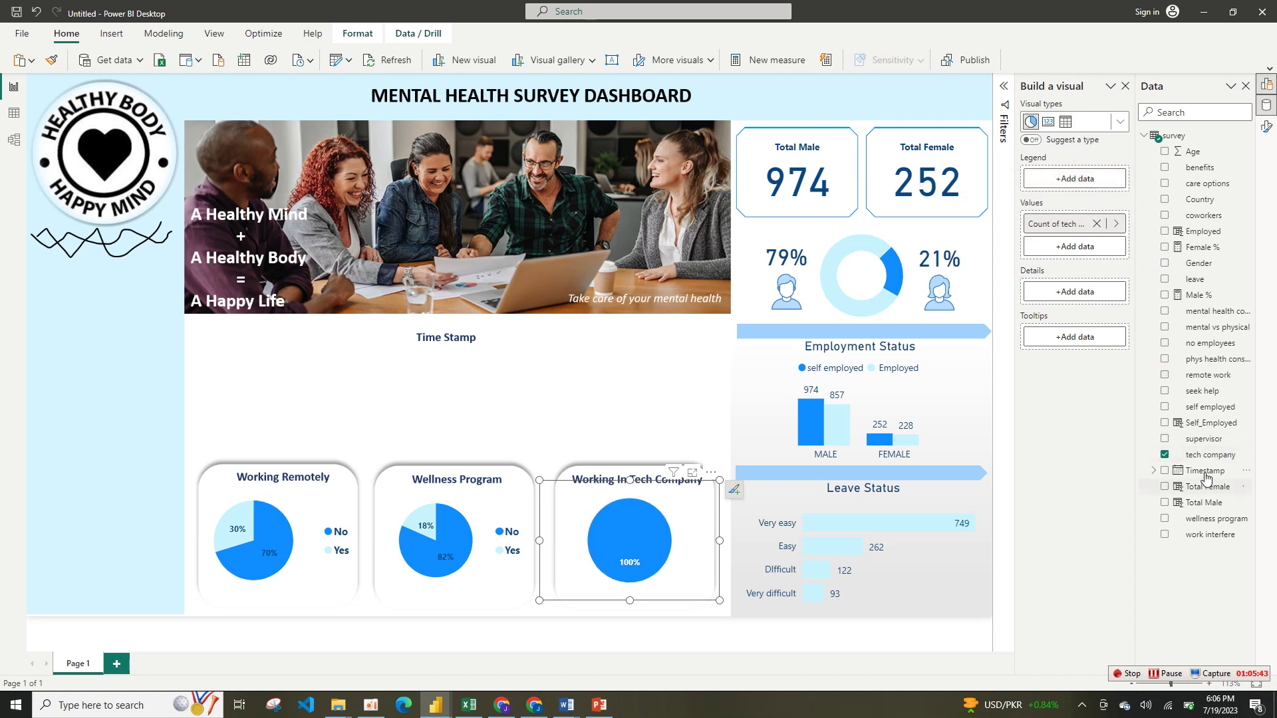
left_click_drag(1210, 455, 1064, 180)
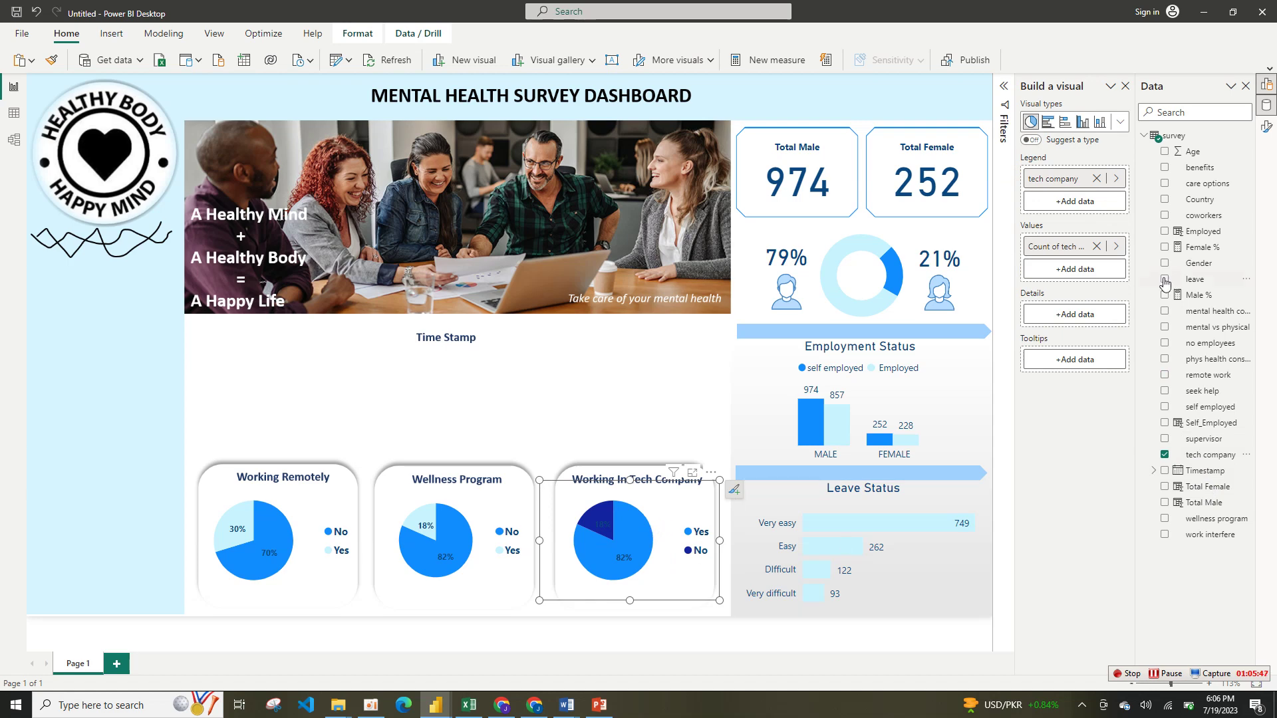
- Recolour the No slice of the Working In Tech Company pie light blue and shift the chart slightly right in its card
left_click(1269, 110)
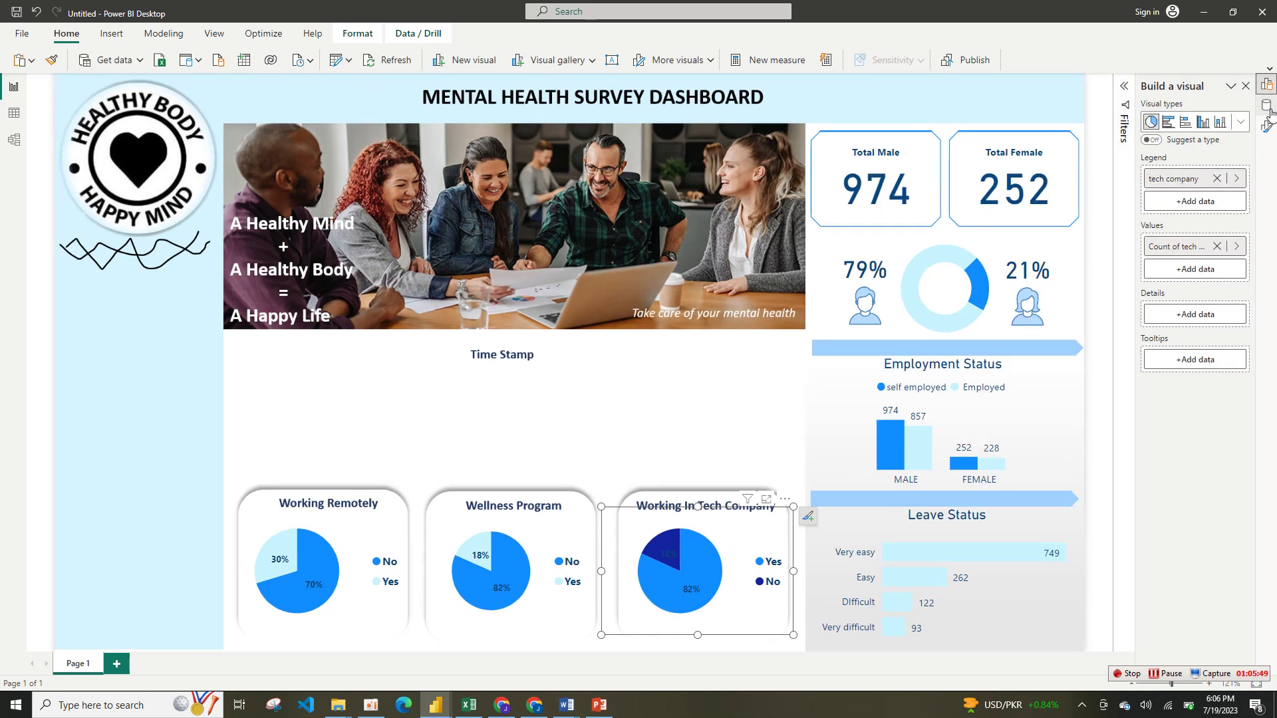
left_click(1269, 103)
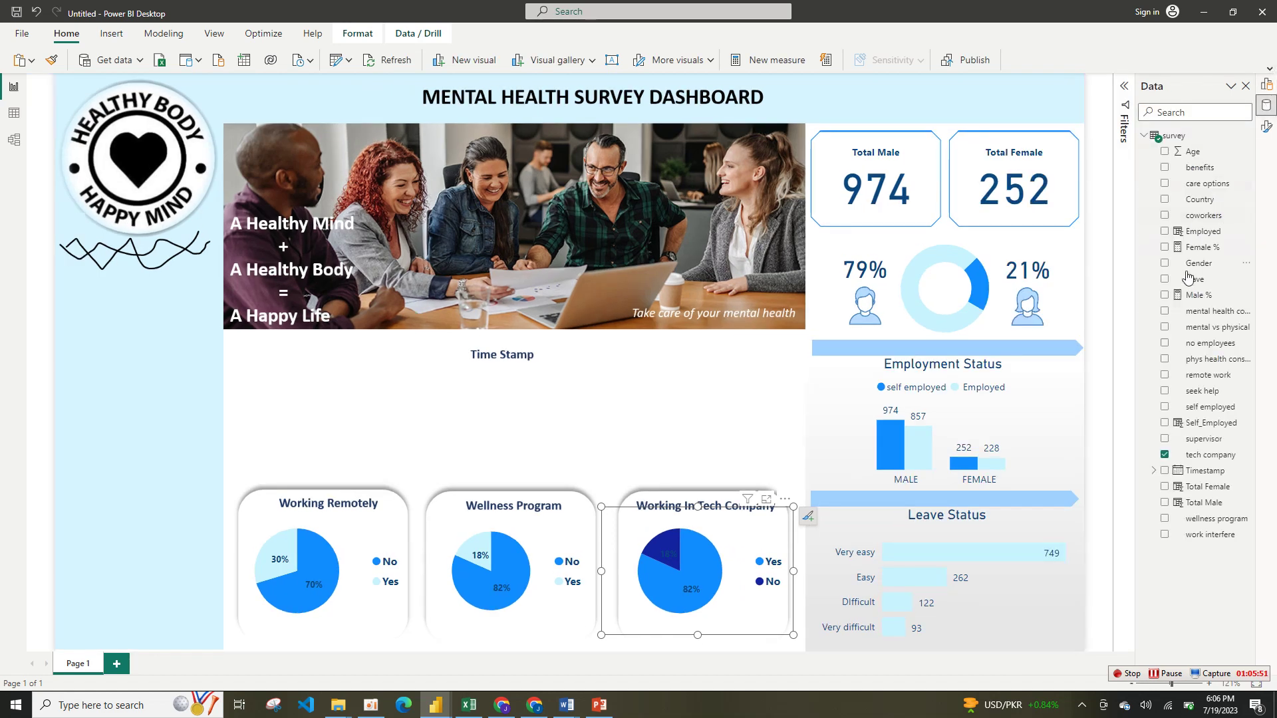
left_click(1267, 128)
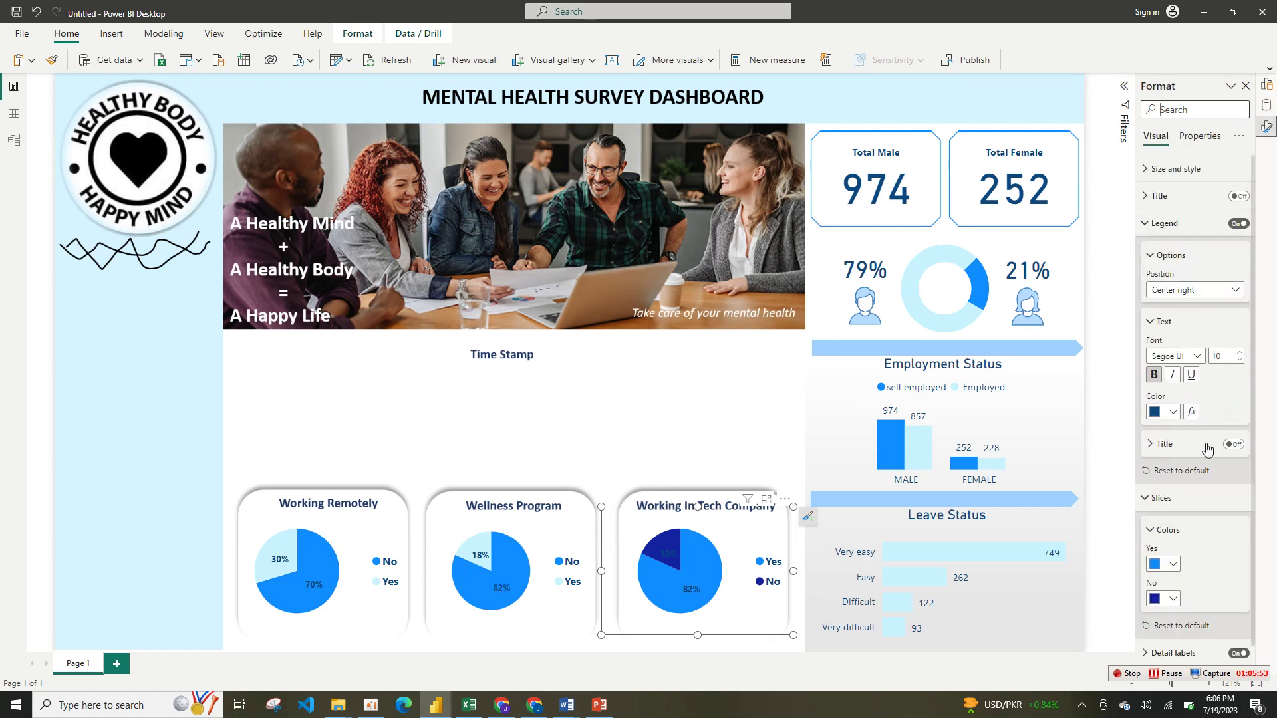
left_click(1153, 591)
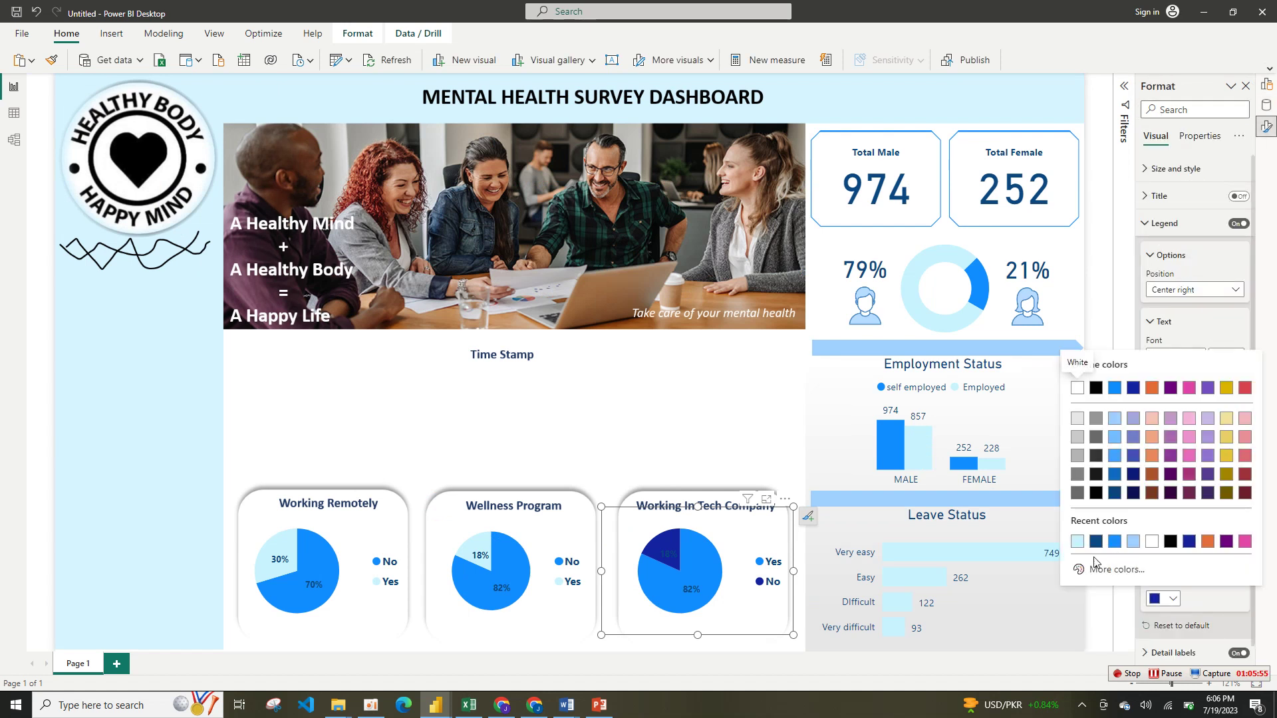
left_click(1076, 543)
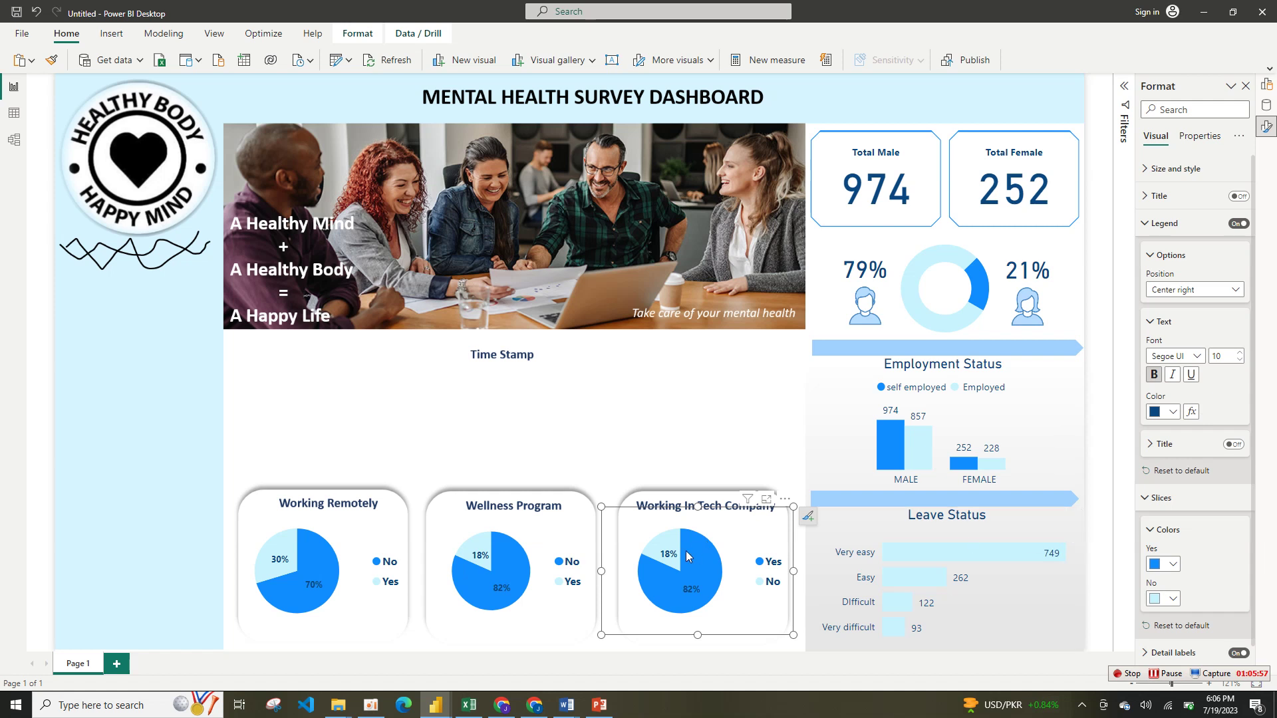
left_click(697, 450)
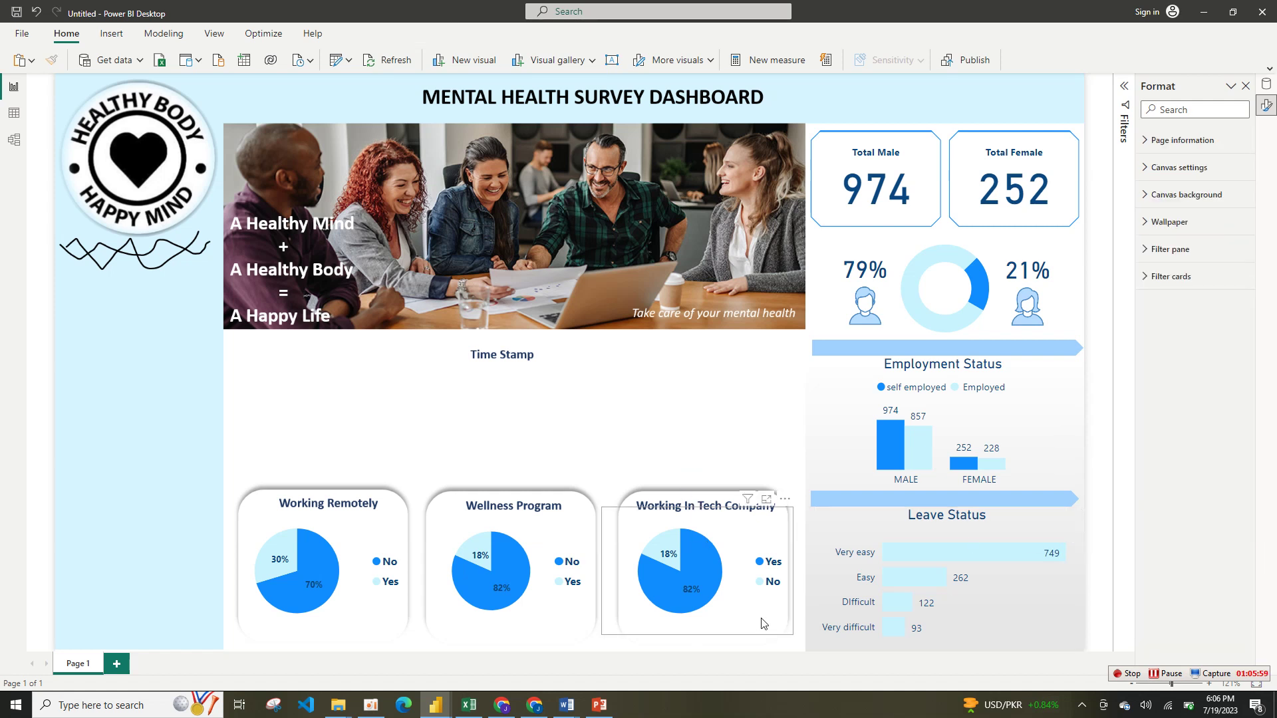
left_click_drag(772, 622, 773, 622)
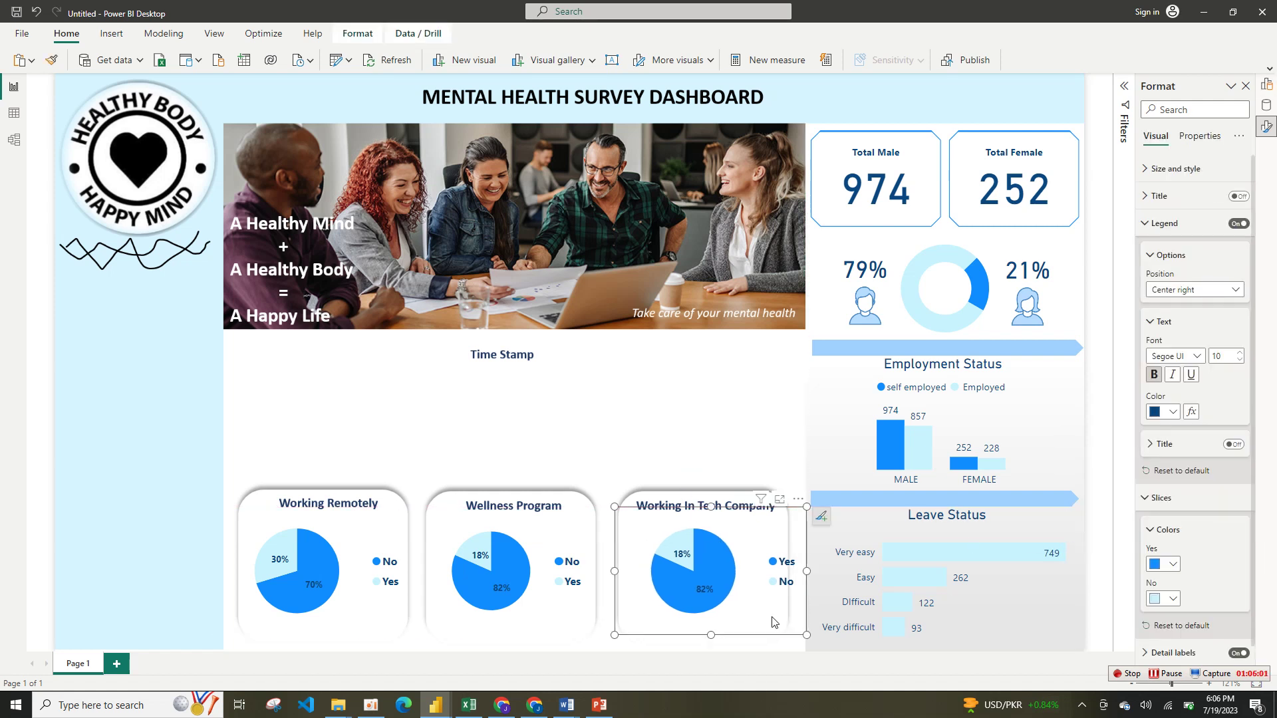
left_click(644, 423)
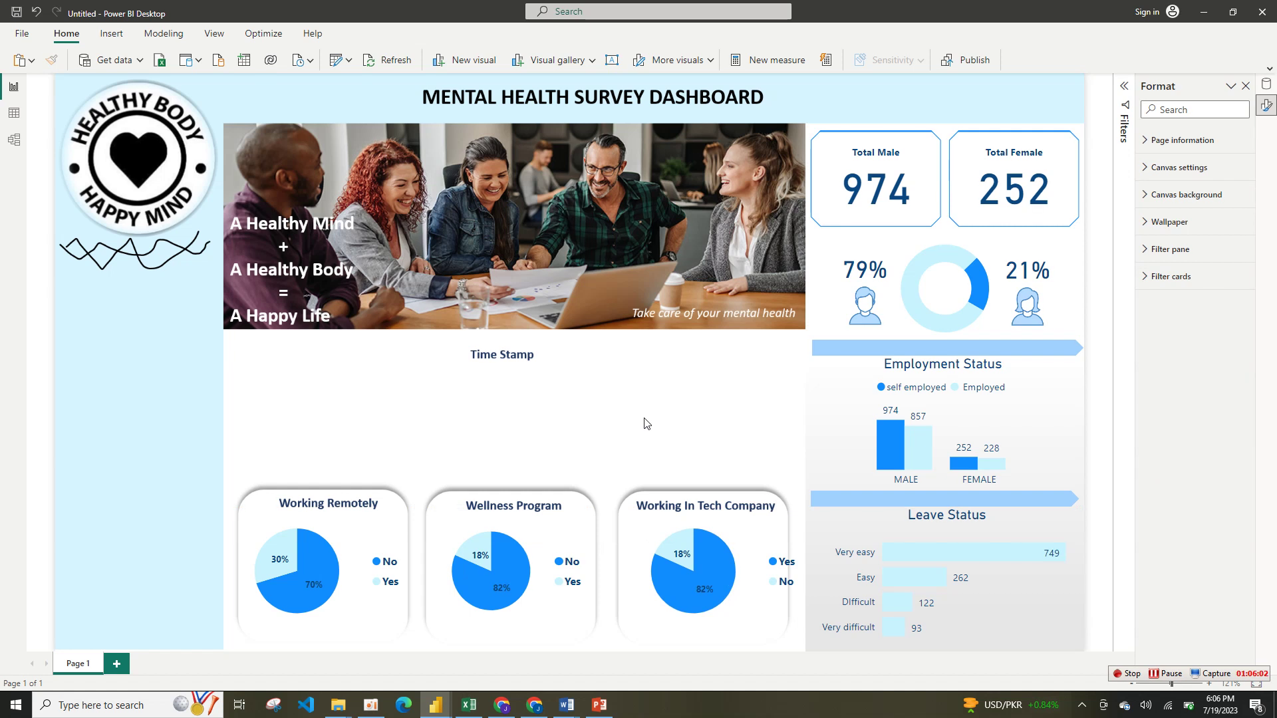
- Filter the report by Yes in the Working In Tech Company pie and check the Wellness Program pie's legend and values fields
left_click(711, 616)
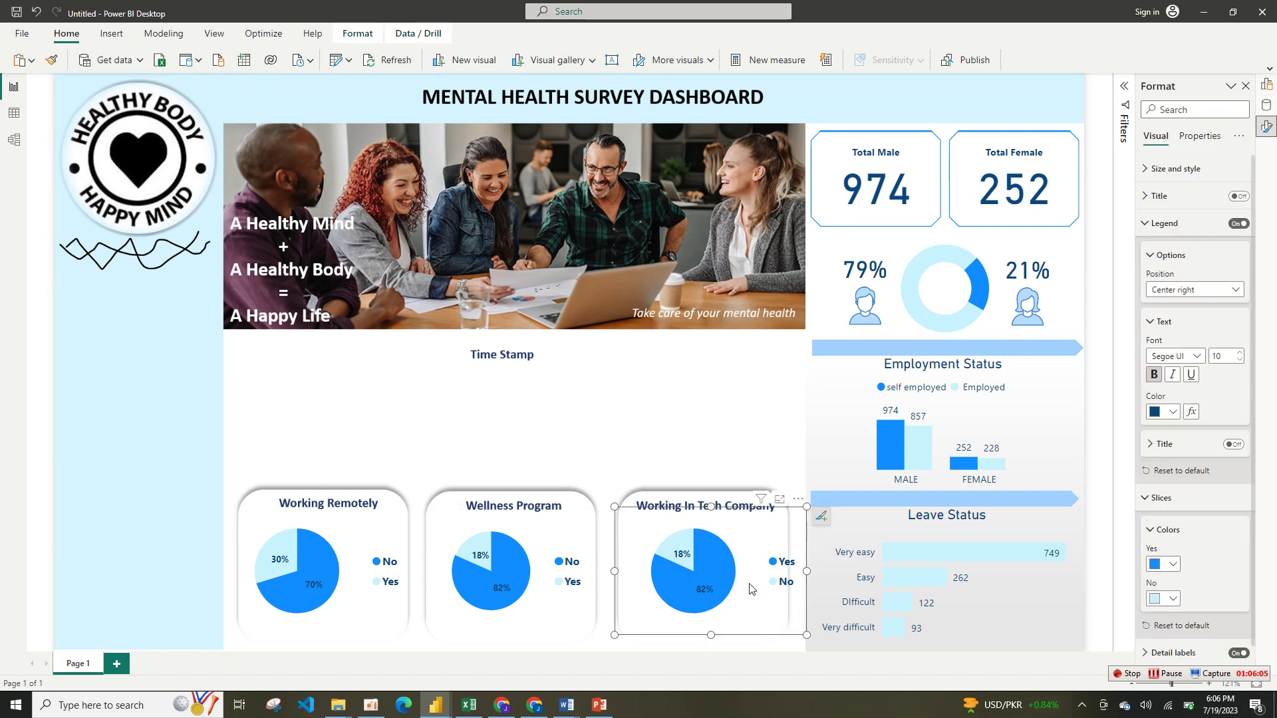
left_click(558, 587)
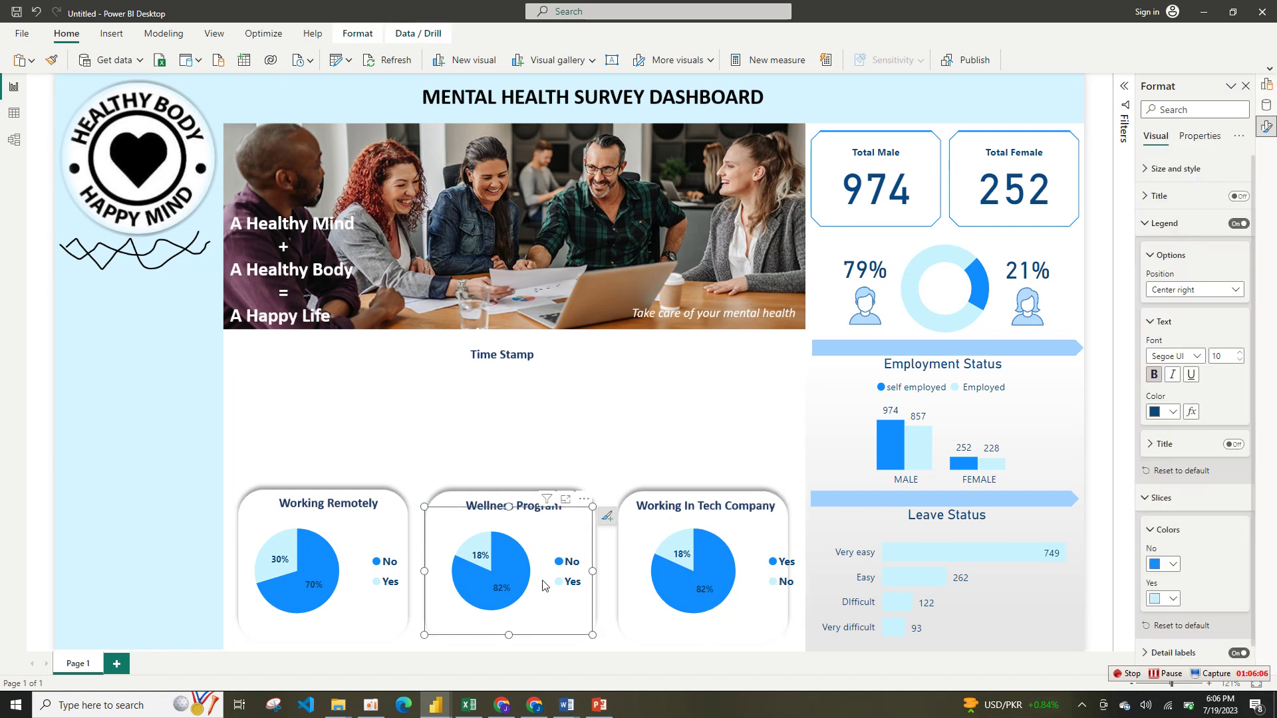
left_click(779, 568)
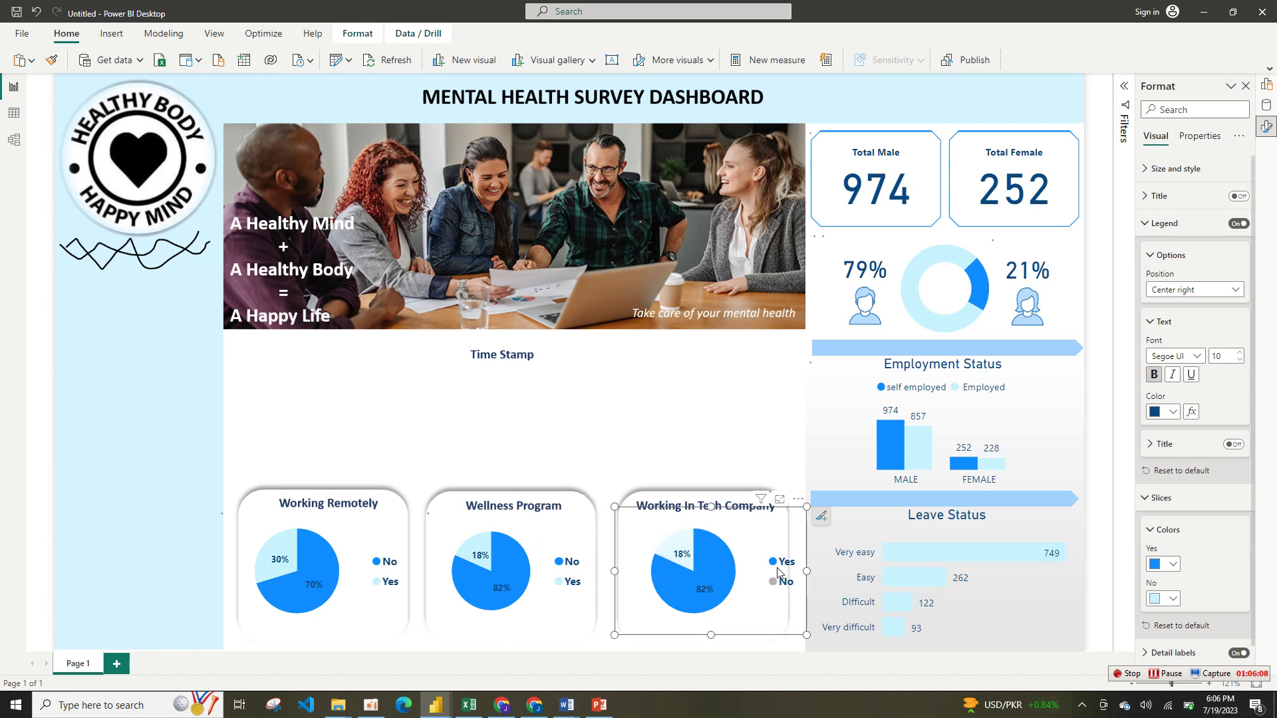
left_click(511, 606)
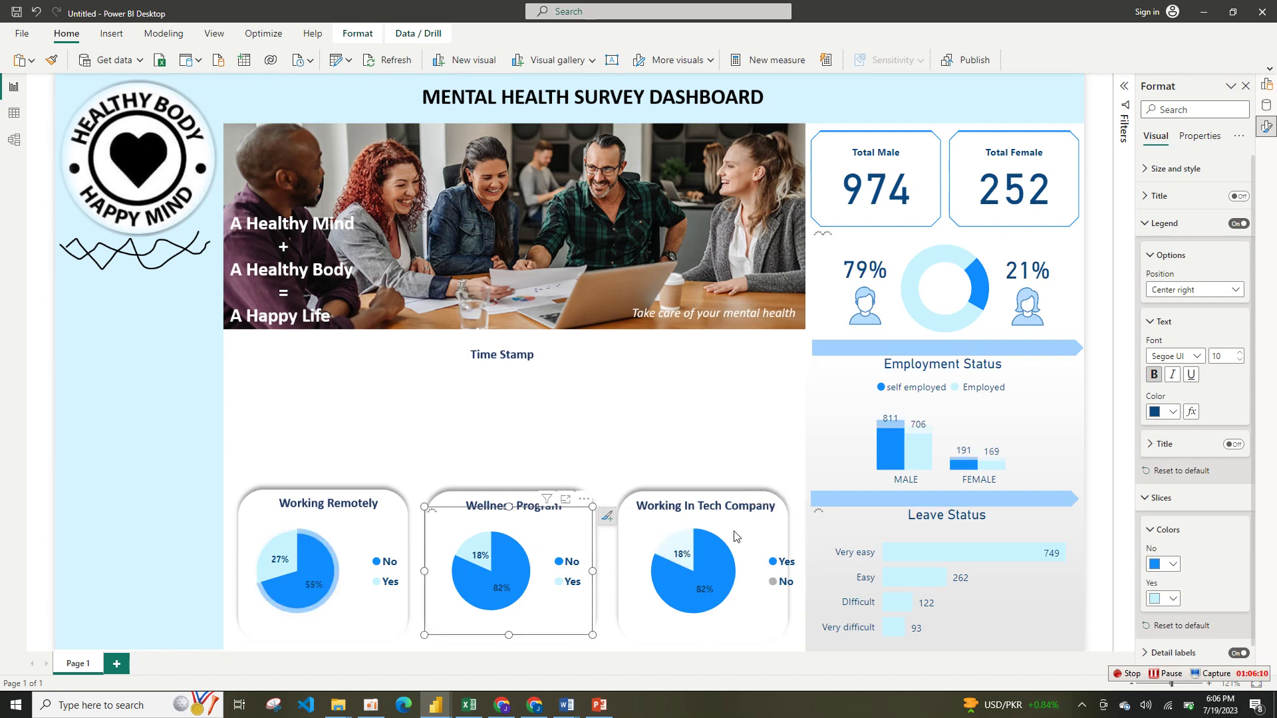
left_click(1268, 110)
left_click(1267, 85)
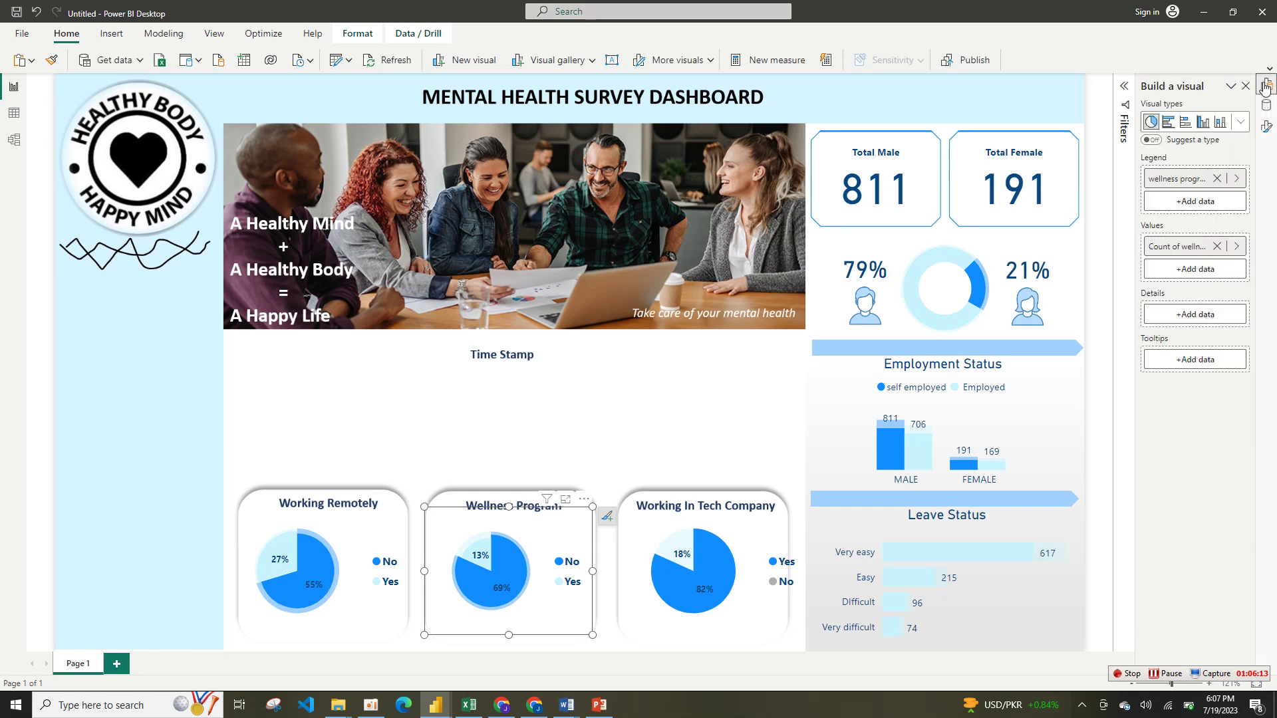
- Show the data fields alongside the visual's field wells, and check the Wellness Program pie's legend and values fields in the MENTAL HEALTH report
right_click(1267, 110)
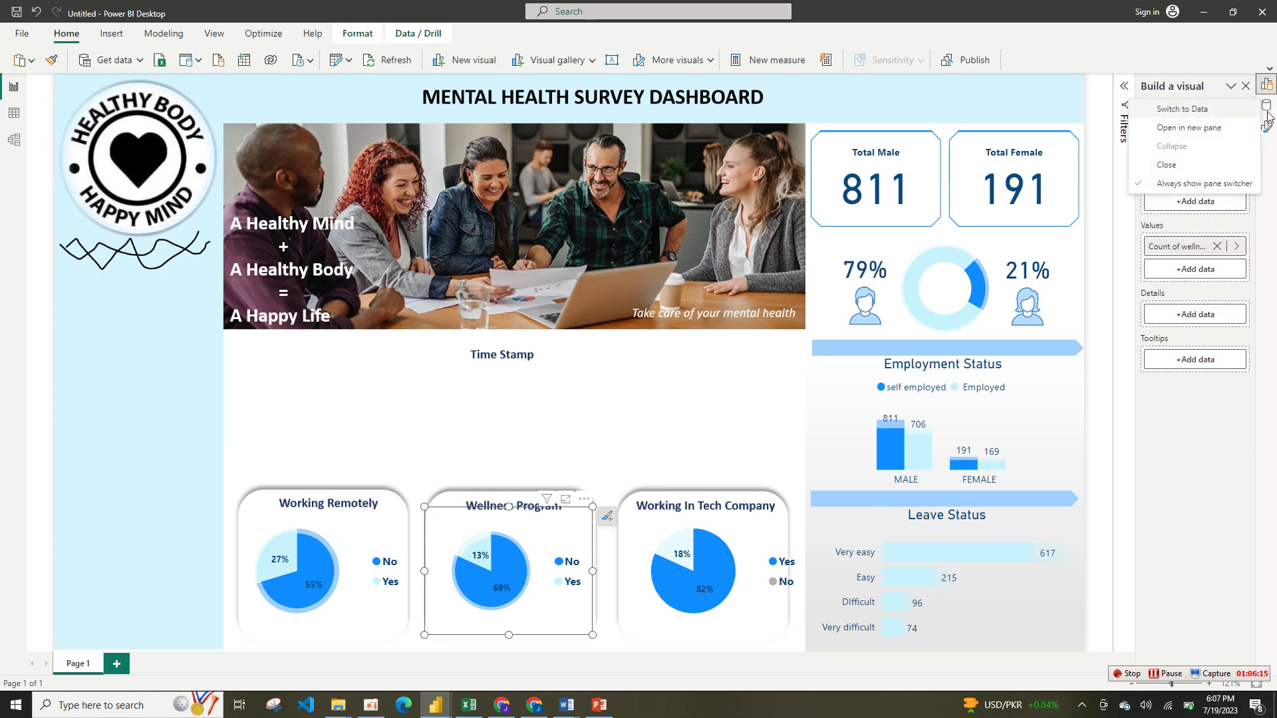
left_click(1219, 130)
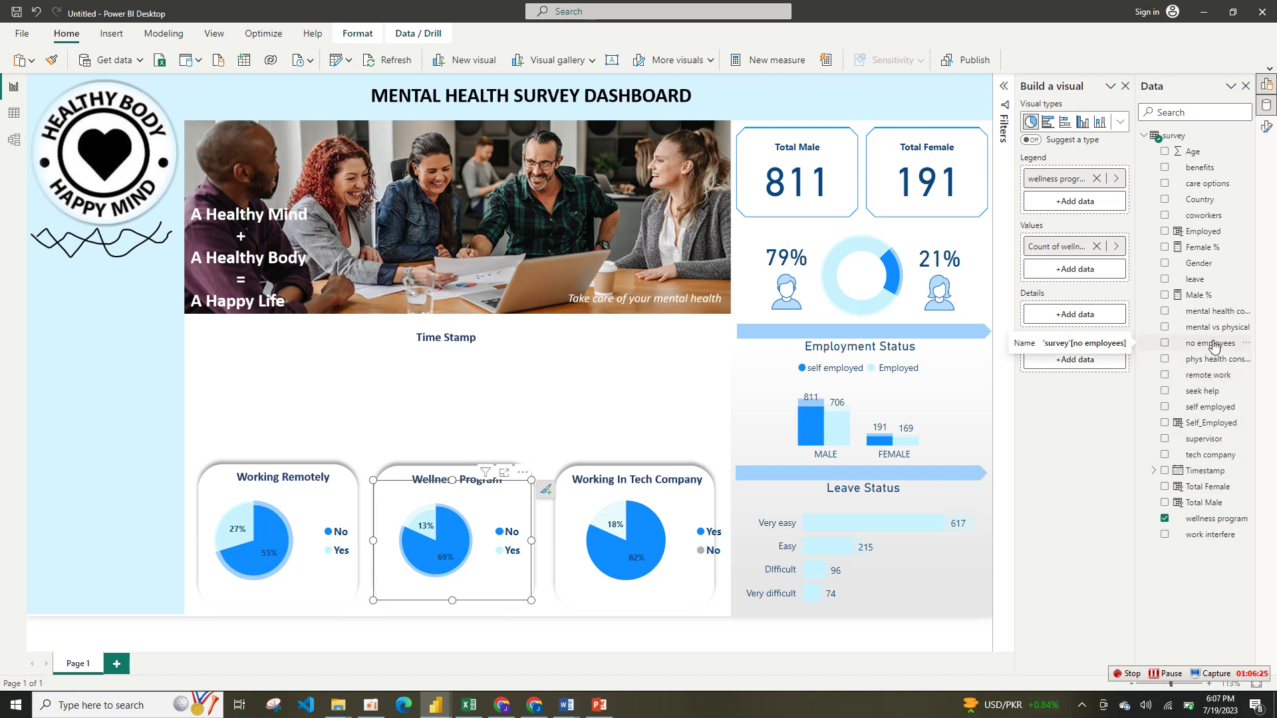
left_click_drag(1215, 188, 1245, 390)
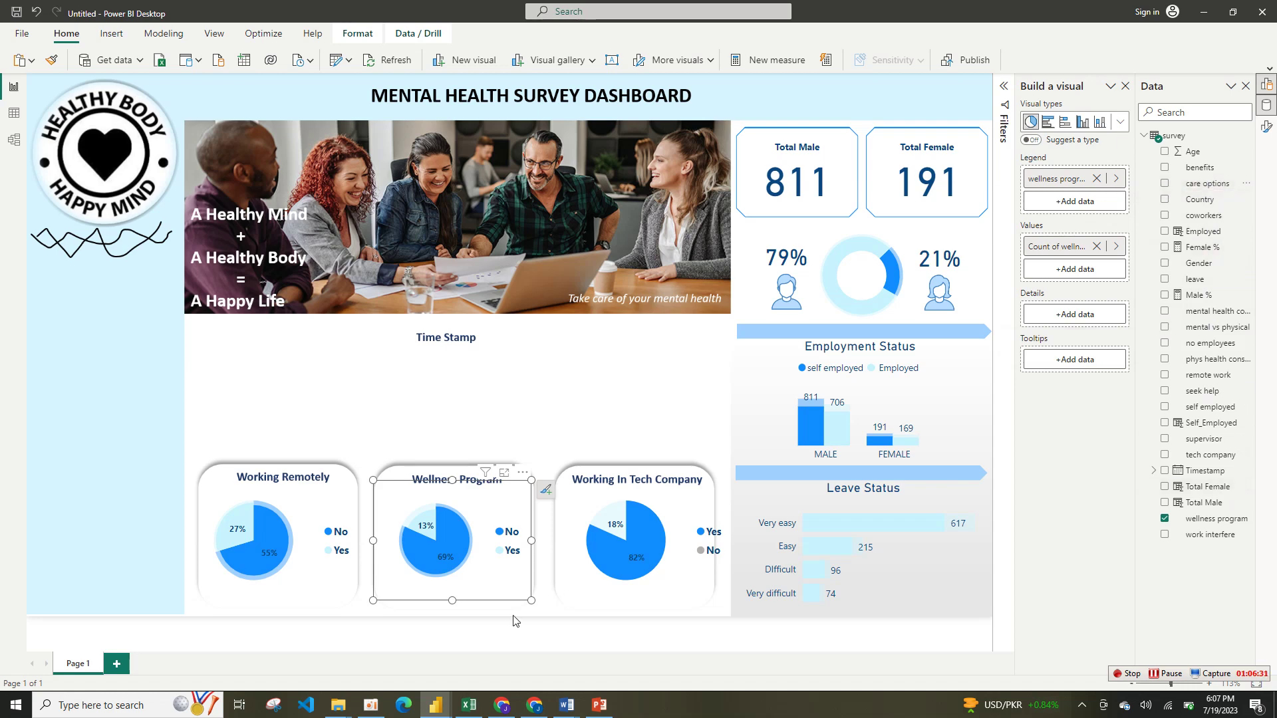
mouse_move(436, 704)
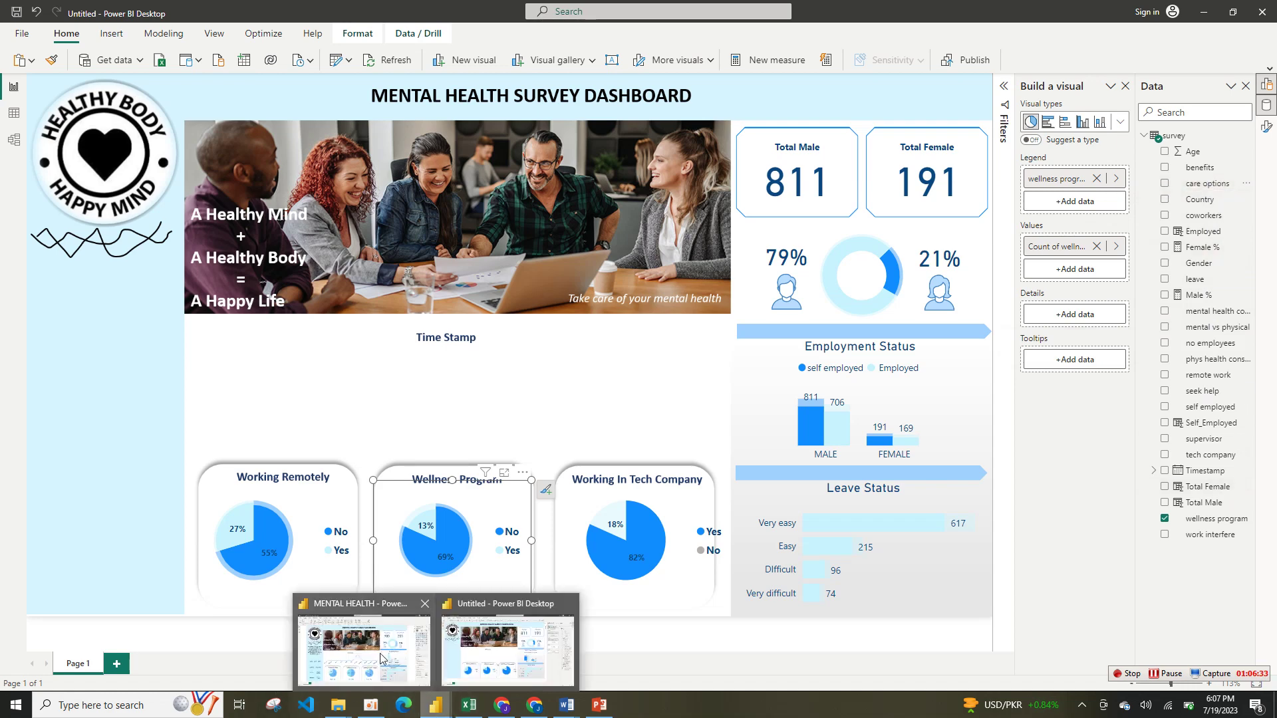
left_click(383, 662)
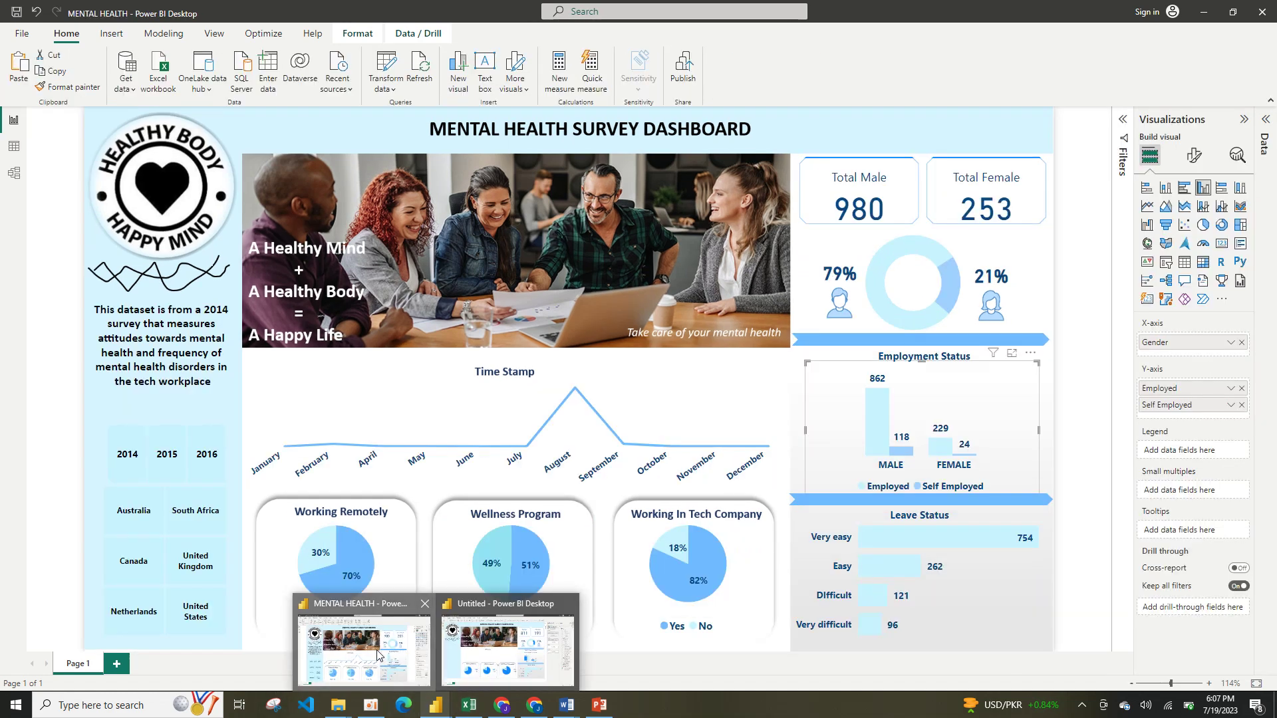
left_click(528, 564)
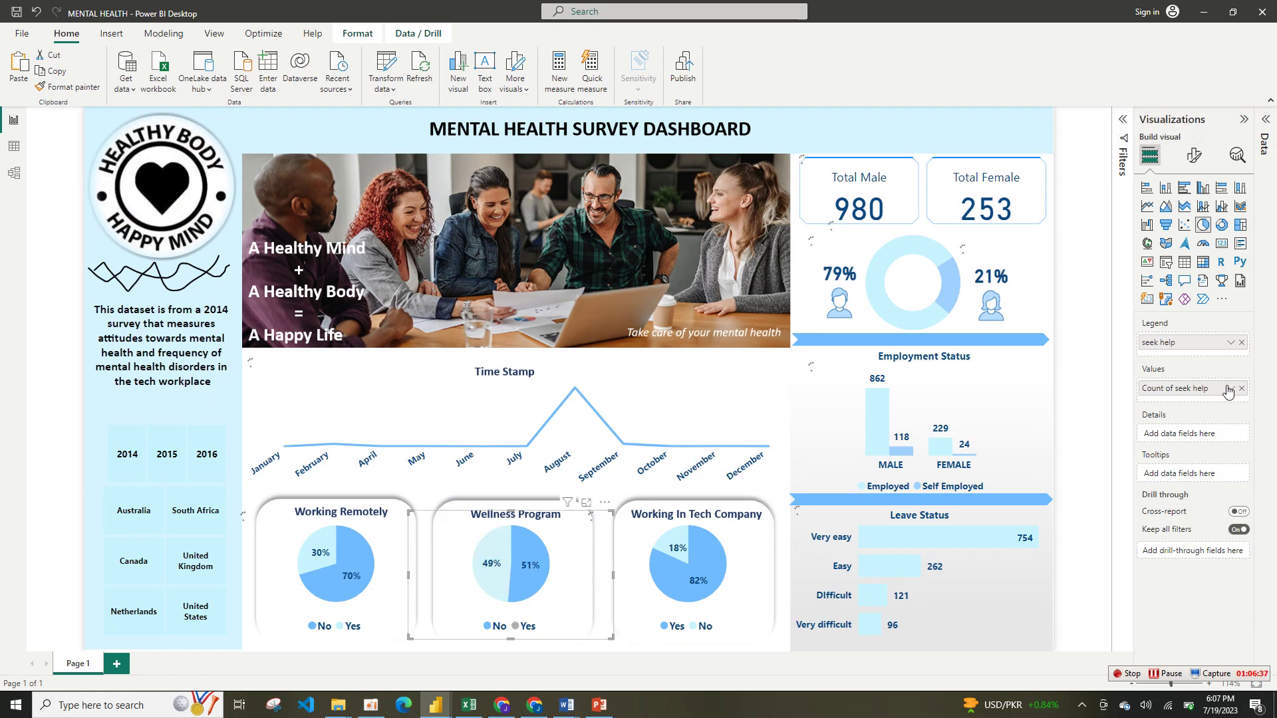
mouse_move(437, 712)
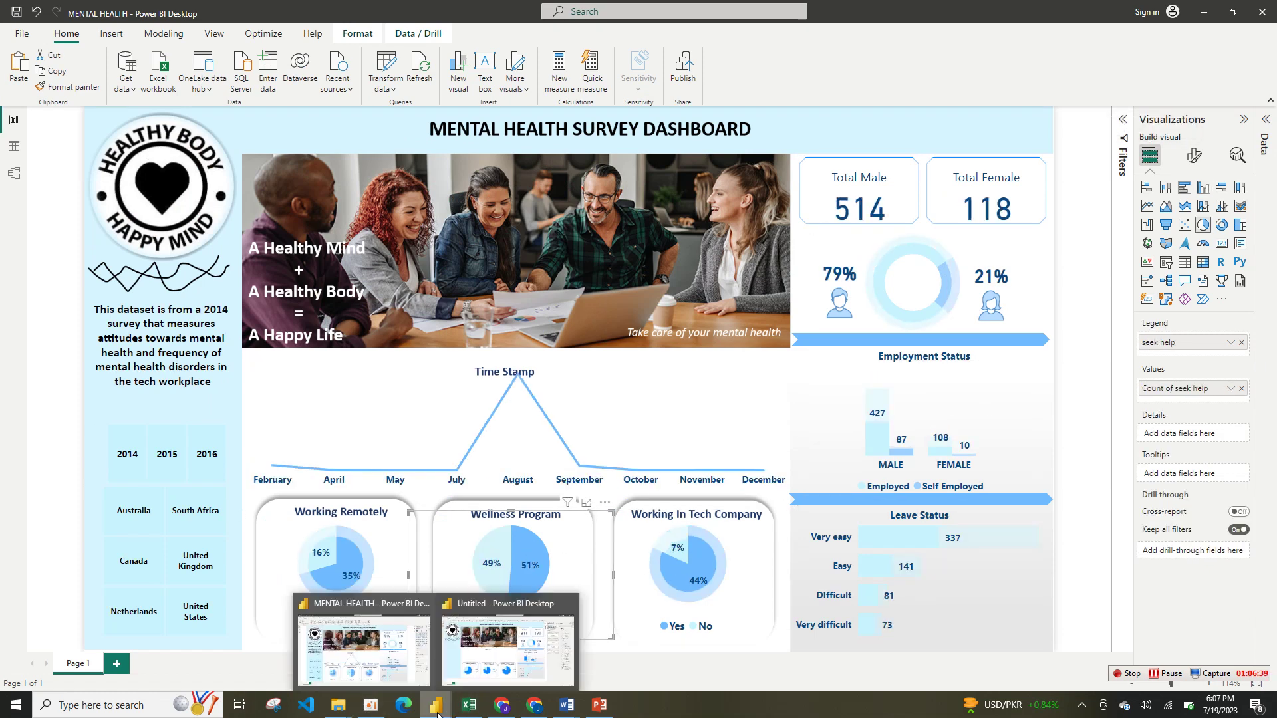
left_click(465, 646)
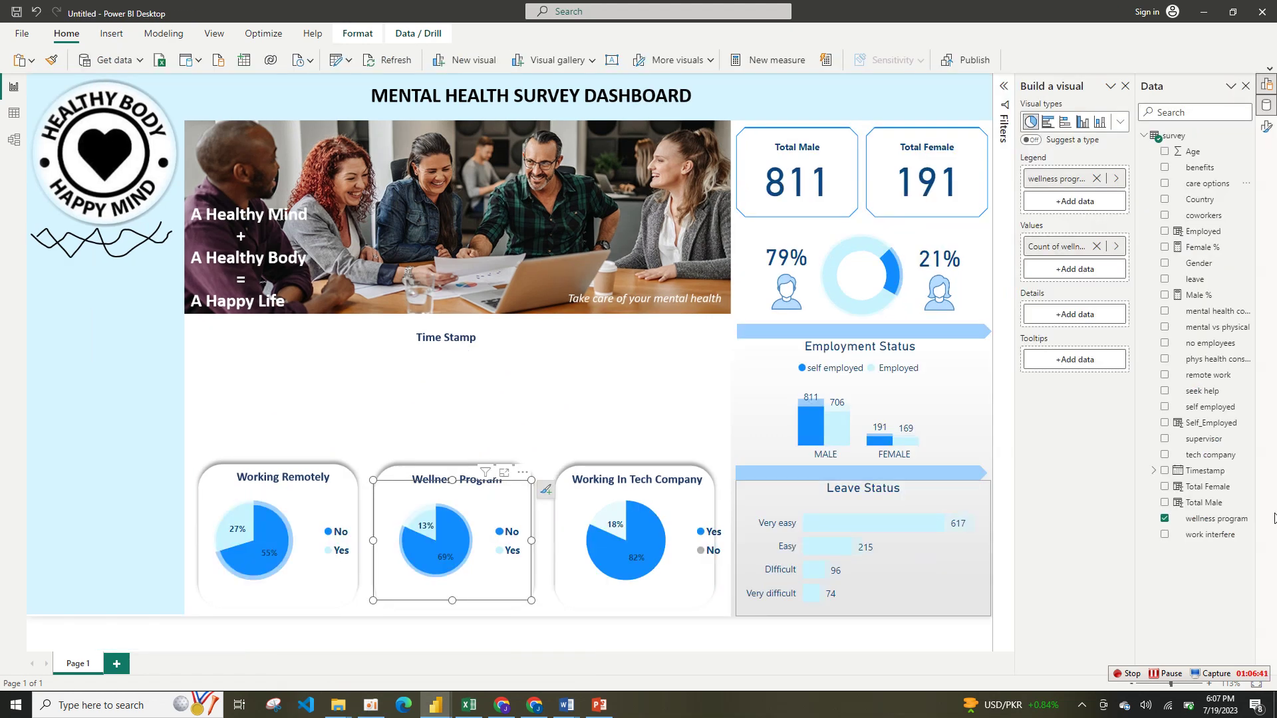
- Replace both the values and the legend field of the Wellness Program pie with seek help
left_click(1096, 246)
left_click(1193, 392)
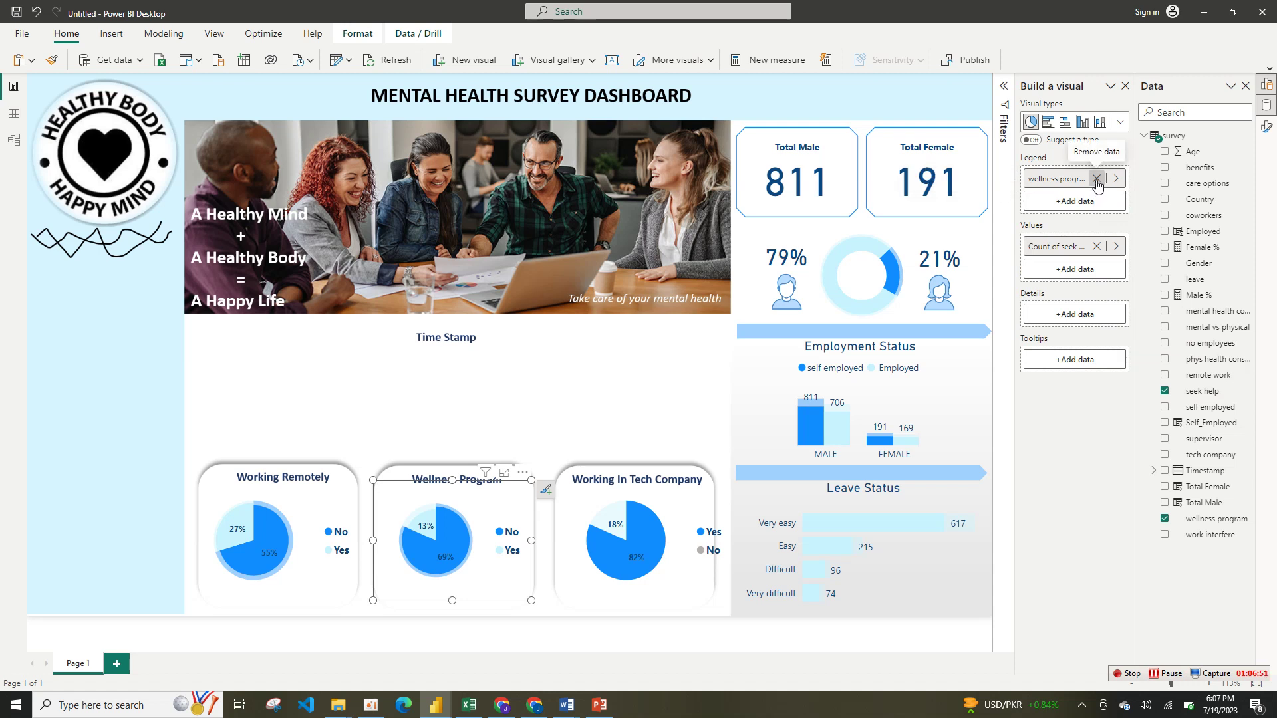
left_click(1096, 179)
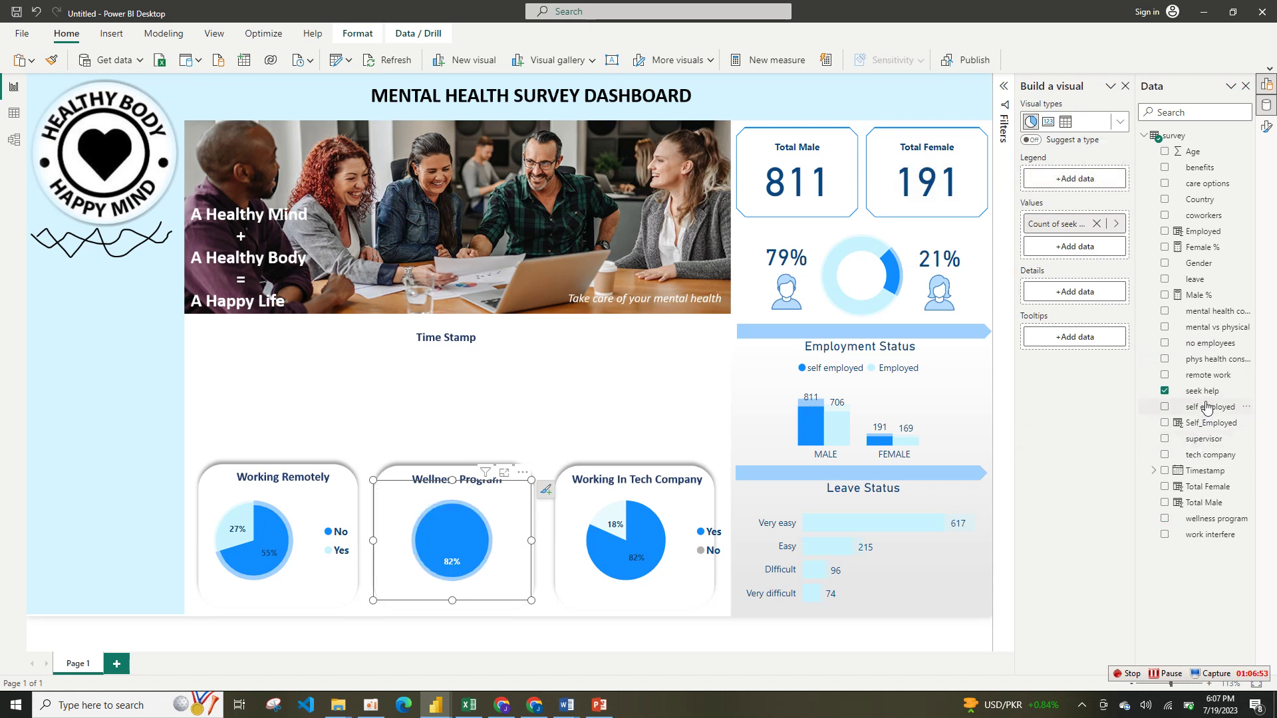
left_click_drag(1205, 396, 1089, 183)
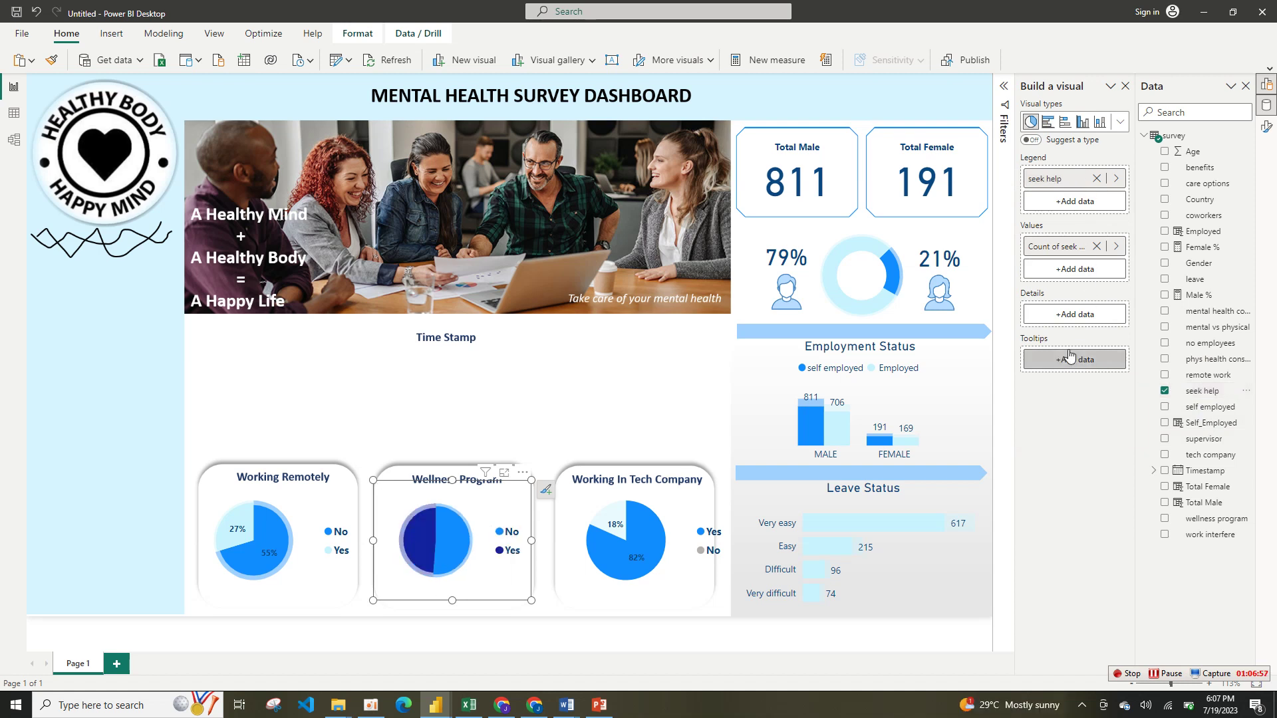
left_click(1097, 178)
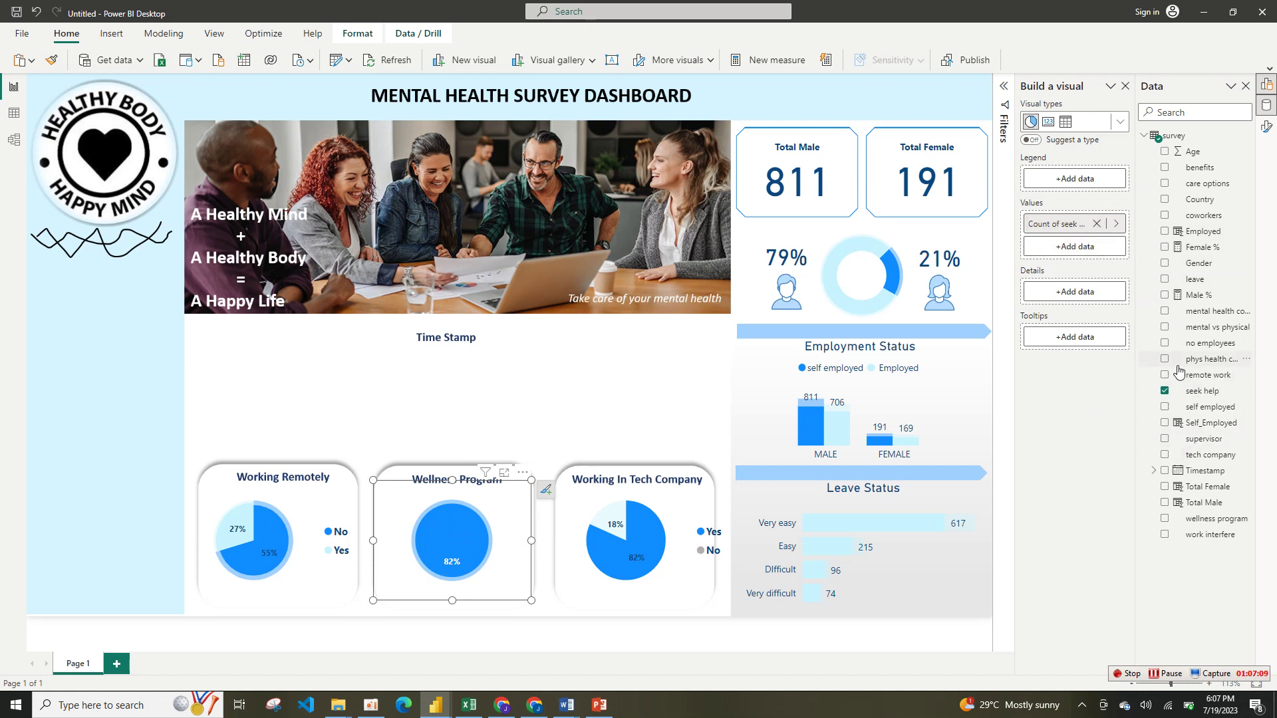
left_click_drag(1191, 397, 1072, 179)
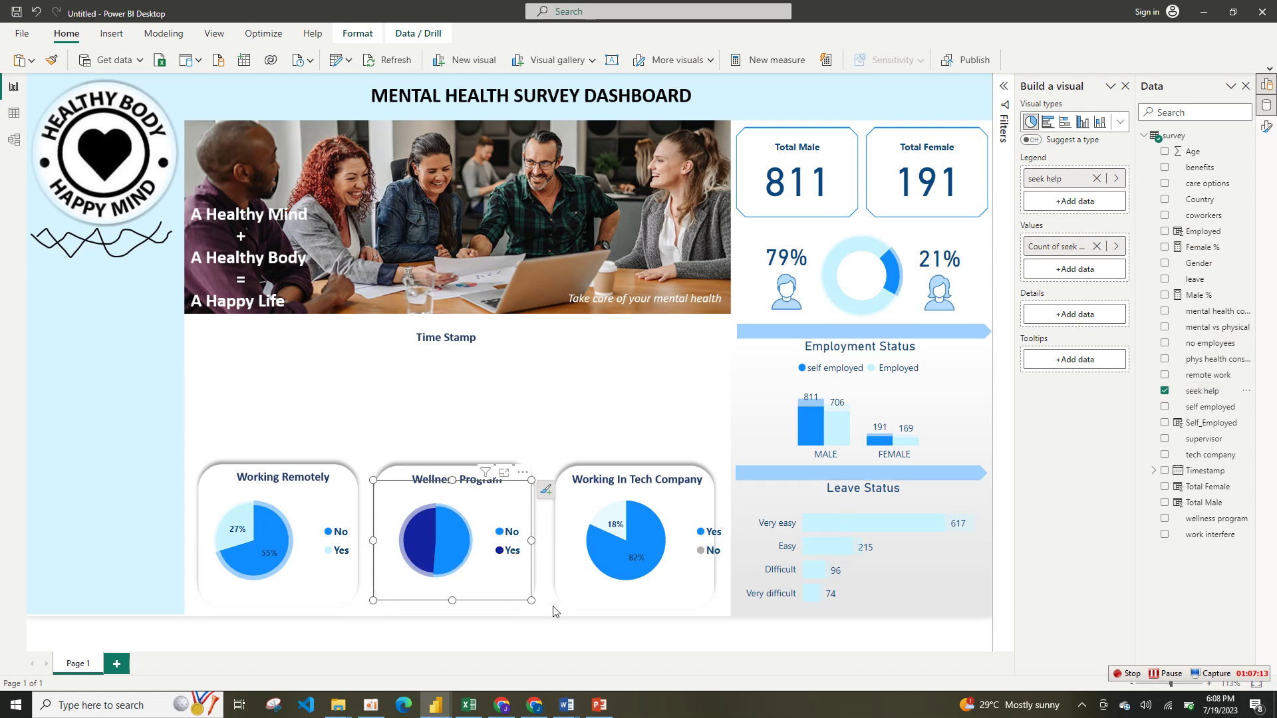
- Remove the pie chart from the Wellness Program card
left_click(532, 604)
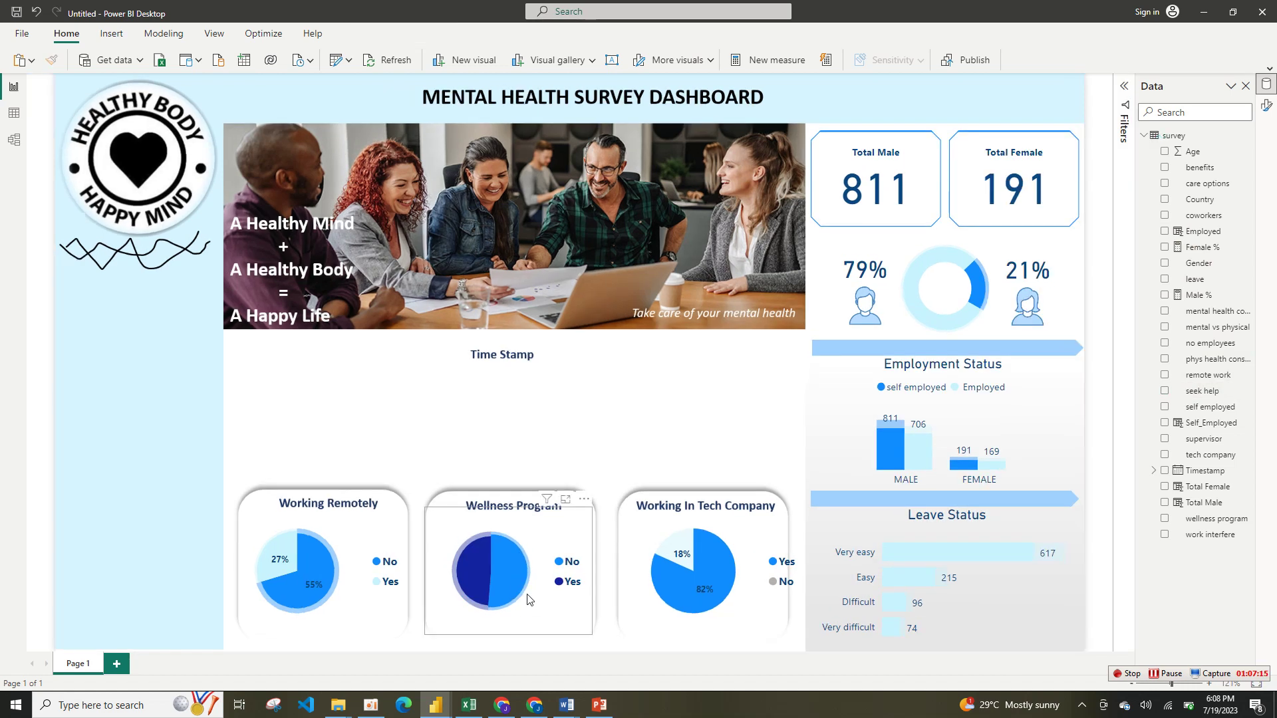
left_click(528, 599)
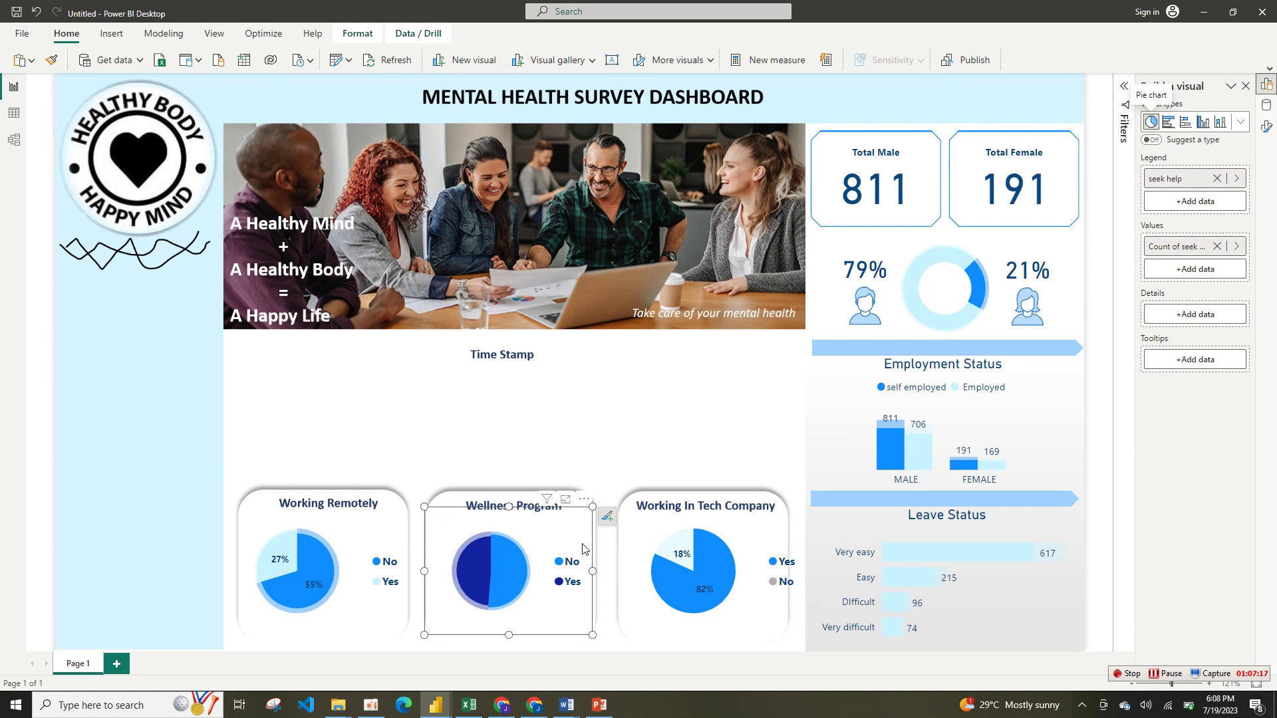
left_click(584, 499)
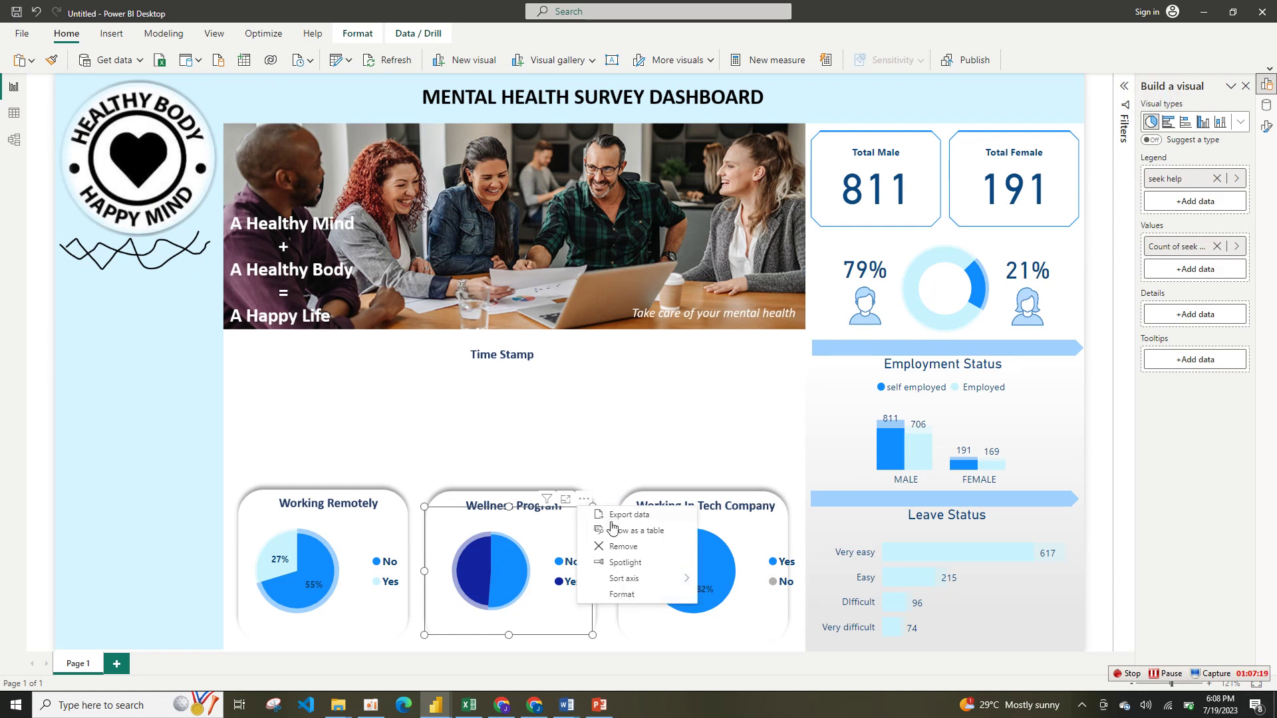
left_click(626, 545)
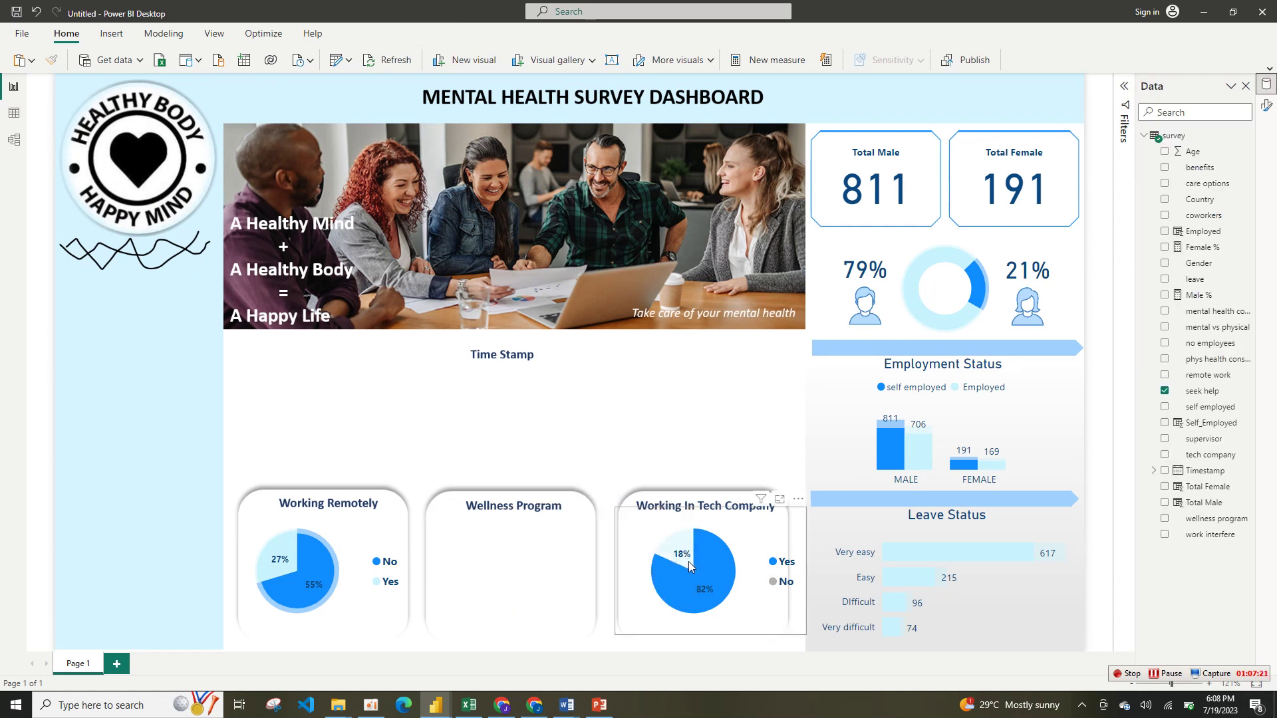
- Paste a copy of the Working Remotely pie, position it in the Wellness Program card, and clear the Working In Tech Company filter
left_click(688, 562)
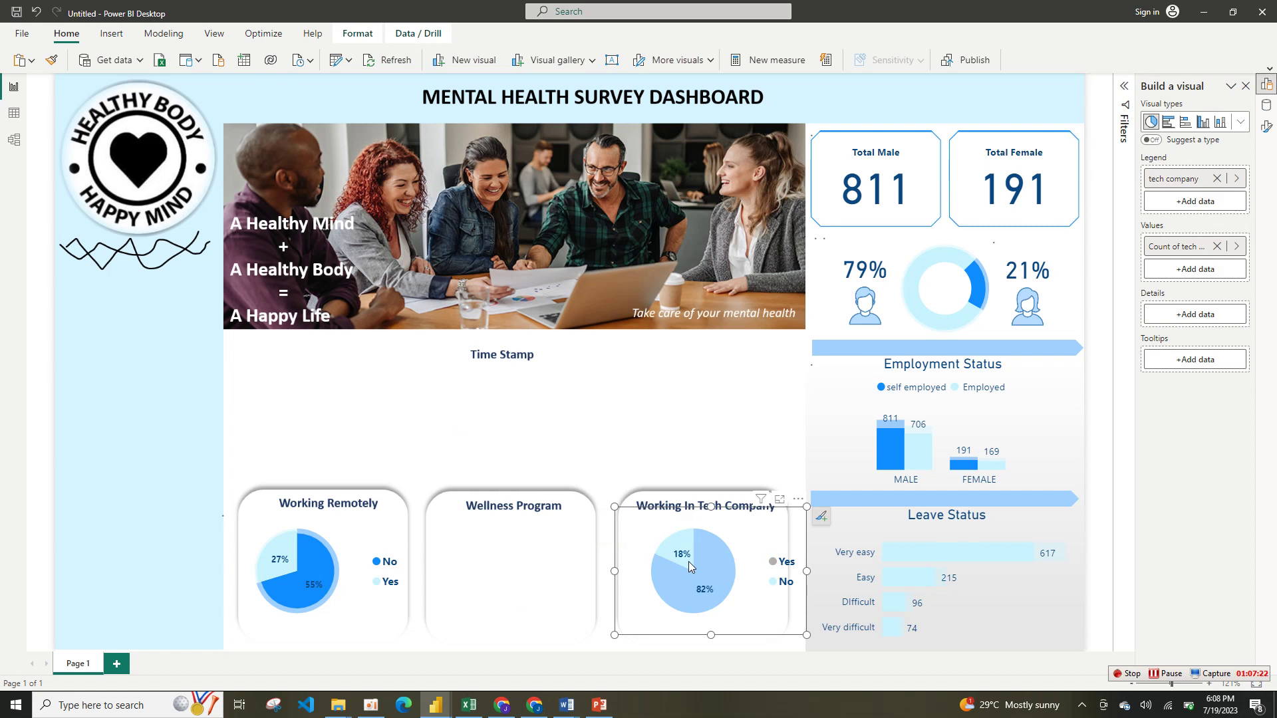
left_click(23, 65)
left_click(42, 123)
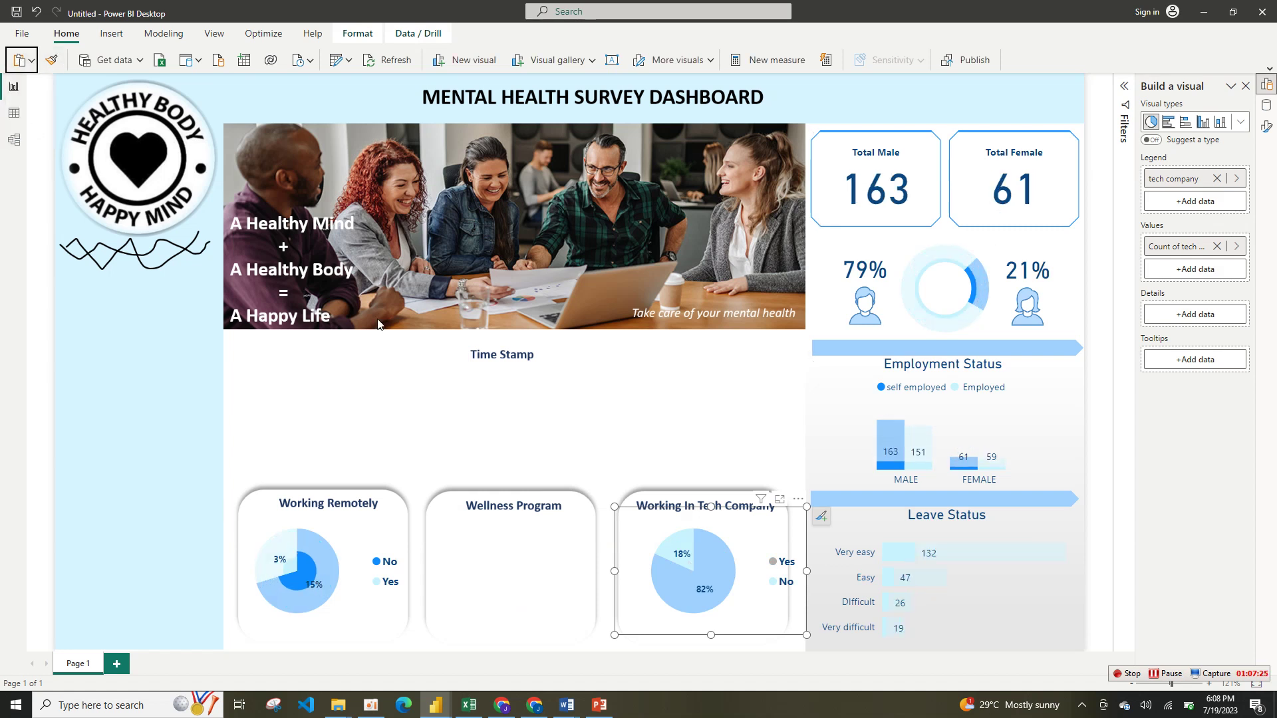
left_click_drag(419, 547, 605, 539)
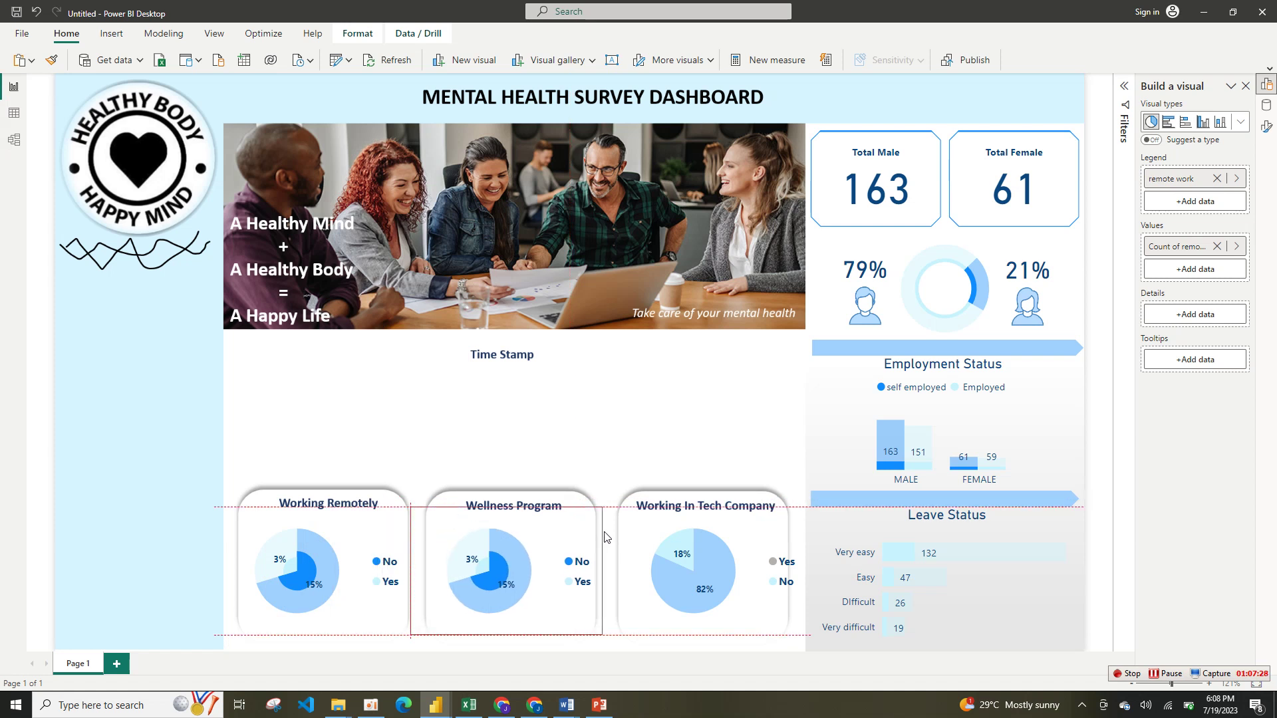
left_click(689, 554)
left_click(646, 574)
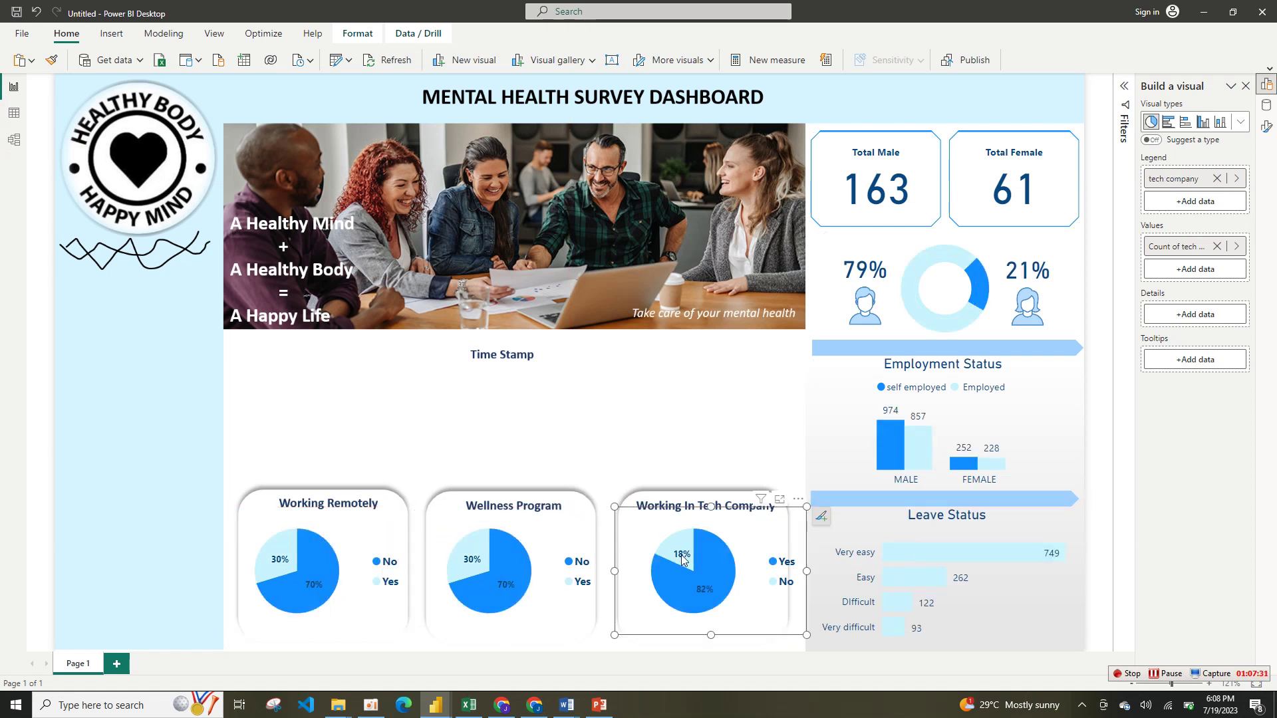
left_click(532, 572)
left_click(528, 570)
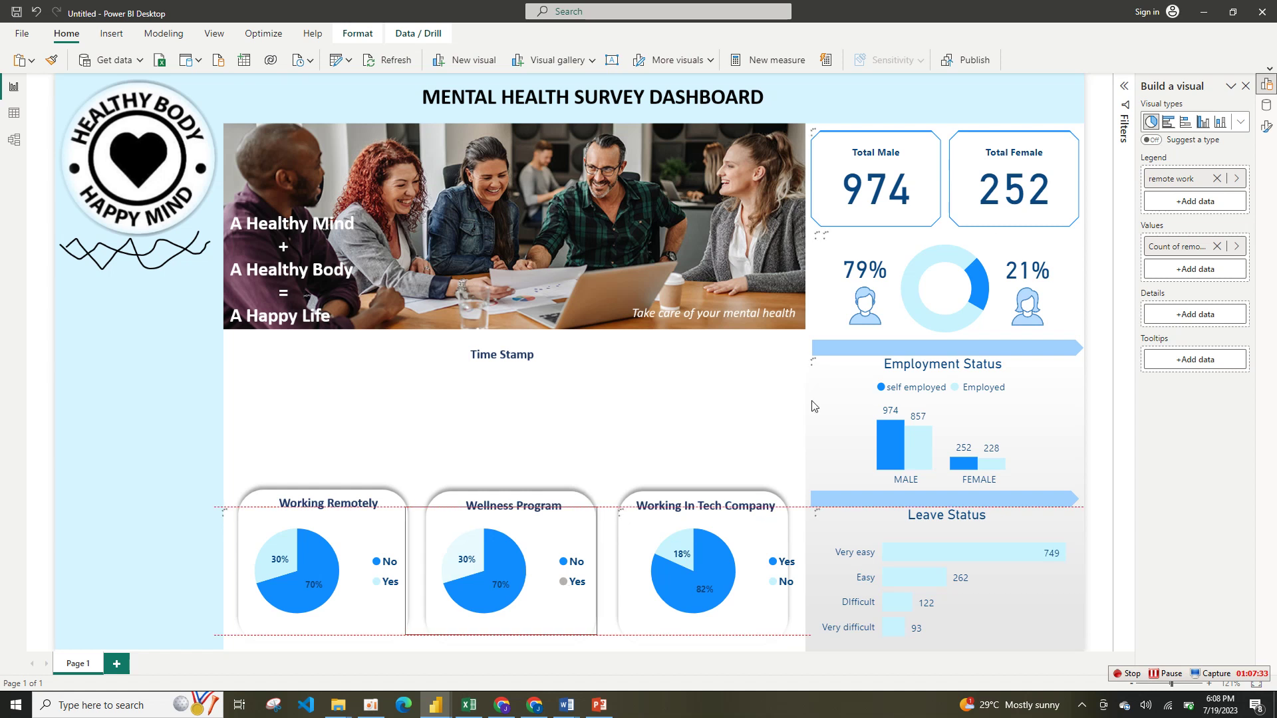
- Replace both the legend and the values field of the pasted Wellness Program pie with seek help
right_click(1272, 107)
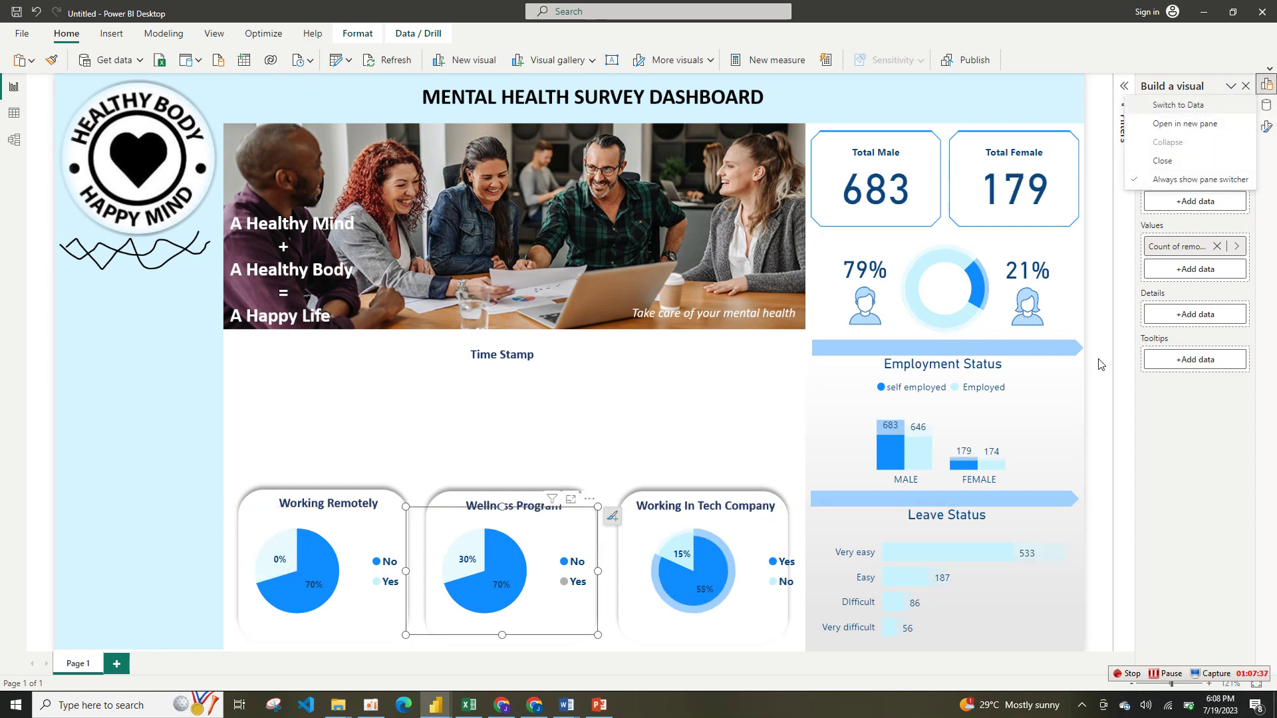
left_click(1198, 126)
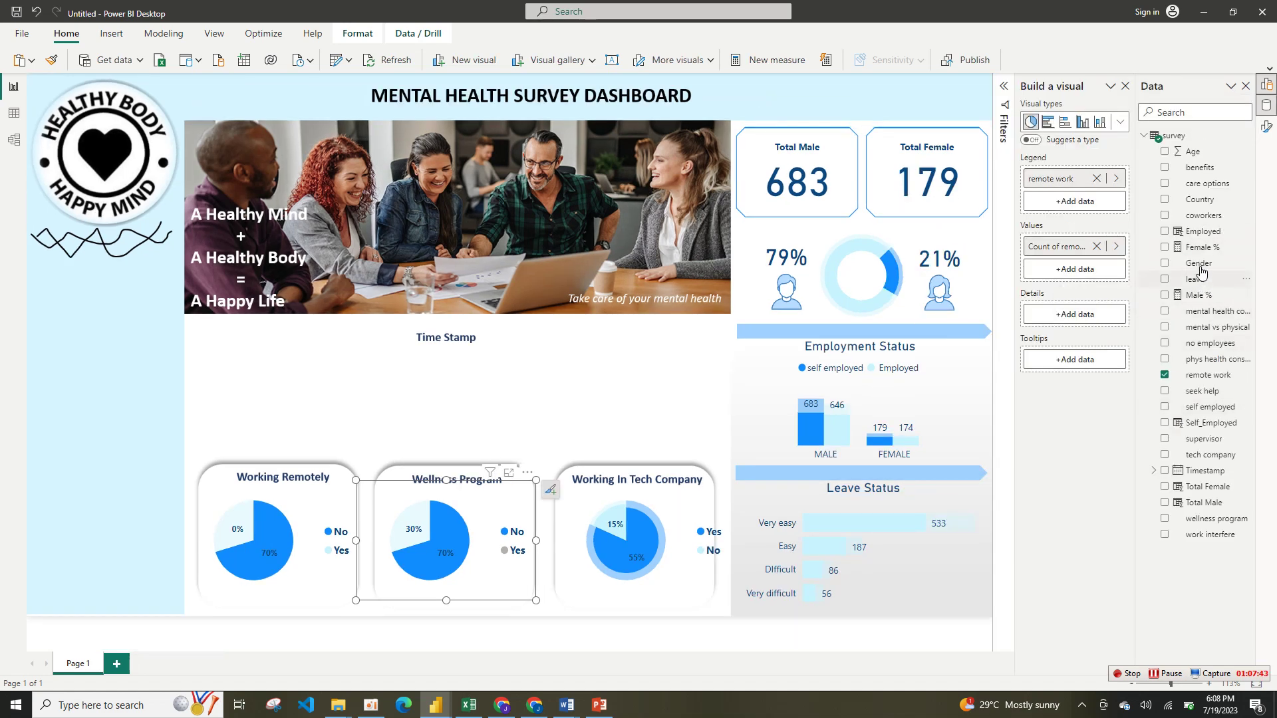
left_click(1097, 179)
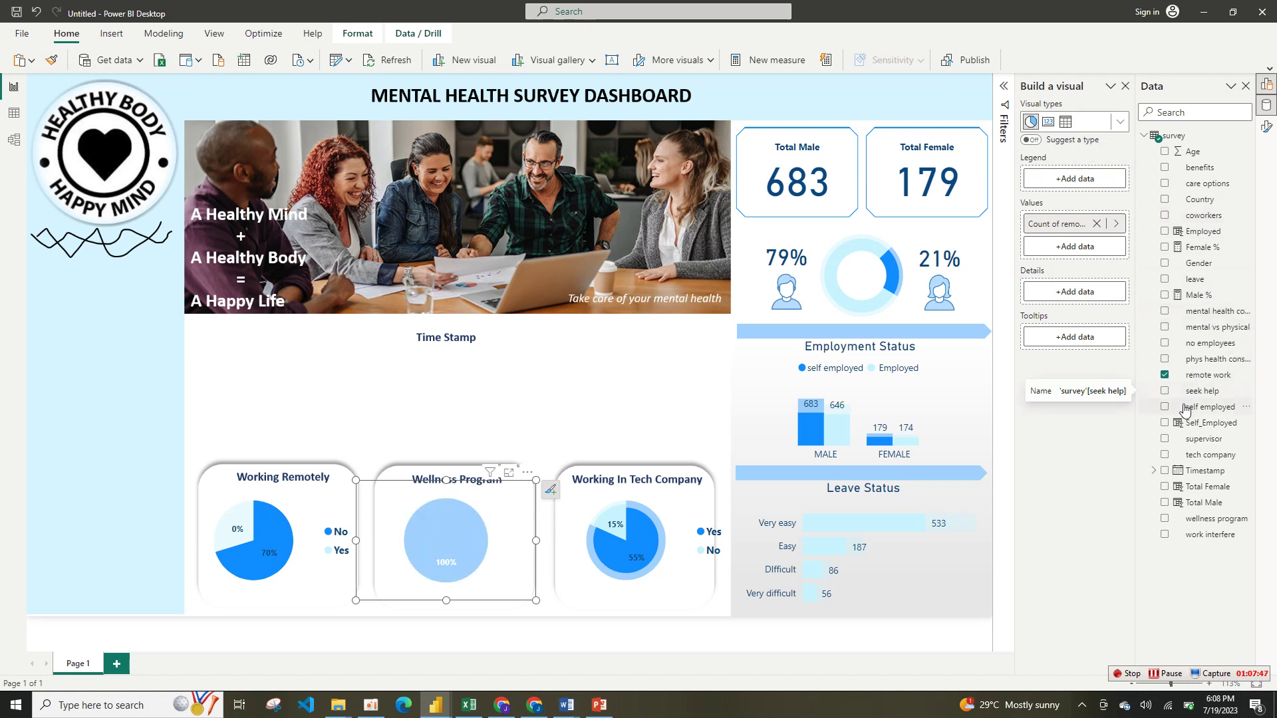
left_click_drag(1189, 395, 1077, 189)
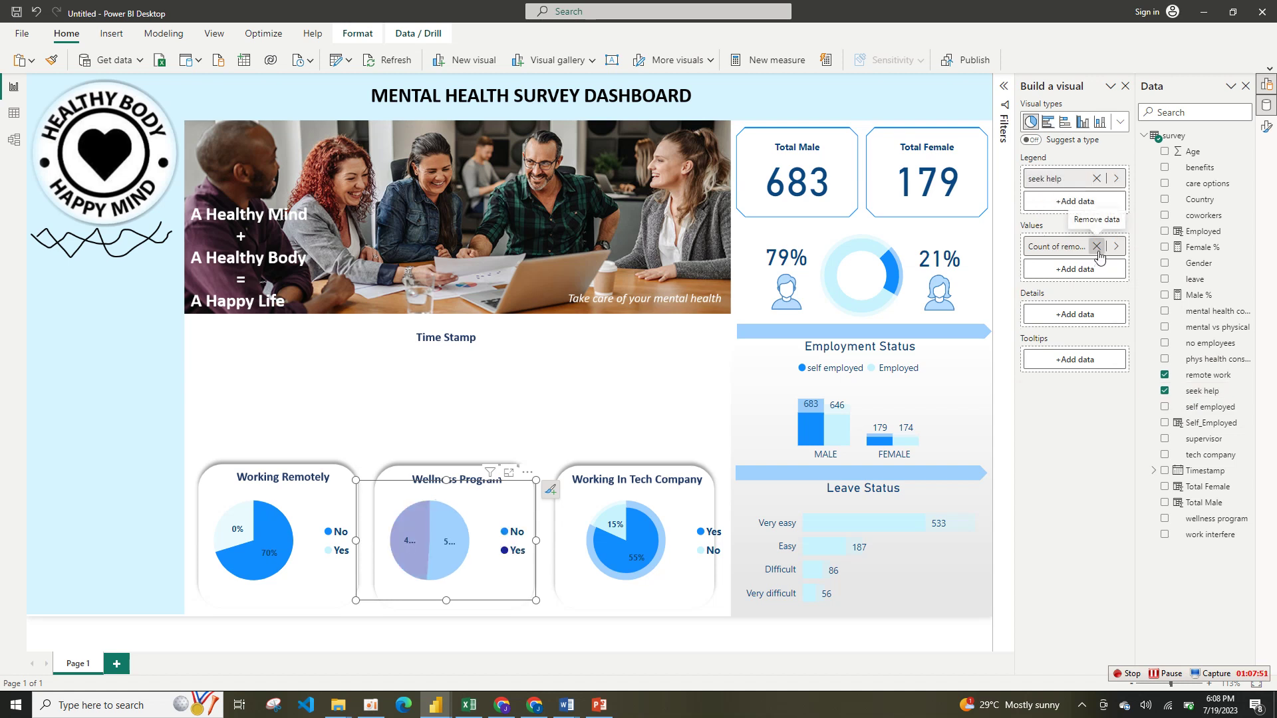
left_click(1097, 247)
left_click_drag(1202, 391, 1074, 247)
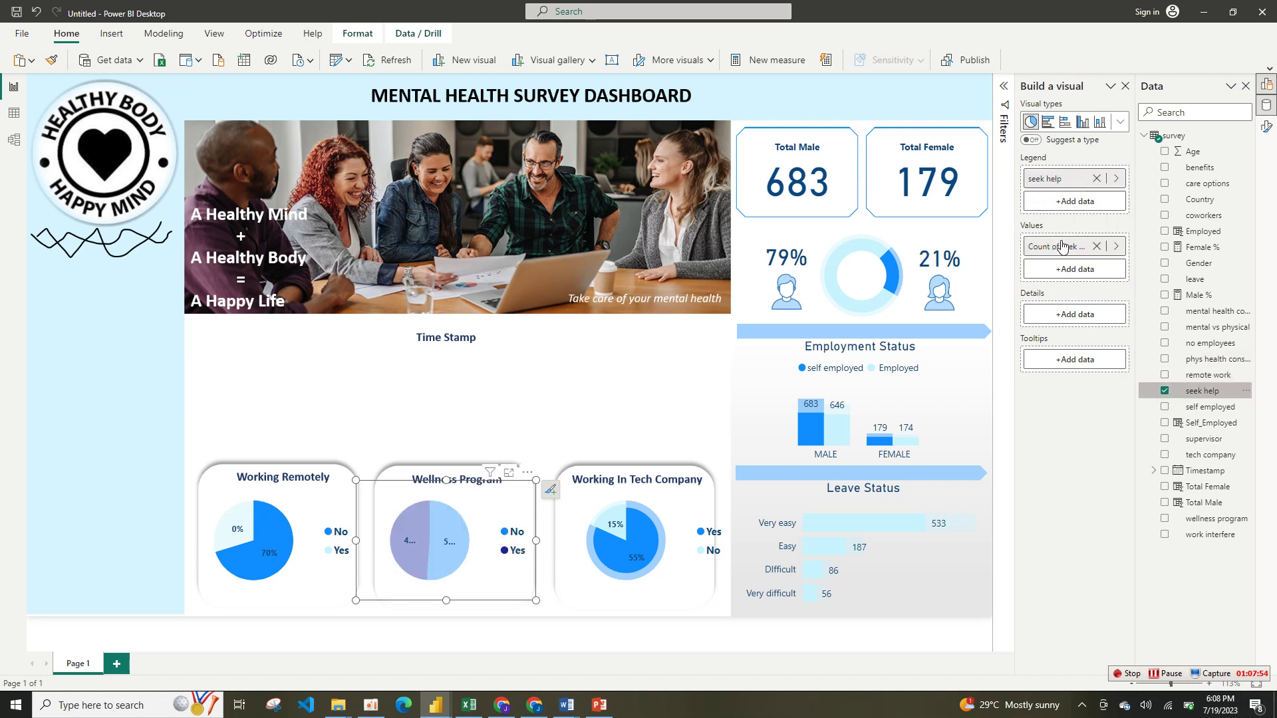
- Filter the report by No in the Working In Tech Company pie and clear that filter
left_click(446, 549)
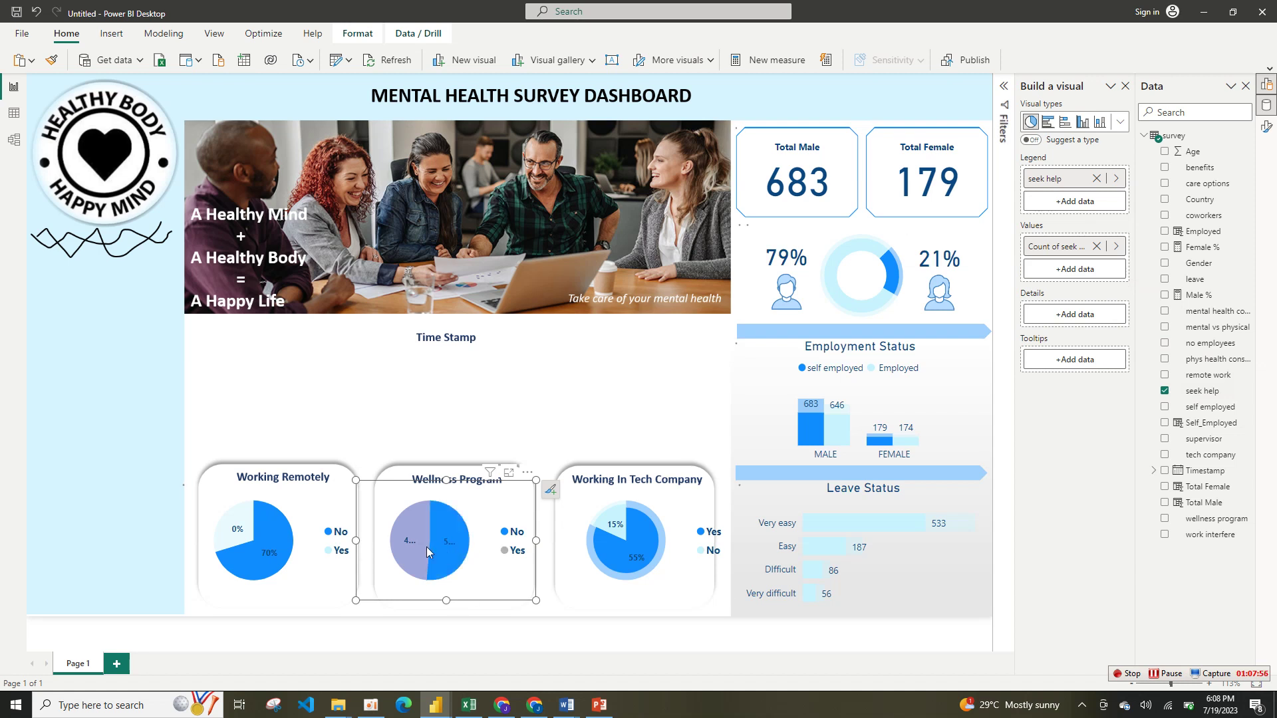
left_click(623, 537)
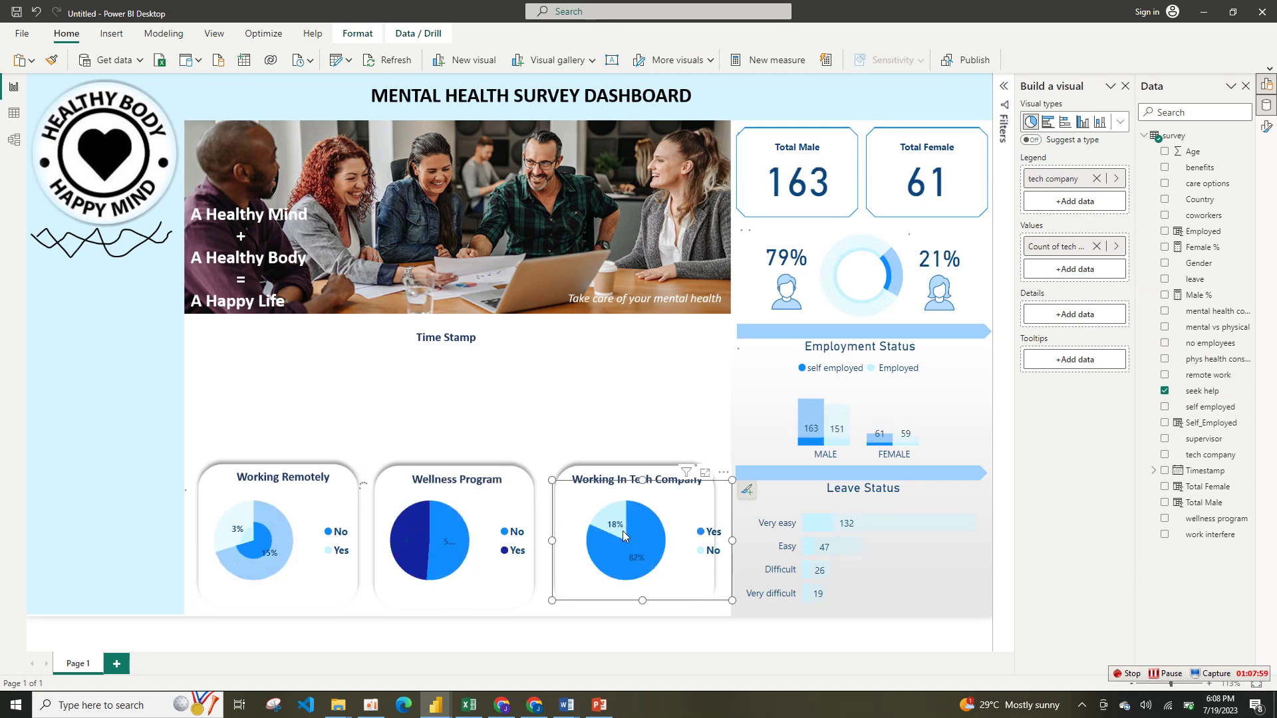
left_click(623, 531)
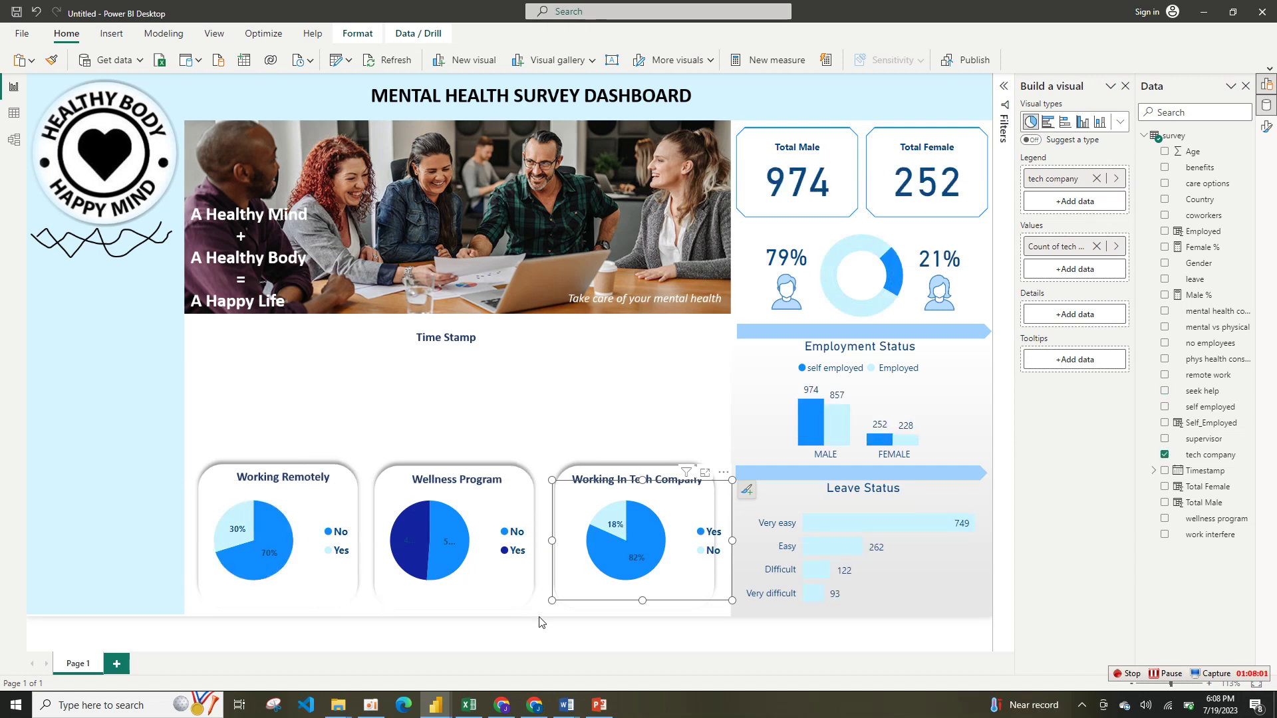
- Recolour the Yes slice of the Wellness Program pie with the recently used light blue
left_click(452, 560)
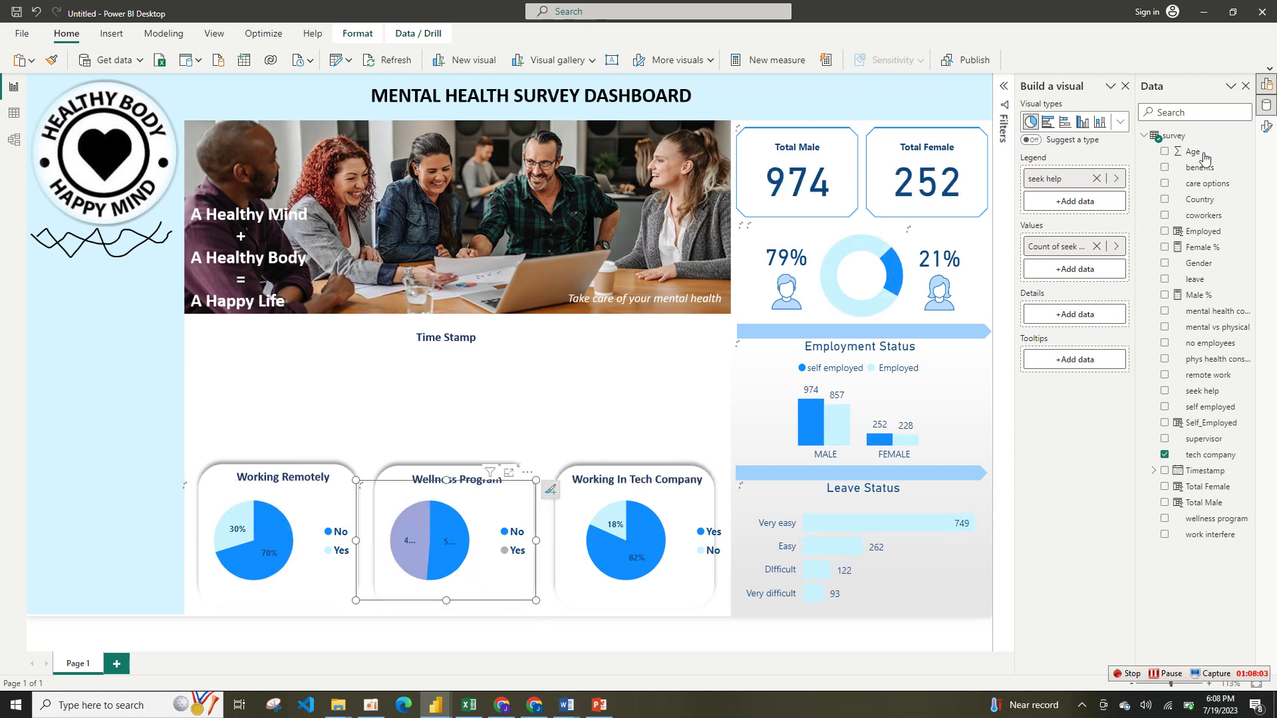
left_click(1267, 127)
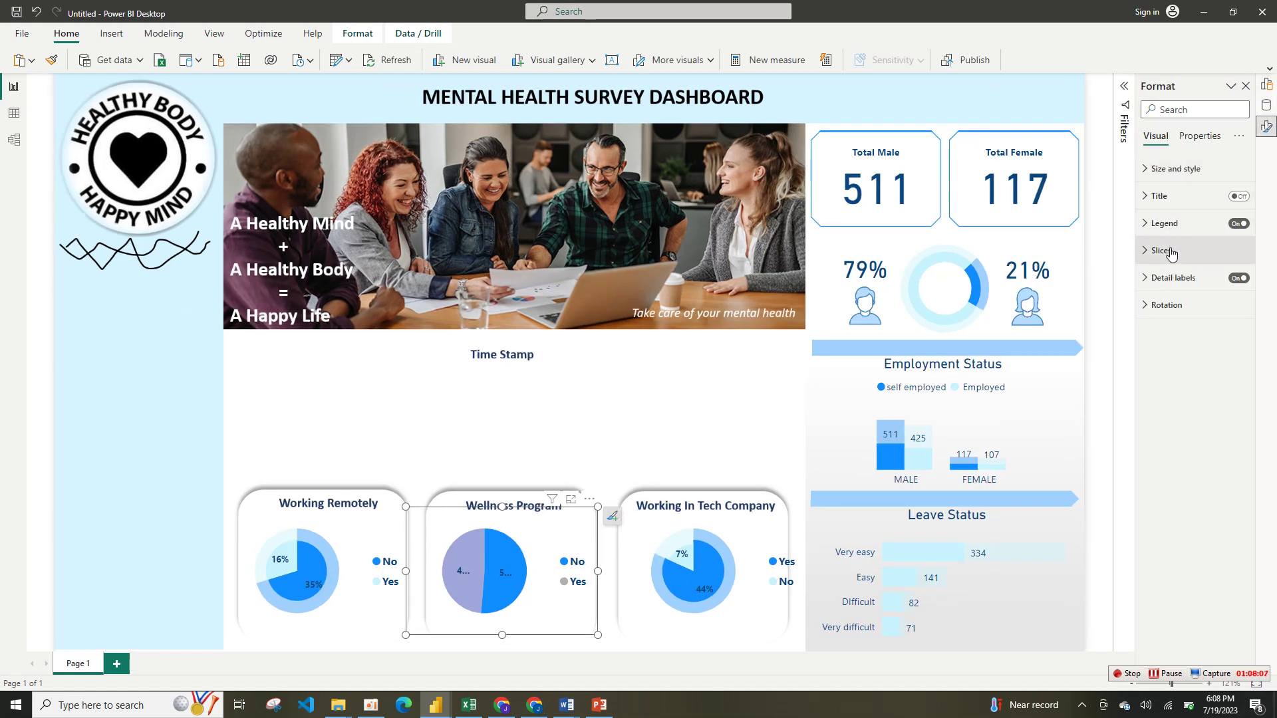
left_click(1171, 251)
left_click(1164, 352)
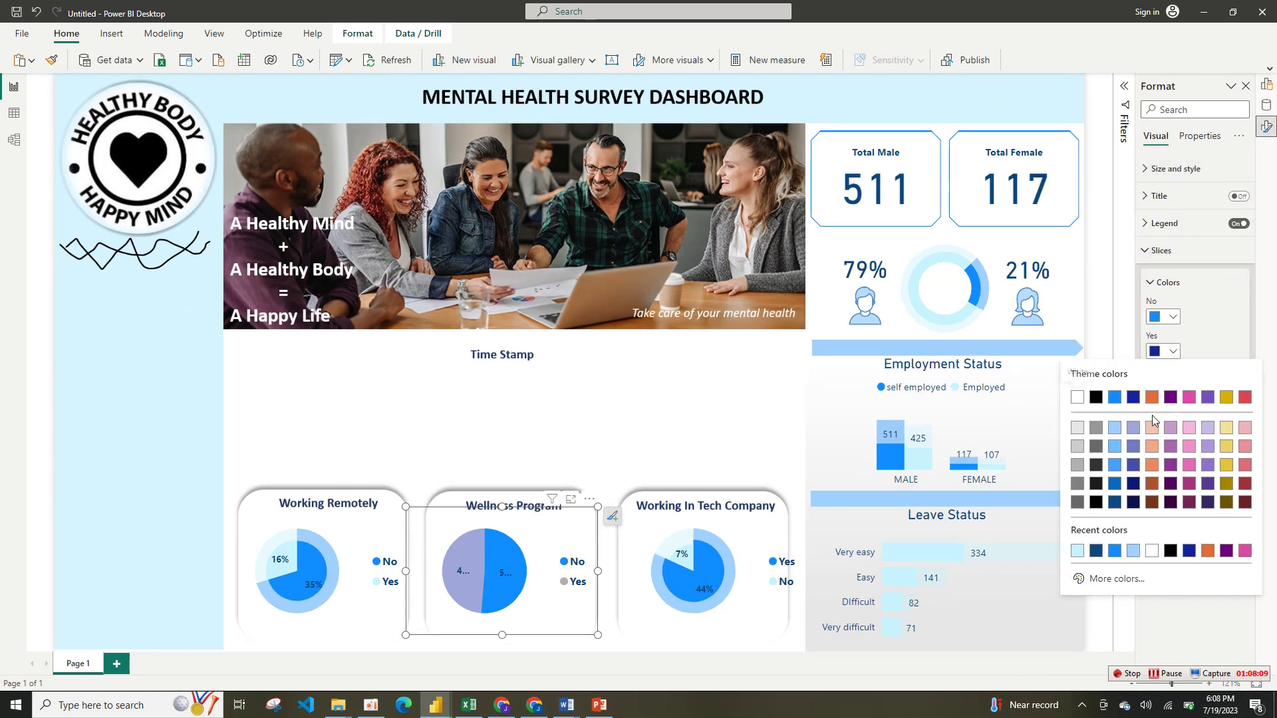
left_click(1078, 550)
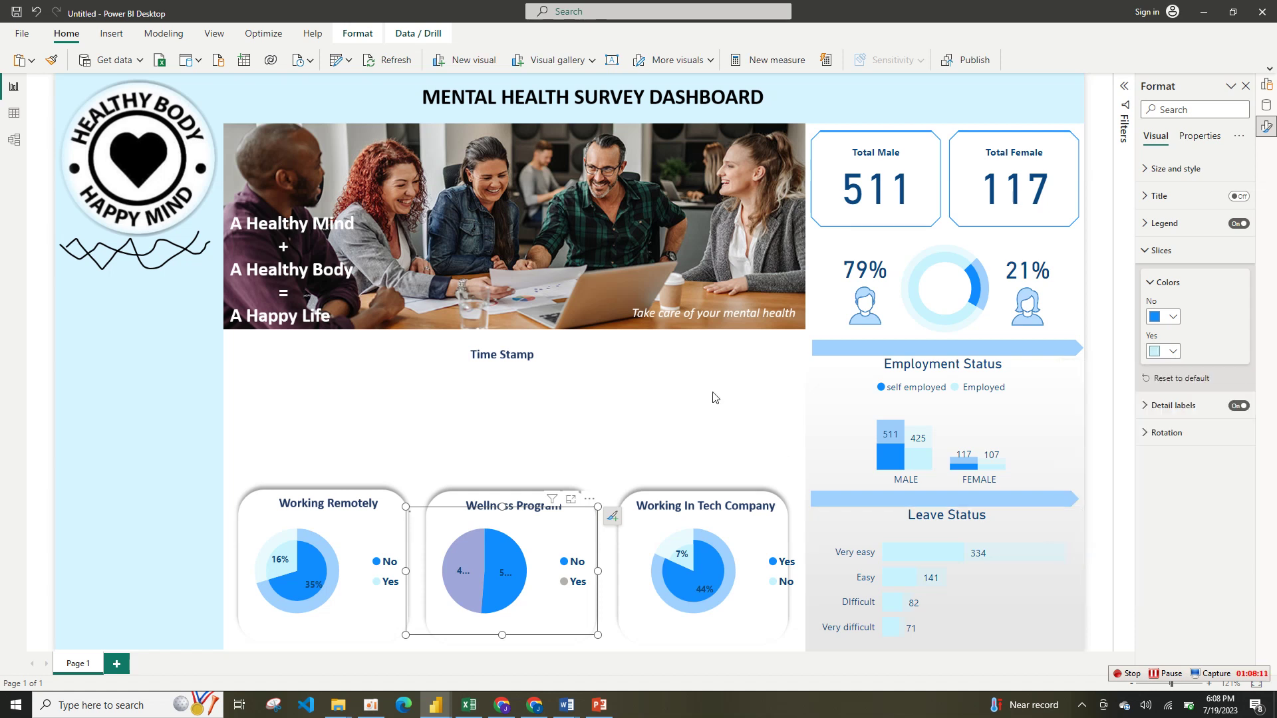
left_click(714, 398)
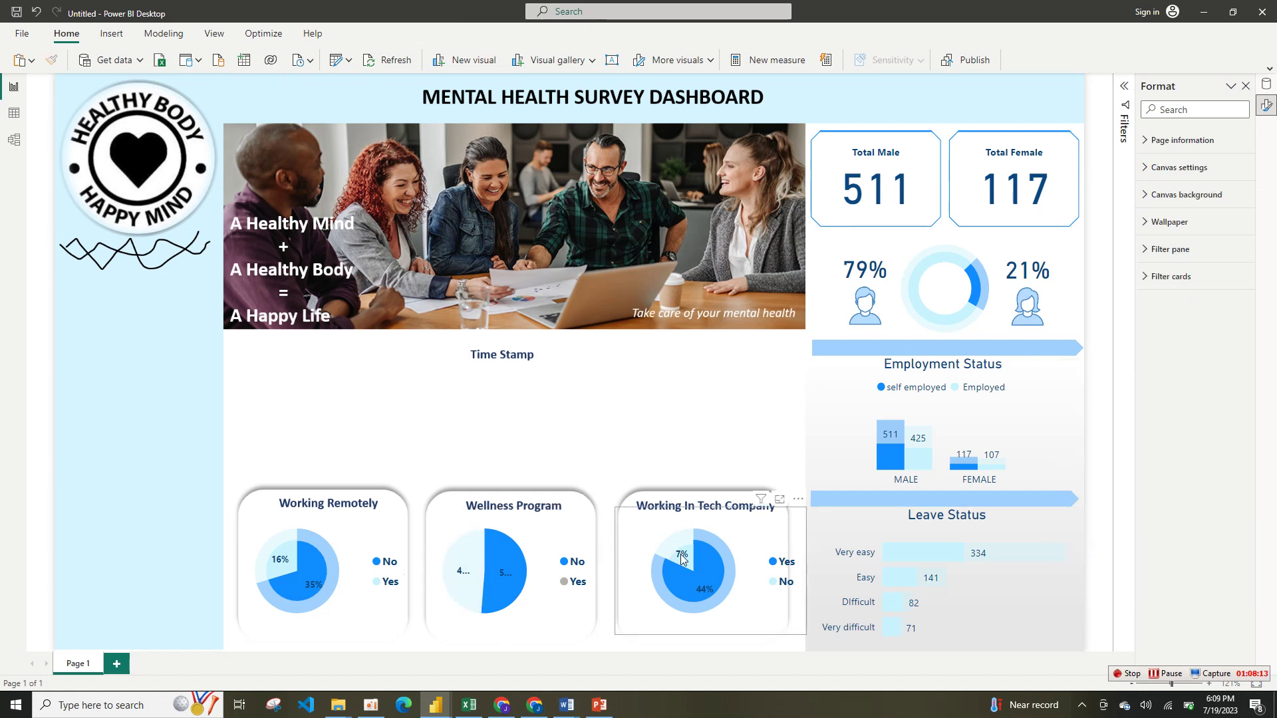
- Filter the report by No in the Working In Tech Company and Wellness Program pies, clear it, and shrink the Wellness Program pie
left_click(683, 560)
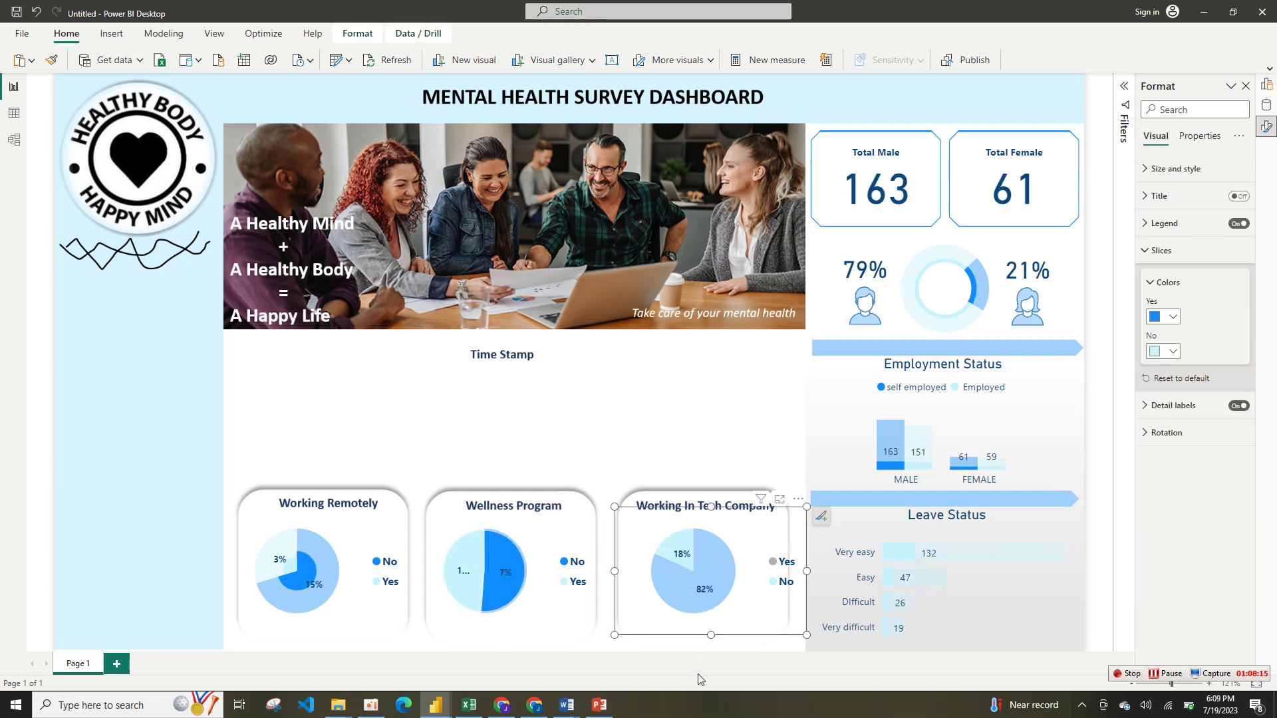
left_click(489, 557)
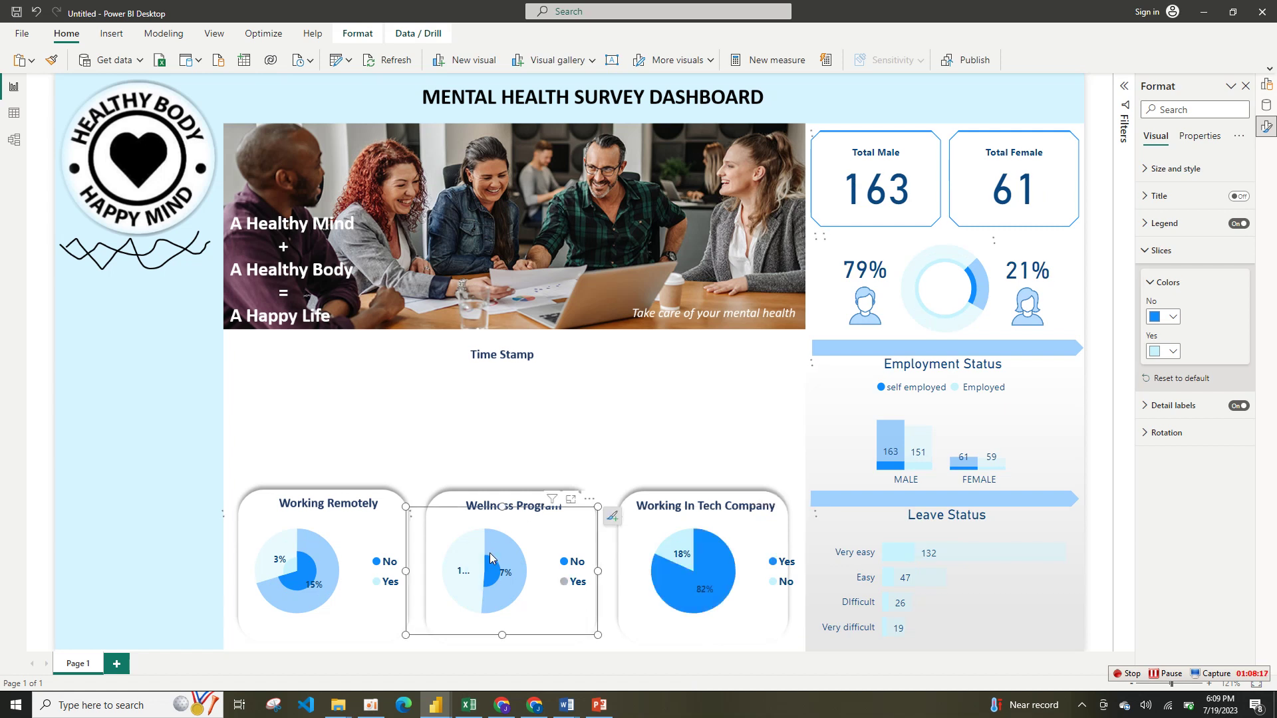
left_click(490, 555)
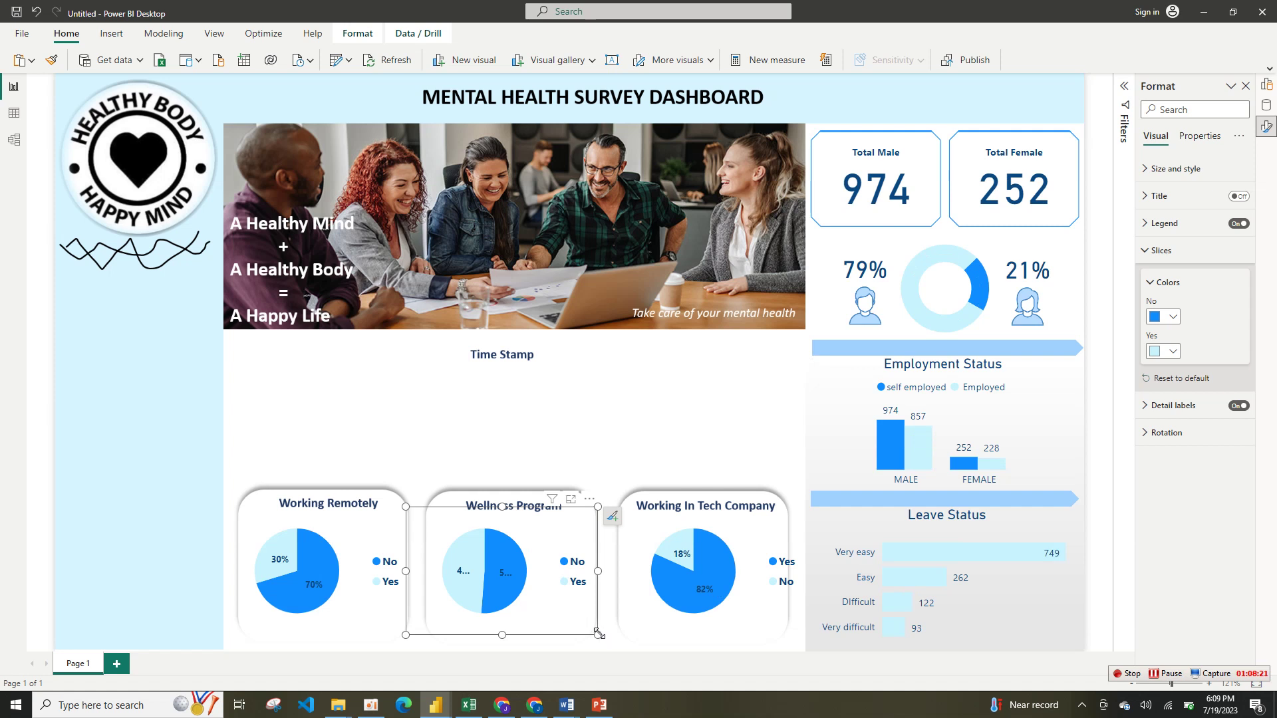
left_click_drag(598, 635, 550, 632)
left_click(582, 421)
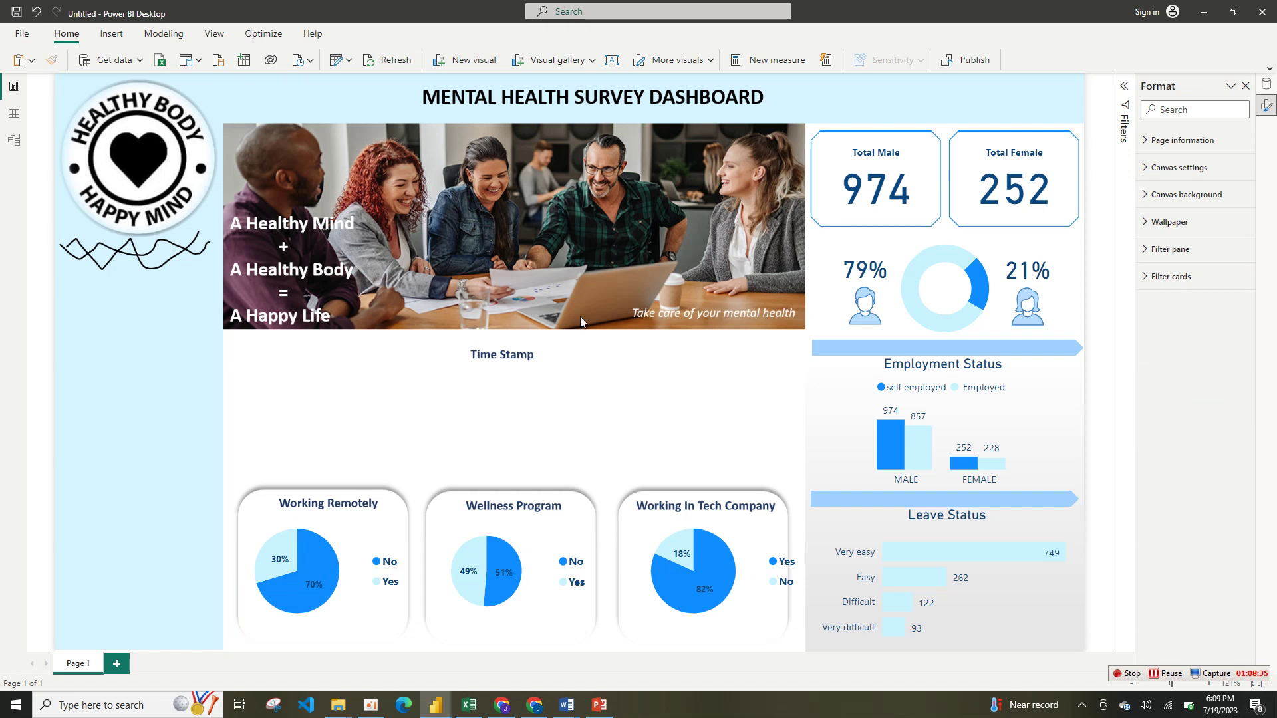
- Insert a line chart and size it to fill the Time Stamp area above the three pie cards
right_click(1271, 79)
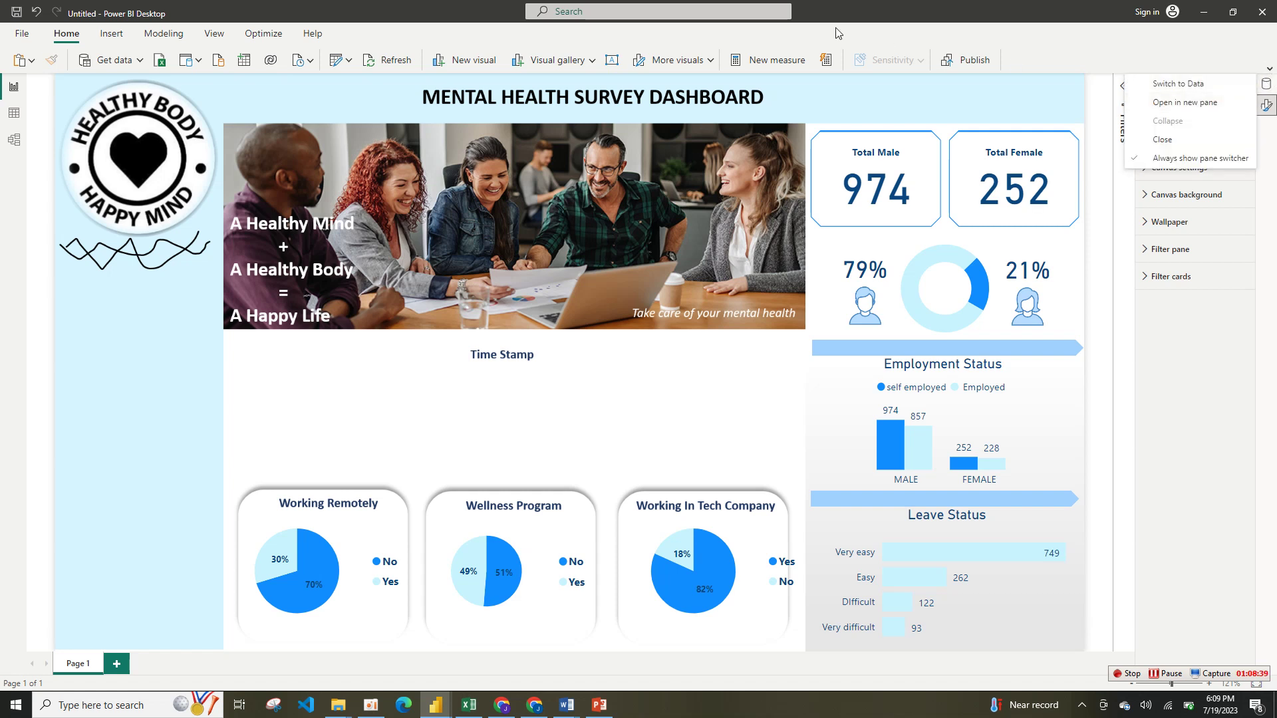
left_click(119, 31)
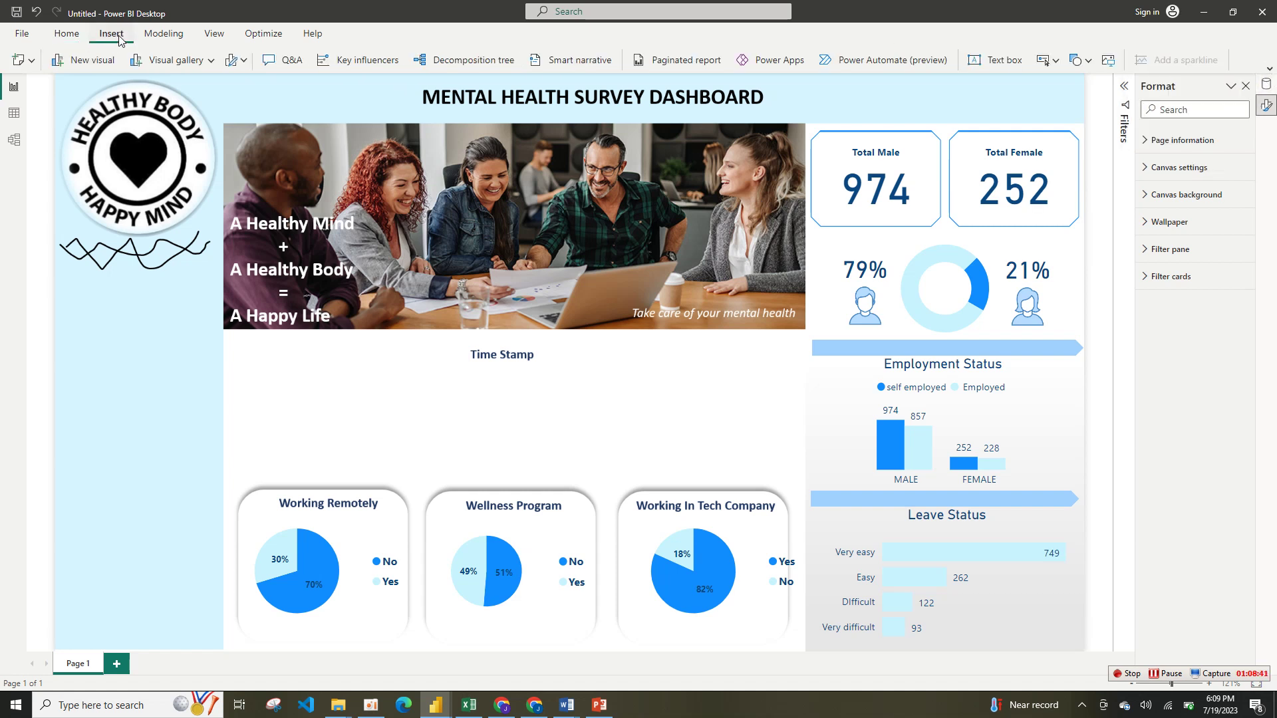
left_click(175, 61)
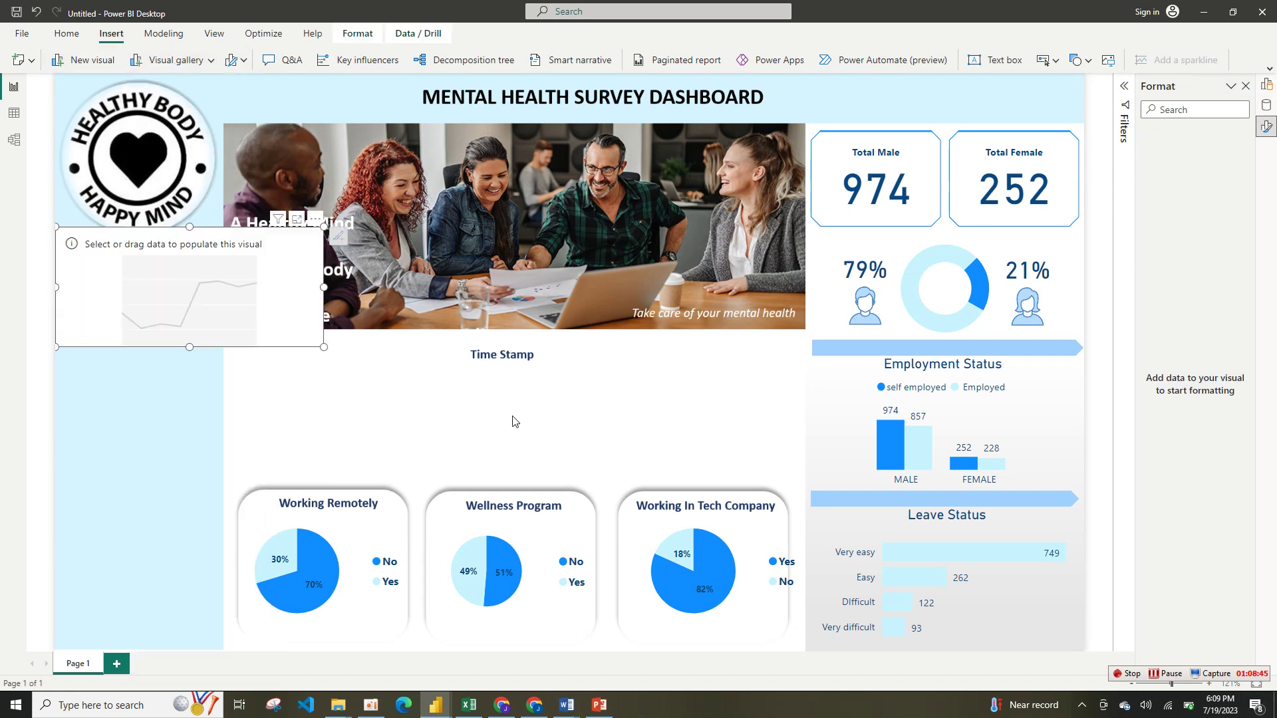
left_click_drag(297, 331, 792, 478)
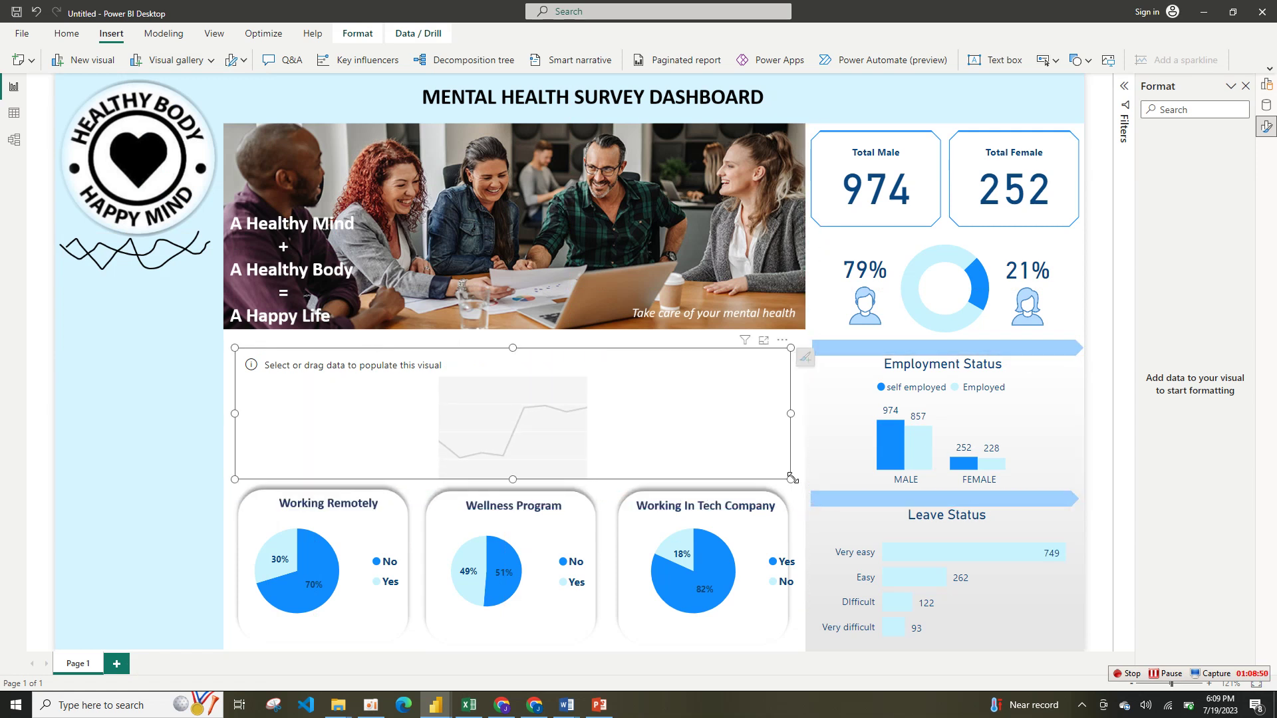
- Show the data fields alongside the formatting options and add Timestamp to the line chart
right_click(1266, 112)
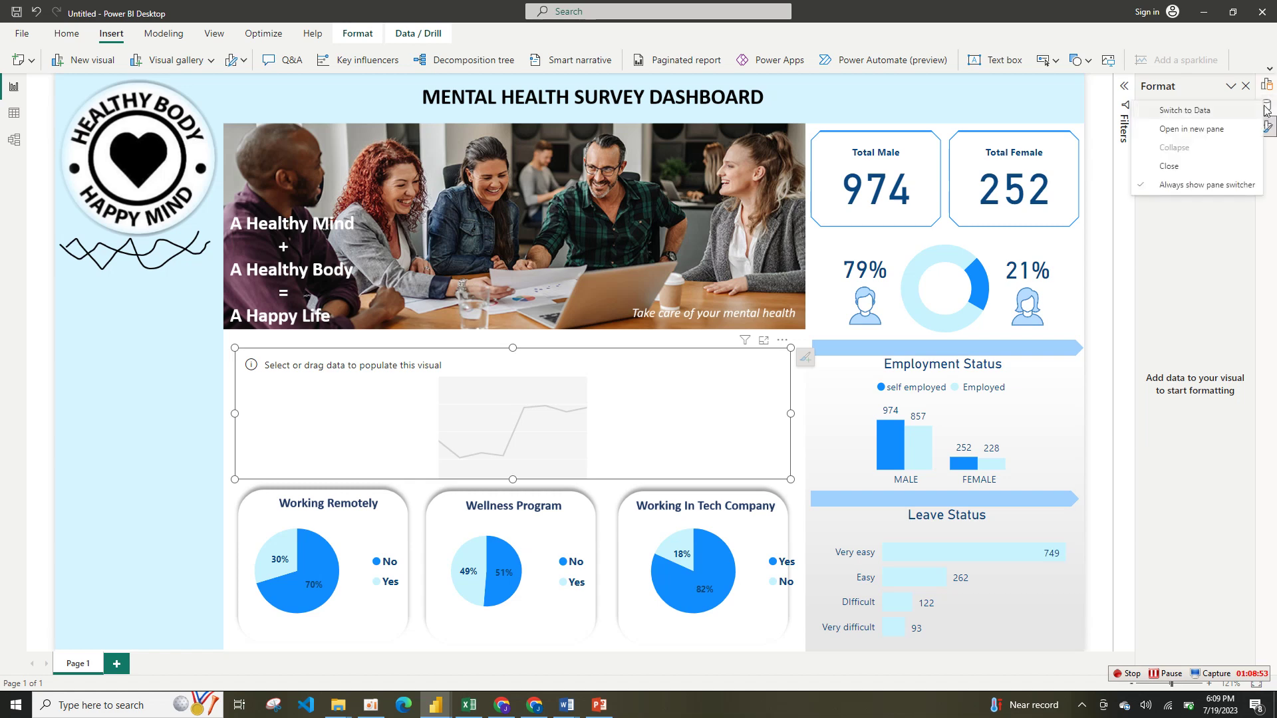
left_click(1197, 132)
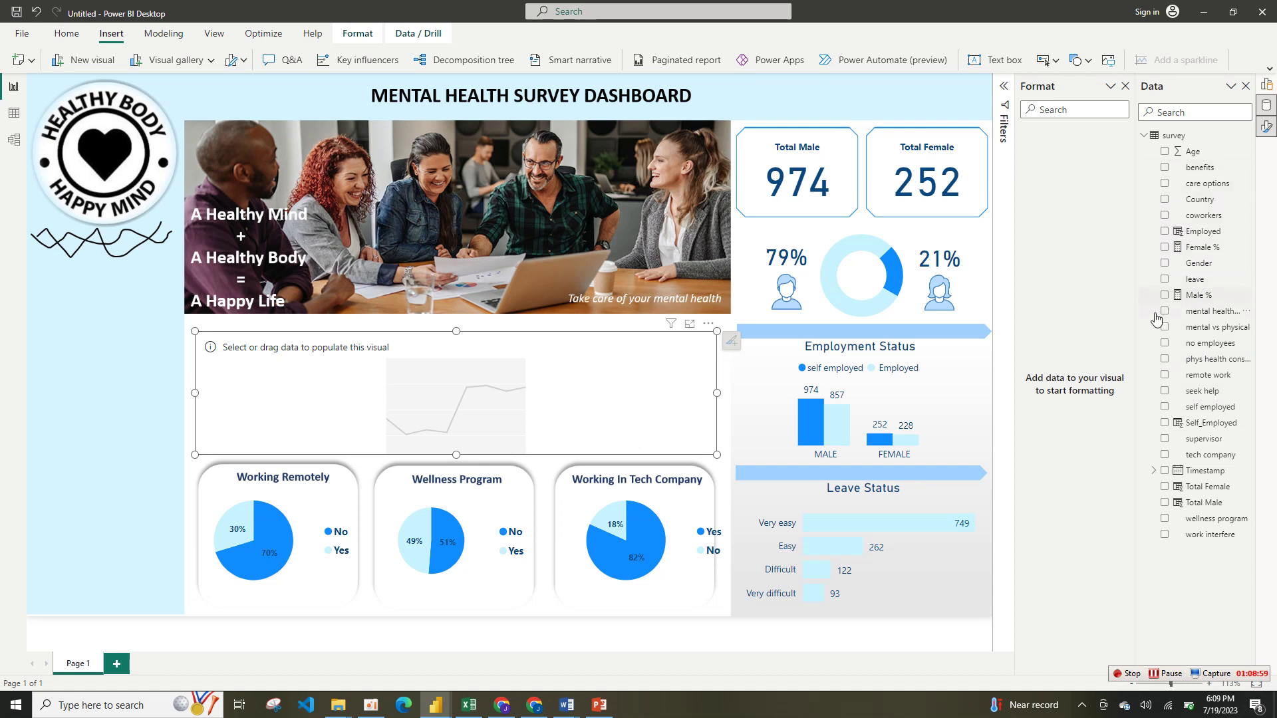
left_click(1165, 472)
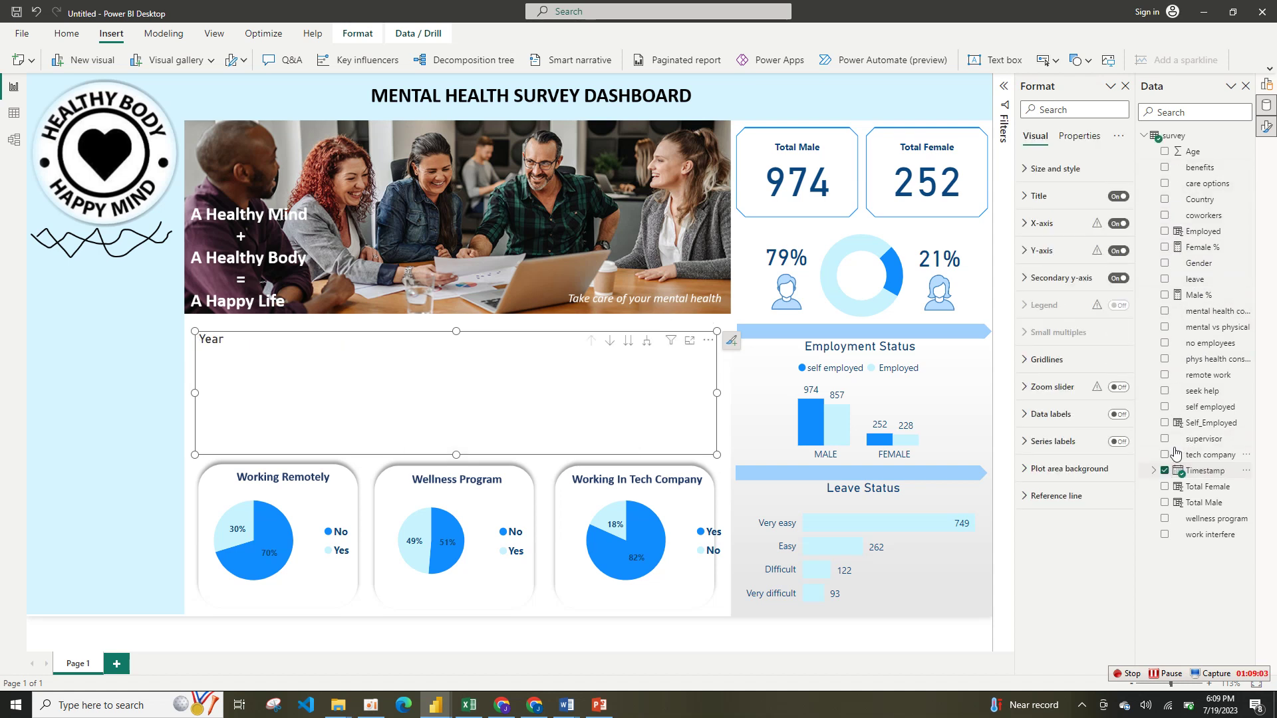
- Reduce the line chart's X-axis date hierarchy to Month only and plot the count of Gender on the Y-axis
right_click(1268, 86)
left_click(1210, 113)
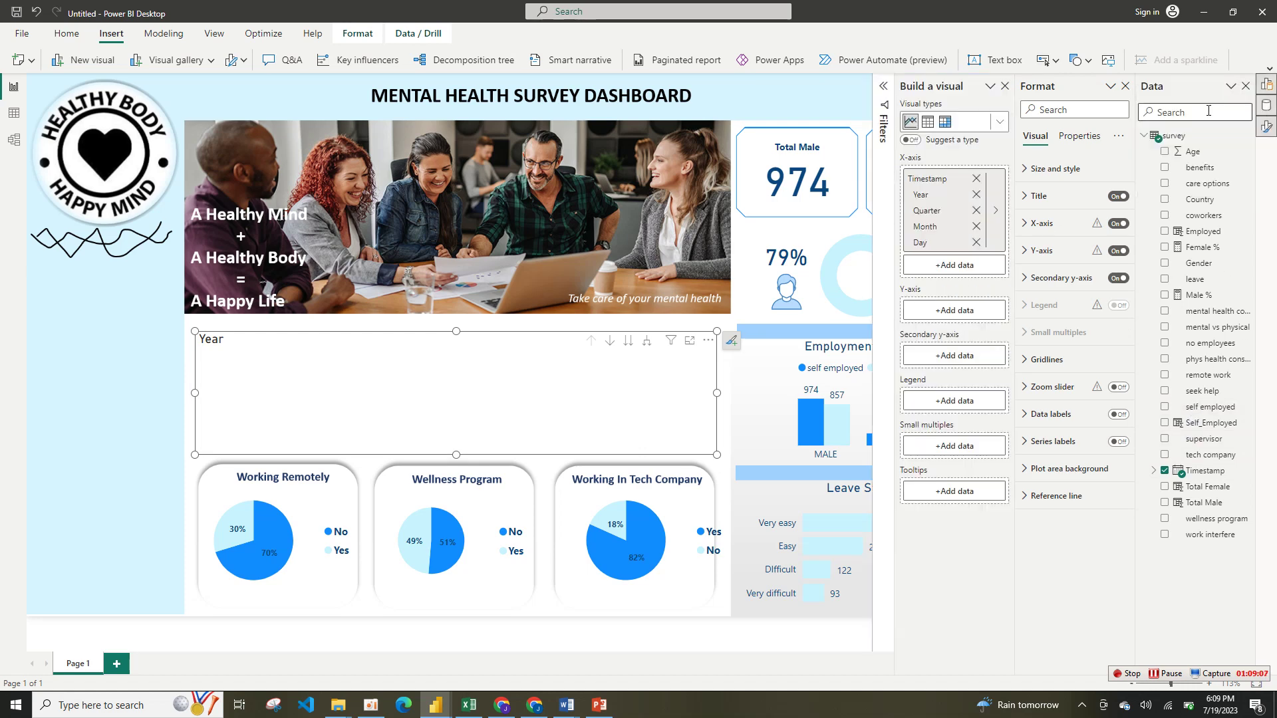
left_click(976, 242)
left_click(975, 210)
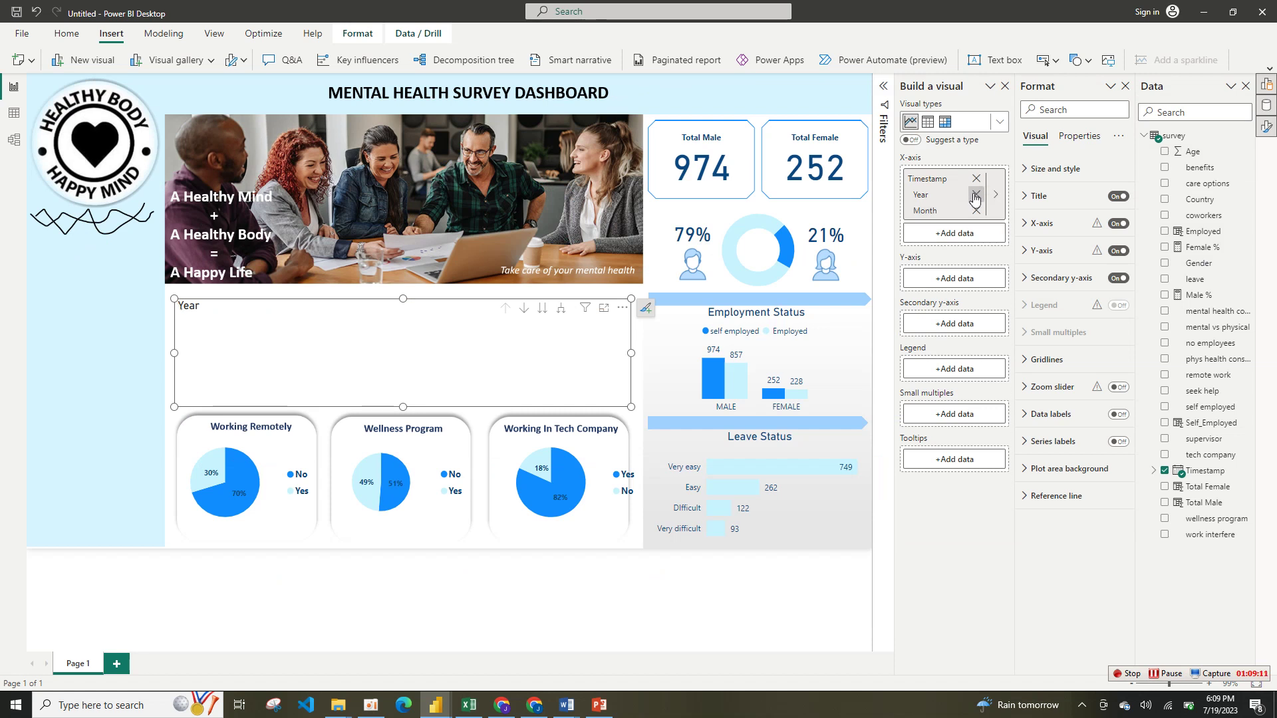
left_click(975, 196)
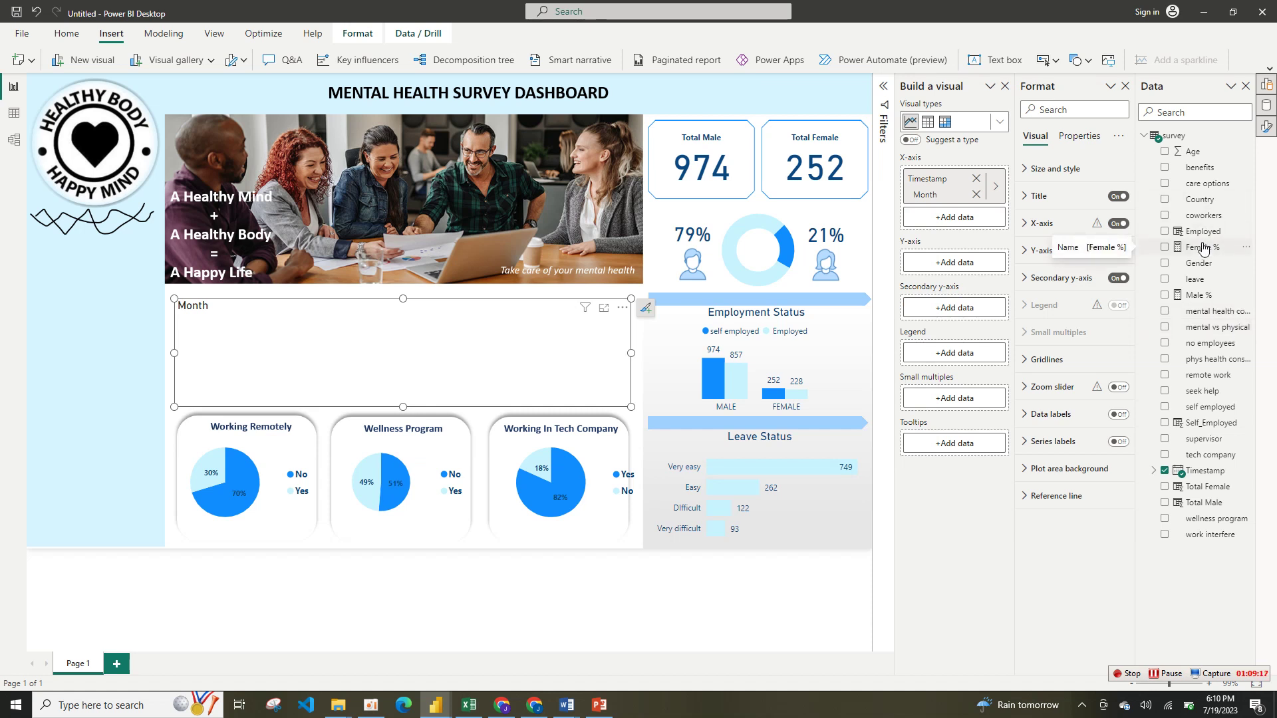
left_click_drag(1196, 266, 959, 262)
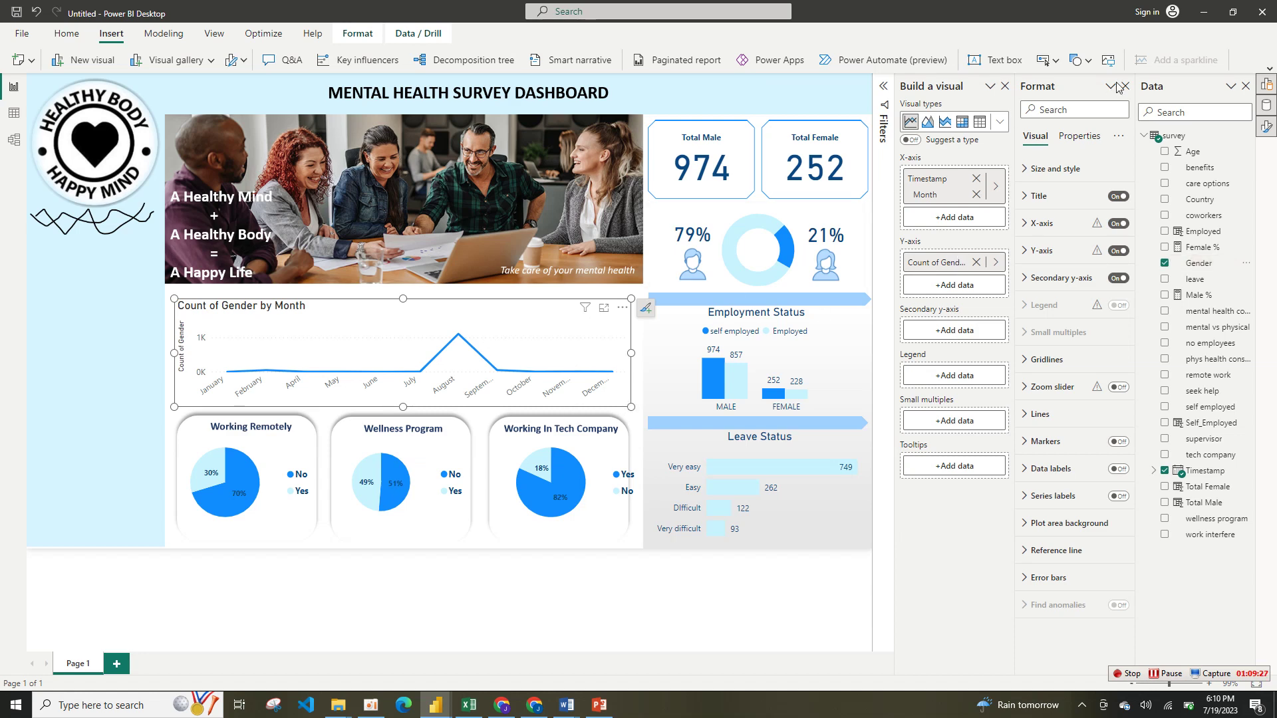
left_click(1263, 90)
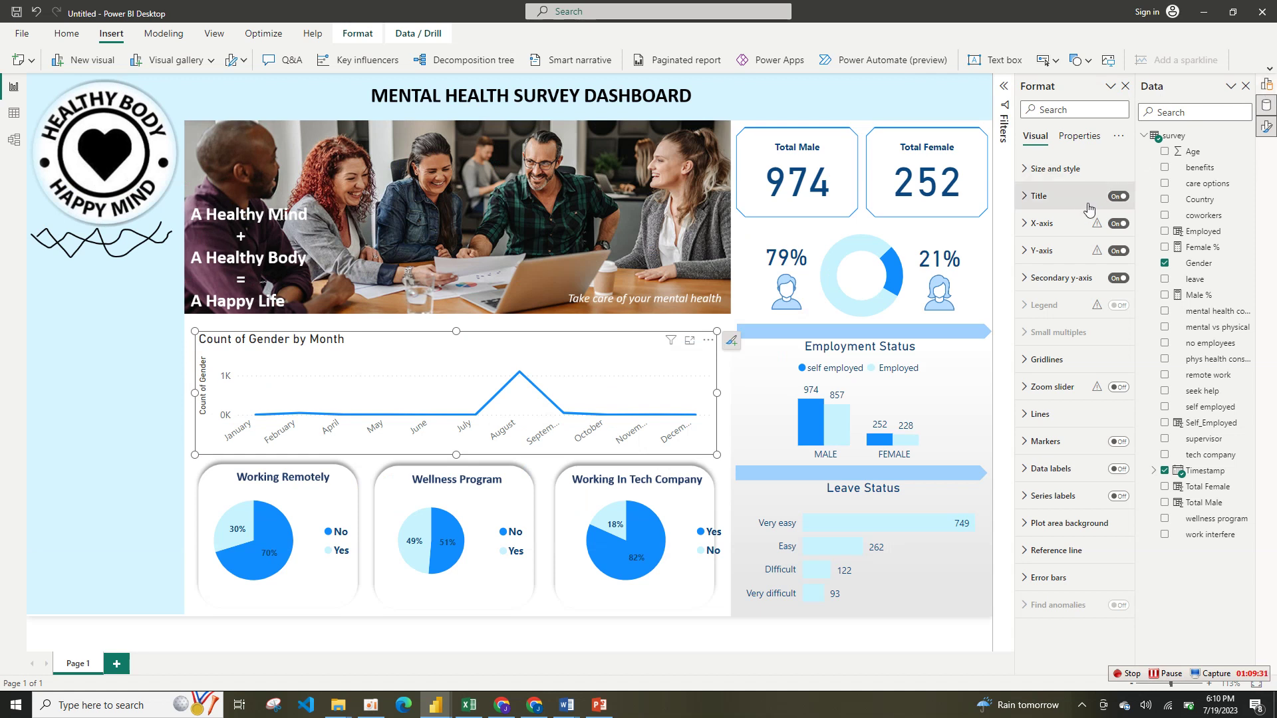
- Turn off the line chart's own title and its X-axis title
left_click(1127, 196)
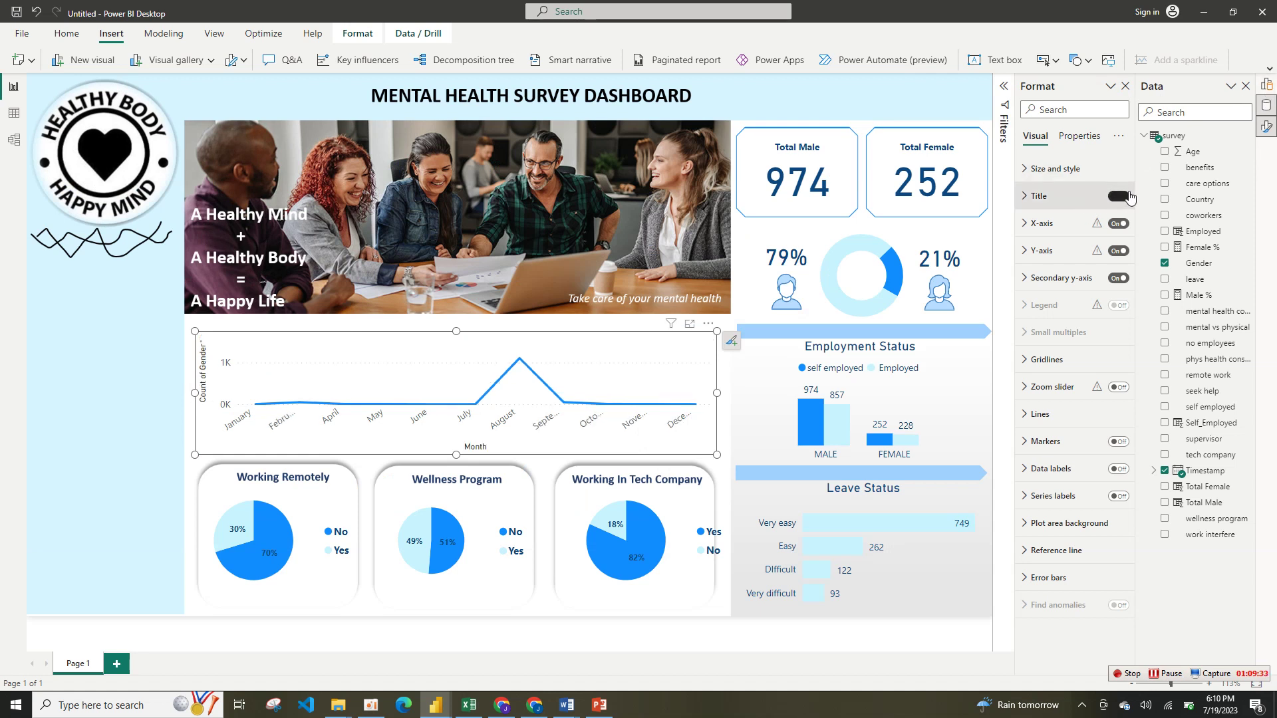
left_click(1088, 224)
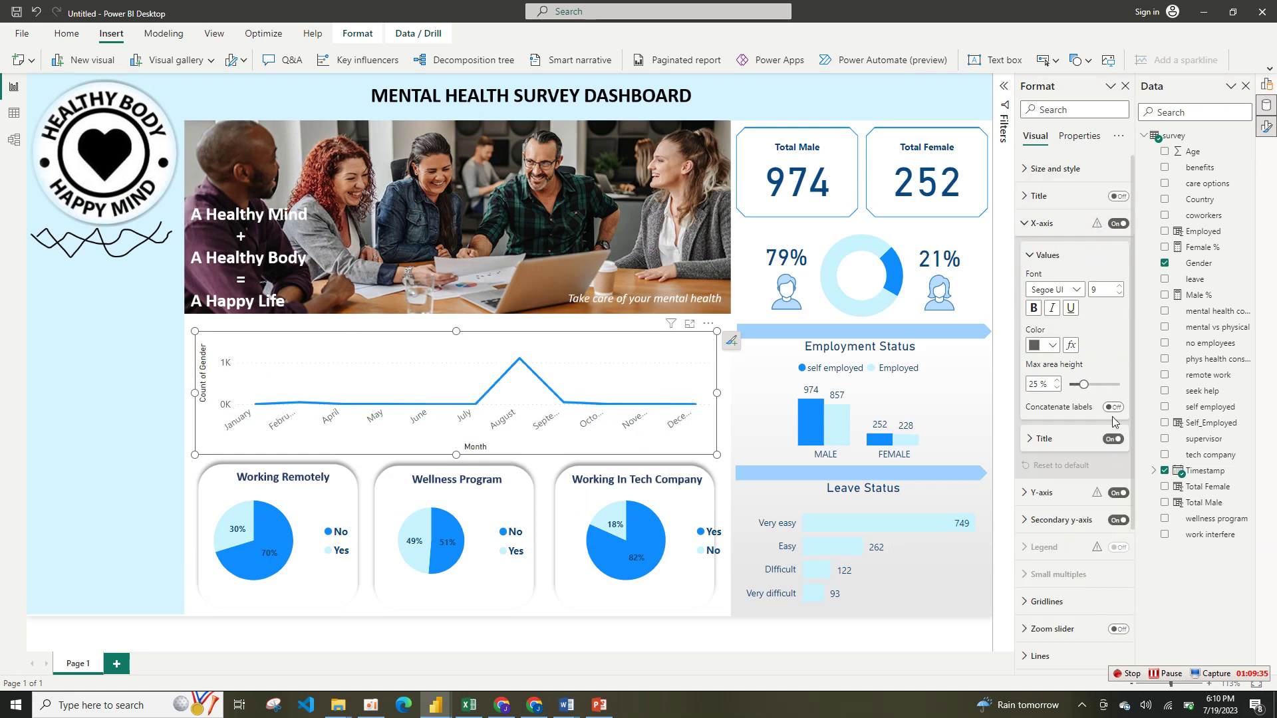
left_click(1120, 440)
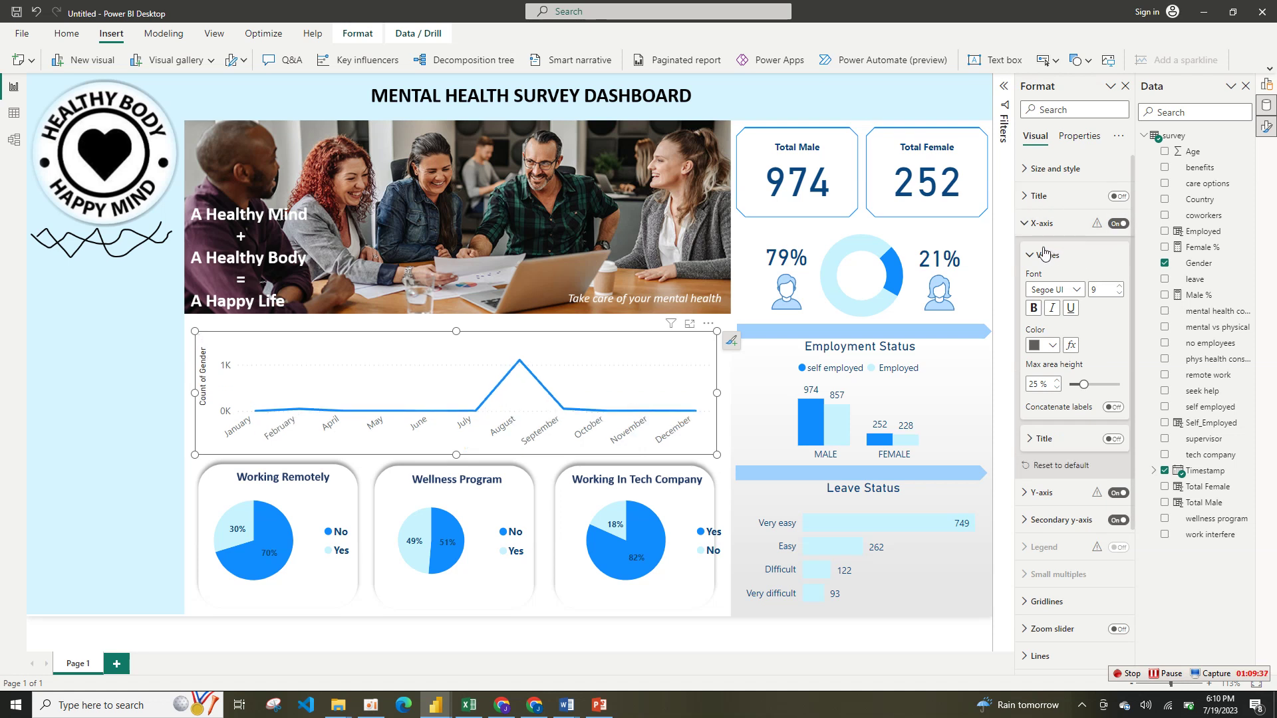
left_click(1044, 223)
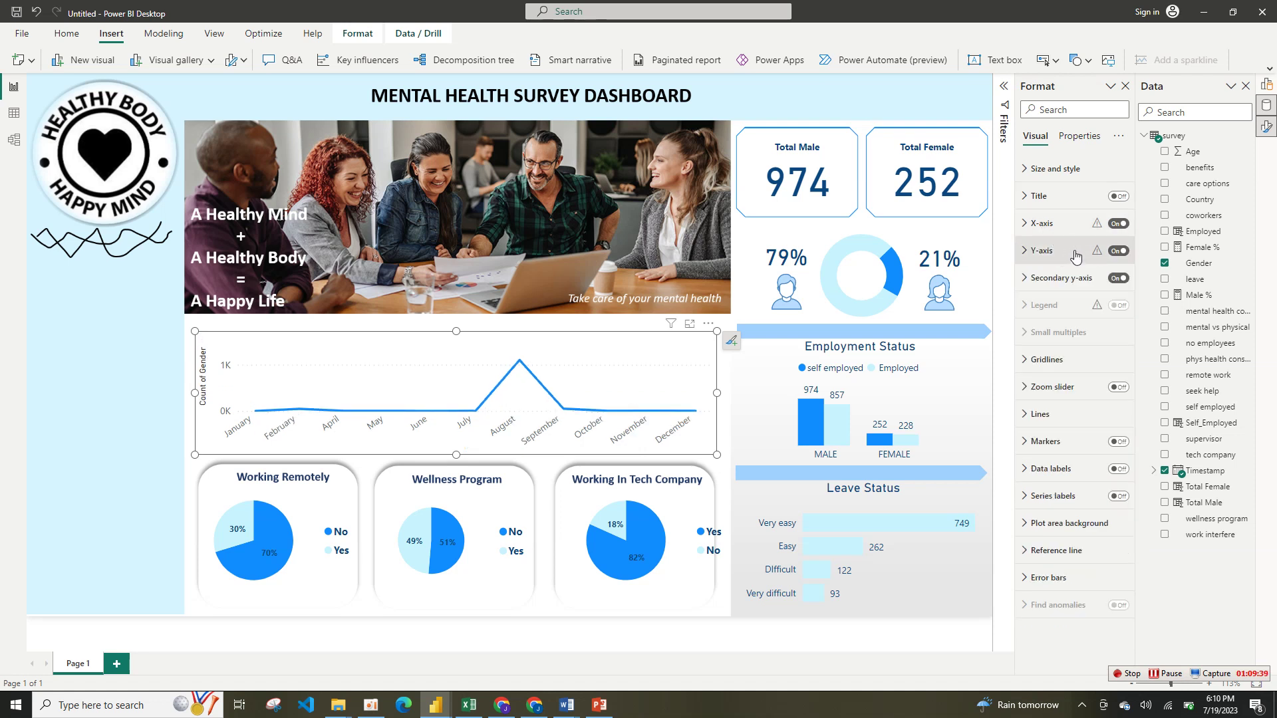
- Turn off the line chart's Y-axis title and the Y-axis itself
left_click(1075, 256)
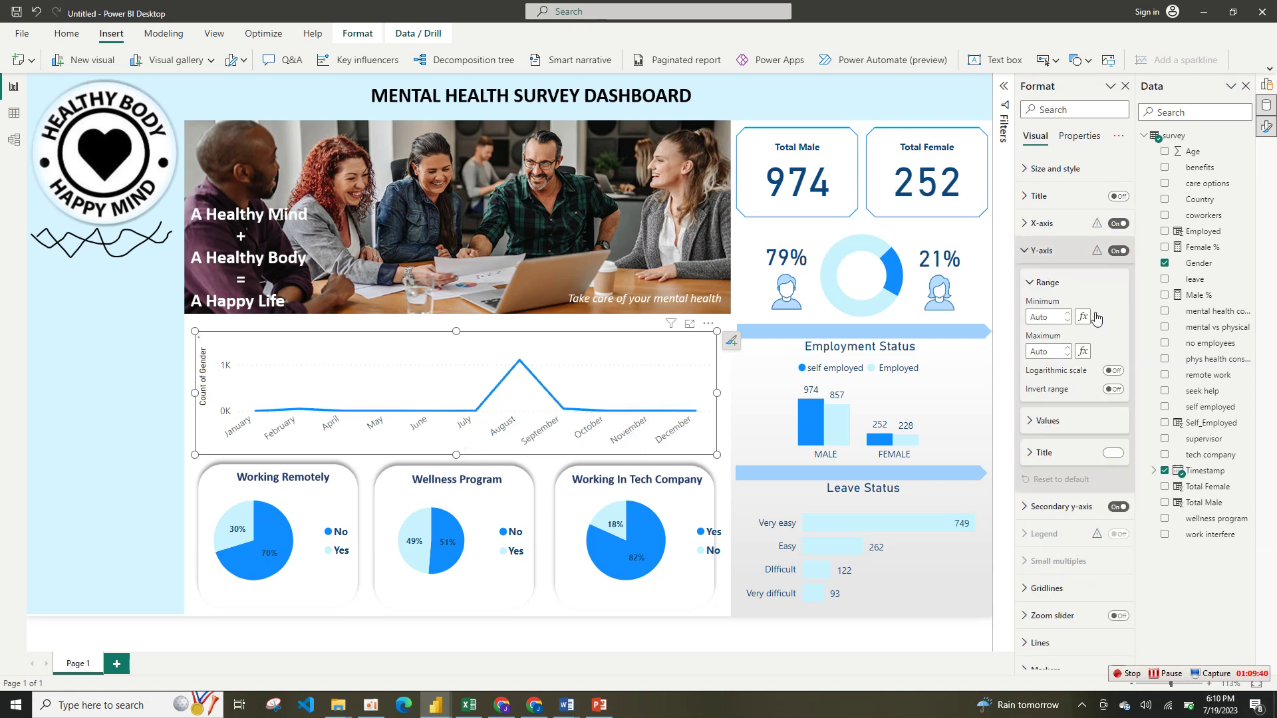
left_click(1114, 455)
left_click(1120, 250)
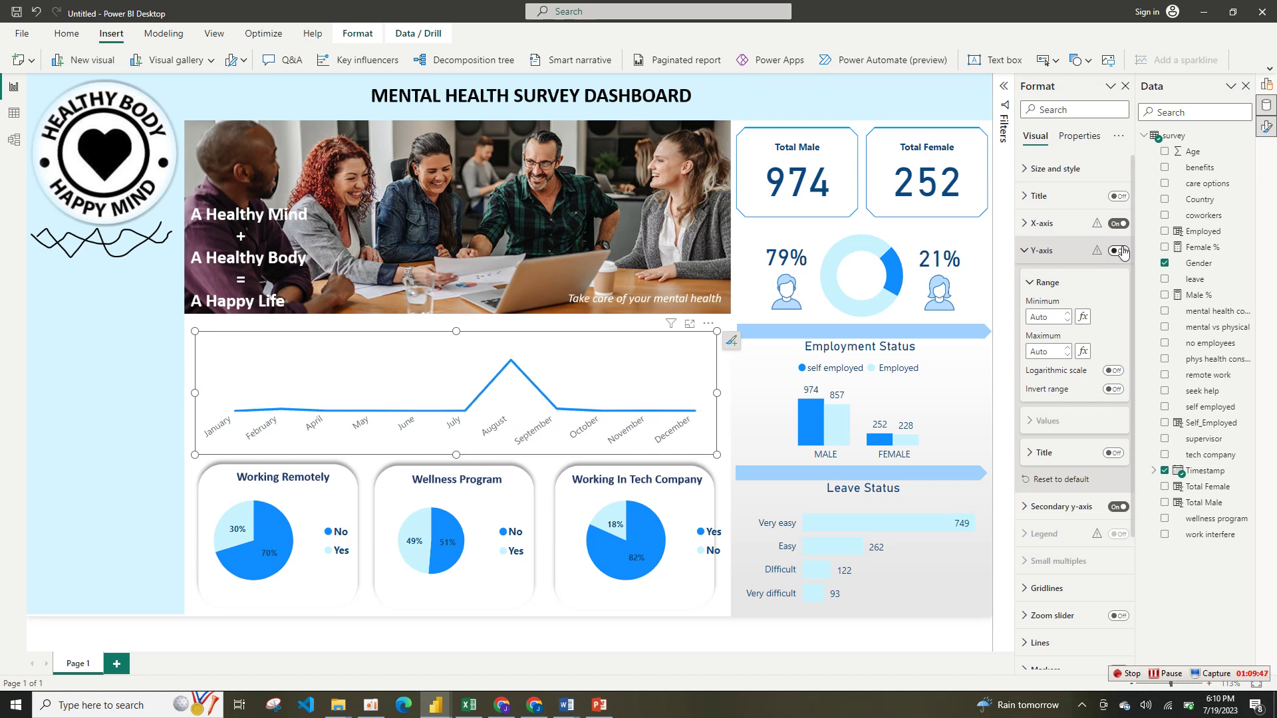
left_click(1045, 251)
- Format the line chart's X-axis month labels in bold with the recently used dark blue
left_click(1061, 222)
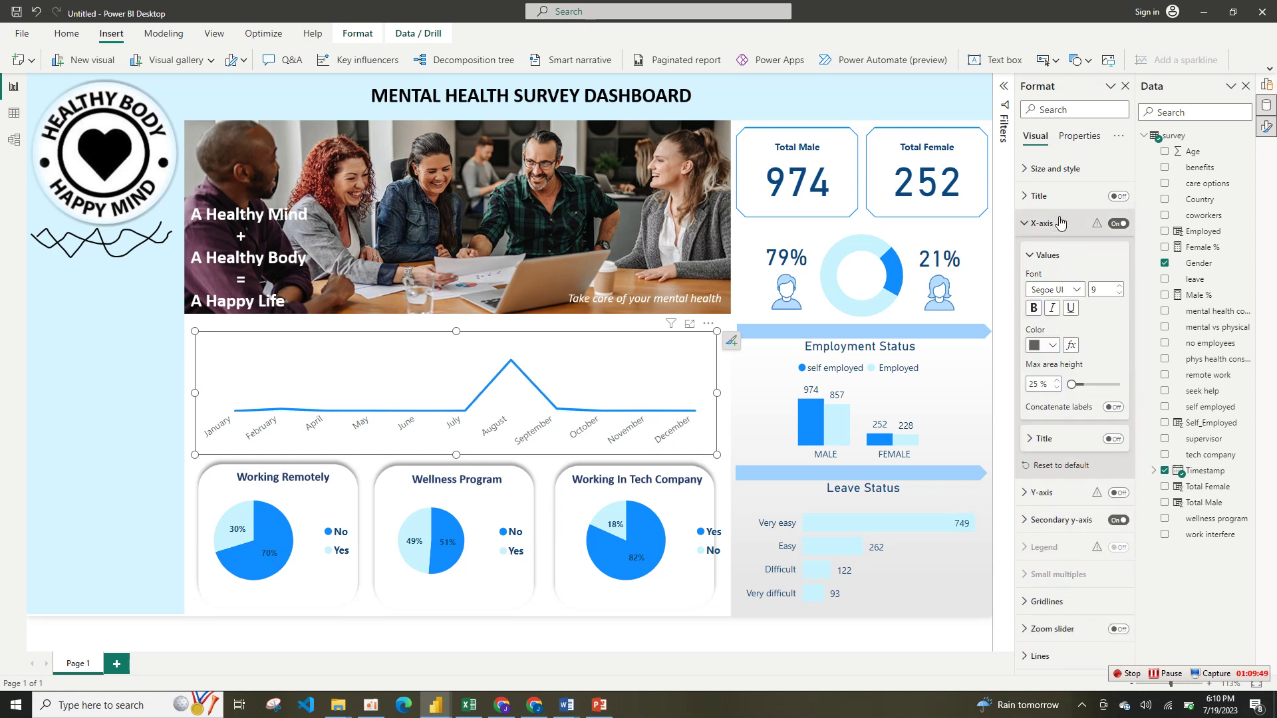
left_click(1052, 345)
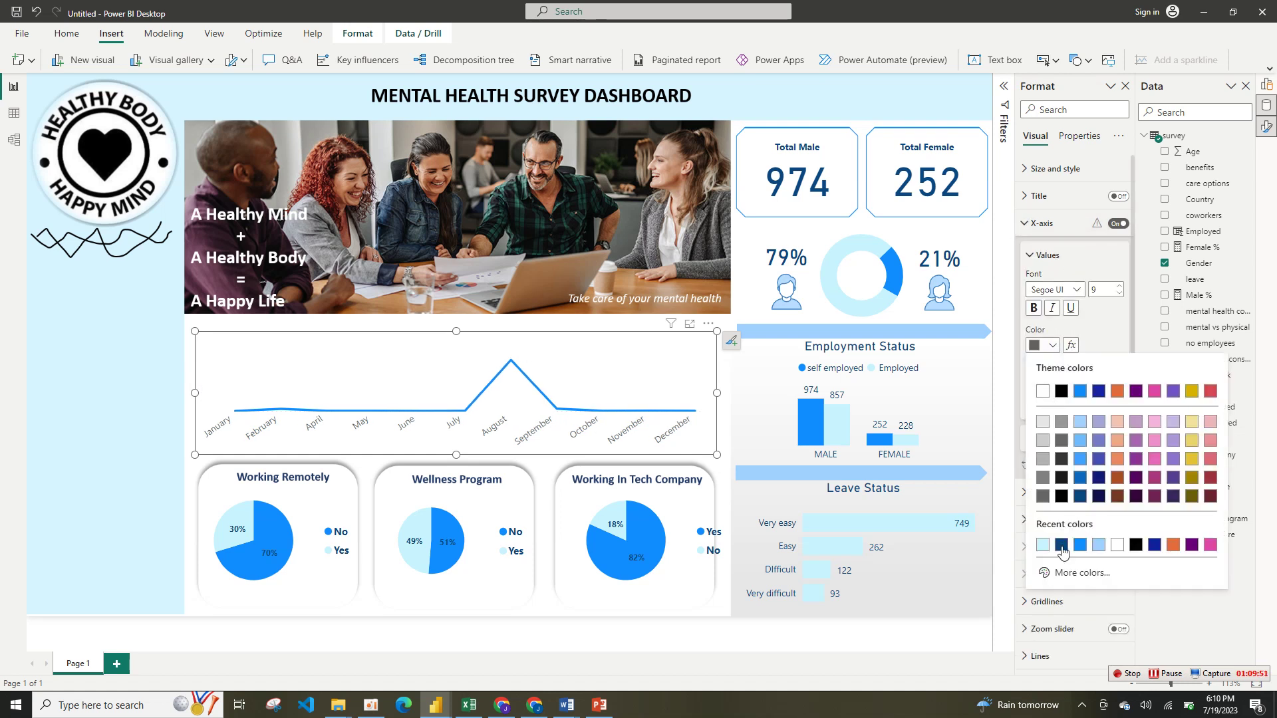
left_click(1062, 545)
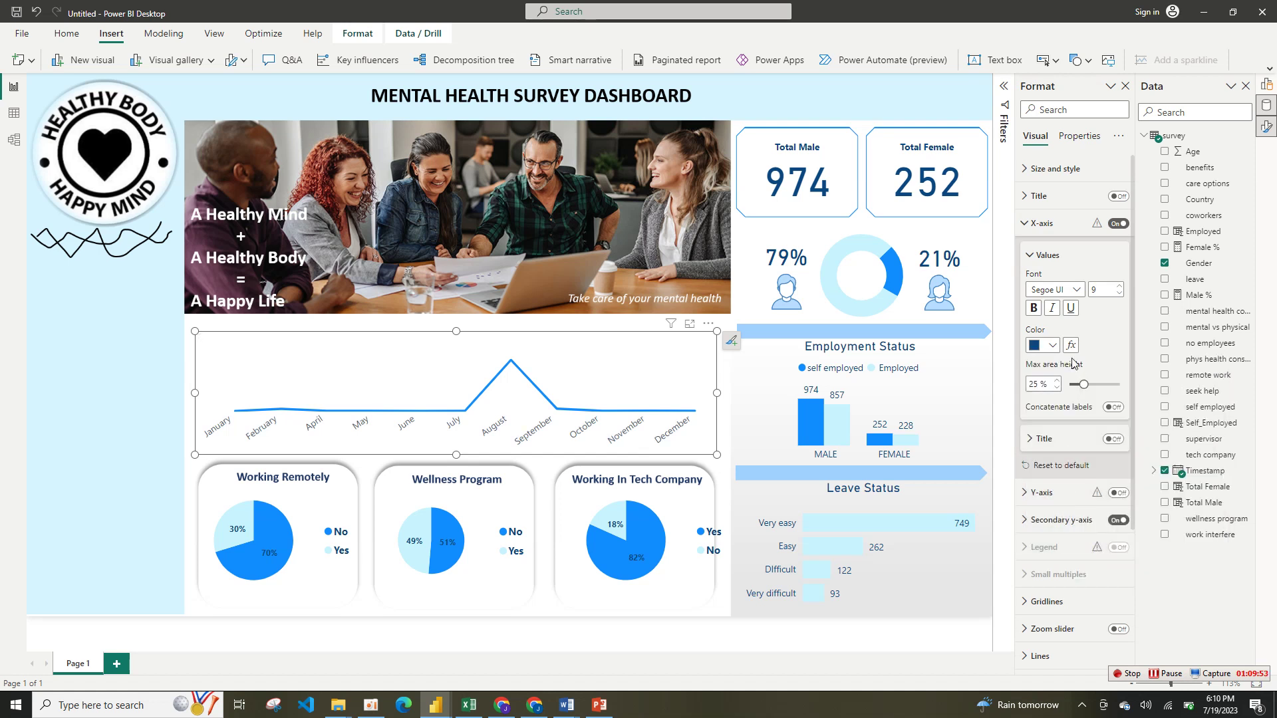
left_click(1033, 309)
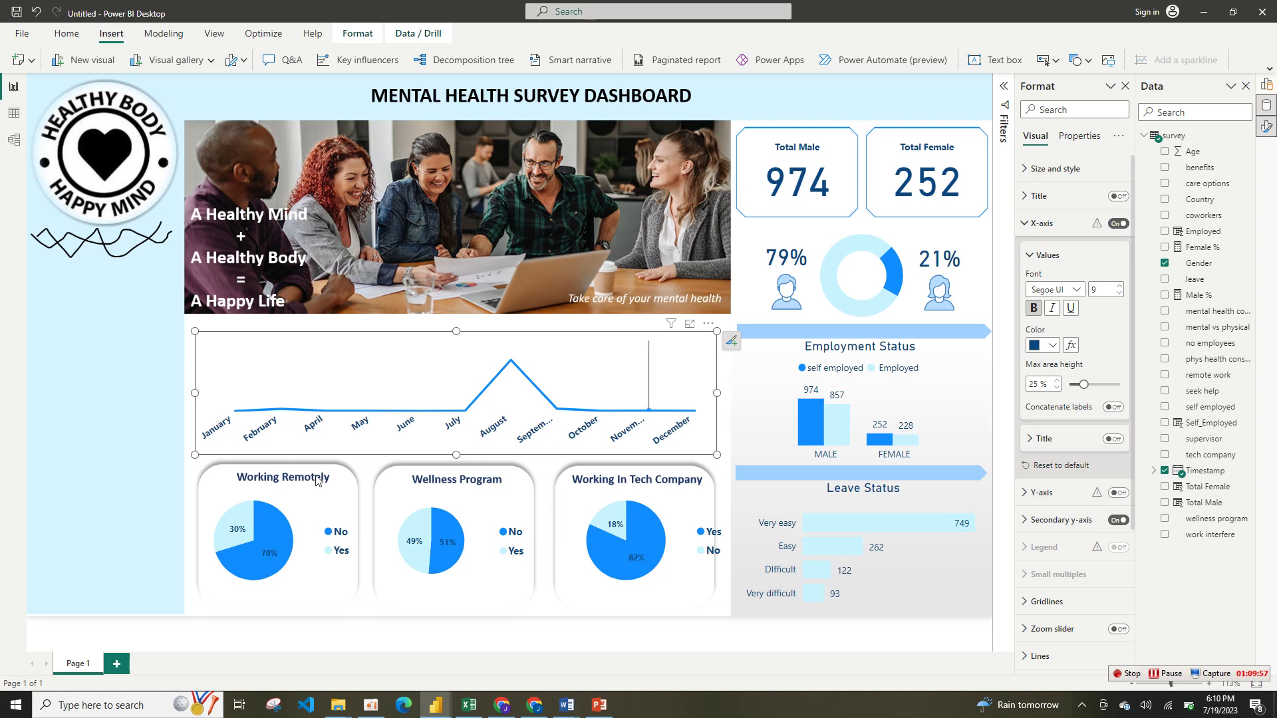
- Enlarge the line chart within the Time Stamp area to about 701 wide and 197 high
left_click_drag(194, 454, 169, 456)
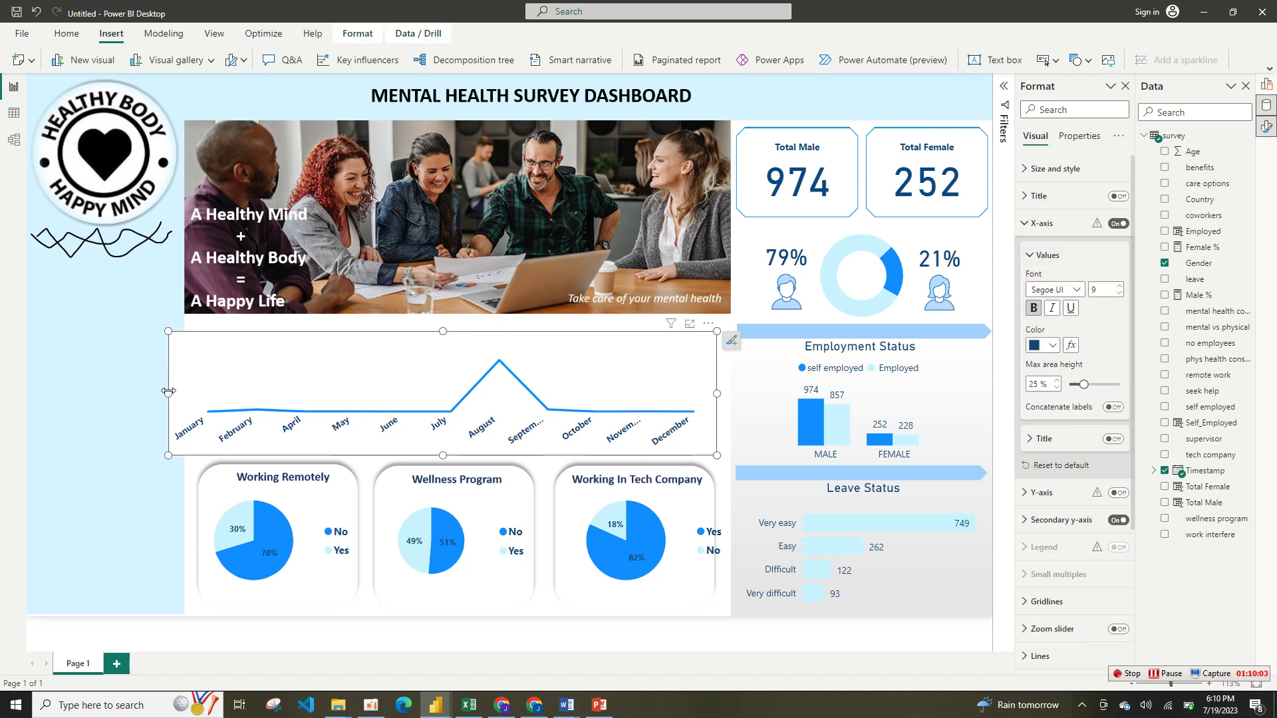
left_click_drag(169, 393, 191, 394)
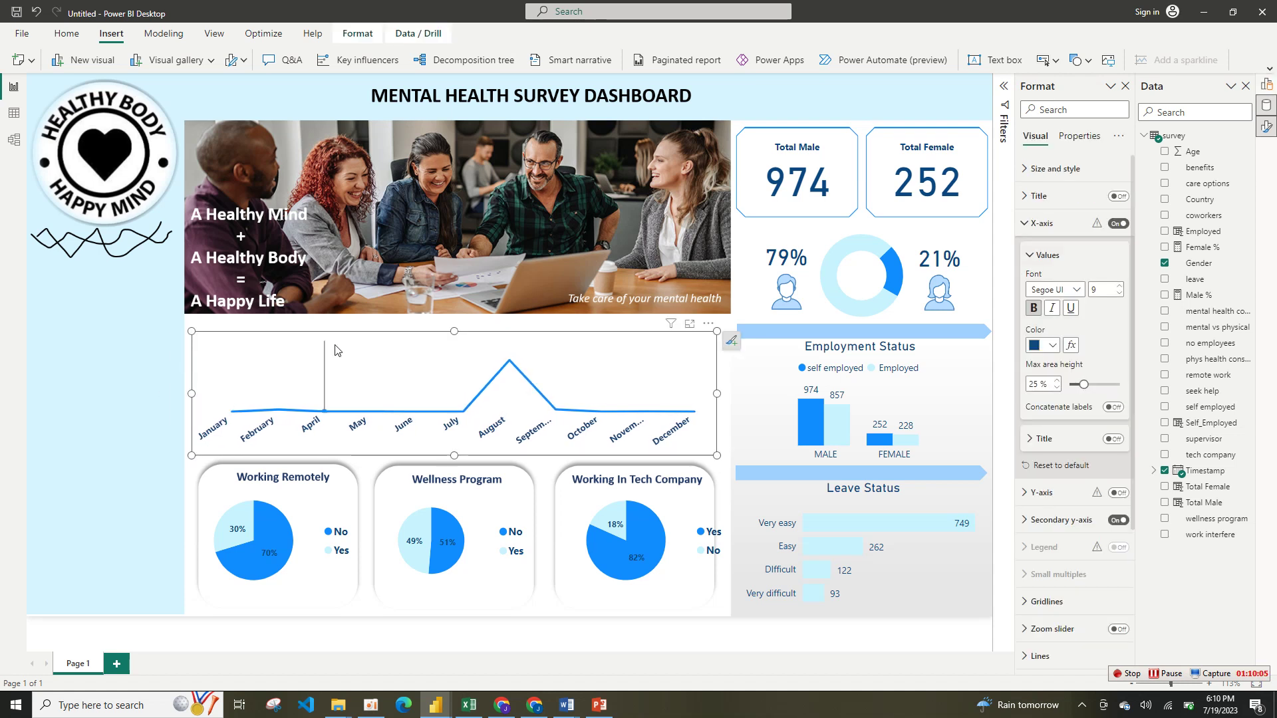
left_click_drag(455, 332, 457, 322)
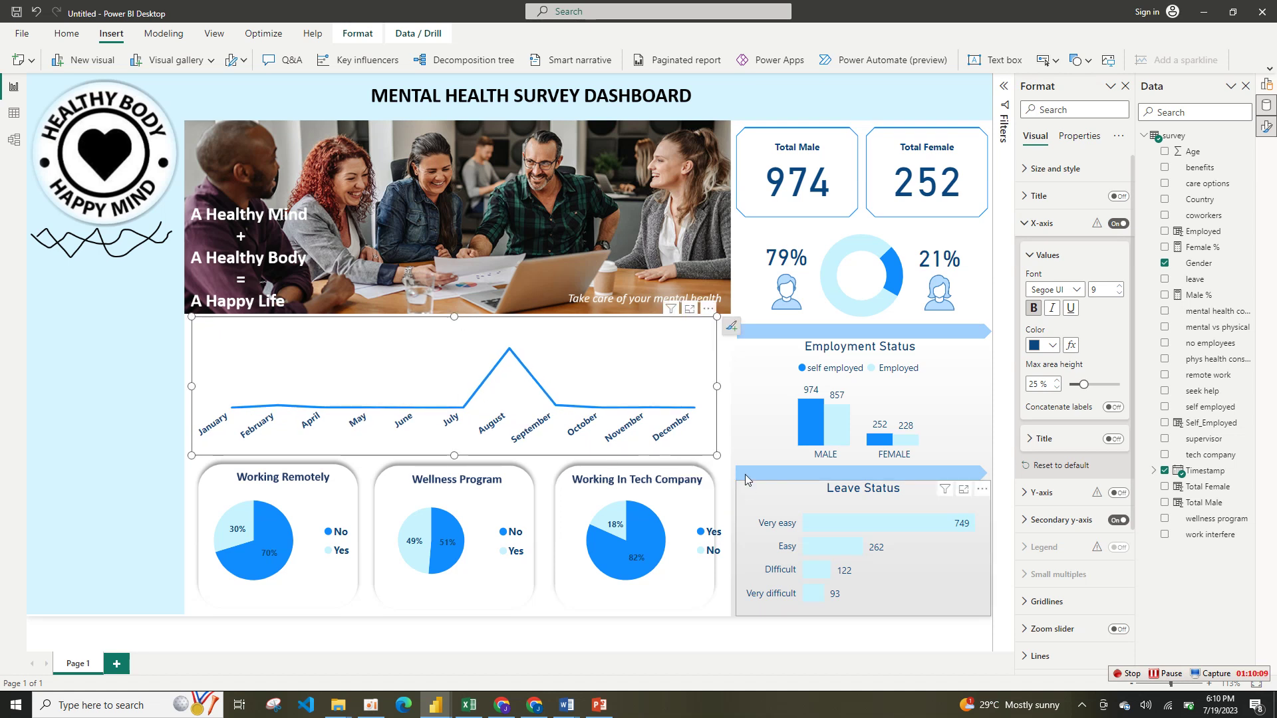
mouse_move(718, 455)
left_mouse_down()
mouse_move(723, 465)
mouse_move(706, 455)
mouse_move(715, 460)
left_mouse_up()
- Turn off the line chart's background and its secondary Y-axis
left_click(1042, 223)
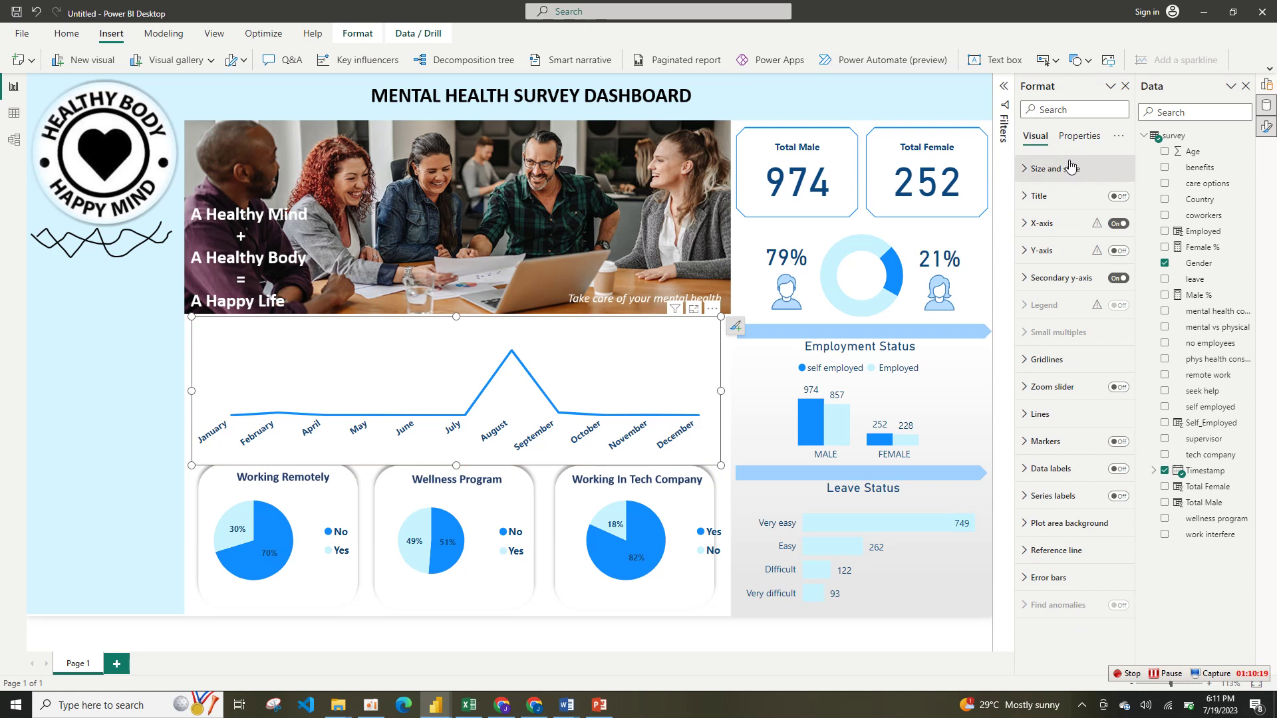
left_click(1069, 170)
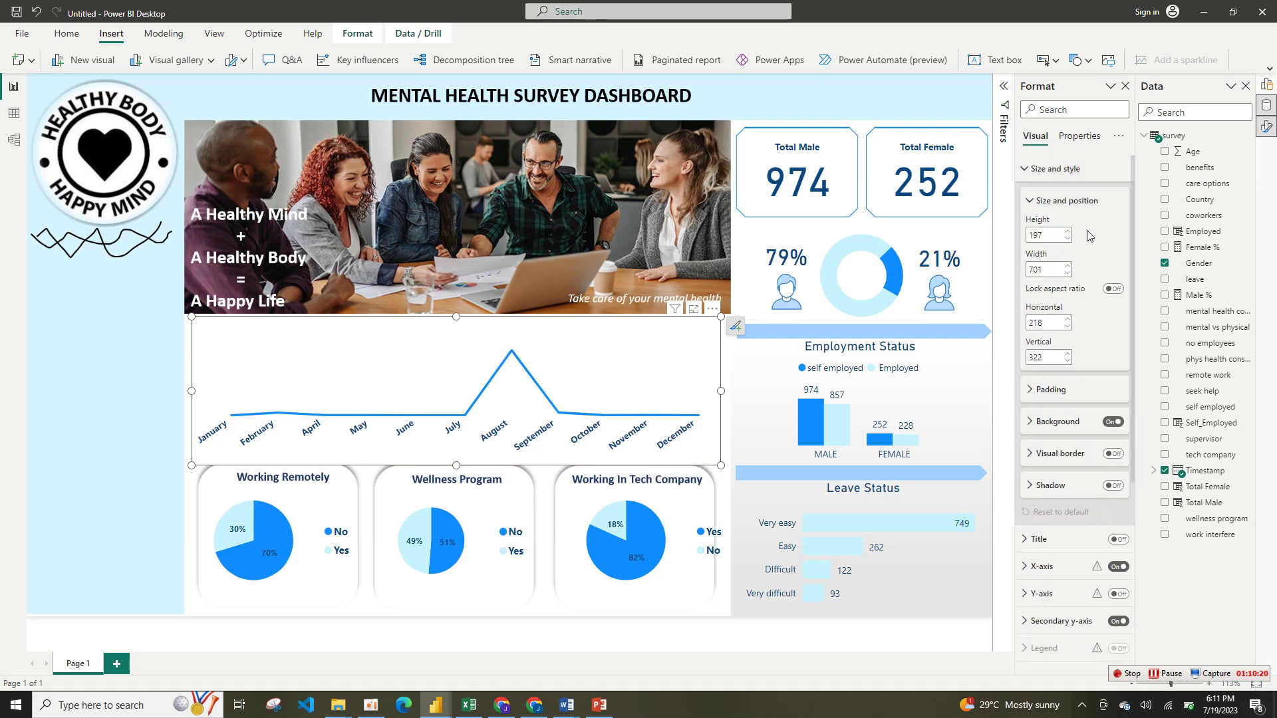
left_click(1113, 422)
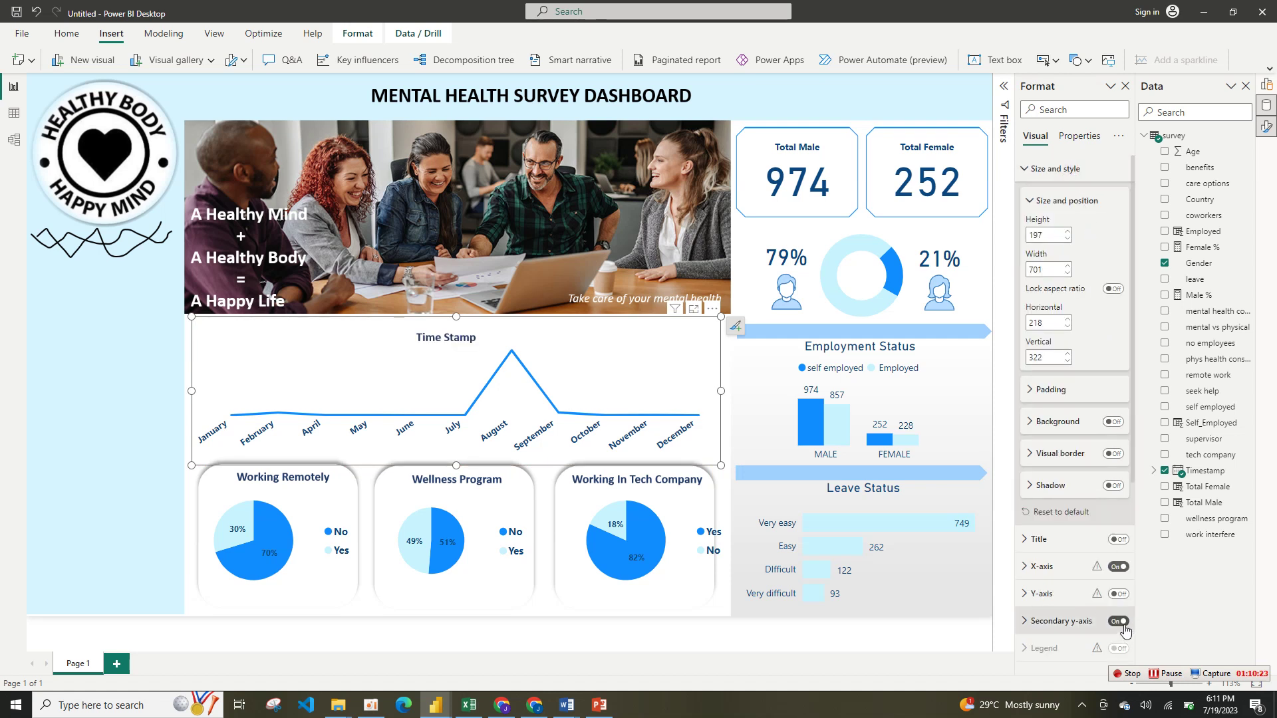
left_click(1122, 622)
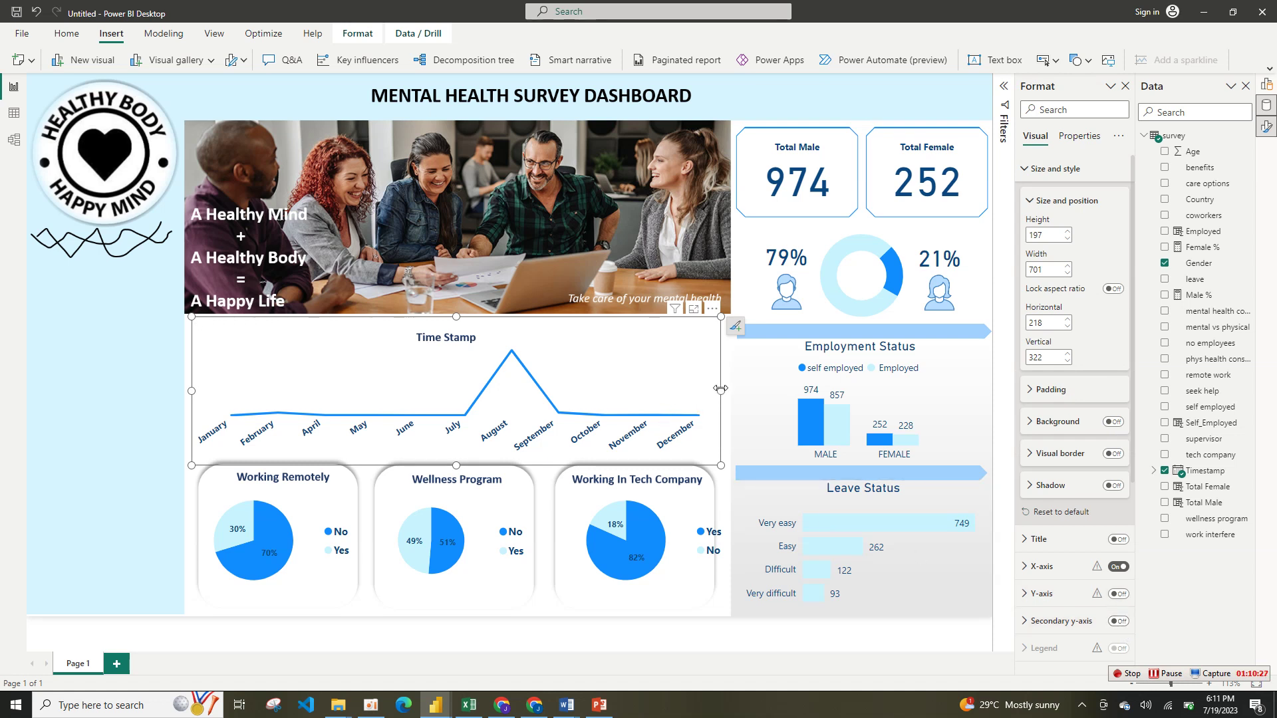
- Resize the line chart to about 716 wide and 187 high under the banner image, and deselect it
left_click_drag(721, 390, 733, 390)
left_click_drag(732, 317, 729, 328)
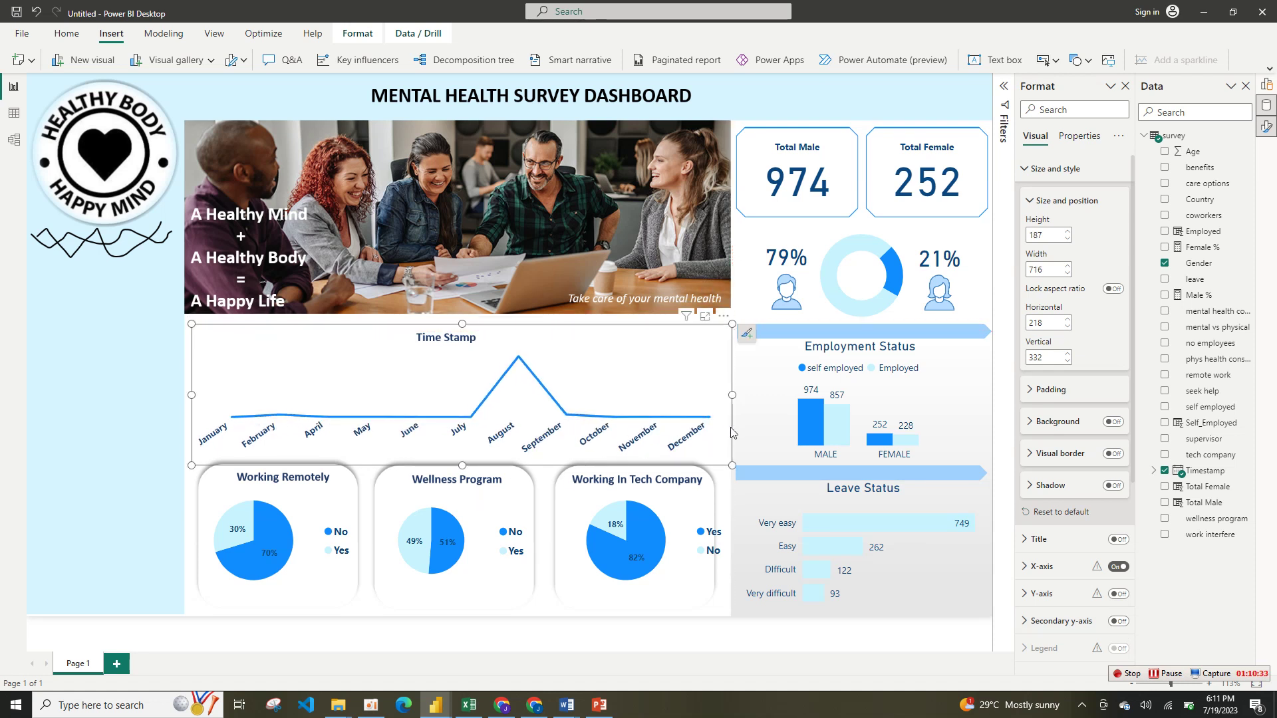
left_click(150, 387)
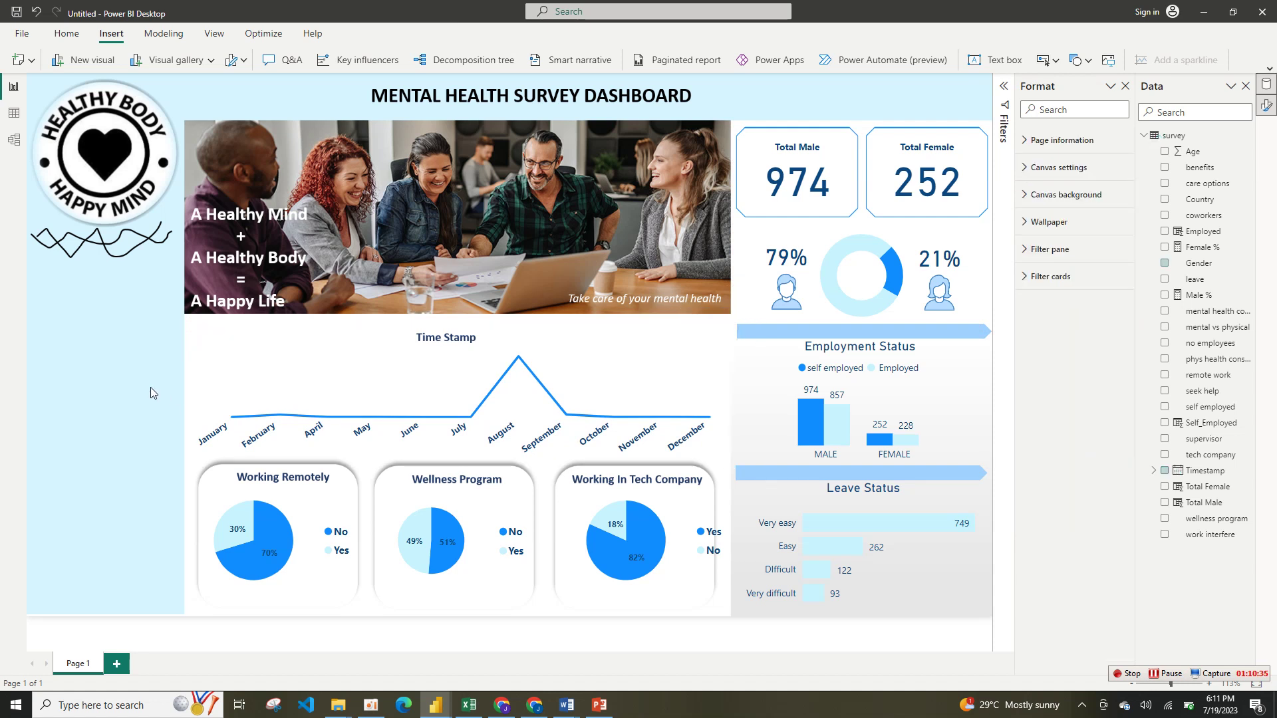
- Move the Time Stamp line chart slightly up within its area and deselect it
left_click(460, 463)
left_click_drag(462, 465, 461, 459)
left_click(153, 441)
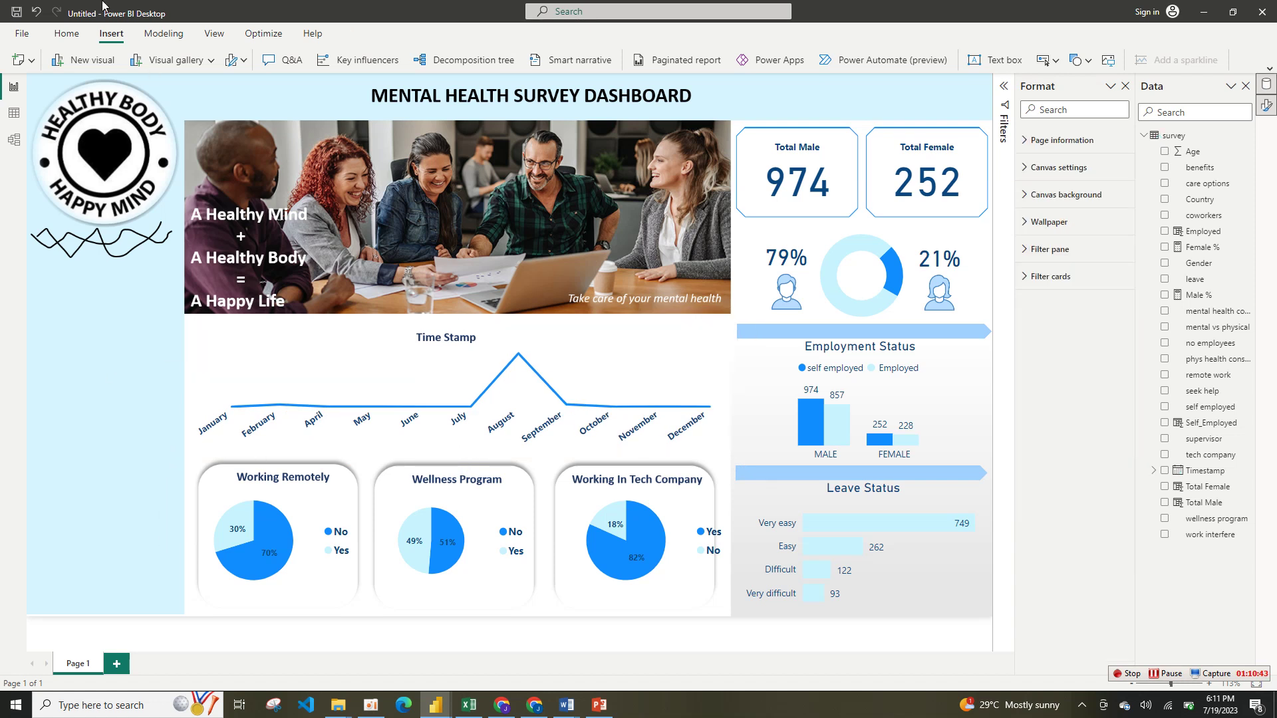
- Insert a slicer on the report page and populate it with the Timestamp field
left_click(198, 61)
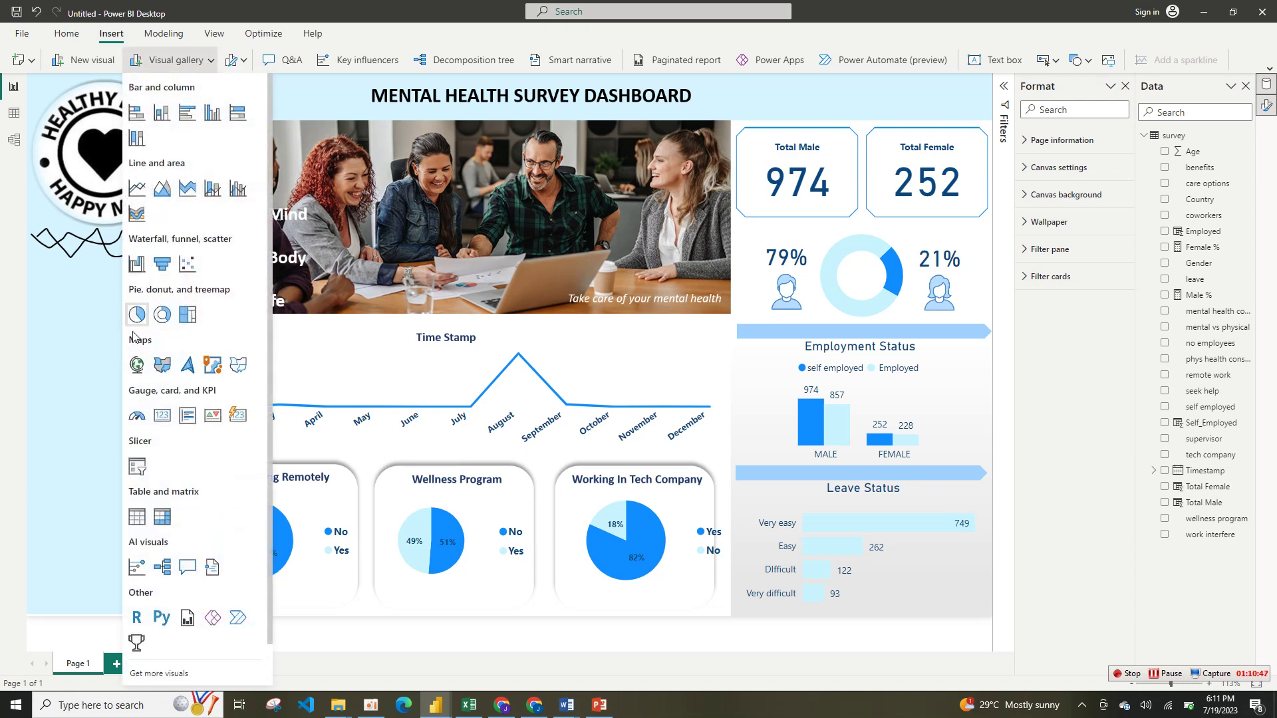
left_click(138, 470)
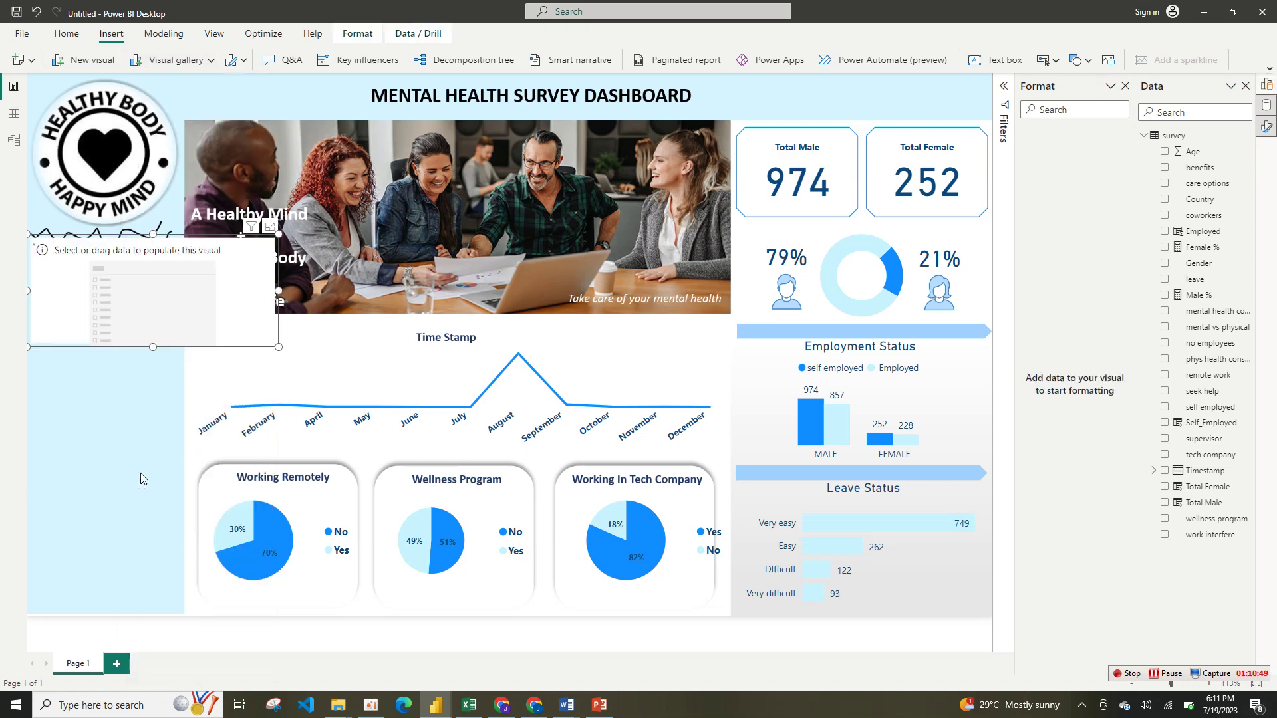
right_click(1266, 108)
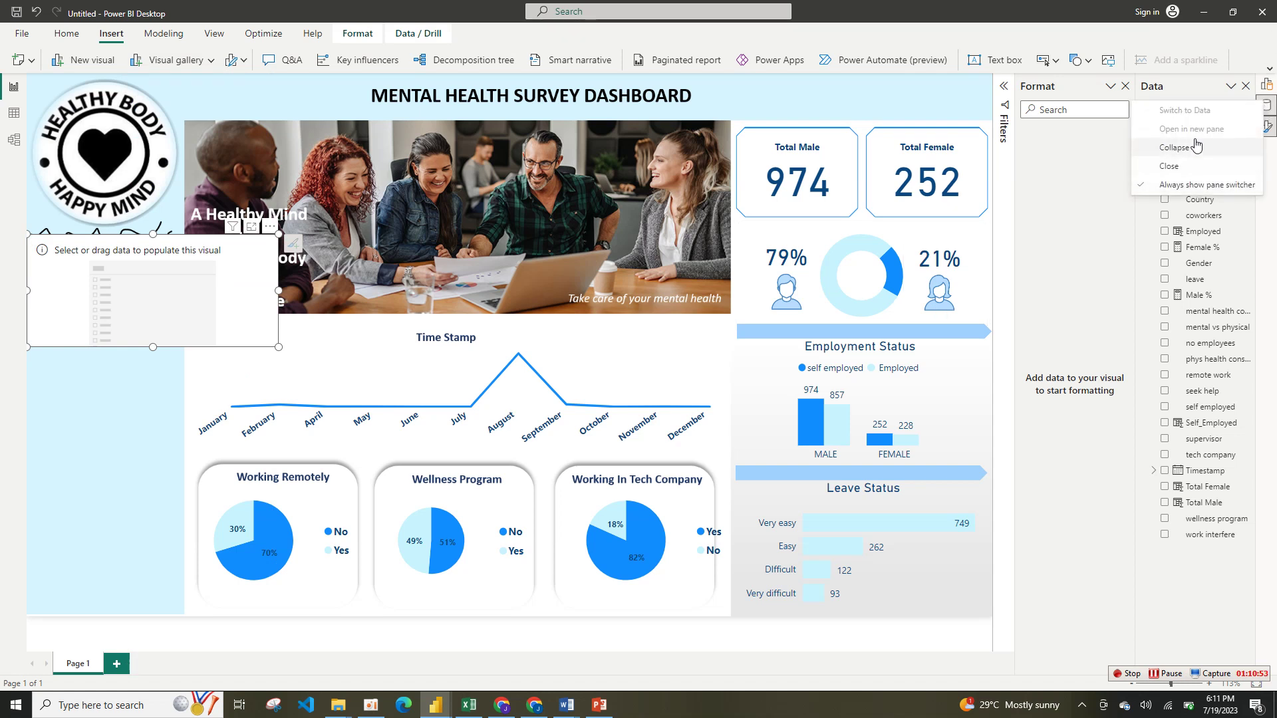
left_click(1269, 90)
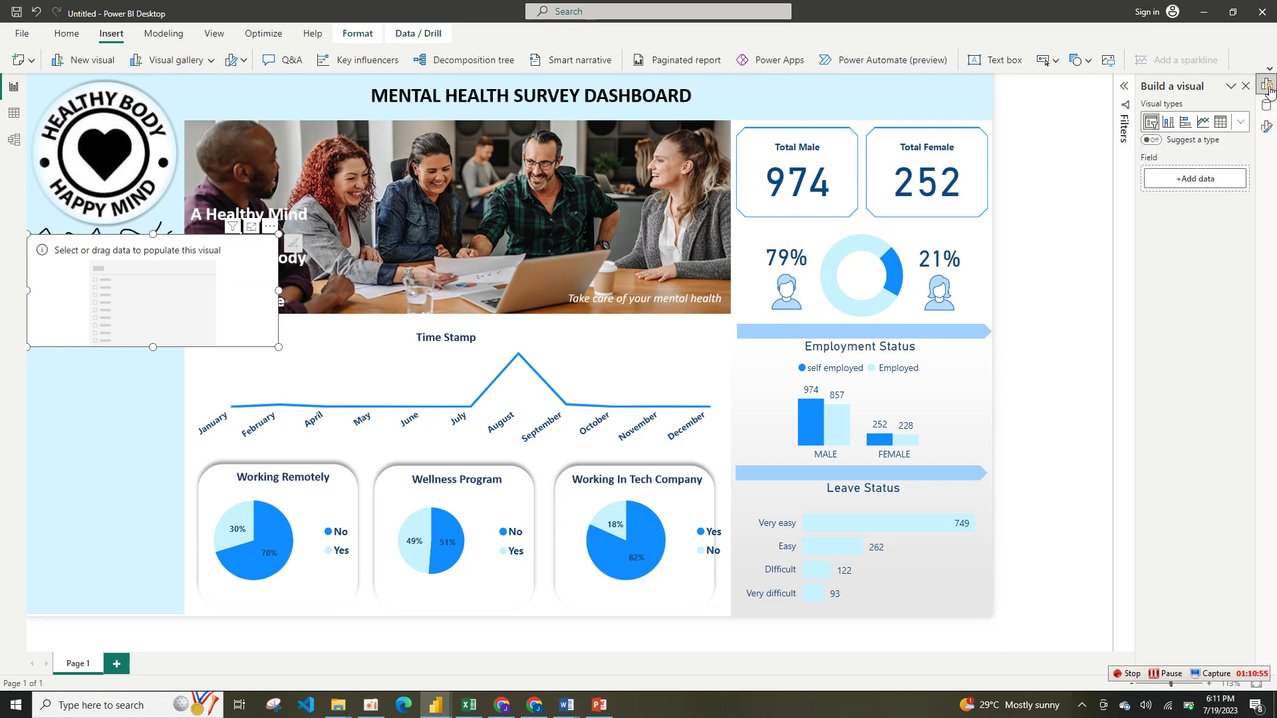
right_click(1267, 86)
left_click(1273, 273)
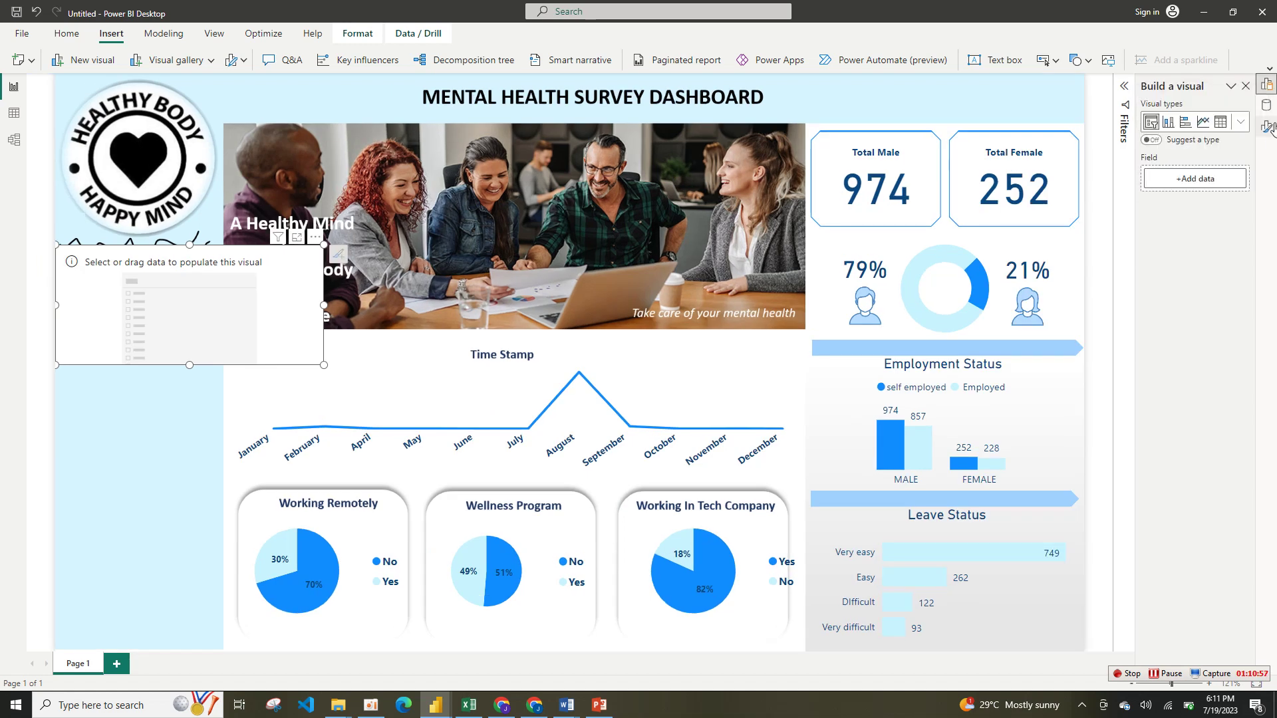
left_click(1266, 105)
left_click(1267, 128)
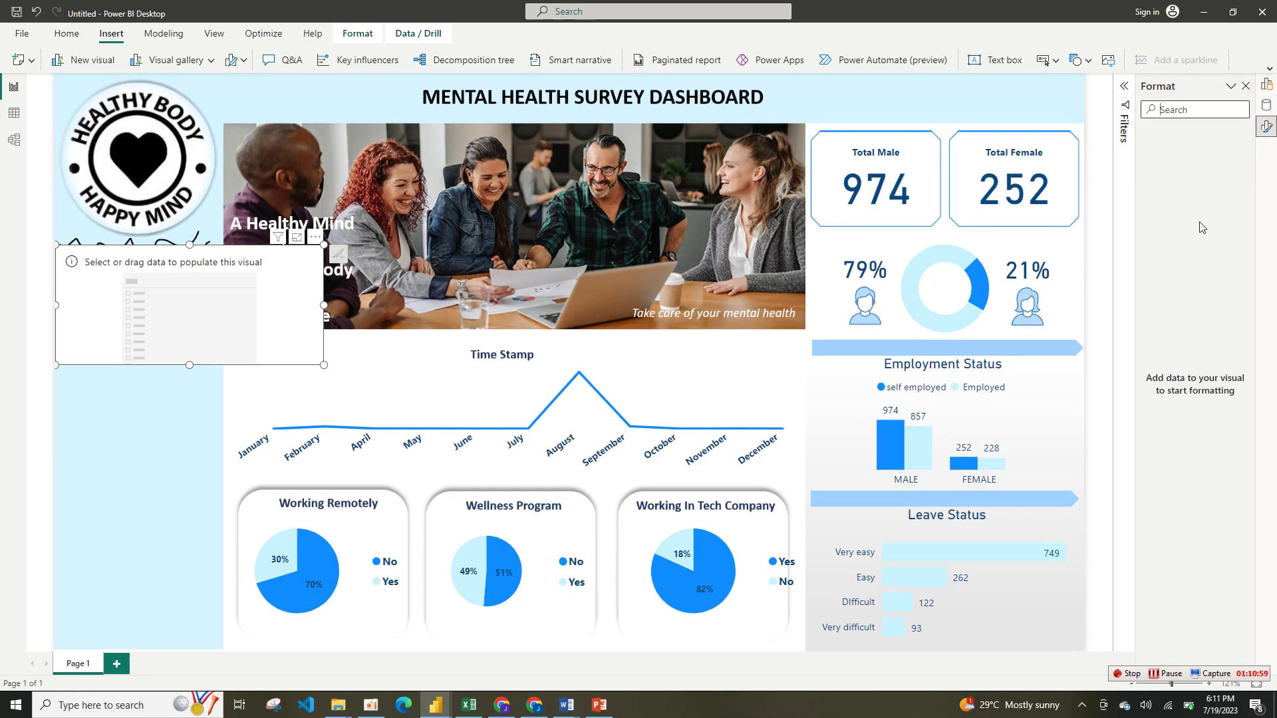
left_click(1266, 105)
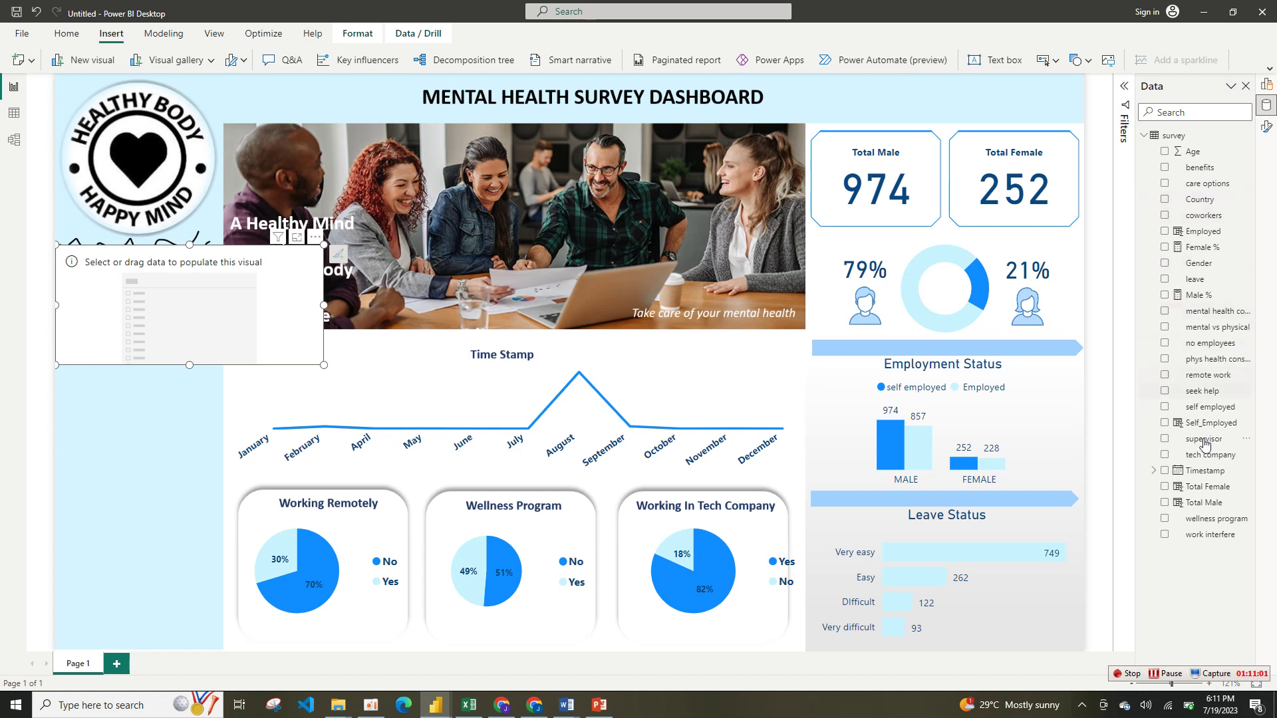
left_click(1164, 471)
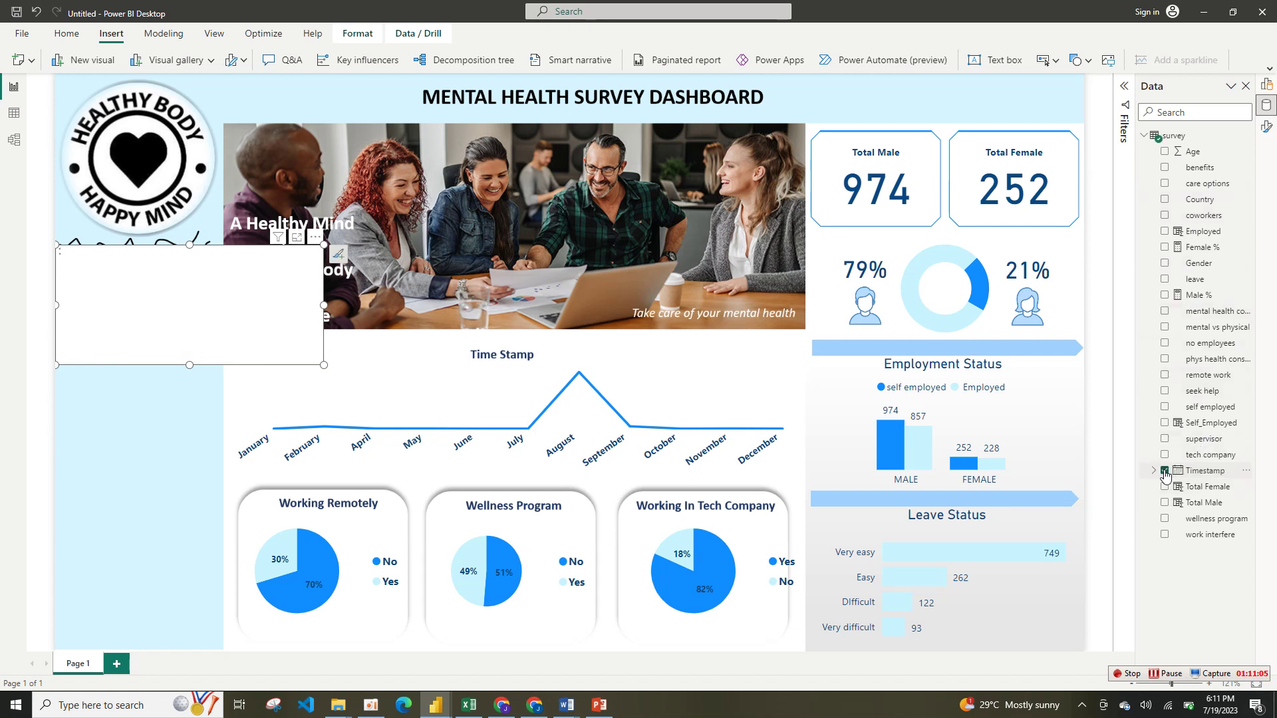
- Switch the slicer's Timestamp field to Date Hierarchy, keeping the format and build options open beside the data fields
right_click(1268, 128)
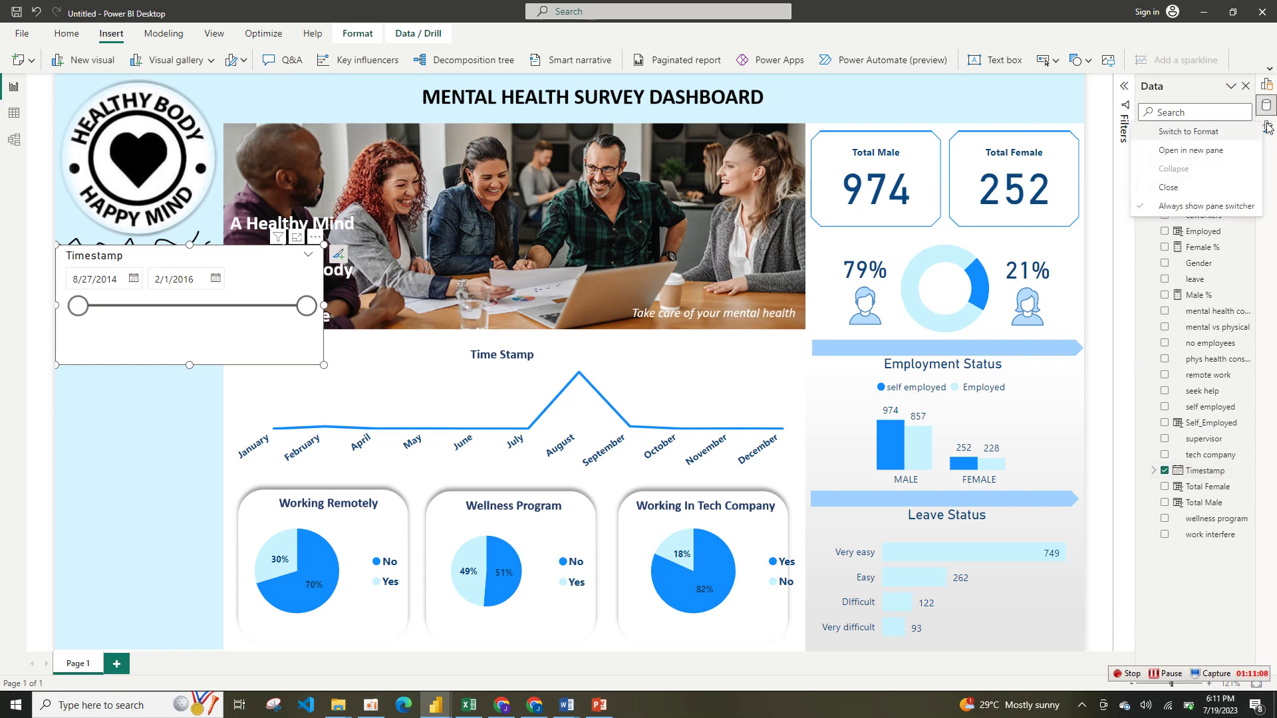
left_click(1211, 160)
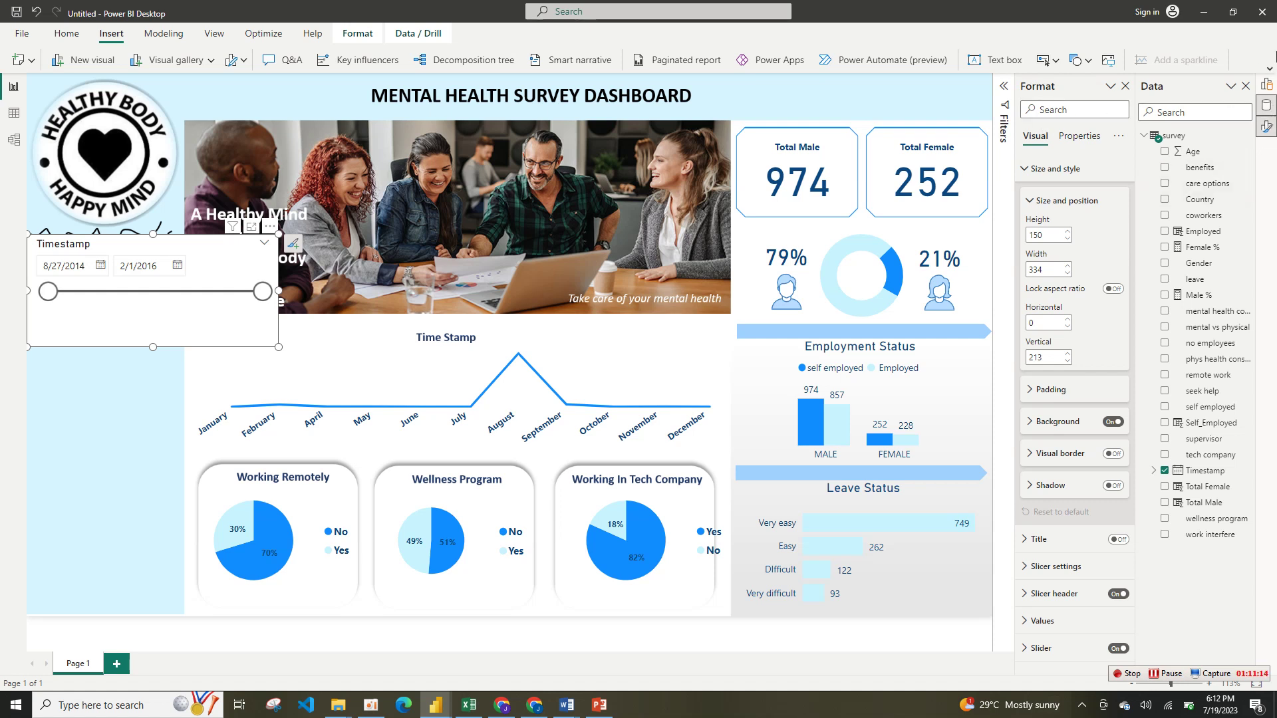
right_click(1266, 85)
left_click(1208, 111)
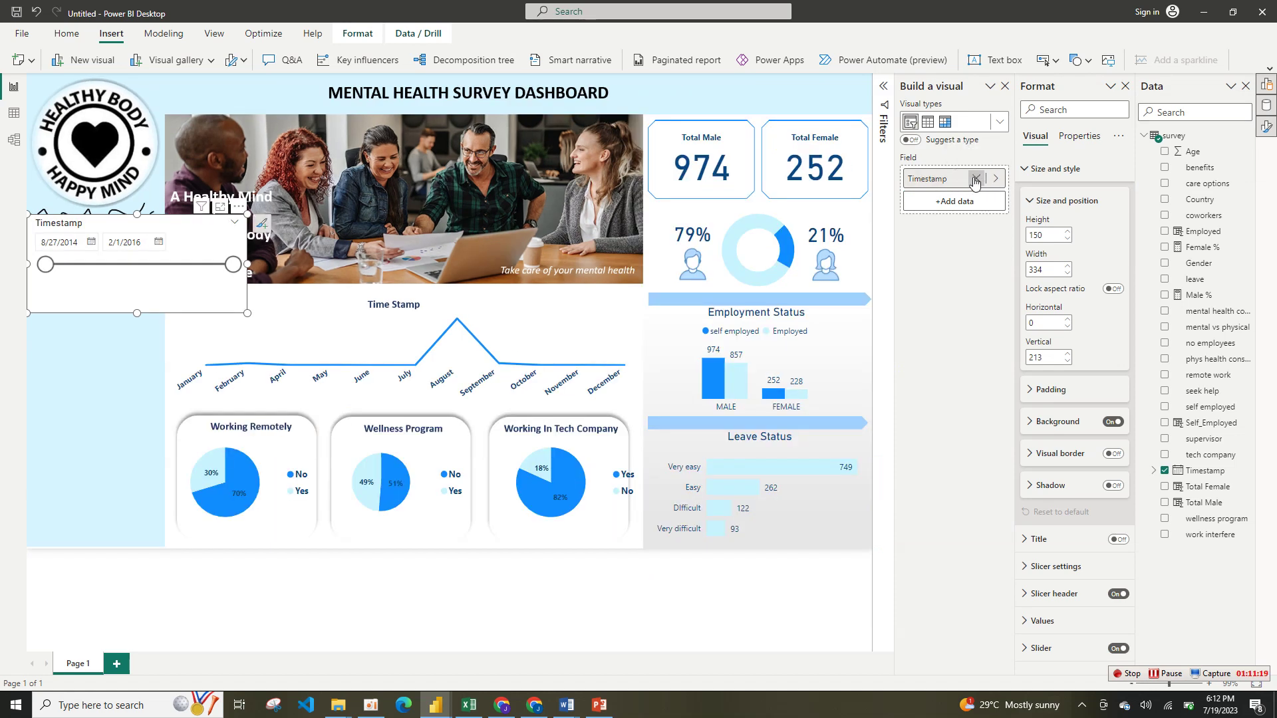
left_click(995, 179)
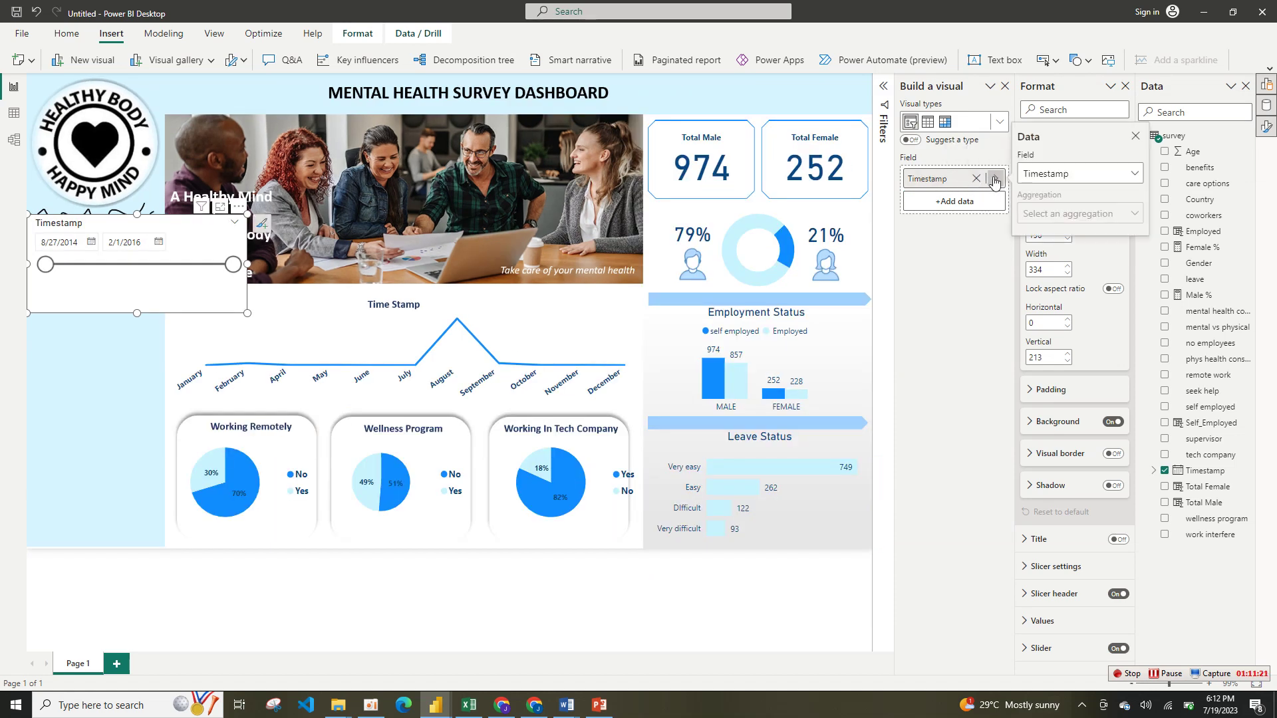
left_click(939, 186)
left_click(938, 185)
right_click(938, 186)
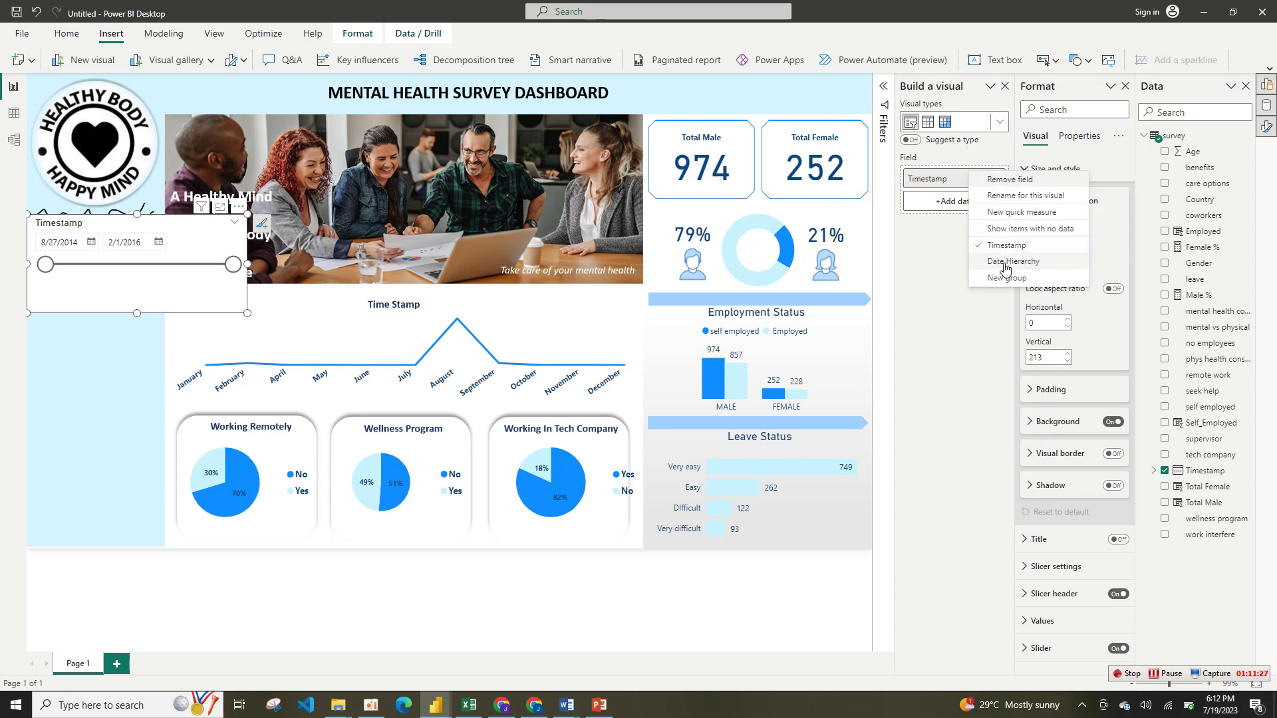
left_click(1004, 263)
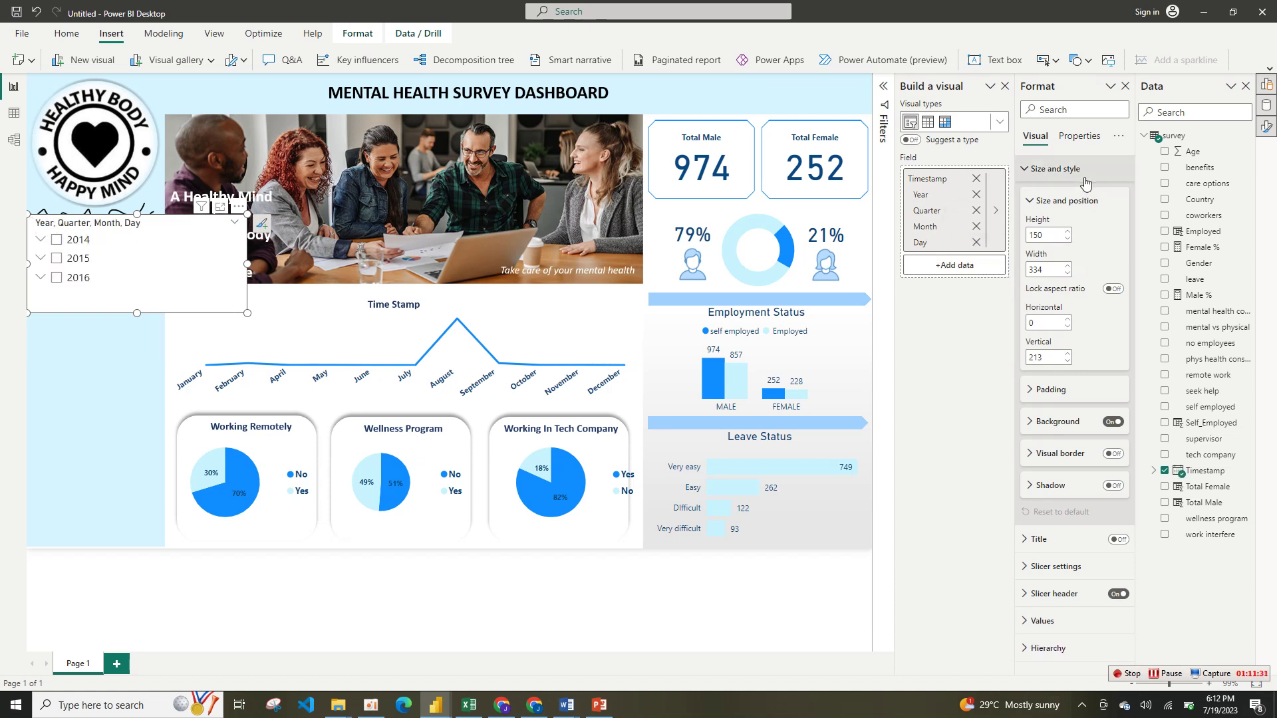
- Turn off the slicer's background and slicer header, keeping its style as Vertical list
left_click(1084, 136)
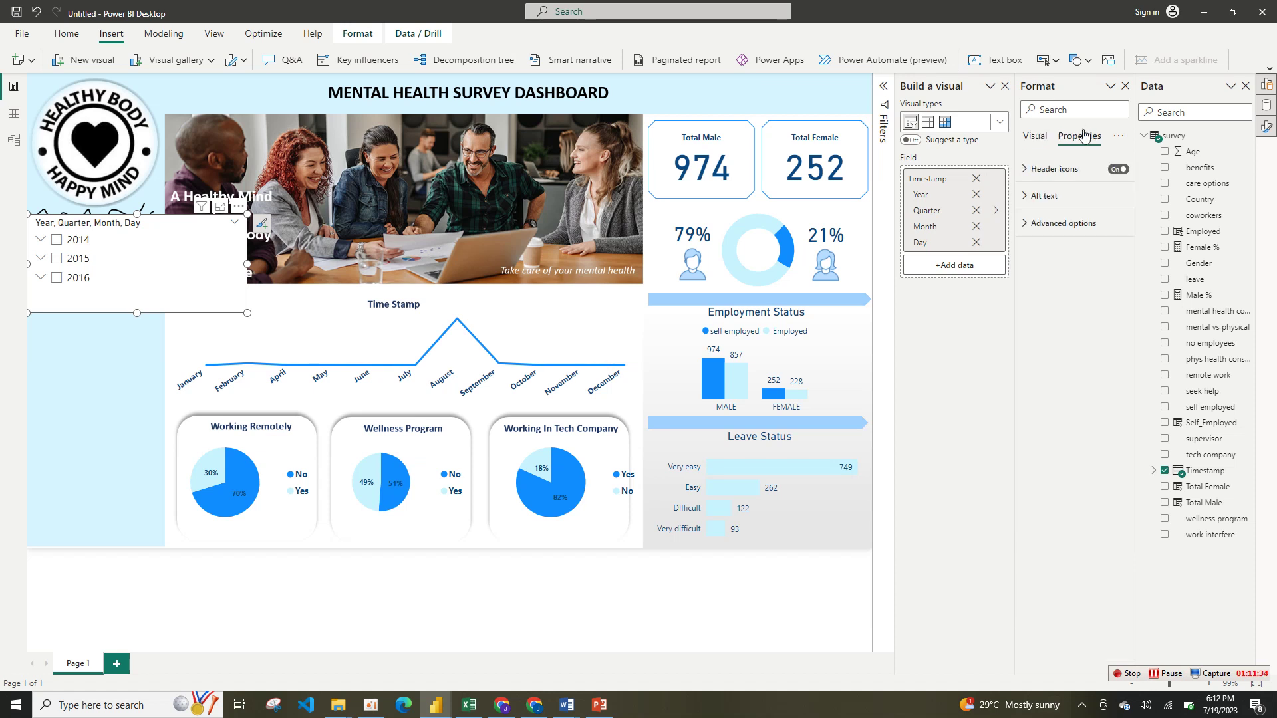
left_click(1038, 141)
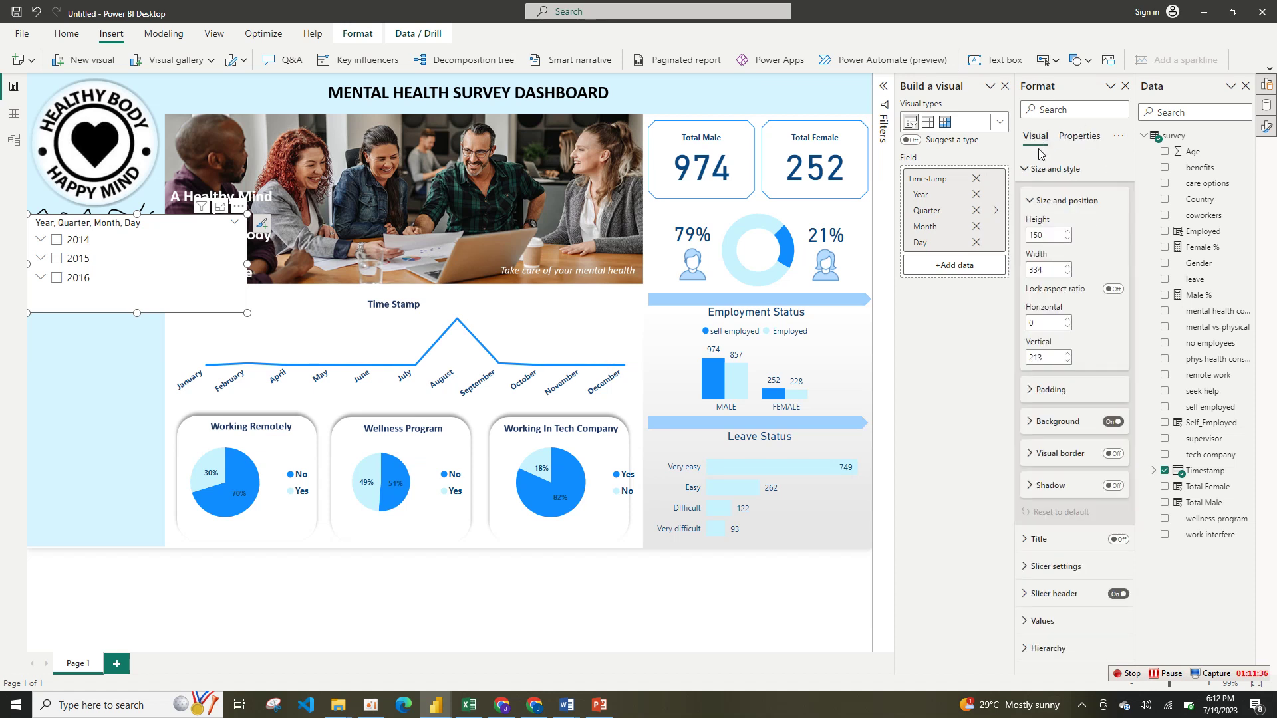
left_click(1030, 205)
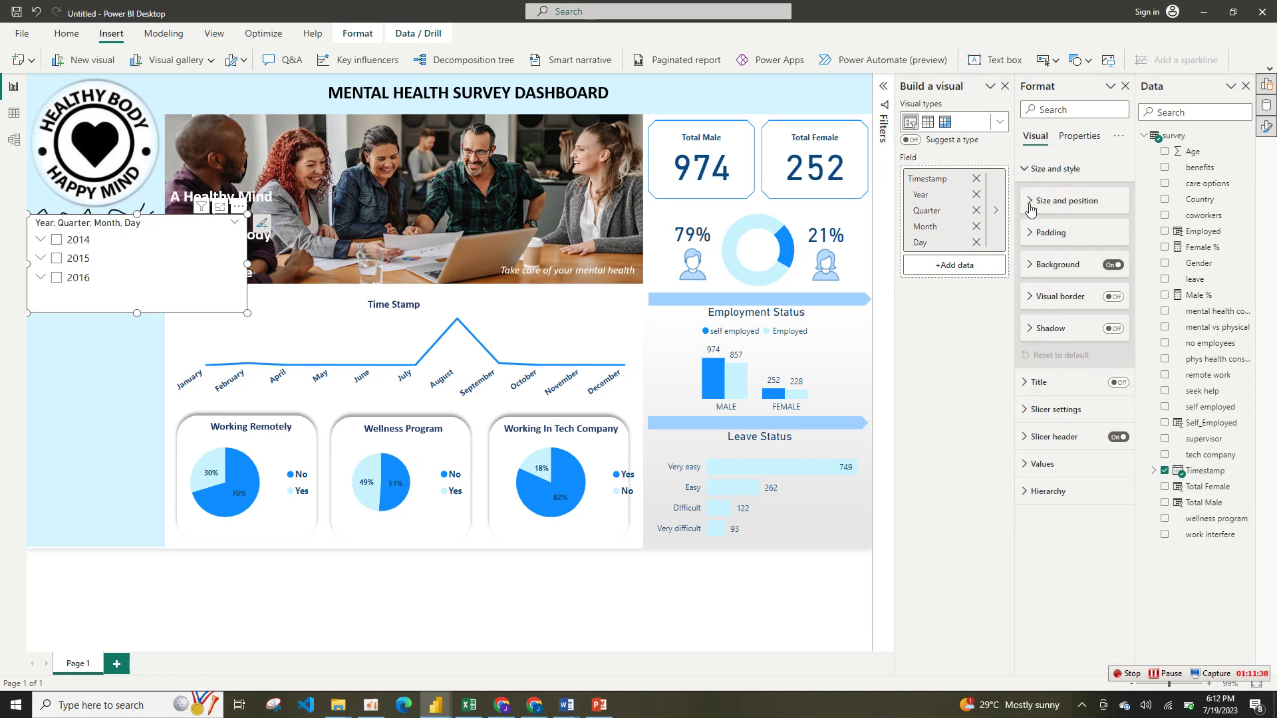
left_click(1119, 267)
left_click(1028, 170)
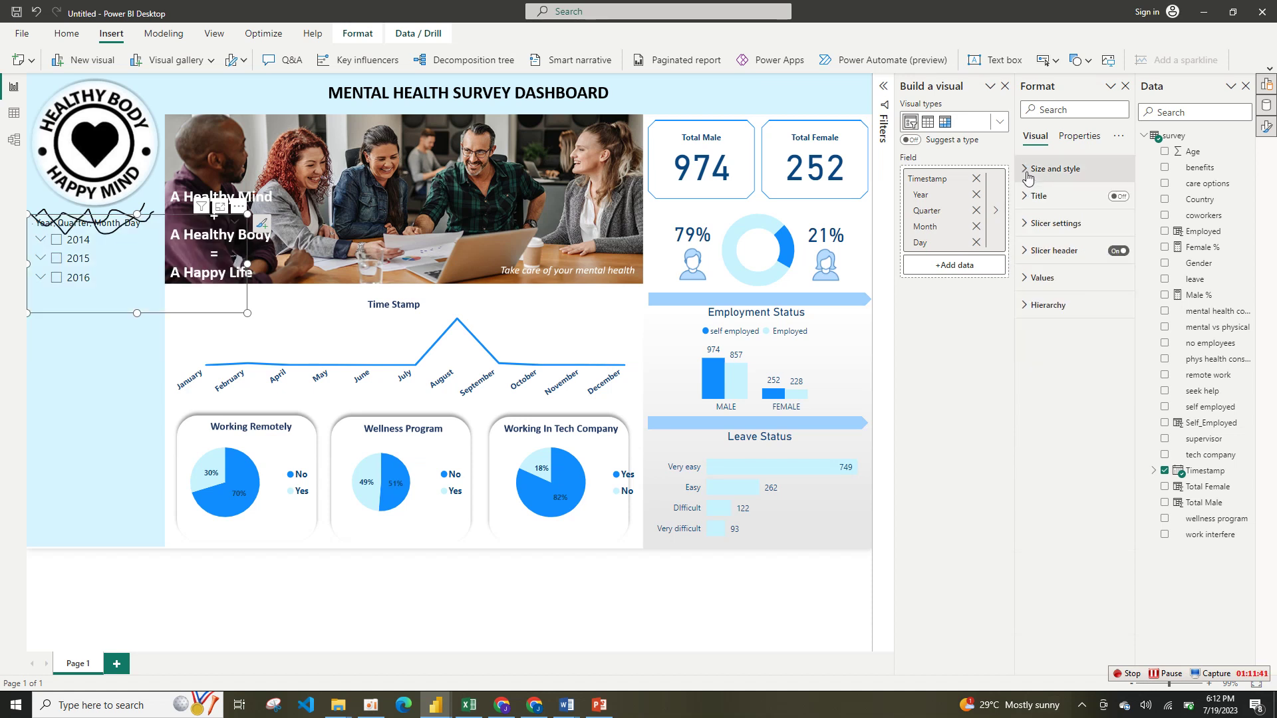
left_click(1072, 225)
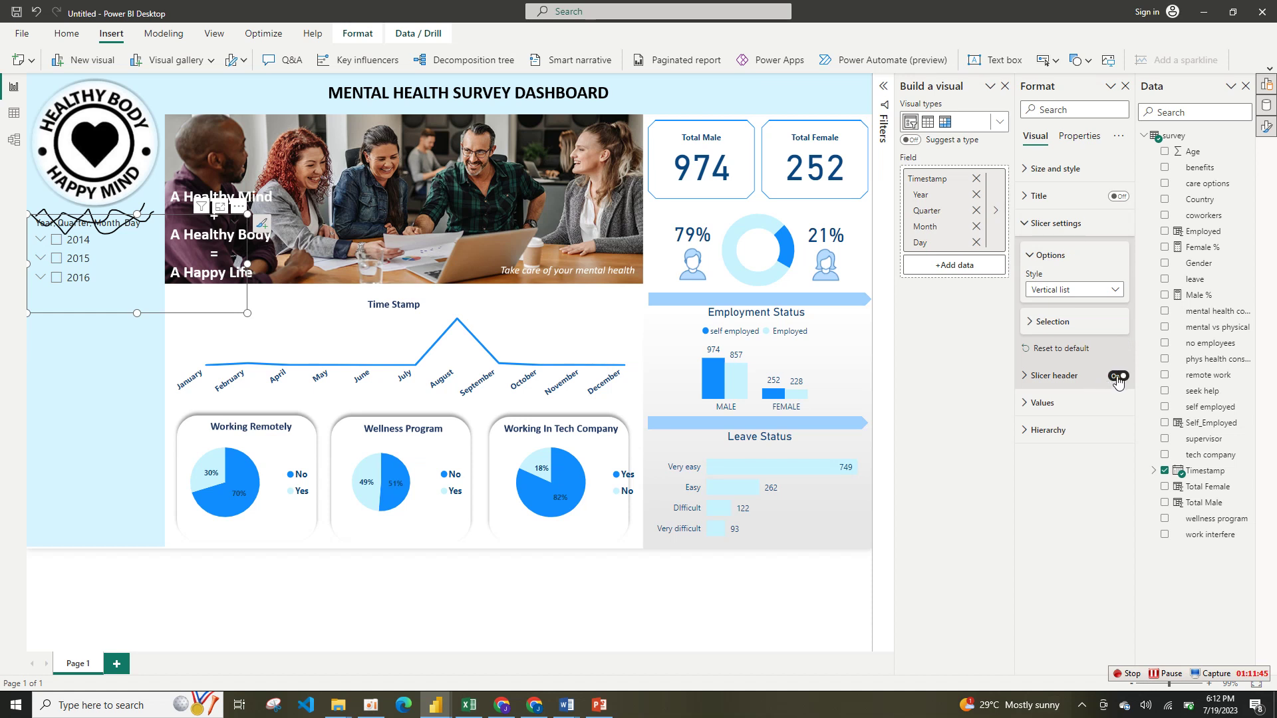
left_click(1118, 377)
left_click(1093, 291)
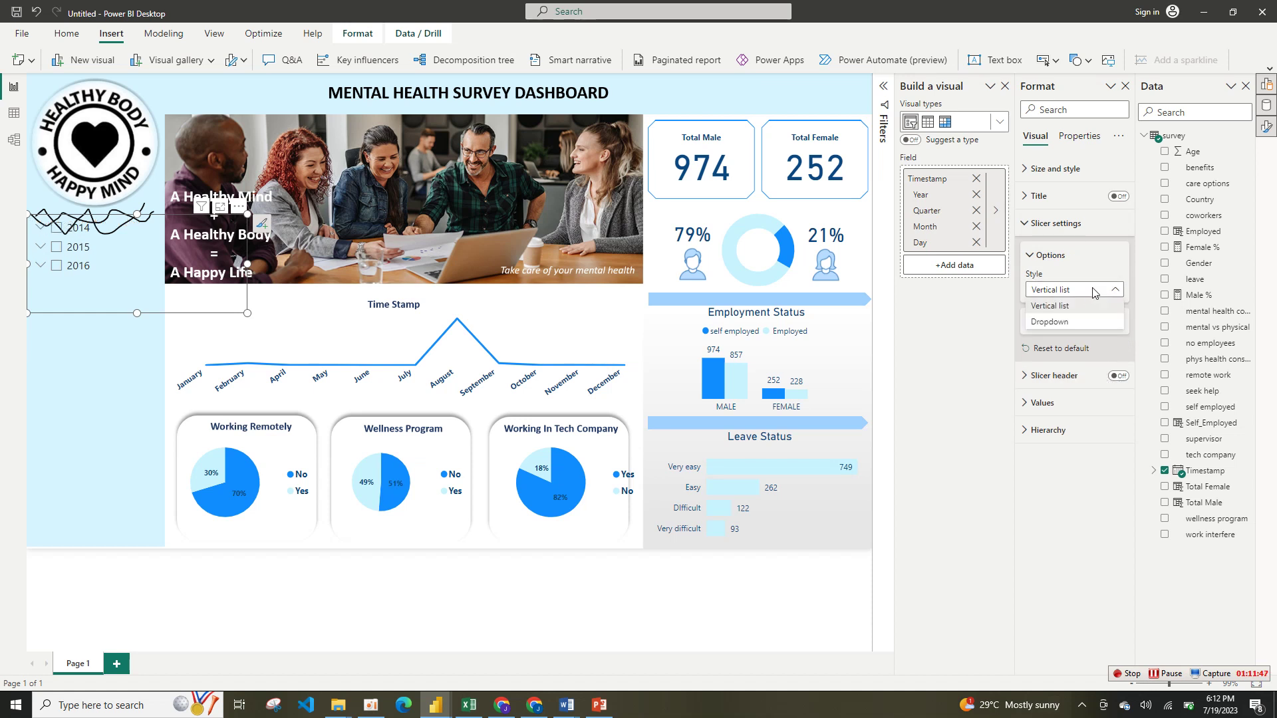
left_click(1079, 306)
left_click(1112, 294)
- Shrink the year slicer to fit the light blue sidebar and place it below the logo and scribble line
left_click(246, 317)
left_click_drag(246, 216, 160, 241)
left_click_drag(123, 306, 109, 378)
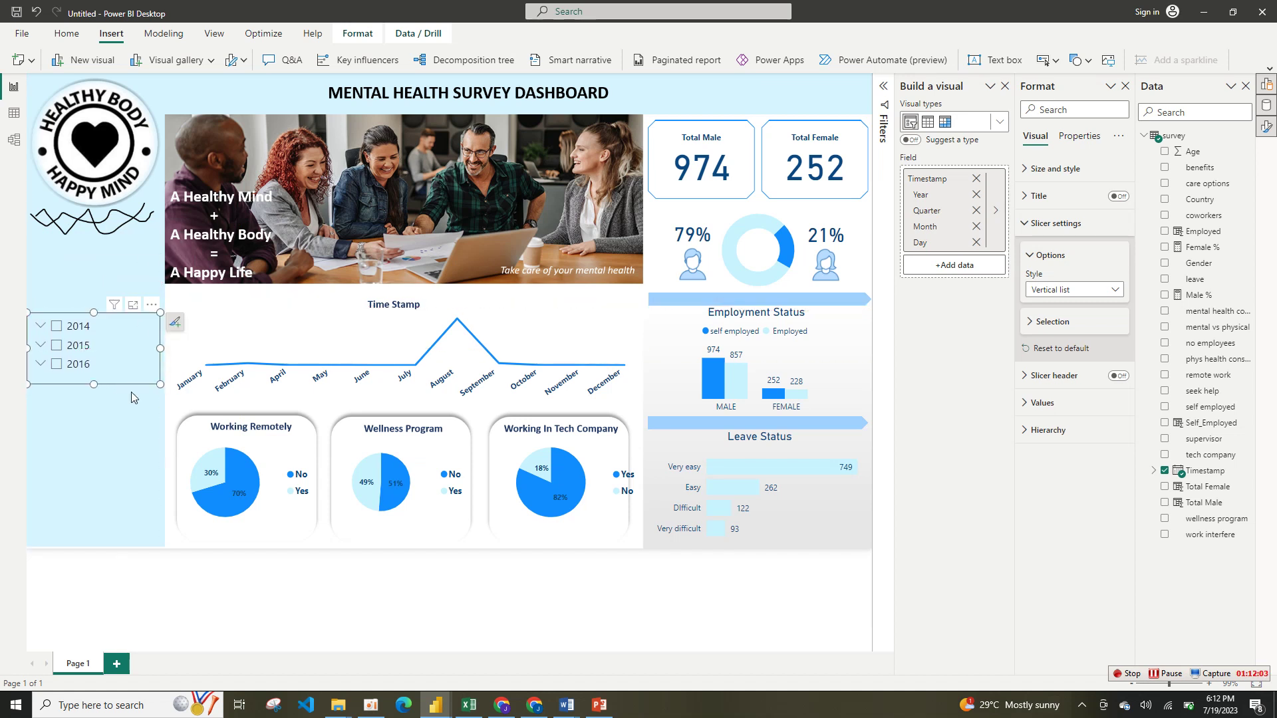
- Try the Single select option on the year slicer and switch it back off
left_click(1047, 326)
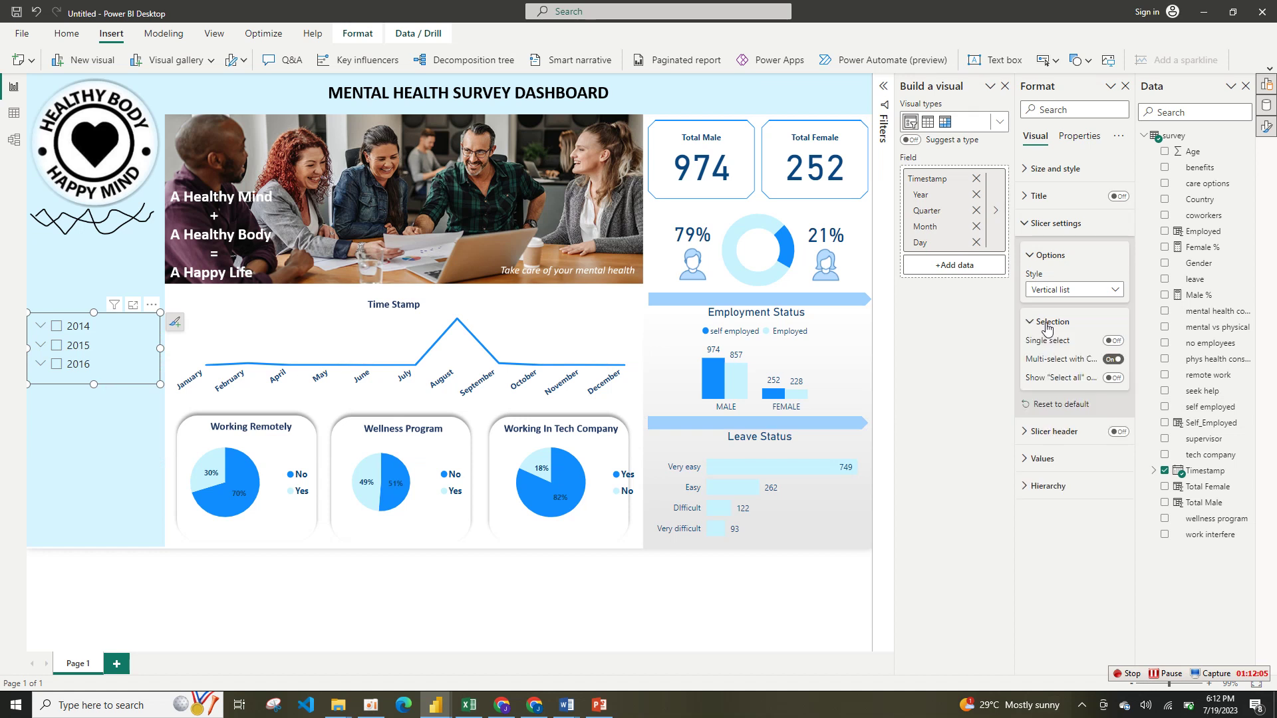
left_click(1114, 343)
left_click(1106, 292)
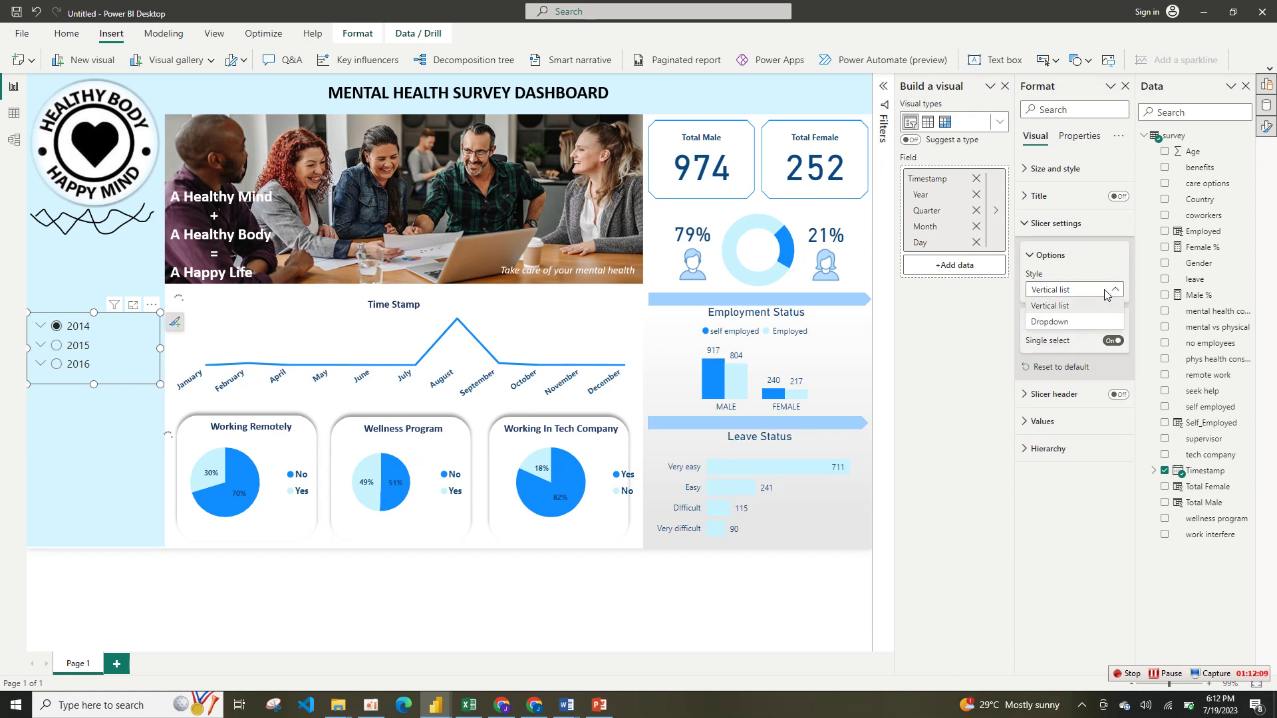
left_click(1106, 291)
left_click(1114, 341)
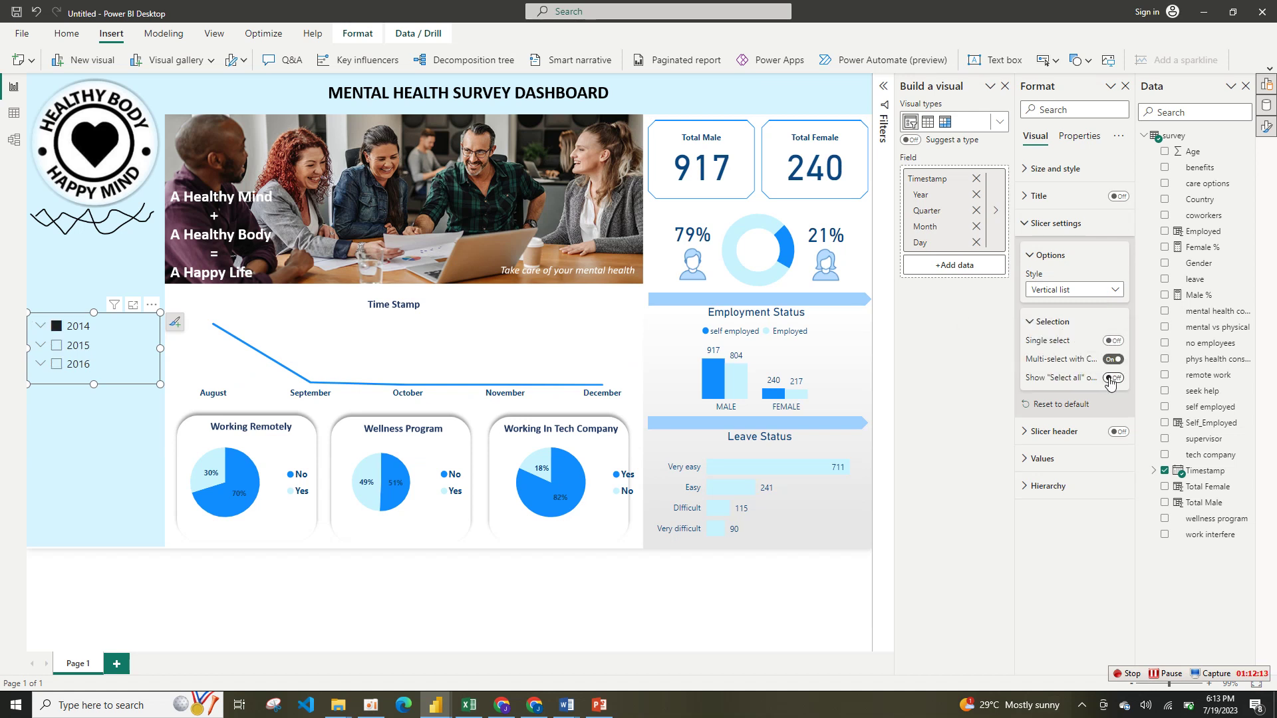
left_click(1113, 343)
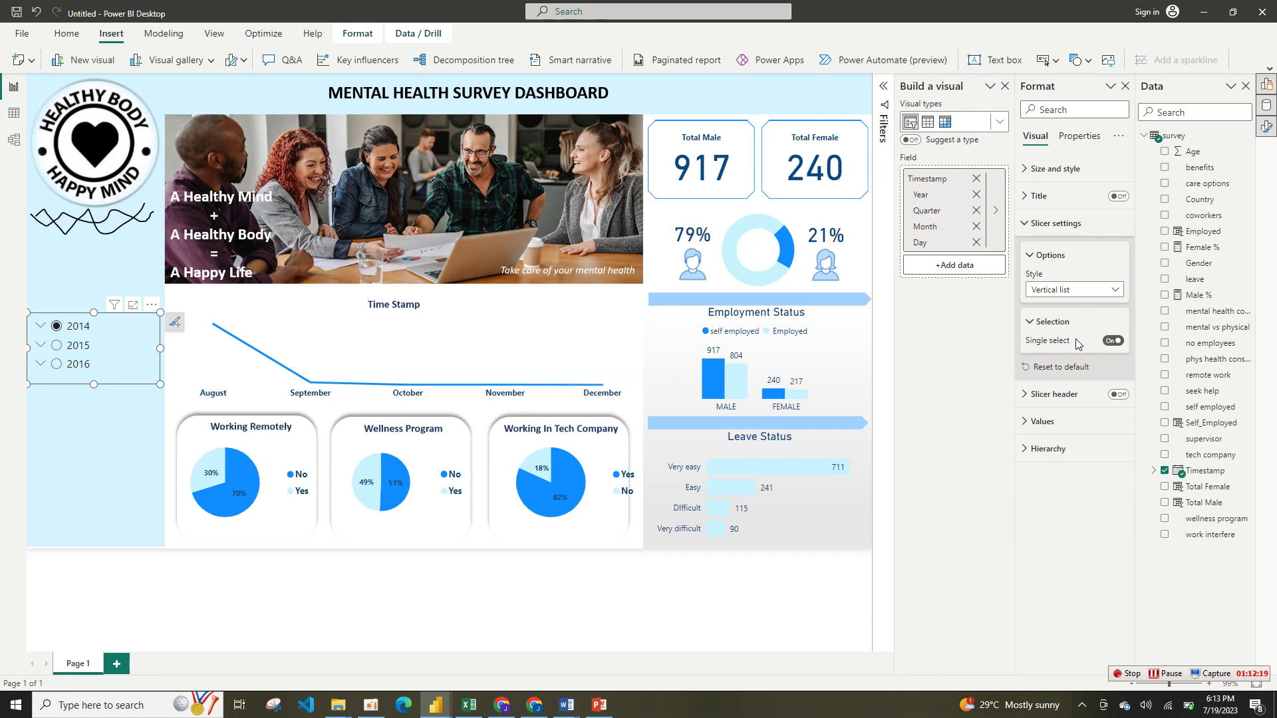
left_click(1113, 342)
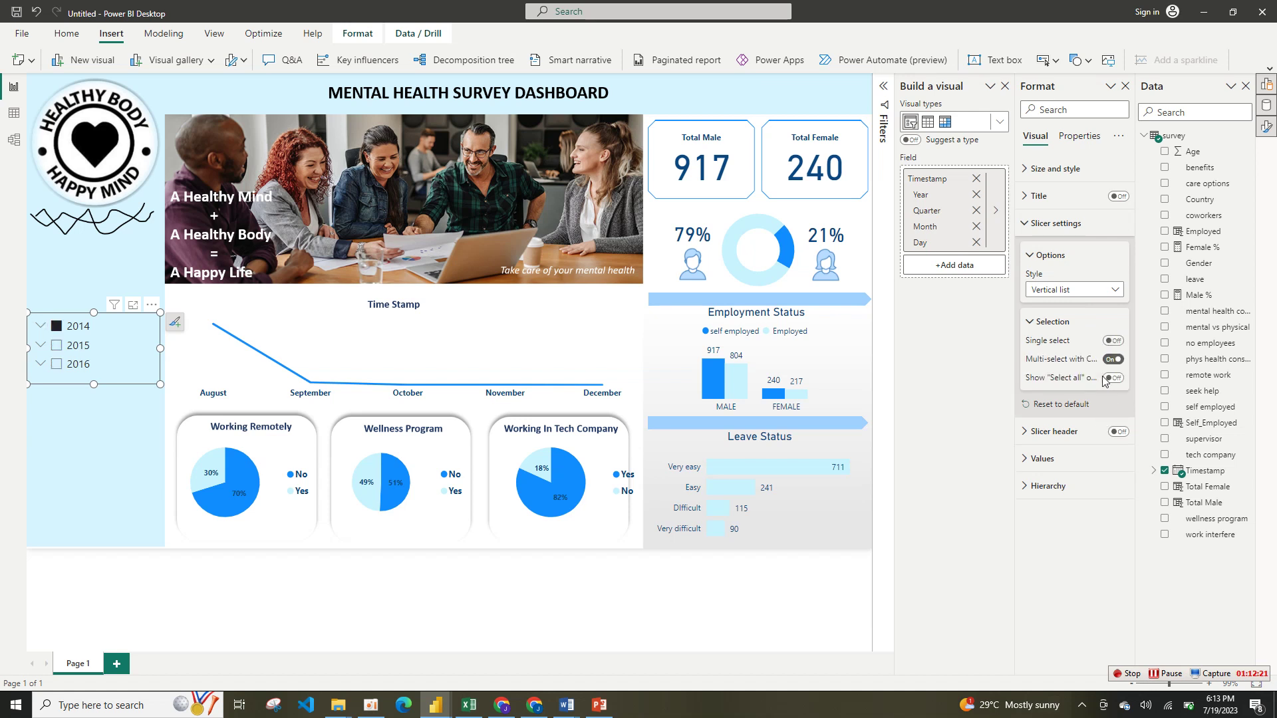
- Try the slicer's "Select all" option, then restore the original selection settings with multi-select on
left_click(1115, 378)
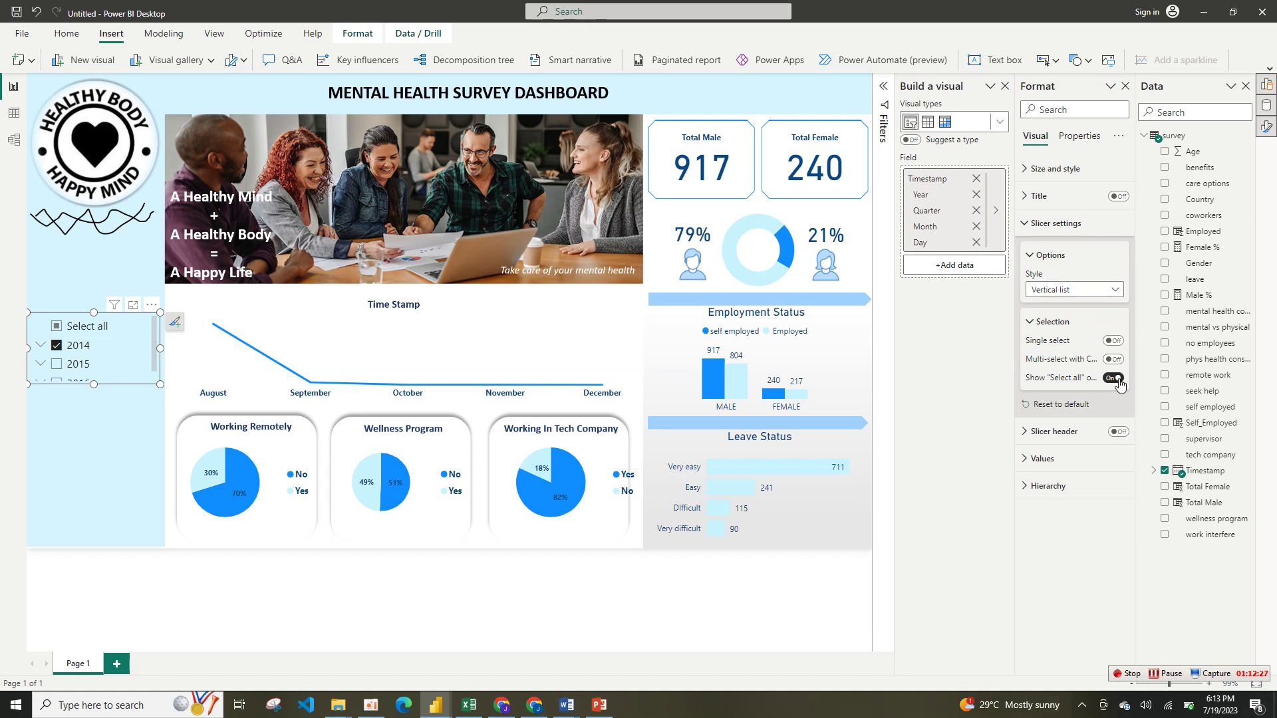
left_click(1120, 381)
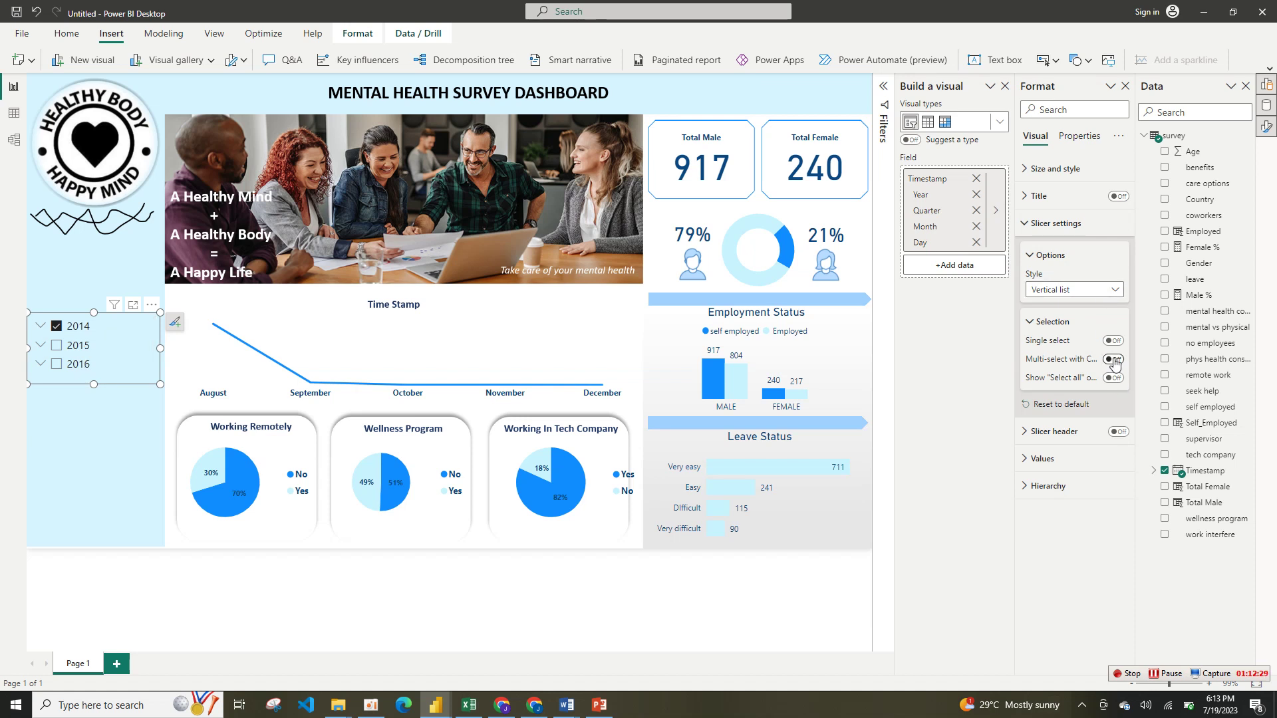
left_click(1114, 361)
left_click(1114, 290)
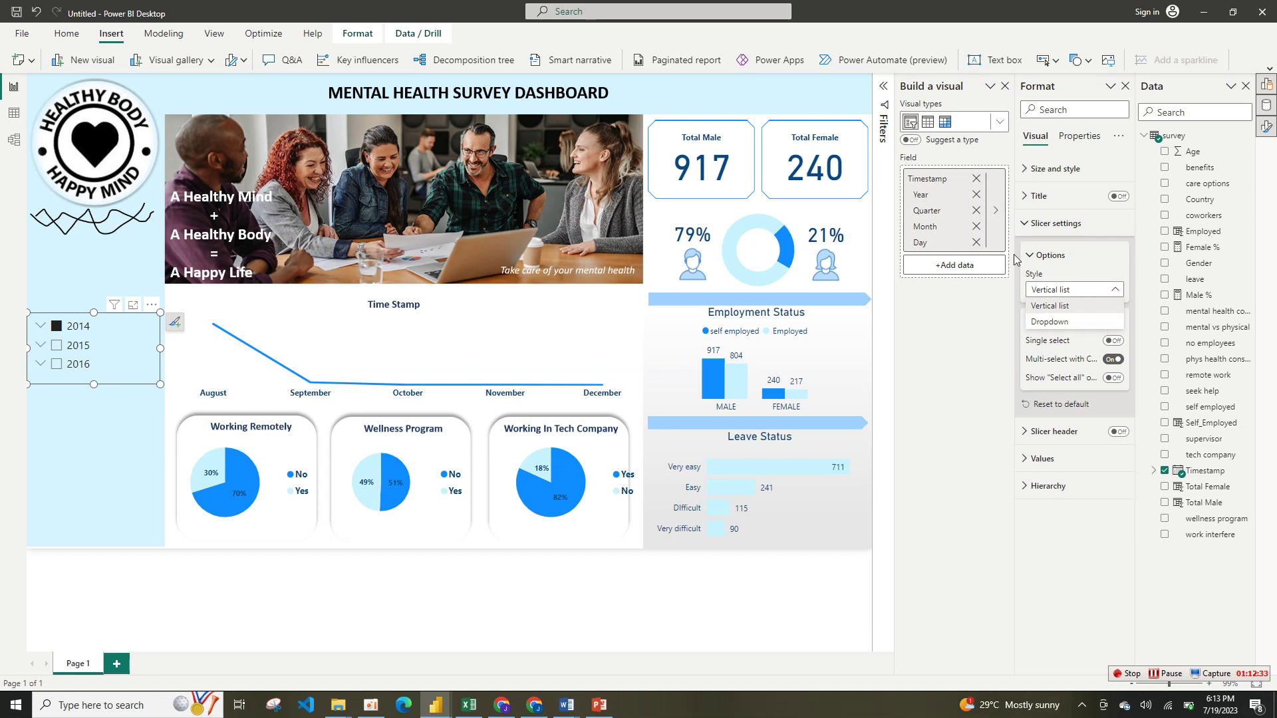
left_click(1033, 263)
left_click(1033, 259)
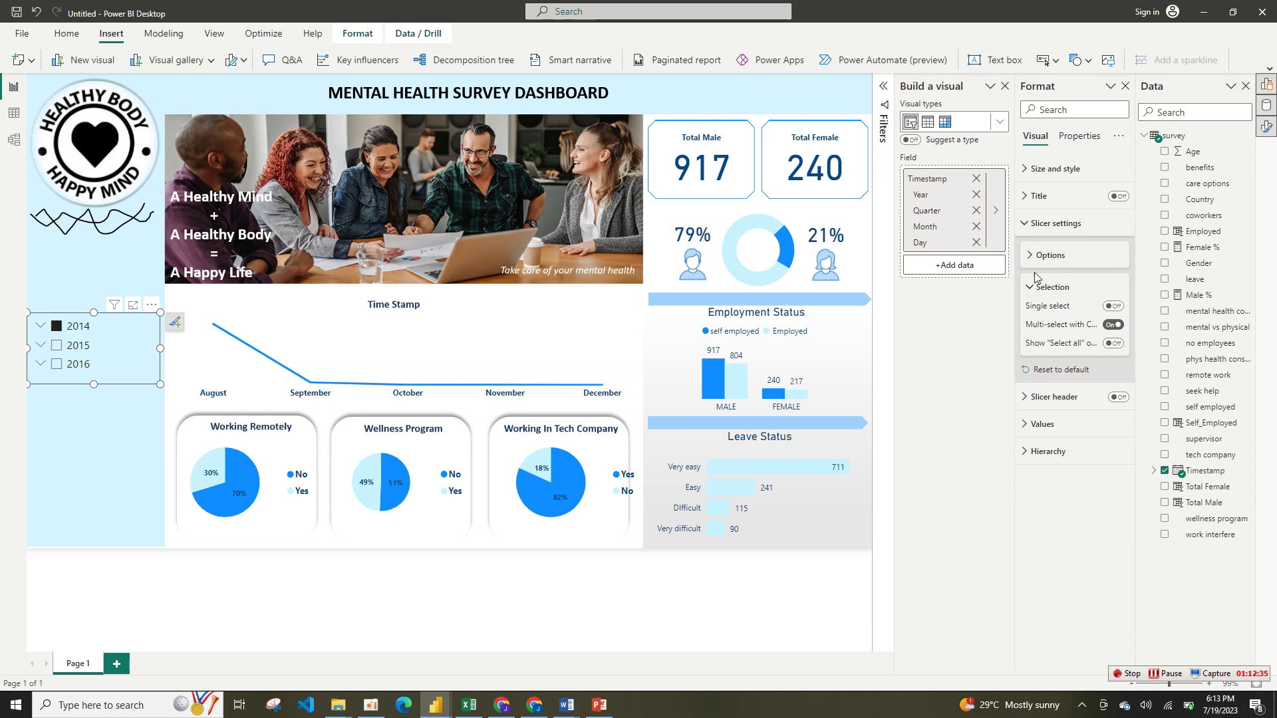
left_click(1028, 288)
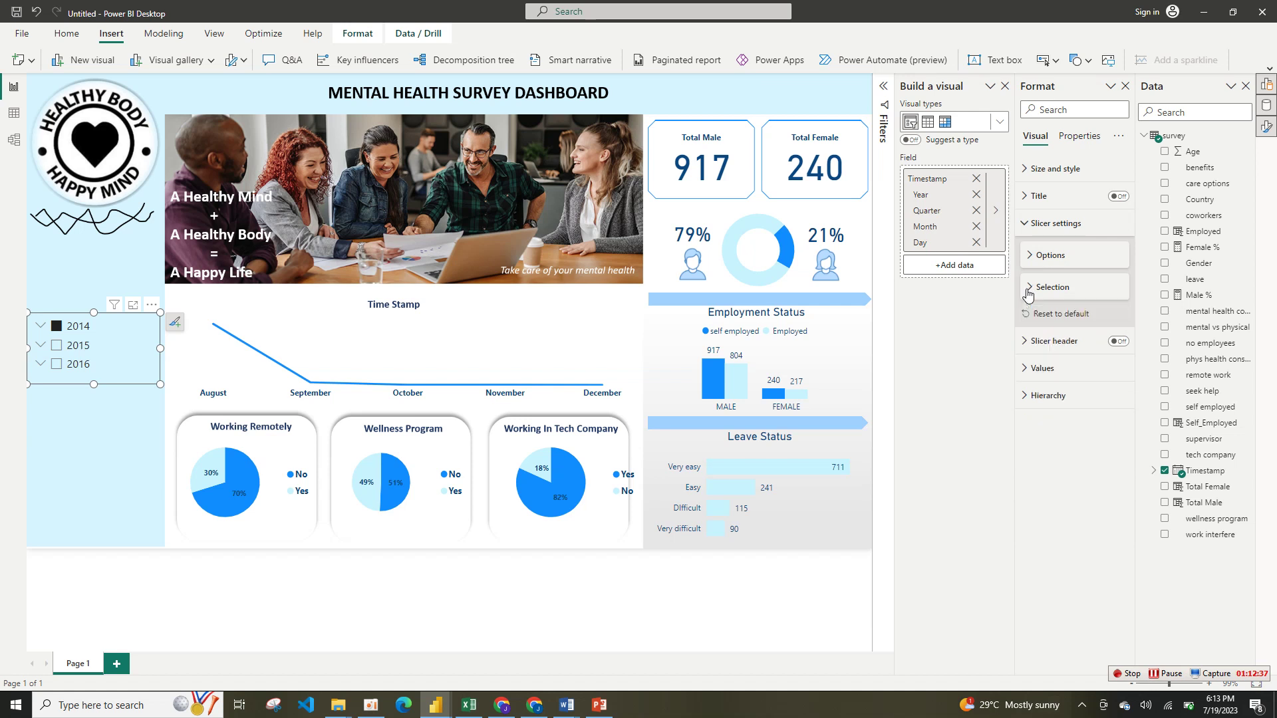
- Set the slicer hierarchy's stepped layout indentation to 0 and open its expand/collapse icon setting
left_click(1058, 368)
left_click(1057, 368)
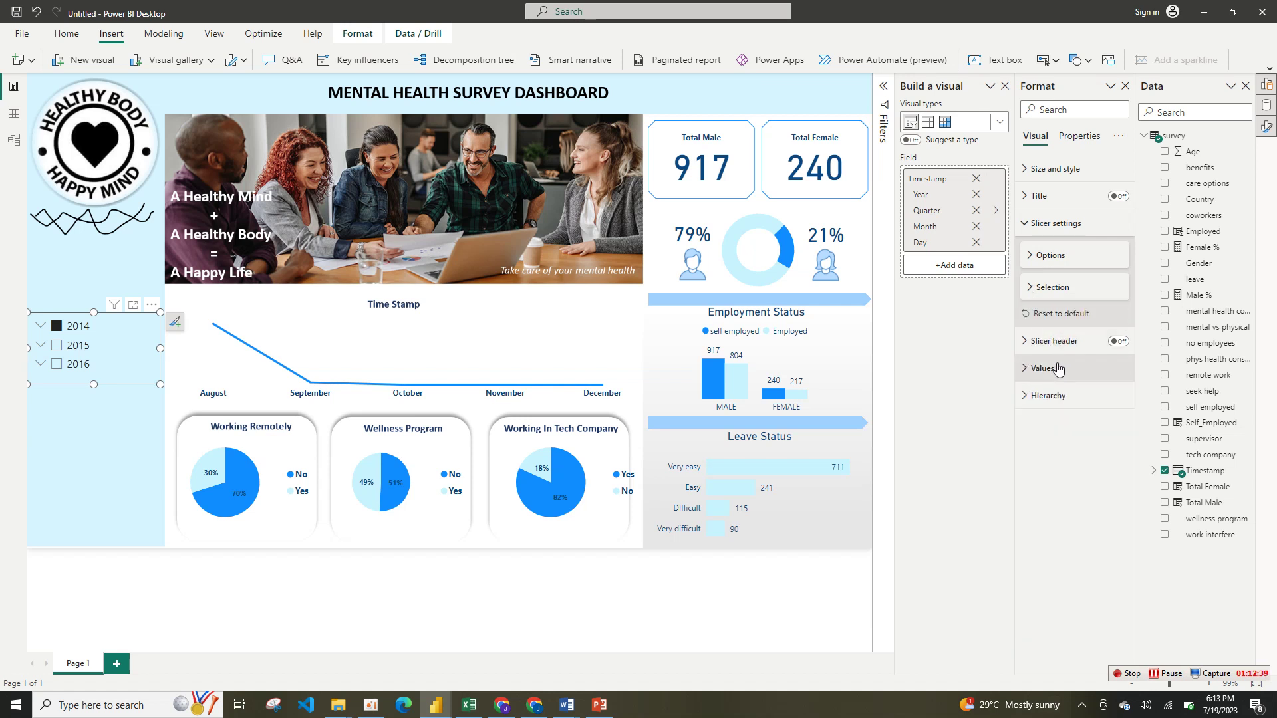
left_click(1060, 396)
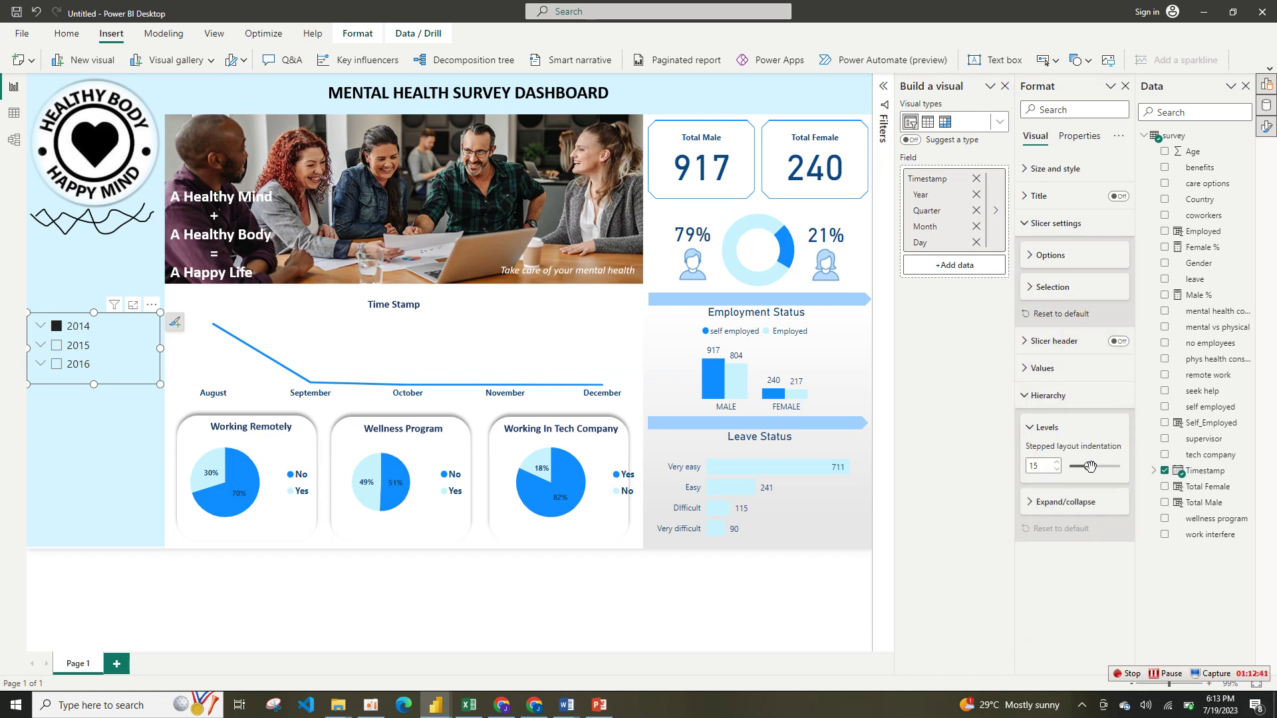
left_click_drag(1093, 468, 1131, 467)
left_click_drag(1081, 473, 1045, 478)
left_click(1041, 507)
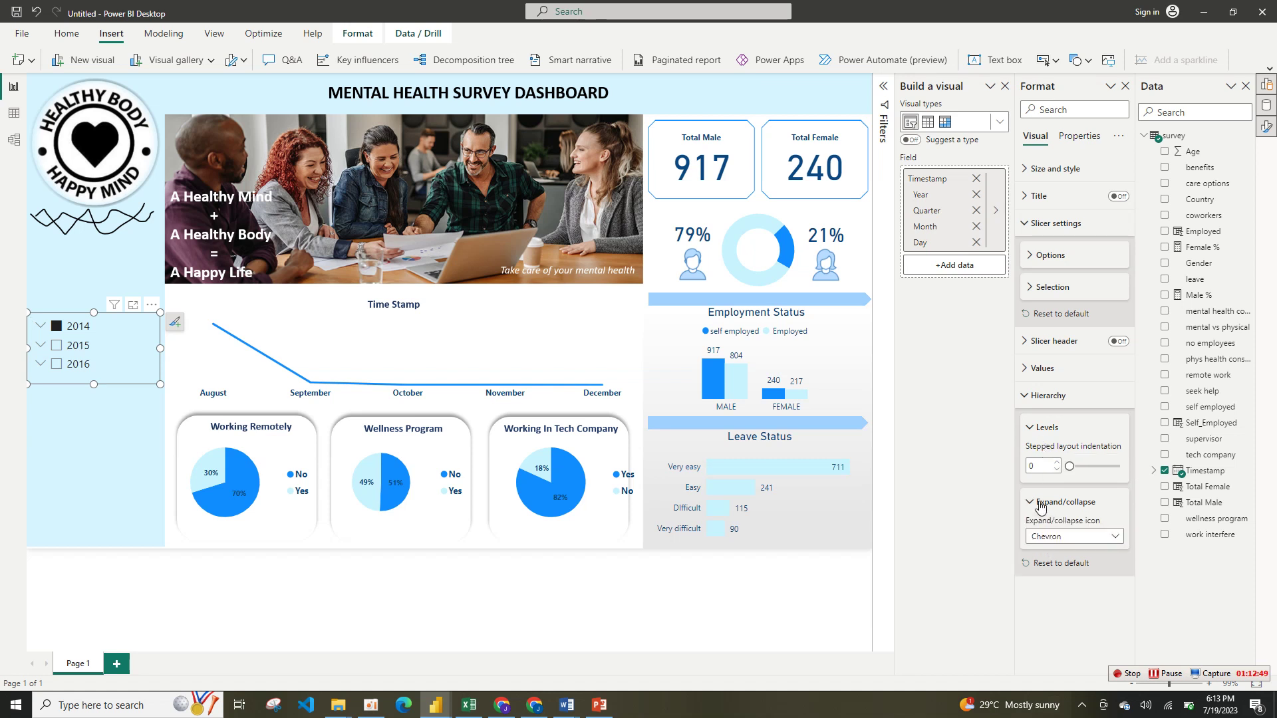
- Set the year slicer's expand/collapse icon to Caret, after trying Plus/minus, and clear the 2014 selection
left_click(1074, 538)
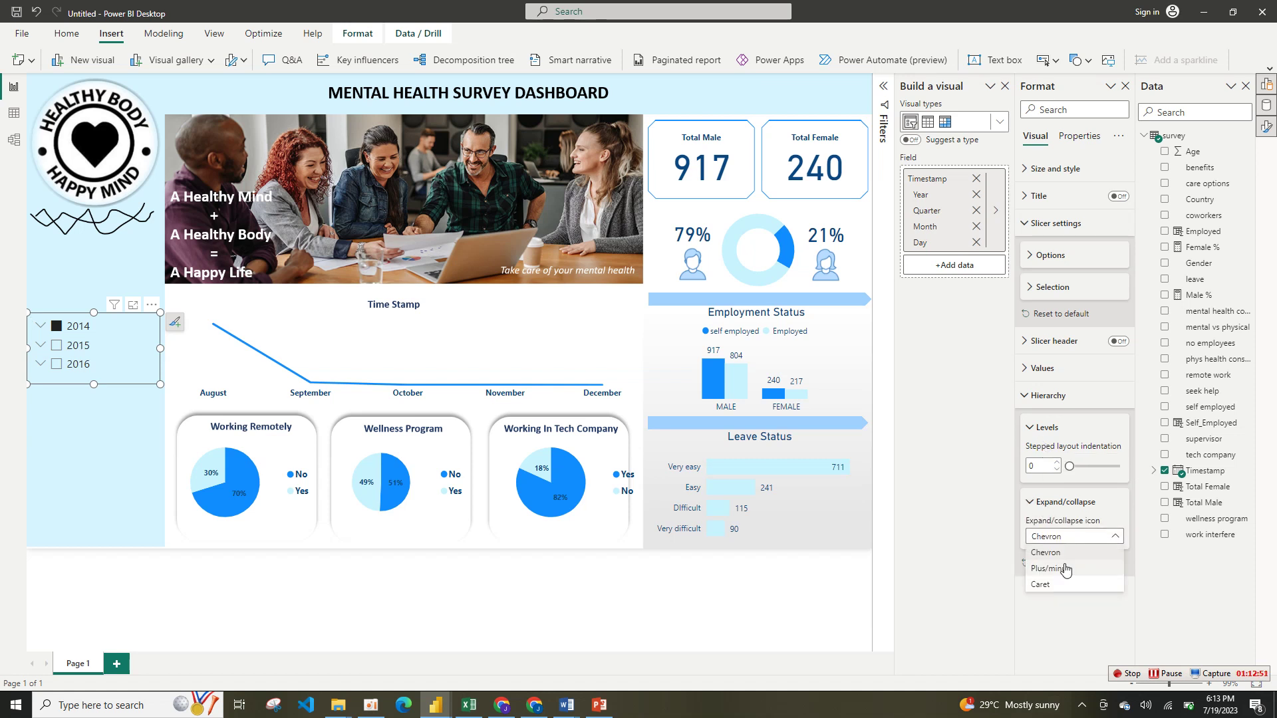
left_click(1067, 569)
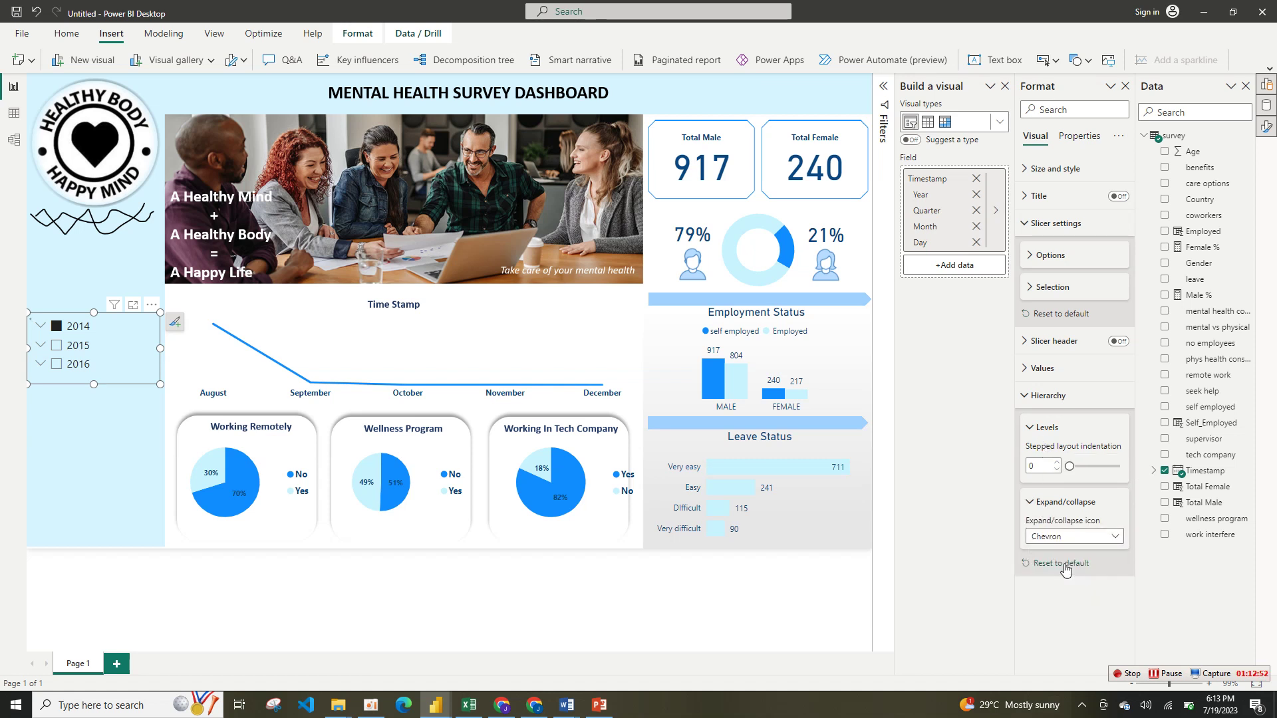
left_click(1082, 538)
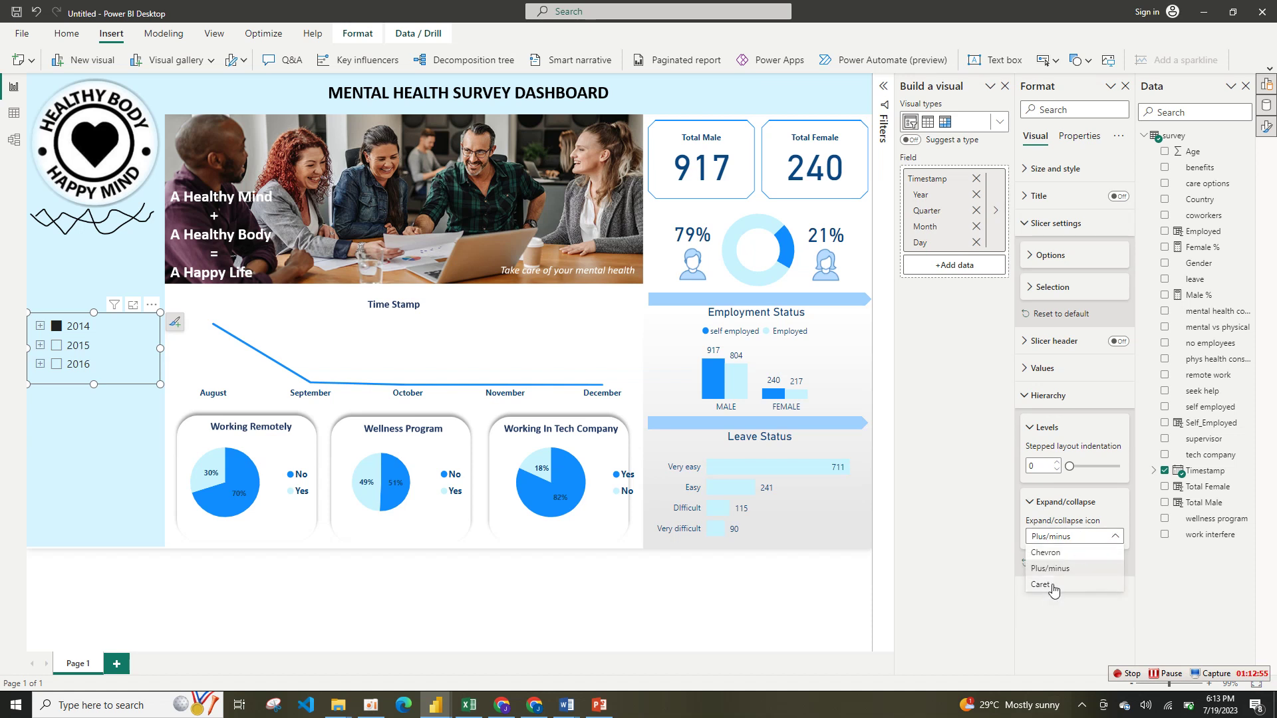
left_click(1072, 539)
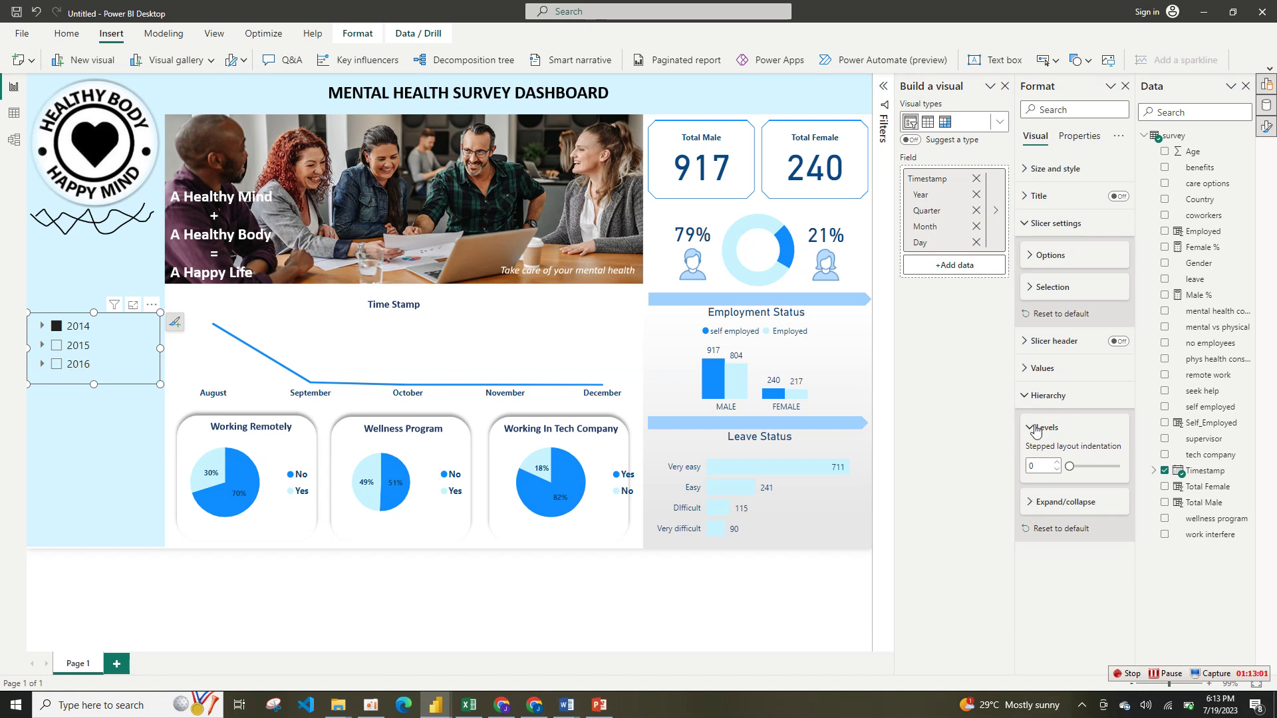
left_click(57, 342)
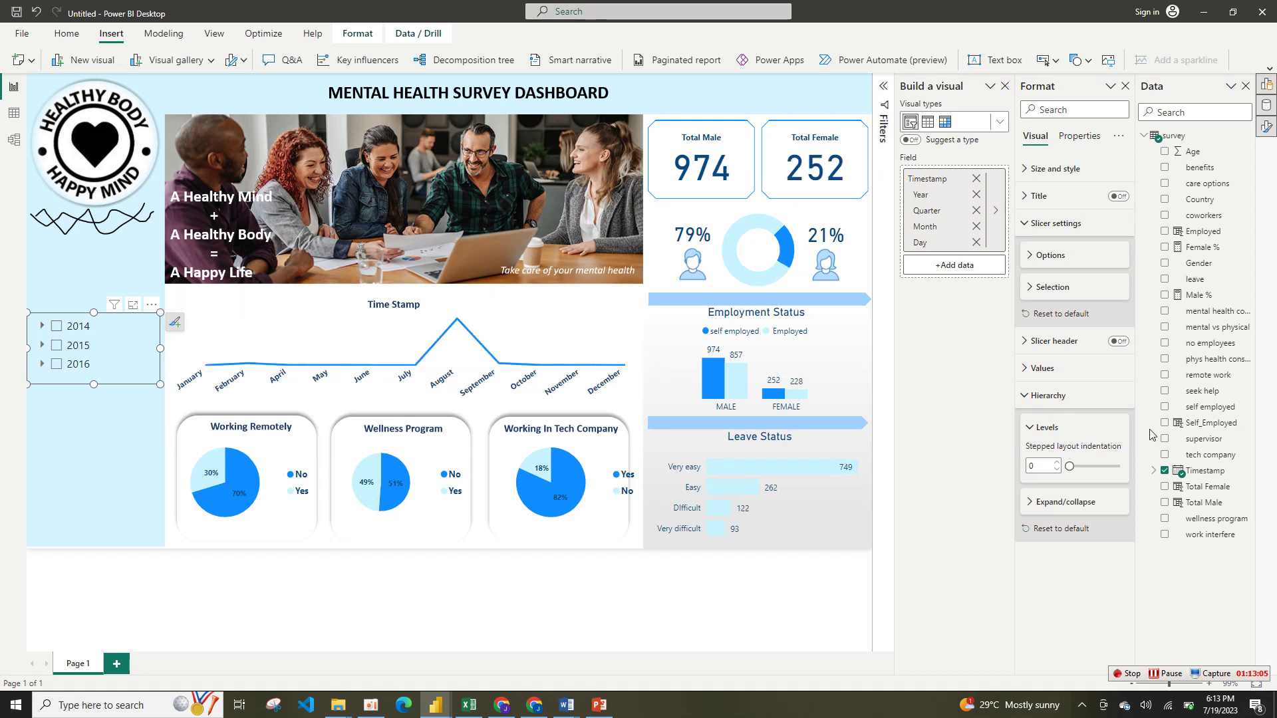
- Format the year slicer's values in bold with the dark blue recent color
left_click(1035, 433)
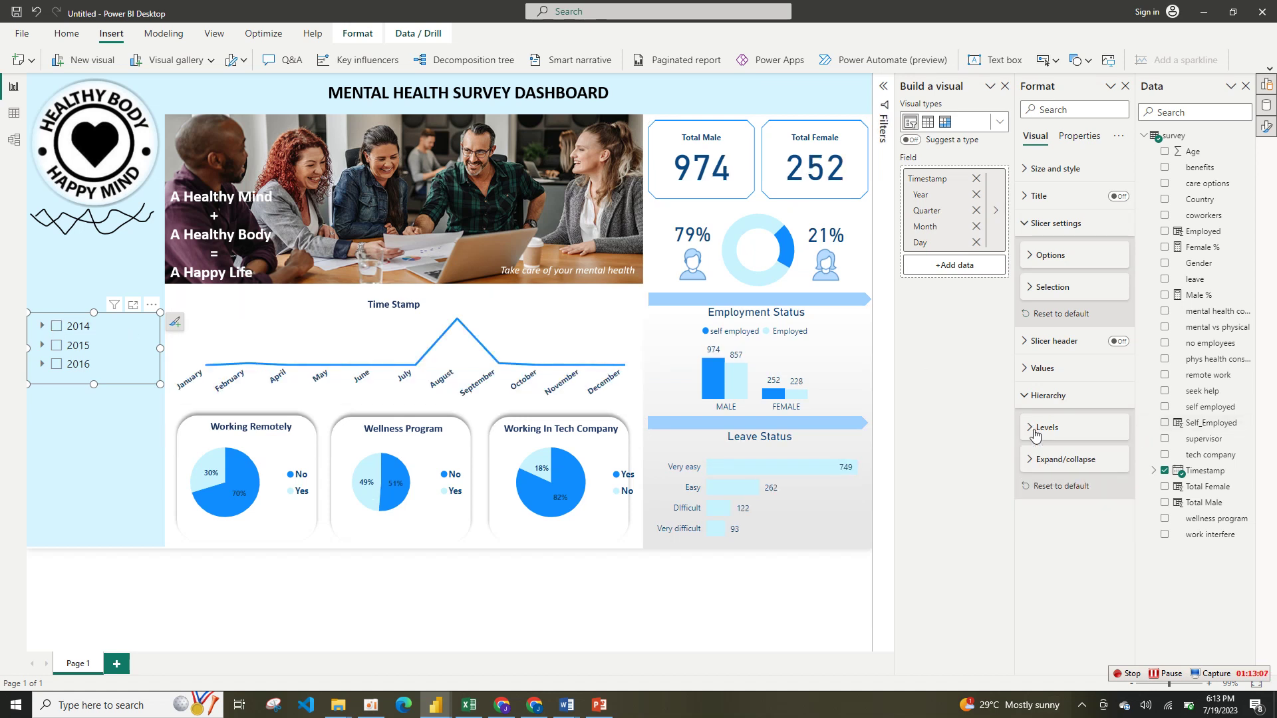
left_click(1033, 399)
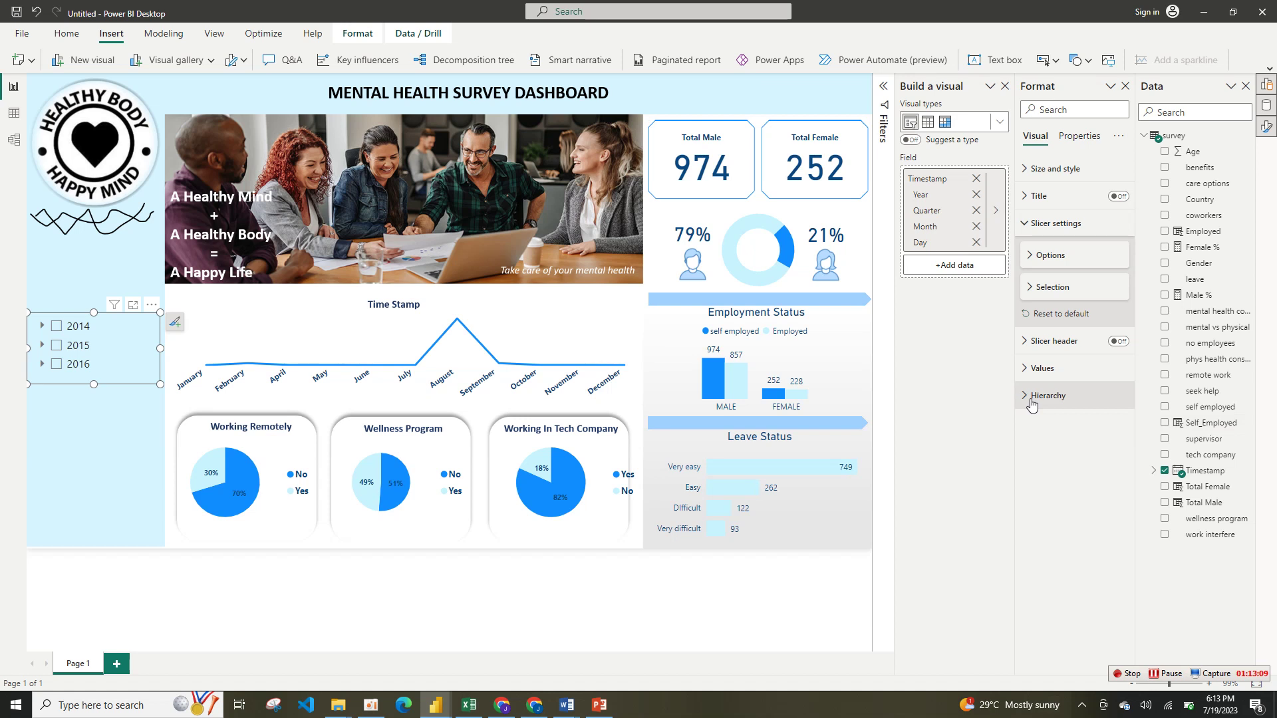
left_click(1032, 399)
left_click(1032, 400)
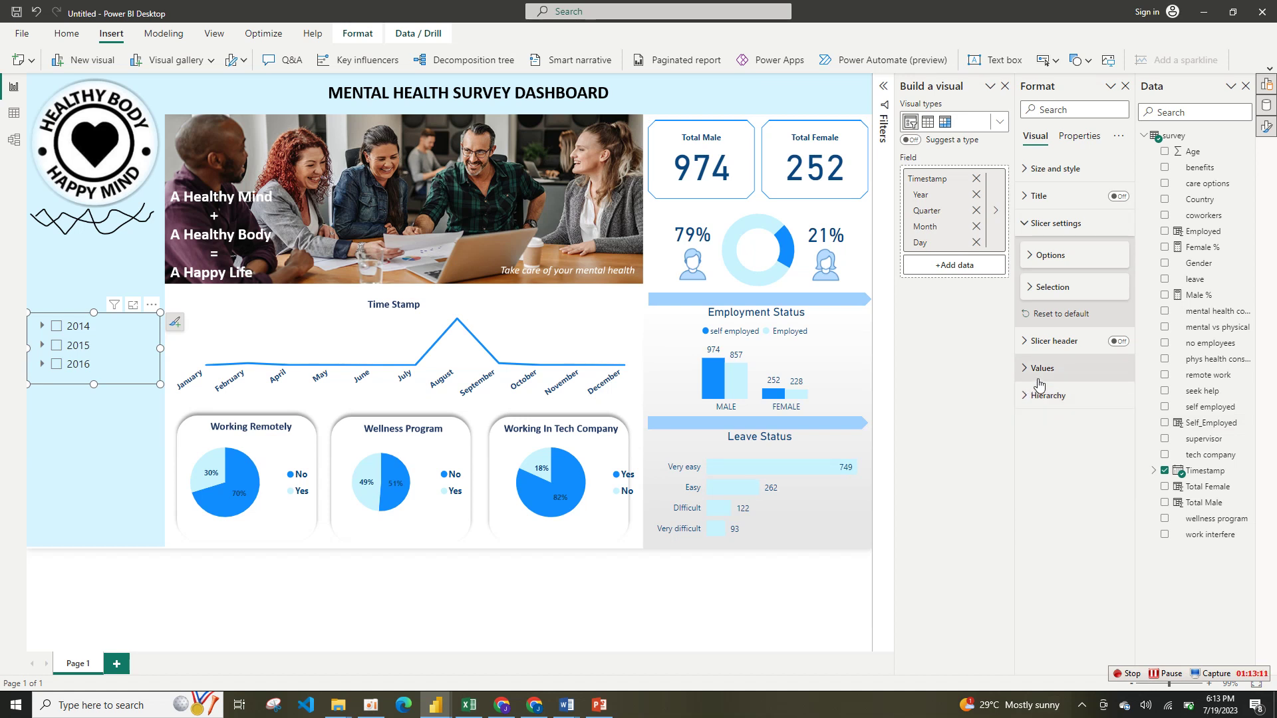
left_click(1039, 368)
left_click(1054, 494)
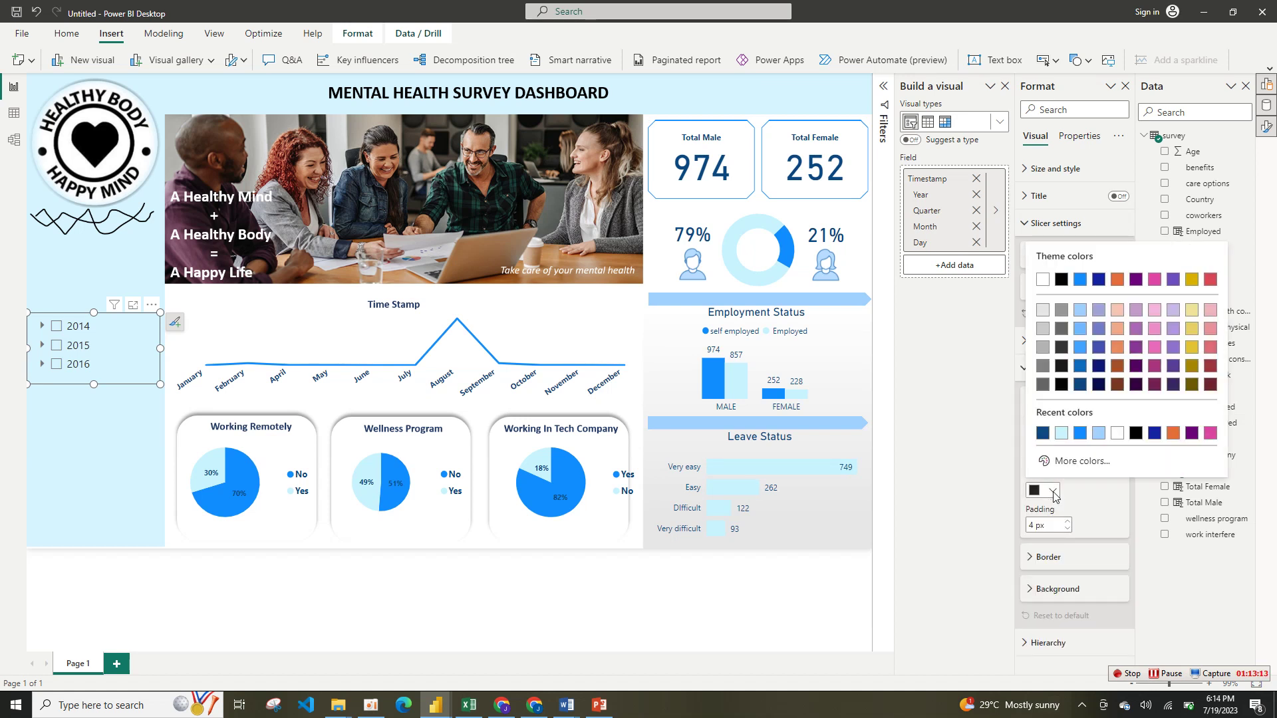
left_click(1042, 434)
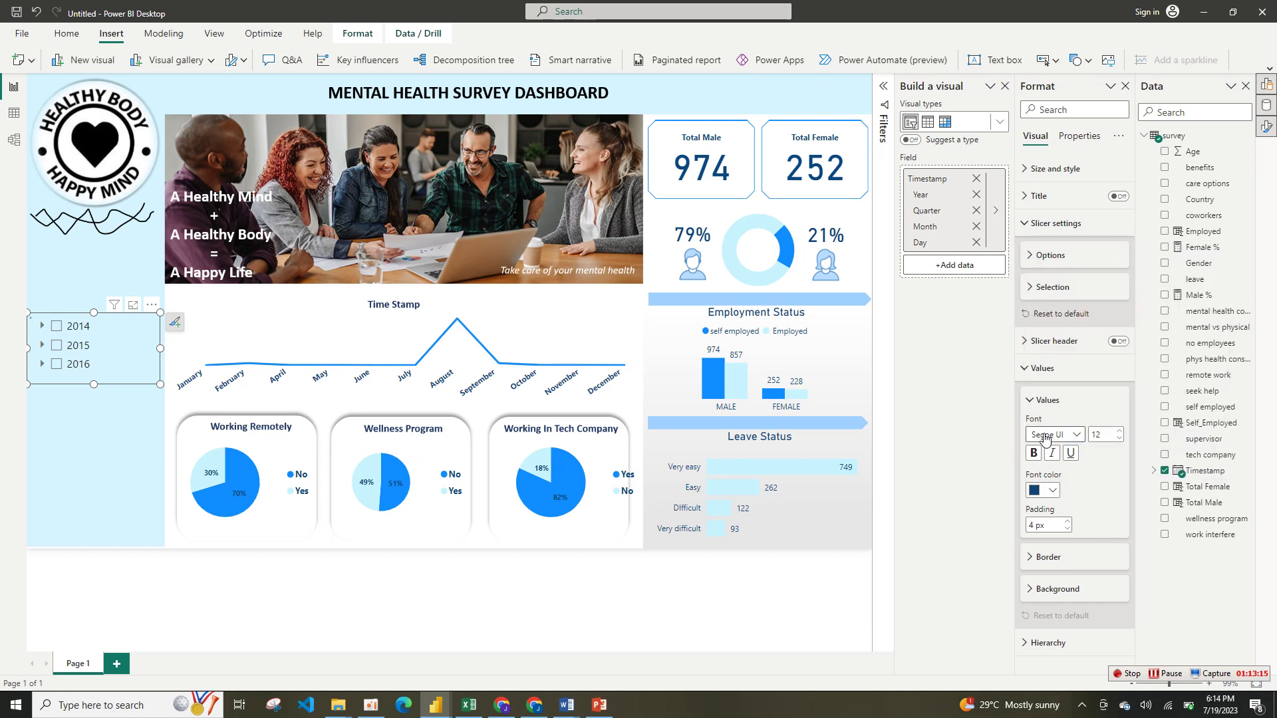
left_click(1039, 456)
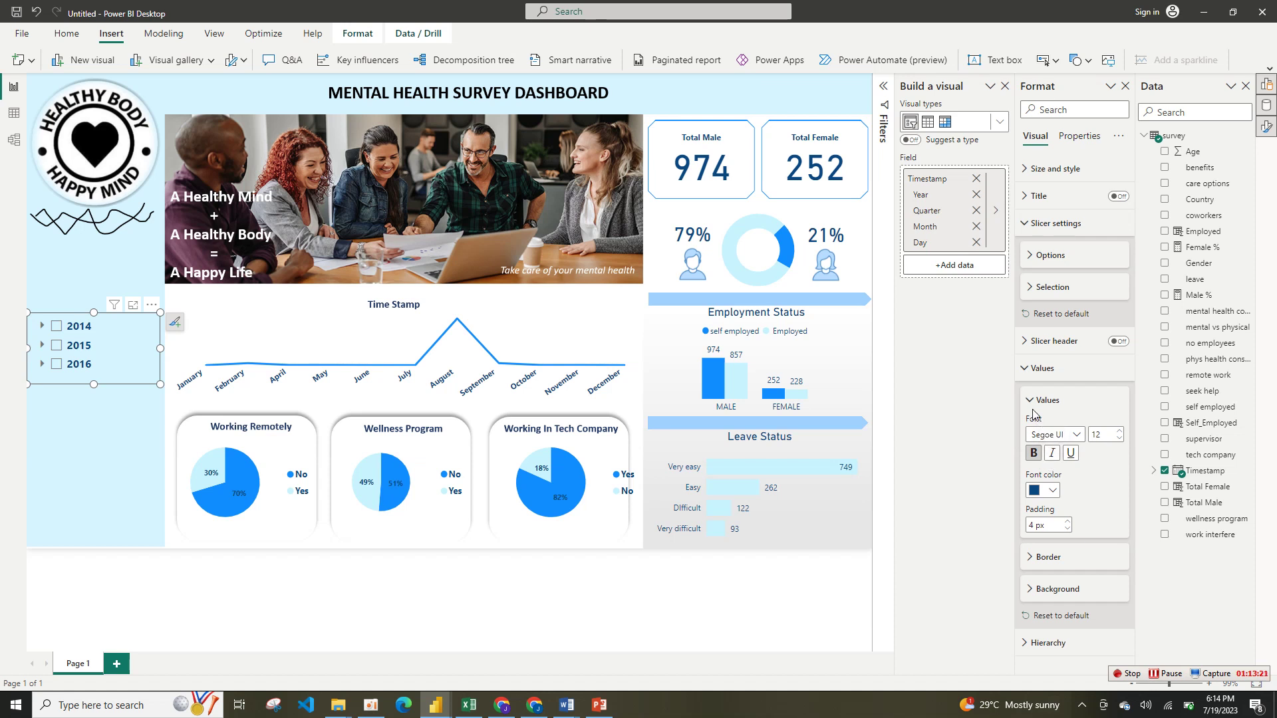
left_click(1035, 369)
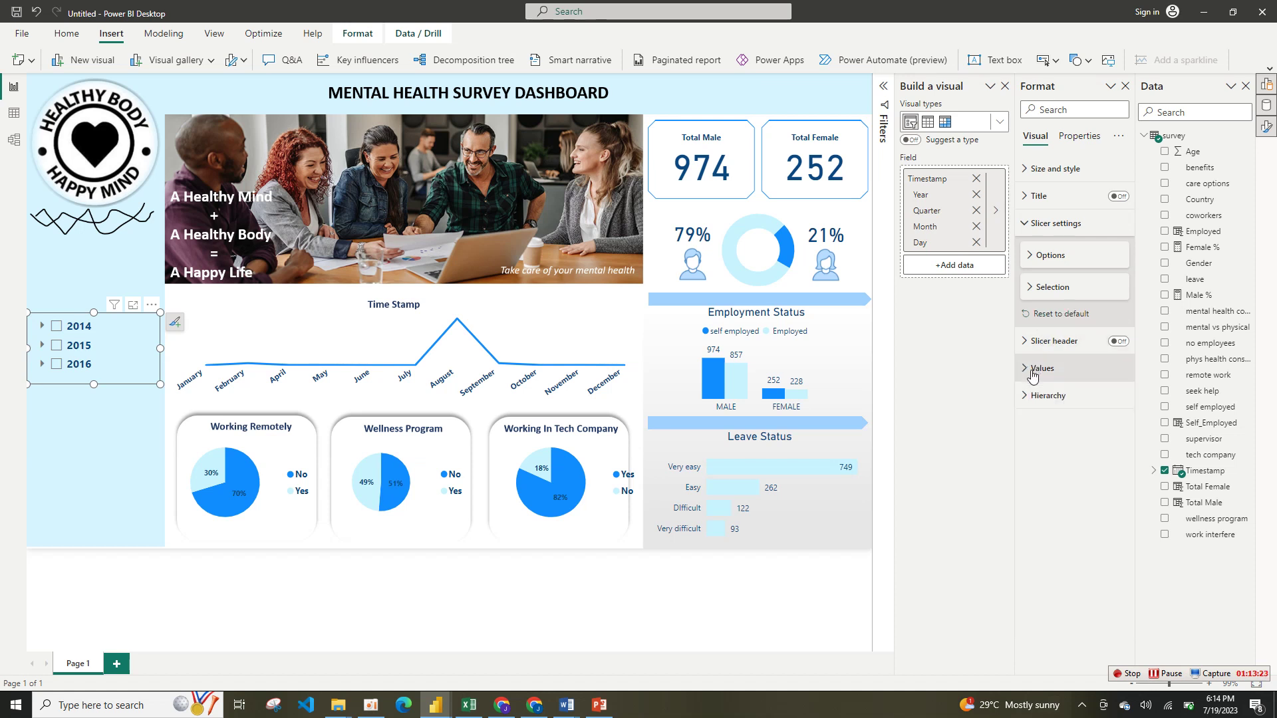
- Try different Single select and multi-select settings on the year slicer, then restore multi-select on and Single select off
left_click(1054, 291)
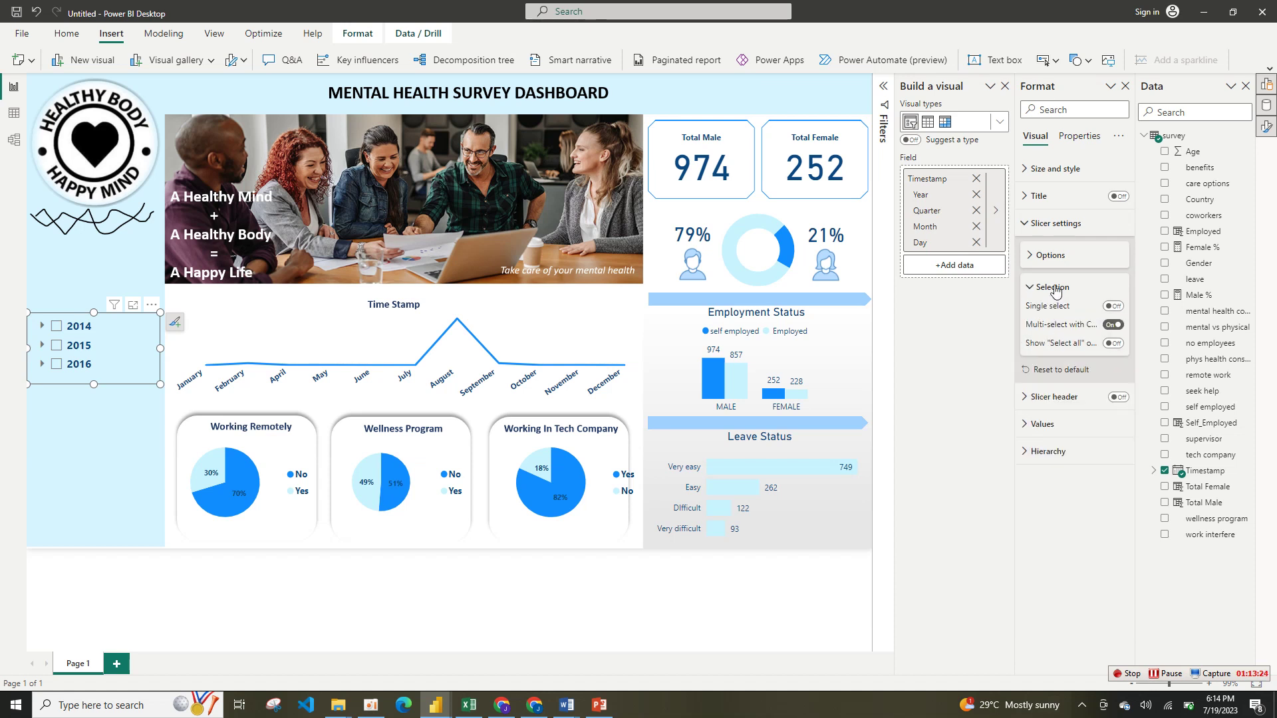
left_click(1114, 326)
left_click(1115, 307)
left_click(1118, 307)
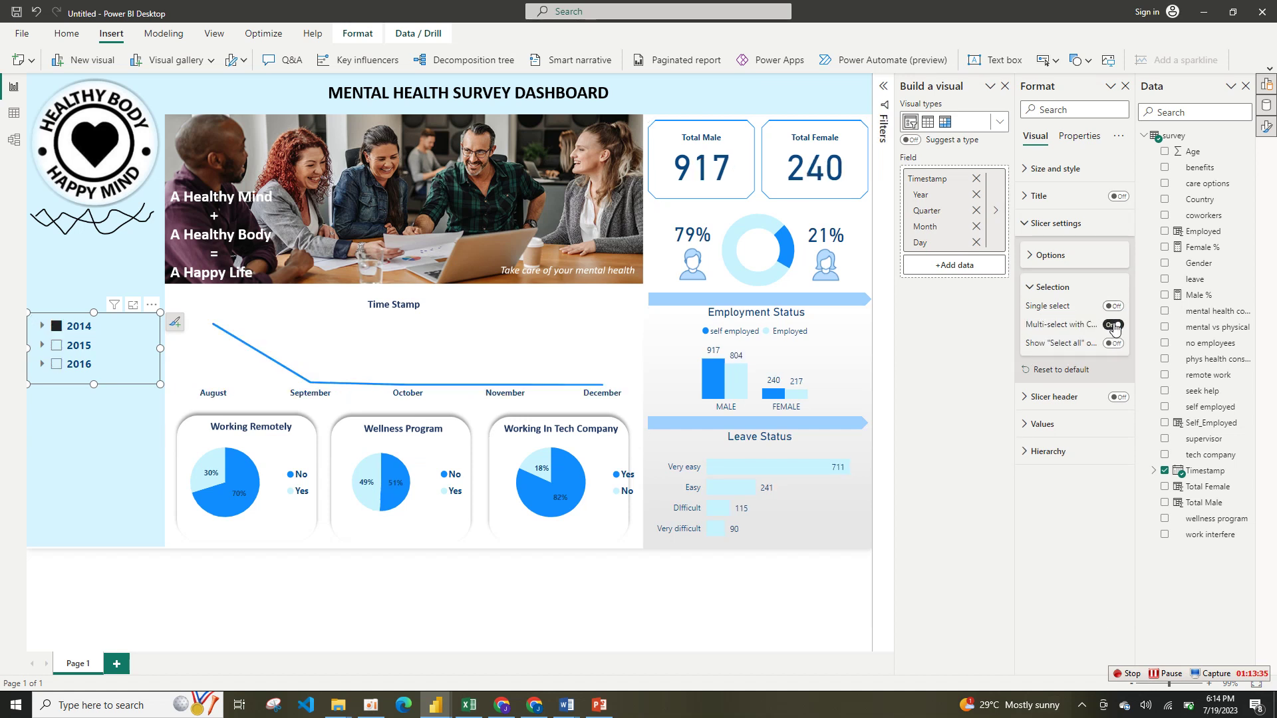
left_click(1042, 226)
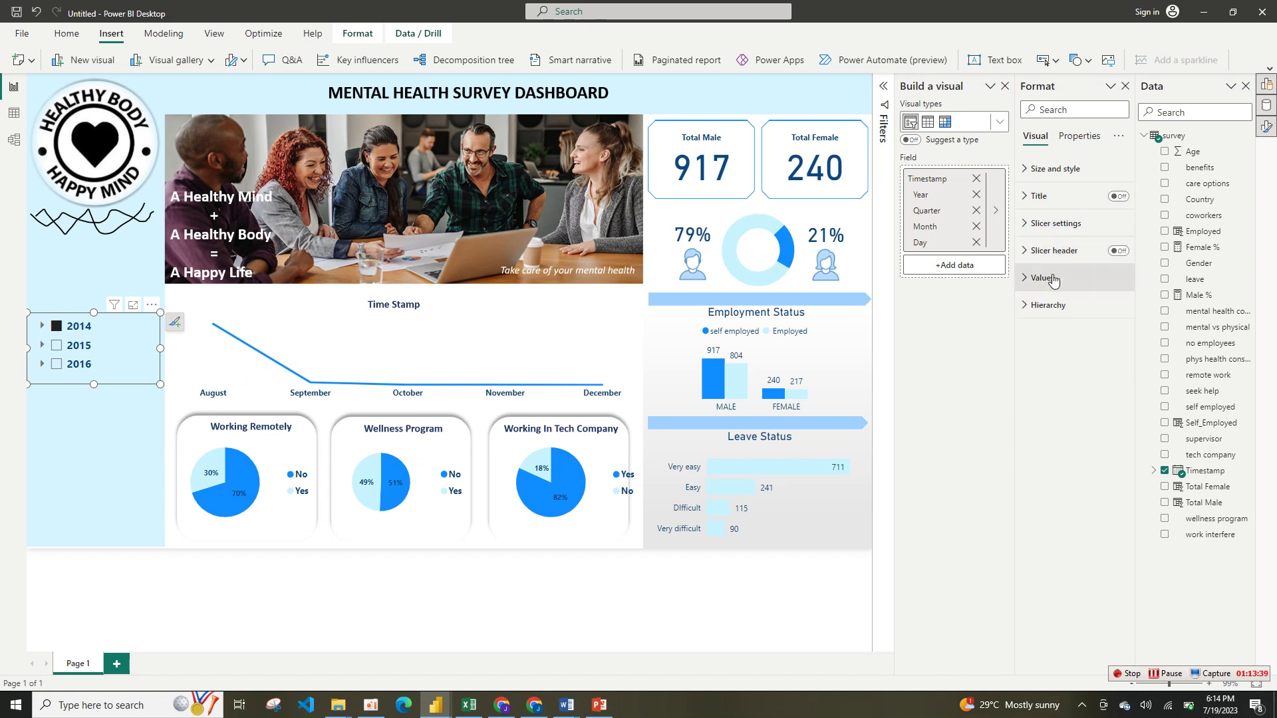
- Try the Dropdown style on the year slicer, then return it to Vertical list
left_click(1054, 226)
left_click(1052, 260)
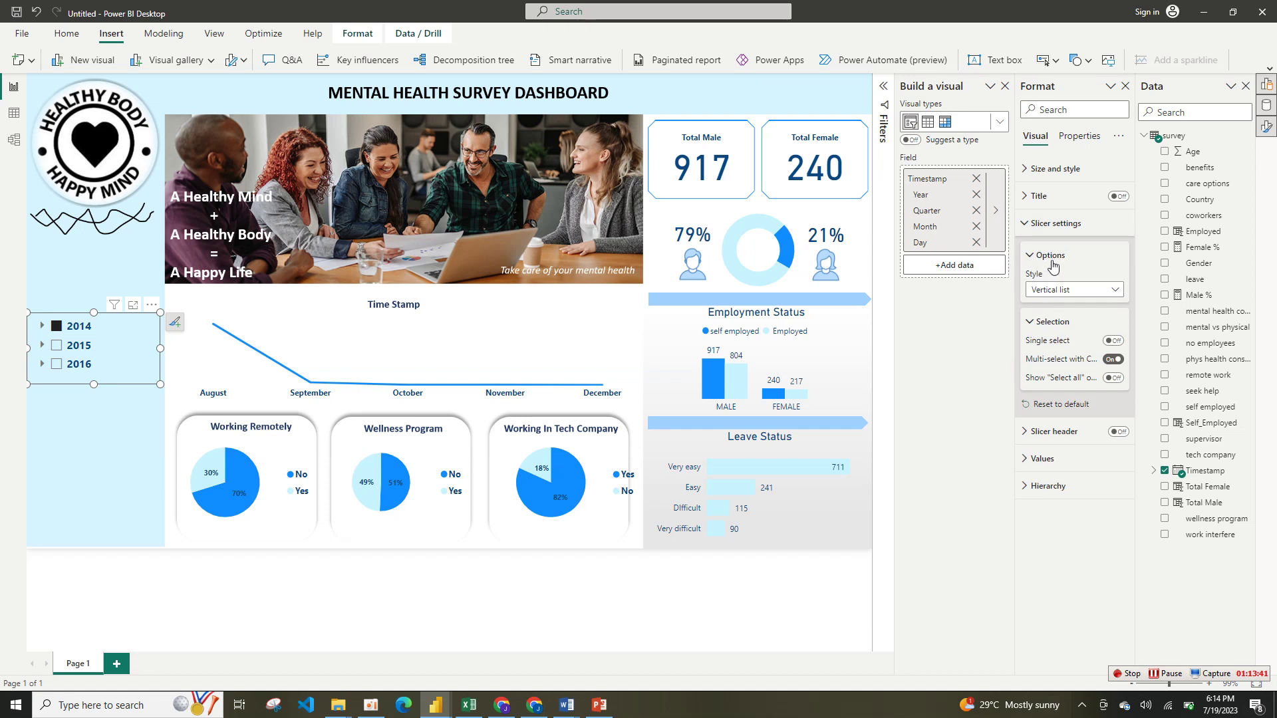
left_click(1064, 292)
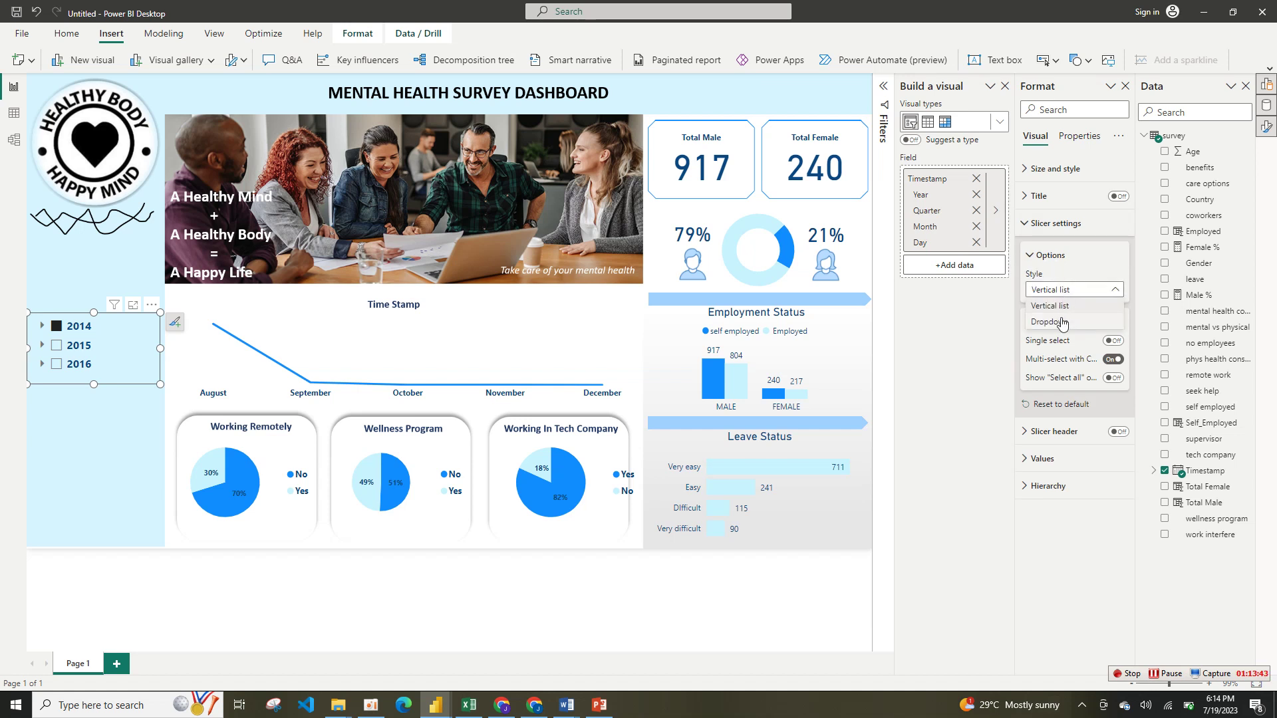
left_click(1061, 321)
left_click(1063, 323)
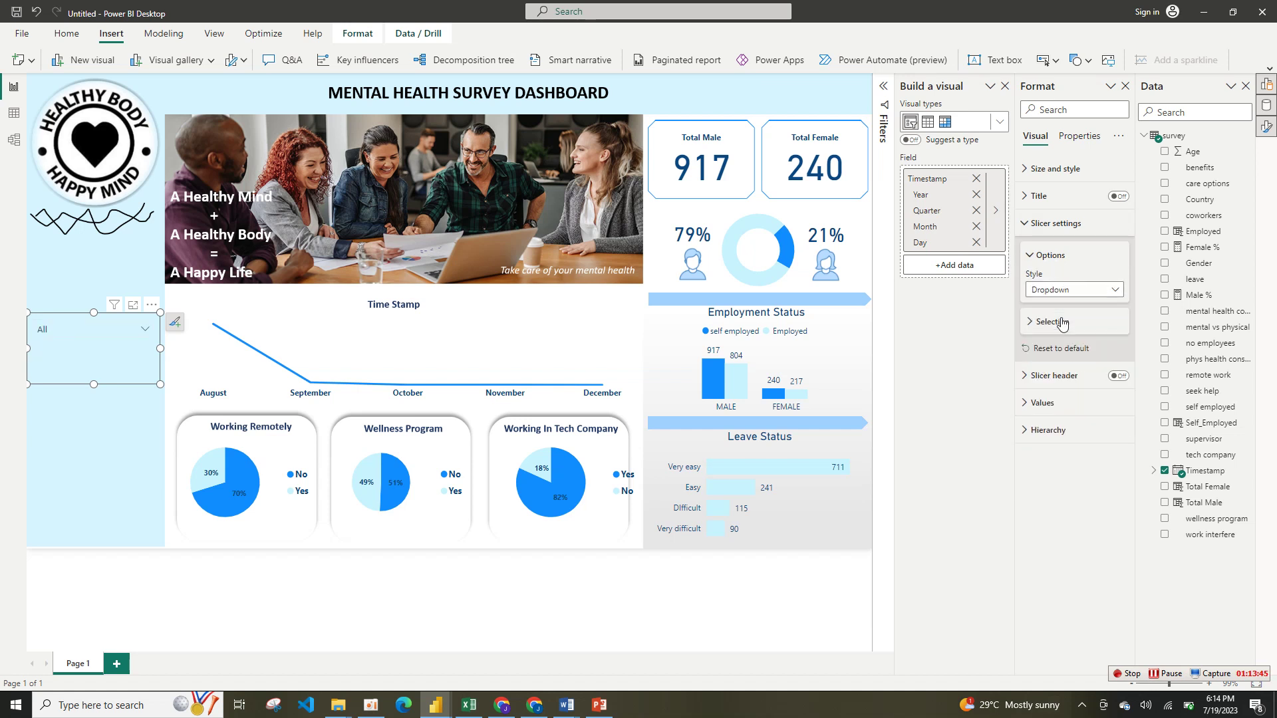
left_click(1078, 291)
left_click(1063, 306)
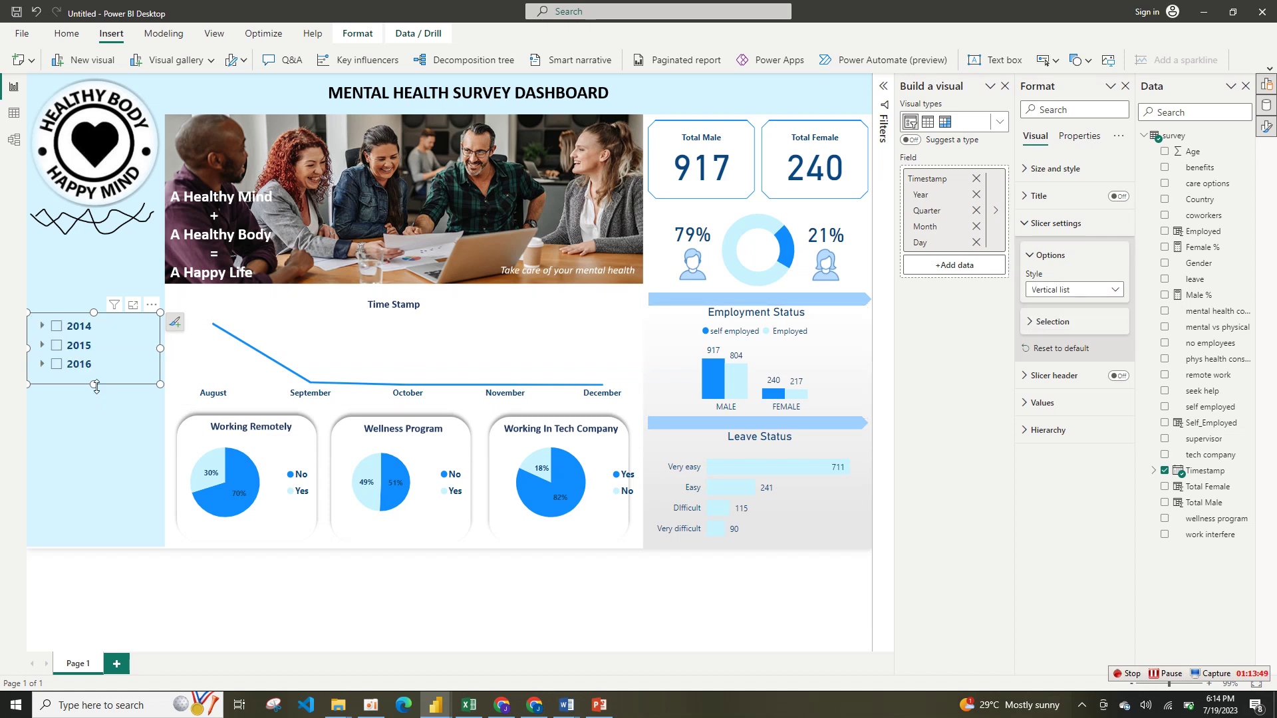
- Narrow the year slicer to fit its labels, clear the 2016 selection and centre the slicer in the light blue sidebar
left_click_drag(161, 347, 90, 370)
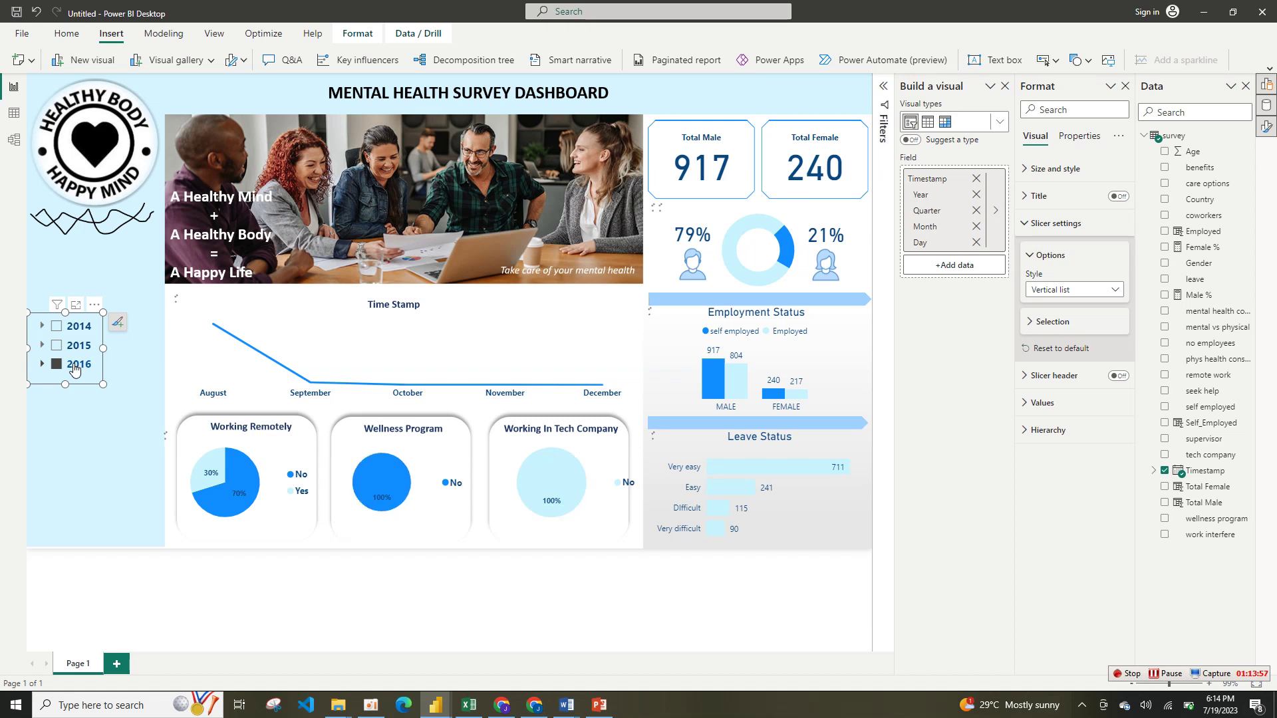
left_click(75, 371)
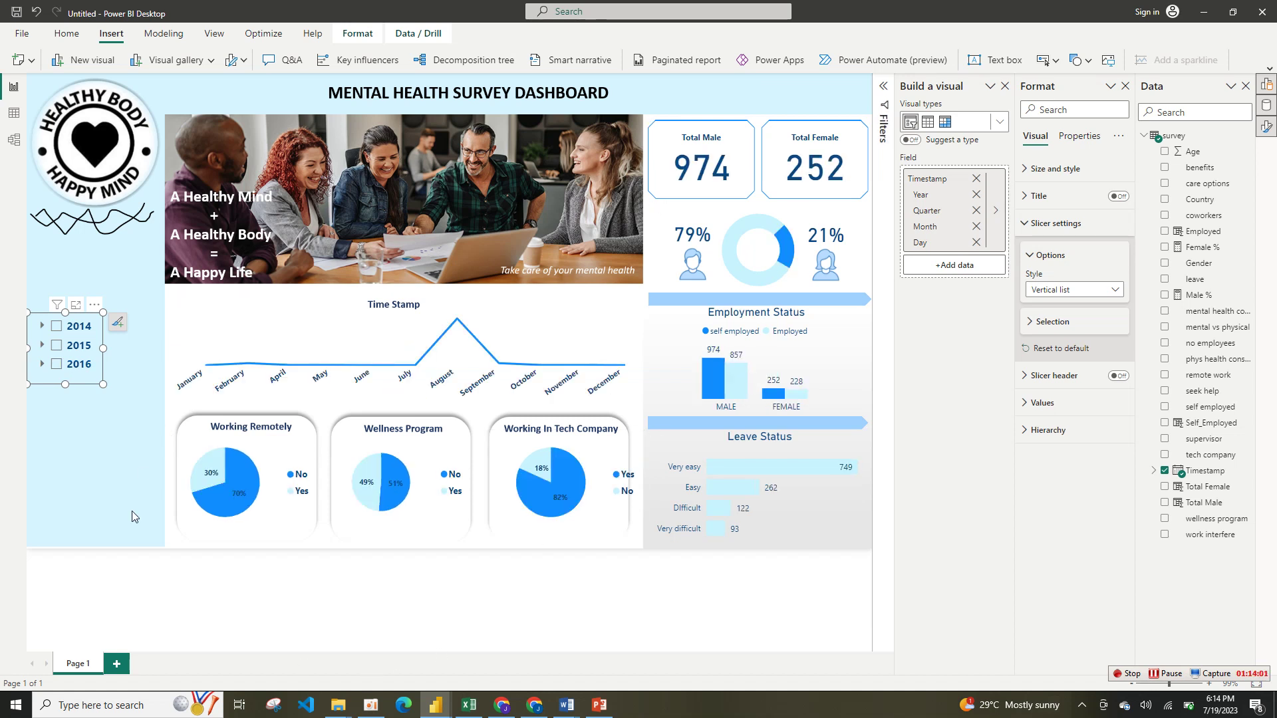
mouse_move(104, 383)
left_mouse_down()
mouse_move(142, 378)
mouse_move(126, 383)
left_mouse_up()
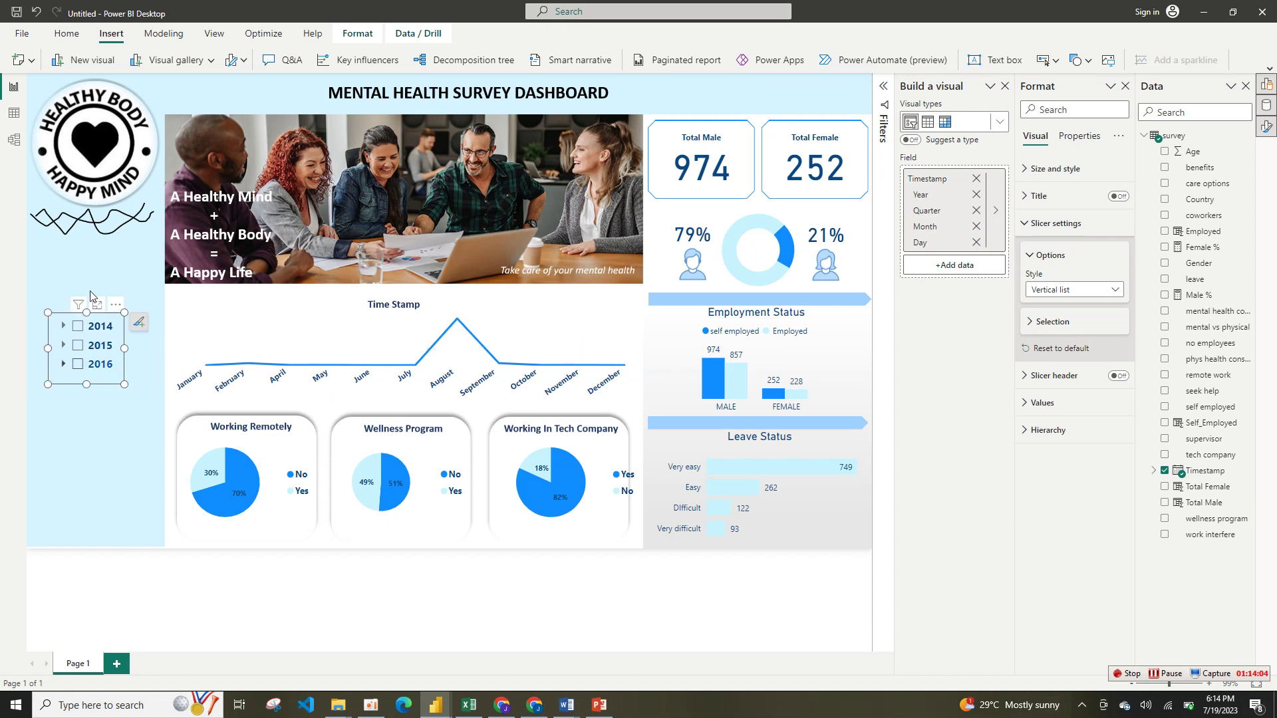
left_click(34, 66)
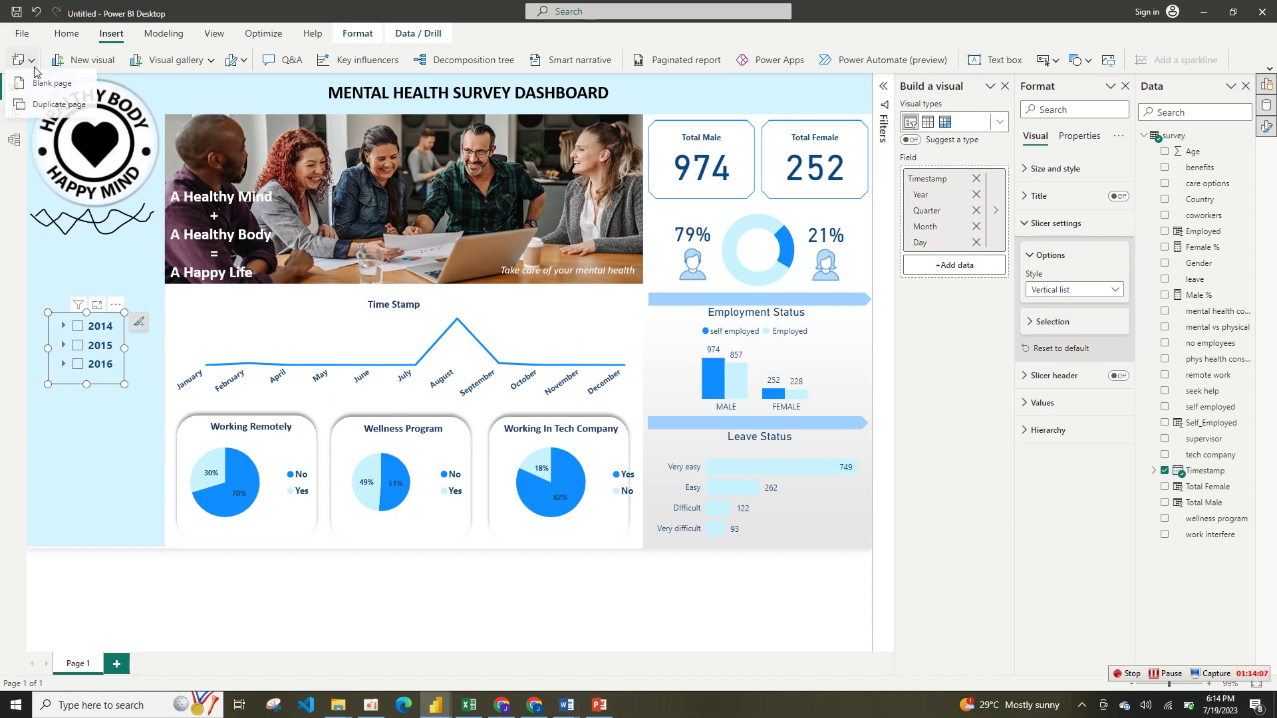
left_click(114, 318)
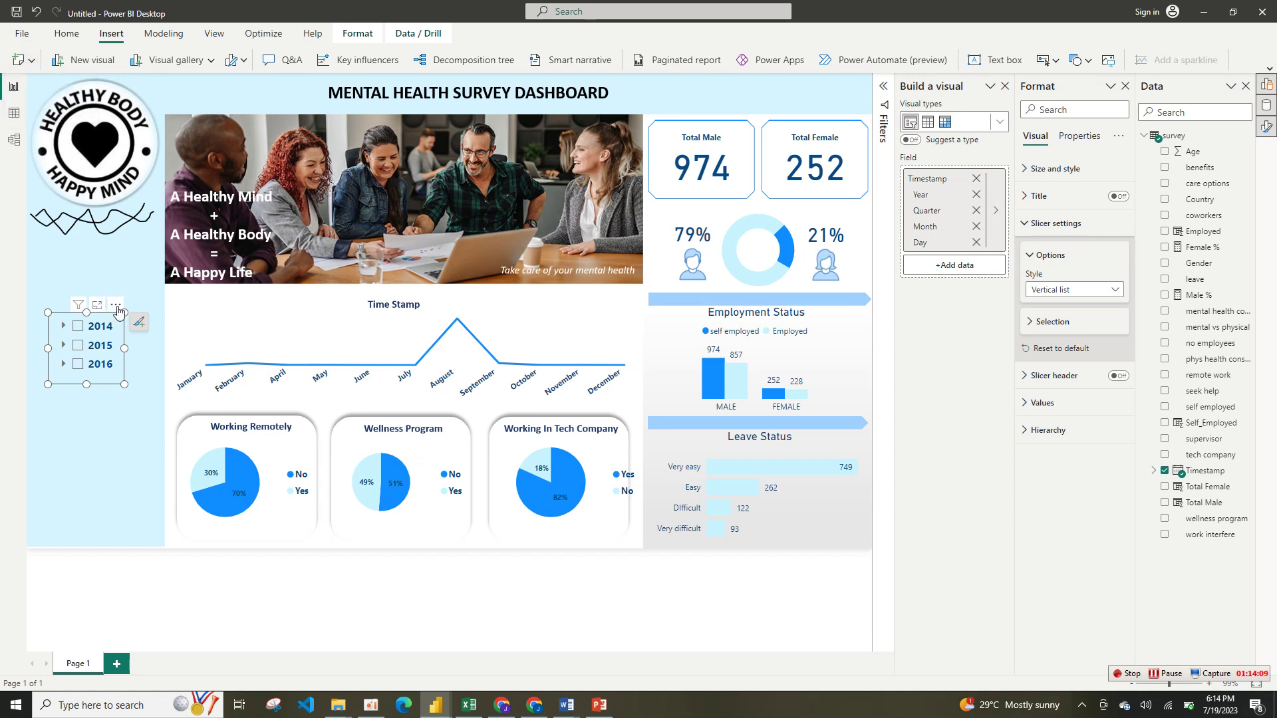
left_click(115, 306)
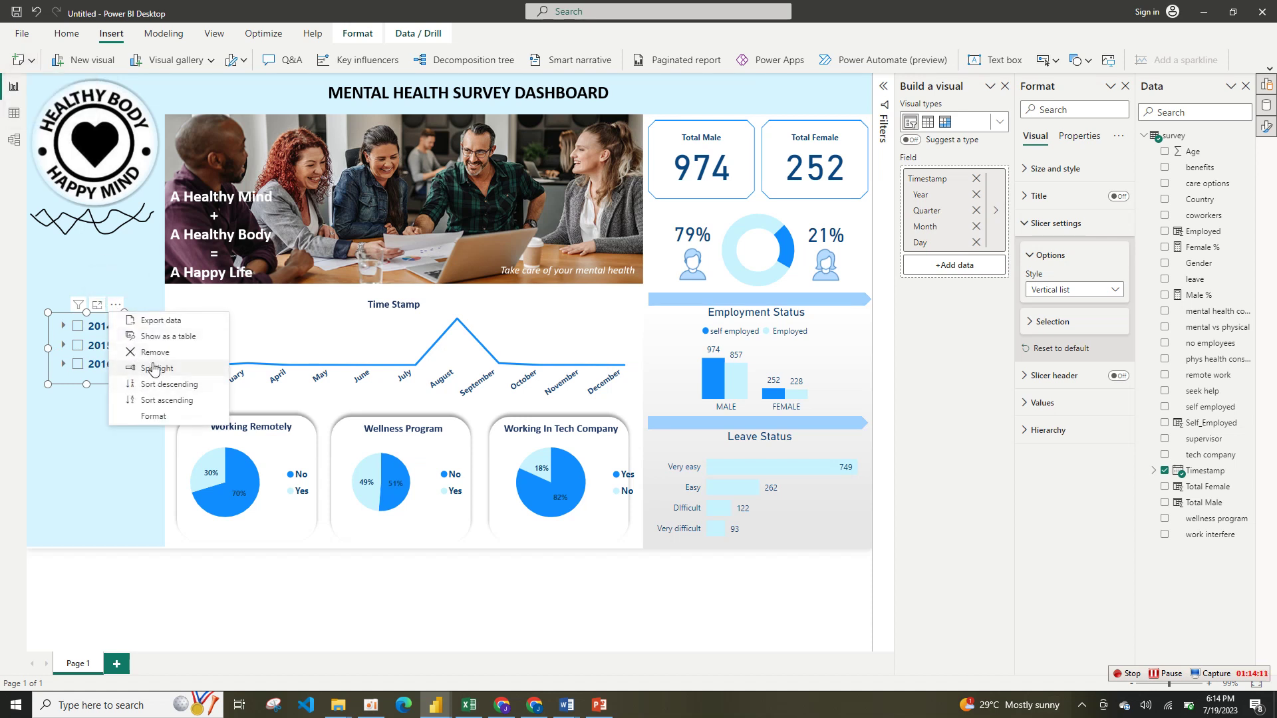
left_click(95, 427)
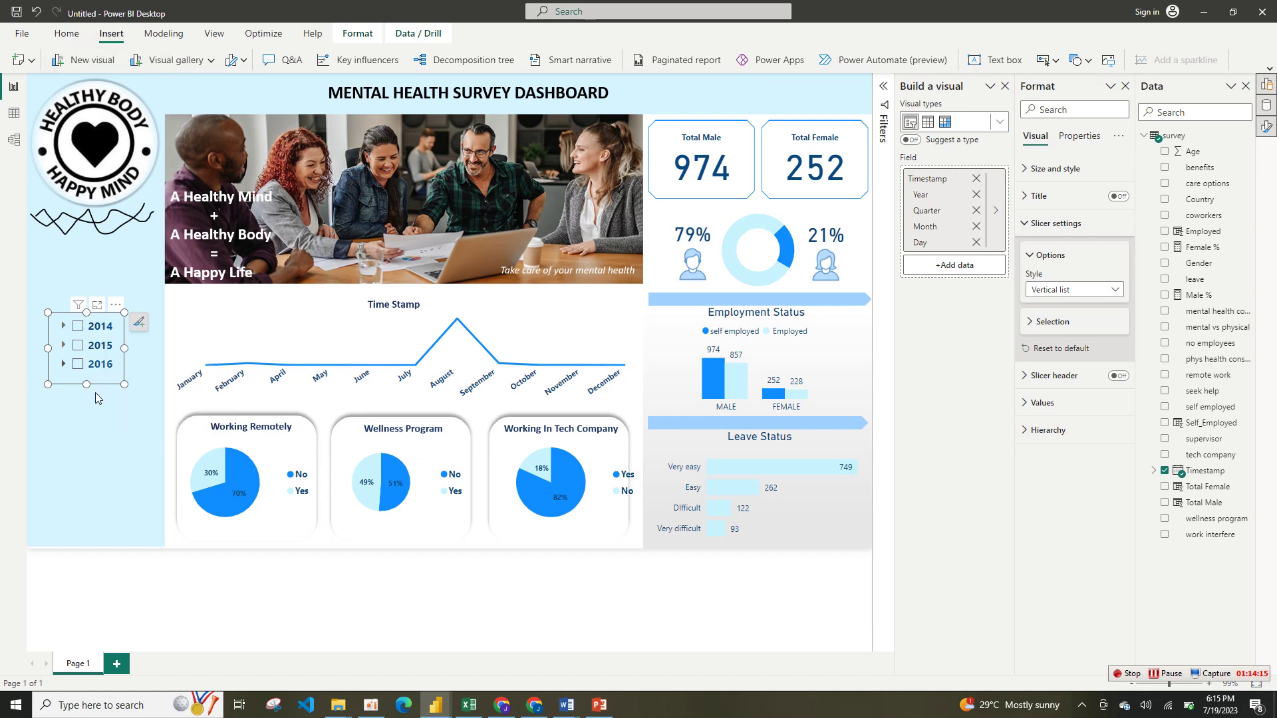
- Insert a new slicer, place it below the year slicer and narrow it to fit the light blue sidebar
left_click(90, 429)
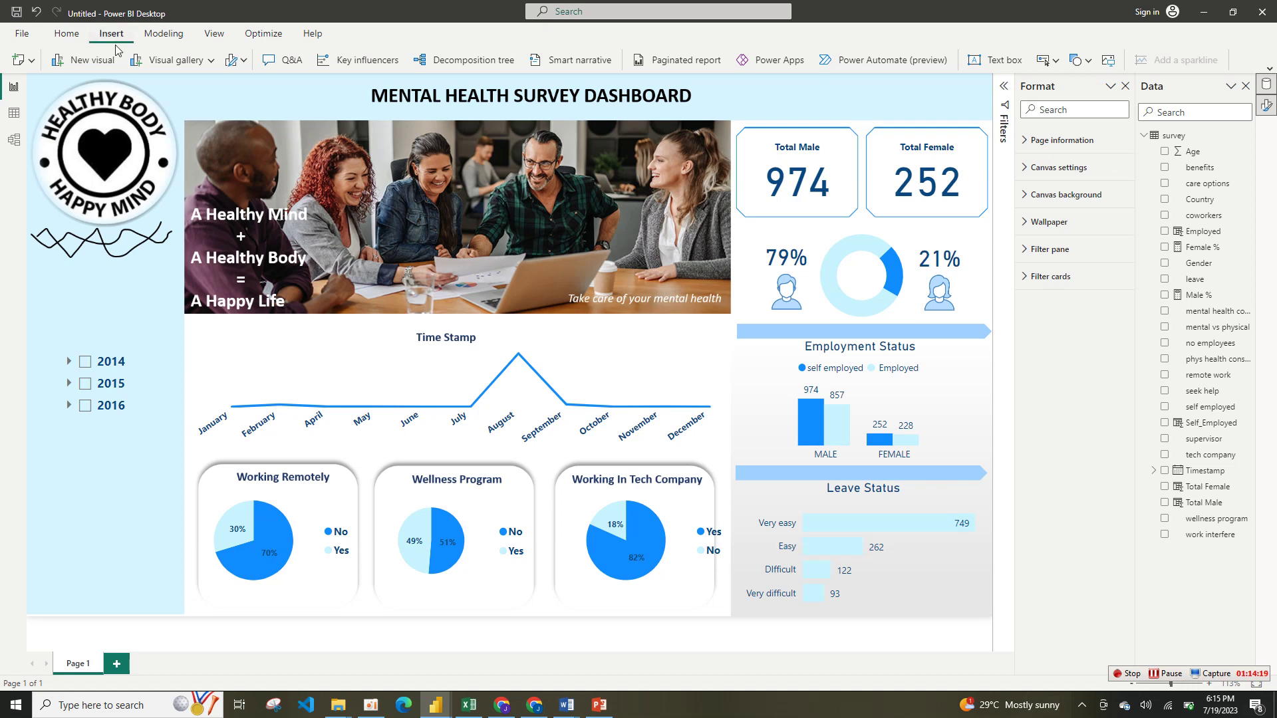
left_click(191, 64)
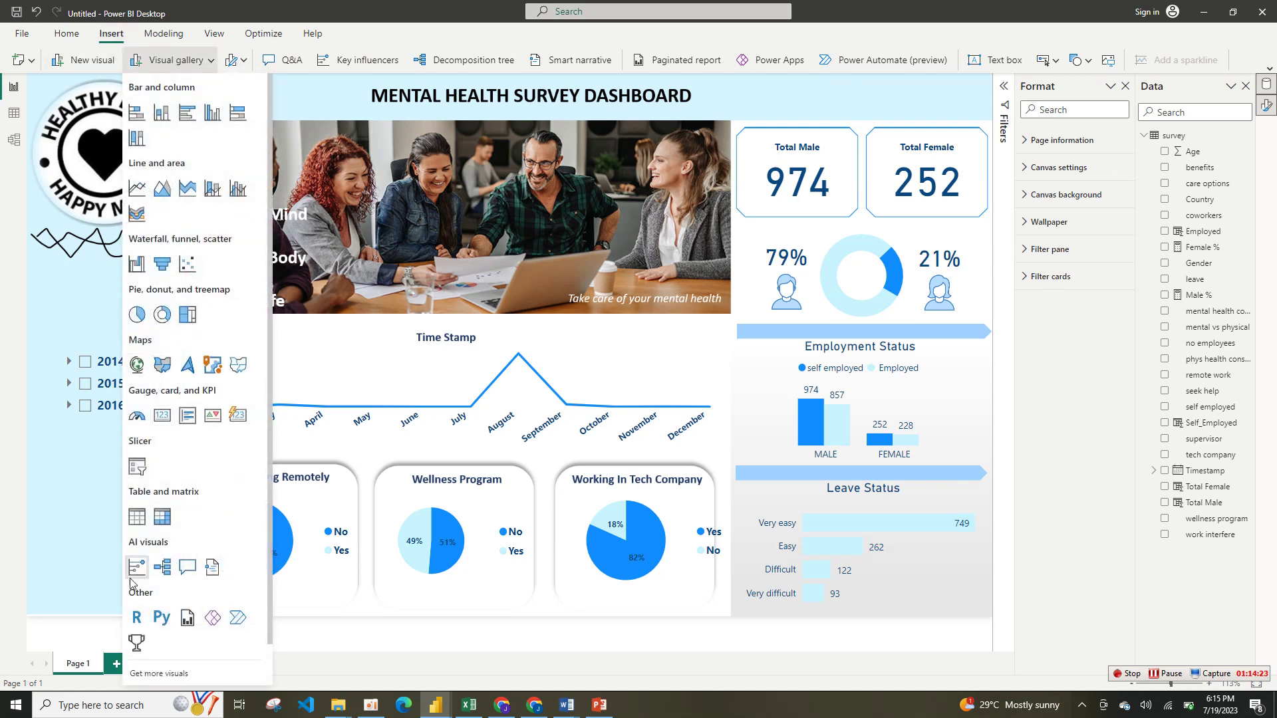
left_click(138, 467)
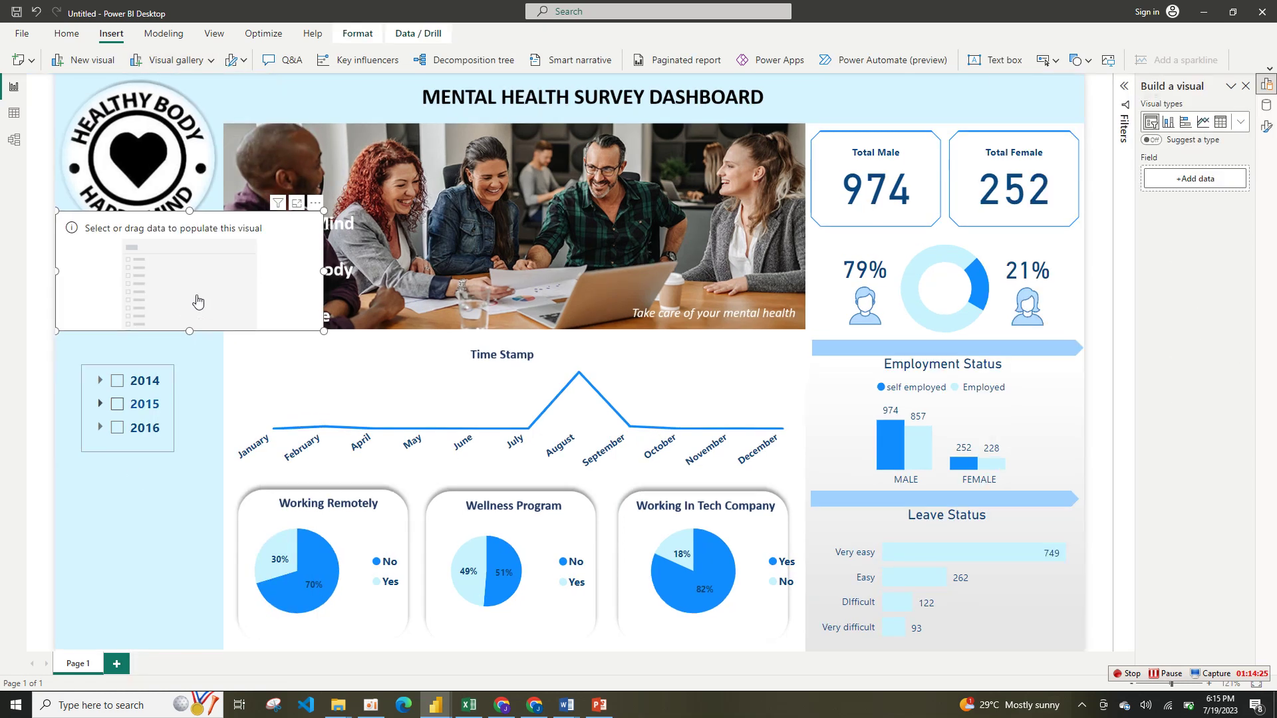
left_click_drag(200, 296, 213, 562)
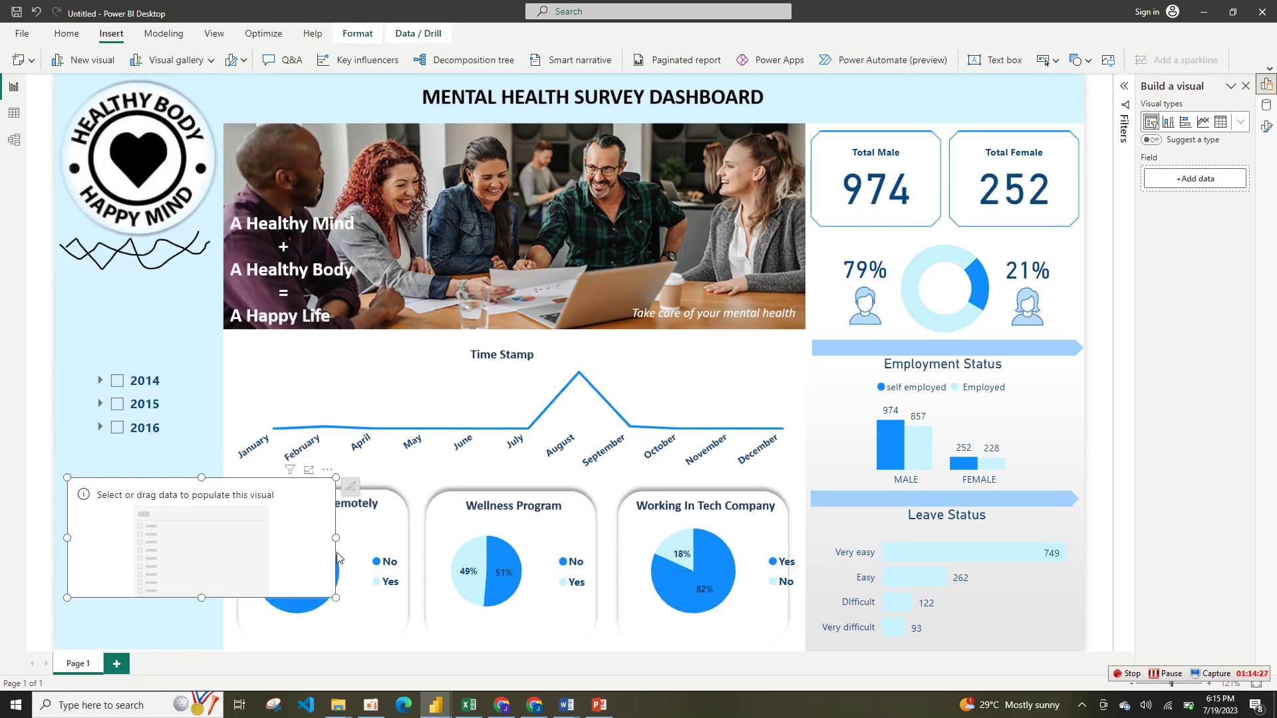
left_click_drag(338, 538, 187, 538)
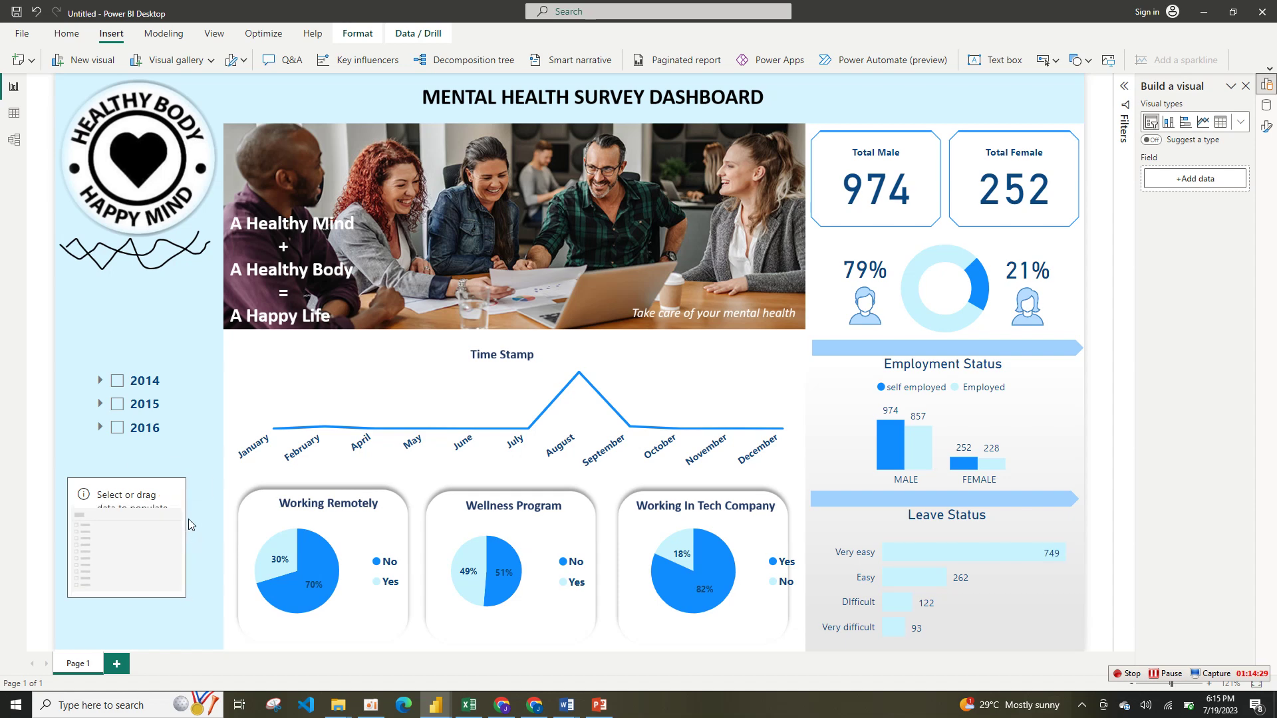
- Show the Data pane beside the visual builder and add the Country field to the new slicer
right_click(1270, 104)
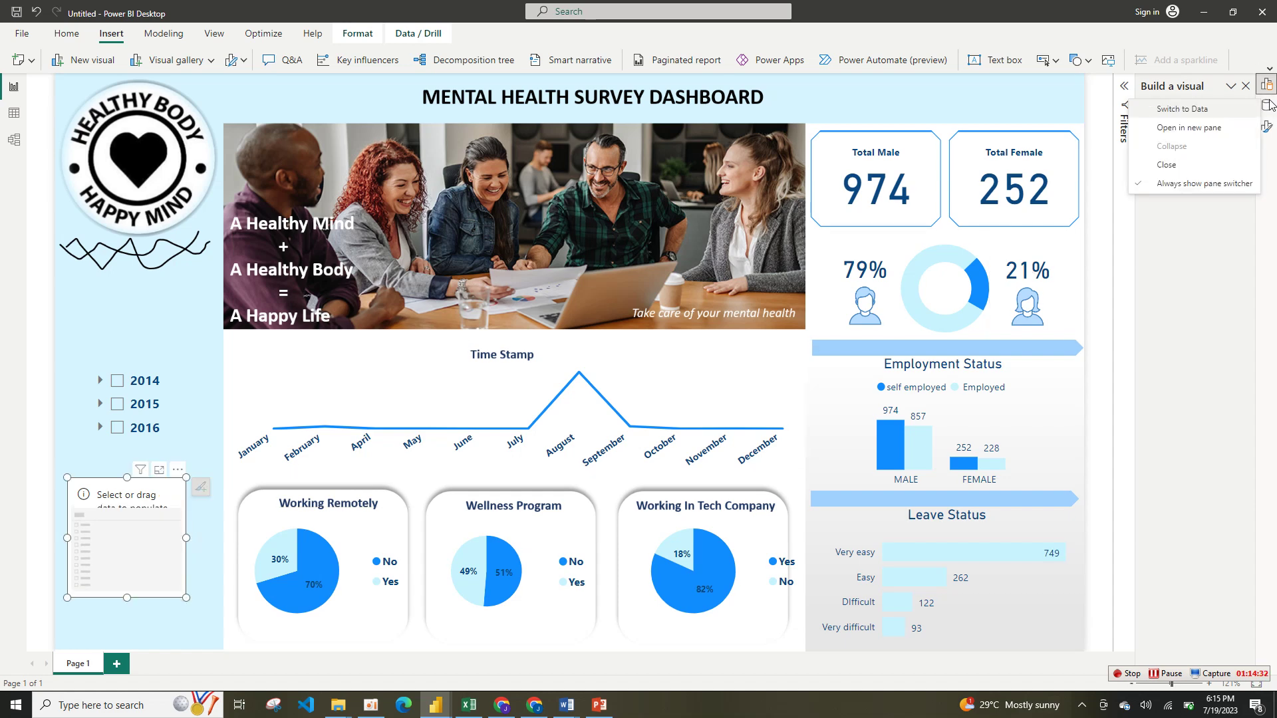
left_click(1214, 127)
left_click_drag(1200, 199, 1092, 183)
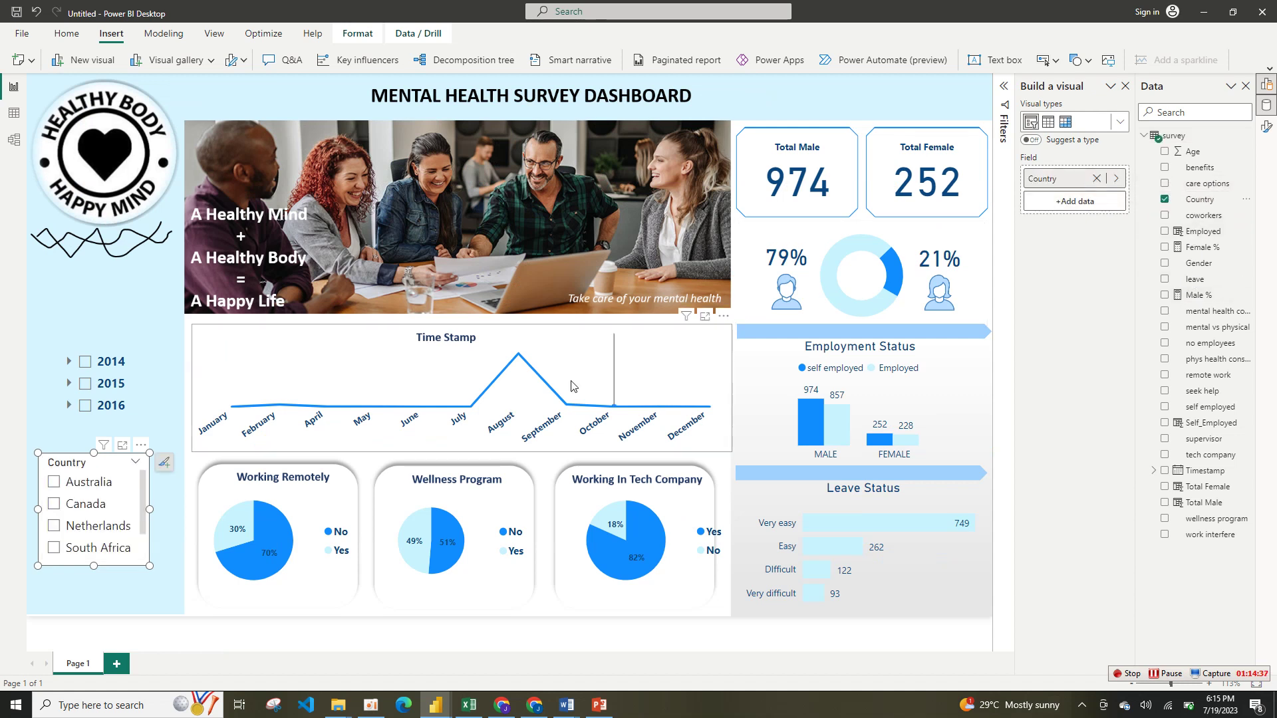
- Show the formatting options for the Country slicer, leaving no year selected in the year slicer
left_click(134, 398)
left_click(135, 389)
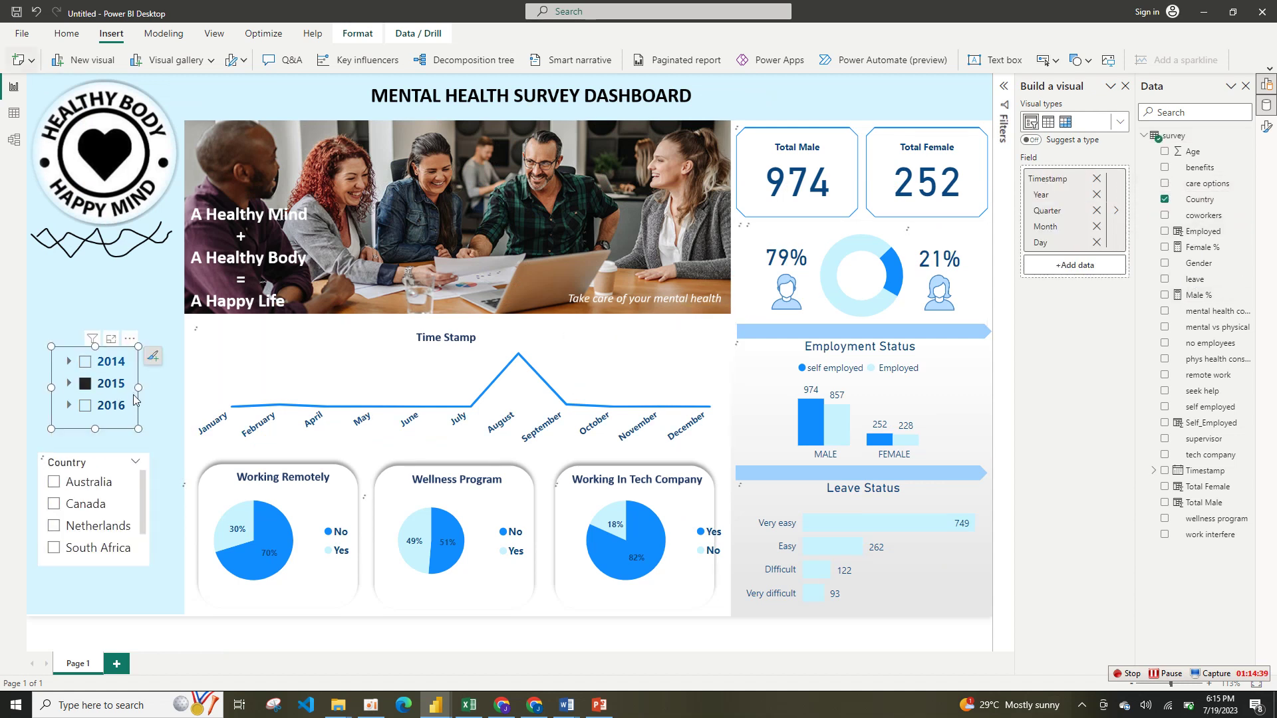
left_click(129, 341)
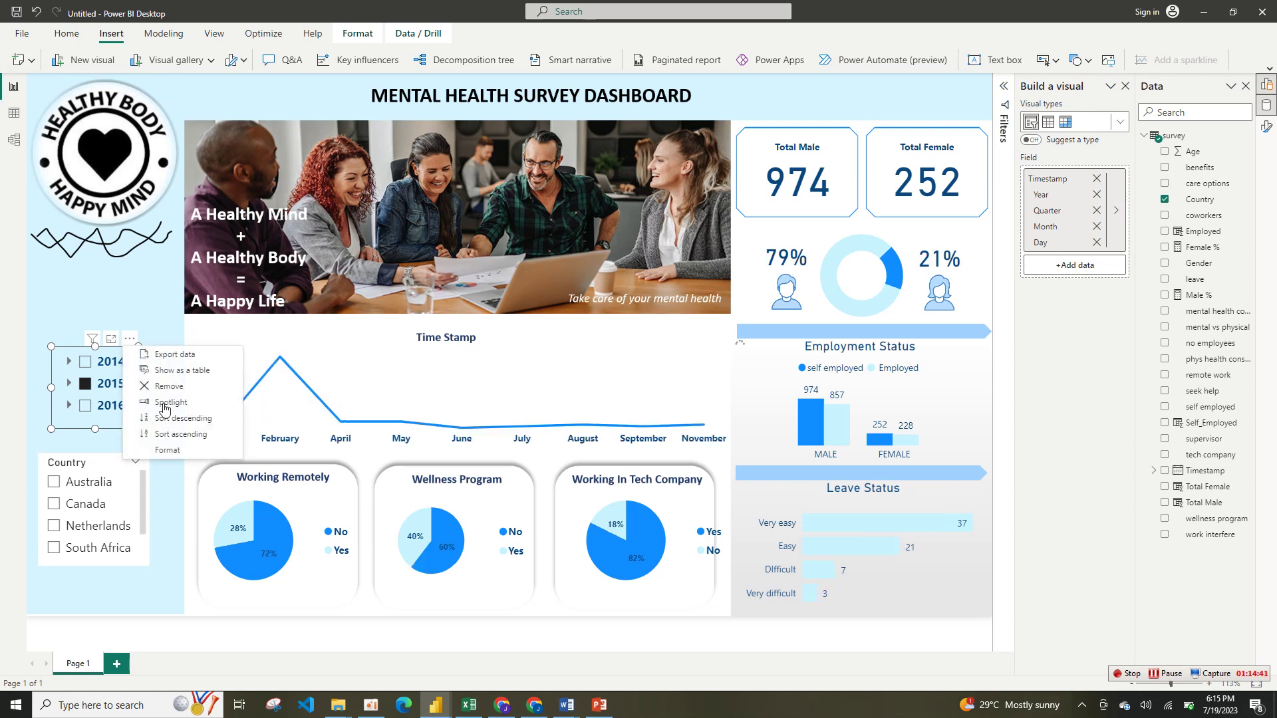
left_click(178, 451)
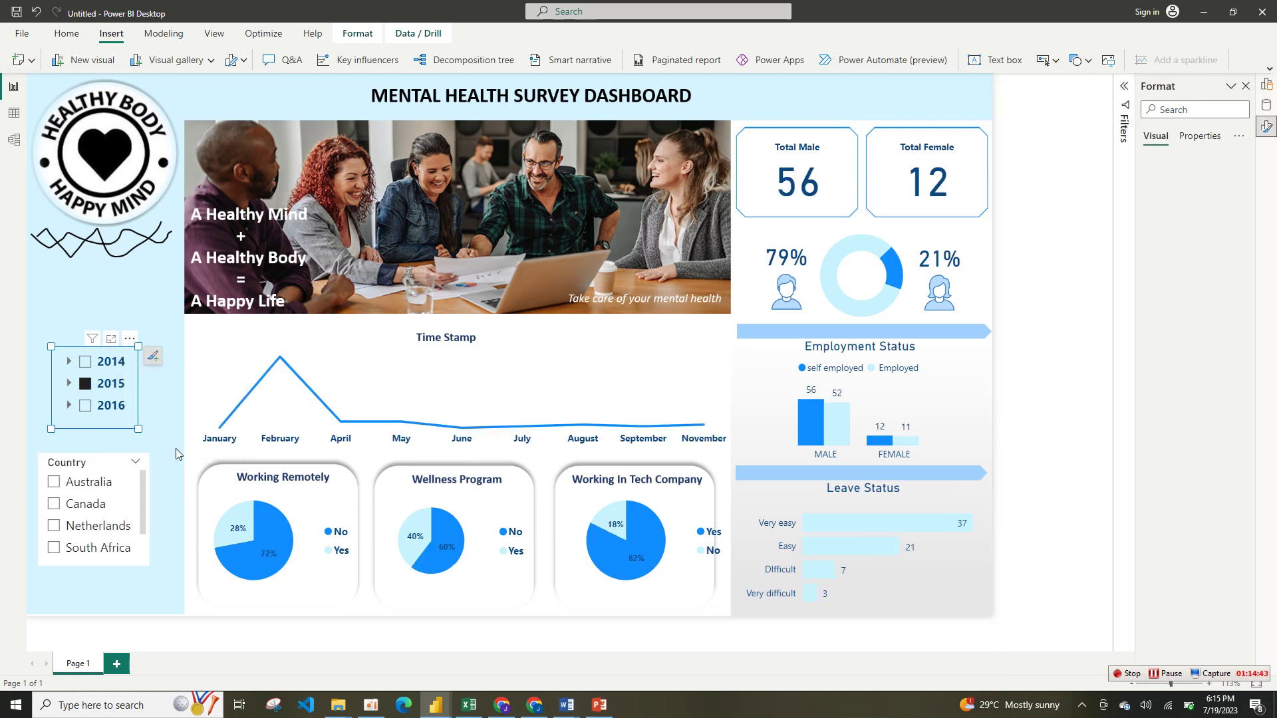
left_click(142, 489)
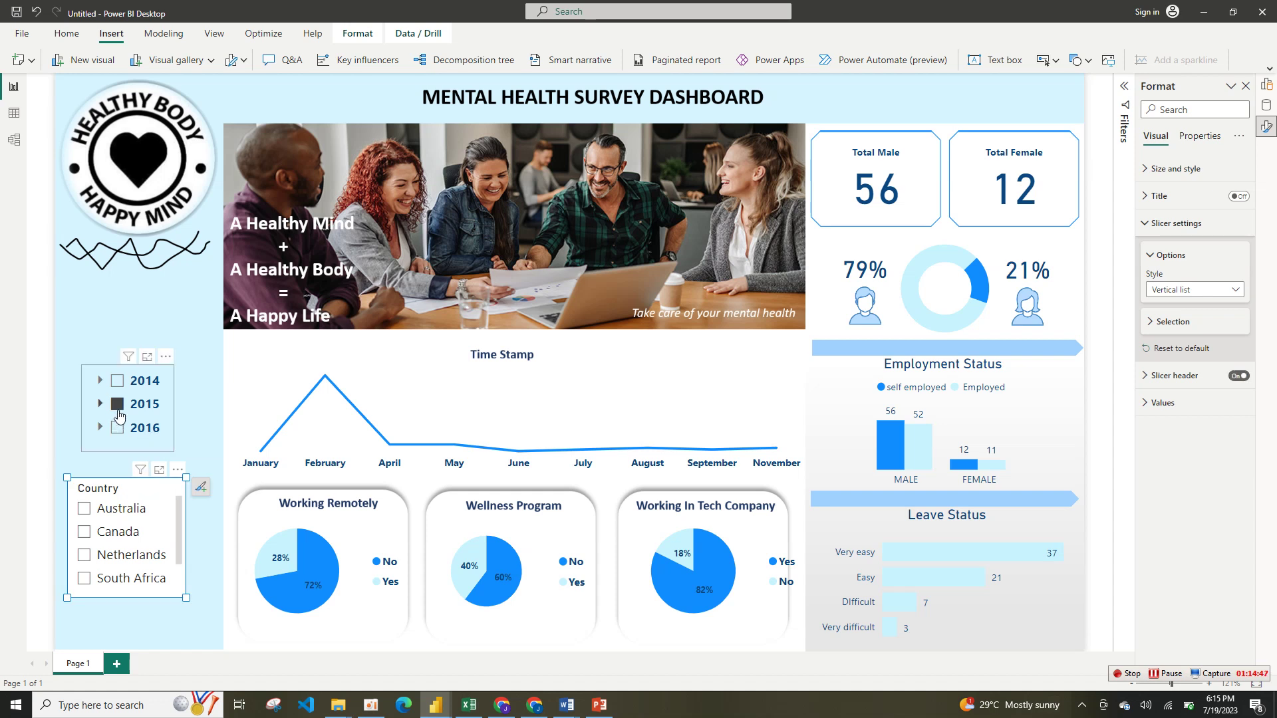
left_click(118, 405)
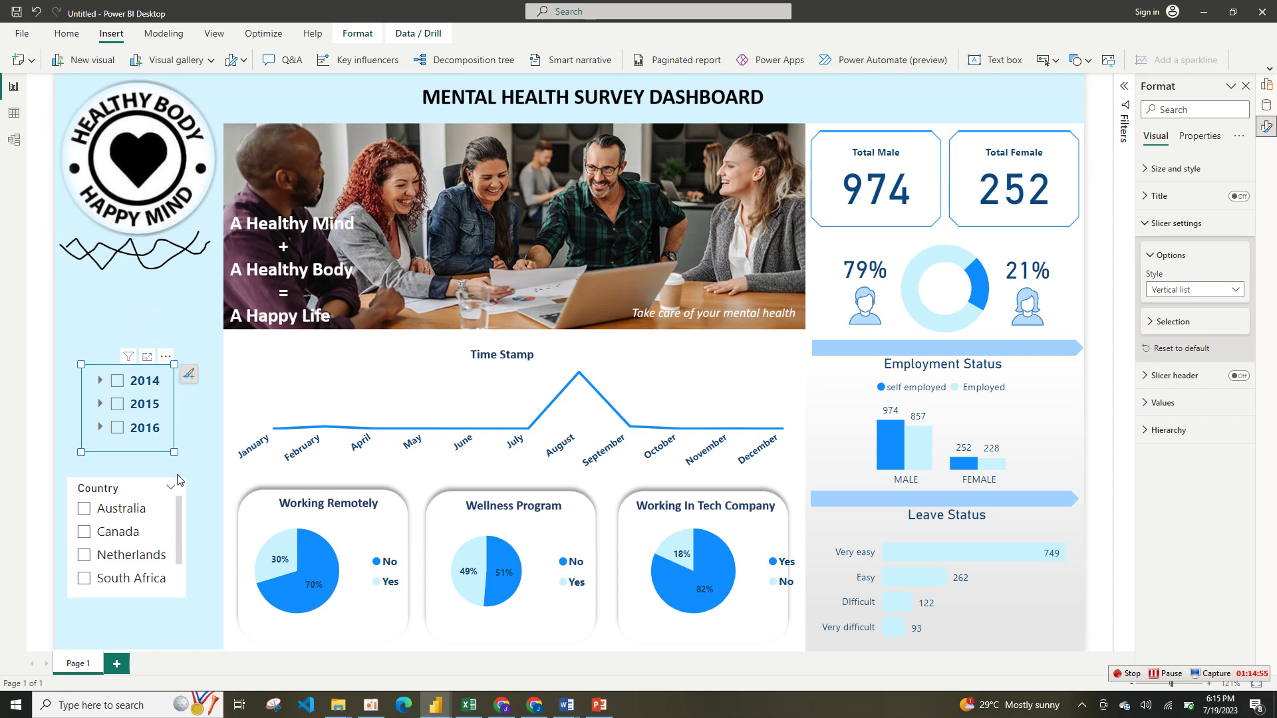
left_click(170, 510)
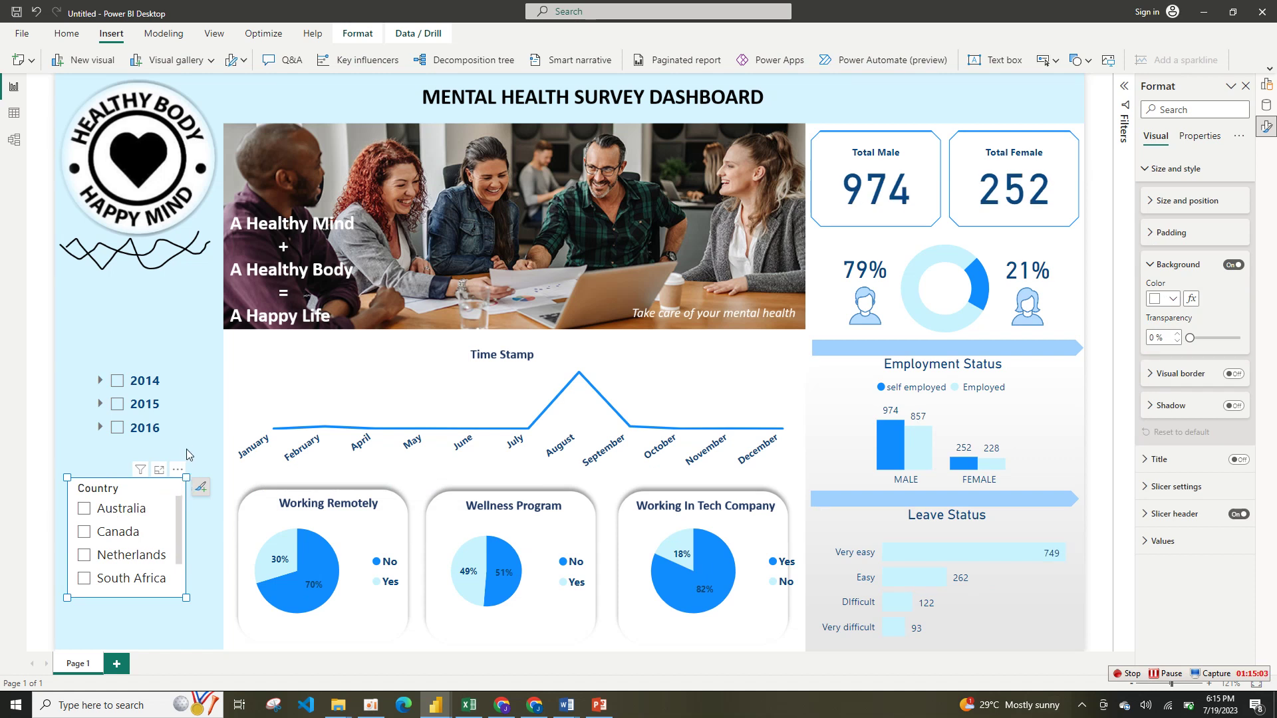
left_click(197, 429)
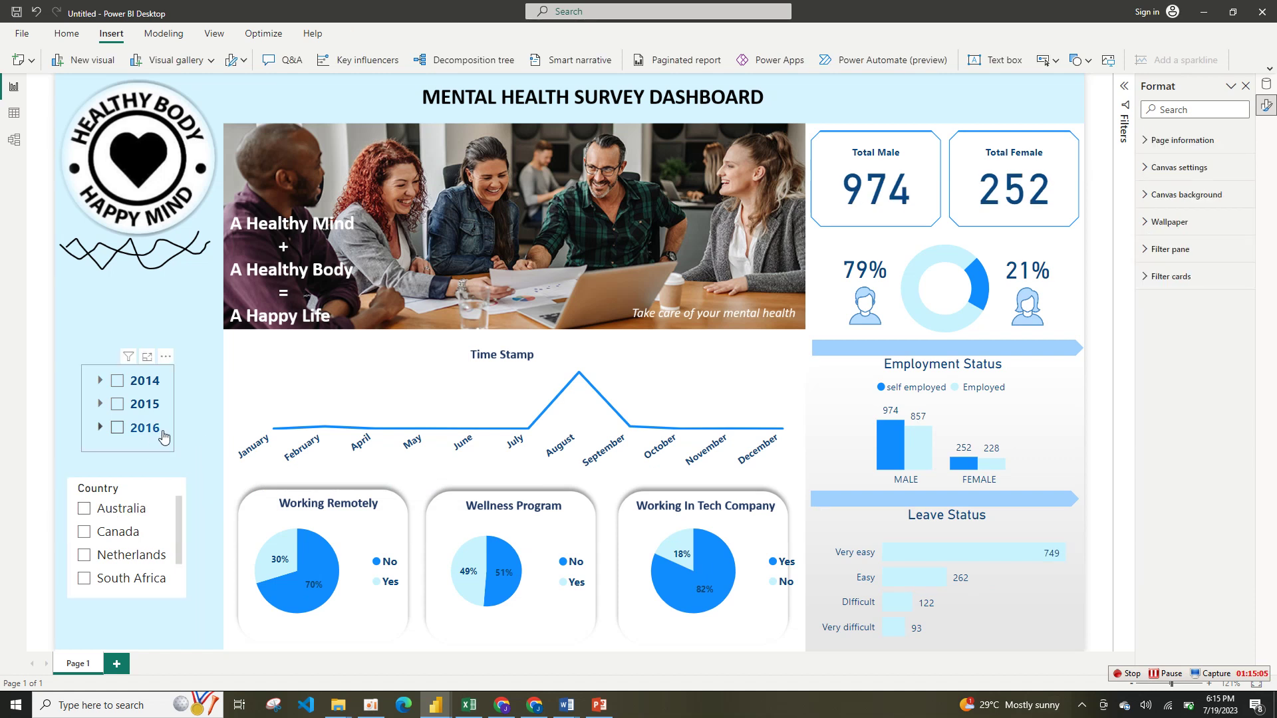
left_click(167, 430)
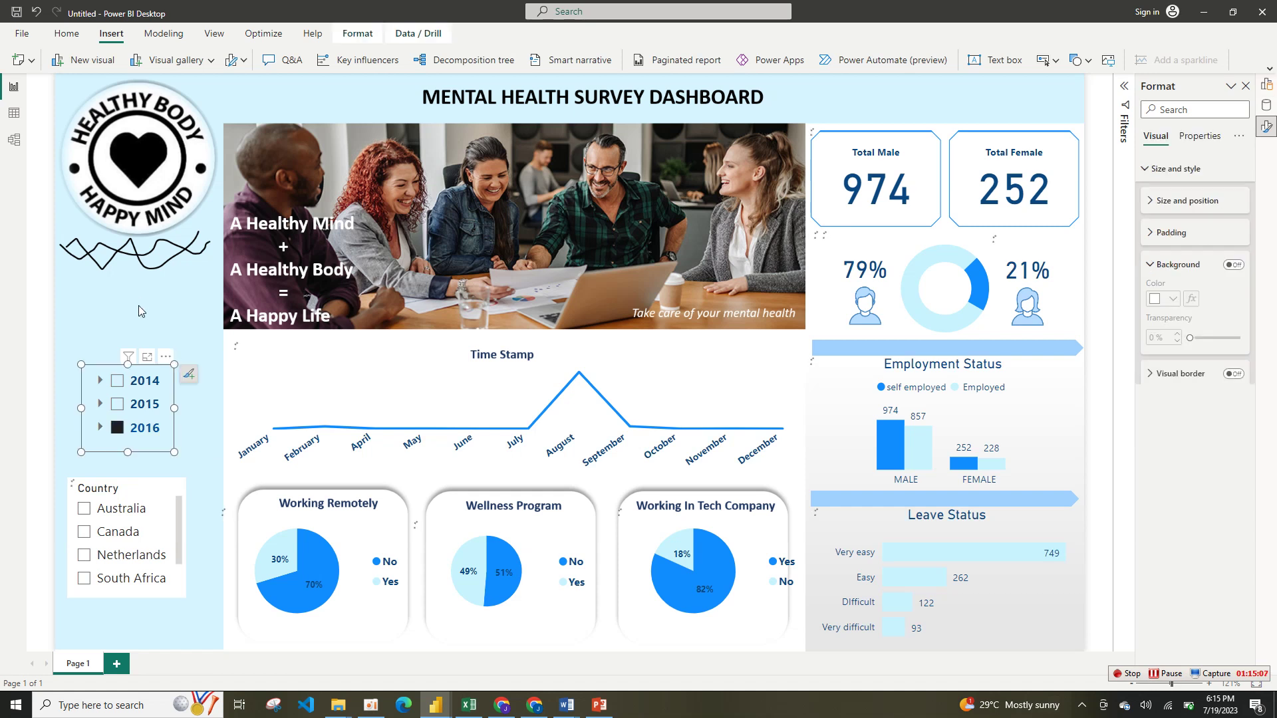
left_click(155, 423)
left_click(191, 373)
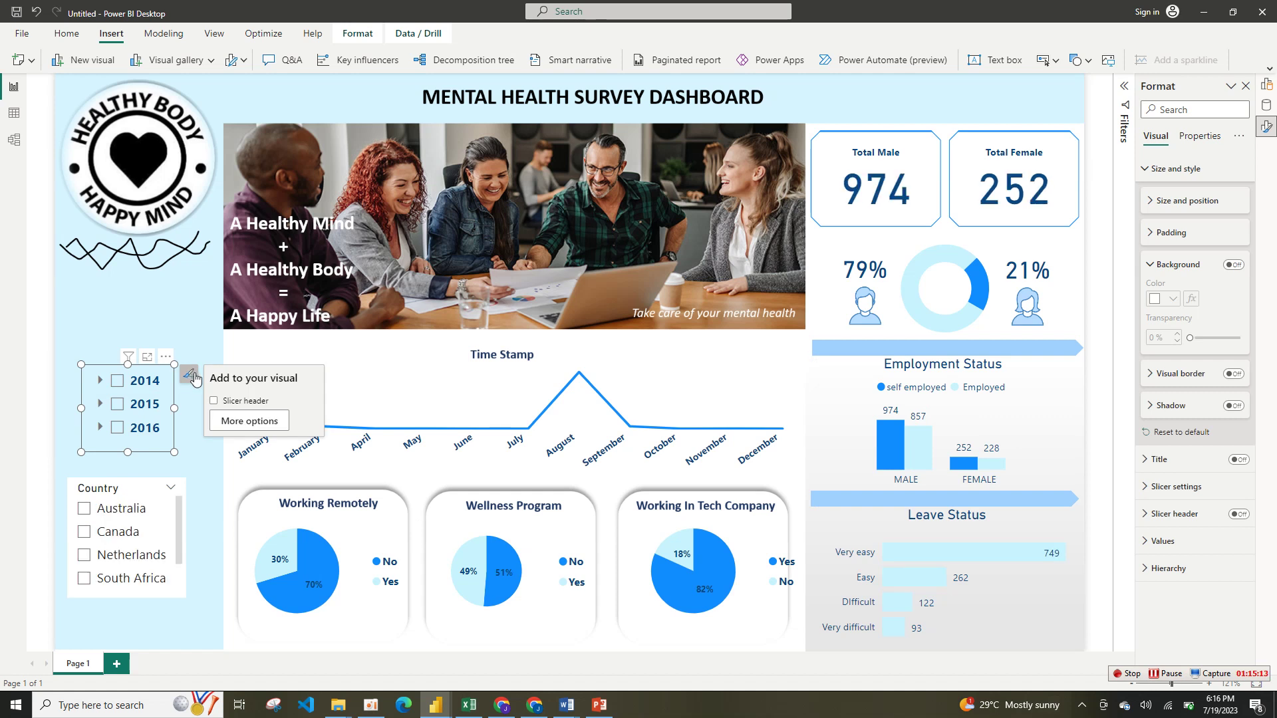
left_click(165, 358)
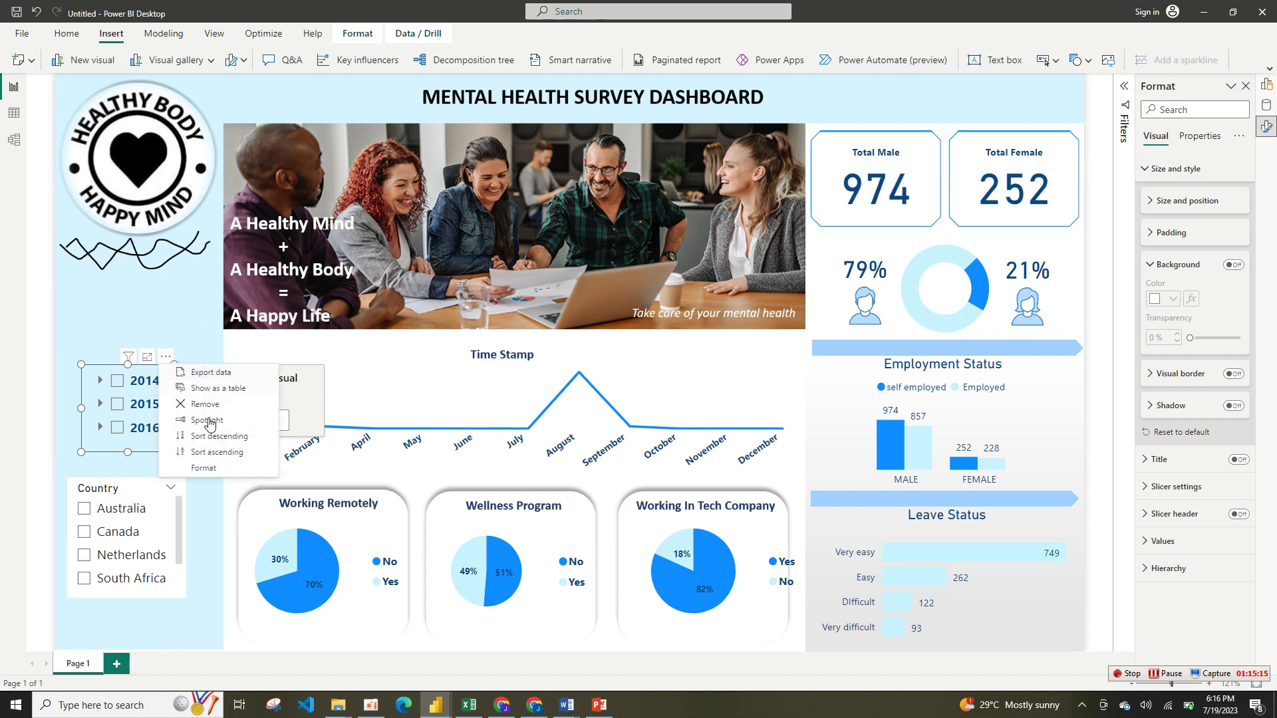
left_click(209, 466)
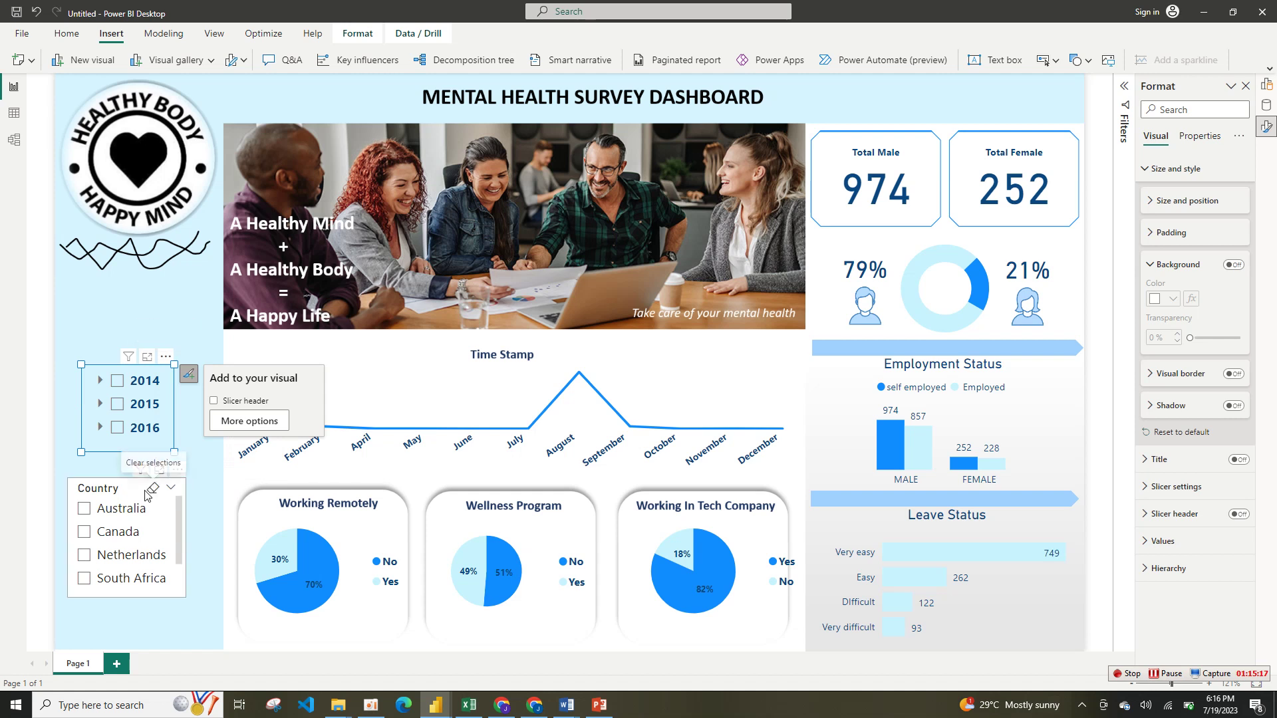
- Turn off the background and the slicer header of the Country slicer
left_click(177, 470)
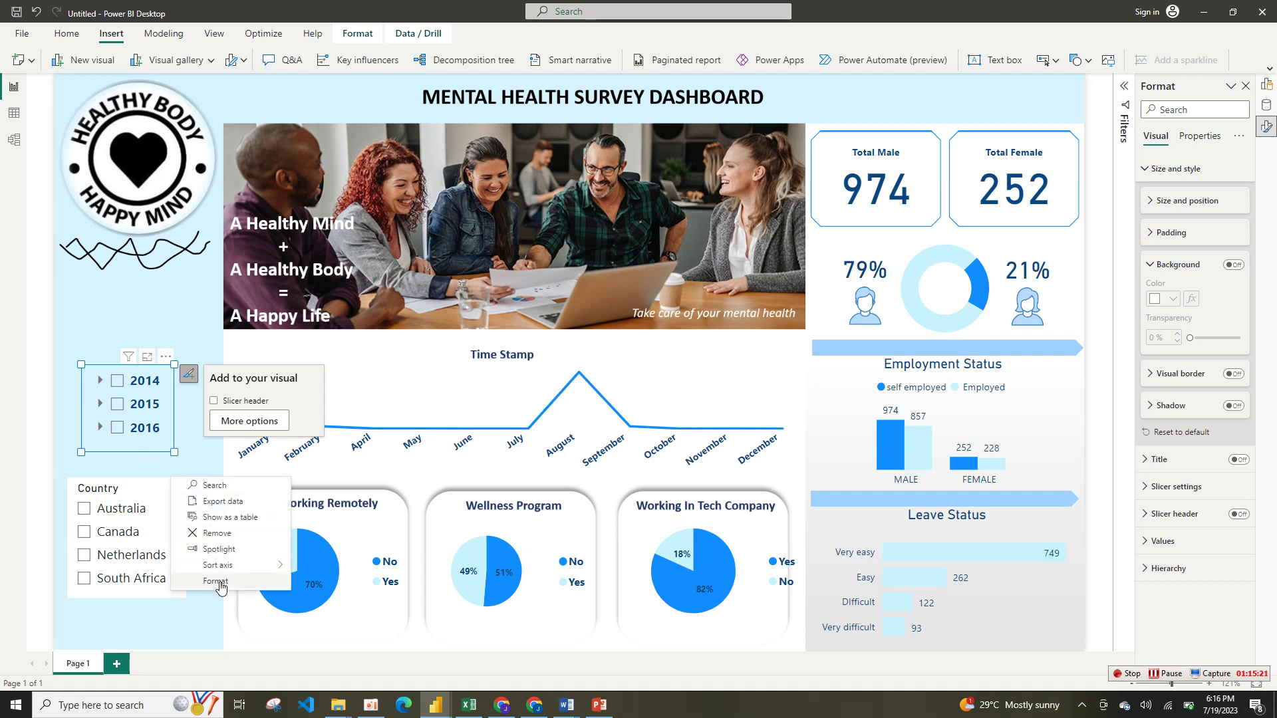
left_click(151, 494)
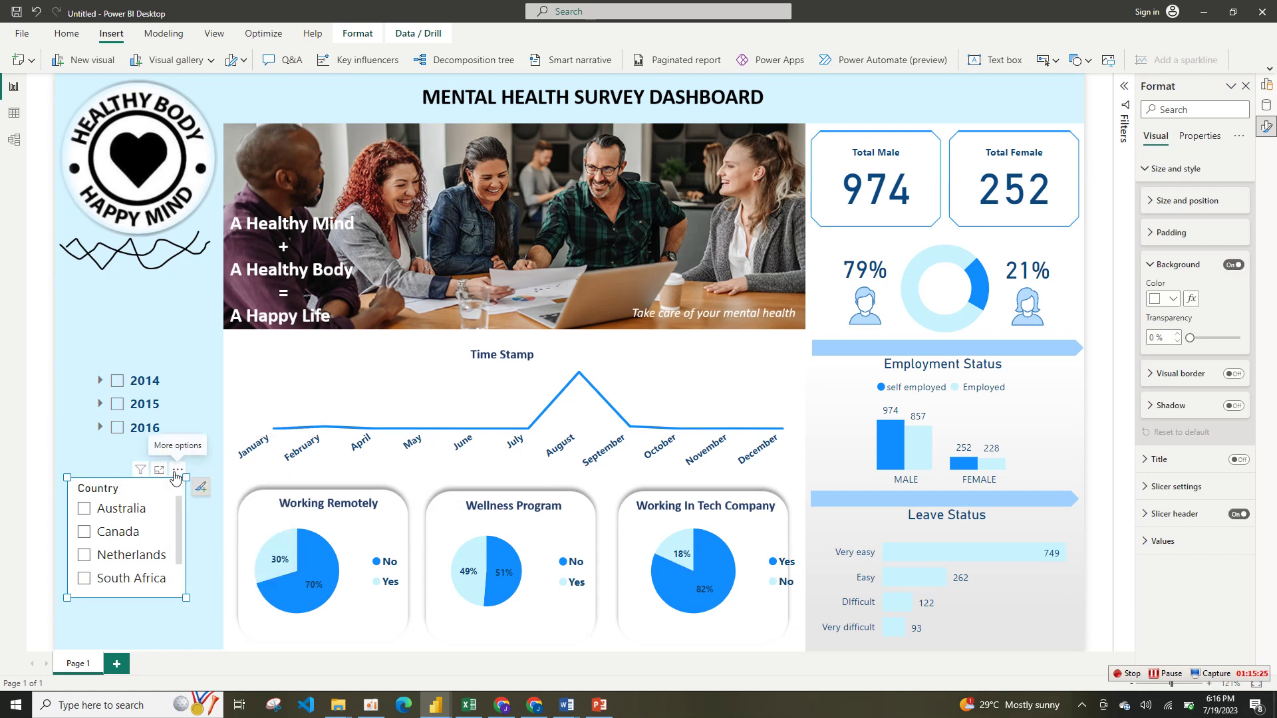
left_click(177, 472)
left_click(196, 437)
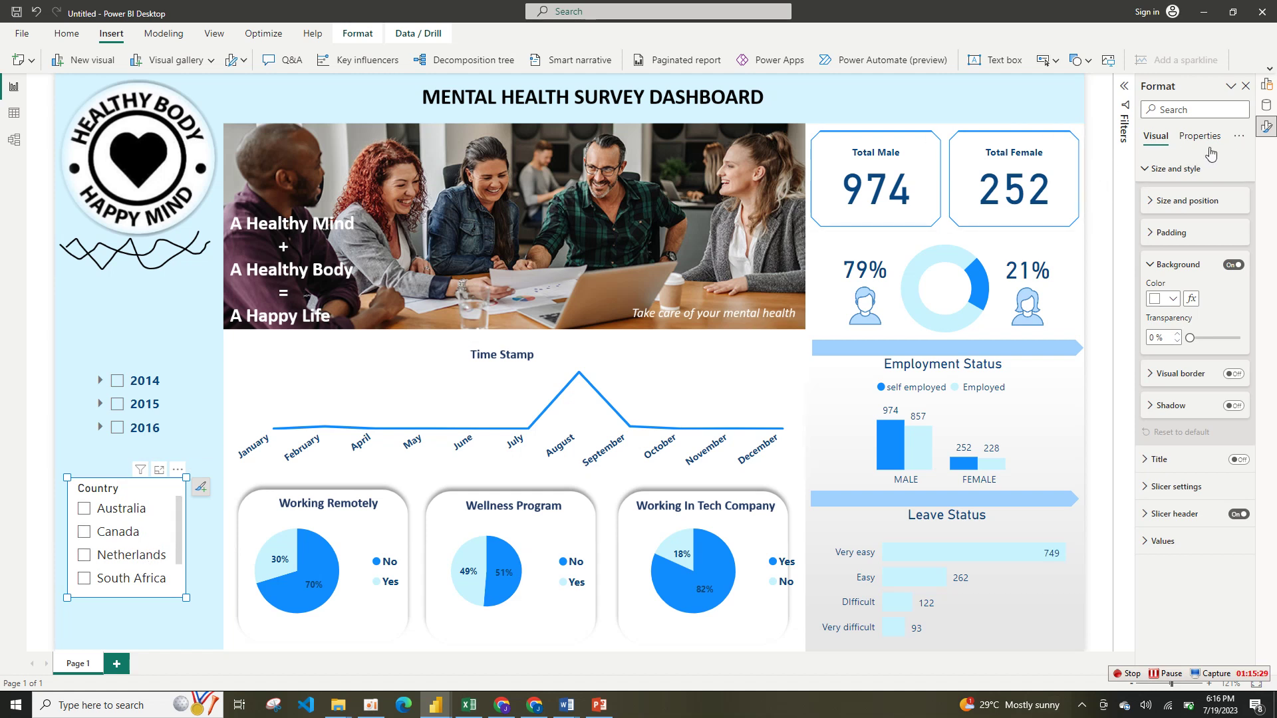
left_click(1232, 265)
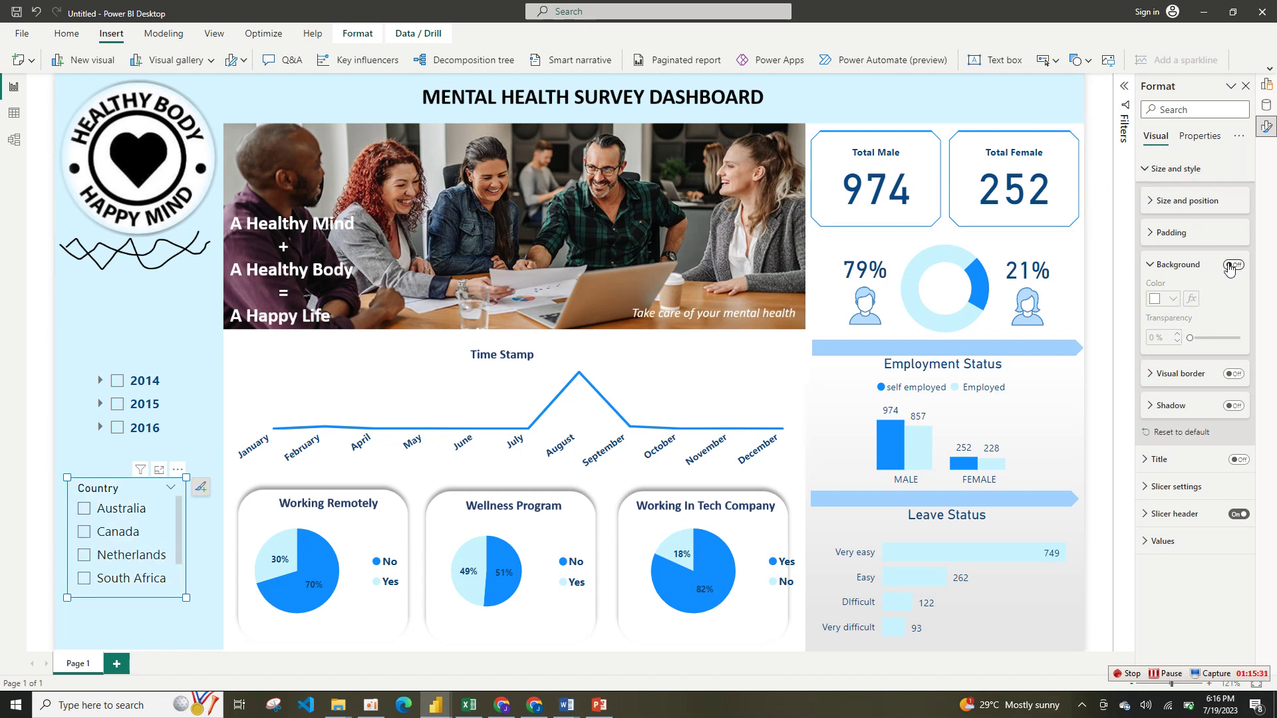
left_click(1158, 265)
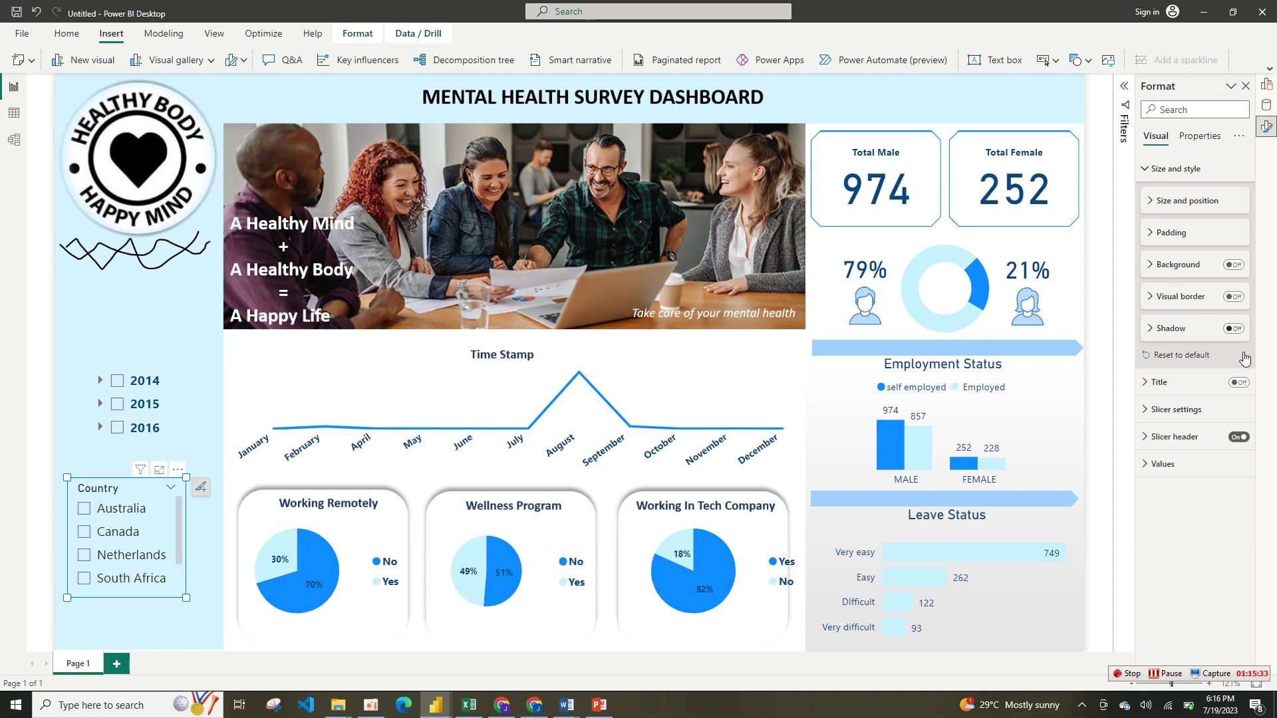
left_click(1235, 437)
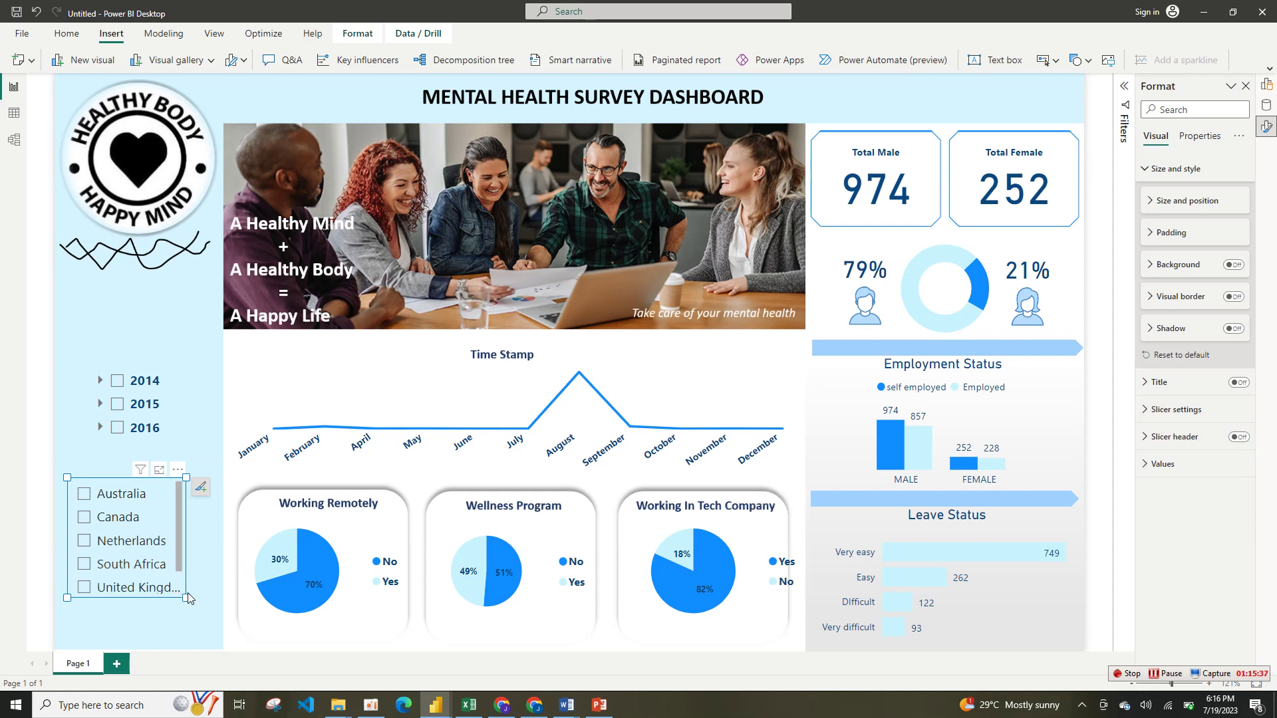
- Enlarge the Country slicer to fit the full country names, then lower its top edge in the sidebar
left_click_drag(187, 598, 222, 652)
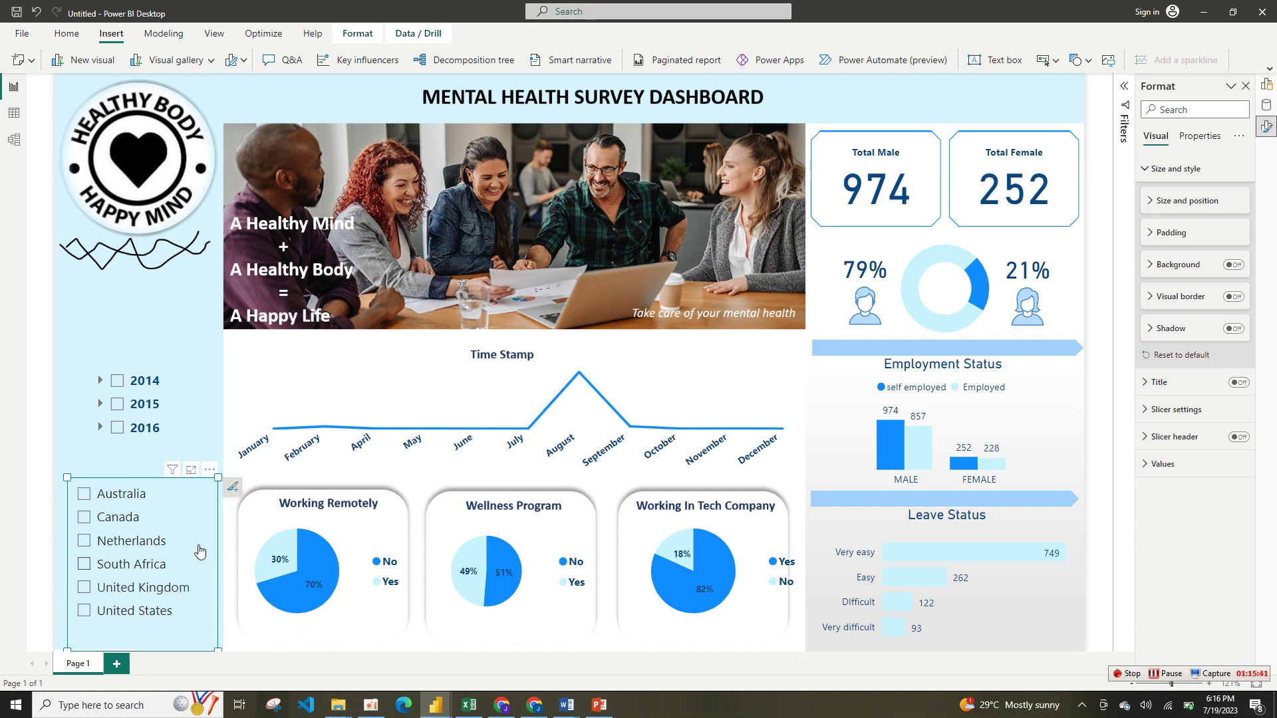
left_click_drag(218, 478, 220, 507)
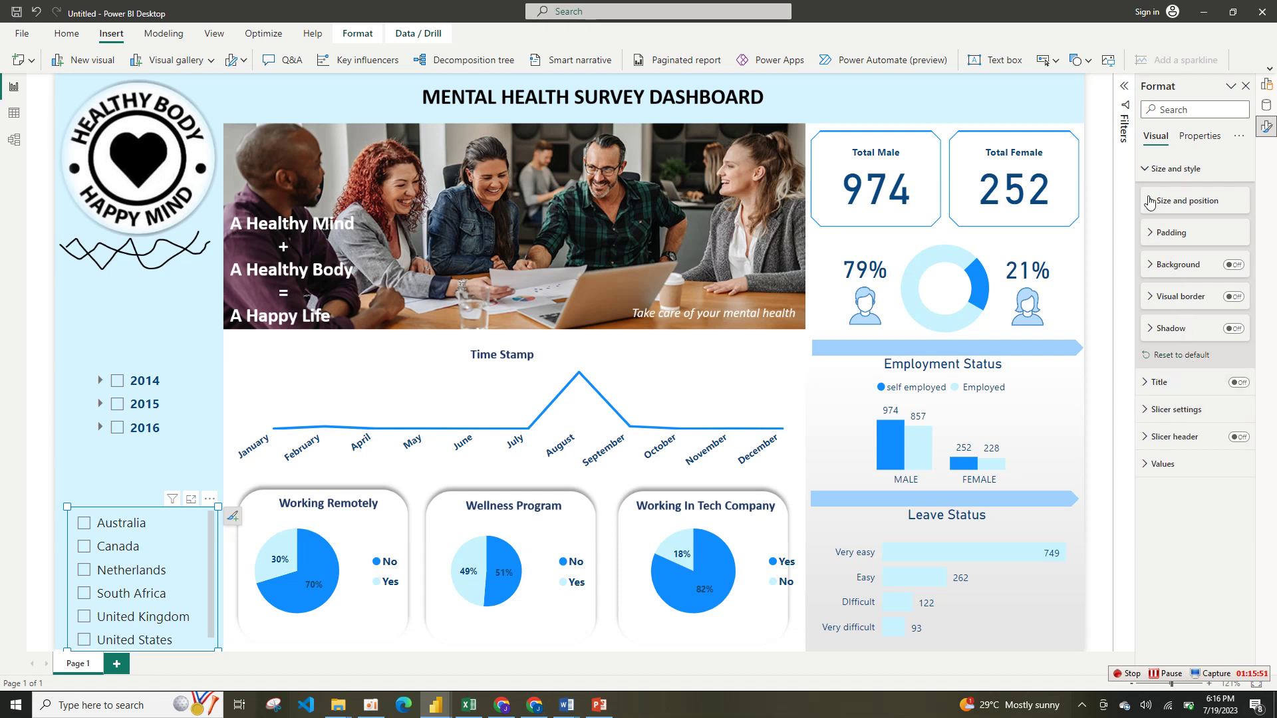
- Format the Country slicer's values in bold with the recently used dark blue font color
left_click(1151, 169)
left_click(1172, 227)
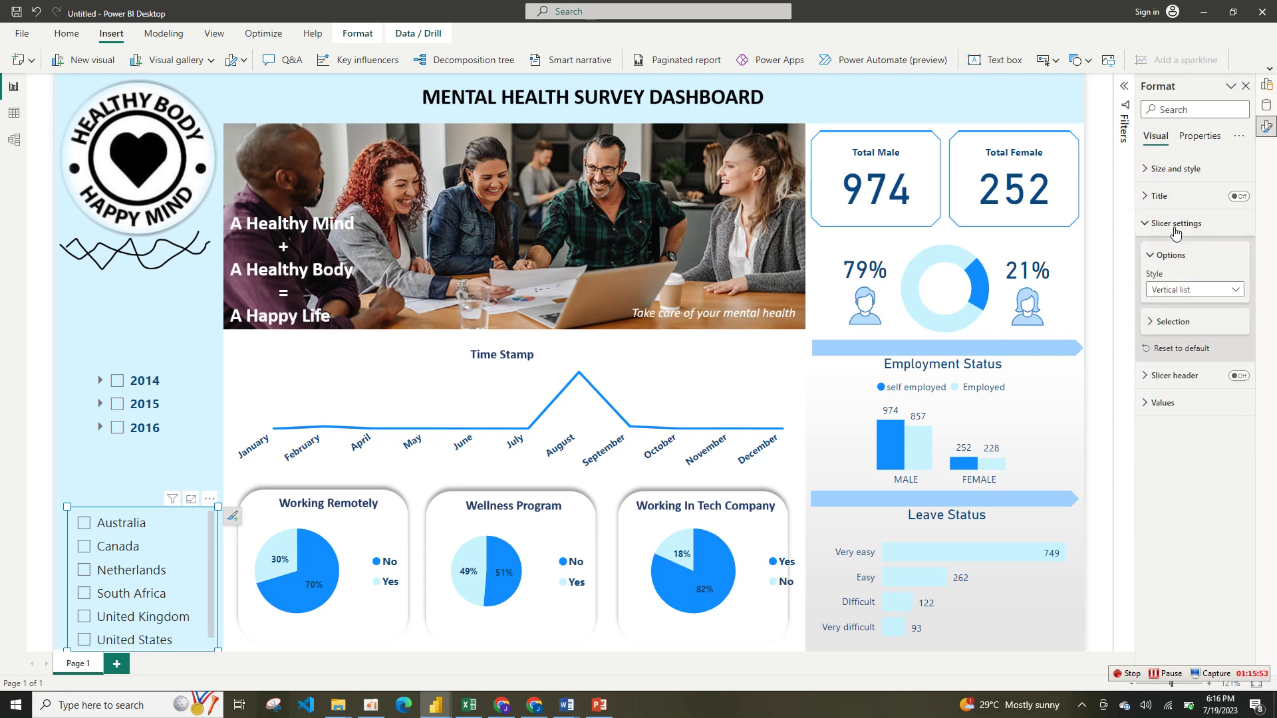
left_click(1180, 323)
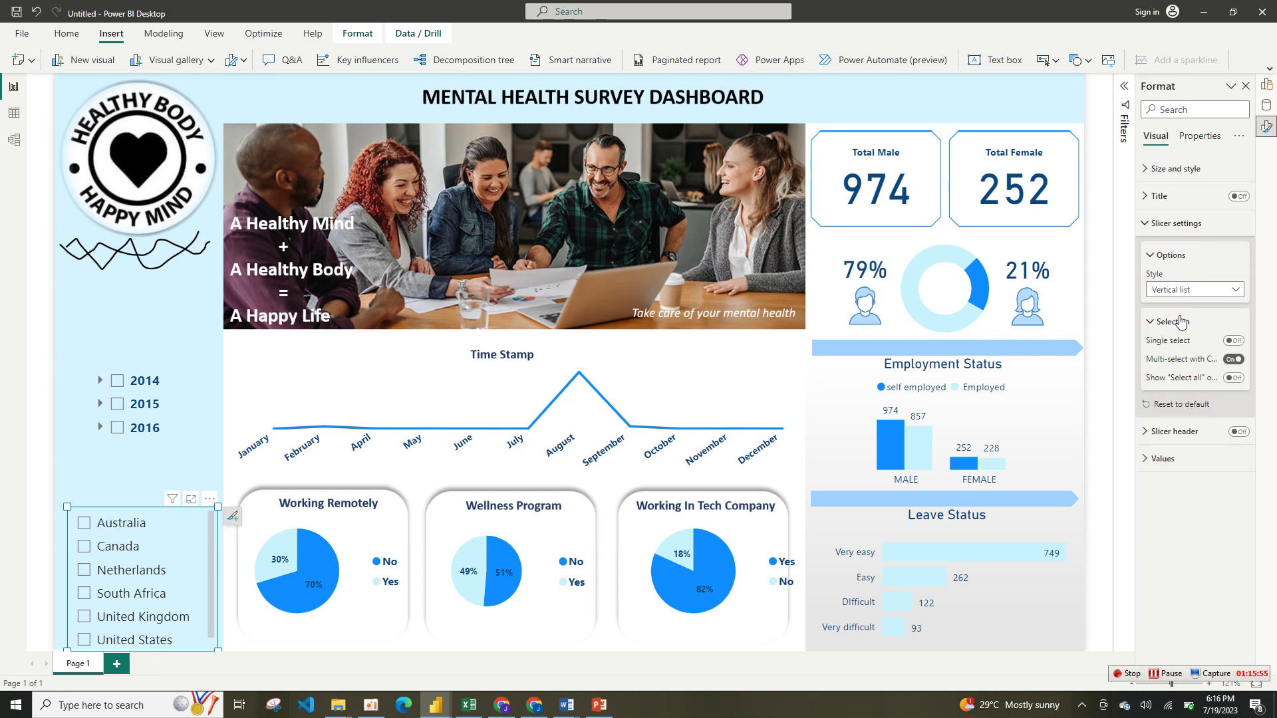
left_click(1181, 323)
left_click(1174, 403)
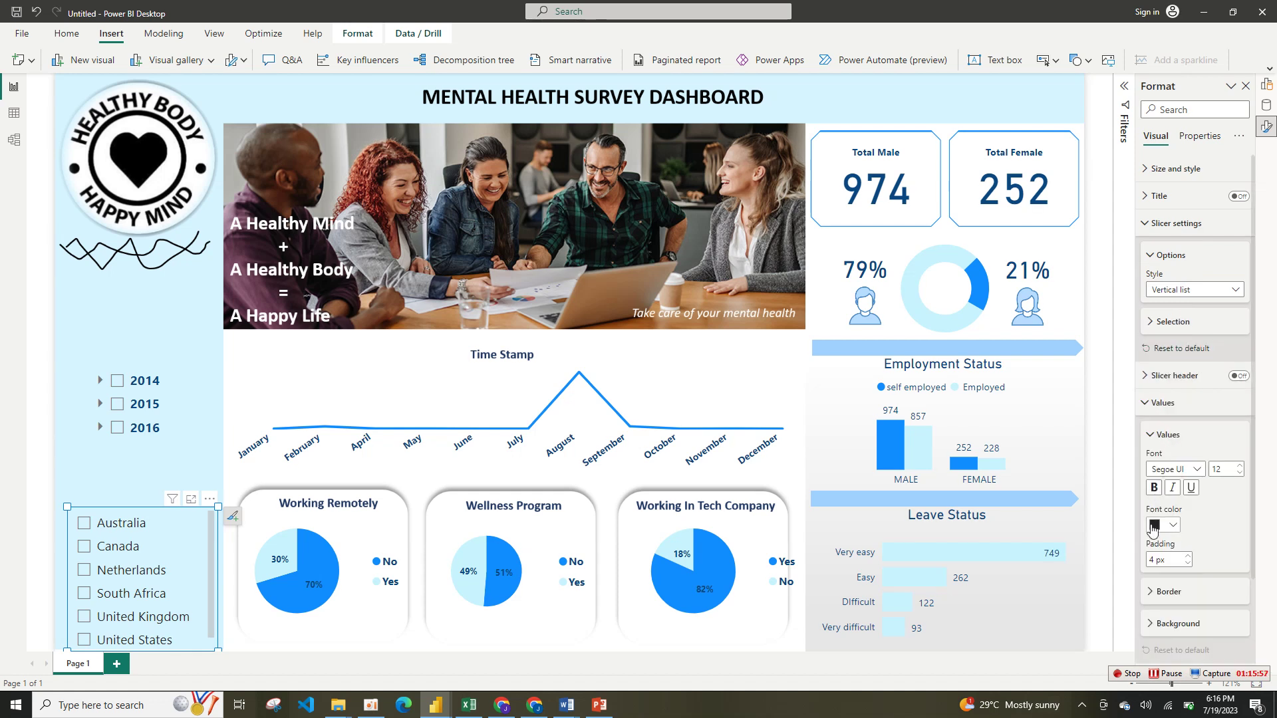
left_click(1164, 525)
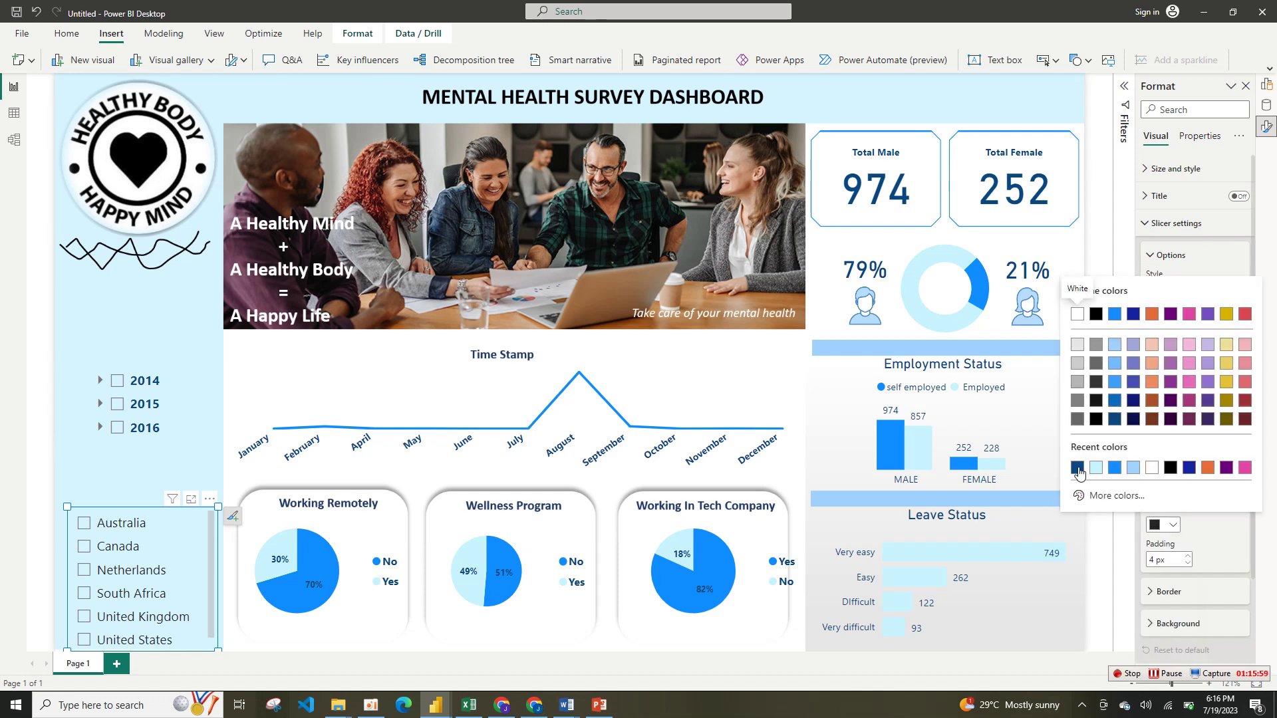
left_click(1077, 469)
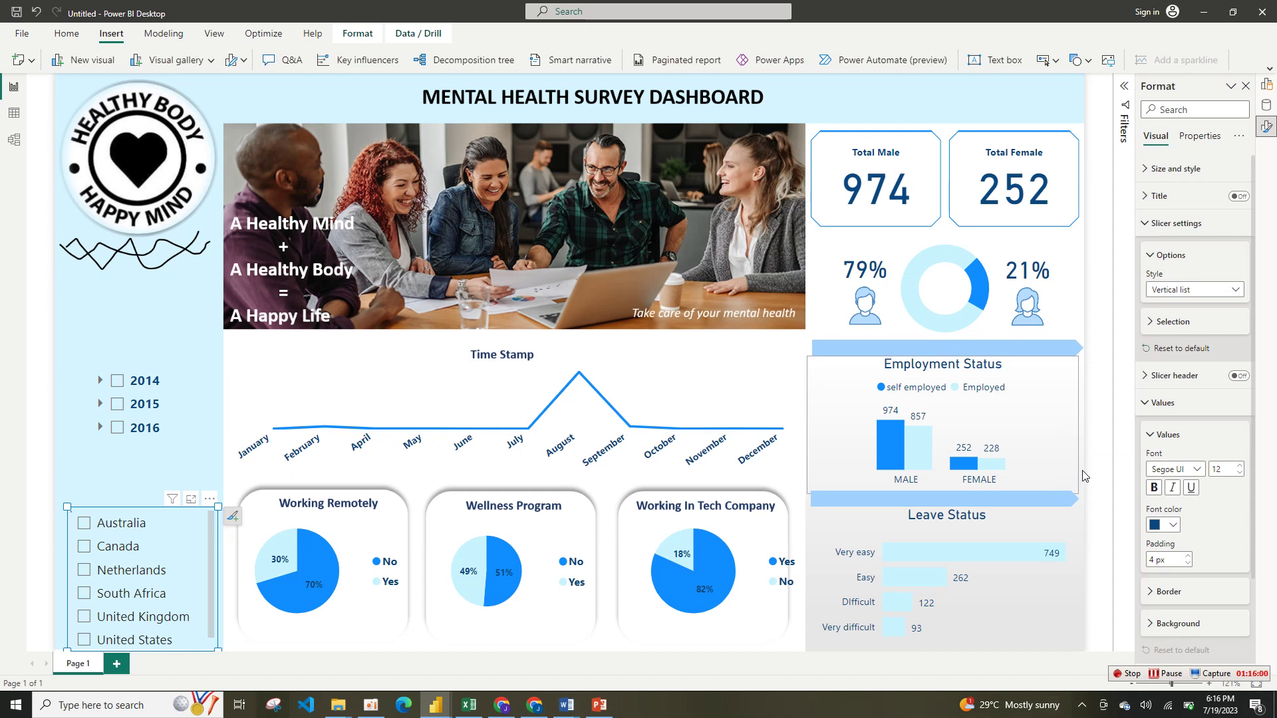
left_click(1154, 489)
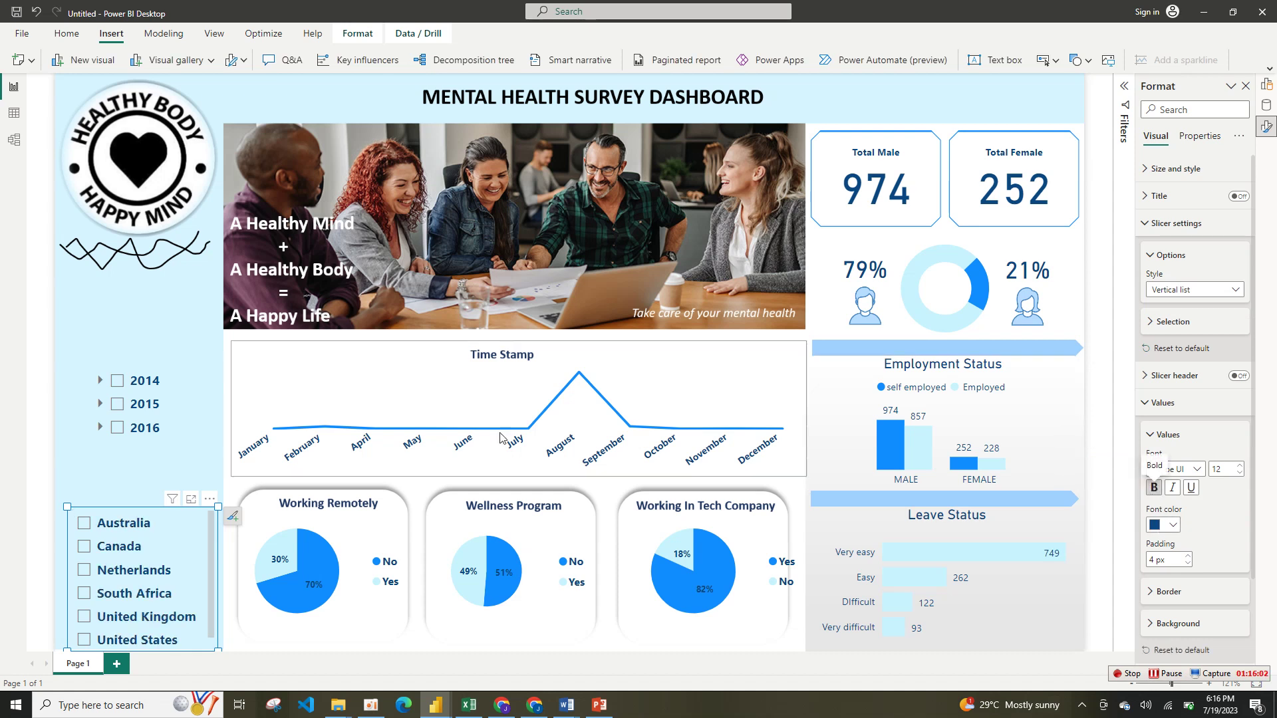
- Move the year slicer down to just above the Country slicer and clear its 2015 selection
left_click(177, 423)
left_click_drag(166, 427, 161, 464)
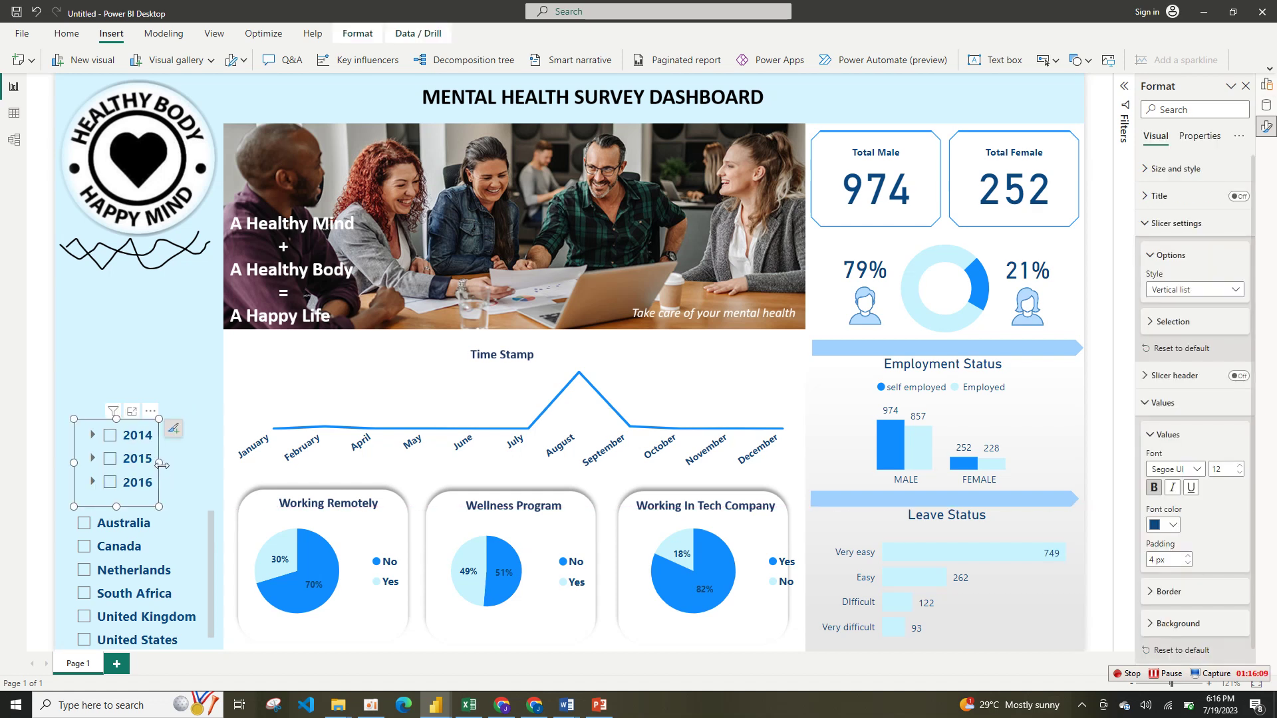
left_click(201, 408)
left_click(150, 466)
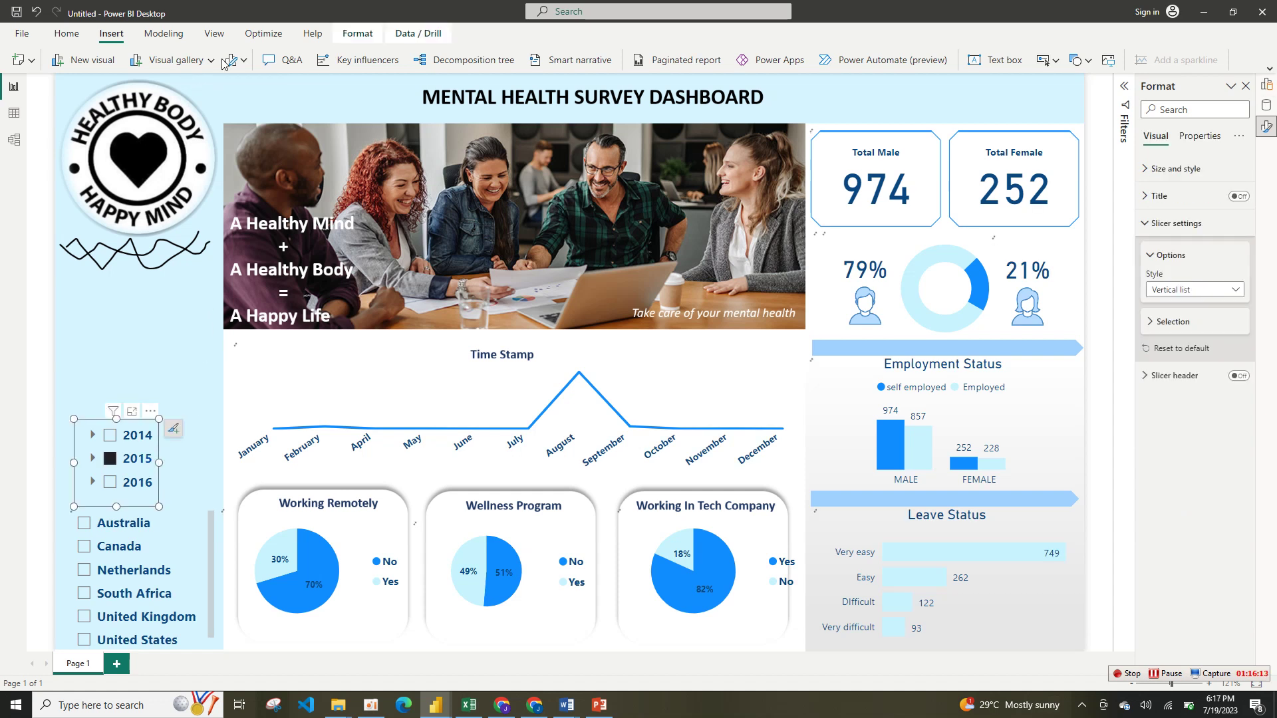
left_click(113, 462)
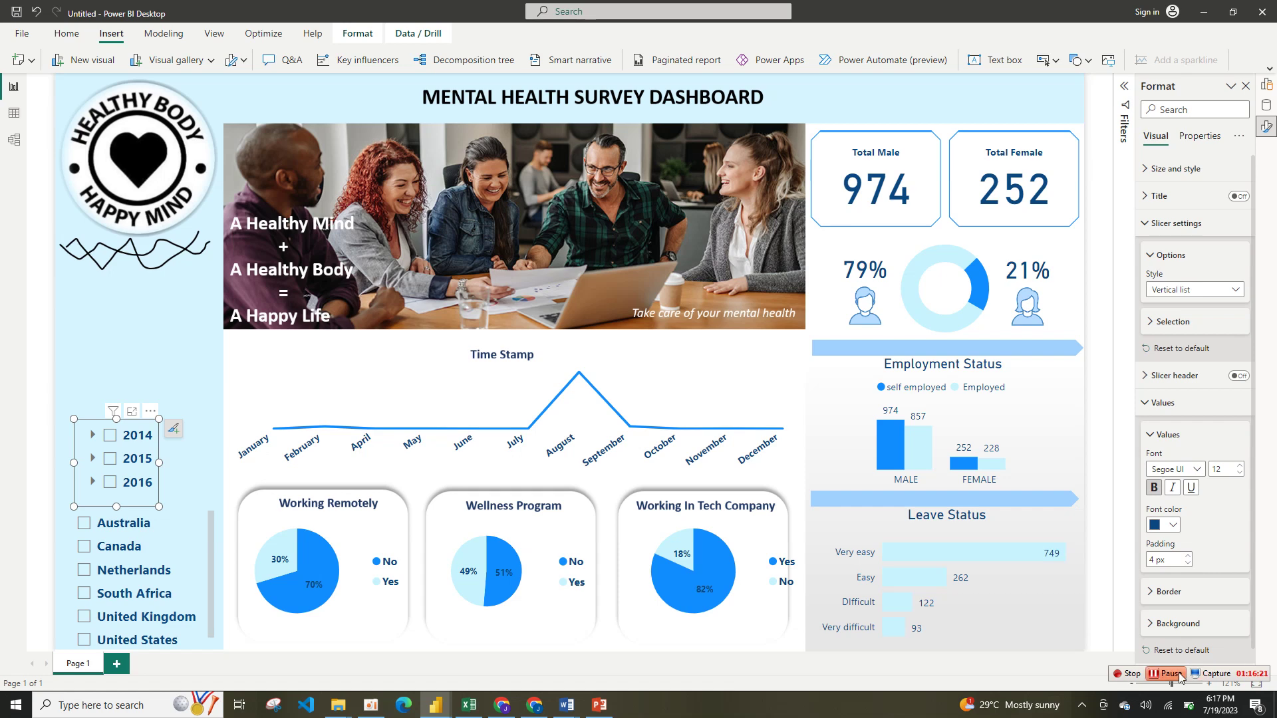
- Copy the dataset description text from the sidebar of the MENTAL HEALTH report and return to the Untitled report
left_click(435, 705)
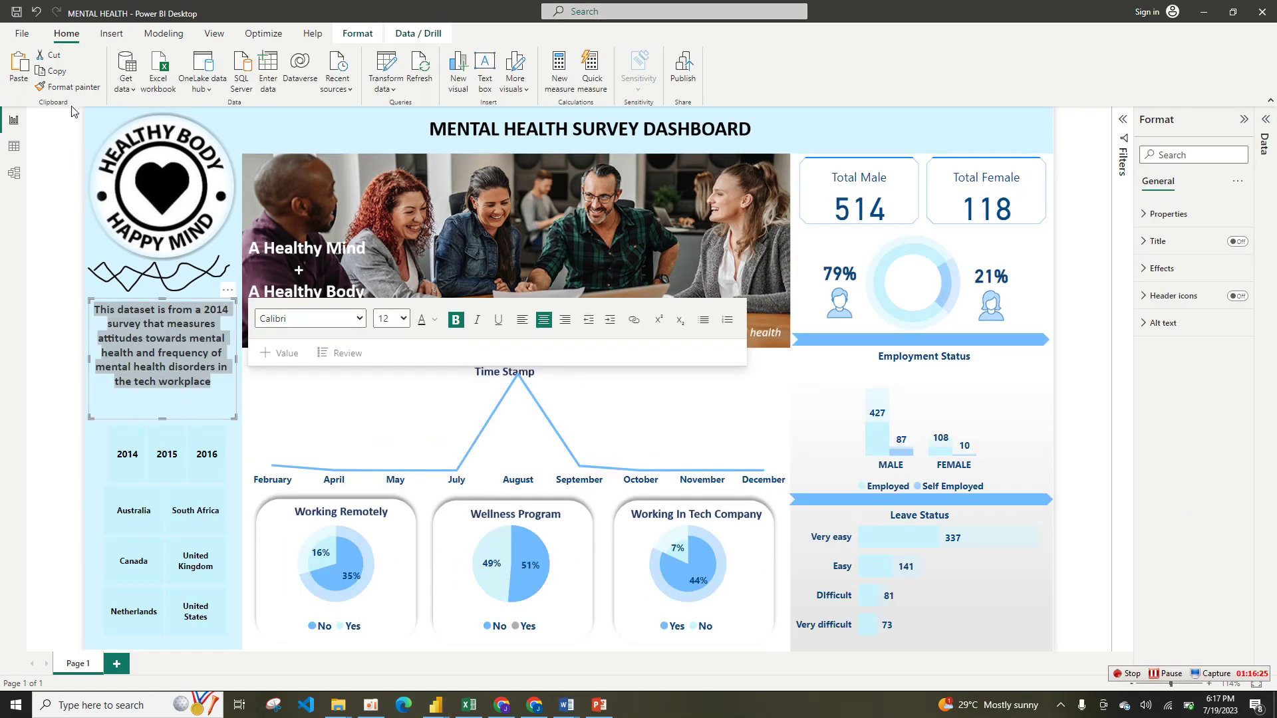
left_click(57, 73)
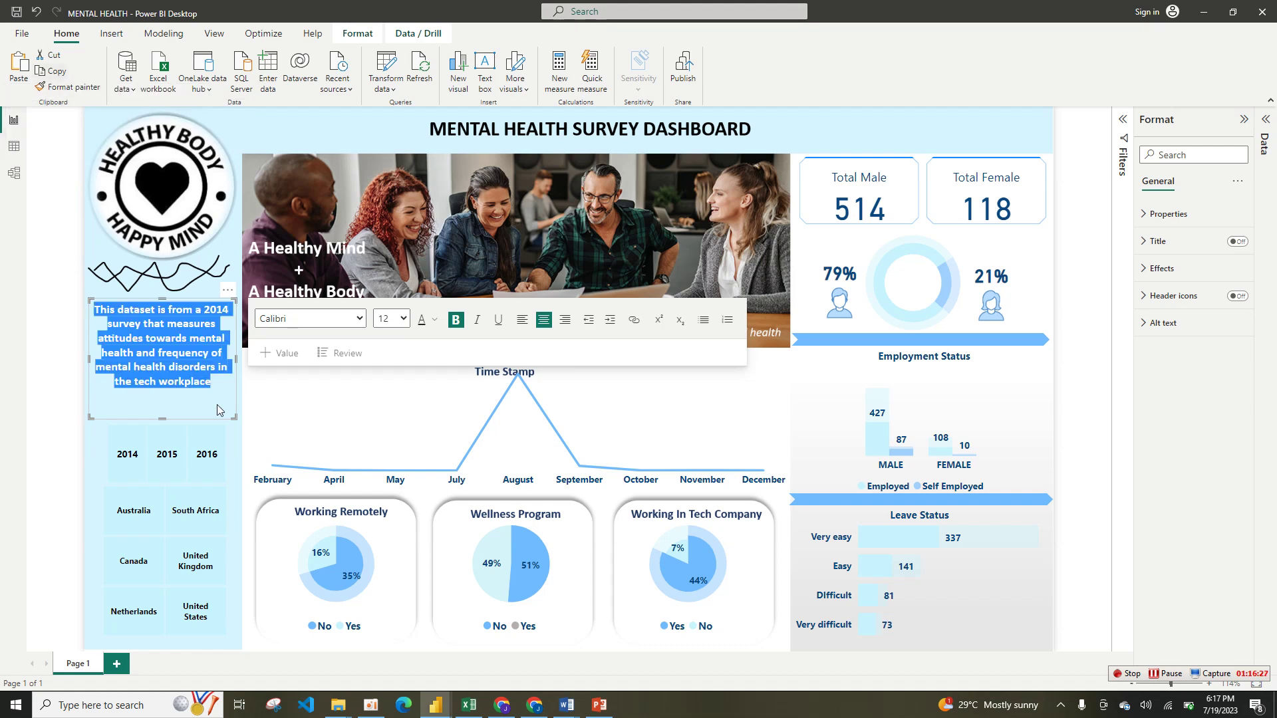
mouse_move(436, 711)
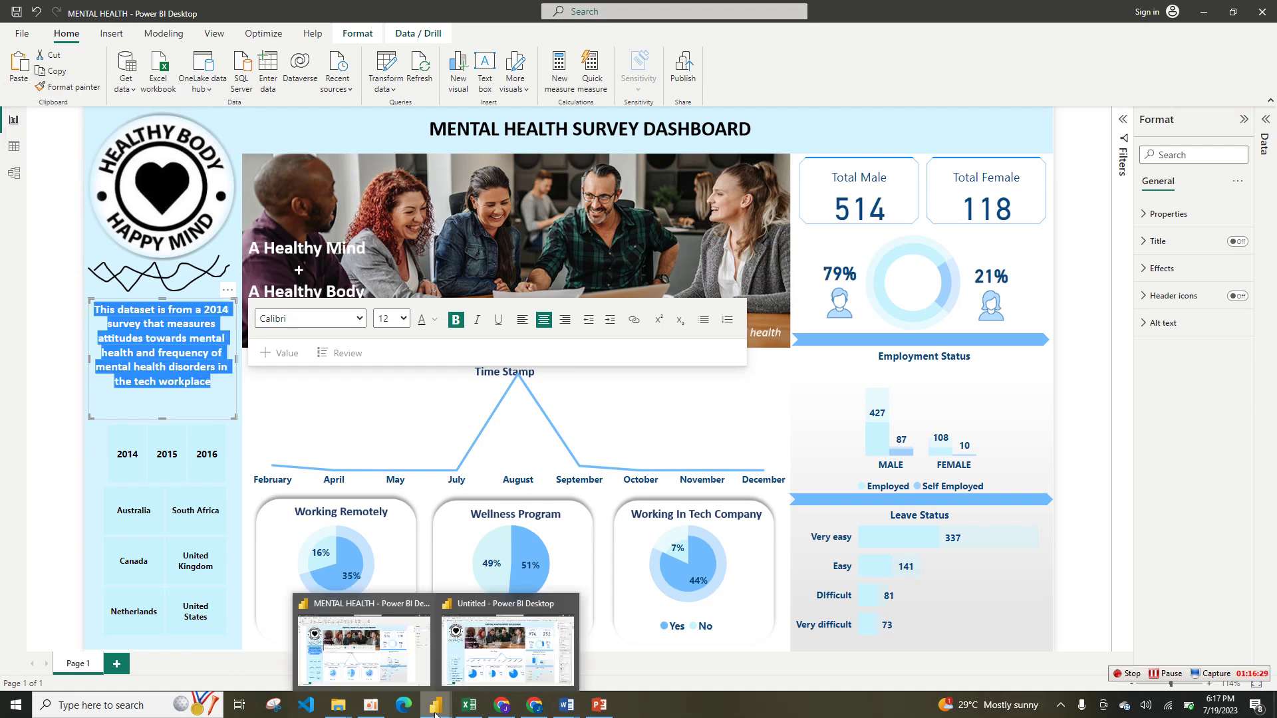
left_click(508, 642)
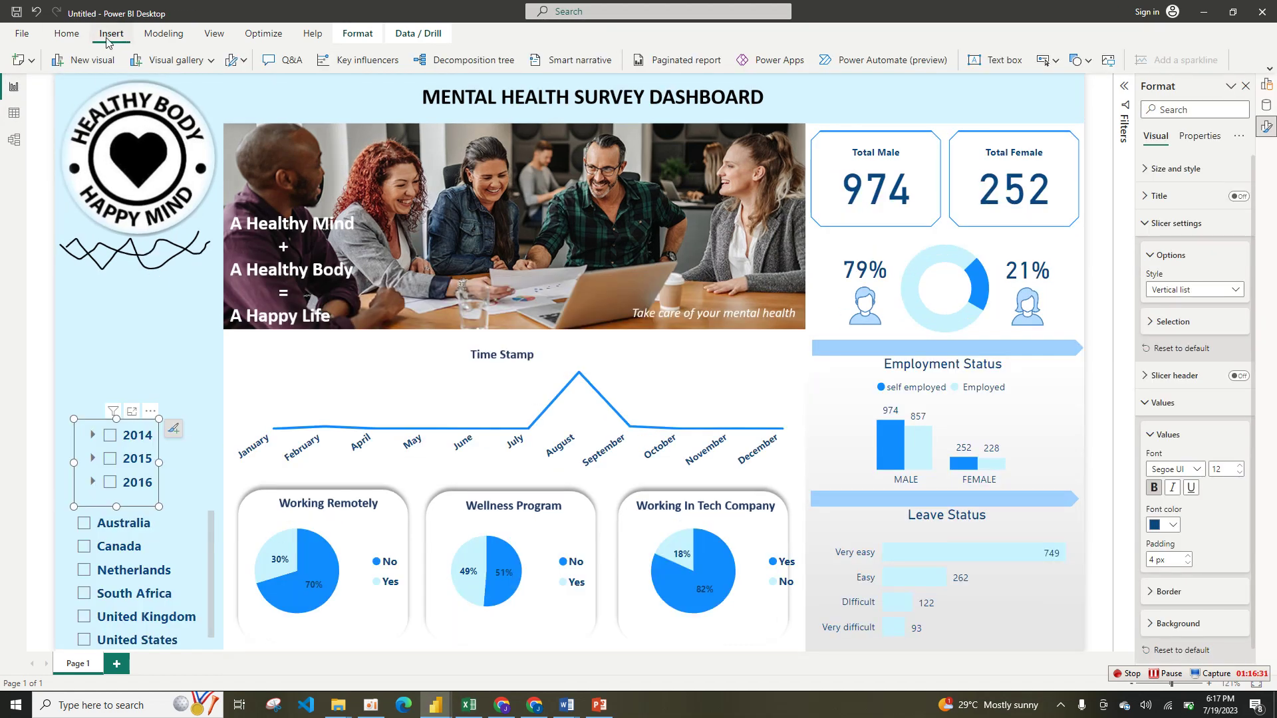
- Insert a text box in the sidebar below the logo and activate it for text entry
left_click(121, 313)
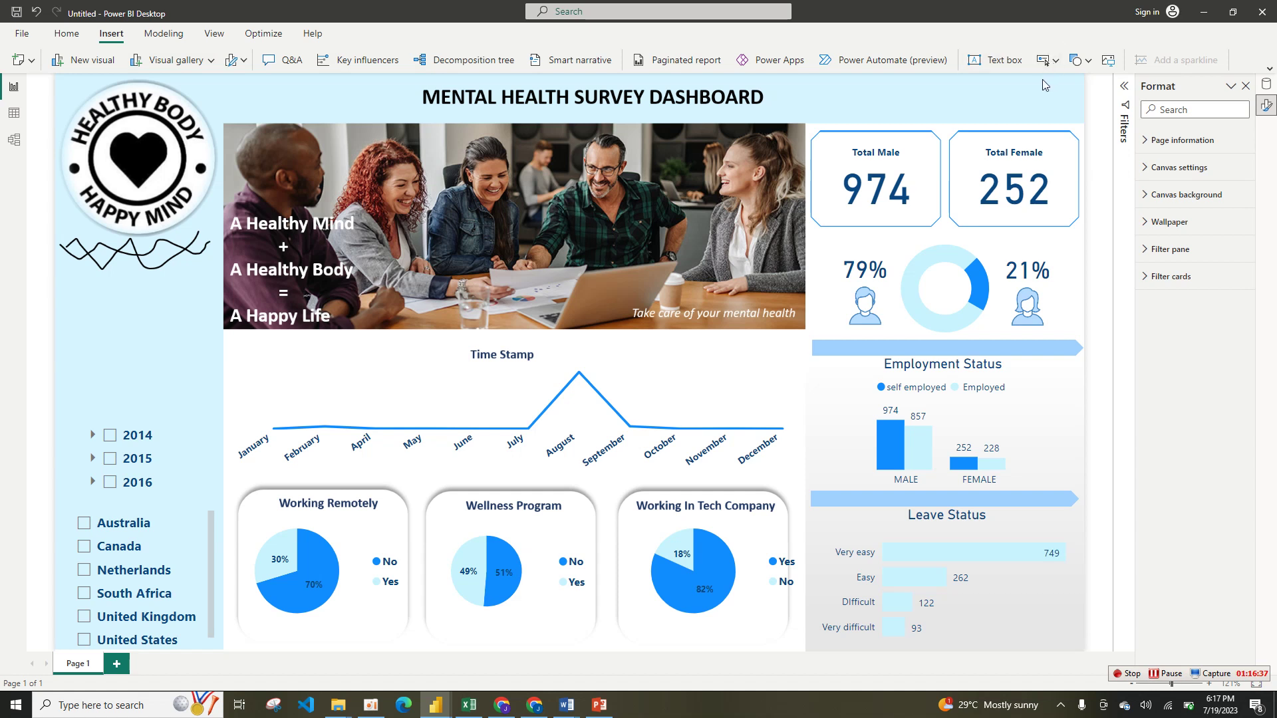
left_click(1009, 64)
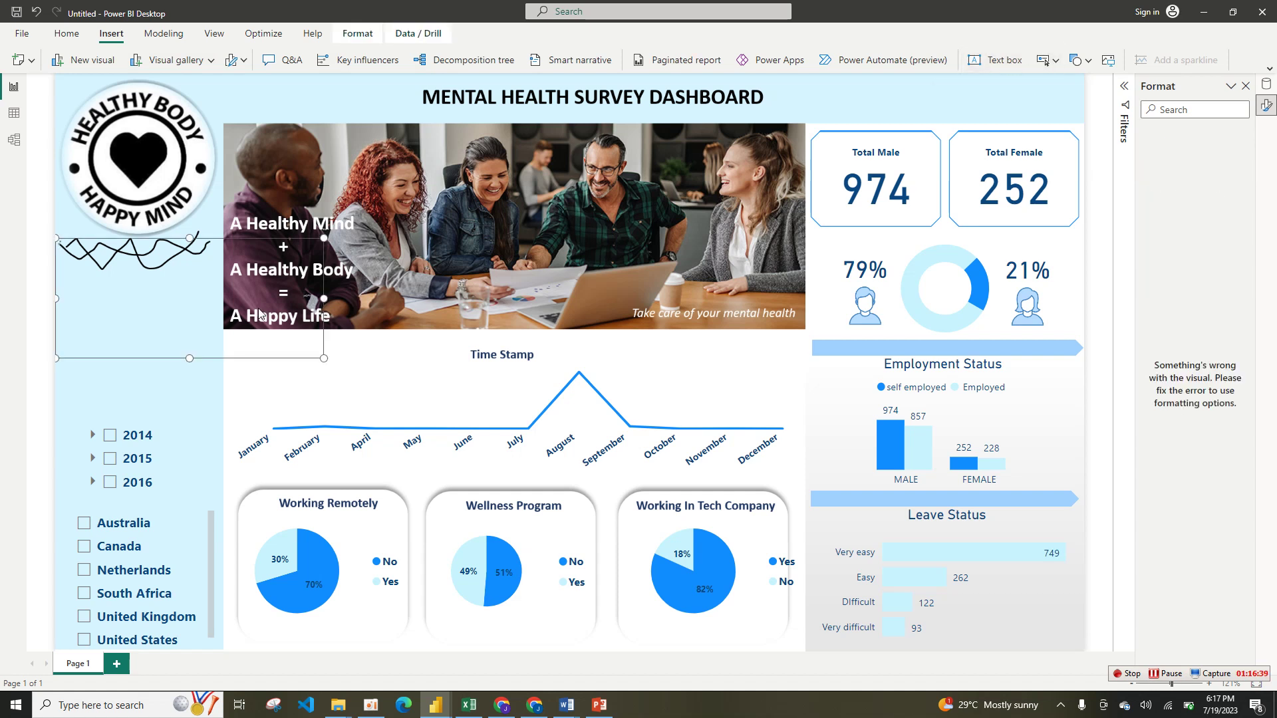
right_click(146, 313)
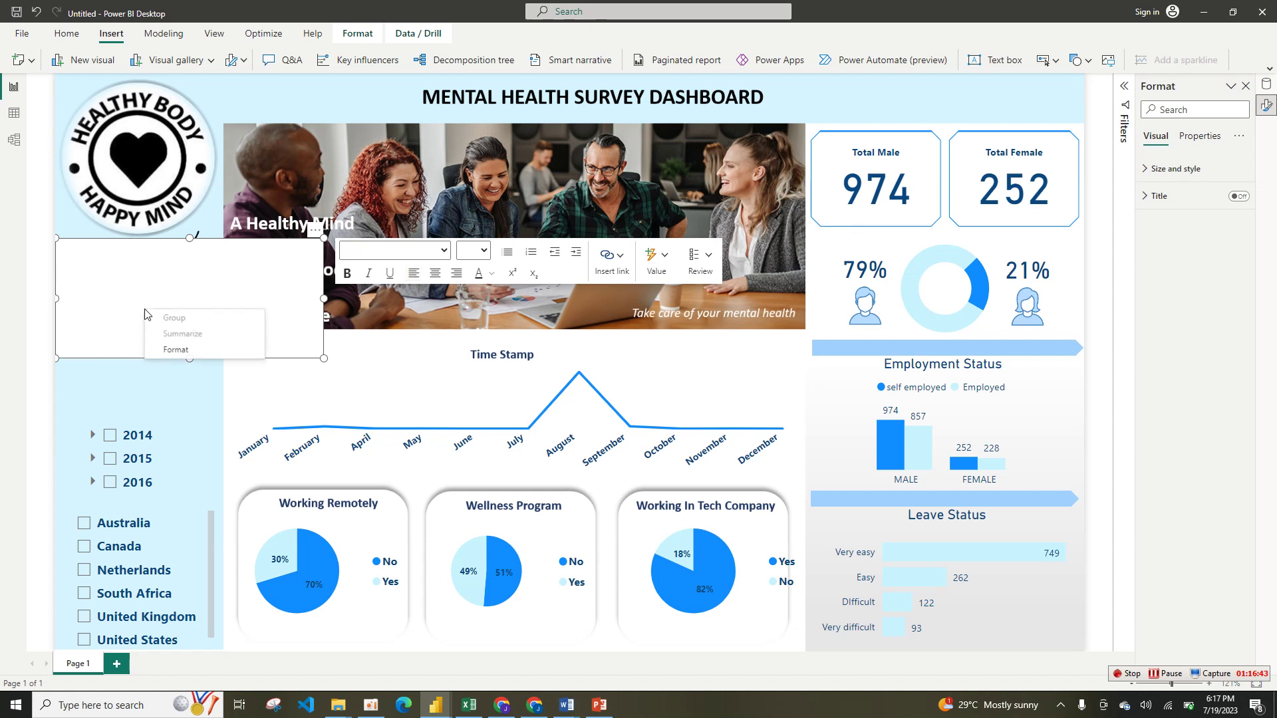
left_click(131, 281)
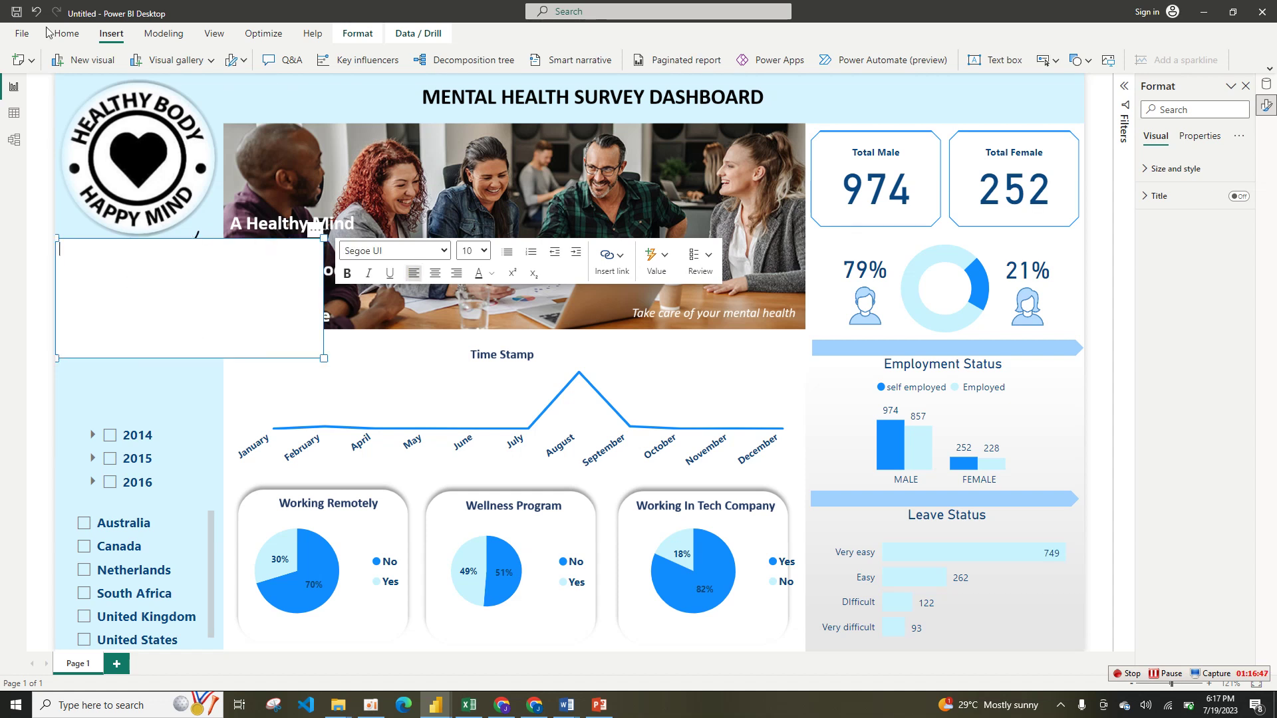
left_click(20, 60)
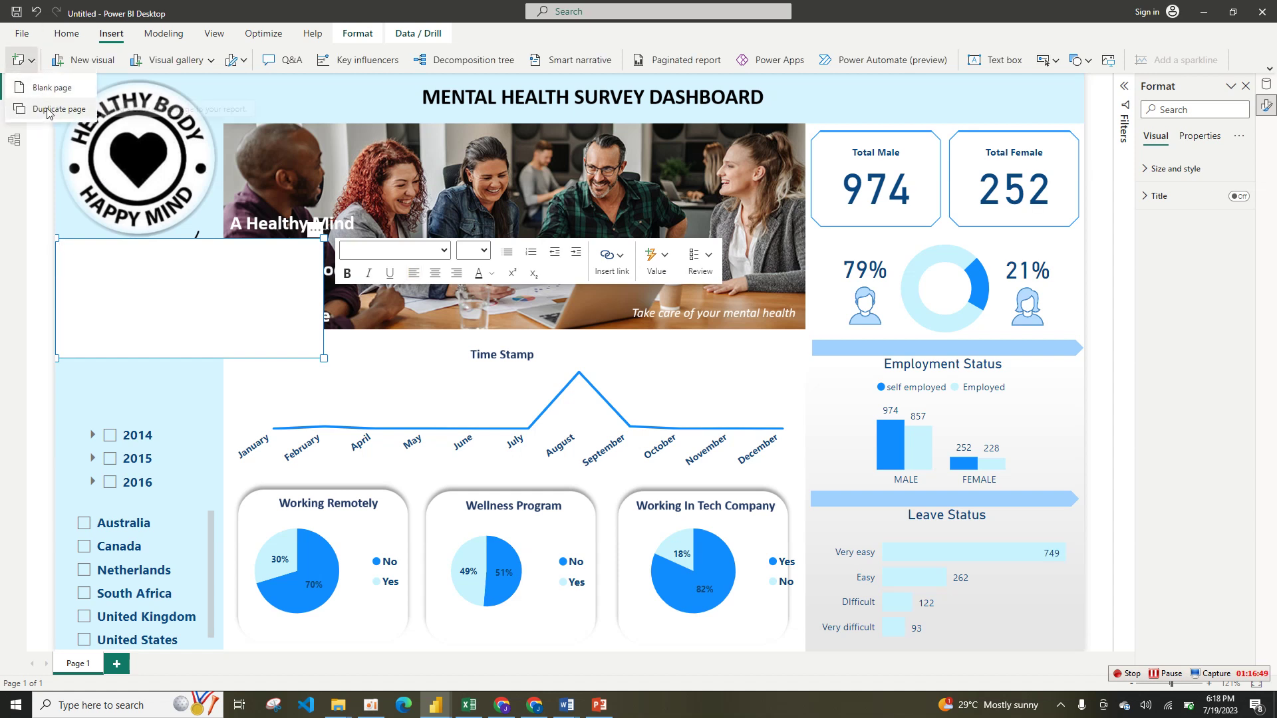
left_click(186, 293)
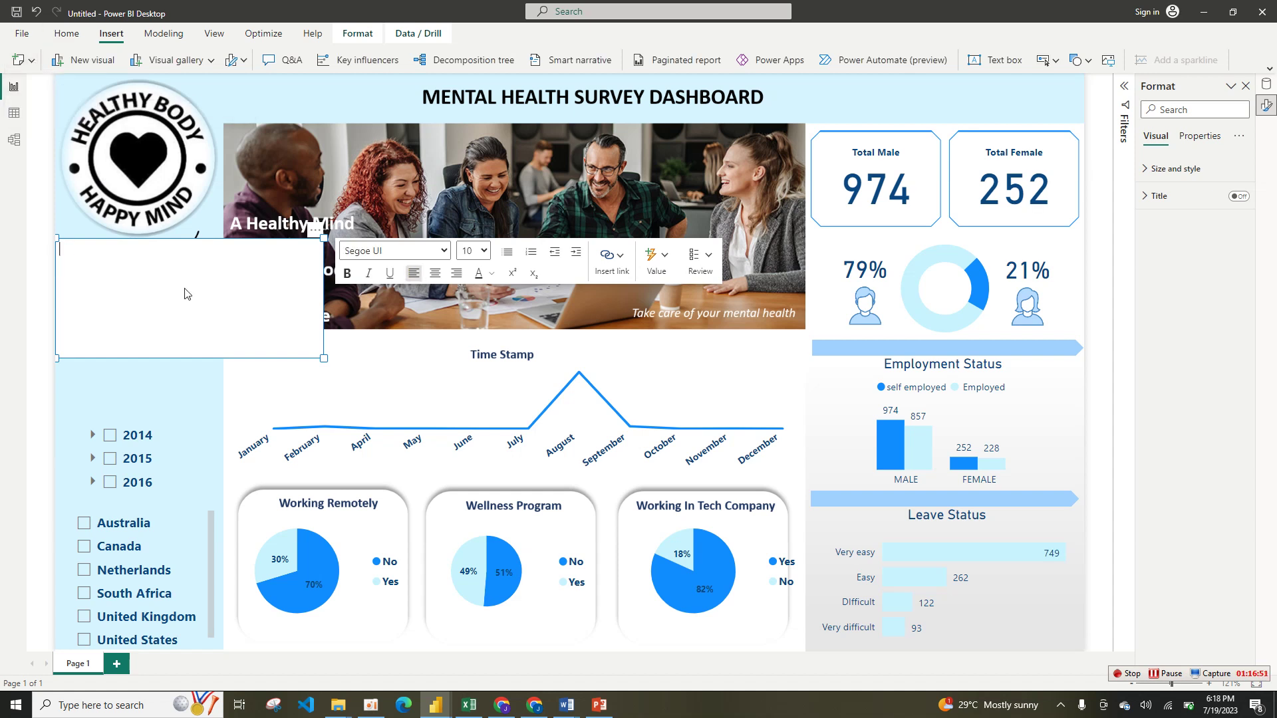
left_click(624, 261)
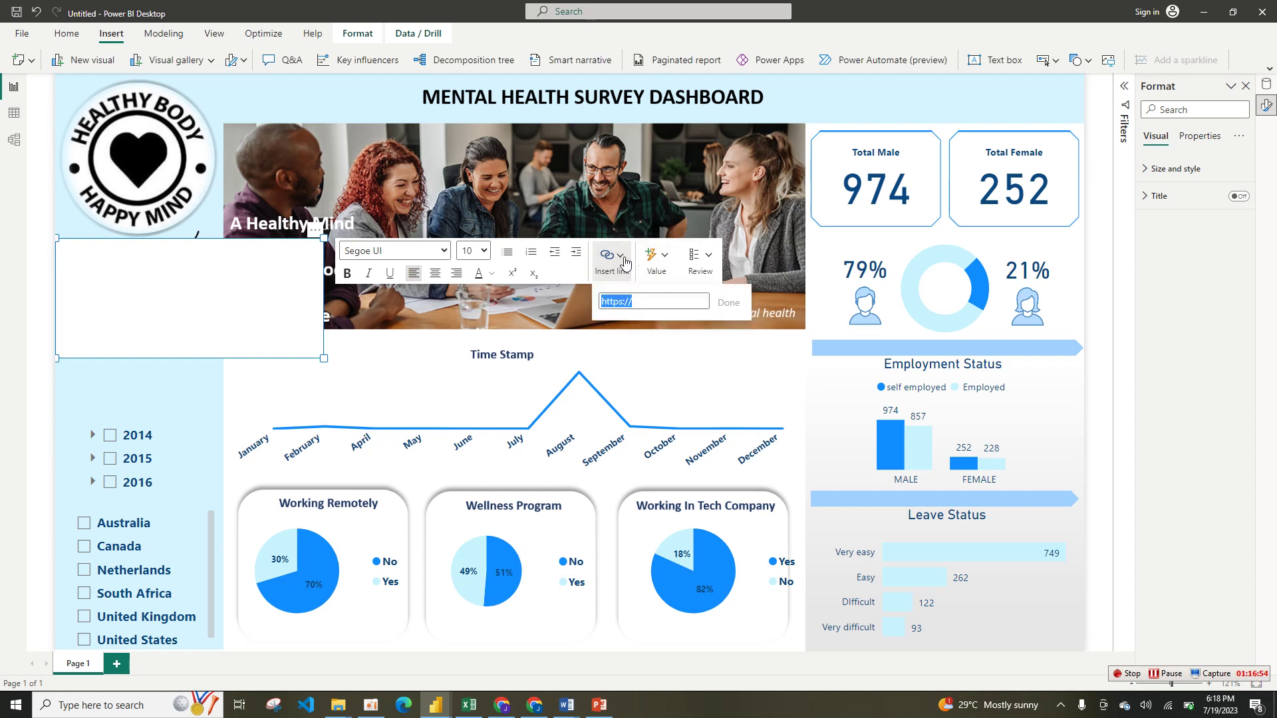
left_click(712, 261)
left_click(654, 261)
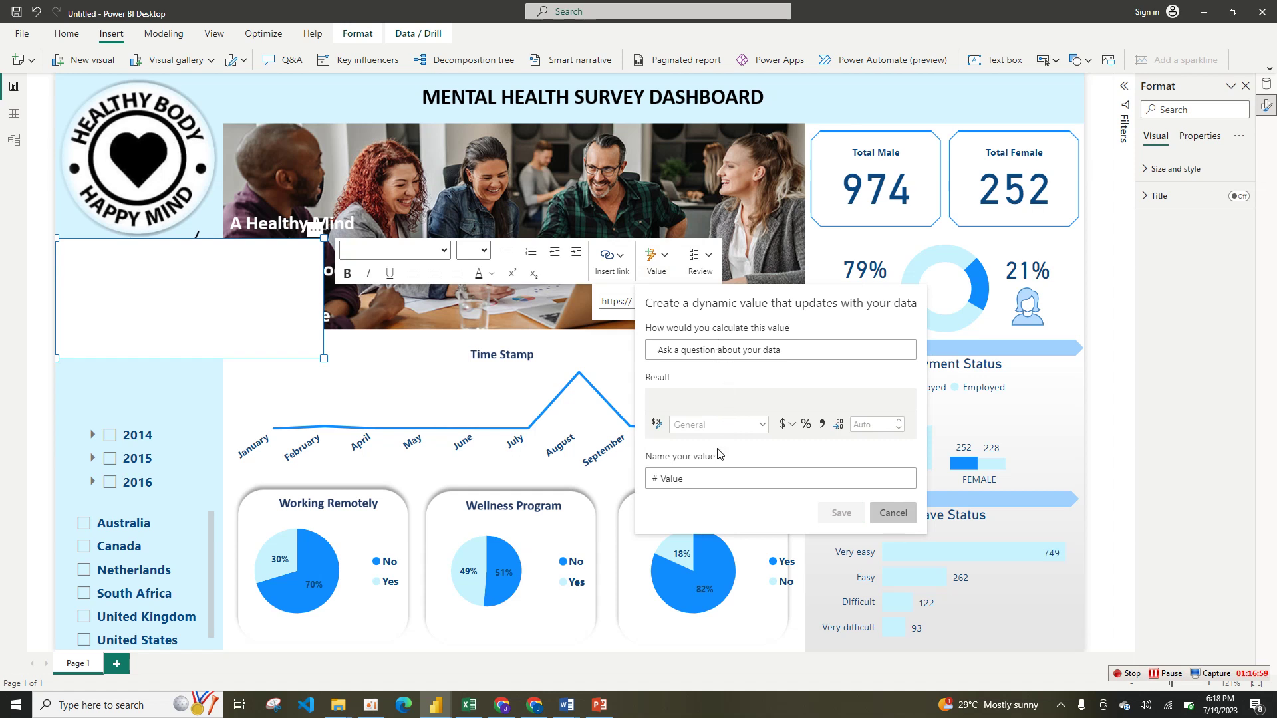
double_click(710, 485)
key("BackSpace")
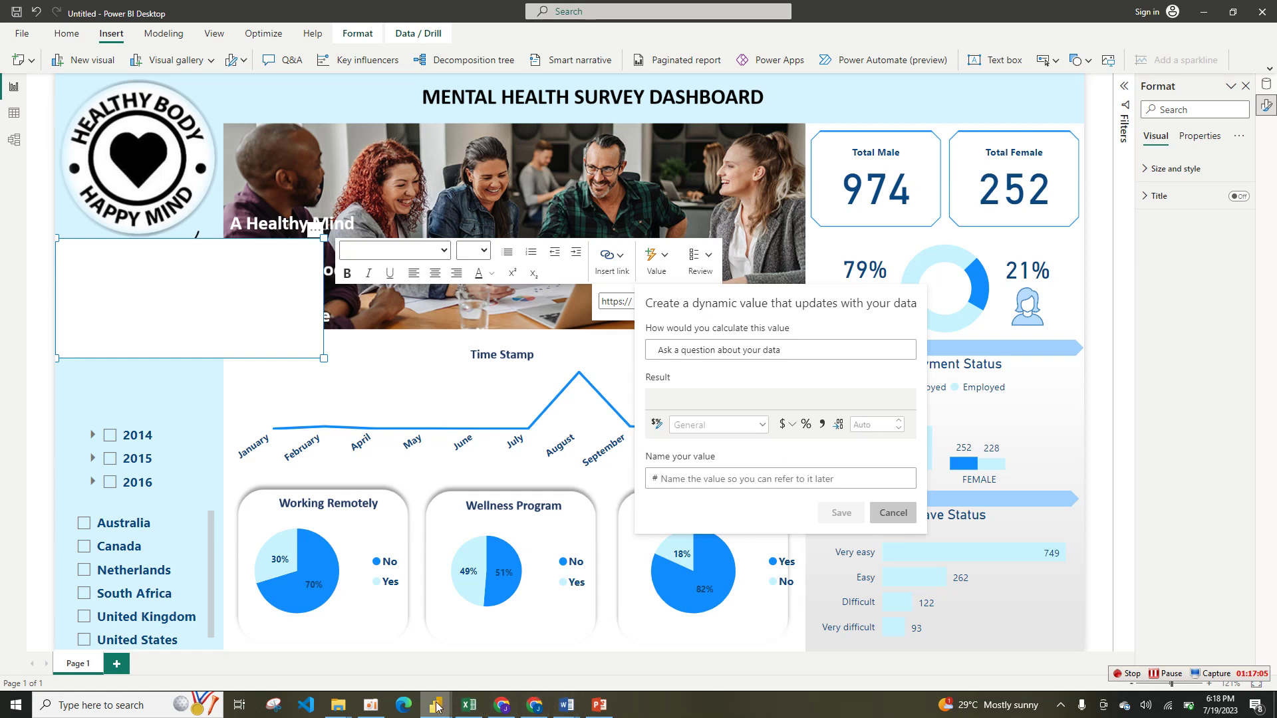
- Copy the description text again from the MENTAL HEALTH report, return to the Untitled report and discard the unfinished dynamic value
mouse_move(436, 705)
left_click(400, 652)
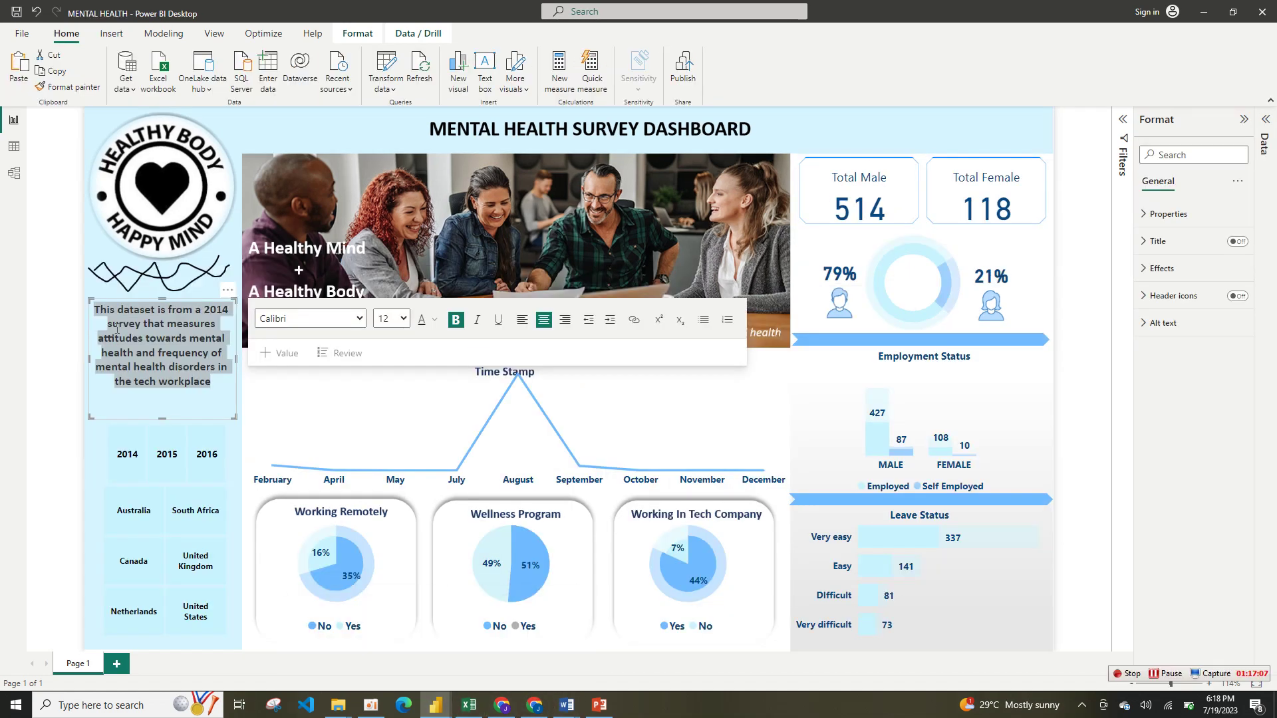
left_click(56, 72)
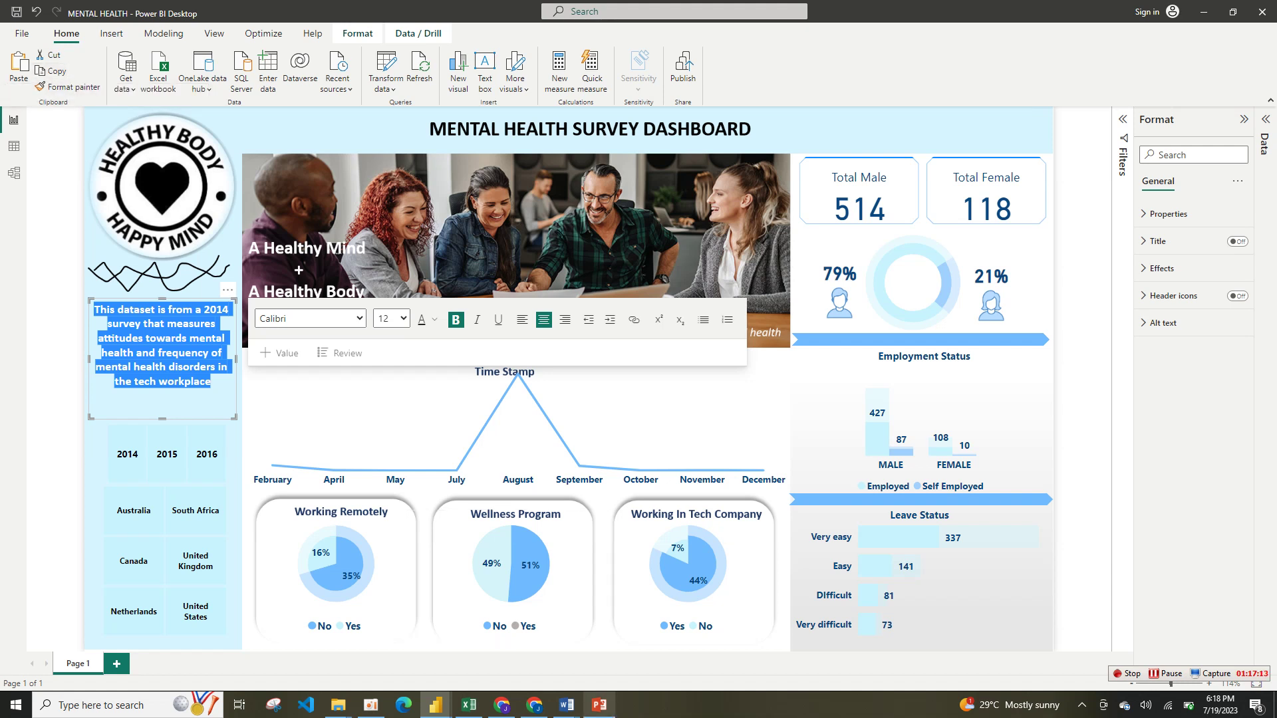
mouse_move(444, 711)
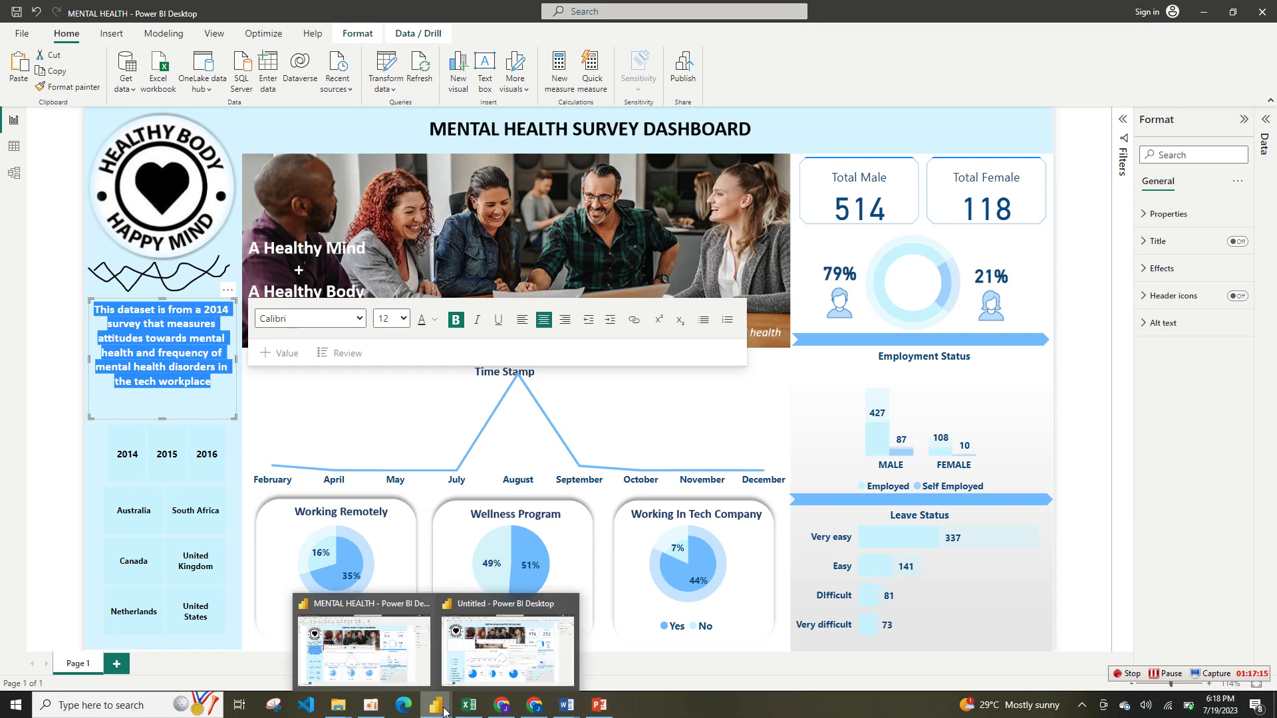
left_click(506, 651)
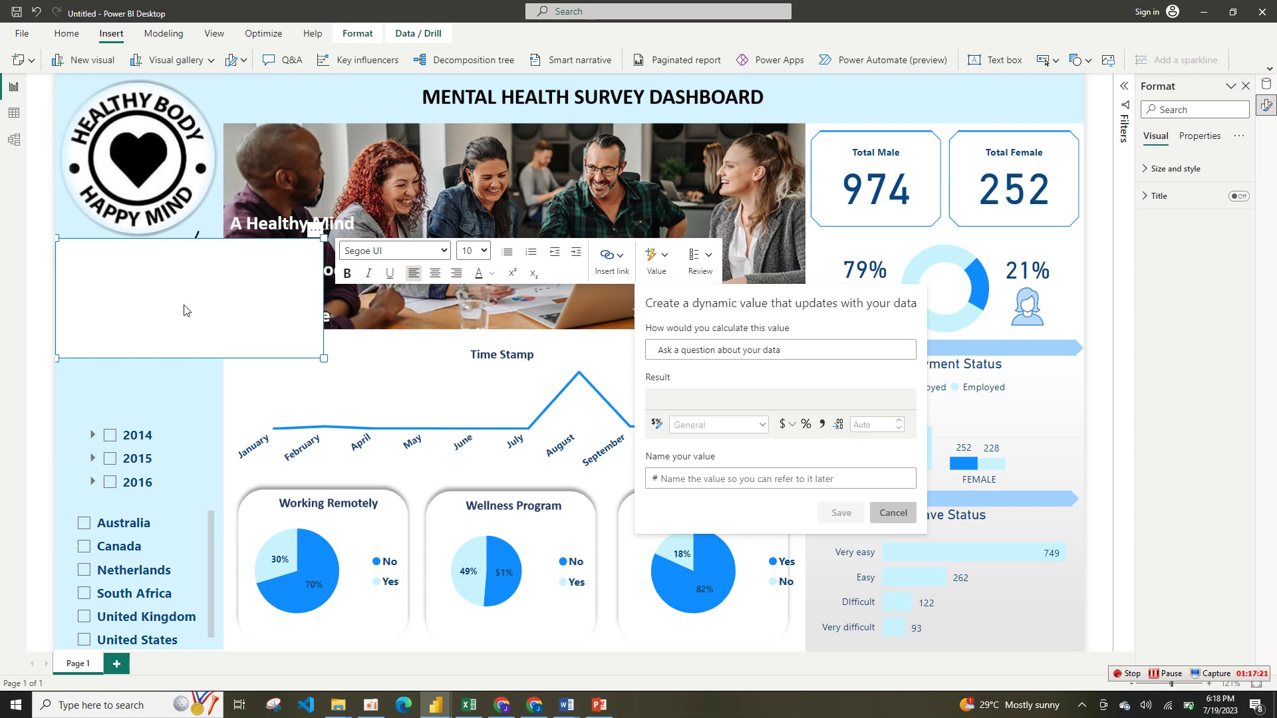
left_click(891, 516)
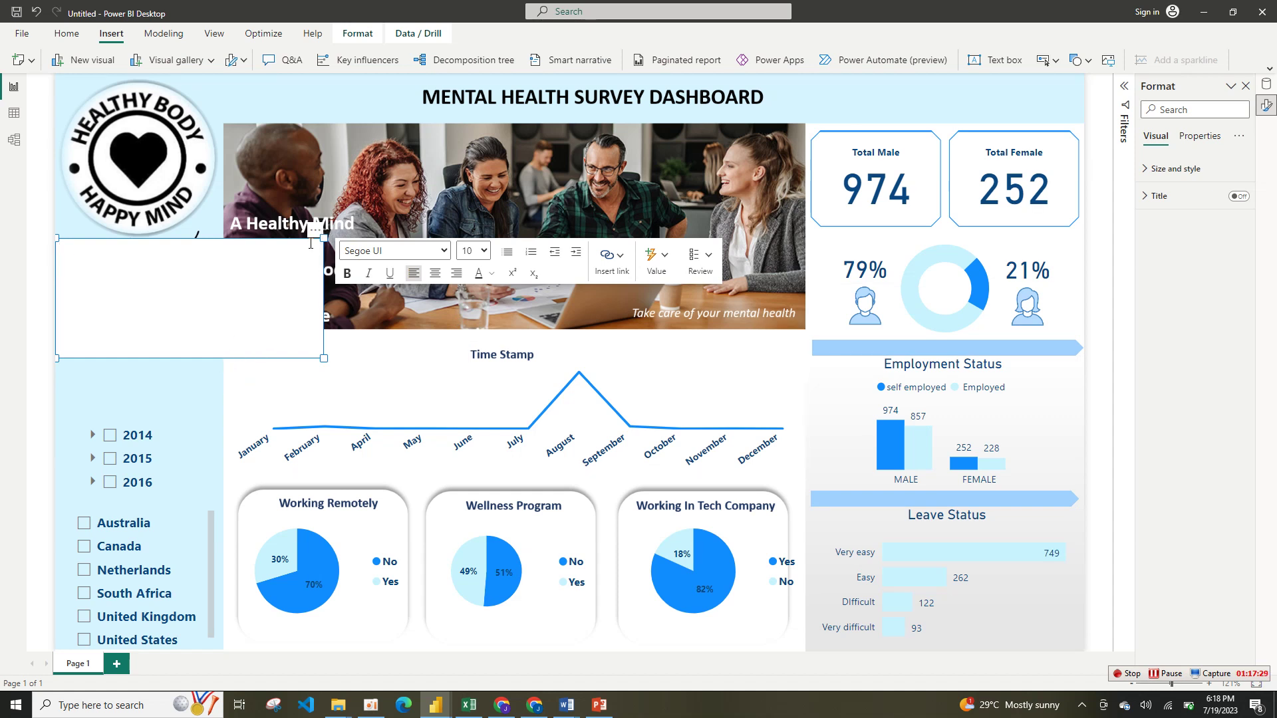
- Shrink the text box and enter the centered text "This dataset is from a 2014 survey that measure attitude towards mental health in a Tech company"
left_click_drag(317, 240, 254, 288)
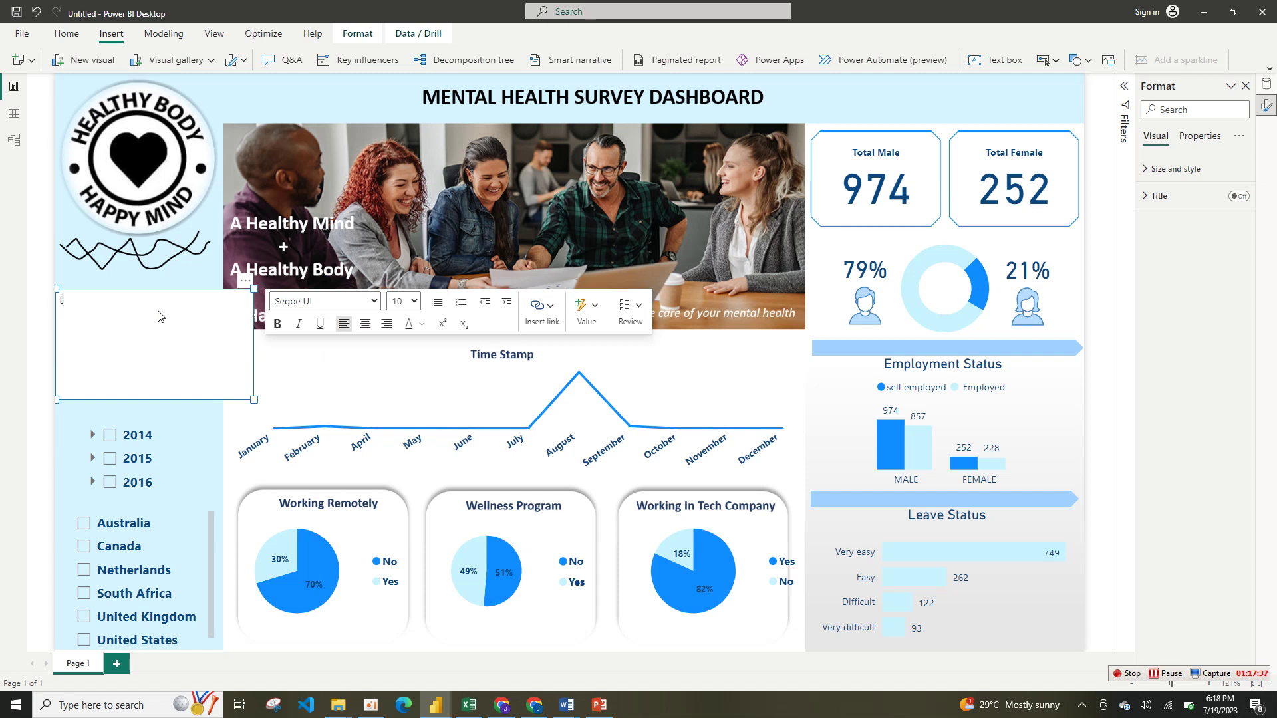
type("THIS ")
type("h")
type("is data")
type("set is")
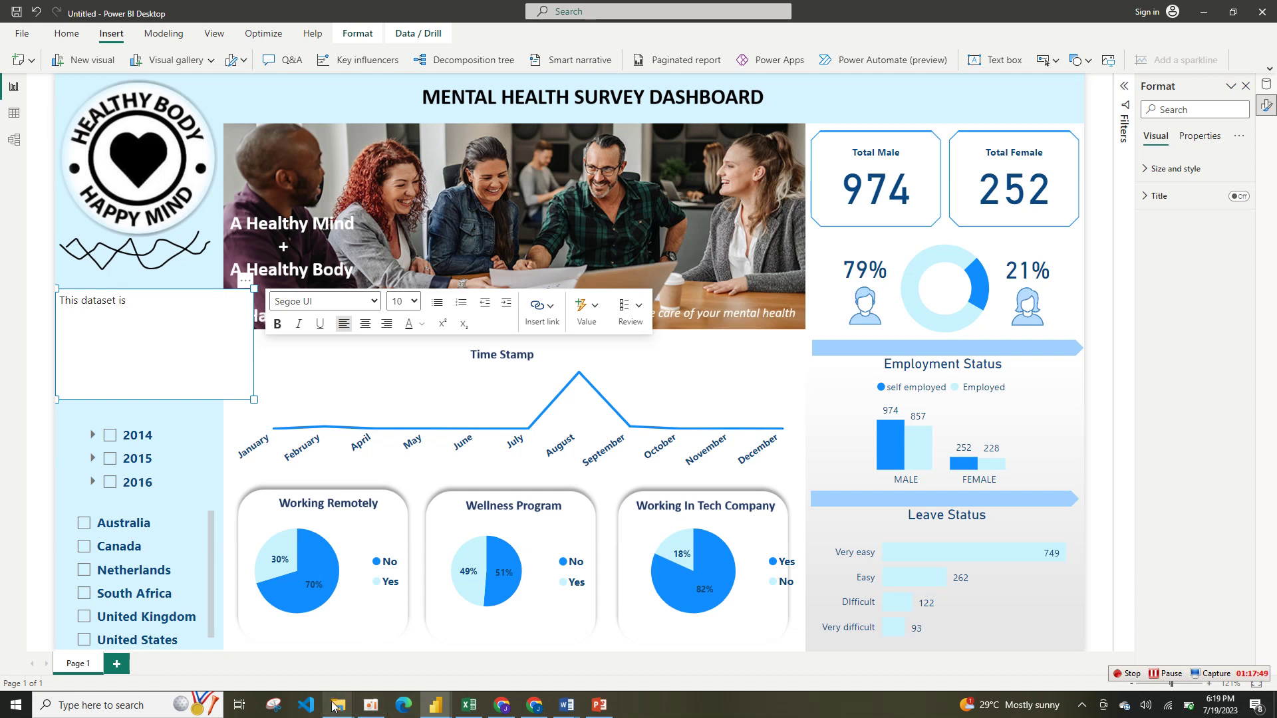
mouse_move(435, 705)
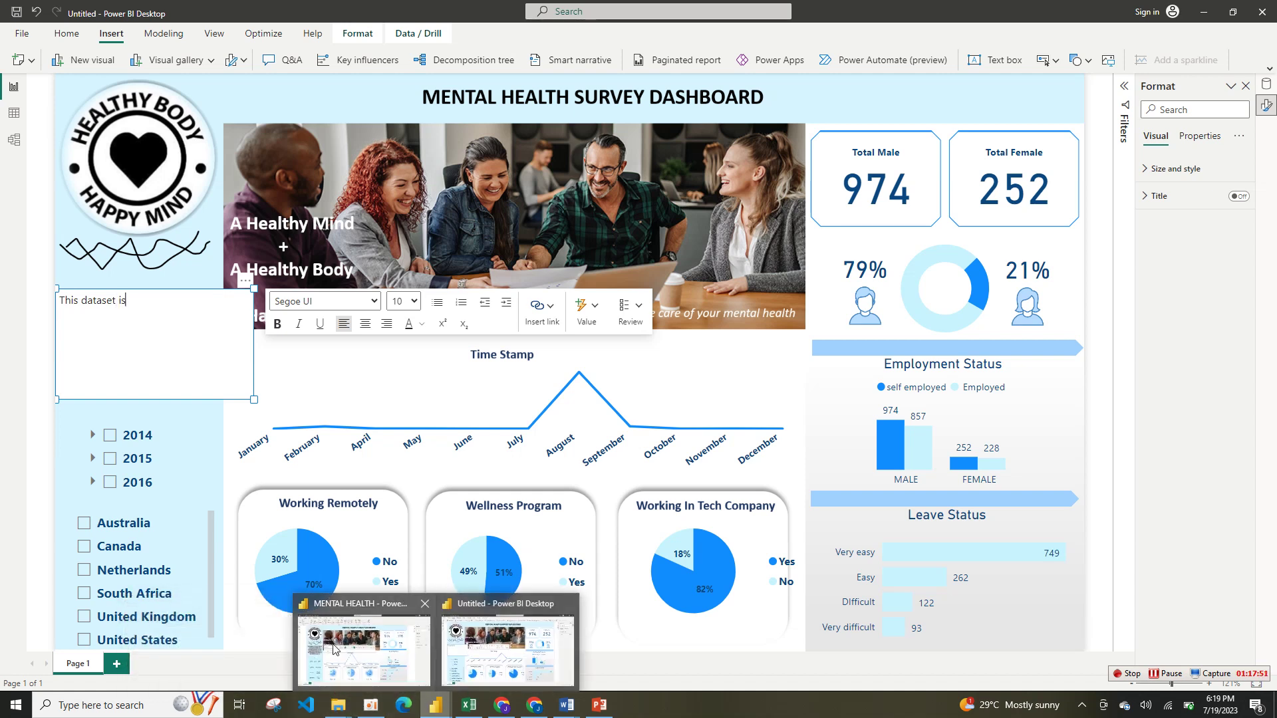
mouse_move(323, 641)
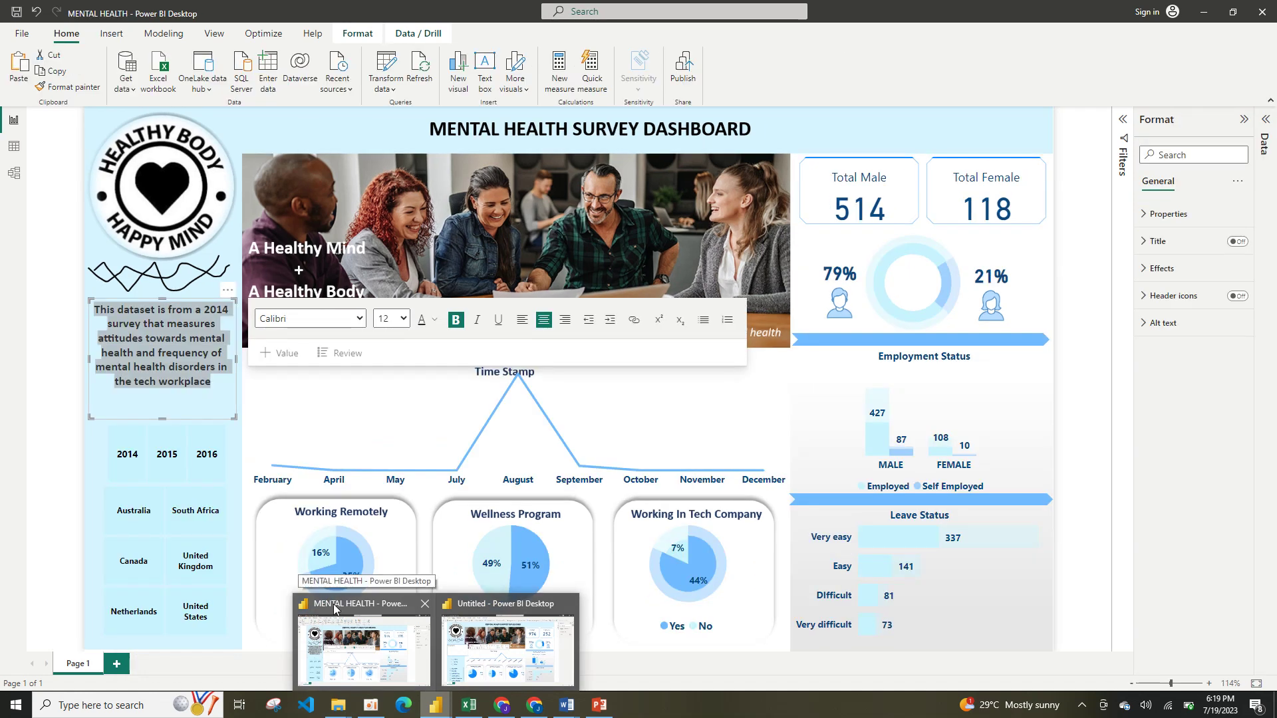
type("from ")
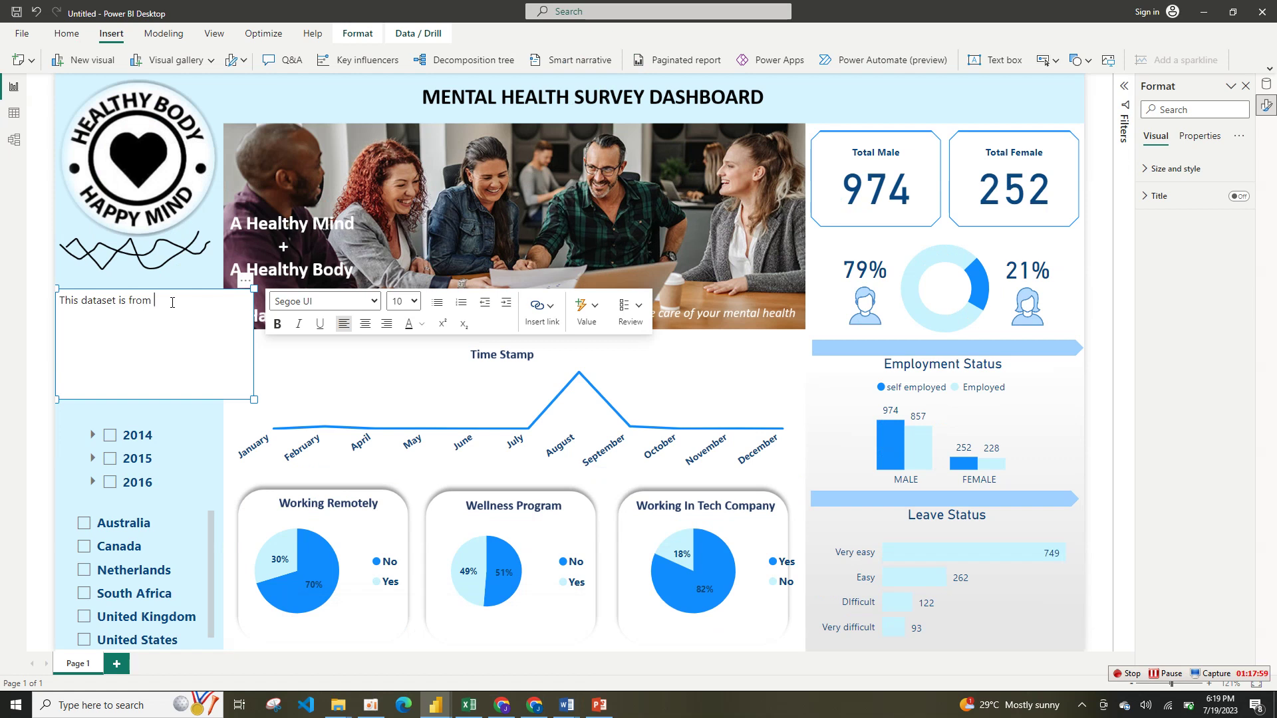
type("a 2014 survey that measure")
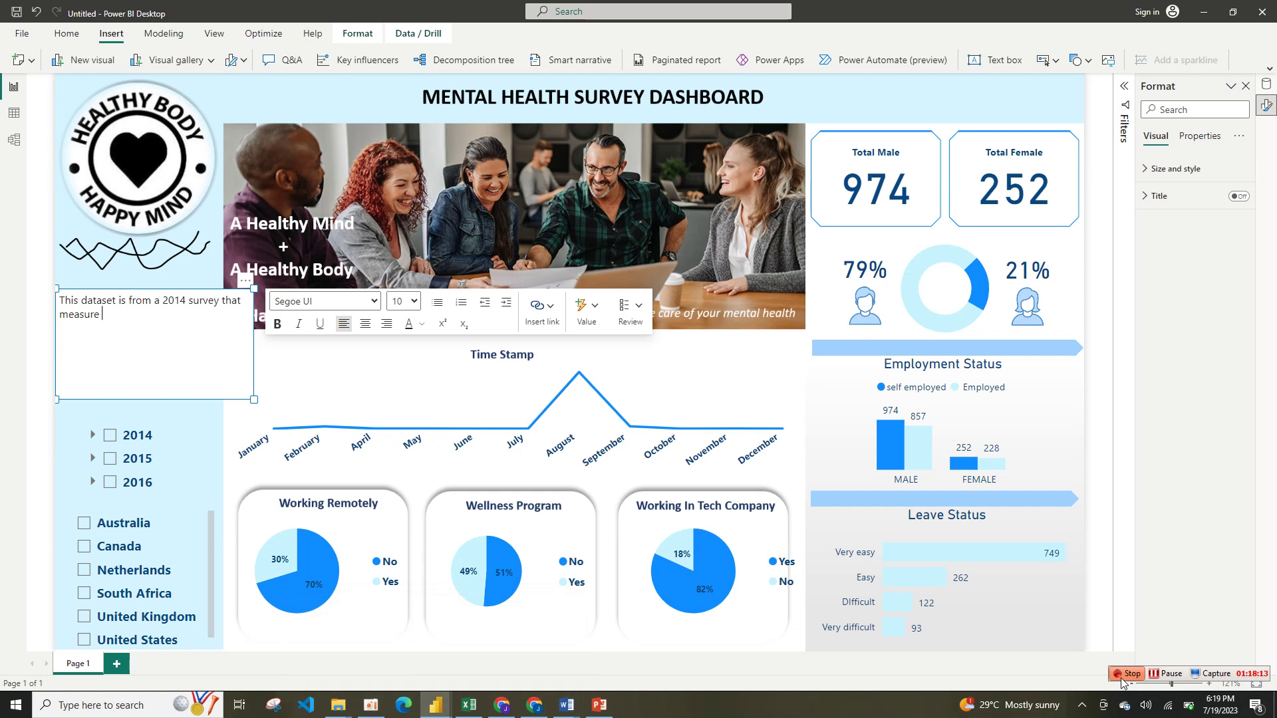
left_click(1169, 673)
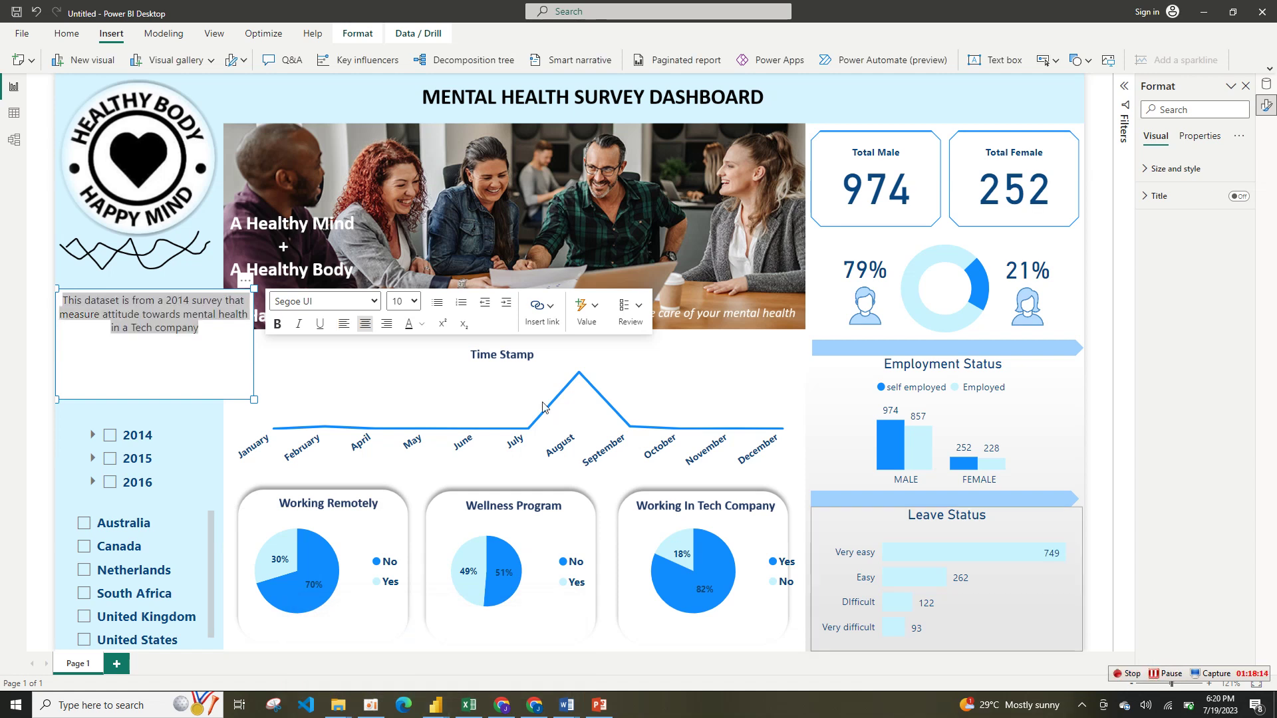
- Format the description text in bold with the recently used dark blue font color
left_click(375, 301)
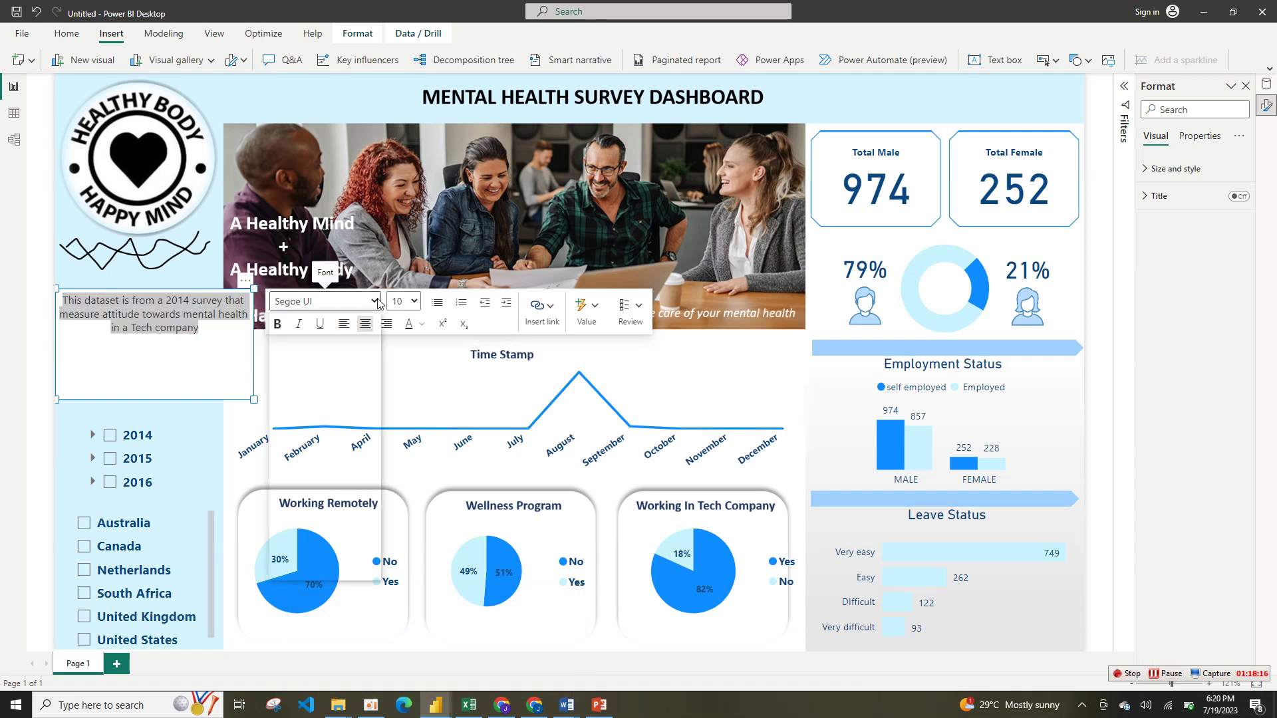
left_click(412, 303)
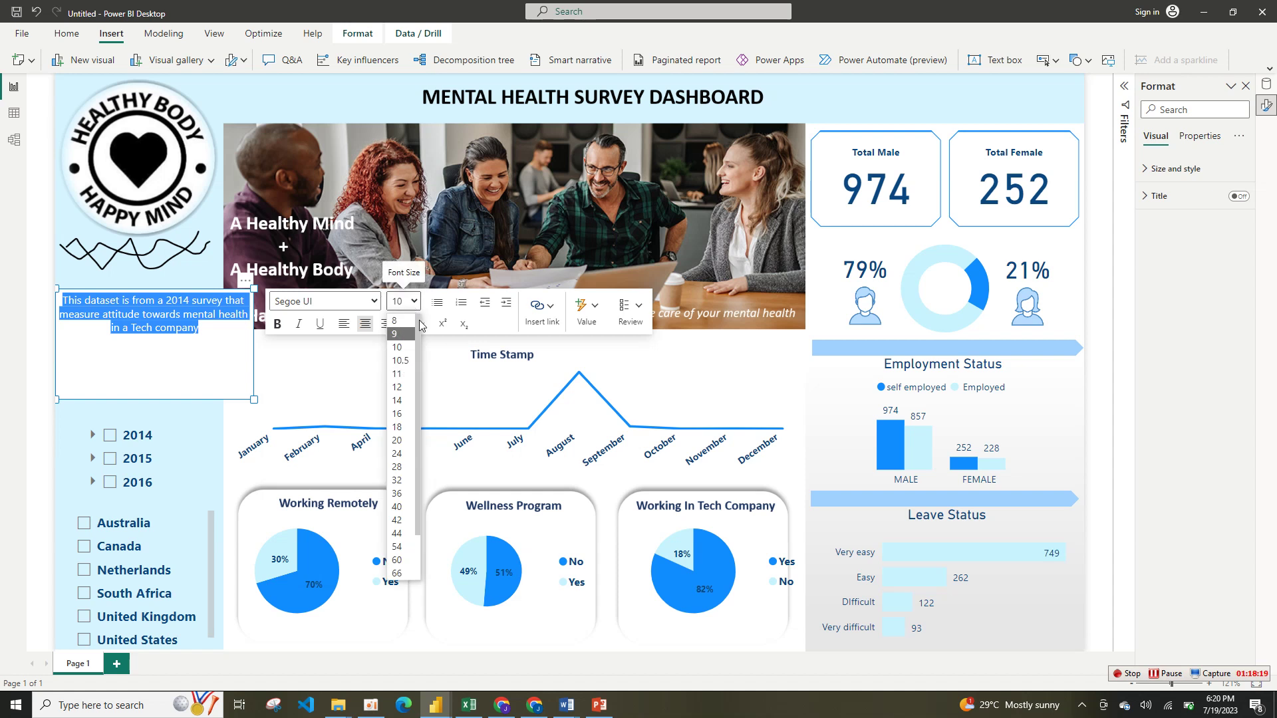
left_click(278, 323)
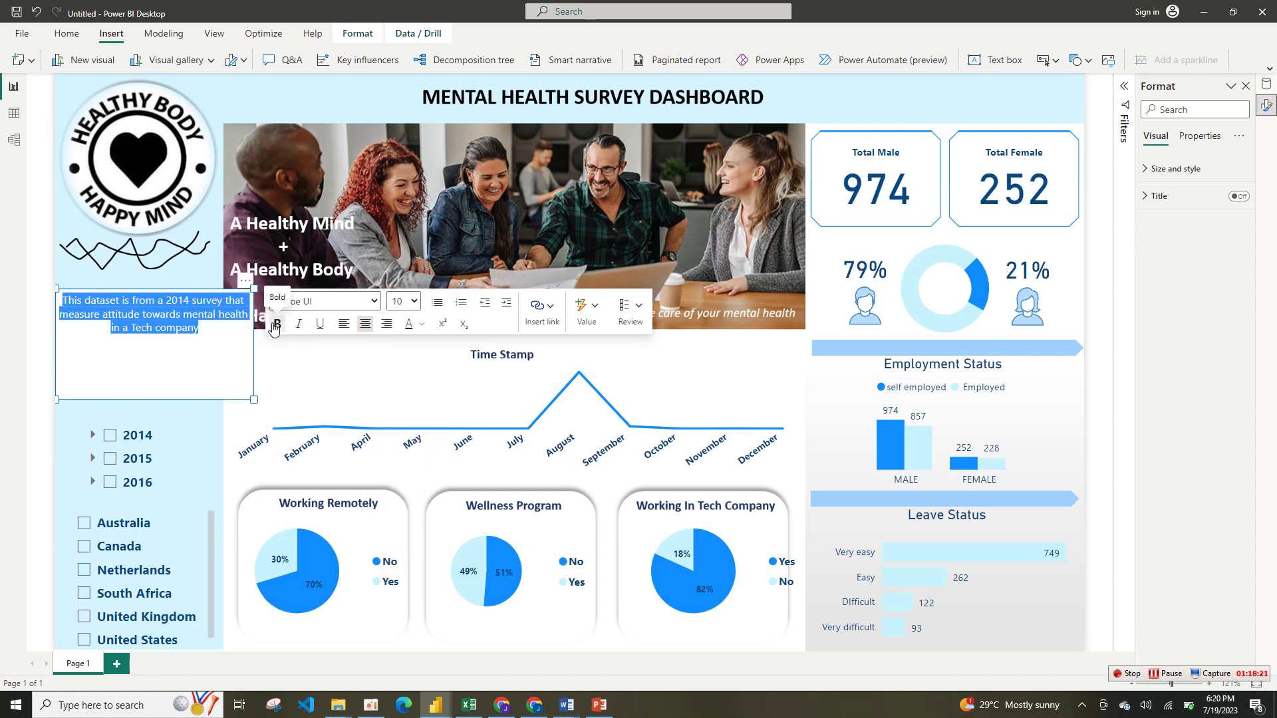
left_click(422, 323)
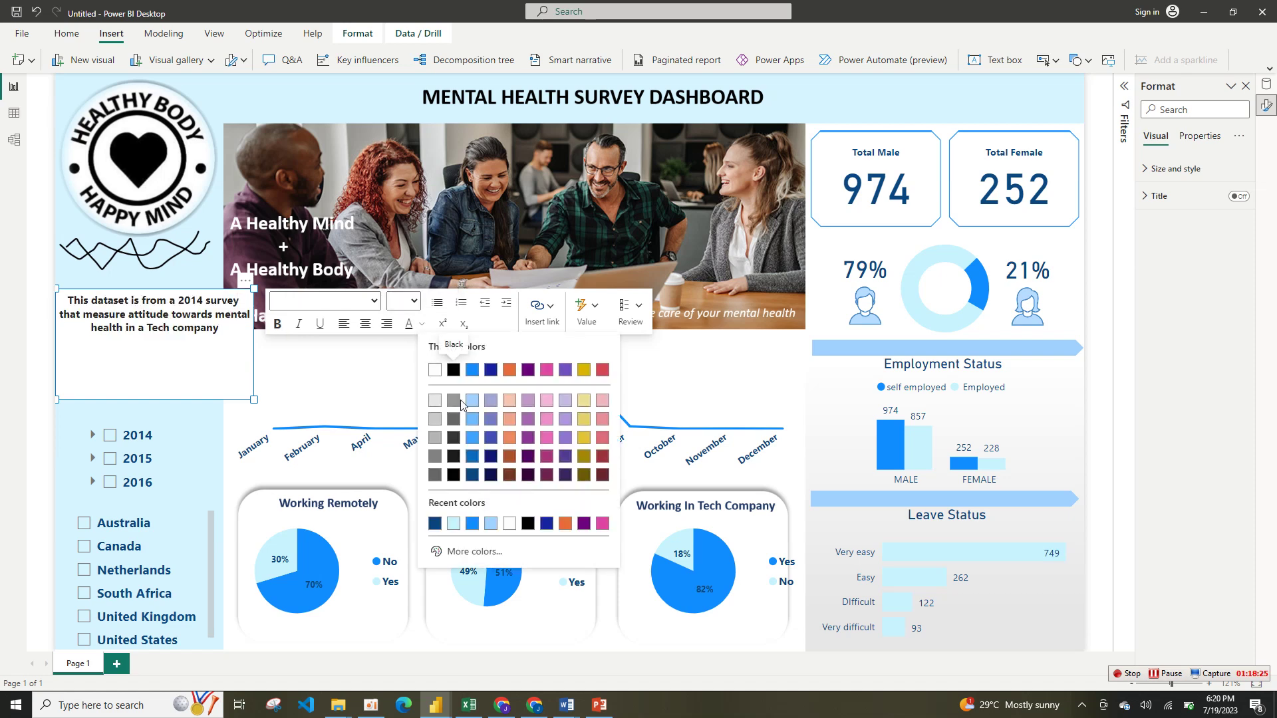
left_click(436, 524)
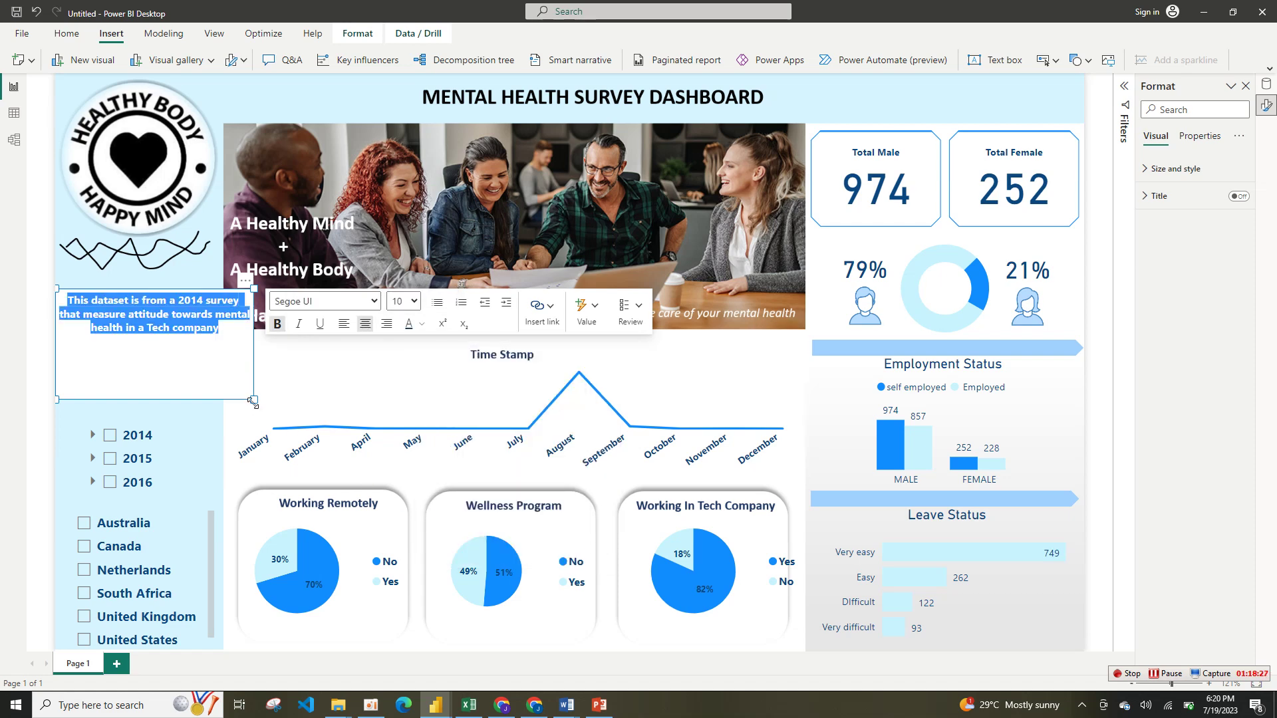
- Resize the description text box to fit within the sidebar width and turn off its background
left_click_drag(253, 401, 198, 372)
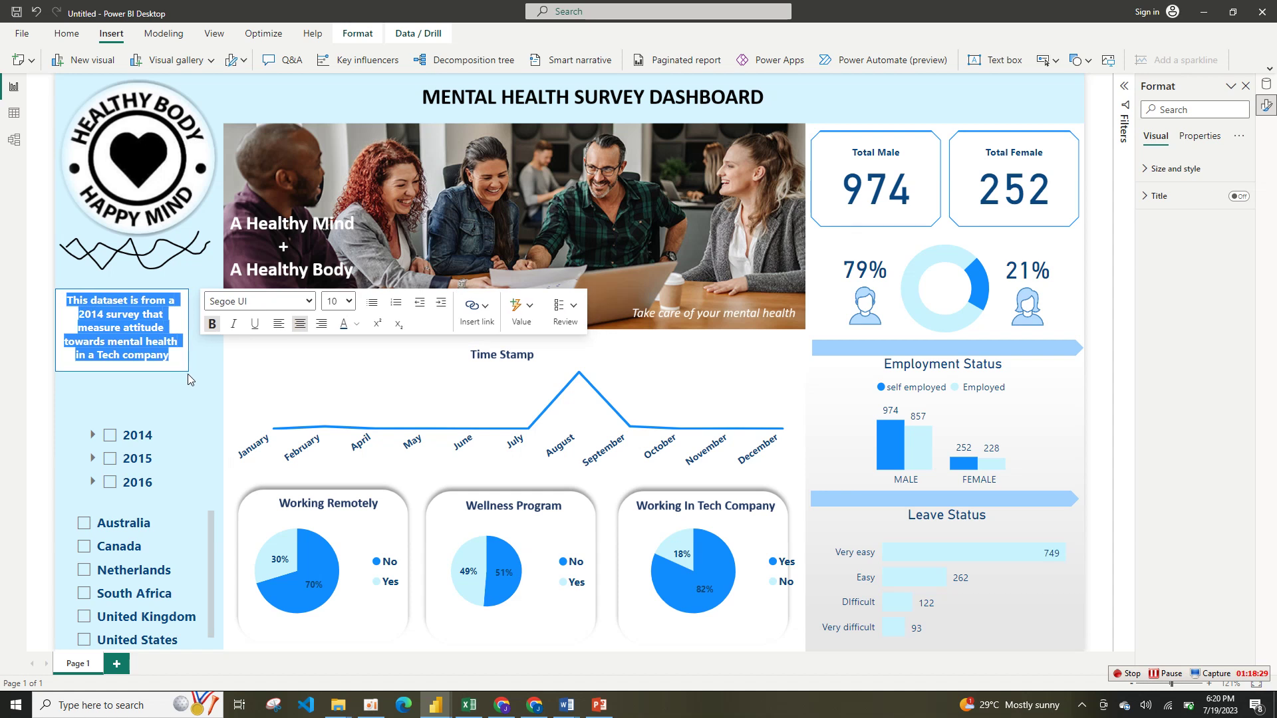
left_click(1186, 168)
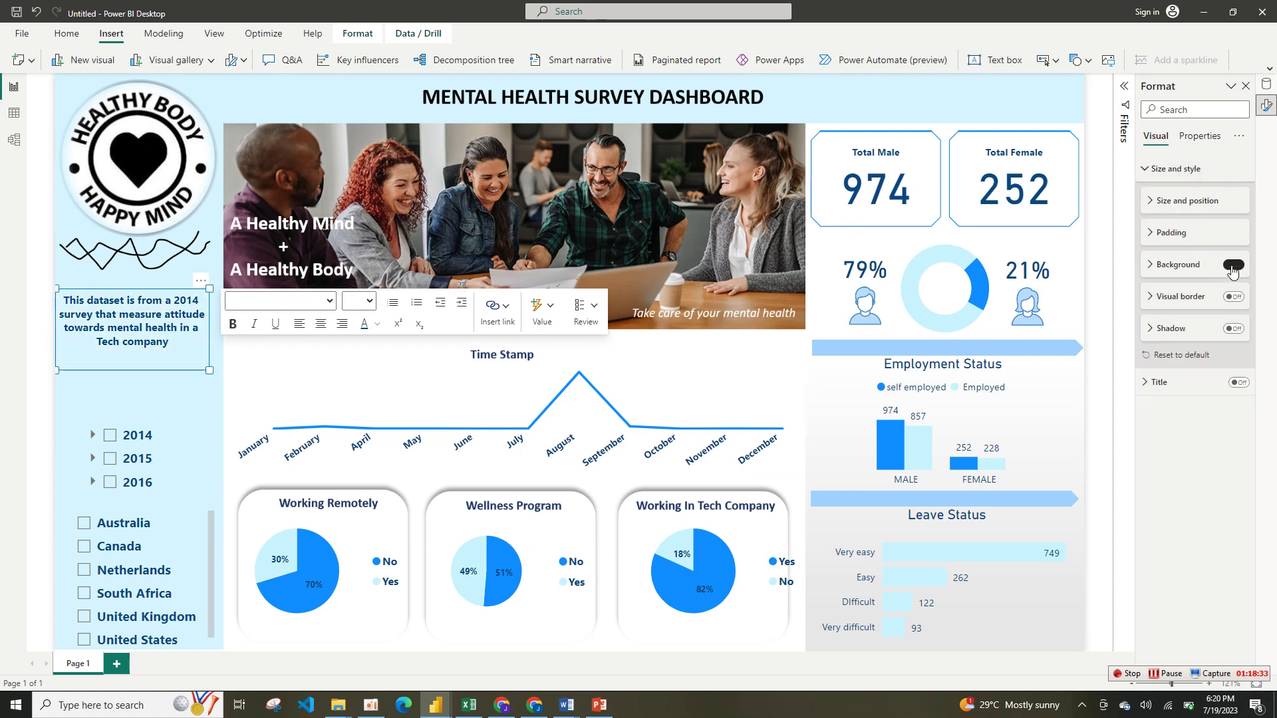
left_click(197, 392)
left_click(195, 367)
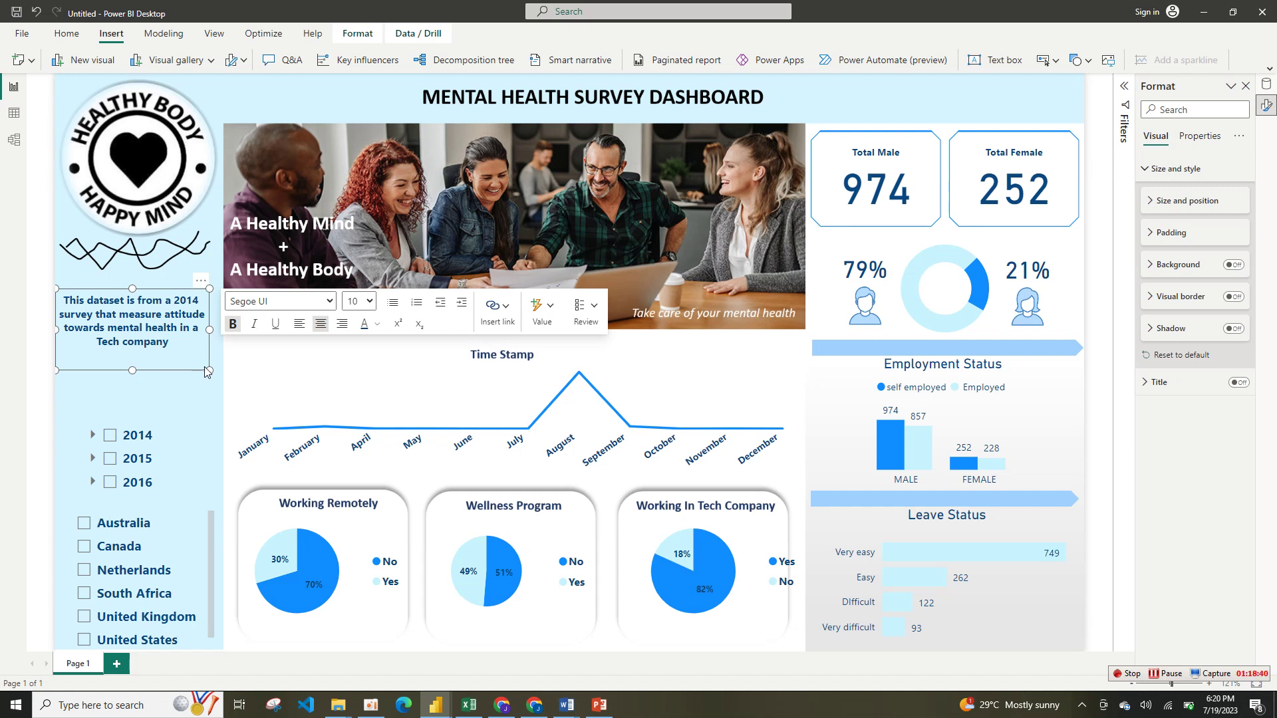
mouse_move(205, 371)
left_mouse_down()
mouse_move(217, 384)
mouse_move(222, 360)
left_mouse_up()
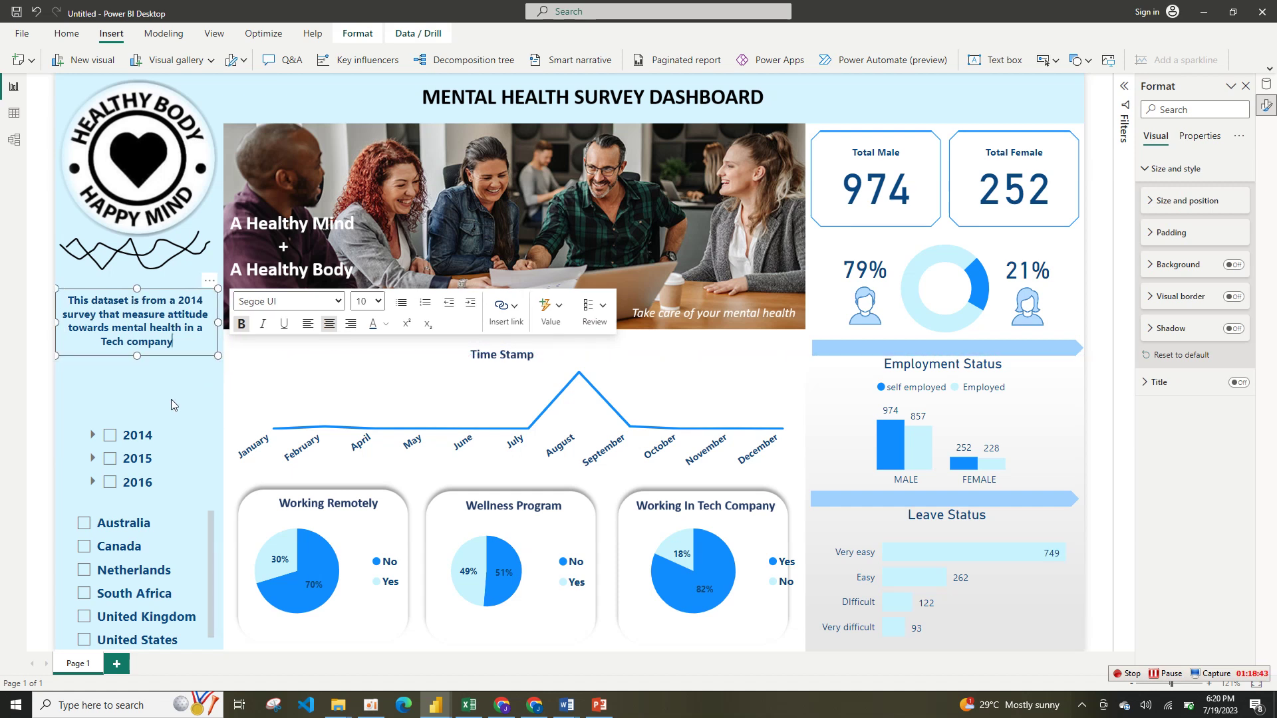
- Move the year and Country slicers up beneath the description and extend the Country slicer downward to fit all countries
left_click_drag(156, 445, 153, 391)
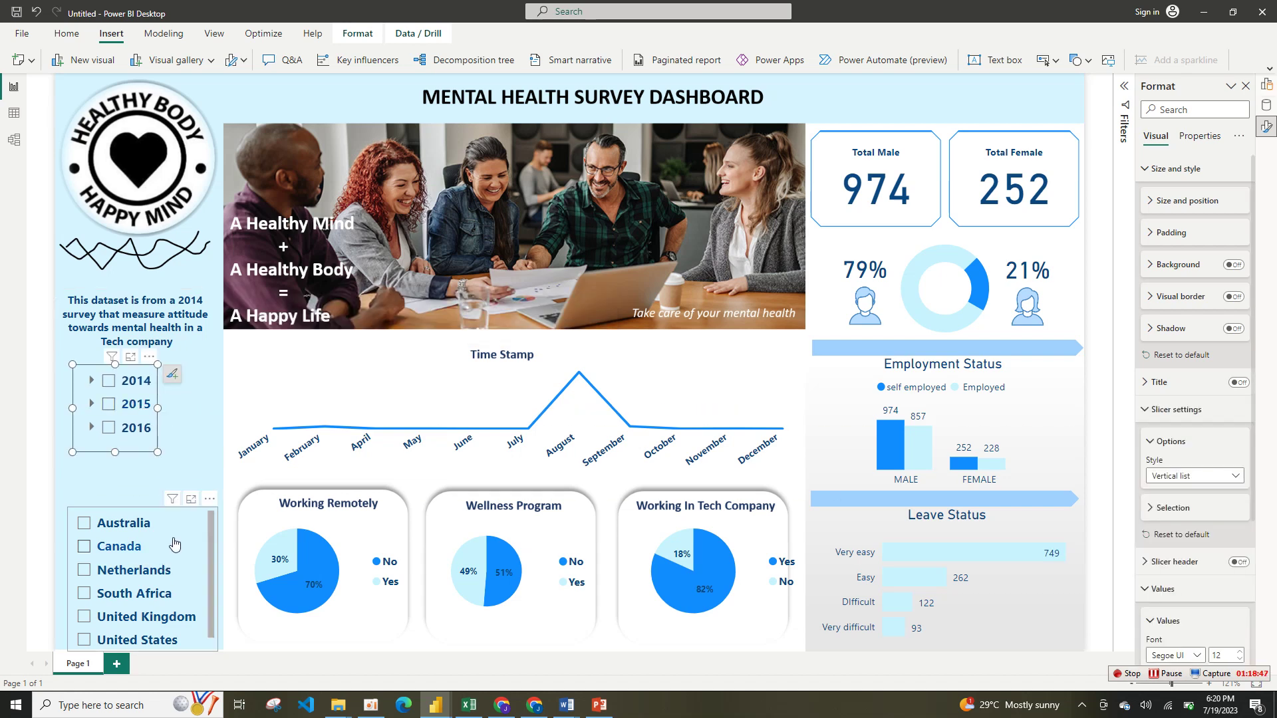
left_click_drag(174, 510, 169, 468)
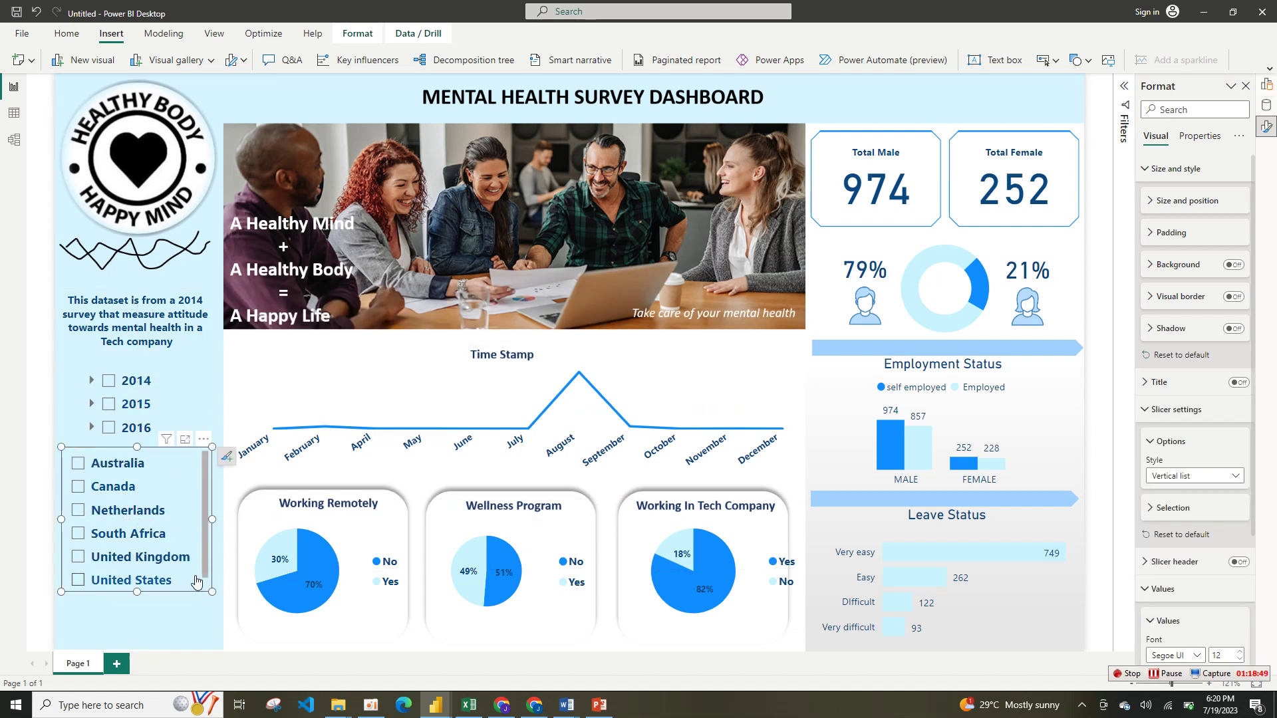
left_click_drag(210, 592, 209, 616)
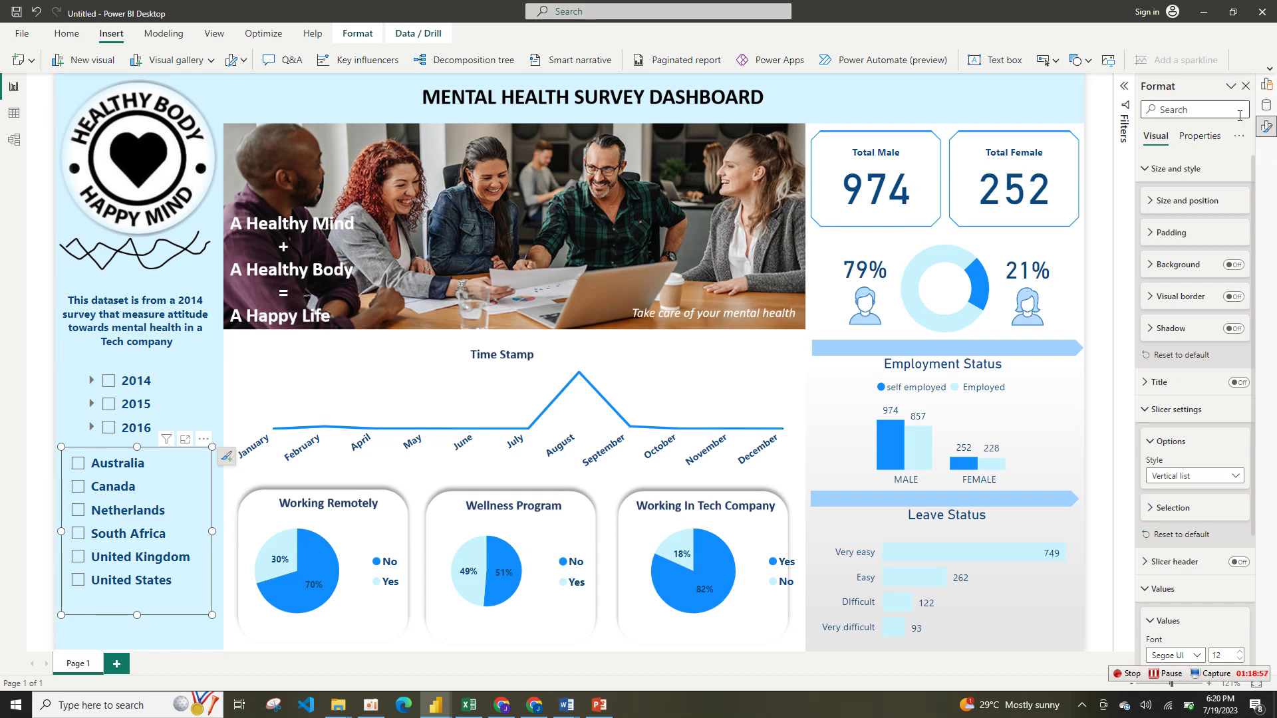
- Close the Format, Data and Build a visual panes to show the finished dashboard
left_click(1246, 87)
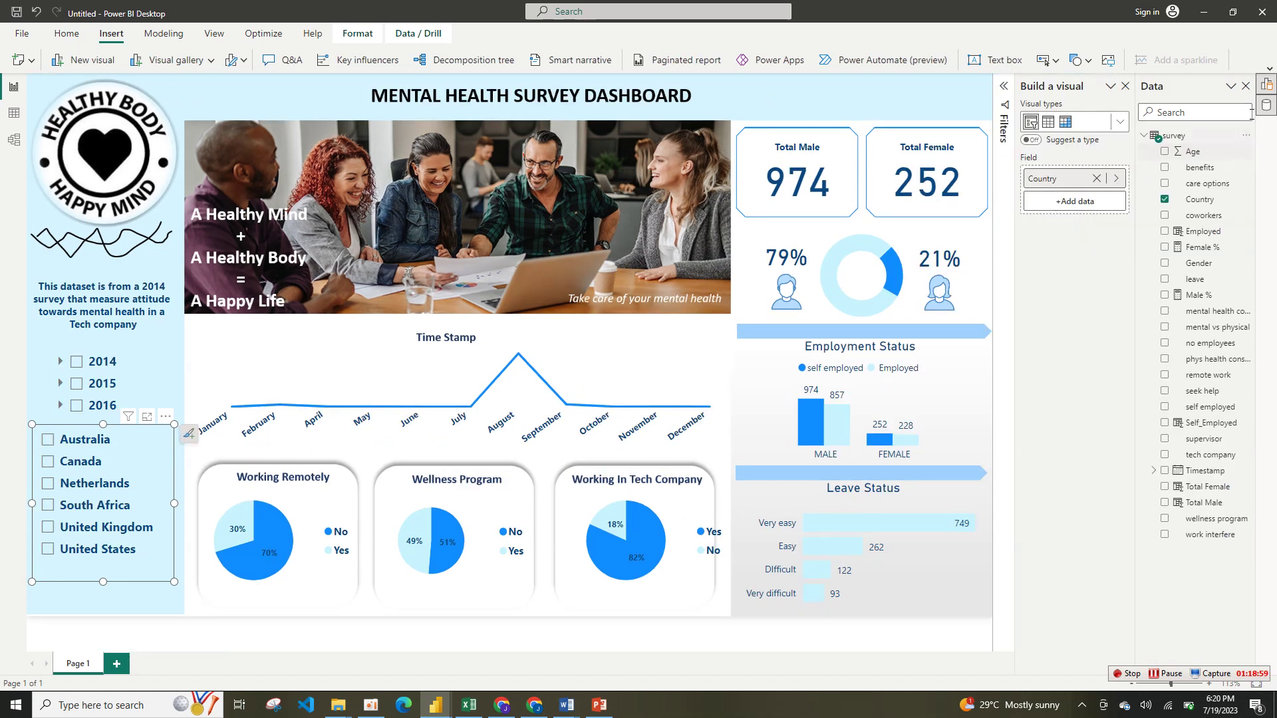
left_click(1246, 87)
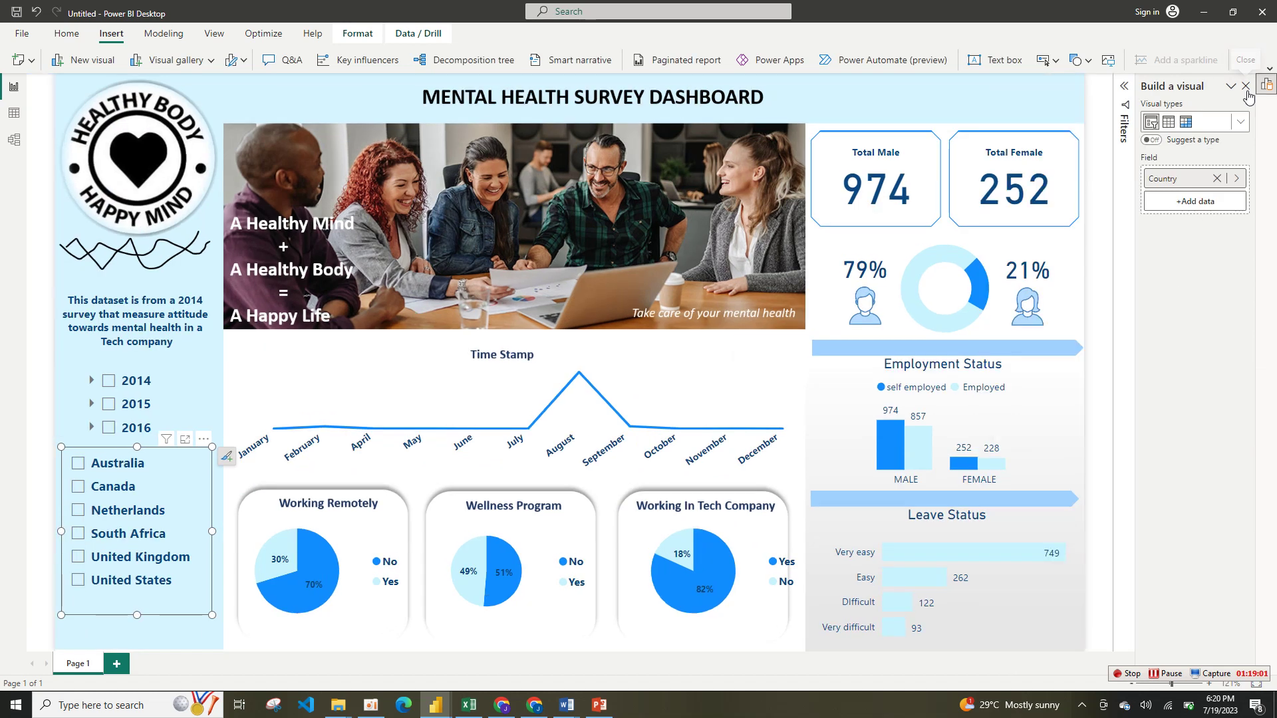
left_click(1246, 87)
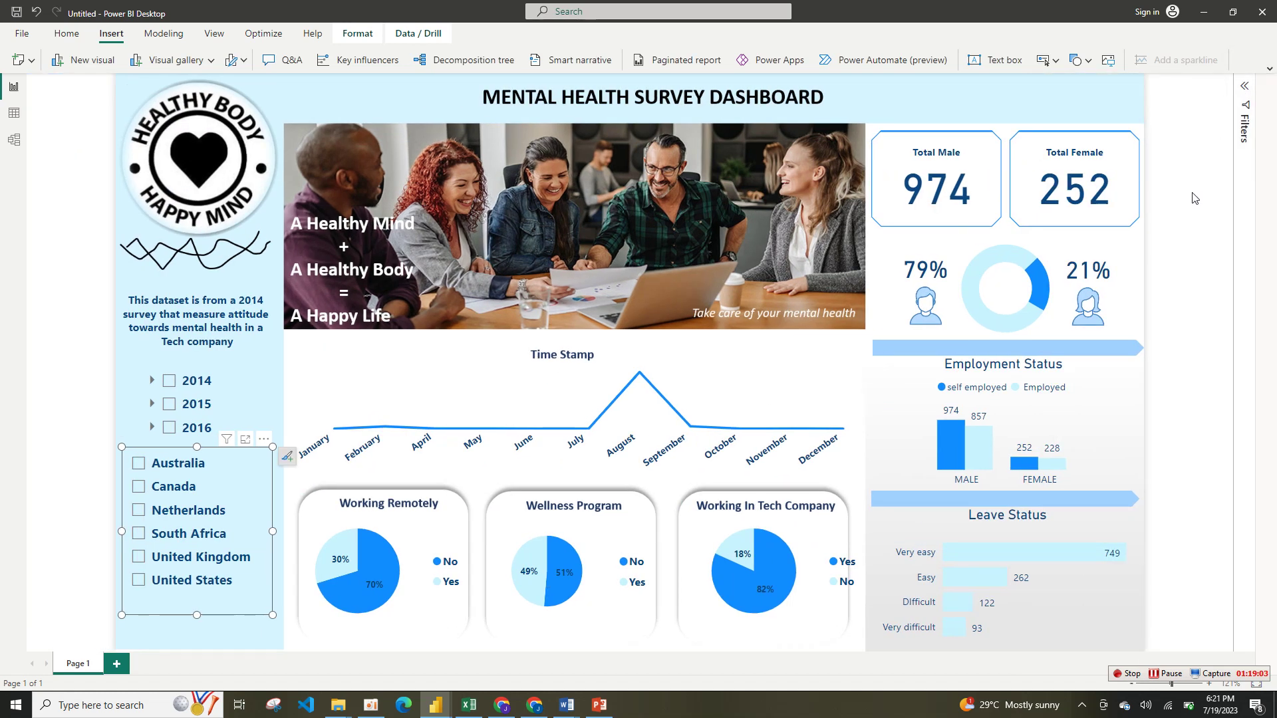